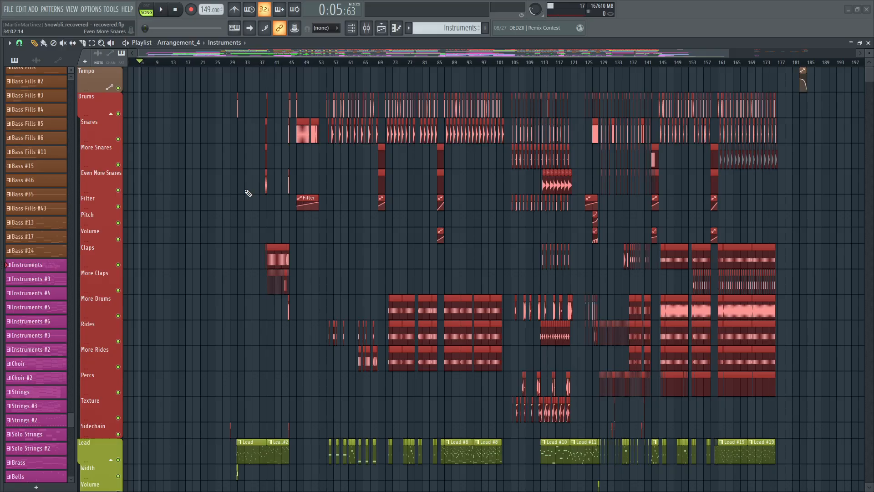
# Step: Look over the whole arrangement in the playlist, from the drum tracks to the reference audio tracks below Master Volume
pyautogui.scroll(-10, 242, 187)
pyautogui.scroll(-20, 234, 179)
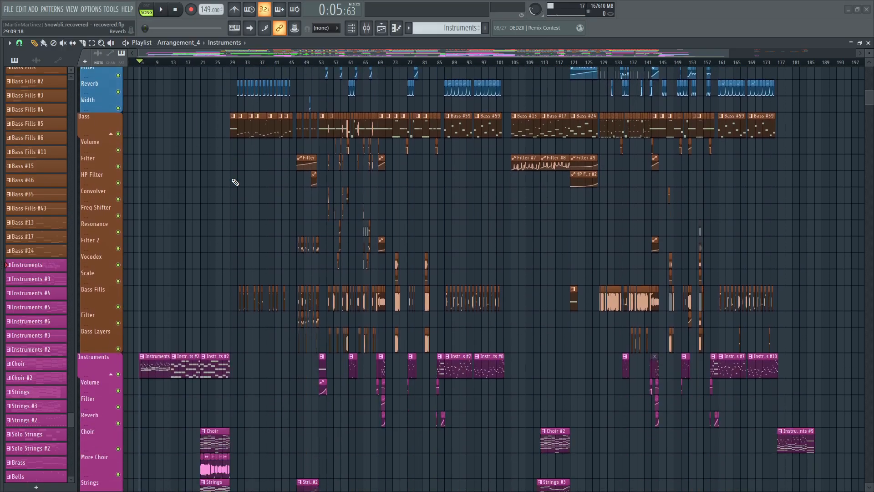
pyautogui.scroll(-20, 230, 176)
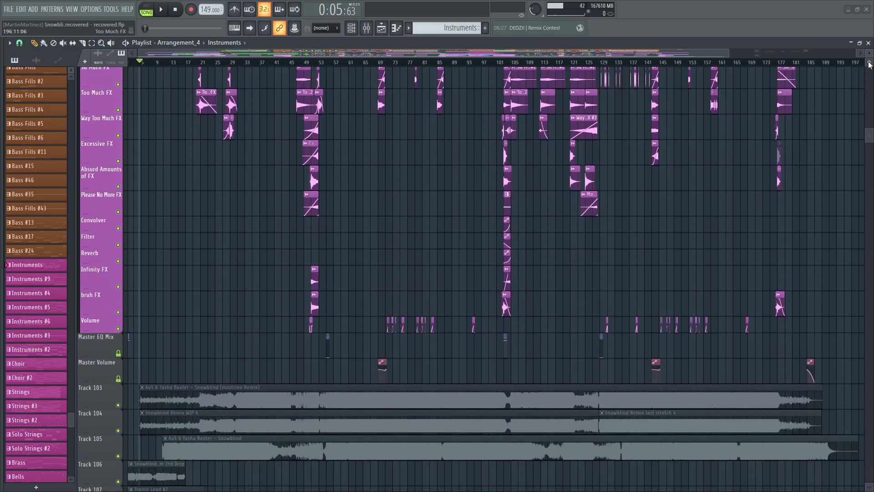
pyautogui.moveTo(869, 53); pyautogui.dragTo(869, 69)
pyautogui.moveTo(872, 150); pyautogui.dragTo(869, 40)
# Step: Find the first Instruments clip of the intro and open its Piano notes in the piano roll
pyautogui.scroll(-5, 811, 111)
pyautogui.scroll(-3, 805, 114)
pyautogui.scroll(6, 153, 64)
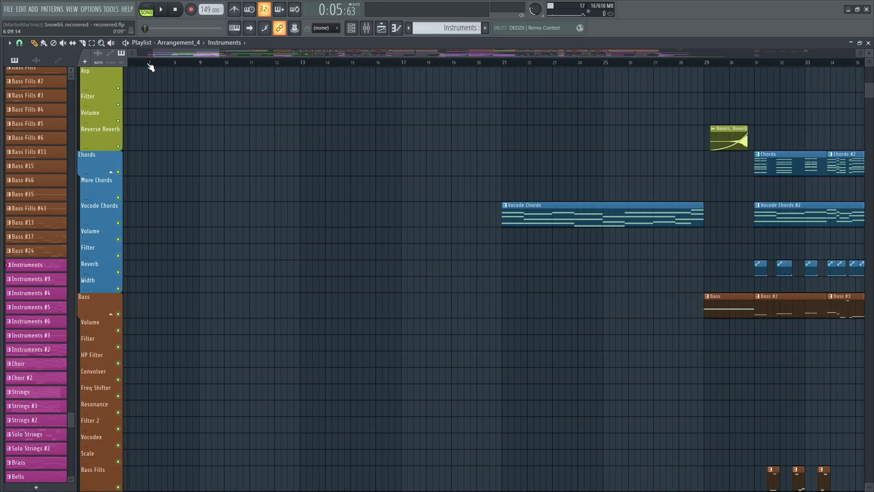
pyautogui.scroll(-6, 245, 162)
pyautogui.scroll(-3, 244, 162)
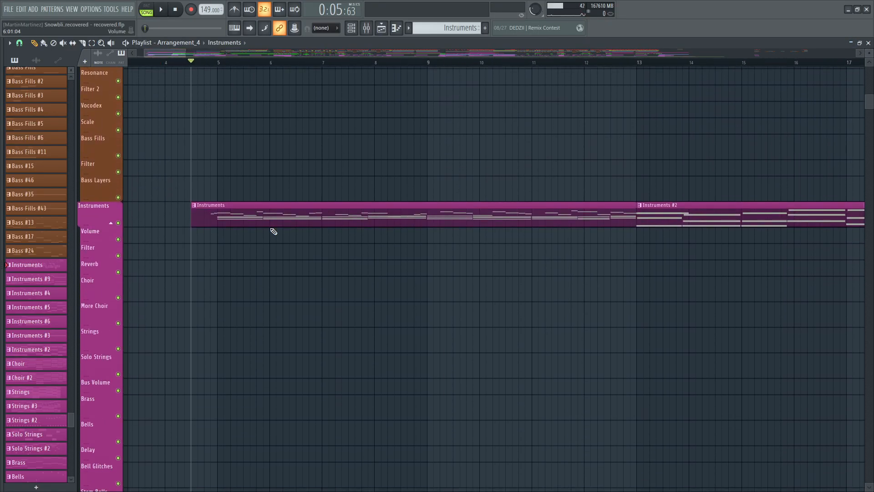
pyautogui.click(868, 43)
pyautogui.click(200, 161)
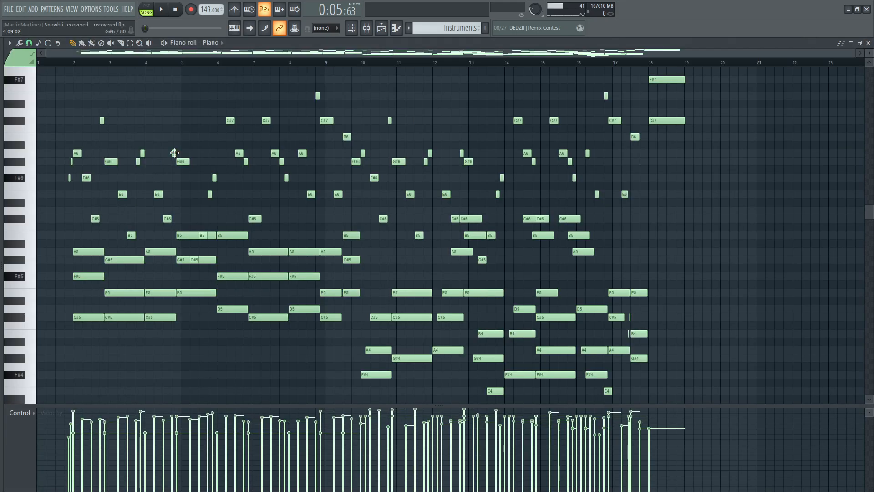
pyautogui.scroll(3, 63, 63)
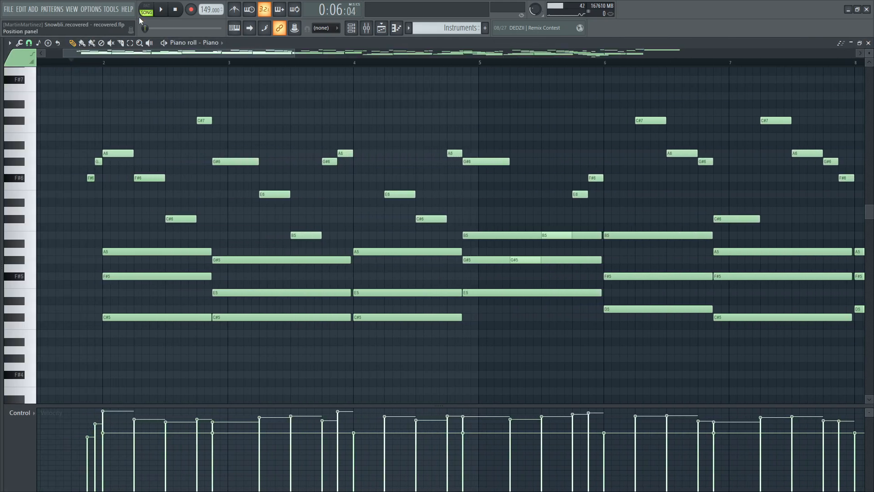
# Step: Switch playback to pattern mode and play the Piano notes from just before bar 2
pyautogui.click(145, 12)
pyautogui.click(74, 62)
pyautogui.scroll(-4, 75, 63)
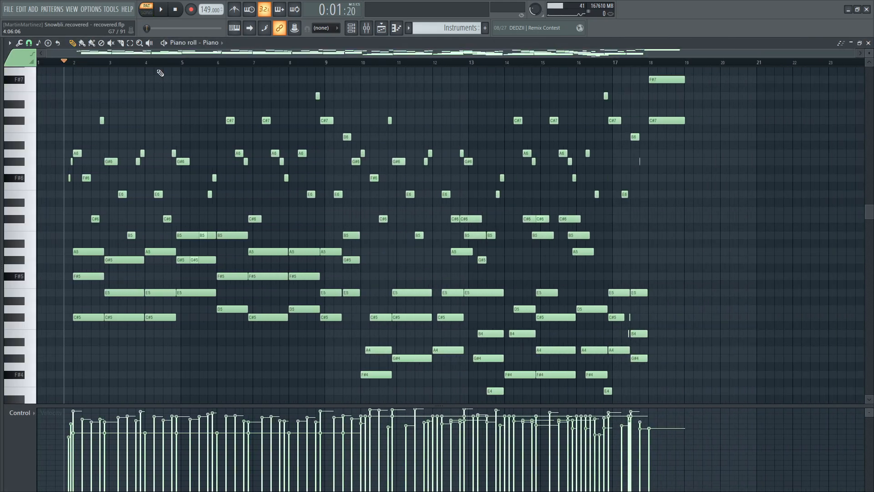
pyautogui.press('space')
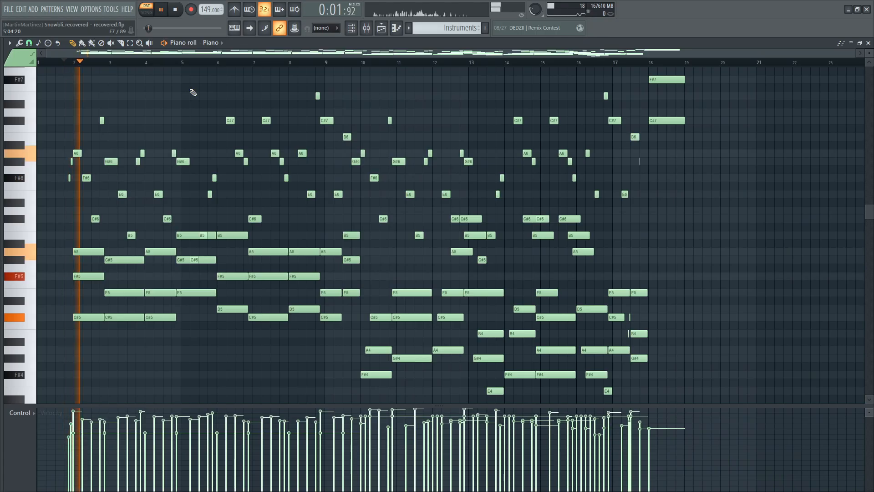
pyautogui.scroll(1, 765, 90)
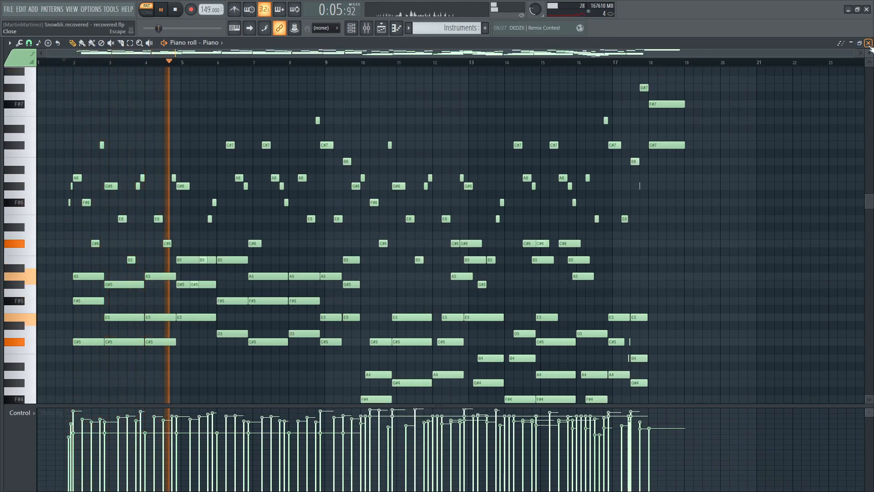
# Step: Stop playback, leave the piano roll and examine the Piano channel's instrument plugin
pyautogui.click(869, 42)
pyautogui.press('space')
pyautogui.click(104, 164)
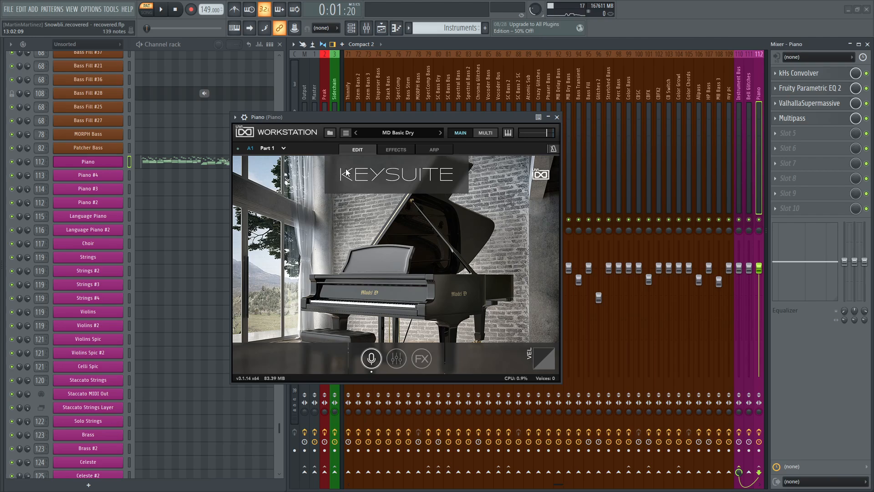
pyautogui.click(557, 117)
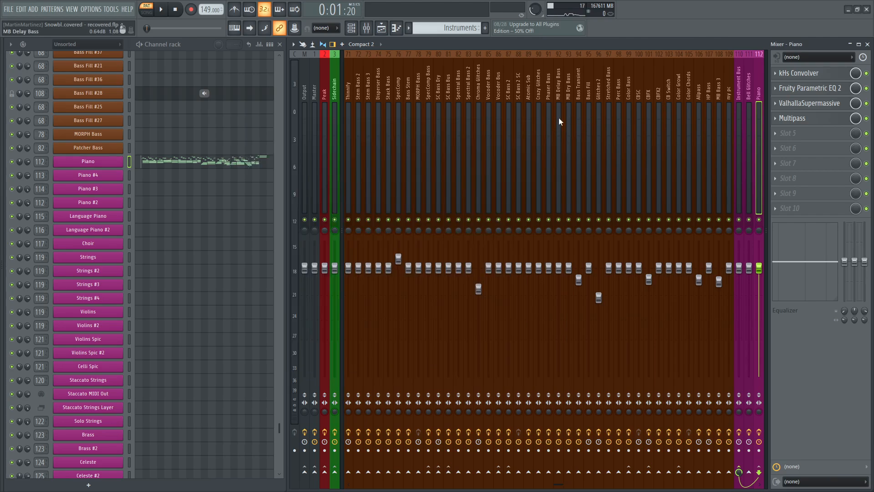
# Step: Solo the FX track group in the playlist and play the song from the middle of bar 4
pyautogui.click(381, 30)
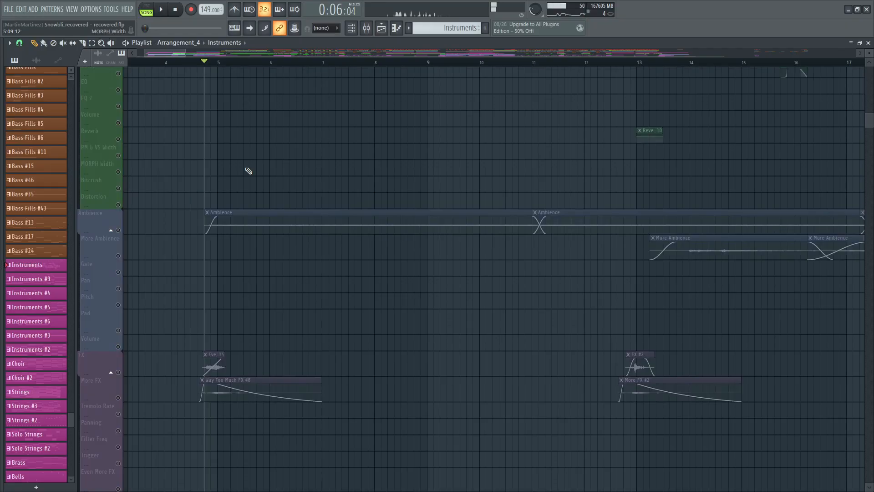
pyautogui.scroll(-2, 198, 169)
pyautogui.scroll(-3, 246, 215)
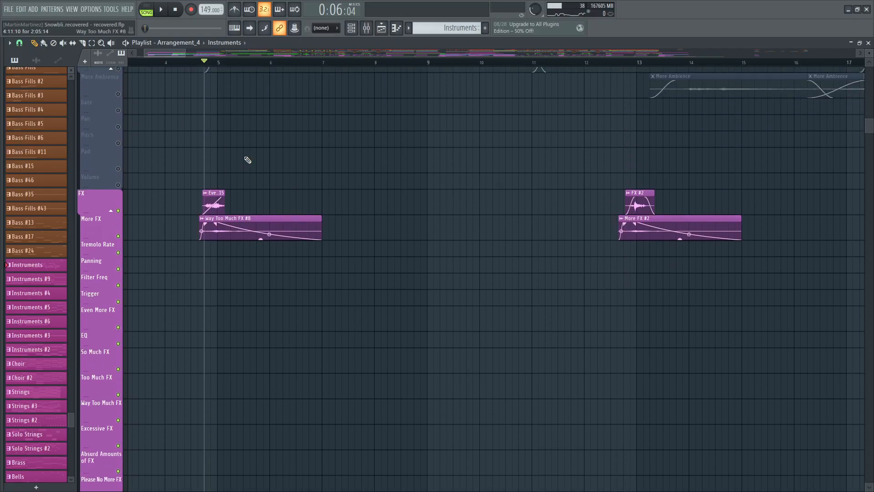
pyautogui.click(193, 64)
pyautogui.scroll(-2, 194, 64)
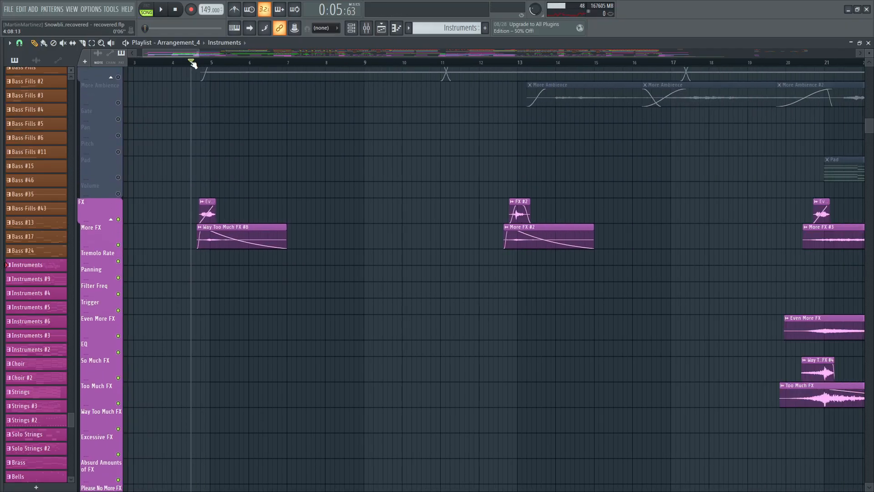
pyautogui.press('space')
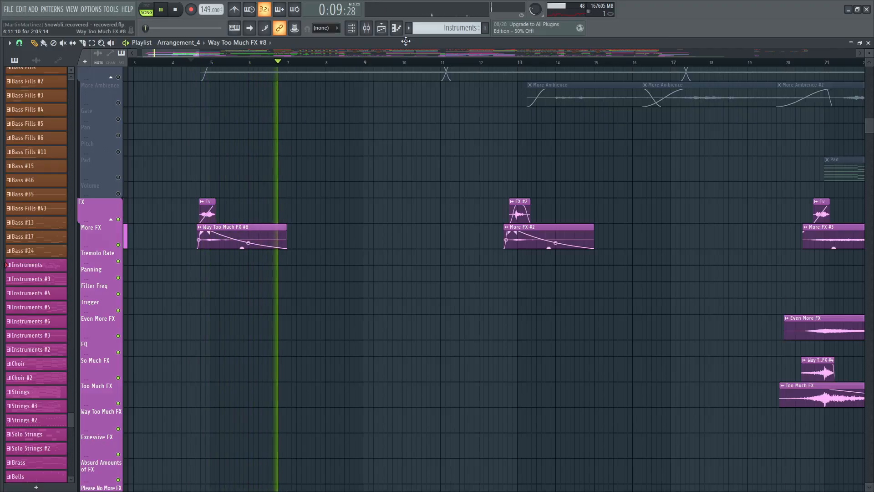
# Step: Stop playback and examine the Efx REFRACT and last Fruity Parametric EQ 2 settings on the Glass FX mixer track
pyautogui.click(366, 28)
pyautogui.click(382, 28)
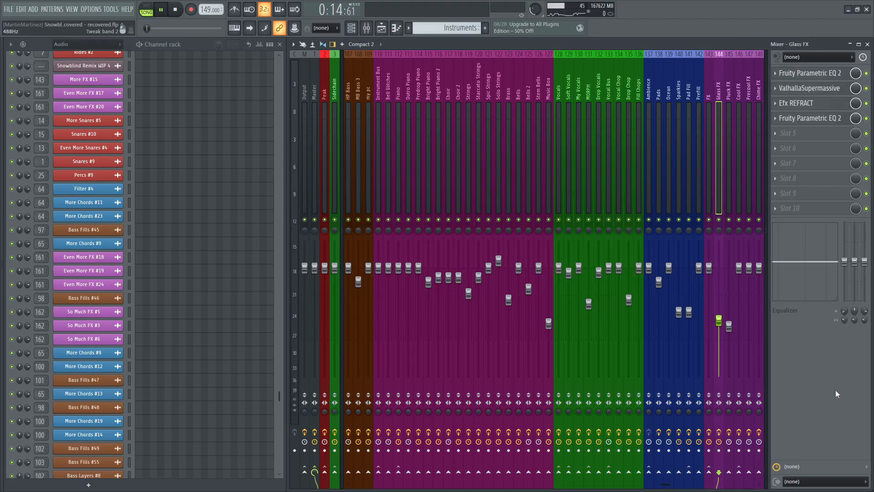
pyautogui.press('space')
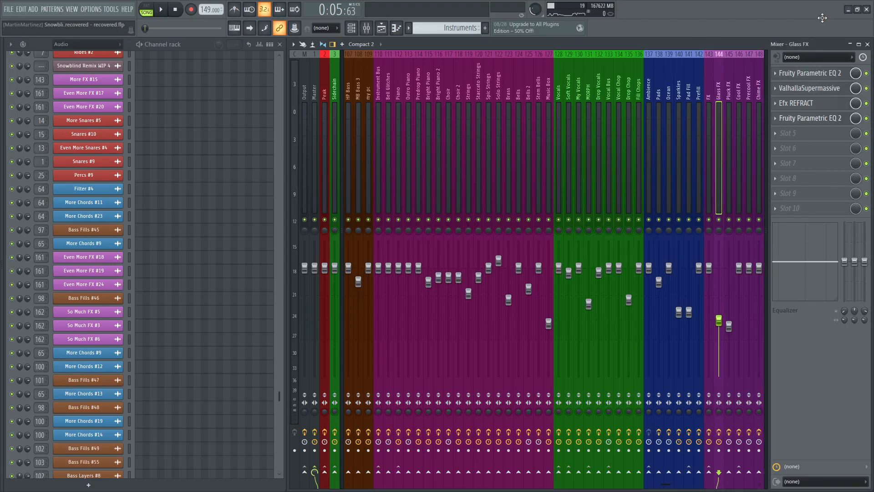
pyautogui.click(819, 106)
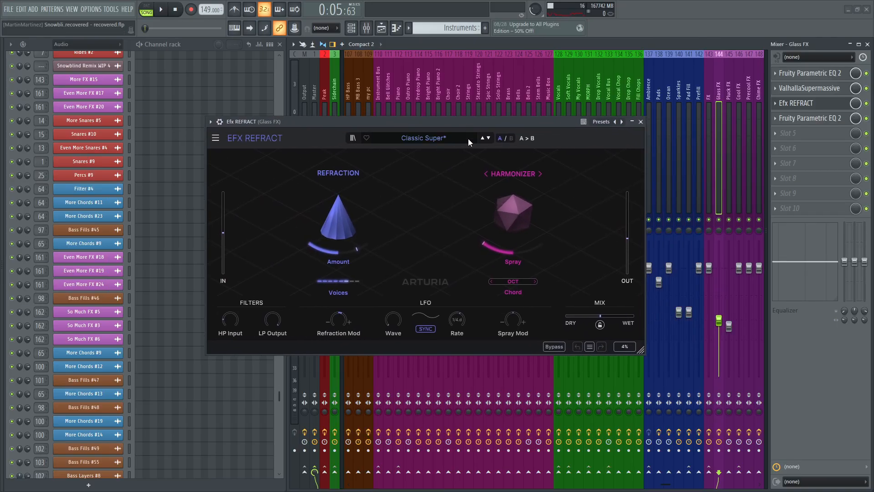
pyautogui.click(641, 121)
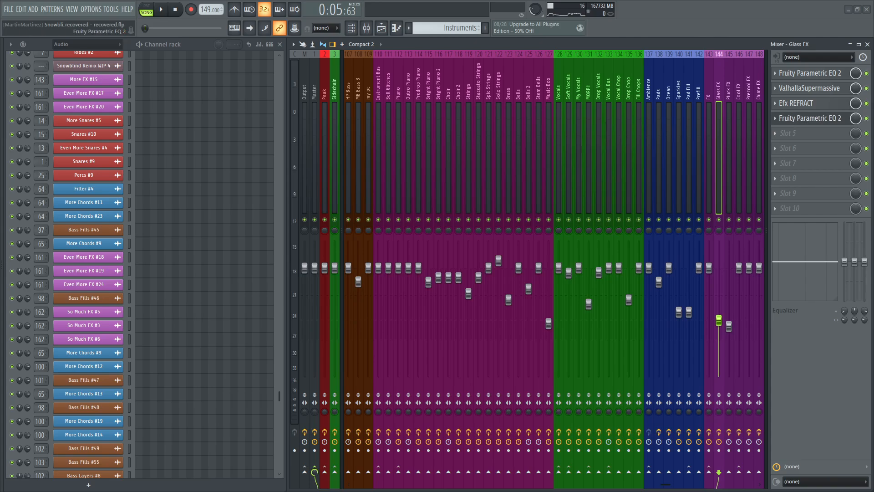
pyautogui.click(806, 118)
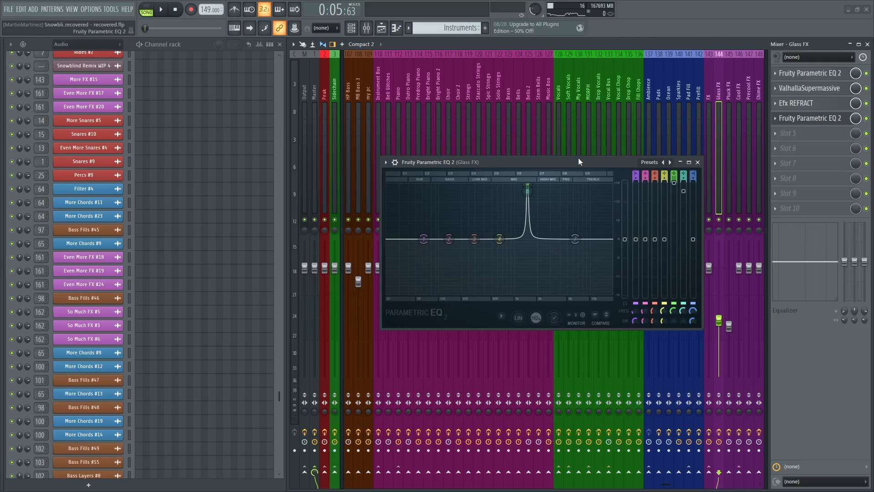
pyautogui.click(697, 163)
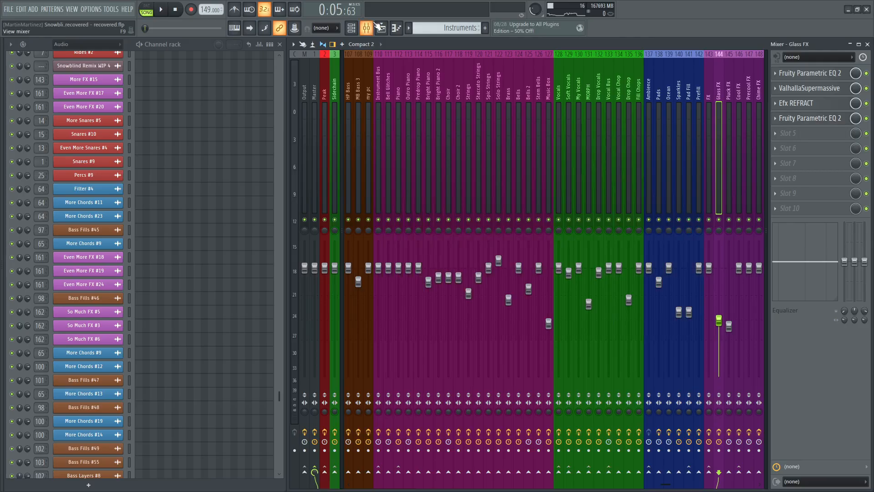
# Step: Solo the Ambience track group, check the first Ambience clip's sample settings and play the intro
pyautogui.click(399, 28)
pyautogui.click(227, 192)
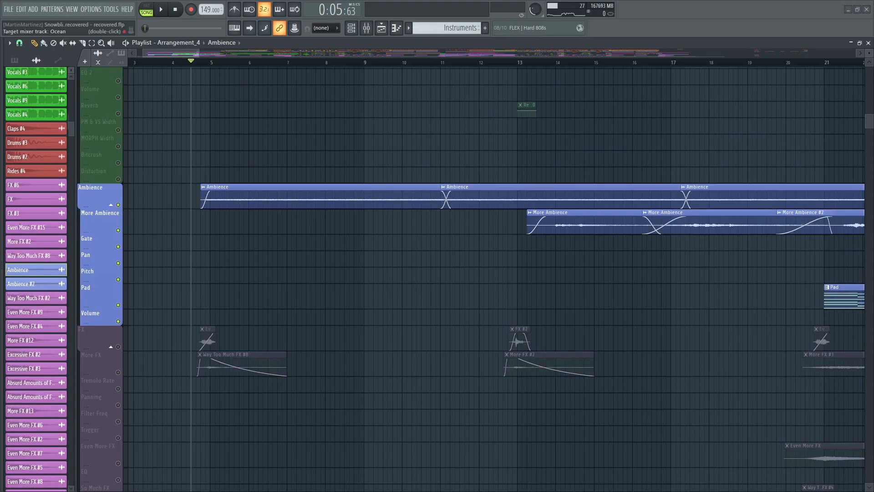
pyautogui.doubleClick(226, 191)
pyautogui.click(403, 166)
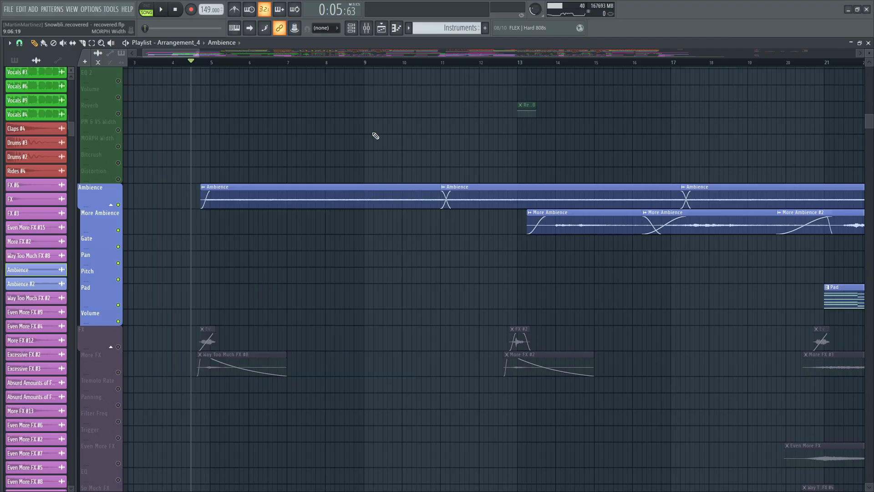
pyautogui.press('space')
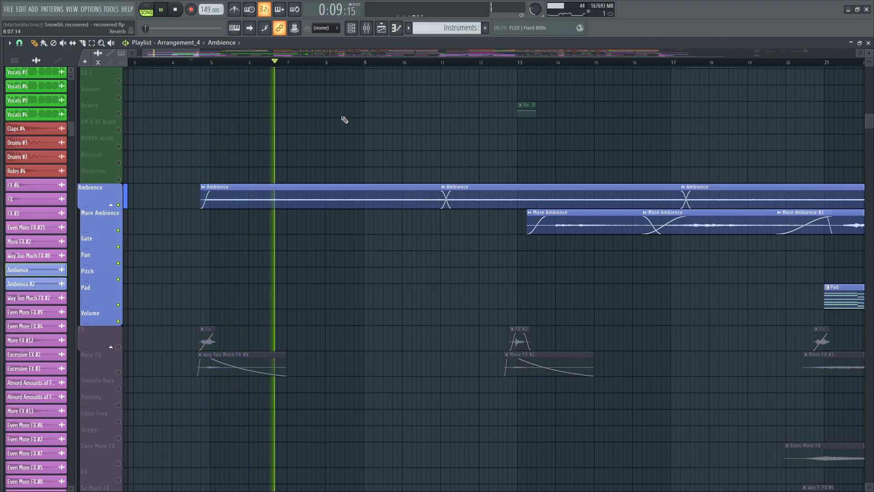
# Step: Play the ambience from bar 13 and check the sample settings of the first More Ambience clip
pyautogui.click(520, 62)
pyautogui.click(541, 213)
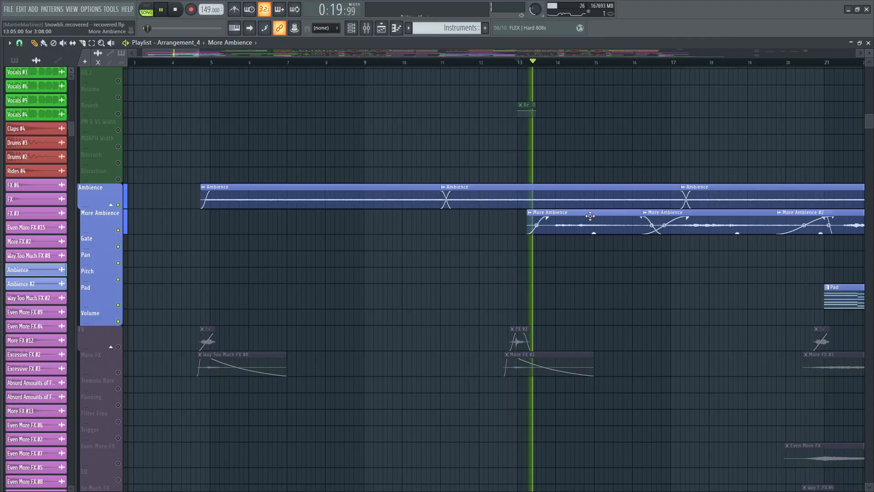
pyautogui.doubleClick(542, 213)
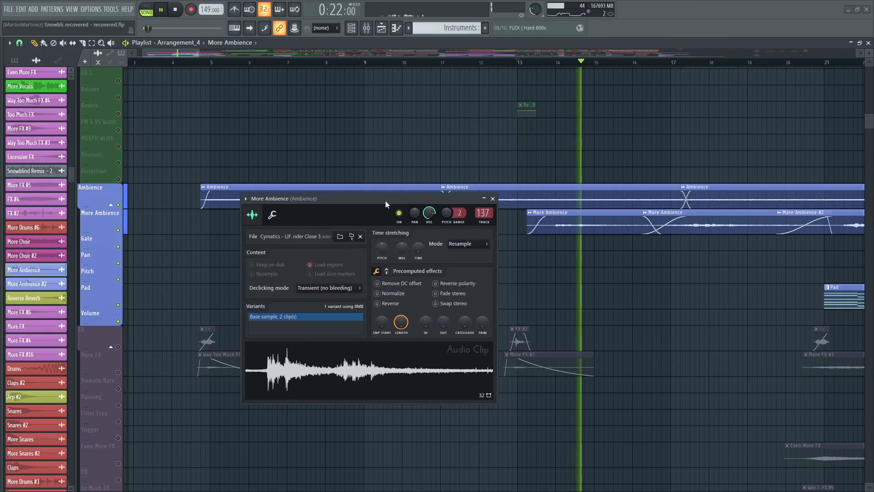
pyautogui.click(494, 199)
# Step: Stop the ambience playback, solo the Instruments track group and play it from bar 13
pyautogui.scroll(-3, 486, 67)
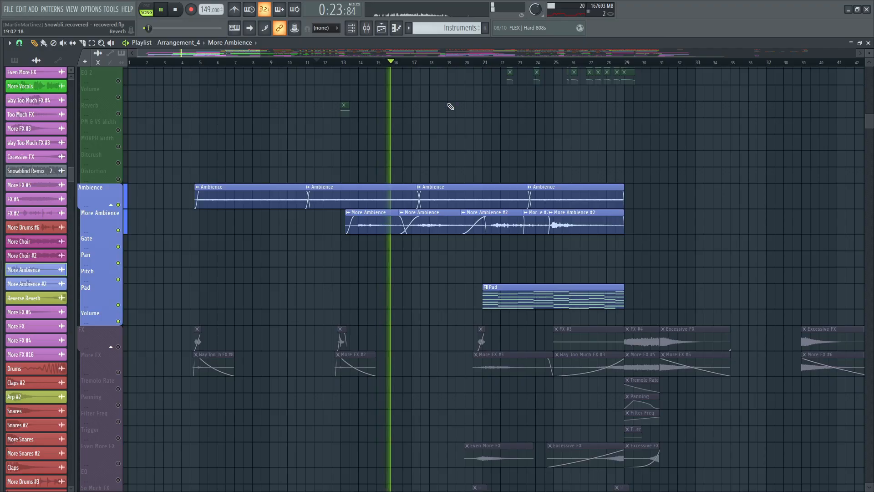
pyautogui.scroll(-5, 379, 112)
pyautogui.scroll(-5, 378, 112)
pyautogui.scroll(15, 375, 112)
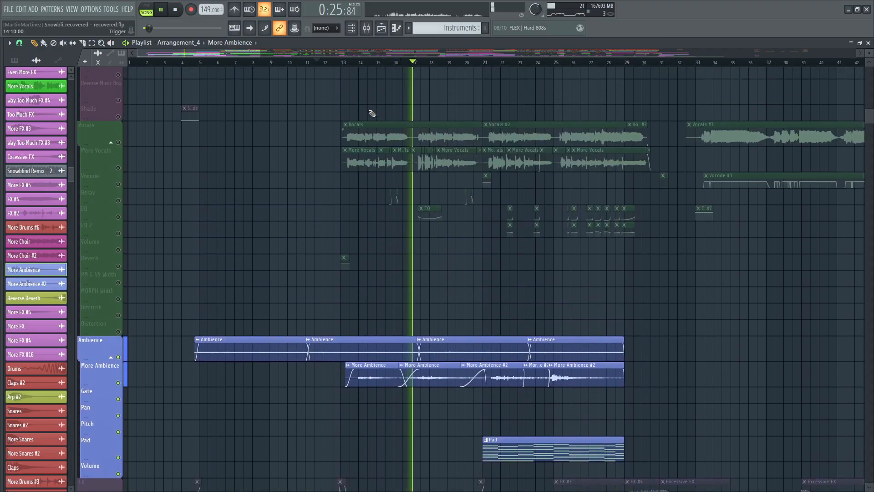
pyautogui.scroll(-10, 372, 113)
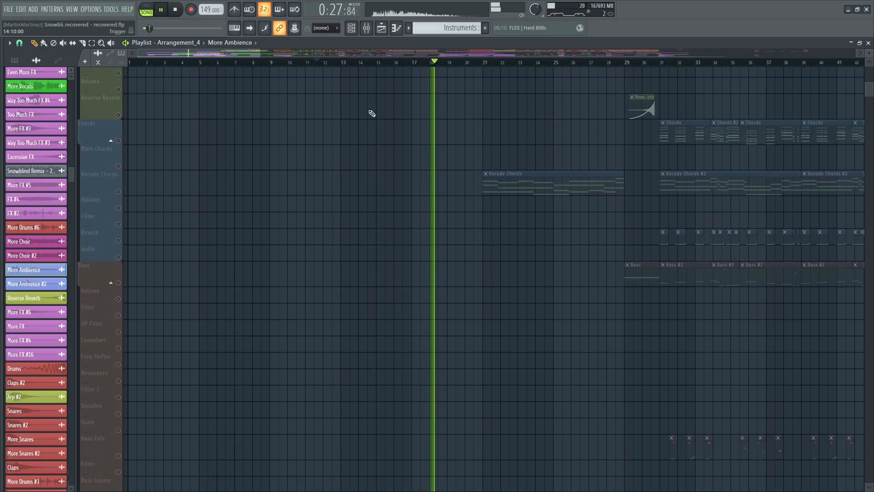
pyautogui.press('space')
pyautogui.scroll(-10, 372, 114)
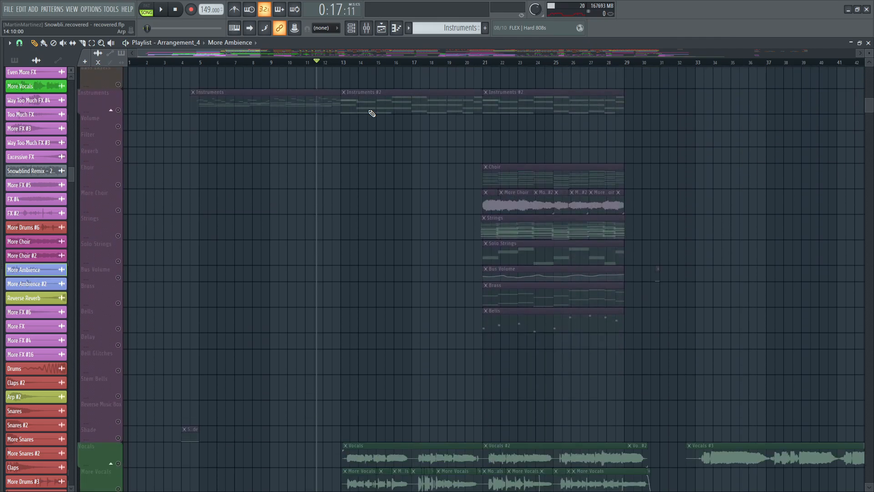
pyautogui.scroll(4, 412, 63)
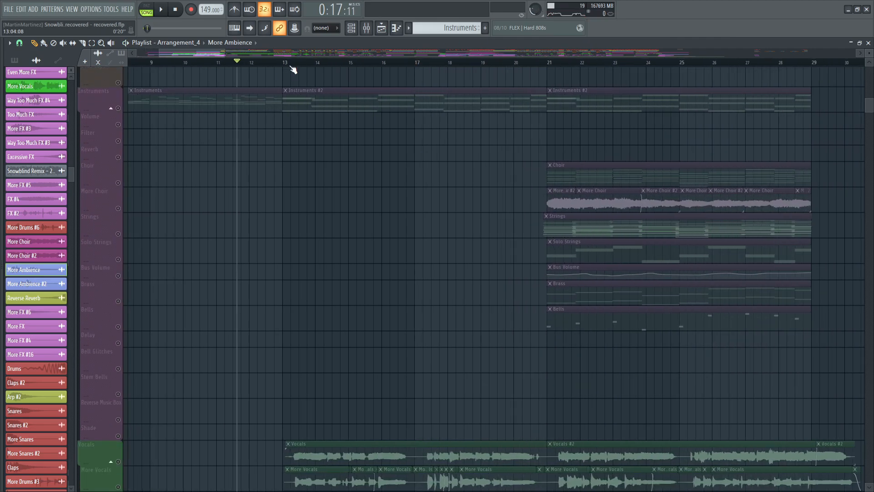
pyautogui.click(283, 64)
pyautogui.click(118, 109)
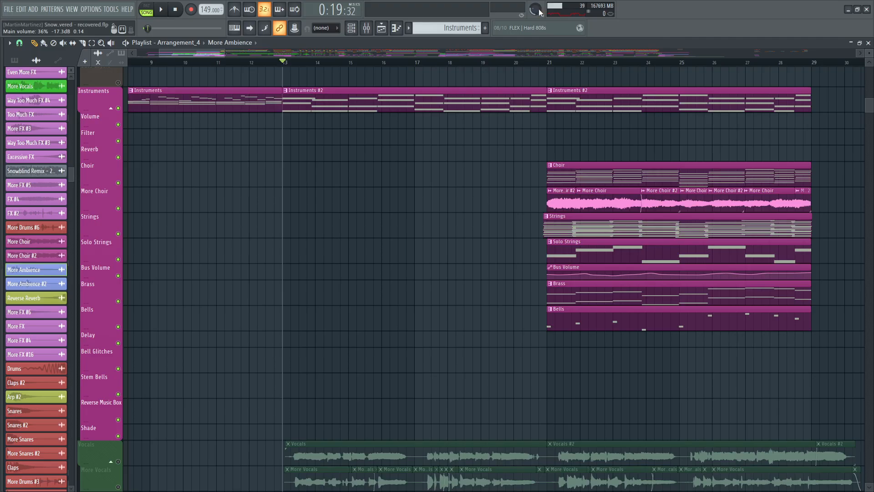
pyautogui.press('space')
# Step: Stop playback and solo the Vocals track group
pyautogui.scroll(-1, 392, 203)
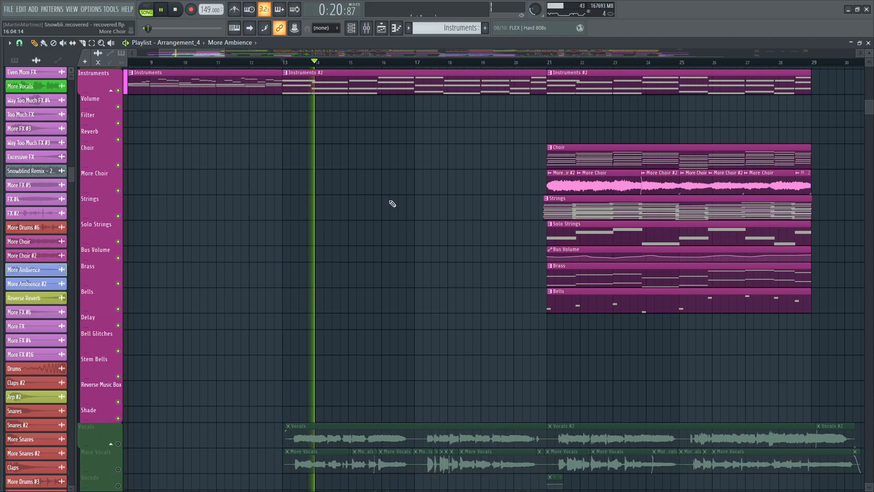
pyautogui.scroll(-10, 392, 204)
pyautogui.press('space')
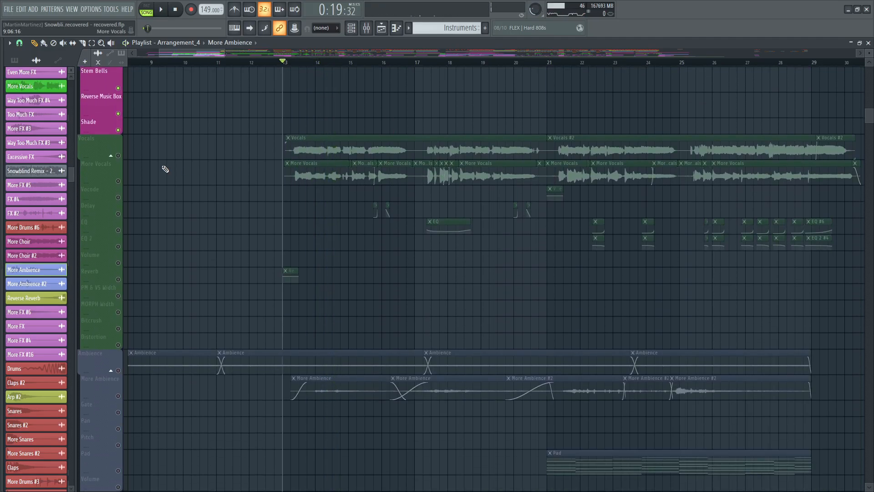
pyautogui.rightClick(119, 156)
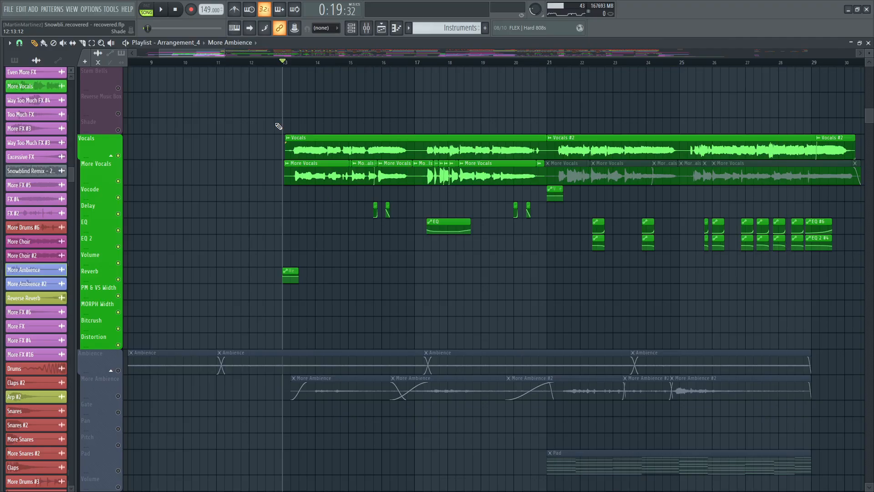
# Step: Select the first Vocals clip and play the soloed vocals from bar 13 to audition them
pyautogui.click(305, 138)
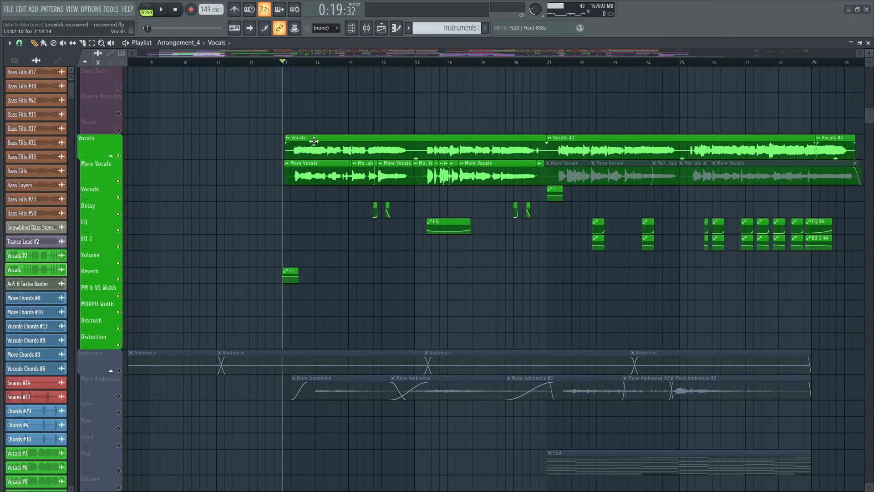
pyautogui.click(381, 28)
pyautogui.click(396, 28)
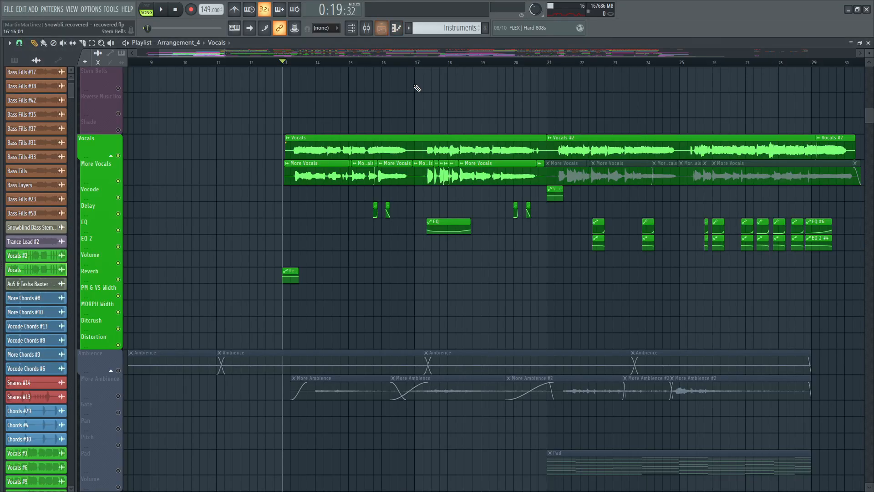
pyautogui.press('space')
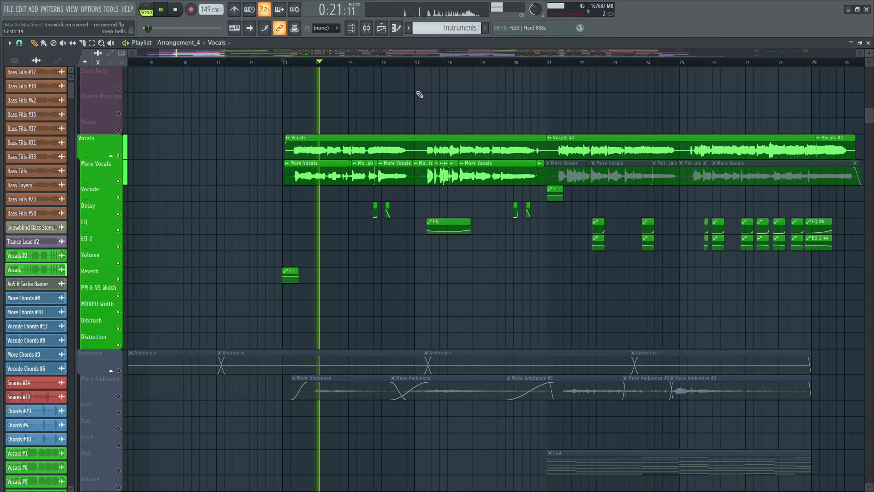
pyautogui.scroll(1, 535, 64)
pyautogui.scroll(1, 535, 64)
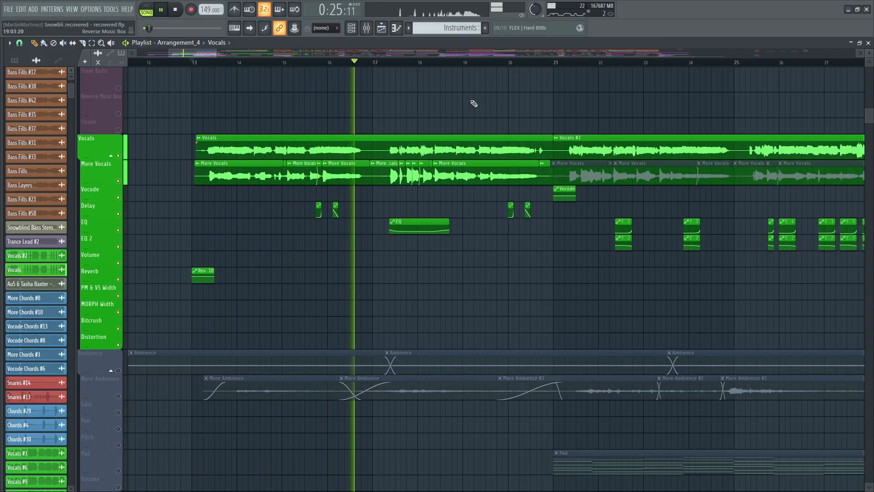
pyautogui.press('space')
# Step: Enable the first Patcher effect on the Soft Vocals mixer track and replay the vocals from bar 13
pyautogui.click(381, 28)
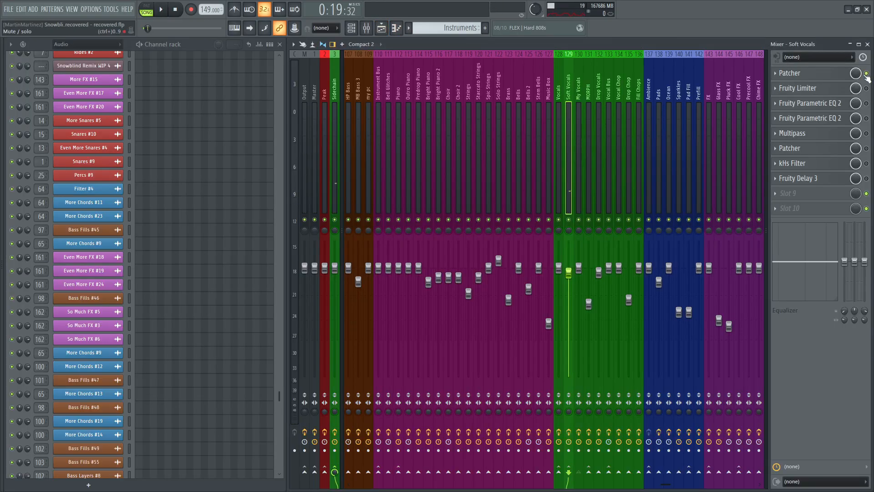
pyautogui.click(381, 29)
pyautogui.press('space')
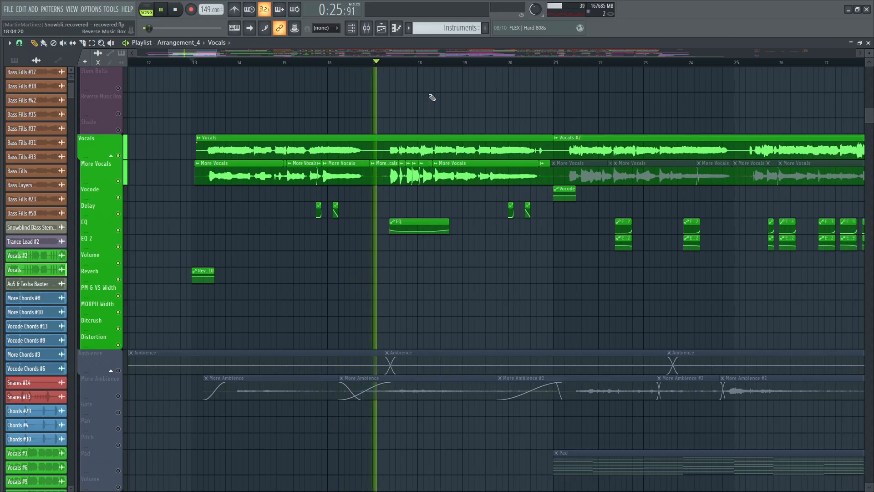
pyautogui.press('space')
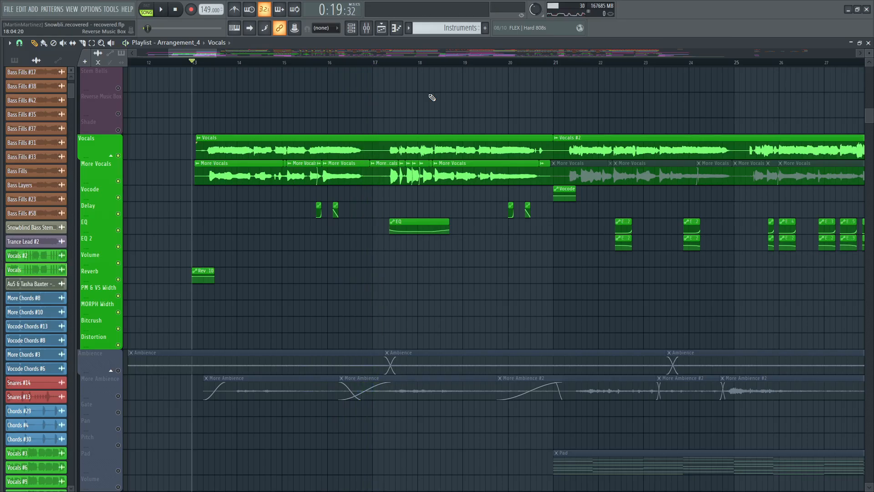
# Step: Open the Soft Vocals Patcher map over the playlist and examine the settings of the upper Spectral Compressor
pyautogui.click(381, 28)
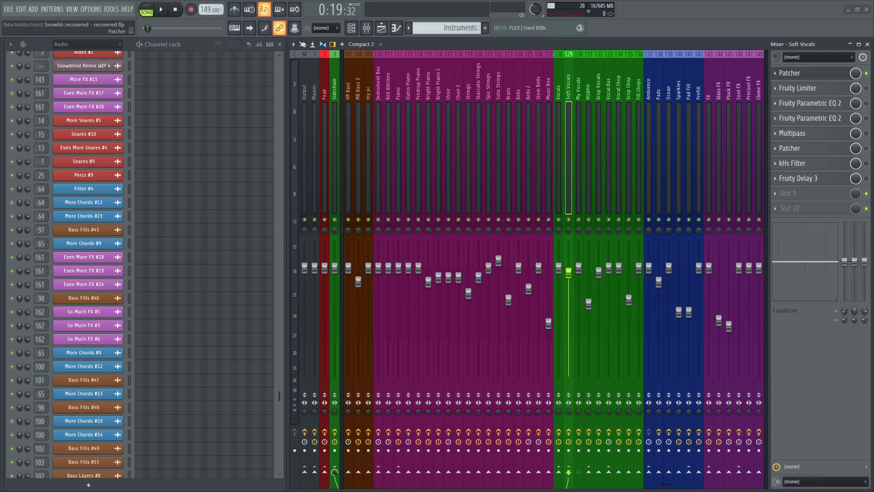
pyautogui.click(812, 77)
pyautogui.click(387, 29)
pyautogui.moveTo(362, 150); pyautogui.dragTo(482, 197)
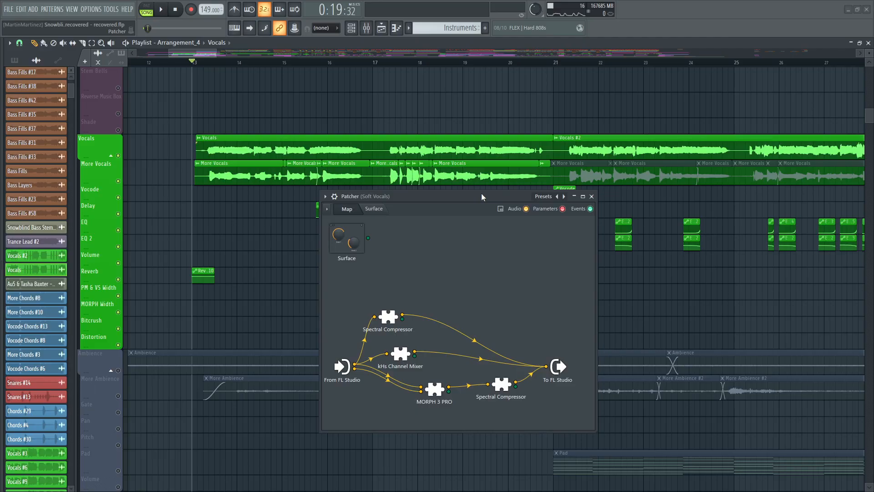
pyautogui.scroll(-1, 282, 221)
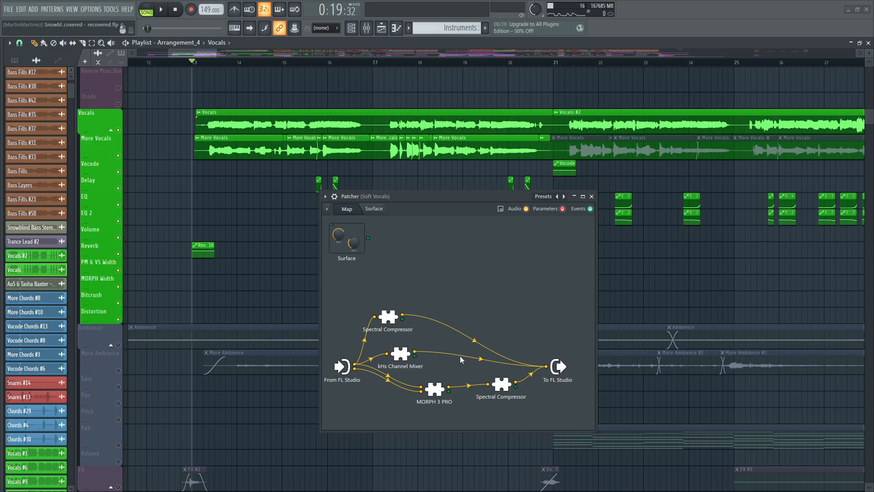
pyautogui.doubleClick(388, 316)
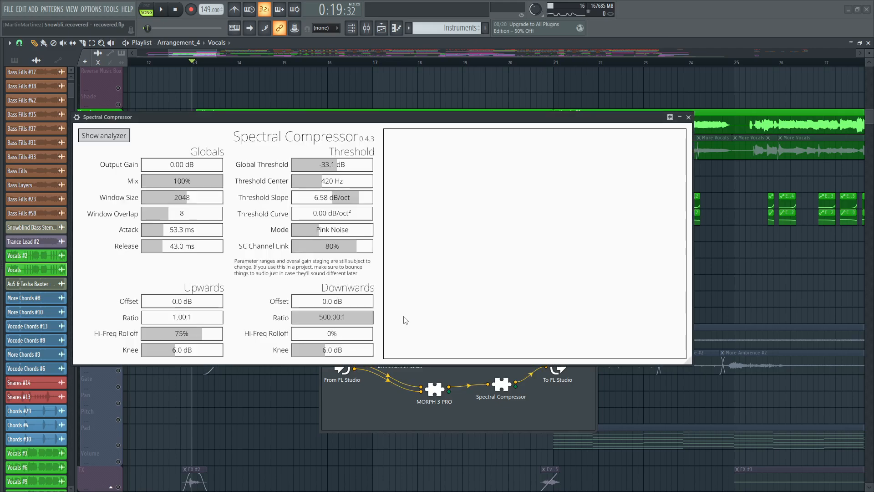
pyautogui.click(689, 117)
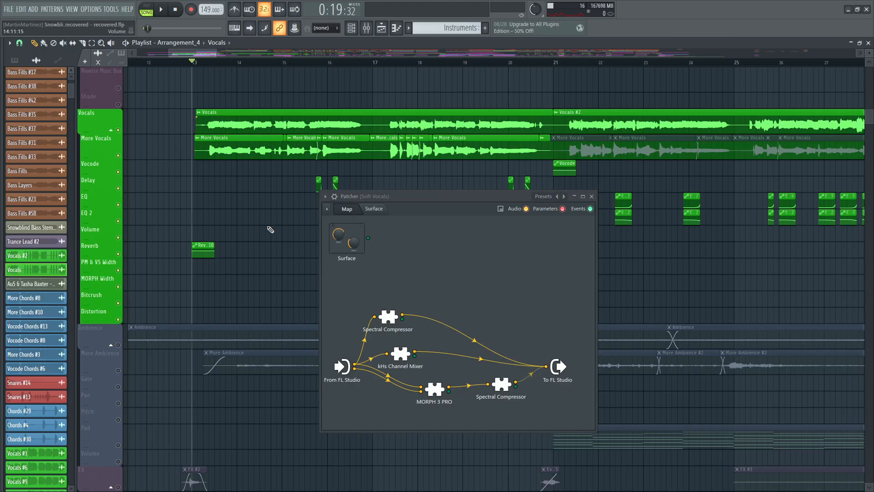
# Step: Audition the Patcher branches separately, muting the other output links and restoring the lower Spectral Compressor's link to hear the MORPH 3 PRO chain
pyautogui.press('space')
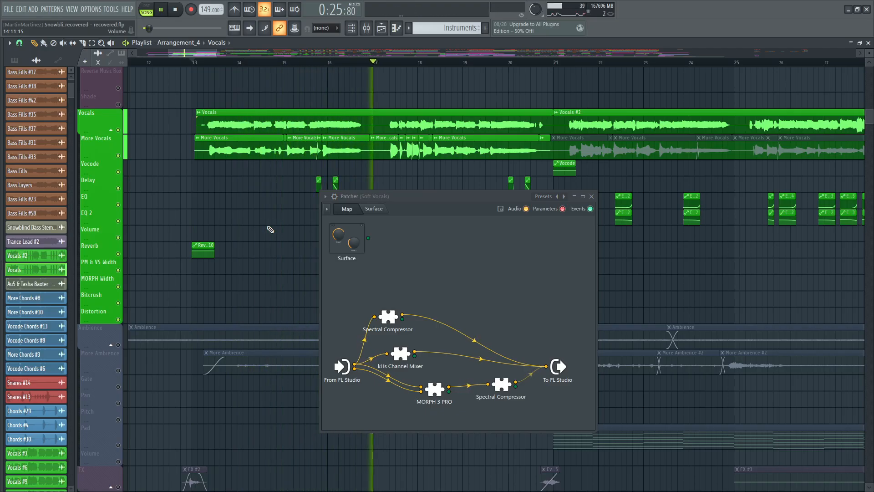
pyautogui.press('space')
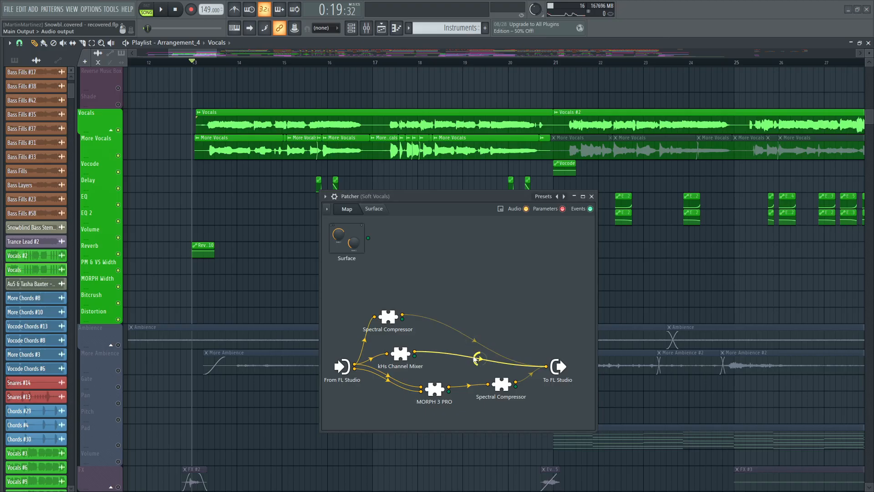
pyautogui.click(532, 376)
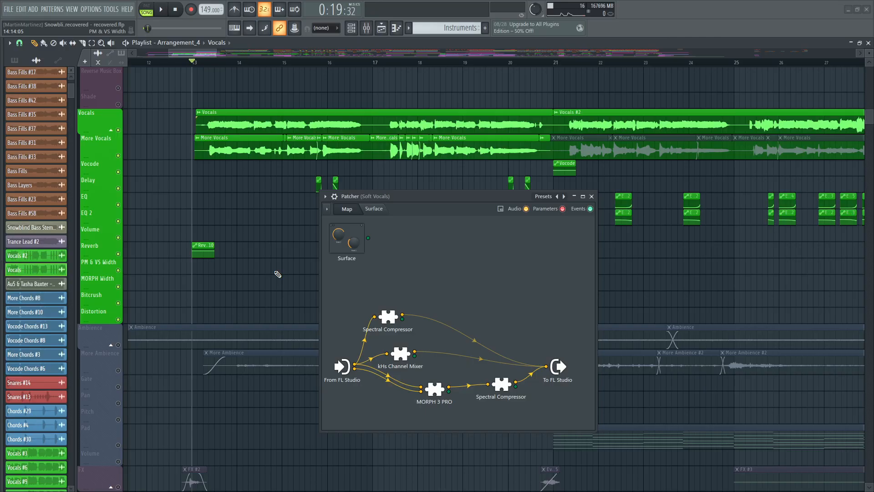
pyautogui.press('space')
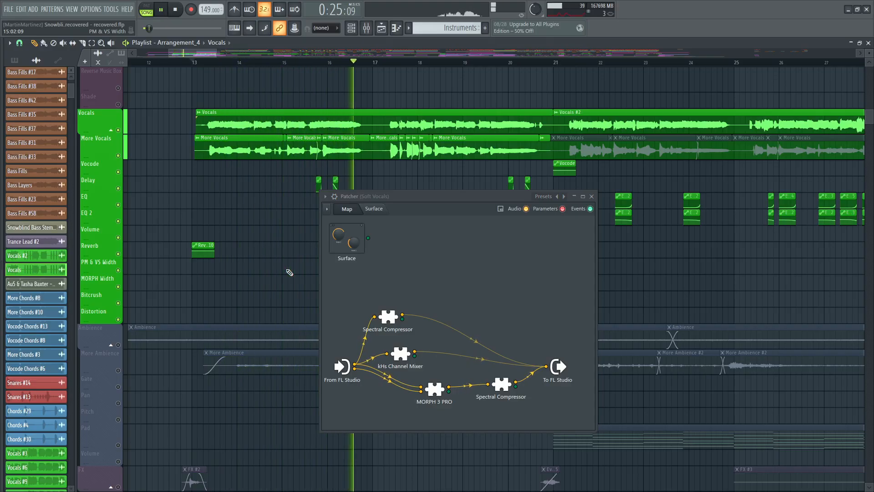
pyautogui.press('space')
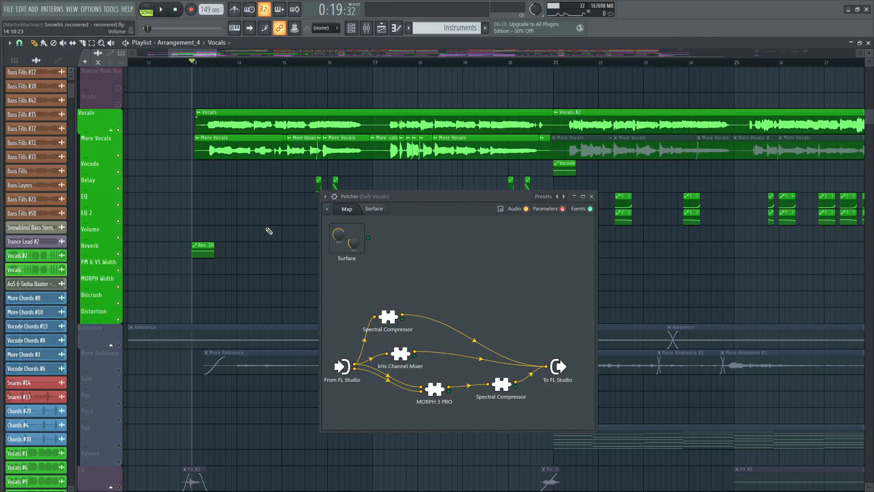
# Step: Play the vocals while toggling the first Soft Vocals Patcher to compare, close its window and stop playback
pyautogui.press('space')
pyautogui.click(382, 29)
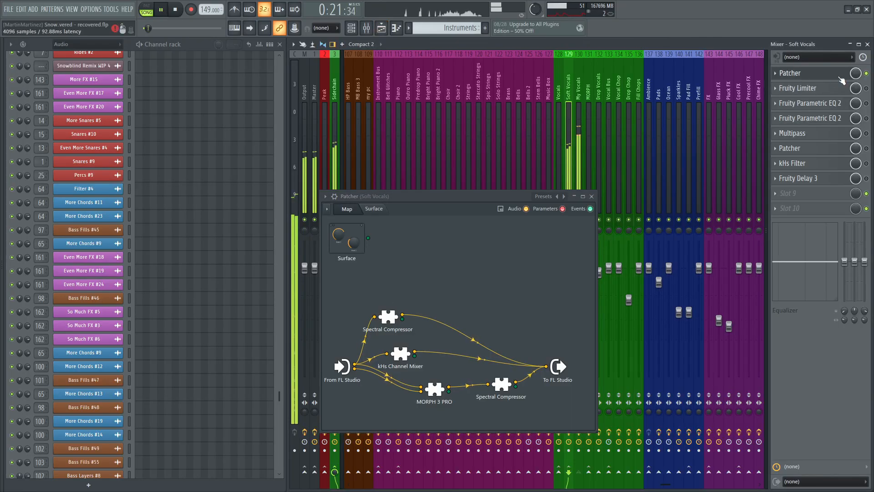
pyautogui.click(867, 74)
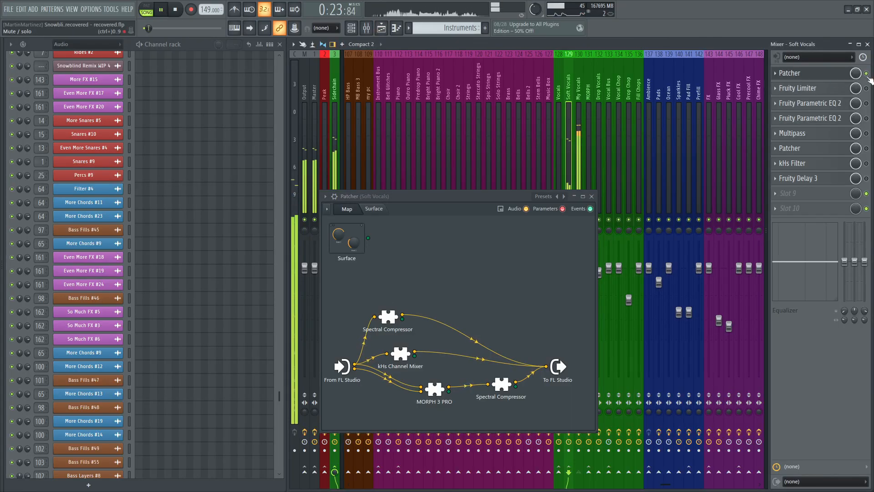
pyautogui.click(591, 196)
pyautogui.click(381, 28)
pyautogui.press('space')
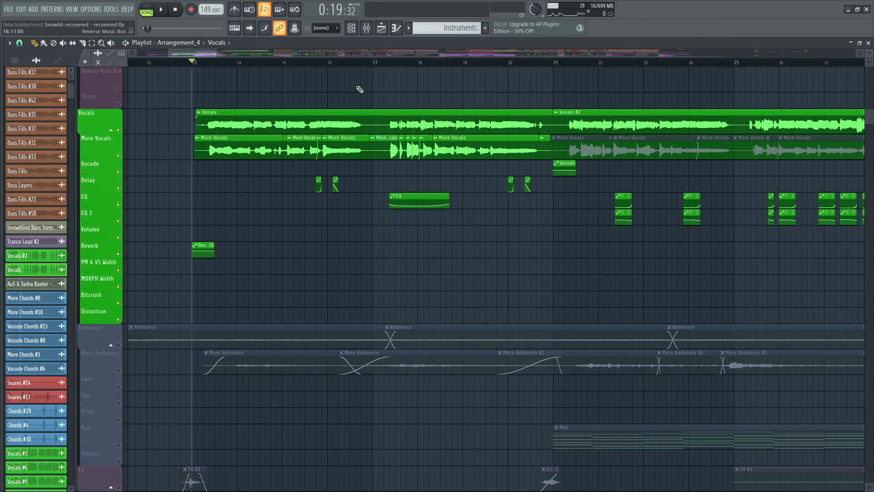
# Step: Inspect the curves of both Fruity Parametric EQ 2 effects on the Soft Vocals track, closing their windows when done
pyautogui.click(381, 31)
pyautogui.click(811, 103)
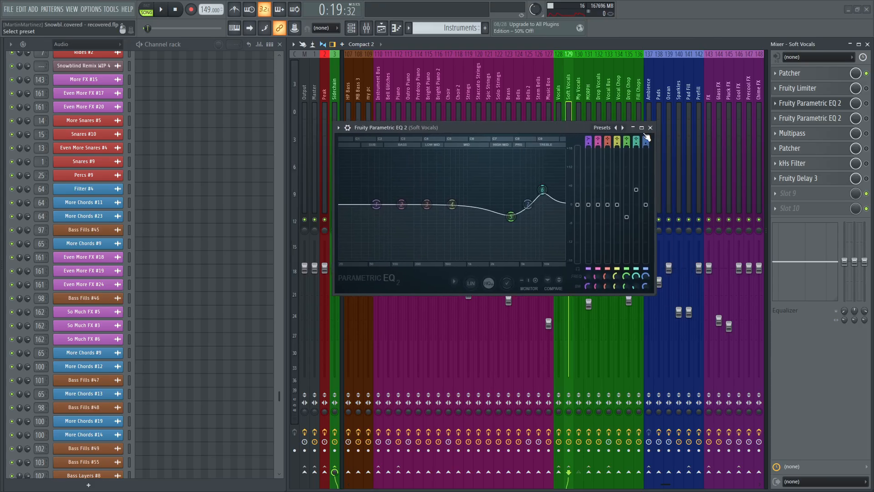
pyautogui.click(811, 118)
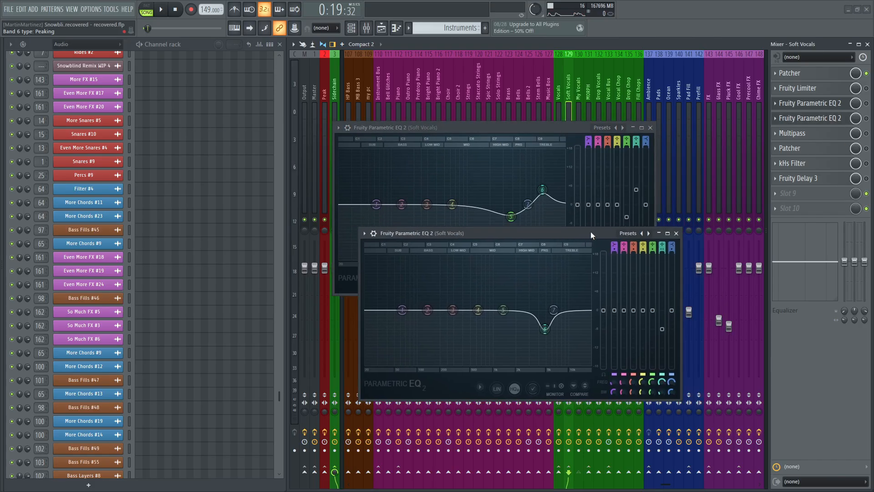
pyautogui.click(679, 233)
pyautogui.click(650, 128)
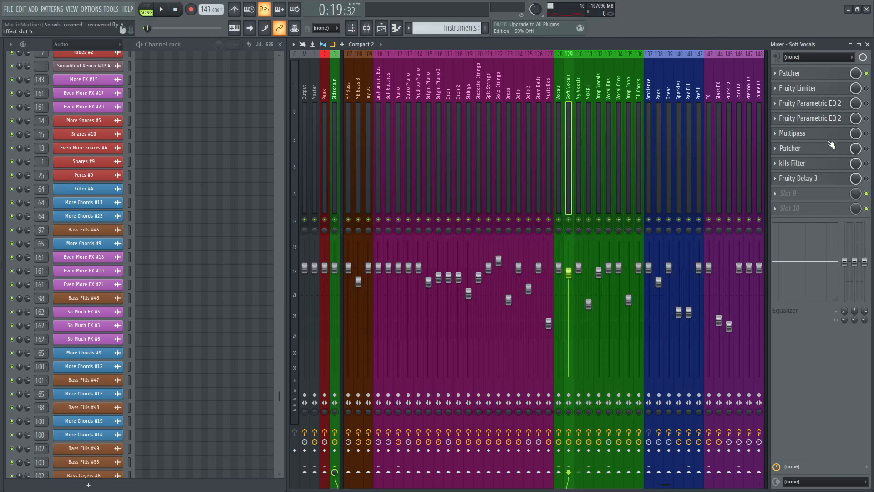
# Step: Check the Soft Vocals Multipass settings, play the vocals and enable the second Patcher and the kHs Filter
pyautogui.click(793, 133)
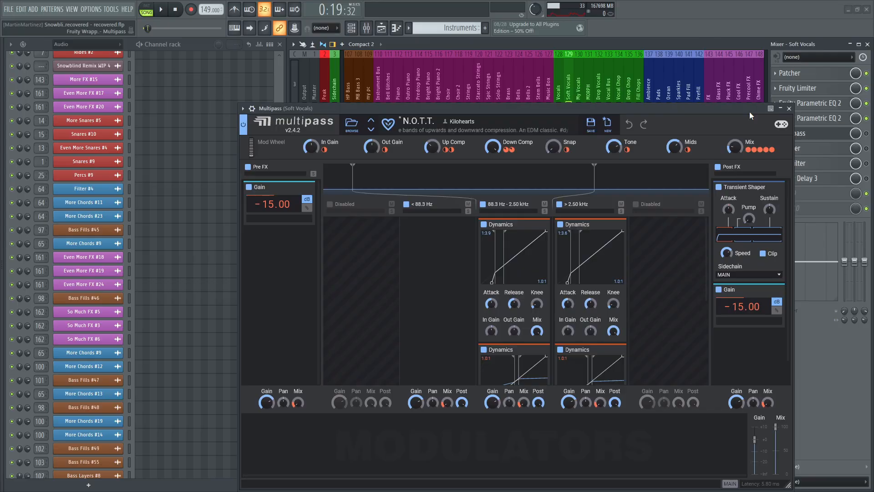
pyautogui.click(789, 108)
pyautogui.press('space')
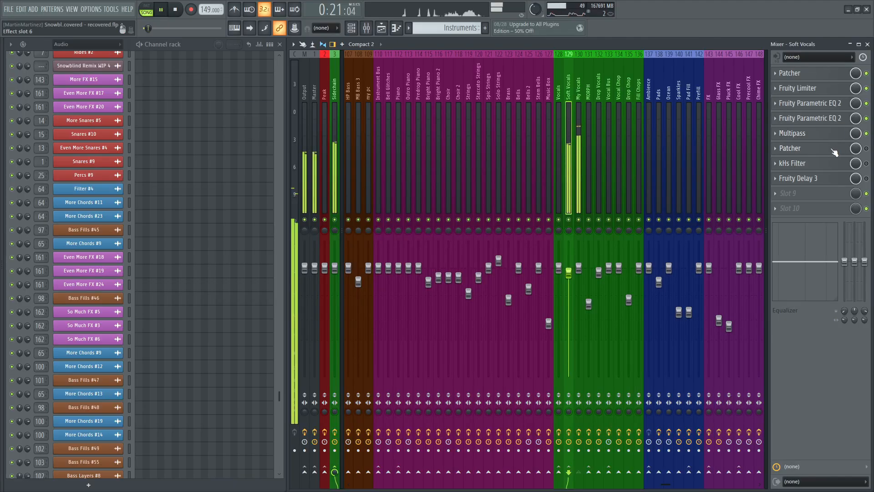
pyautogui.click(866, 149)
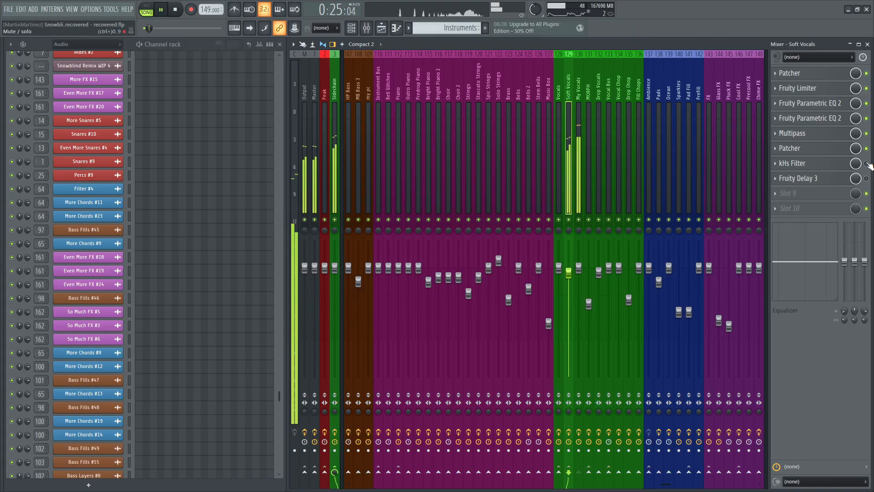
pyautogui.press('space')
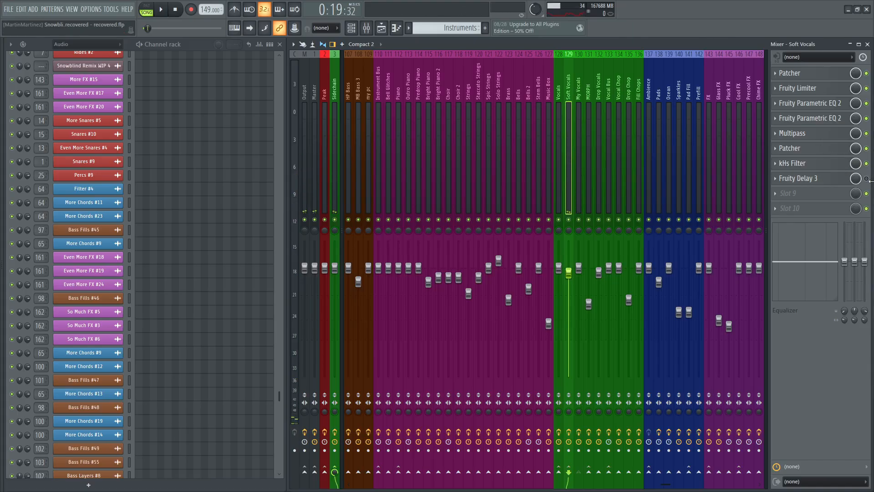
# Step: Return to the playlist and play the processed vocals from bar 13, stopping to view the next vocal section
pyautogui.click(381, 28)
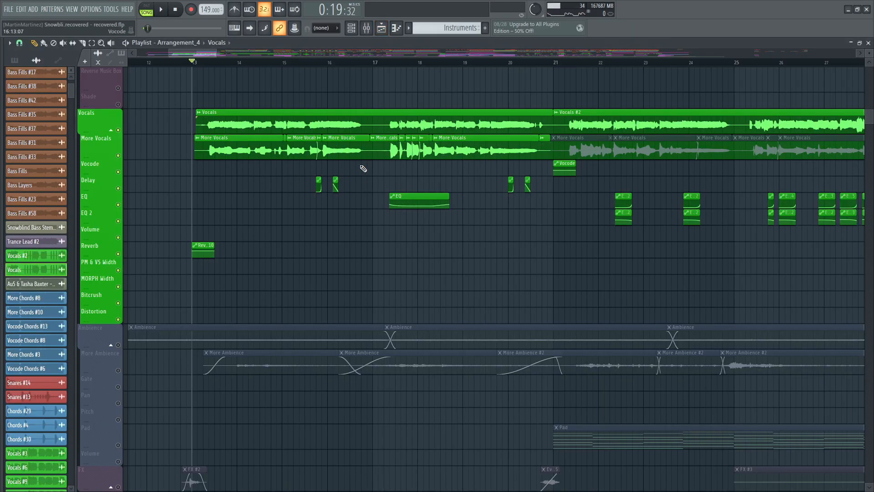
pyautogui.press('space')
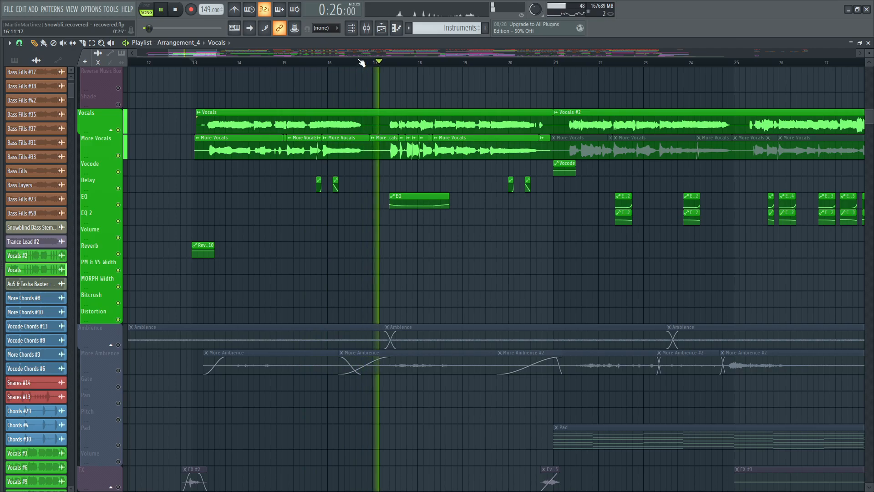
pyautogui.scroll(-4, 512, 68)
pyautogui.press('space')
pyautogui.scroll(4, 512, 68)
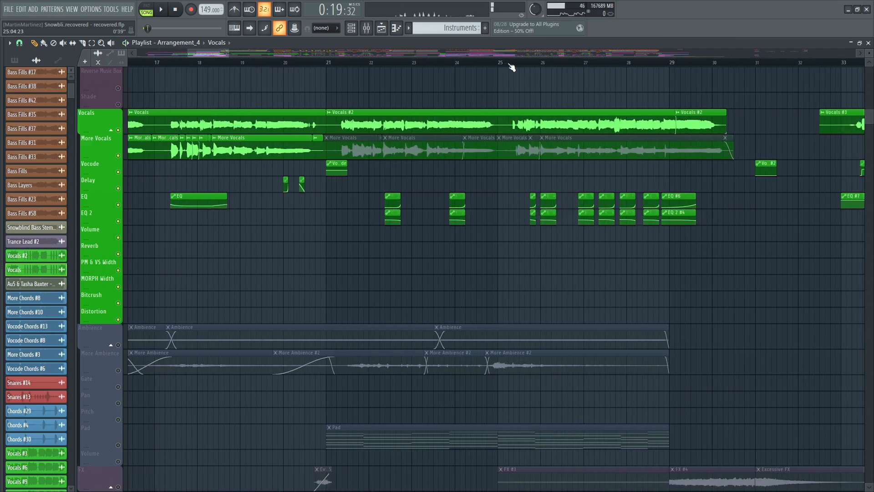
# Step: Move the playback position to bar 21 and open the sample settings of the Vocals #2 clip
pyautogui.click(247, 64)
pyautogui.scroll(5, 318, 112)
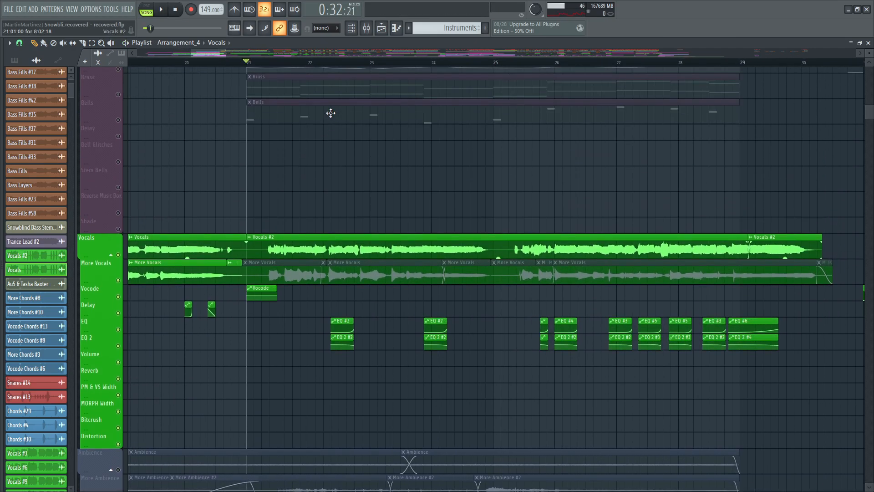
pyautogui.scroll(-3, 335, 139)
pyautogui.doubleClick(342, 171)
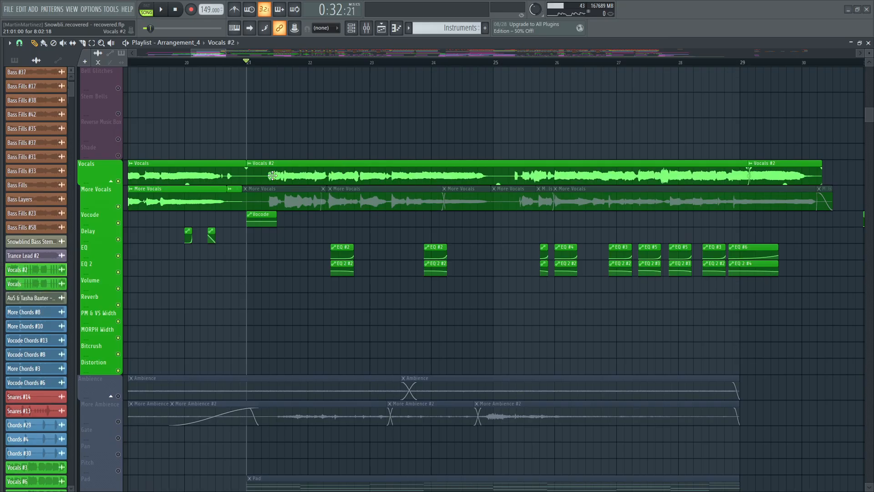
pyautogui.moveTo(204, 177); pyautogui.dragTo(0, 187)
# Step: Open the Vocals mixer track's Fruity Parametric EQ 2, view it alongside the playlist's EQ automation clips and return to the mixer
pyautogui.click(381, 27)
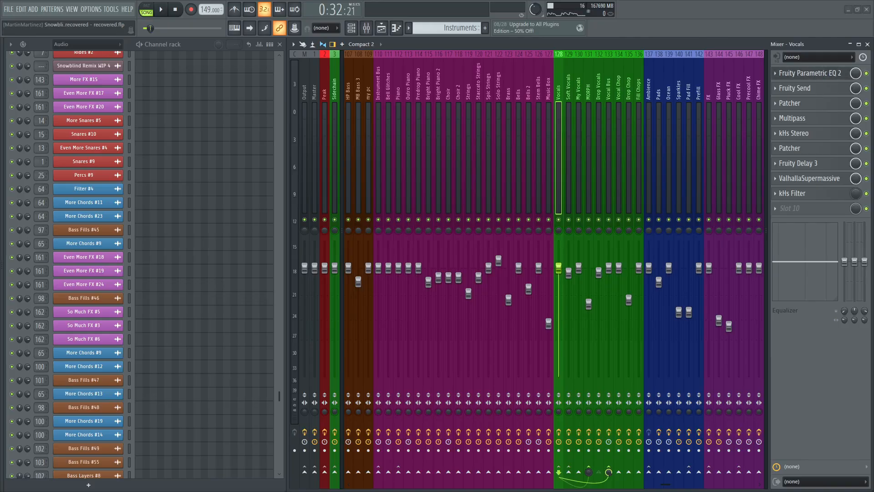
pyautogui.click(810, 74)
pyautogui.moveTo(309, 157); pyautogui.dragTo(367, 256)
pyautogui.click(381, 28)
pyautogui.scroll(-3, 380, 174)
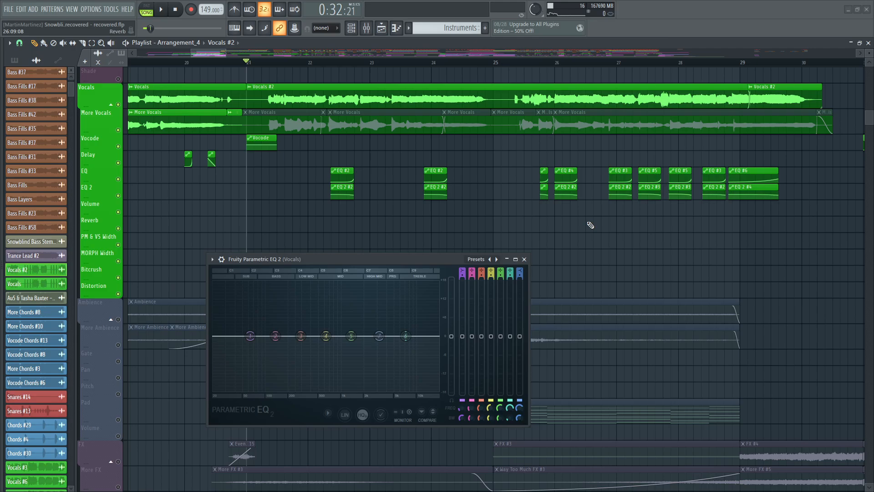
pyautogui.click(385, 32)
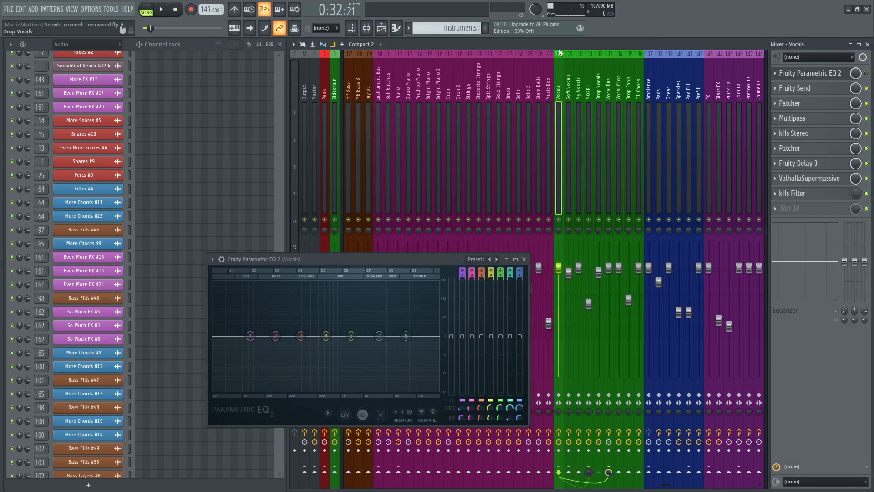
# Step: Return to the playlist, close the Fruity Parametric EQ 2 window and play the Vocals #2 section from bar 21, stopping in bar 26
pyautogui.click(385, 30)
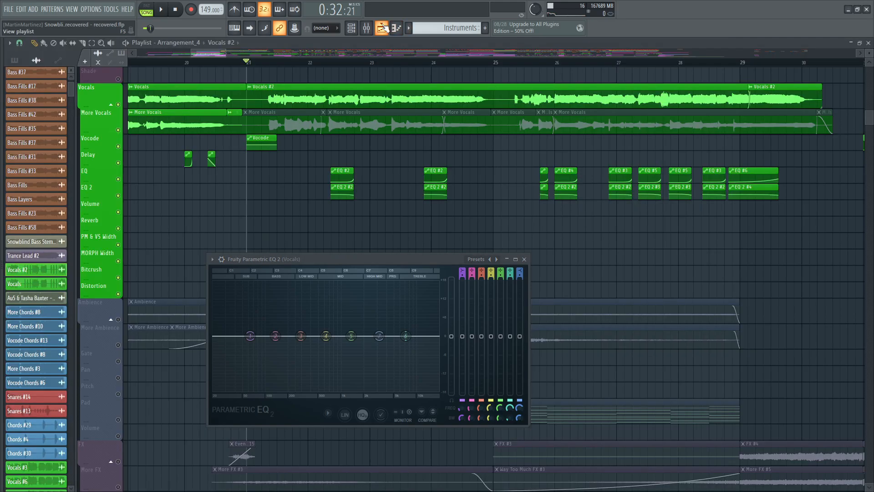
pyautogui.click(524, 260)
pyautogui.press('space')
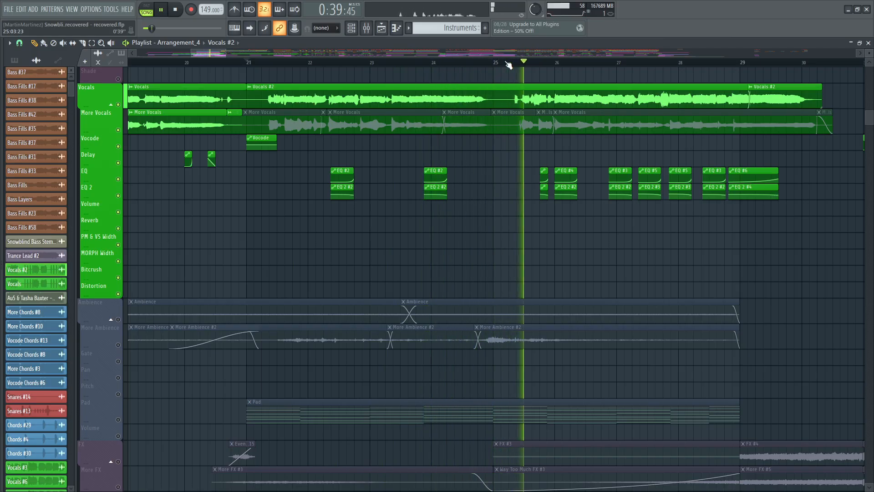
pyautogui.scroll(-1, 532, 50)
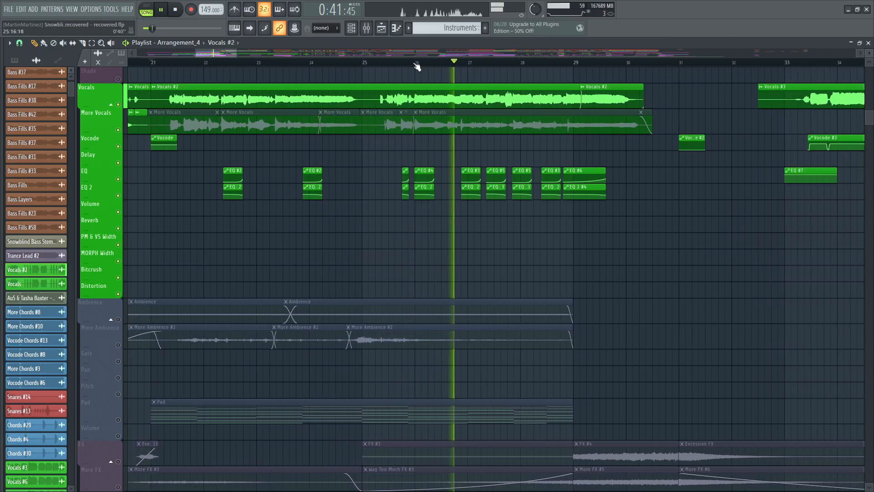
pyautogui.press('space')
# Step: Play the vocals from the middle of bar 25 while viewing the EQ and EQ 2 automation clips up close
pyautogui.click(391, 63)
pyautogui.scroll(8, 383, 61)
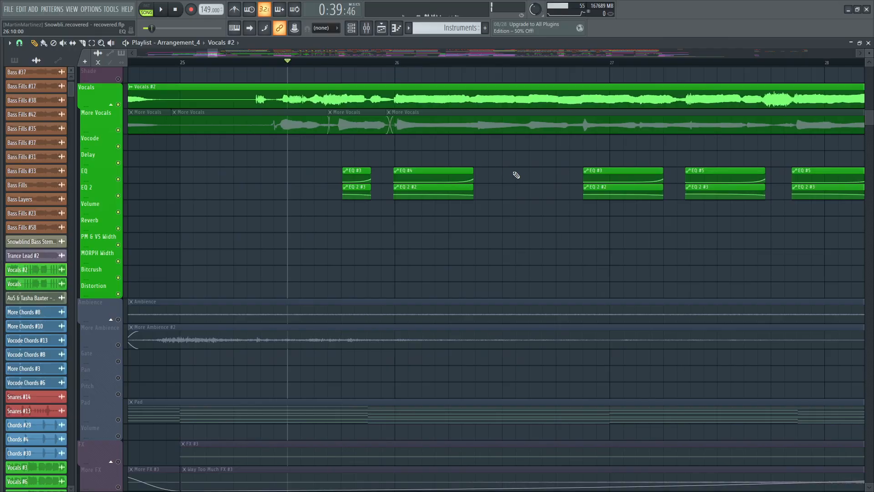
pyautogui.press('space')
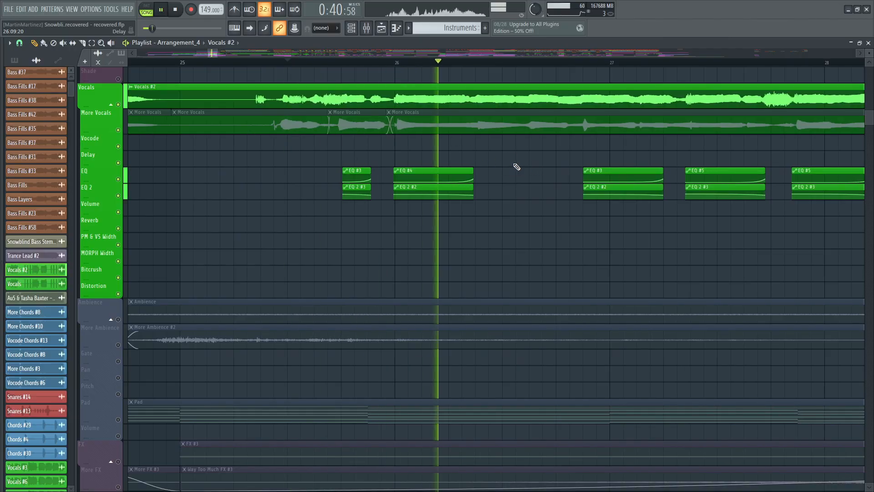
pyautogui.press('space')
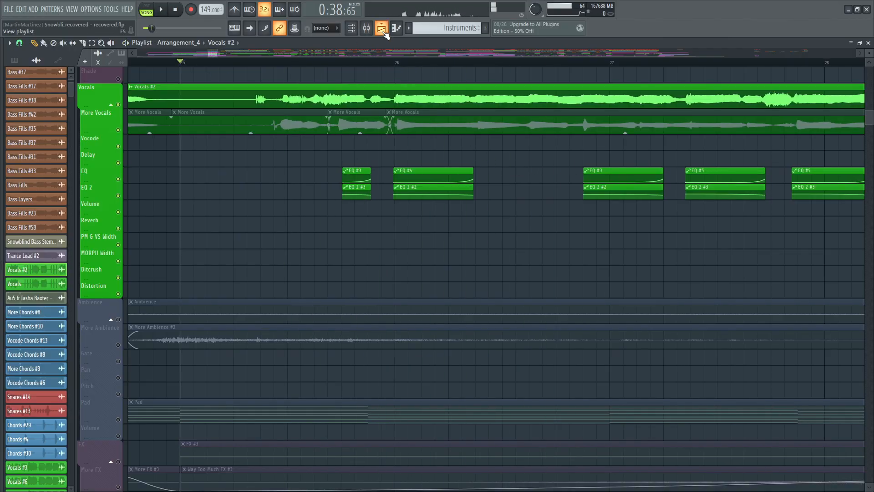
# Step: Reopen the Vocals track's Fruity Parametric EQ 2 over the playlist, watch its automated bands during playback, and close it
pyautogui.click(367, 28)
pyautogui.click(820, 73)
pyautogui.click(351, 28)
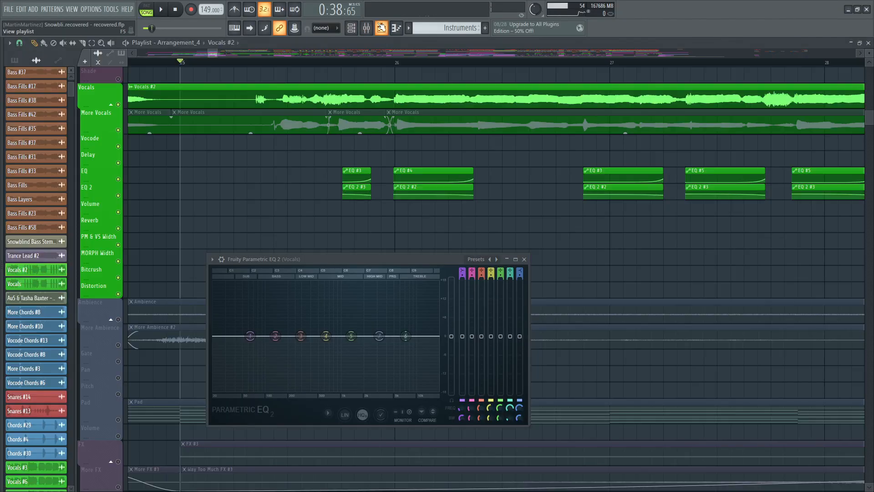
pyautogui.press('space')
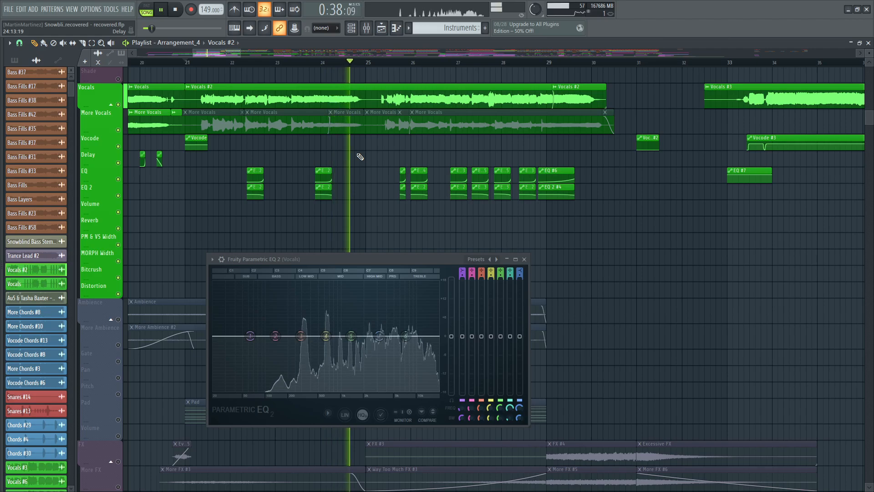
pyautogui.scroll(5, 423, 71)
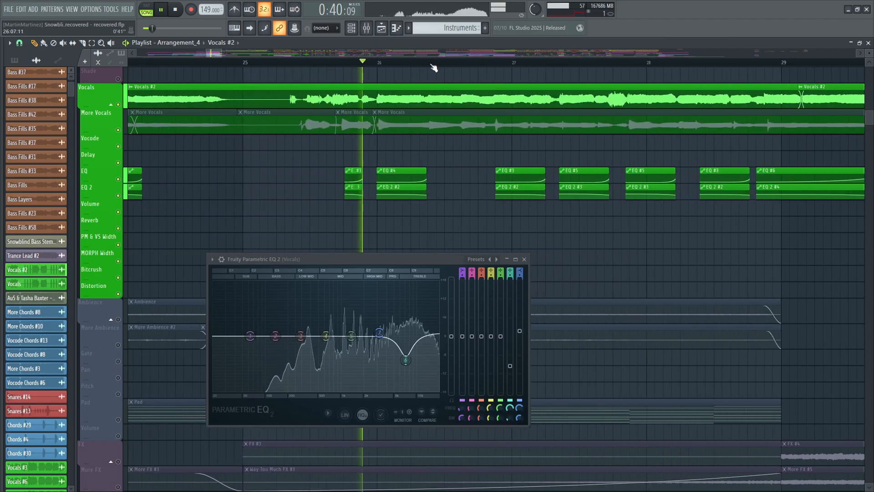
pyautogui.scroll(-3, 433, 68)
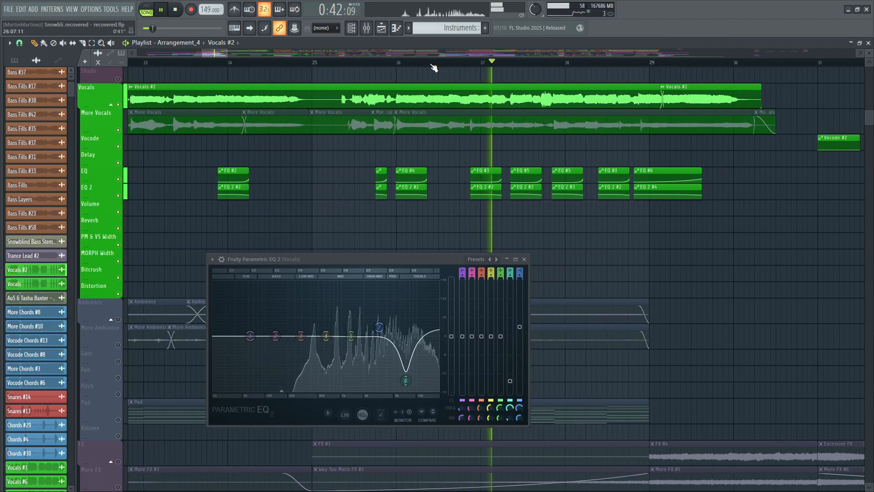
pyautogui.press('space')
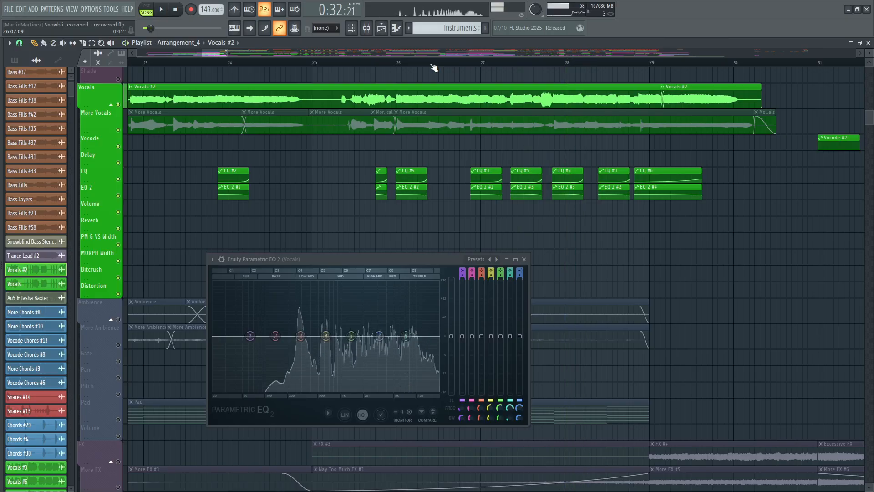
pyautogui.scroll(-2, 434, 68)
pyautogui.click(524, 259)
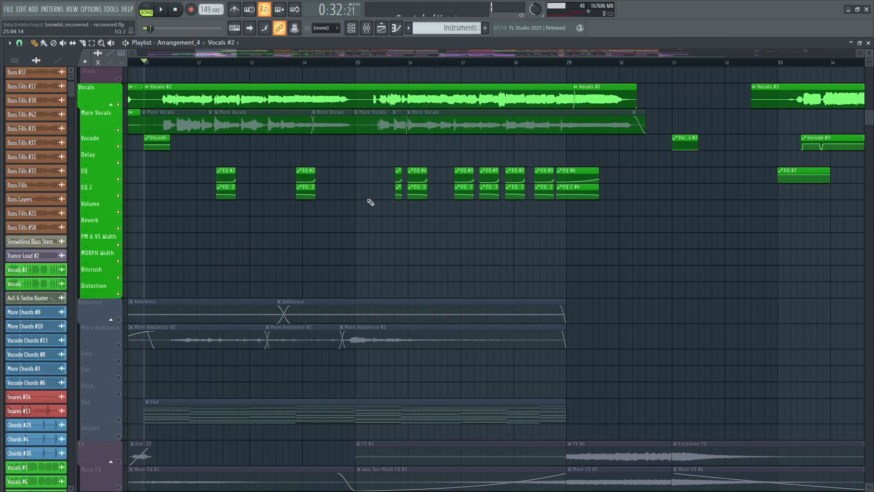
# Step: Find the Vocode Chords clip starting at bar 21 above the vocals and unmute the Chords track group
pyautogui.scroll(3, 370, 199)
pyautogui.scroll(1, 370, 199)
pyautogui.scroll(-1, 371, 197)
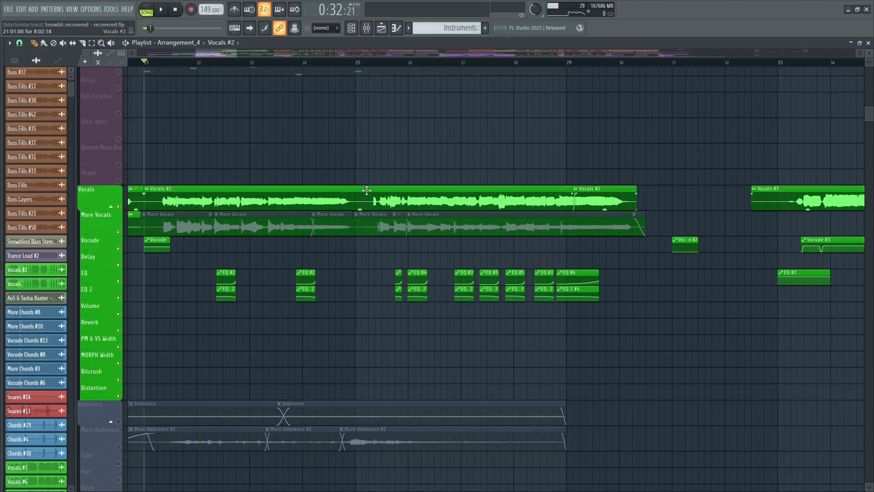
pyautogui.scroll(-2, 462, 68)
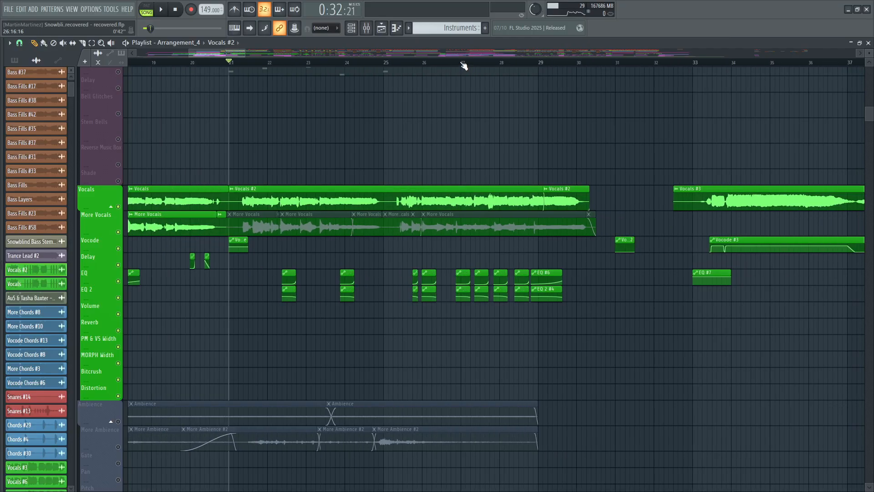
pyautogui.scroll(15, 383, 178)
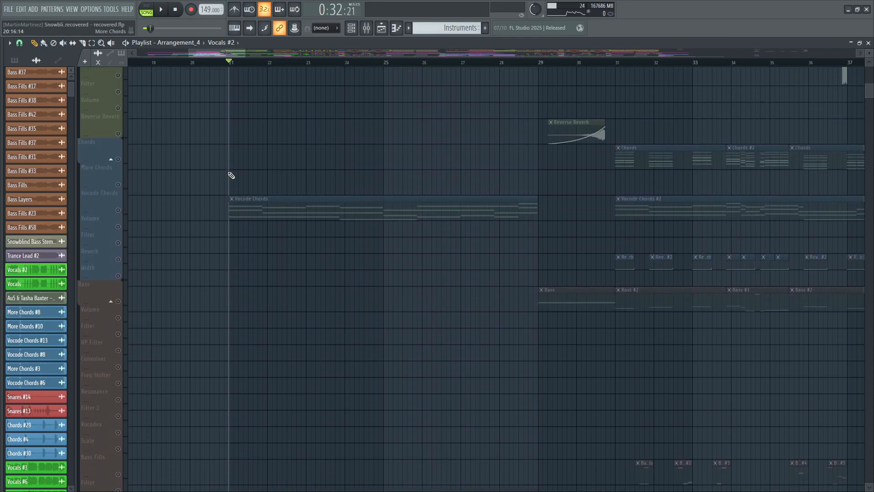
pyautogui.scroll(5, 269, 168)
pyautogui.scroll(-6, 278, 159)
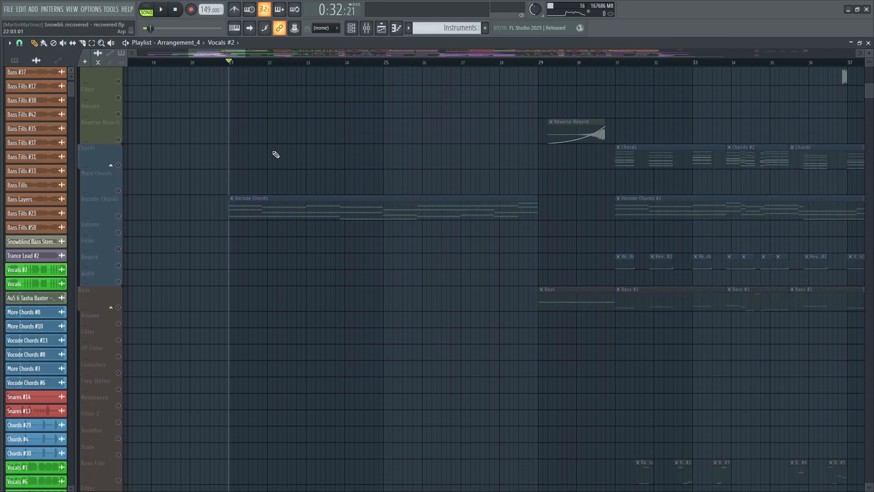
pyautogui.scroll(-1, 255, 155)
pyautogui.scroll(-10, 233, 142)
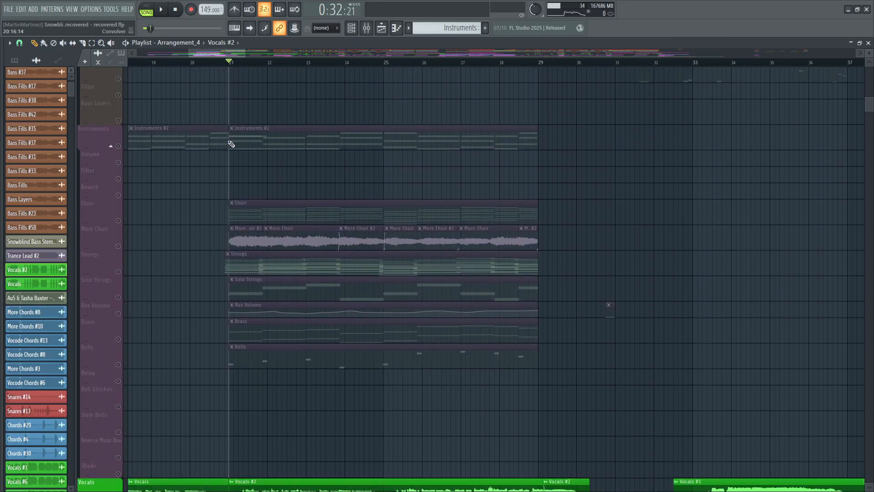
pyautogui.scroll(6, 265, 130)
pyautogui.scroll(8, 265, 130)
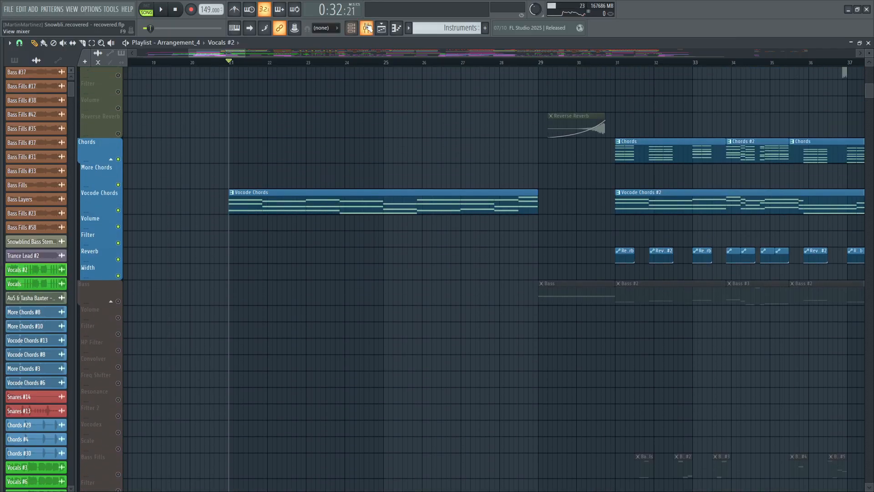
# Step: Open the Patcher on the Vocals mixer track and inspect its VocalSynth 2 vocoder settings during playback with MORPH muted
pyautogui.click(368, 28)
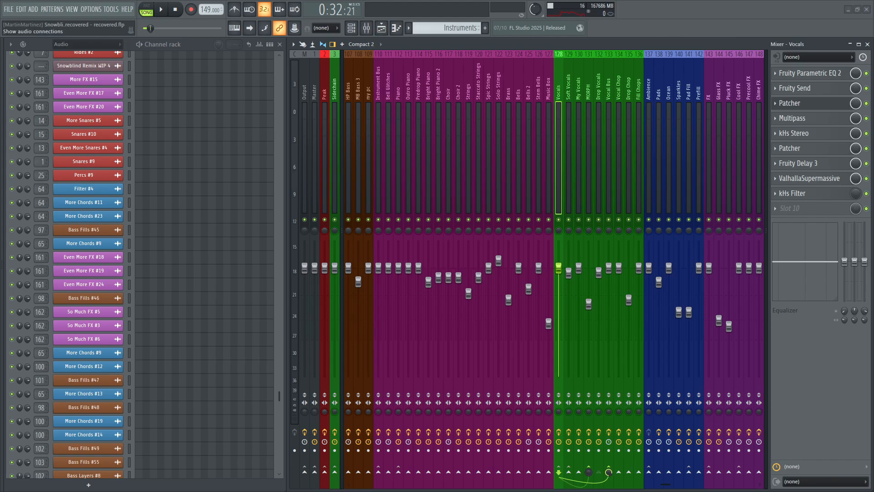
pyautogui.moveTo(451, 117); pyautogui.dragTo(455, 109)
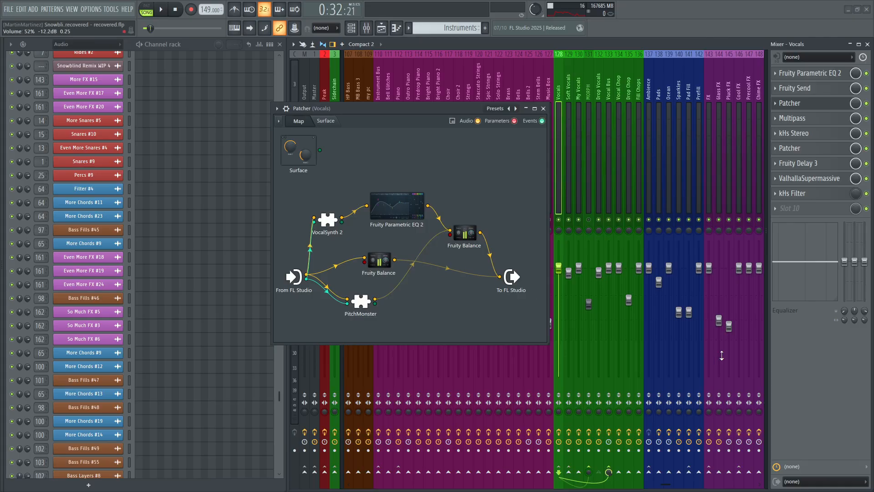
pyautogui.press('space')
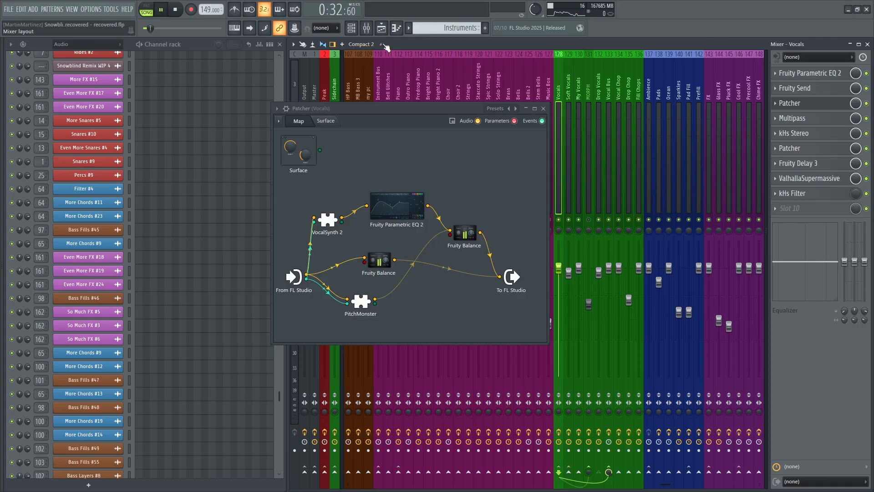
pyautogui.doubleClick(334, 221)
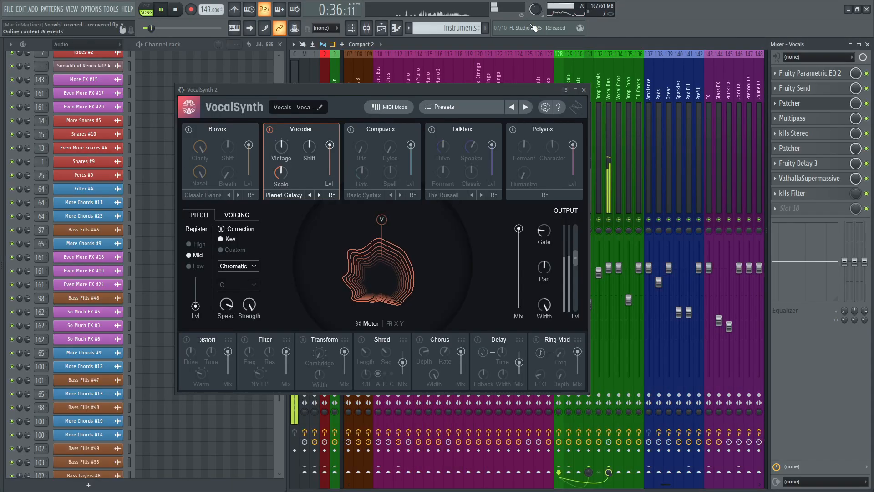
pyautogui.click(584, 90)
pyautogui.press('space')
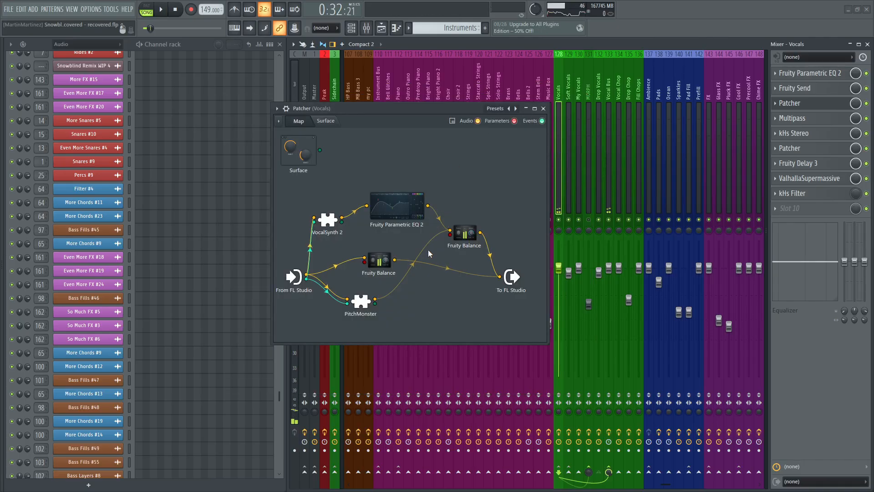
# Step: Inspect the PitchMonster settings inside the Vocals Patcher during playback, and close both plugin windows
pyautogui.doubleClick(361, 301)
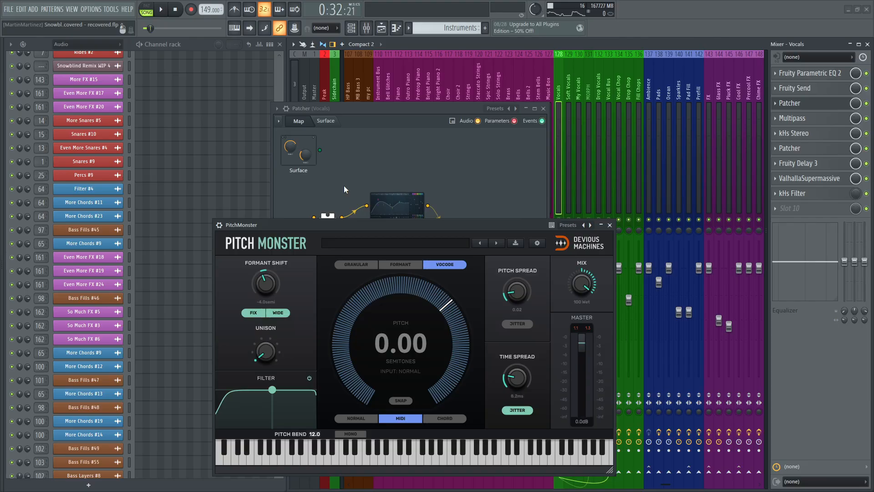
pyautogui.moveTo(351, 223); pyautogui.dragTo(323, 185)
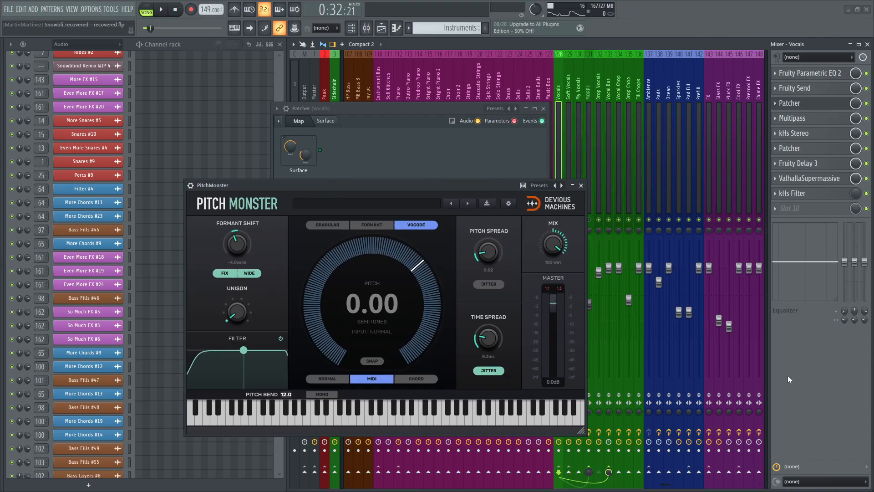
pyautogui.press('space')
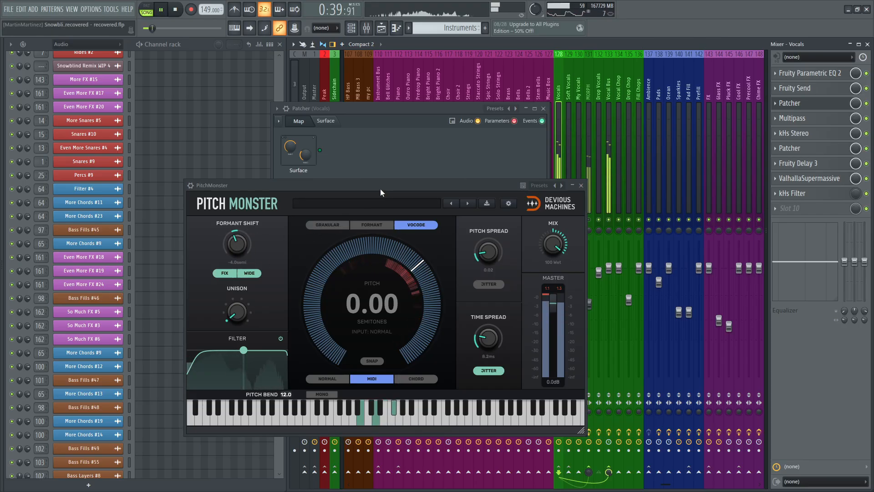
pyautogui.click(581, 186)
pyautogui.press('space')
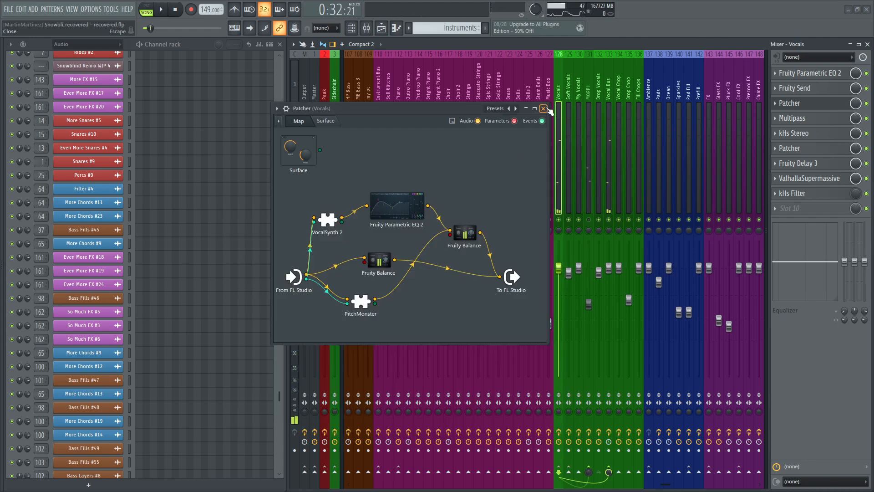
pyautogui.click(543, 108)
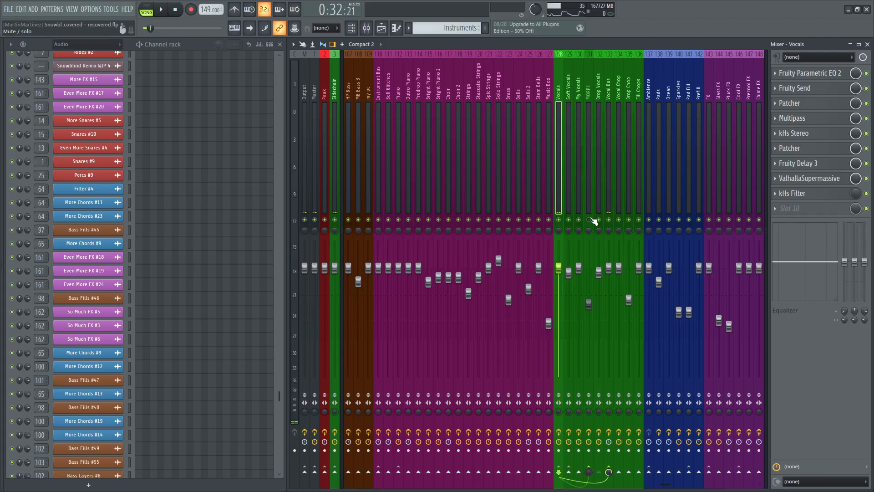
# Step: Audition the MORPH track with the Vocals send to Vocal Bus off, restore the send and stop playback
pyautogui.press('space')
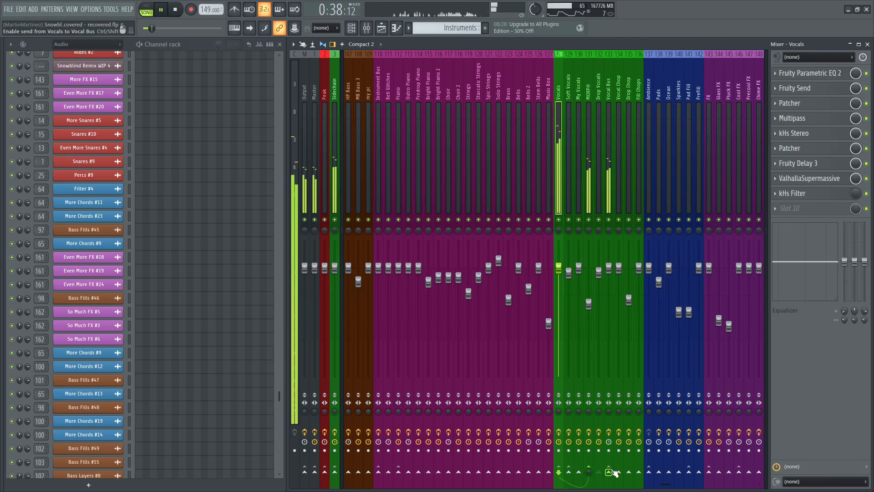
pyautogui.click(609, 472)
pyautogui.press('space')
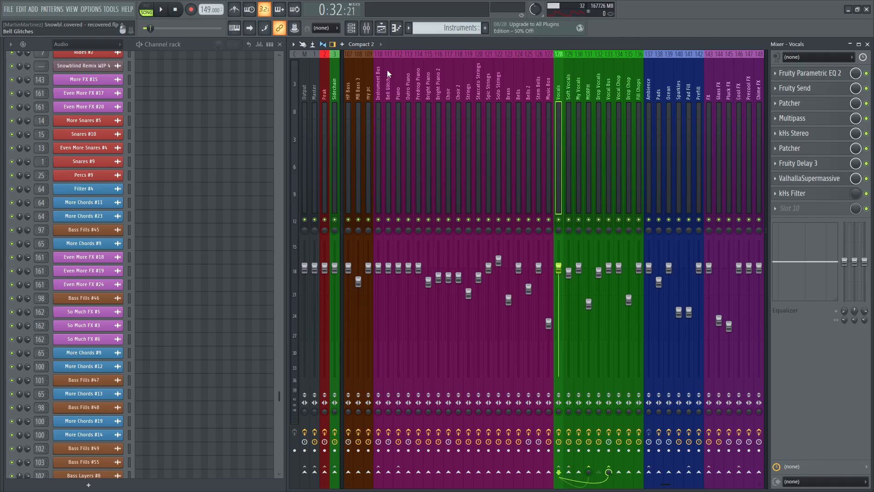
# Step: Return to the playlist and play the section from bar 21 with the Vocode Chords clip in view
pyautogui.click(381, 28)
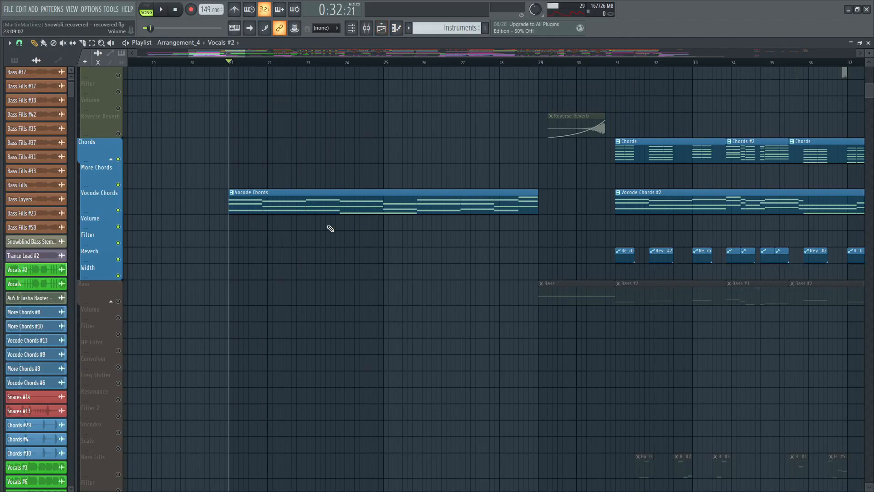
pyautogui.scroll(10, 328, 228)
pyautogui.scroll(5, 328, 228)
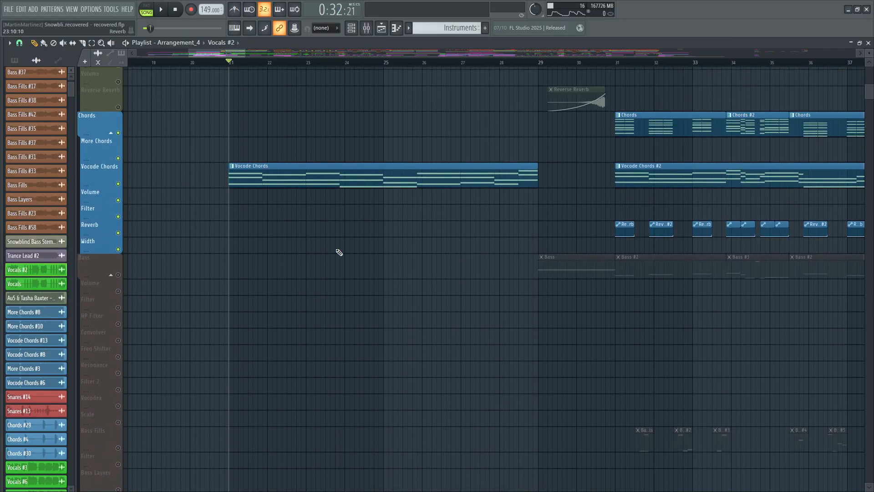
pyautogui.press('space')
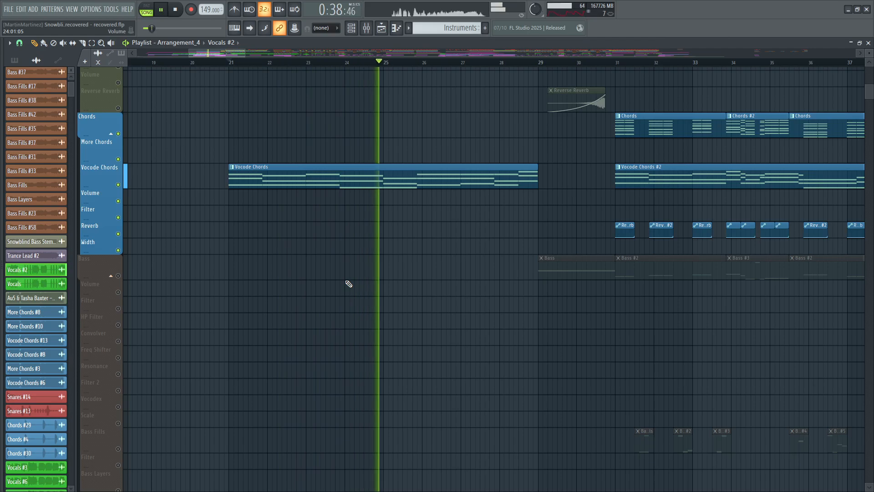
pyautogui.press('space')
# Step: Find the Instruments track group below the bass tracks and unmute it
pyautogui.scroll(-6, 349, 283)
pyautogui.scroll(-2, 350, 279)
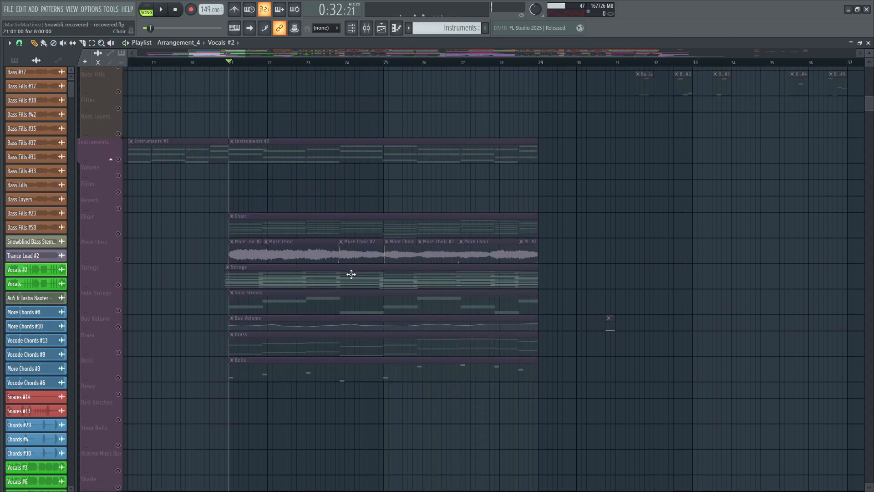
pyautogui.click(118, 159)
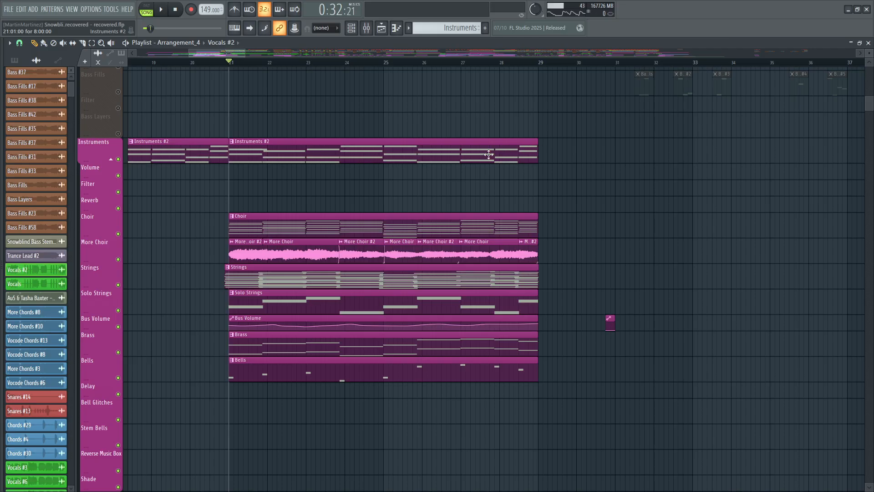
# Step: Solo the Choir and More Choir tracks, select the Choir pattern, and play the section from bar 21 with the mixer in view
pyautogui.keyDown('ctrl'); pyautogui.click(118, 234); pyautogui.keyUp('ctrl')
pyautogui.click(118, 259)
pyautogui.click(239, 217)
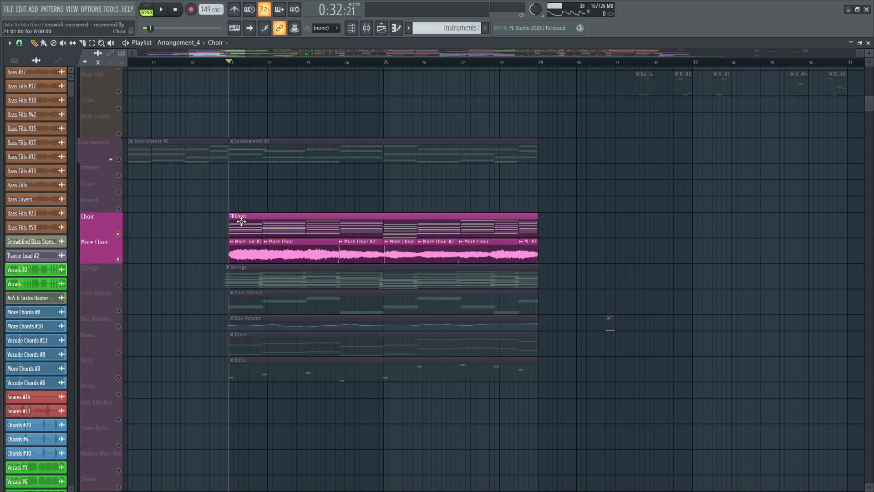
pyautogui.press('space')
pyautogui.click(863, 47)
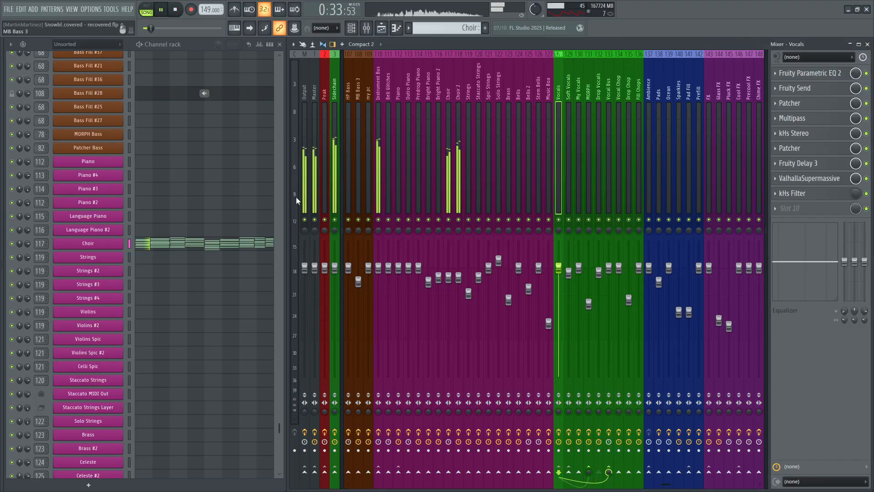
# Step: Inspect the Jacob Collier Audience Choir instrument on the Choir channel, stop playback, and return to the playlist
pyautogui.click(92, 242)
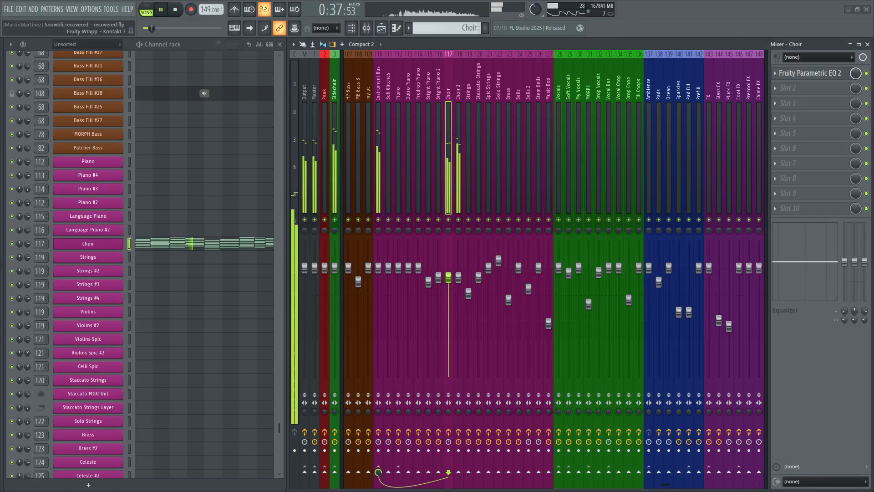
pyautogui.press('space')
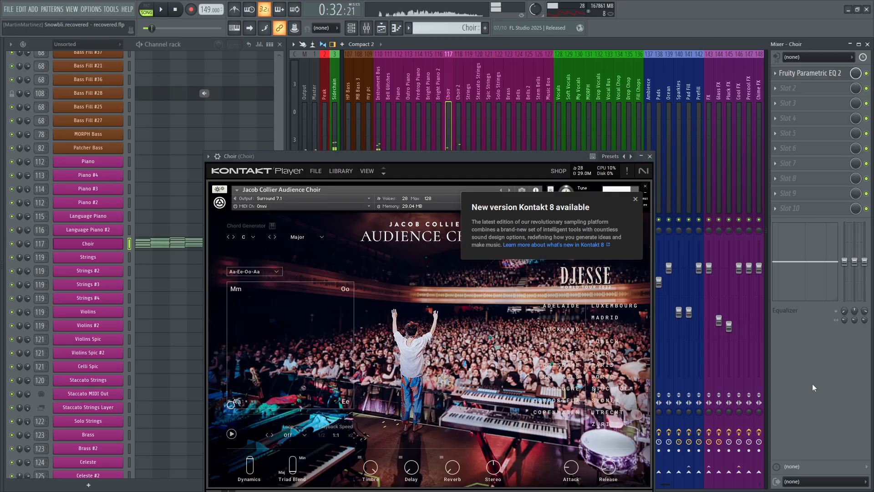
pyautogui.moveTo(343, 157); pyautogui.dragTo(326, 89)
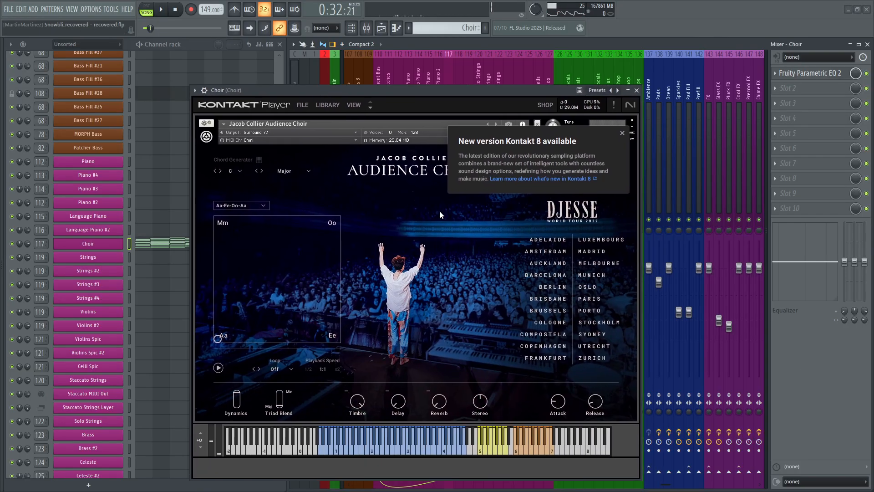
pyautogui.press('F5')
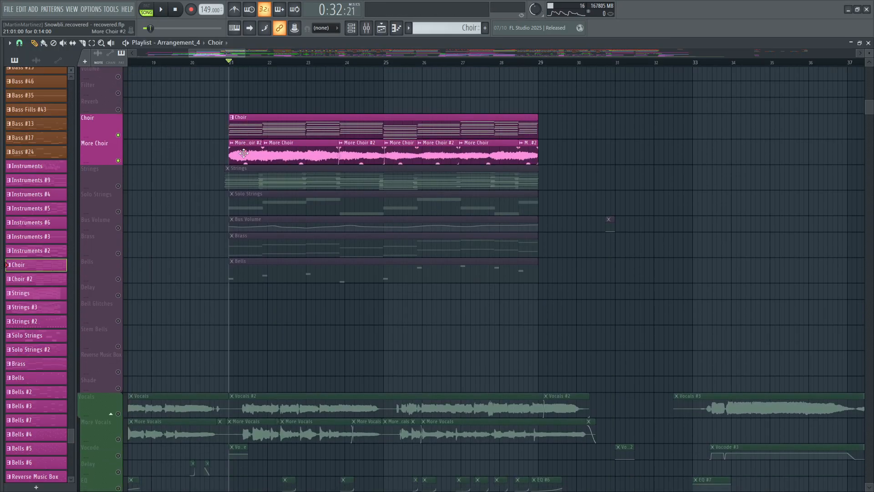
# Step: Solo the Strings track, play it from just before bar 21, and select the Strings pattern
pyautogui.rightClick(118, 183)
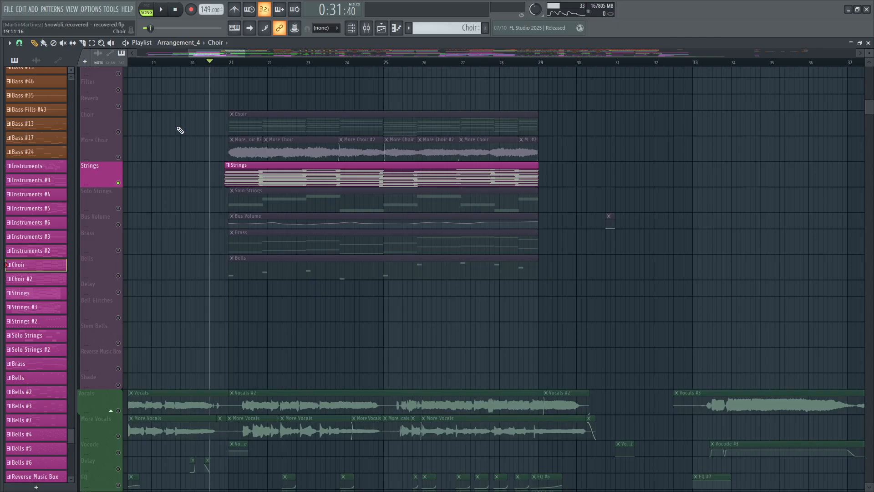
pyautogui.press('space')
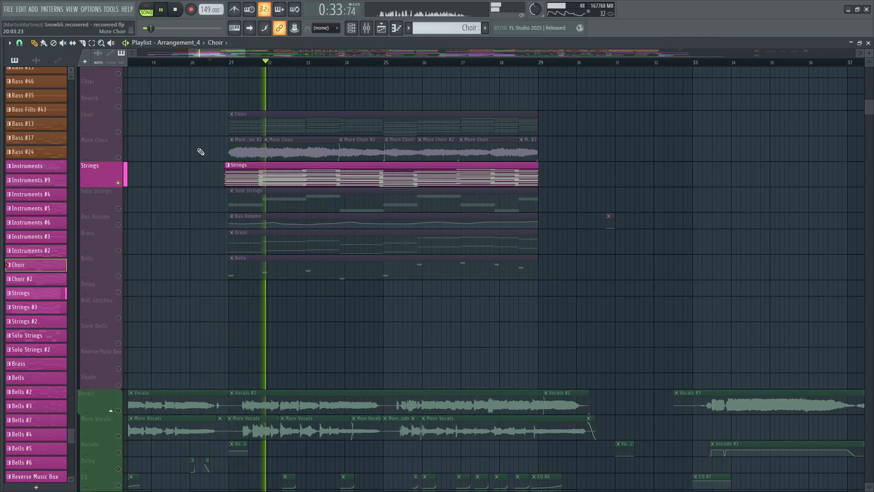
pyautogui.click(292, 165)
# Step: Show the four Strings channels and the Strings mixer track's effect chain during playback, and stop it
pyautogui.click(870, 42)
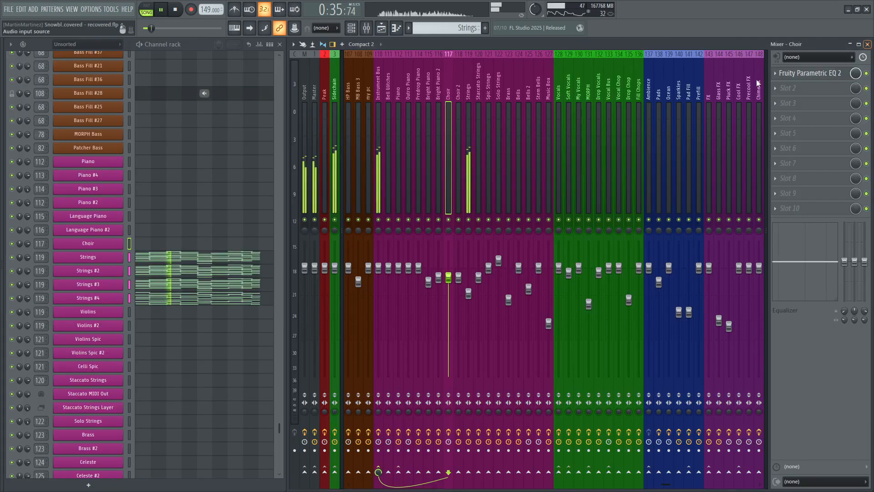
pyautogui.scroll(-3, 234, 191)
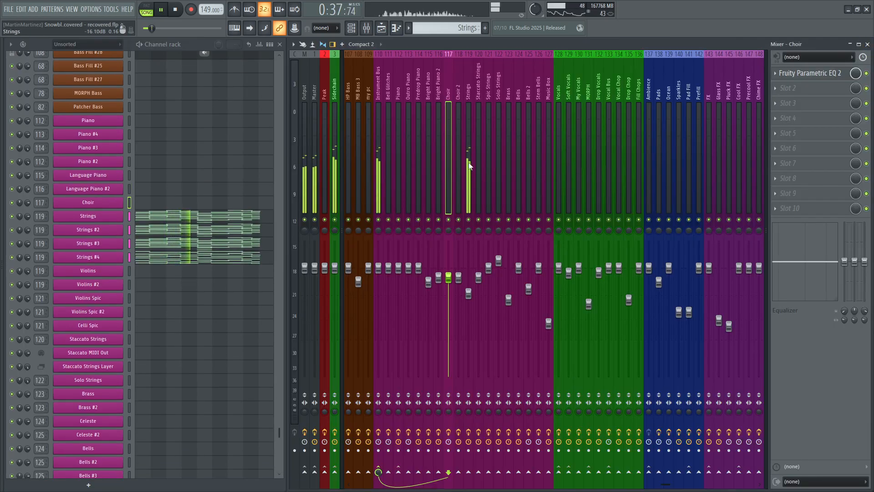
pyautogui.scroll(-3, 200, 179)
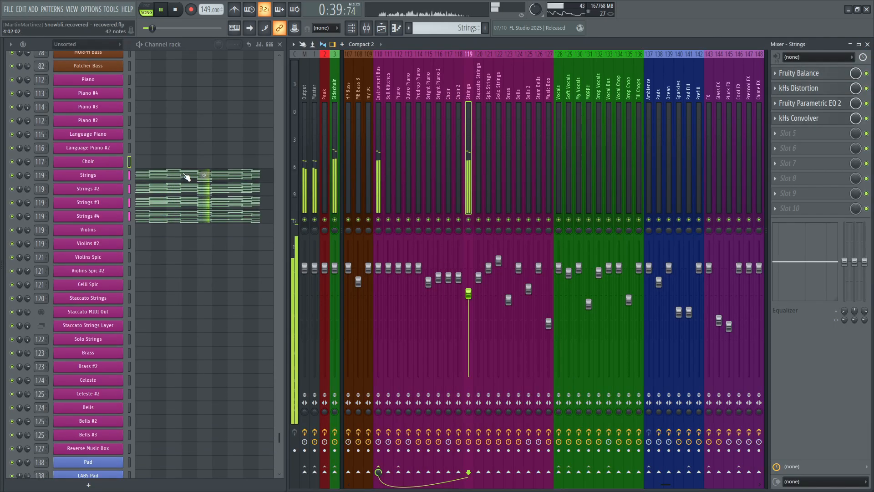
pyautogui.press('space')
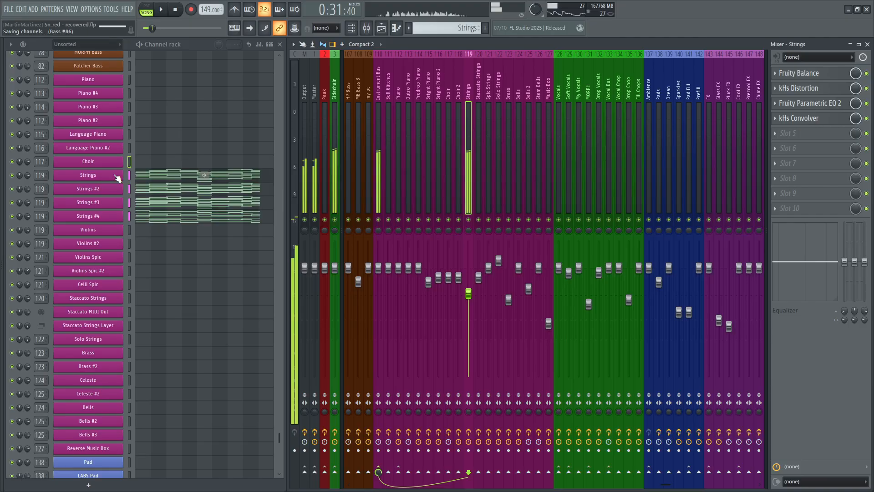
# Step: Inspect the BBC Symphony Orchestra instruments on the Strings, Strings #2, Strings #3 and Strings #4 channels, closing each window
pyautogui.click(116, 175)
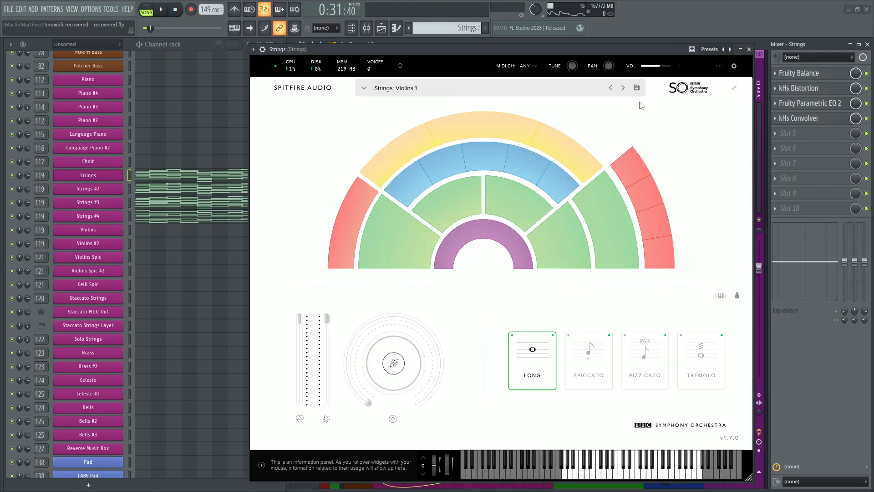
pyautogui.click(749, 49)
pyautogui.click(45, 185)
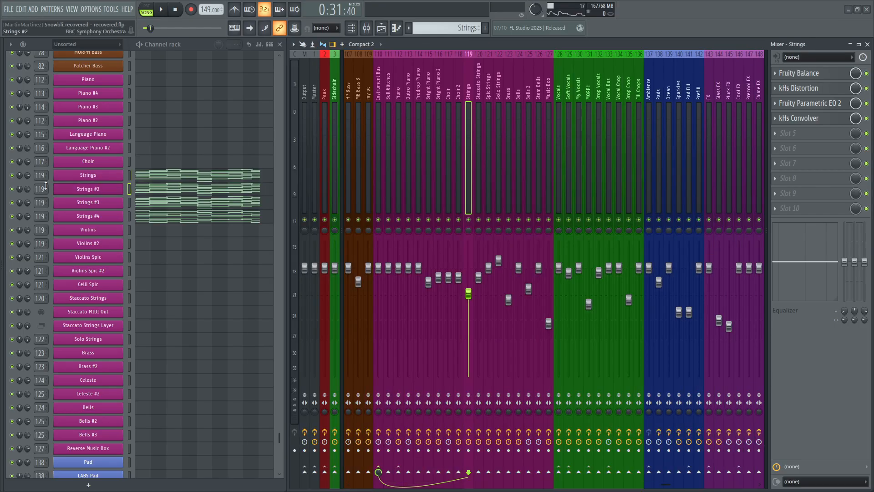
pyautogui.click(88, 189)
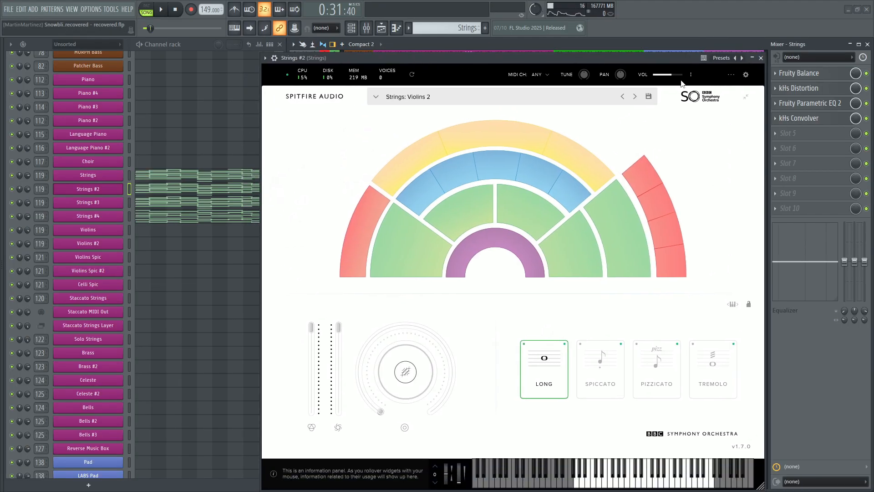
pyautogui.click(752, 58)
pyautogui.click(88, 203)
pyautogui.click(671, 28)
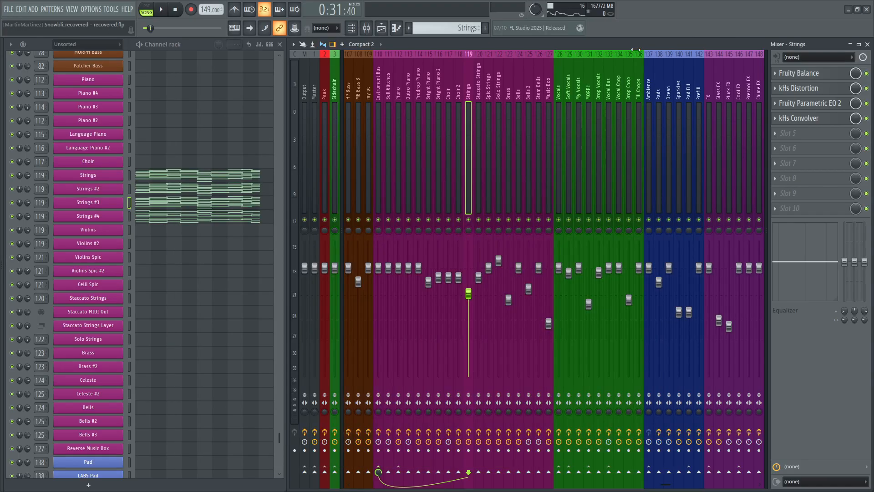
pyautogui.click(88, 216)
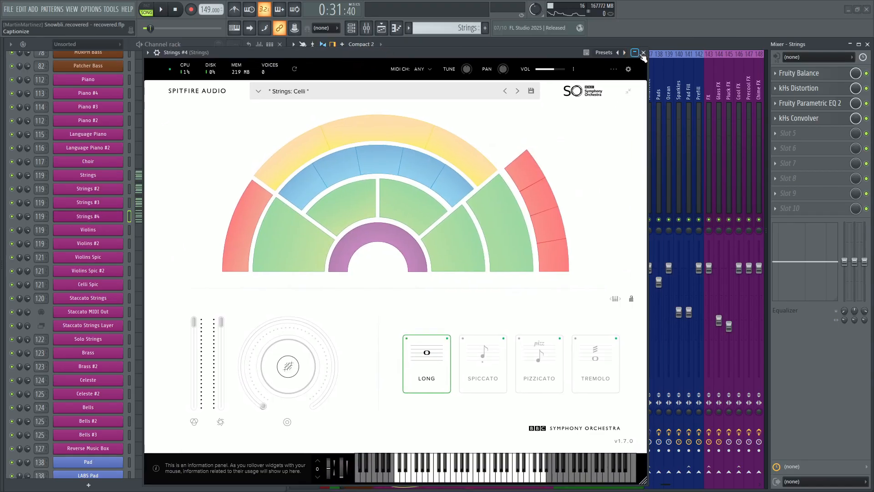
pyautogui.click(628, 56)
# Step: Review the Strings #4 notes in the piano roll, close it, and return to the playlist
pyautogui.click(203, 215)
pyautogui.scroll(-3, 273, 200)
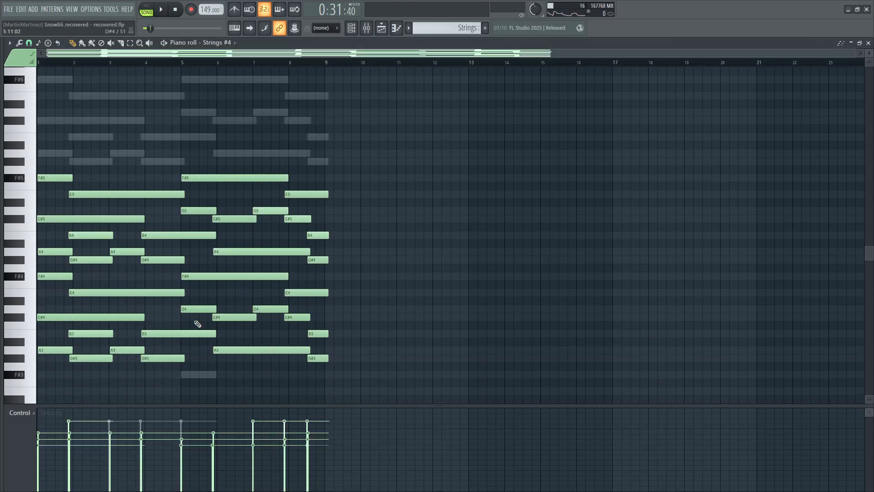
pyautogui.click(869, 42)
pyautogui.click(381, 28)
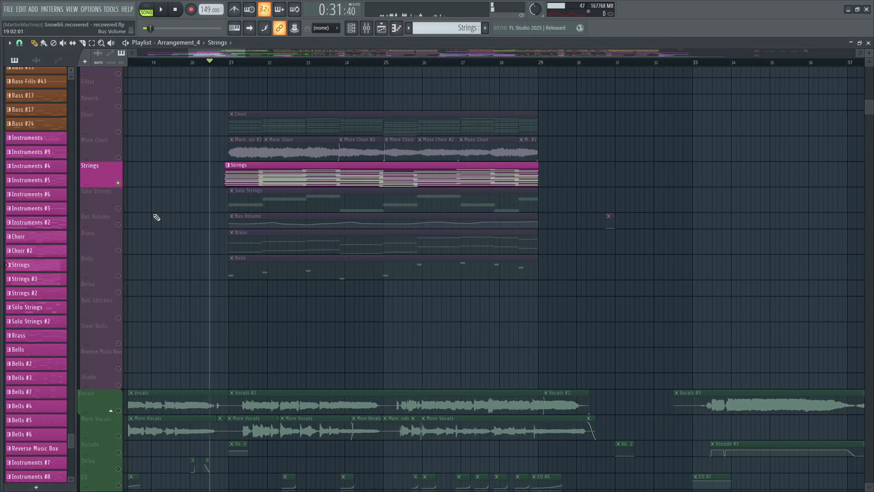
# Step: Unmute the Bus Volume automation track, audition the Strings with it, and stop playback
pyautogui.click(120, 227)
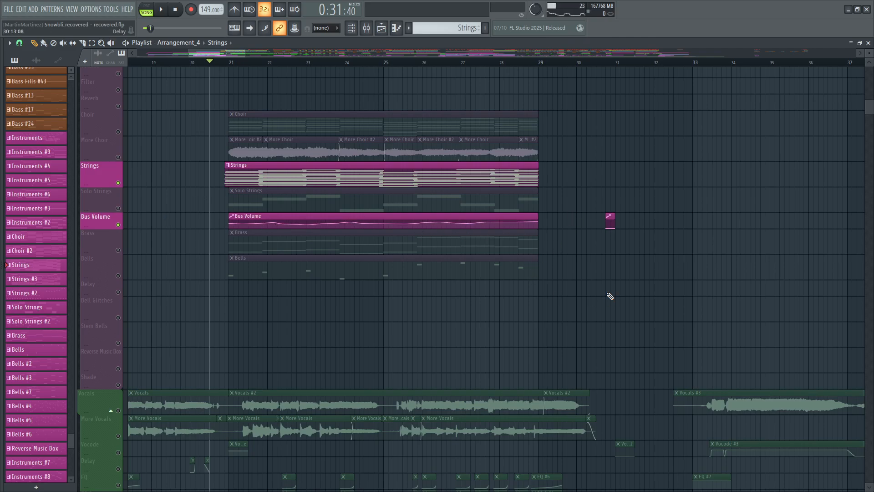
pyautogui.press('space')
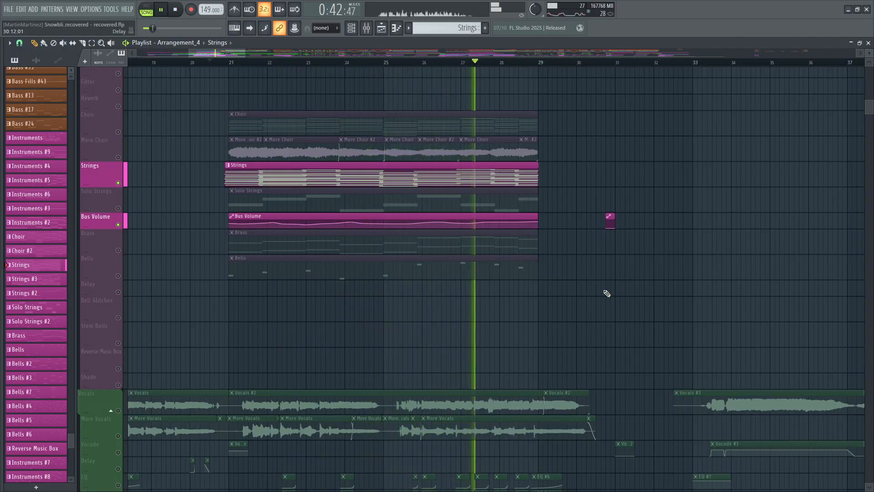
pyautogui.press('space')
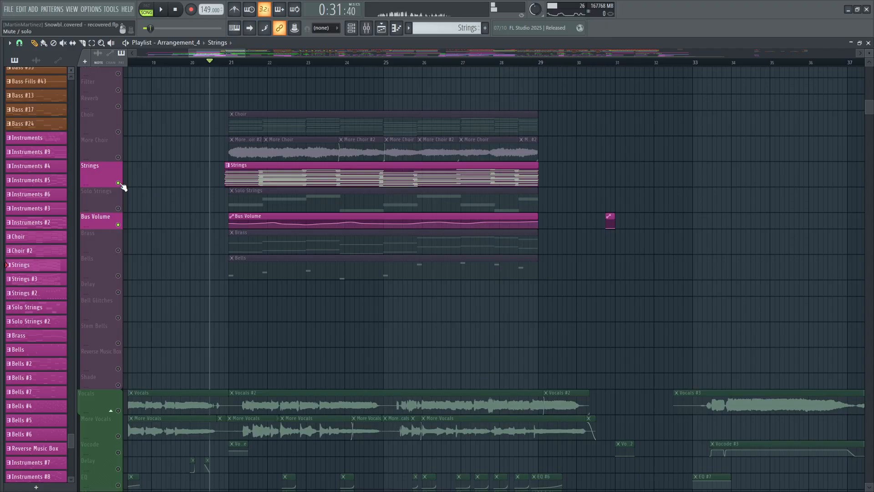
# Step: Mute the Strings track, unmute Solo Strings, and locate the Solo Strings channel in the channel rack
pyautogui.click(118, 183)
pyautogui.click(118, 208)
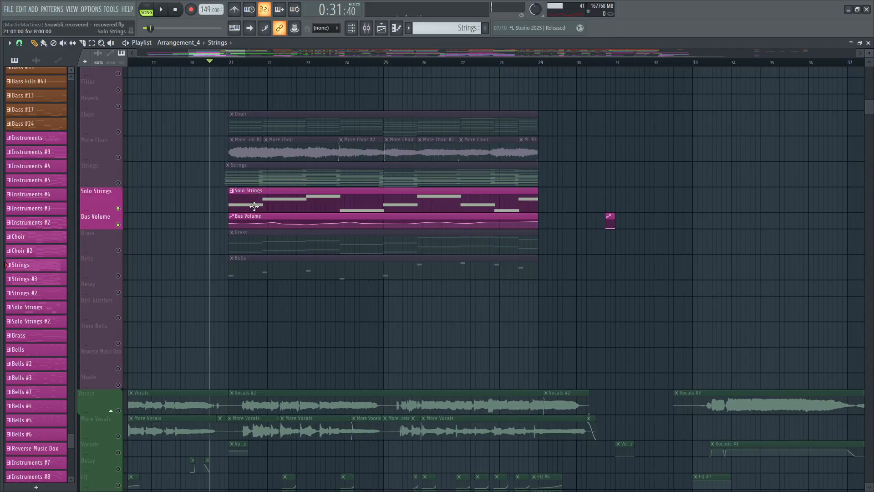
pyautogui.click(868, 43)
pyautogui.scroll(-3, 189, 162)
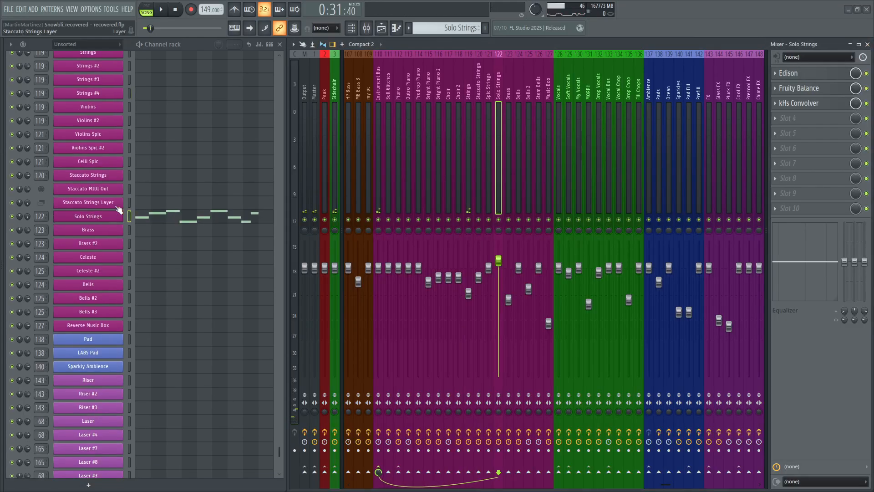
# Step: Inspect the Miroslav Philharmonik 2 instrument on the Solo Strings channel and close its window
pyautogui.click(88, 216)
pyautogui.moveTo(414, 118); pyautogui.dragTo(422, 151)
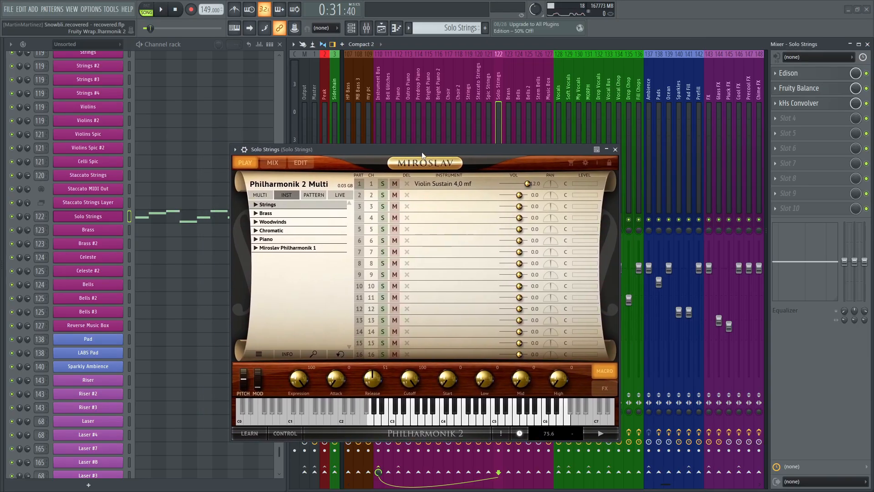
pyautogui.click(615, 149)
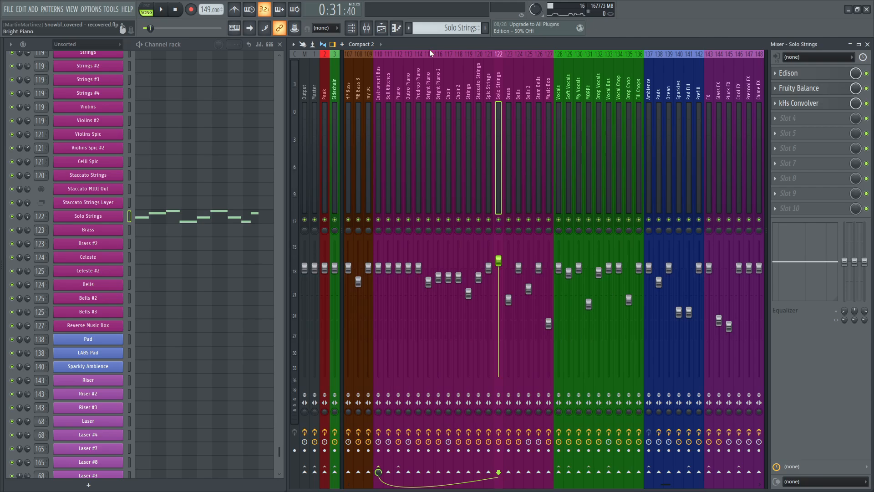
# Step: Return to the playlist and audition Solo Strings together with the Bus Volume automation, stopping before bar 29
pyautogui.click(383, 29)
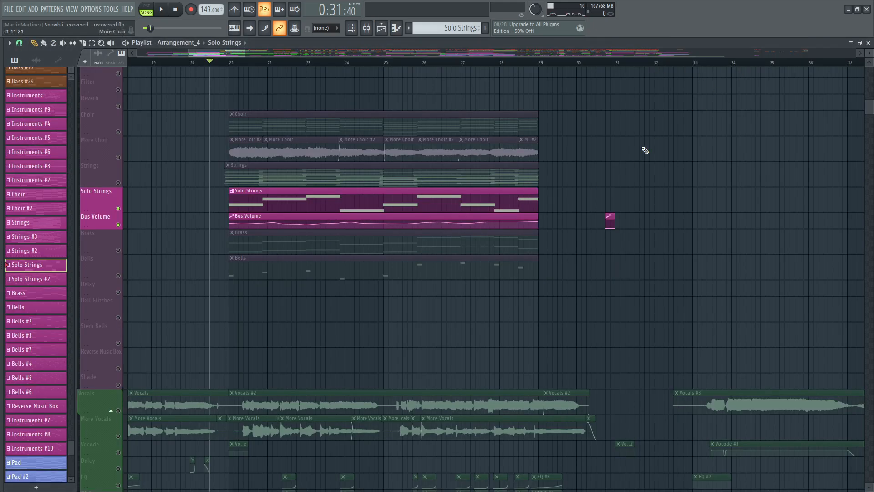
pyautogui.press('space')
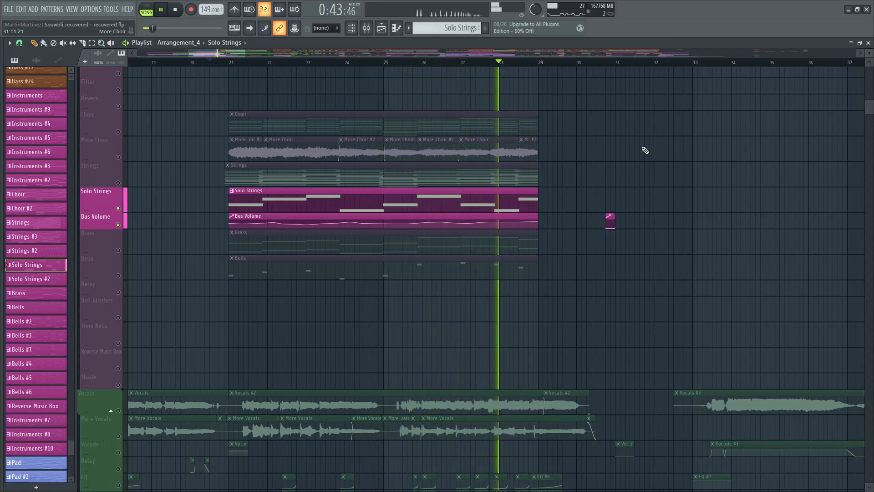
pyautogui.press('space')
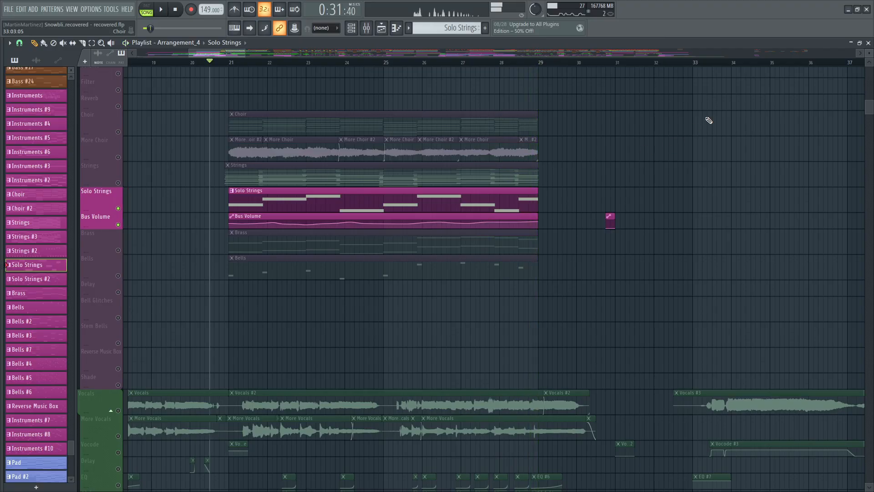
# Step: Inspect the kHs Convolver on the Solo Strings mixer track, close it, and replay the part briefly in the playlist
pyautogui.click(861, 43)
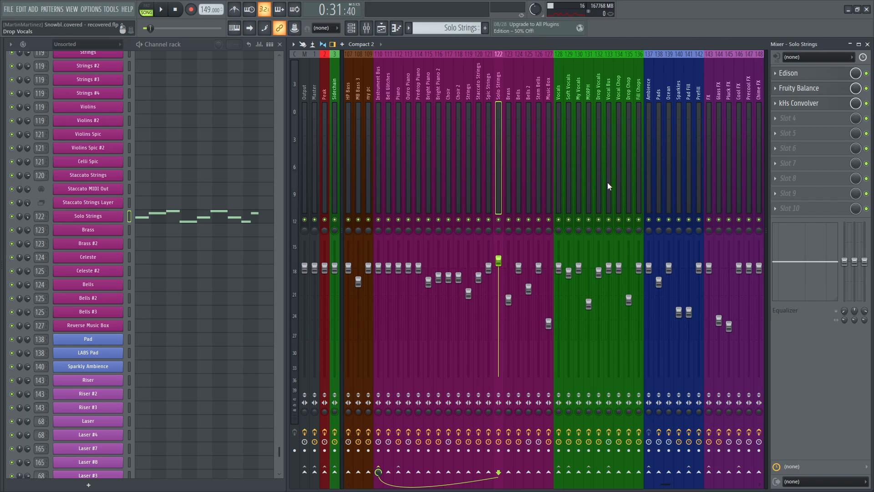
pyautogui.click(815, 106)
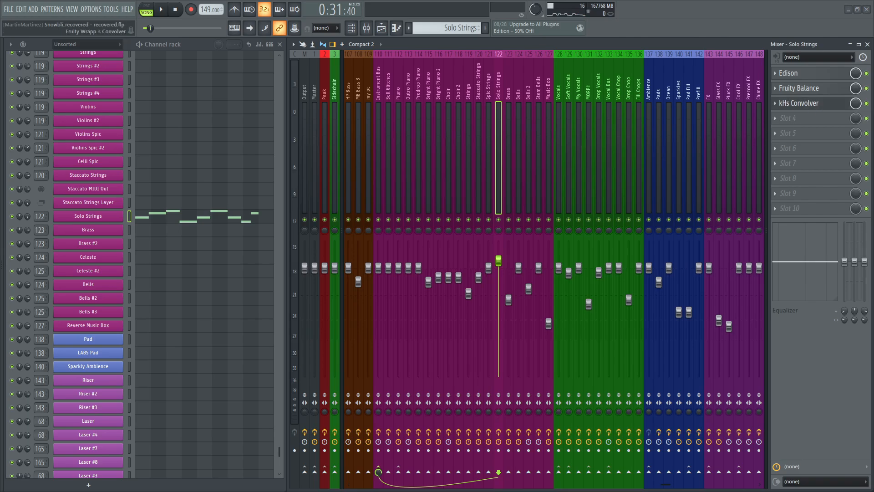
pyautogui.moveTo(392, 97); pyautogui.dragTo(444, 119)
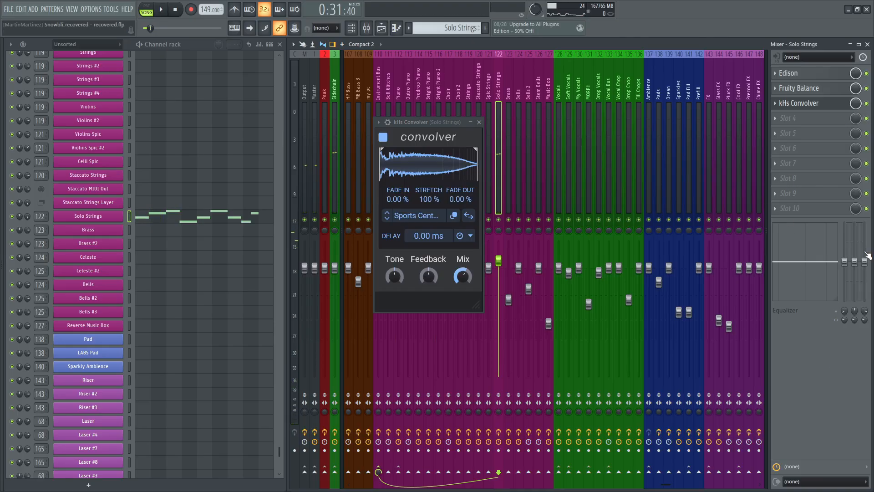
pyautogui.click(479, 122)
pyautogui.click(396, 28)
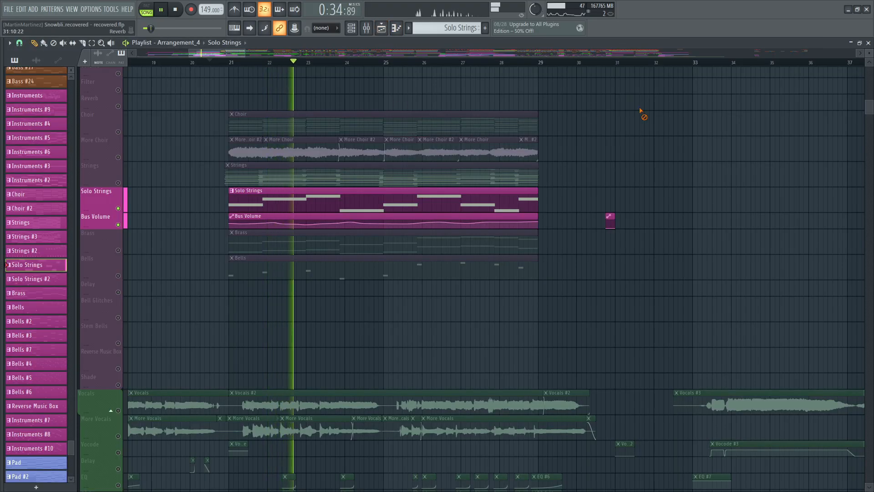
pyautogui.press('space')
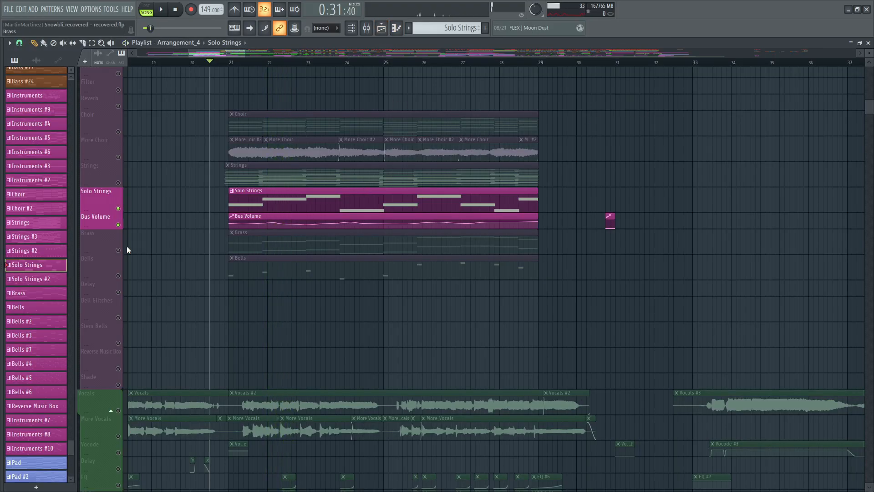
# Step: Solo the Brass track and select its pattern
pyautogui.click(123, 249)
pyautogui.click(290, 237)
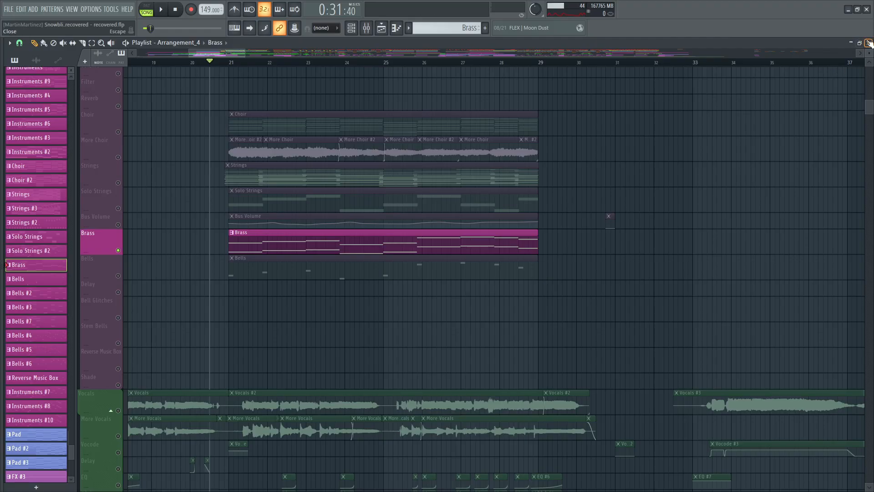
# Step: Inspect the BBC Symphony Orchestra instruments on the Brass and Brass #2 channels, closing each window
pyautogui.click(869, 42)
pyautogui.click(91, 230)
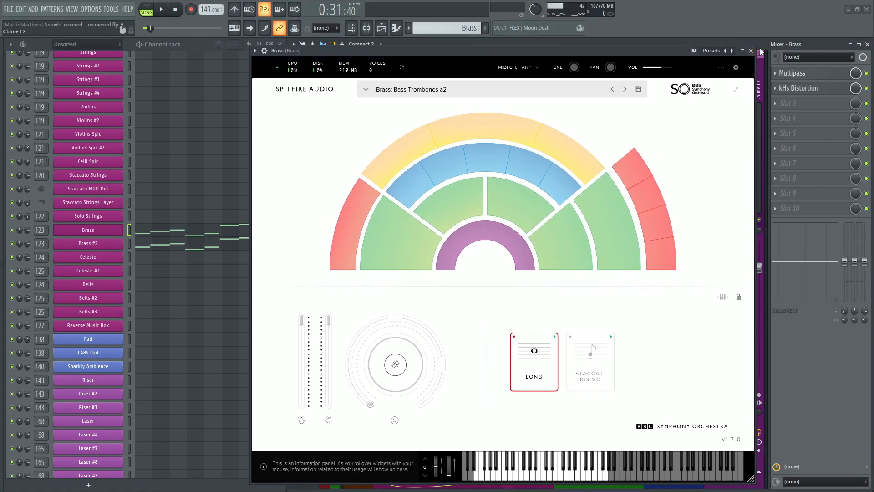
pyautogui.click(752, 51)
pyautogui.click(83, 246)
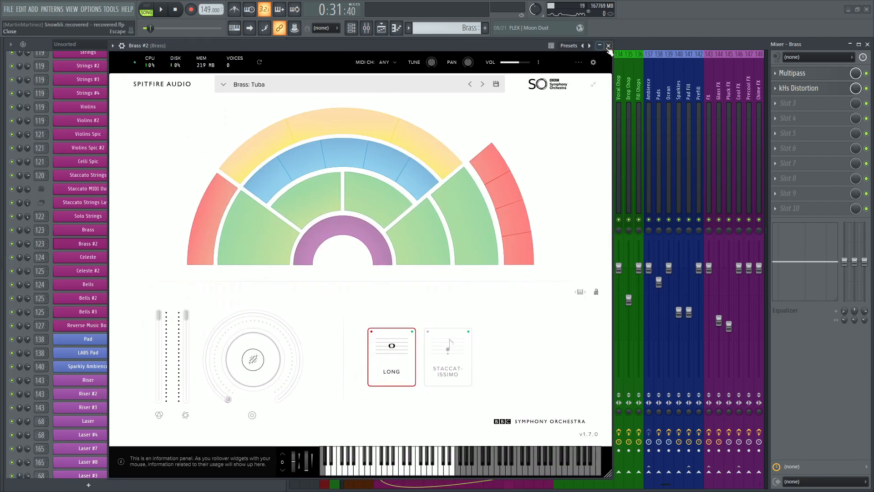
pyautogui.click(608, 46)
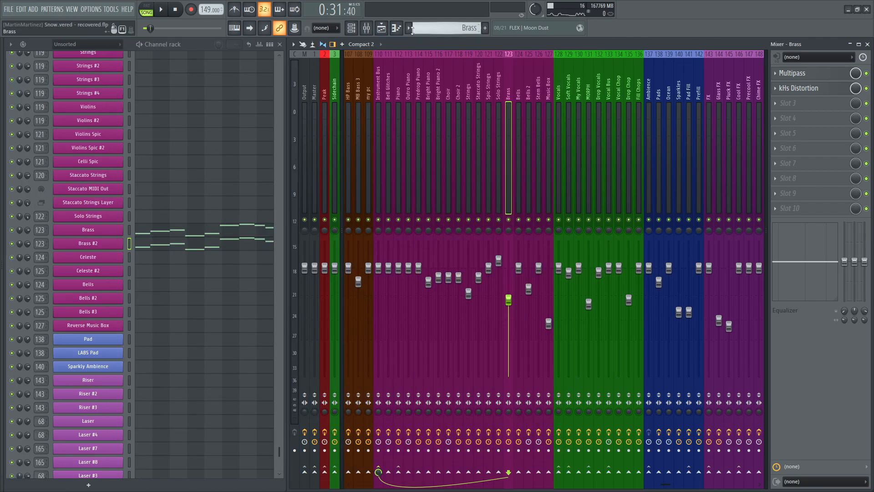
# Step: Return to the playlist and audition the soloed Brass part, stopping shortly after bar 24
pyautogui.click(383, 28)
pyautogui.press('space')
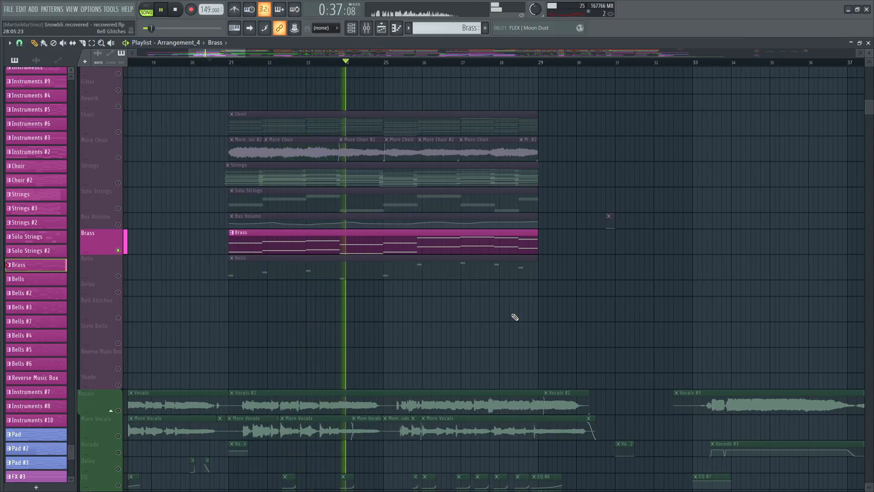
pyautogui.press('space')
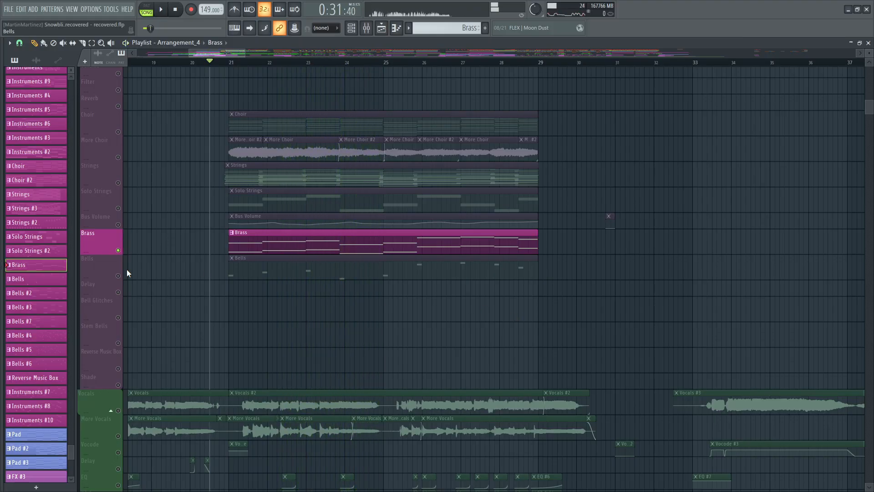
# Step: Solo the Bells track with its pattern selected, and inspect the Celeste and Bells channel instruments, closing each window
pyautogui.click(242, 268)
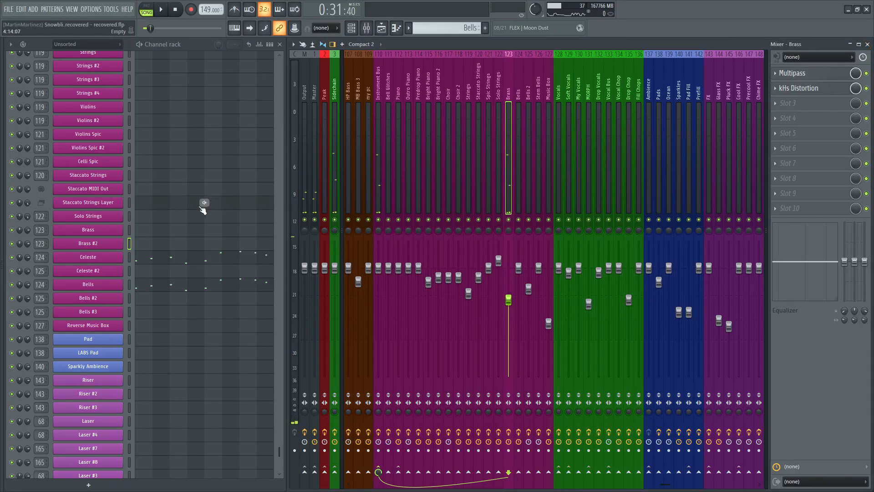
pyautogui.press('Down')
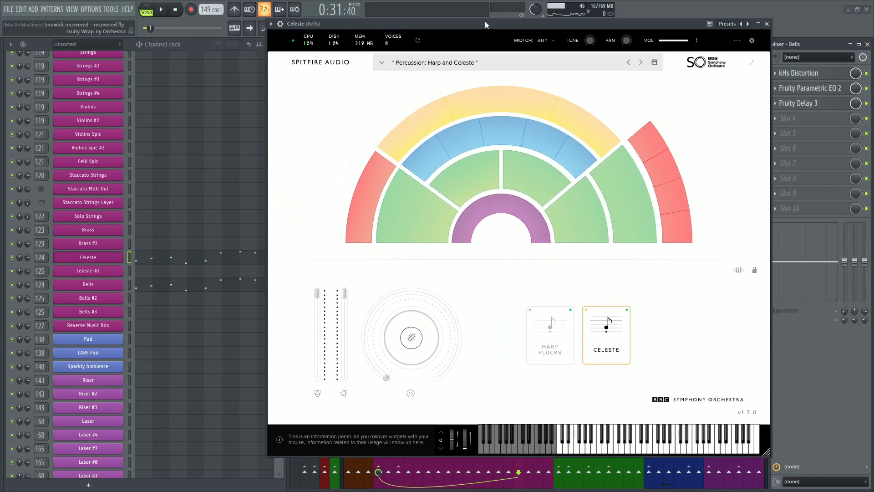
pyautogui.moveTo(485, 21); pyautogui.dragTo(459, 31)
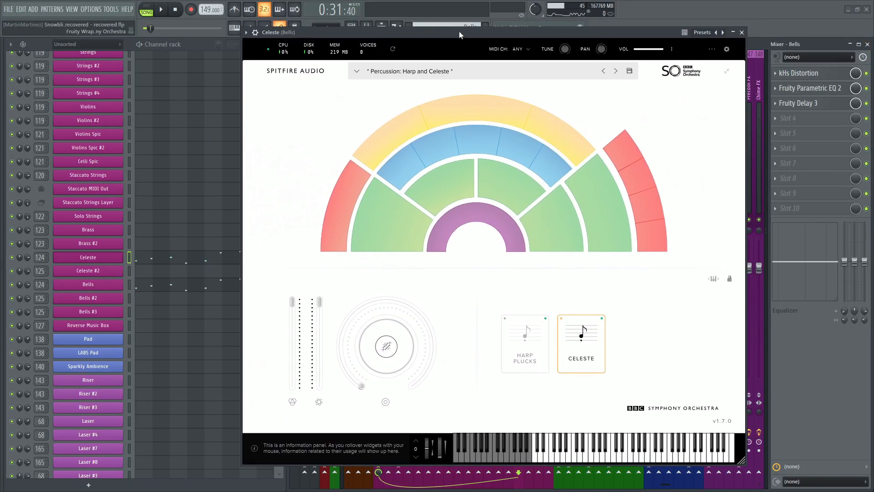
pyautogui.click(741, 32)
pyautogui.click(85, 291)
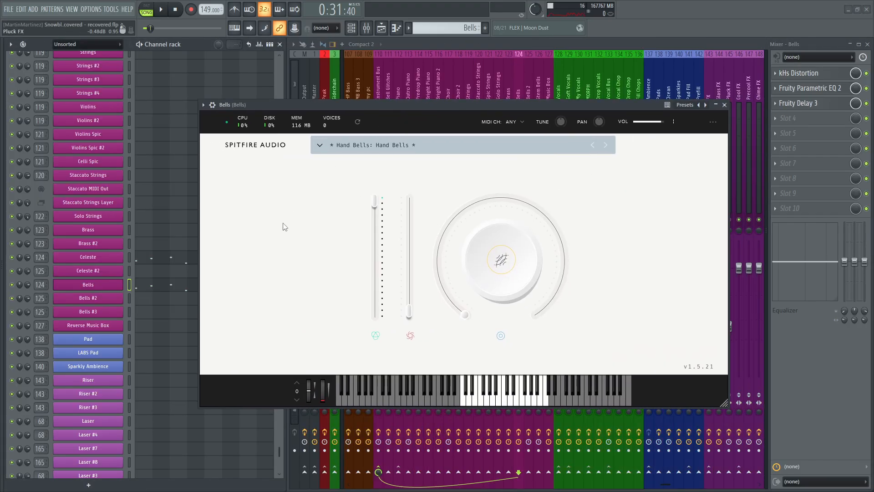
pyautogui.click(728, 105)
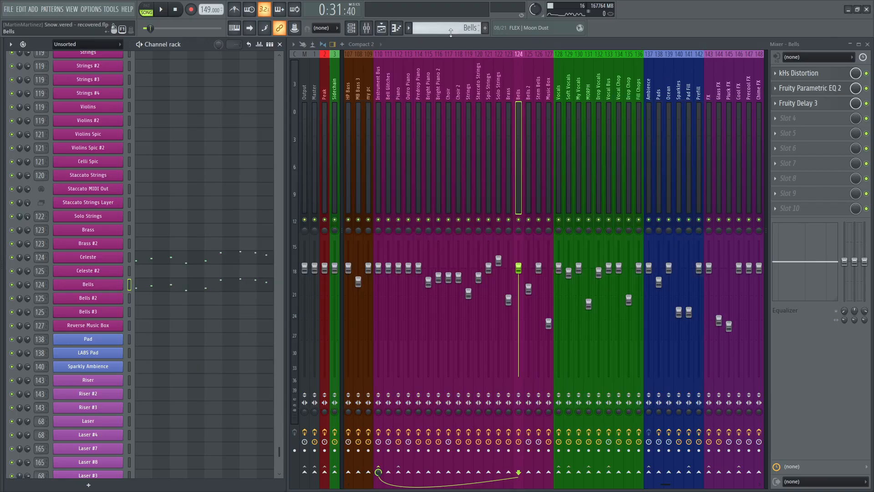
# Step: Return to the playlist and audition the soloed Bells part, stopping playback after bar 24
pyautogui.click(383, 29)
pyautogui.press('space')
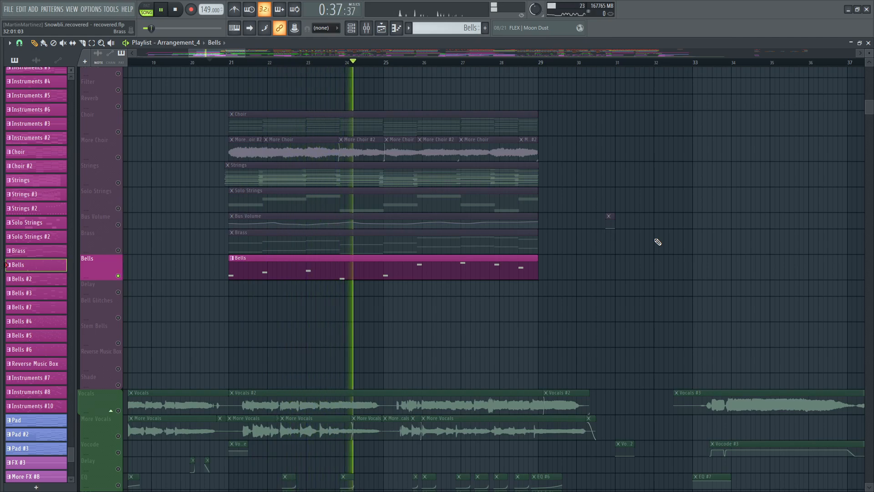
pyautogui.scroll(3, 656, 241)
pyautogui.press('space')
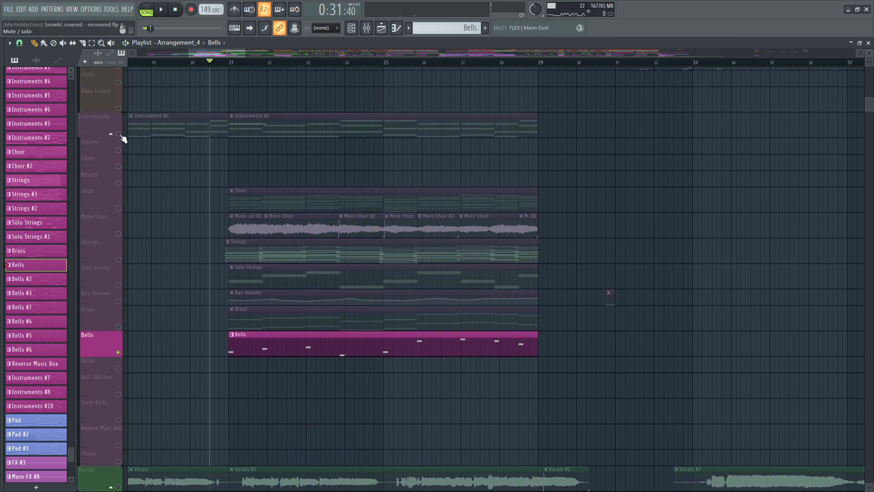
# Step: Solo the whole Instruments group and audition its layers together from just before bar 20, stopping after bar 24
pyautogui.click(119, 135)
pyautogui.click(187, 63)
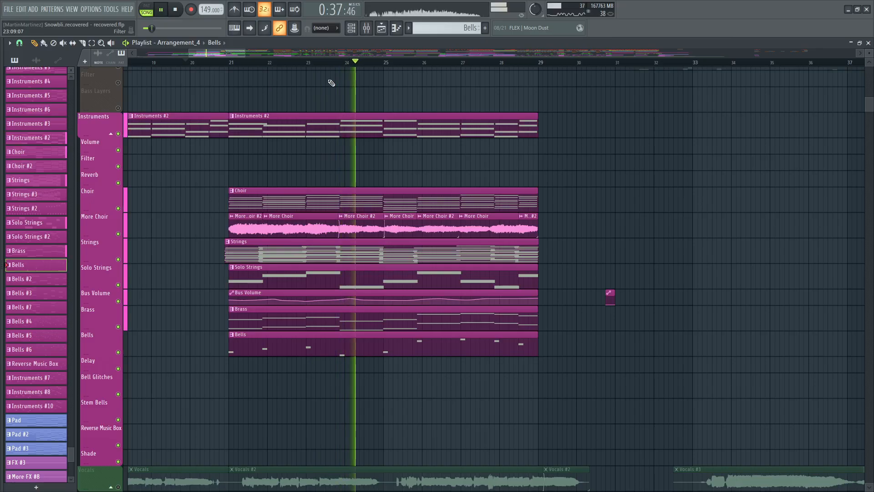
pyautogui.press('space')
pyautogui.scroll(-5, 333, 81)
pyautogui.scroll(5, 345, 161)
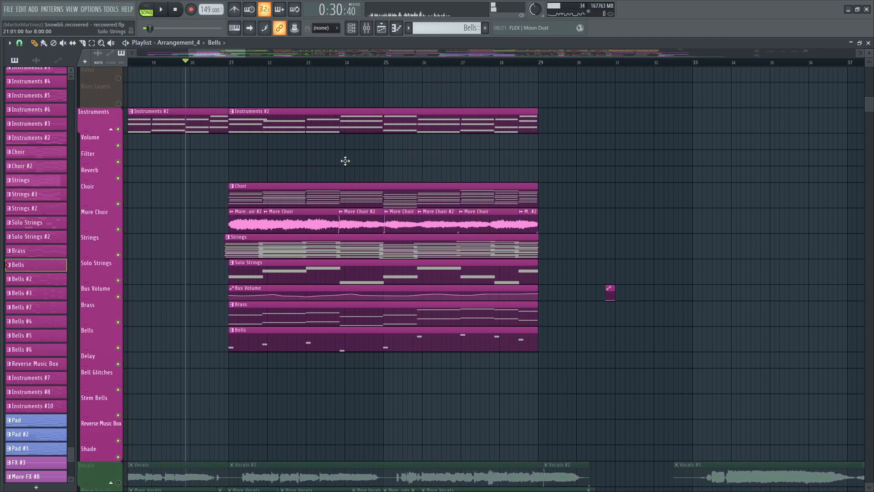
pyautogui.scroll(3, 346, 161)
pyautogui.scroll(-2, 351, 164)
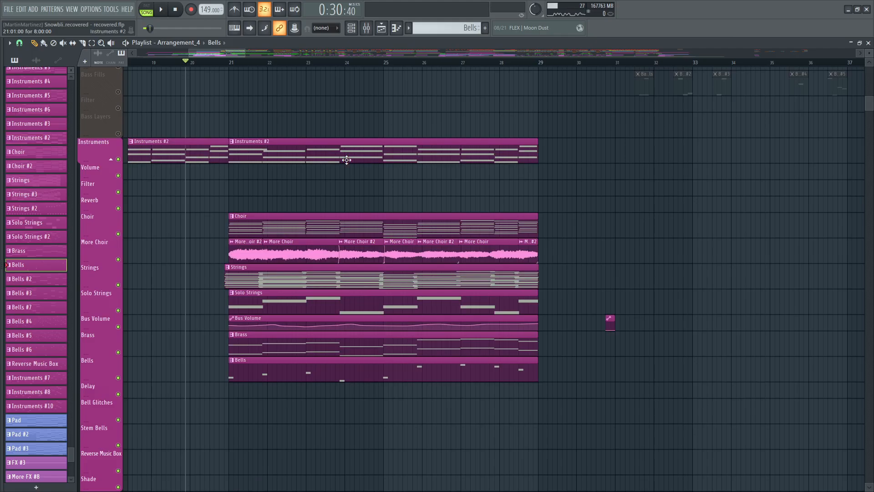
# Step: Solo the FX track group in the playlist
pyautogui.scroll(-4, 280, 79)
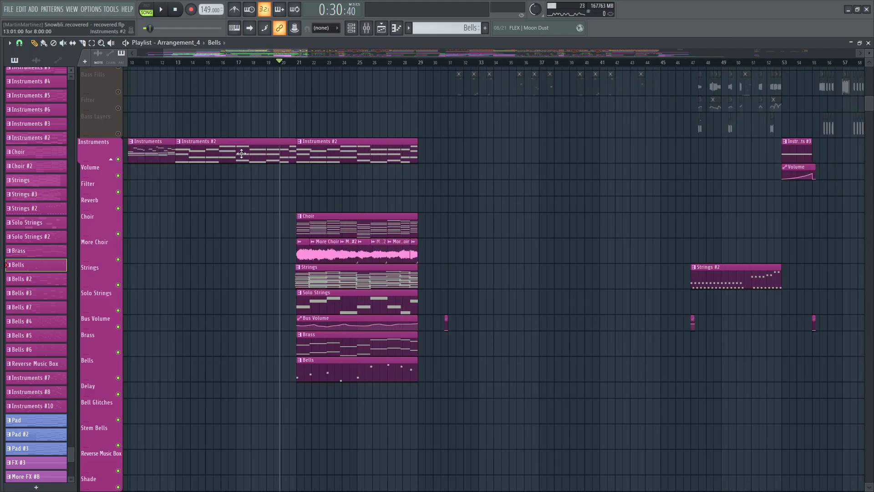
pyautogui.scroll(-15, 218, 210)
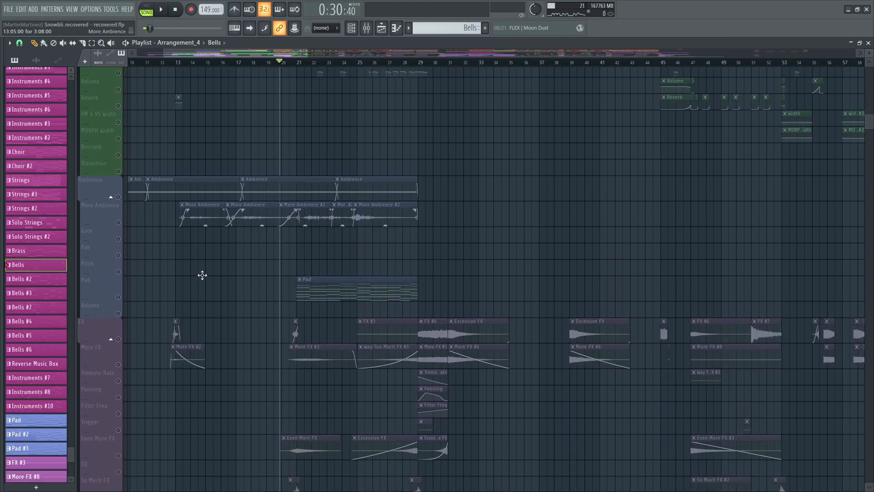
pyautogui.scroll(-5, 206, 277)
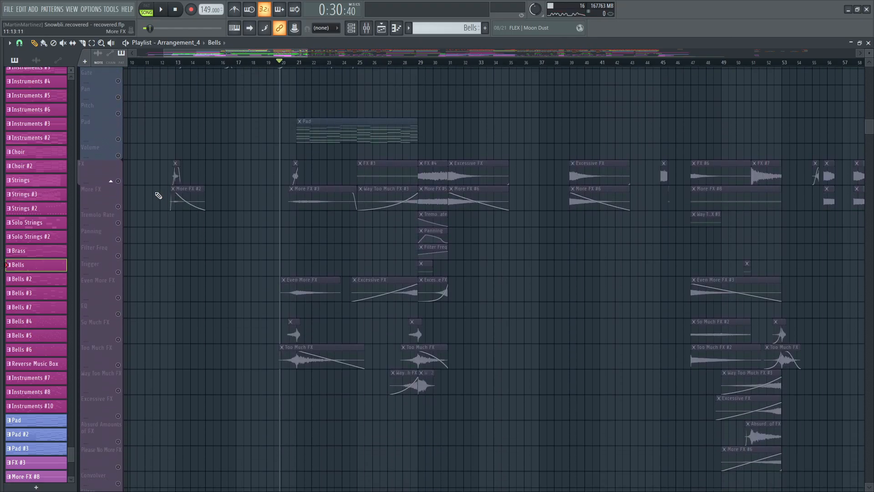
pyautogui.click(118, 181)
pyautogui.scroll(-3, 313, 242)
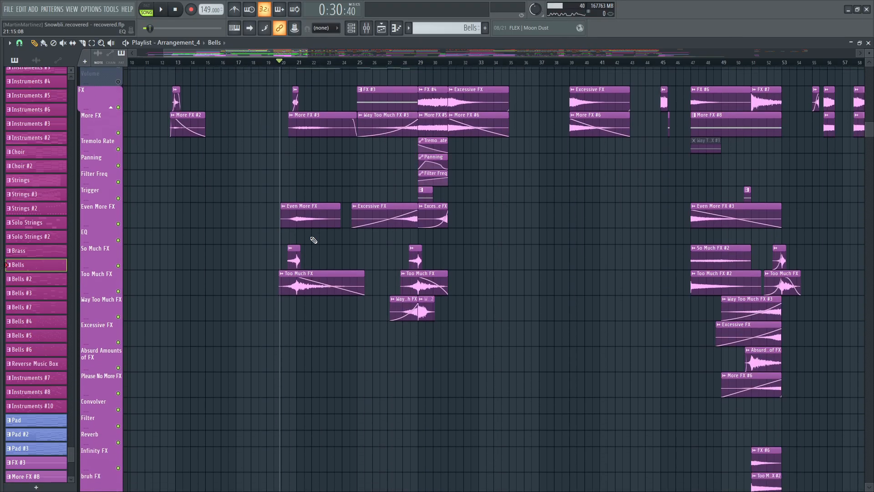
# Step: Audition the FX layers from bar 19 through the buildup past bar 30, stopping with the start position at bar 25
pyautogui.click(276, 64)
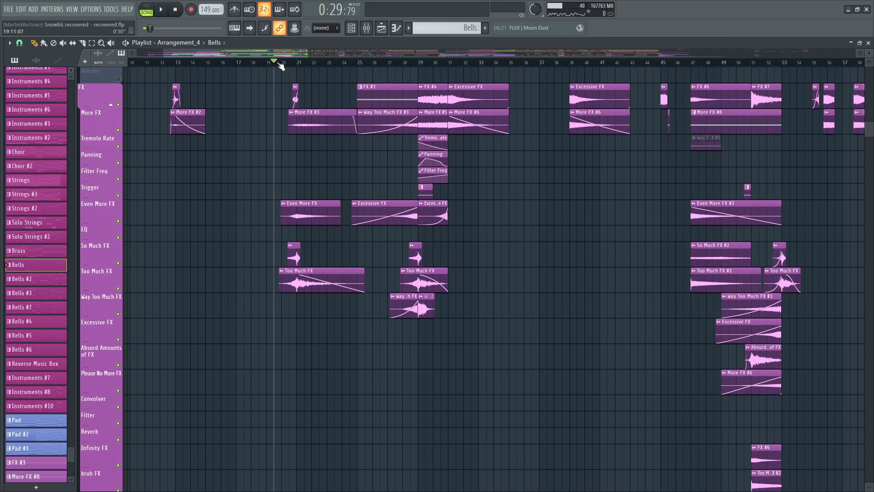
pyautogui.press('space')
pyautogui.scroll(3, 305, 64)
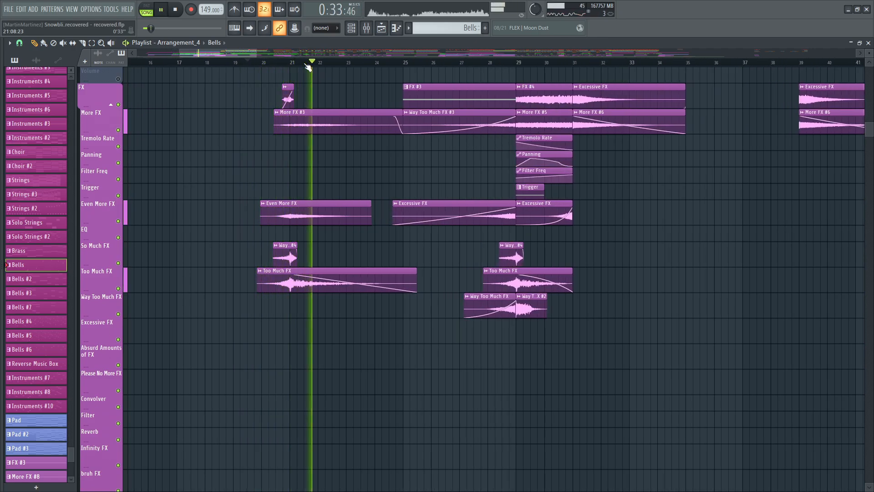
pyautogui.scroll(-1, 308, 68)
pyautogui.scroll(-1, 308, 67)
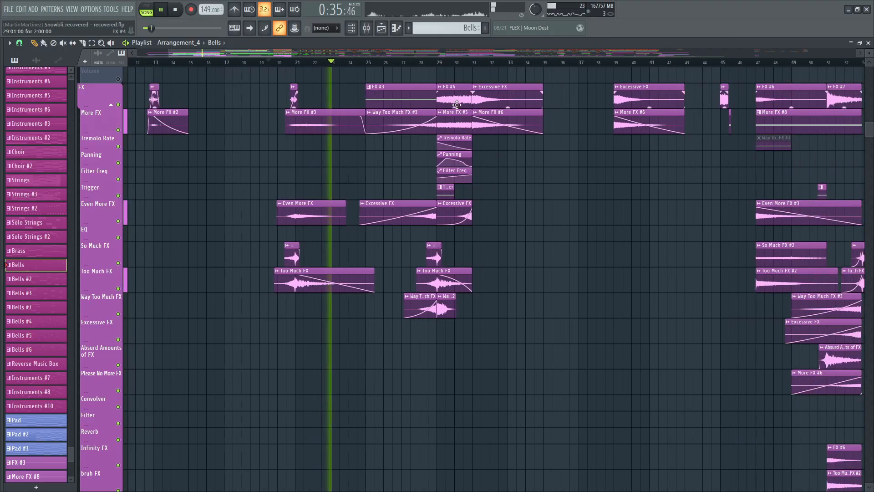
pyautogui.scroll(2, 453, 121)
pyautogui.scroll(4, 438, 66)
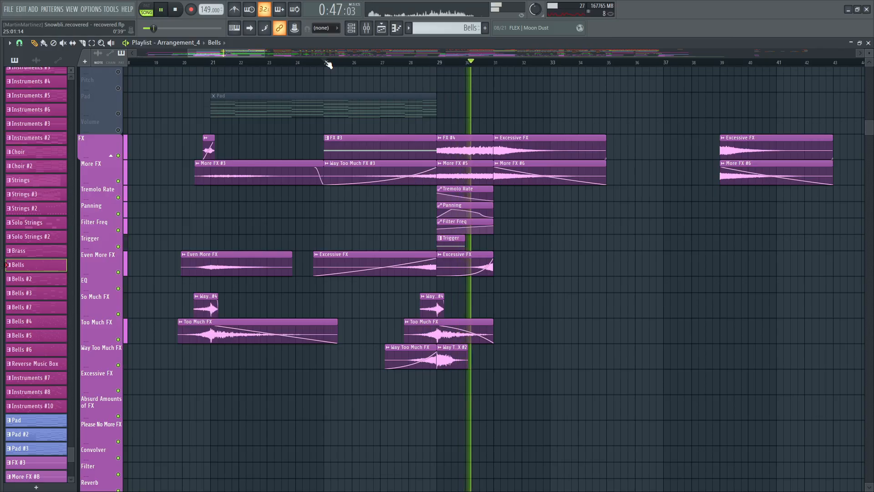
pyautogui.press('space')
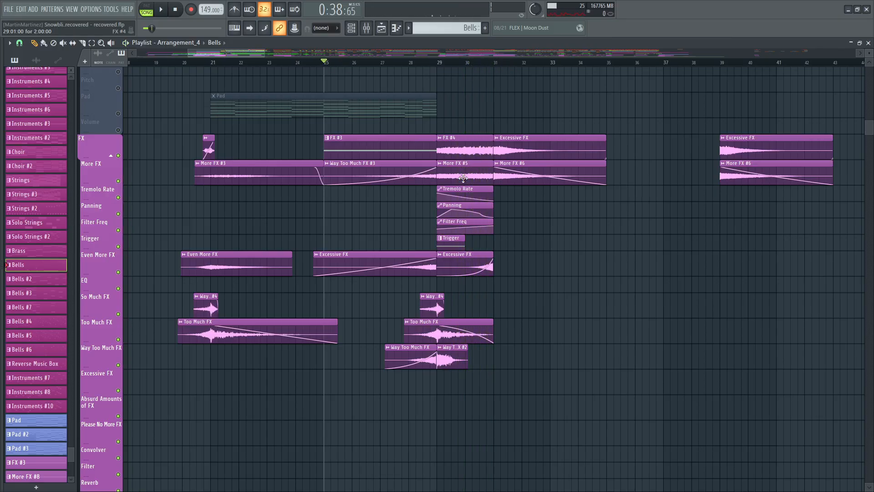
# Step: Set the playback position to bar 21, solo the Pad track with its pattern selected, and start playback
pyautogui.scroll(2, 478, 155)
pyautogui.click(211, 64)
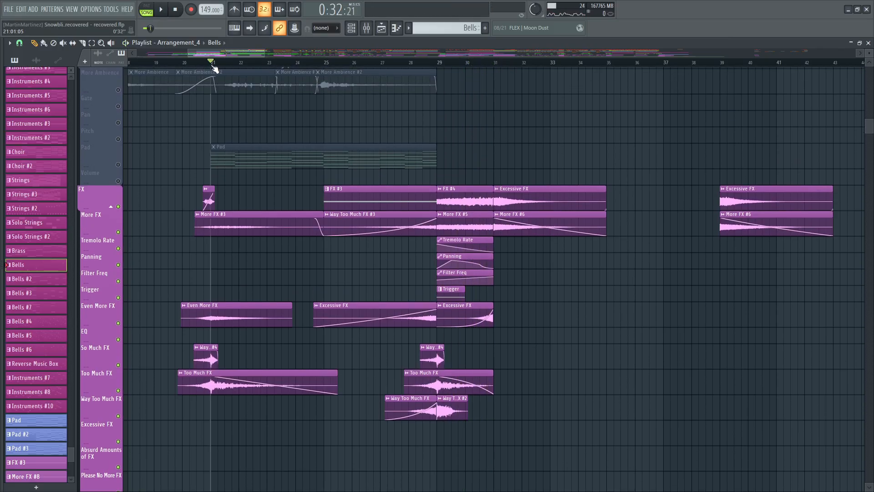
pyautogui.scroll(5, 180, 234)
pyautogui.rightClick(118, 293)
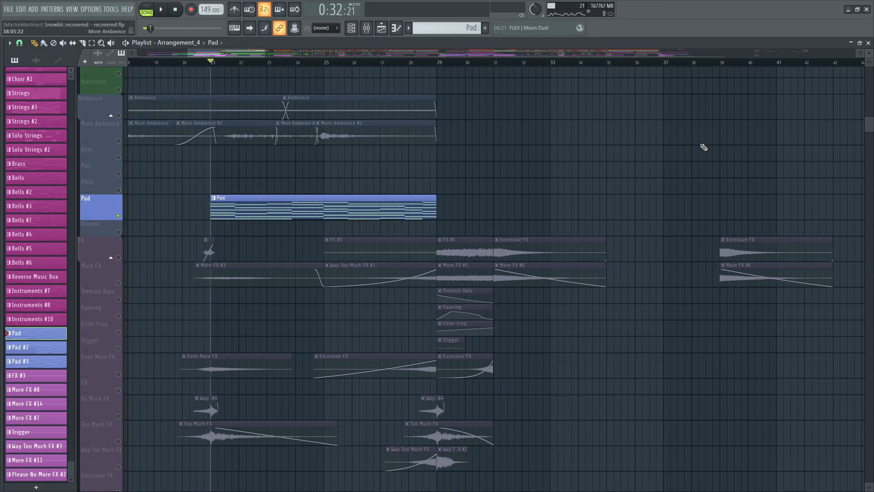
pyautogui.press('space')
# Step: Inspect the Spitfire LABS instrument on the LABS Pad channel while it plays, close its window and stop playback
pyautogui.click(868, 42)
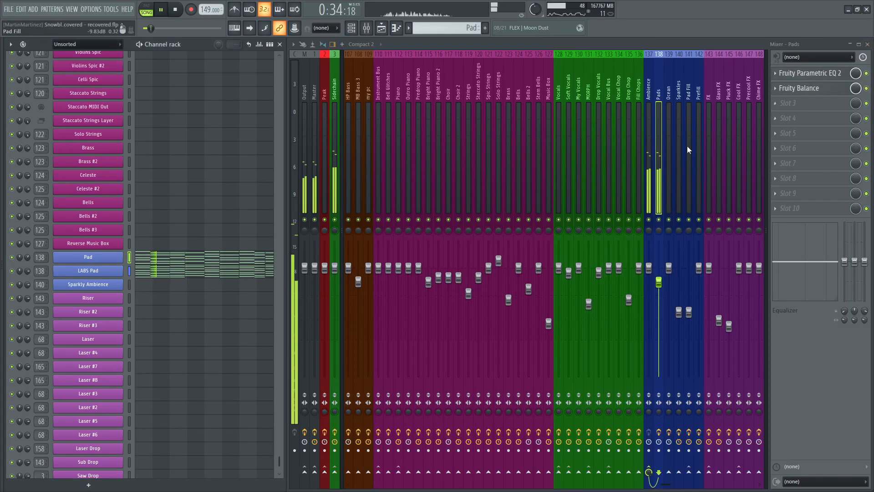
pyautogui.click(107, 272)
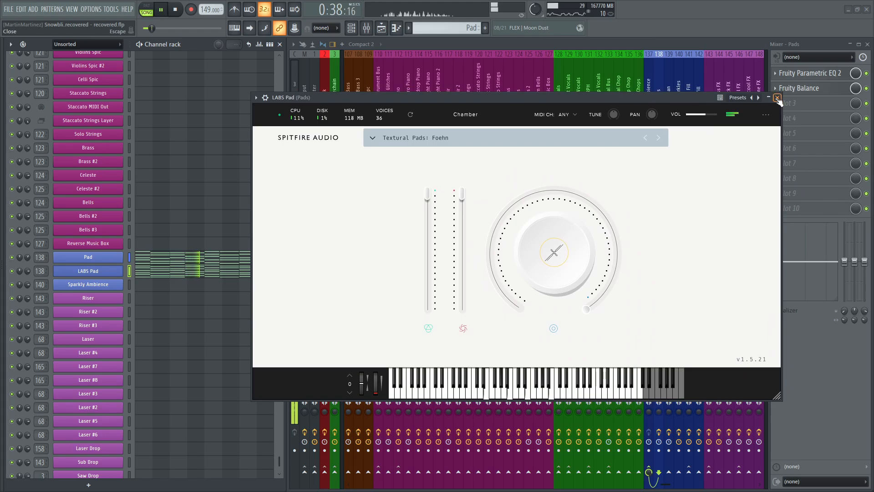
pyautogui.click(777, 98)
pyautogui.press('space')
# Step: Compare the two pad layers during playback by muting LABS Pad and Pad in turn, leaving both enabled
pyautogui.click(13, 271)
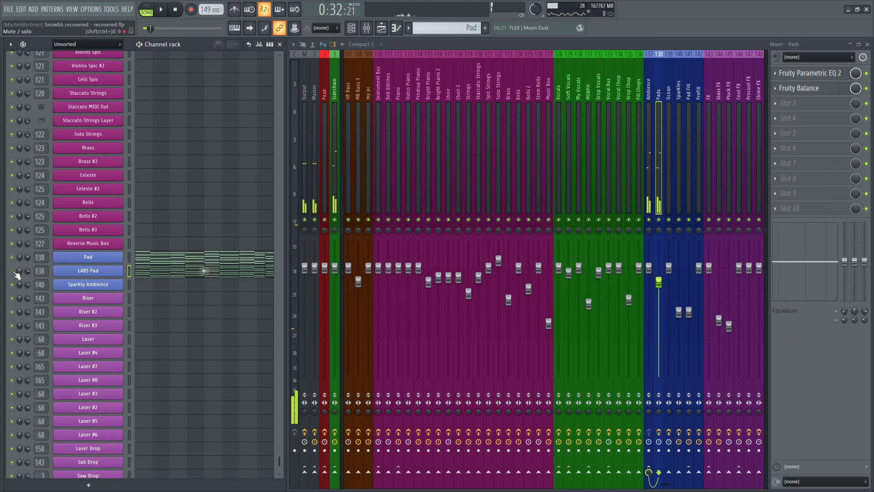
pyautogui.press('space')
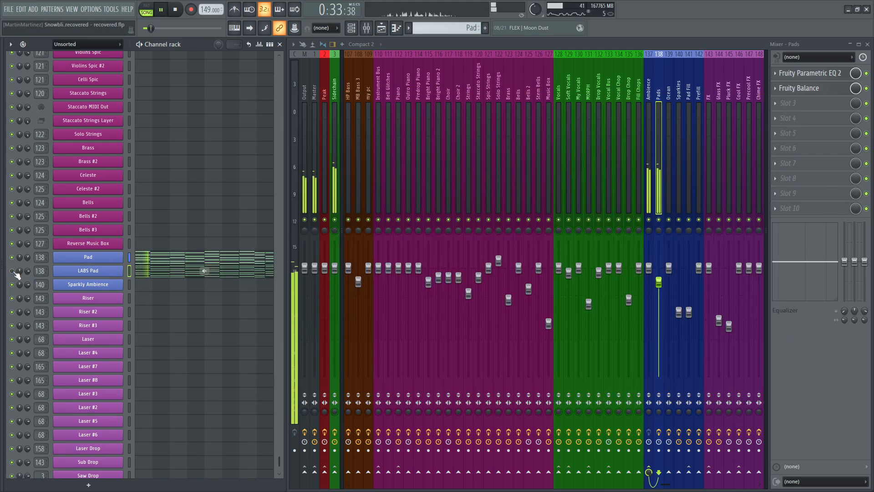
pyautogui.click(13, 271)
pyautogui.click(13, 257)
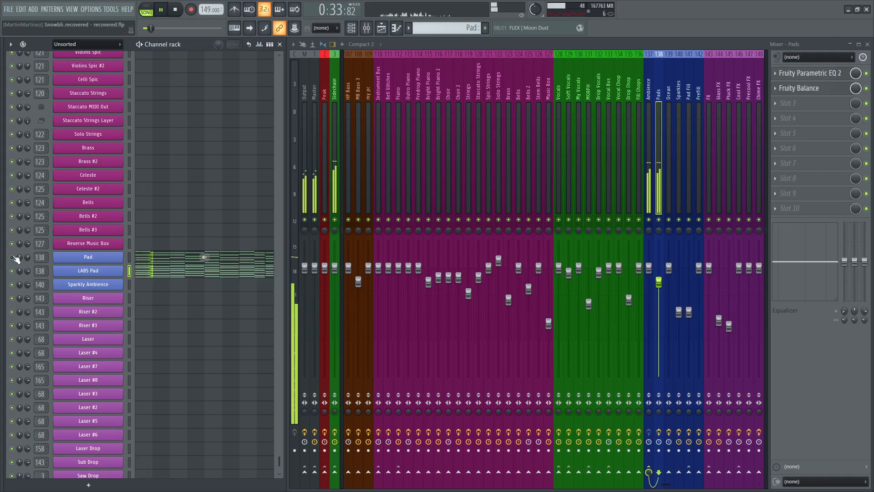
pyautogui.click(14, 258)
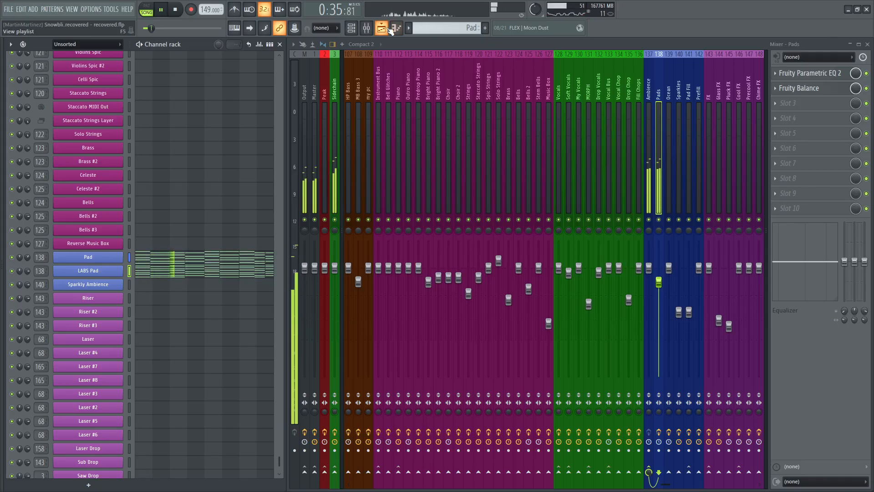
# Step: Return to the playlist, stop playback, and look over the FX, Instruments and Bass tracks
pyautogui.click(390, 29)
pyautogui.press('space')
pyautogui.scroll(10, 483, 155)
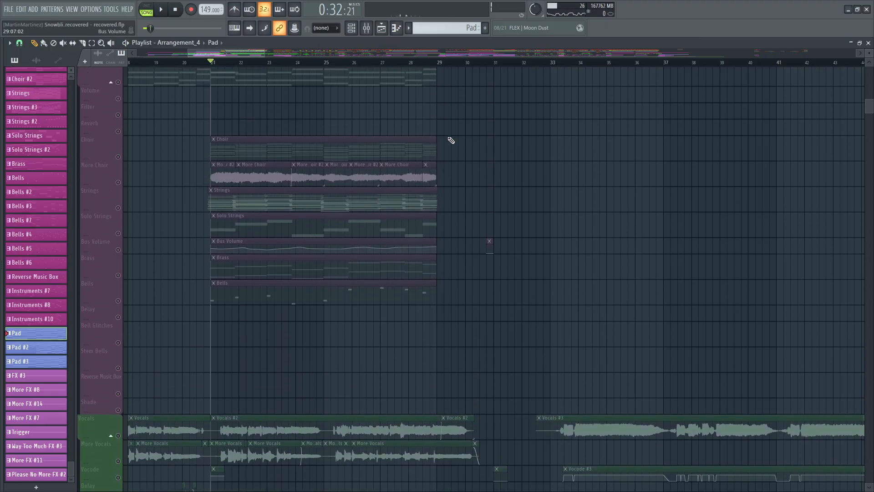
pyautogui.scroll(-10, 450, 140)
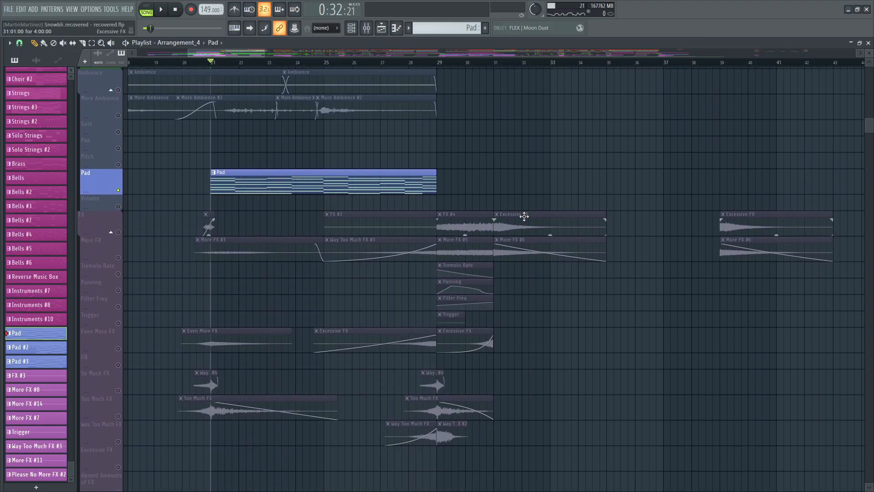
pyautogui.scroll(10, 524, 217)
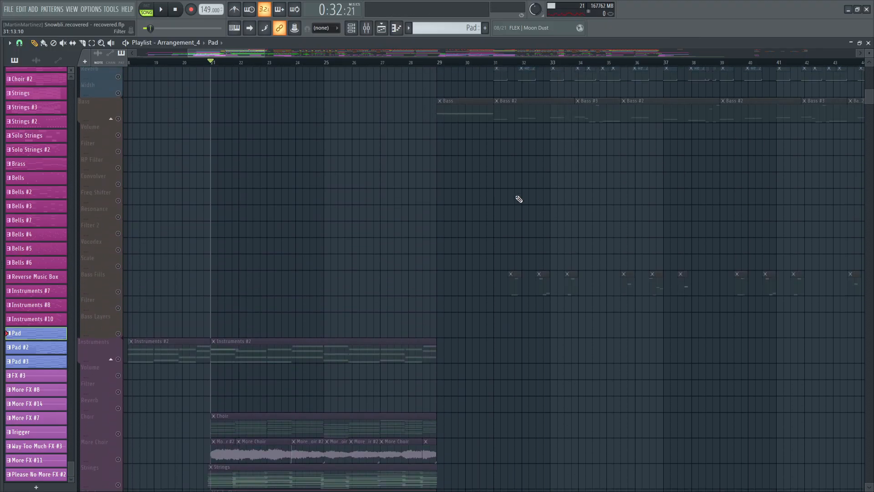
# Step: Set the playback position to bar 29, solo the Bass track group, and play its opening pattern briefly before stopping
pyautogui.scroll(5, 524, 182)
pyautogui.scroll(5, 527, 63)
pyautogui.click(226, 62)
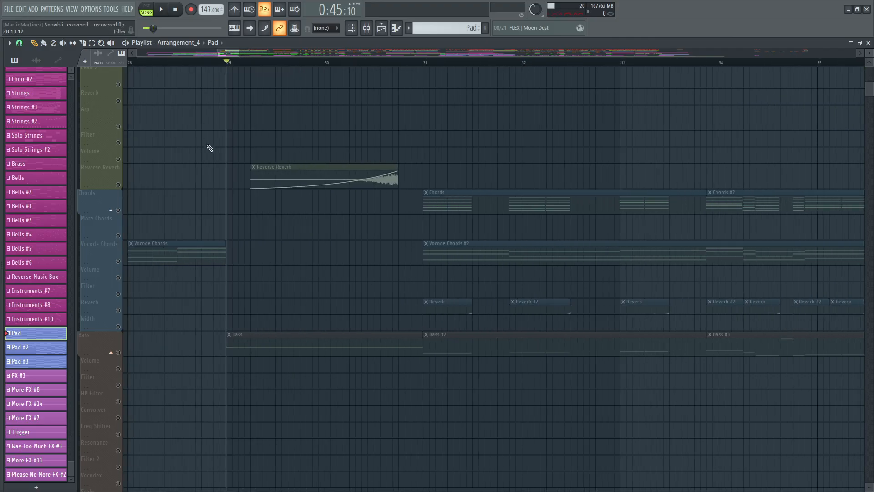
pyautogui.click(119, 351)
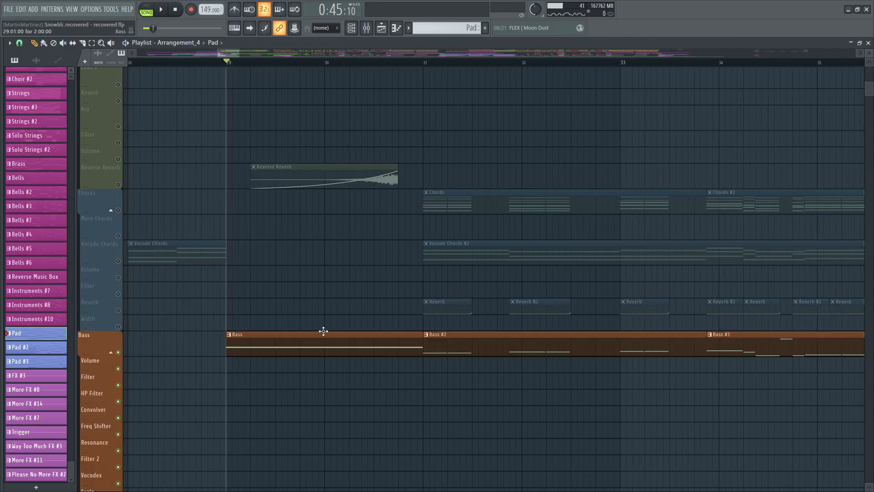
pyautogui.press('space')
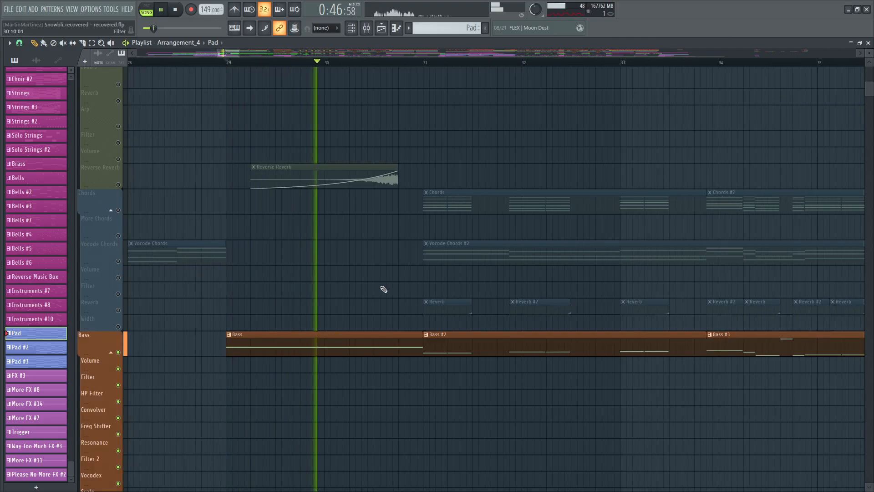
pyautogui.press('space')
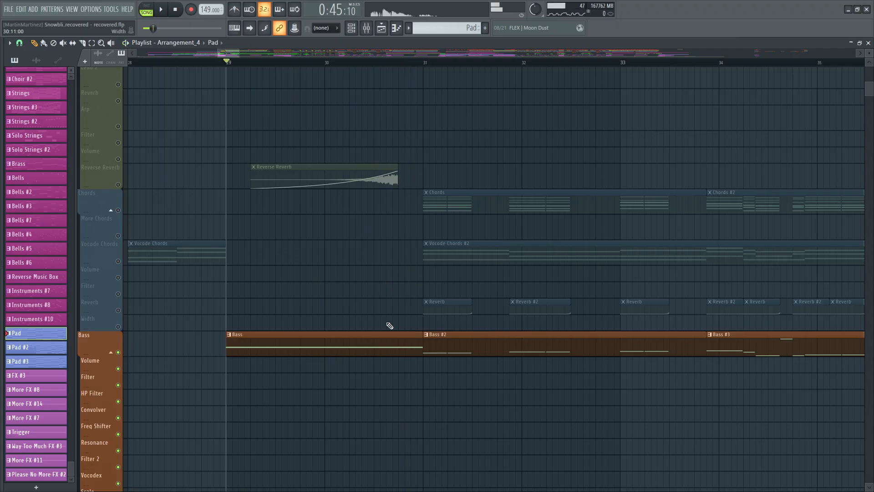
# Step: Open the Bass #16 Phase Plant instrument and examine its generators and the Lane 1 effects from Filter through Multipass
pyautogui.click(868, 43)
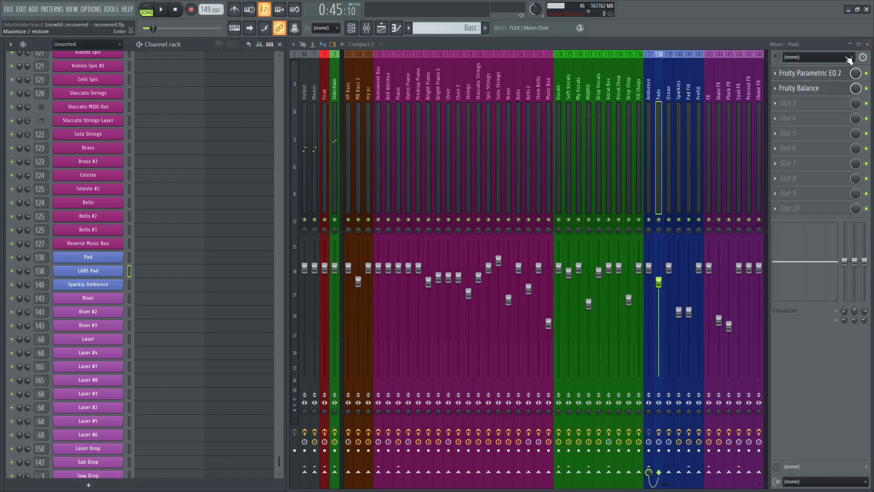
pyautogui.scroll(-10, 164, 180)
pyautogui.scroll(10, 173, 203)
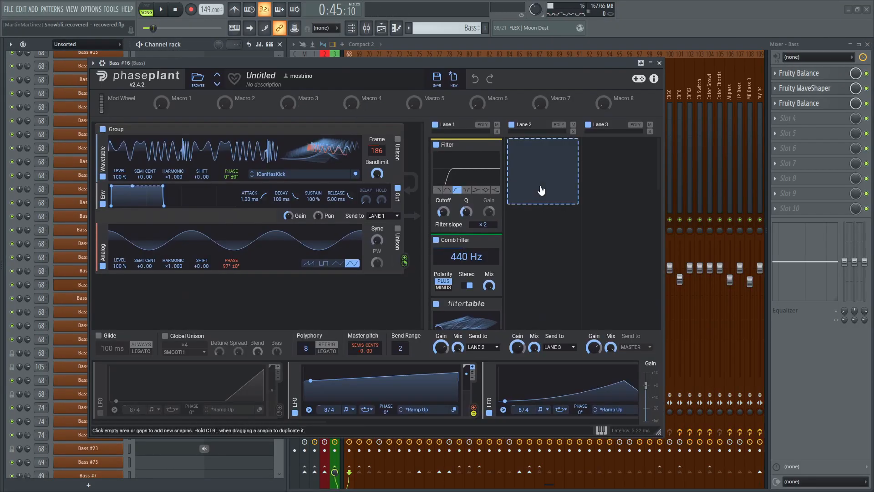
pyautogui.scroll(-3, 537, 185)
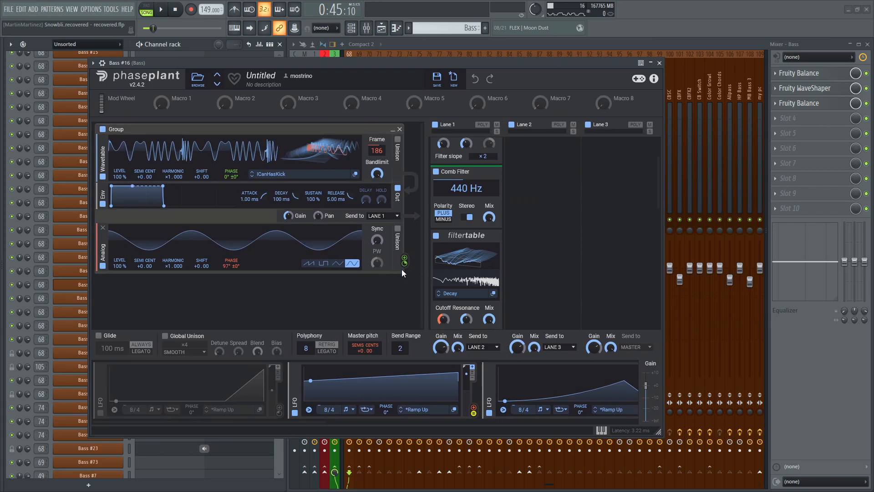
pyautogui.scroll(-1, 516, 242)
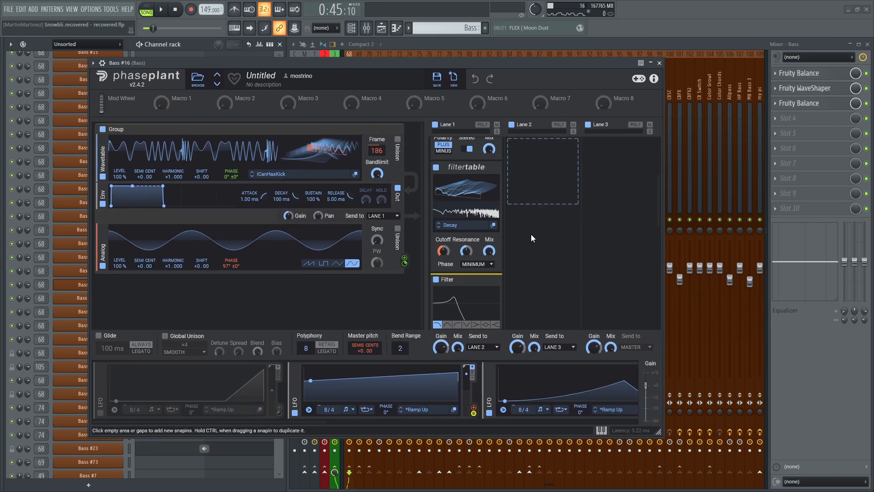
pyautogui.scroll(-4, 520, 180)
pyautogui.scroll(-4, 520, 182)
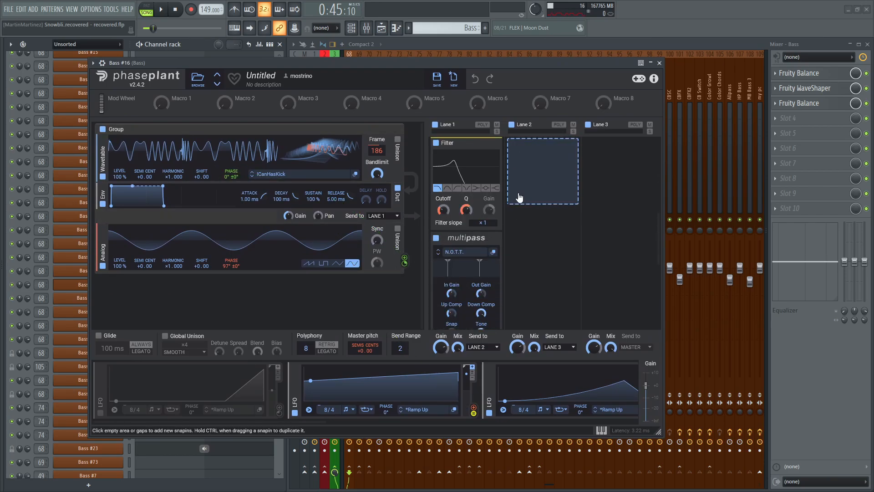
pyautogui.scroll(4, 522, 195)
# Step: Play the bass with Phase Plant open, stop, review the remaining Lane 1 effects down to Tape Stop, and close the instrument
pyautogui.press('space')
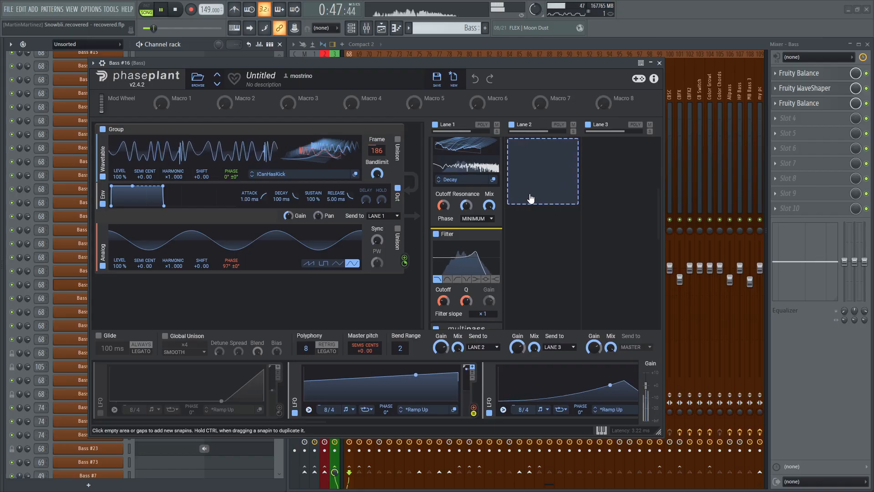
pyautogui.press('space')
pyautogui.scroll(-6, 521, 191)
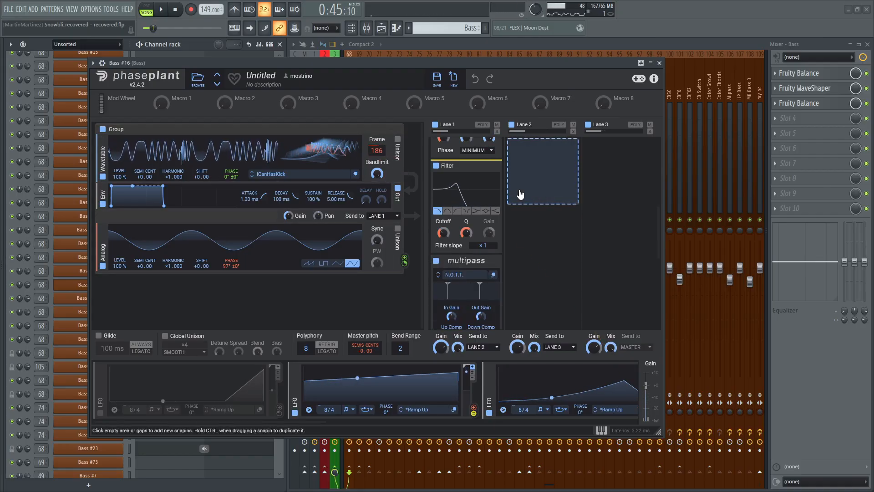
pyautogui.scroll(-3, 524, 190)
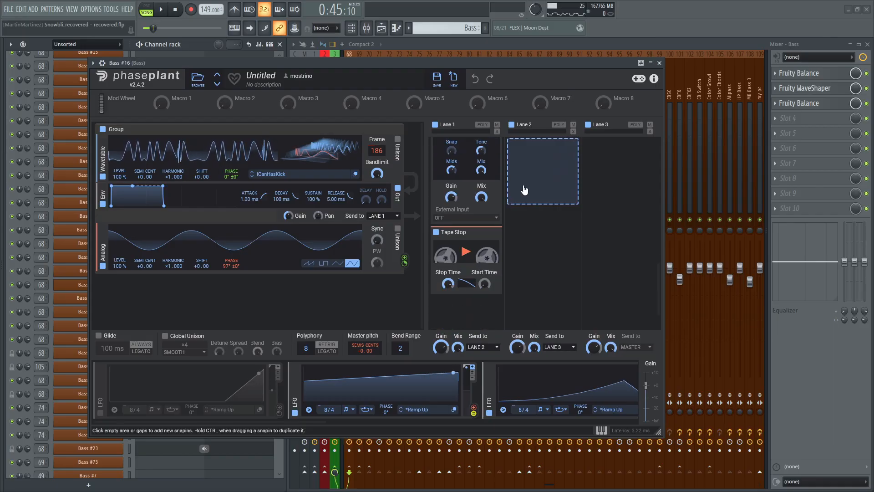
pyautogui.click(660, 64)
# Step: Return to the playlist and solo the Way Too Much FX track, re-enabling the Tremolo Rate and Panning automation tracks with it
pyautogui.press('F5')
pyautogui.scroll(-8, 400, 186)
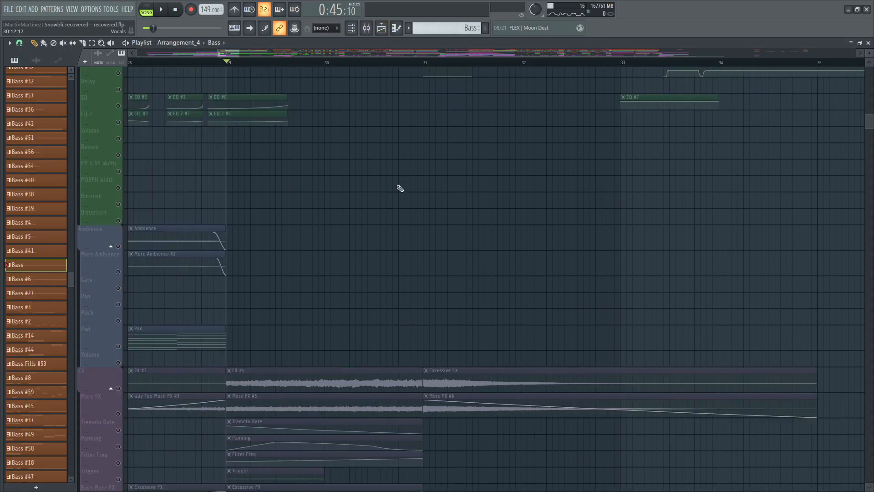
pyautogui.scroll(-5, 400, 188)
pyautogui.click(120, 182)
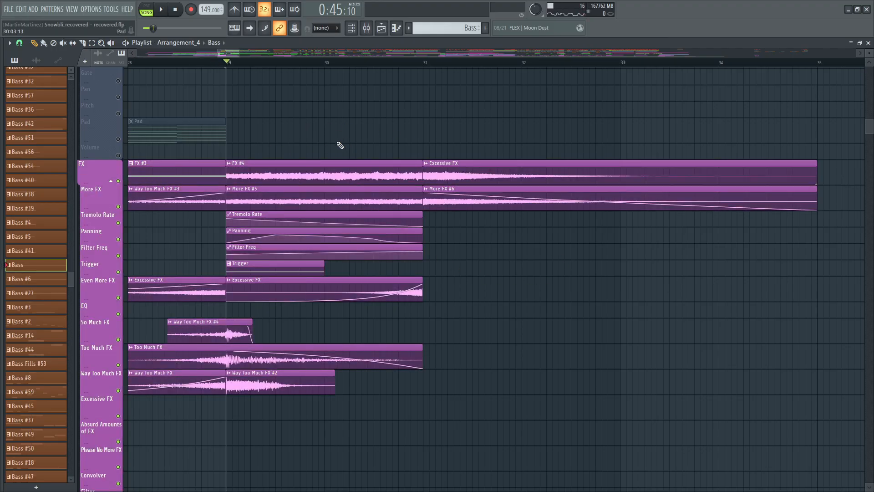
pyautogui.rightClick(119, 390)
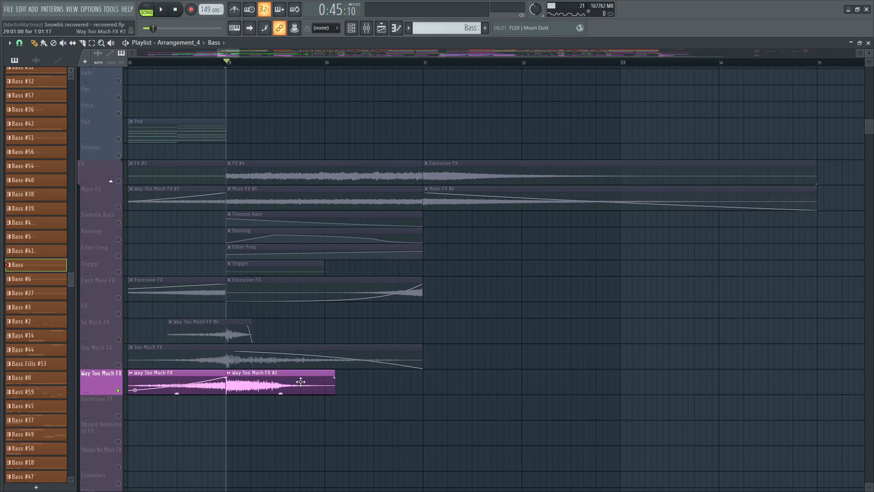
pyautogui.click(118, 223)
pyautogui.click(118, 240)
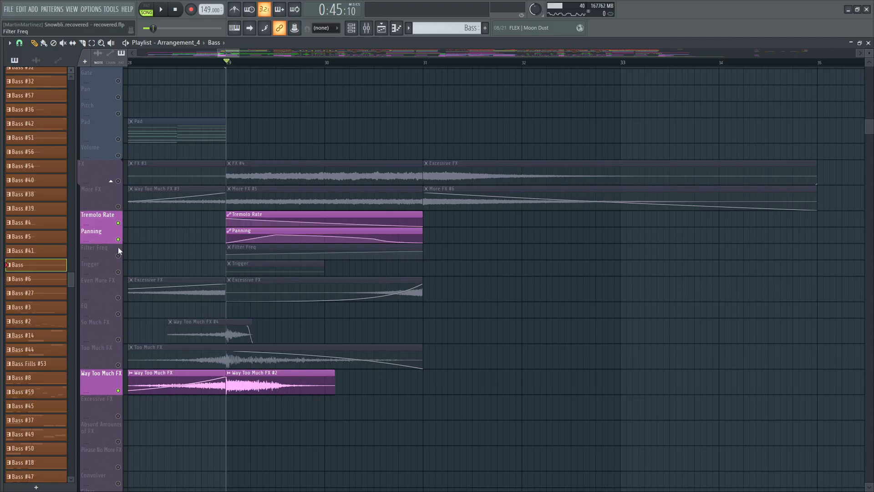
# Step: Open Snap Heap on the Cool FX mixer track, collapse its wrapper options, and watch its modulation during a short playback
pyautogui.press('F5')
pyautogui.click(749, 89)
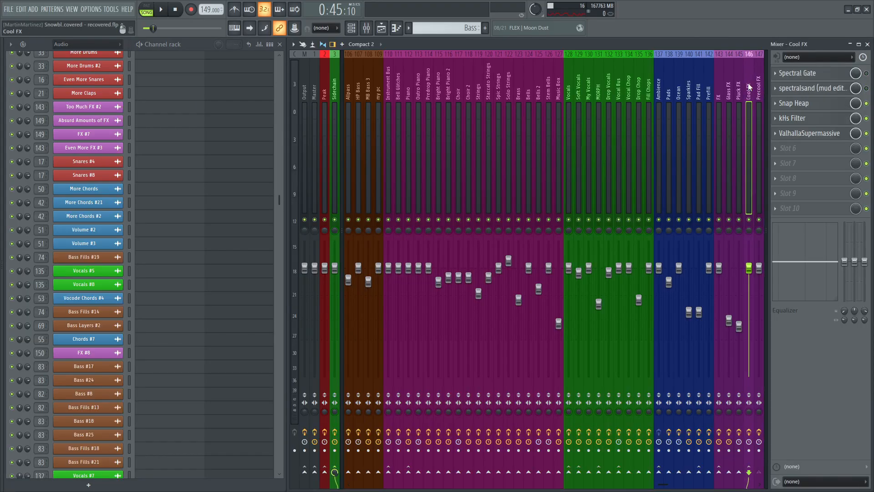
pyautogui.click(824, 104)
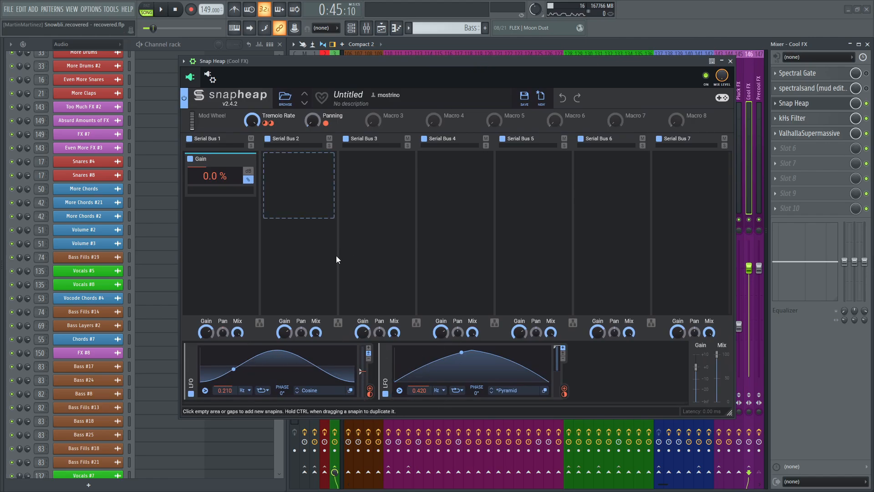
pyautogui.click(193, 61)
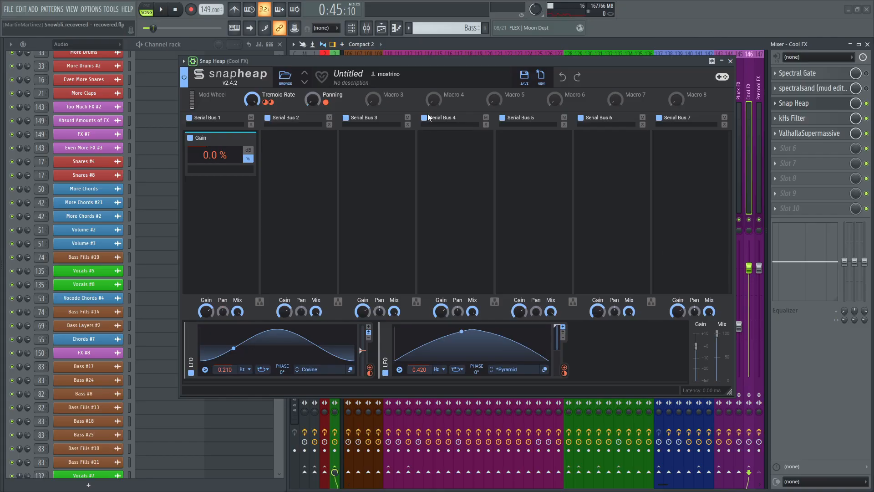
pyautogui.press('space')
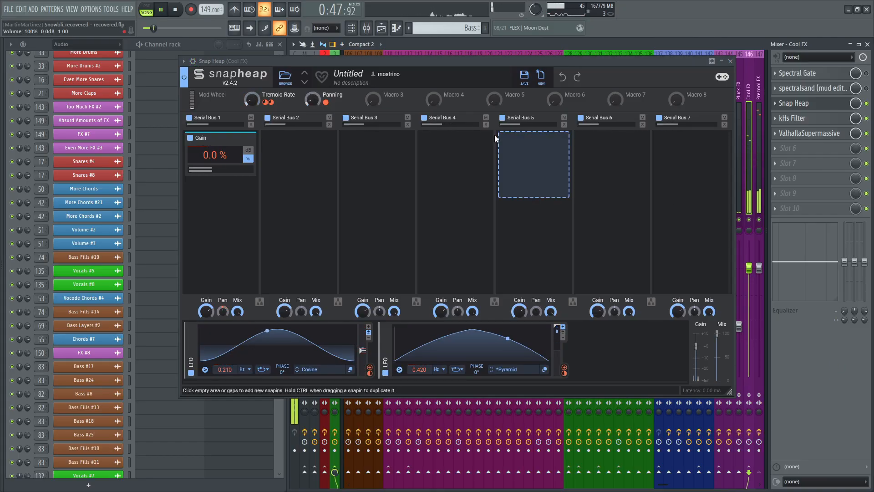
pyautogui.press('space')
# Step: Place the Snap Heap window beside the playlist's automation clips, play to compare its Tremolo Rate and Panning macros, then close it and stop
pyautogui.click(382, 29)
pyautogui.moveTo(342, 61); pyautogui.dragTo(497, 130)
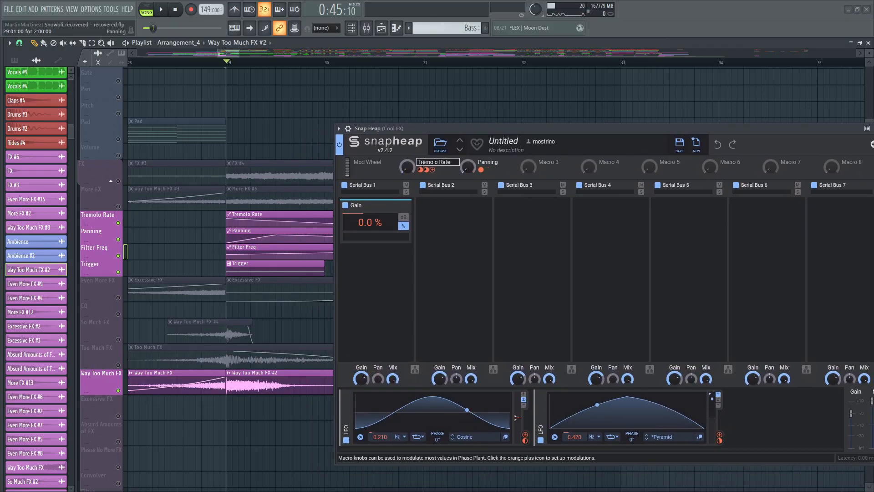
pyautogui.moveTo(404, 128); pyautogui.dragTo(494, 119)
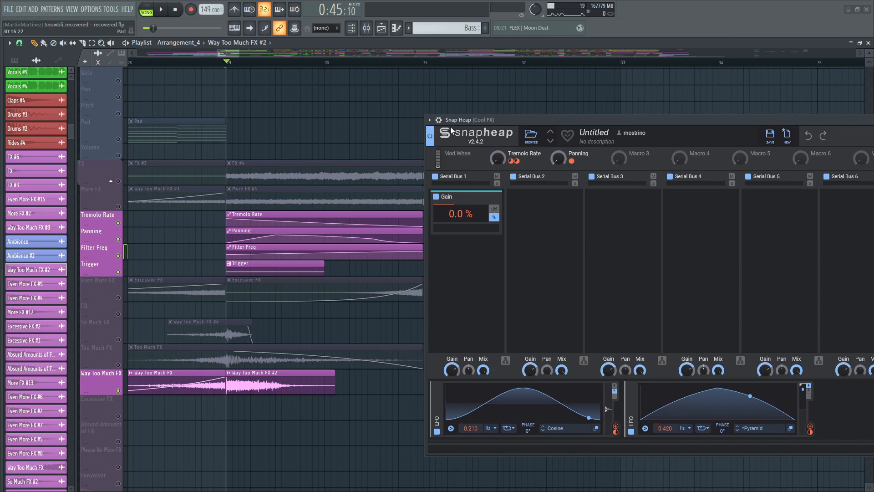
pyautogui.press('space')
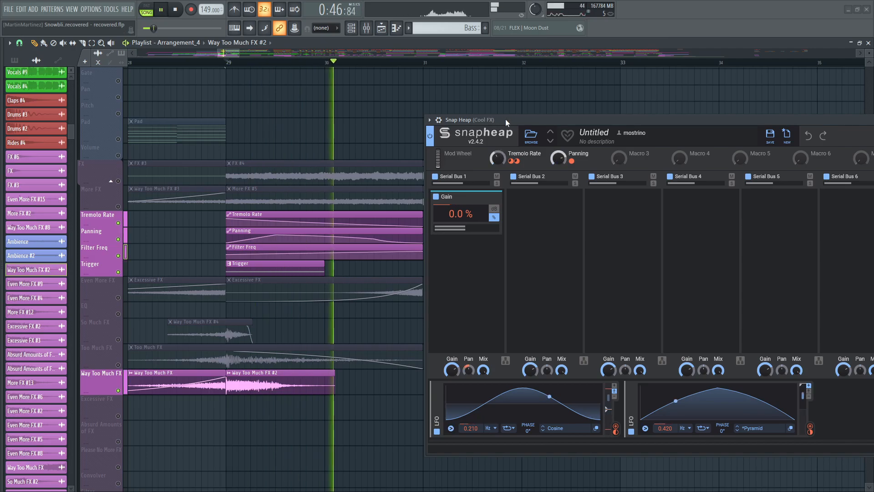
pyautogui.moveTo(505, 119); pyautogui.dragTo(251, 98)
pyautogui.click(720, 100)
pyautogui.press('space')
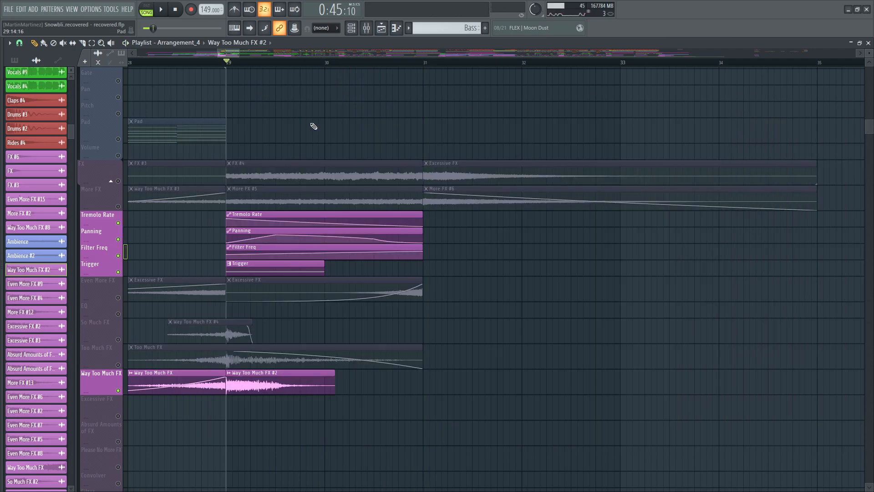
# Step: Enable the FX and More FX tracks, mute Way Too Much FX, and play the section from bar 29 briefly before stopping
pyautogui.click(118, 207)
pyautogui.click(118, 181)
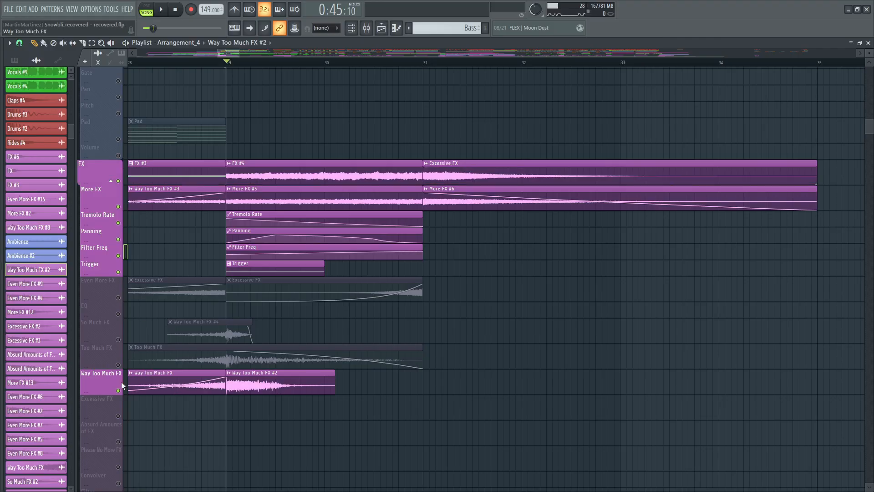
pyautogui.click(118, 390)
pyautogui.scroll(-3, 366, 68)
pyautogui.scroll(4, 367, 70)
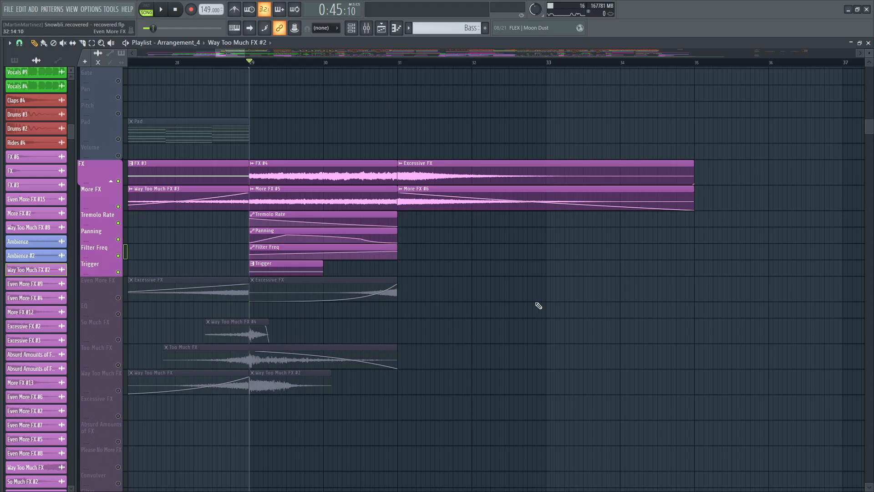
pyautogui.press('space')
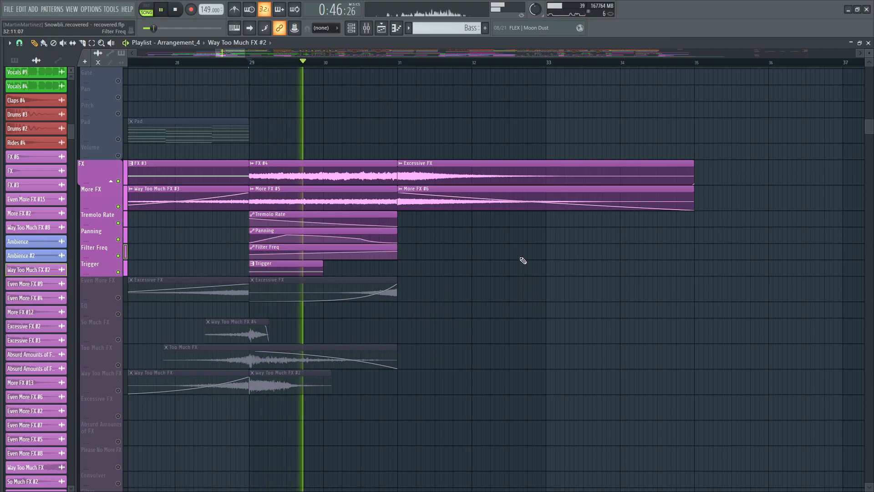
pyautogui.press('space')
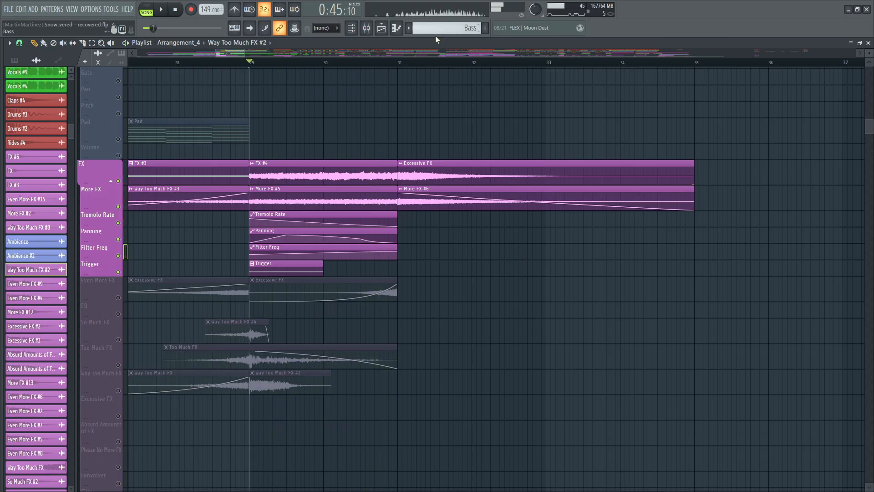
# Step: Check the Cool FX effect chain in the mixer, return to the playlist, and look over the FX, Vocals, Bass and Chords tracks
pyautogui.click(388, 29)
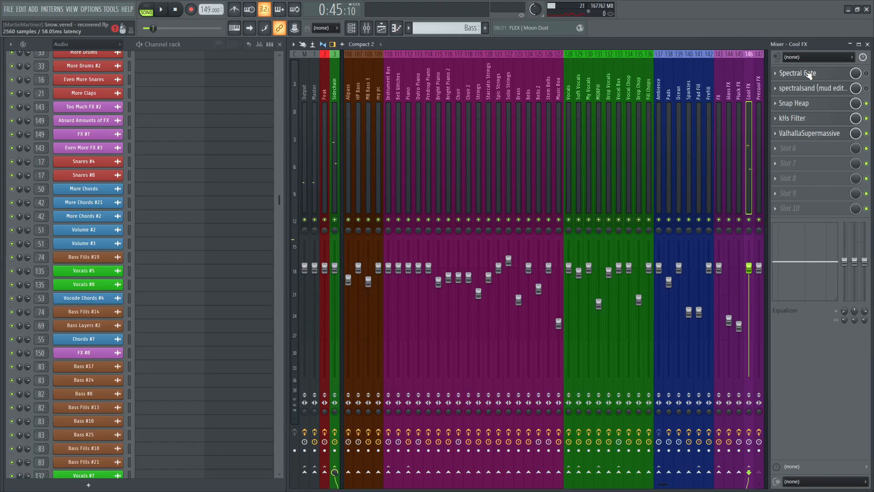
pyautogui.press('F5')
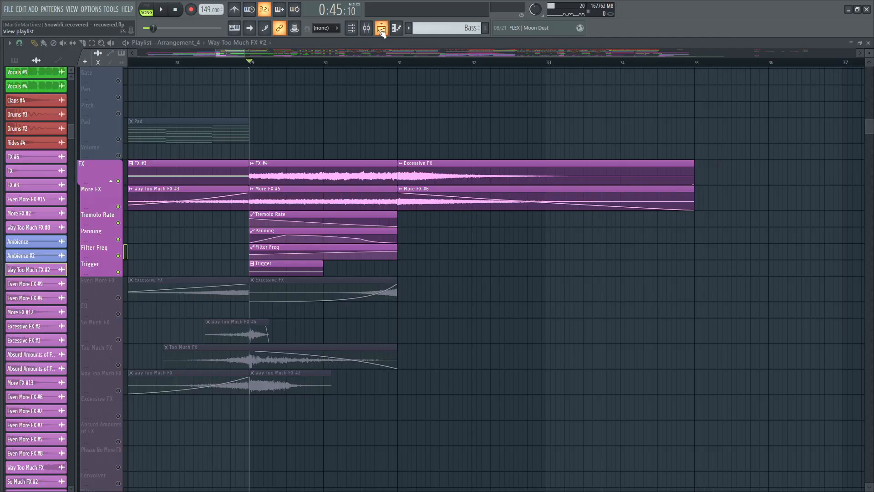
pyautogui.scroll(1, 376, 162)
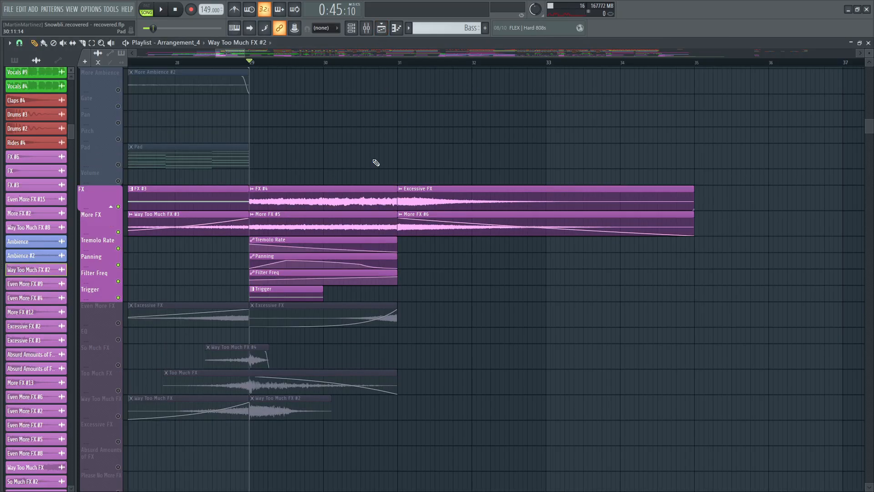
pyautogui.scroll(-4, 376, 162)
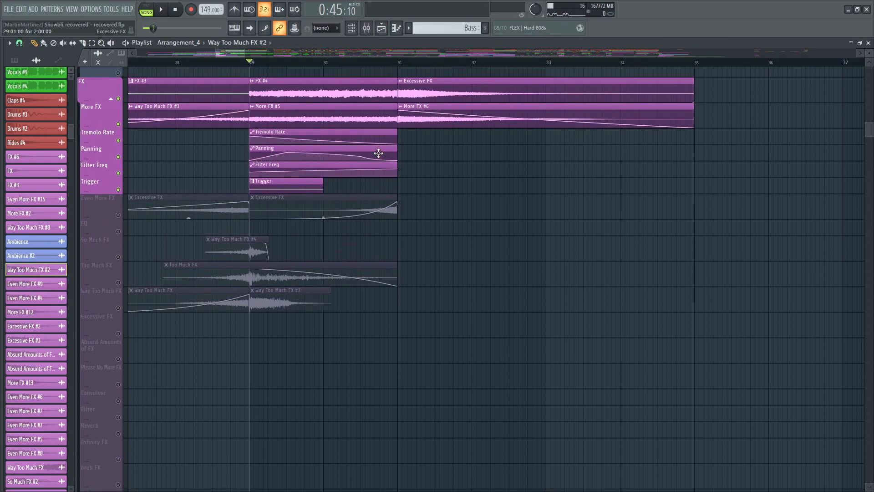
pyautogui.scroll(3, 380, 155)
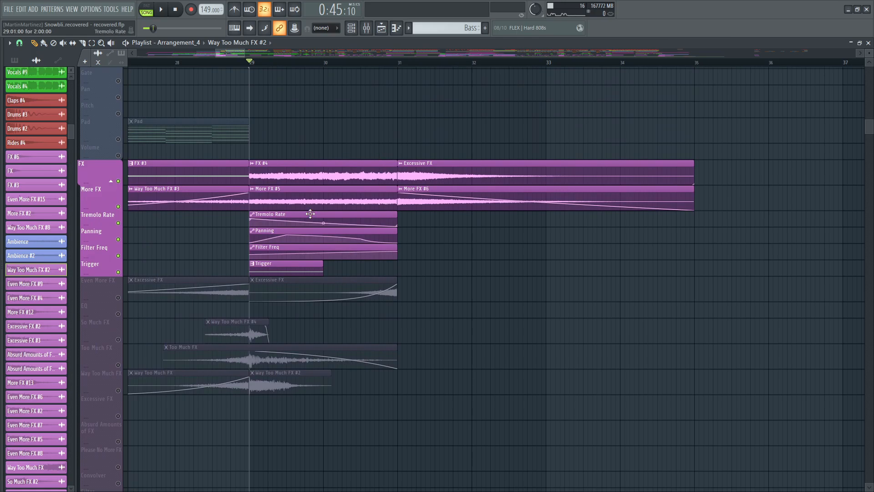
pyautogui.scroll(15, 327, 210)
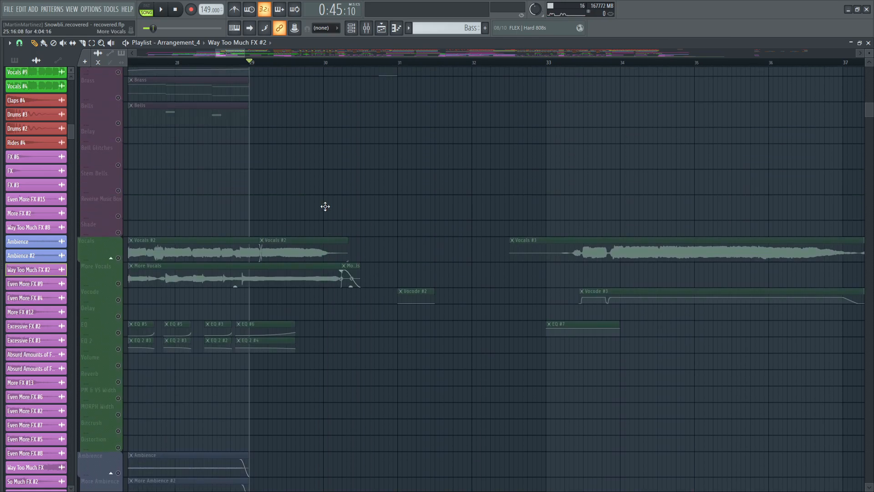
pyautogui.scroll(15, 329, 209)
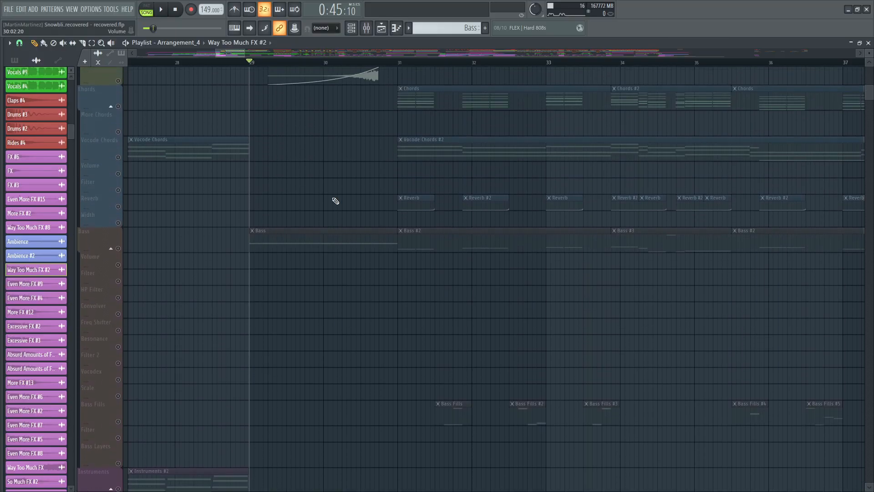
# Step: Enable the Lead track with its grouped lanes and play the lead section around bars 31 to 33 before stopping
pyautogui.scroll(-5, 242, 64)
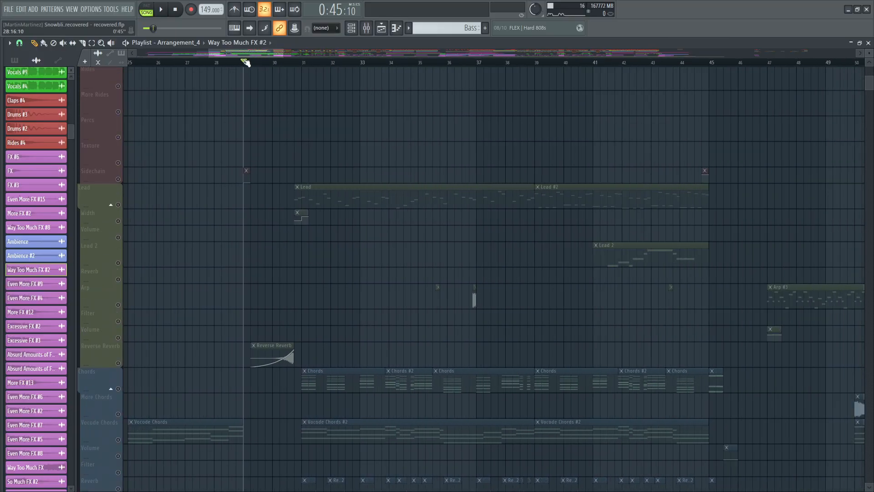
pyautogui.scroll(-2, 231, 100)
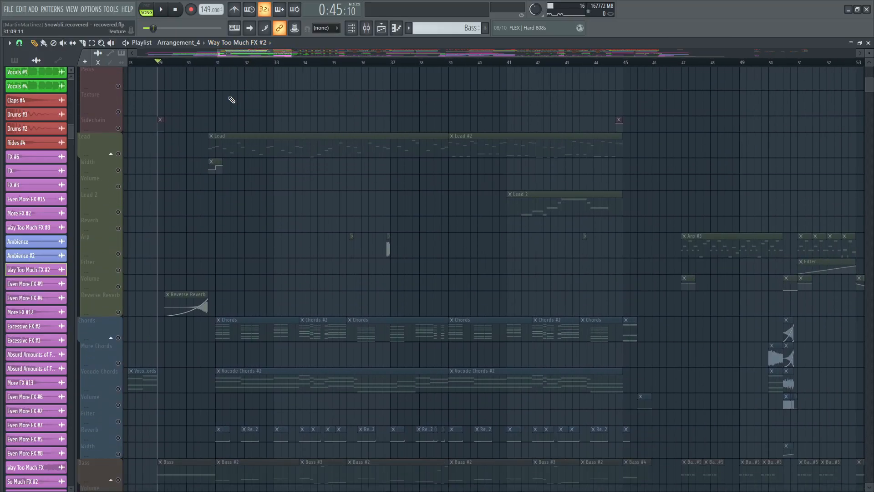
pyautogui.click(122, 154)
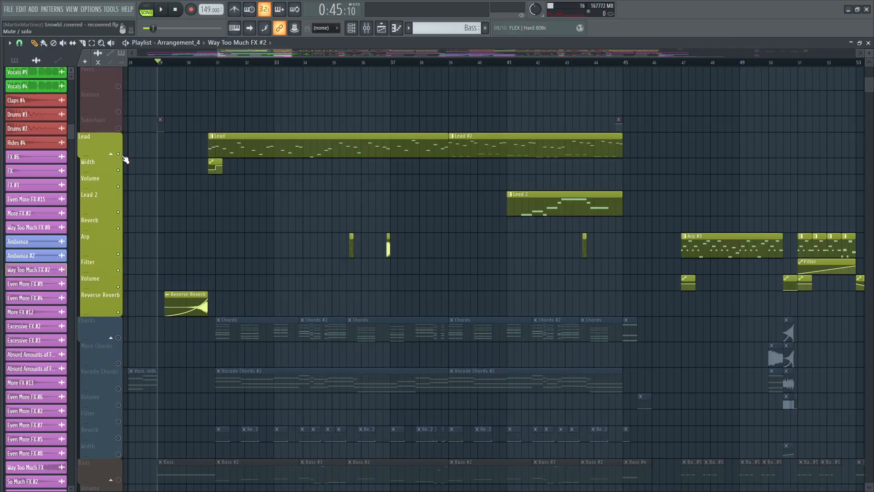
pyautogui.press('space')
pyautogui.scroll(5, 225, 62)
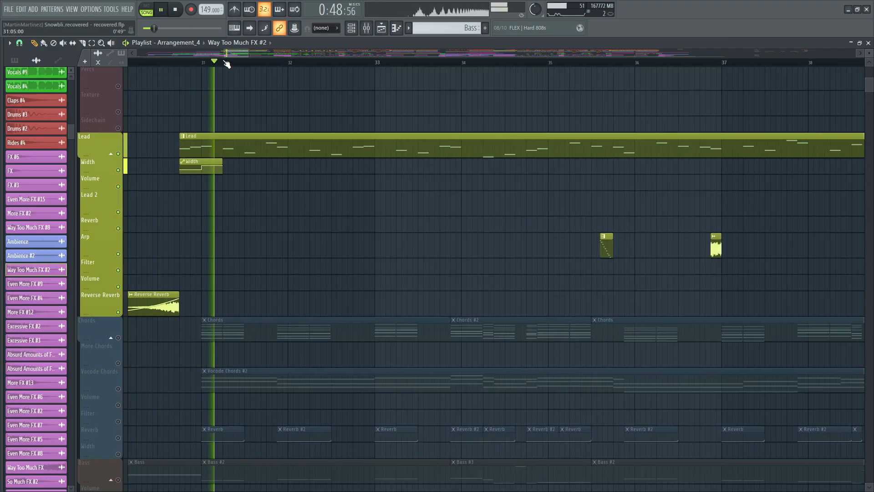
pyautogui.scroll(-4, 227, 64)
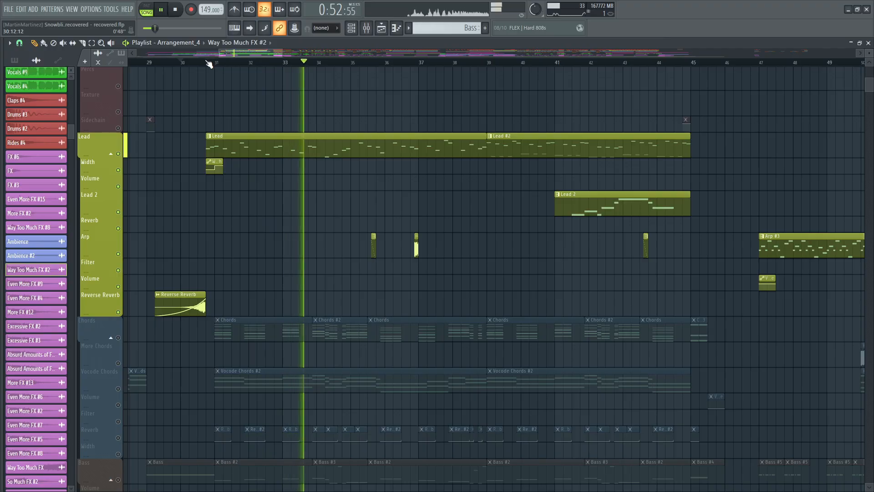
pyautogui.press('space')
# Step: Select the Lead pattern, close the playlist, and open the Lead channel's Phase Plant synth to look over its oscillator groups
pyautogui.click(294, 139)
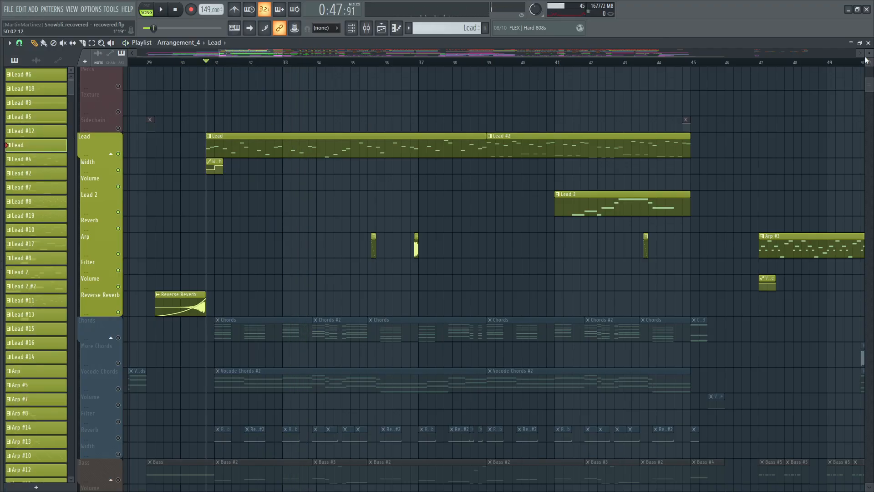
pyautogui.click(868, 43)
pyautogui.click(86, 63)
pyautogui.moveTo(87, 62); pyautogui.dragTo(392, 78)
pyautogui.scroll(-1, 341, 190)
pyautogui.scroll(-3, 341, 190)
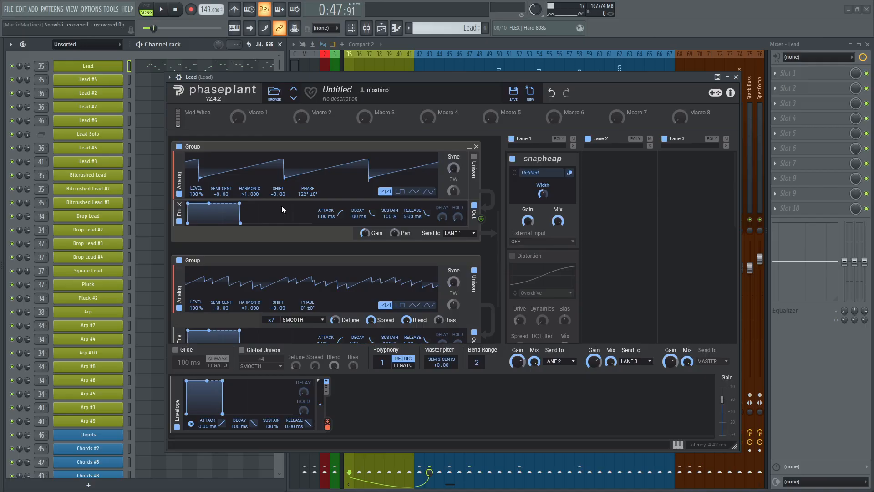
# Step: Switch off the unison group, second saw group, triangle oscillator and Lane 1, and play the first saw oscillator alone
pyautogui.click(179, 260)
pyautogui.scroll(-5, 179, 260)
pyautogui.click(179, 237)
pyautogui.scroll(1, 177, 259)
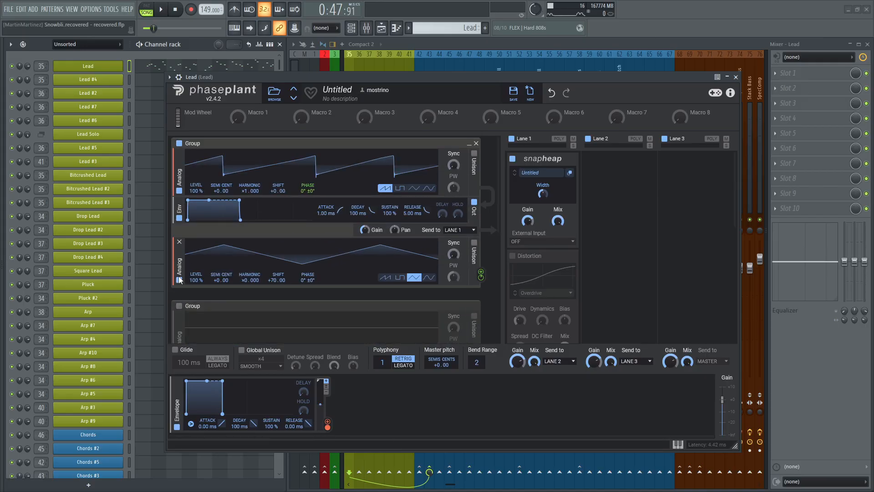
pyautogui.click(179, 281)
pyautogui.press('space')
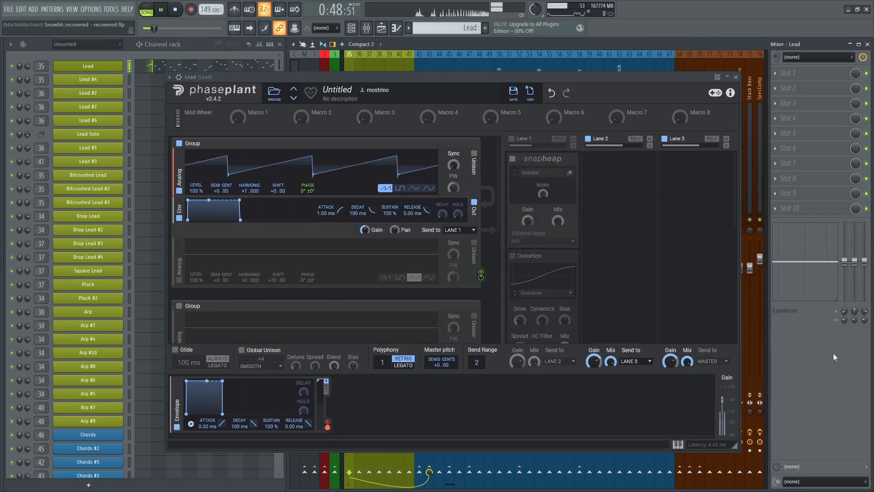
pyautogui.press('space')
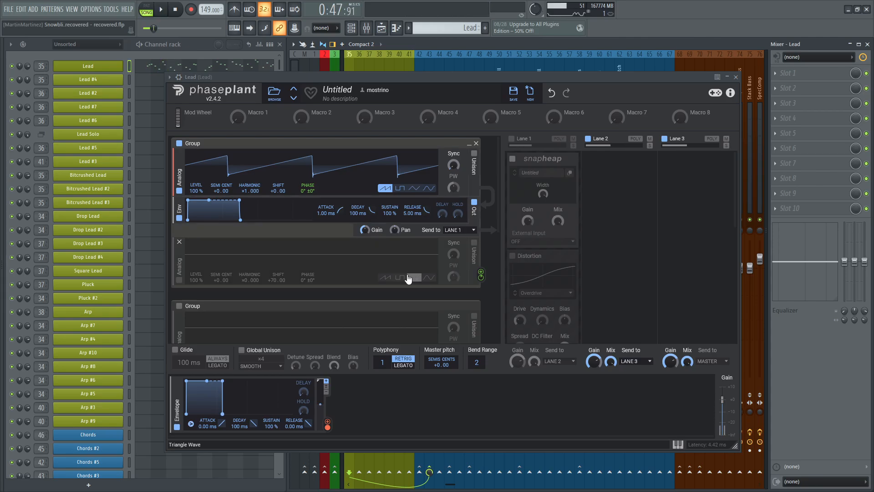
# Step: Re-enable the triangle oscillator, play the lead while testing its Phase Offset modulation amount, then undo the amount change and stop
pyautogui.click(179, 279)
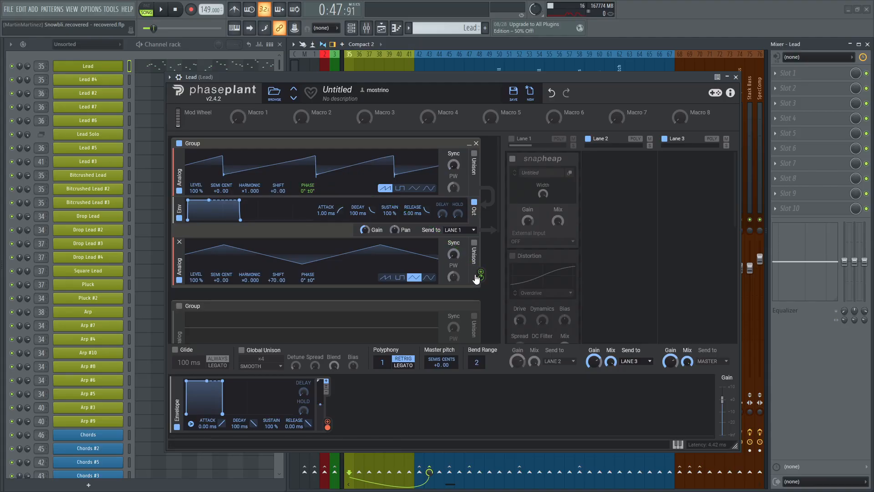
pyautogui.press('space')
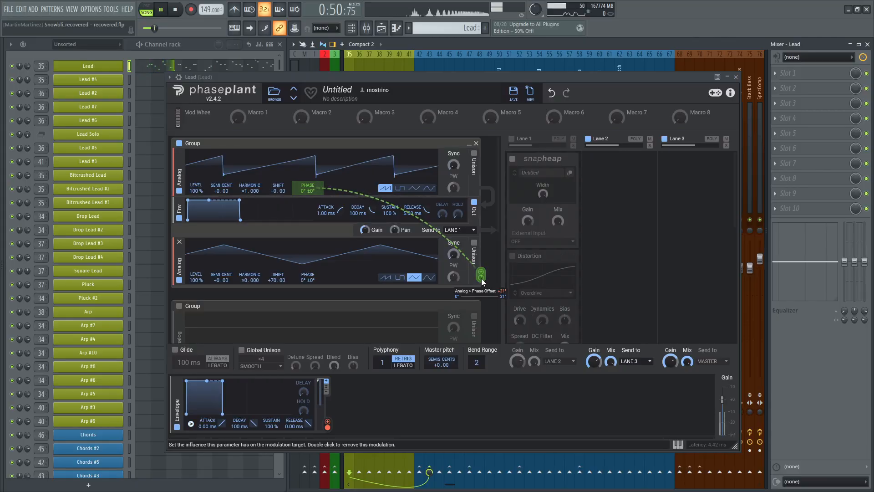
pyautogui.moveTo(482, 277); pyautogui.dragTo(482, 257)
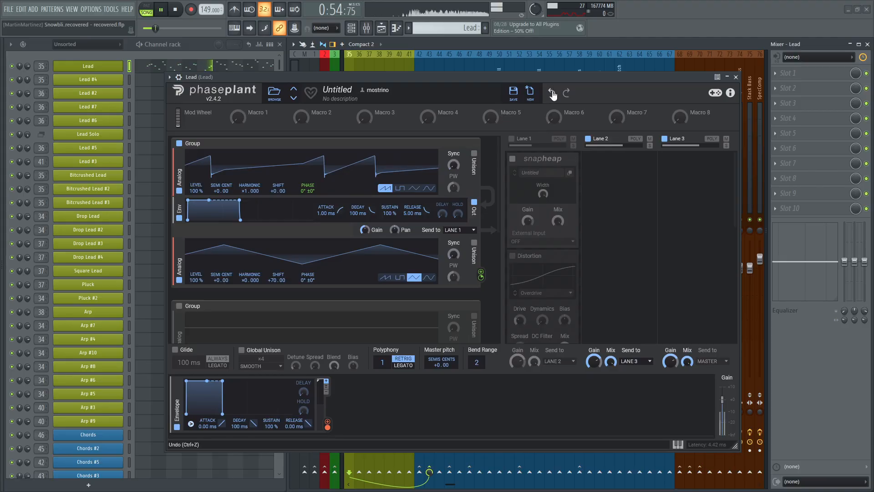
pyautogui.press('space')
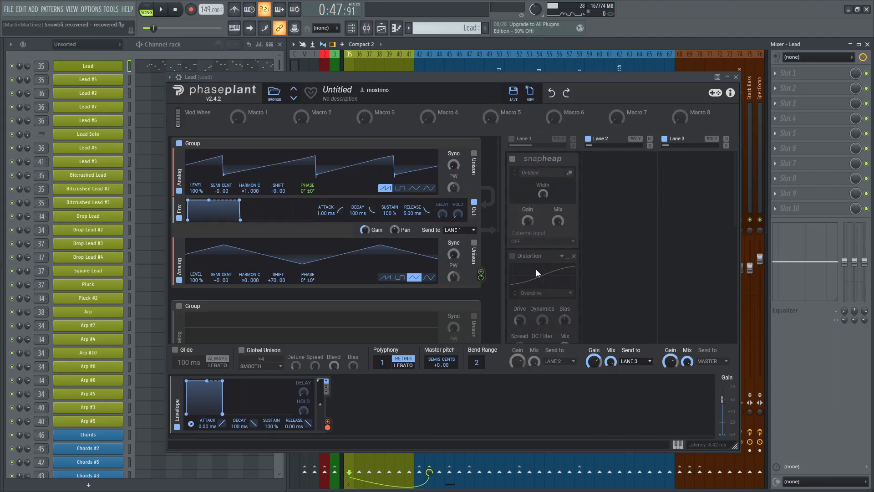
# Step: Re-enable the second saw group and the seven-voice unison group, playing the lead to hear the added layers
pyautogui.scroll(-3, 289, 264)
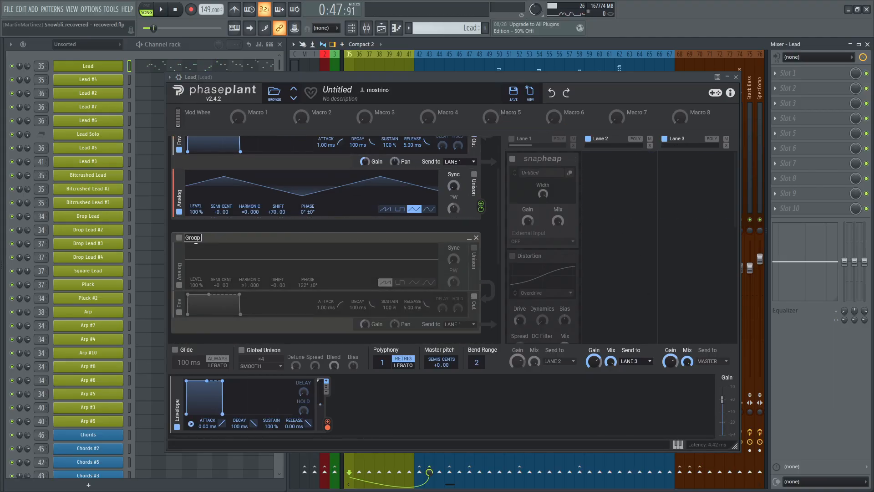
pyautogui.click(179, 238)
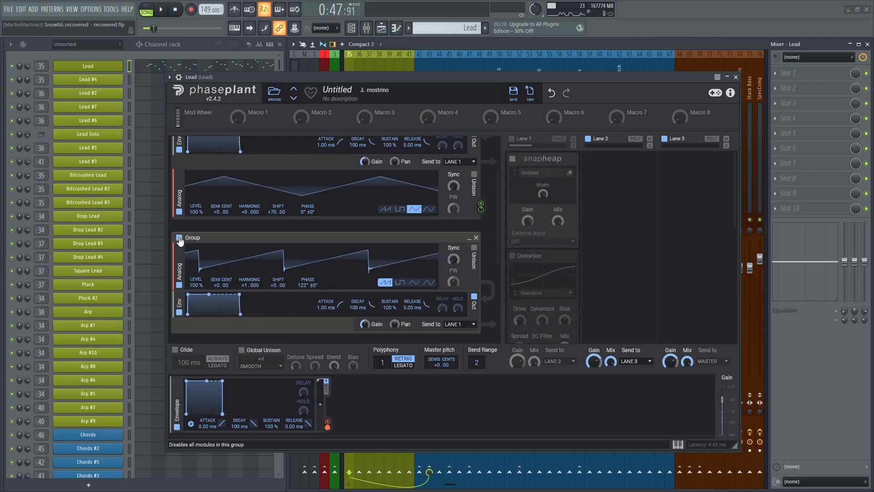
pyautogui.press('space')
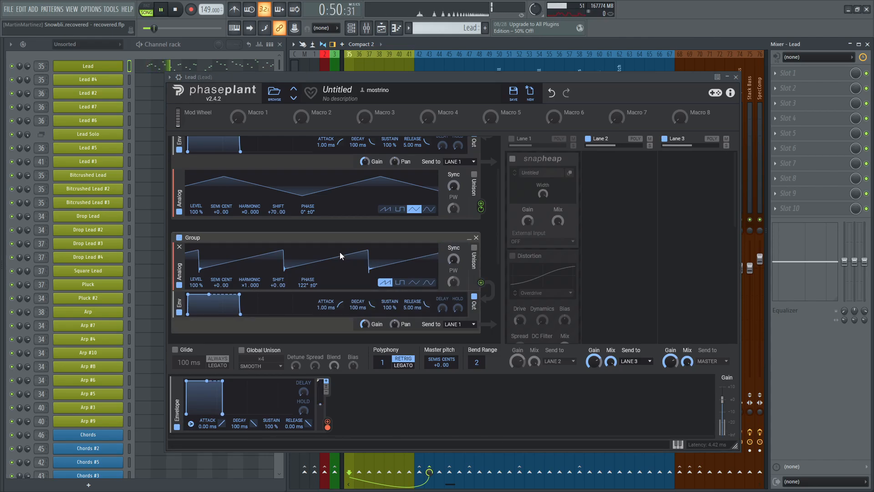
pyautogui.scroll(-5, 339, 256)
pyautogui.press('space')
pyautogui.click(179, 192)
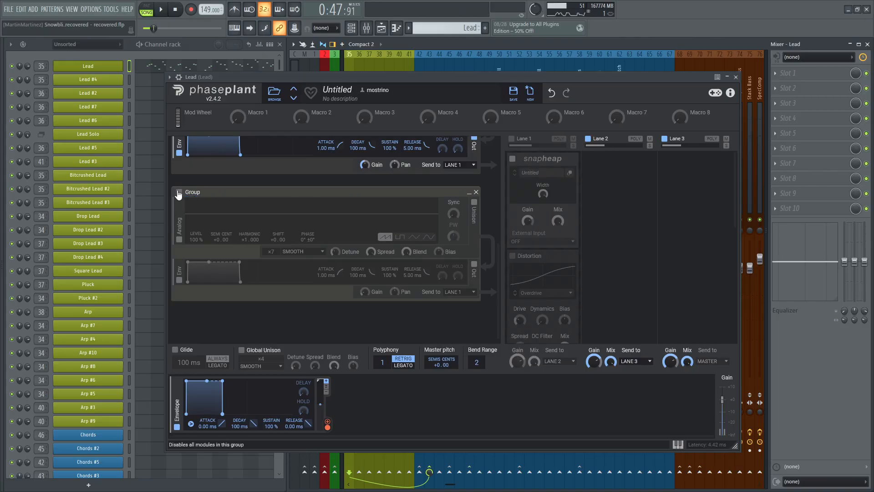
pyautogui.scroll(3, 318, 189)
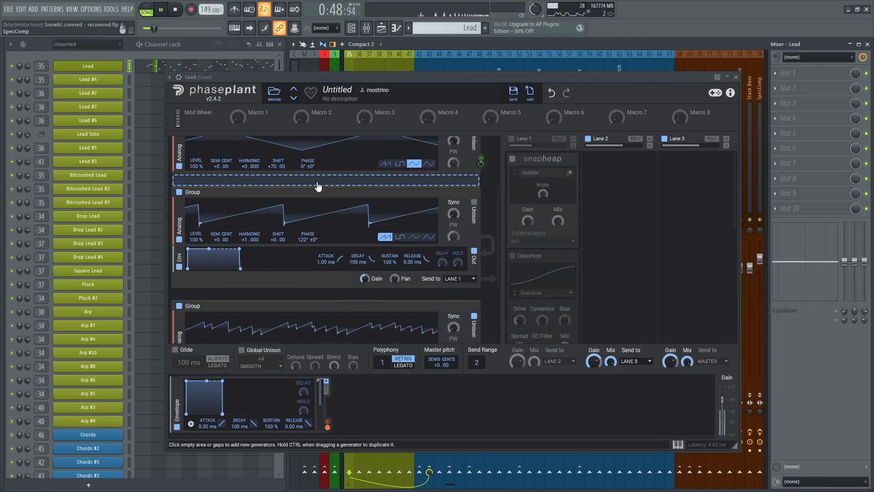
# Step: Enable Lane 1, check the envelope's link to the Snap Heap Reverb macro, and play the lead through the effects
pyautogui.click(512, 139)
pyautogui.scroll(-5, 599, 187)
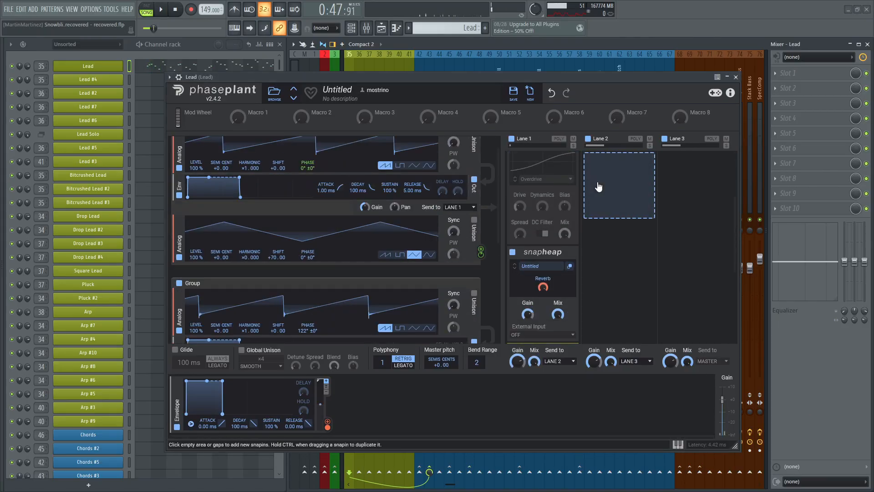
pyautogui.scroll(2, 598, 187)
pyautogui.moveTo(327, 424); pyautogui.dragTo(543, 219)
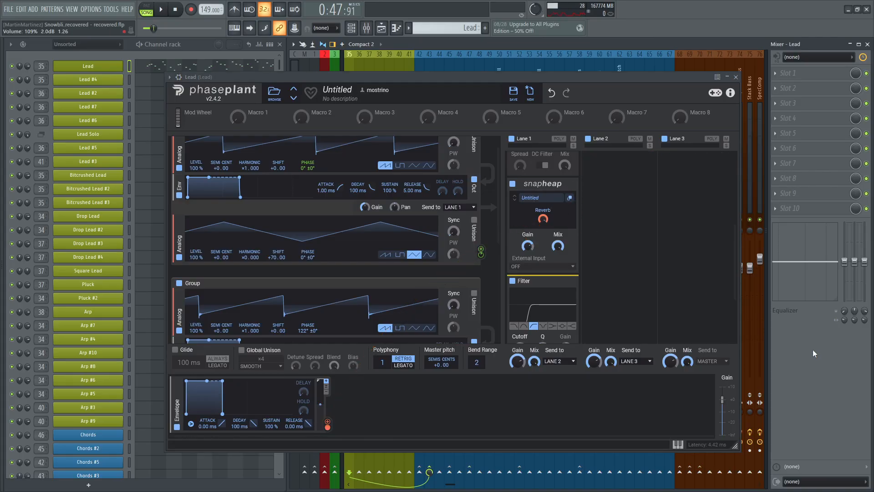
pyautogui.press('space')
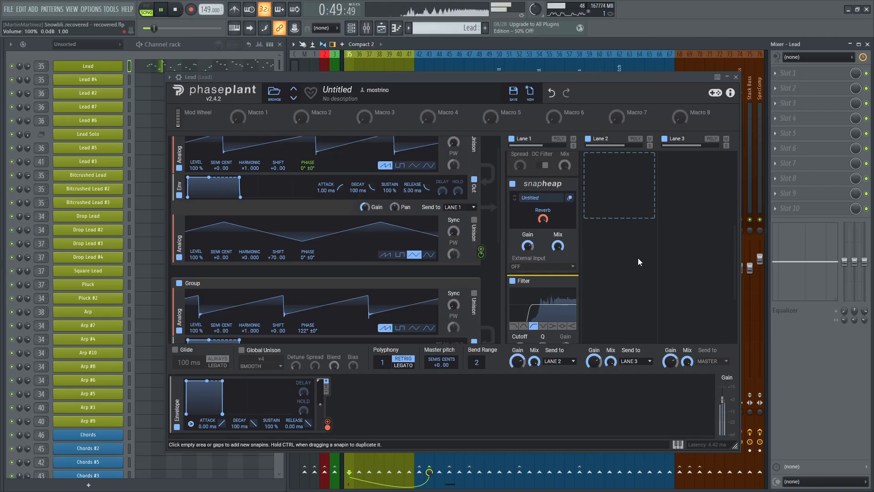
pyautogui.hotkey('ctrl', 'z')
pyautogui.press('space')
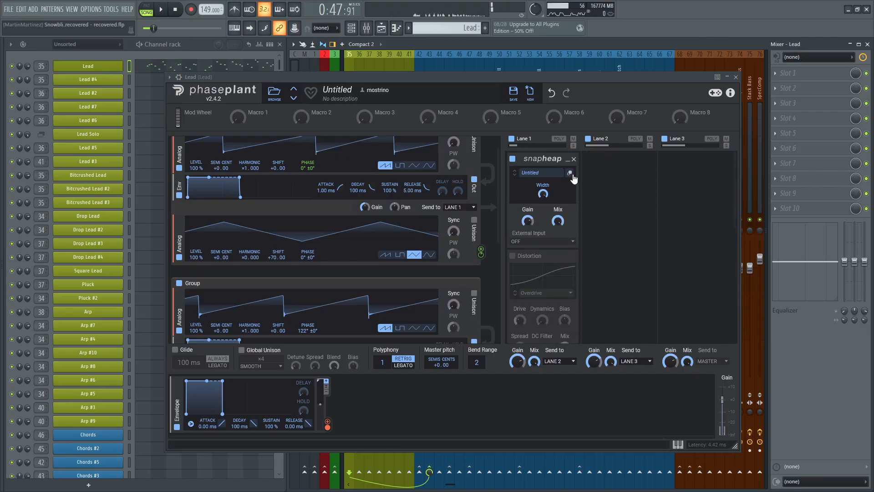
# Step: Bypass Lane 1, play the dry lead briefly for comparison, and switch the lane back on
pyautogui.scroll(-3, 454, 214)
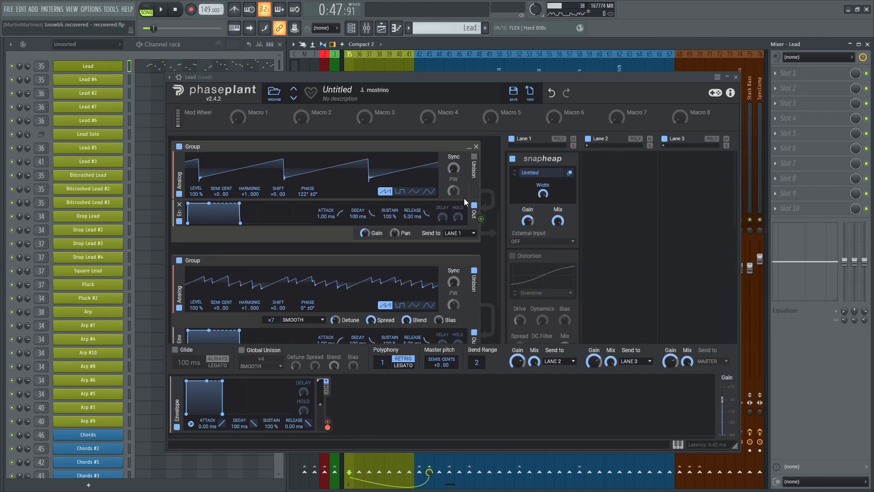
pyautogui.click(511, 138)
pyautogui.press('space')
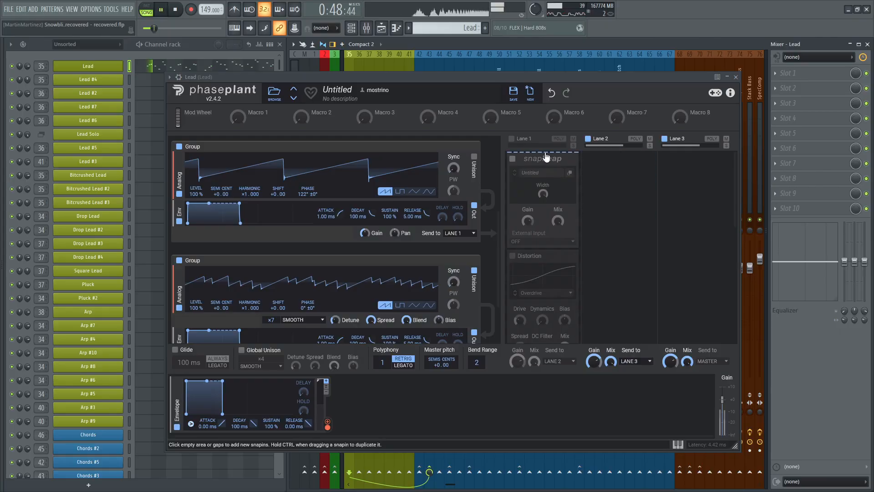
pyautogui.press('space')
pyautogui.click(526, 140)
# Step: Open the Width Snap Heap, examine the Stereo and N.O.T.T. Multipass effects on its parallel buses, and close it during playback
pyautogui.click(569, 173)
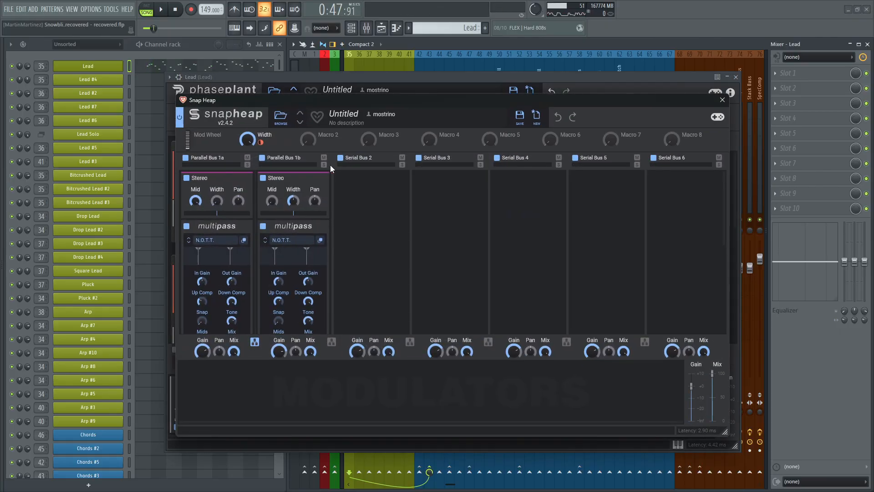
pyautogui.scroll(-2, 404, 201)
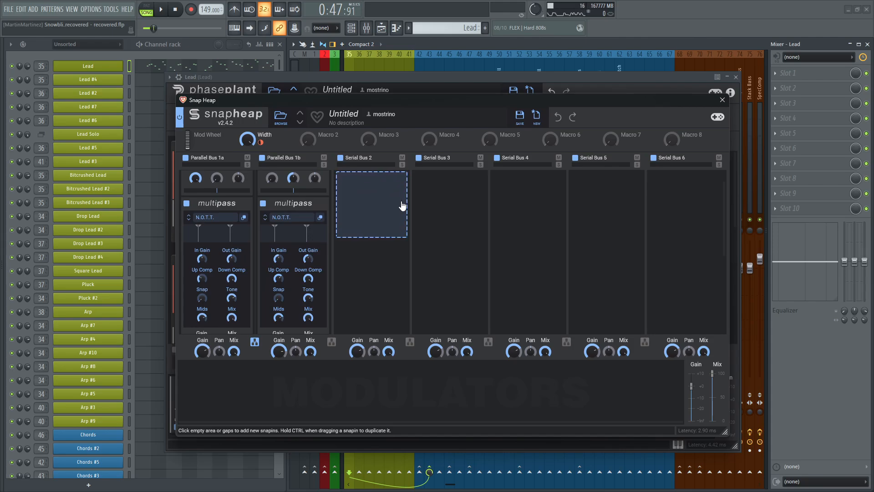
pyautogui.scroll(2, 404, 206)
pyautogui.scroll(-4, 403, 206)
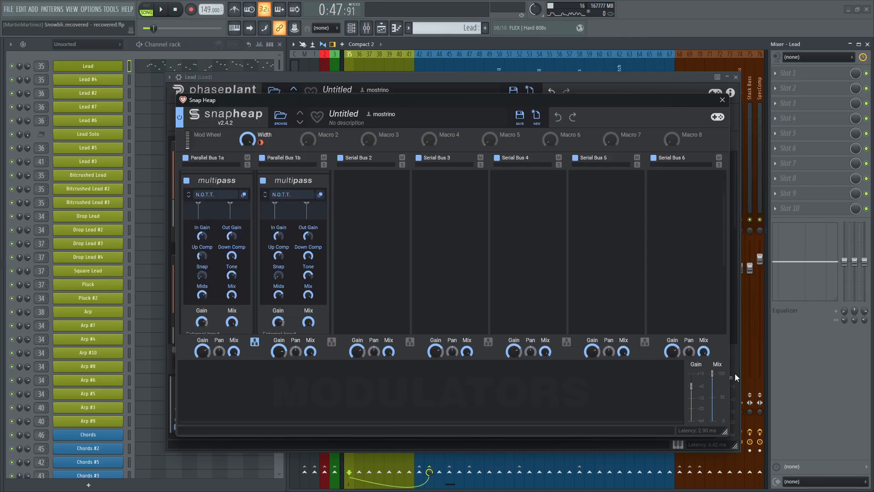
pyautogui.press('space')
pyautogui.click(722, 100)
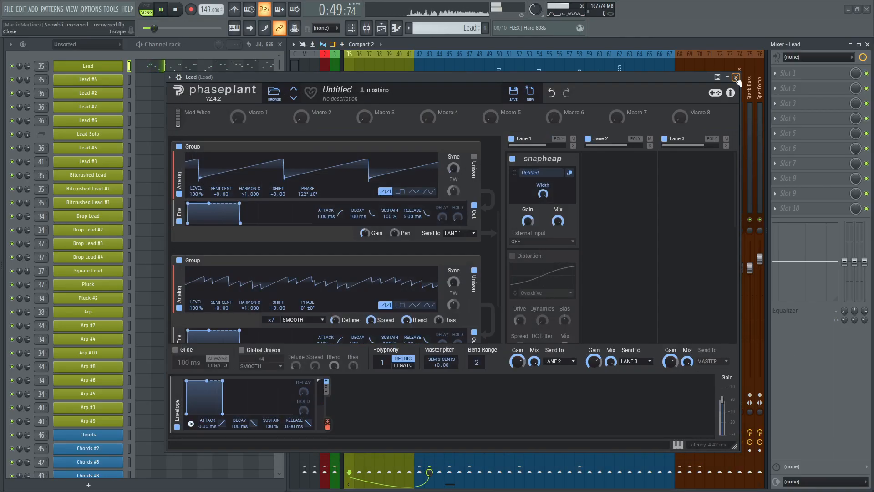
# Step: Close Phase Plant, return to the playlist, stop playback, place the playhead at bar 35, and mute the Lead track
pyautogui.click(736, 77)
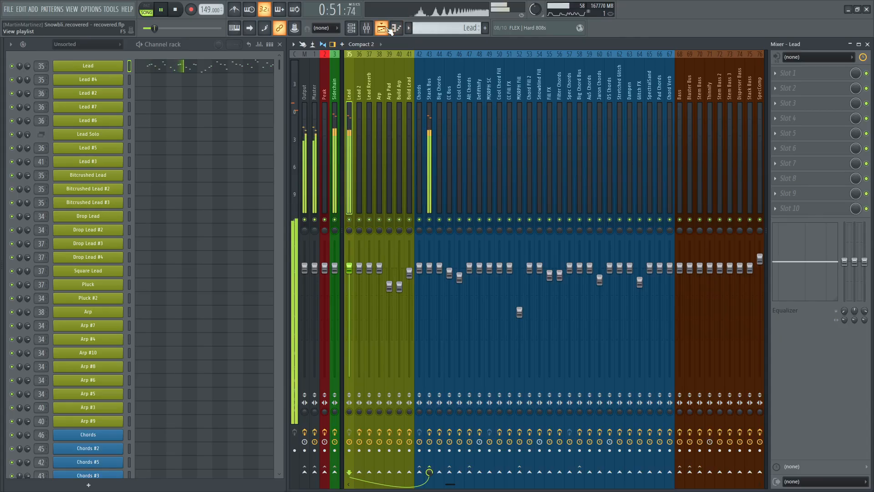
pyautogui.press('F5')
pyautogui.press('space')
pyautogui.scroll(3, 371, 63)
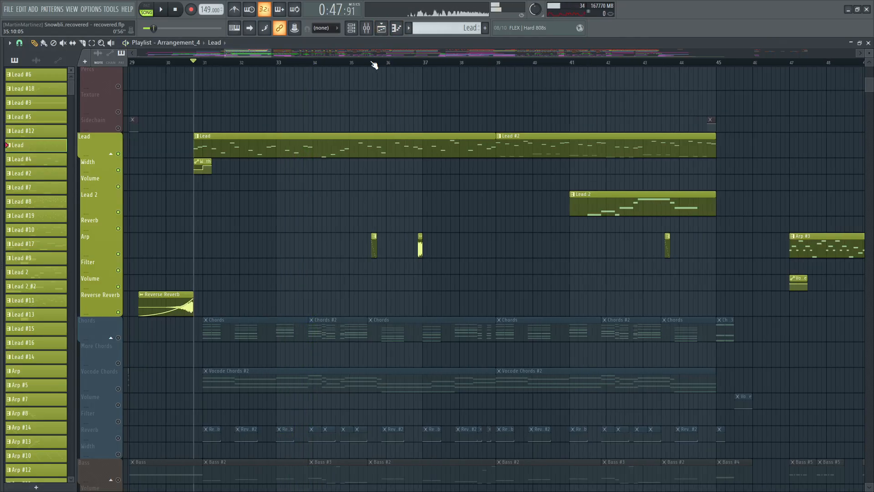
pyautogui.click(354, 62)
pyautogui.scroll(-5, 353, 63)
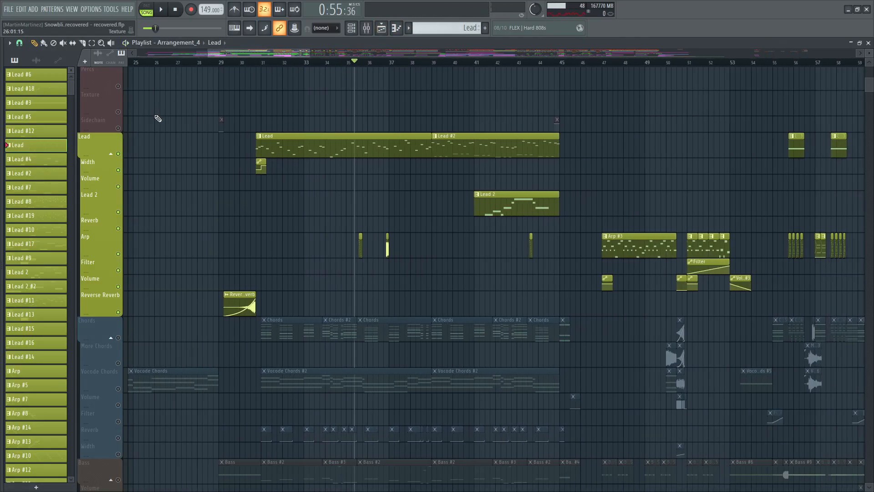
pyautogui.click(120, 154)
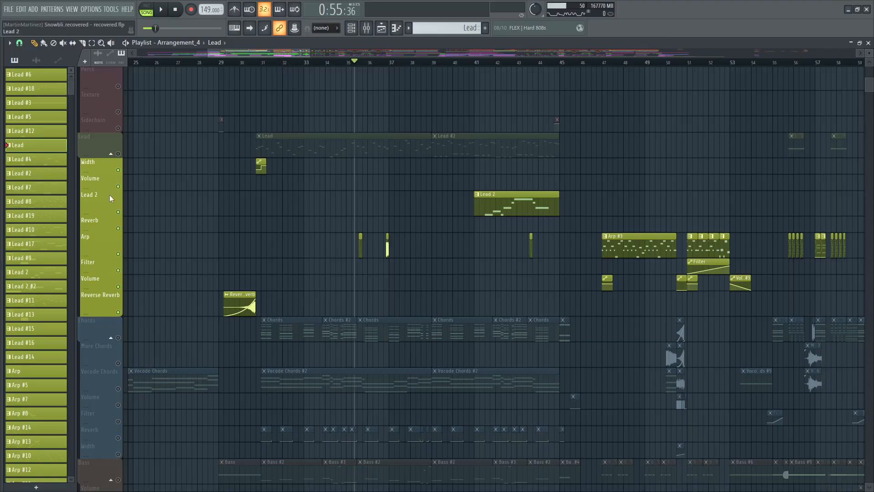
# Step: Enable the Bass Fills track and play it from bar 31
pyautogui.scroll(-8, 236, 236)
pyautogui.click(118, 322)
pyautogui.click(262, 62)
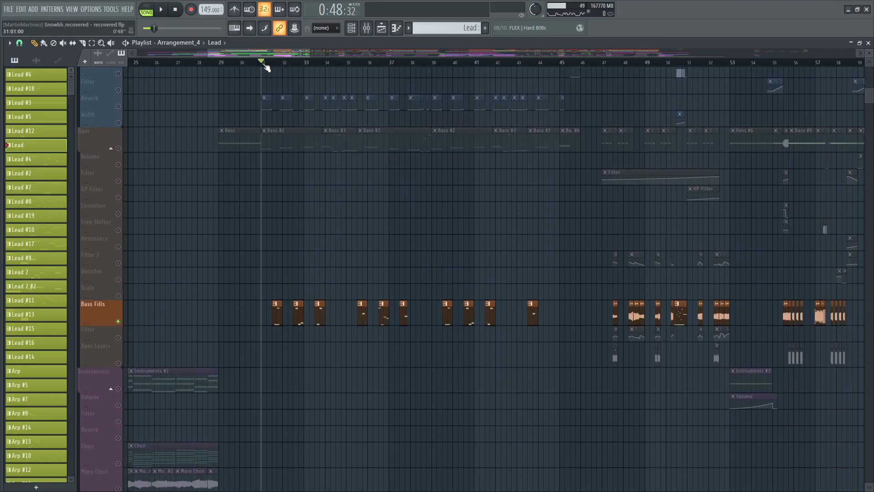
pyautogui.press('space')
pyautogui.scroll(8, 286, 173)
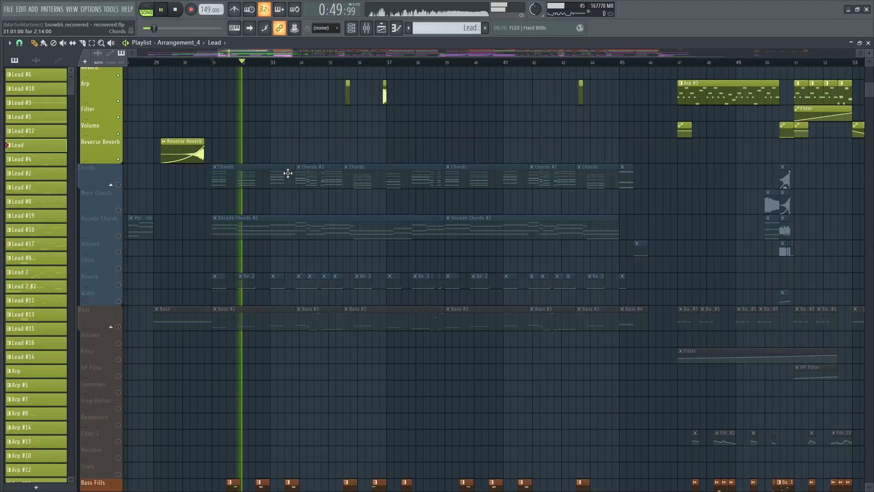
# Step: Listen to the Bass Fills clips against the muted tracks in the playlist, following the playhead, and stop playback
pyautogui.scroll(-2, 288, 173)
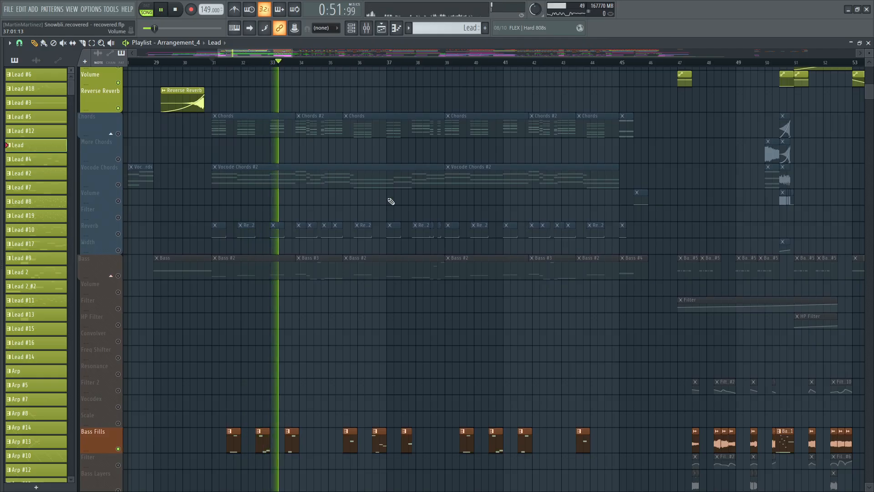
pyautogui.scroll(6, 390, 201)
pyautogui.scroll(-5, 389, 198)
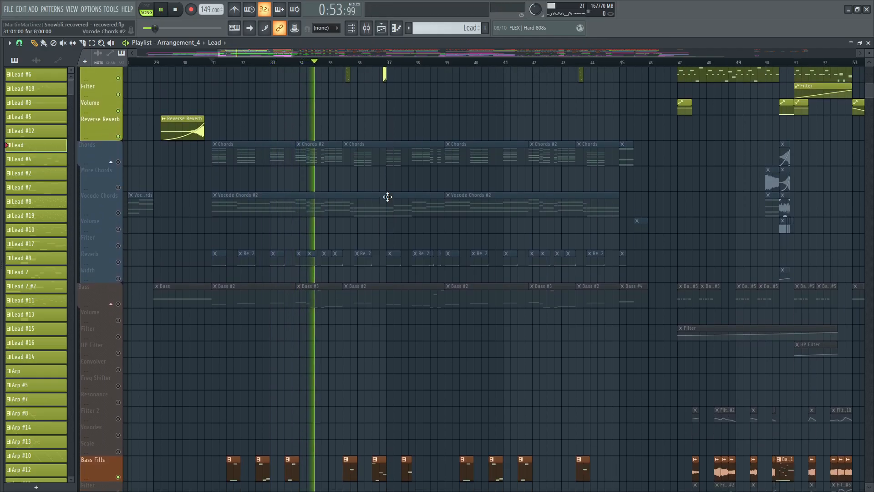
pyautogui.scroll(4, 387, 197)
pyautogui.scroll(-4, 387, 196)
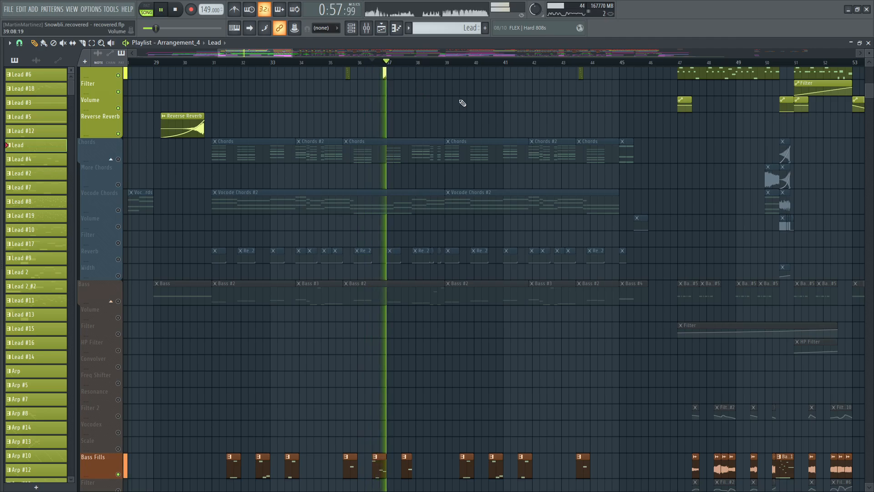
pyautogui.press('space')
pyautogui.scroll(3, 470, 73)
pyautogui.press('space')
pyautogui.scroll(3, 424, 105)
pyautogui.scroll(-5, 421, 109)
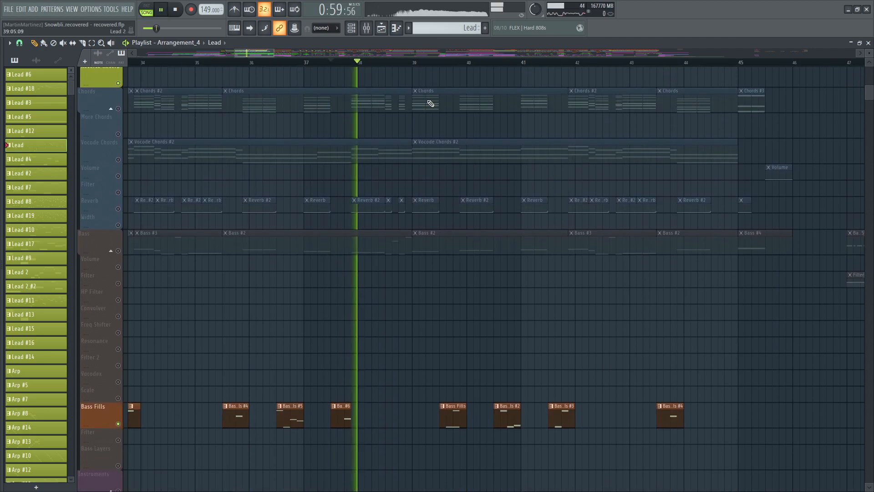
pyautogui.press('space')
# Step: Solo the Chords track in the playlist and play it from bar 31
pyautogui.scroll(-3, 416, 92)
pyautogui.scroll(-4, 377, 296)
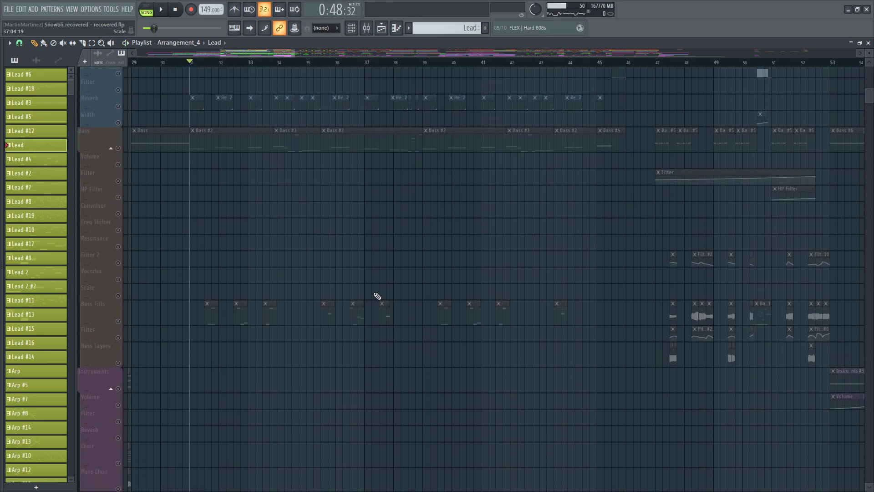
pyautogui.scroll(5, 364, 273)
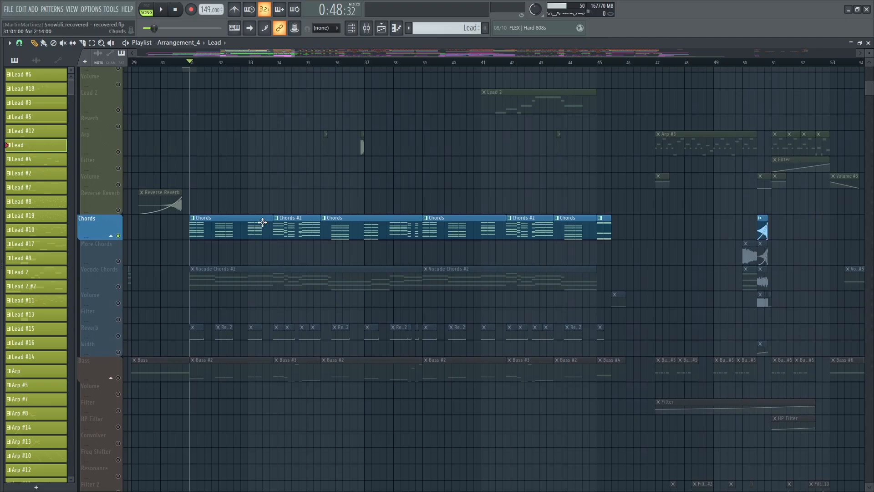
pyautogui.hscroll(-3, 201, 57)
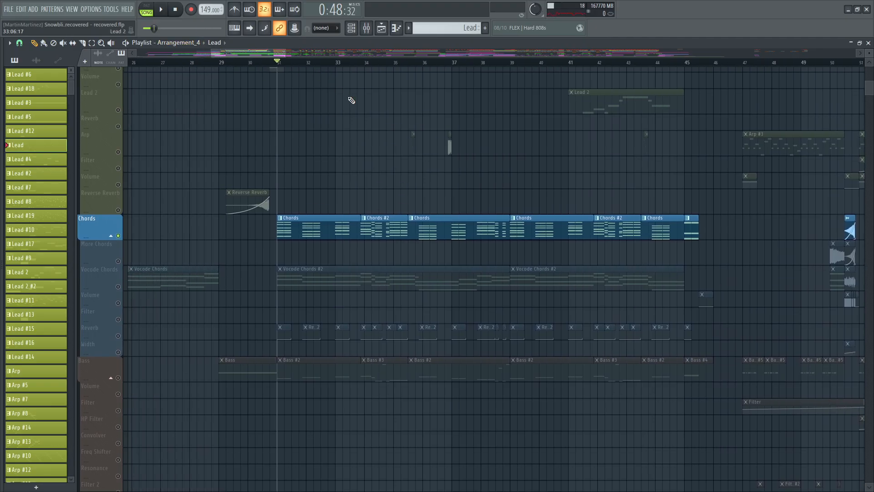
pyautogui.press('space')
pyautogui.scroll(2, 337, 63)
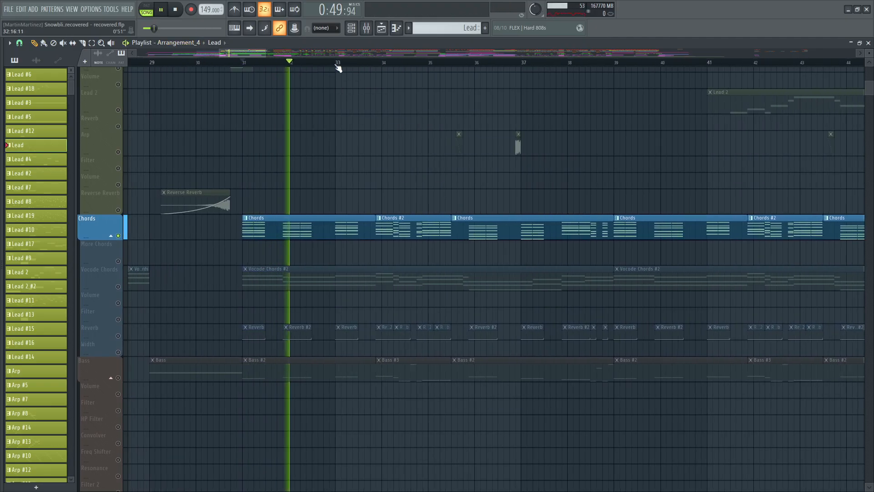
# Step: Select the Chords pattern, put the playlist away, find its Big Chords channels in the channel rack, and stop playback
pyautogui.click(344, 229)
pyautogui.click(868, 43)
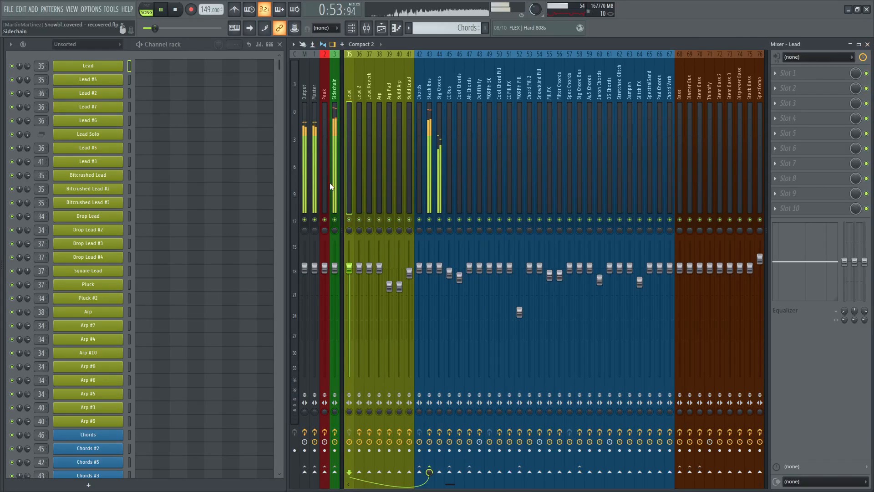
pyautogui.scroll(-3, 206, 185)
pyautogui.press('space')
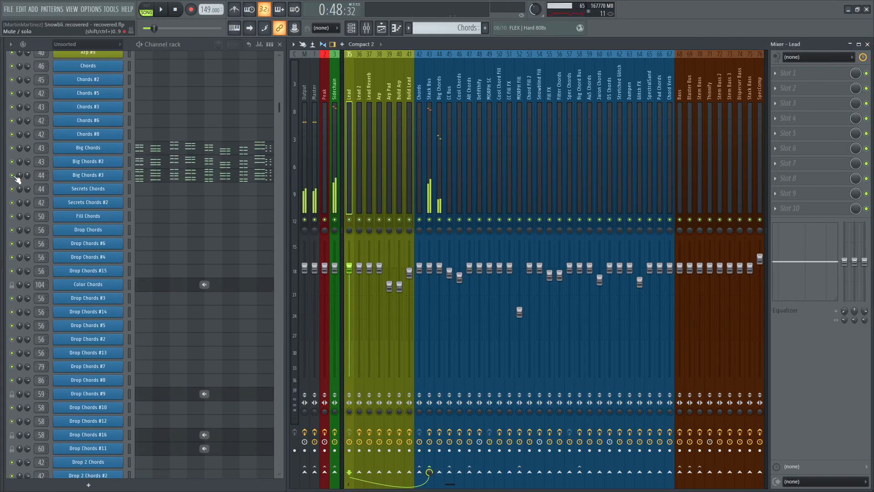
# Step: Mute Big Chords #2 and #3, open the Big Chords Phase Plant patch, play that layer alone, and close it
pyautogui.click(12, 175)
pyautogui.click(12, 161)
pyautogui.click(88, 147)
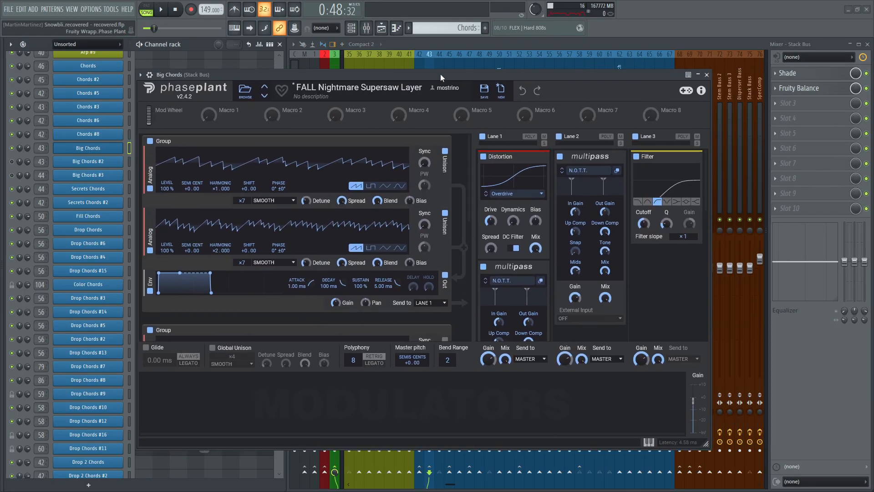
pyautogui.press('space')
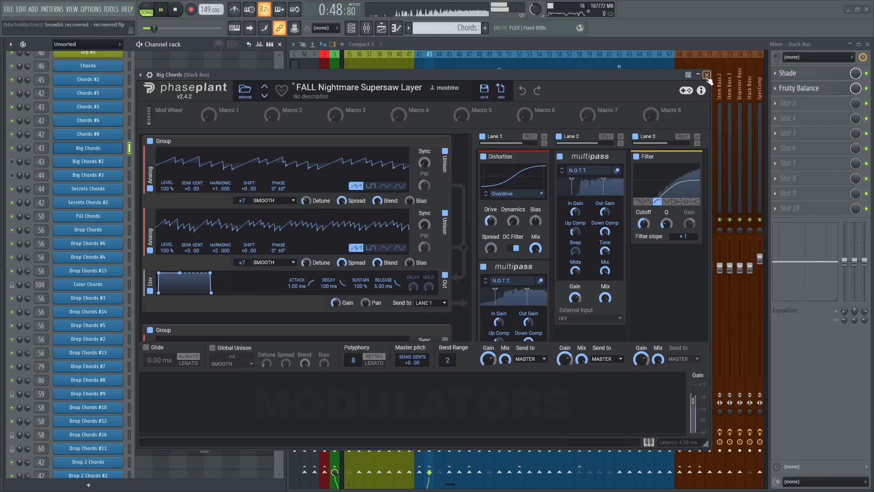
pyautogui.click(707, 75)
pyautogui.press('space')
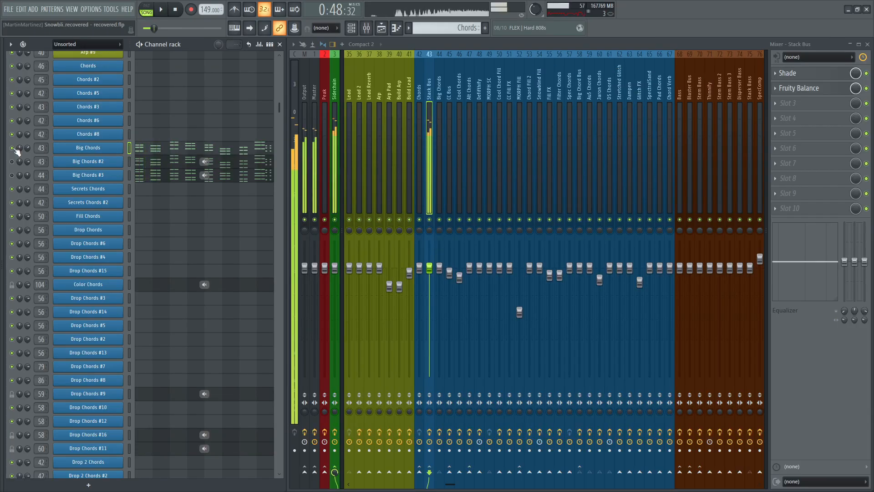
# Step: Mute Big Chords, enable Big Chords #2, open its Phase Plant patch, play the layer alone, and close it
pyautogui.click(12, 148)
pyautogui.click(12, 162)
pyautogui.click(95, 162)
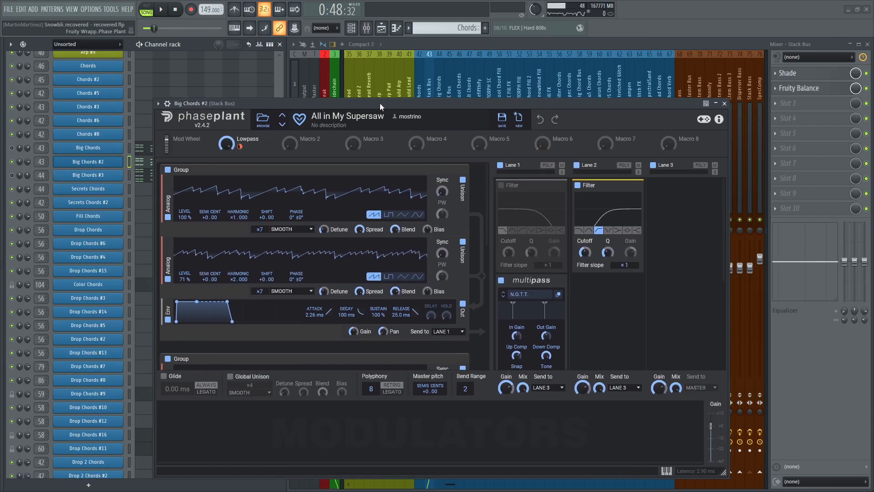
pyautogui.press('space')
pyautogui.click(725, 103)
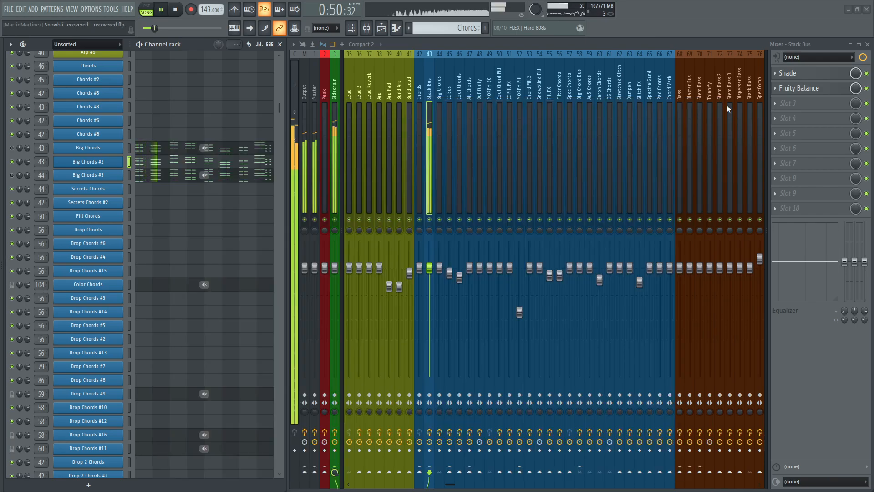
pyautogui.press('space')
# Step: Mute Big Chords #2, enable Big Chords #3, and examine its Au5 Chords Processed patch in Phase Plant
pyautogui.click(12, 161)
pyautogui.click(12, 175)
pyautogui.click(82, 176)
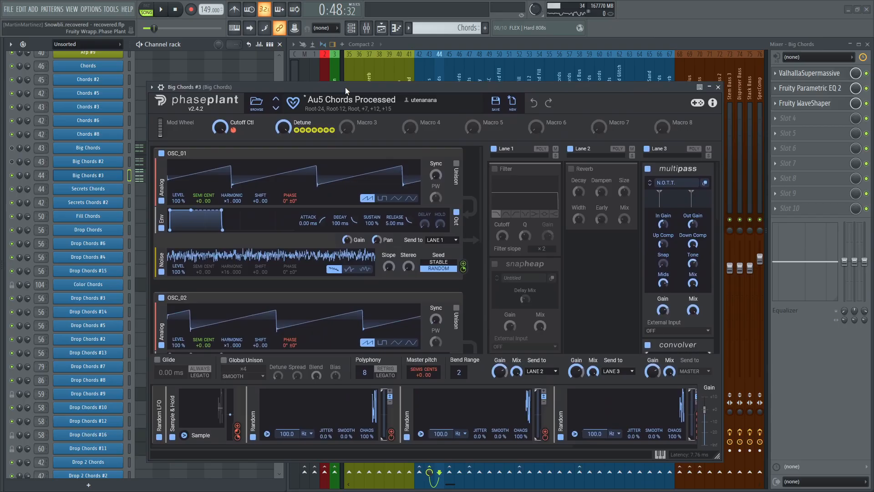
pyautogui.moveTo(345, 87); pyautogui.dragTo(342, 86)
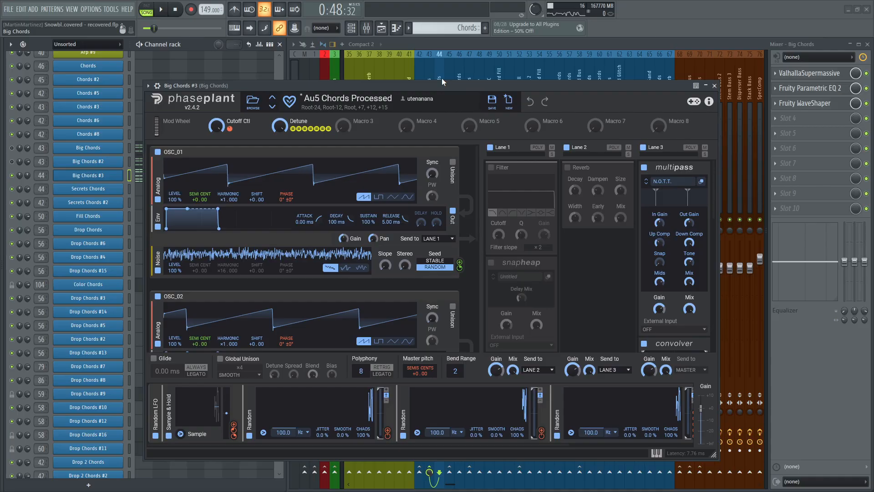
pyautogui.click(417, 75)
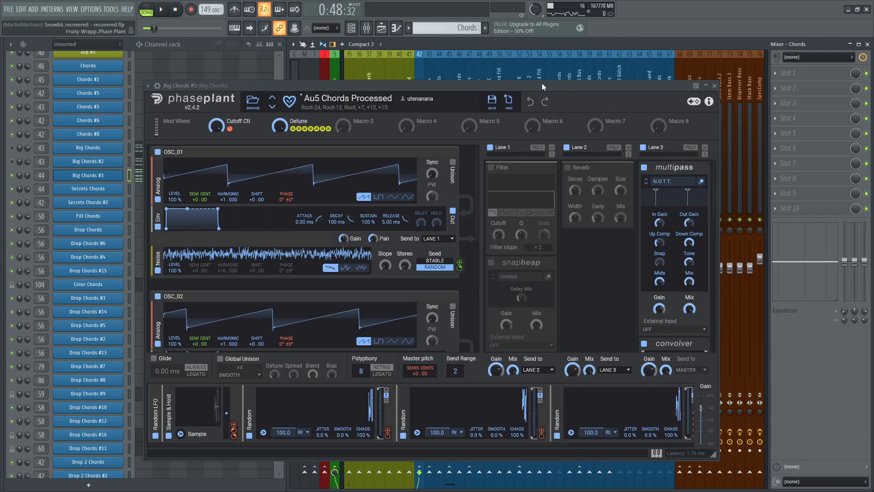
pyautogui.moveTo(542, 84); pyautogui.dragTo(530, 81)
# Step: Play the Big Chords #3 layer alone, close its patch window, stop playback, and re-enable the other two Big Chords channels
pyautogui.press('space')
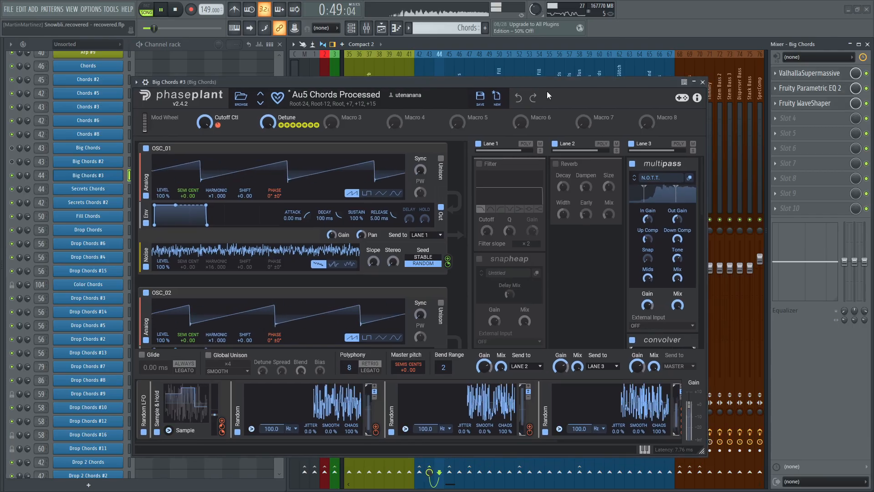
pyautogui.click(703, 83)
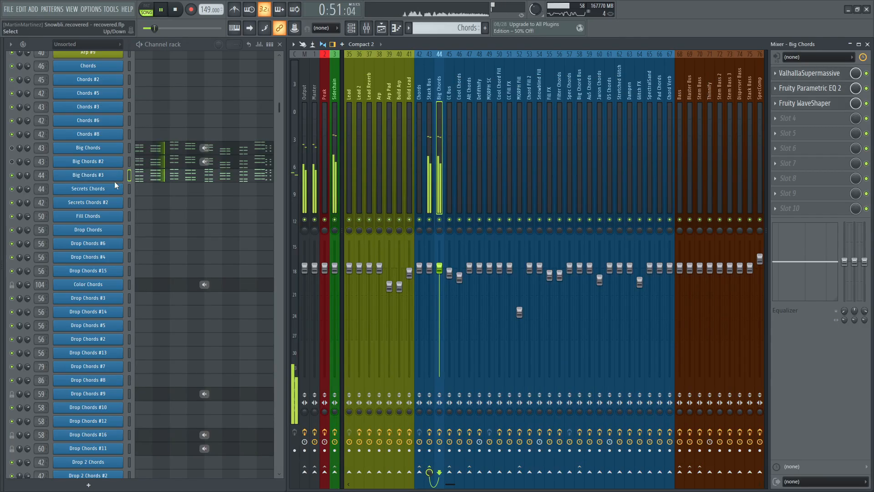
pyautogui.press('space')
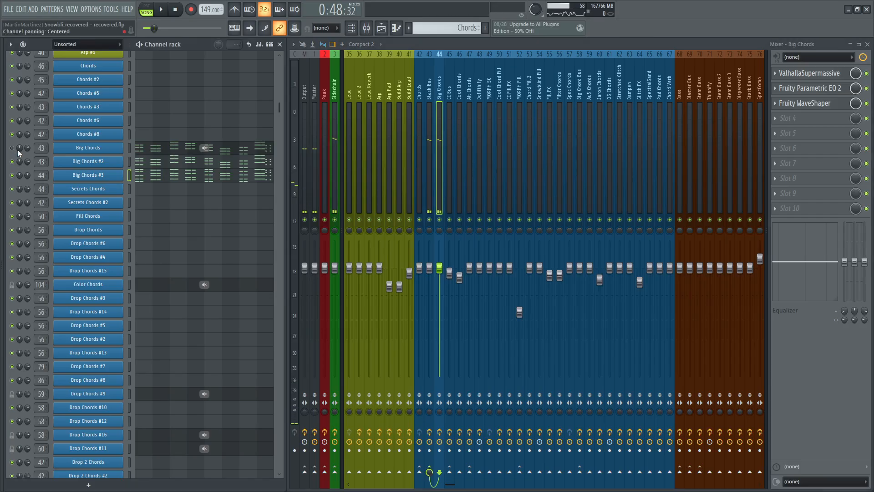
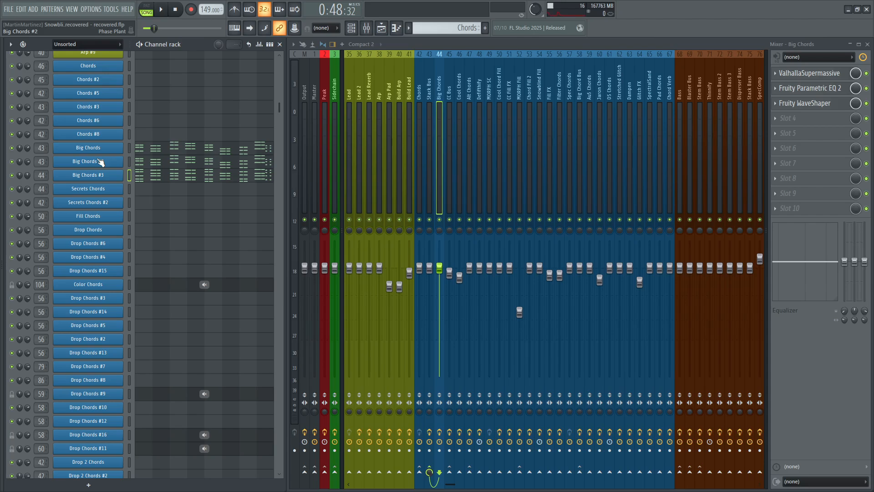
# Step: Return to the playlist, solo the Vocals track group, and place the playhead at the start of the Vocals #3 clip
pyautogui.click(381, 28)
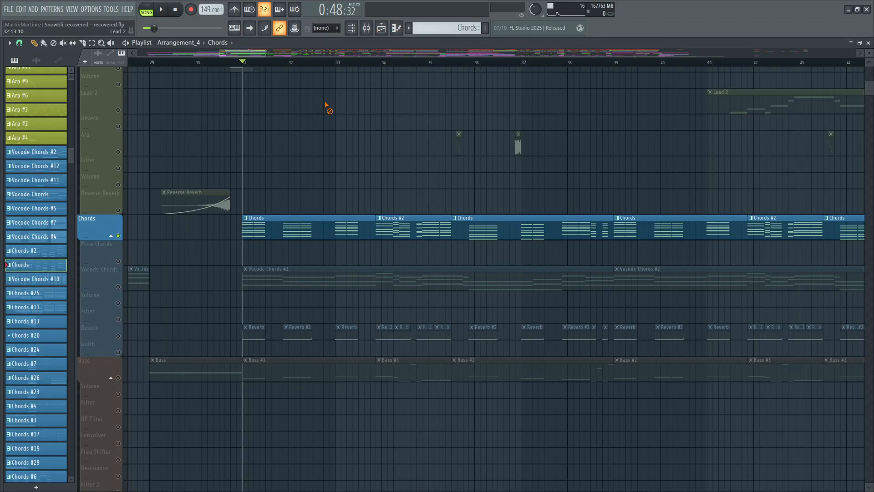
pyautogui.scroll(-10, 328, 105)
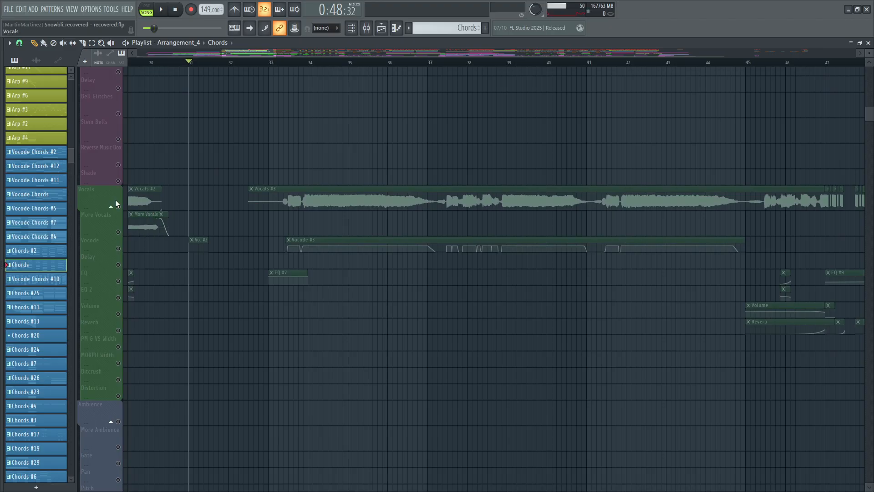
pyautogui.scroll(-3, 230, 70)
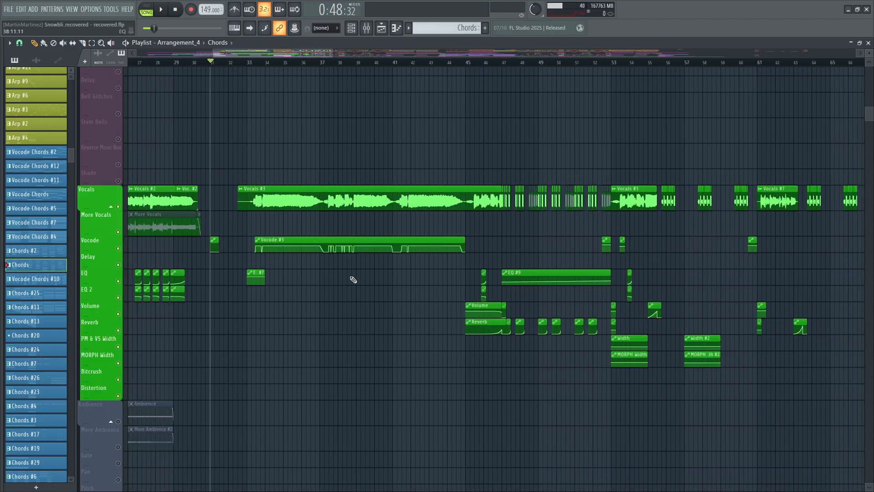
pyautogui.scroll(4, 265, 70)
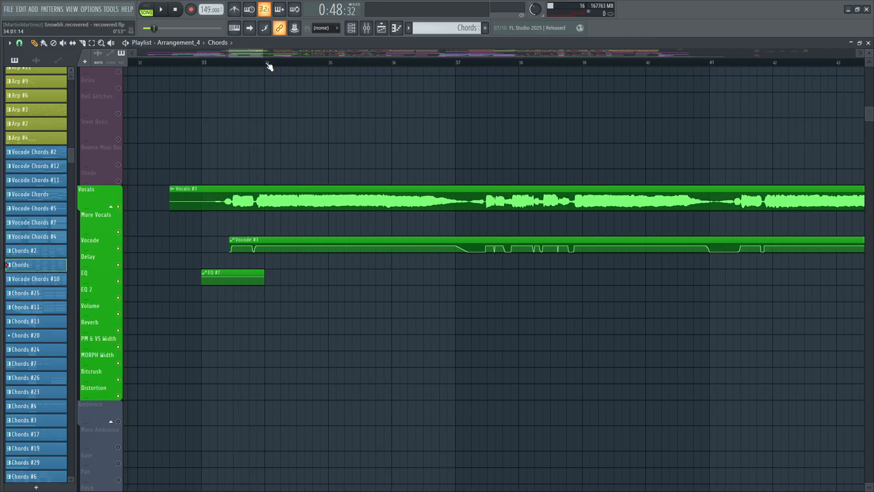
pyautogui.moveTo(249, 253)
pyautogui.click(170, 64)
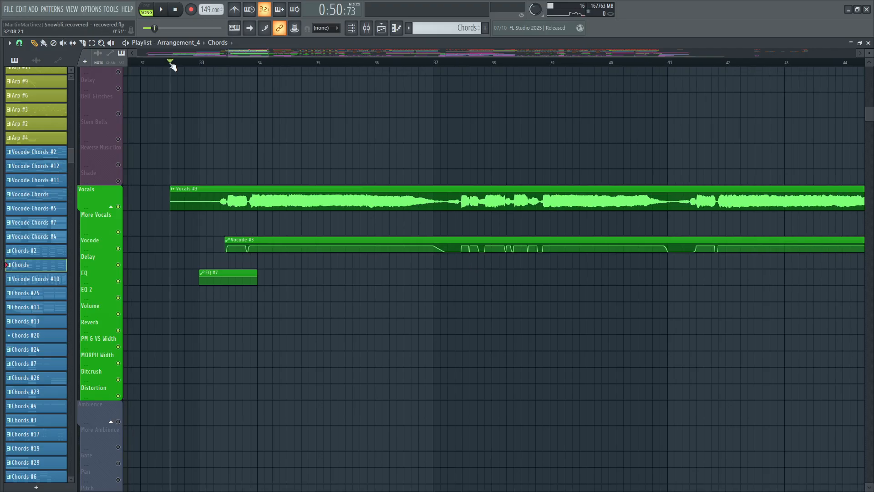
# Step: Play the soloed vocals from the start of Vocals #3, examine their automation clips, and stop playback
pyautogui.scroll(-1, 172, 64)
pyautogui.scroll(-1, 173, 67)
pyautogui.press('space')
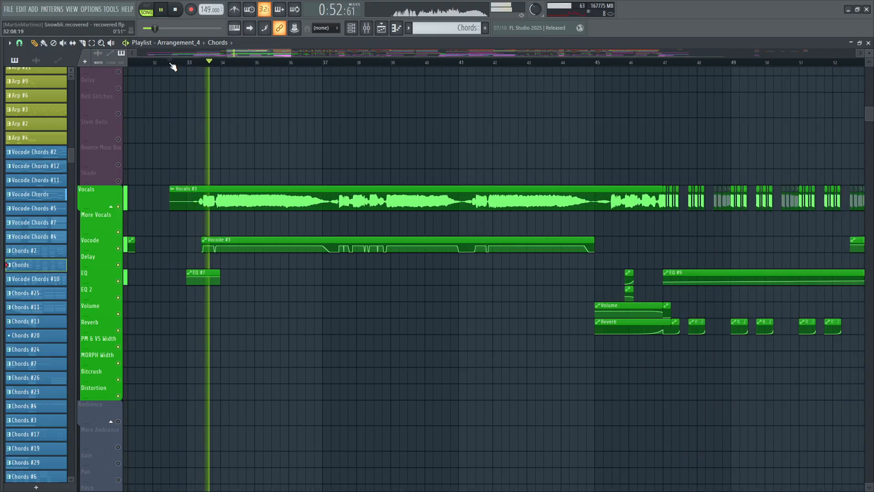
pyautogui.scroll(-1, 172, 65)
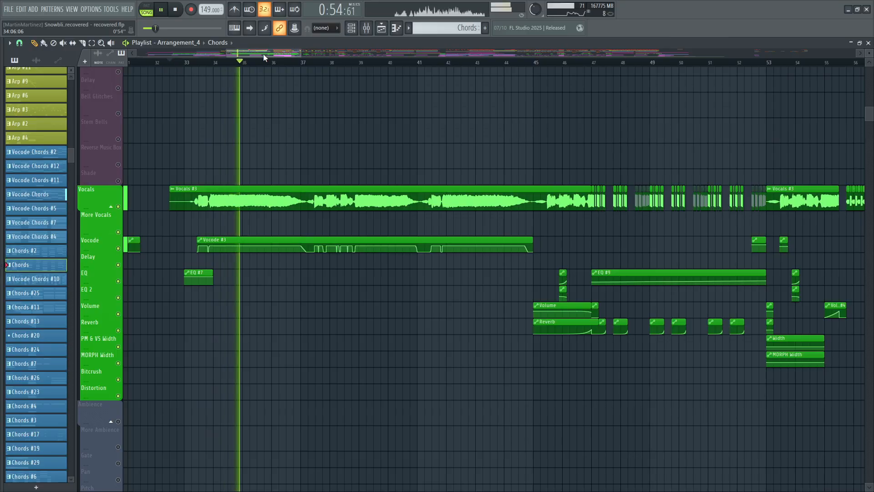
pyautogui.moveTo(255, 54); pyautogui.dragTo(269, 57)
pyautogui.scroll(2, 269, 63)
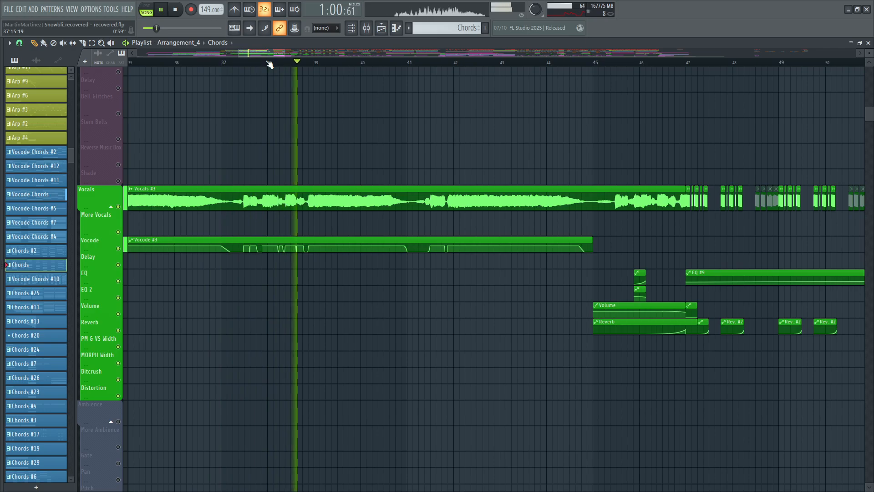
pyautogui.scroll(-2, 270, 63)
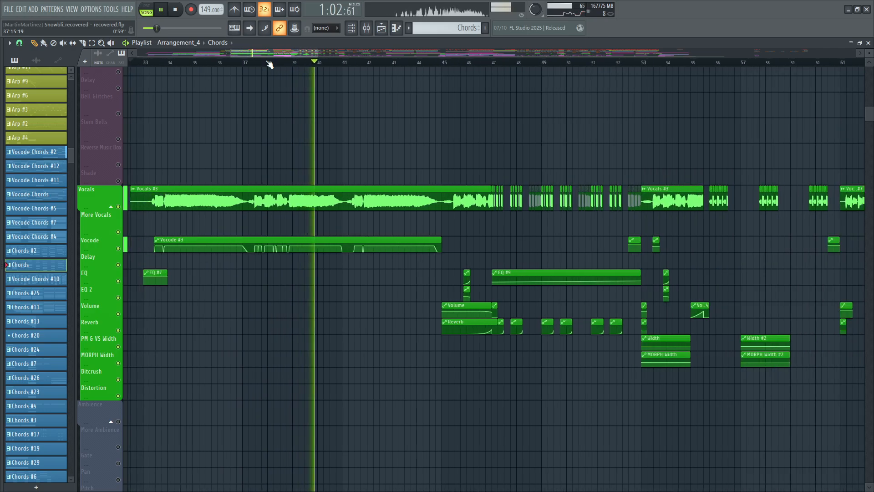
pyautogui.press('space')
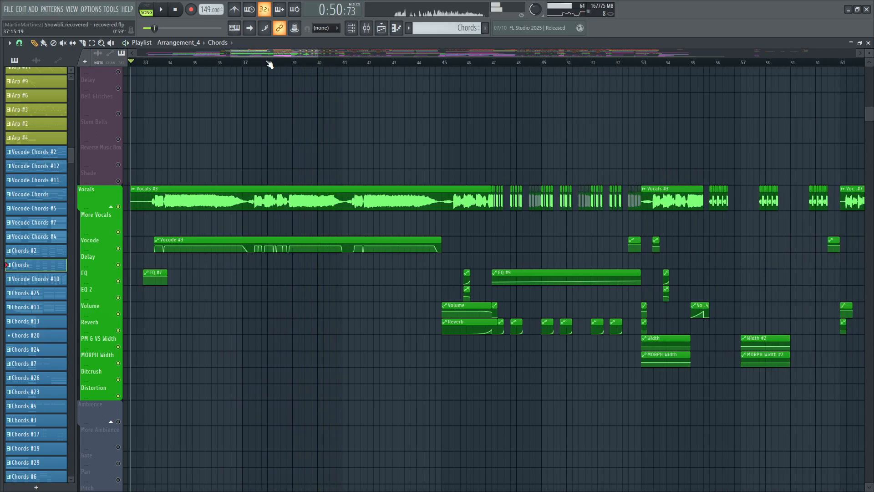
# Step: Solo the Vocode Chords track, place the playhead at bar 31, and switch the solo to the Bass track
pyautogui.scroll(-2, 267, 64)
pyautogui.scroll(5, 235, 122)
pyautogui.scroll(8, 236, 122)
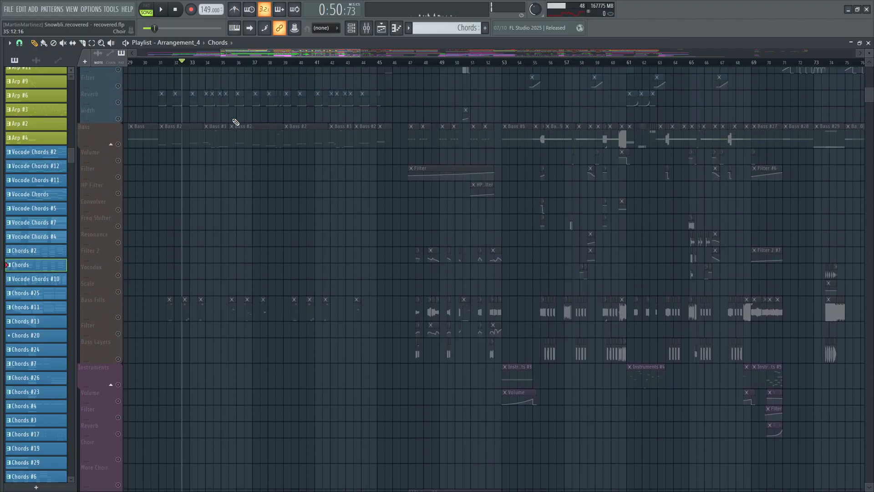
pyautogui.scroll(3, 174, 68)
pyautogui.click(149, 62)
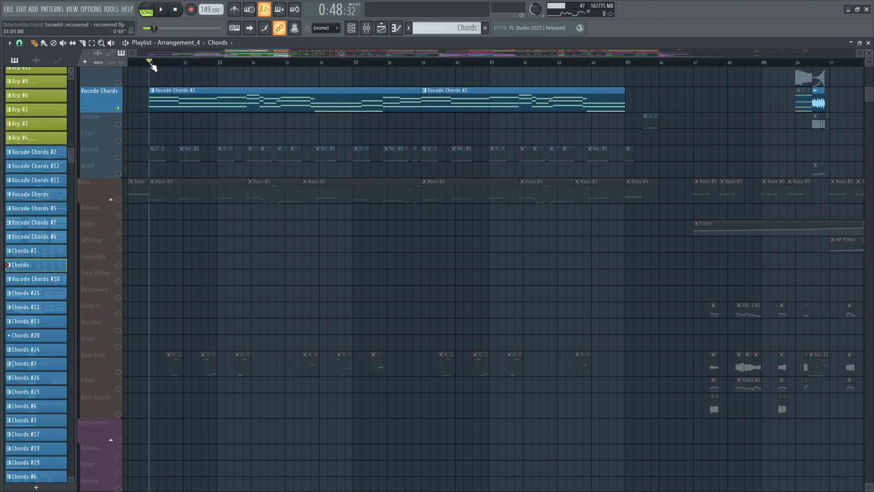
pyautogui.rightClick(119, 199)
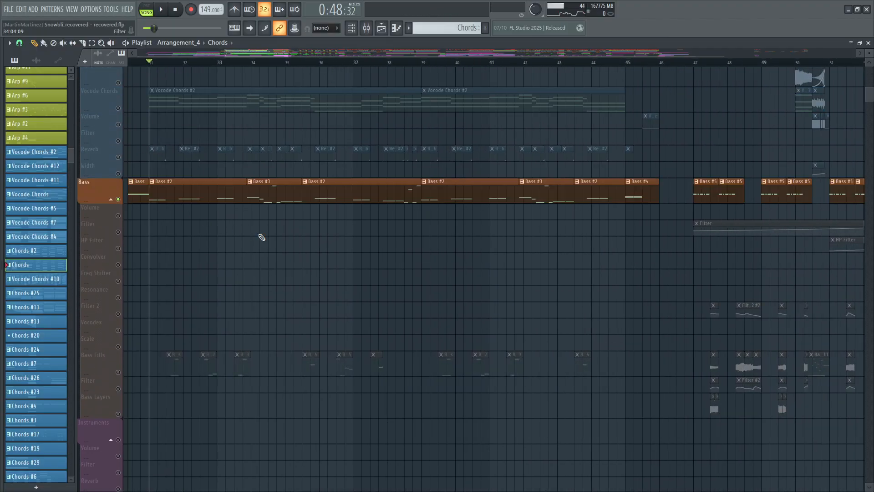
# Step: Play the soloed Bass track from bar 31 and open the Stack Bass channel's Phase Plant patch used by the Bass #2 pattern
pyautogui.scroll(3, 262, 237)
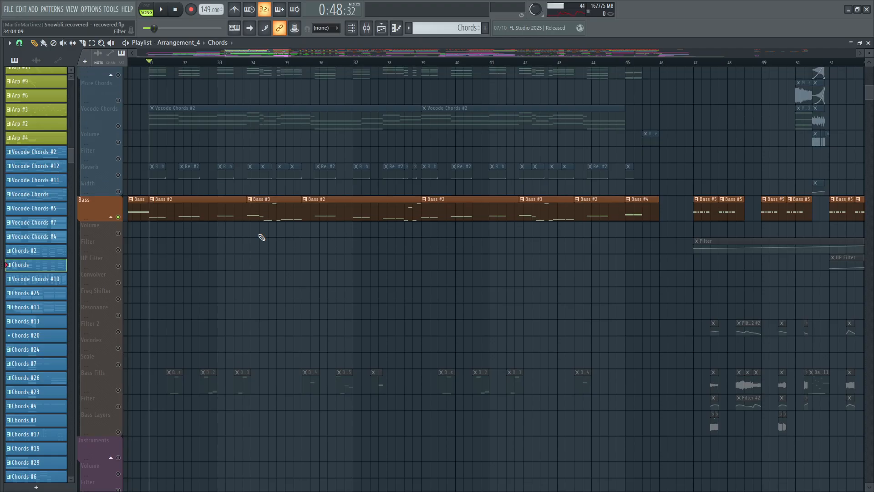
pyautogui.press('space')
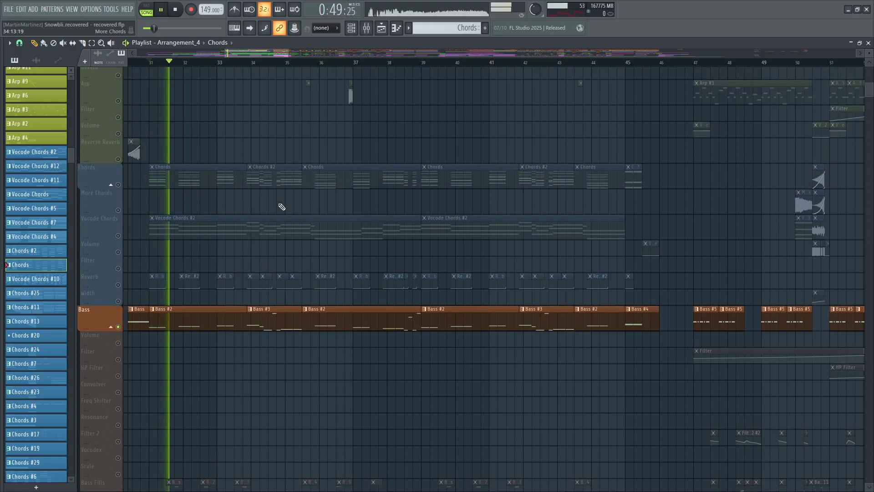
pyautogui.click(316, 320)
pyautogui.click(868, 44)
pyautogui.scroll(-7, 195, 224)
pyautogui.scroll(-15, 194, 224)
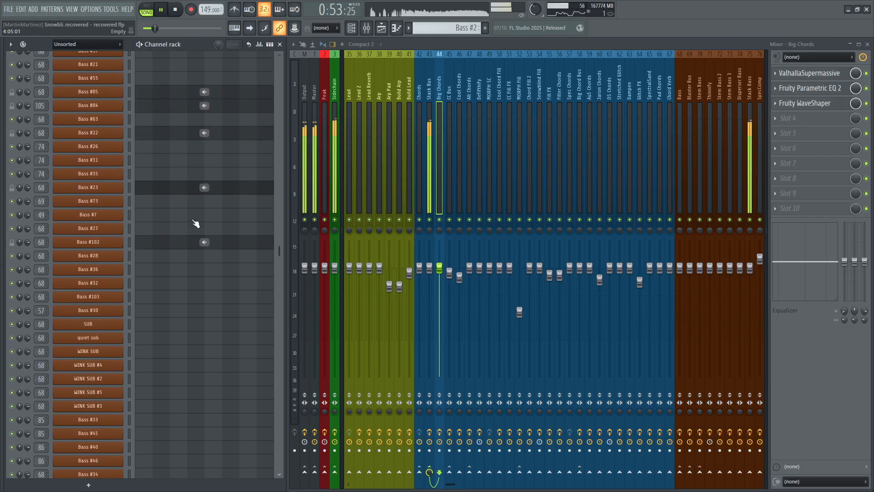
pyautogui.click(88, 107)
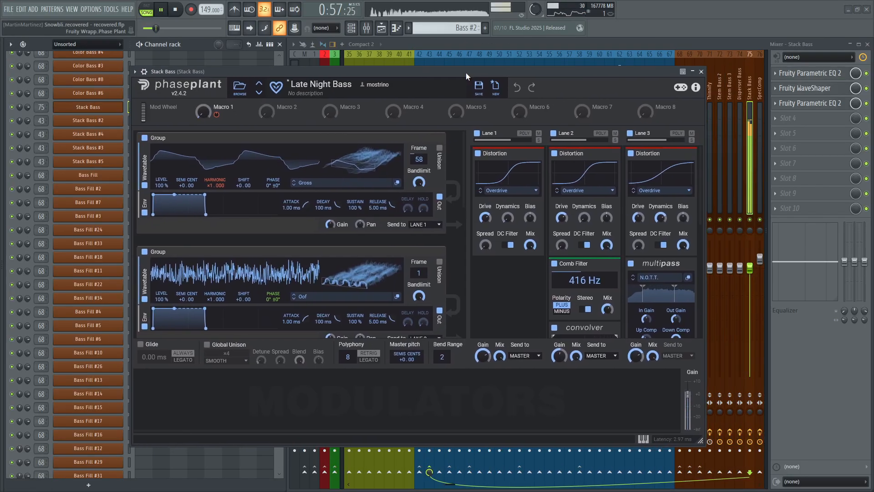
# Step: Stop playback, close the Stack Bass patch window, and return to the playlist
pyautogui.press('space')
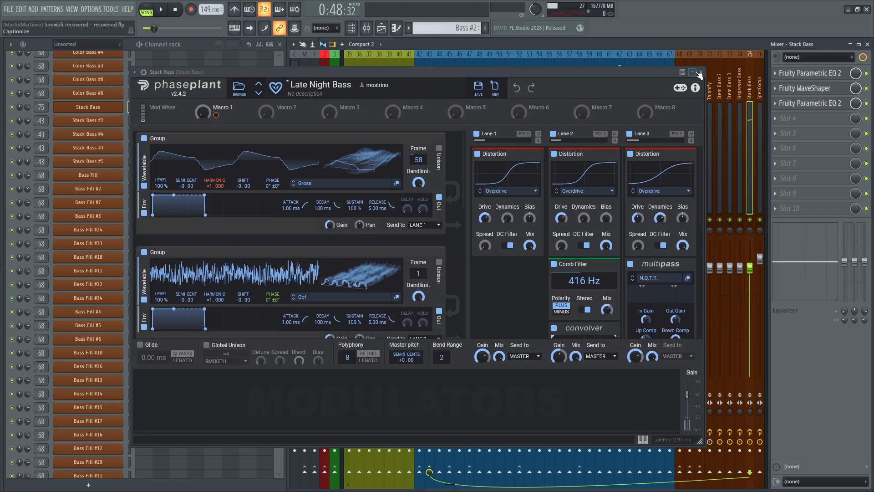
pyautogui.click(700, 72)
pyautogui.click(382, 28)
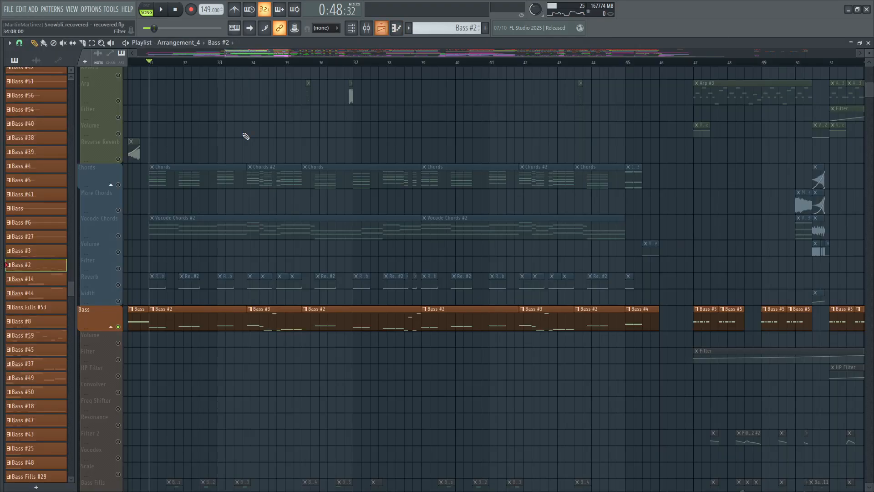
# Step: Solo the Chords track group together with Bass, play them from bar 31, and stop playback
pyautogui.click(115, 189)
pyautogui.press('space')
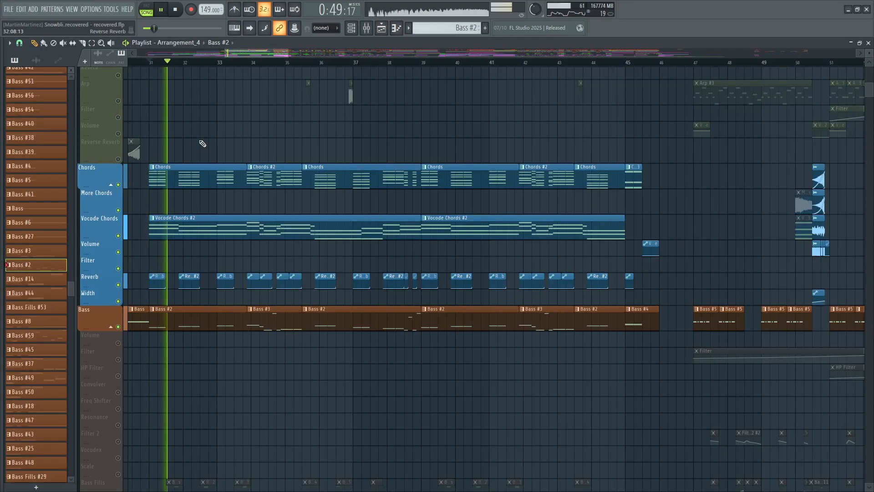
pyautogui.scroll(3, 203, 144)
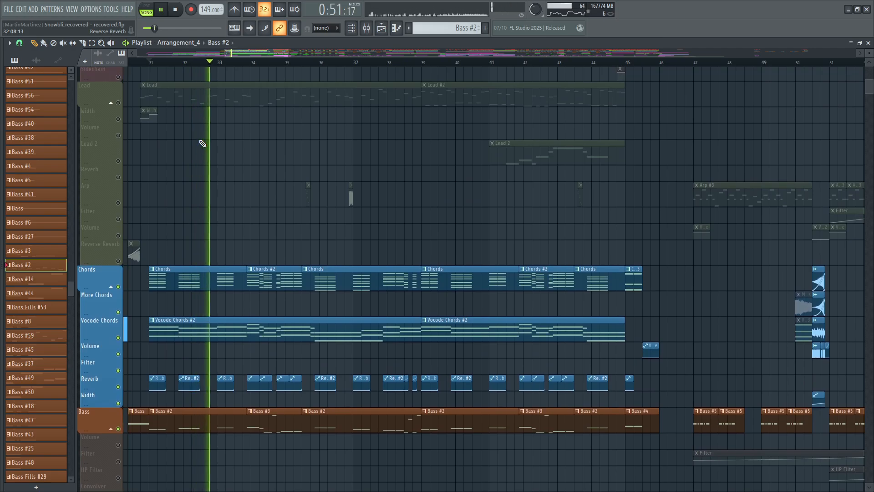
pyautogui.press('space')
# Step: Solo the FX track group, play its clips from bar 31, and stop playback
pyautogui.scroll(-15, 203, 143)
pyautogui.scroll(-4, 203, 144)
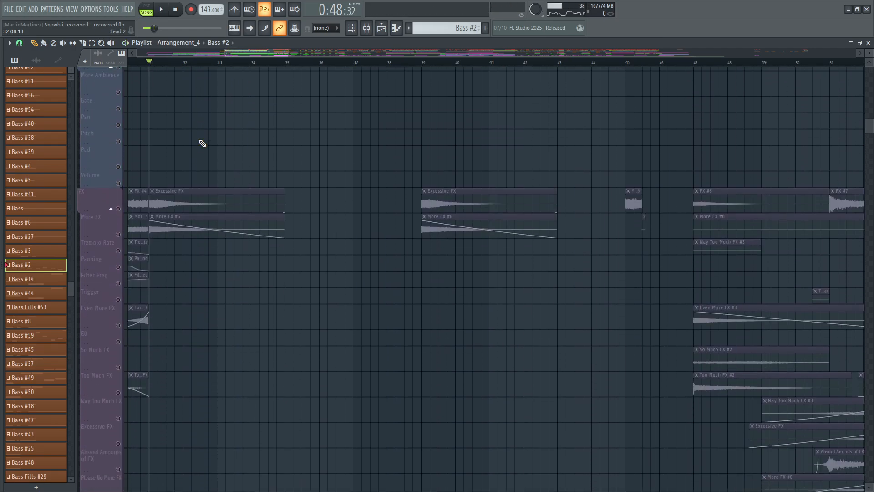
pyautogui.click(120, 179)
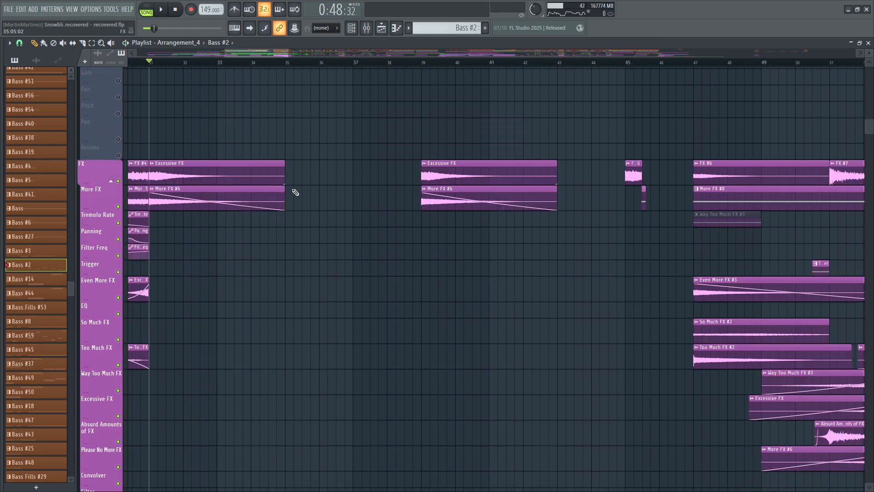
pyautogui.press('space')
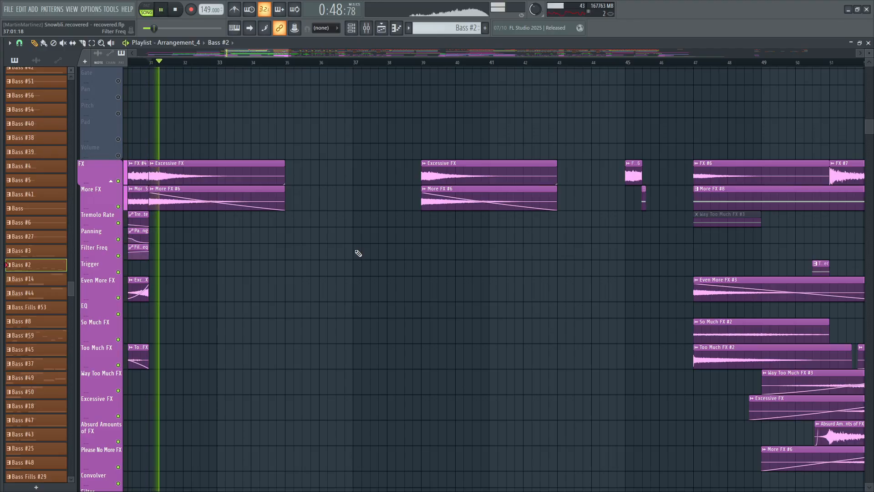
pyautogui.scroll(-6, 357, 250)
pyautogui.scroll(11, 360, 242)
pyautogui.scroll(15, 361, 236)
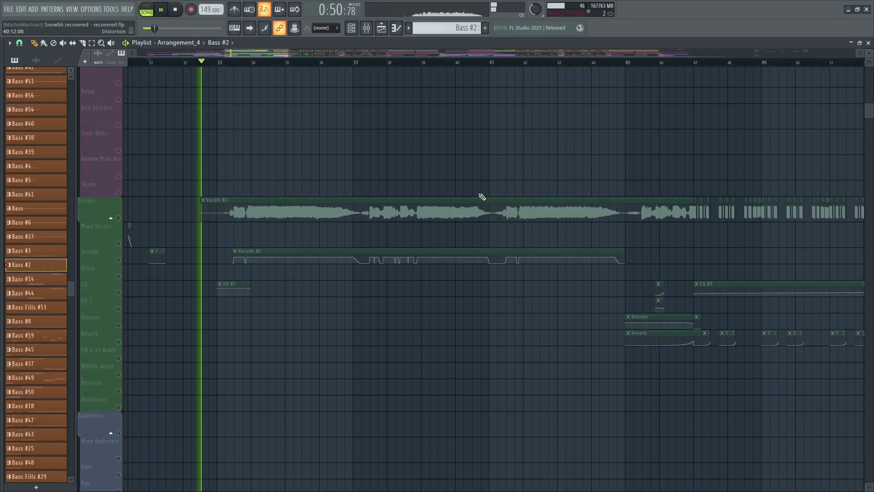
pyautogui.scroll(4, 364, 100)
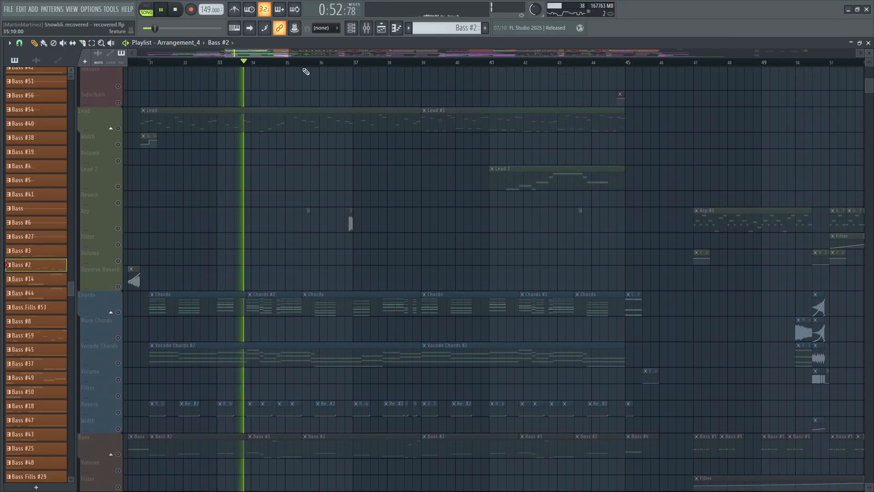
pyautogui.press('space')
# Step: Place the playhead at bar 41, solo the Lead 2 track, and play its clip
pyautogui.hscroll(5, 254, 69)
pyautogui.click(254, 62)
pyautogui.scroll(2, 258, 64)
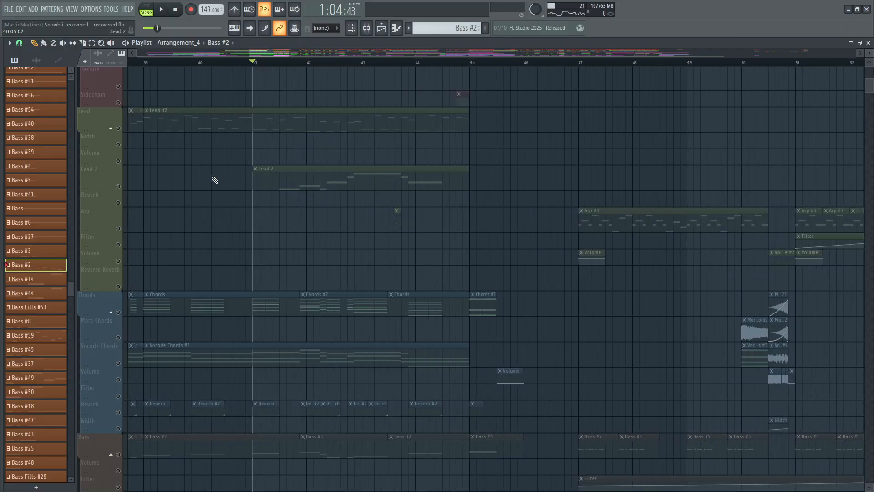
pyautogui.click(103, 178)
pyautogui.scroll(-1, 314, 197)
pyautogui.scroll(-8, 314, 198)
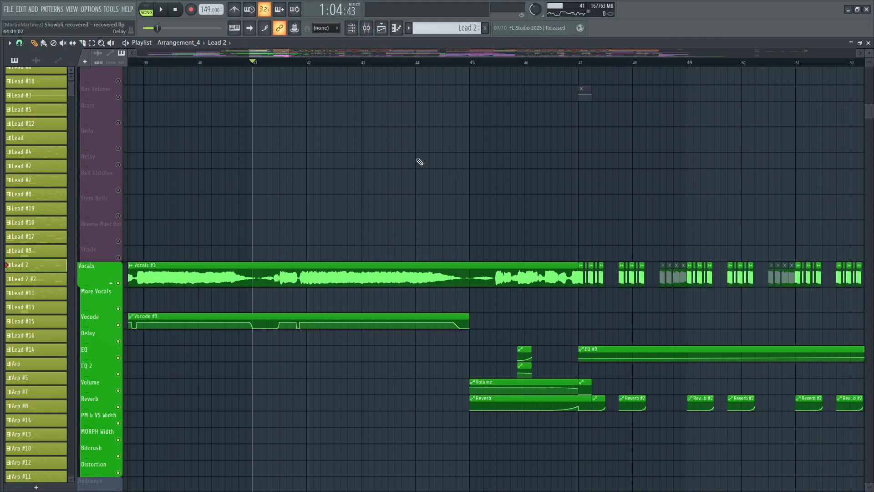
pyautogui.scroll(8, 415, 160)
pyautogui.press('space')
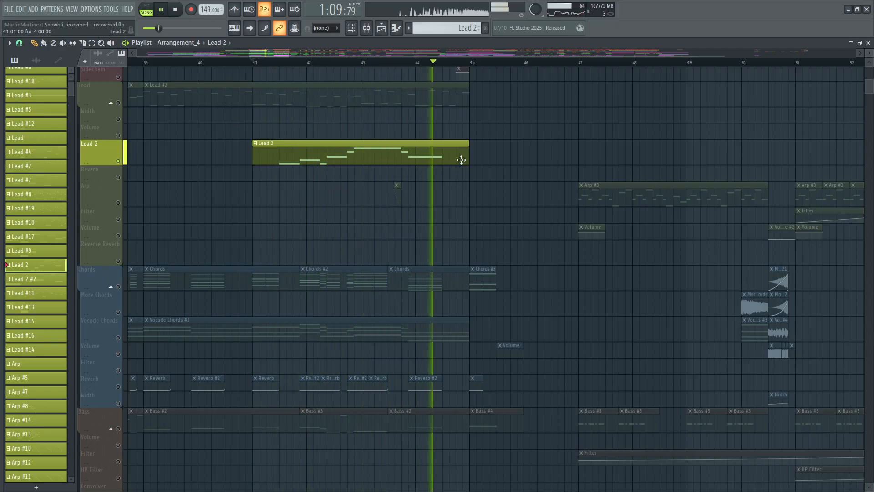
# Step: Stop playback, examine the oscillators and effect lanes in the Lead #2 Phase Plant patch, and return to the playlist
pyautogui.press('space')
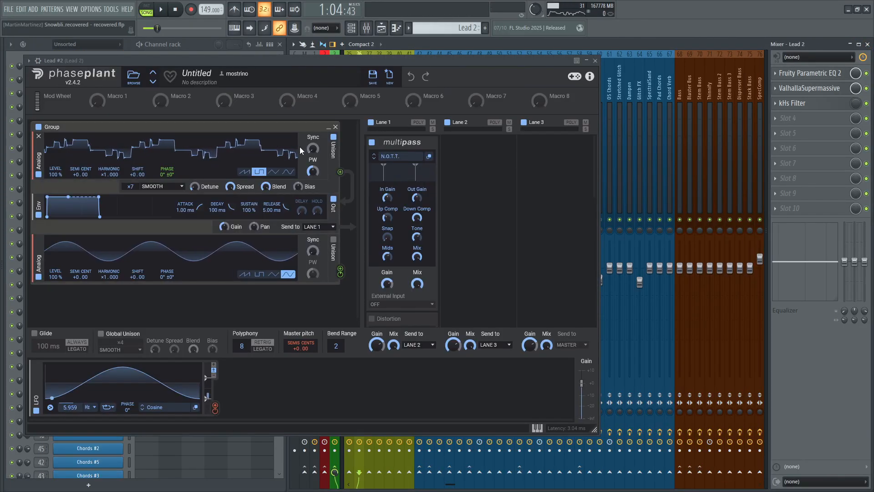
pyautogui.moveTo(339, 272)
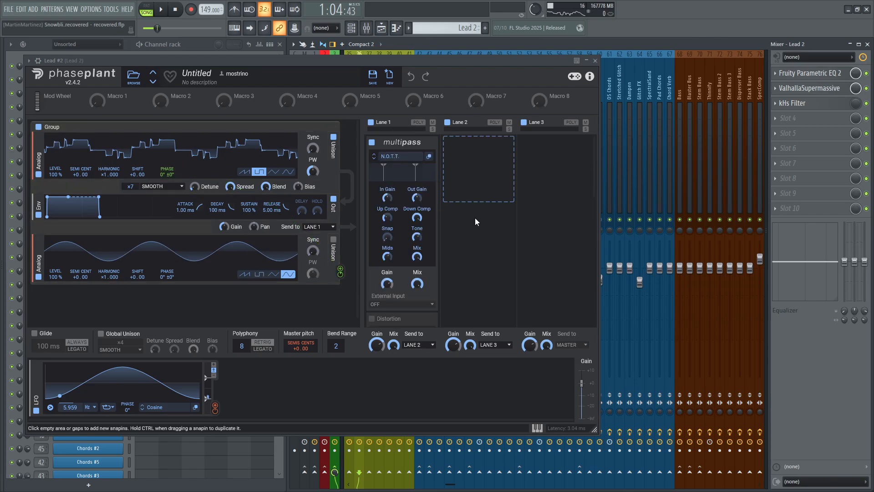
pyautogui.press('F5')
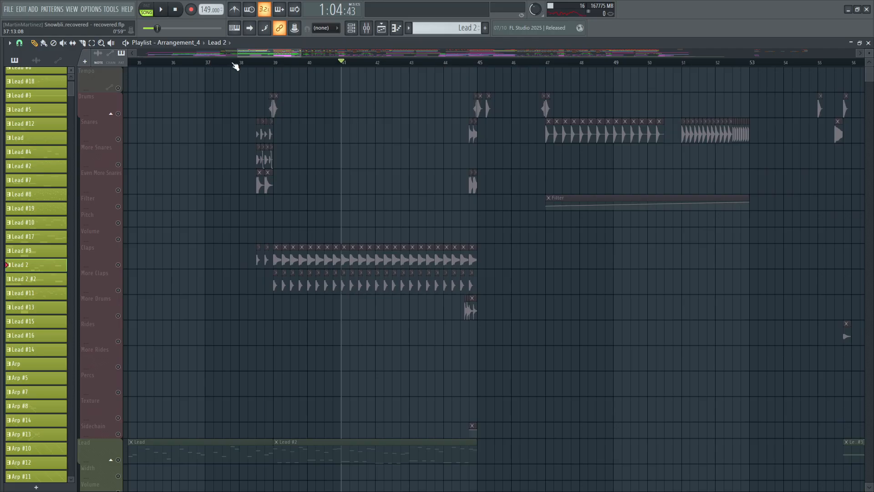
# Step: Solo the Drums track group, place the playhead at bar 38, and play the snares and claps
pyautogui.click(235, 64)
pyautogui.scroll(3, 266, 64)
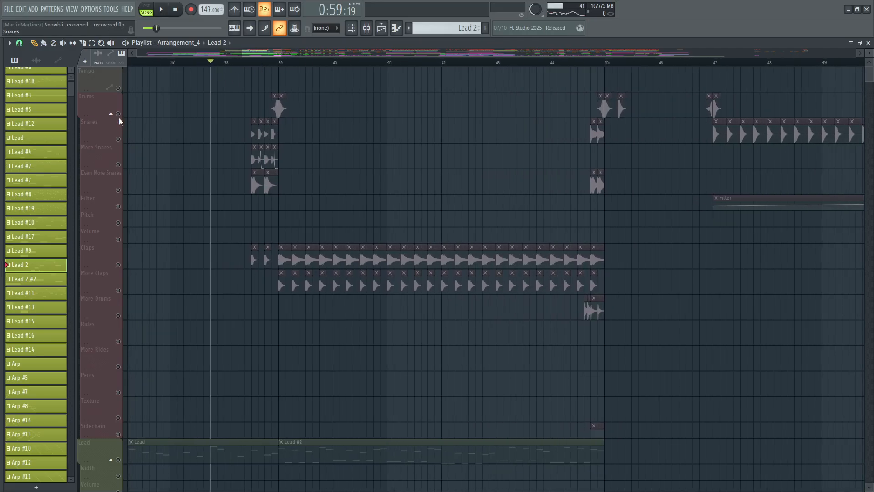
pyautogui.click(119, 118)
pyautogui.click(225, 64)
pyautogui.scroll(2, 225, 64)
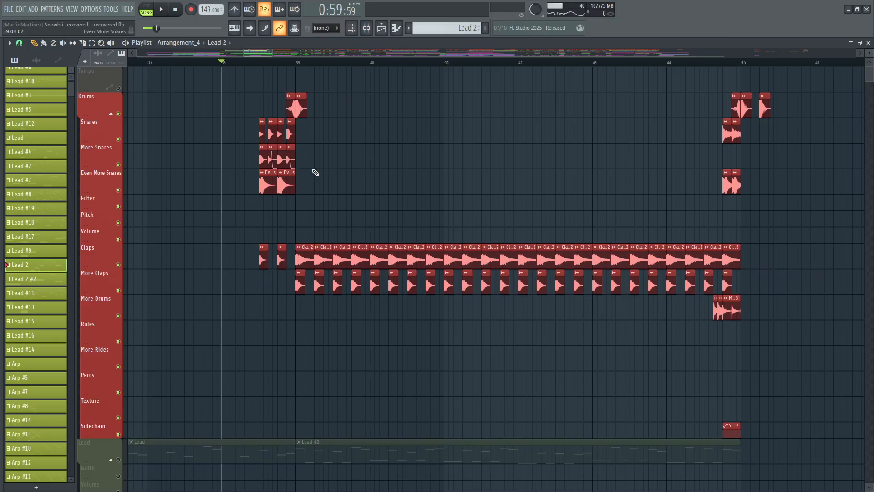
pyautogui.press('space')
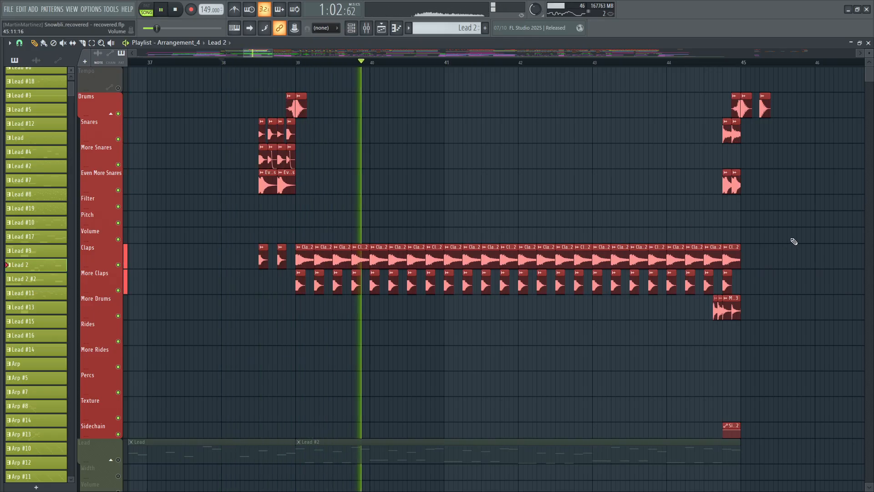
# Step: Jump playback to the middle of bar 43, play the drum fill leading into bar 45, and stop
pyautogui.scroll(-2, 357, 61)
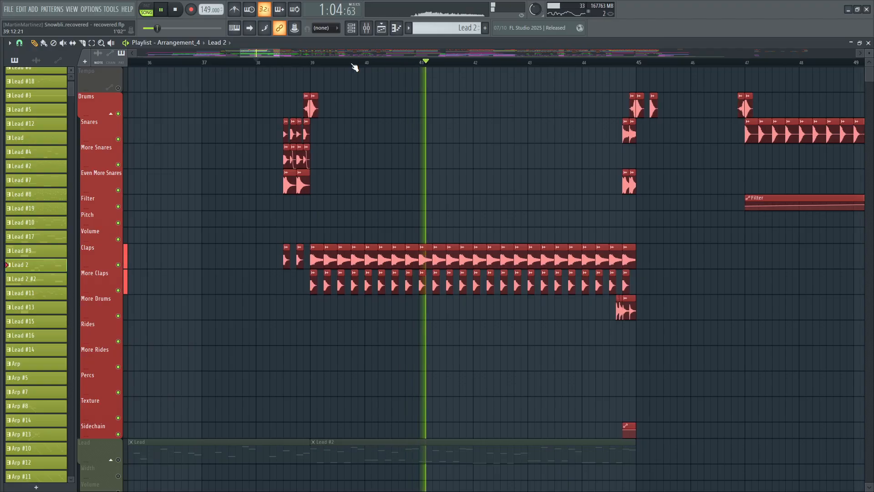
pyautogui.click(561, 62)
pyautogui.scroll(2, 637, 67)
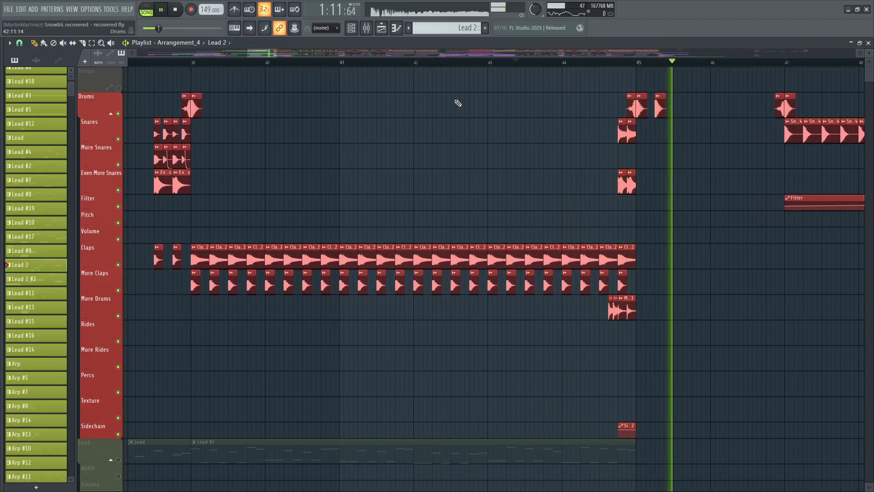
pyautogui.press('space')
# Step: Place the playhead near the start of bar 39, examine the More Claps clip's sample settings, and close them
pyautogui.click(195, 63)
pyautogui.scroll(9, 200, 63)
pyautogui.click(207, 280)
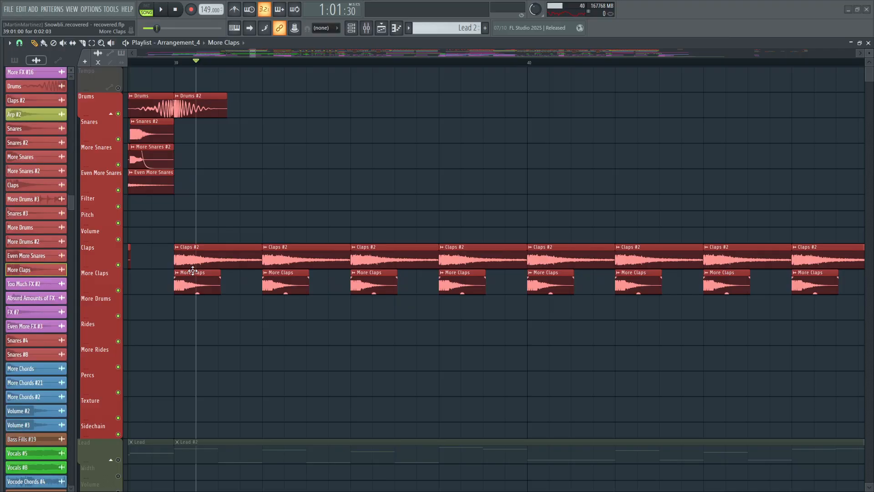
pyautogui.doubleClick(208, 280)
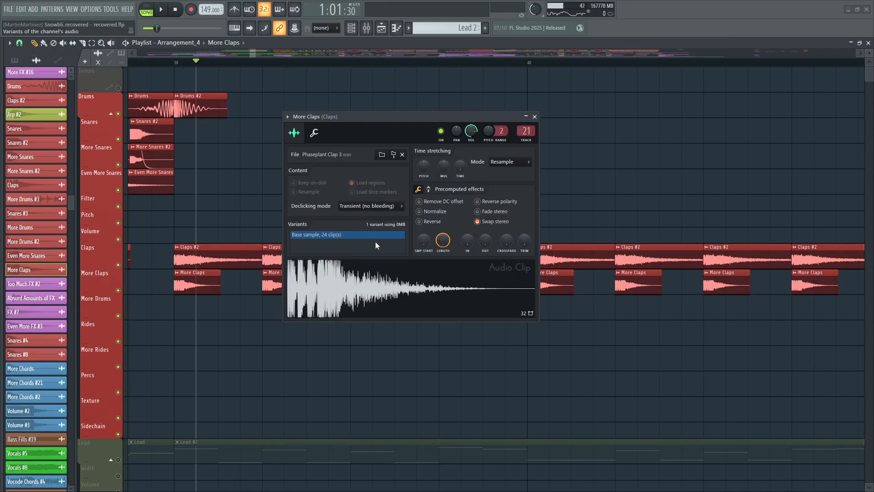
pyautogui.click(535, 116)
# Step: Open the Claps #2 clip's sample settings, examine the sample and its waveform, and close them
pyautogui.click(195, 259)
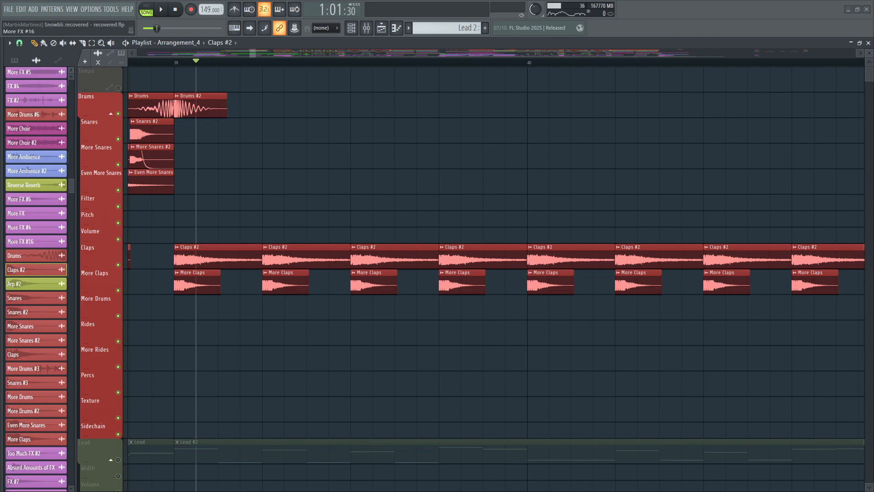
pyautogui.doubleClick(195, 260)
pyautogui.moveTo(480, 73); pyautogui.dragTo(470, 71)
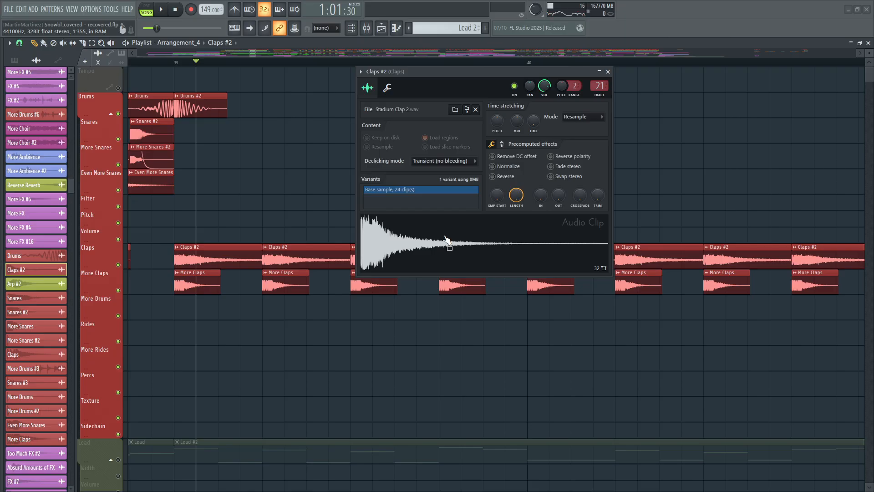
pyautogui.click(608, 71)
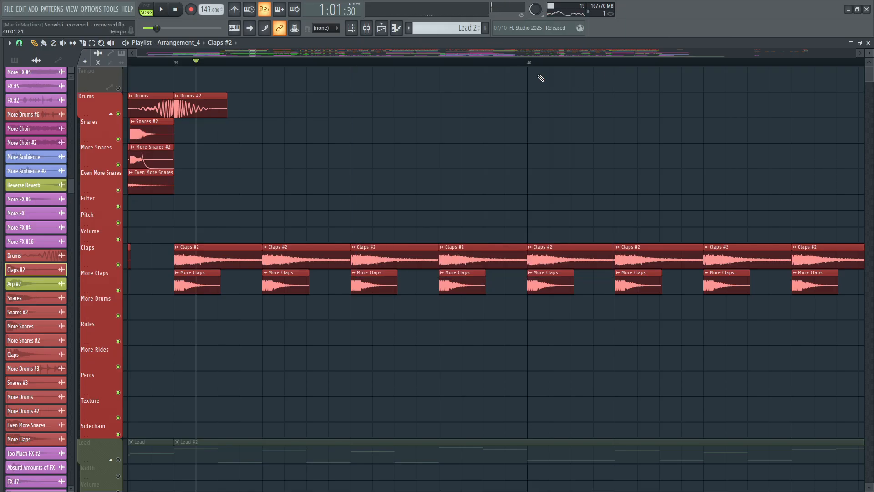
# Step: Place the playhead at bar 45, solo the Bass and Chords groups, play Chords #3 with Bass #4, and stop playback
pyautogui.scroll(-5, 528, 65)
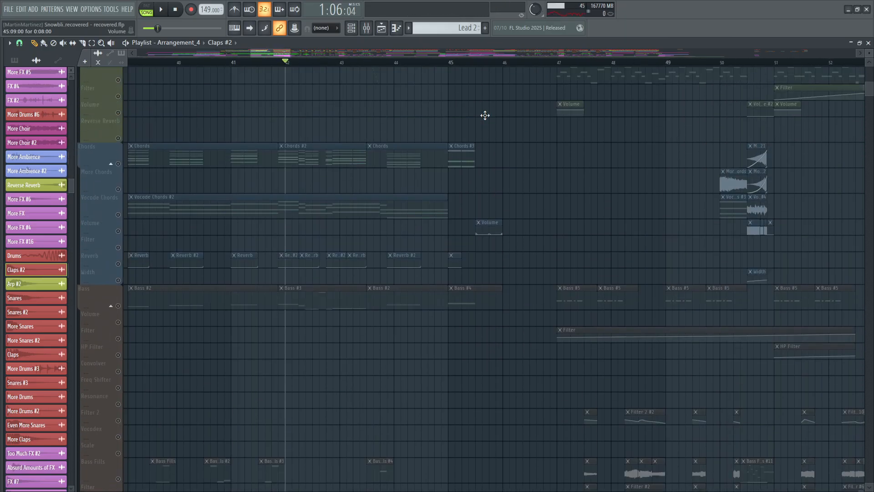
pyautogui.scroll(3, 484, 115)
pyautogui.scroll(5, 456, 66)
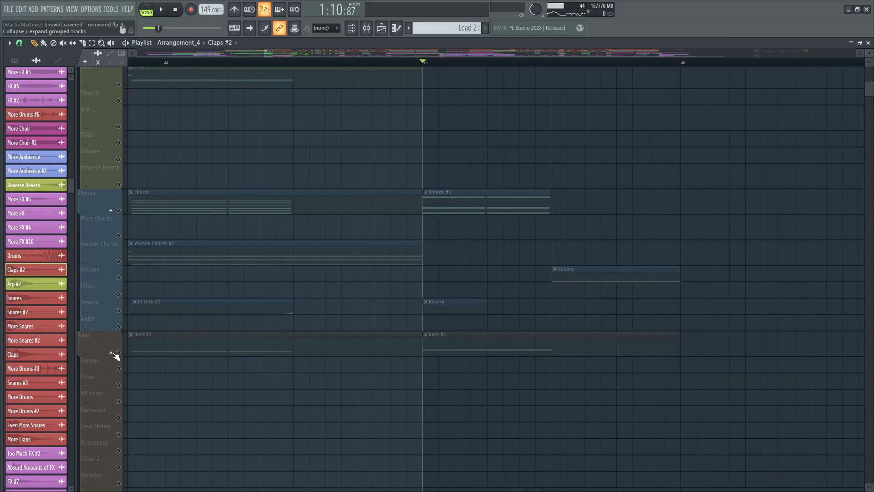
pyautogui.click(119, 352)
pyautogui.click(118, 210)
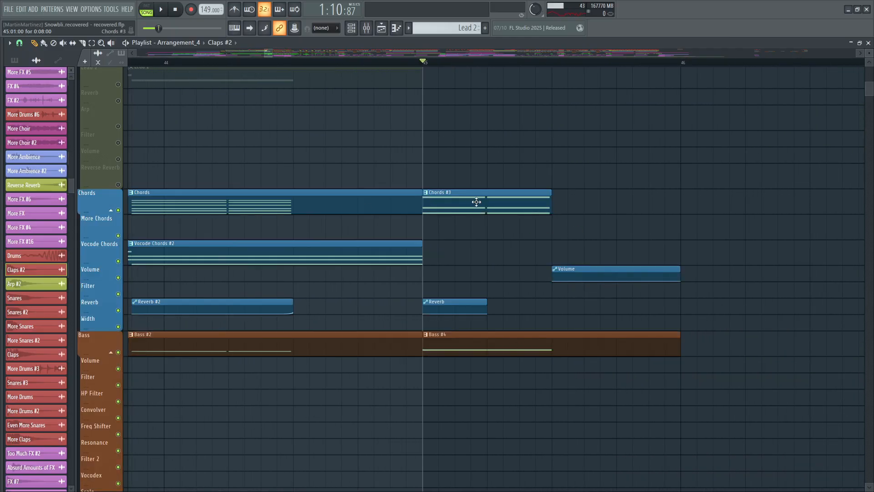
pyautogui.press('space')
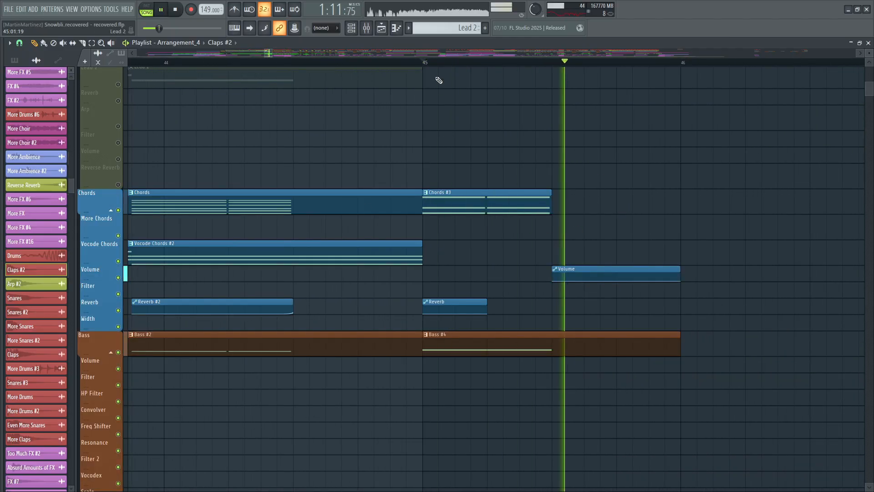
pyautogui.scroll(-5, 429, 69)
pyautogui.press('space')
pyautogui.scroll(-10, 249, 129)
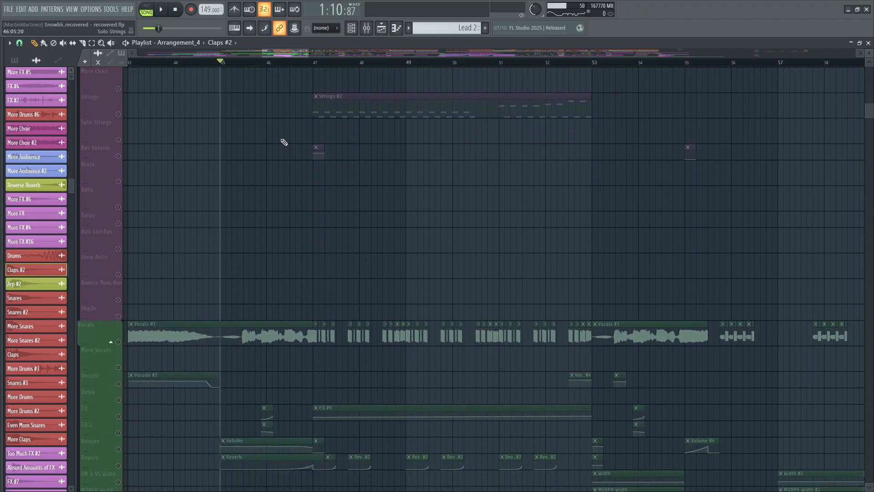
pyautogui.scroll(15, 208, 223)
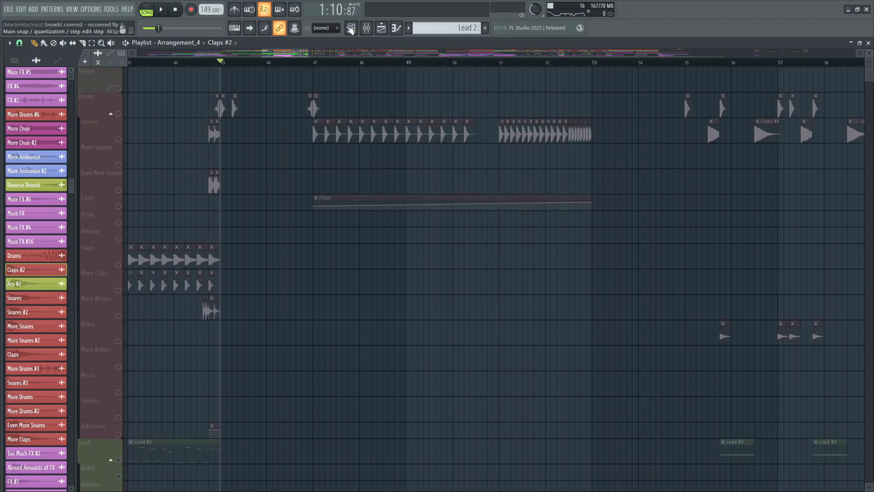
# Step: Solo the Drums group, play the snare build with its Filter automation from just before bar 47 to bar 53, and stop
pyautogui.scroll(2, 349, 63)
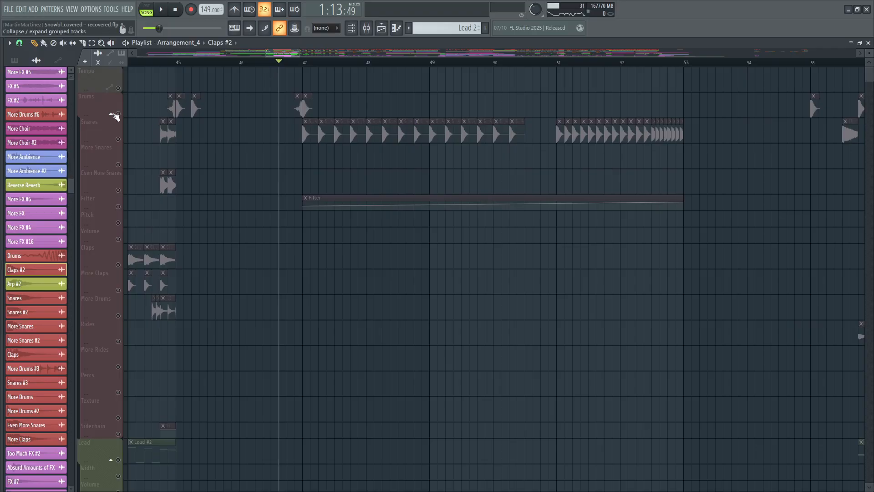
pyautogui.click(119, 114)
pyautogui.moveTo(278, 54); pyautogui.dragTo(282, 52)
pyautogui.press('space')
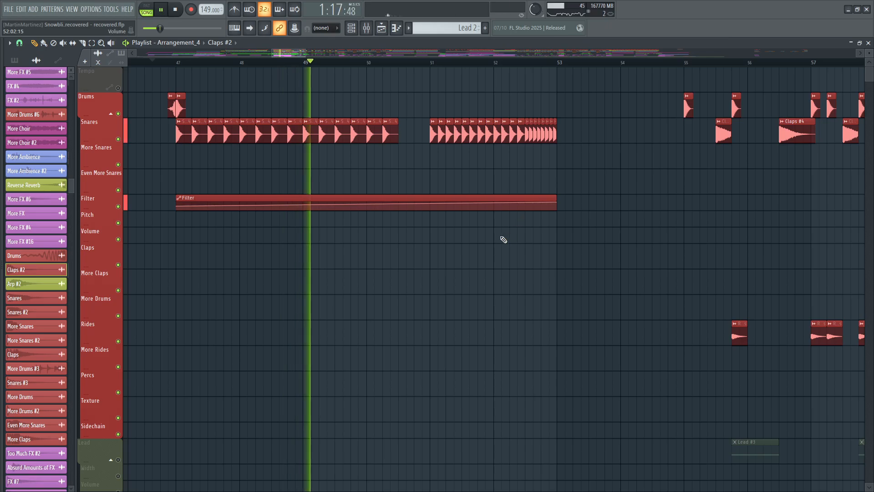
pyautogui.scroll(2, 528, 66)
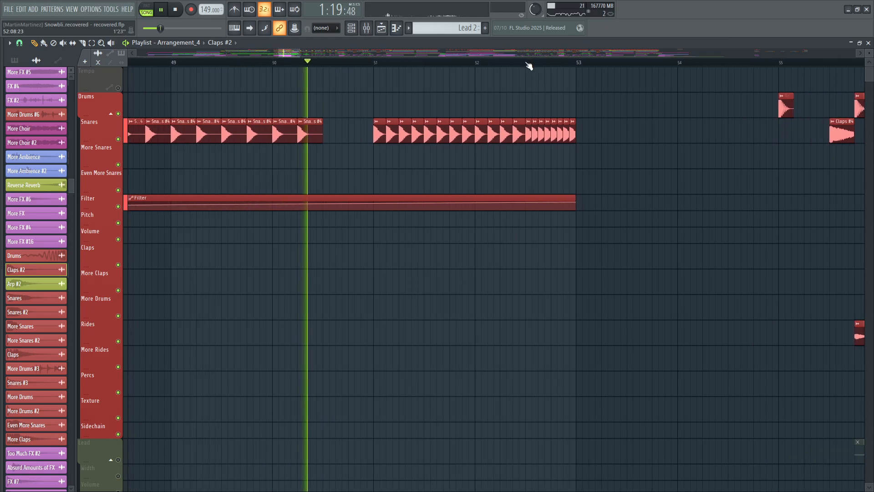
pyautogui.scroll(-3, 529, 66)
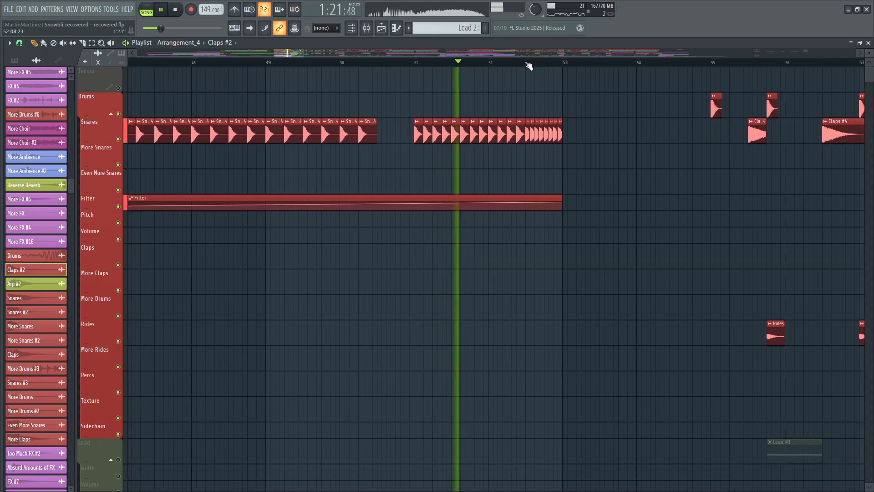
pyautogui.scroll(-1, 528, 66)
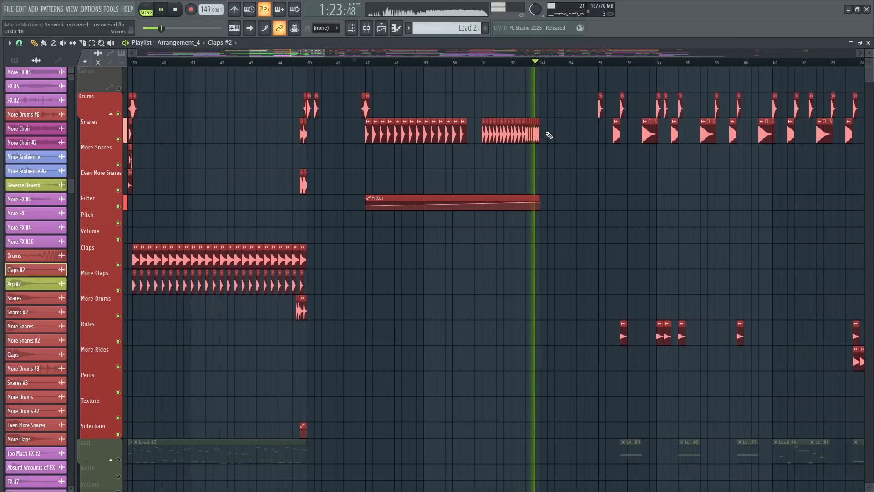
pyautogui.scroll(-6, 548, 146)
pyautogui.press('space')
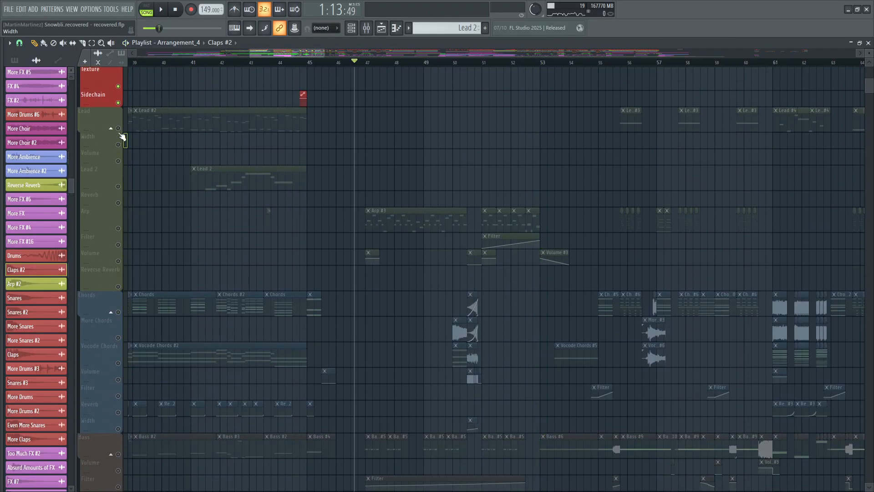
# Step: Solo the Lead group, place the playhead in the middle of bar 46, play the Arp clips up to bar 53, and stop
pyautogui.scroll(-10, 369, 209)
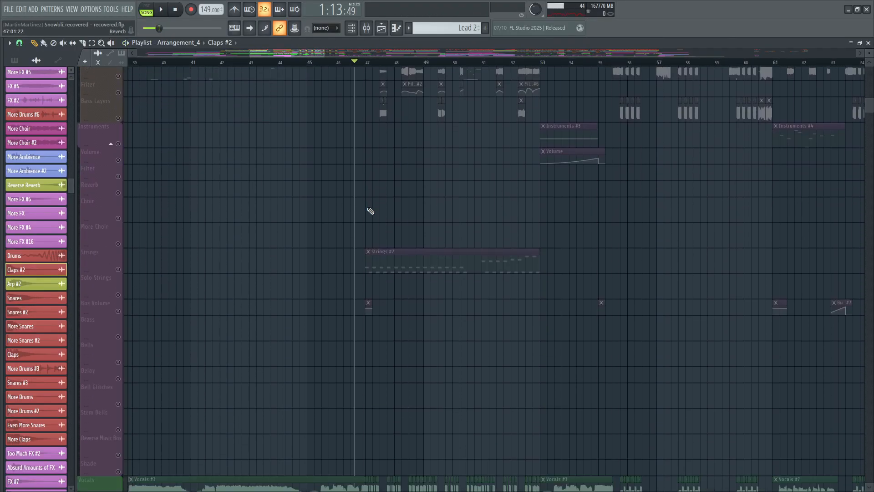
pyautogui.scroll(-8, 371, 211)
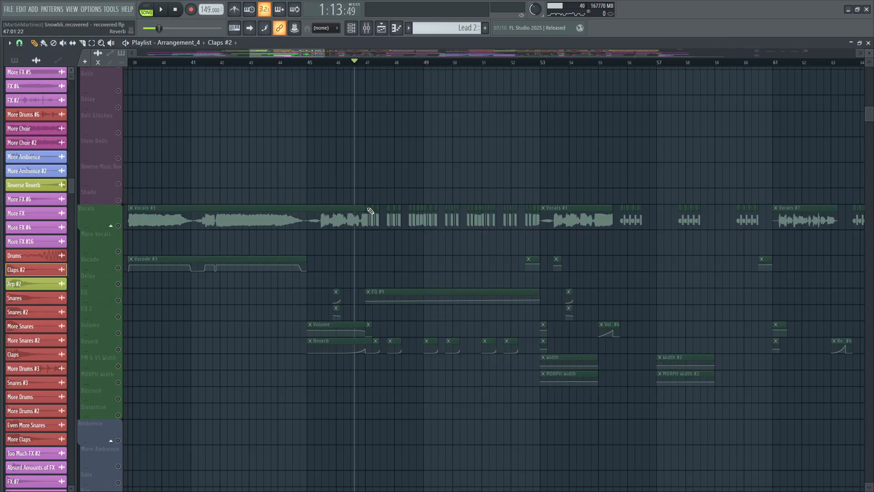
pyautogui.scroll(15, 371, 211)
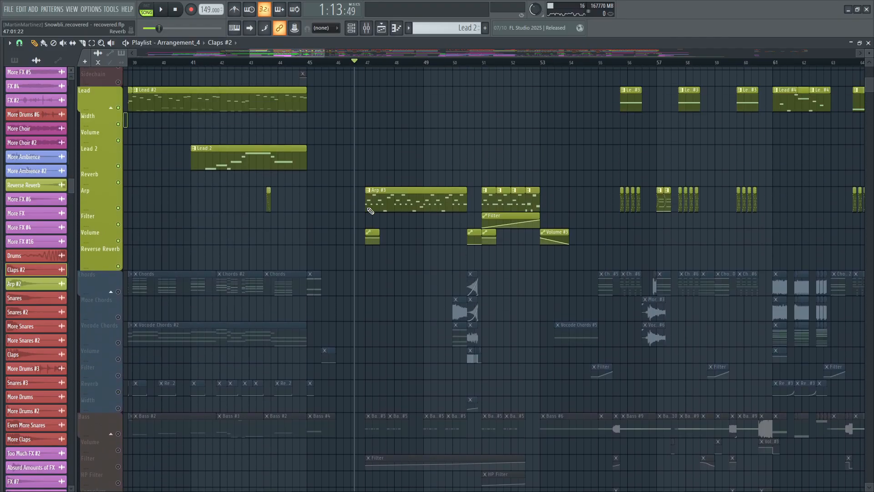
pyautogui.scroll(3, 256, 62)
pyautogui.click(256, 62)
pyautogui.scroll(2, 517, 69)
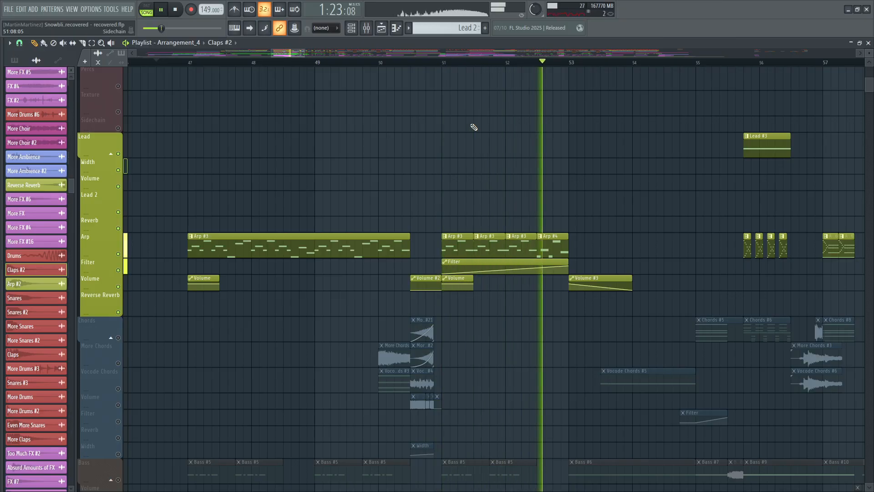
pyautogui.press('space')
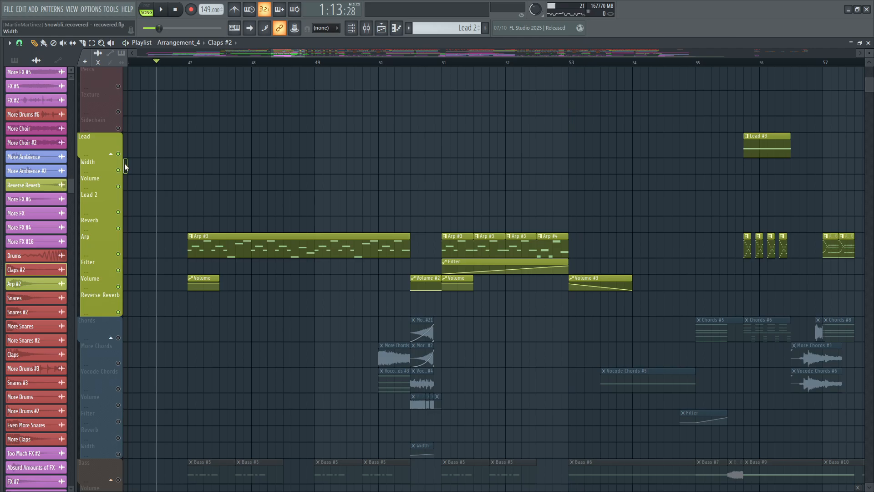
# Step: Solo the Chords and Bass groups, play Bass #5 with the bass fills from bar 46 to bar 53, and stop
pyautogui.scroll(-8, 128, 162)
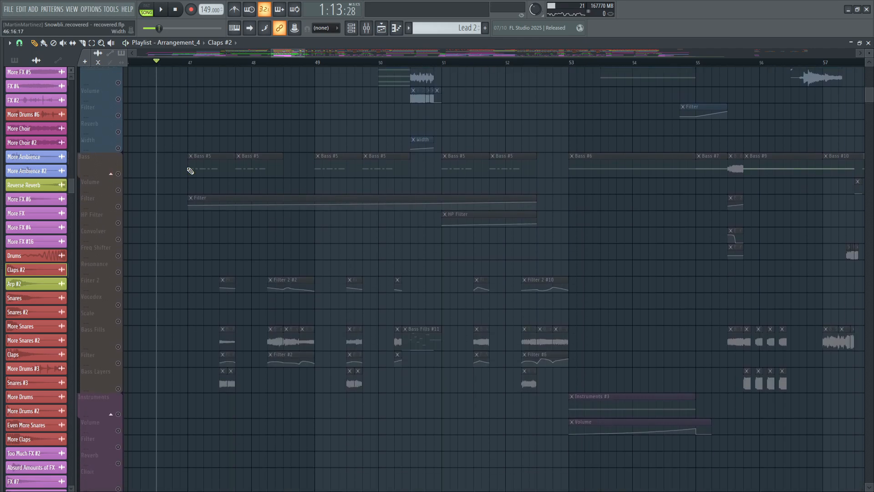
pyautogui.scroll(2, 191, 171)
pyautogui.press('space')
pyautogui.scroll(-2, 330, 163)
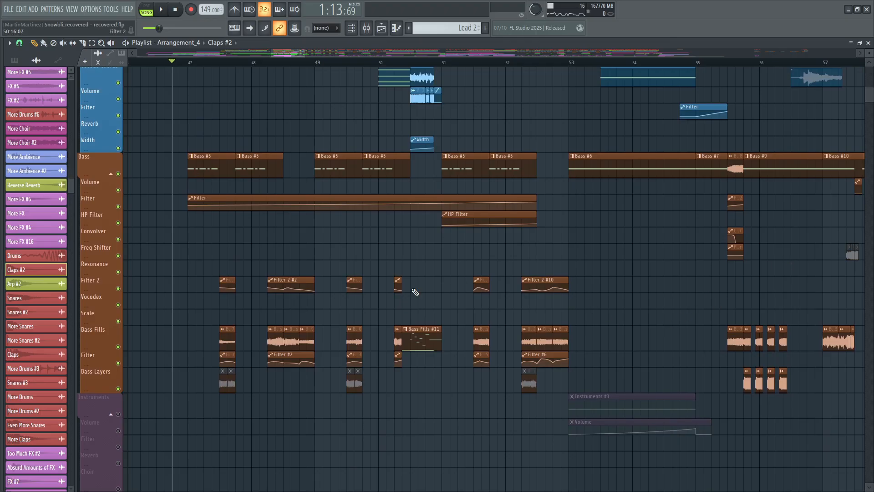
pyautogui.scroll(2, 330, 297)
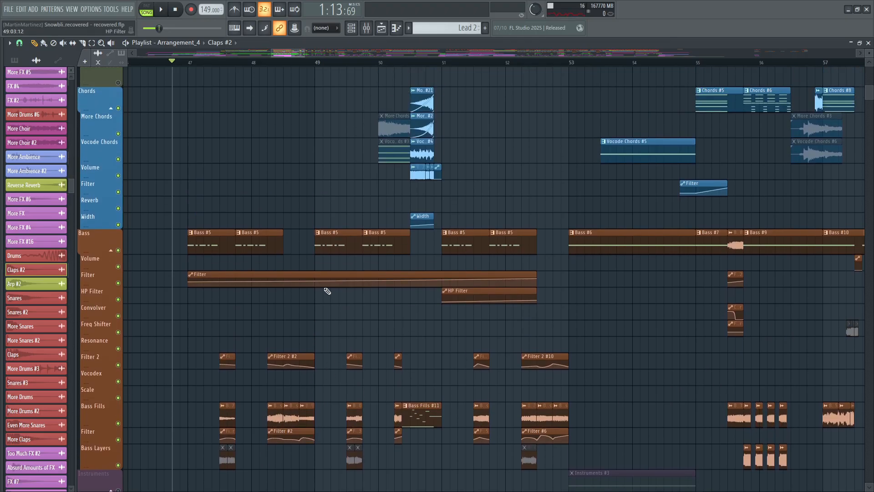
pyautogui.press('space')
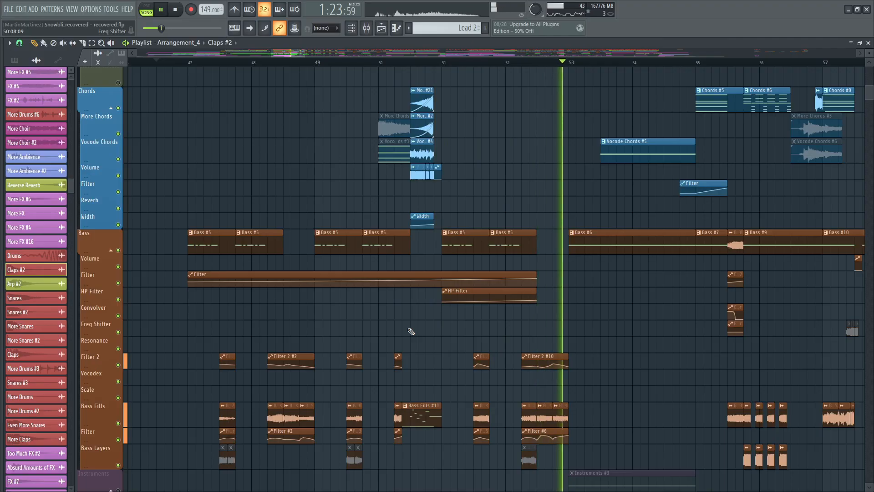
pyautogui.press('space')
# Step: Solo the Instruments group, play the Strings #2 clip from just before bar 47, and move playback to the middle of bar 49
pyautogui.scroll(-8, 181, 150)
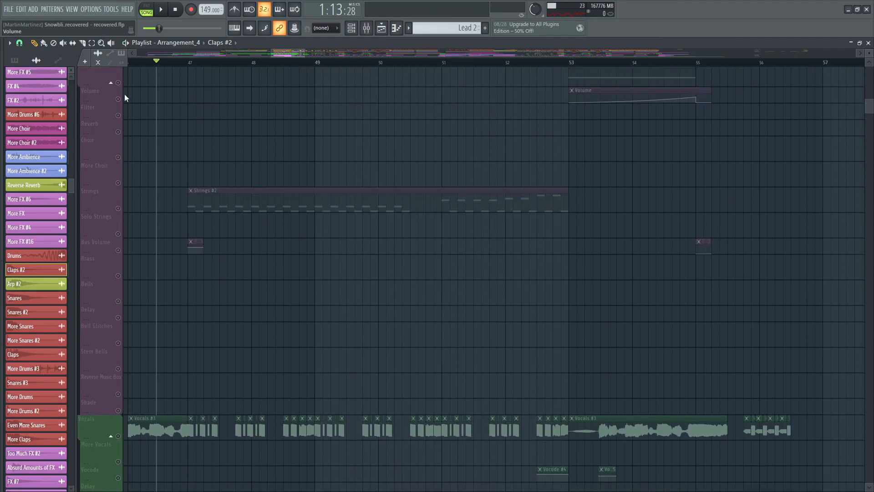
pyautogui.scroll(1, 131, 118)
pyautogui.rightClick(119, 109)
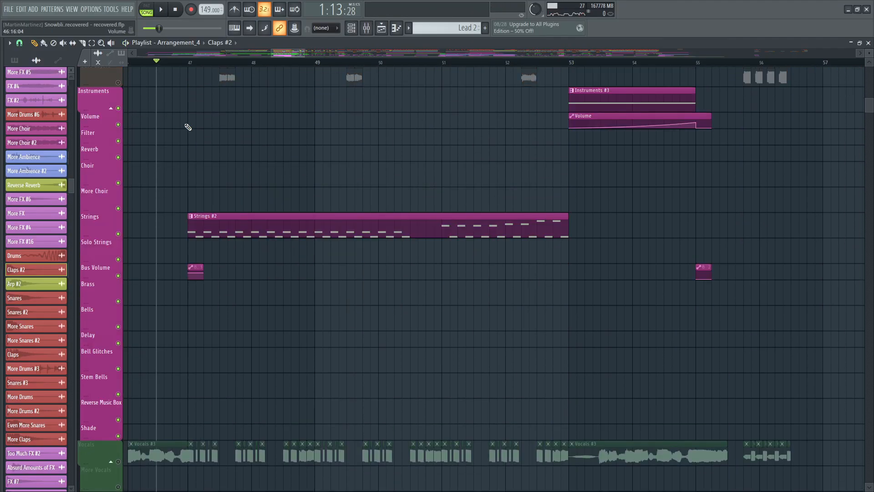
pyautogui.press('space')
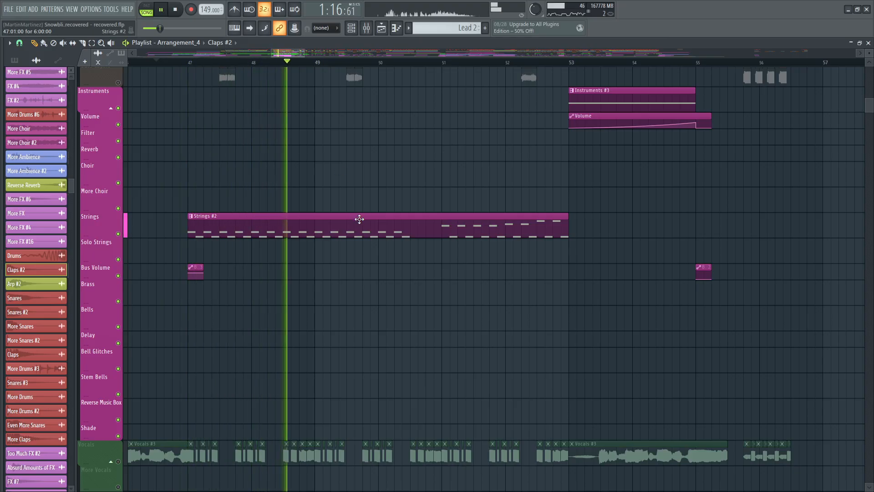
pyautogui.press('space')
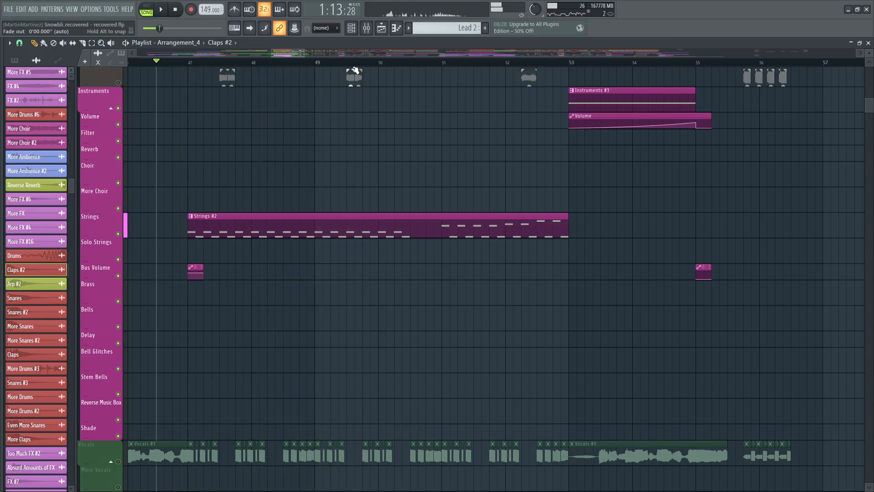
pyautogui.click(344, 64)
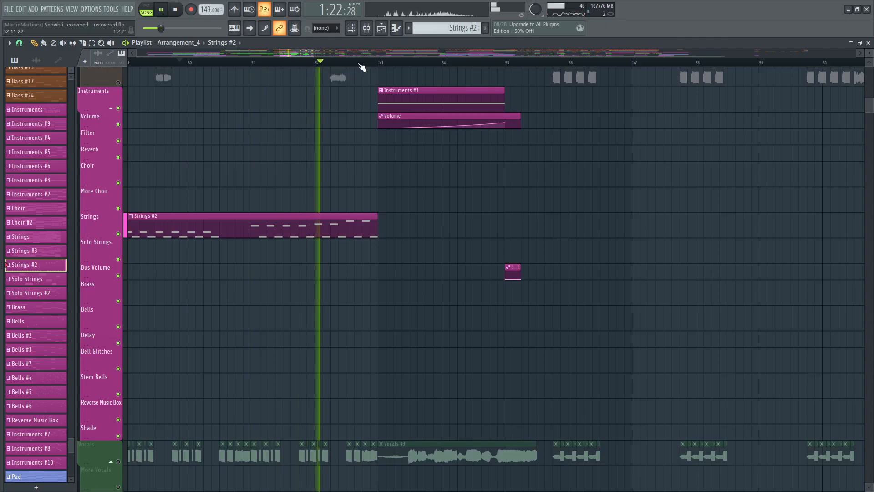
# Step: Stop the playback of the Strings #2 section
pyautogui.scroll(-1, 362, 67)
pyautogui.scroll(-1, 362, 68)
pyautogui.press('space')
pyautogui.scroll(-1, 361, 69)
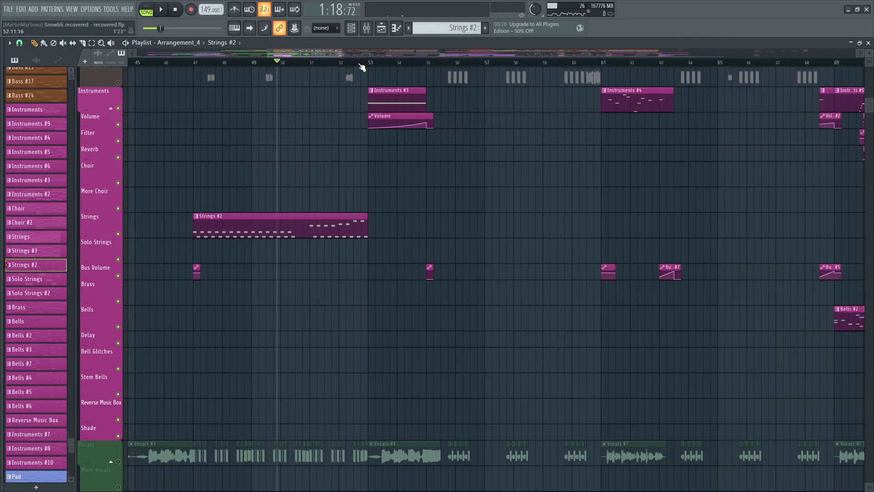
# Step: Solo the Vocals track group in the playlist and play it from bar 47
pyautogui.scroll(-5, 385, 194)
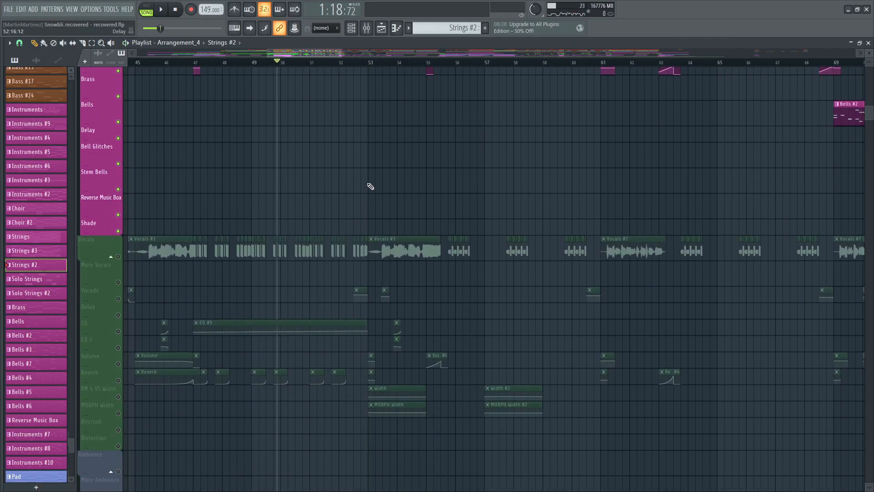
pyautogui.scroll(10, 163, 153)
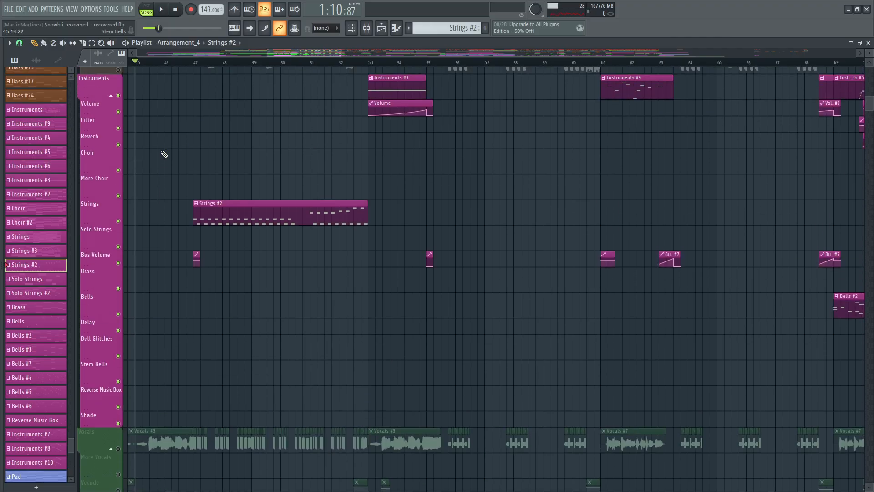
pyautogui.scroll(-10, 163, 153)
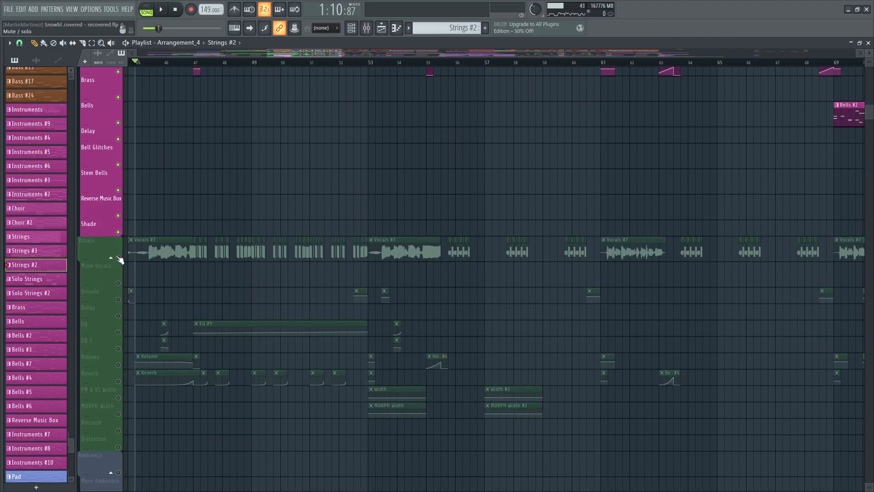
pyautogui.click(120, 259)
pyautogui.scroll(-1, 177, 208)
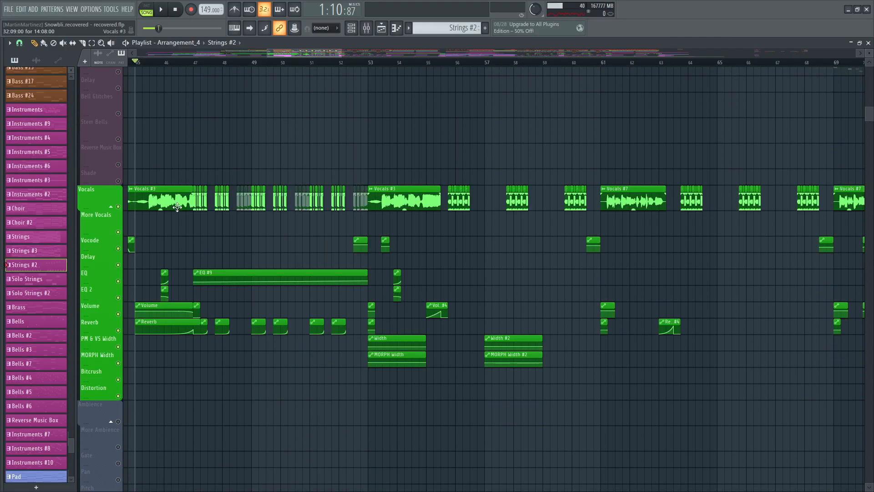
pyautogui.click(174, 64)
pyautogui.scroll(4, 174, 64)
pyautogui.press('space')
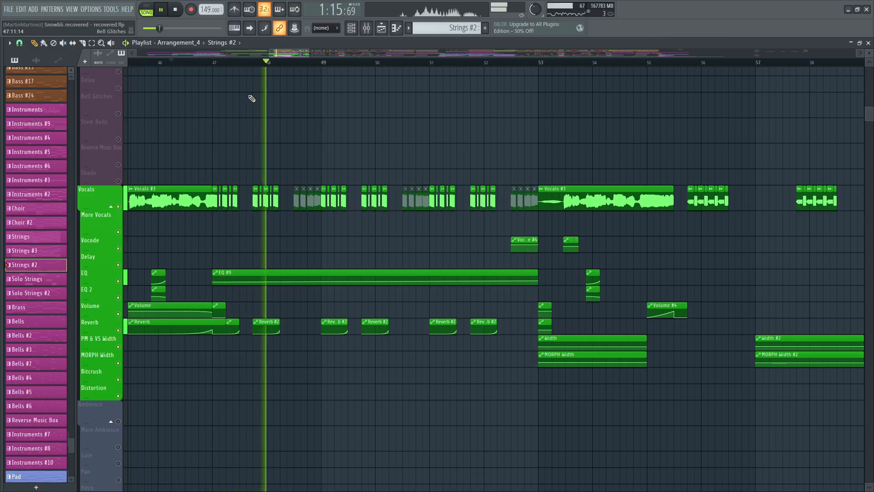
# Step: Select the Vocals #4 chop clip, view its Vocal Chop mixer track, and replay the soloed vocals from bar 47
pyautogui.click(253, 189)
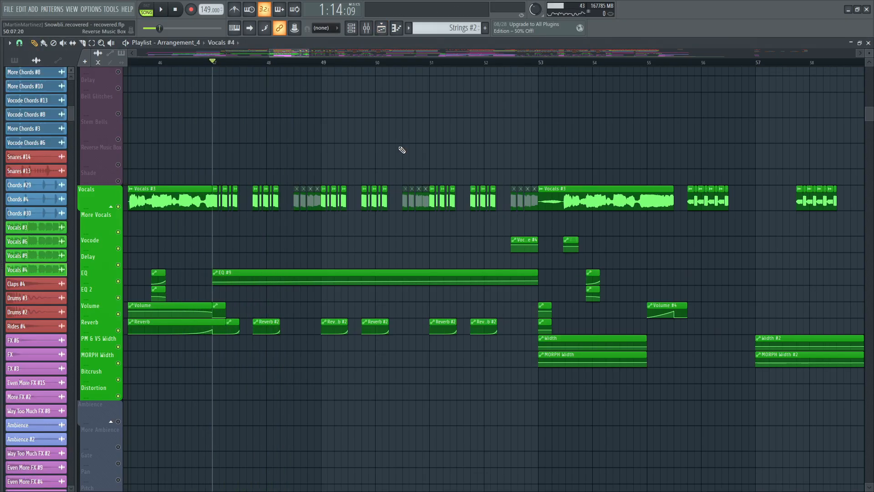
pyautogui.click(382, 28)
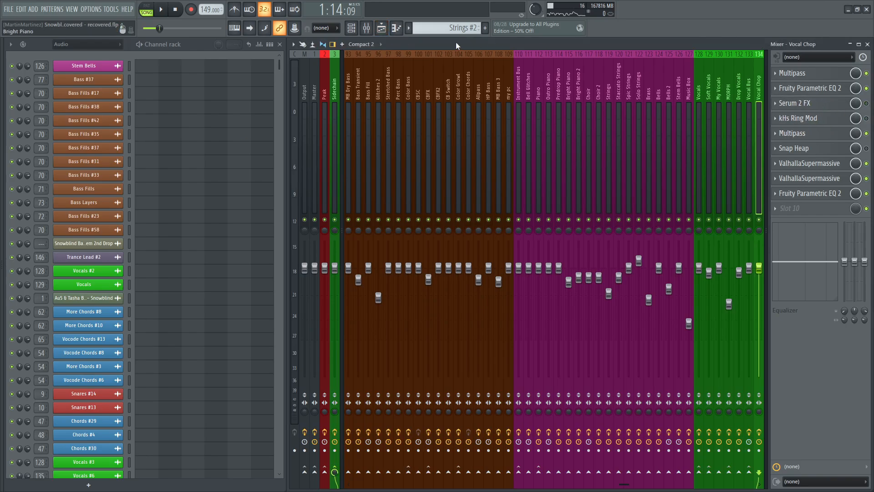
pyautogui.click(396, 28)
pyautogui.press('space')
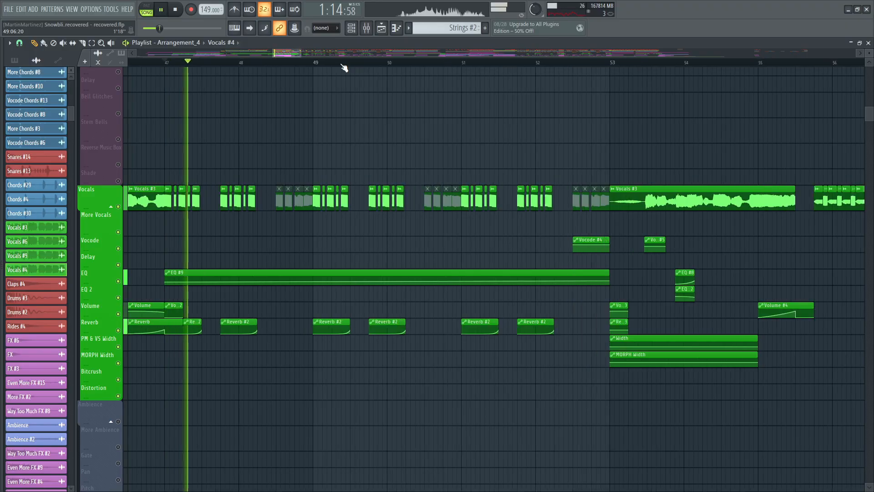
# Step: Inspect the Serum 2 FX filter on the Vocal Chop mixer track while auditioning the vocals, and close its window
pyautogui.click(386, 32)
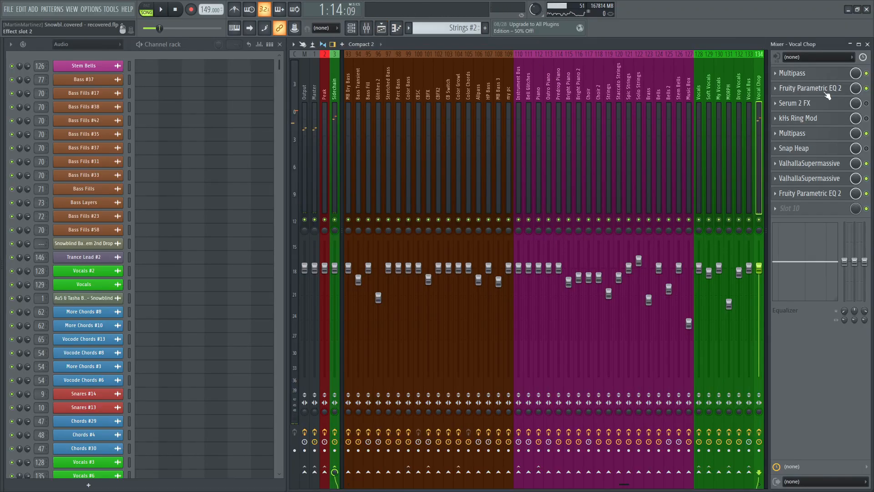
pyautogui.click(844, 107)
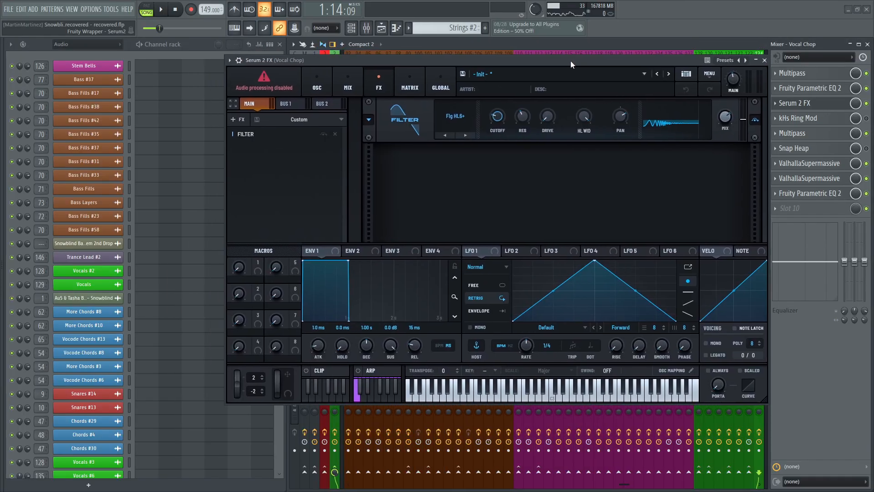
pyautogui.moveTo(570, 61); pyautogui.dragTo(534, 79)
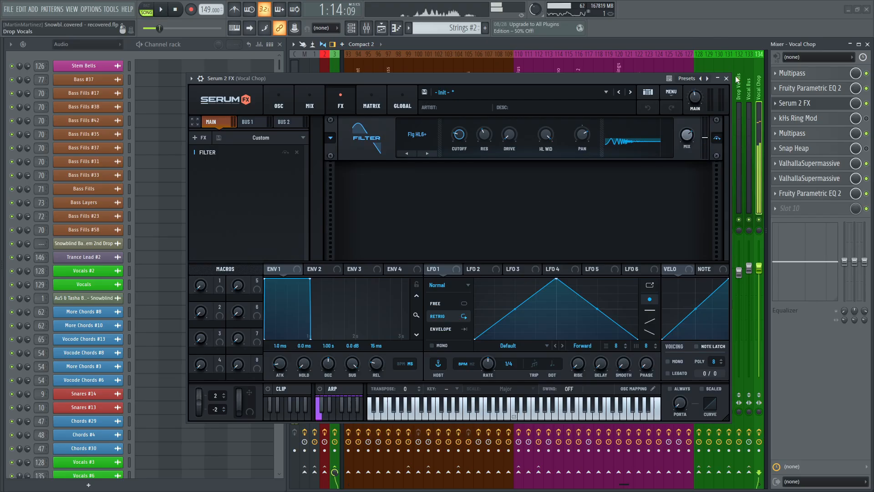
pyautogui.click(810, 104)
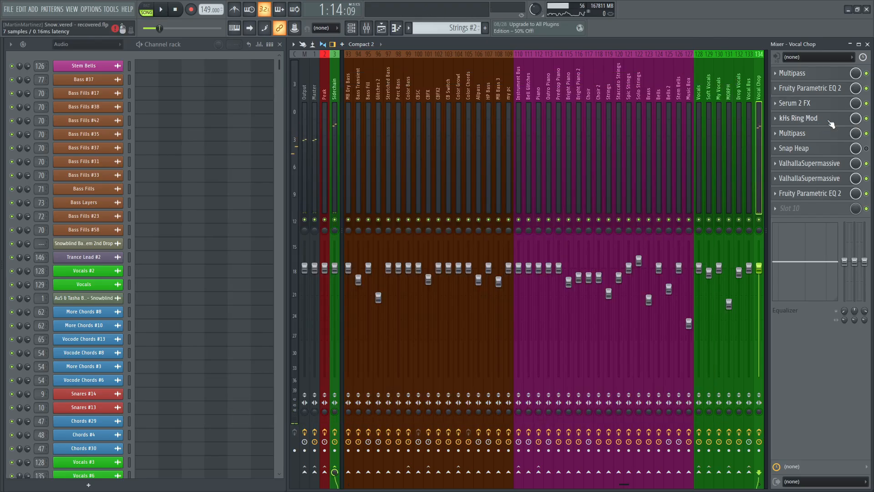
# Step: Audition the vocal chops with the kHs Ring Mod effect open, close it and return to the playlist
pyautogui.click(798, 118)
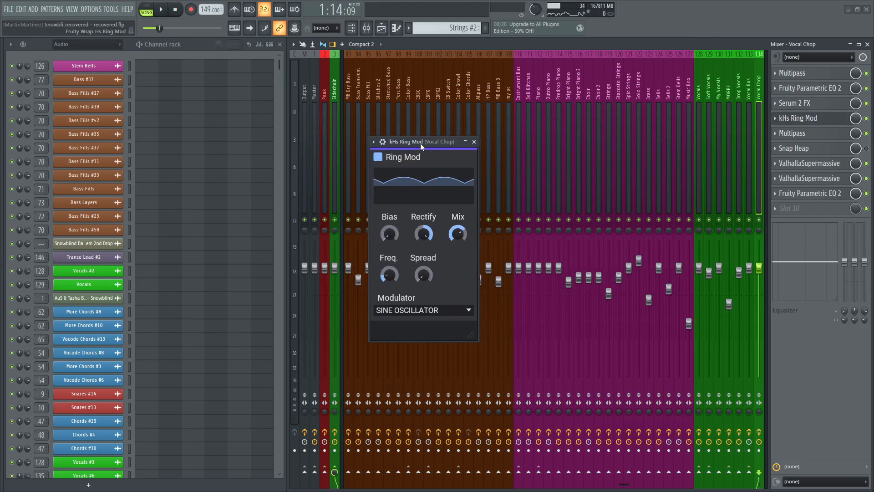
pyautogui.press('space')
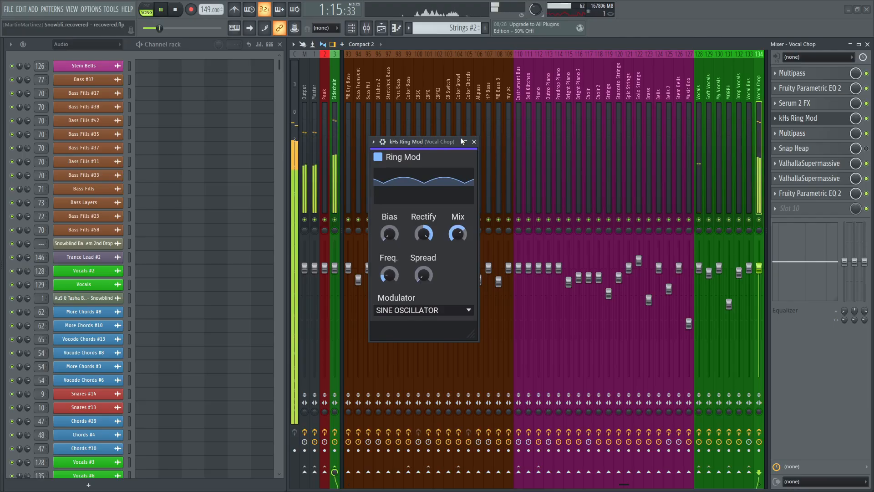
pyautogui.click(474, 142)
pyautogui.click(383, 30)
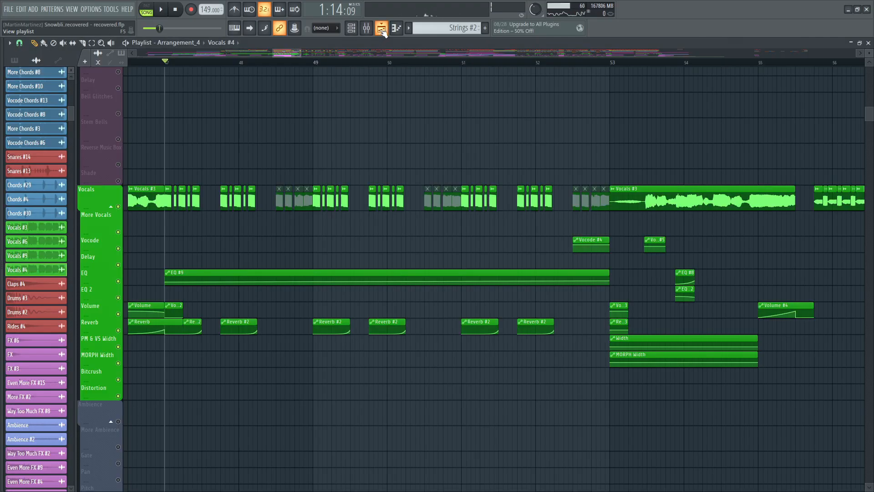
# Step: Solo the FX track group and play its layered effects from bar 47 past bar 53
pyautogui.scroll(-4, 354, 69)
pyautogui.scroll(-10, 332, 185)
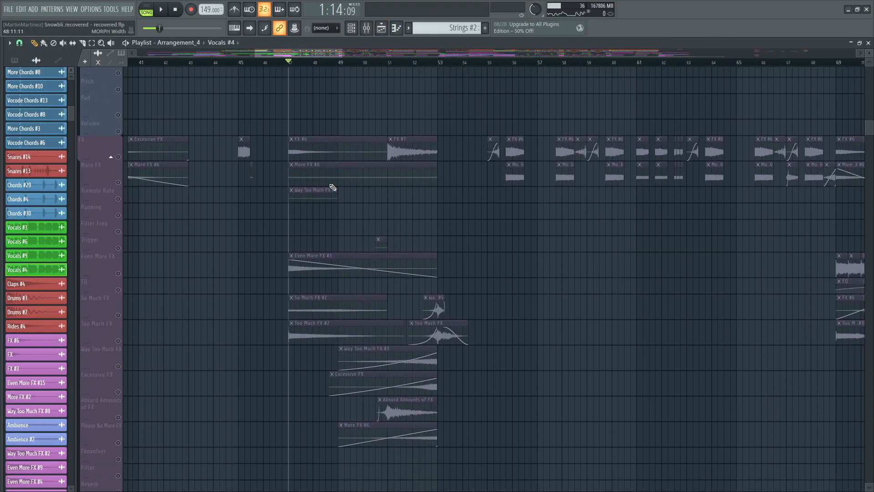
pyautogui.scroll(-2, 336, 178)
pyautogui.scroll(4, 337, 174)
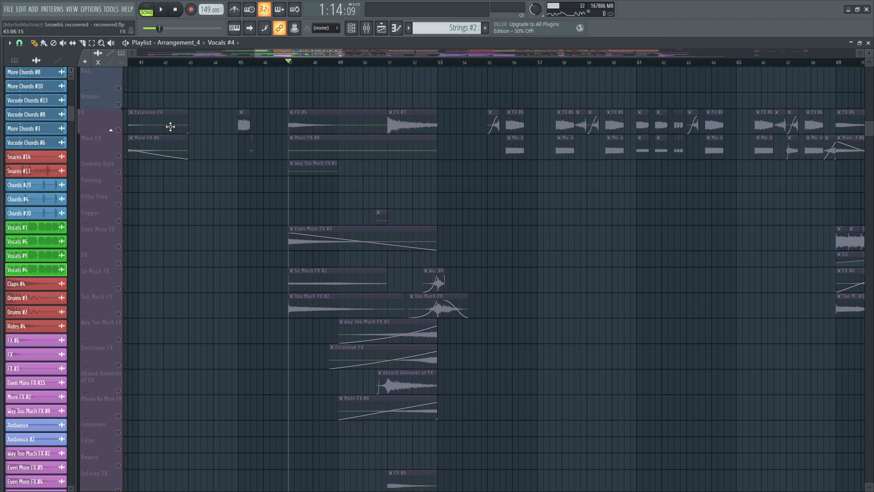
pyautogui.scroll(-5, 498, 208)
pyautogui.scroll(3, 498, 208)
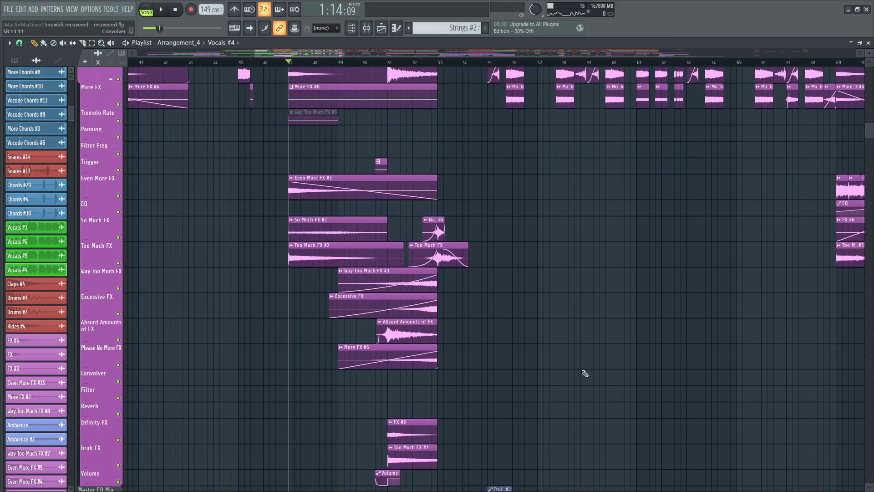
pyautogui.scroll(1, 585, 373)
pyautogui.press('space')
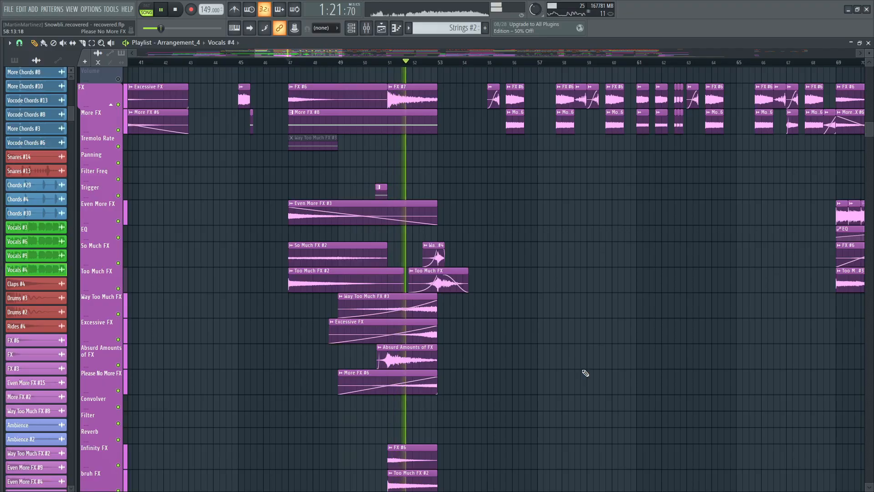
pyautogui.scroll(-1, 585, 373)
pyautogui.scroll(-1, 585, 373)
pyautogui.scroll(3, 585, 374)
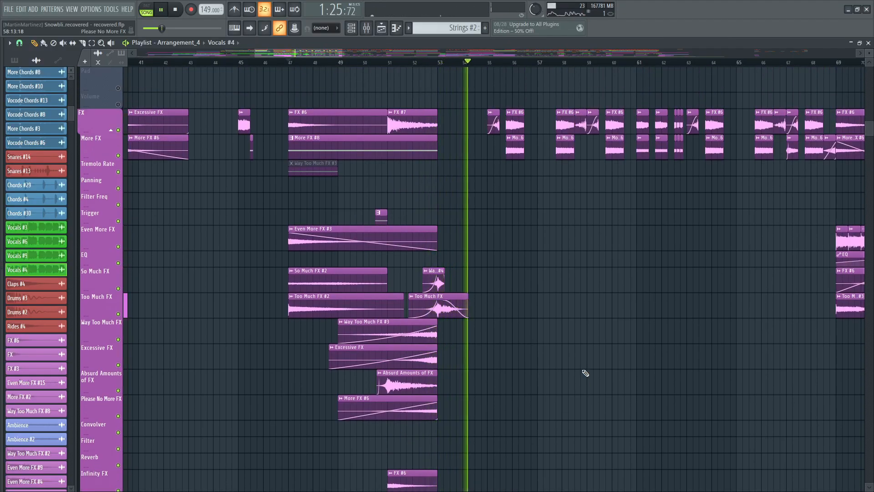
pyautogui.press('space')
# Step: Solo the Bass track group and play the Bass #6 section from bar 53
pyautogui.scroll(10, 523, 351)
pyautogui.scroll(-5, 350, 64)
pyautogui.scroll(3, 347, 69)
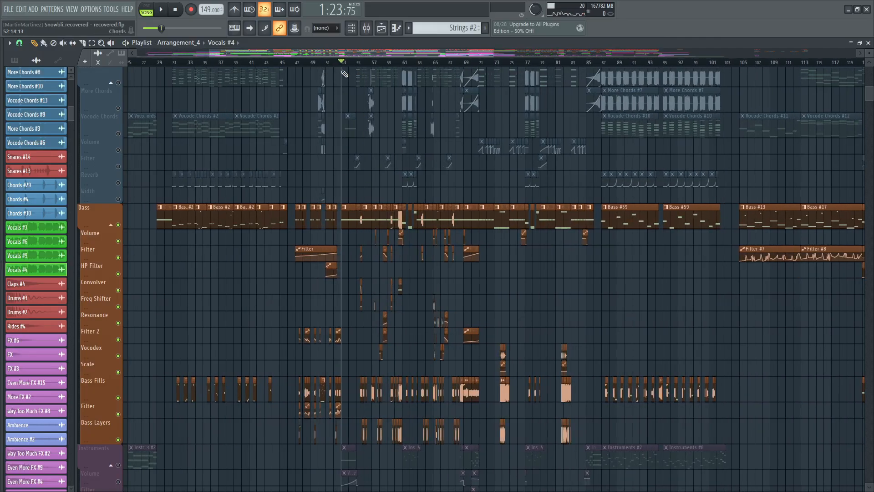
pyautogui.scroll(8, 351, 64)
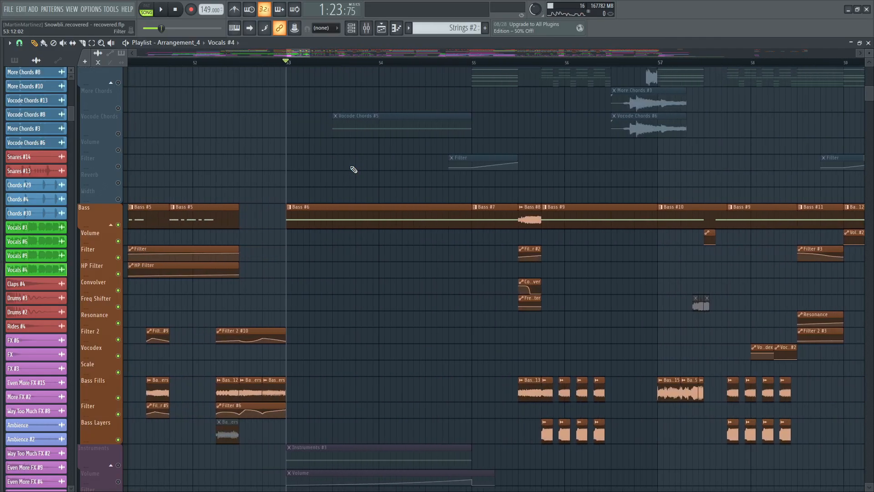
pyautogui.scroll(-5, 356, 166)
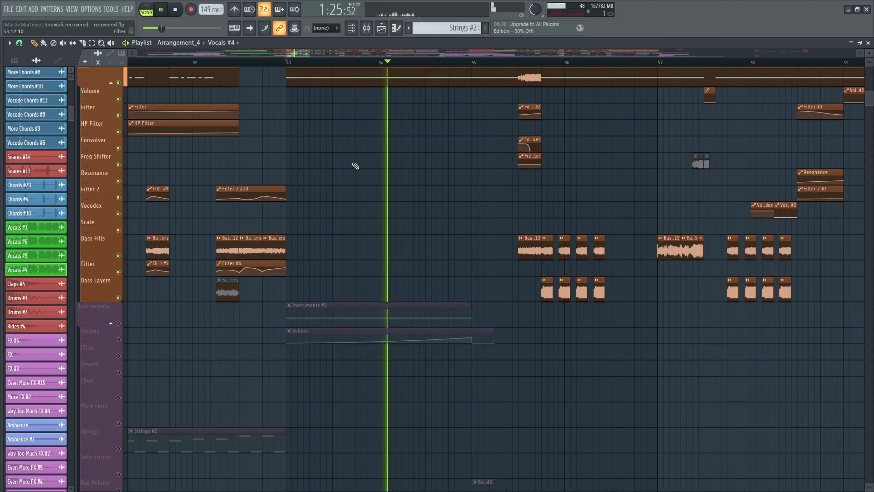
pyautogui.press('space')
# Step: Solo the Instruments track group and play Instruments #3 with its volume automation from bar 53
pyautogui.scroll(-8, 355, 166)
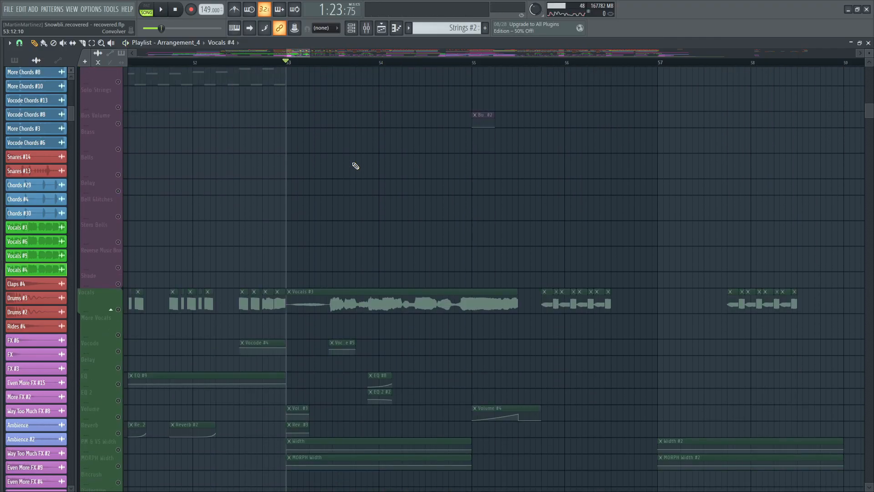
pyautogui.scroll(3, 356, 166)
pyautogui.scroll(-5, 356, 165)
pyautogui.scroll(10, 356, 165)
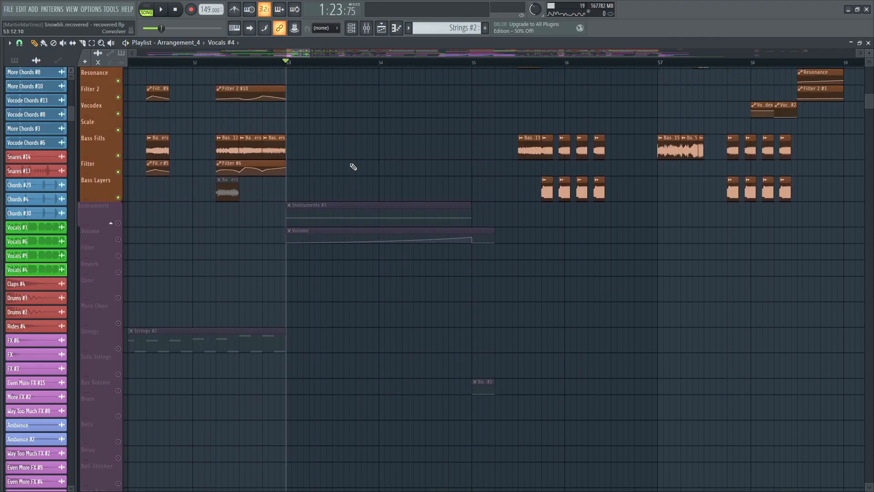
pyautogui.rightClick(120, 236)
pyautogui.scroll(-3, 444, 262)
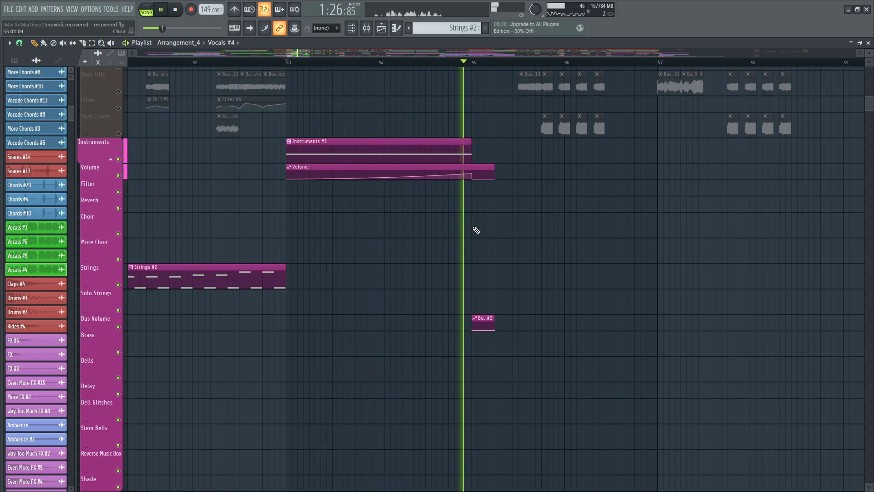
# Step: Solo the Vocals track group and play the Vocals #3 clip from bar 53
pyautogui.scroll(15, 477, 230)
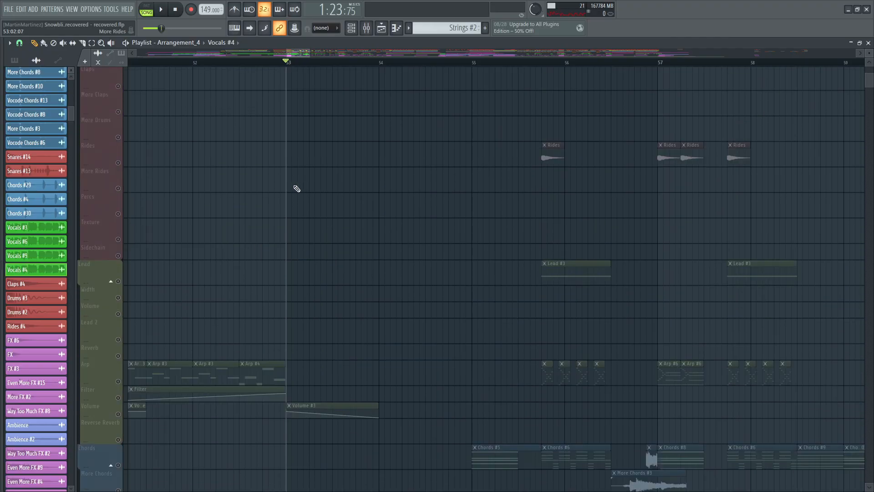
pyautogui.scroll(-10, 400, 335)
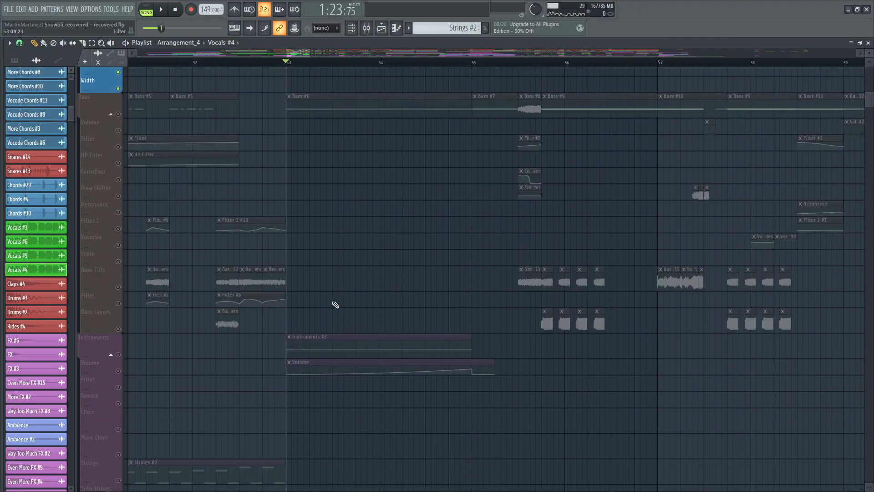
pyautogui.scroll(-3, 336, 305)
pyautogui.click(121, 280)
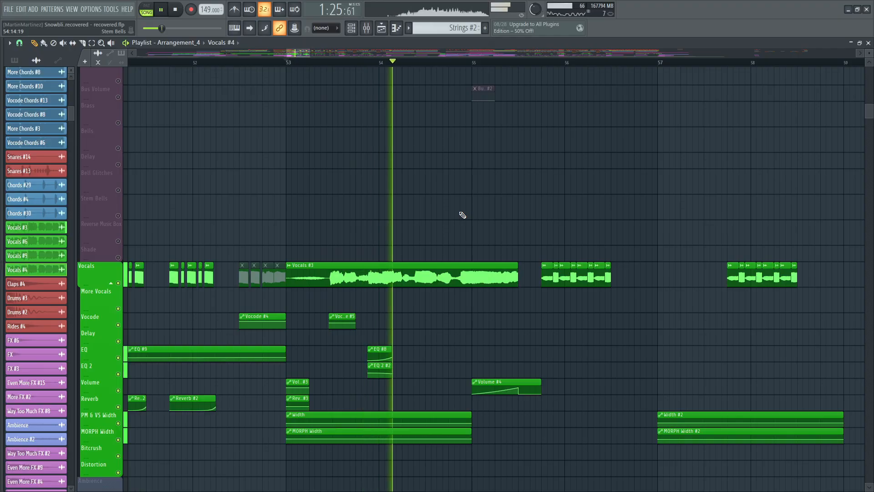
pyautogui.scroll(-6, 463, 215)
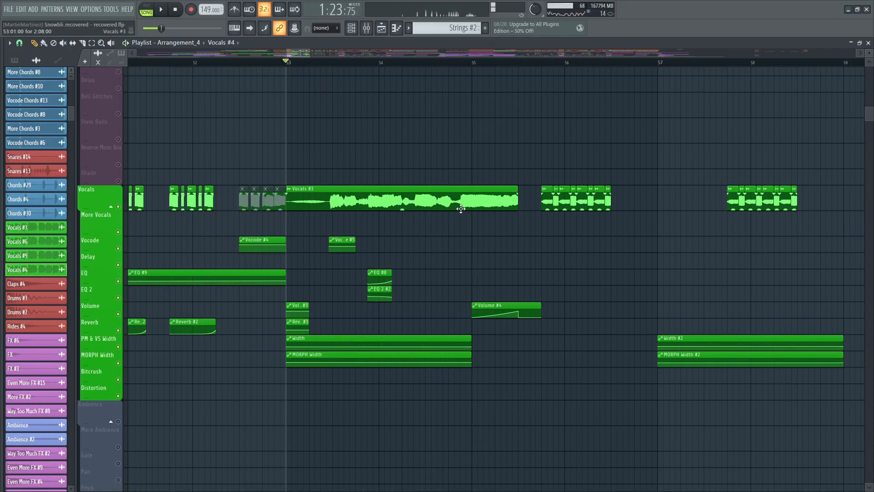
# Step: Solo the Drums track group in the playlist and bring the section after bar 53 into view
pyautogui.scroll(20, 461, 209)
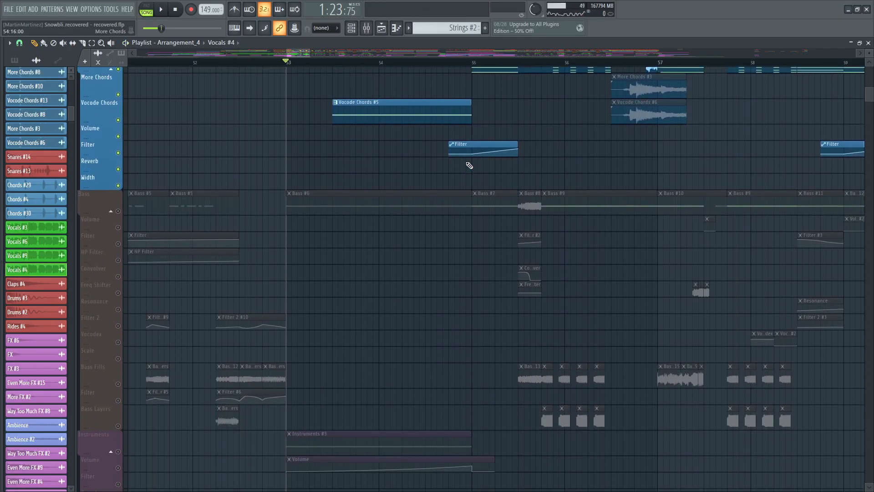
pyautogui.scroll(20, 469, 165)
pyautogui.keyDown('ctrl'); pyautogui.scroll(-3, 452, 72); pyautogui.keyUp('ctrl')
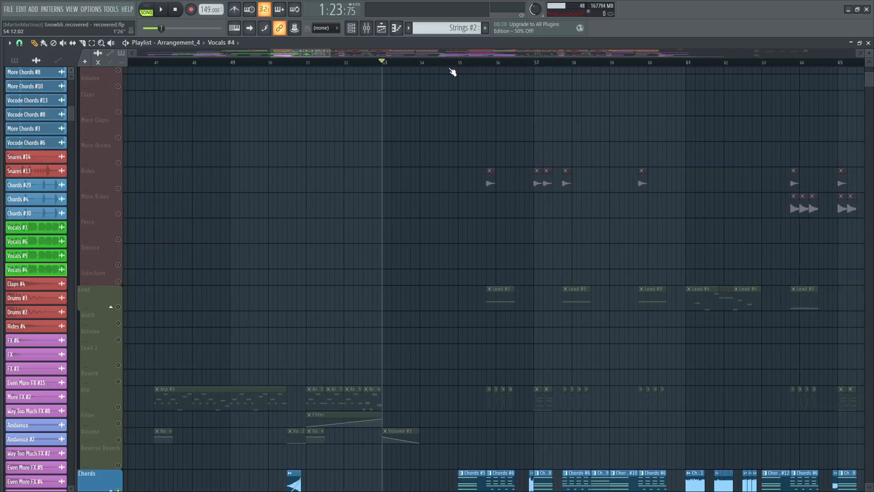
pyautogui.scroll(6, 679, 168)
pyautogui.scroll(-4, 446, 76)
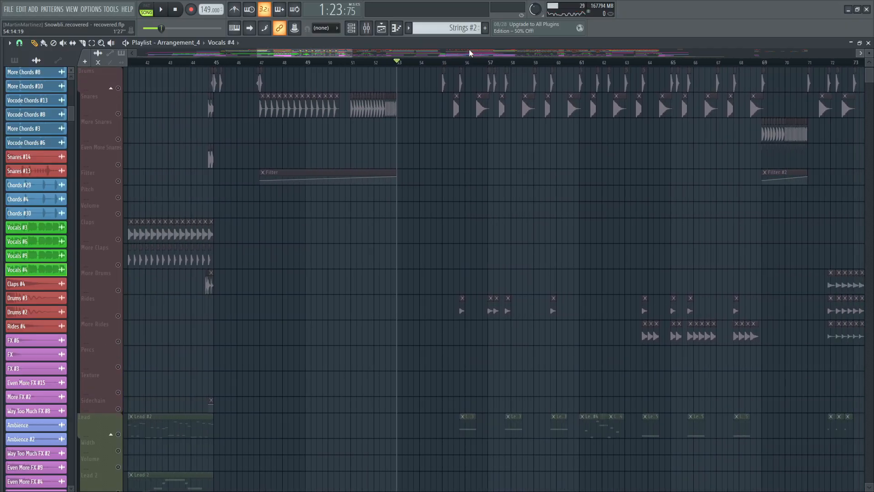
pyautogui.scroll(-4, 469, 51)
pyautogui.click(117, 88)
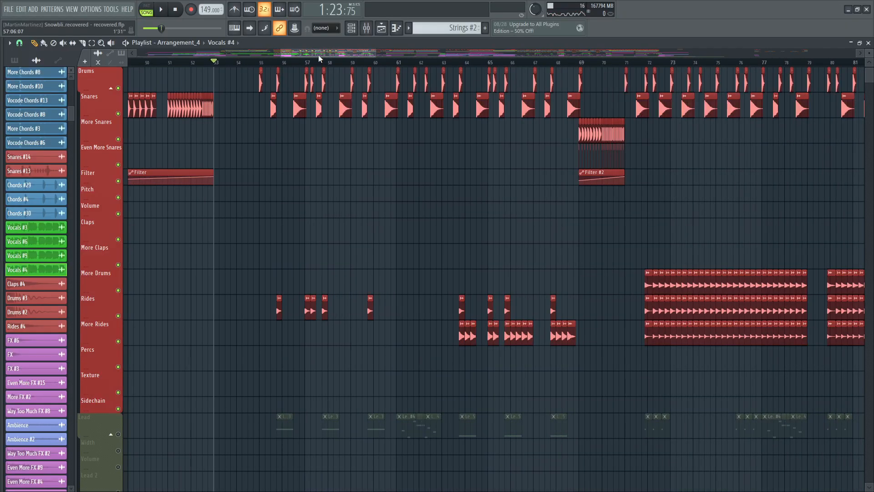
# Step: Play the soloed Drums section of the drop from bar 55
pyautogui.scroll(4, 294, 67)
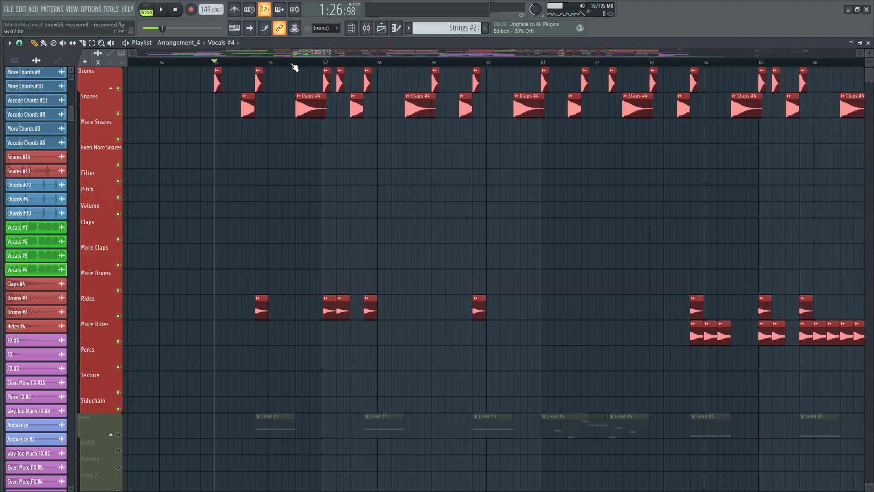
pyautogui.press('space')
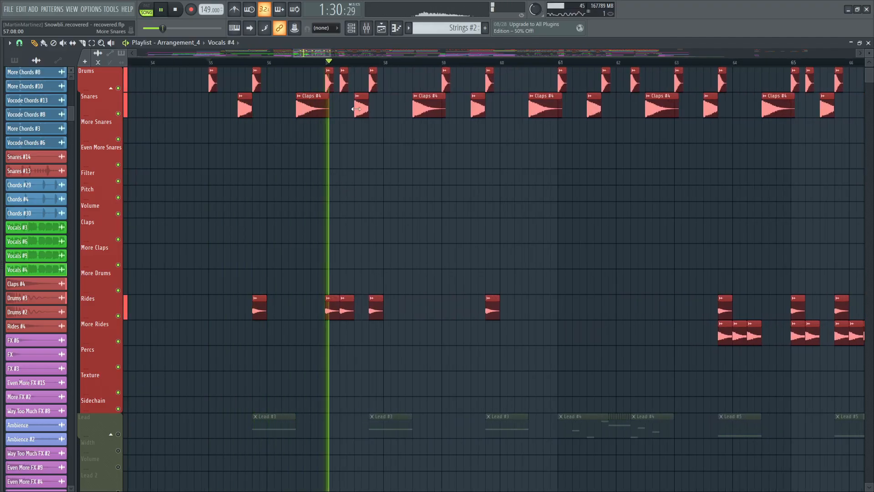
pyautogui.scroll(-2, 354, 68)
pyautogui.press('space')
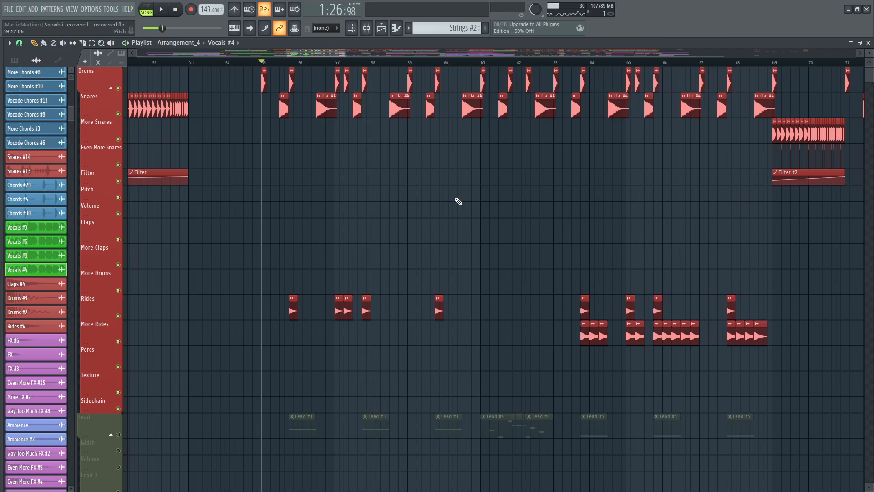
# Step: Solo the Chords track group and play the Chords #5 clip from bar 55
pyautogui.scroll(-6, 231, 175)
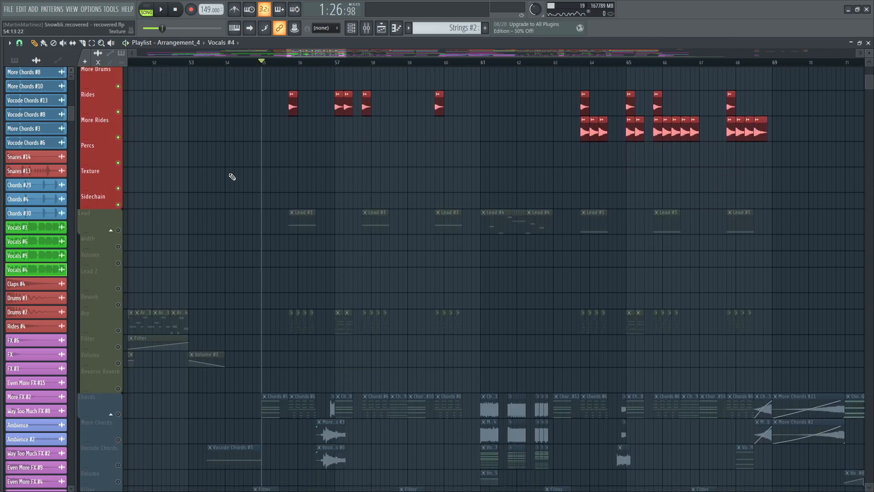
pyautogui.scroll(4, 273, 69)
pyautogui.scroll(2, 273, 140)
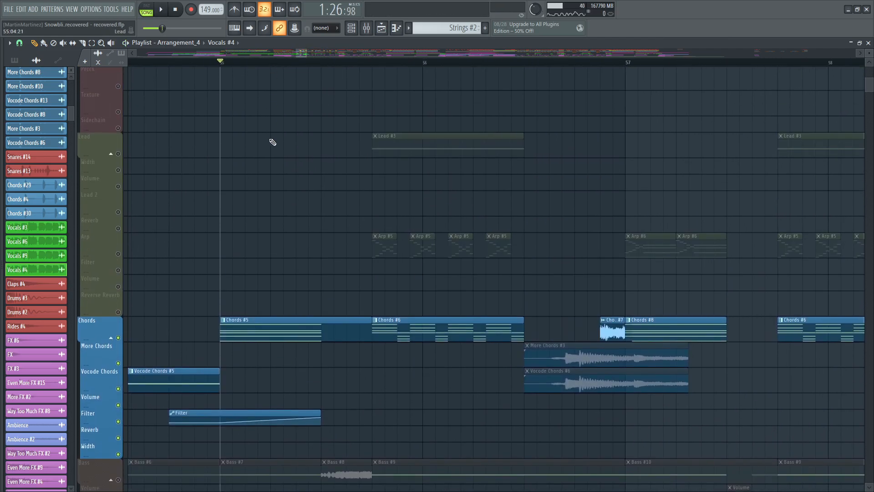
pyautogui.scroll(-3, 278, 129)
pyautogui.press('space')
pyautogui.press('space')
# Step: Open the Drop Chords channel of the Chords #5 pattern in Phase Plant and examine the LFO-modulated Convolver delay in Lane 1
pyautogui.doubleClick(290, 176)
pyautogui.scroll(-12, 186, 169)
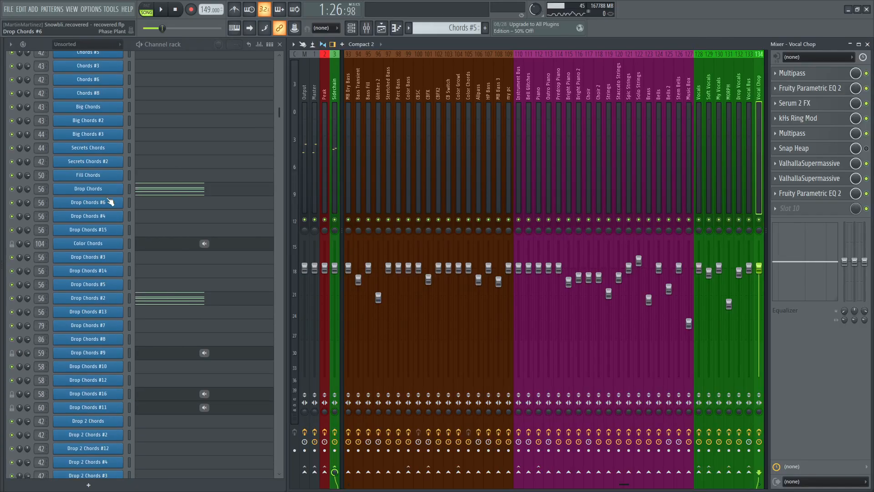
pyautogui.click(108, 195)
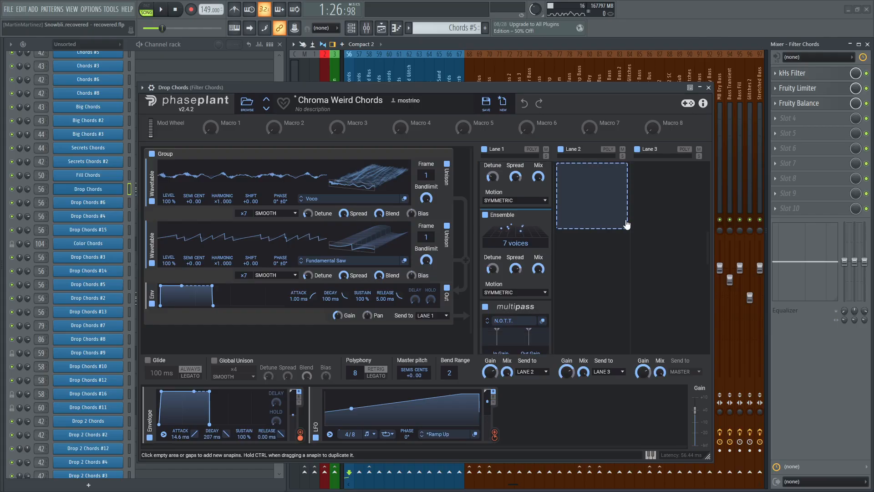
pyautogui.scroll(-5, 595, 220)
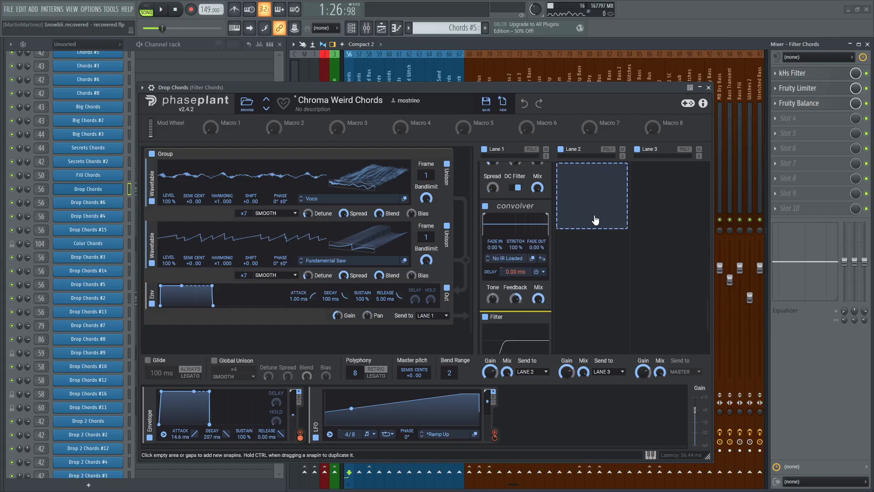
pyautogui.scroll(1, 606, 220)
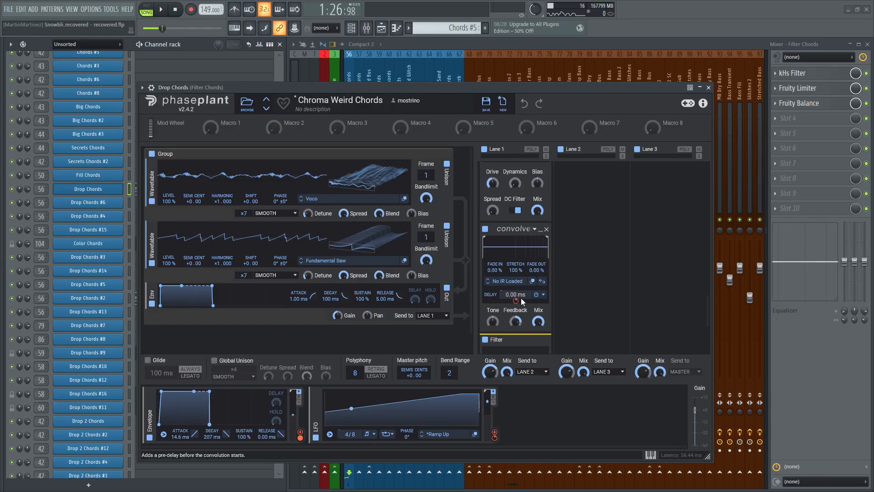
pyautogui.moveTo(518, 303)
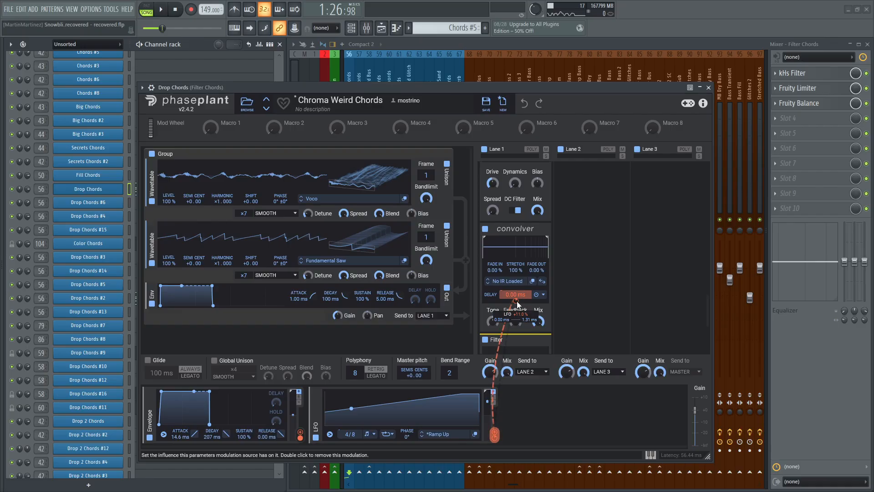
# Step: Compare the Drop Chords sound with the Lane 1 Convolver bypassed and re-enabled, closing the synth to return to the playlist
pyautogui.click(485, 228)
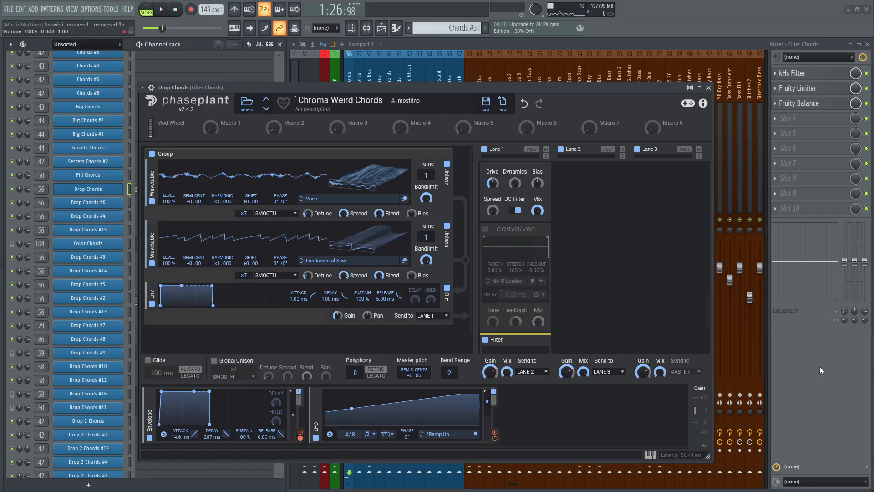
pyautogui.press('space')
pyautogui.click(485, 229)
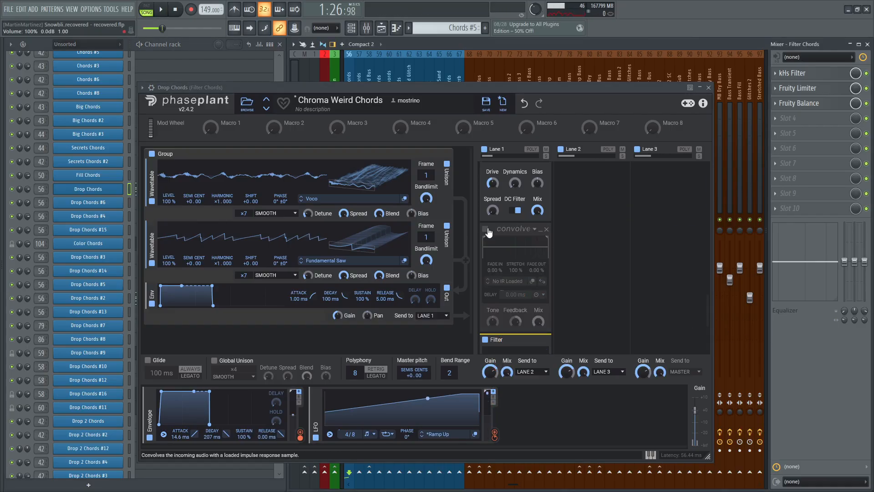
pyautogui.press('space')
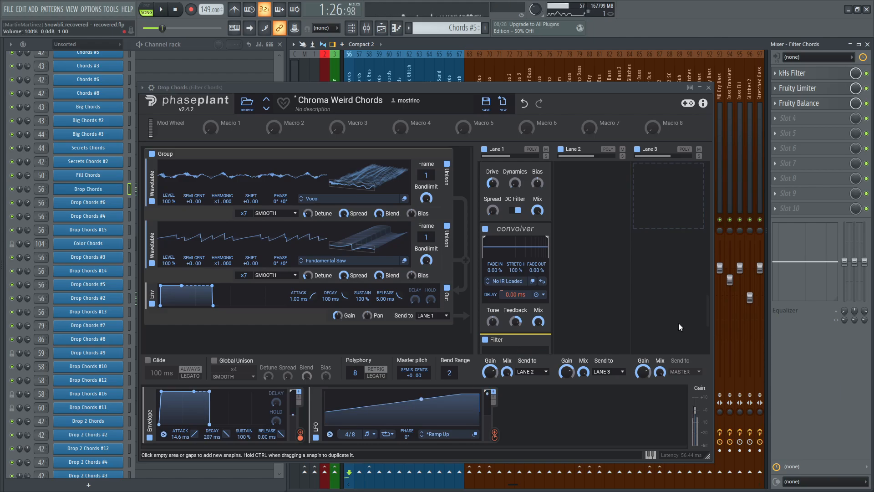
pyautogui.click(709, 87)
pyautogui.click(382, 28)
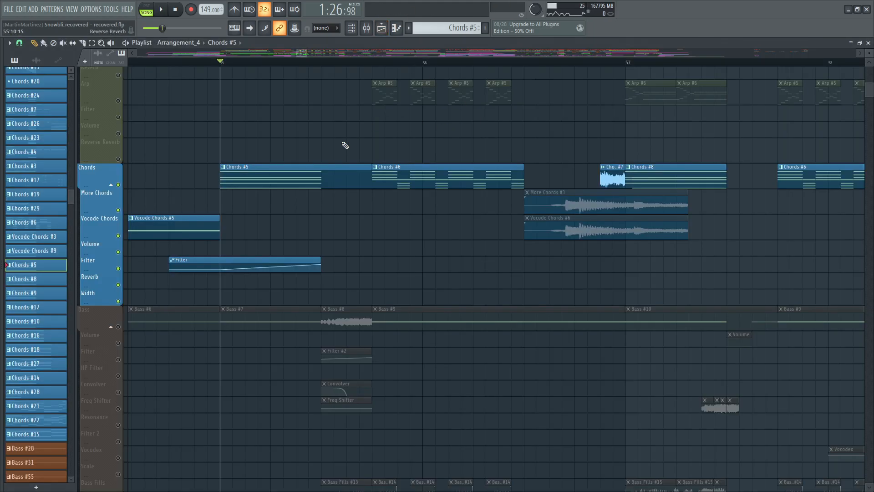
# Step: Solo the Bass track group and play the Bass #7 section from bar 55
pyautogui.scroll(-4, 333, 141)
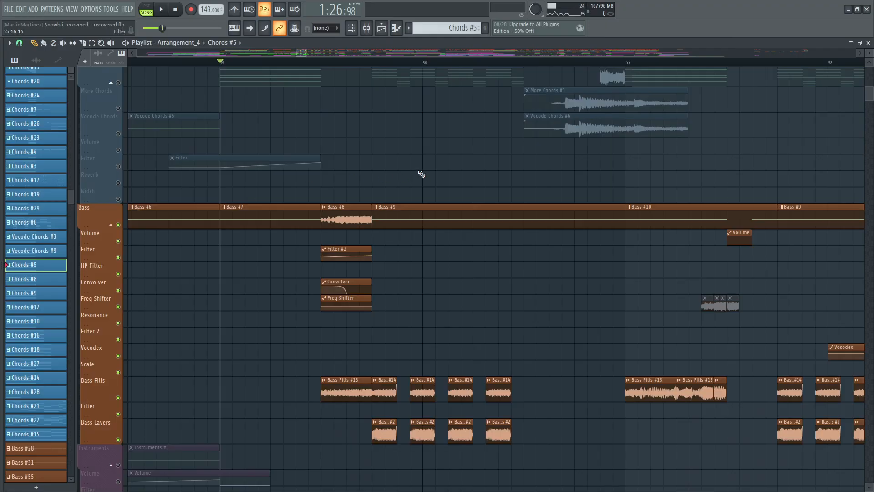
pyautogui.press('space')
pyautogui.press('space')
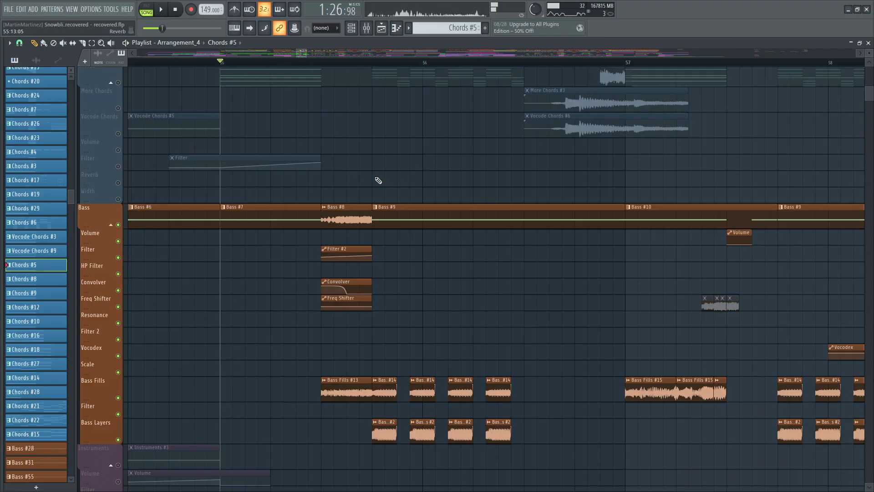
# Step: Solo the Vocals track group and play Vocals #3 with its Volume #4 automation from bar 55
pyautogui.scroll(-10, 376, 181)
pyautogui.click(121, 182)
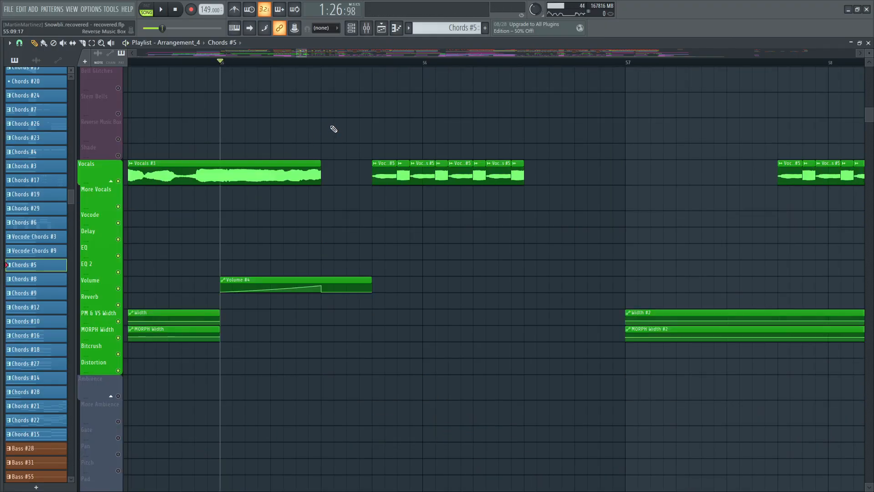
pyautogui.scroll(-2, 328, 156)
pyautogui.press('space')
pyautogui.press('space')
# Step: Solo the FX track group and play its faded-in clip from bar 55
pyautogui.scroll(-12, 436, 250)
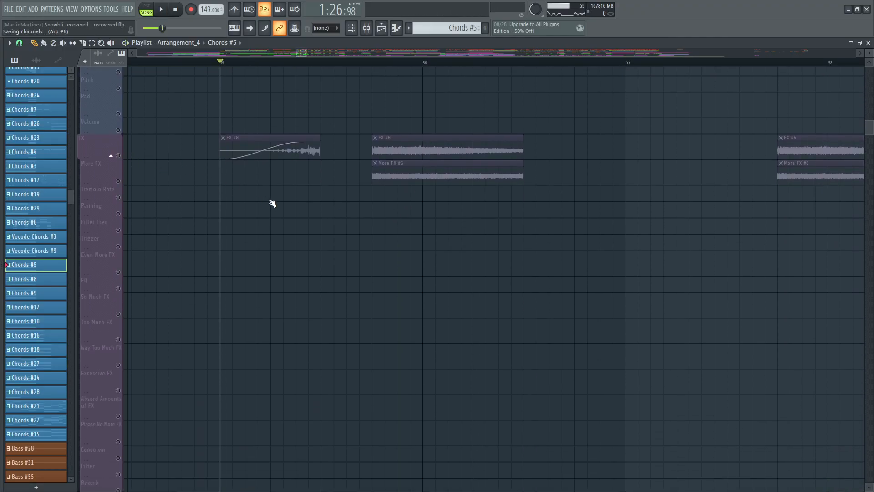
pyautogui.click(118, 156)
pyautogui.press('space')
pyautogui.press('space')
# Step: Solo the Bass track group again and play from the start of the Bass #8 clip and Bass Fills #13
pyautogui.scroll(12, 439, 195)
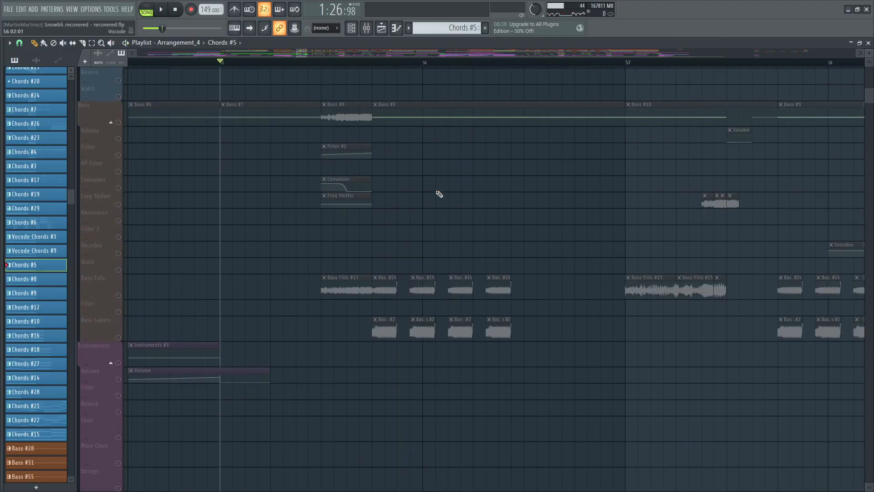
pyautogui.scroll(5, 439, 194)
pyautogui.click(118, 250)
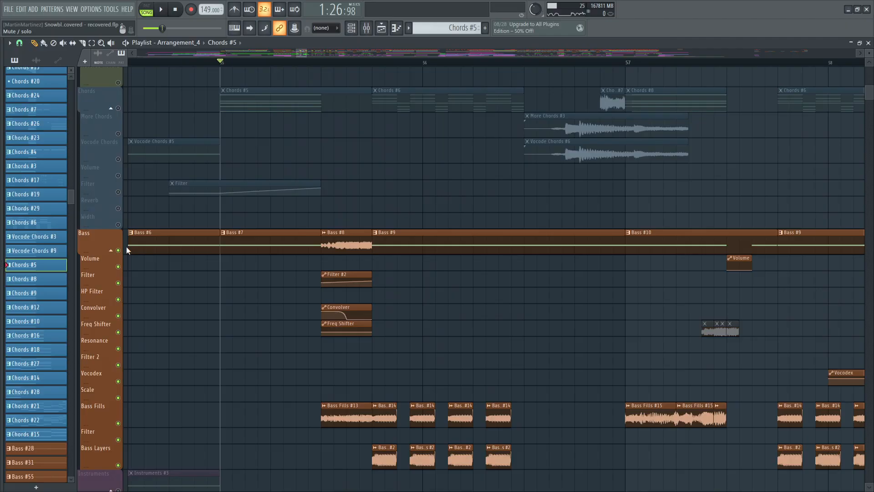
pyautogui.click(322, 62)
pyautogui.press('space')
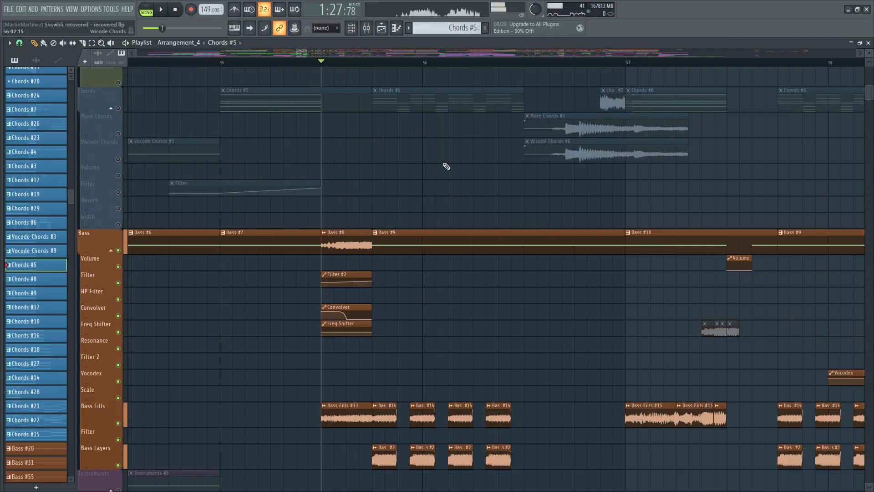
# Step: Move the playback position to the start of Lead #3 and unmute the Lead, Chords and Vocals groups alongside Bass
pyautogui.scroll(8, 447, 166)
pyautogui.scroll(3, 488, 65)
pyautogui.scroll(-3, 488, 65)
pyautogui.scroll(-2, 481, 92)
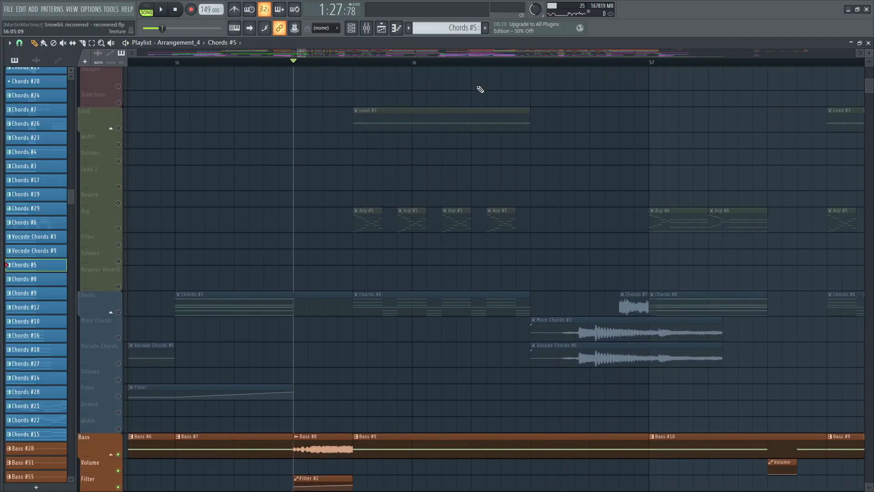
pyautogui.scroll(-2, 440, 68)
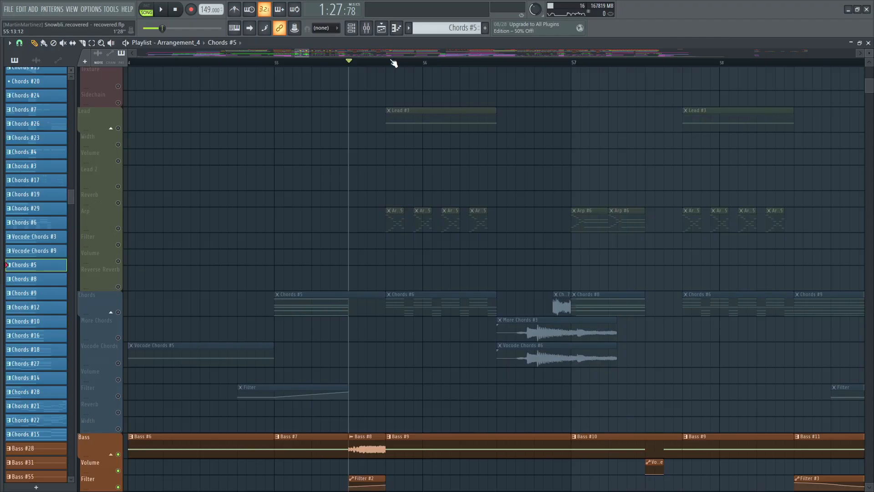
pyautogui.click(393, 63)
pyautogui.click(118, 128)
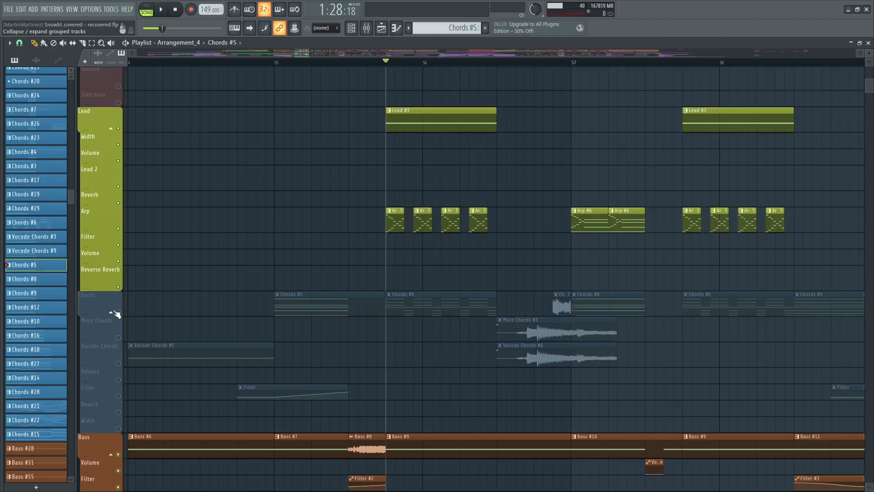
pyautogui.click(118, 312)
pyautogui.scroll(-5, 184, 287)
pyautogui.scroll(8, 455, 238)
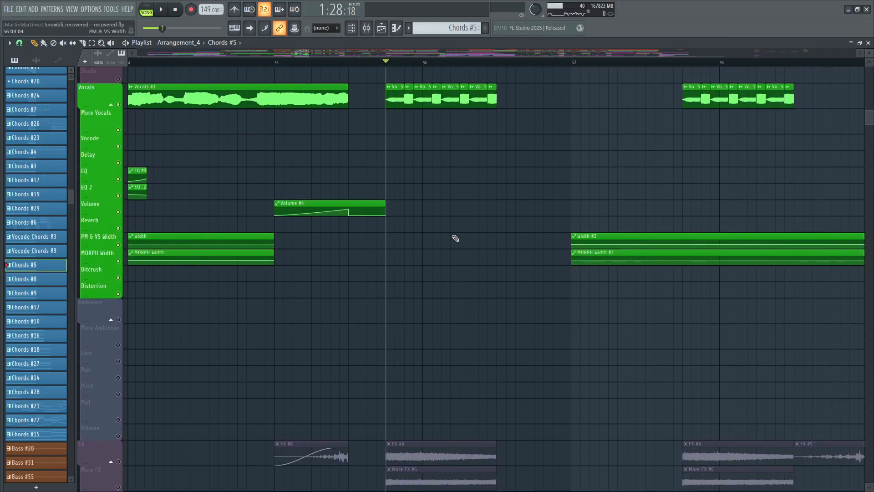
# Step: Play the combined Lead, Chords, Bass and Vocals groups from the start of Lead #3
pyautogui.press('space')
pyautogui.scroll(10, 583, 219)
pyautogui.press('space')
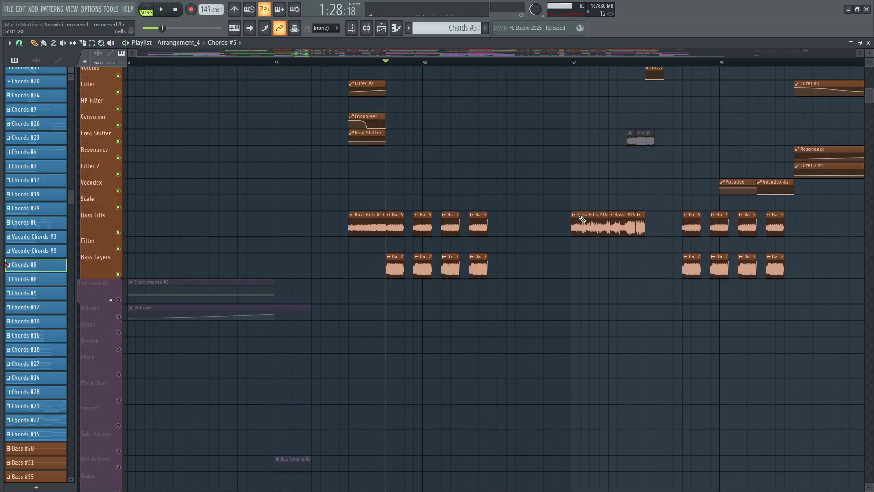
# Step: Solo the Bass track group and play it from the start of the Bass #9 clip
pyautogui.scroll(-10, 563, 130)
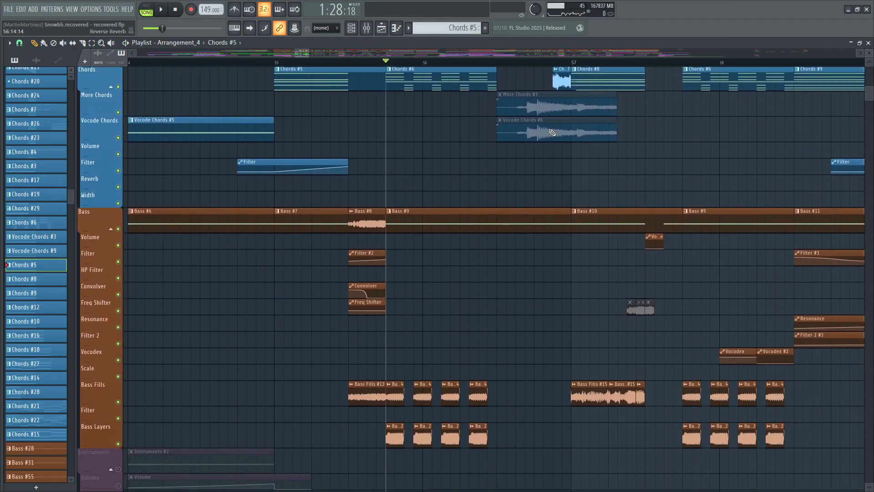
pyautogui.rightClick(118, 224)
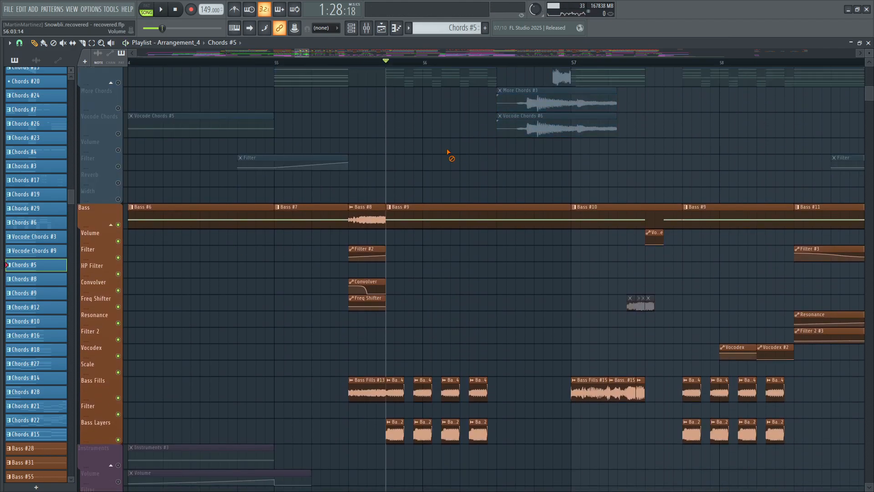
pyautogui.press('space')
pyautogui.press('space')
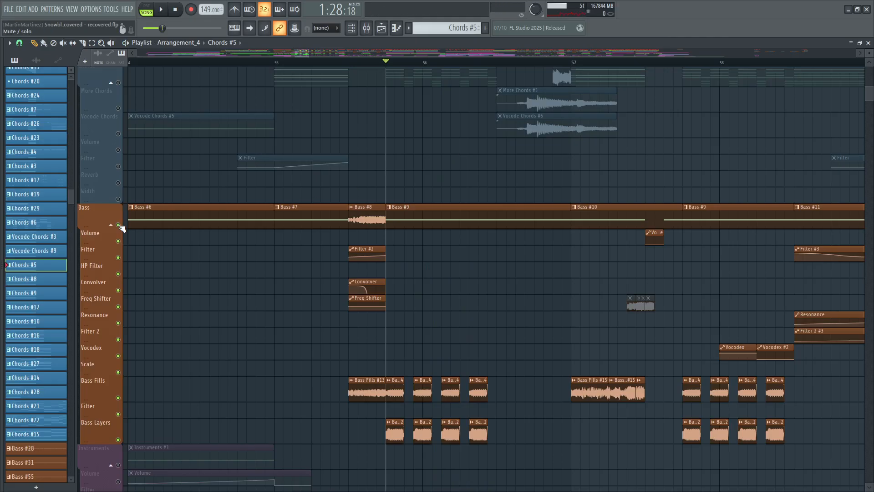
# Step: Select the Bass #9 pattern in the playlist and locate its Bass #73 channel in the channel rack
pyautogui.rightClick(119, 225)
pyautogui.click(527, 206)
pyautogui.press('F5')
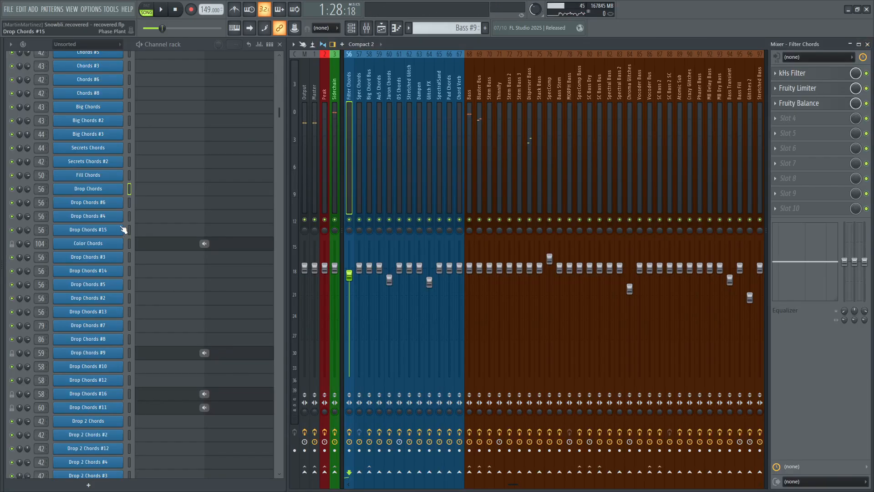
pyautogui.scroll(-15, 191, 215)
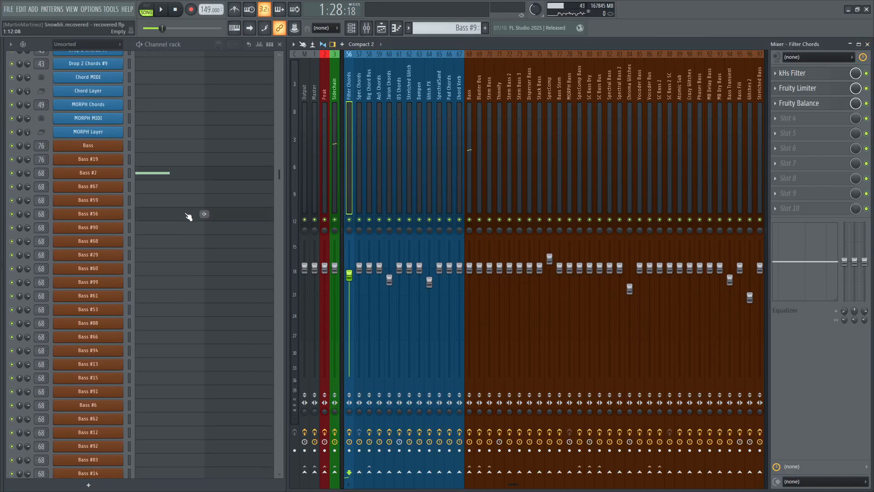
pyautogui.scroll(-12, 192, 214)
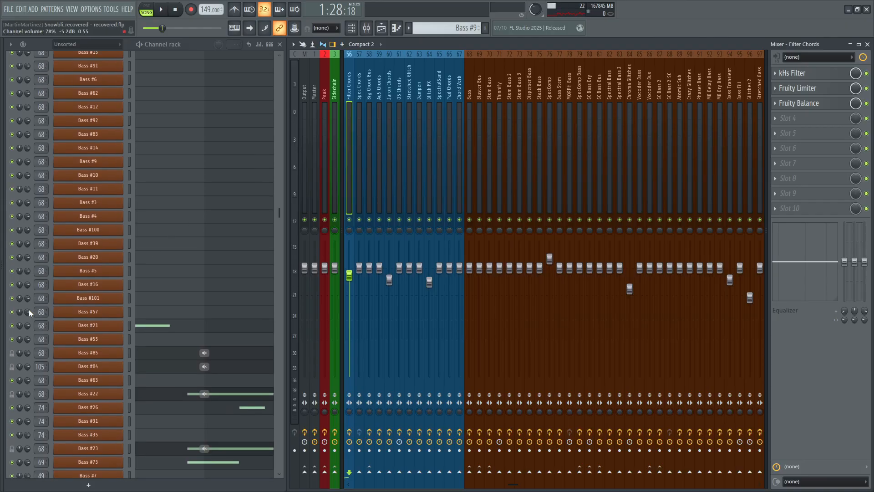
pyautogui.scroll(-5, 208, 220)
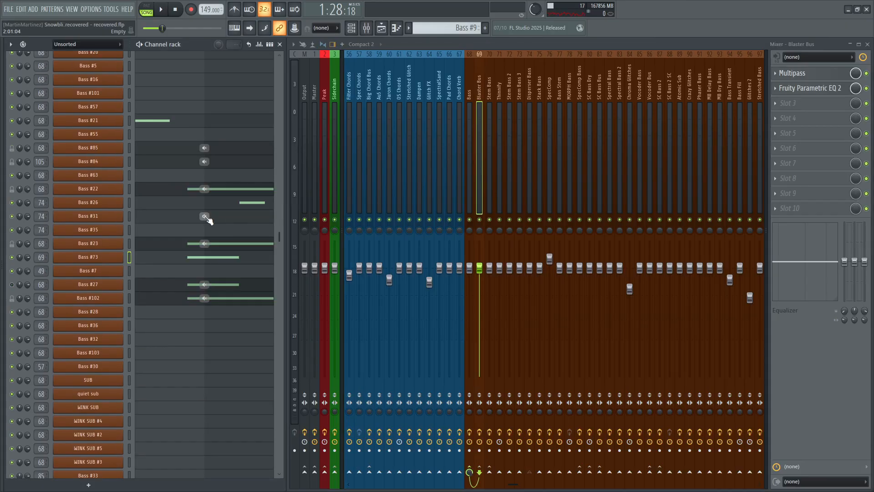
# Step: Inspect the Chroma OTT Saw patch on the Bass #73 channel, toggling Lane 1 before closing the synth
pyautogui.click(102, 255)
pyautogui.scroll(-2, 360, 227)
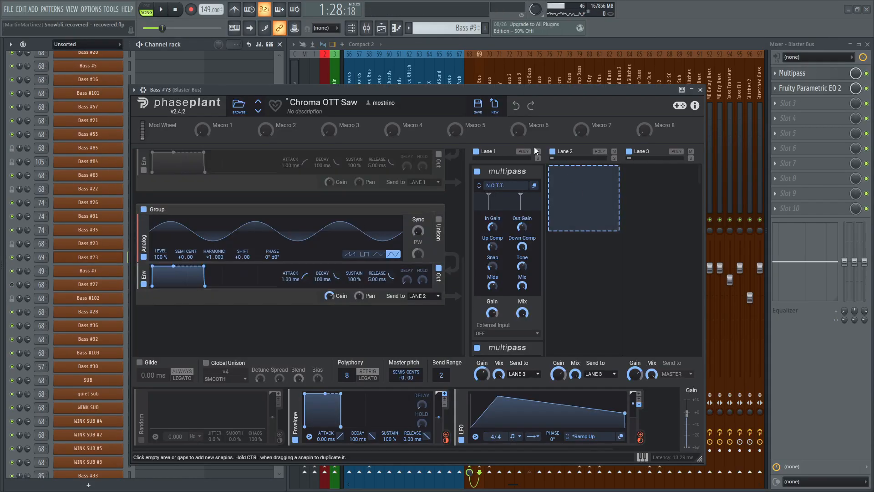
pyautogui.click(476, 151)
pyautogui.click(700, 90)
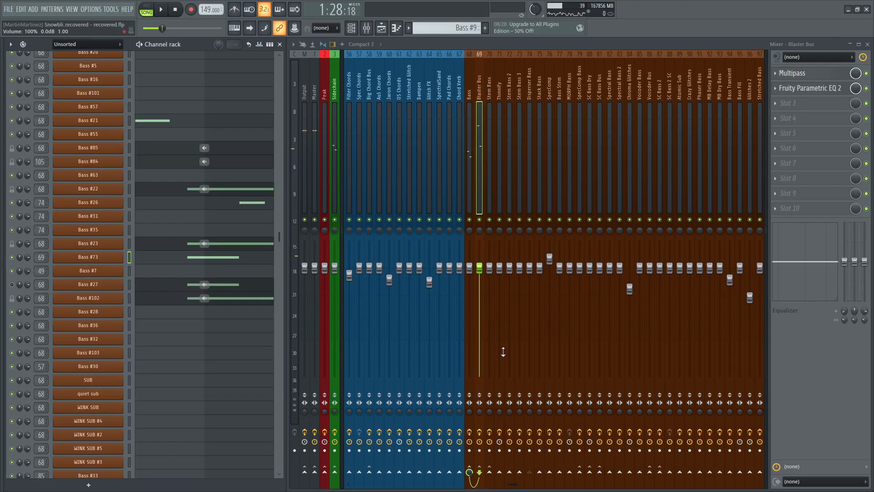
# Step: Play the Bass #73 sound with Lane 1 bypassed and inspect the oscillator groups in its Phase Plant patch
pyautogui.press('space')
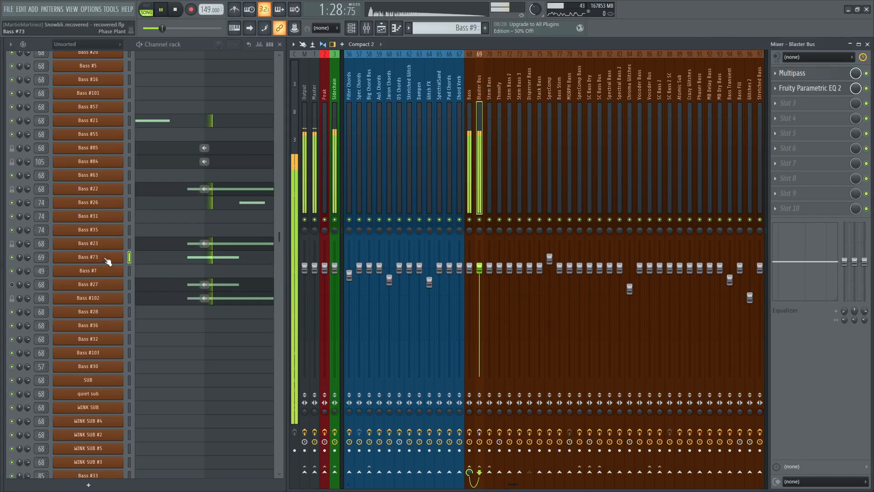
pyautogui.press('space')
pyautogui.click(108, 258)
pyautogui.scroll(5, 320, 228)
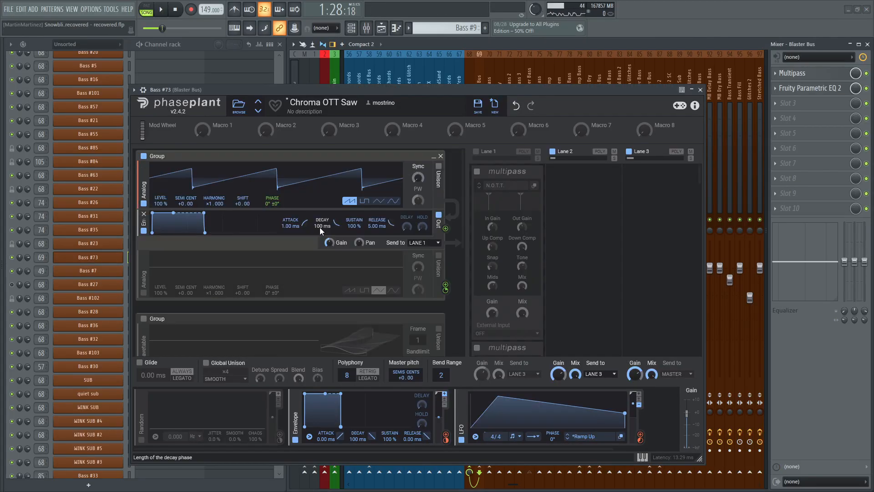
pyautogui.scroll(-3, 291, 168)
pyautogui.scroll(-1, 291, 168)
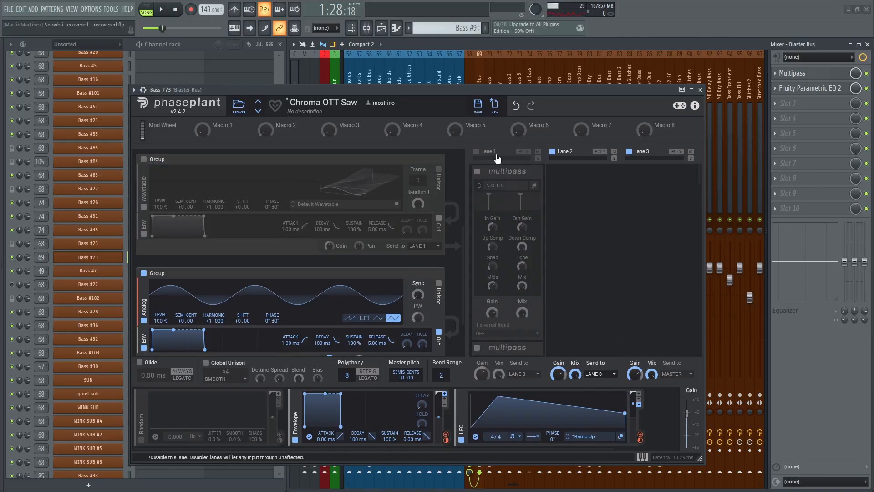
# Step: Re-enable Lane 1 in the Chroma OTT Saw patch and examine its effect chain from Multipass and Shapertable down to the Dispersers
pyautogui.click(477, 151)
pyautogui.scroll(5, 584, 199)
pyautogui.scroll(-3, 585, 199)
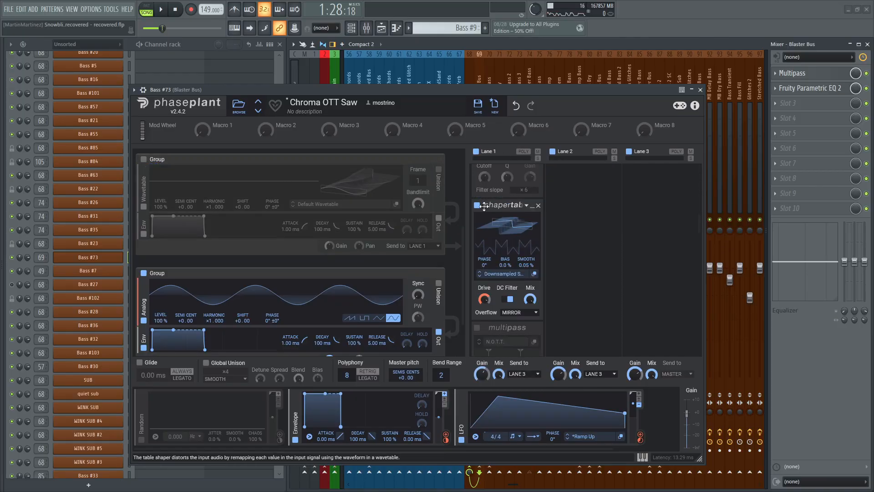
pyautogui.scroll(-5, 570, 218)
pyautogui.scroll(-5, 568, 219)
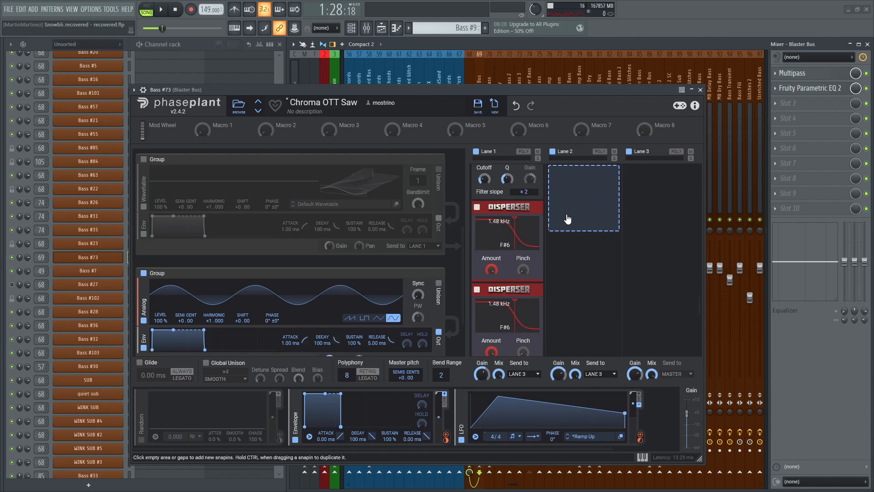
pyautogui.scroll(5, 566, 219)
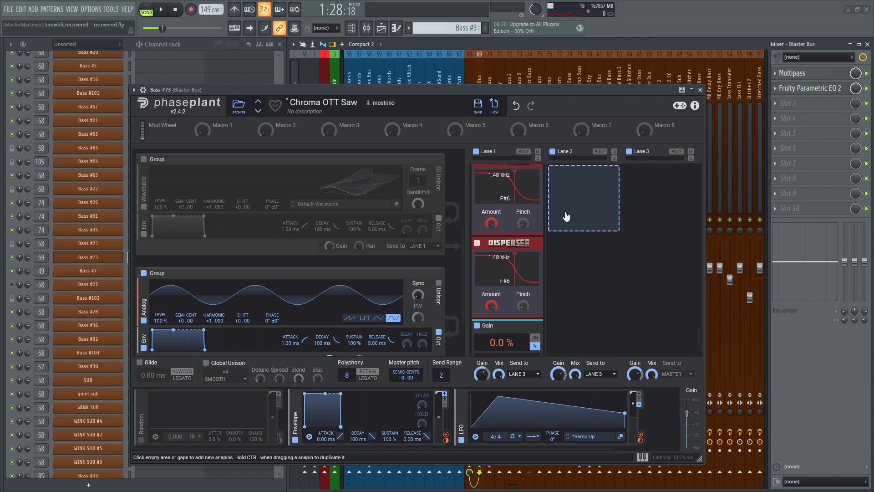
pyautogui.scroll(5, 564, 215)
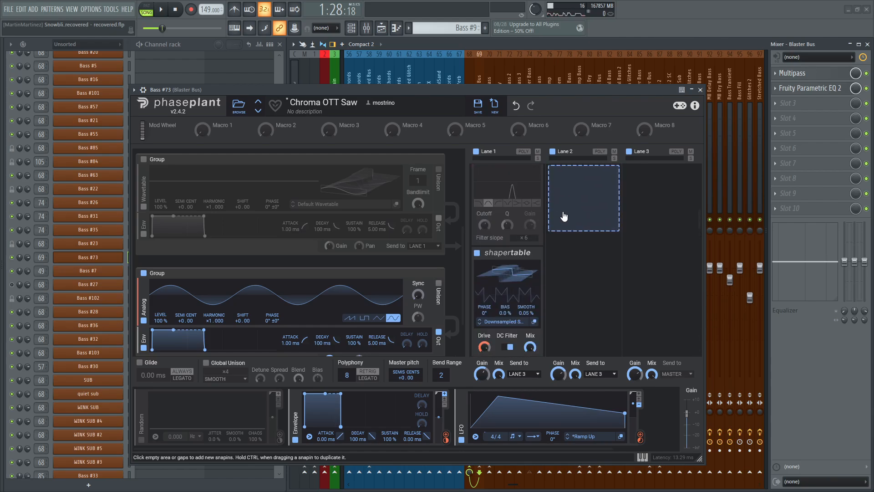
# Step: Disable the Shapertable and the Dispersers in Lane 1 of the Bass #73 patch and audition the sound without them
pyautogui.click(477, 254)
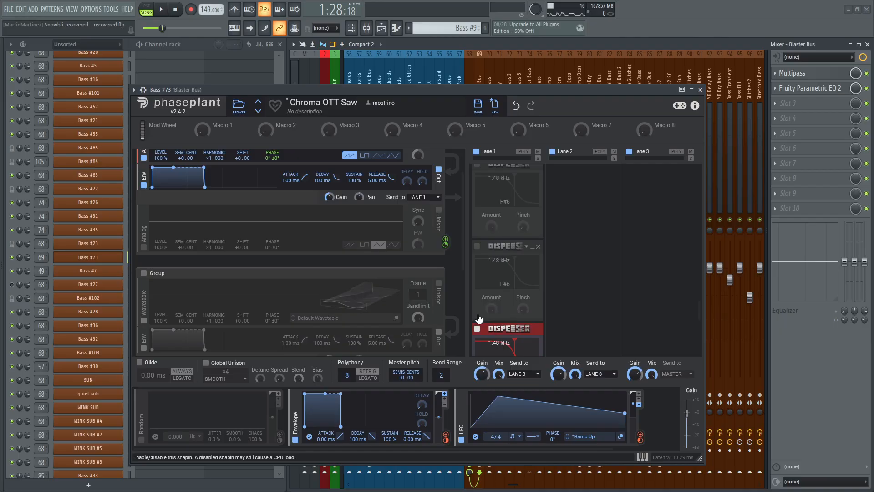
pyautogui.scroll(-1, 478, 315)
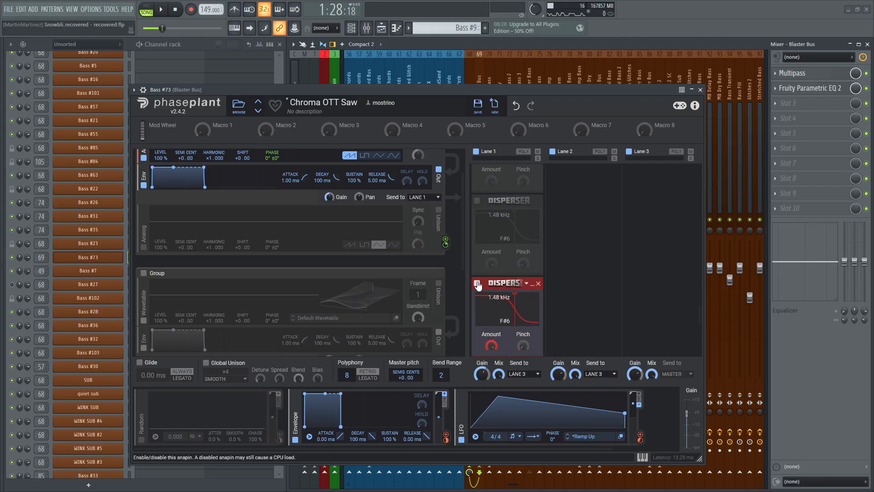
pyautogui.click(477, 284)
pyautogui.scroll(-3, 479, 277)
pyautogui.click(477, 229)
pyautogui.click(477, 311)
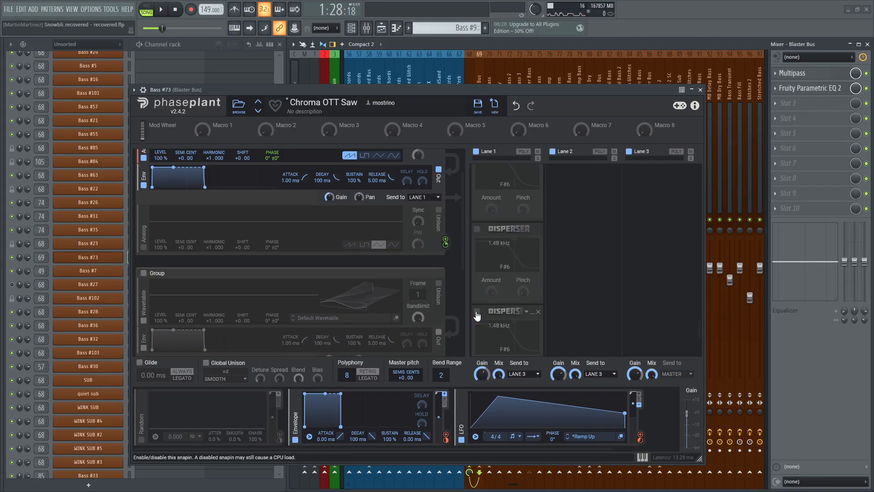
pyautogui.scroll(3, 580, 290)
pyautogui.scroll(1, 582, 291)
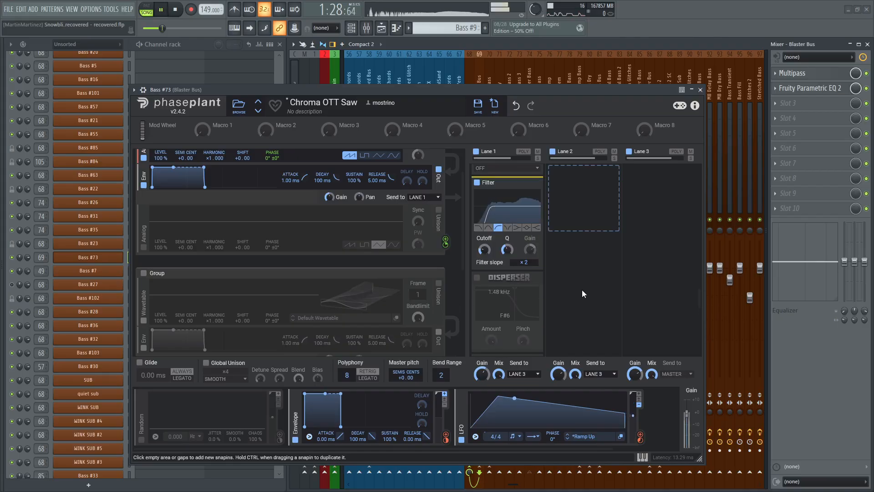
# Step: Turn the Shapertable in Lane 1 of the Bass #73 patch back on and audition its effect
pyautogui.scroll(8, 582, 289)
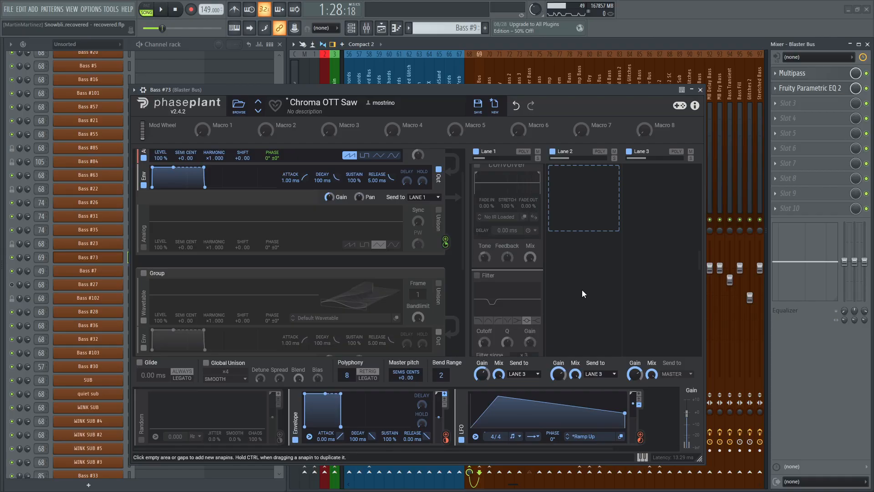
pyautogui.scroll(-4, 582, 290)
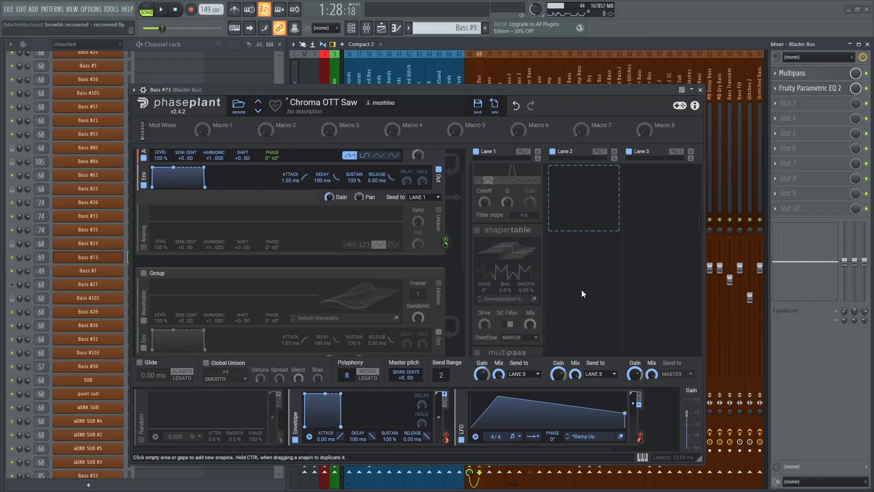
pyautogui.click(478, 230)
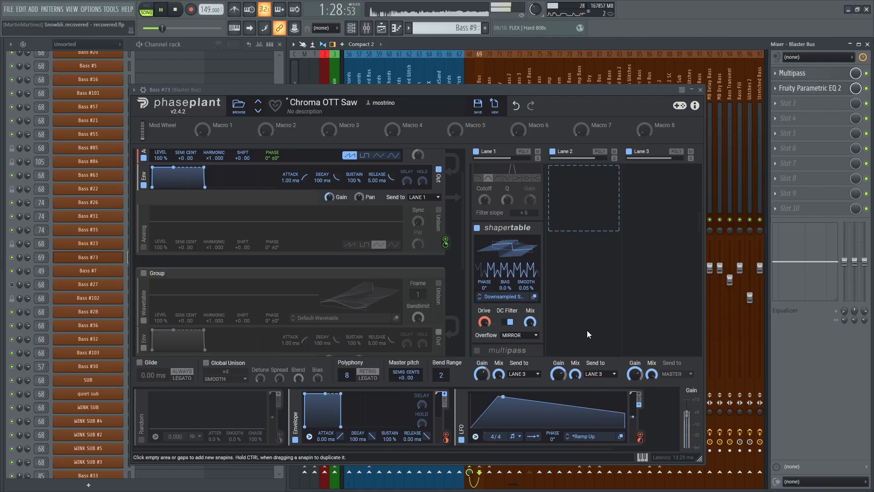
pyautogui.scroll(4, 587, 321)
# Step: Turn the Dispersers in Lane 1 back on, audition the full Bass #73 sound and close the synth
pyautogui.scroll(-5, 582, 296)
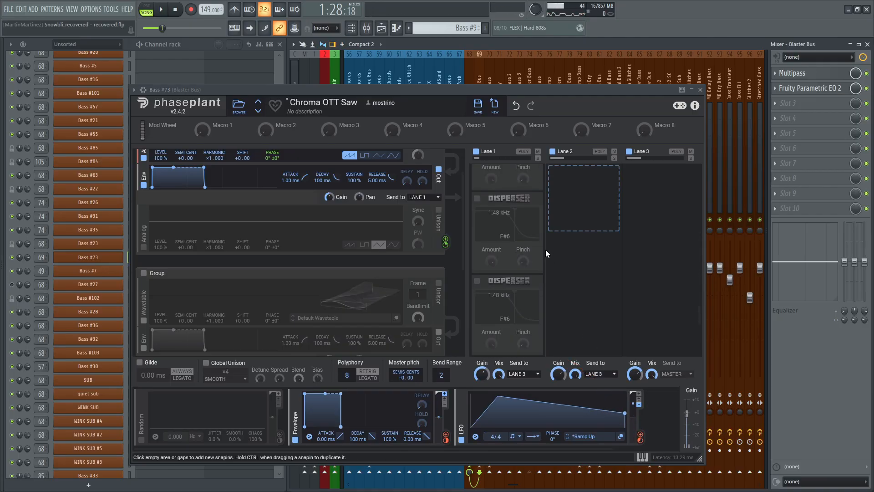
pyautogui.click(476, 184)
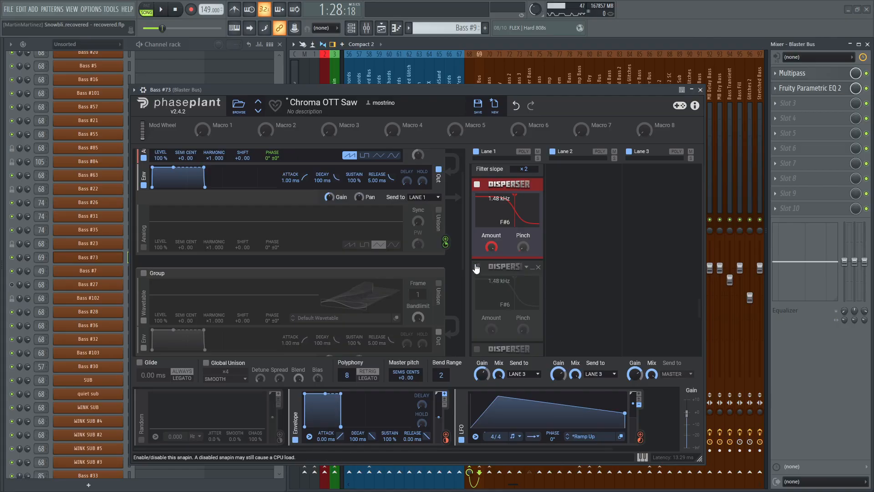
pyautogui.scroll(-2, 478, 264)
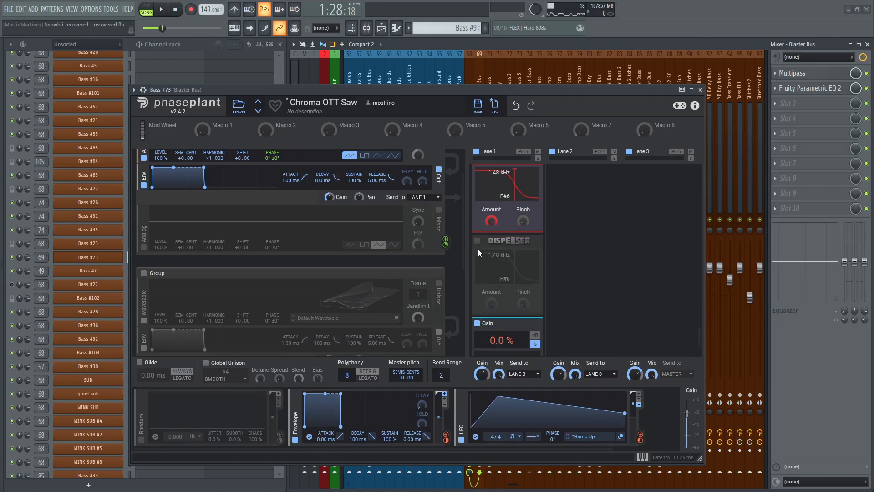
pyautogui.click(477, 241)
pyautogui.press('space')
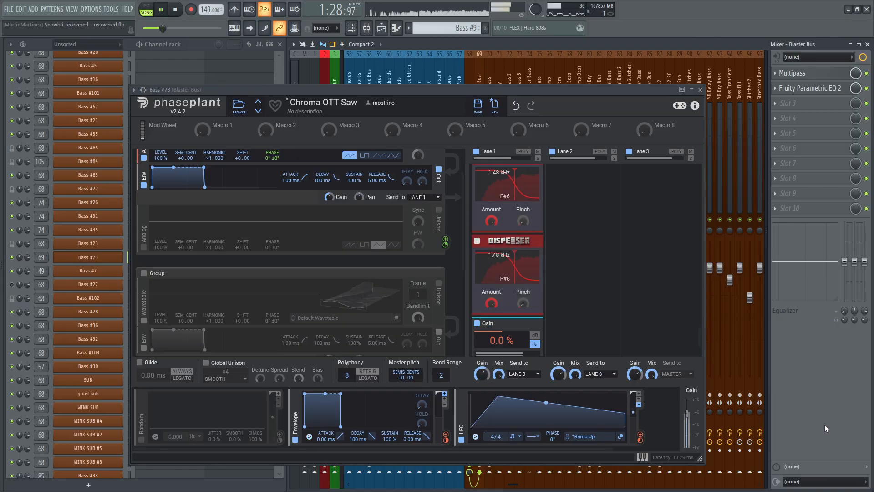
pyautogui.press('space')
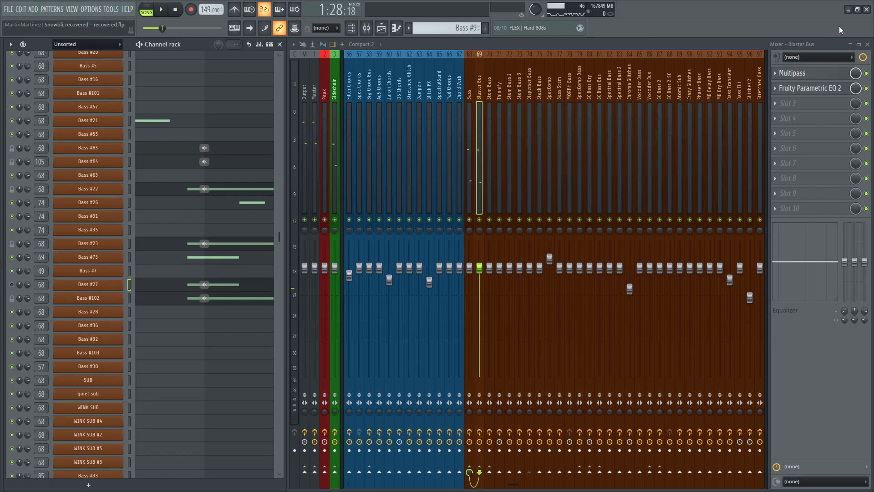
# Step: Inspect the Multipass N.O.T.T. preset and Fruity Parametric EQ 2 on the Blaster Bus and play the processed bass
pyautogui.click(830, 73)
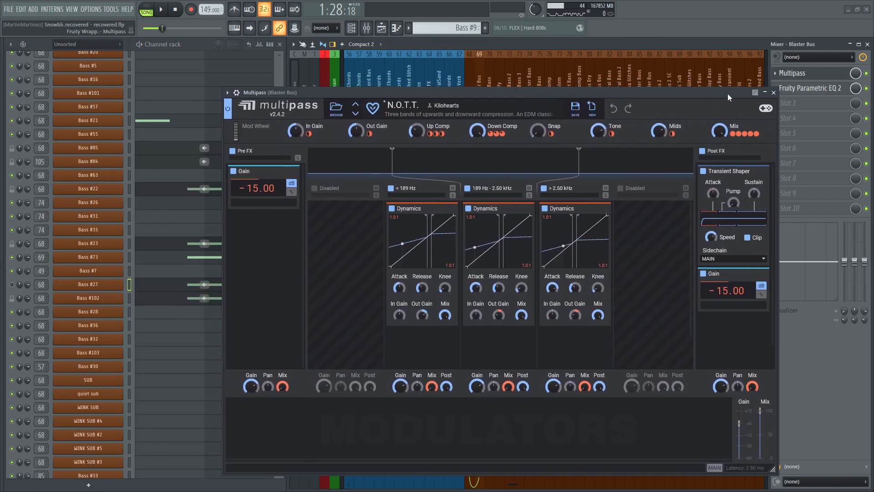
pyautogui.click(773, 92)
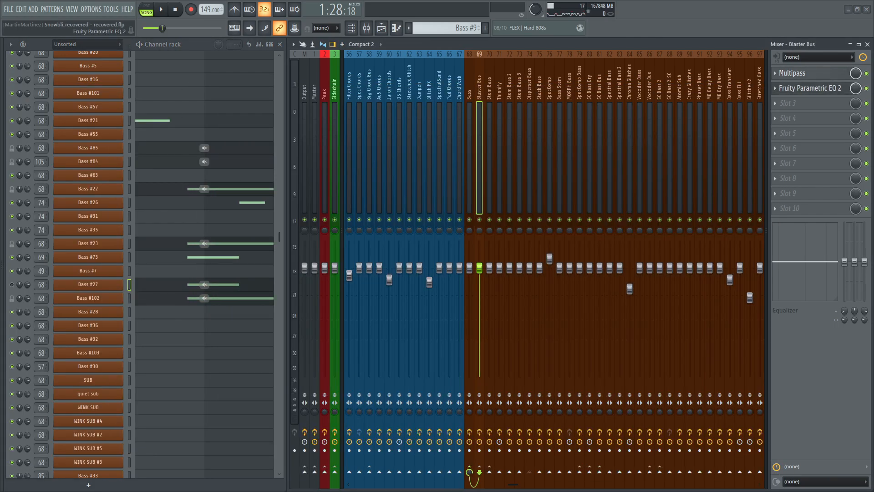
pyautogui.click(806, 87)
pyautogui.click(621, 162)
pyautogui.press('space')
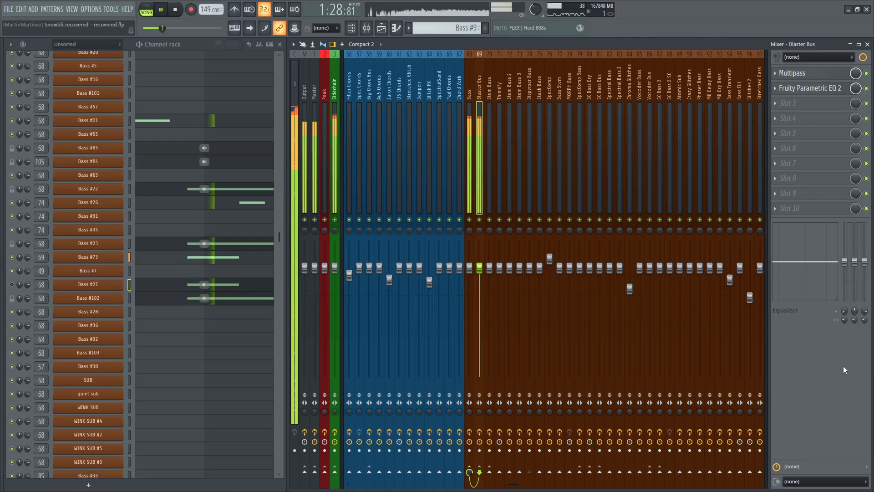
pyautogui.press('space')
# Step: Mute Bass #73, unmute Bass #27 to audition it alone, and inspect its Phase Plant patch
pyautogui.click(130, 257)
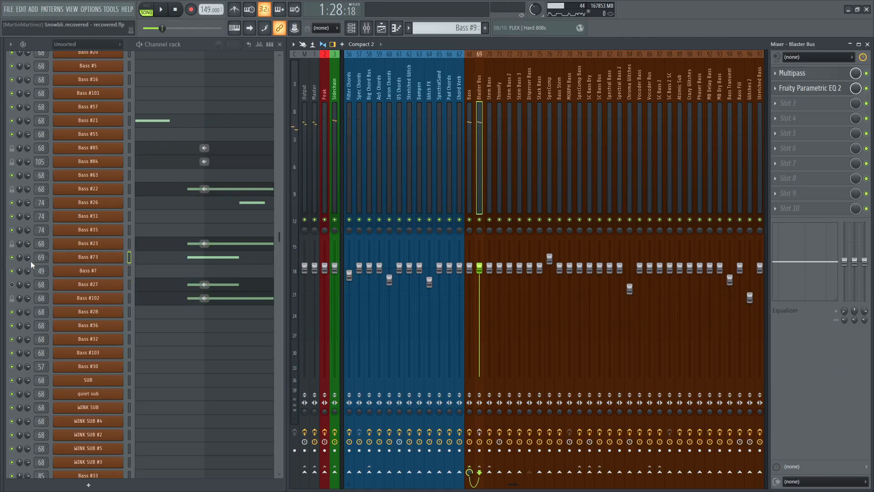
pyautogui.click(12, 258)
pyautogui.click(12, 285)
pyautogui.press('space')
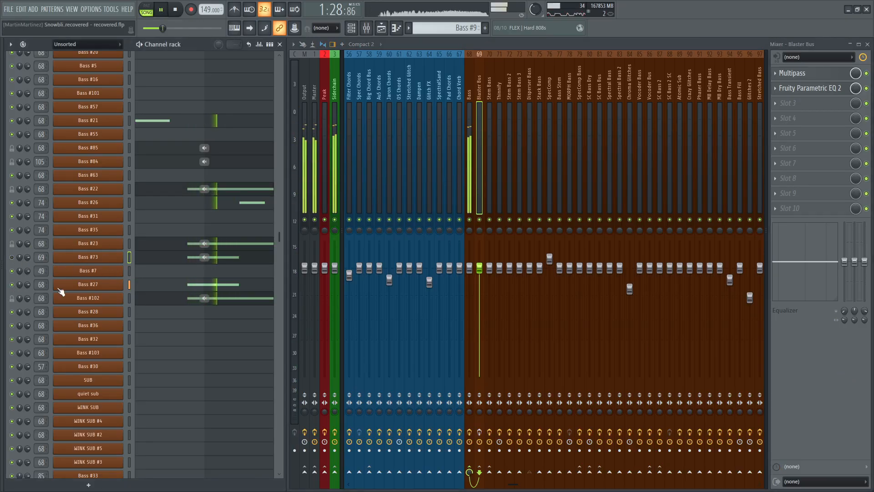
pyautogui.press('space')
pyautogui.click(60, 288)
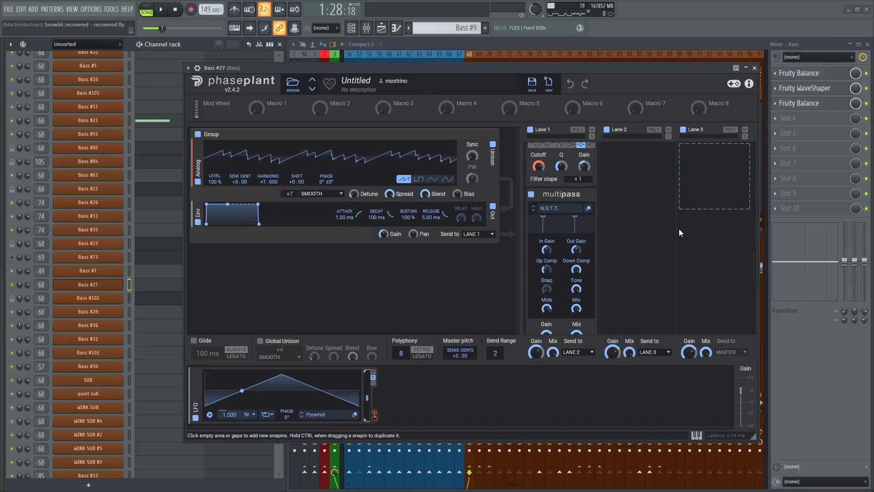
pyautogui.click(754, 68)
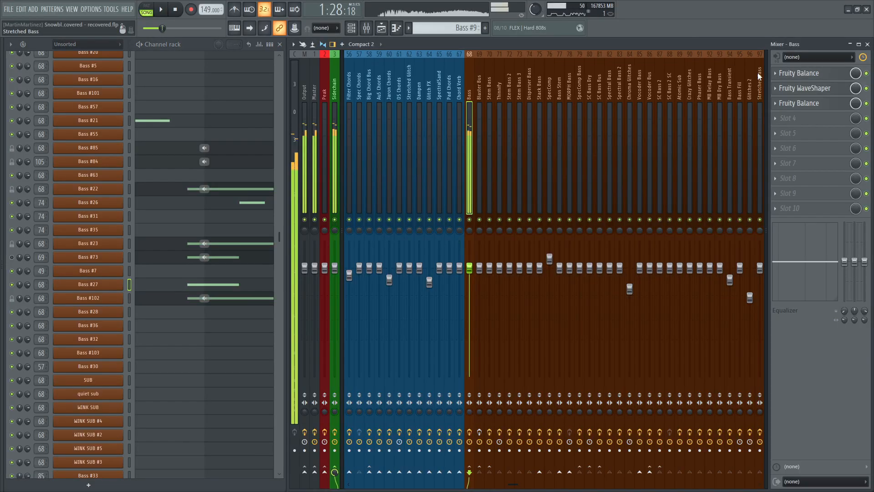
# Step: Return to the playlist and play the soloed Bass Fills track from the start of the Bass #9 section
pyautogui.press('F5')
pyautogui.scroll(2, 371, 65)
pyautogui.press('space')
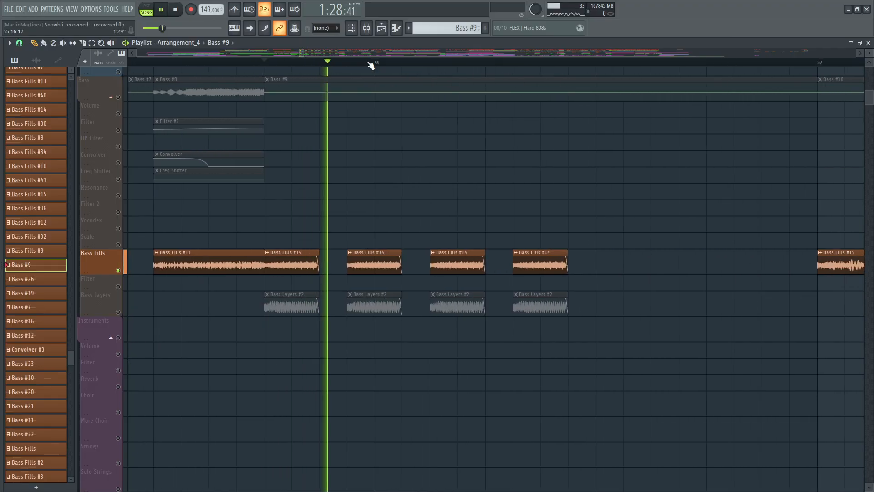
pyautogui.press('space')
pyautogui.scroll(-3, 371, 65)
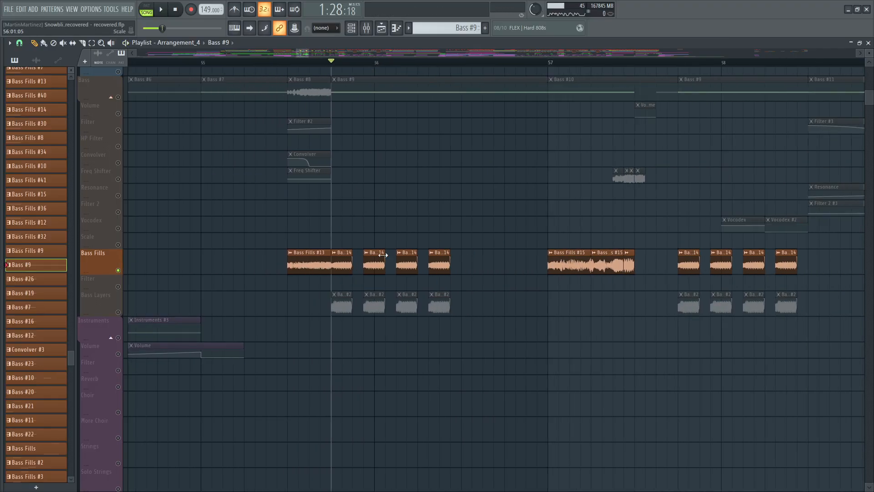
# Step: Solo the Bass Layers track in the playlist and play its clips from the start of the Bass #9 section
pyautogui.moveTo(471, 64); pyautogui.dragTo(339, 63)
pyautogui.rightClick(121, 314)
pyautogui.scroll(-2, 445, 342)
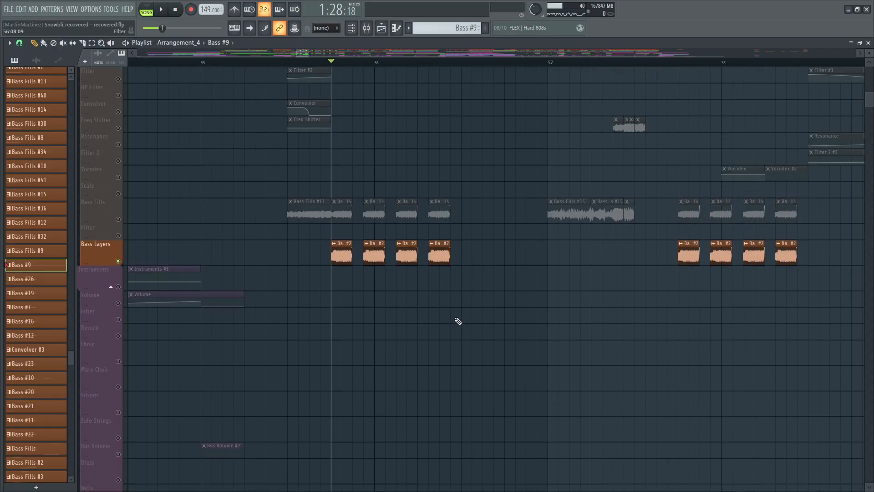
pyautogui.press('space')
pyautogui.press('space')
# Step: Open the Bass #102 channel's Phase Plant patch and examine its Neuron and Complex FM 1 wavetables and Lane 1 effects
pyautogui.press('F5')
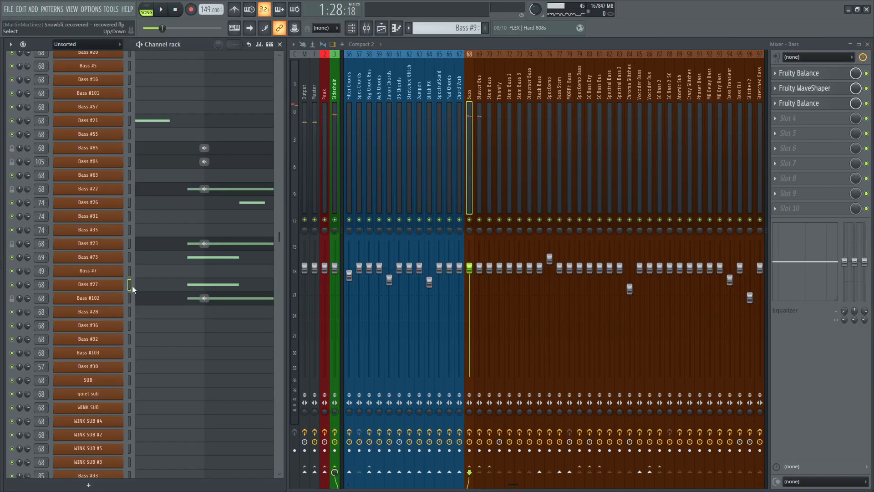
pyautogui.click(81, 249)
pyautogui.click(81, 249)
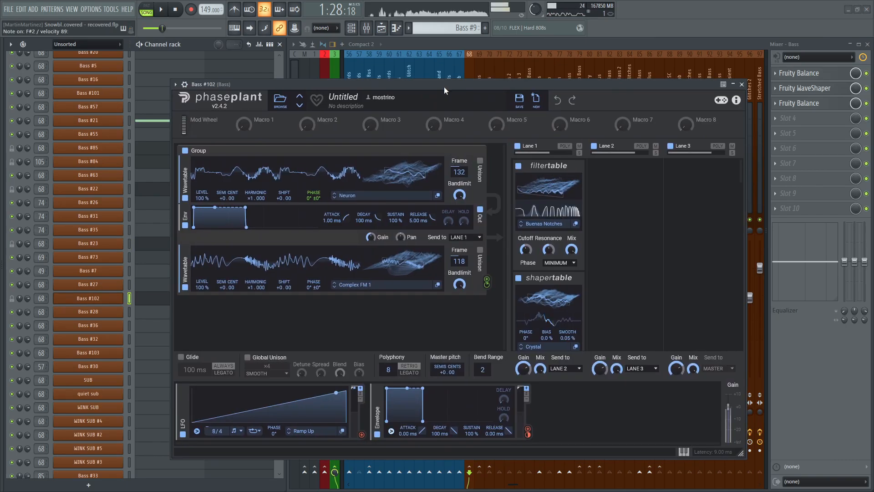
pyautogui.scroll(-1, 625, 186)
pyautogui.scroll(-10, 624, 185)
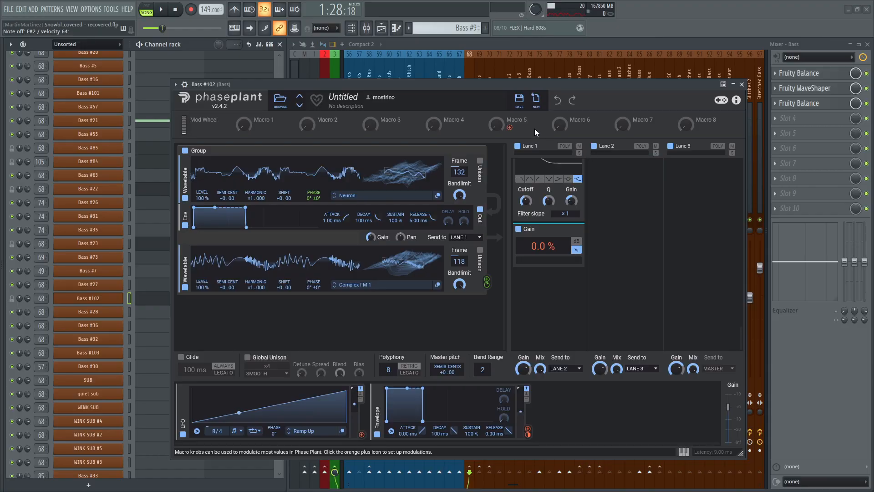
# Step: Bypass Lane 1 of the Bass #102 patch to audition the raw wavetables and re-enable it at the Filtertable and Shapertable
pyautogui.click(518, 146)
pyautogui.scroll(10, 738, 291)
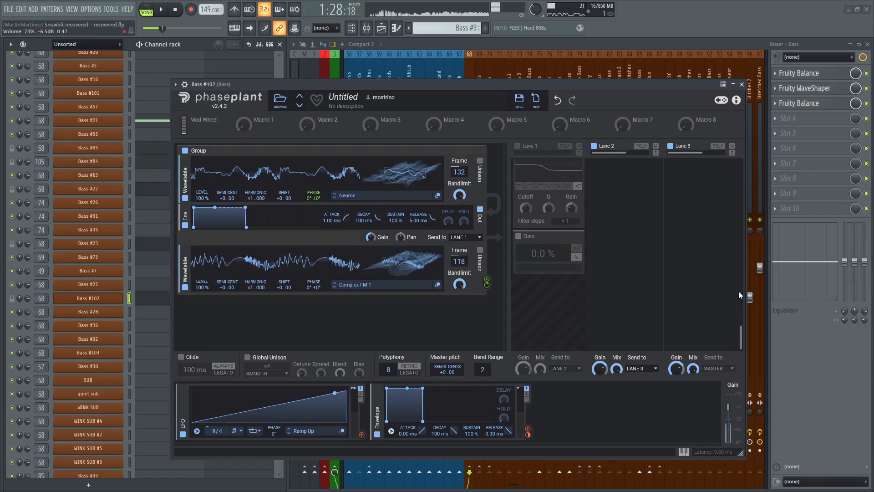
pyautogui.click(517, 145)
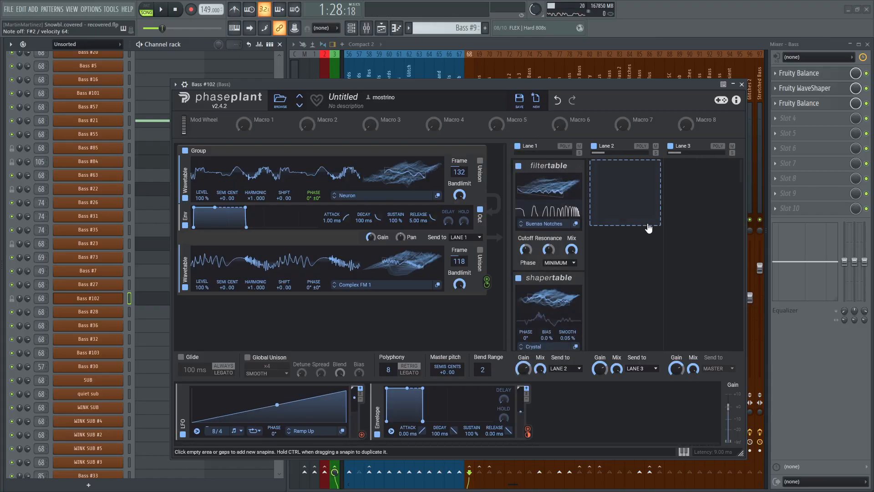
pyautogui.scroll(-1, 646, 228)
pyautogui.scroll(1, 646, 228)
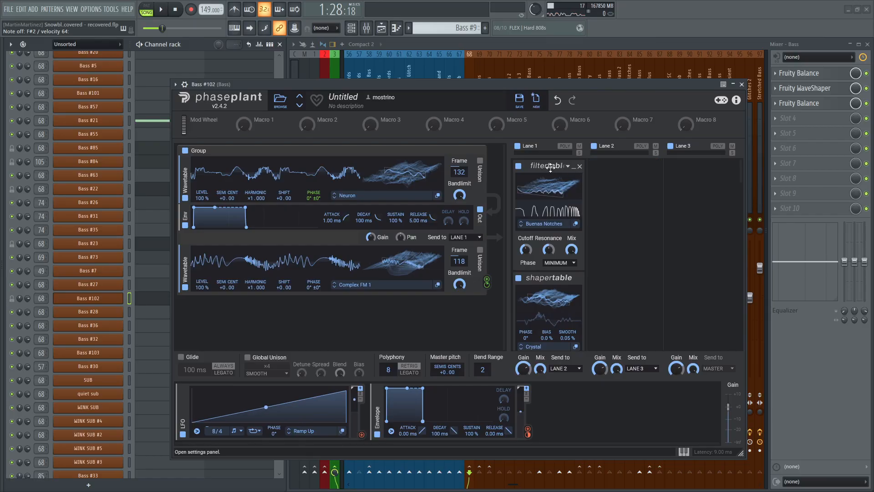
# Step: Audition the Bass #102 patch with its Filtertable bypassed, re-enable the Filtertable and close the patch
pyautogui.click(518, 166)
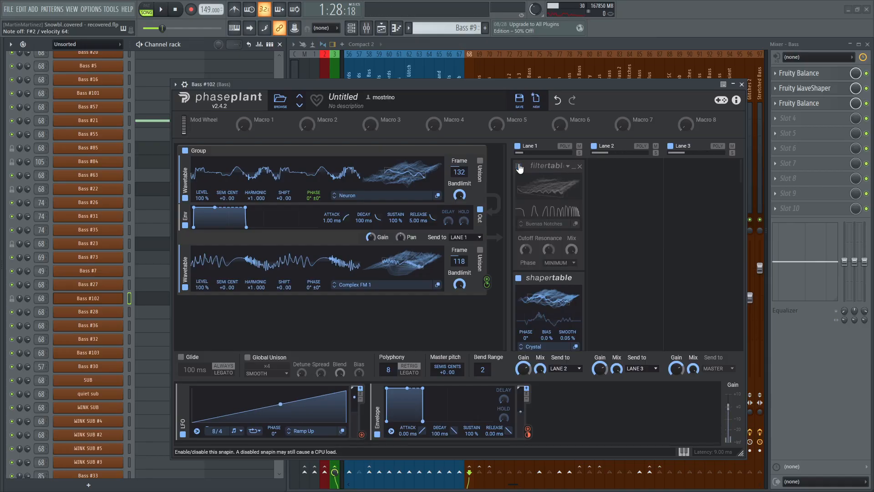
pyautogui.click(519, 167)
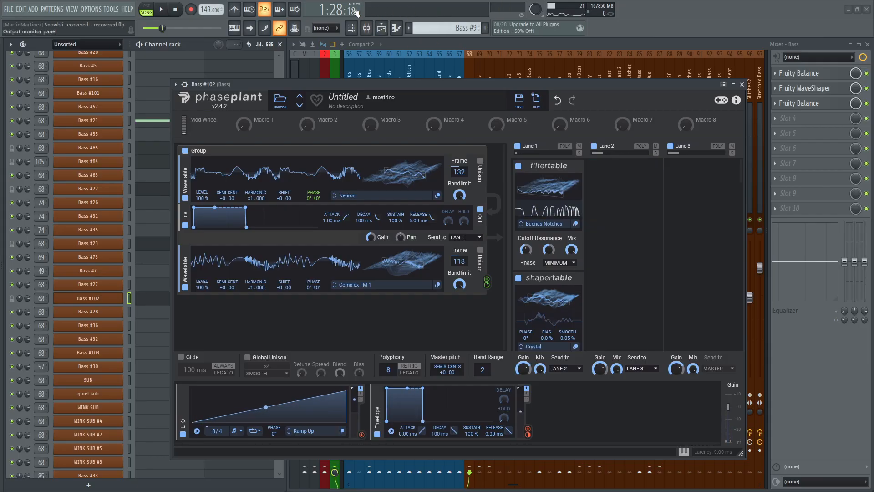
pyautogui.click(743, 84)
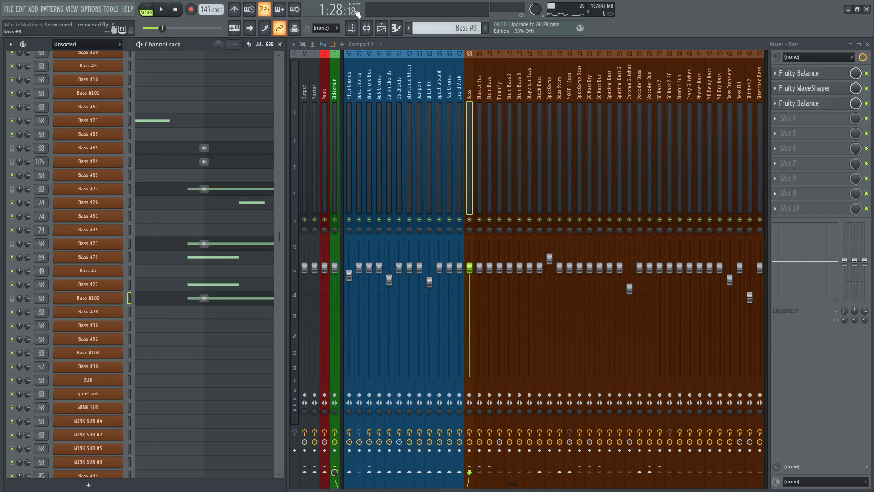
# Step: Return to the playlist, solo the whole Bass group and play it twice from the start of the Bass #9 section
pyautogui.click(381, 28)
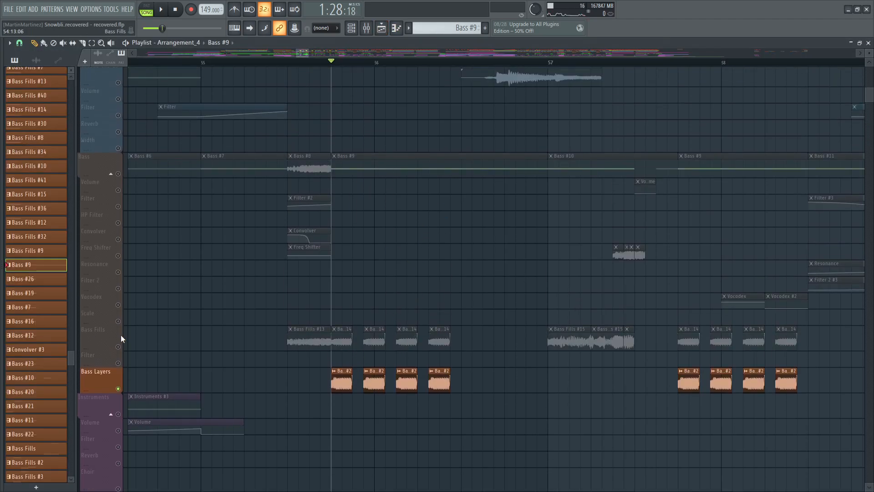
pyautogui.click(118, 347)
pyautogui.click(118, 173)
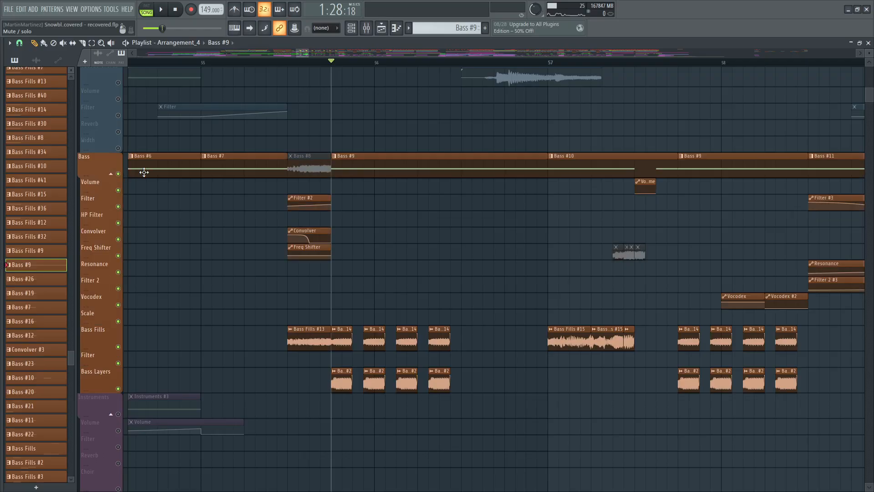
pyautogui.press('space')
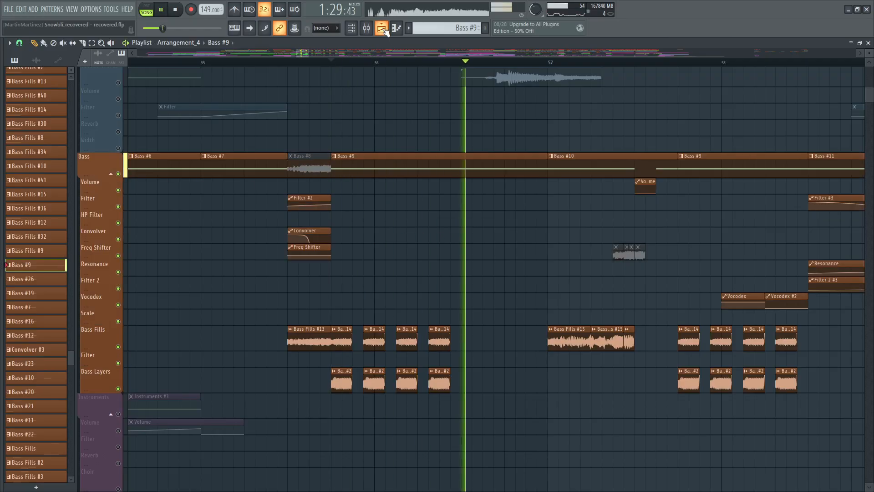
pyautogui.press('space')
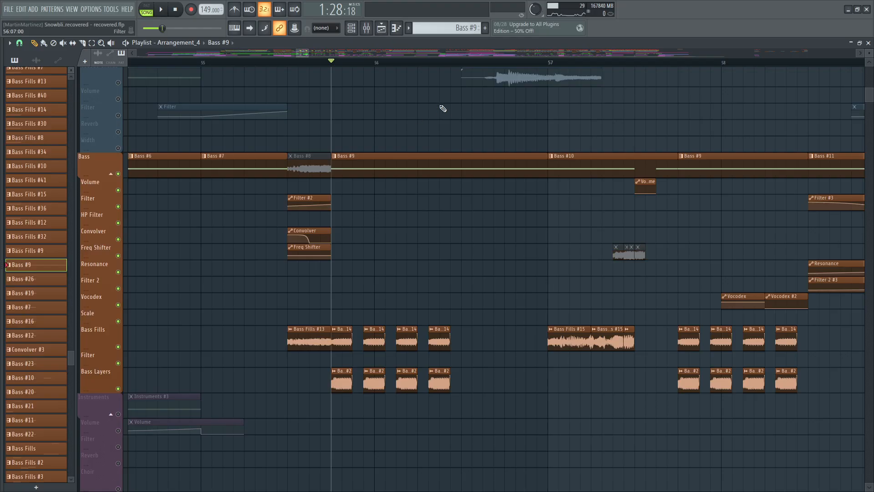
pyautogui.press('space')
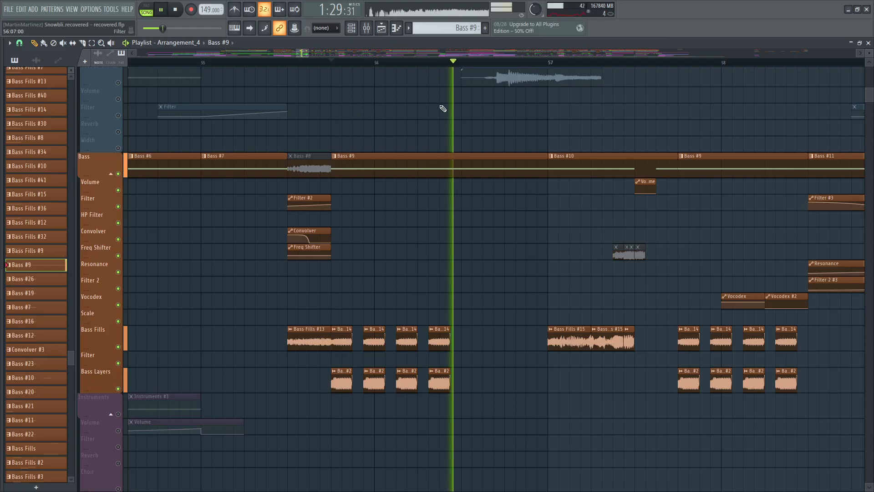
pyautogui.press('space')
# Step: Try arranging the Bass Fills and Bass Layers clips under Bass #9 back to back without gaps, and save the project
pyautogui.scroll(1, 468, 117)
pyautogui.scroll(-2, 482, 251)
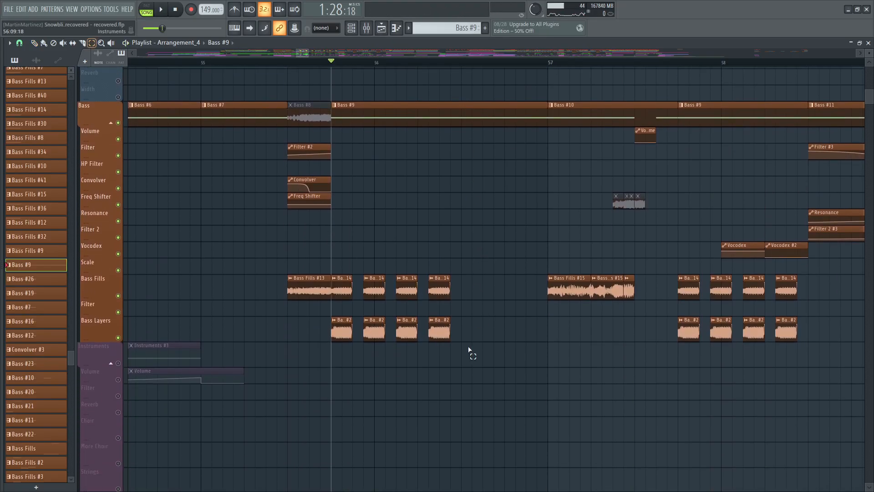
pyautogui.moveTo(463, 366); pyautogui.dragTo(361, 287)
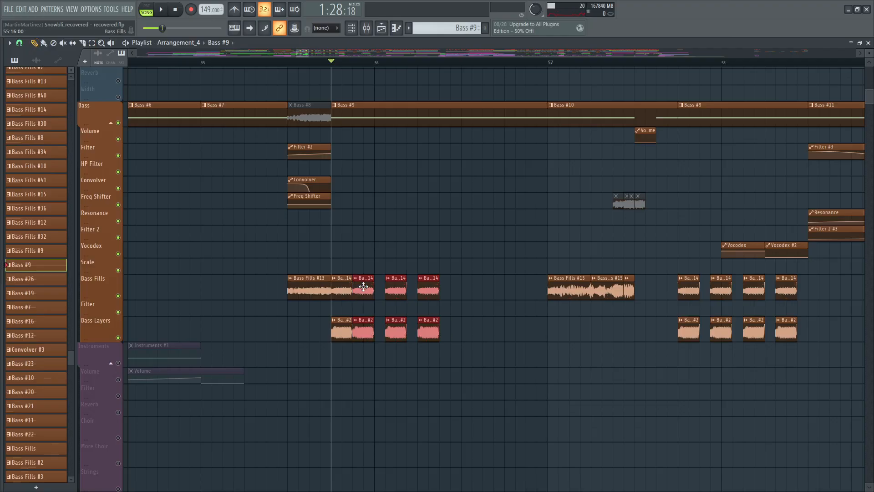
pyautogui.moveTo(385, 353); pyautogui.dragTo(440, 290)
pyautogui.press('Delete')
pyautogui.moveTo(444, 351); pyautogui.dragTo(362, 288)
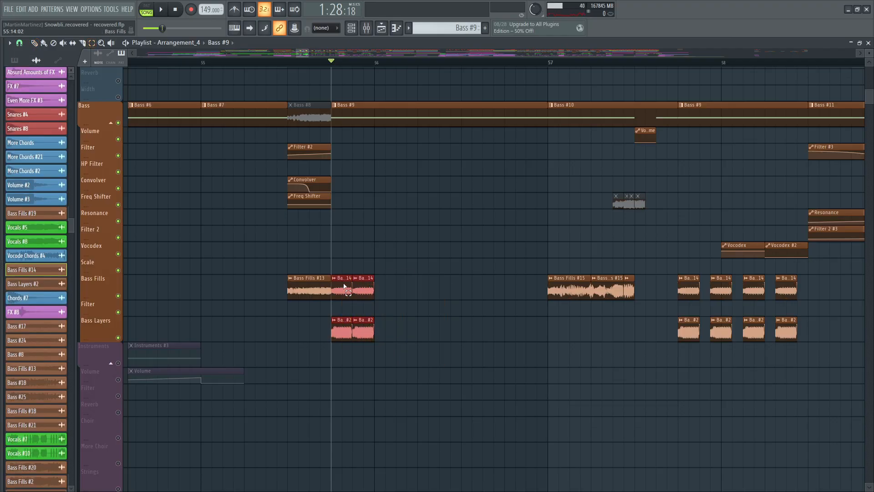
pyautogui.hotkey('ctrl', 'b')
pyautogui.hotkey('ctrl', 'b')
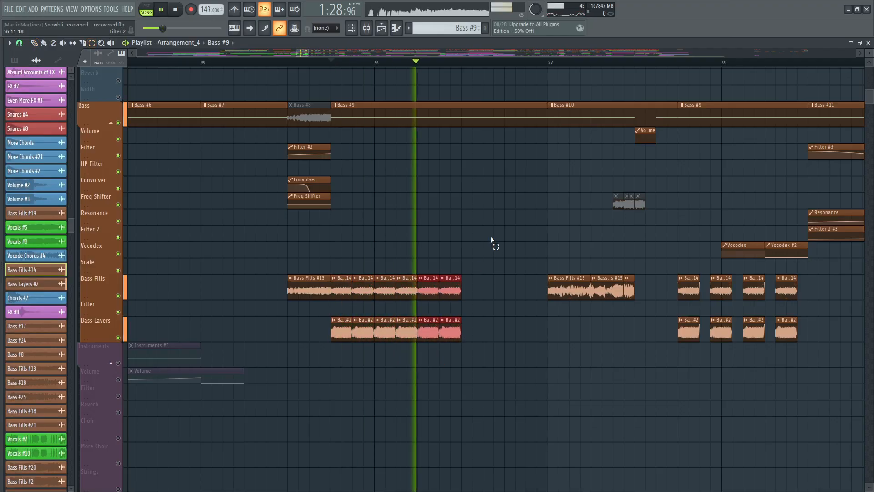
pyautogui.hotkey('ctrl', 's')
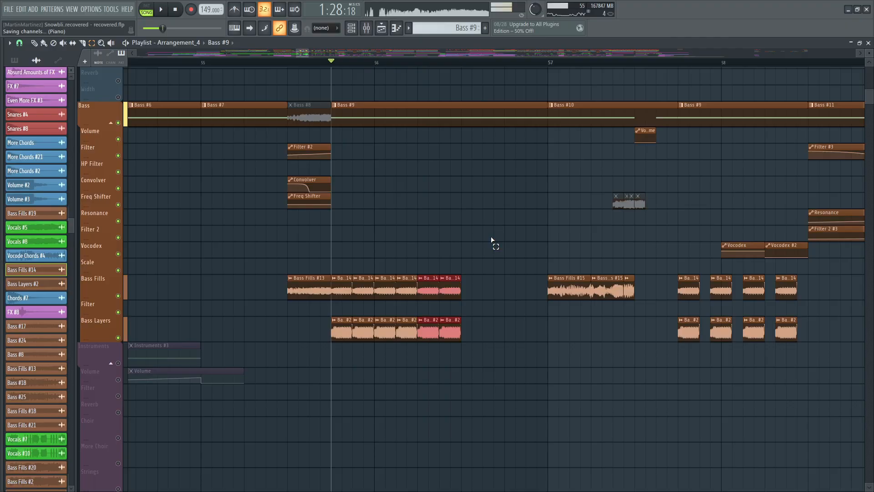
# Step: Undo the back-to-back rearrangement of the Bass Fills and Bass Layers clips and replay the original bass rhythm
pyautogui.hotkey('ctrl', 'z')
pyautogui.hotkey('ctrl', 'z')
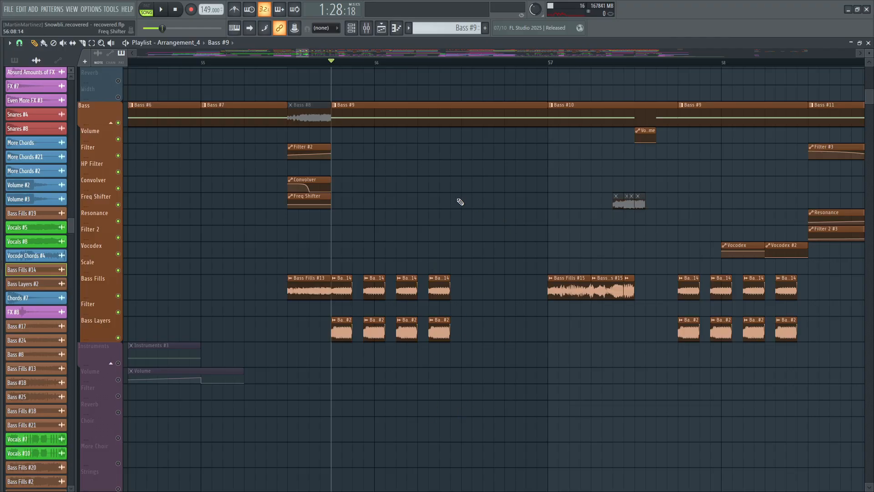
pyautogui.press('space')
pyautogui.press('space')
# Step: Solo the Lead track in the playlist and play its Lead #3 clip
pyautogui.scroll(10, 460, 202)
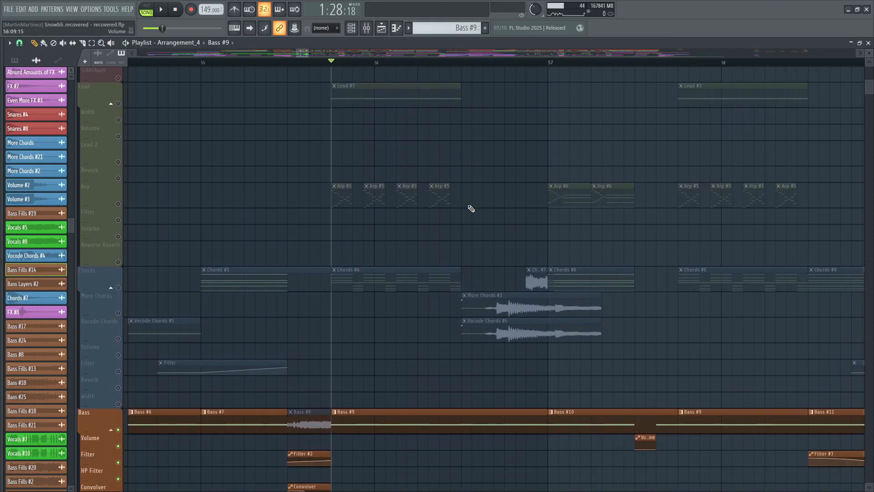
pyautogui.scroll(-2, 468, 207)
pyautogui.scroll(3, 462, 212)
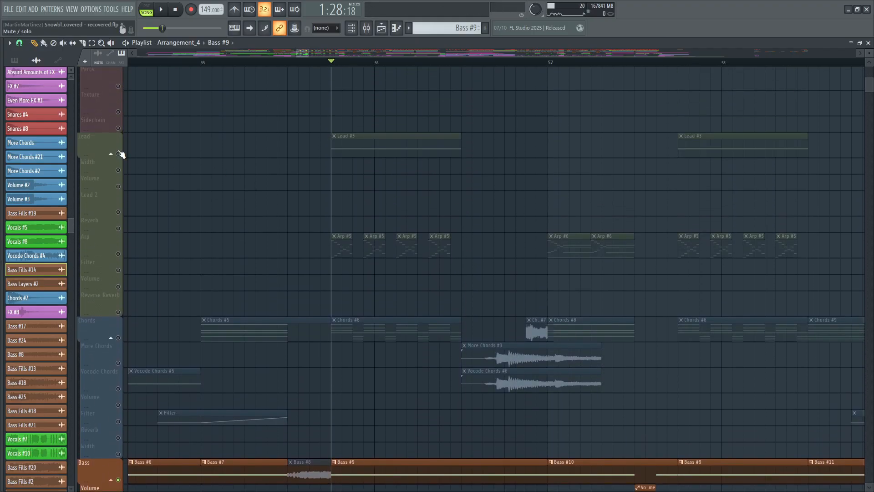
pyautogui.click(120, 154)
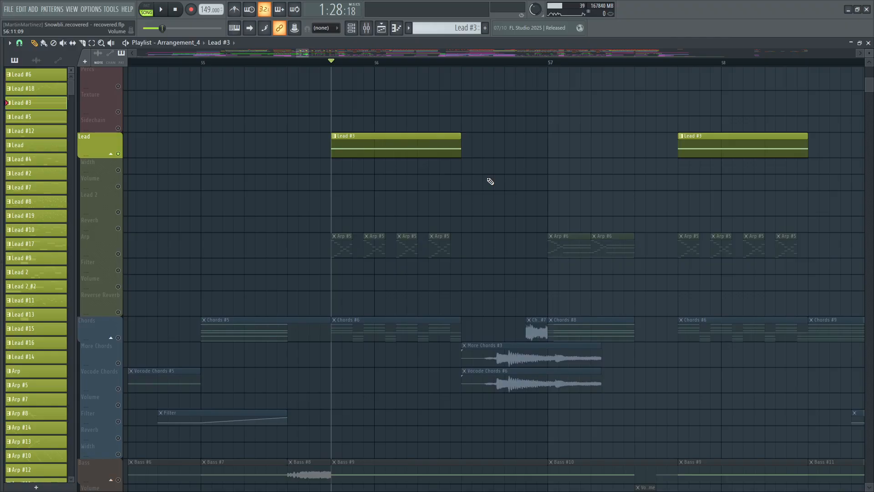
pyautogui.press('space')
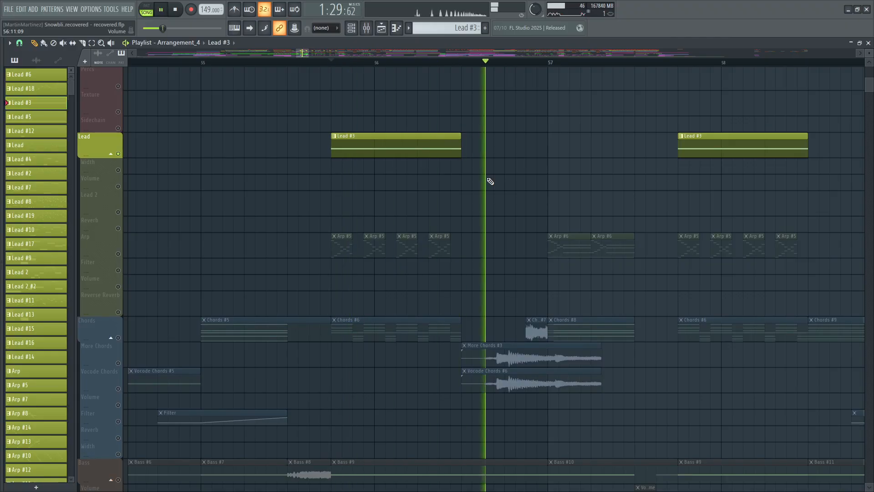
pyautogui.press('space')
# Step: Solo the Arp track and play its Arp #5 clips
pyautogui.click(123, 255)
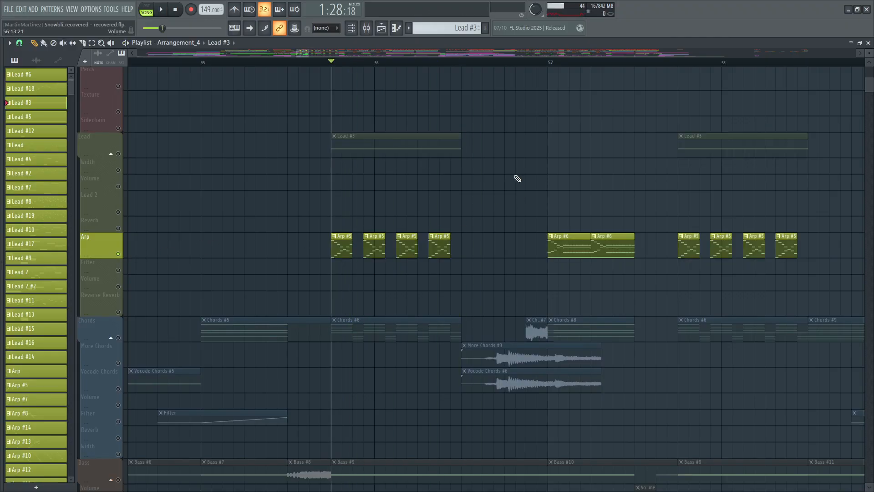
pyautogui.press('space')
pyautogui.press('space')
# Step: Select the Arp #5 pattern and open the Arp #4 channel's Phase Plant patch to examine its oscillators and Lane 1 effects
pyautogui.click(446, 240)
pyautogui.click(869, 42)
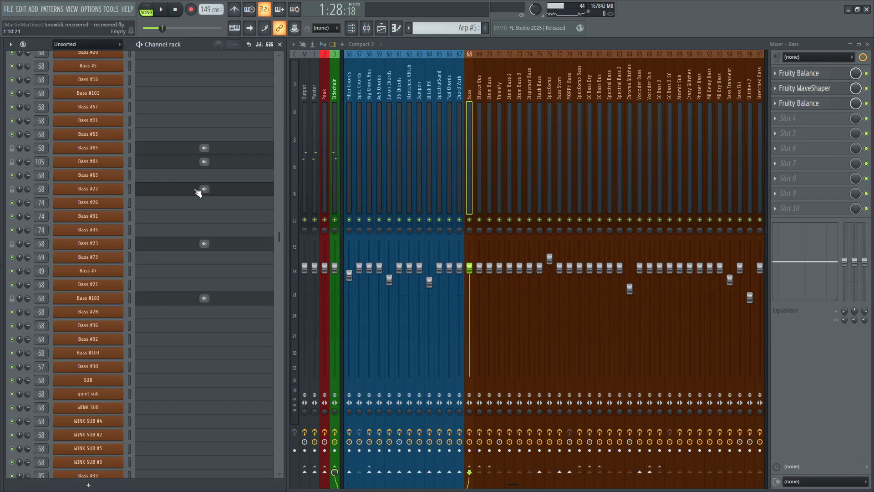
pyautogui.scroll(15, 194, 189)
pyautogui.click(97, 339)
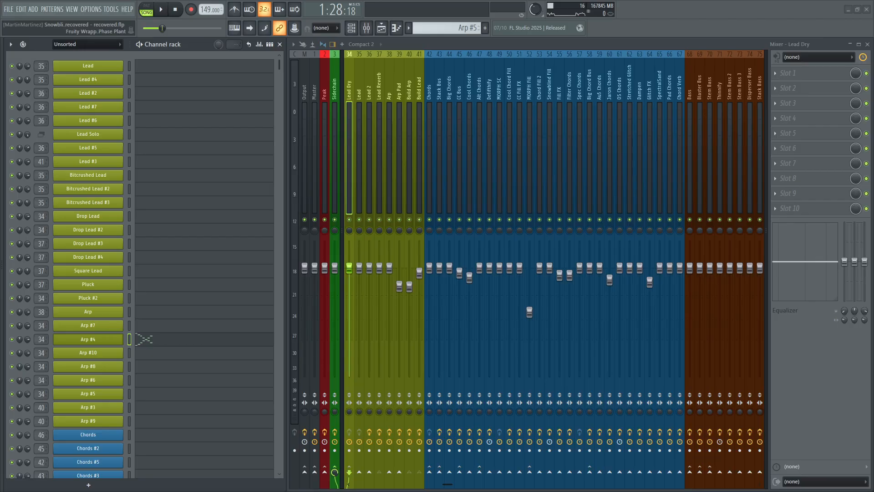
pyautogui.scroll(-1, 420, 176)
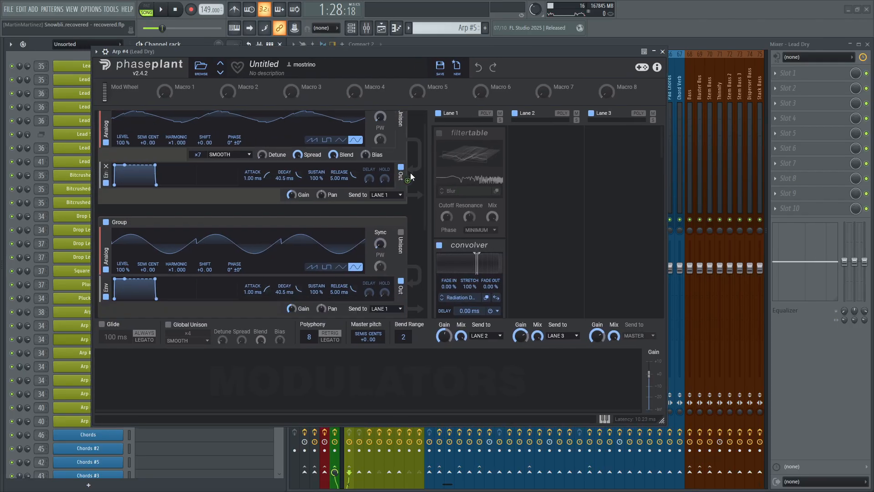
pyautogui.scroll(-5, 556, 223)
pyautogui.scroll(5, 536, 212)
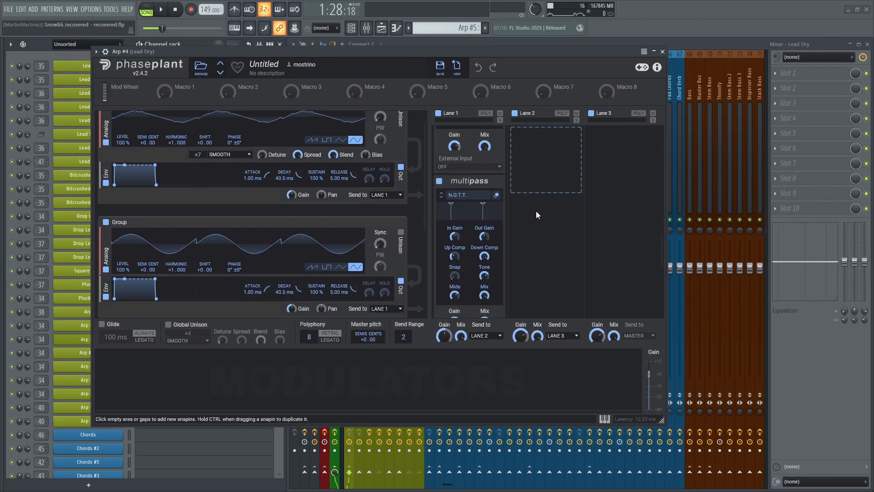
# Step: Audition the Arp #4 patch with its Convolver bypassed and re-enabled, and close the patch
pyautogui.press('space')
pyautogui.click(439, 222)
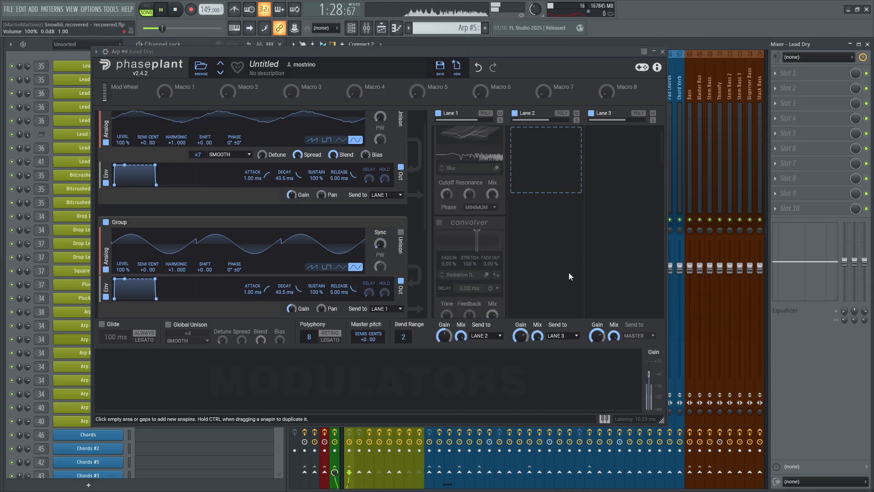
pyautogui.press('space')
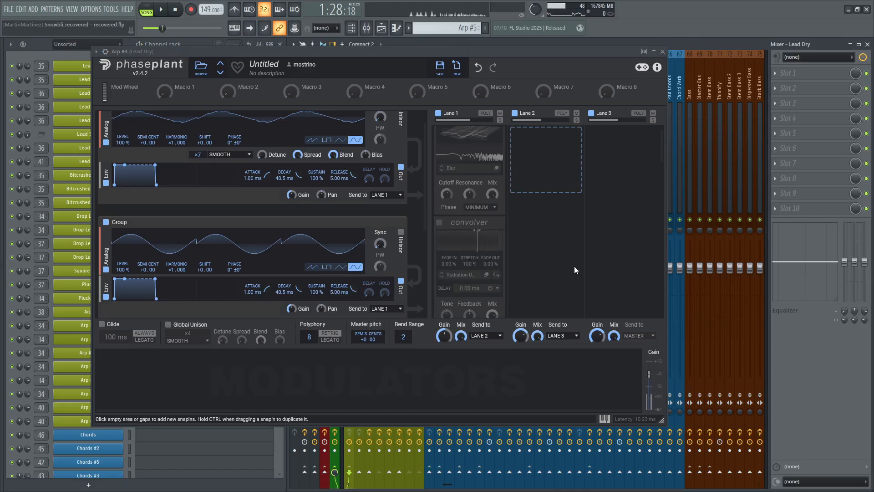
pyautogui.click(439, 222)
pyautogui.scroll(-1, 475, 199)
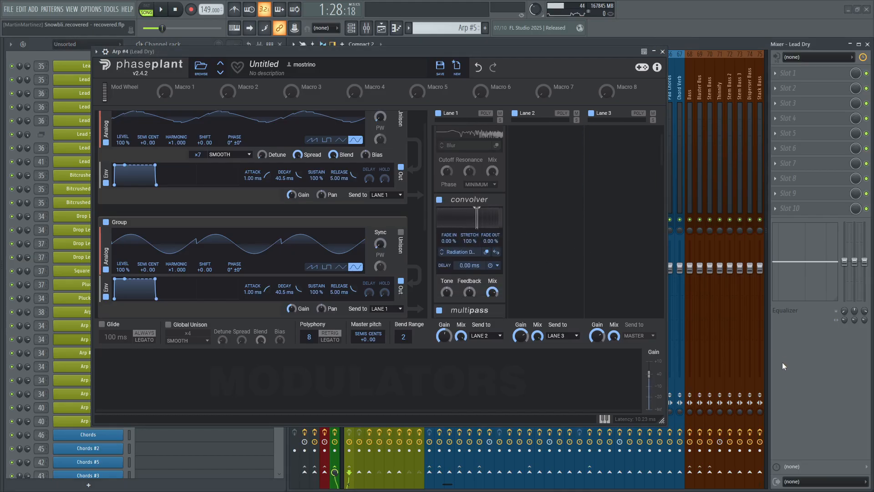
pyautogui.press('space')
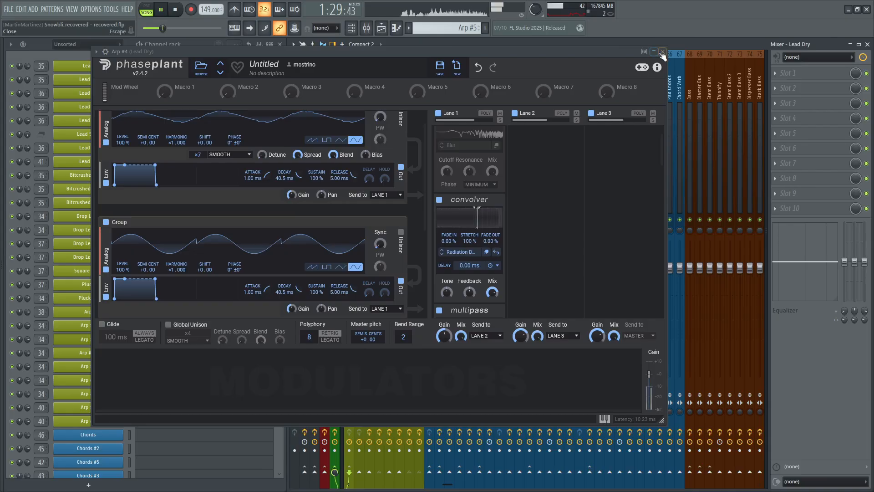
pyautogui.press('space')
pyautogui.click(663, 51)
# Step: Open the Arp #4 channel's notes in the piano roll and examine the arpeggio pattern up close
pyautogui.click(155, 340)
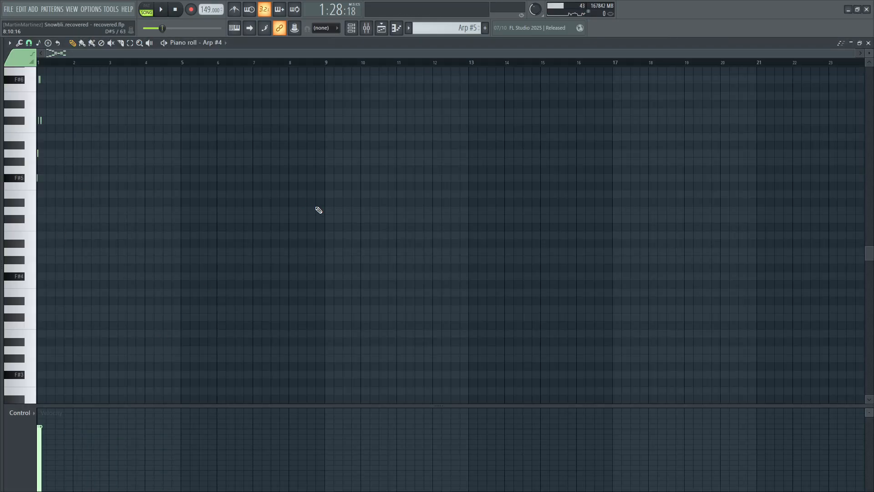
pyautogui.scroll(4, 69, 78)
pyautogui.scroll(10, 55, 66)
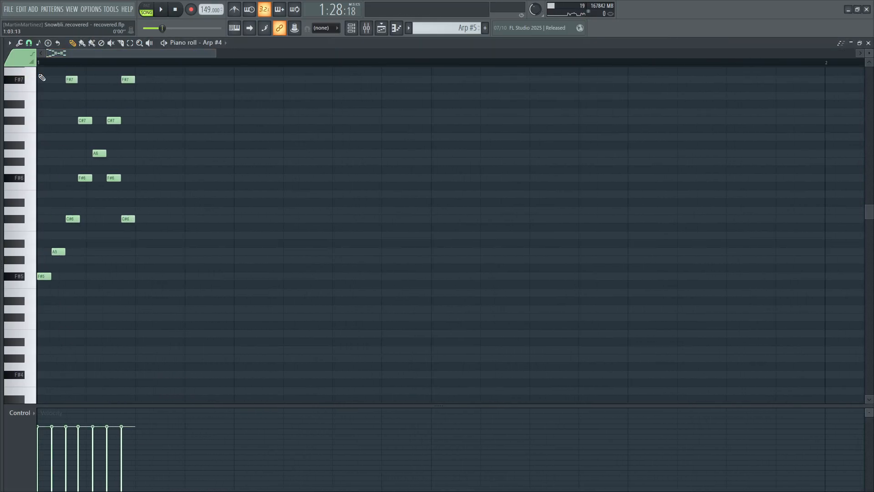
pyautogui.scroll(3, 150, 121)
# Step: Return to the playlist, solo the Chords track and play it from the start of the Chords #6 clip
pyautogui.click(351, 28)
pyautogui.scroll(-4, 422, 129)
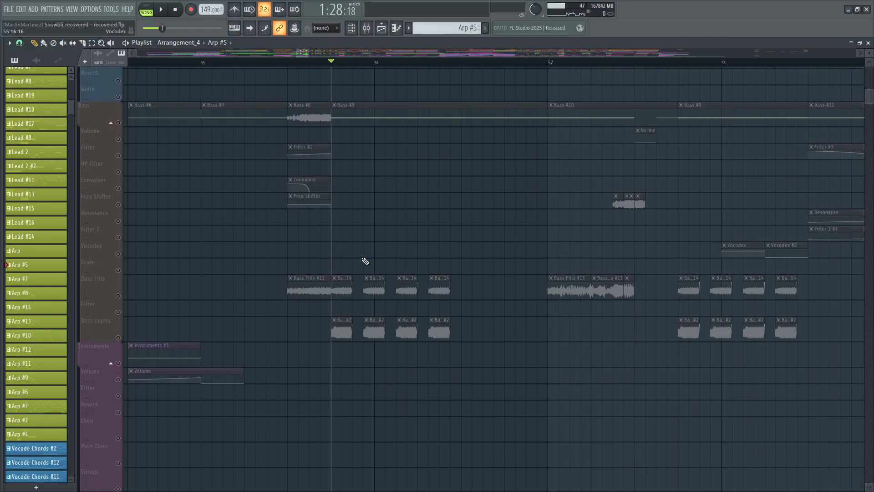
pyautogui.scroll(9, 421, 275)
pyautogui.scroll(4, 428, 237)
pyautogui.scroll(-11, 435, 278)
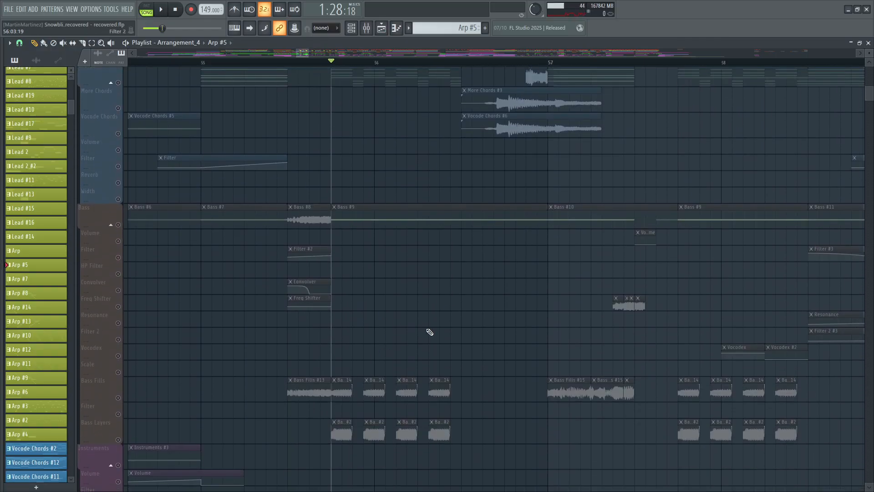
pyautogui.scroll(6, 423, 305)
pyautogui.click(122, 211)
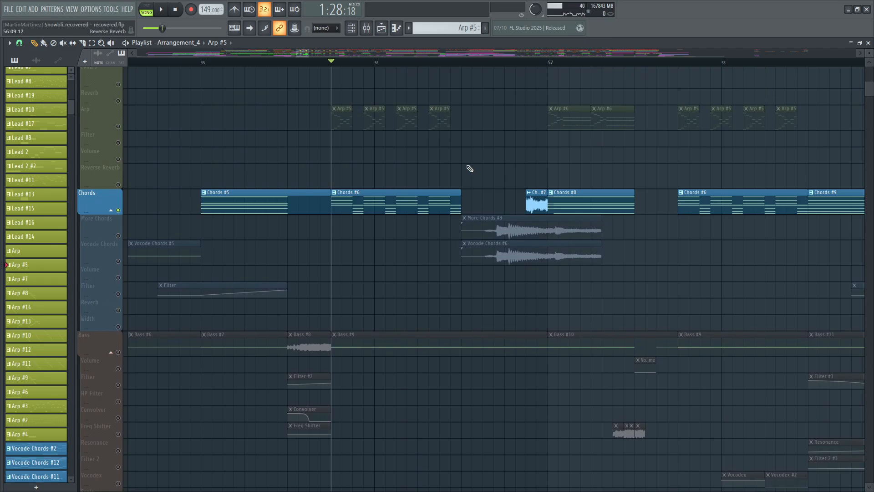
pyautogui.press('space')
pyautogui.press('space')
# Step: Solo the Vocals group in the playlist and play its chopped Vocals #5 clips
pyautogui.scroll(-5, 470, 169)
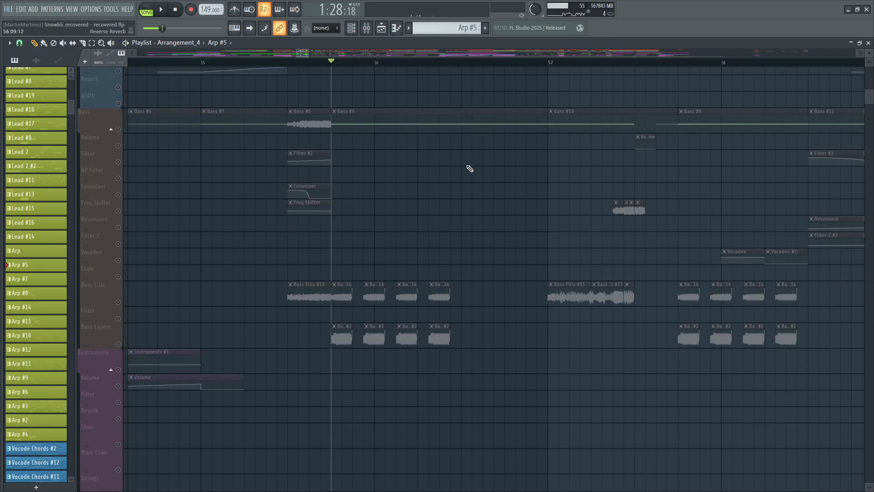
pyautogui.scroll(-6, 465, 168)
pyautogui.click(124, 159)
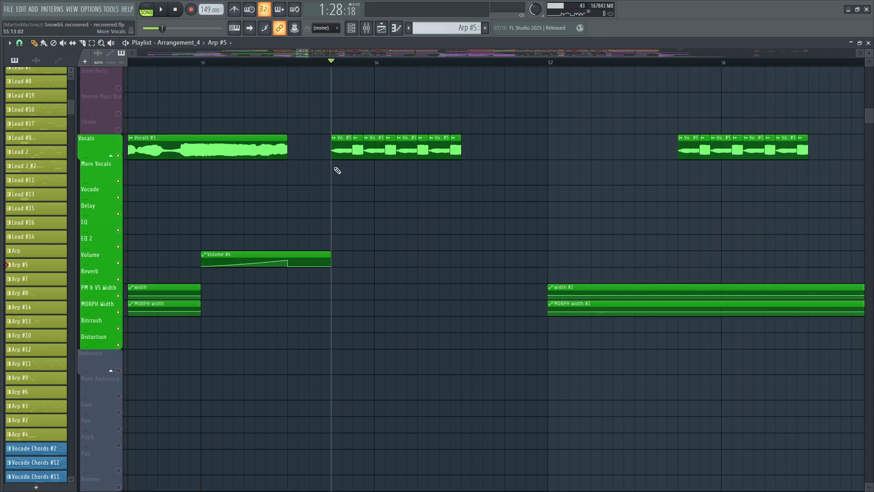
pyautogui.press('space')
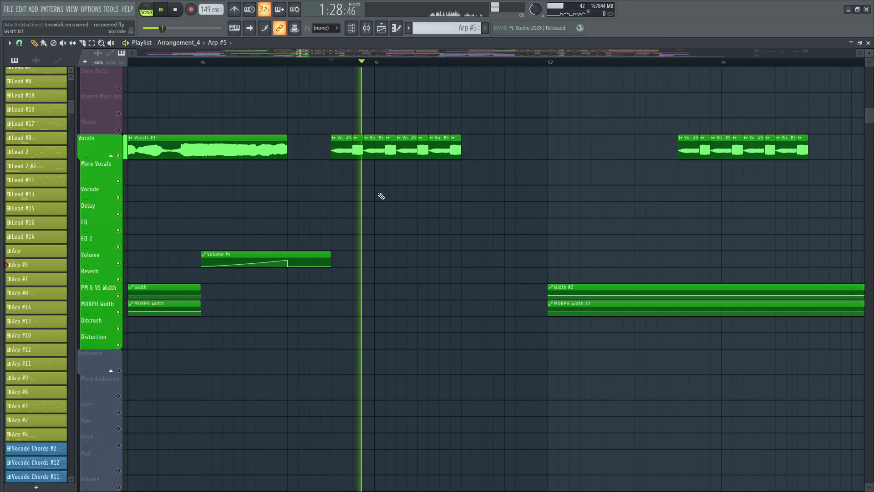
# Step: Solo the FX group in the playlist and play its FX #6 and More FX #6 clips
pyautogui.press('space')
pyautogui.scroll(-5, 381, 196)
pyautogui.scroll(-4, 381, 196)
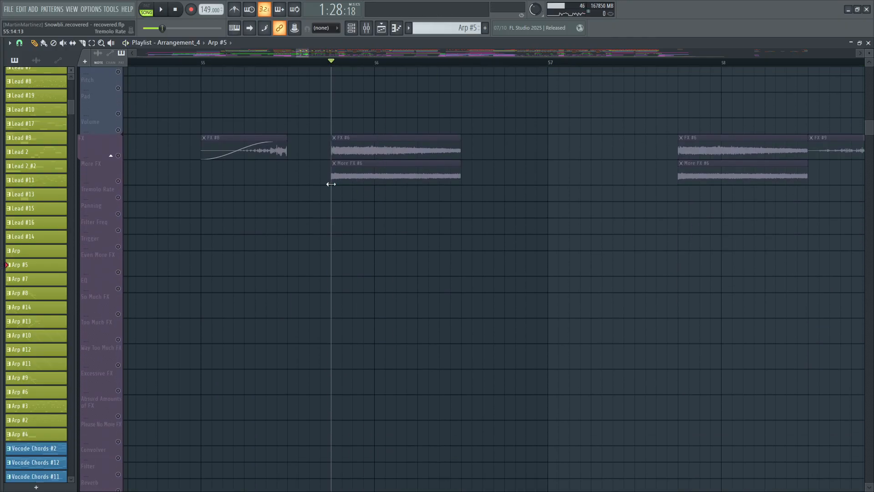
pyautogui.scroll(-4, 335, 203)
pyautogui.scroll(10, 365, 203)
pyautogui.press('space')
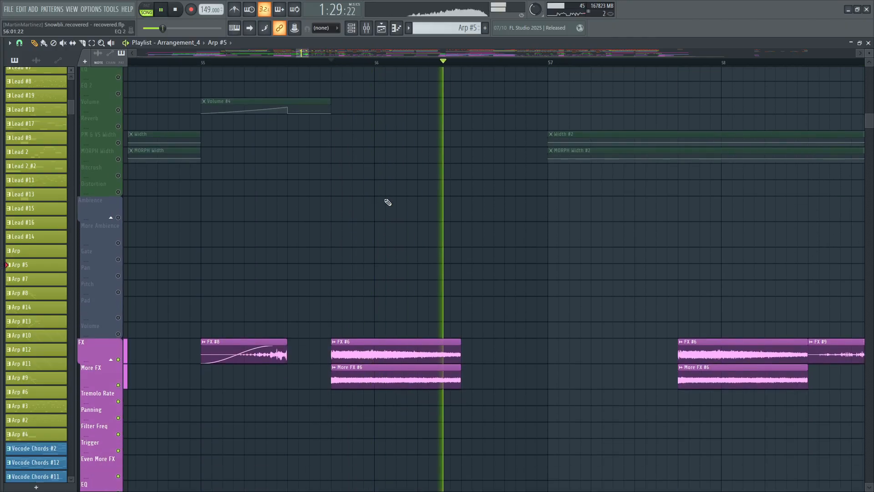
pyautogui.press('space')
# Step: Enable the Lead and Chords groups together and play them from the start of the Lead #3 clip
pyautogui.scroll(3, 387, 201)
pyautogui.scroll(-6, 106, 182)
pyautogui.scroll(10, 123, 155)
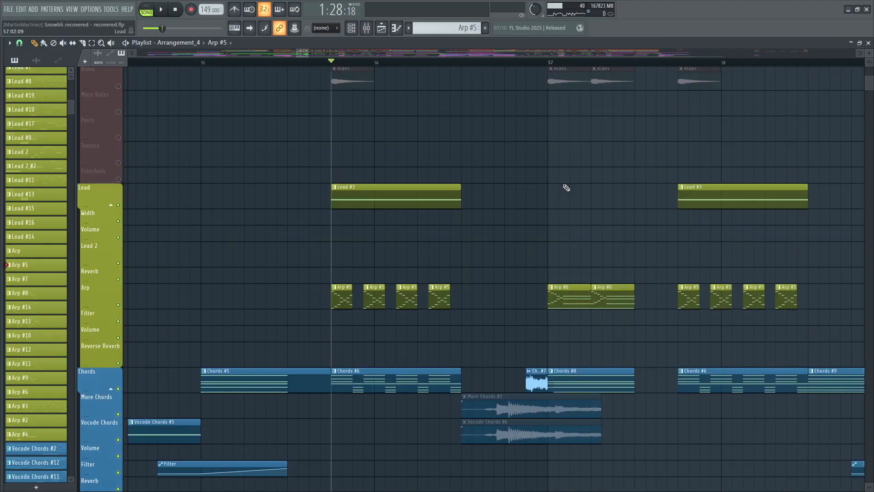
pyautogui.press('space')
pyautogui.press('space')
pyautogui.scroll(-7, 561, 191)
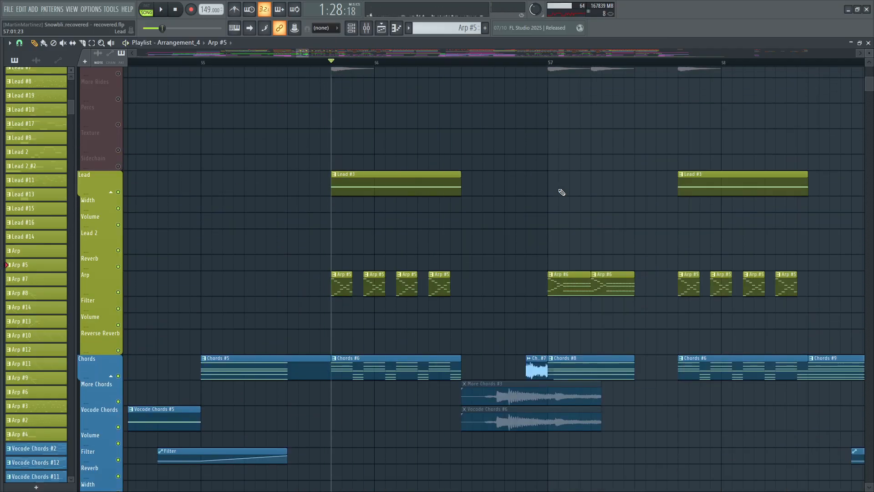
# Step: Solo the Bass track and play Bass #9 from the end of the Chords #6 clip
pyautogui.rightClick(118, 250)
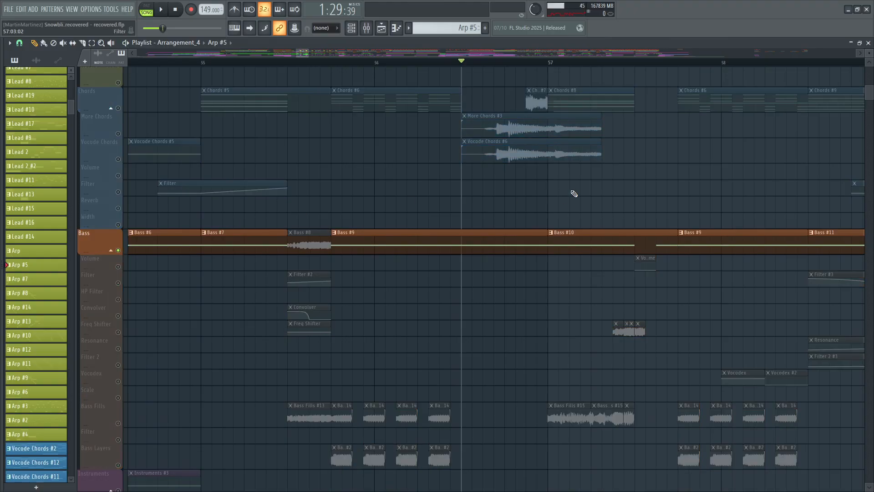
pyautogui.press('space')
pyautogui.press('space')
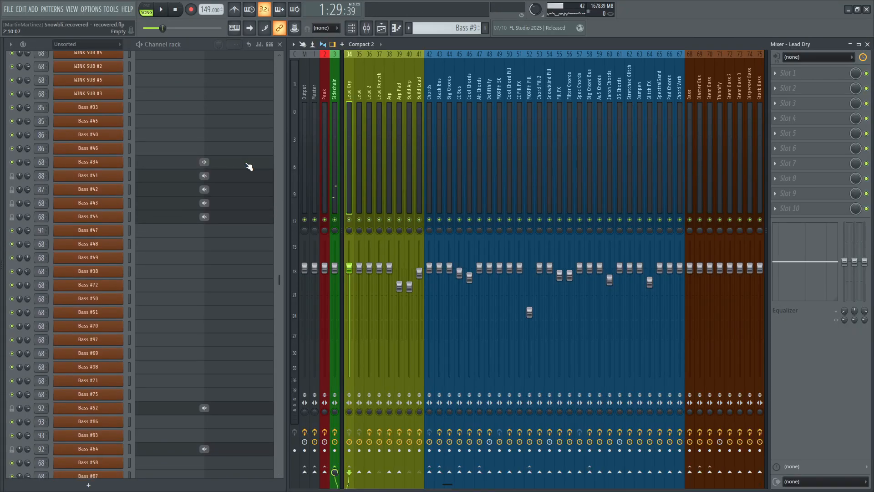
# Step: Solo the Bass #26 channel in the channel rack, play it and open its Chroma OTT Saw patch
pyautogui.scroll(5, 248, 166)
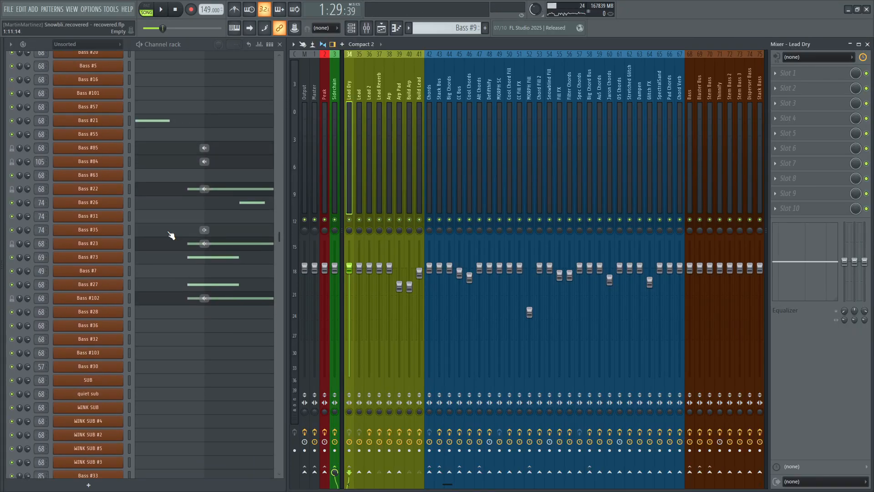
pyautogui.rightClick(18, 203)
pyautogui.click(79, 208)
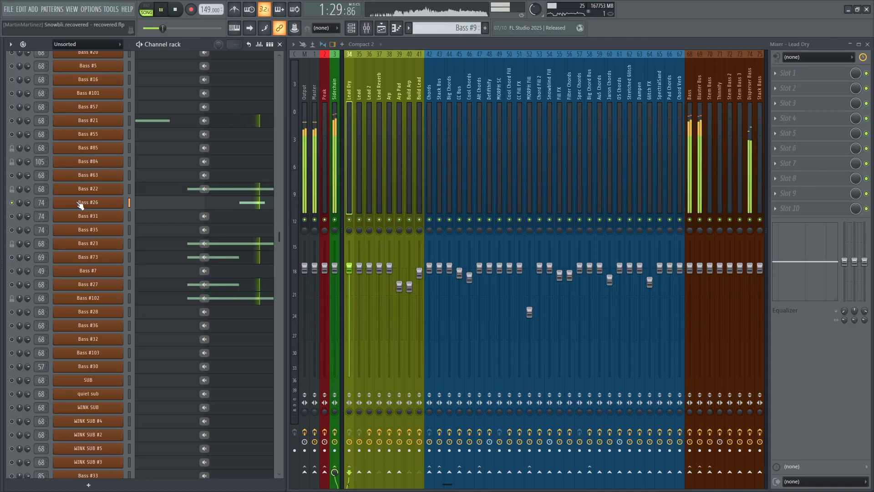
pyautogui.click(79, 203)
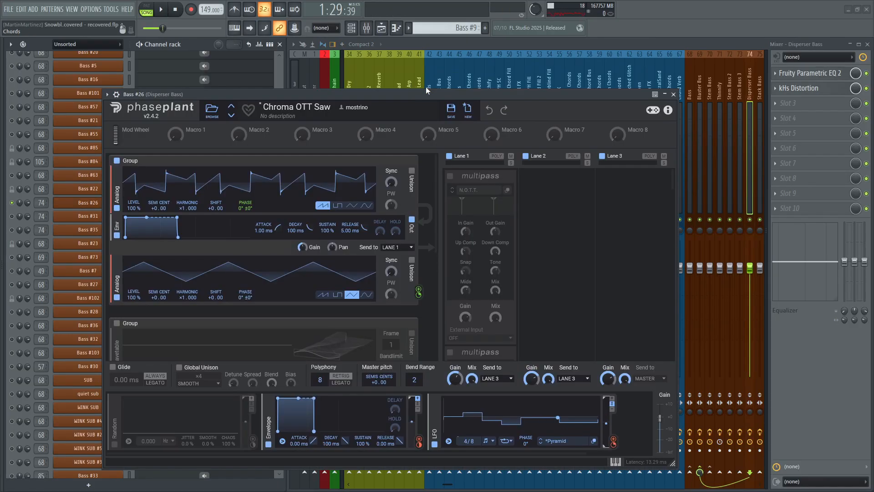
# Step: Audition the Bass #26 patch with its Lane 1 Filter bypassed, and re-enable the Filter
pyautogui.scroll(-4, 558, 206)
pyautogui.scroll(-3, 559, 200)
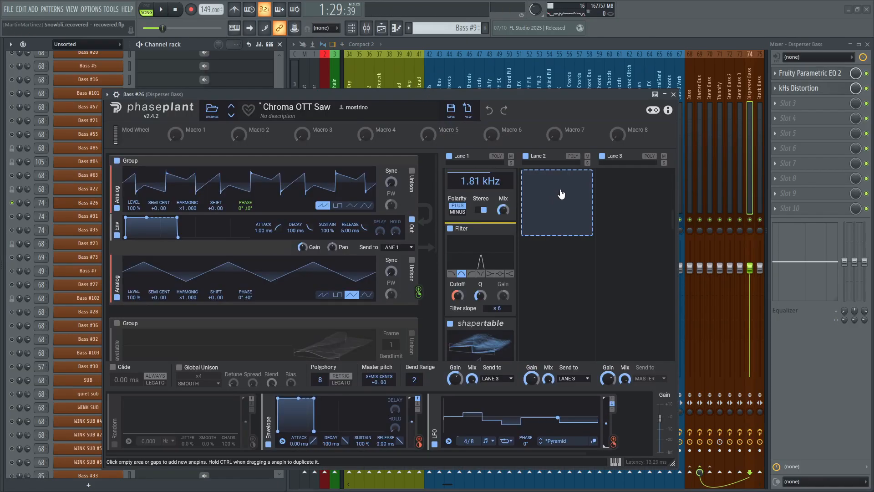
pyautogui.scroll(-1, 476, 197)
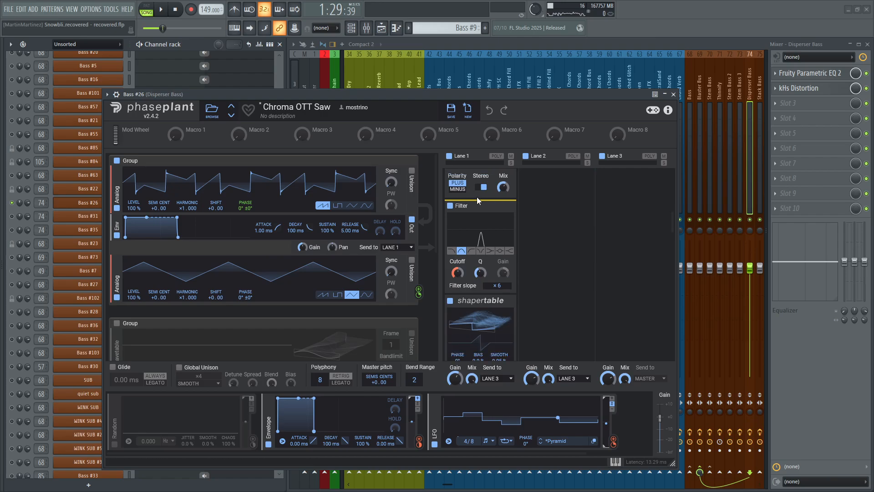
pyautogui.click(450, 206)
pyautogui.press('space')
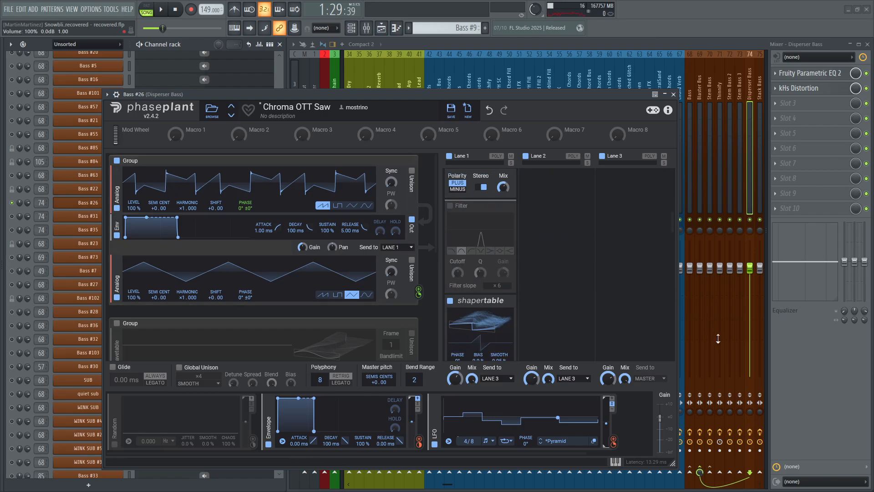
pyautogui.press('space')
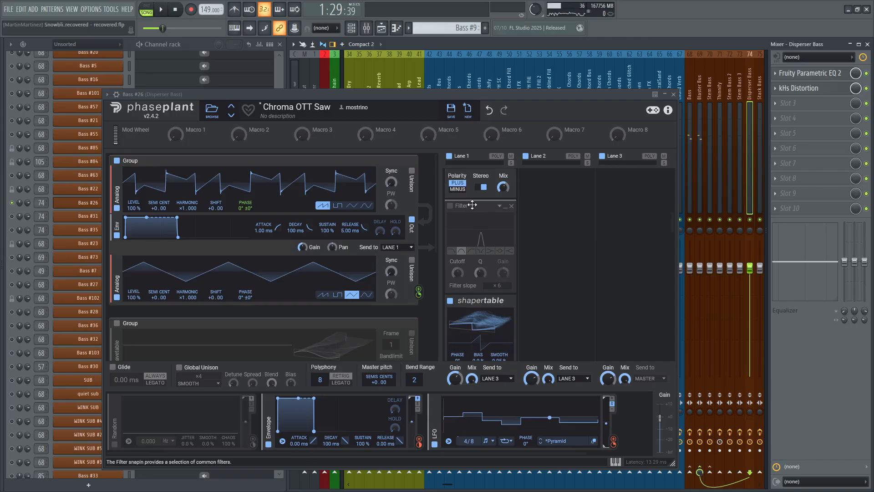
pyautogui.click(450, 206)
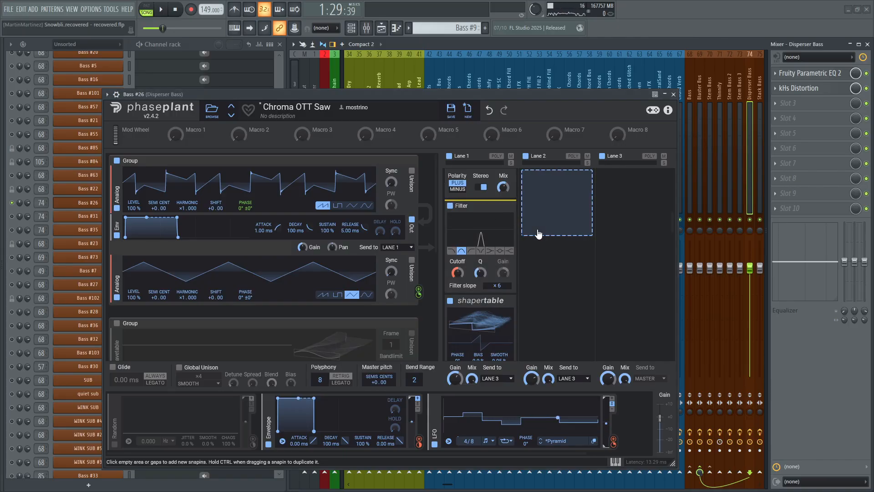
# Step: Examine the Lane 1 Shapertable and modulated Filter cutoff, play the Bass #26 patch and undo the latest patch edits
pyautogui.scroll(-3, 538, 233)
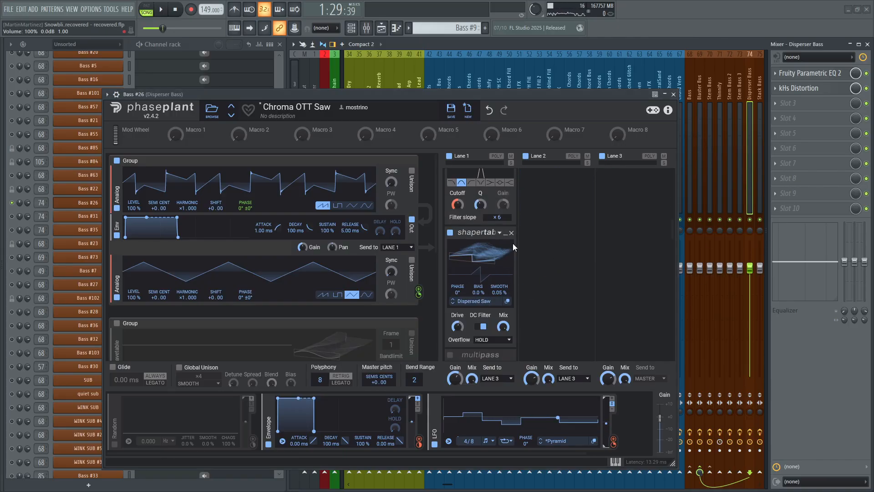
pyautogui.scroll(1, 513, 244)
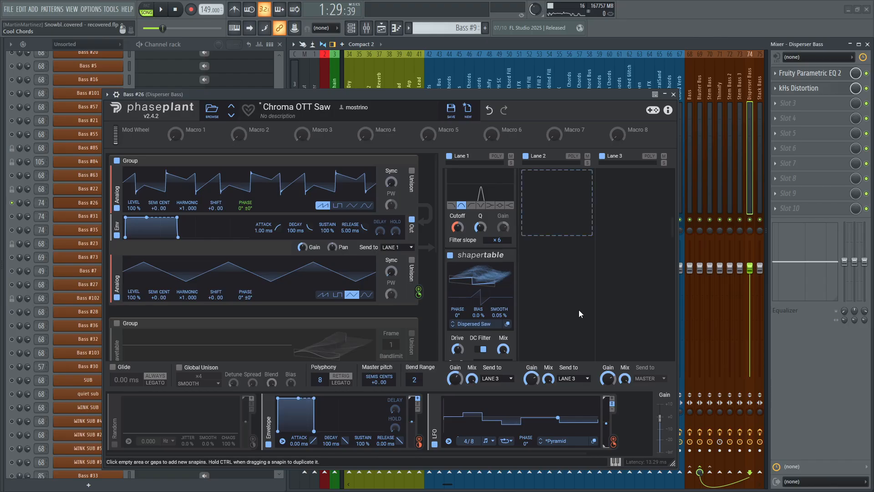
pyautogui.scroll(2, 579, 309)
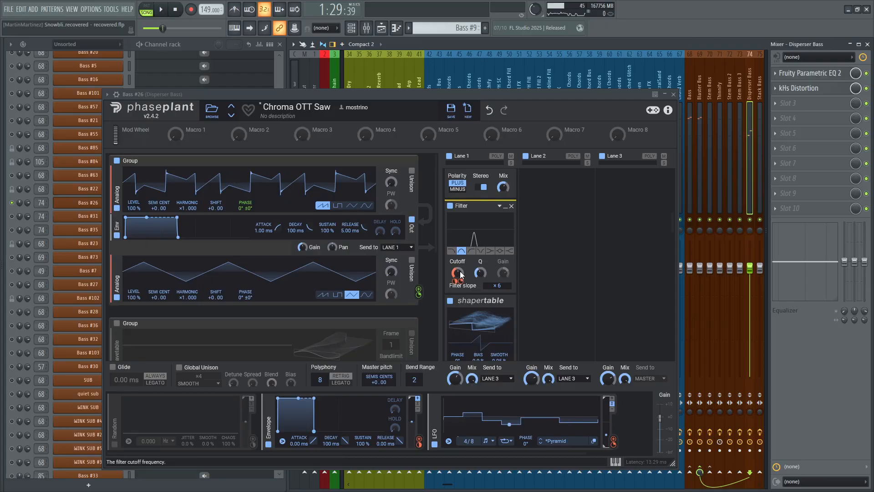
pyautogui.moveTo(457, 273)
pyautogui.press('space')
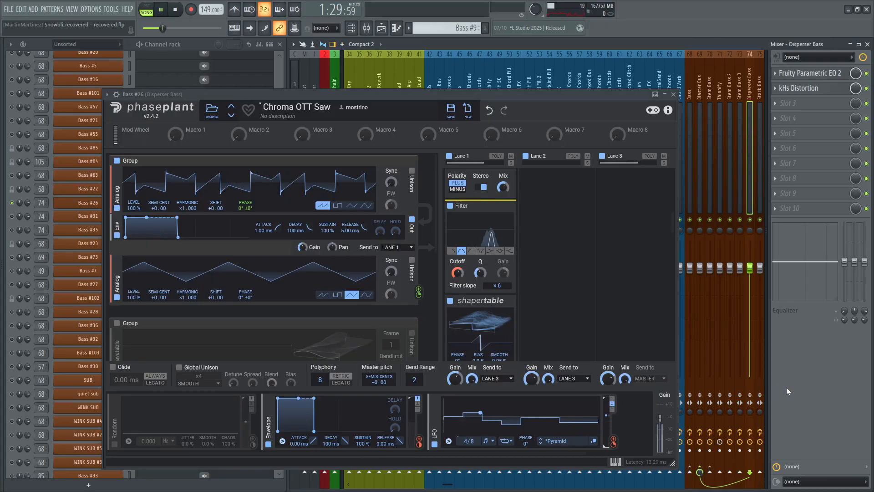
pyautogui.press('space')
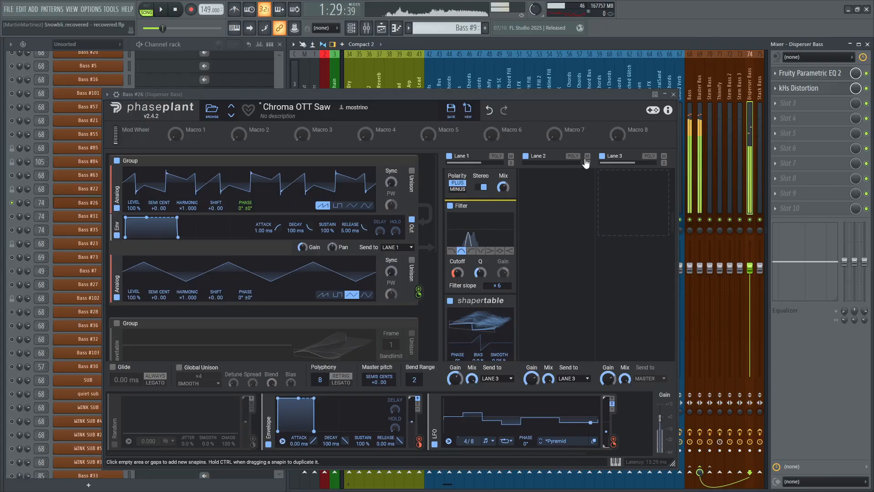
pyautogui.click(489, 111)
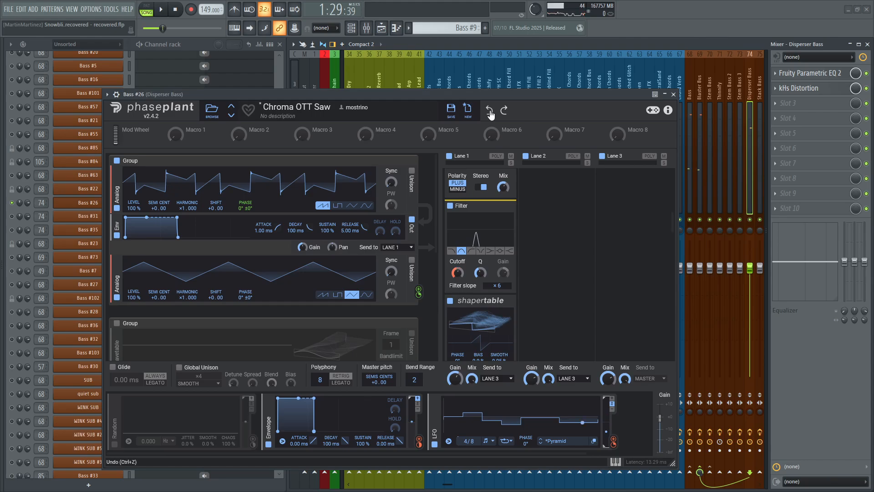
pyautogui.click(490, 114)
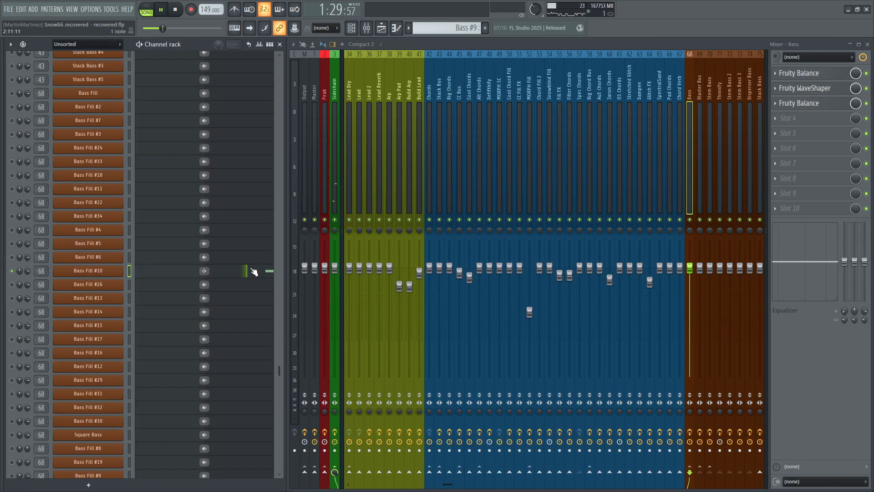
# Step: Stop the soloed Bass Fill #10, return to the playlist, and solo the Chords track with the playhead at the start of Chords #7
pyautogui.press('space')
pyautogui.scroll(10, 253, 273)
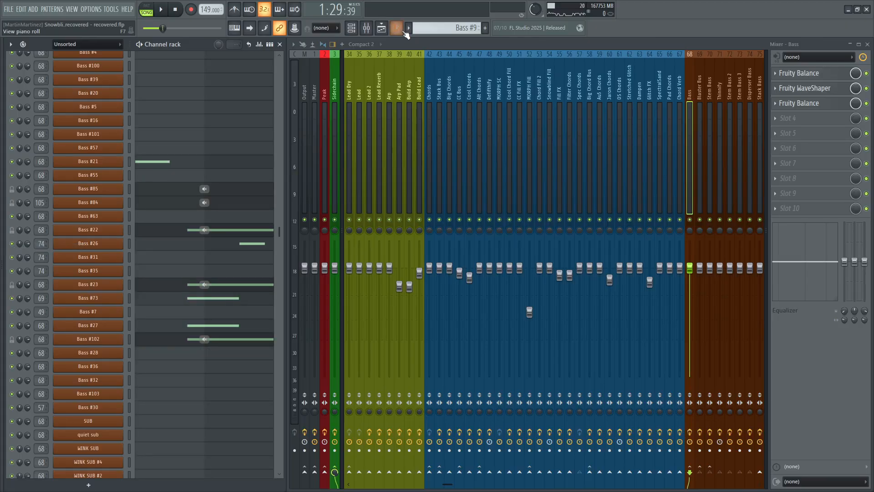
pyautogui.click(381, 32)
pyautogui.scroll(8, 595, 156)
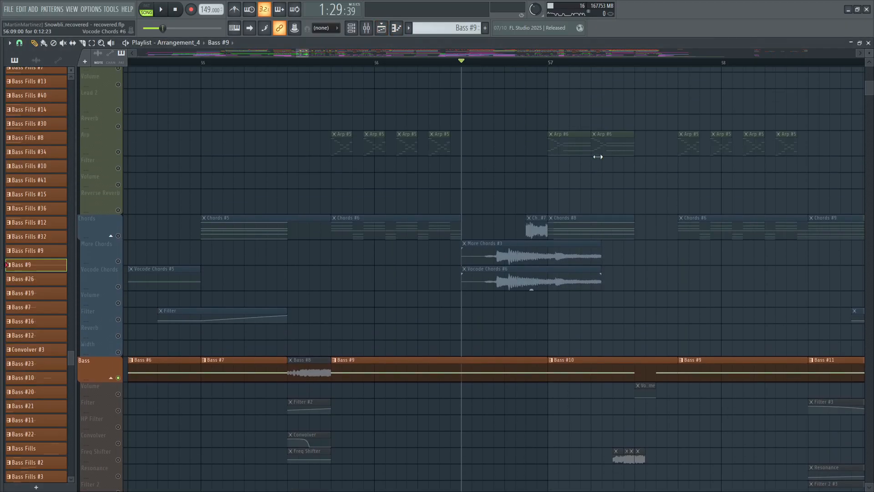
pyautogui.scroll(-4, 546, 106)
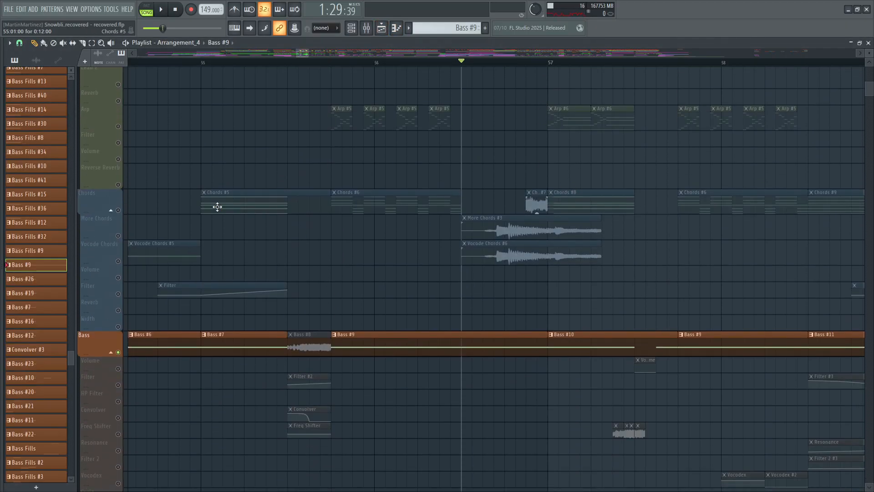
pyautogui.scroll(3, 555, 63)
pyautogui.click(444, 62)
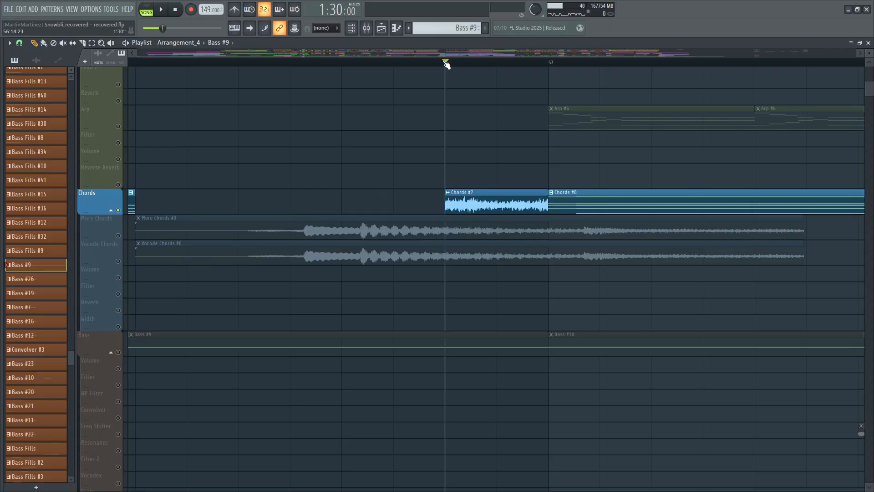
pyautogui.scroll(-3, 446, 63)
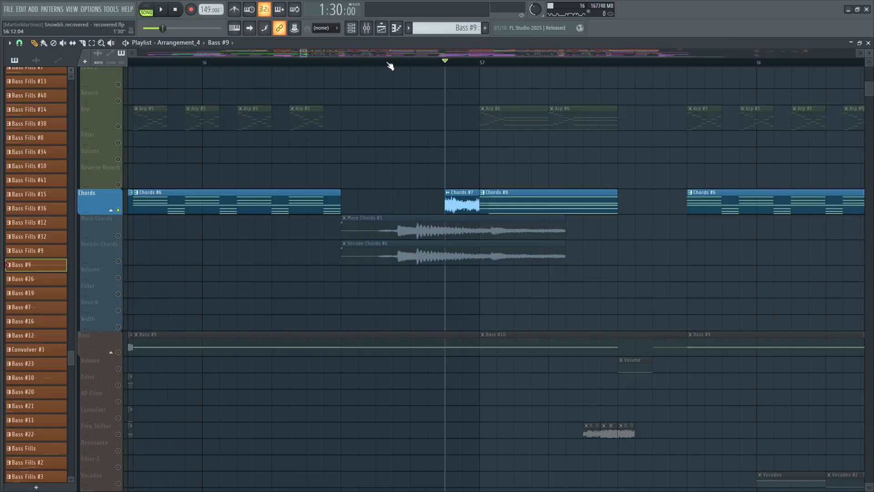
# Step: Enable the Bass track alongside Chords and play both from the end of the Chords #6 clip
pyautogui.click(346, 64)
pyautogui.click(128, 349)
pyautogui.press('space')
pyautogui.scroll(5, 469, 264)
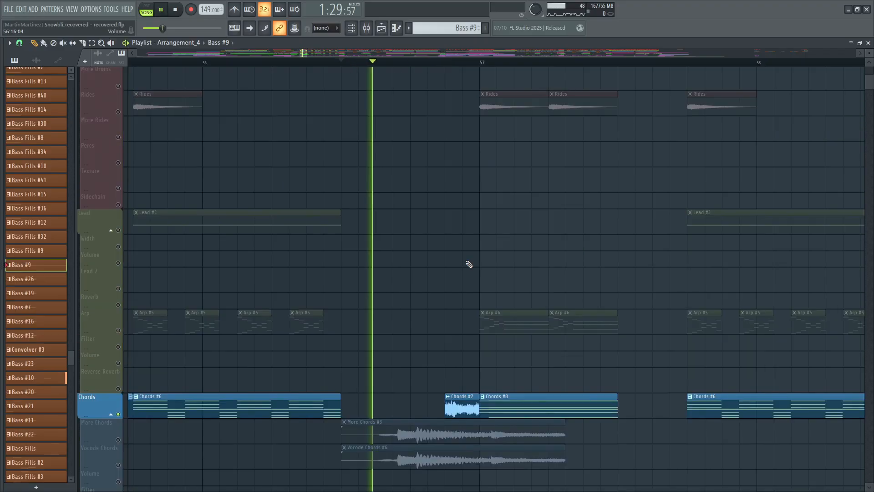
pyautogui.scroll(-3, 469, 264)
pyautogui.press('space')
pyautogui.scroll(-9, 467, 260)
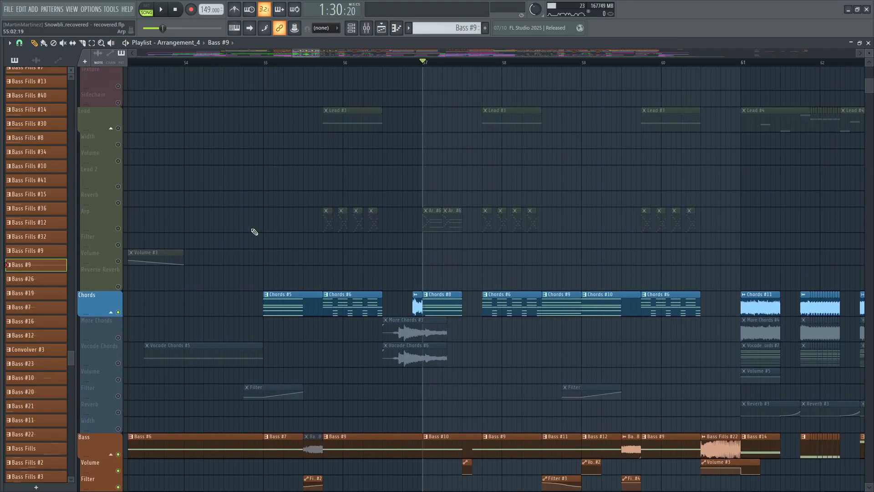
# Step: Enable the Lead group alongside Chords and Bass for playback from bar 57
pyautogui.scroll(1, 126, 131)
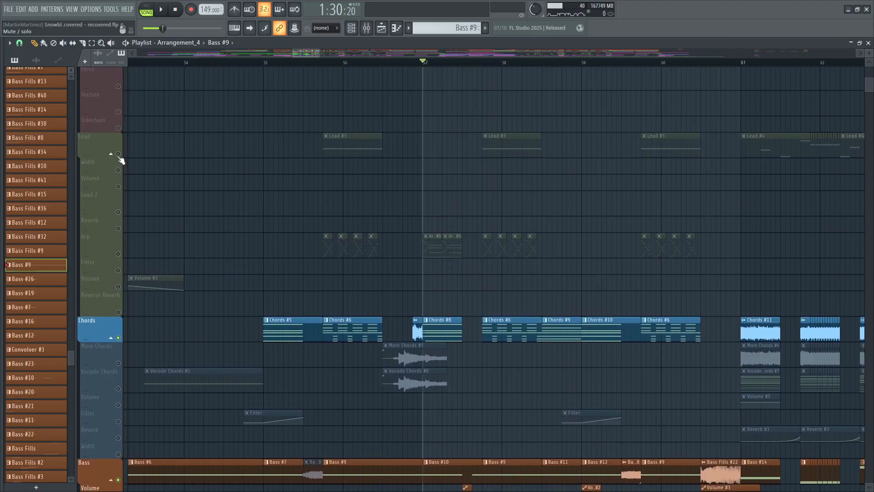
pyautogui.click(118, 155)
pyautogui.press('space')
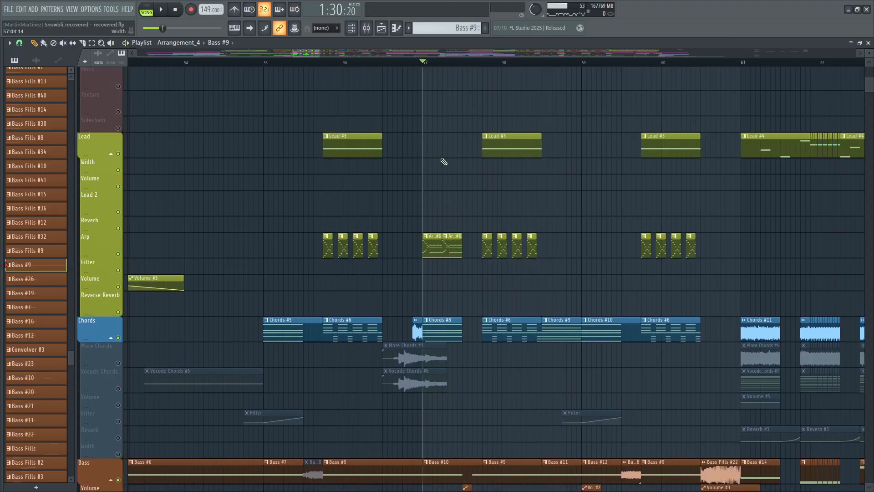
pyautogui.scroll(1, 444, 161)
pyautogui.scroll(-1, 444, 161)
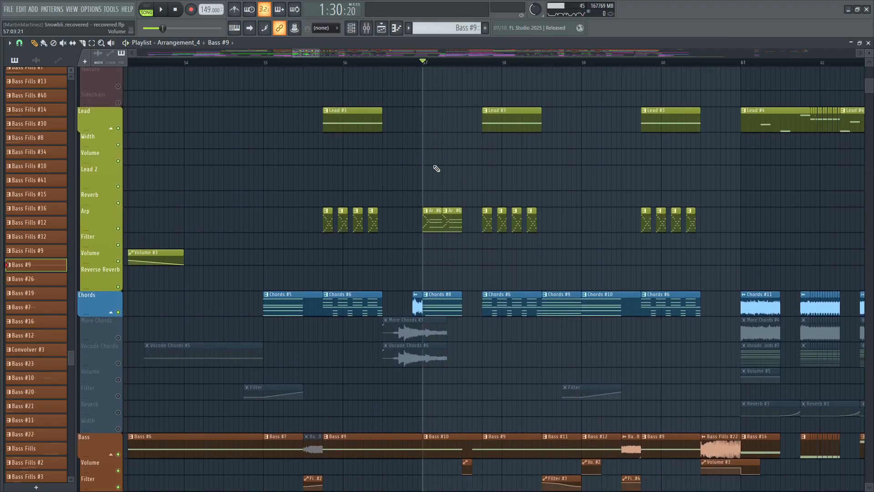
# Step: Solo the Arp track and play its Arp #6 clips from bar 57
pyautogui.keyDown('ctrl'); pyautogui.click(119, 229); pyautogui.keyUp('ctrl')
pyautogui.press('space')
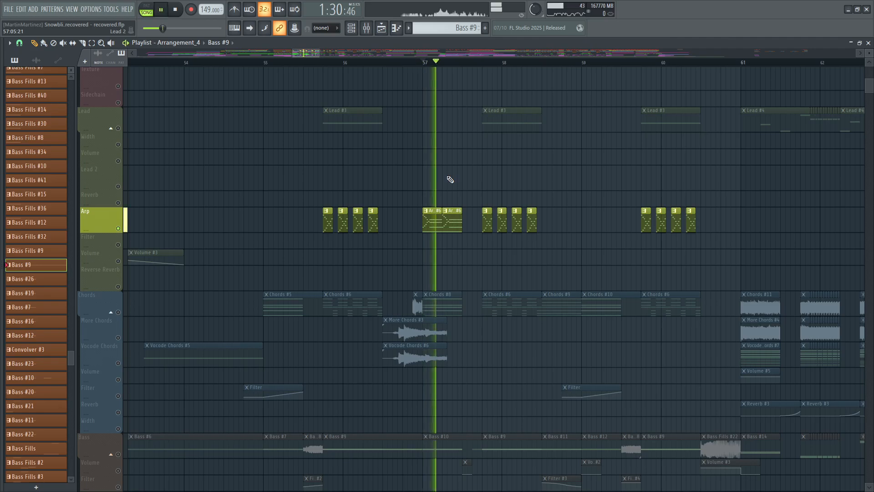
pyautogui.press('space')
# Step: Solo the Bass track, enable the full Chords group with it and play Chords #8 and Bass #10 from bar 57
pyautogui.scroll(-4, 120, 252)
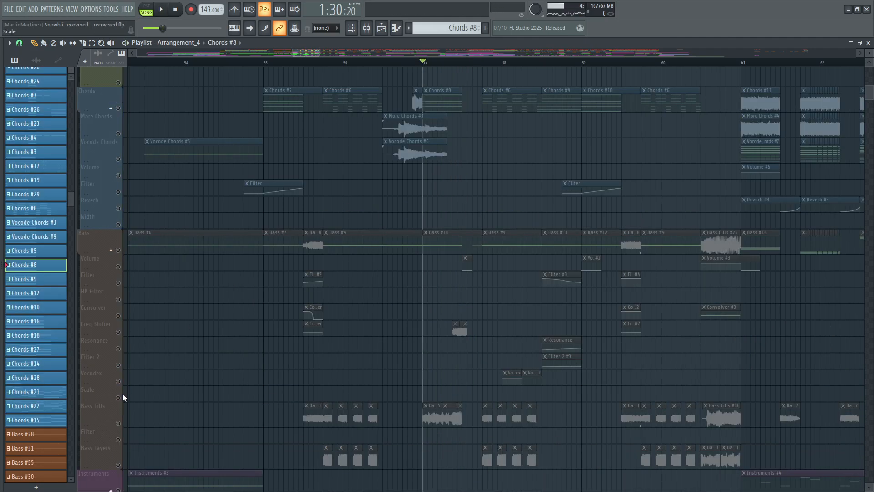
pyautogui.keyDown('ctrl'); pyautogui.click(117, 250); pyautogui.keyUp('ctrl')
pyautogui.scroll(2, 127, 131)
pyautogui.click(118, 159)
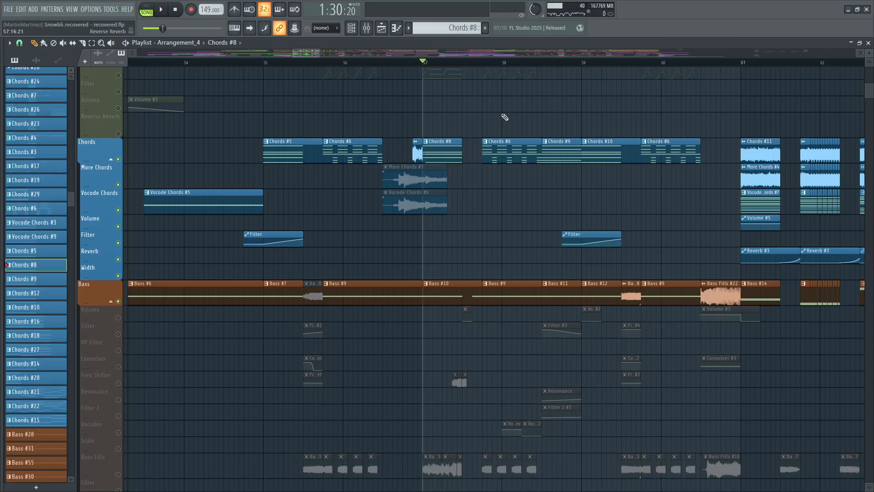
pyautogui.press('space')
pyautogui.press('space')
pyautogui.scroll(3, 458, 68)
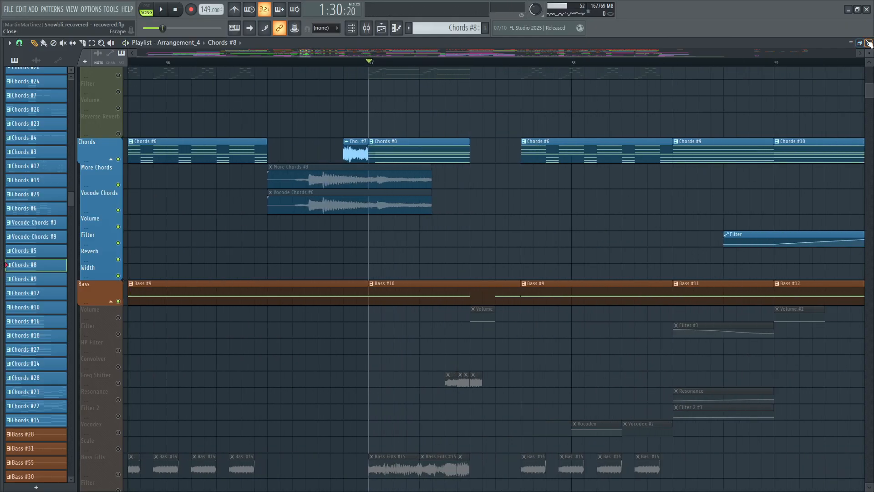
# Step: Mute the Bass track, bring the channel rack and mixer into view and play Chords #8 alone
pyautogui.click(118, 301)
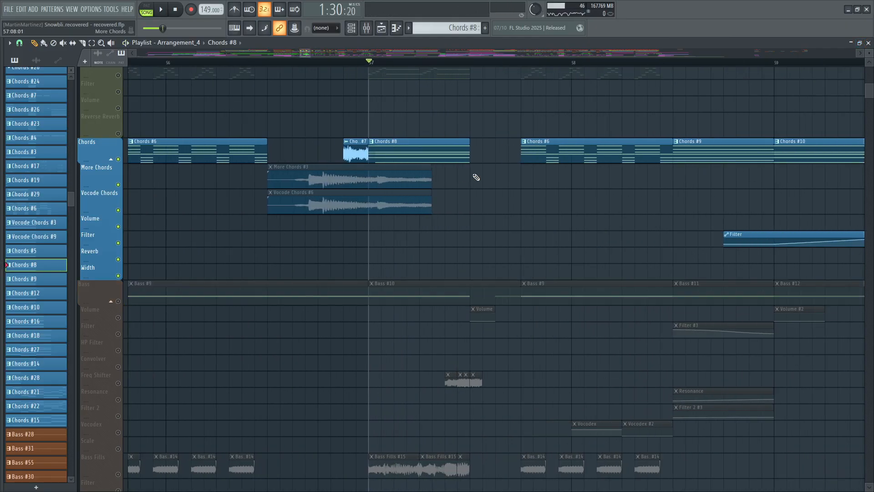
pyautogui.click(868, 43)
pyautogui.press('space')
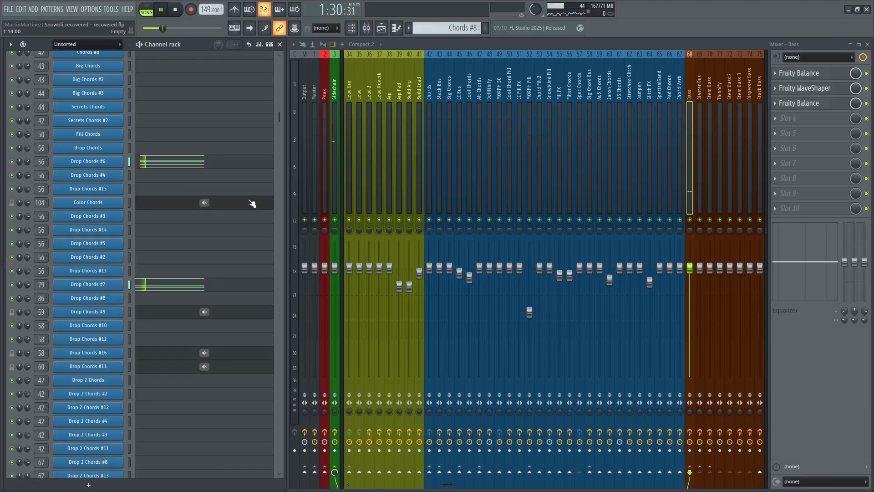
pyautogui.press('space')
# Step: Find the Drop Chords #6 channel, inspect its Phase Plant patch and close the instrument
pyautogui.scroll(5, 143, 273)
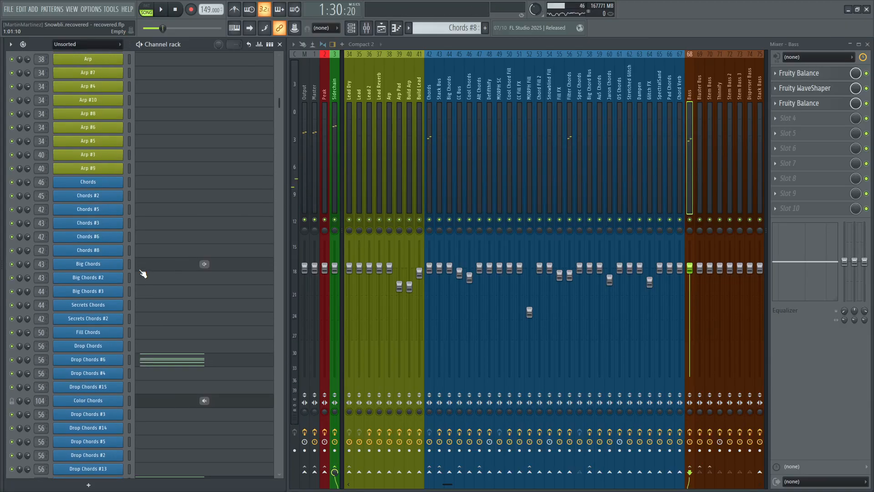
pyautogui.scroll(-4, 143, 273)
pyautogui.click(105, 246)
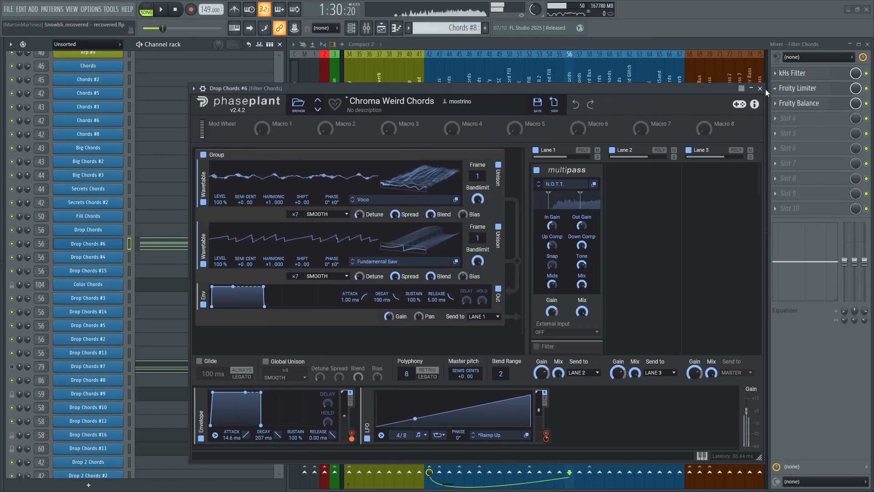
pyautogui.click(760, 89)
# Step: Mute Drop Chords #6, enable Drop Chords #7 and examine its Phase Plant wavetable and filtertable effects
pyautogui.click(11, 244)
pyautogui.click(12, 367)
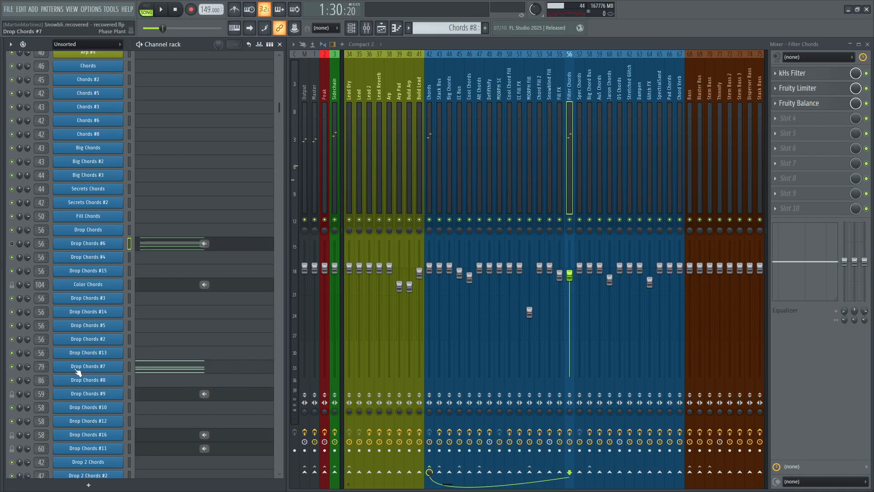
pyautogui.click(91, 369)
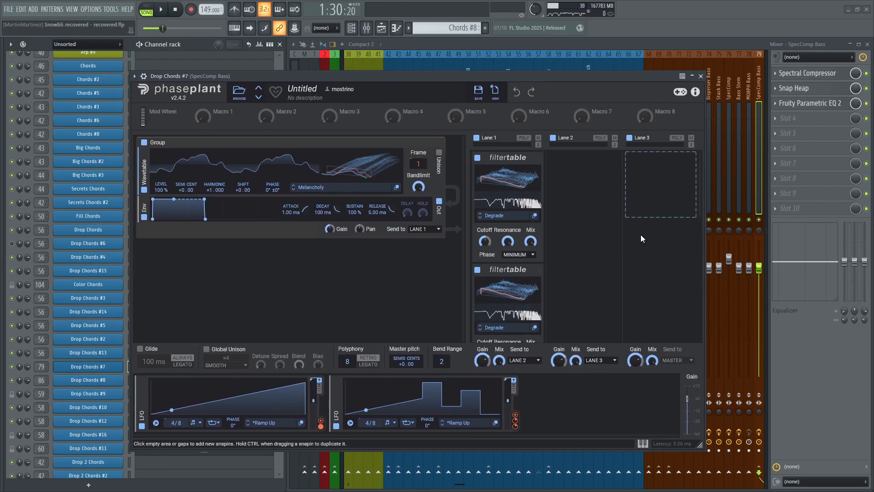
pyautogui.click(700, 76)
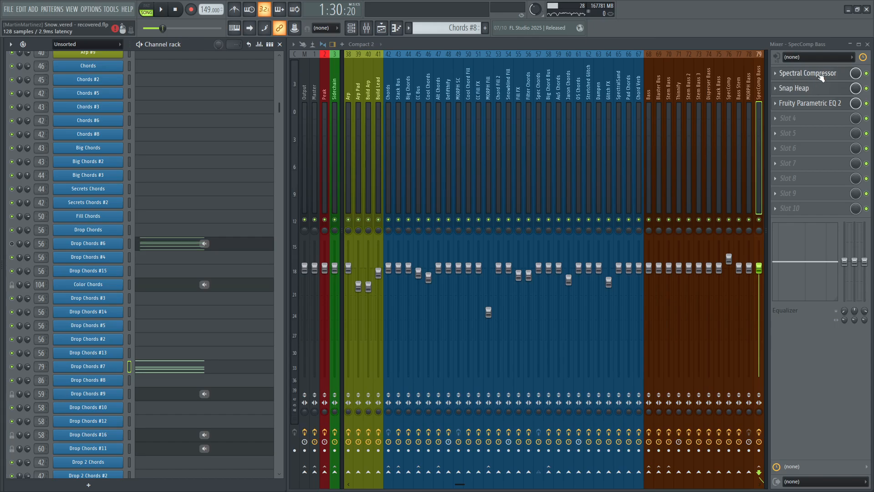
# Step: Solo the Bass track in the playlist and select the Bass #10 pattern to show its channels
pyautogui.click(382, 27)
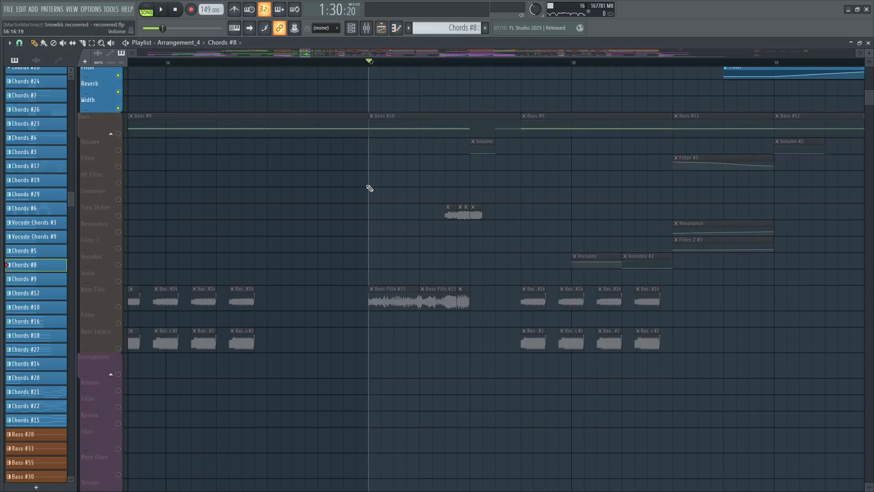
pyautogui.scroll(2, 367, 187)
pyautogui.click(408, 189)
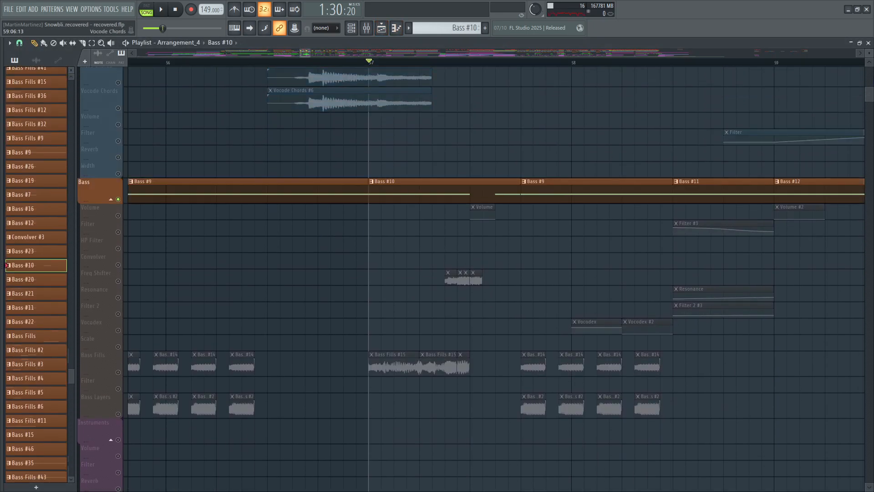
pyautogui.click(868, 43)
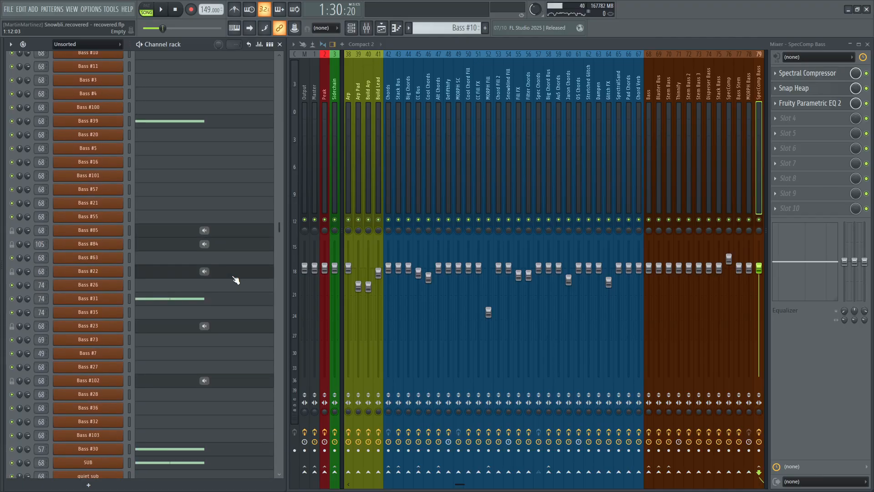
# Step: Open the Bass #39 channel's Phase Plant patch, inspect its oscillators and lane effects, and close it
pyautogui.scroll(-6, 117, 332)
pyautogui.click(105, 285)
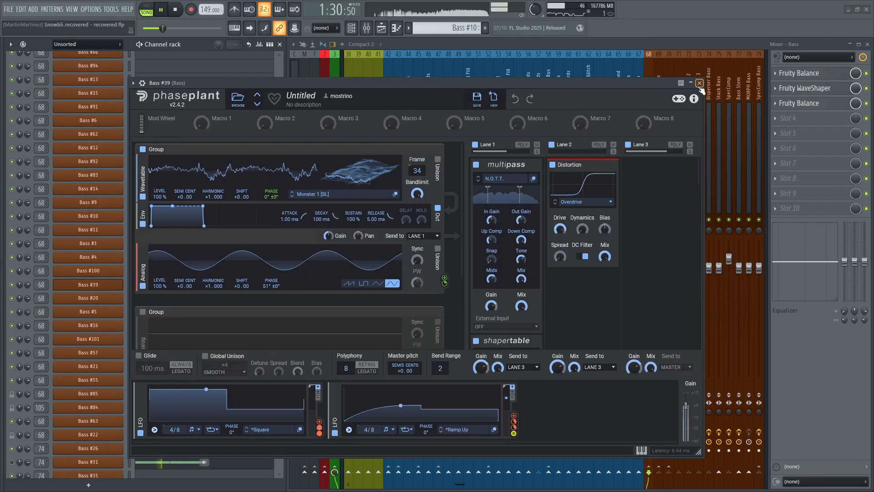
pyautogui.click(701, 83)
# Step: Open the Bass #31 channel's Phase Plant patch and examine its saw oscillator and the Filter and shapertable in Lane 1
pyautogui.scroll(-6, 87, 274)
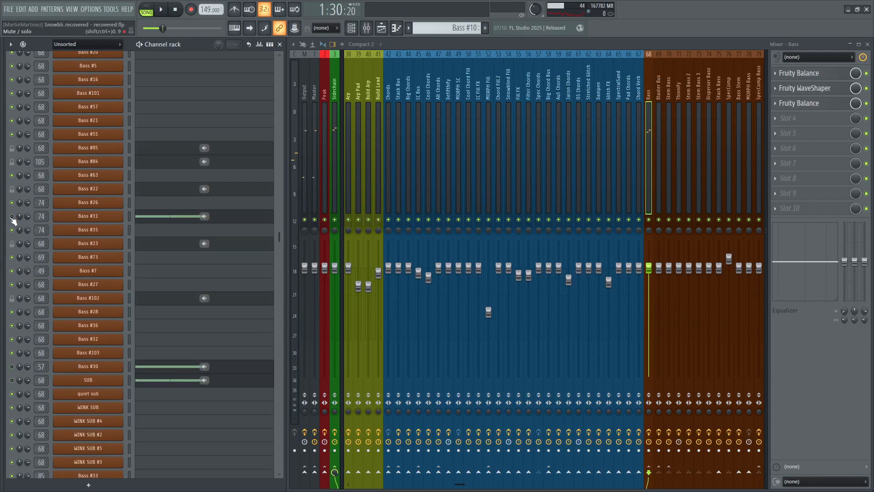
pyautogui.click(84, 217)
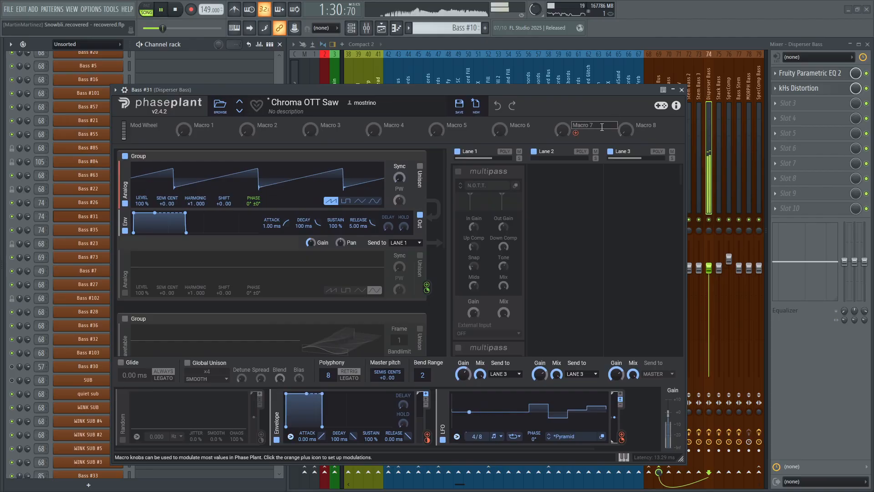
pyautogui.scroll(-5, 594, 192)
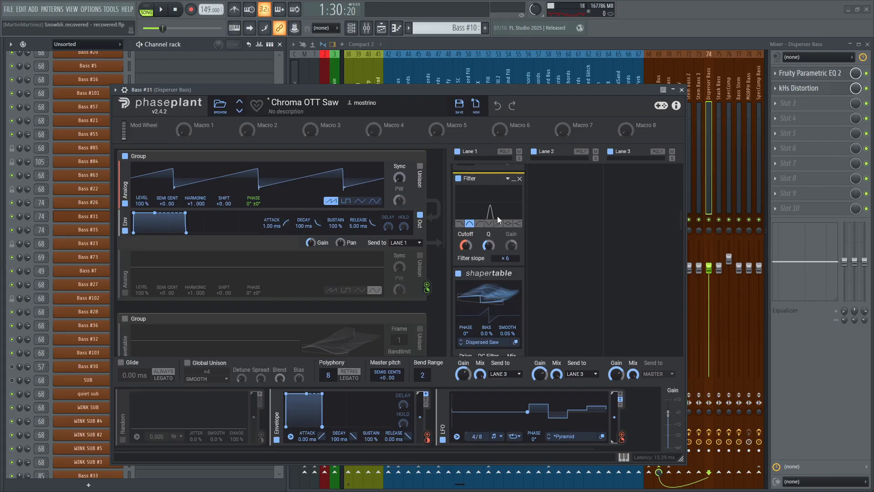
pyautogui.click(682, 90)
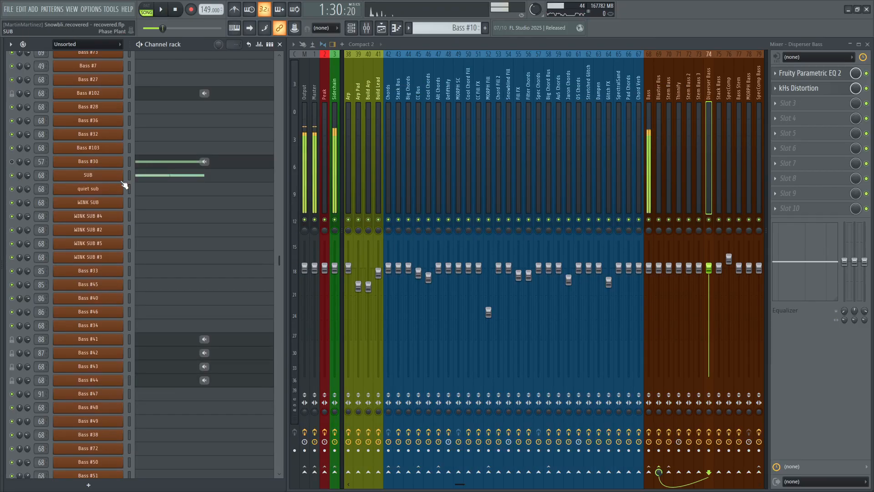
# Step: Enable the Chords track alongside Bass in the playlist and play both from bar 57
pyautogui.scroll(6, 121, 195)
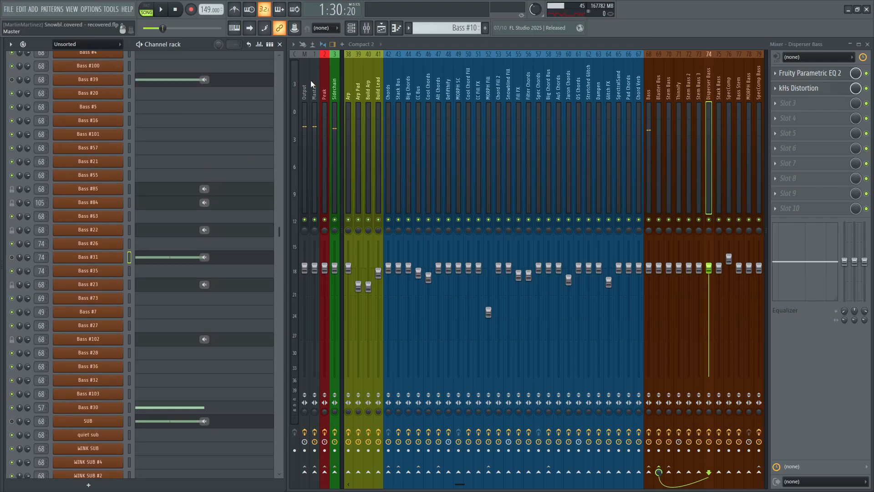
pyautogui.click(381, 32)
pyautogui.click(119, 262)
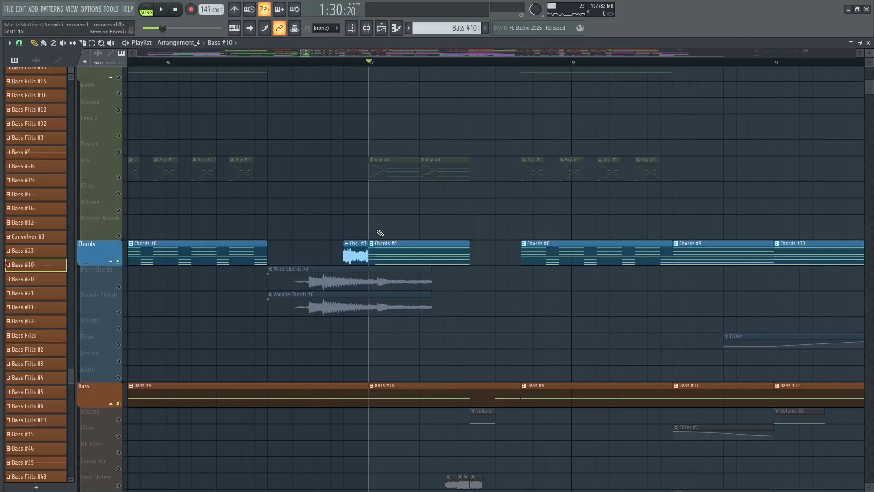
pyautogui.press('space')
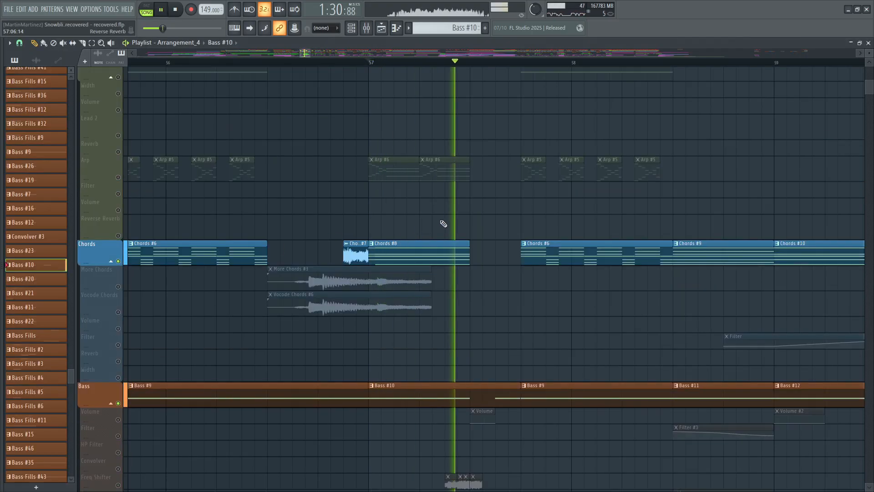
pyautogui.press('space')
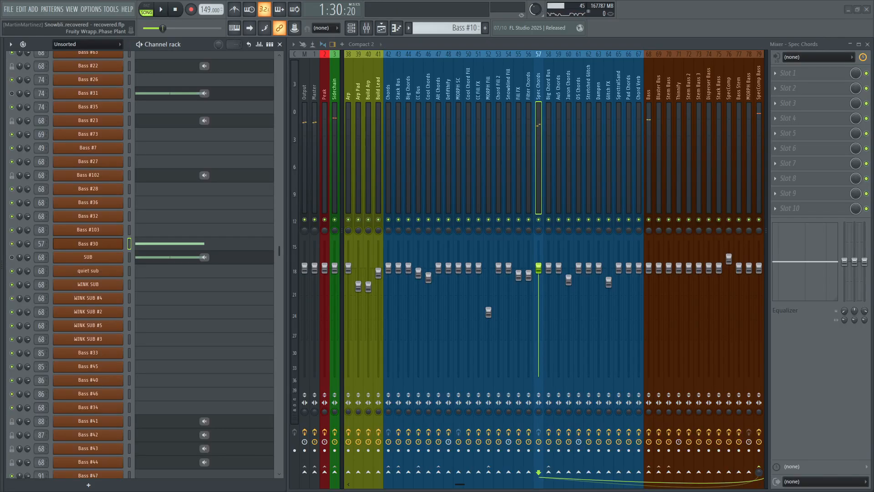
# Step: Open the Bass #30 channel's Phase Plant patch and examine its wavetable generators, lane filters, distortion and LFOs
pyautogui.click(88, 244)
pyautogui.moveTo(411, 87); pyautogui.dragTo(412, 87)
pyautogui.scroll(-3, 367, 196)
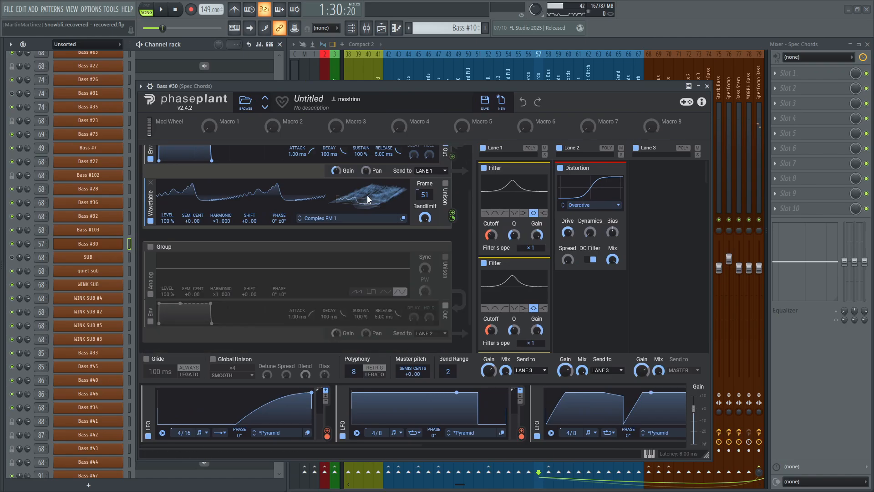
pyautogui.scroll(3, 368, 197)
pyautogui.scroll(-2, 598, 248)
pyautogui.scroll(-5, 598, 247)
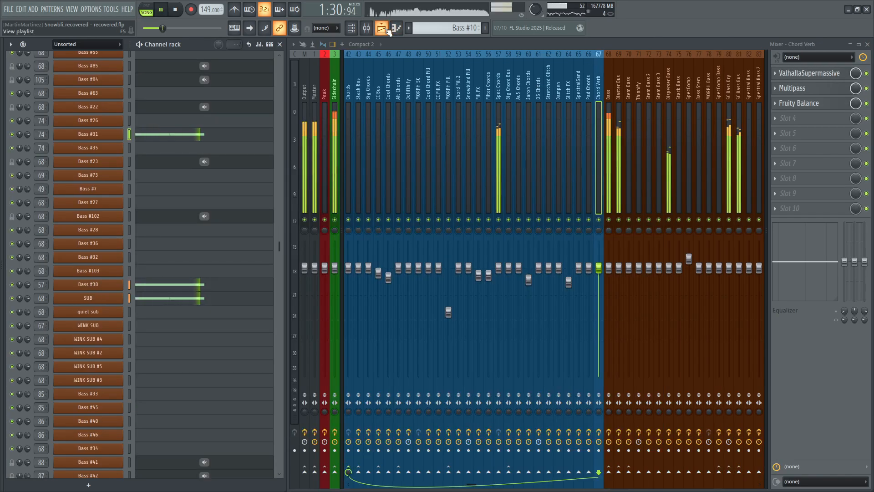
# Step: Return to the playlist with Bass Fills soloed and play the Bass Fills #15 clips from bar 57
pyautogui.press('space')
pyautogui.click(381, 28)
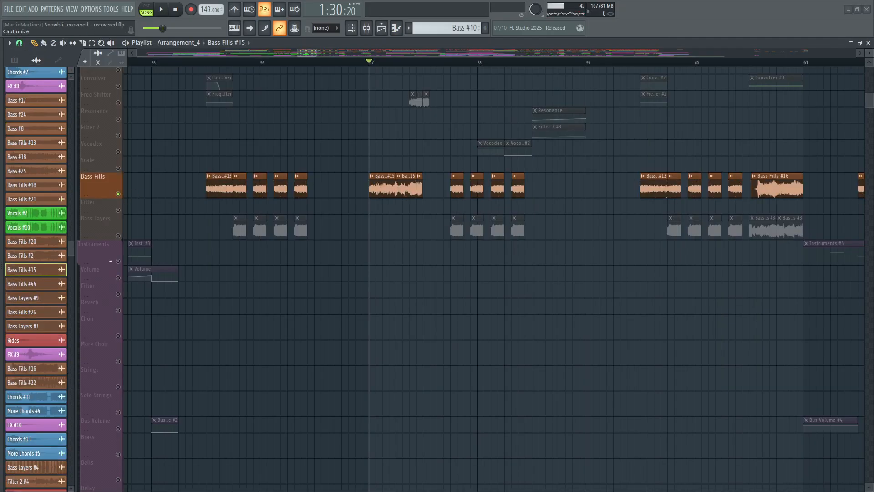
pyautogui.scroll(5, 363, 65)
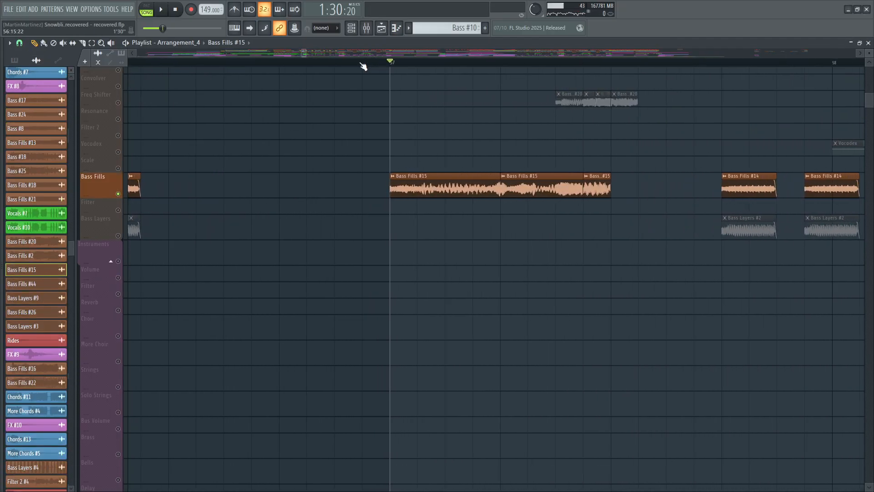
pyautogui.scroll(-2, 364, 67)
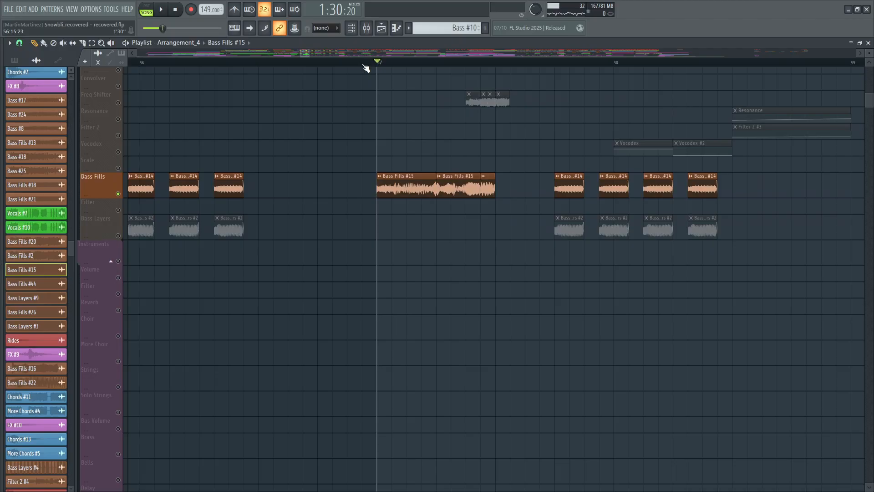
pyautogui.scroll(2, 387, 64)
pyautogui.scroll(5, 552, 285)
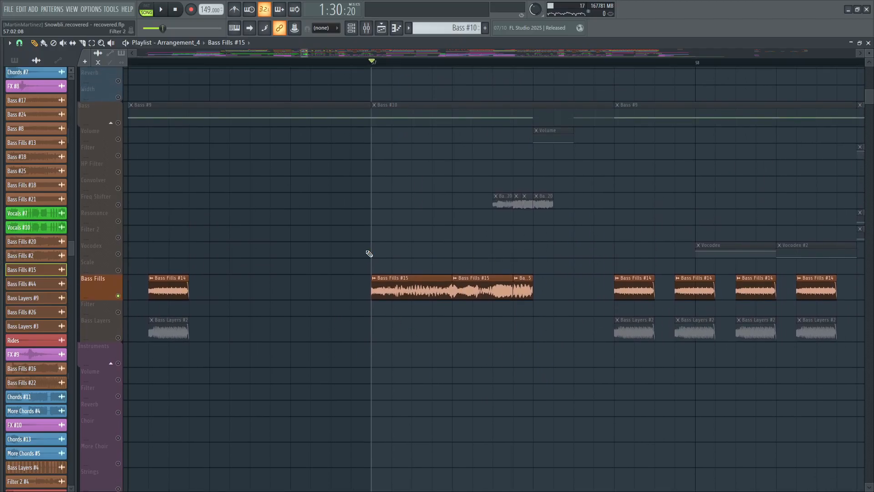
pyautogui.scroll(-2, 585, 252)
pyautogui.scroll(2, 586, 252)
pyautogui.press('space')
pyautogui.press('space')
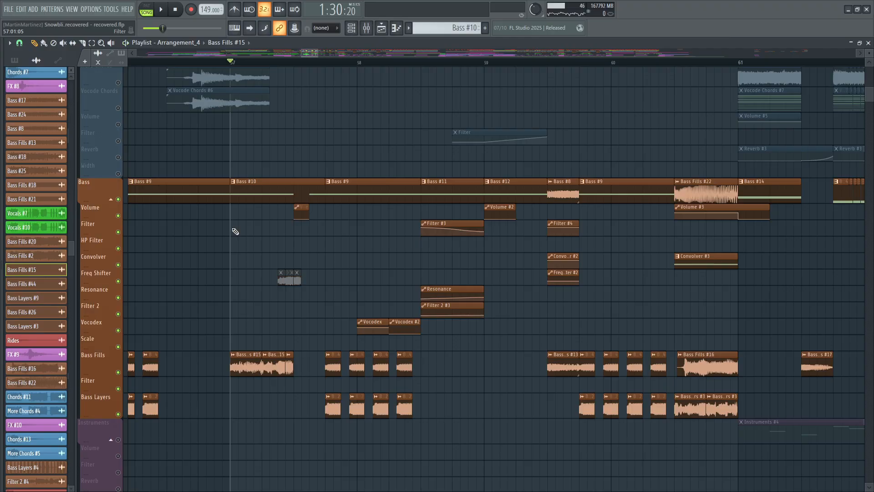
# Step: Play the full Bass group with its automation, fills and layers from bar 57
pyautogui.press('space')
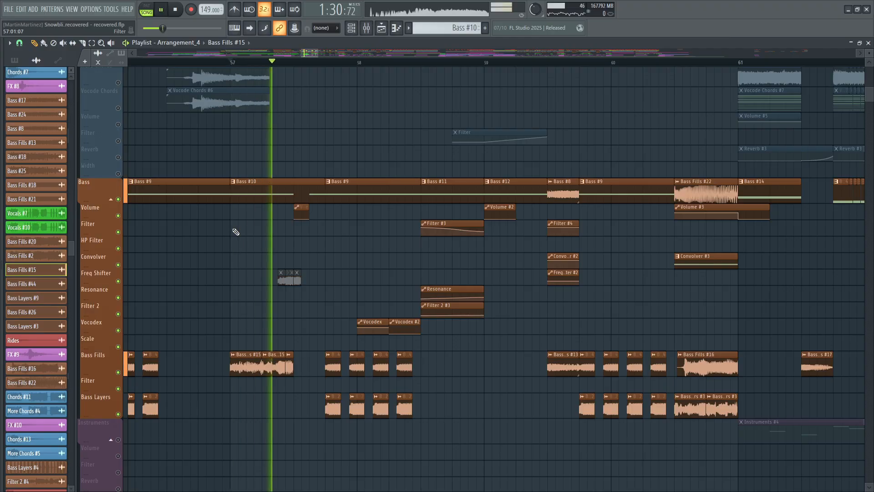
pyautogui.press('space')
pyautogui.scroll(7, 315, 231)
# Step: Enable the Chords group alongside the Bass group and play both from the start of Chords #9 and Bass #11
pyautogui.click(309, 63)
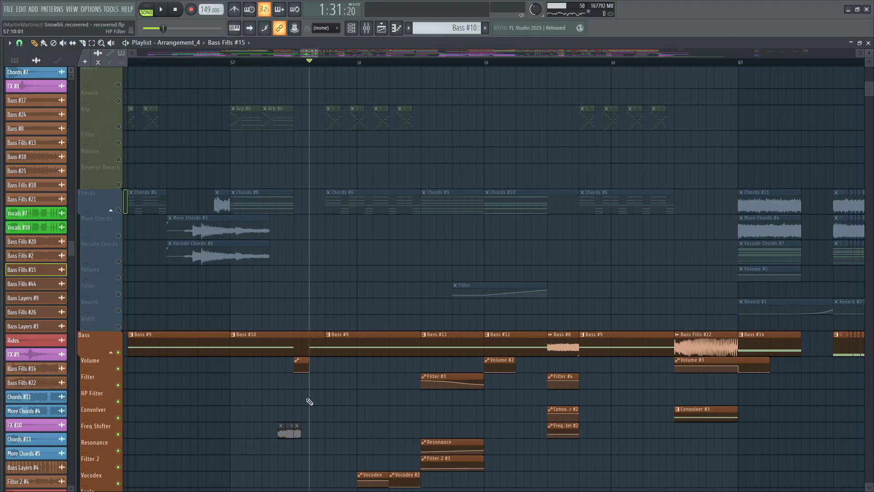
pyautogui.scroll(-2, 484, 310)
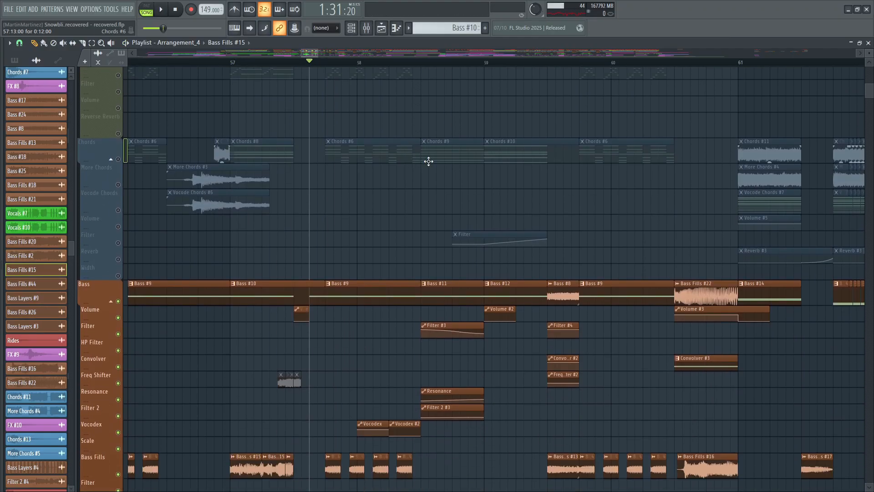
pyautogui.click(422, 64)
pyautogui.scroll(2, 455, 64)
pyautogui.click(118, 159)
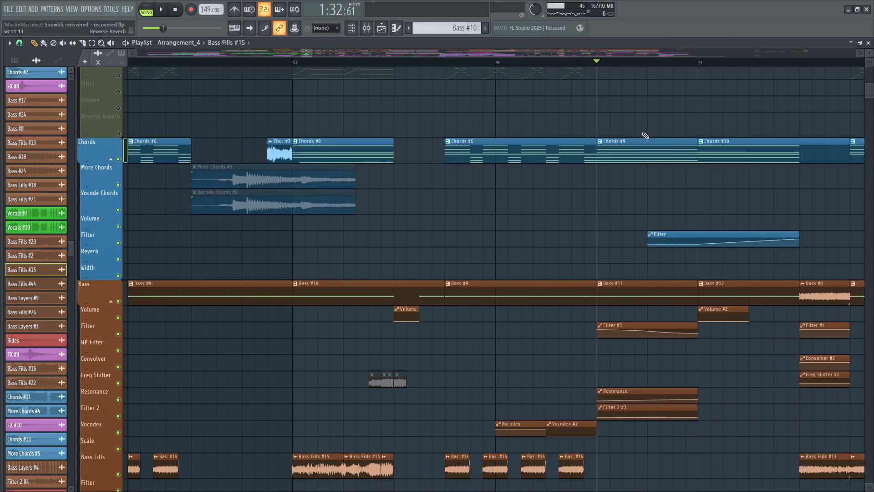
pyautogui.scroll(8, 647, 134)
pyautogui.scroll(10, 649, 137)
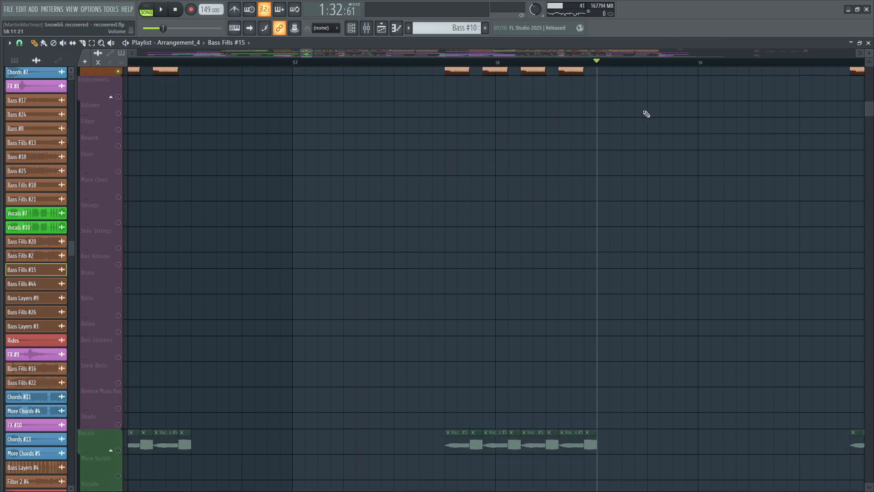
pyautogui.scroll(4, 677, 123)
pyautogui.hscroll(5, 673, 119)
pyautogui.press('space')
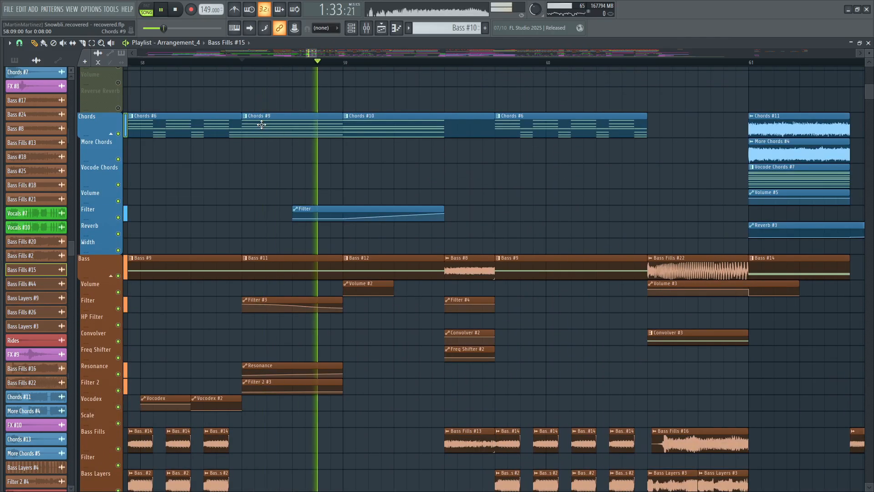
pyautogui.press('space')
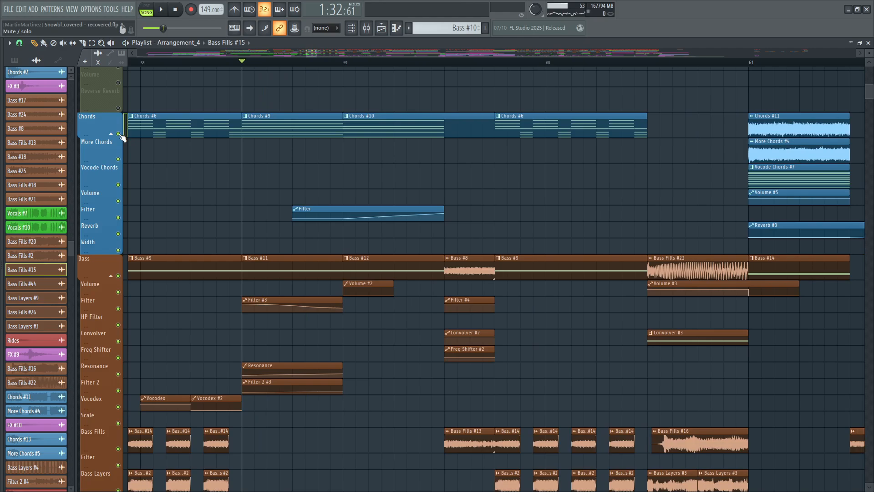
# Step: Solo the Chords group and play it from the start of the Chords #9 clip
pyautogui.rightClick(120, 134)
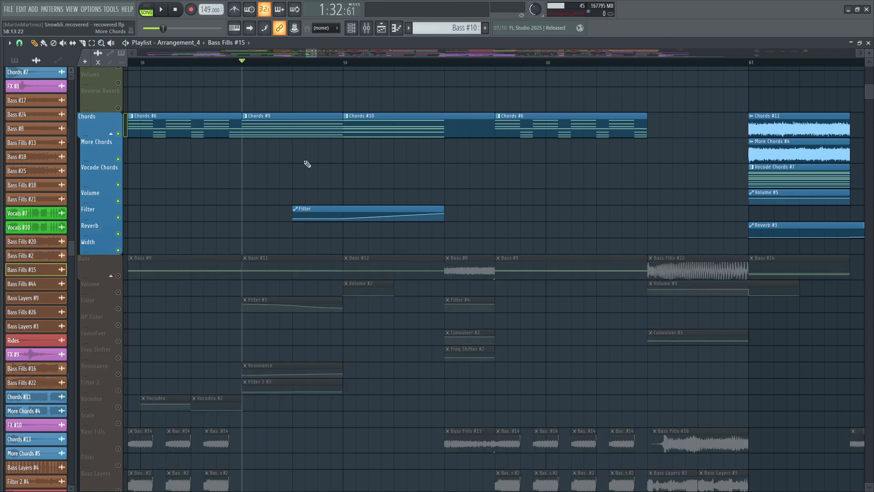
pyautogui.press('space')
pyautogui.press('space')
# Step: Solo the Bass group and play it from the start of the Bass #11 clip
pyautogui.scroll(-3, 306, 164)
pyautogui.rightClick(120, 200)
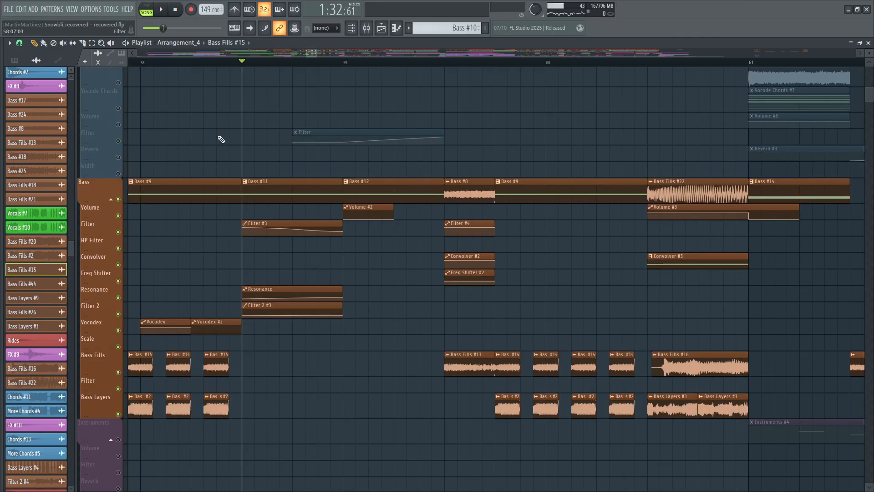
pyautogui.press('space')
pyautogui.press('space')
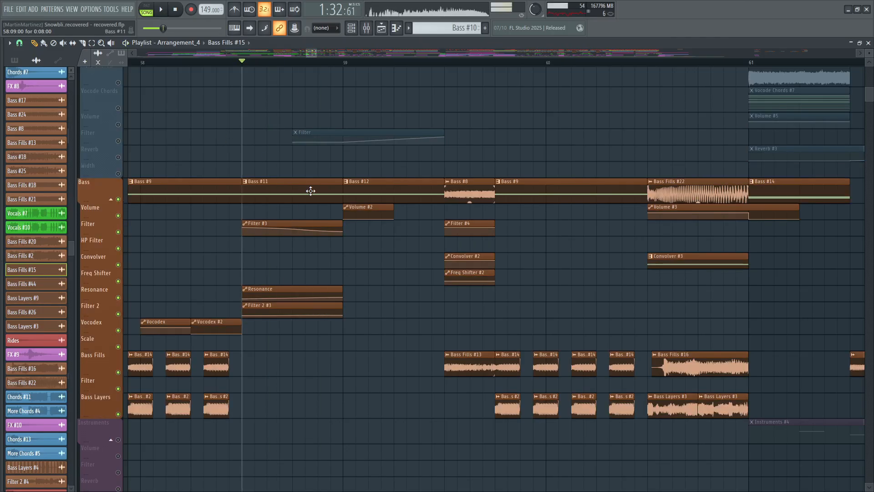
# Step: Mute the Bass #33 and Bass #40 channels in the Bass #11 pattern and audition the remaining Bass #34 layer
pyautogui.click(310, 189)
pyautogui.press('F5')
pyautogui.scroll(-3, 217, 269)
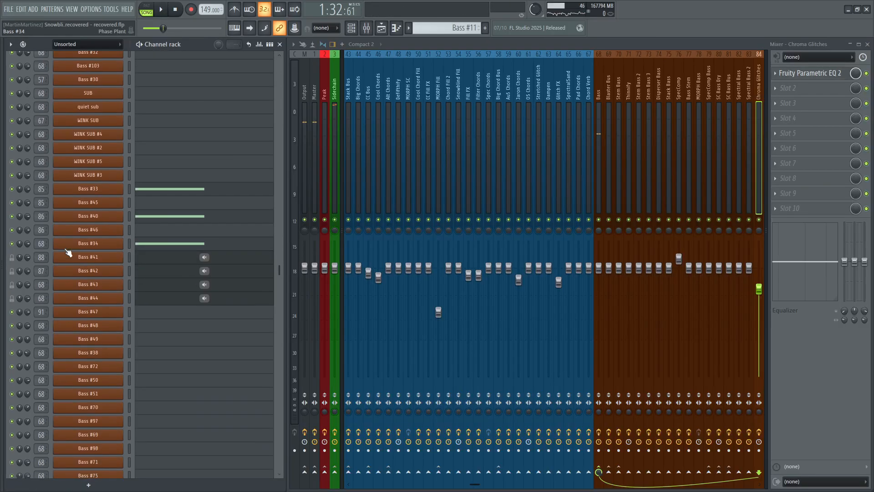
pyautogui.scroll(3, 13, 245)
pyautogui.click(12, 230)
pyautogui.press('space')
pyautogui.click(12, 257)
pyautogui.press('space')
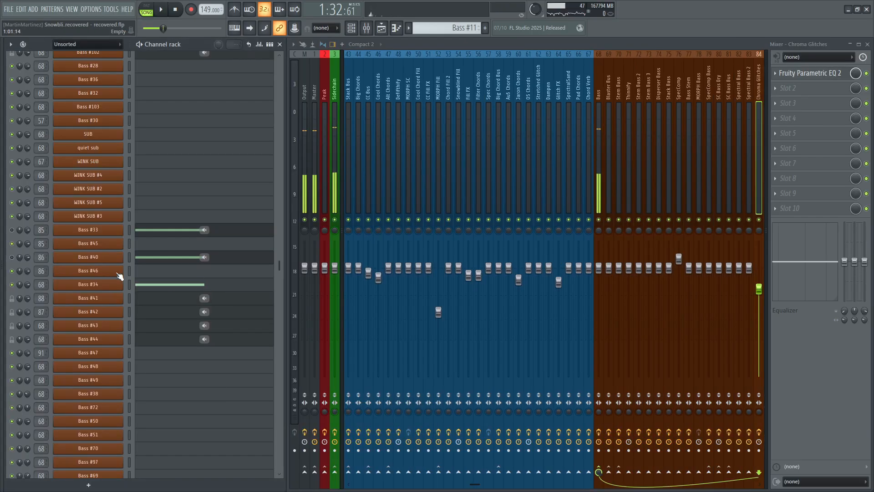
# Step: Re-enable the Bass #40 channel and inspect its Phase Plant patch with the Crystal and Complex FM 4 wavetables
pyautogui.click(12, 257)
pyautogui.click(88, 257)
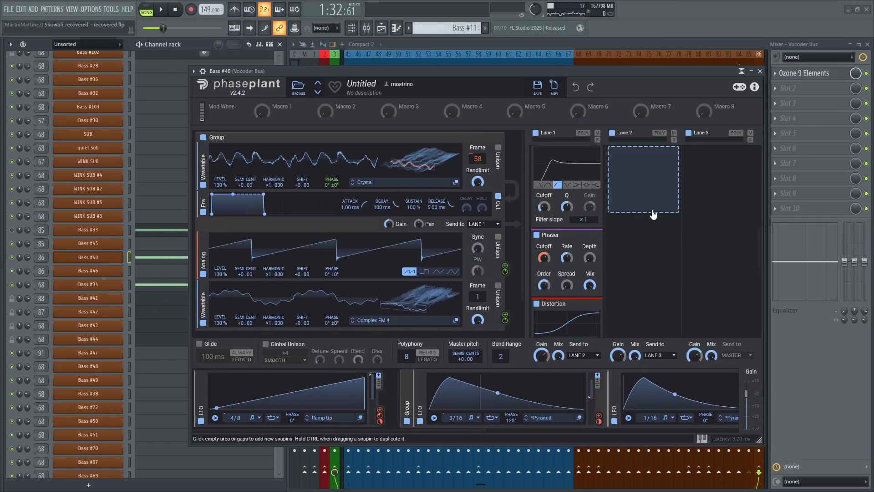
pyautogui.click(760, 71)
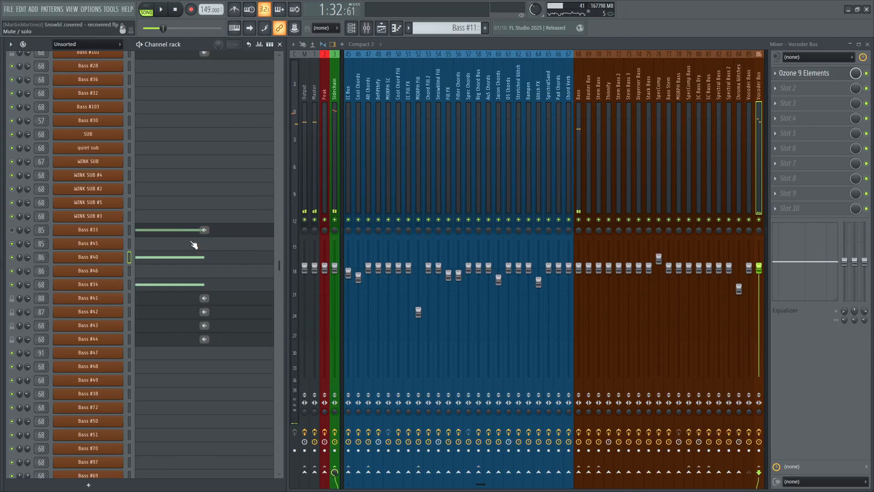
# Step: Mute Bass #34 and Bass #40, re-enable Bass #33, and audition it while viewing its Phase Plant patch
pyautogui.click(12, 285)
pyautogui.click(12, 257)
pyautogui.click(12, 230)
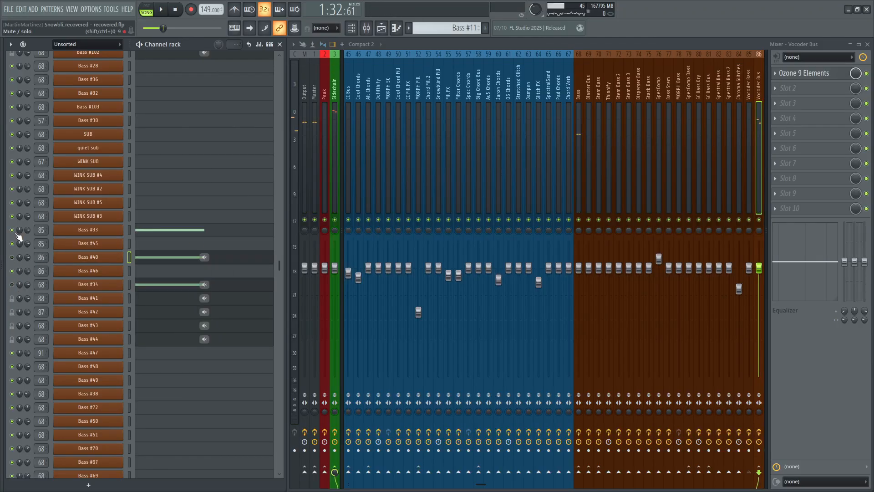
pyautogui.click(88, 230)
pyautogui.press('space')
pyautogui.press('space')
pyautogui.press('space')
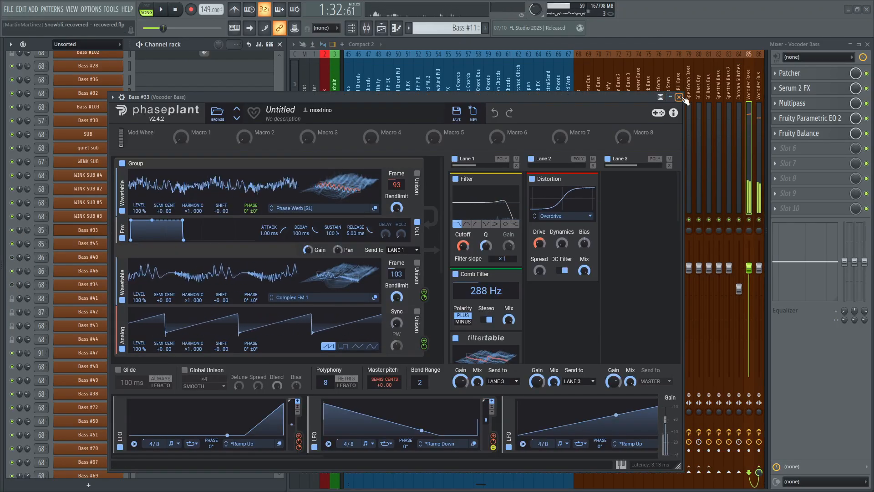
pyautogui.press('space')
pyautogui.click(681, 98)
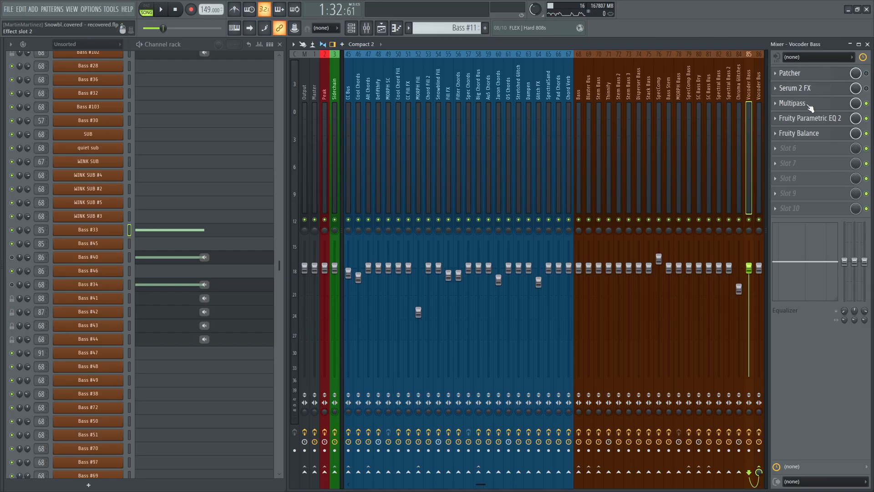
# Step: Replay the Bass #33 layer and examine the filter, comb filter and distortion effects in its Phase Plant patch
pyautogui.press('space')
pyautogui.press('space')
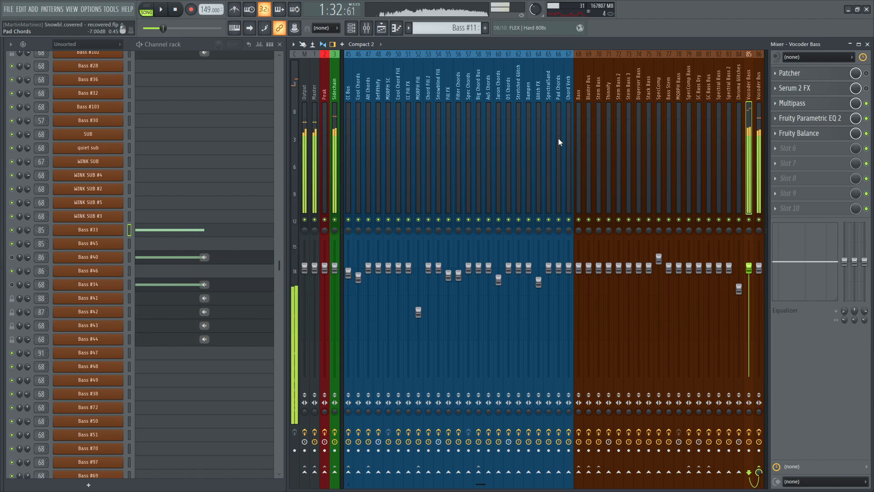
pyautogui.click(91, 230)
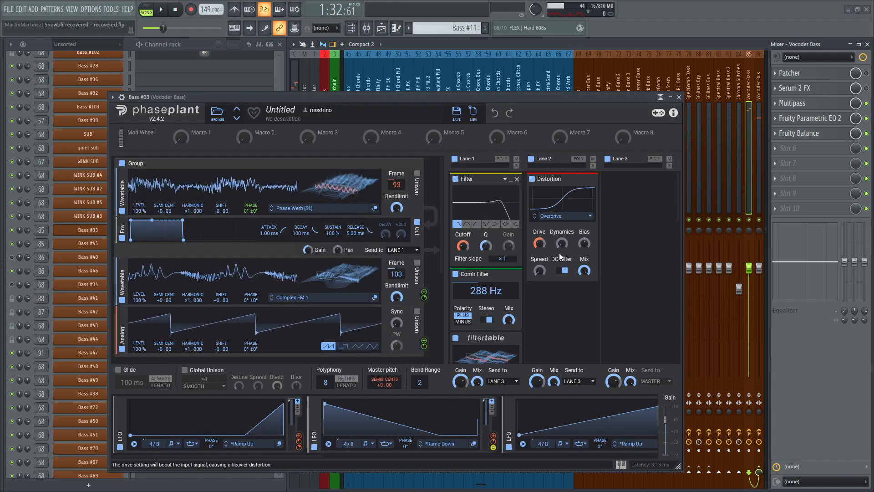
pyautogui.scroll(-2, 275, 254)
pyautogui.scroll(2, 291, 249)
pyautogui.press('space')
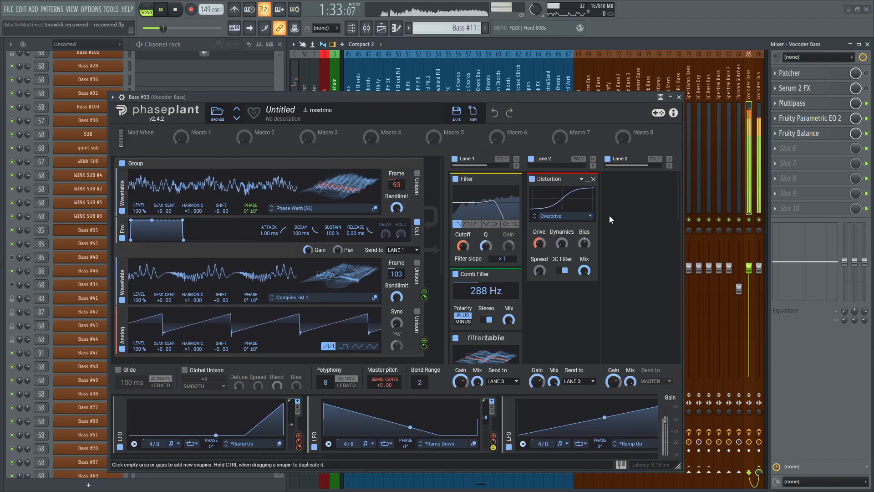
pyautogui.press('space')
pyautogui.click(678, 97)
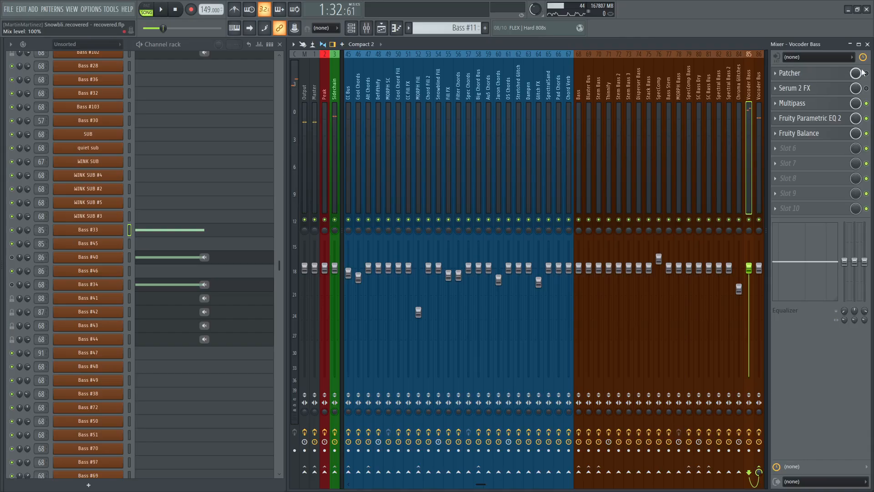
# Step: Inspect the Patcher routing on the Vocoder Bass mixer track and the settings of its upper Vocodex over the playlist
pyautogui.click(804, 69)
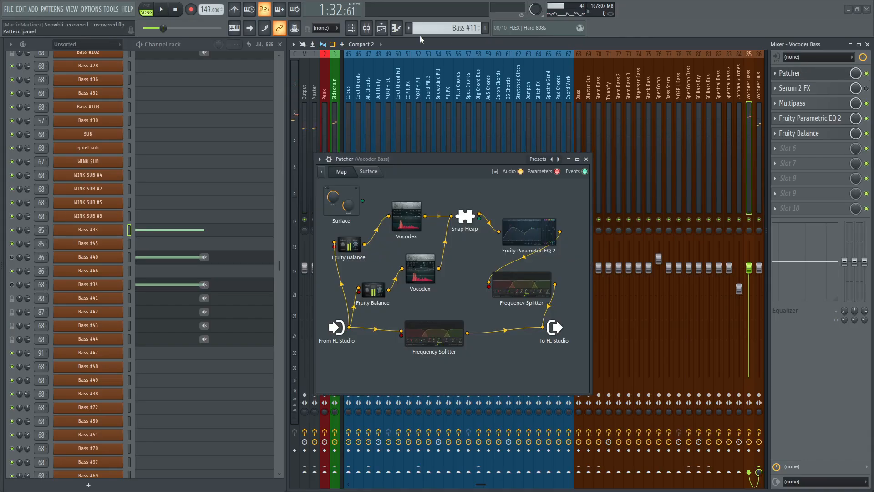
pyautogui.press('F5')
pyautogui.moveTo(407, 158); pyautogui.dragTo(460, 221)
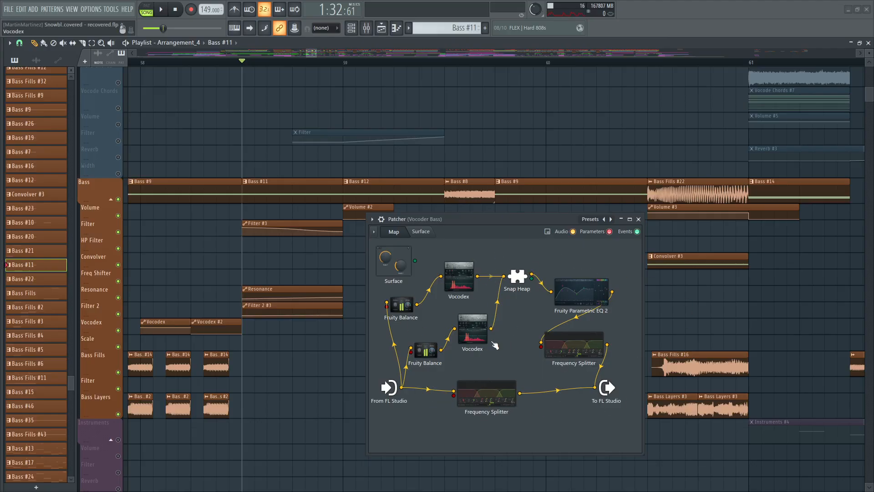
pyautogui.click(470, 283)
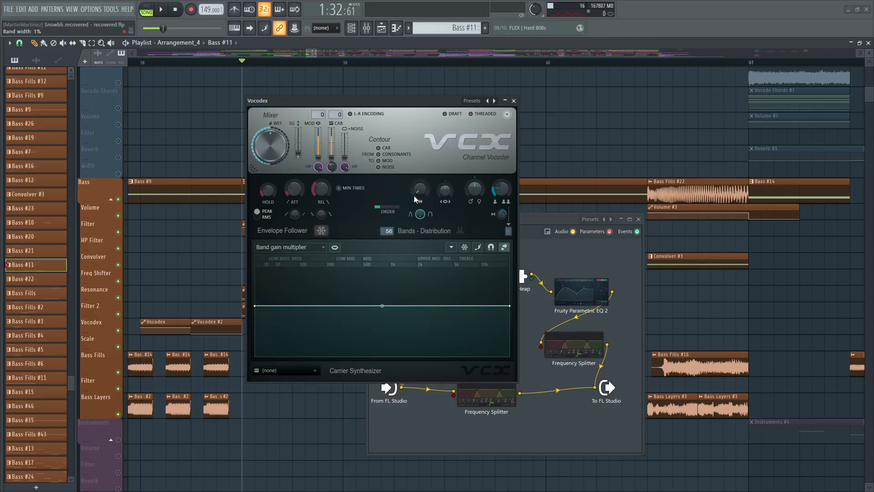
pyautogui.click(514, 101)
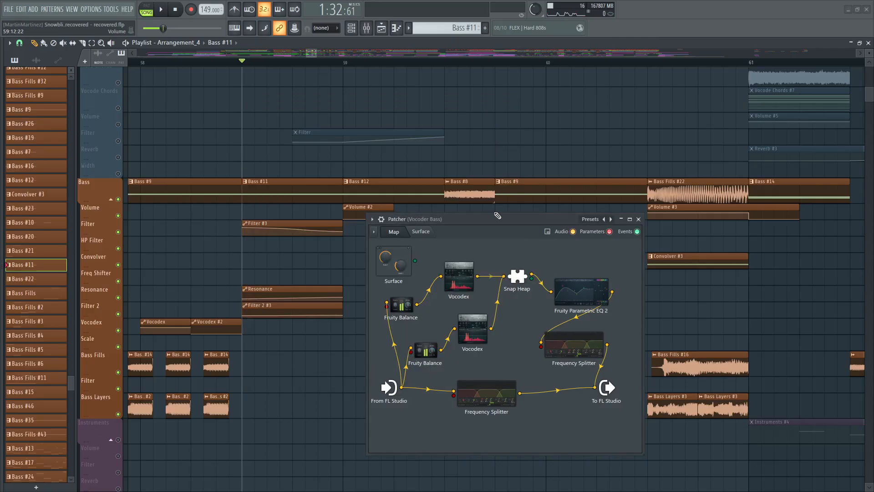
# Step: Examine the dry-path Frequency Splitter in the Patcher during playback and close both plugin windows
pyautogui.click(506, 388)
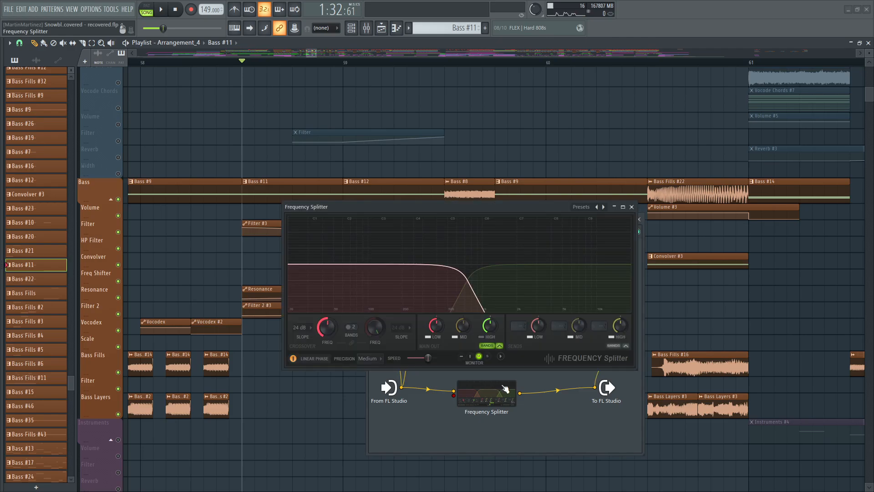
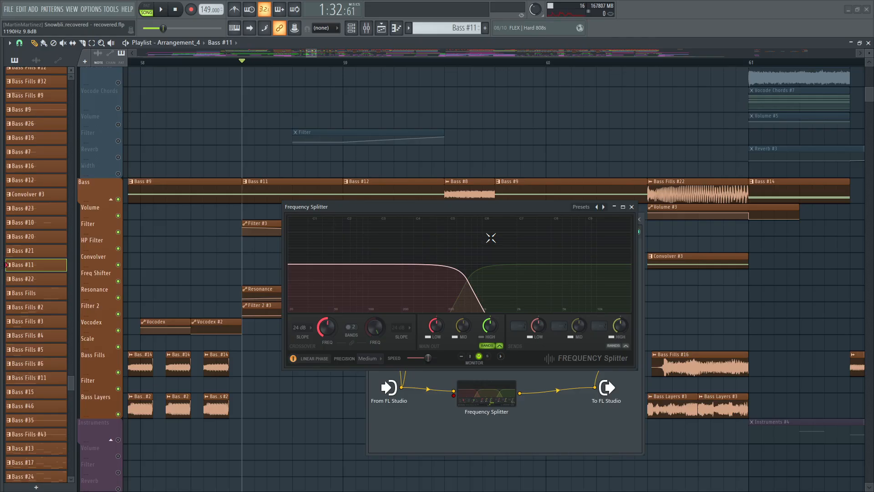
pyautogui.moveTo(475, 211); pyautogui.dragTo(534, 236)
pyautogui.press('space')
pyautogui.press('space')
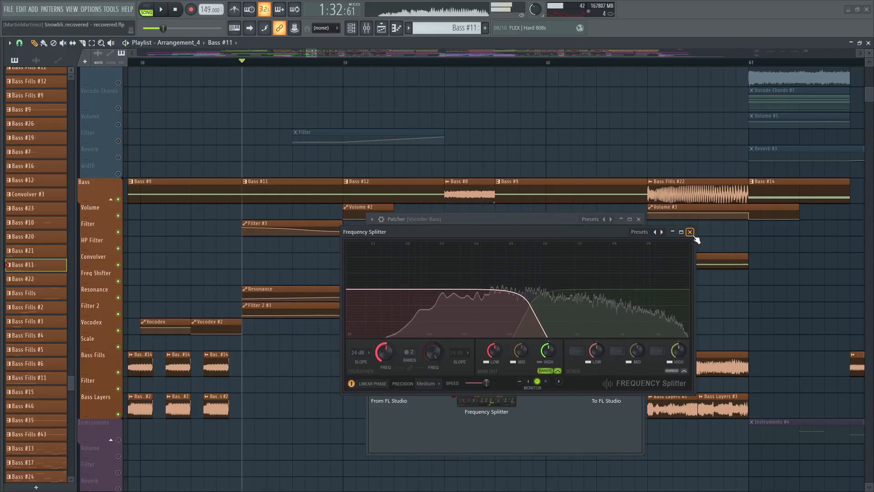
pyautogui.click(690, 231)
pyautogui.click(638, 219)
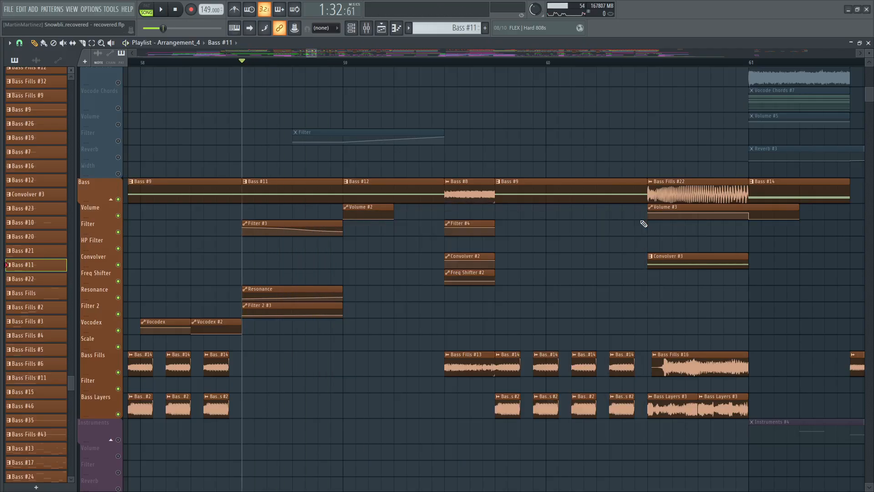
# Step: Enable Serum 2 FX on the Vocoder Bass track, inspect its Cmb H6+ filter and play the bass through it
pyautogui.click(869, 42)
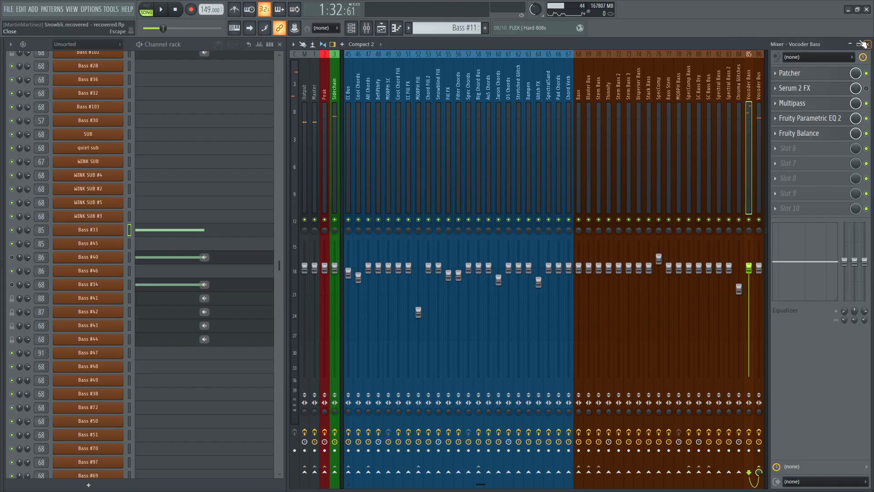
pyautogui.click(867, 88)
pyautogui.click(795, 88)
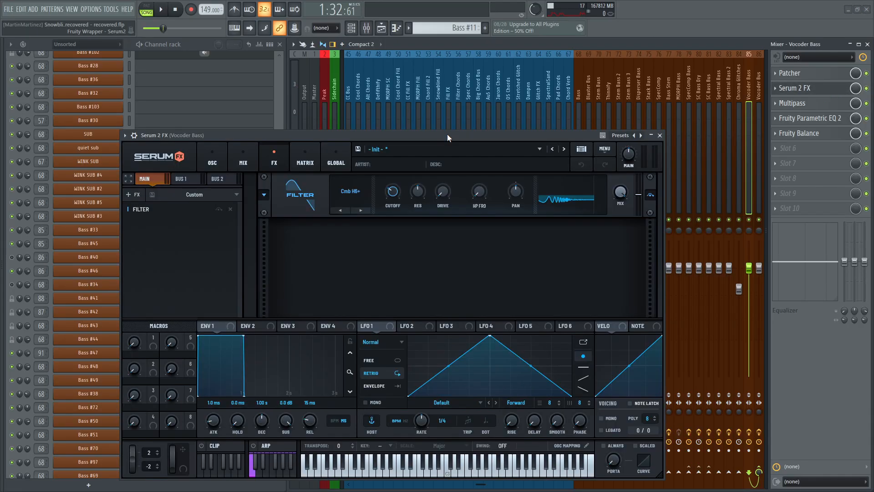
pyautogui.moveTo(447, 134); pyautogui.dragTo(469, 99)
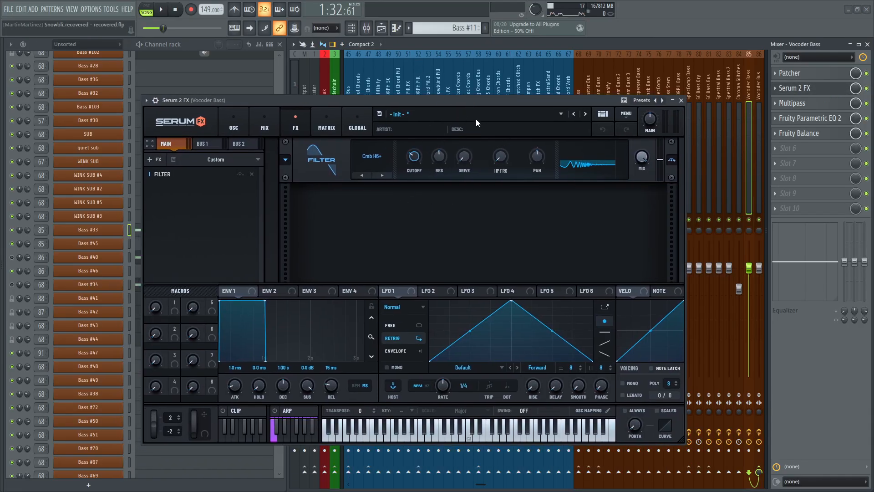
pyautogui.click(381, 28)
pyautogui.moveTo(379, 96); pyautogui.dragTo(581, 96)
pyautogui.scroll(-2, 173, 150)
pyautogui.press('space')
pyautogui.press('space')
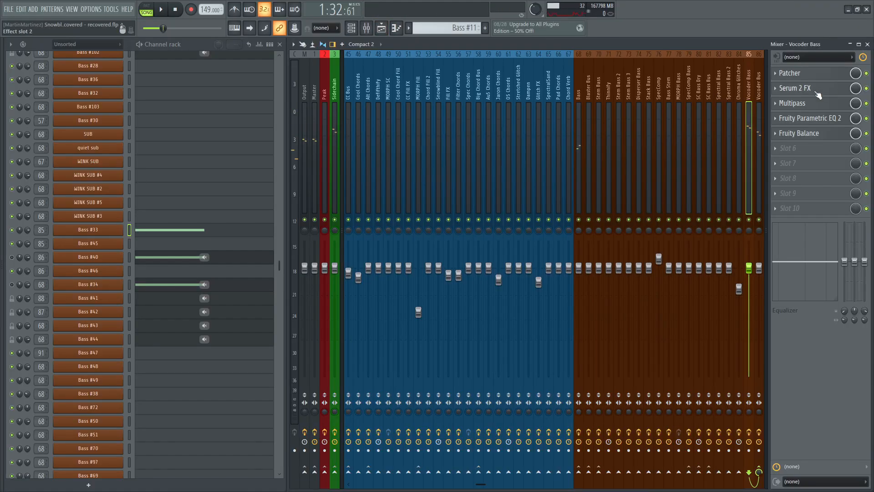
# Step: Replay the Bass #33 layer through the Vocoder Bass effect chain and return to the playlist
pyautogui.press('space')
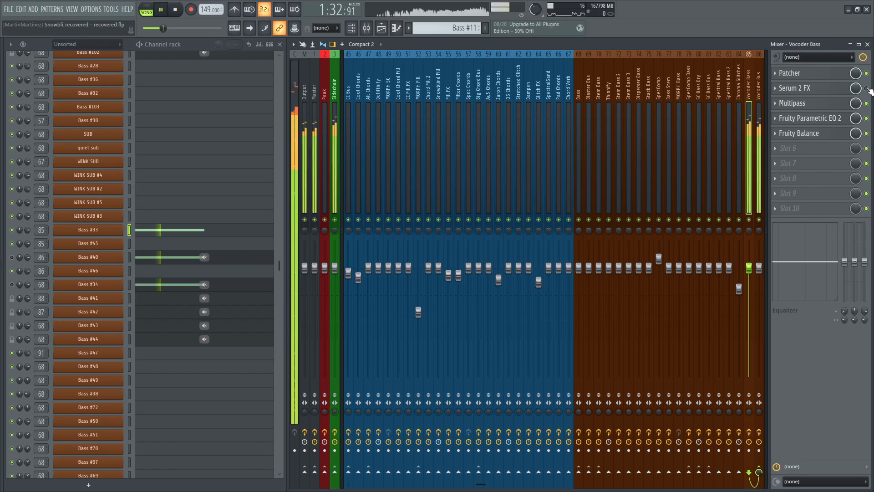
pyautogui.press('space')
pyautogui.press('space')
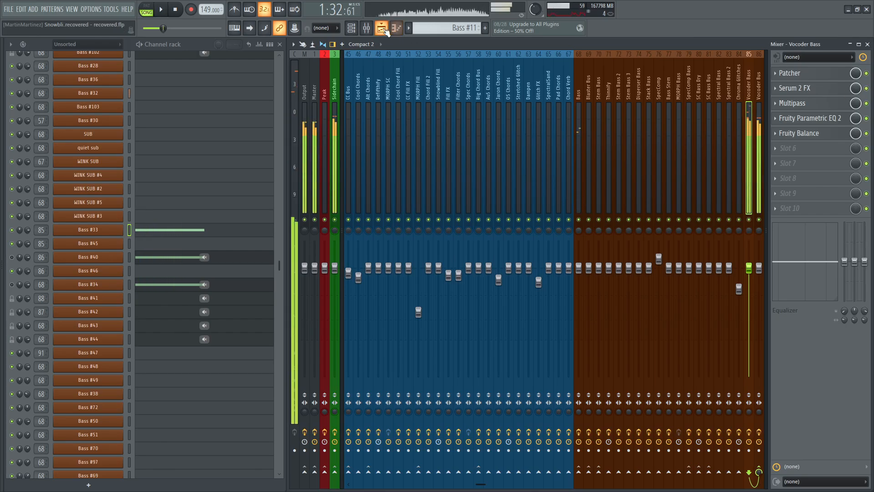
pyautogui.press('F5')
# Step: Check the Chroma Weird Chords patch on Drop Chords #3, close it and go back to the playlist
pyautogui.press('space')
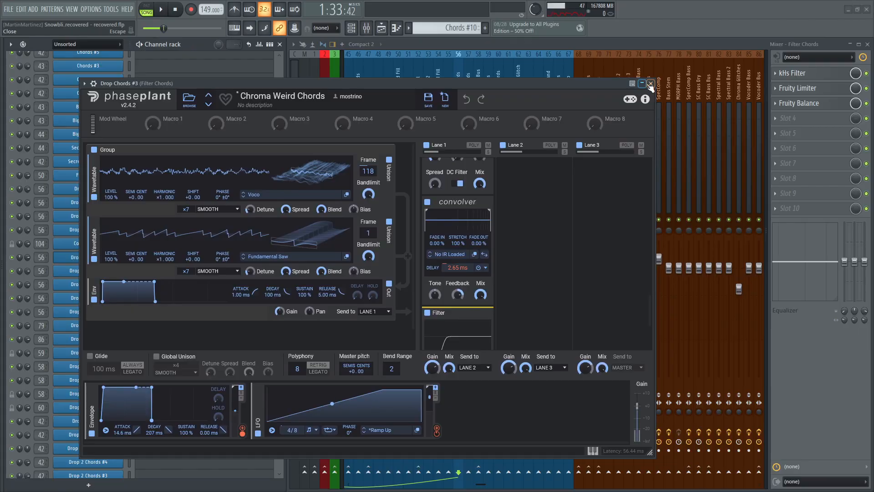
pyautogui.click(651, 85)
pyautogui.click(382, 28)
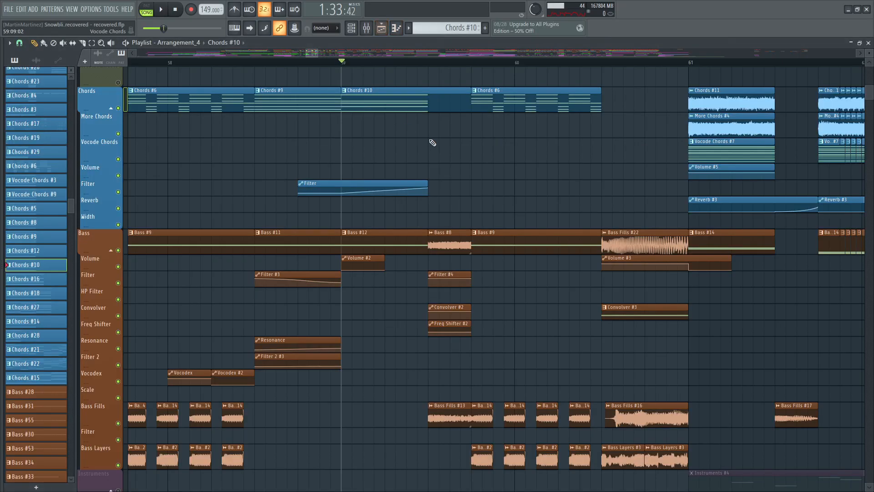
# Step: Play the Chords and Bass groups together from the Bass #8 clip into the Bass Fills #22 section
pyautogui.keyDown('ctrl'); pyautogui.scroll(-3, 422, 68); pyautogui.keyUp('ctrl')
pyautogui.scroll(-8, 433, 113)
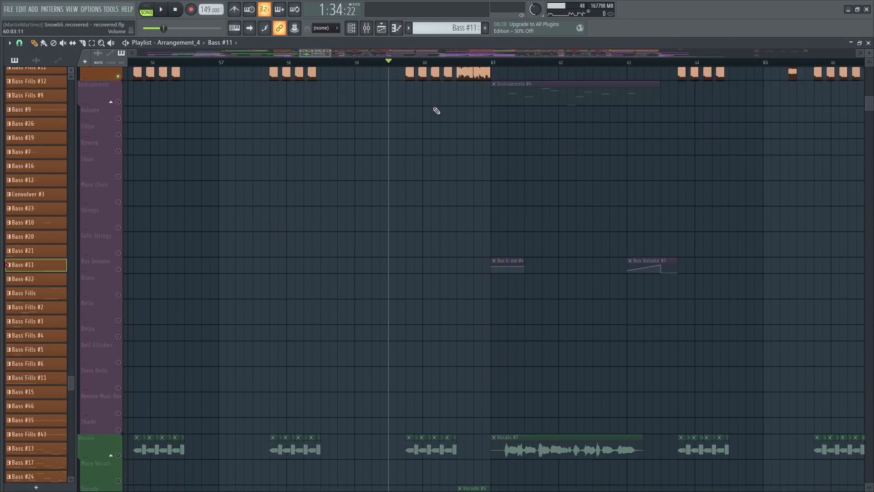
pyautogui.scroll(4, 436, 111)
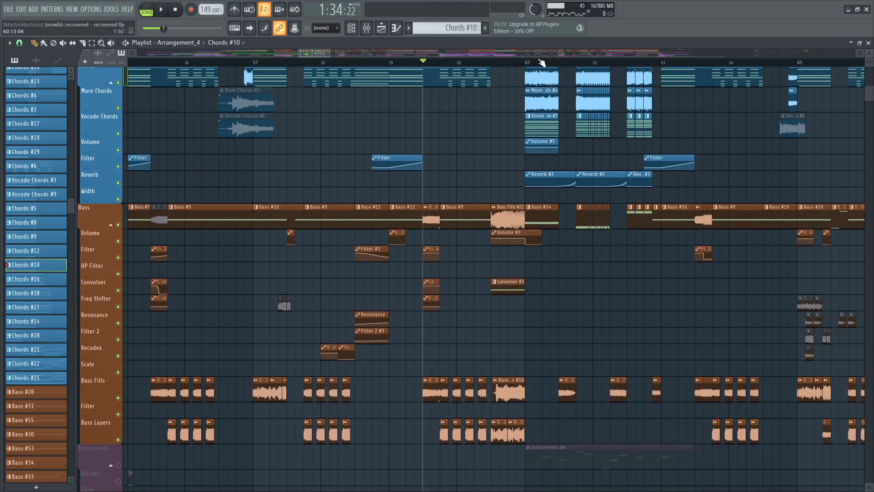
pyautogui.keyDown('ctrl'); pyautogui.scroll(5, 542, 63); pyautogui.keyUp('ctrl')
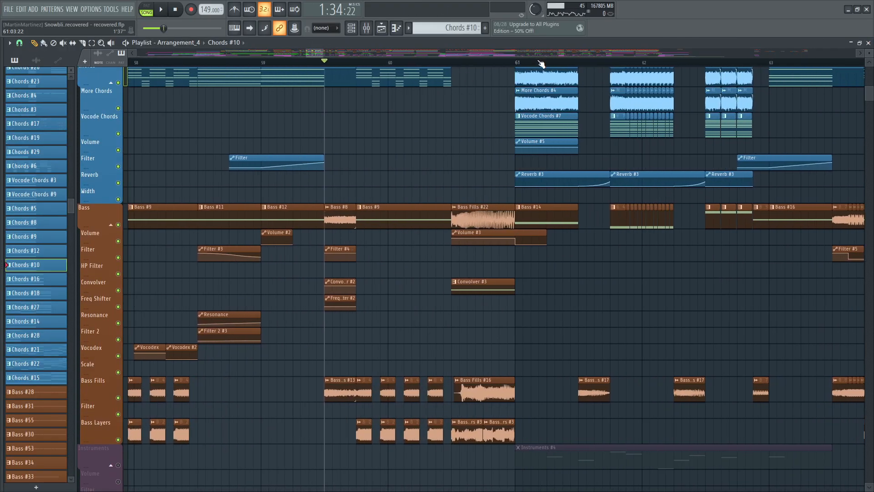
pyautogui.press('space')
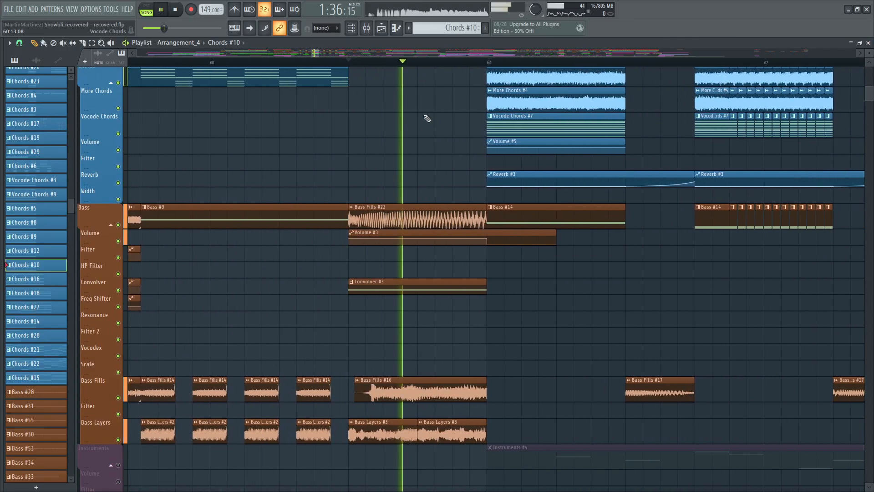
pyautogui.press('space')
# Step: Solo the main Bass track without its automation, fills and layers, and play it from the Bass Fills #22 clip
pyautogui.scroll(5, 426, 117)
pyautogui.scroll(-6, 410, 119)
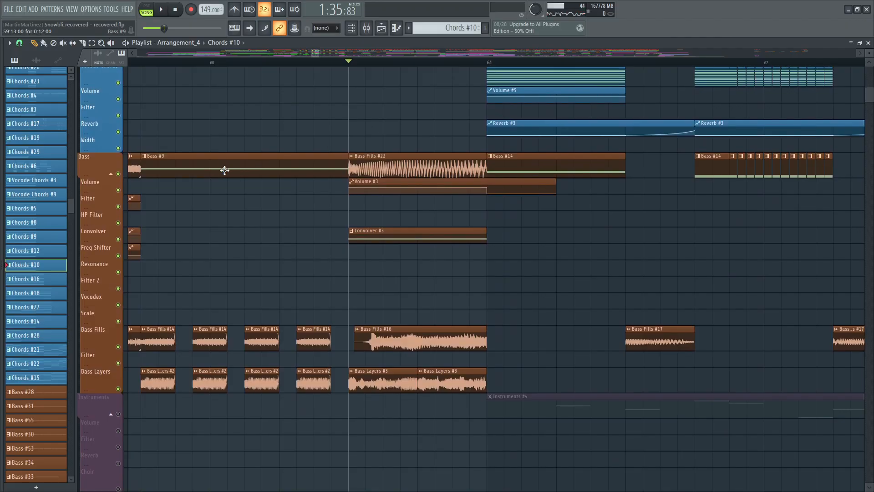
pyautogui.keyDown('ctrl'); pyautogui.click(118, 174); pyautogui.keyUp('ctrl')
pyautogui.press('space')
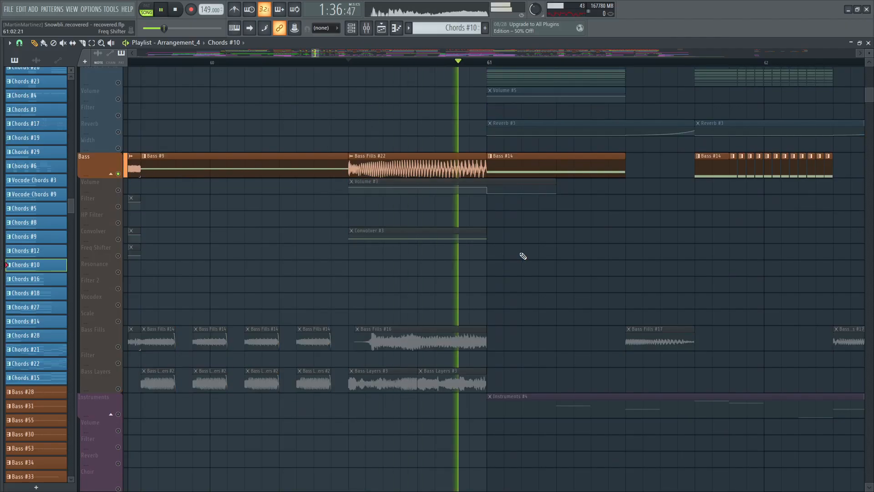
# Step: Stop playback, solo the Bass Fills track and play it from the start of the Bass Fills #16 section
pyautogui.press('space')
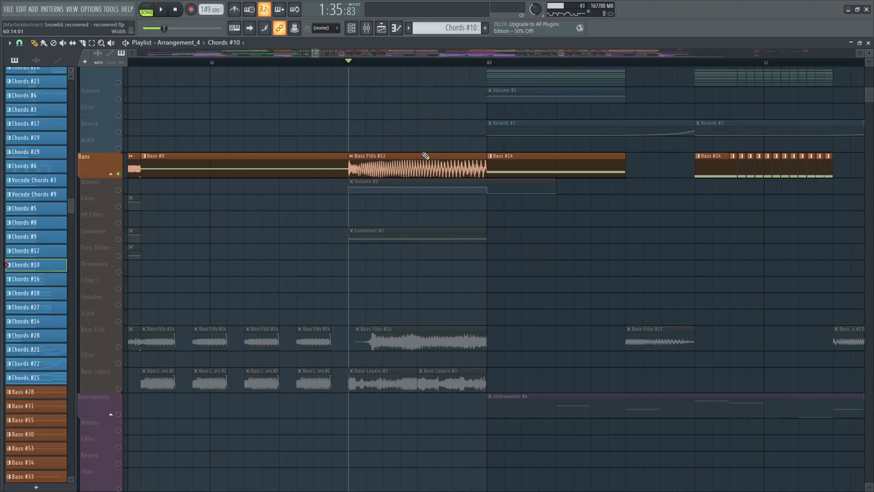
pyautogui.scroll(-2, 545, 214)
pyautogui.keyDown('ctrl'); pyautogui.click(118, 321); pyautogui.keyUp('ctrl')
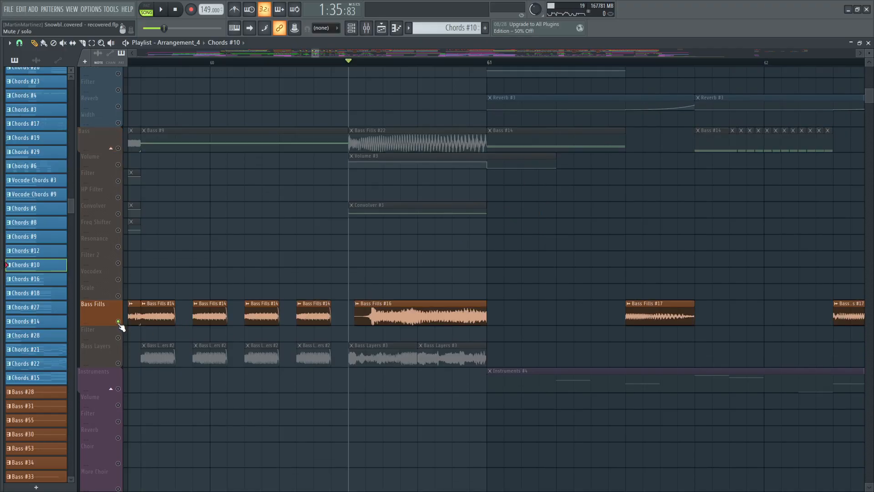
pyautogui.press('space')
pyautogui.press('space')
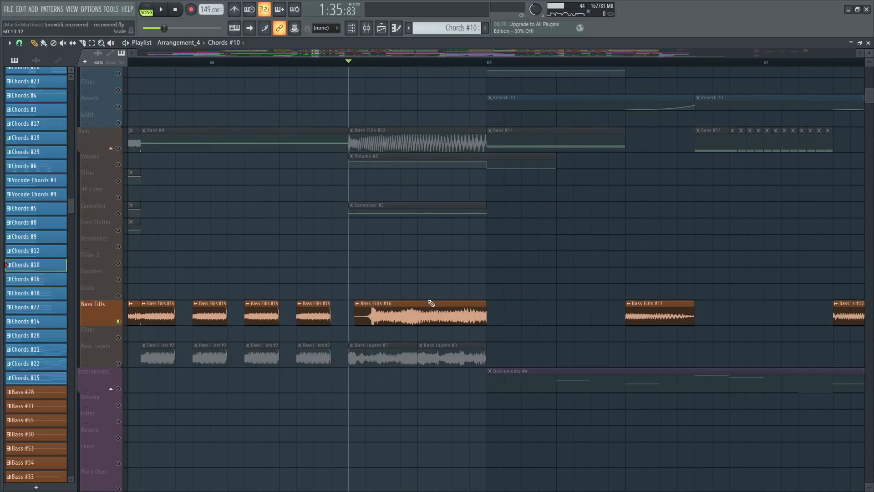
# Step: Solo the Bass Layers track and play its Bass Layers #3 clips
pyautogui.keyDown('ctrl'); pyautogui.click(118, 363); pyautogui.keyUp('ctrl')
pyautogui.press('space')
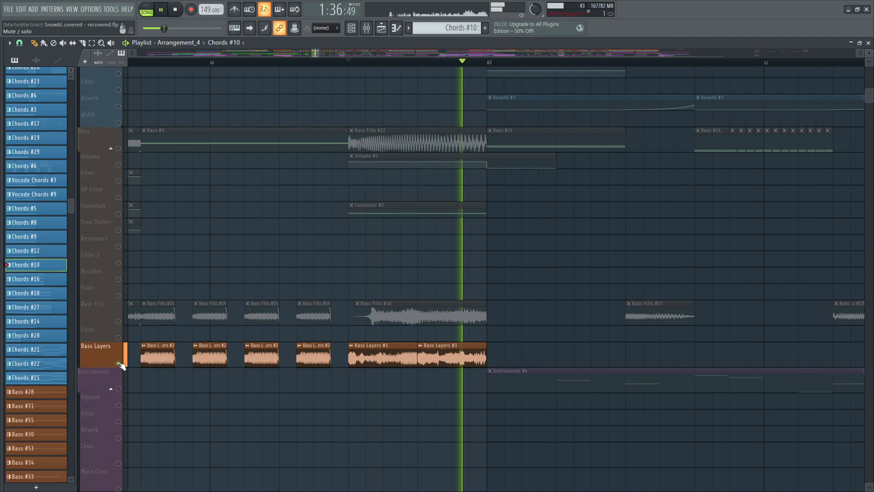
pyautogui.press('space')
# Step: Solo the Convolver track, open the Convolver #3 pattern and play its Bass #42 channel, selecting that channel
pyautogui.scroll(-20, 406, 332)
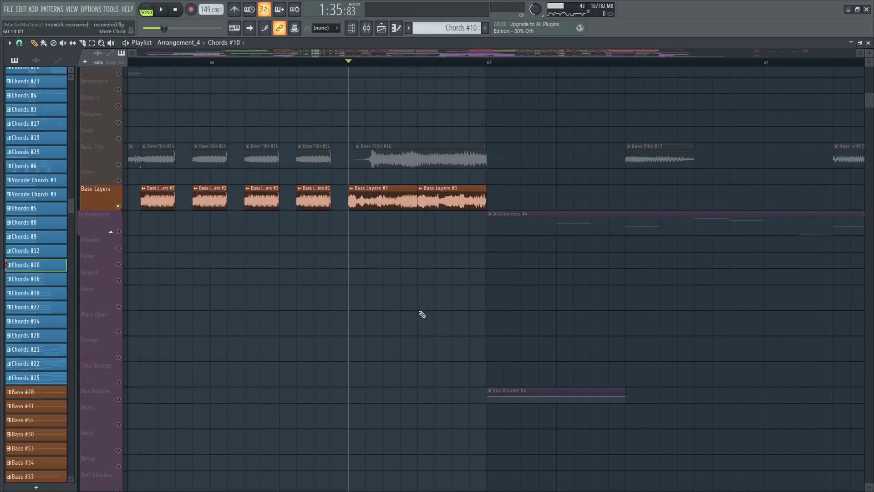
pyautogui.scroll(20, 421, 314)
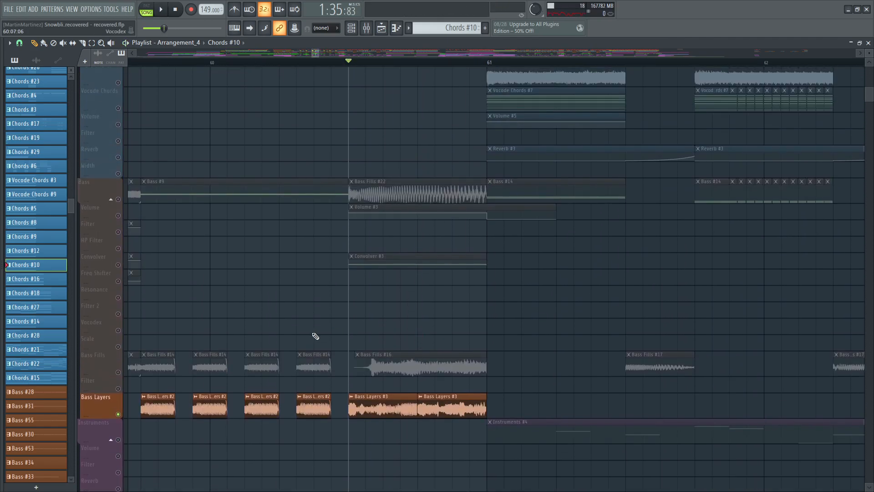
pyautogui.keyDown('ctrl'); pyautogui.click(124, 261); pyautogui.keyUp('ctrl')
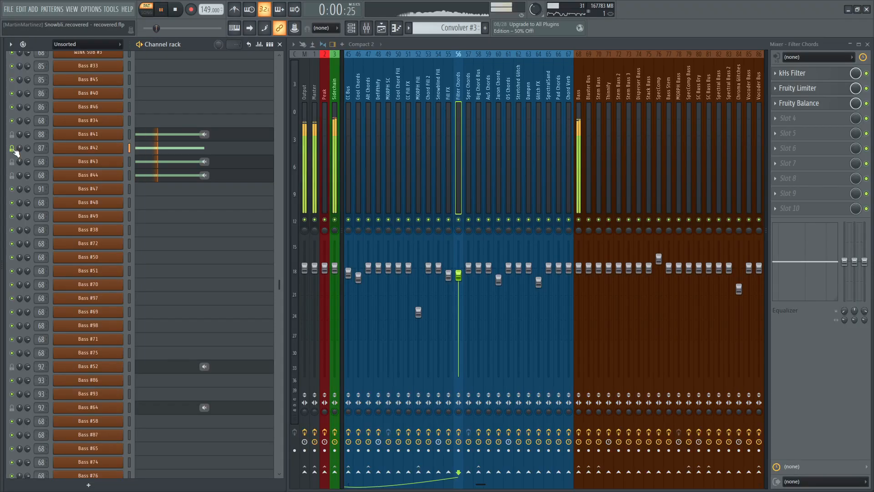
pyautogui.press('space')
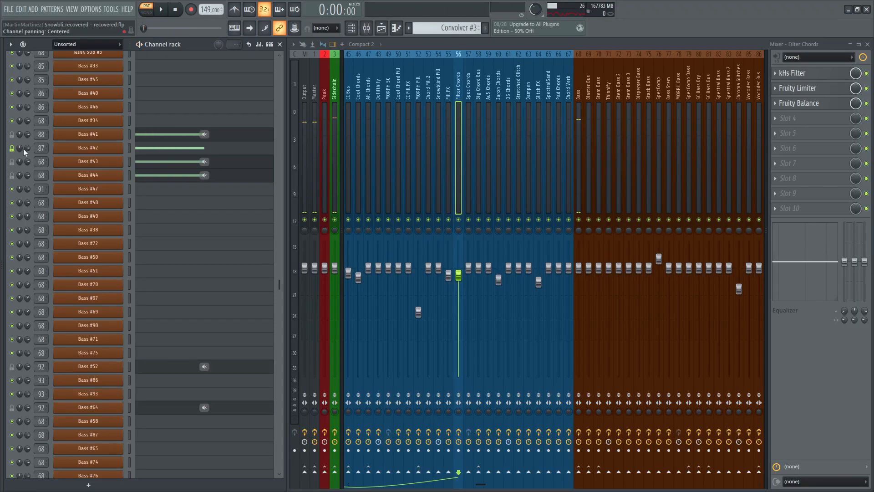
pyautogui.click(89, 150)
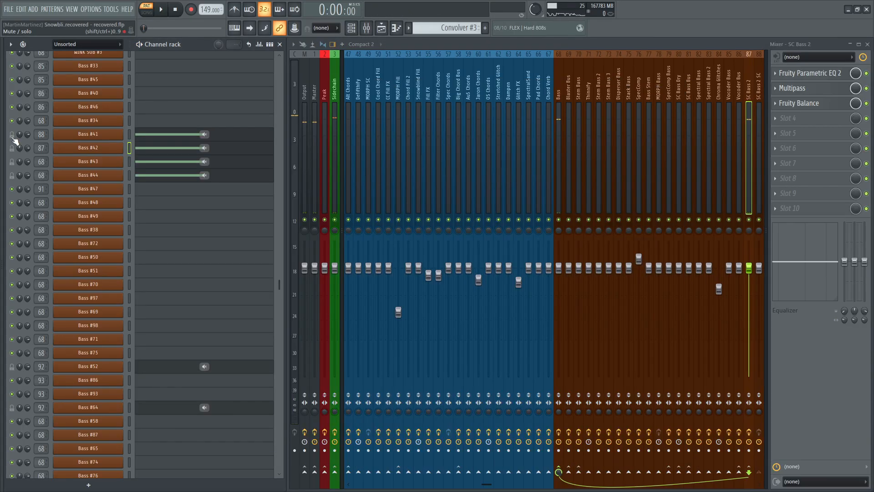
# Step: Unmute Bass #41, route it to mixer track 87 and play its Phase Plant patch
pyautogui.click(12, 135)
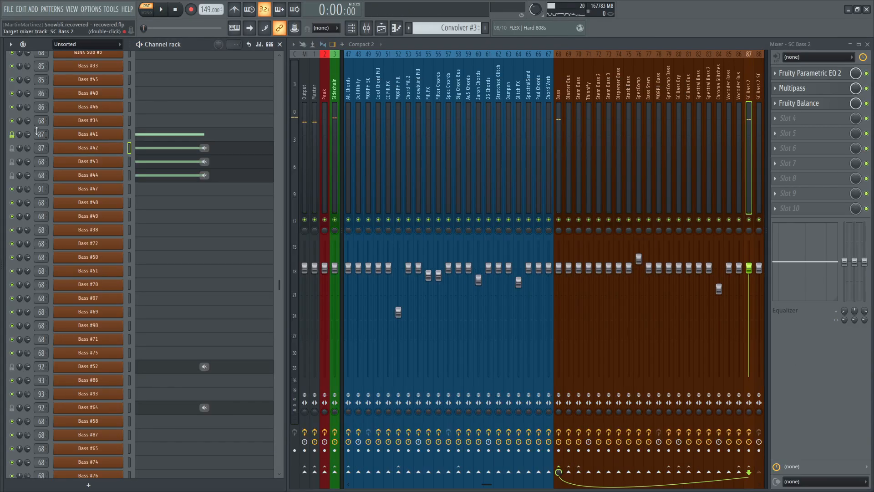
pyautogui.click(37, 132)
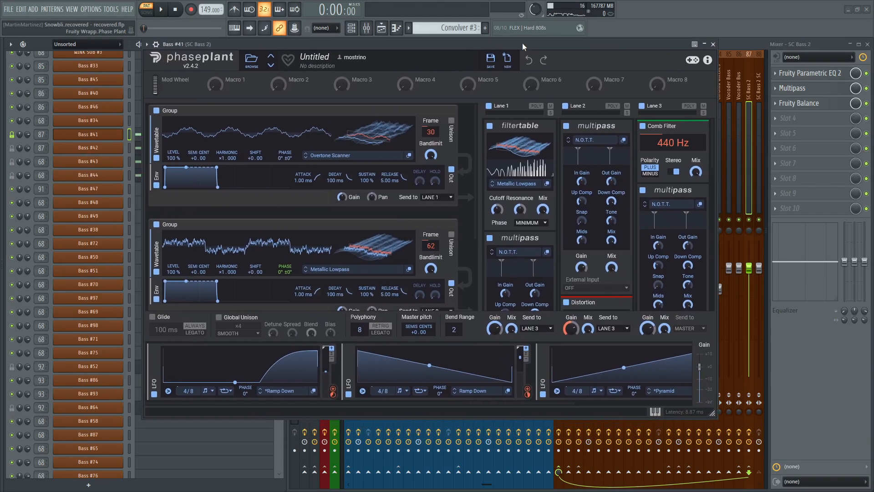
pyautogui.moveTo(522, 43); pyautogui.dragTo(509, 92)
pyautogui.press('space')
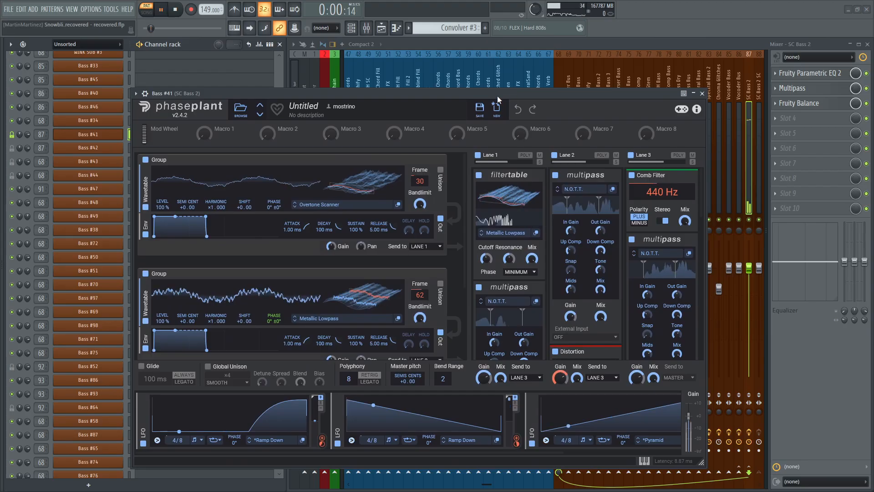
pyautogui.press('space')
# Step: Disable Lanes 1, 2 and 3 and the Metallic Lowpass group, and play the dry Overtone Scanner wavetable alone
pyautogui.scroll(-2, 388, 203)
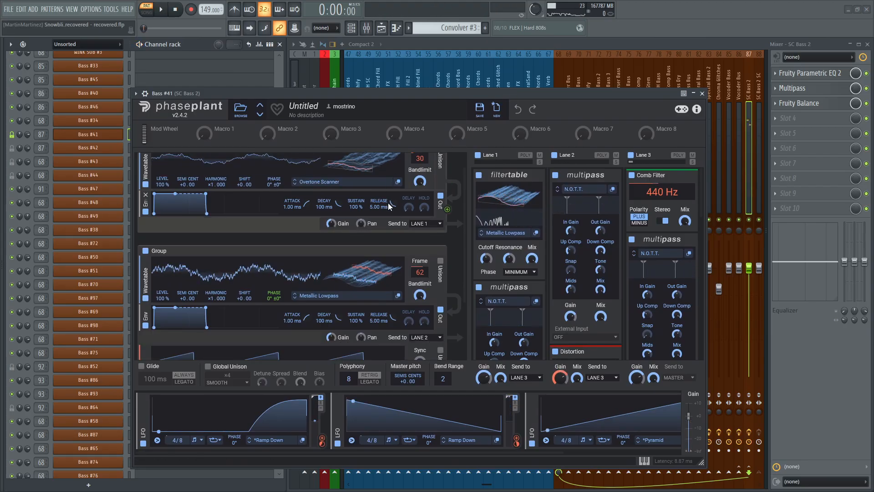
pyautogui.scroll(2, 387, 203)
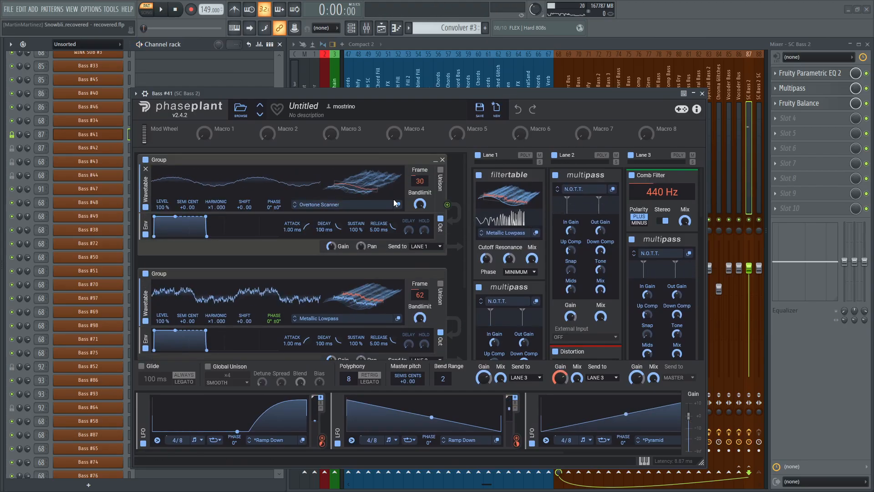
pyautogui.click(479, 155)
pyautogui.click(555, 155)
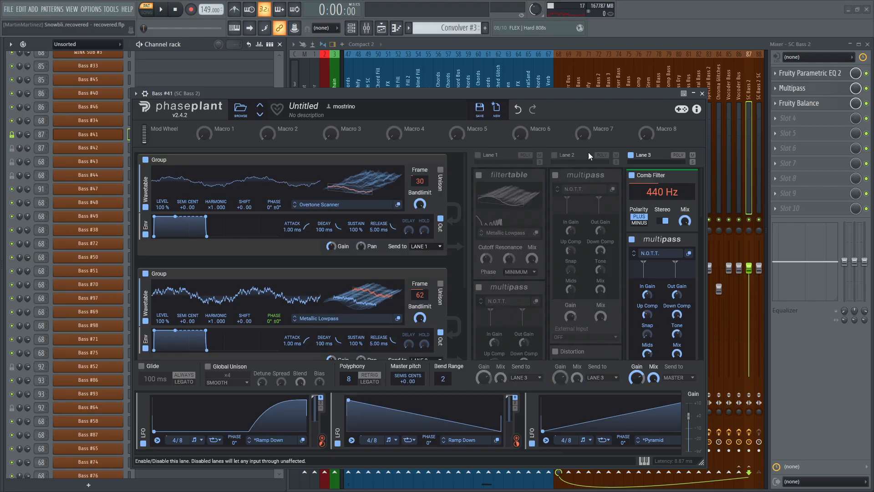
pyautogui.click(651, 156)
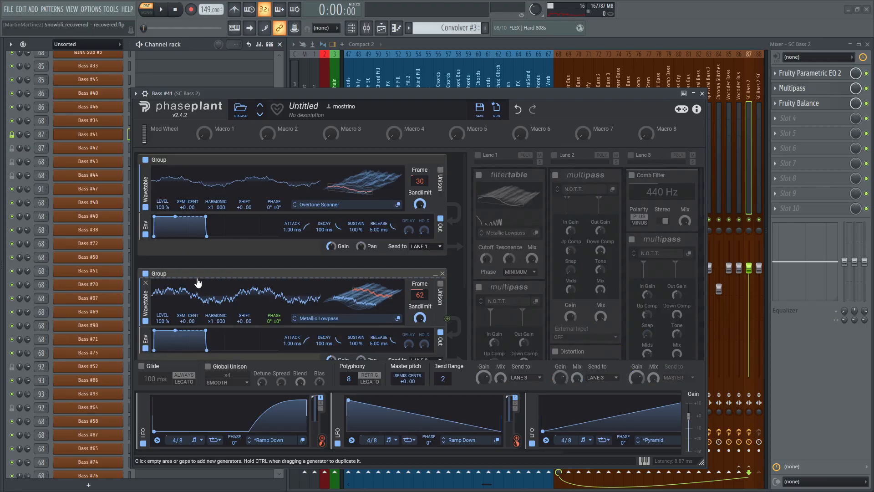
pyautogui.click(145, 273)
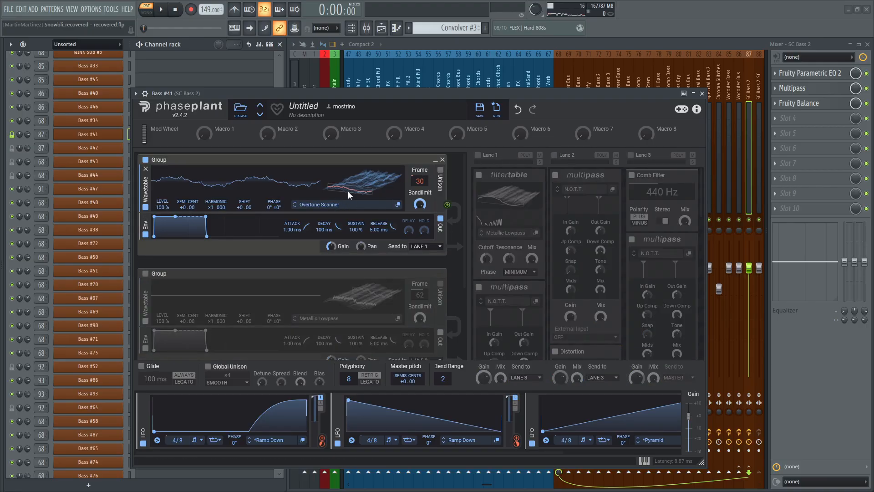
pyautogui.press('space')
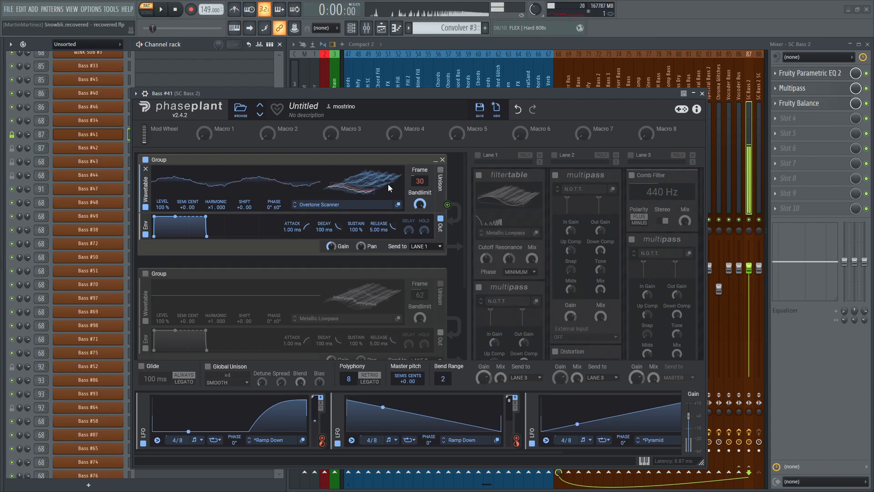
pyautogui.press('space')
# Step: Enable Lane 1 and compare the Overtone Scanner sound with its filtertable effect bypassed and active
pyautogui.click(477, 155)
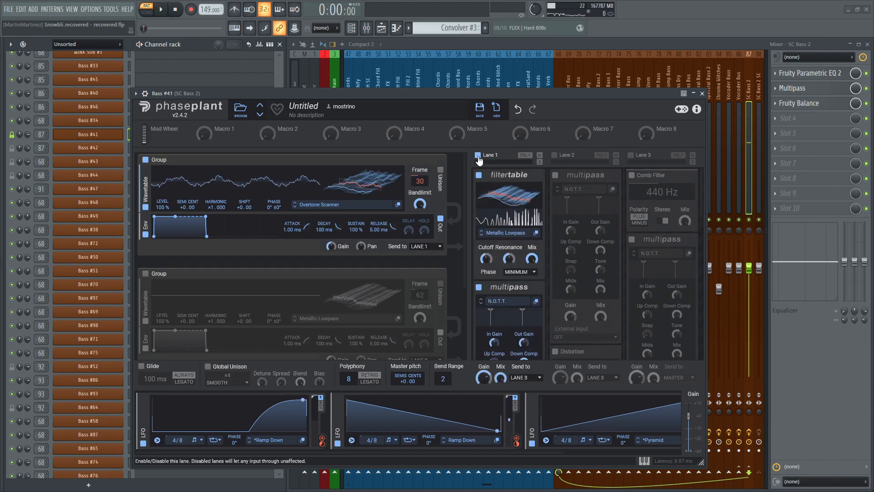
pyautogui.scroll(-8, 491, 181)
pyautogui.scroll(9, 491, 181)
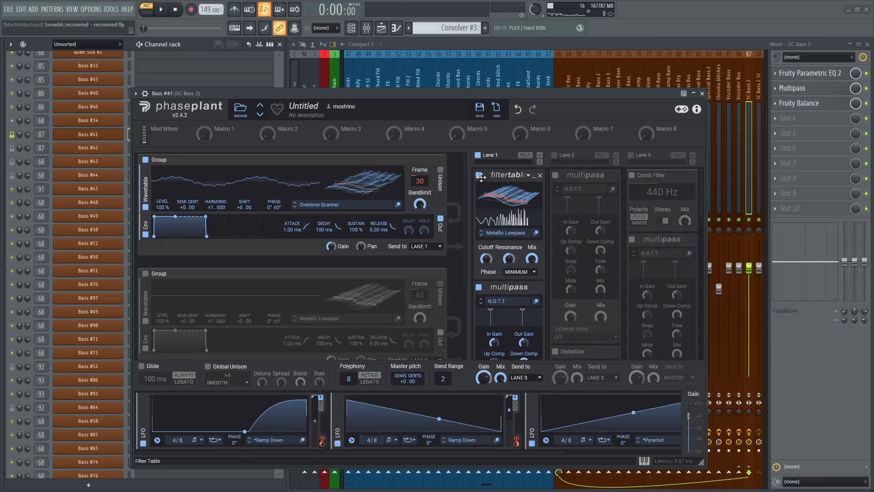
pyautogui.click(479, 176)
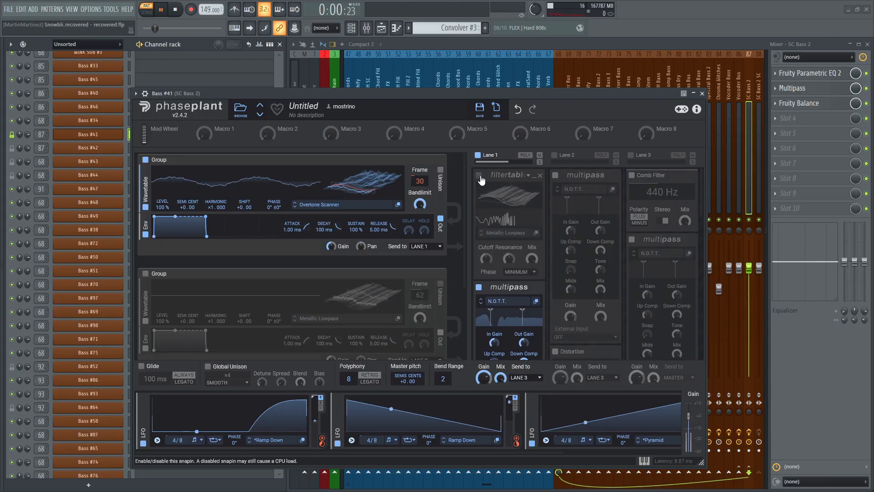
pyautogui.click(480, 176)
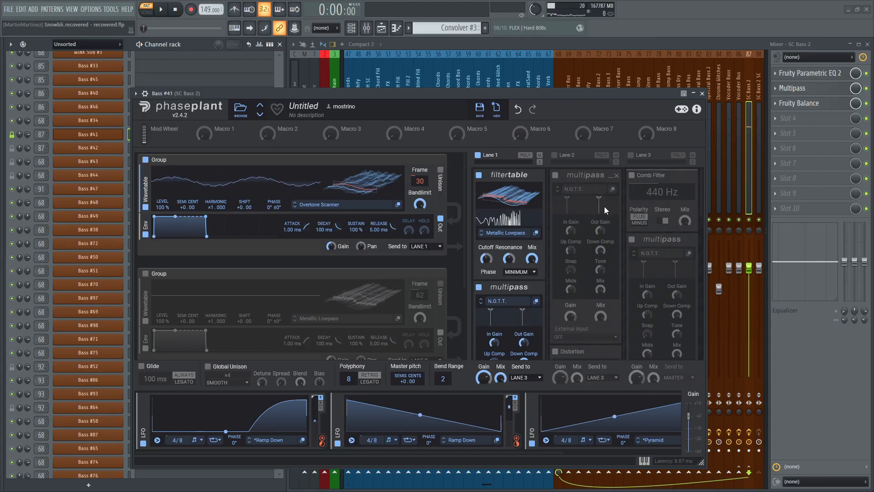
pyautogui.press('space')
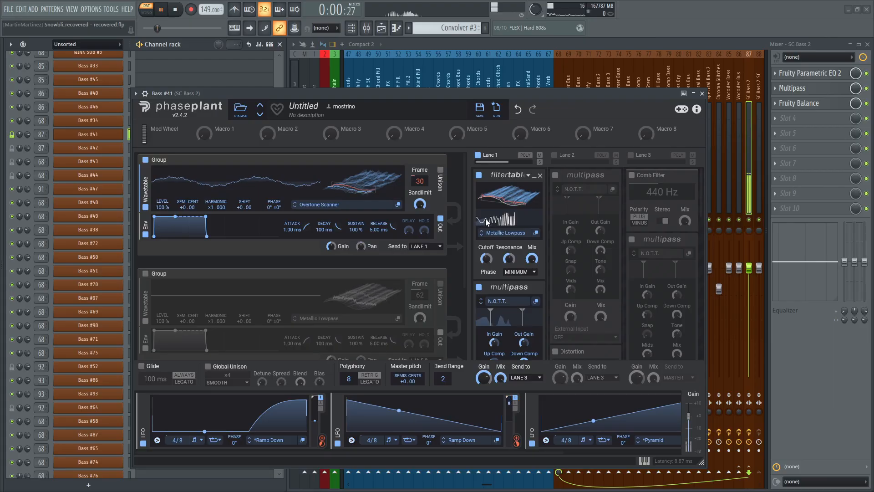
pyautogui.press('space')
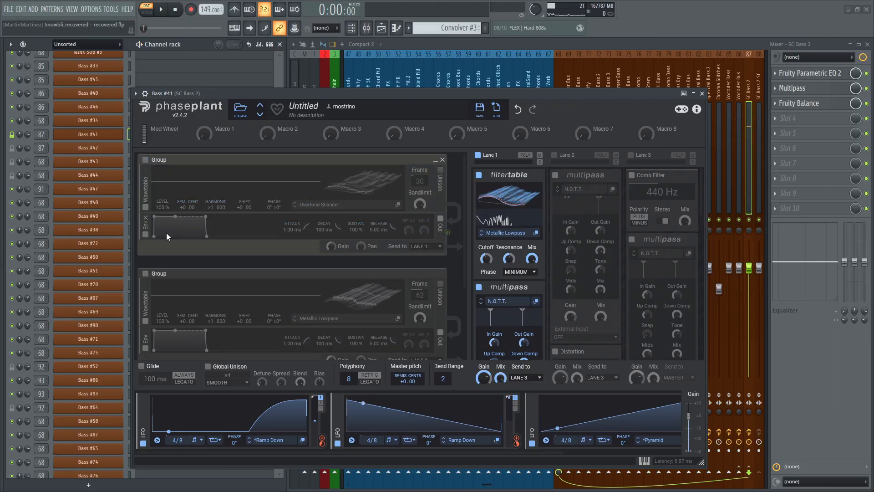
# Step: Swap the Overtone Scanner group for the Metallic Lowpass group with its Analog modulator, and play it through Lane 2
pyautogui.scroll(-1, 166, 234)
pyautogui.click(296, 247)
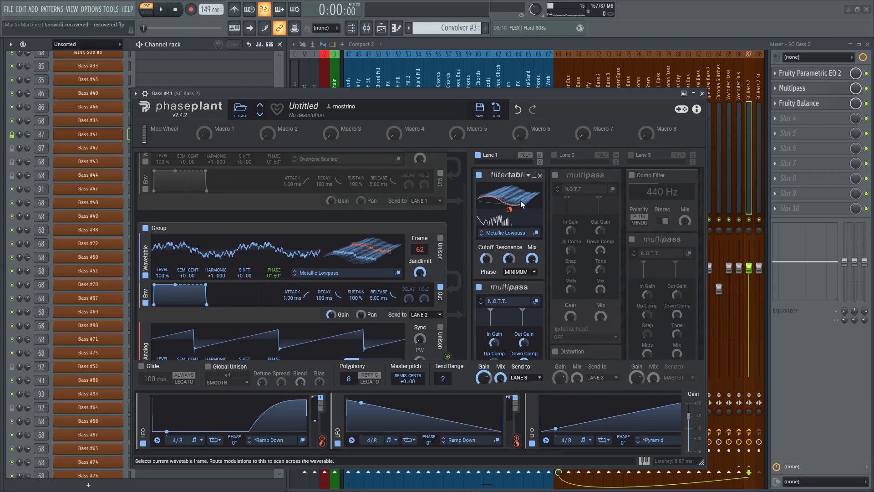
pyautogui.scroll(-1, 331, 277)
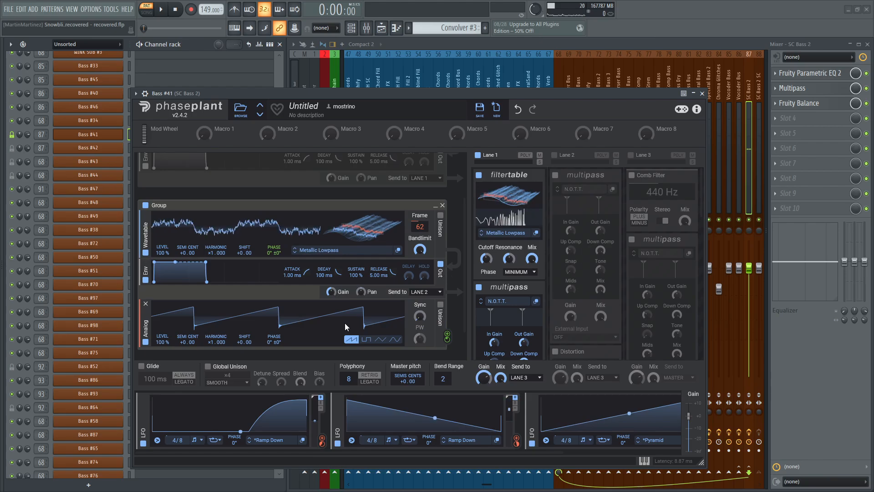
pyautogui.scroll(-1, 345, 323)
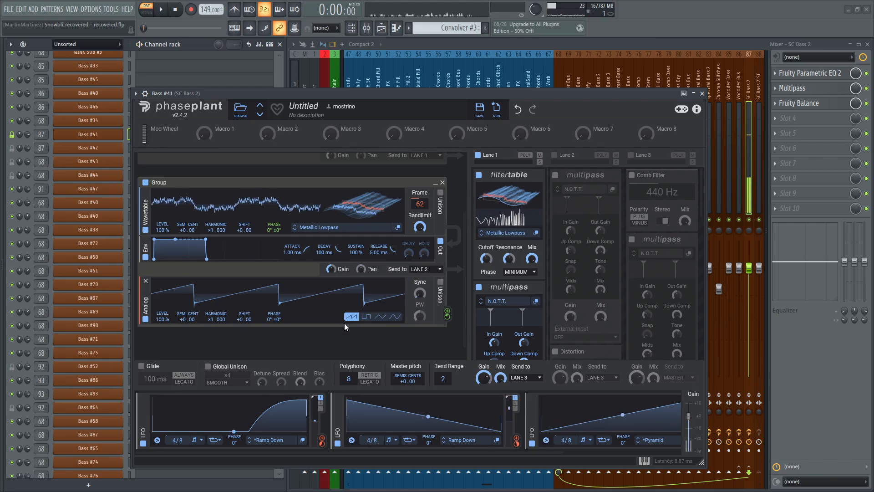
pyautogui.scroll(-3, 567, 203)
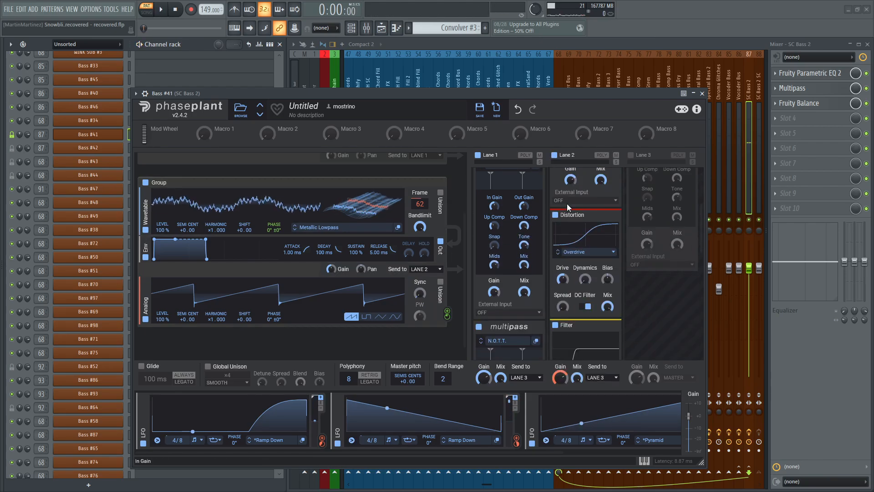
pyautogui.scroll(3, 568, 205)
pyautogui.press('space')
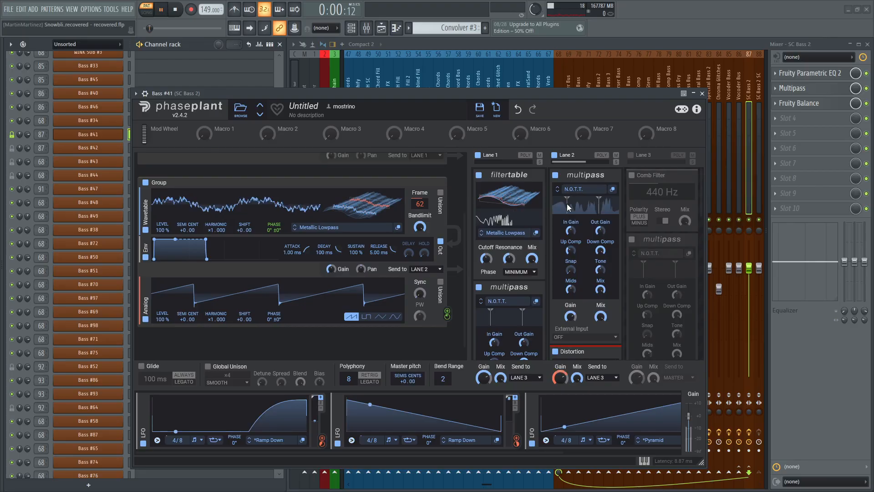
# Step: Enable Lane 3 and the Overtone Scanner group again, and play the full Bass #41 patch before closing it
pyautogui.click(631, 155)
pyautogui.press('space')
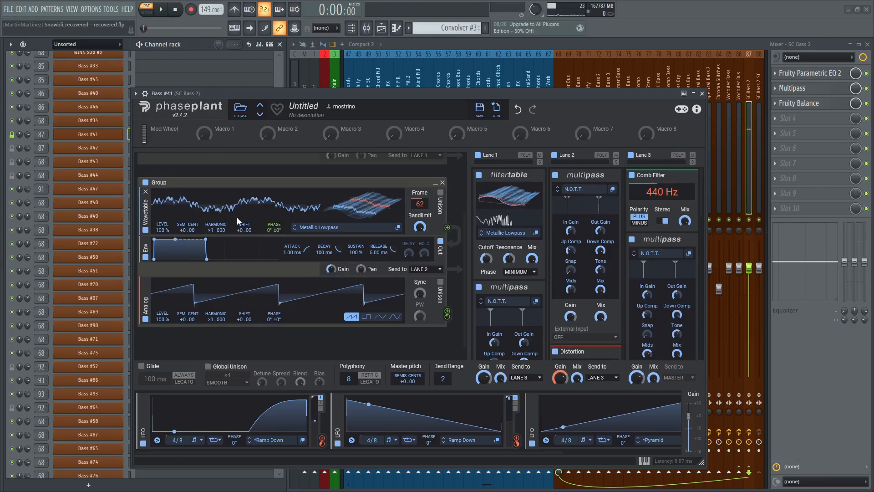
pyautogui.scroll(2, 237, 217)
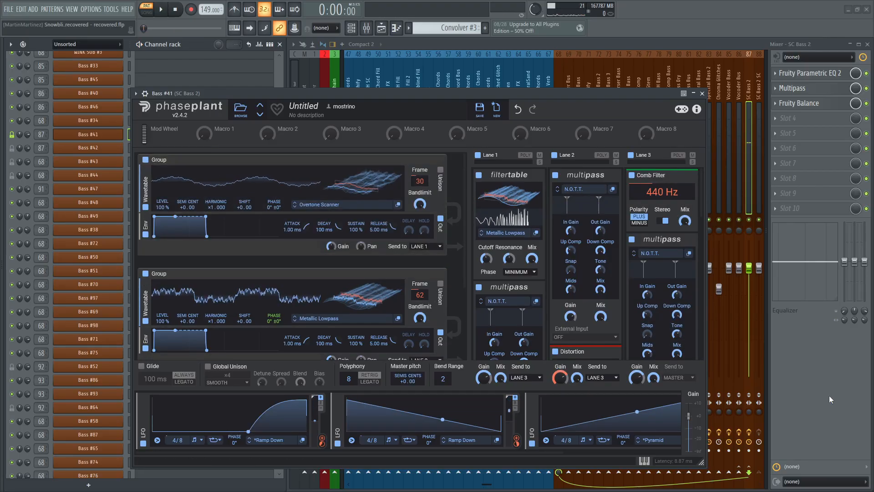
pyautogui.press('space')
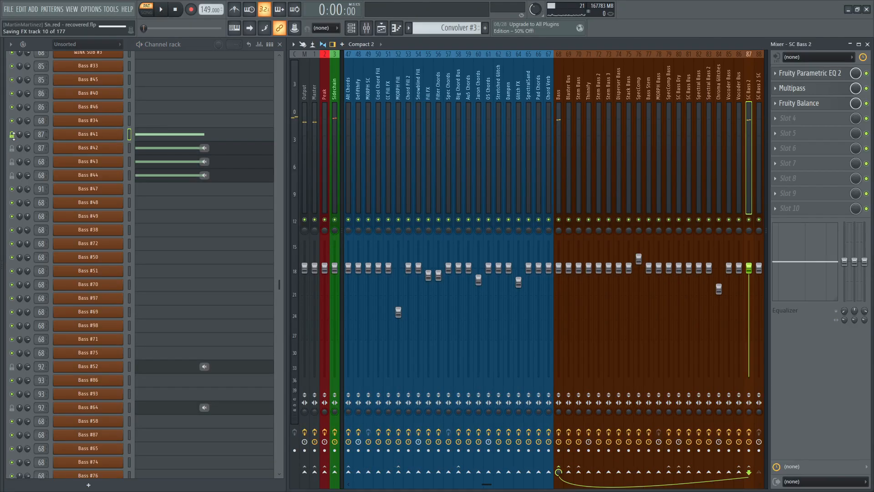
# Step: Route Bass #41 back to mixer track 88, audition Bass #42 briefly and return to the playlist's bass tracks
pyautogui.hotkey('ctrl', 'l')
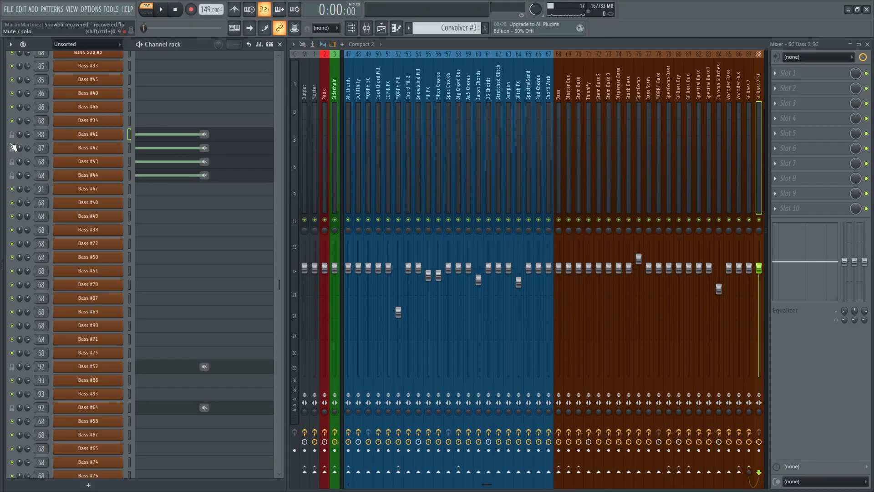
pyautogui.click(12, 147)
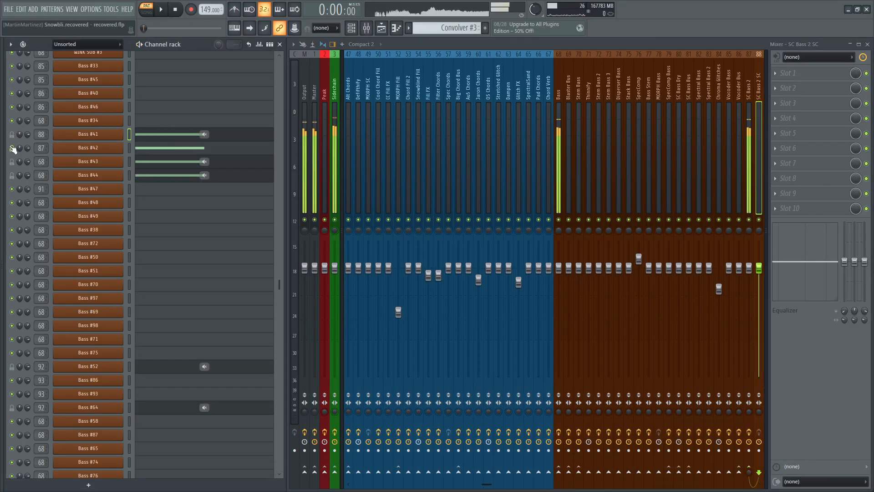
pyautogui.click(13, 149)
pyautogui.press('F5')
pyautogui.click(342, 64)
pyautogui.scroll(-4, 137, 255)
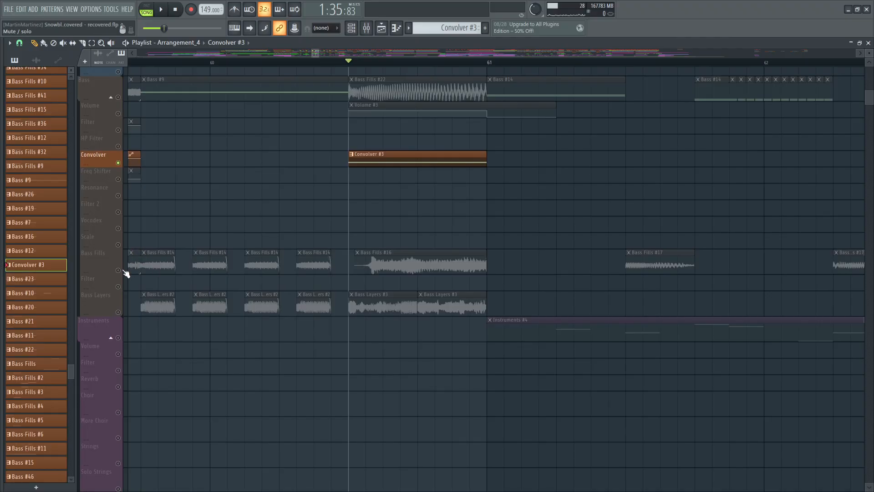
# Step: Solo the Bass Fills track and audition it over the end of bar 60
pyautogui.click(109, 262)
pyautogui.press('space')
pyautogui.press('space')
pyautogui.scroll(1, 263, 161)
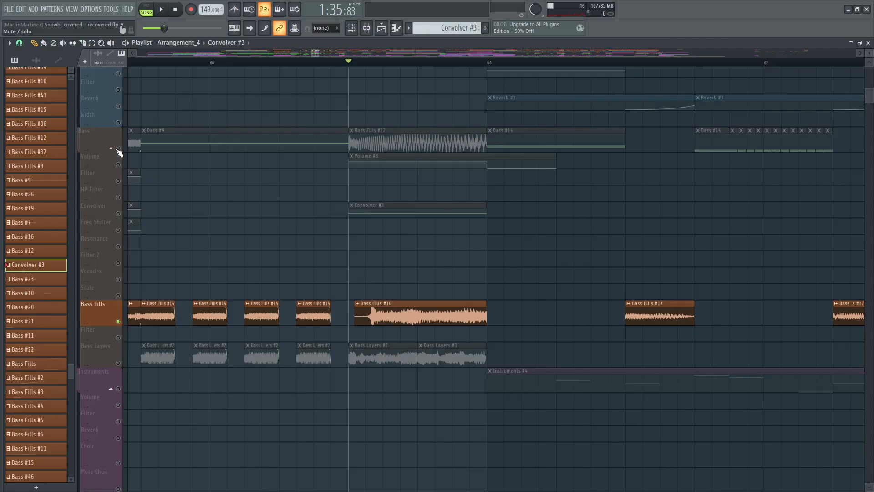
# Step: Solo the whole Bass group and play it from the Convolver #3 clip into bar 61
pyautogui.click(120, 146)
pyautogui.scroll(3, 567, 229)
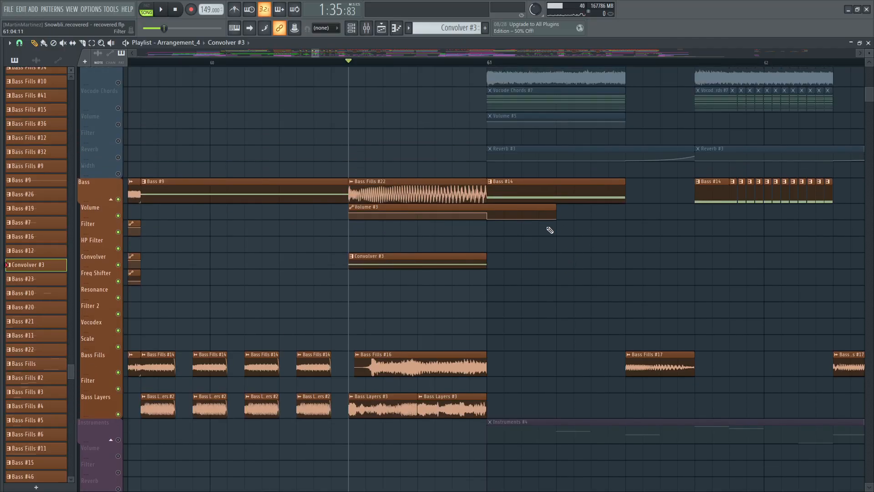
pyautogui.press('space')
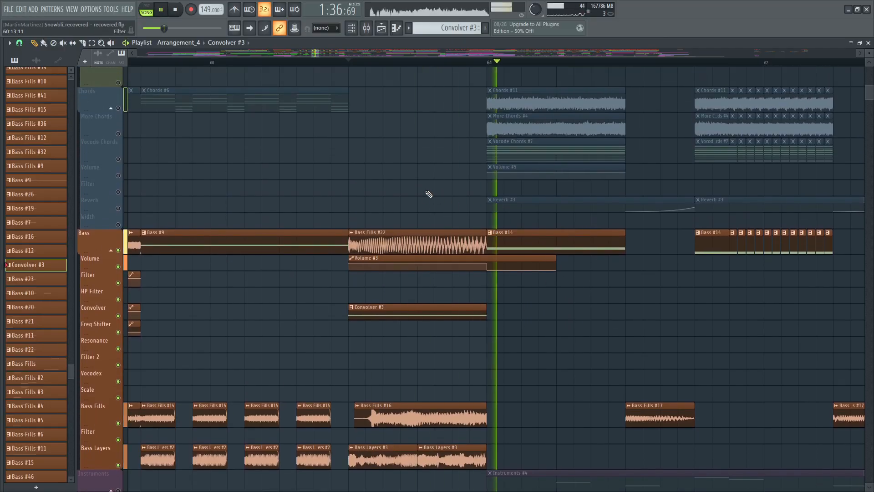
pyautogui.press('space')
# Step: Move the playback position to bar 61, solo the Chords group and play the chord section
pyautogui.scroll(-5, 244, 66)
pyautogui.click(303, 60)
pyautogui.scroll(4, 319, 61)
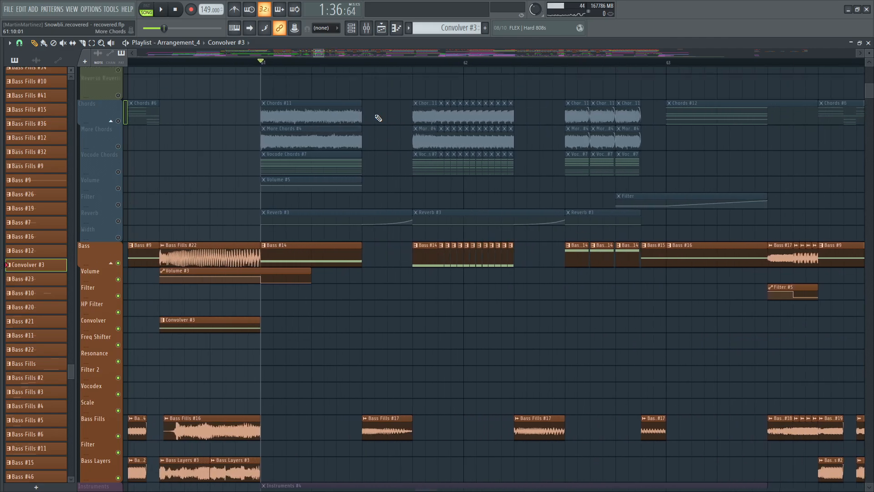
pyautogui.scroll(8, 376, 121)
pyautogui.scroll(-12, 353, 104)
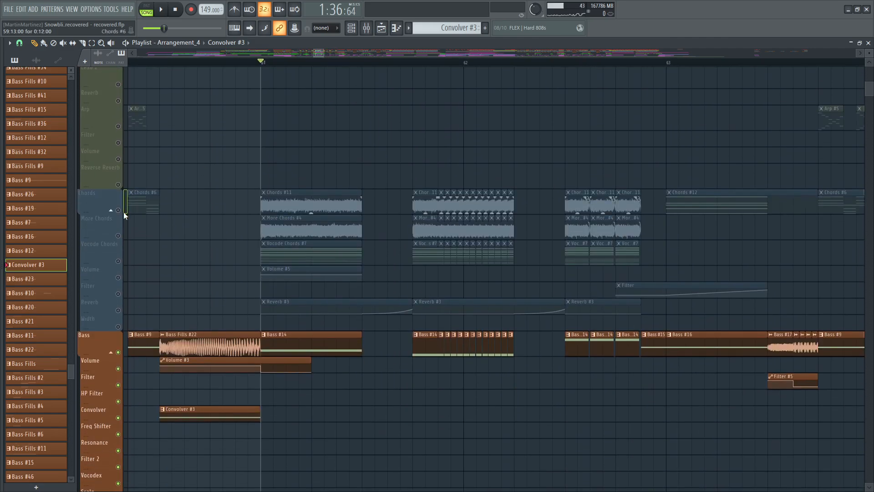
pyautogui.keyDown('ctrl'); pyautogui.click(119, 212); pyautogui.keyUp('ctrl')
pyautogui.press('space')
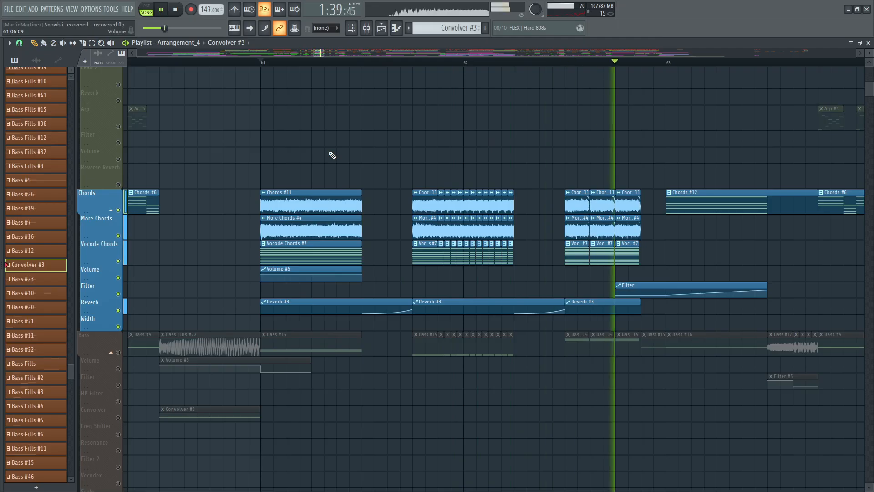
pyautogui.press('space')
# Step: Solo the Bass group again and play its Bass #14 and Bass Fills #17 clips from bar 61
pyautogui.scroll(-3, 120, 250)
pyautogui.keyDown('ctrl'); pyautogui.click(119, 248); pyautogui.keyUp('ctrl')
pyautogui.scroll(-4, 374, 257)
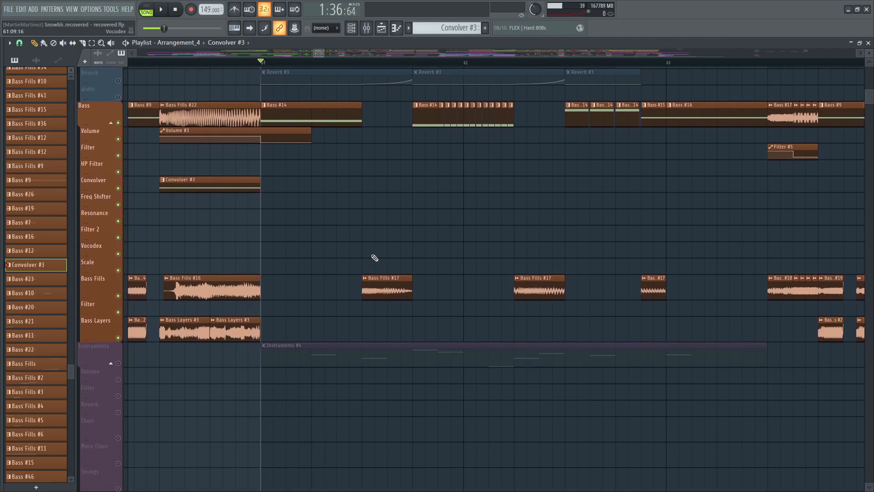
pyautogui.scroll(3, 320, 307)
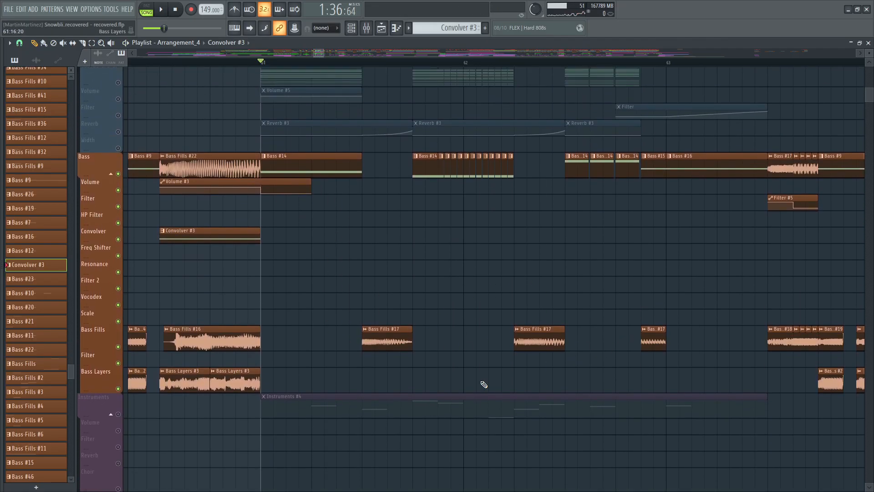
pyautogui.press('space')
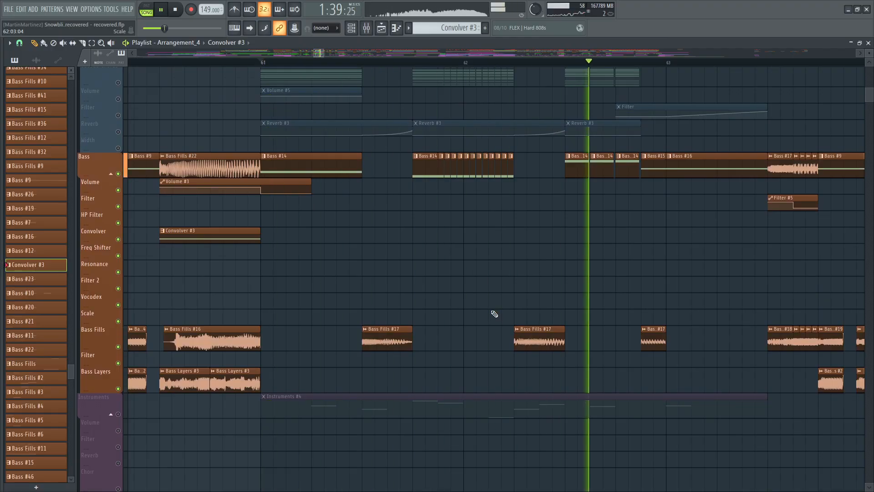
pyautogui.press('space')
# Step: Solo the Lead group and audition the Lead #4 clips from bar 61
pyautogui.scroll(15, 494, 313)
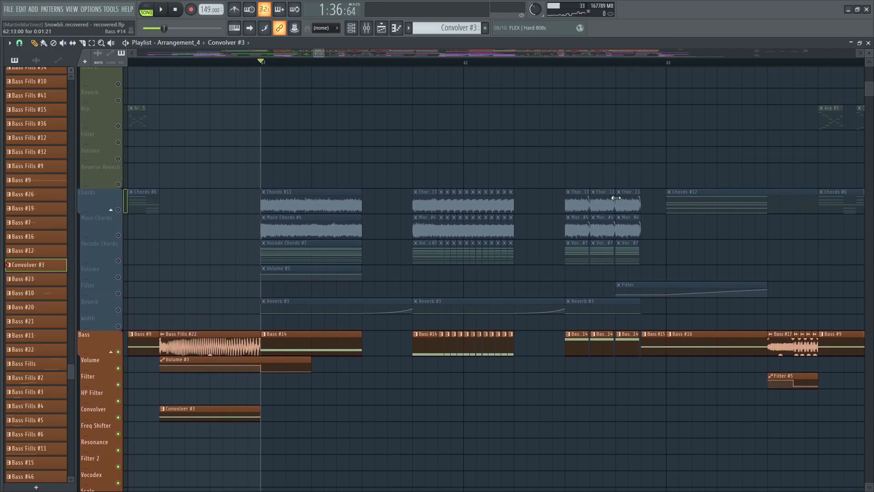
pyautogui.click(120, 307)
pyautogui.press('space')
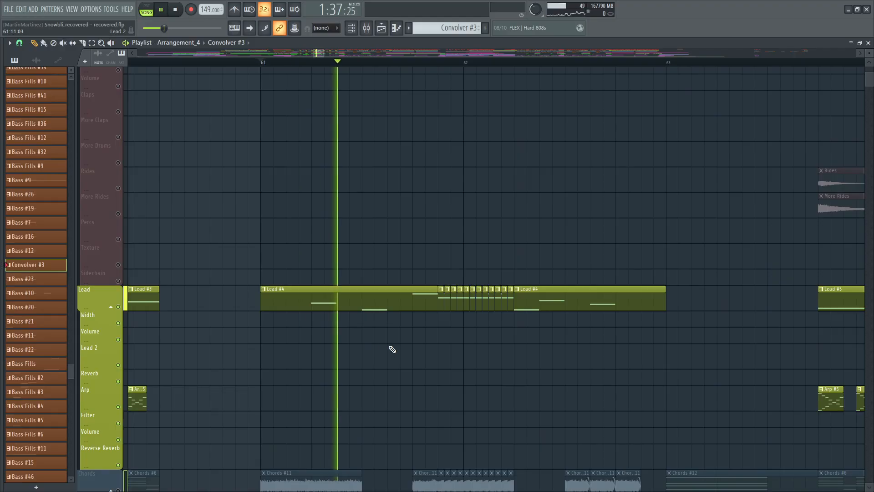
pyautogui.scroll(3, 392, 349)
pyautogui.scroll(-10, 391, 348)
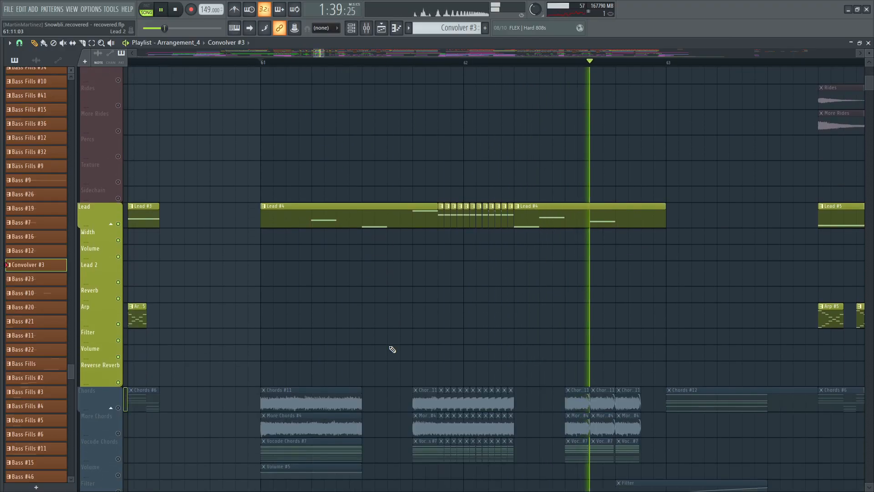
pyautogui.press('space')
# Step: Solo the Vocals group and play the Vocals #7 clip from bar 61
pyautogui.scroll(-5, 187, 248)
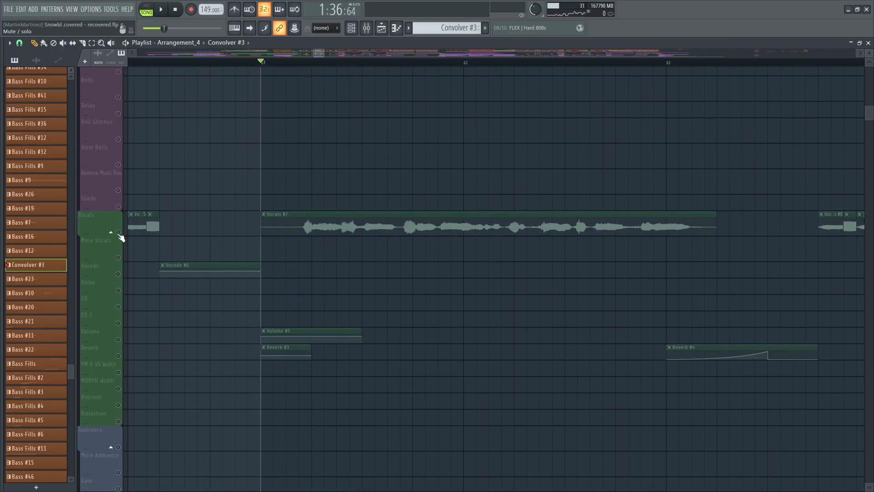
pyautogui.click(118, 232)
pyautogui.press('space')
pyautogui.scroll(-5, 526, 312)
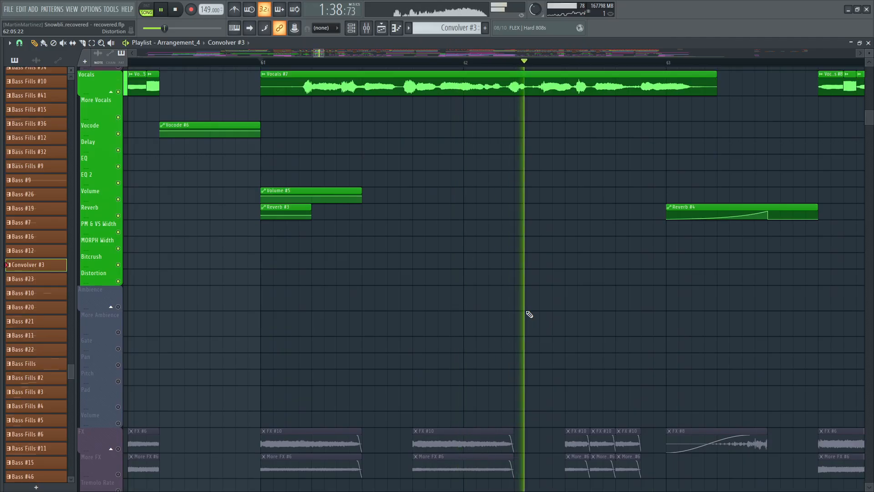
pyautogui.scroll(3, 529, 314)
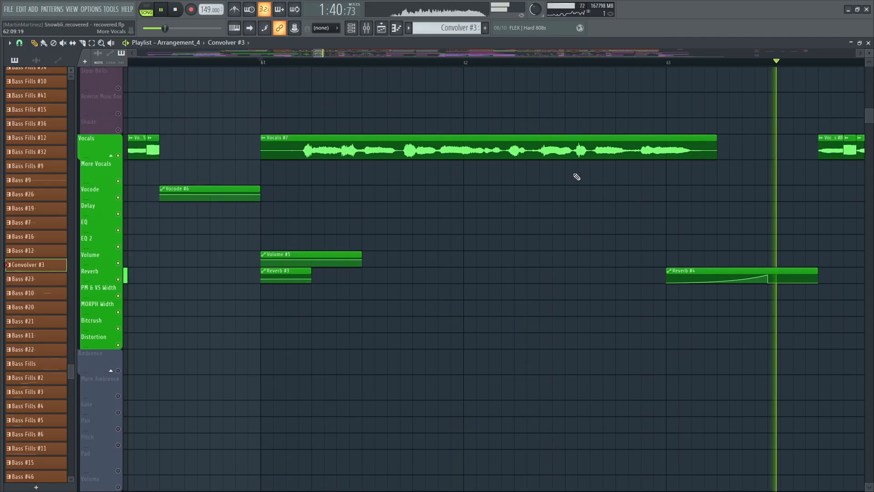
pyautogui.press('space')
# Step: Select the Vocals #7 clip and open the Patcher effect on its Drop Vocals mixer track
pyautogui.click(656, 137)
pyautogui.click(869, 43)
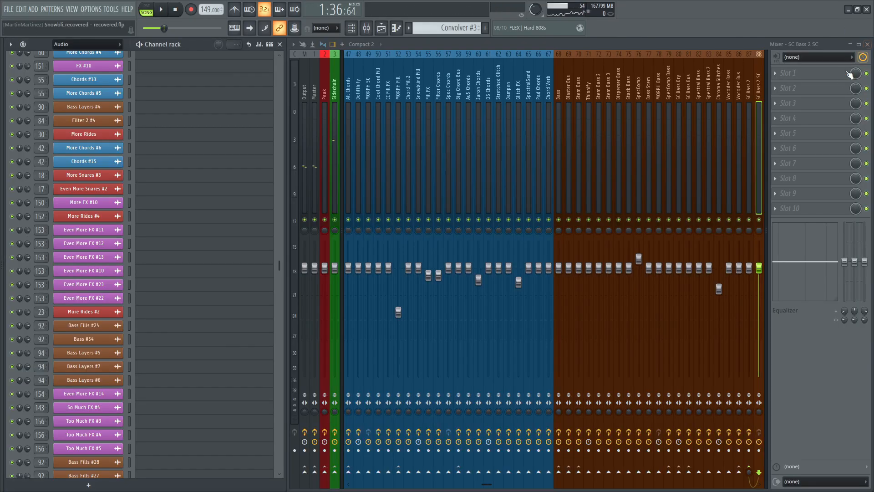
pyautogui.click(389, 29)
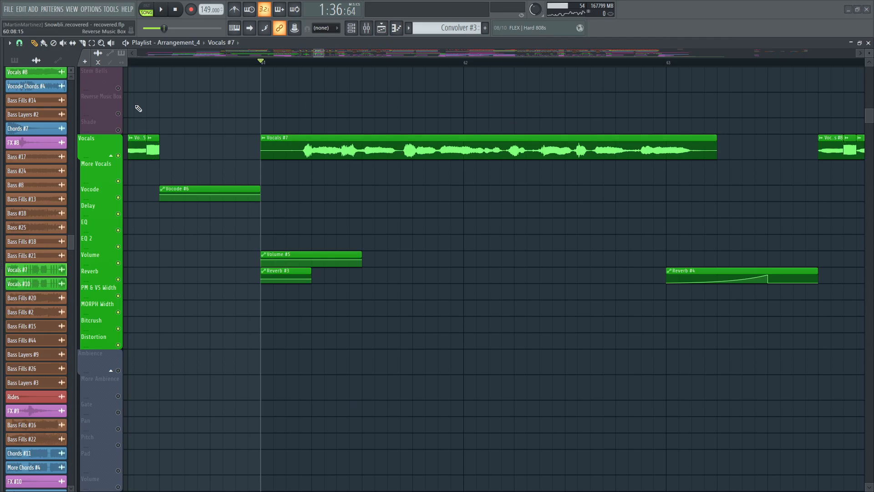
pyautogui.click(867, 44)
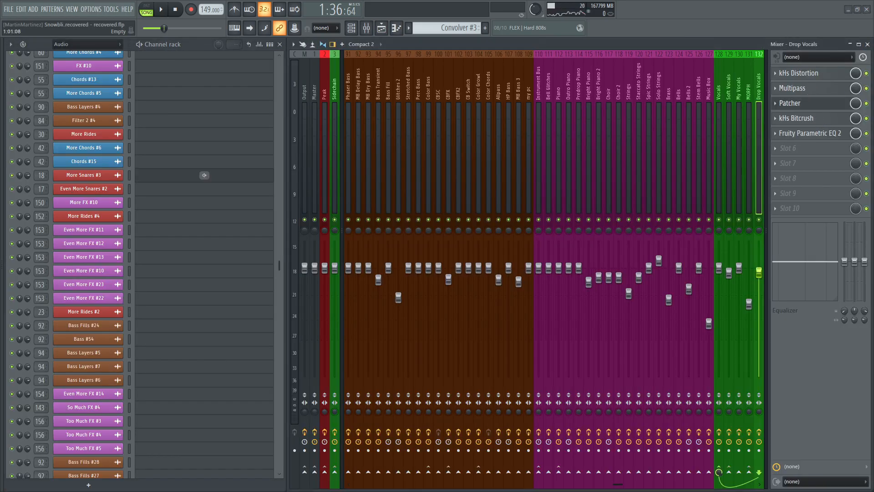
pyautogui.click(790, 104)
# Step: Inspect the PitchMonster settings in the vocal Patcher while playing the vocals, and close the plugin
pyautogui.doubleClick(382, 216)
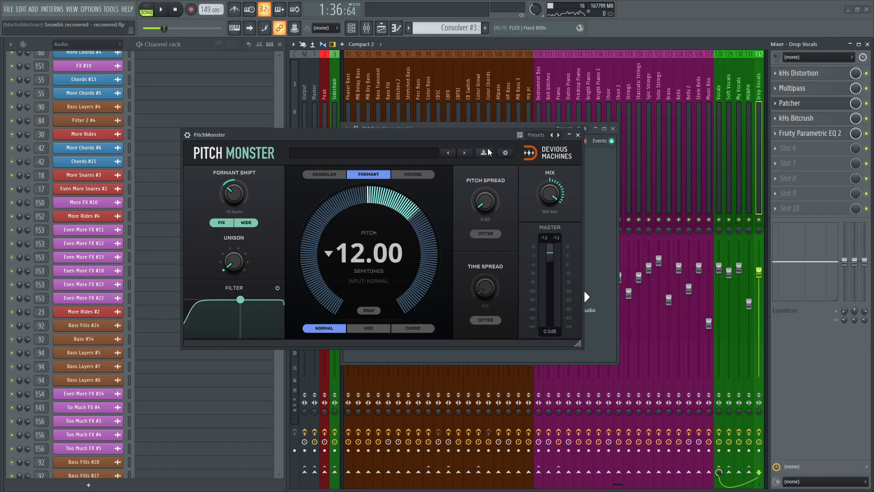
pyautogui.click(578, 135)
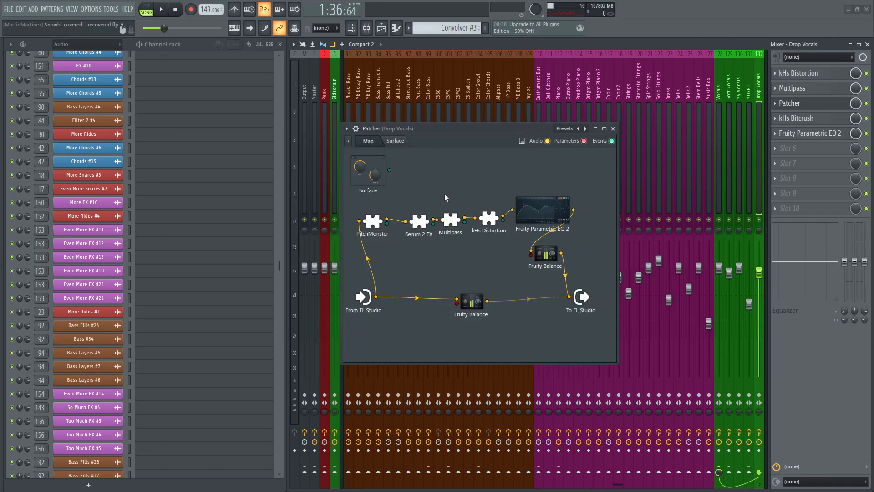
pyautogui.doubleClick(373, 221)
pyautogui.press('space')
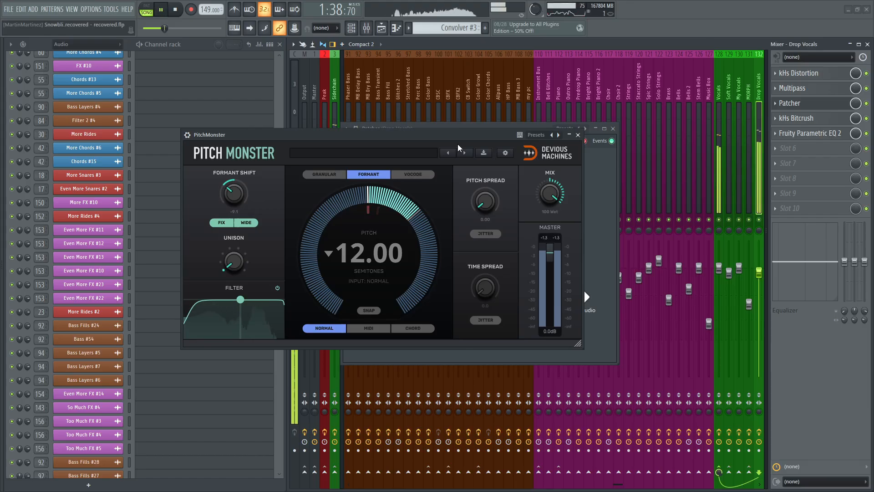
pyautogui.press('space')
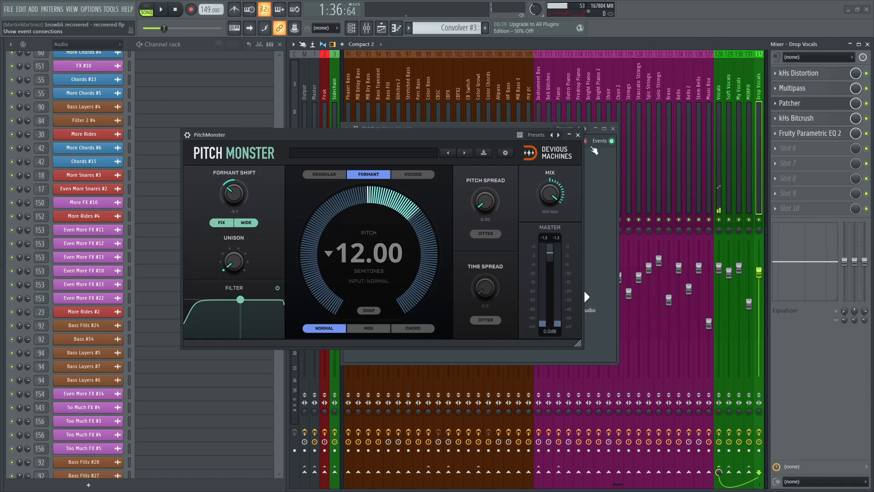
pyautogui.click(578, 136)
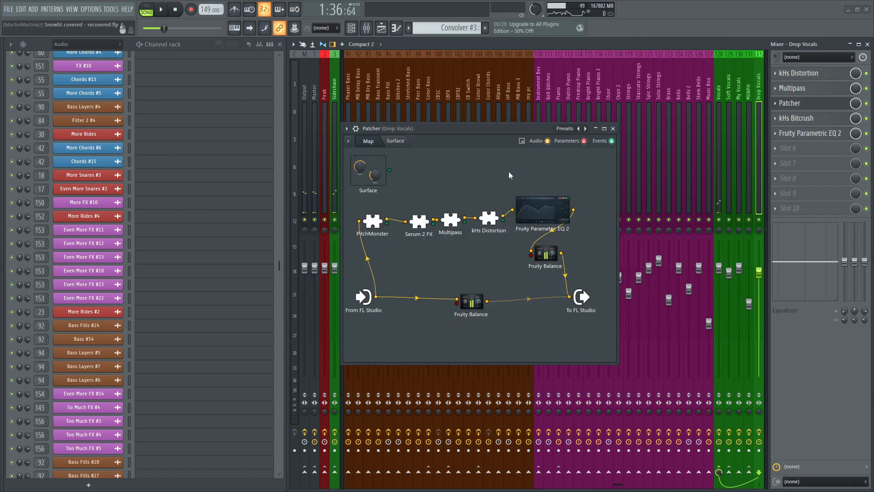
# Step: Inspect the two Serum 2 FX filters in the vocal Patcher with brief playback, and close the plugin
pyautogui.doubleClick(427, 222)
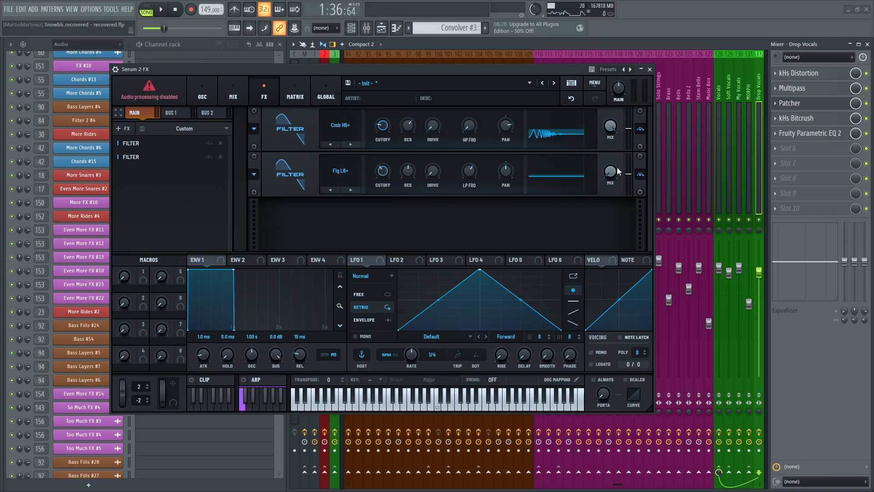
pyautogui.press('space')
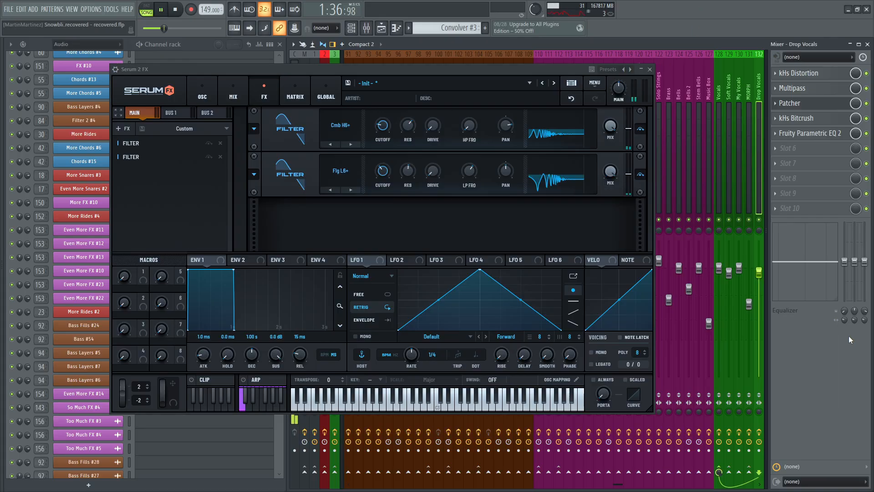
pyautogui.click(650, 69)
pyautogui.press('space')
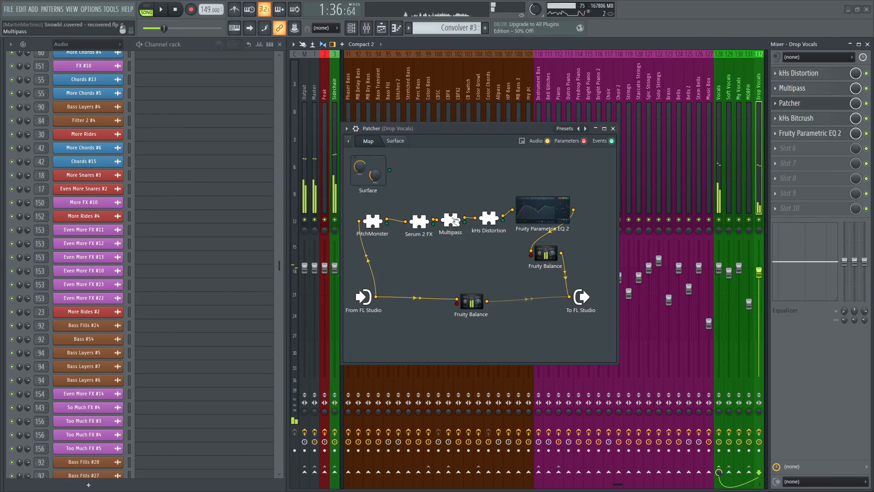
# Step: Review the Multipass N.O.T.T. preset in the vocal chain, close it and audition the vocals
pyautogui.doubleClick(456, 221)
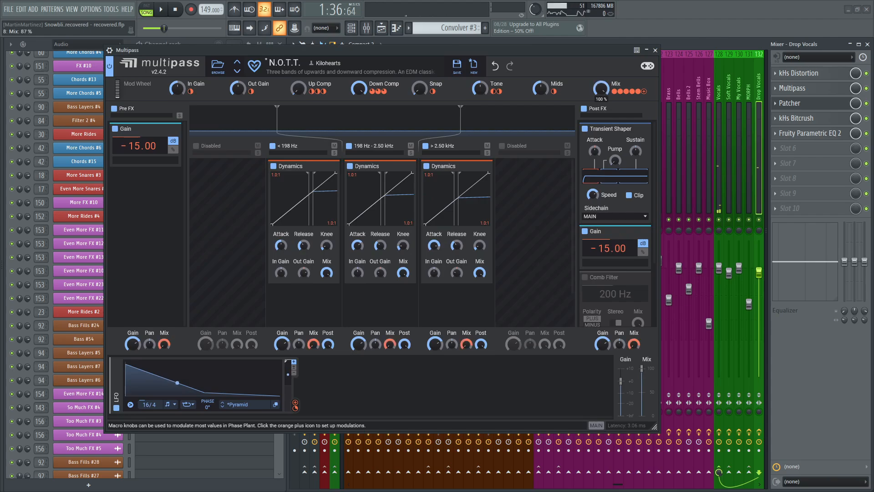
pyautogui.click(655, 50)
pyautogui.press('space')
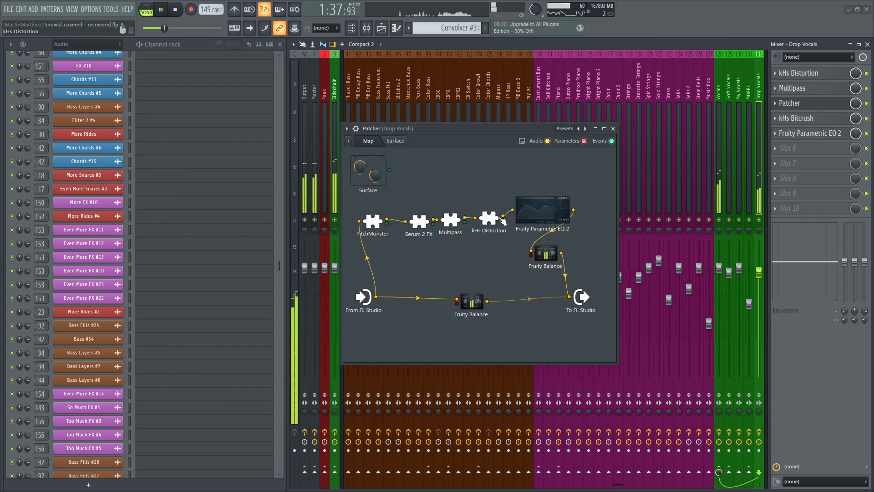
pyautogui.press('space')
# Step: Check the kHs Distortion Overdrive settings in the vocal chain, close it and replay the vocals
pyautogui.doubleClick(489, 220)
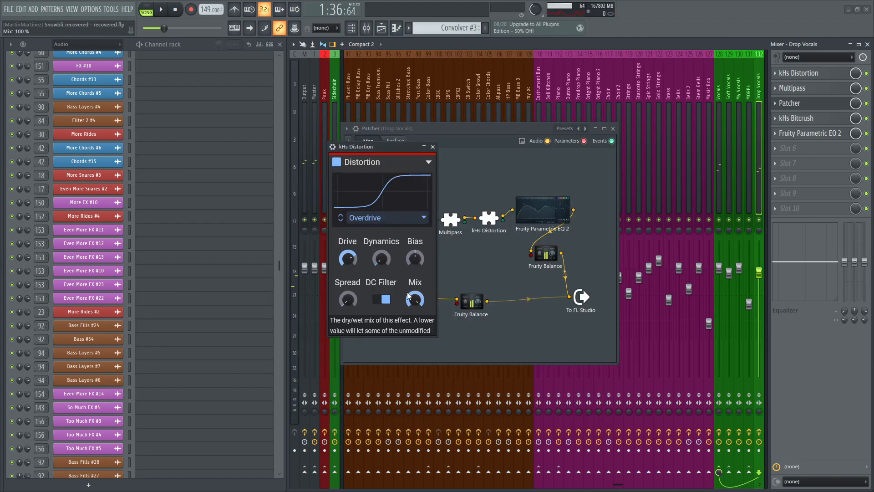
pyautogui.click(433, 146)
pyautogui.press('space')
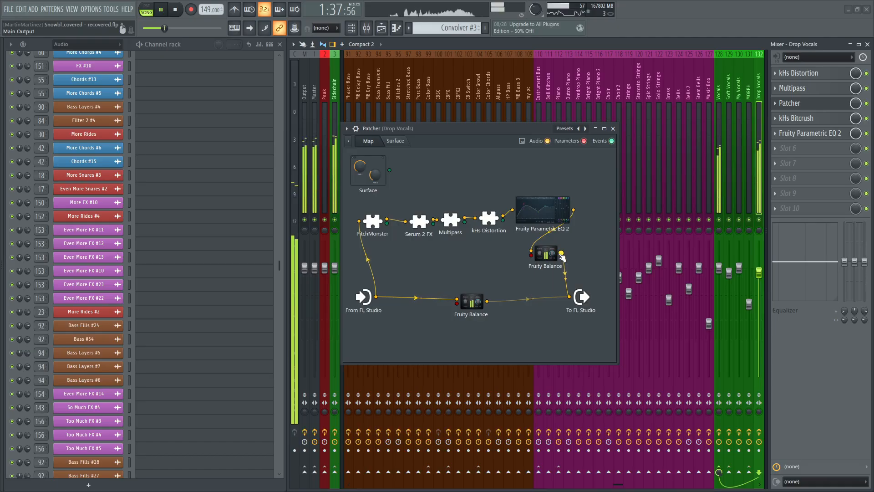
pyautogui.press('space')
# Step: Close the vocal Patcher and play the Vocals #7 section in the playlist through its reverb automation
pyautogui.moveTo(528, 298)
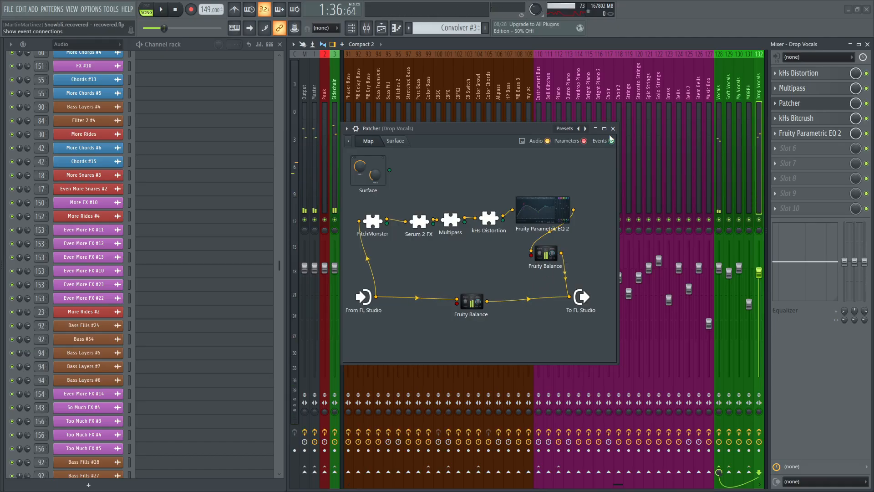
pyautogui.press('space')
pyautogui.click(613, 129)
pyautogui.click(381, 29)
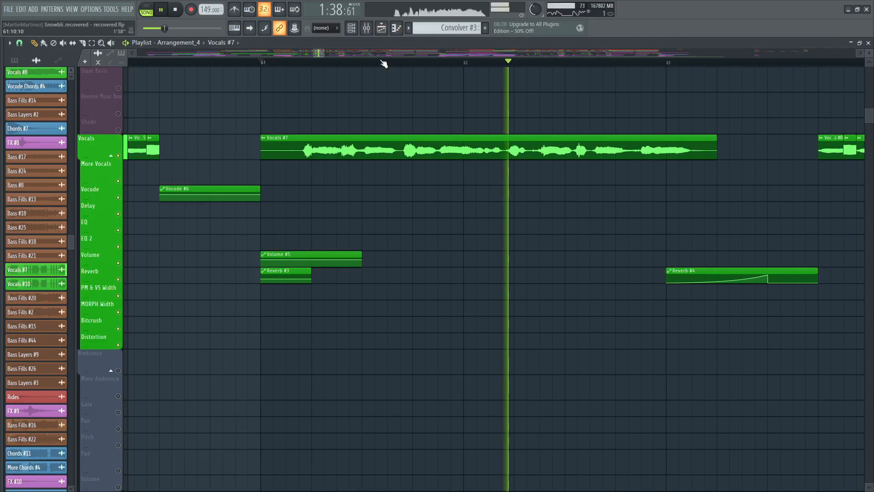
pyautogui.scroll(-5, 382, 63)
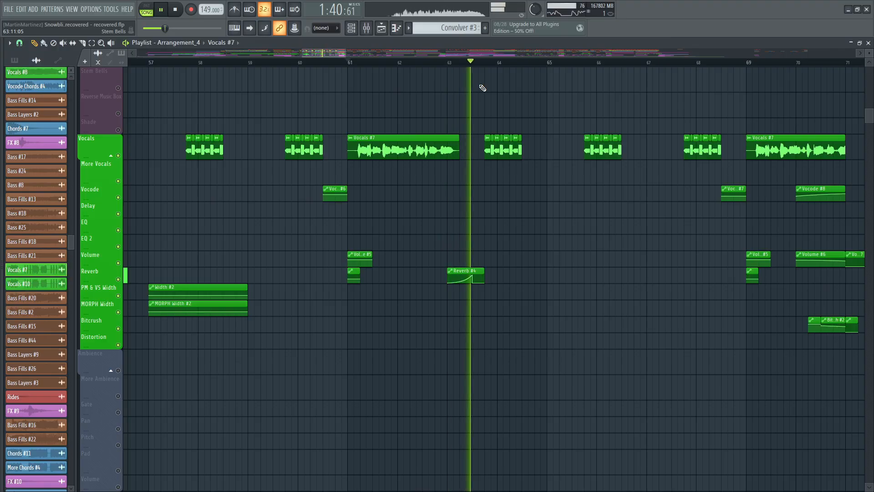
pyautogui.press('space')
# Step: Solo the Instruments group in the playlist
pyautogui.scroll(10, 504, 269)
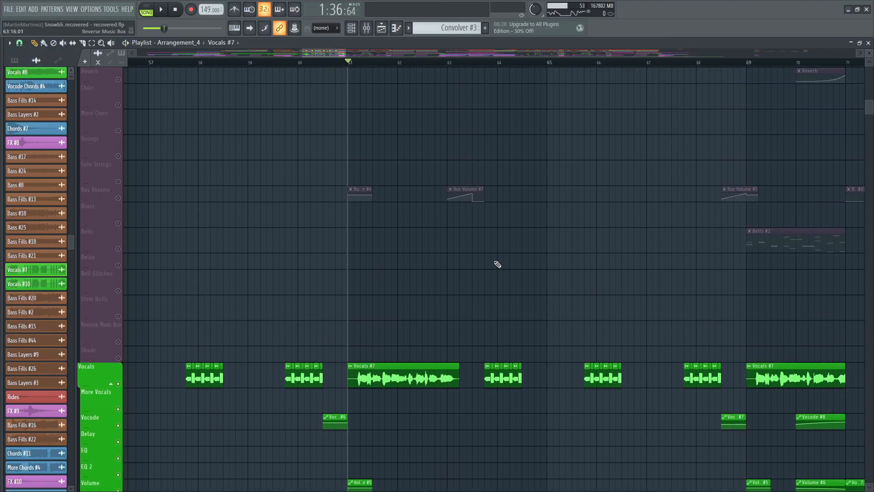
pyautogui.click(118, 313)
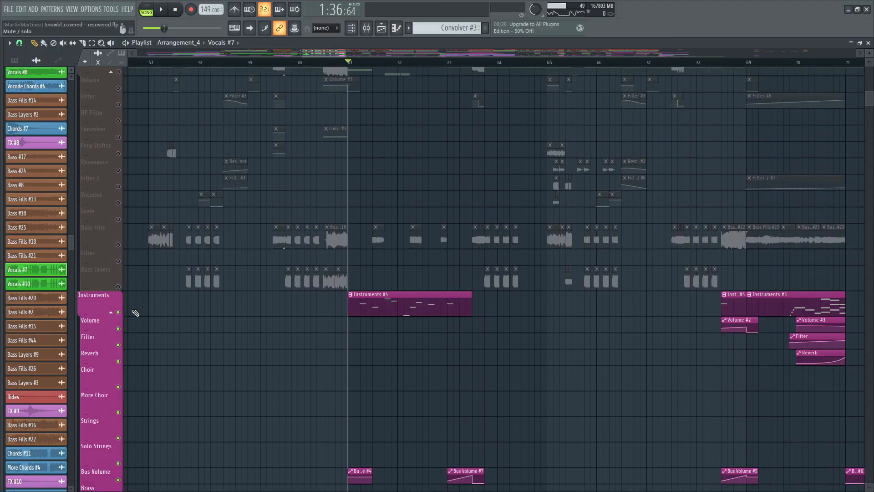
# Step: Select the Instruments #4 pattern and play the soloed Instruments group through that clip
pyautogui.scroll(-3, 391, 241)
pyautogui.click(375, 249)
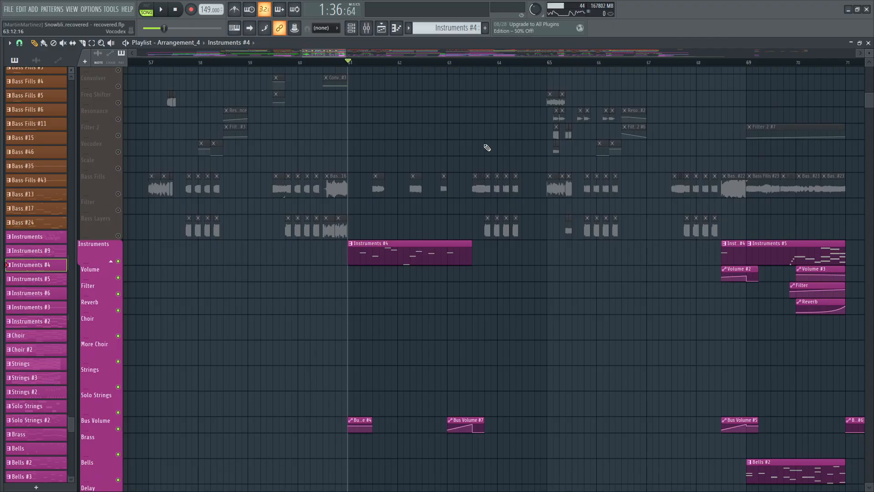
pyautogui.scroll(-3, 465, 263)
pyautogui.scroll(4, 476, 248)
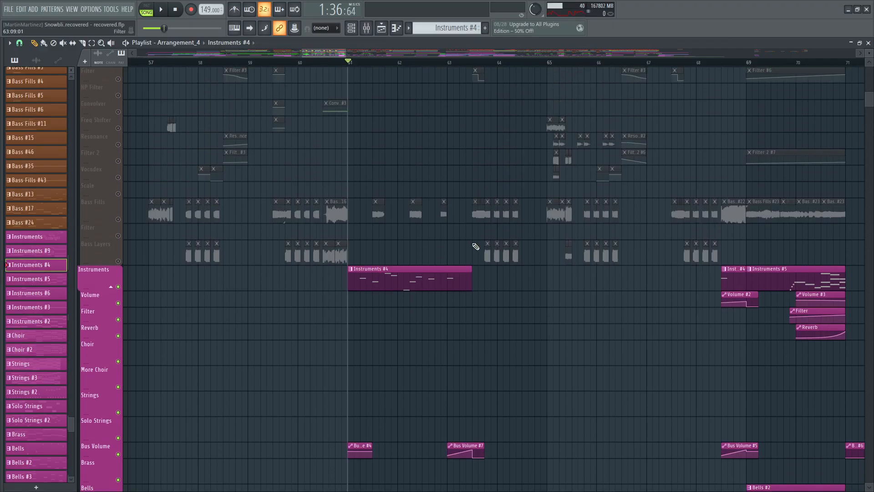
pyautogui.press('space')
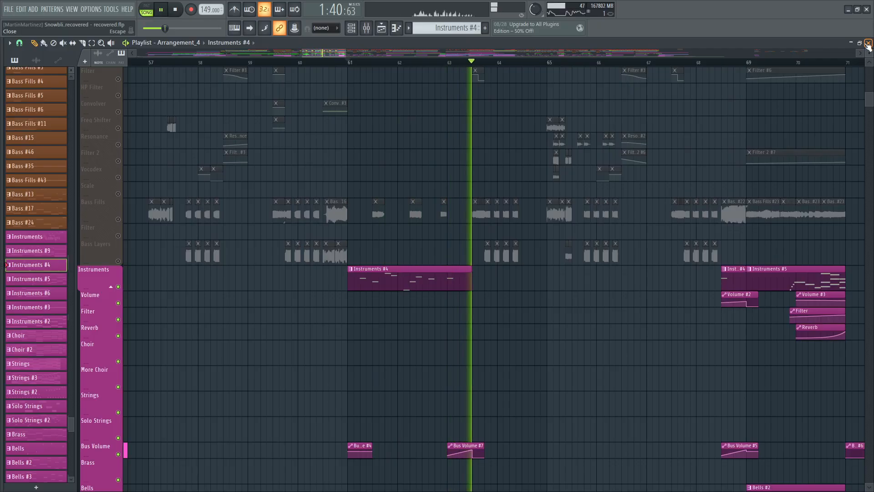
pyautogui.press('space')
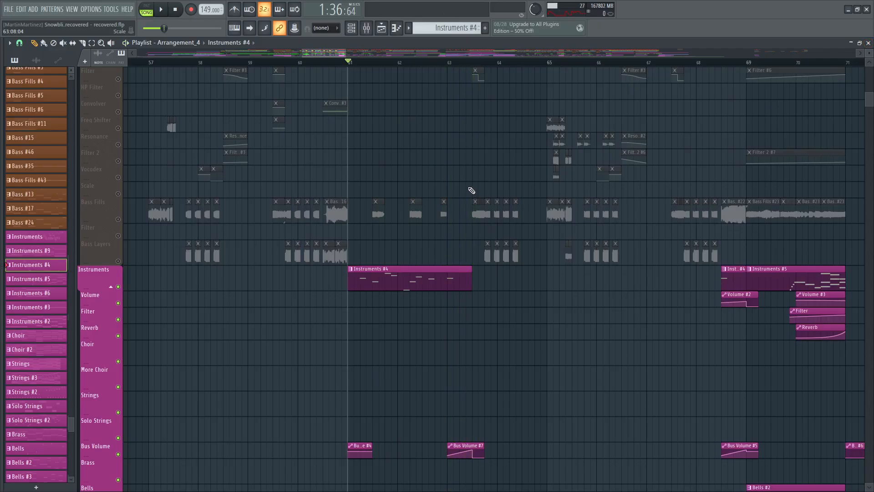
# Step: Solo the Bass group and play it from the start of the Bass Fills #18 clip before bar 64
pyautogui.scroll(8, 472, 191)
pyautogui.scroll(11, 497, 184)
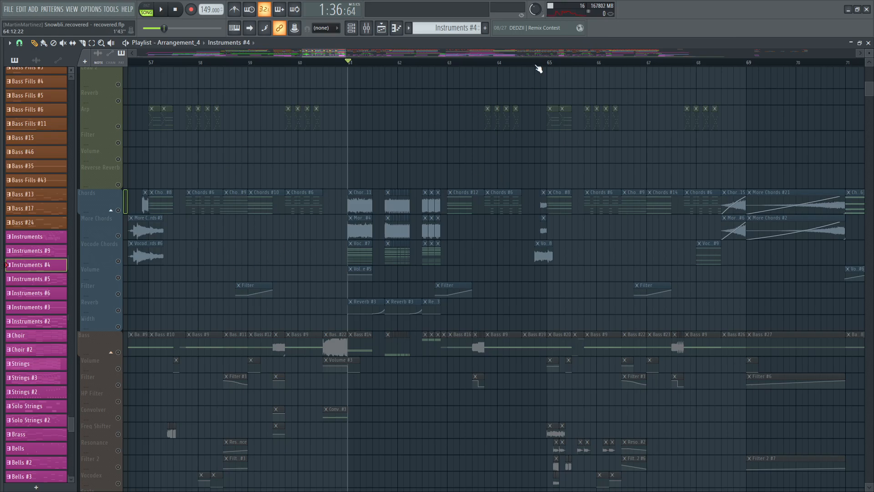
pyautogui.scroll(3, 538, 69)
pyautogui.click(328, 69)
pyautogui.scroll(-12, 318, 117)
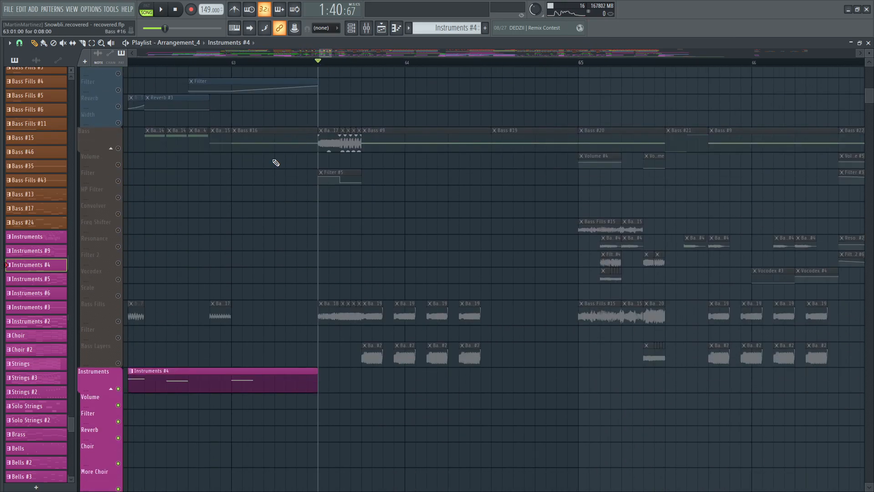
pyautogui.rightClick(118, 148)
pyautogui.press('space')
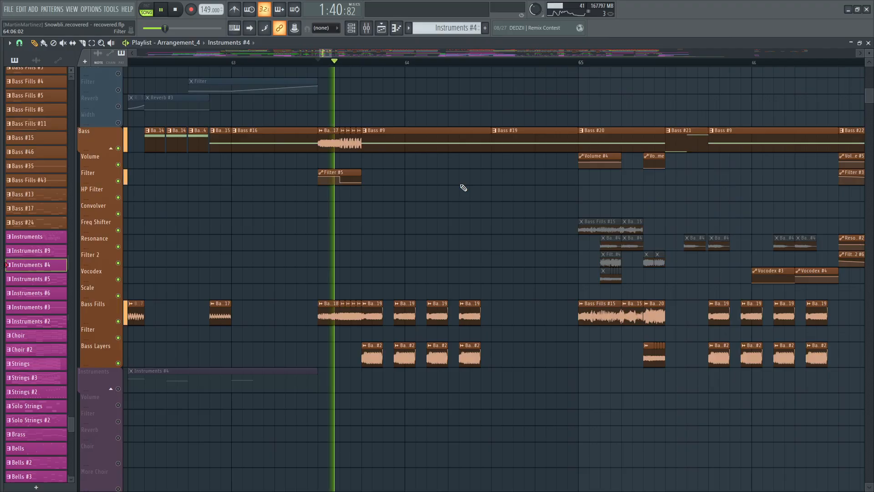
pyautogui.press('space')
# Step: Unmute the Lead, Chords and Vocals groups and play them with the bass from the start of the Lead #5 clip
pyautogui.scroll(12, 462, 187)
pyautogui.click(362, 63)
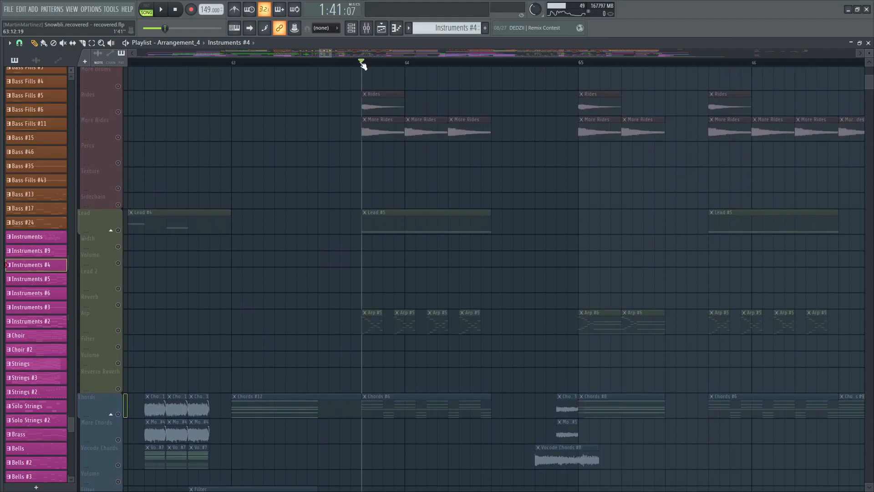
pyautogui.click(117, 231)
pyautogui.scroll(-3, 142, 269)
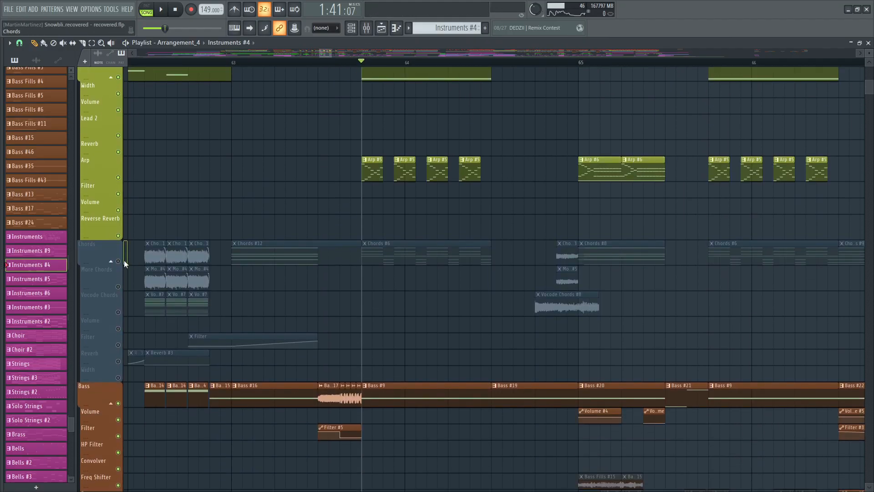
pyautogui.scroll(-7, 124, 262)
pyautogui.scroll(-8, 141, 264)
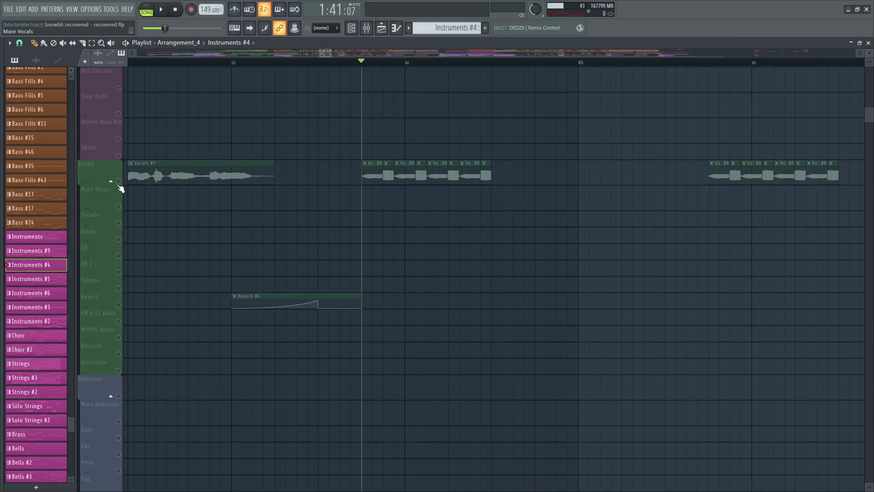
pyautogui.click(119, 182)
pyautogui.scroll(-5, 345, 243)
pyautogui.press('space')
pyautogui.scroll(-4, 410, 65)
pyautogui.press('space')
# Step: Play the unmuted groups from the earlier Bass #9 clip just before bar 56 for comparison
pyautogui.scroll(15, 394, 162)
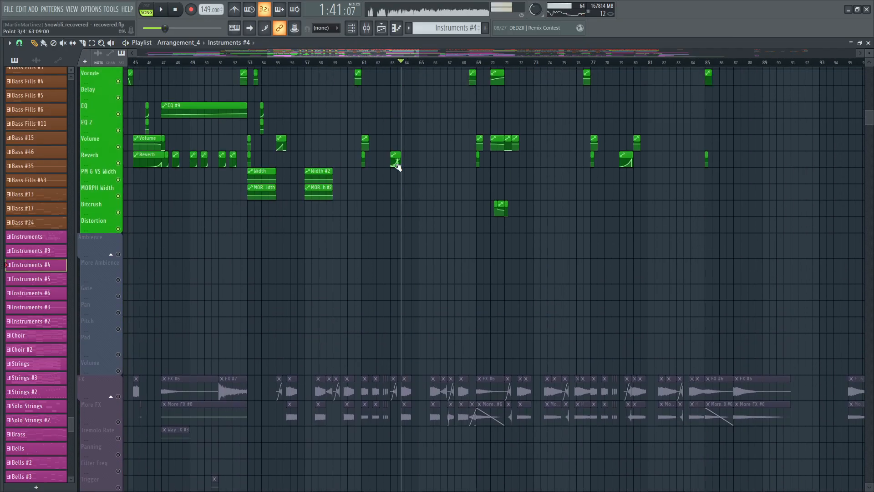
pyautogui.scroll(5, 342, 99)
pyautogui.scroll(5, 314, 63)
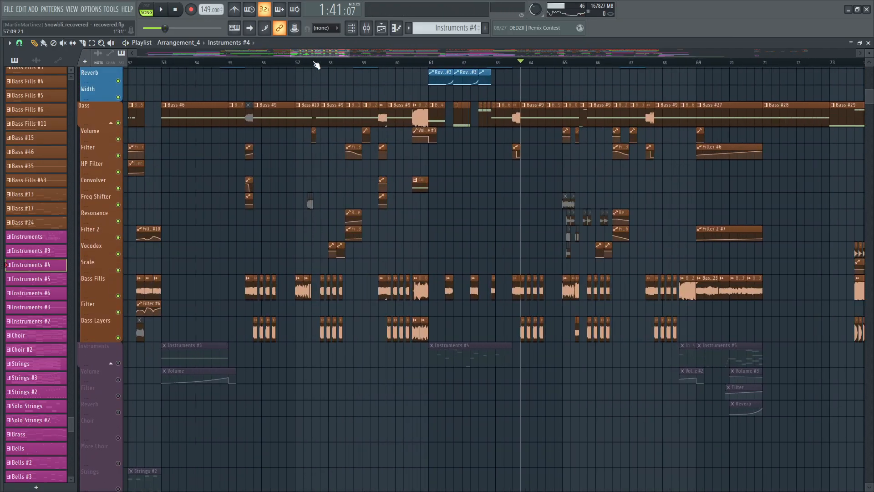
pyautogui.click(243, 63)
pyautogui.press('space')
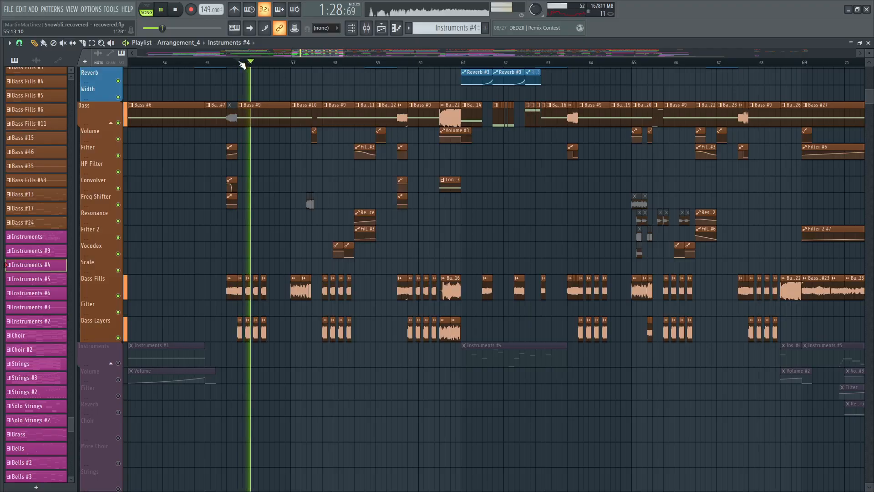
pyautogui.press('space')
# Step: Solo the Lead track and compare its sections by playing from the first Lead #3 clip and the first Lead #5 clip
pyautogui.scroll(4, 624, 66)
pyautogui.scroll(6, 548, 139)
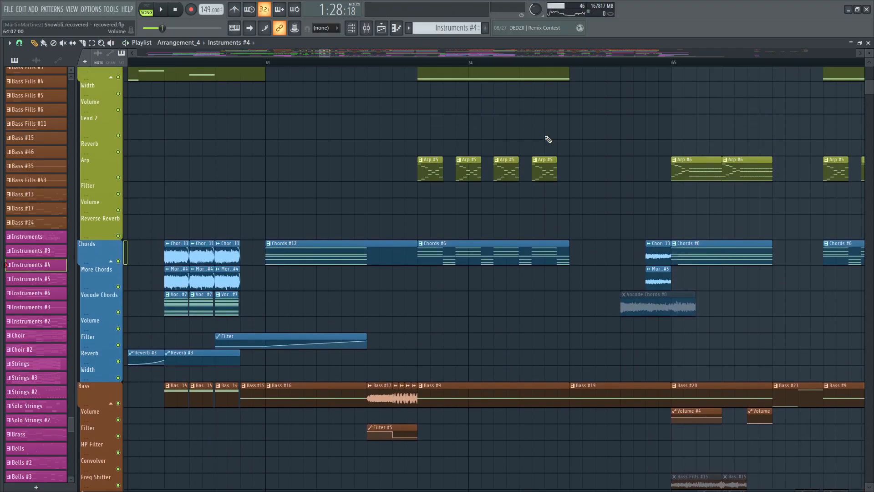
pyautogui.scroll(-4, 427, 67)
pyautogui.scroll(3, 374, 121)
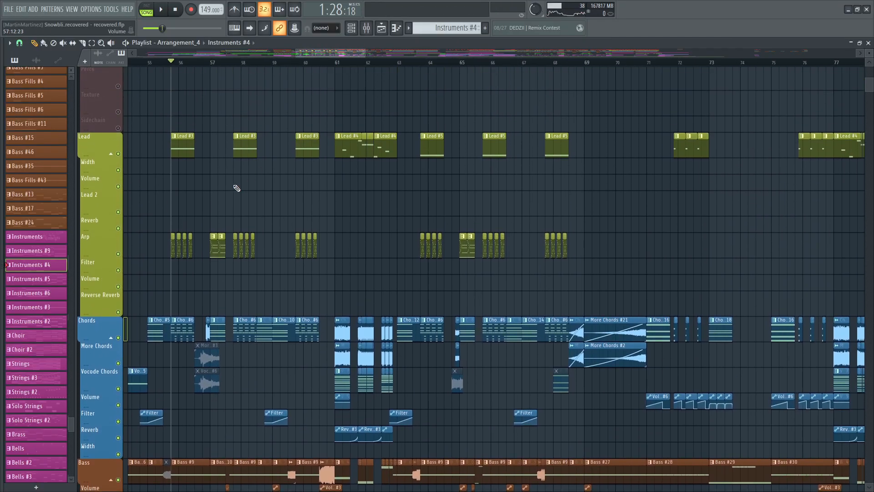
pyautogui.keyDown('ctrl'); pyautogui.click(123, 160); pyautogui.keyUp('ctrl')
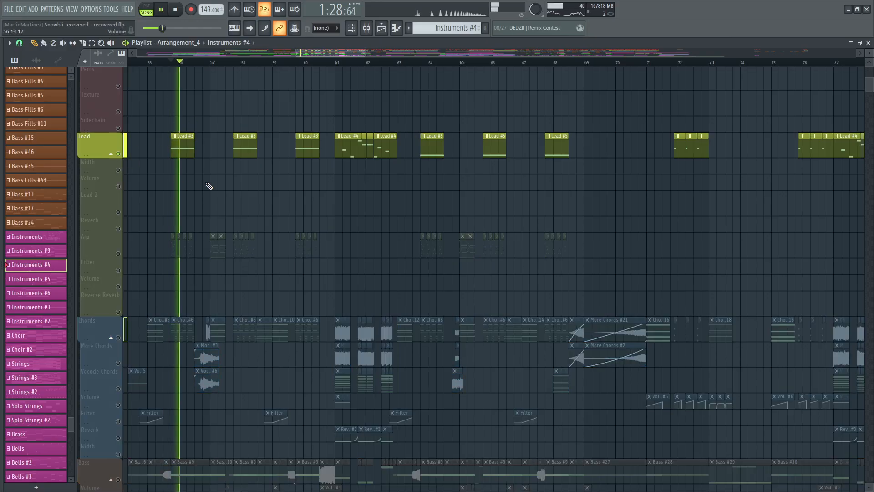
pyautogui.press('space')
pyautogui.click(420, 62)
pyautogui.press('space')
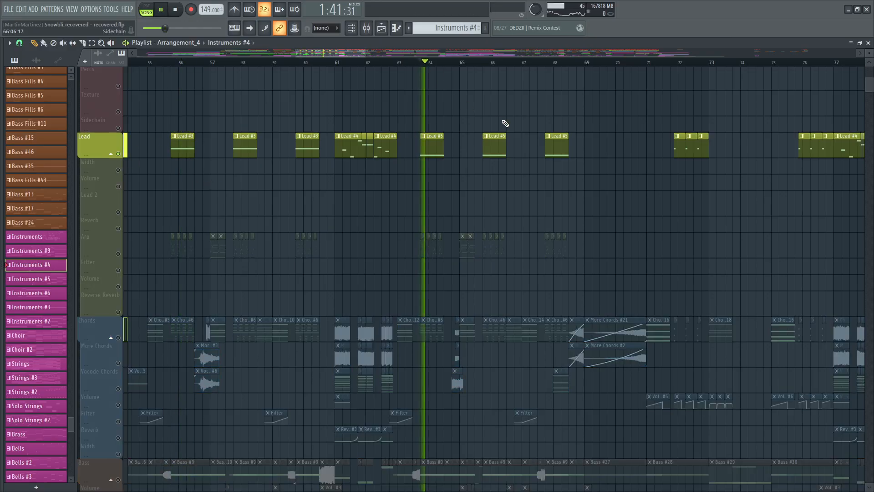
pyautogui.press('space')
# Step: Solo the Bass Fills track, play it from just before bar 56 and move the playhead to the first Bass Fills #19 clip
pyautogui.scroll(-10, 119, 249)
pyautogui.keyDown('ctrl'); pyautogui.click(118, 246); pyautogui.keyUp('ctrl')
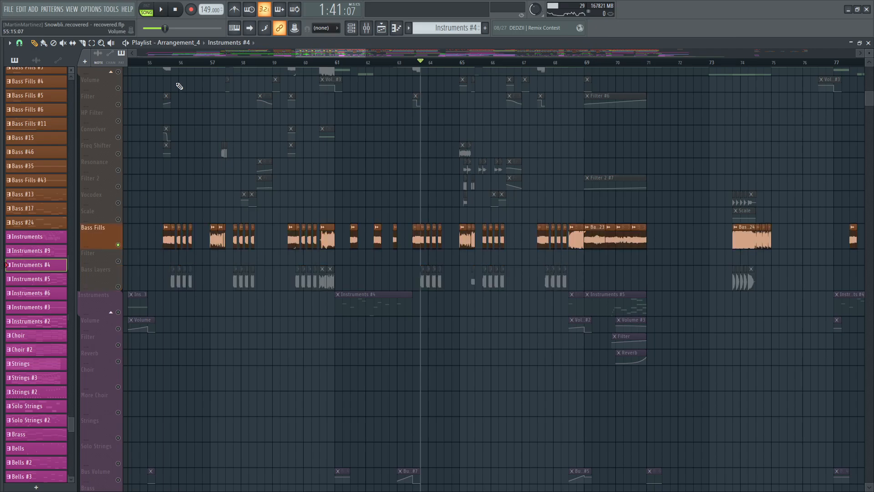
pyautogui.scroll(2, 176, 66)
pyautogui.click(172, 62)
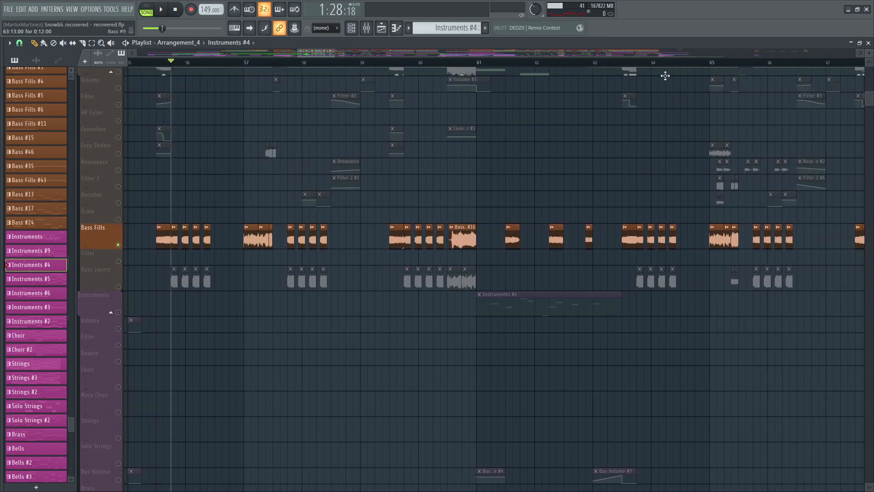
pyautogui.press('space')
pyautogui.press('space')
pyautogui.click(638, 63)
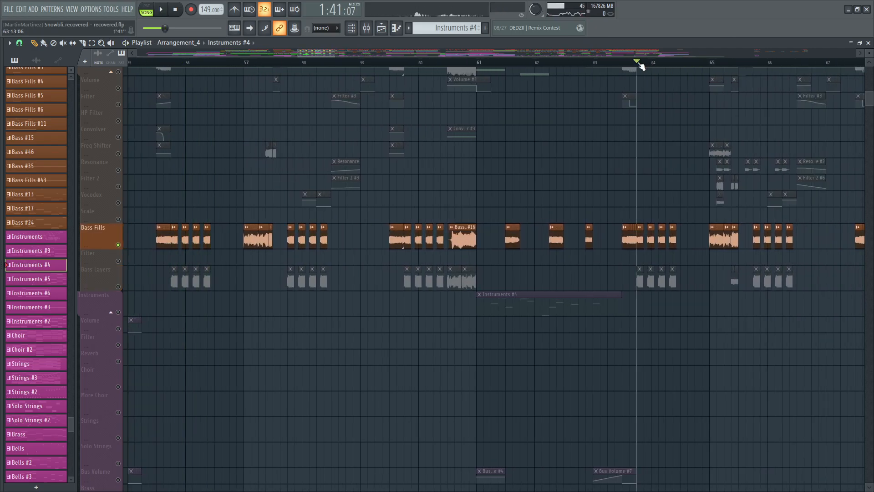
pyautogui.scroll(4, 697, 64)
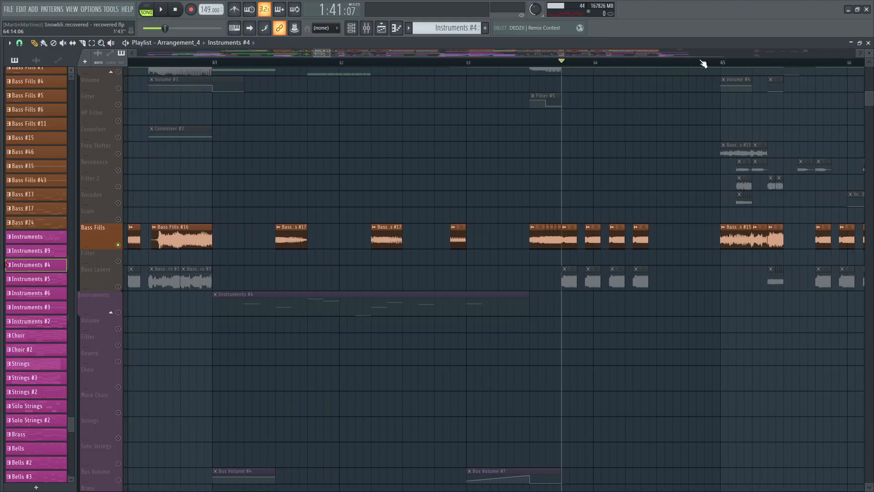
pyautogui.scroll(-2, 703, 64)
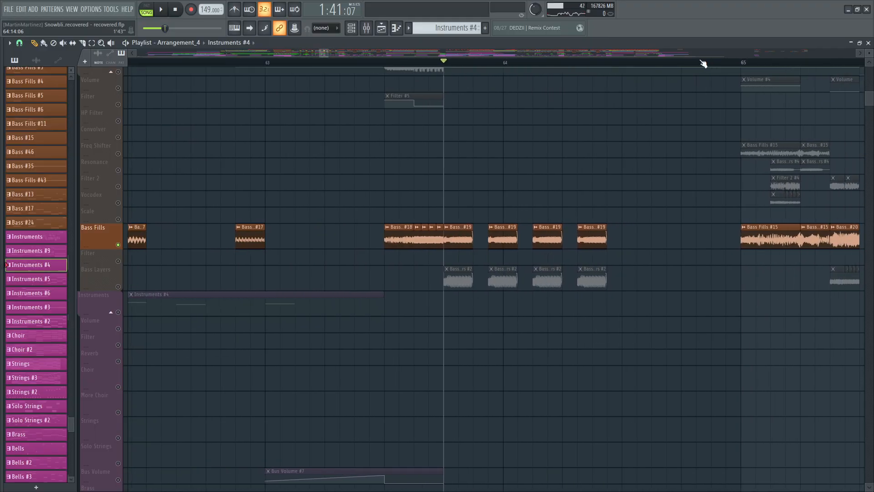
# Step: Play the soloed Bass Fills clips from just before bar 64
pyautogui.scroll(-1, 567, 68)
pyautogui.press('space')
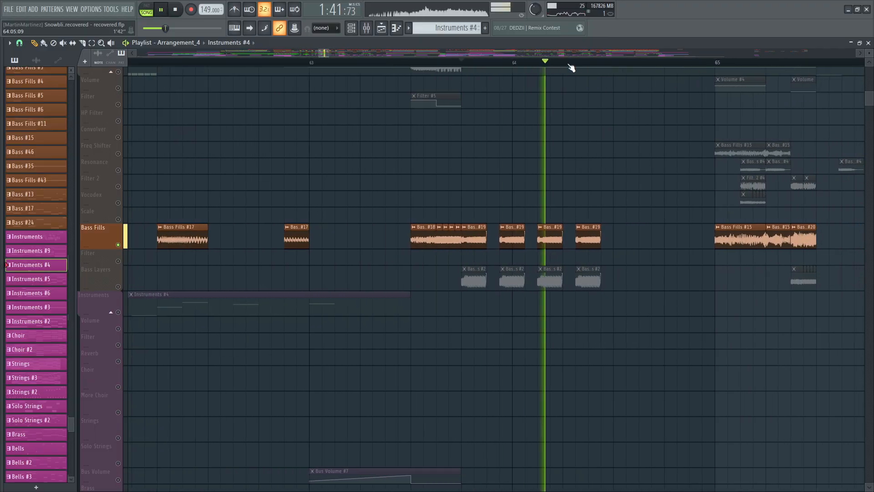
pyautogui.press('space')
# Step: Unmute the Vocals track and play its chops from the groups just before bars 60 and 64
pyautogui.scroll(-2, 571, 72)
pyautogui.scroll(-10, 535, 150)
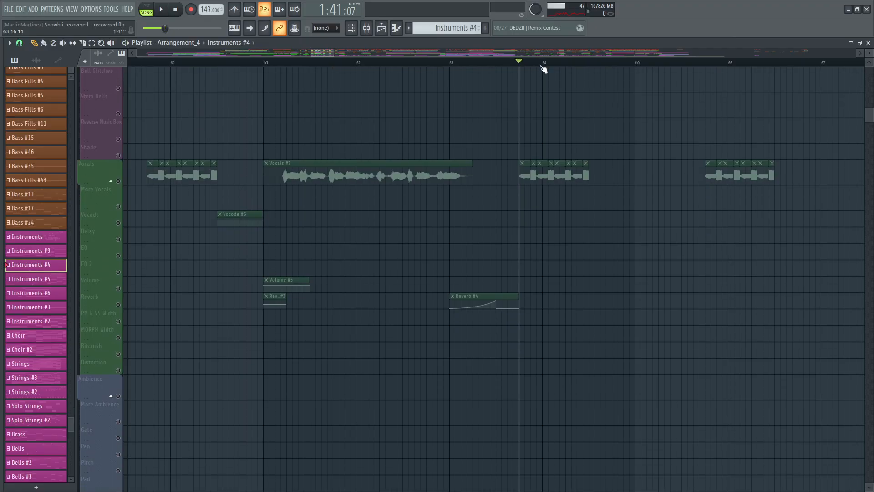
pyautogui.scroll(-2, 524, 64)
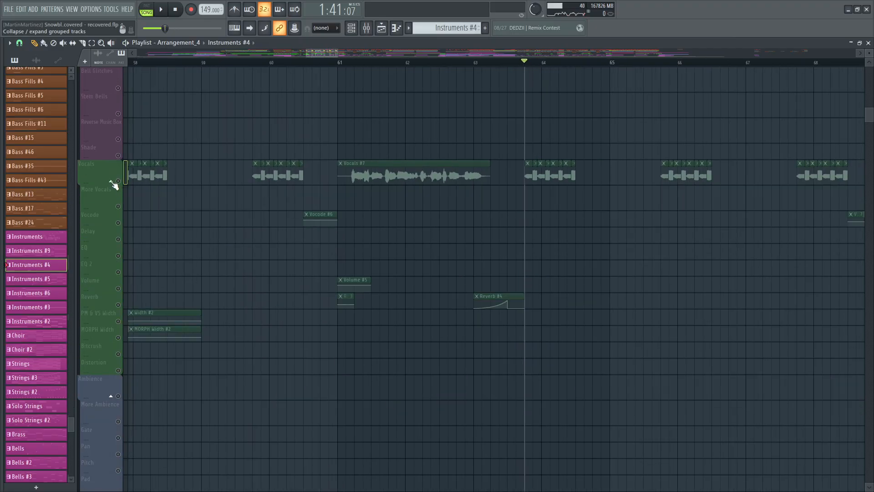
pyautogui.click(115, 183)
pyautogui.click(253, 63)
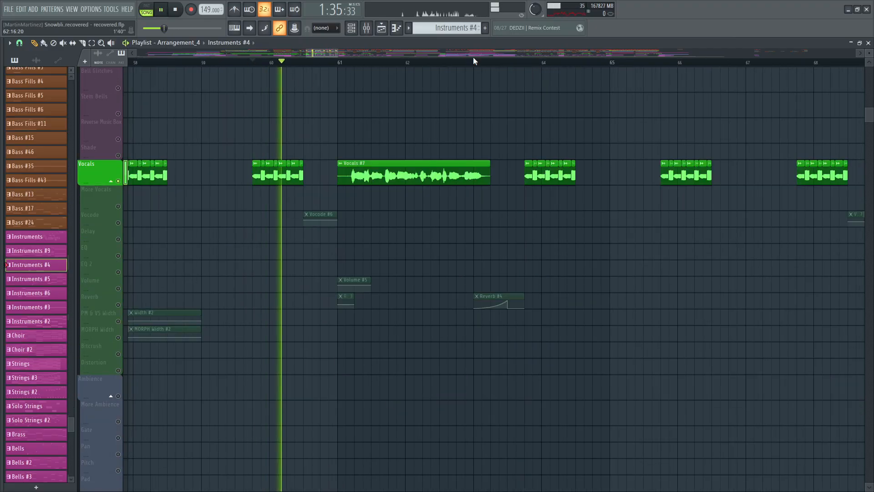
pyautogui.press('space')
pyautogui.click(526, 63)
pyautogui.press('space')
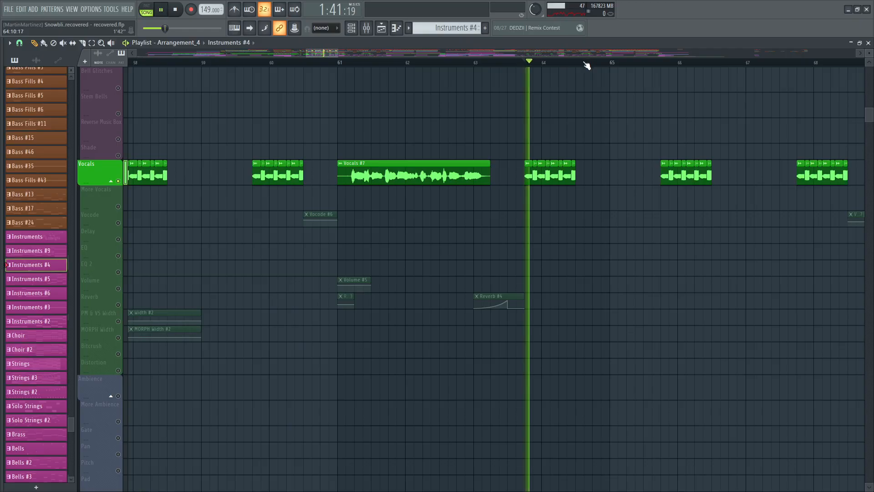
pyautogui.scroll(4, 592, 126)
pyautogui.press('space')
# Step: Unmute the Chords and Lead groups and play them with the bass and vocals from just before bar 64
pyautogui.scroll(10, 592, 125)
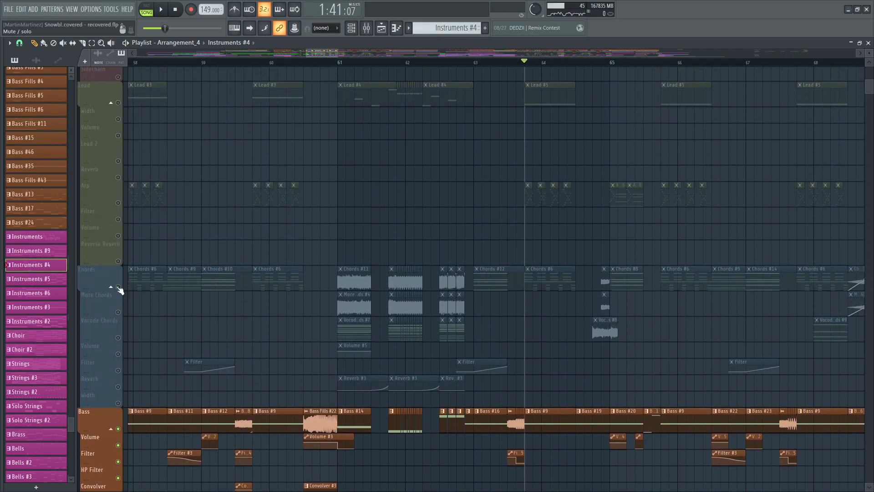
pyautogui.click(118, 287)
pyautogui.click(119, 103)
pyautogui.press('space')
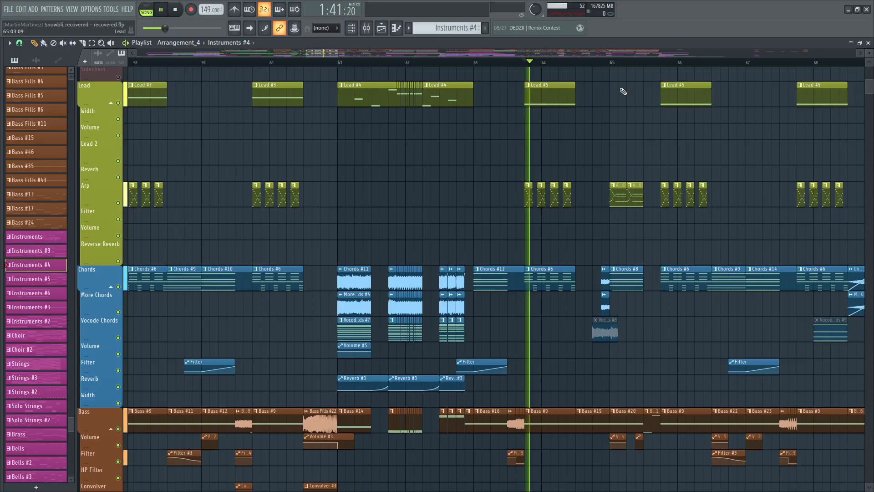
pyautogui.press('space')
# Step: Look over the lead, chords, bass and vocal clips across bars 61 to 68
pyautogui.scroll(3, 652, 70)
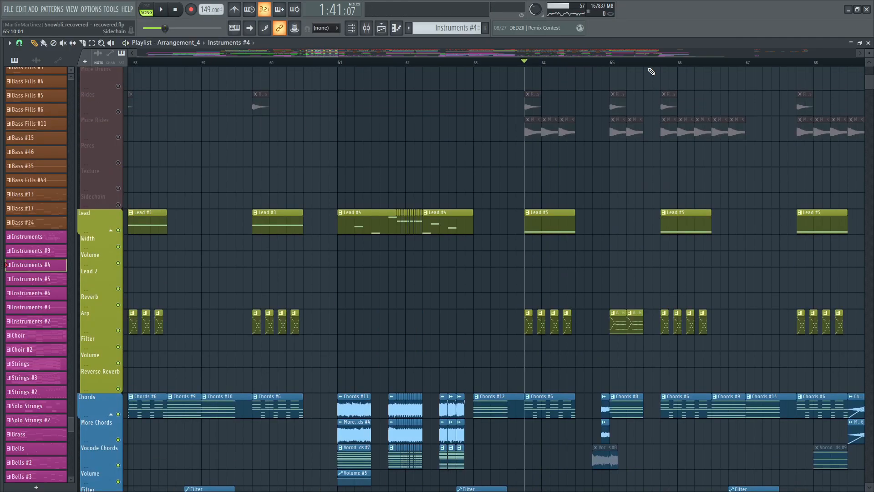
pyautogui.scroll(2, 653, 69)
pyautogui.scroll(-3, 653, 69)
pyautogui.scroll(-10, 592, 114)
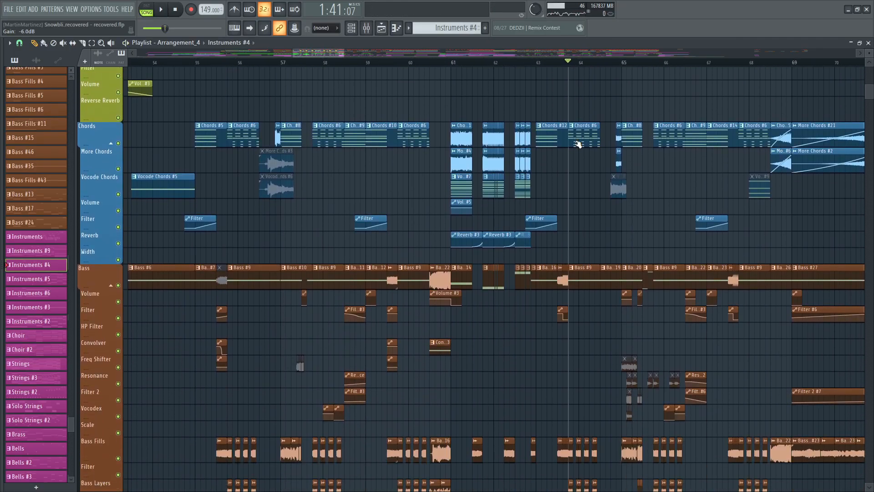
pyautogui.scroll(-10, 579, 137)
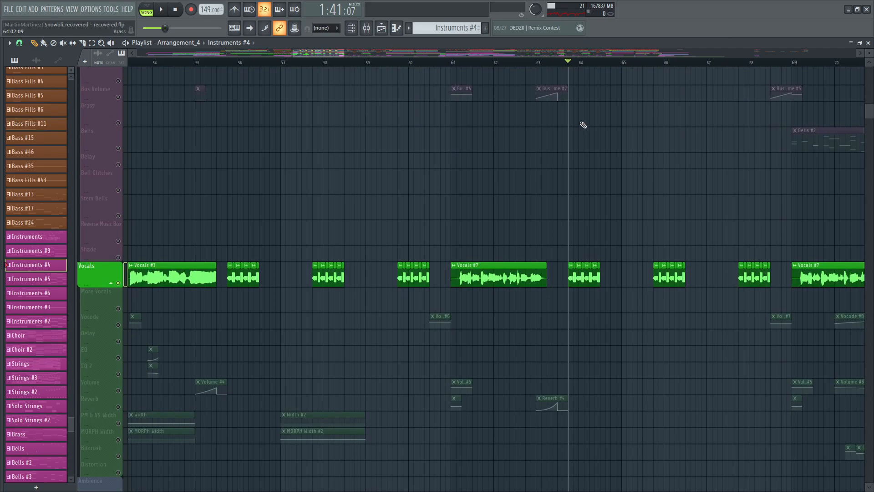
pyautogui.scroll(15, 671, 169)
pyautogui.scroll(3, 438, 93)
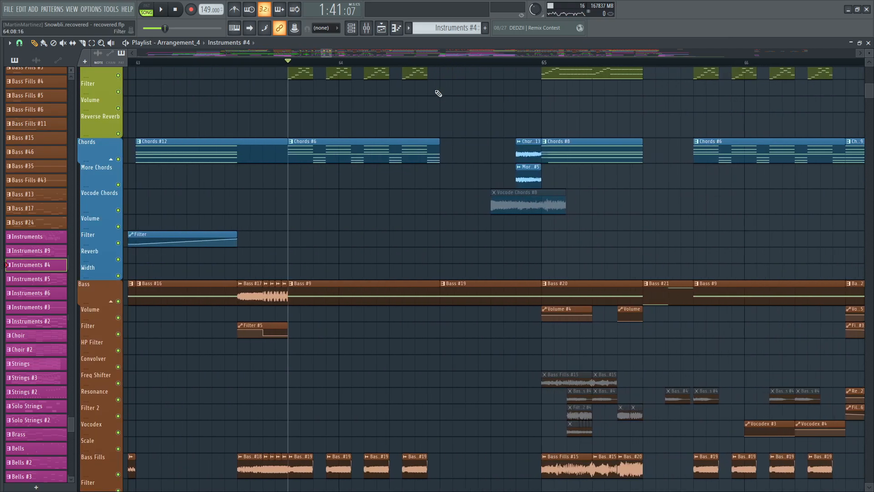
pyautogui.scroll(-3, 441, 64)
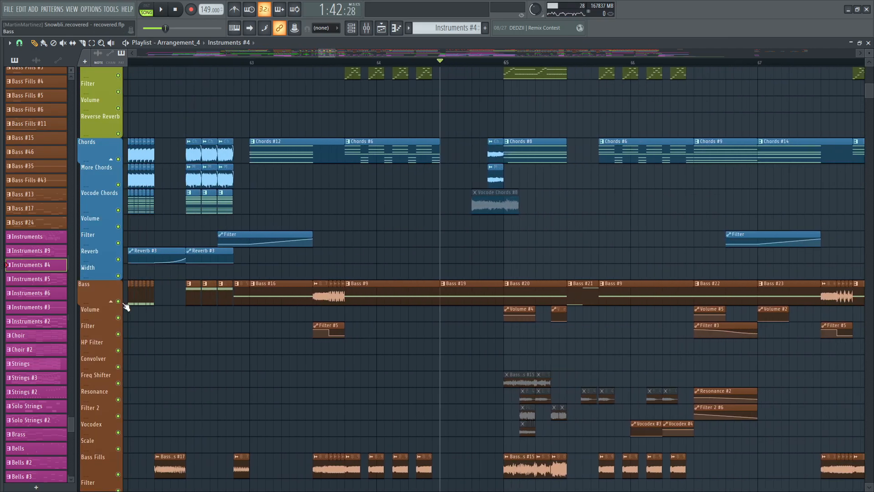
pyautogui.scroll(-2, 570, 251)
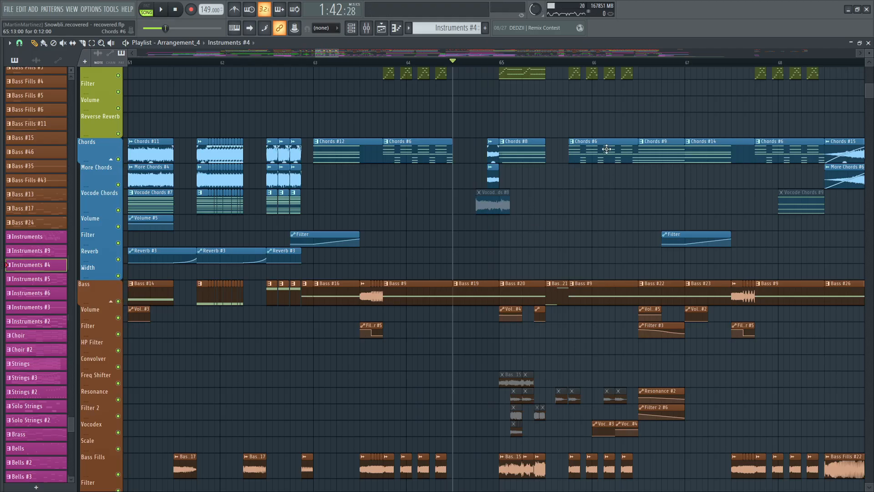
# Step: Play the Arp #6, Chords #8 and Bass #20 section from bar 65
pyautogui.scroll(4, 607, 149)
pyautogui.scroll(2, 568, 69)
pyautogui.scroll(-1, 568, 69)
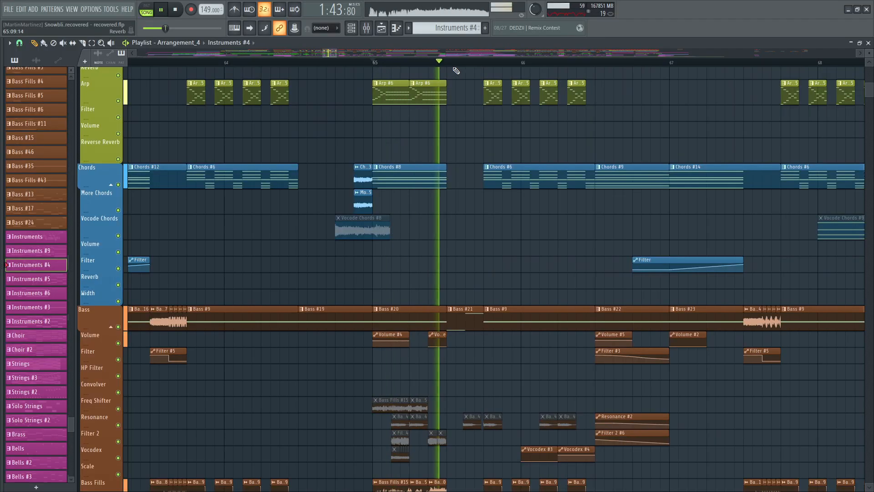
pyautogui.scroll(-3, 464, 95)
pyautogui.scroll(-1, 465, 96)
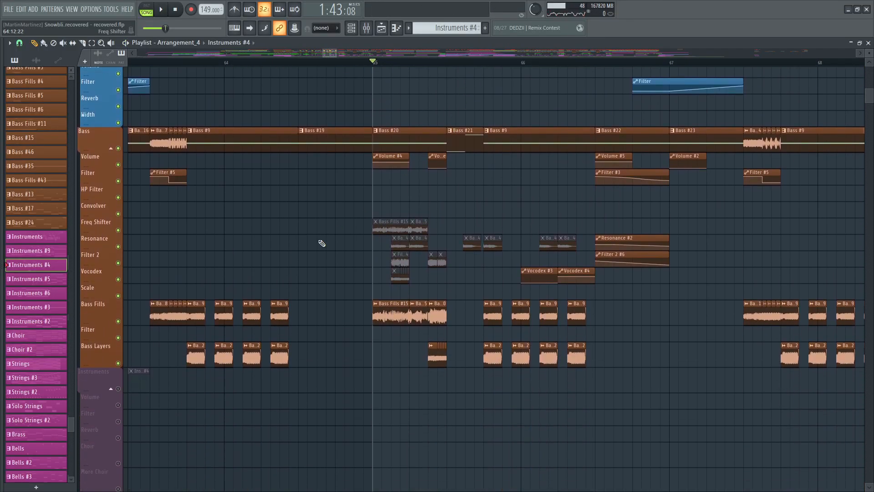
# Step: Solo the Bass Layers track and play it from bar 65
pyautogui.rightClick(118, 363)
pyautogui.press('space')
pyautogui.press('space')
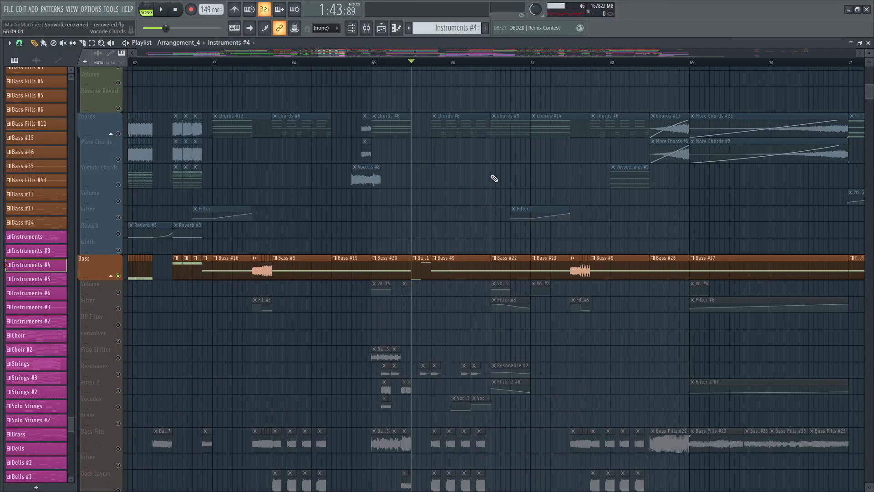
# Step: Play the main Bass track on its own around the Bass #21 clip
pyautogui.scroll(3, 425, 66)
pyautogui.press('space')
pyautogui.press('space')
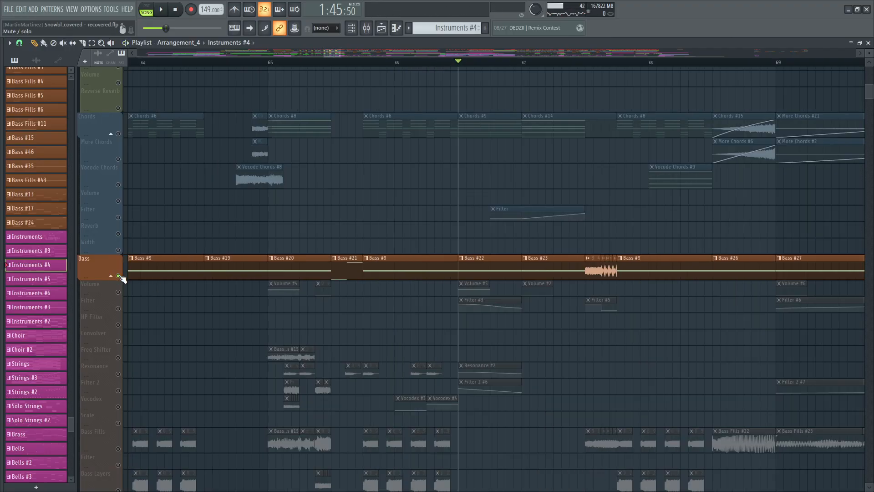
# Step: Turn the whole Bass group and the Chords group back on and play them from the middle of bar 58
pyautogui.rightClick(119, 276)
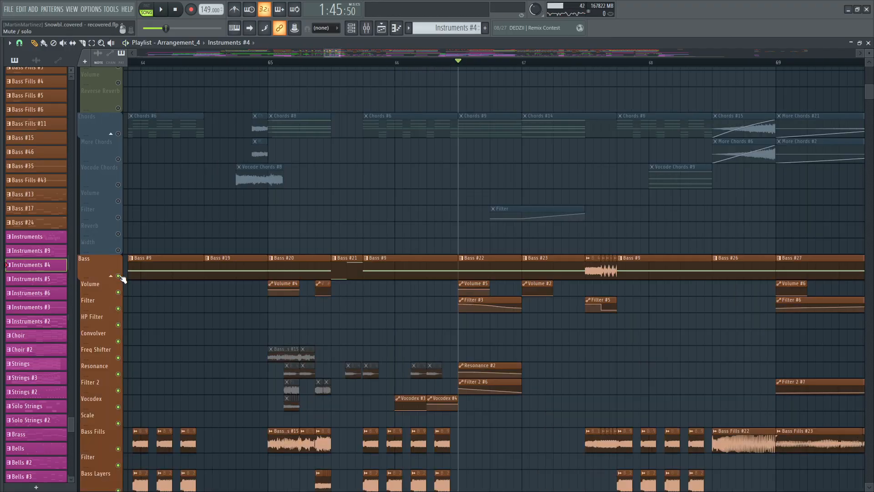
pyautogui.click(118, 134)
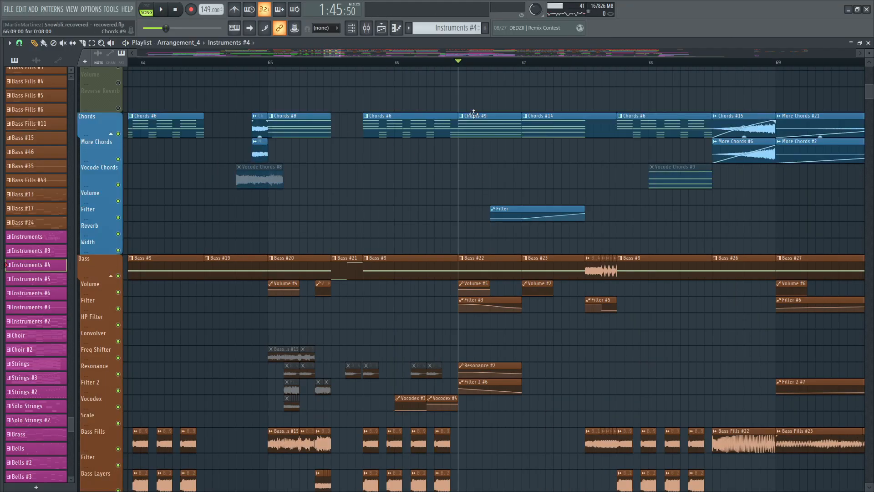
pyautogui.scroll(-6, 461, 62)
pyautogui.click(314, 62)
pyautogui.press('space')
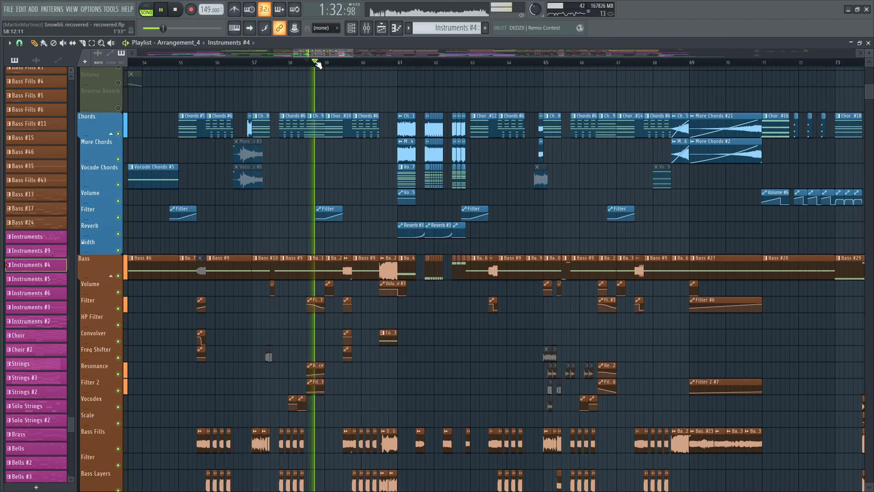
pyautogui.press('space')
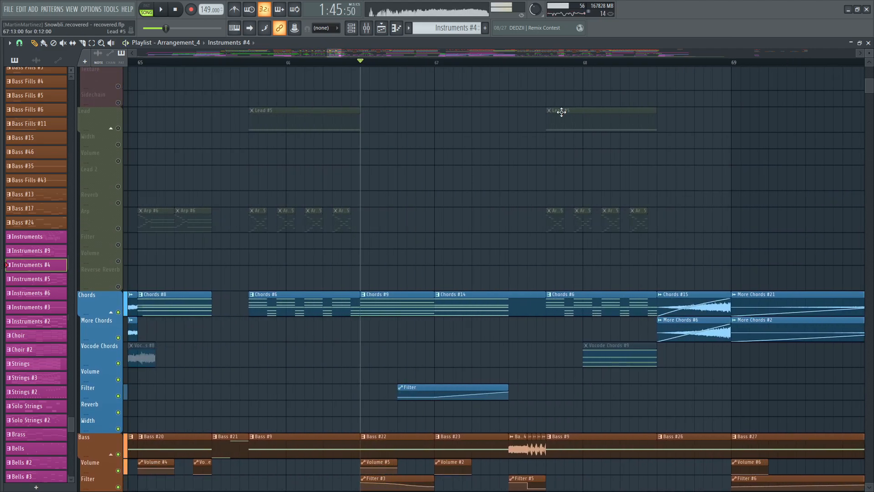
# Step: Show the Vocoder Bass mixer track that the Bass #45 channel is routed to
pyautogui.click(381, 28)
pyautogui.click(386, 31)
pyautogui.click(536, 223)
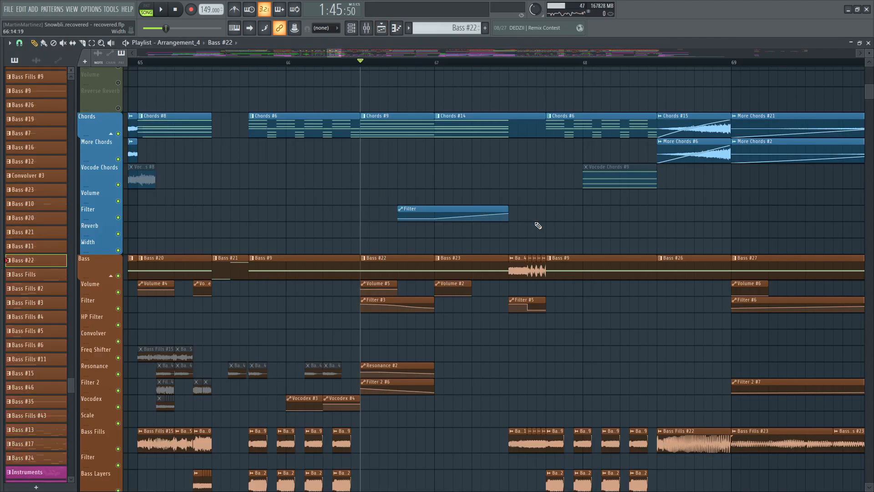
pyautogui.press('F5')
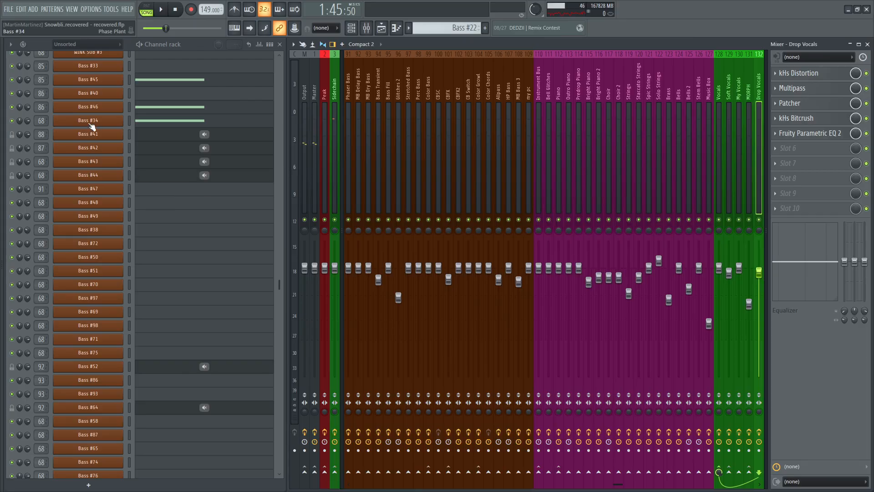
pyautogui.click(86, 80)
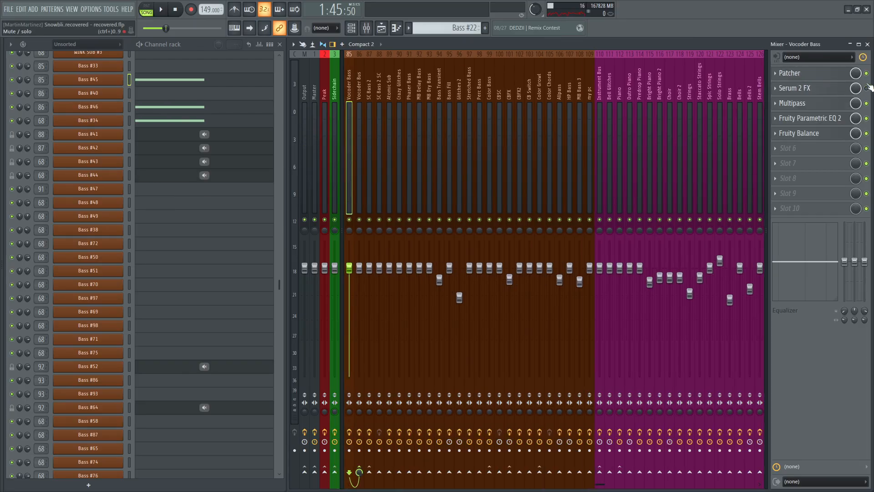
# Step: Play the Bass #11 section in bar 58 and move the playhead to the start of the Bass #22 clip
pyautogui.press('space')
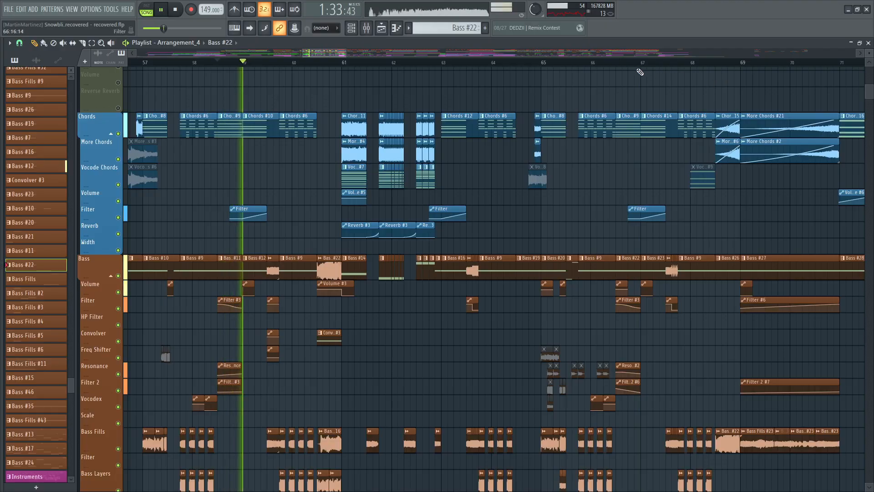
pyautogui.click(619, 63)
pyautogui.scroll(4, 644, 64)
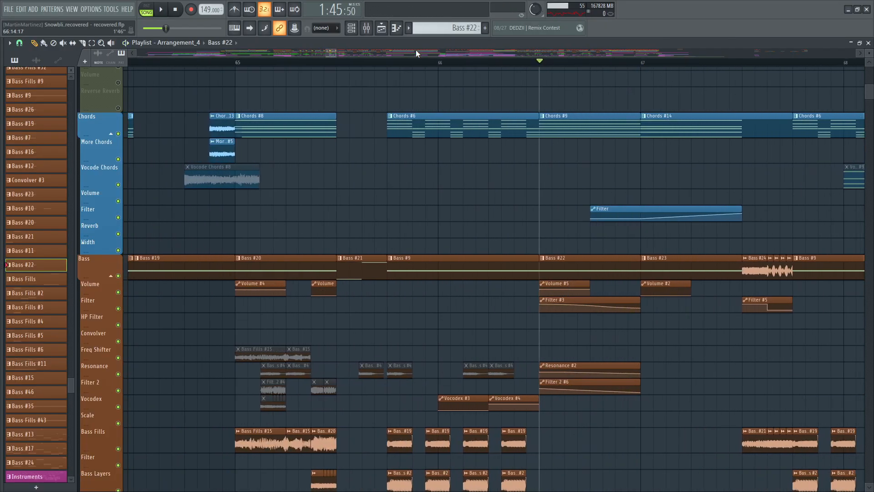
# Step: Open the Patcher effect on the Vocoder Bass mixer track and examine the settings of both Vocodex modules
pyautogui.click(384, 29)
pyautogui.click(794, 73)
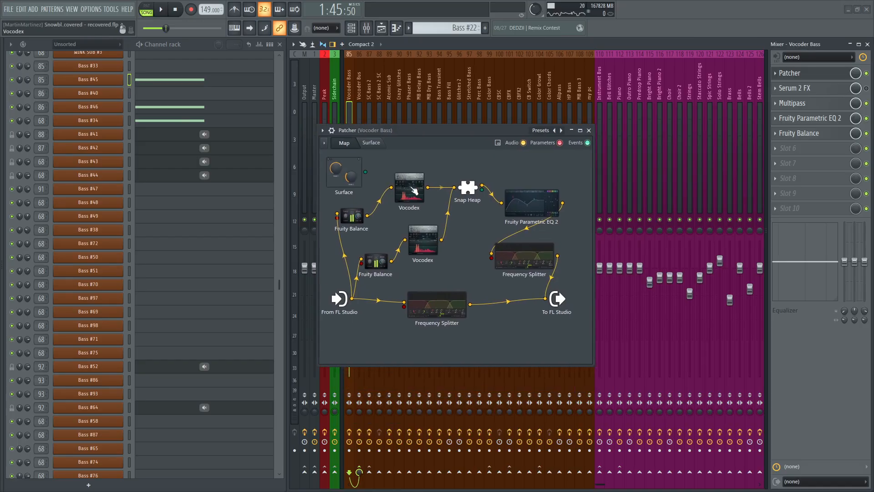
pyautogui.doubleClick(415, 189)
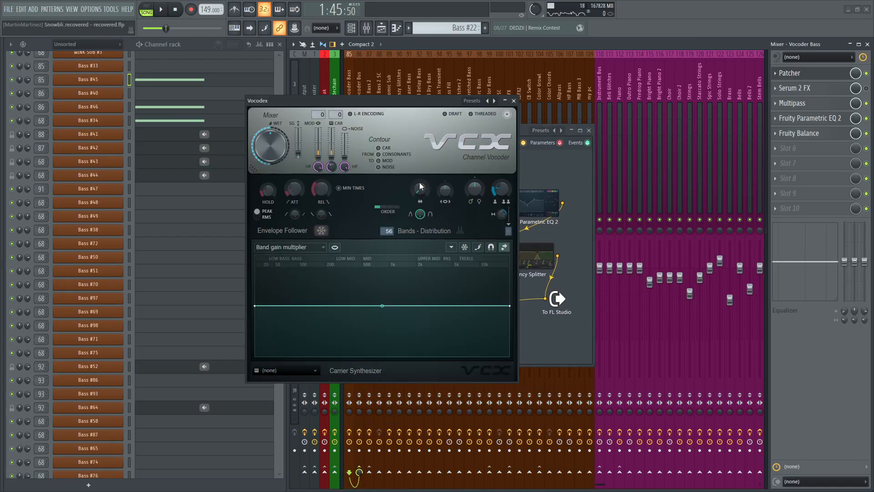
pyautogui.click(513, 100)
pyautogui.doubleClick(427, 248)
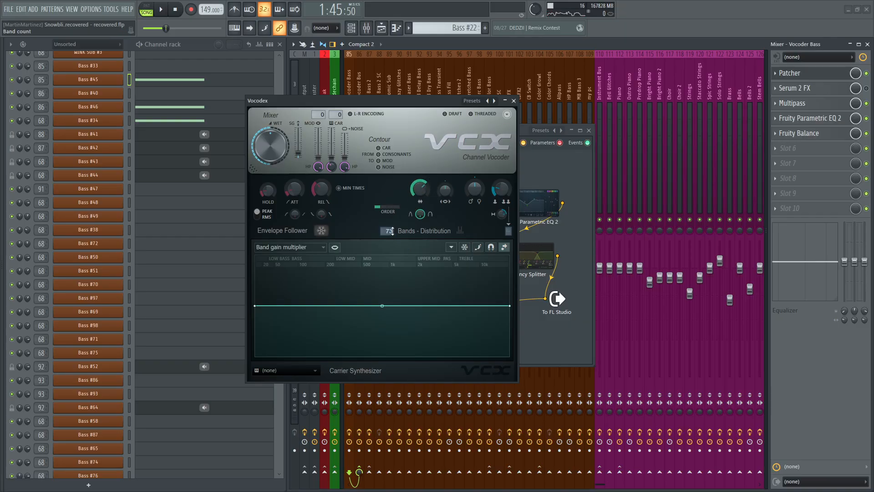
pyautogui.click(514, 101)
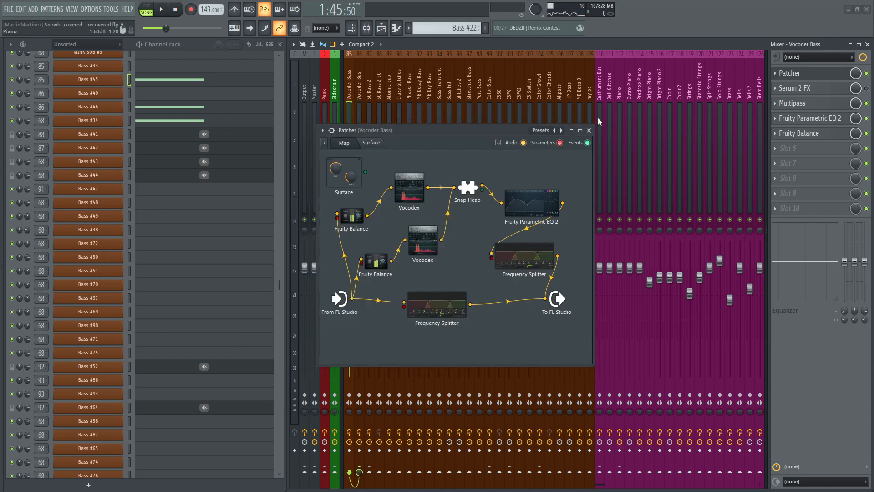
# Step: Solo the Bass group in the playlist and play it from the start of the Bass #11 clip
pyautogui.click(383, 28)
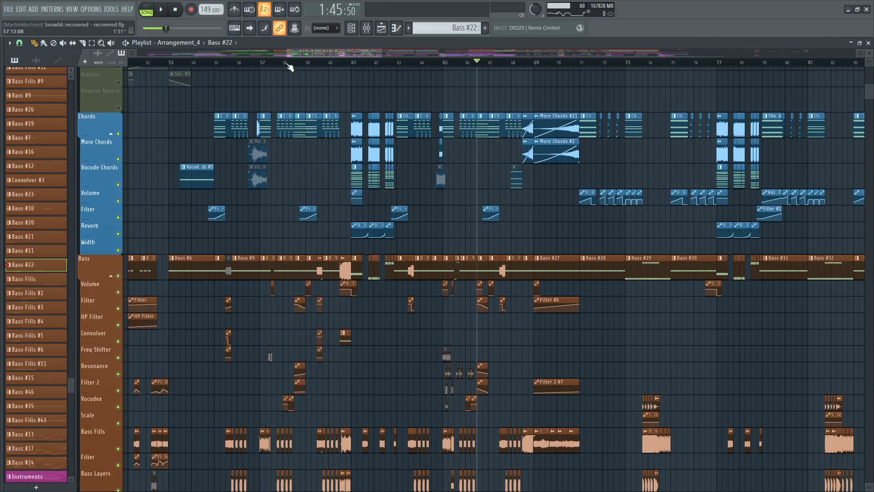
pyautogui.click(294, 62)
pyautogui.rightClick(119, 276)
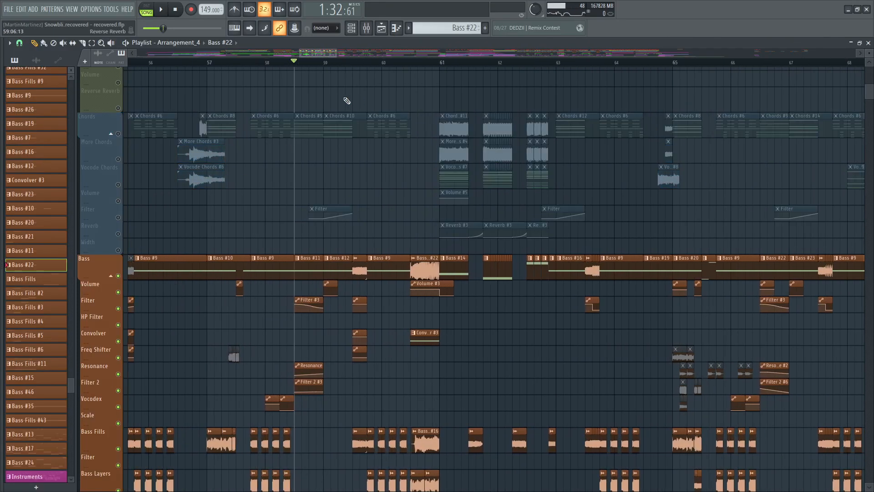
pyautogui.press('space')
pyautogui.moveTo(320, 53); pyautogui.dragTo(351, 52)
pyautogui.press('space')
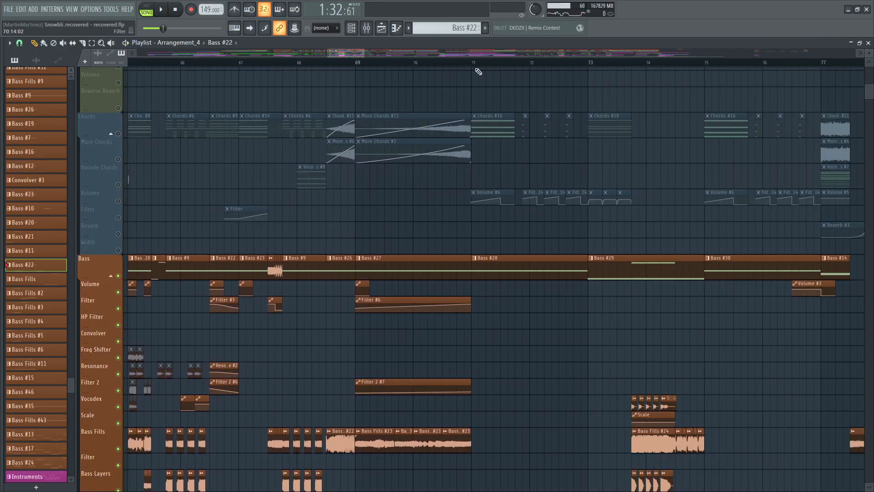
# Step: Play the soloed Bass group from the start of the Bass #22 clip in bar 66
pyautogui.click(239, 63)
pyautogui.click(210, 63)
pyautogui.press('space')
pyautogui.scroll(4, 211, 63)
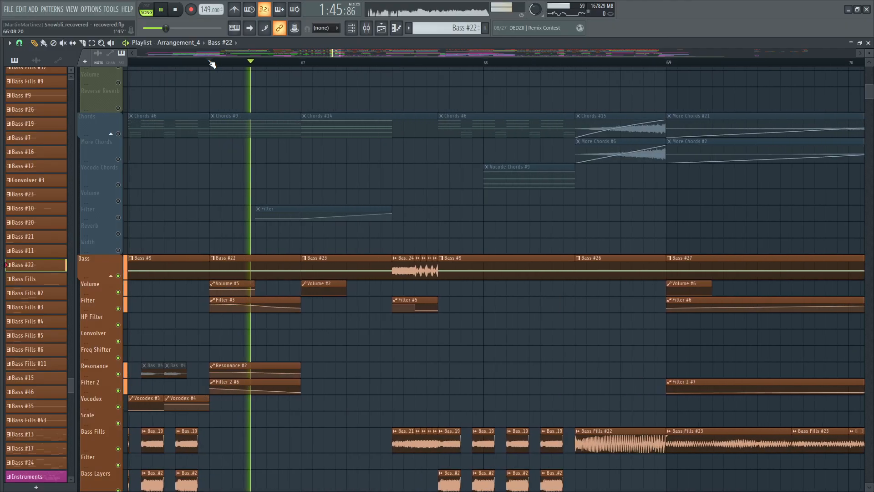
pyautogui.press('space')
# Step: Reopen the Patcher effect on the Vocoder Bass mixer track
pyautogui.click(381, 28)
pyautogui.click(791, 73)
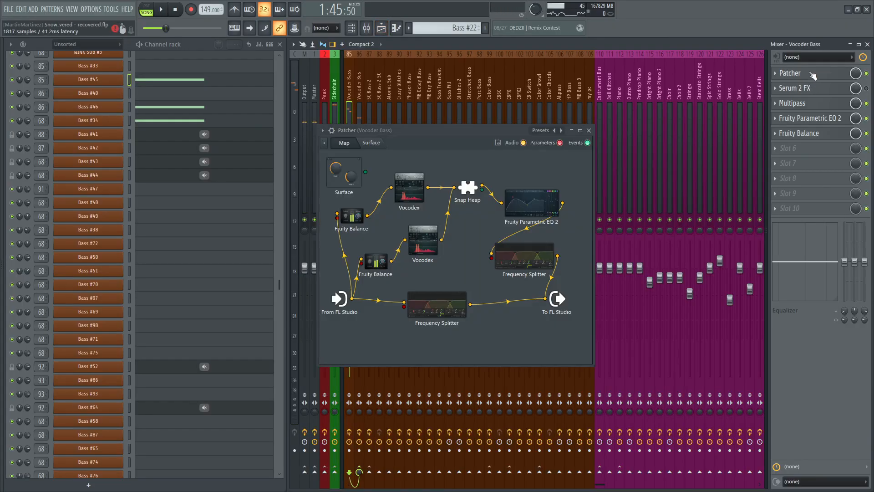
# Step: Close the Patcher and examine the filter in the Serum 2 FX effect on the Vocoder Bass track
pyautogui.click(588, 131)
pyautogui.click(838, 90)
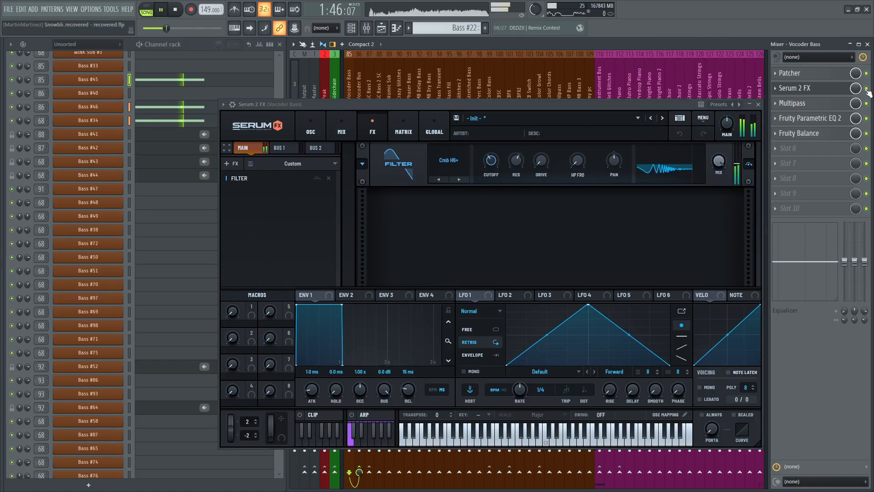
pyautogui.click(758, 105)
# Step: Unsolo the Bass track in the playlist and play the arrangement from the Bass #23 clip in bar 67 up to the Bass #26 clip
pyautogui.click(381, 28)
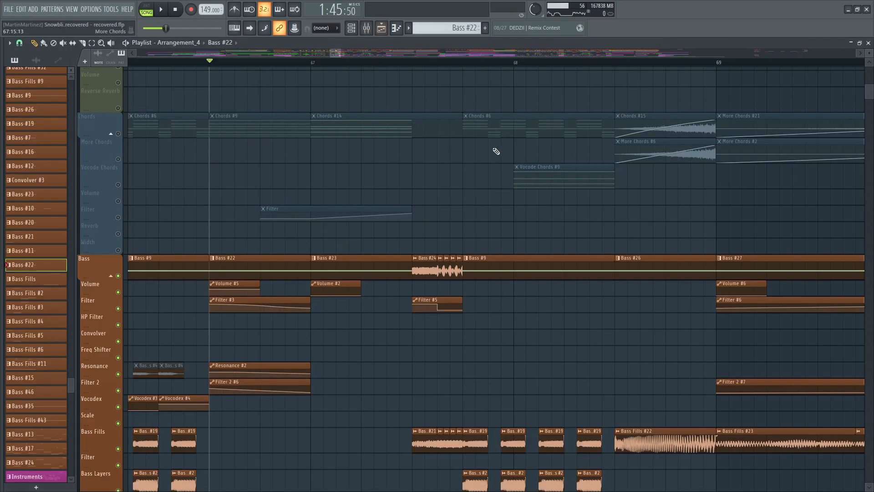
pyautogui.click(313, 63)
pyautogui.press('space')
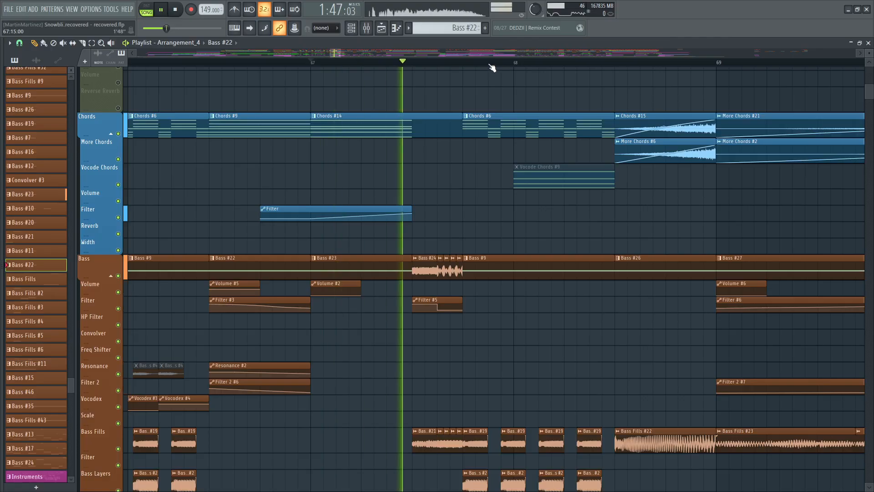
pyautogui.scroll(-3, 498, 164)
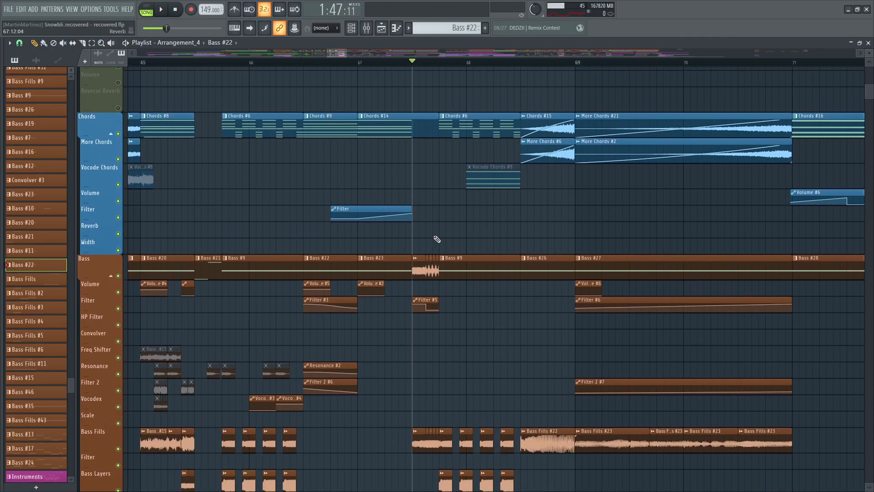
pyautogui.scroll(-4, 512, 175)
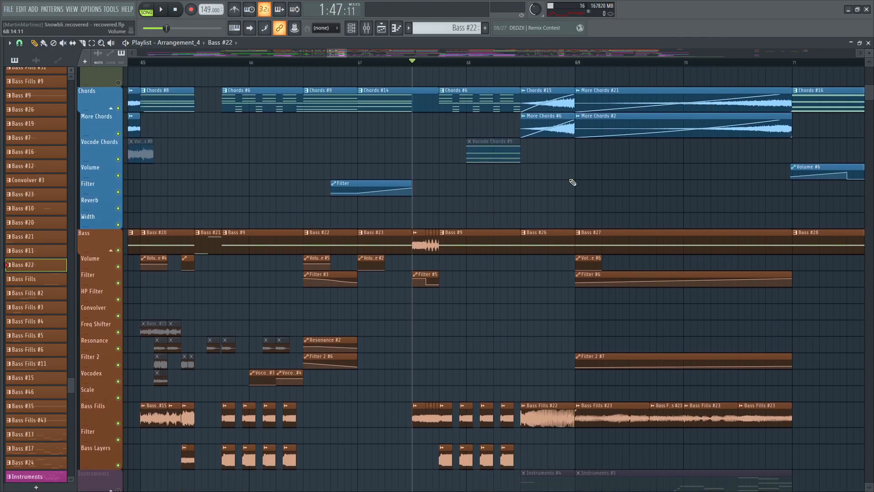
pyautogui.scroll(3, 572, 182)
pyautogui.press('space')
pyautogui.press('space')
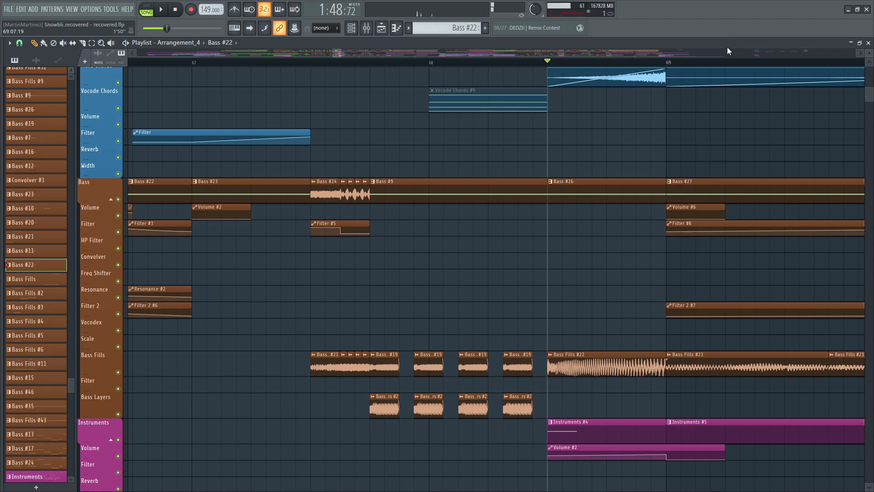
# Step: Solo the Bass track, select the Bass #26 pattern, and play it on its own in pattern mode with the channel rack and mixer visible
pyautogui.hscroll(3, 455, 191)
pyautogui.click(308, 193)
pyautogui.rightClick(118, 199)
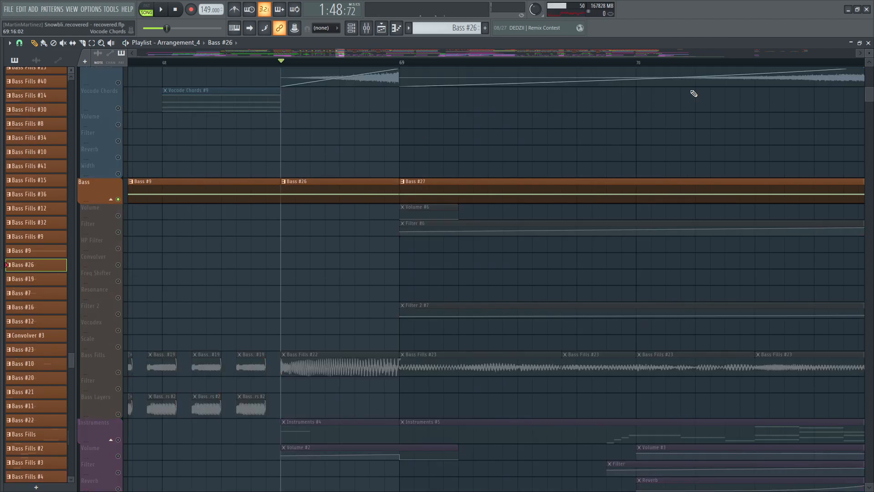
pyautogui.click(868, 43)
pyautogui.scroll(-10, 169, 120)
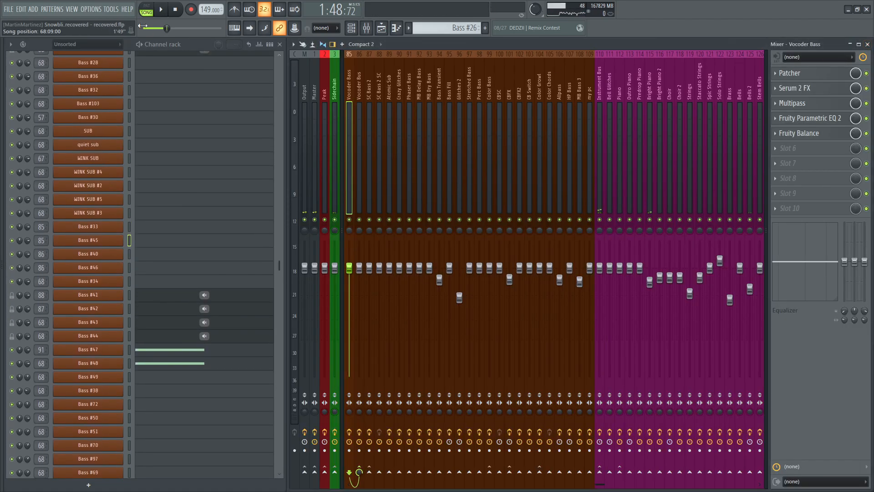
pyautogui.click(146, 9)
pyautogui.press('space')
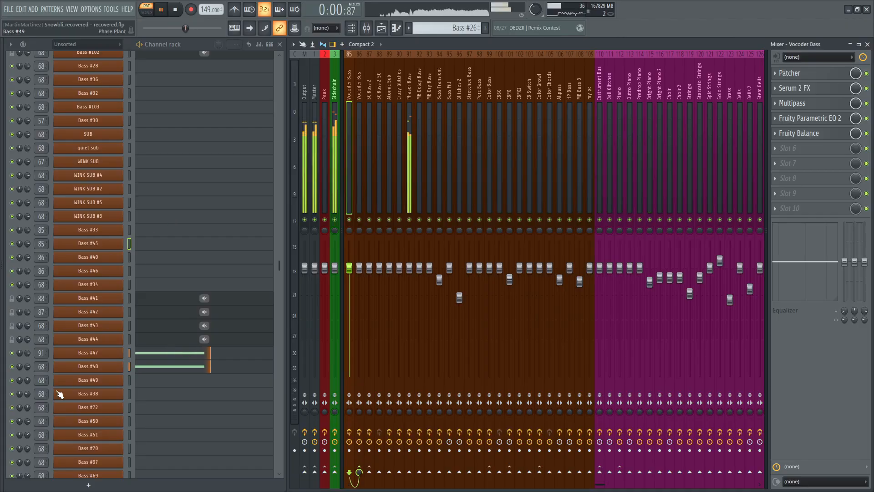
pyautogui.press('space')
# Step: Open the Bass #47 Phase Plant, mute Bass #48, and examine the stacked Phasers in Lane 1 during playback
pyautogui.click(89, 354)
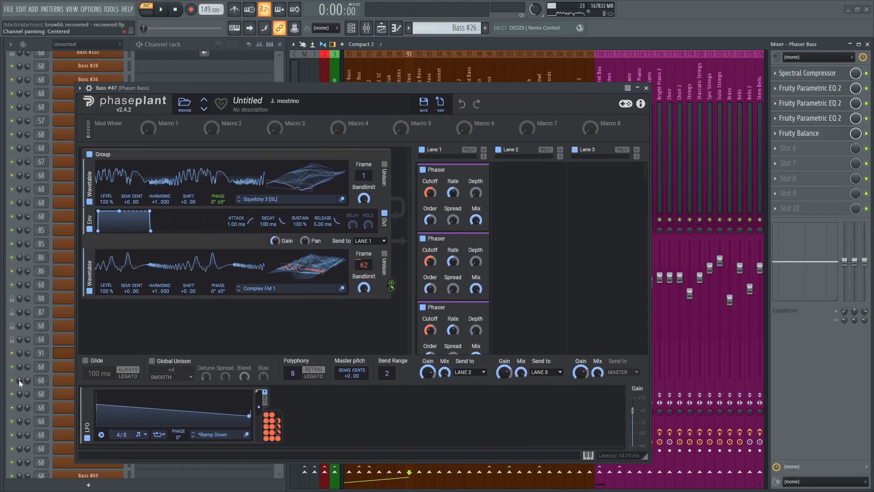
pyautogui.moveTo(273, 87); pyautogui.dragTo(458, 86)
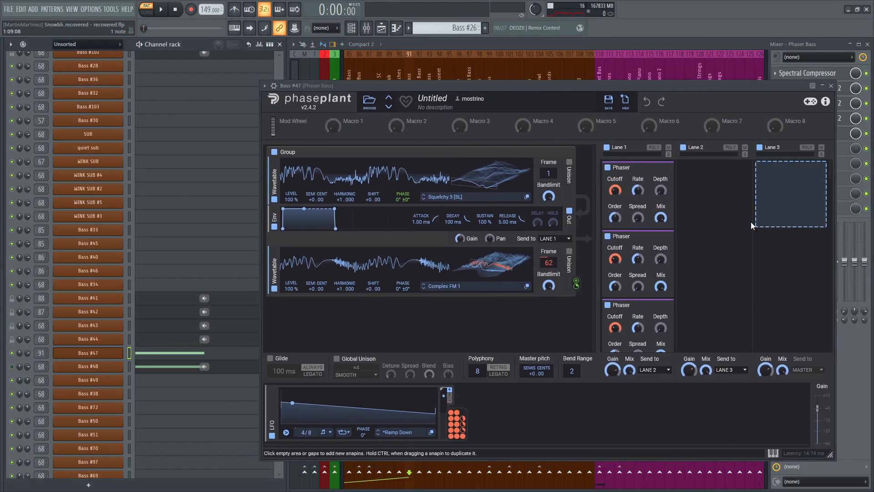
pyautogui.scroll(-1, 744, 225)
pyautogui.press('space')
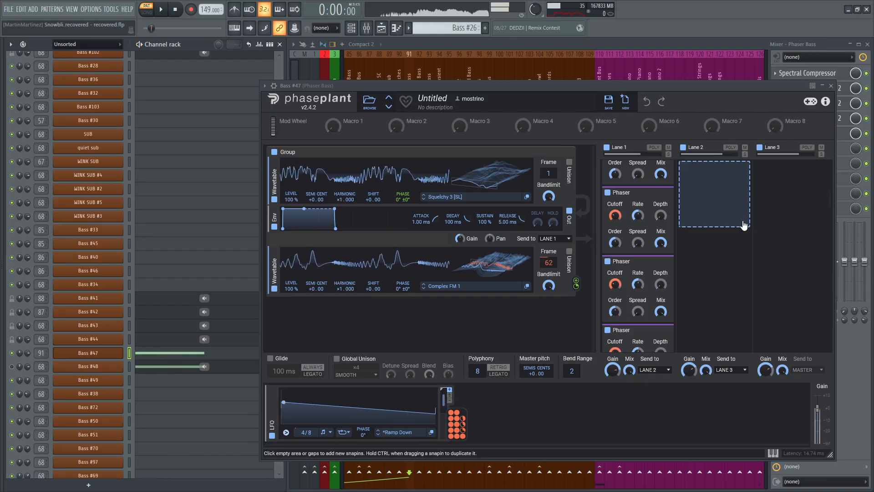
pyautogui.press('space')
pyautogui.scroll(-1, 743, 223)
pyautogui.scroll(-5, 743, 223)
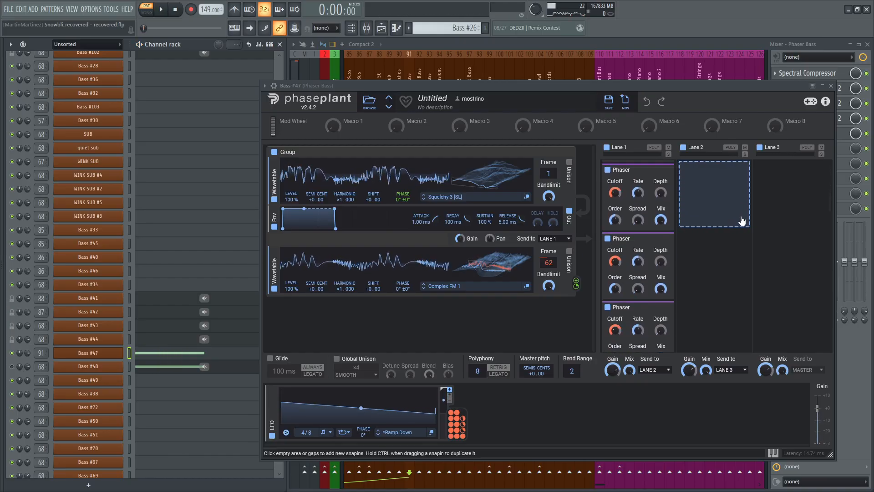
# Step: Bypass and re-enable Lane 1 of Bass #47 to compare the sound, and close its Phase Plant window
pyautogui.click(625, 149)
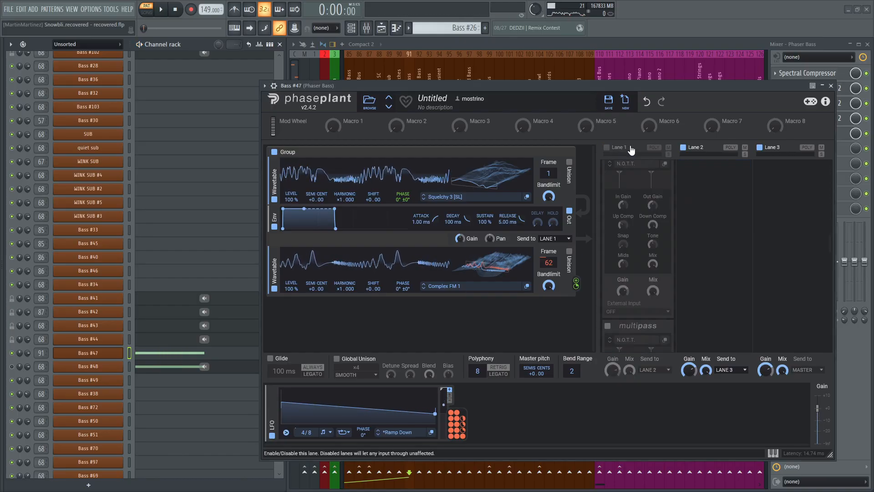
pyautogui.click(630, 149)
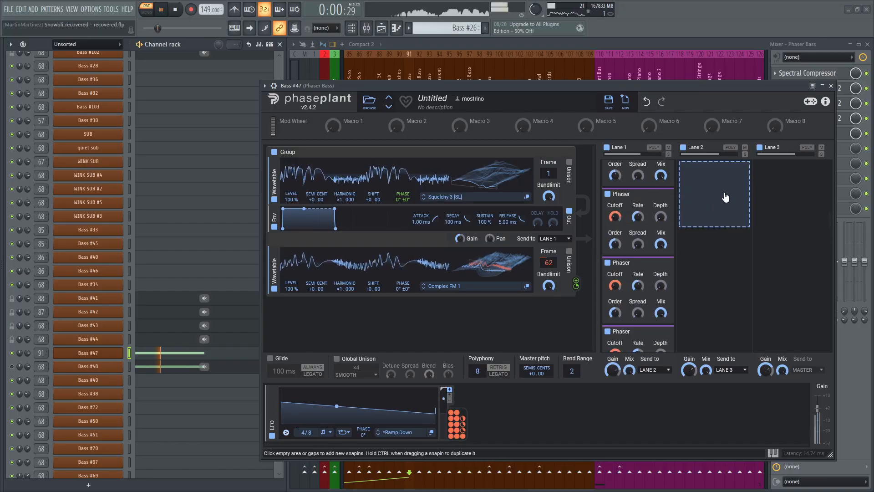
pyautogui.click(831, 86)
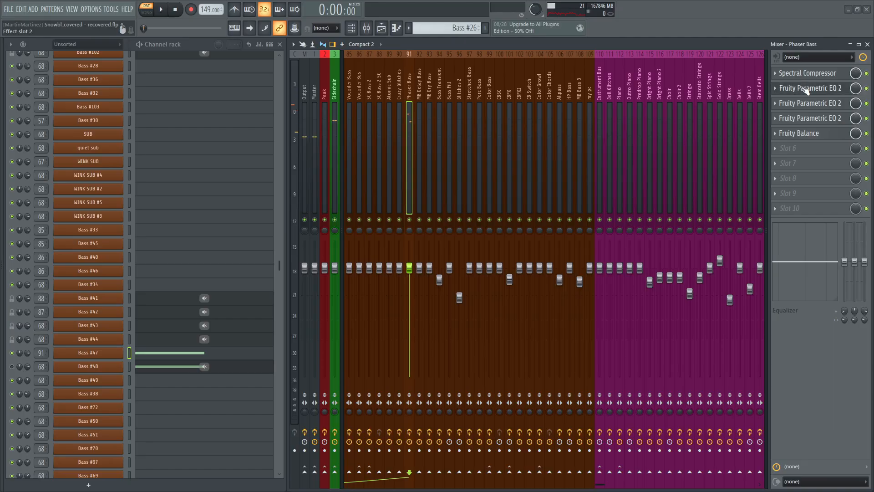
# Step: Play Bass #47 with the Phaser Bass mixer track's effects bypassed and with them enabled
pyautogui.press('space')
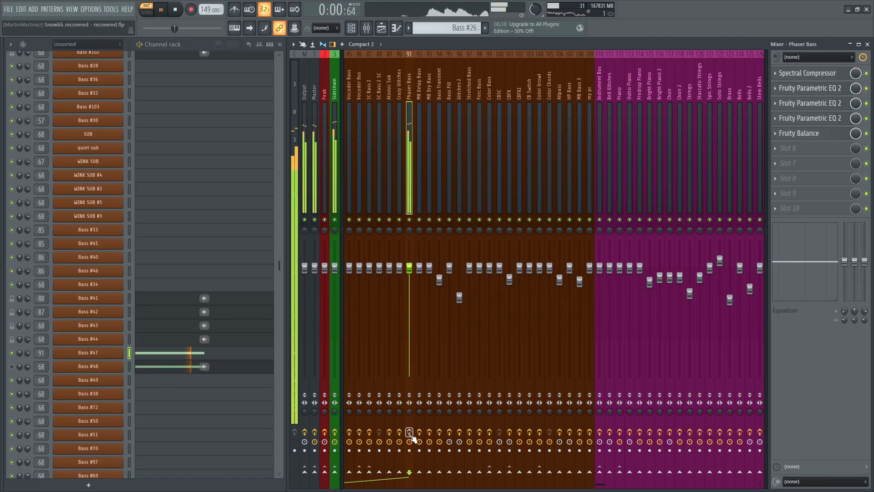
pyautogui.press('space')
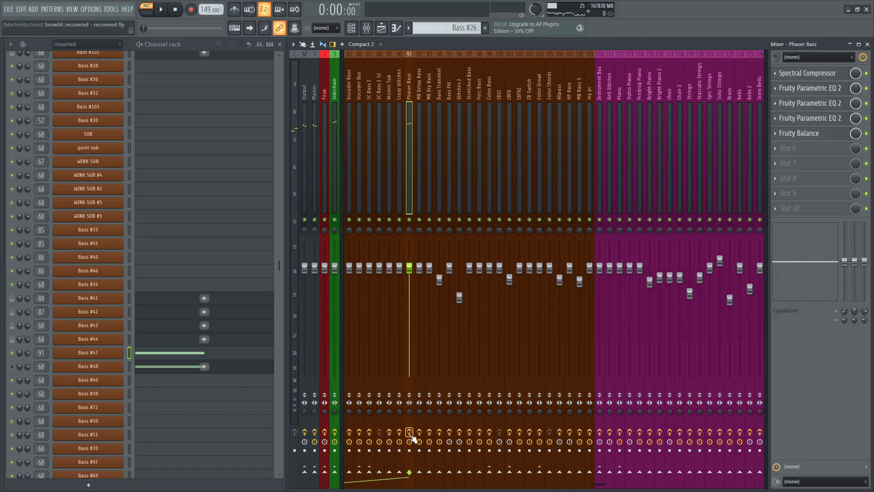
pyautogui.press('space')
pyautogui.press('space')
# Step: Mute Bass #47, unmute Bass #48, and open the Bass #48 Phase Plant with its window moved clear
pyautogui.moveTo(12, 353); pyautogui.dragTo(12, 367)
pyautogui.click(88, 366)
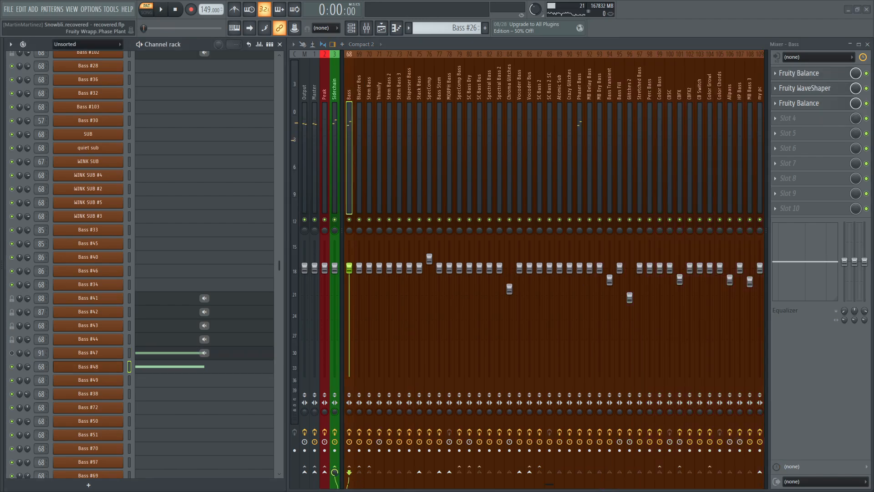
pyautogui.moveTo(293, 74); pyautogui.dragTo(407, 89)
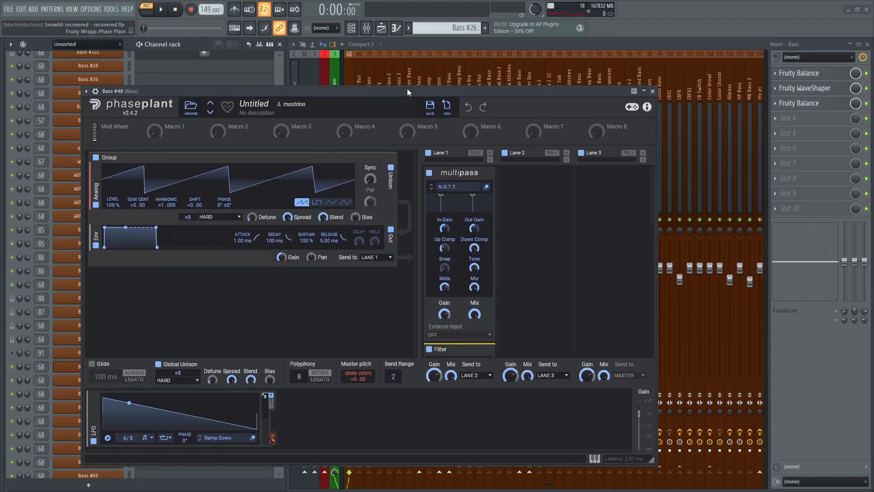
# Step: Disable Global Unison and Lane 1 on Bass #48, and set the Analog oscillator's unison mode to Smooth
pyautogui.click(215, 217)
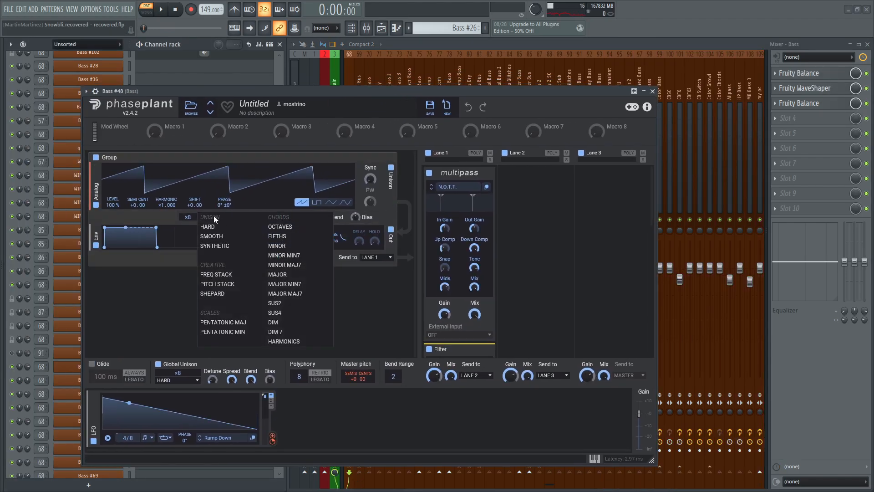
pyautogui.click(157, 284)
pyautogui.click(159, 363)
pyautogui.click(428, 153)
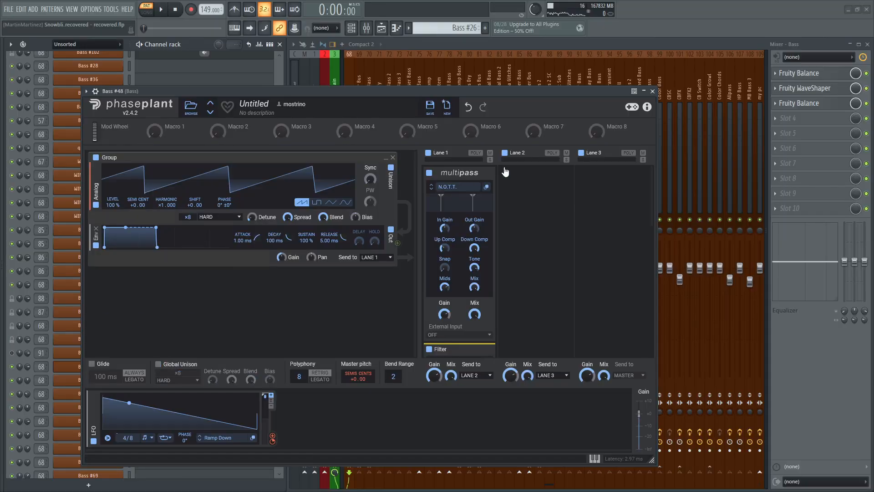
pyautogui.click(215, 218)
pyautogui.click(216, 236)
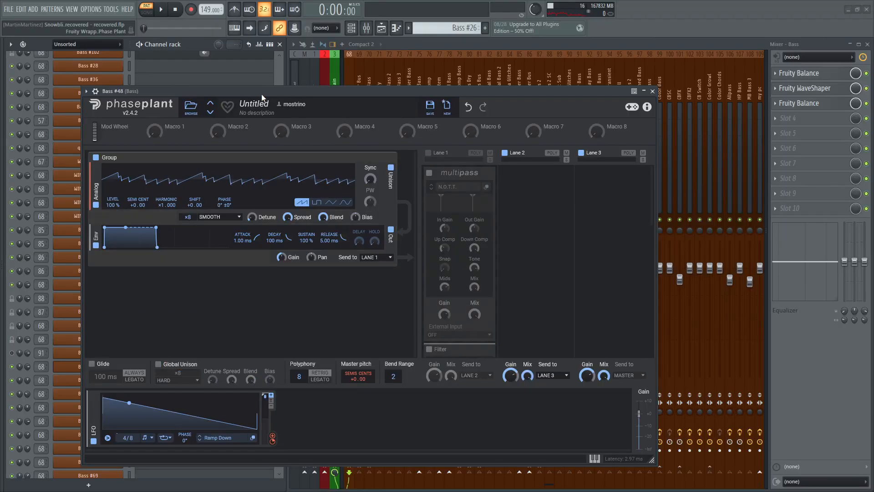
# Step: Play Bass #48 with the Smooth unison mode and try Pitch Stack on the Analog oscillator
pyautogui.moveTo(261, 91); pyautogui.dragTo(279, 92)
pyautogui.press('space')
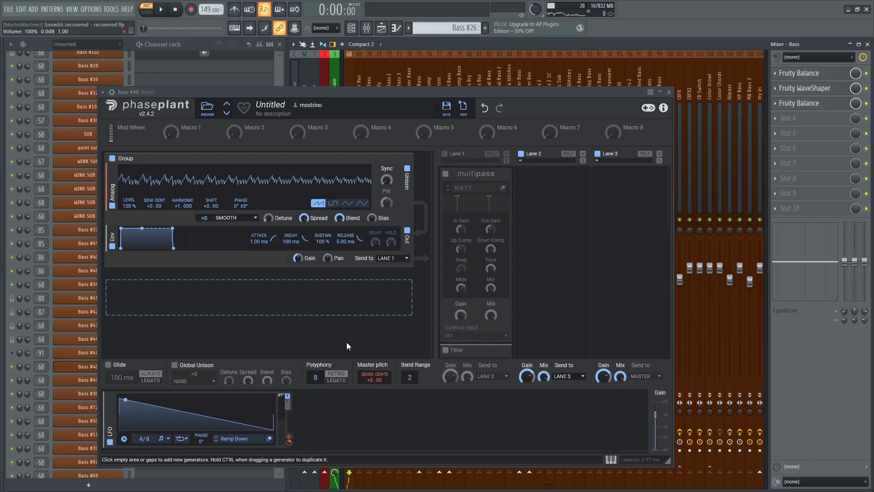
pyautogui.click(236, 218)
pyautogui.press('space')
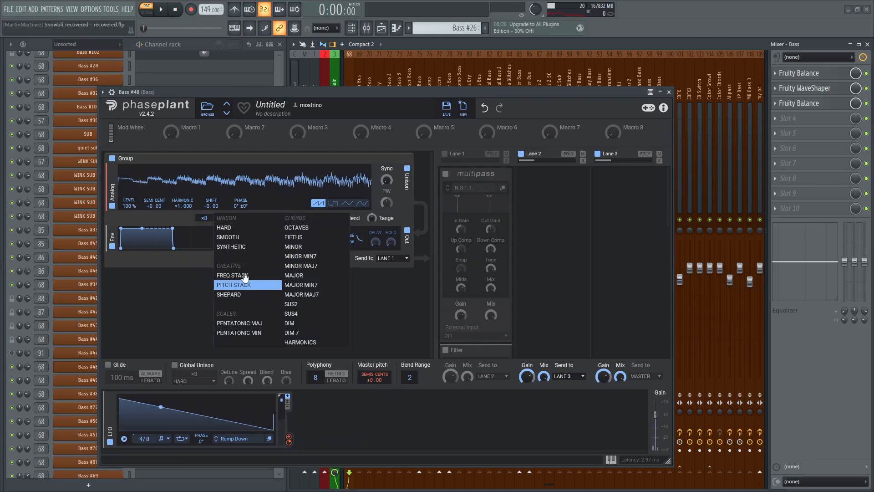
pyautogui.press('Escape')
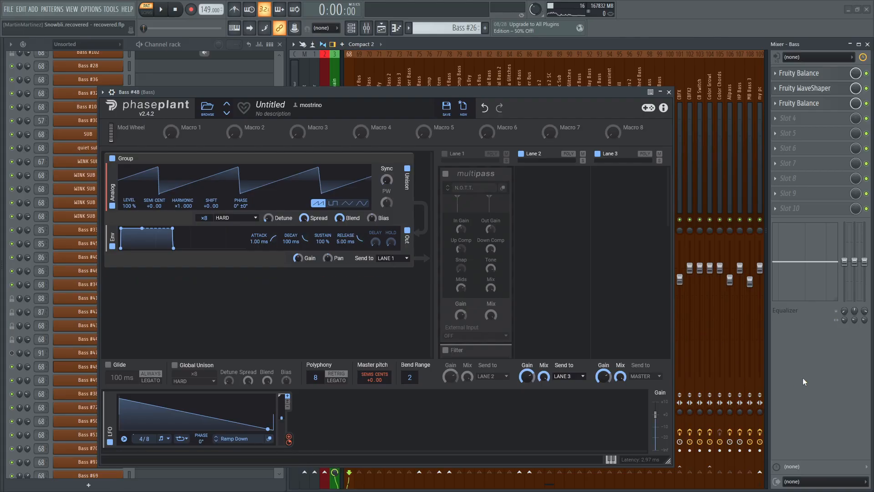
# Step: Review Bass #48's Lane 1 effects, re-enable Lane 1 and Global Unison, and close the Phase Plant window
pyautogui.scroll(5, 487, 173)
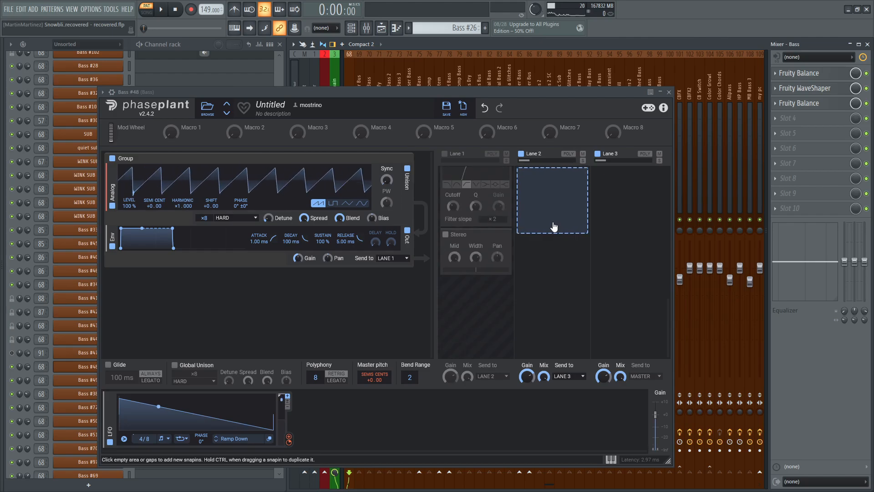
pyautogui.scroll(-3, 496, 187)
pyautogui.click(458, 155)
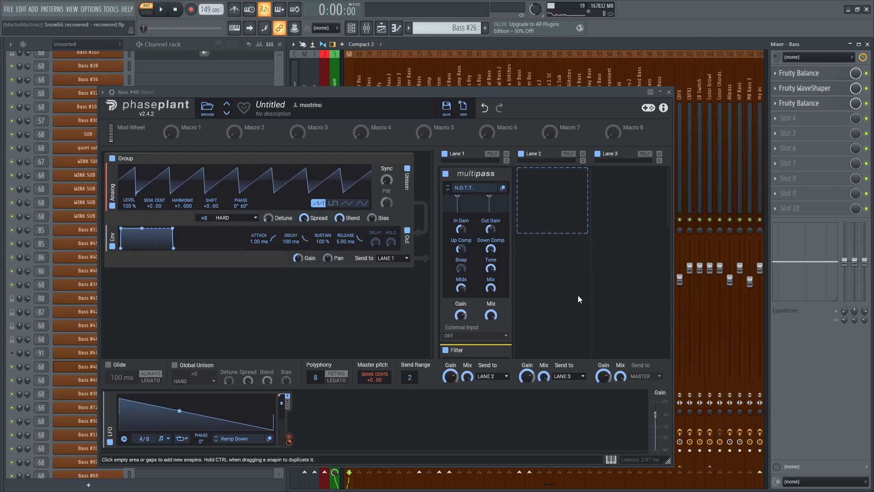
pyautogui.click(185, 364)
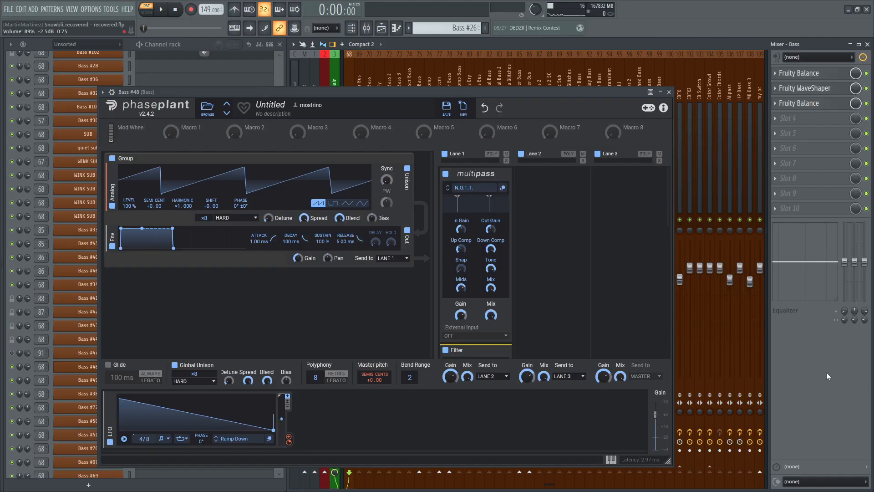
pyautogui.click(669, 93)
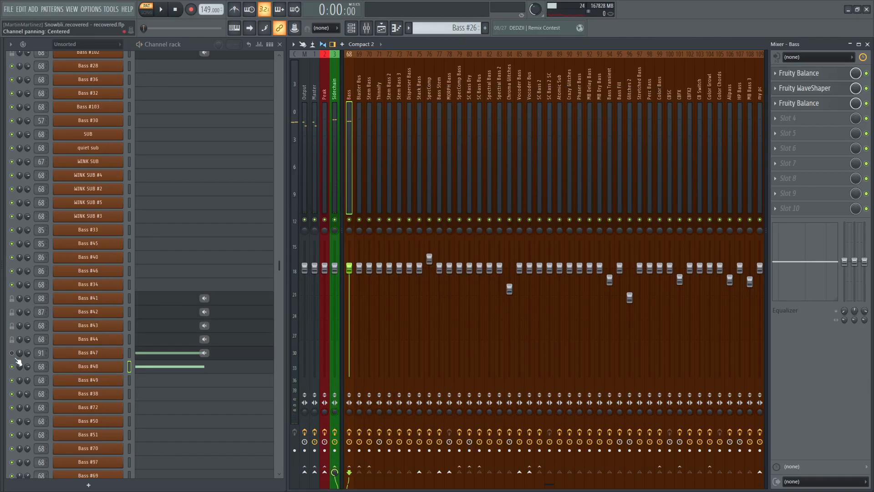
# Step: Return to the playlist in song mode, unsolo the Bass track, and play the arrangement from the Bass #26 clip
pyautogui.press('F5')
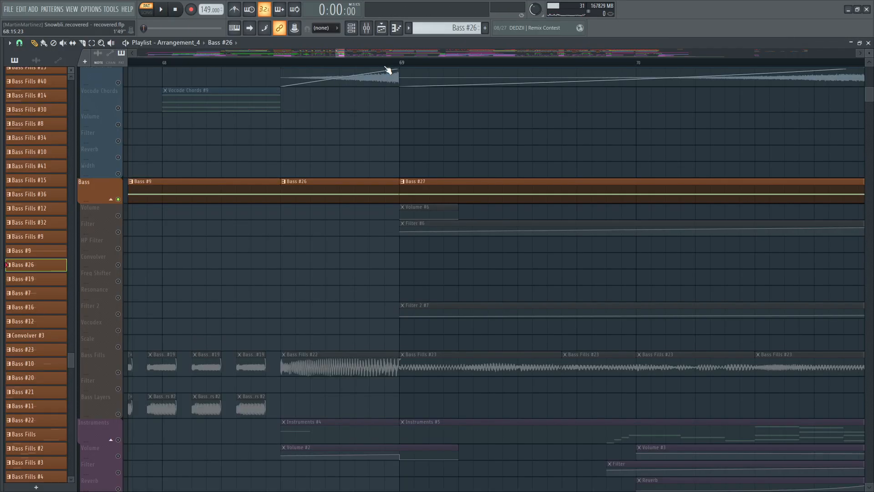
pyautogui.scroll(-3, 388, 70)
pyautogui.click(356, 66)
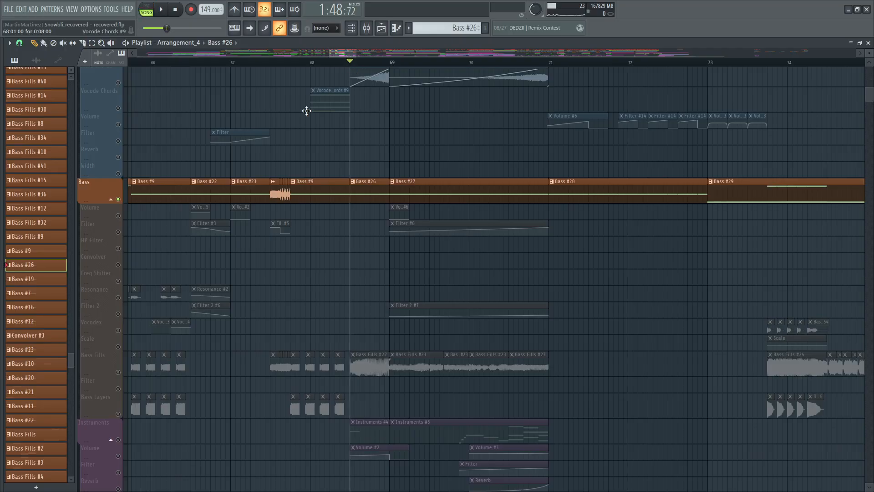
pyautogui.press('space')
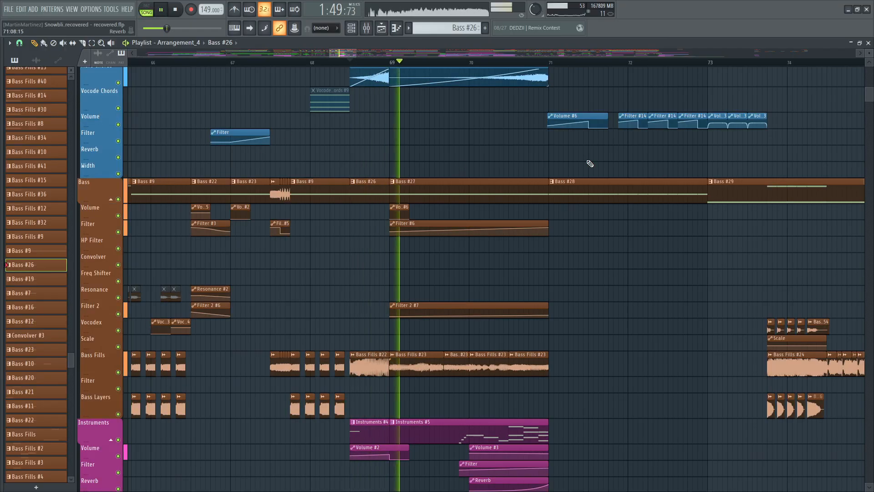
pyautogui.scroll(5, 590, 163)
pyautogui.scroll(8, 589, 161)
pyautogui.scroll(-12, 589, 160)
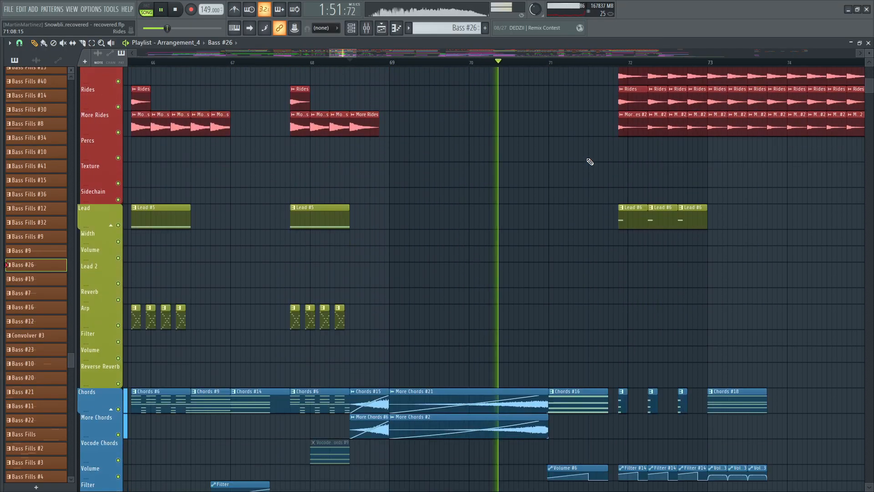
# Step: Solo the Chords group and play it from bar 69
pyautogui.press('space')
pyautogui.click(390, 62)
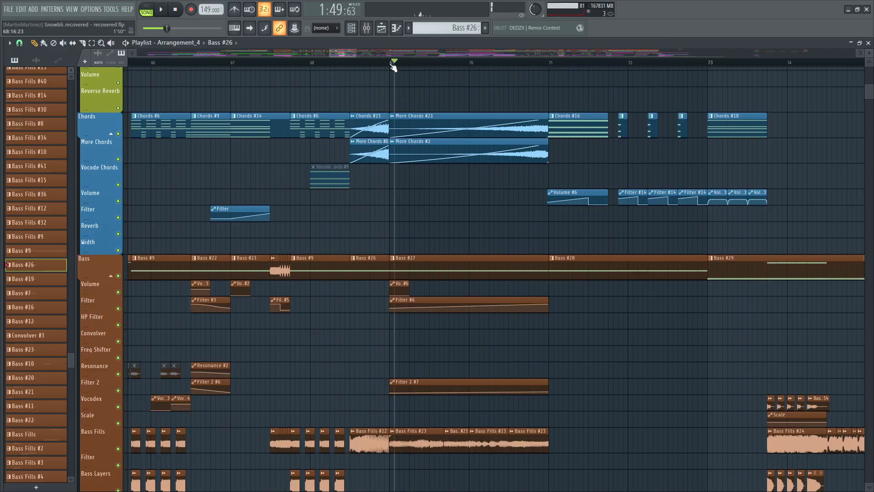
pyautogui.scroll(2, 620, 77)
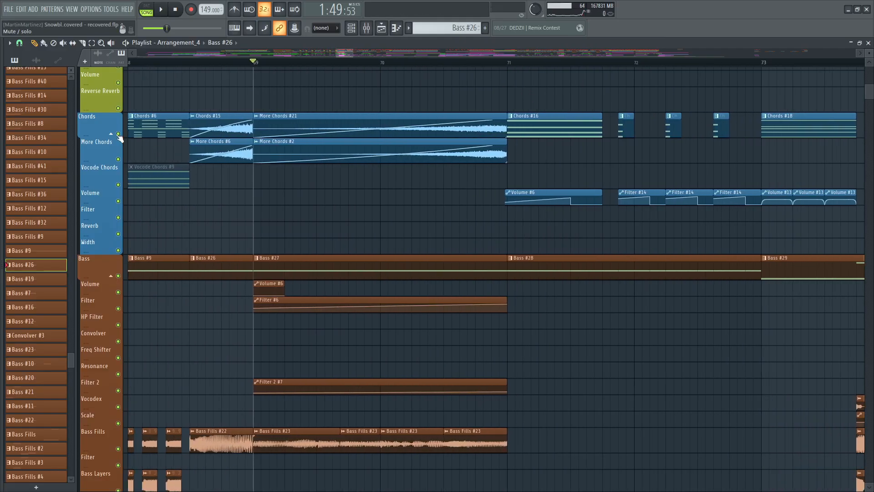
pyautogui.rightClick(118, 134)
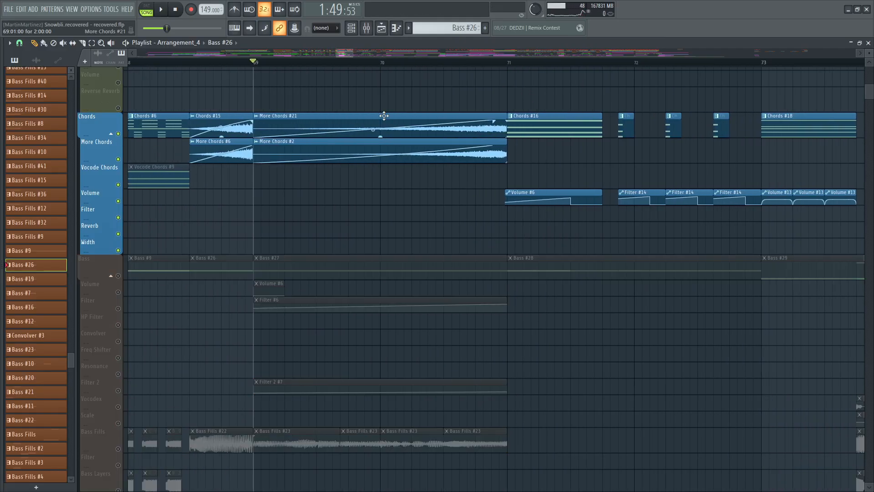
pyautogui.press('space')
pyautogui.scroll(-1, 469, 74)
pyautogui.scroll(-2, 466, 72)
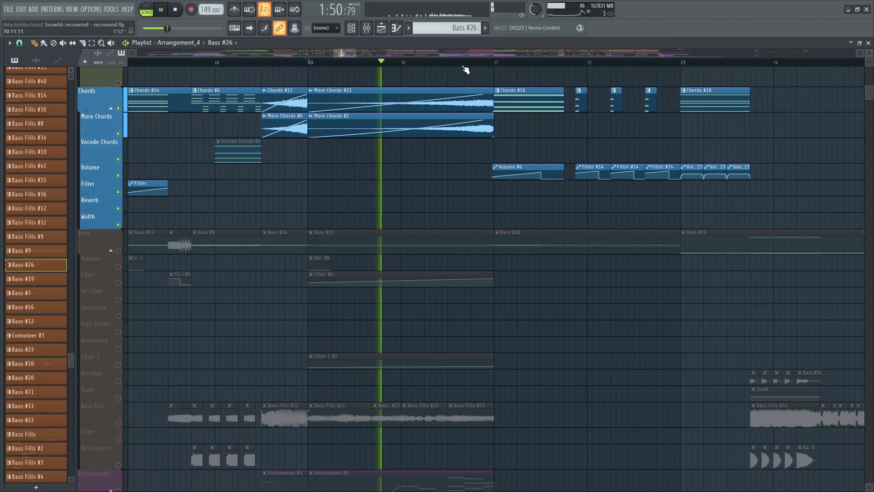
pyautogui.press('space')
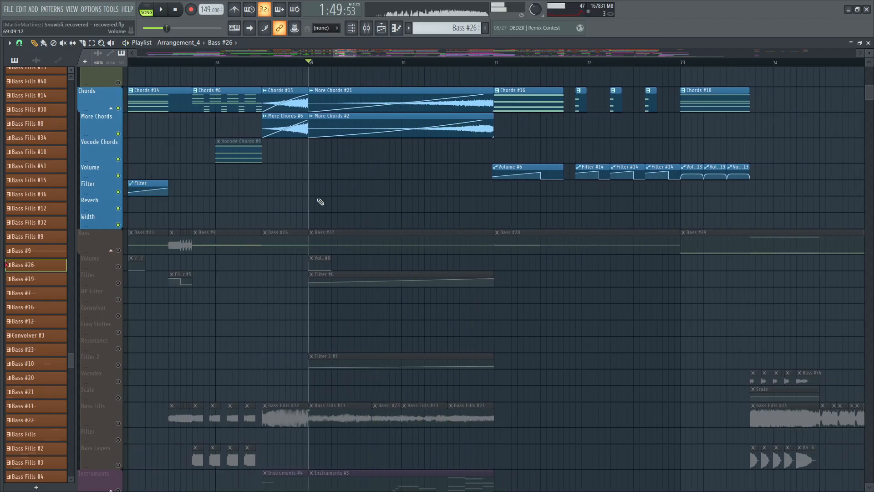
# Step: Solo the Bass track with its Volume, Filter and Filter 2 automation tracks enabled, and play it from bar 69
pyautogui.rightClick(118, 251)
pyautogui.moveTo(118, 266); pyautogui.dragTo(118, 290)
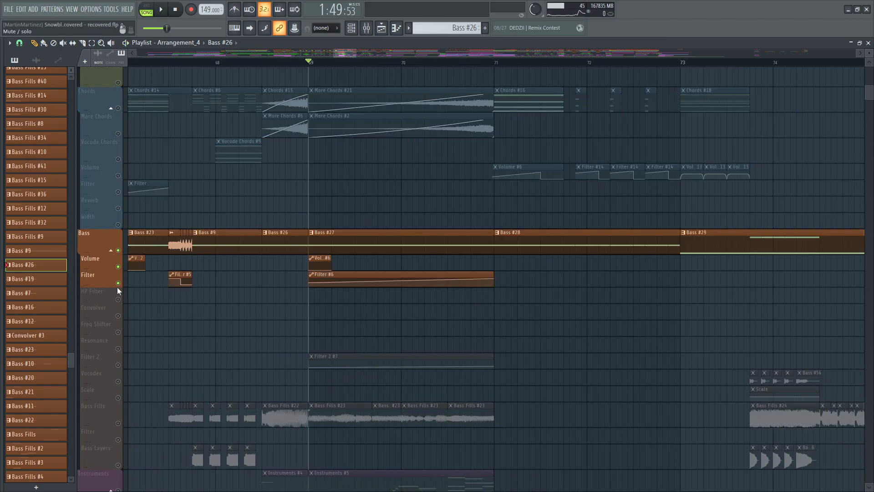
pyautogui.click(118, 364)
pyautogui.press('space')
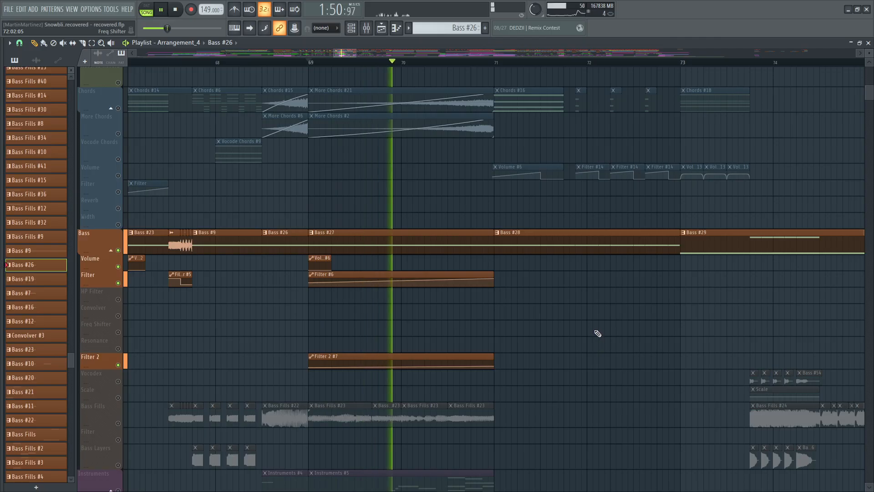
pyautogui.press('space')
# Step: Solo the Bass Fills track, re-enable the bass Filter and Filter 2 tracks, and play the Bass Fills #23 clips from bar 69
pyautogui.scroll(-2, 528, 80)
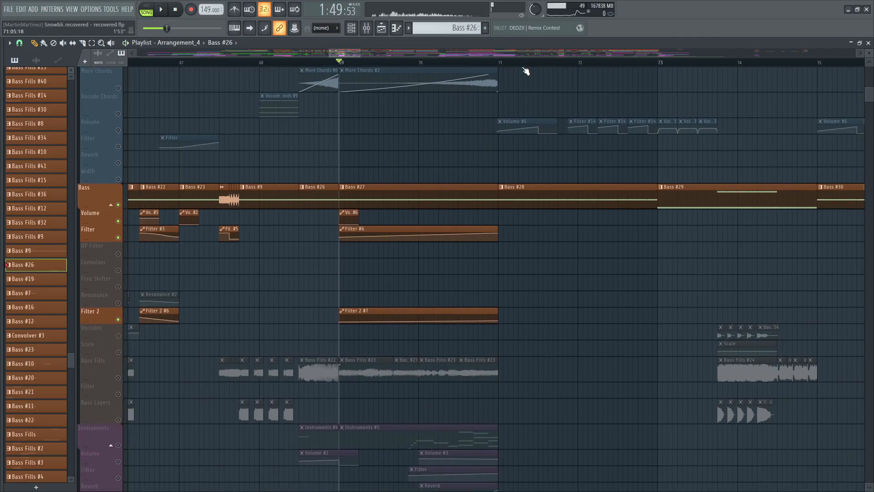
pyautogui.scroll(-4, 526, 71)
pyautogui.scroll(7, 514, 67)
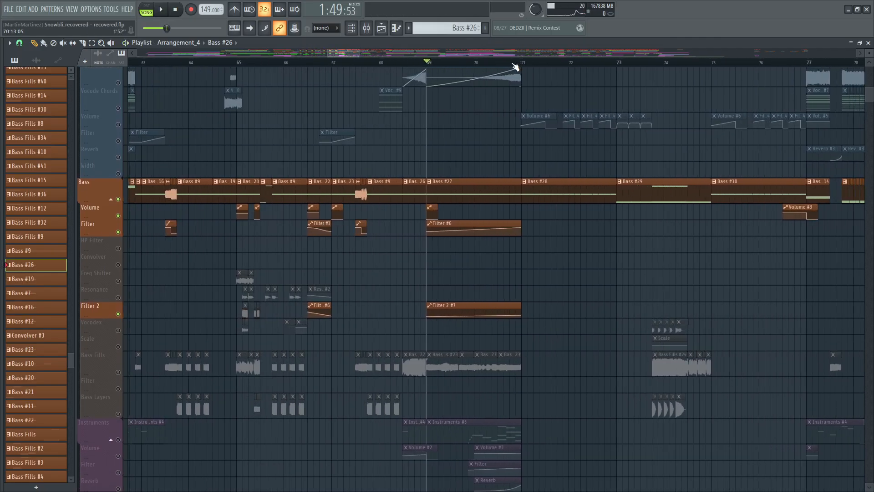
pyautogui.rightClick(118, 373)
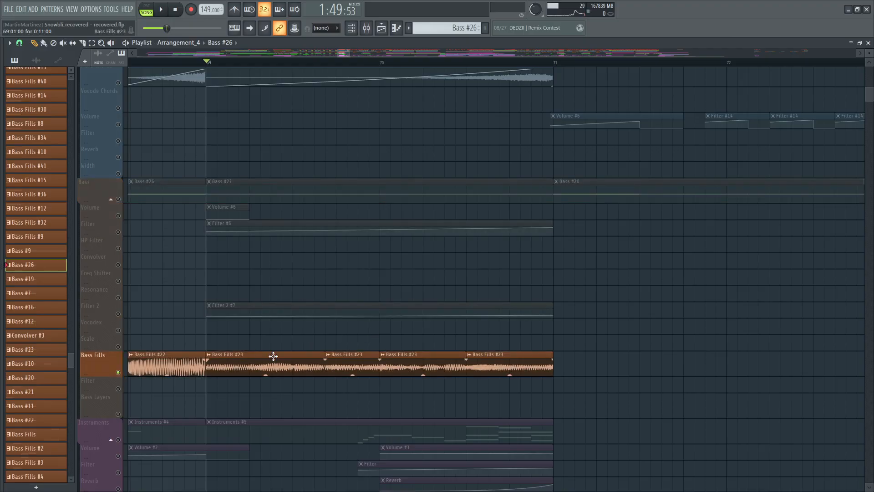
pyautogui.scroll(-6, 581, 353)
pyautogui.scroll(3, 597, 342)
pyautogui.press('space')
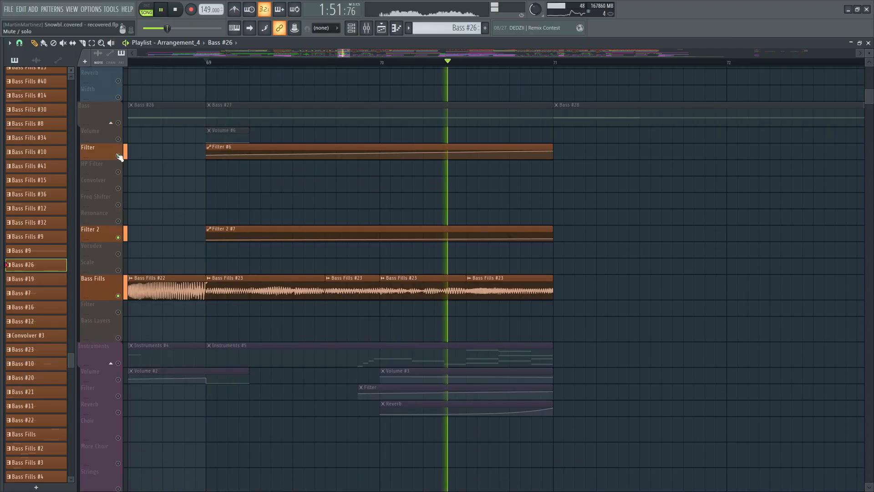
pyautogui.press('space')
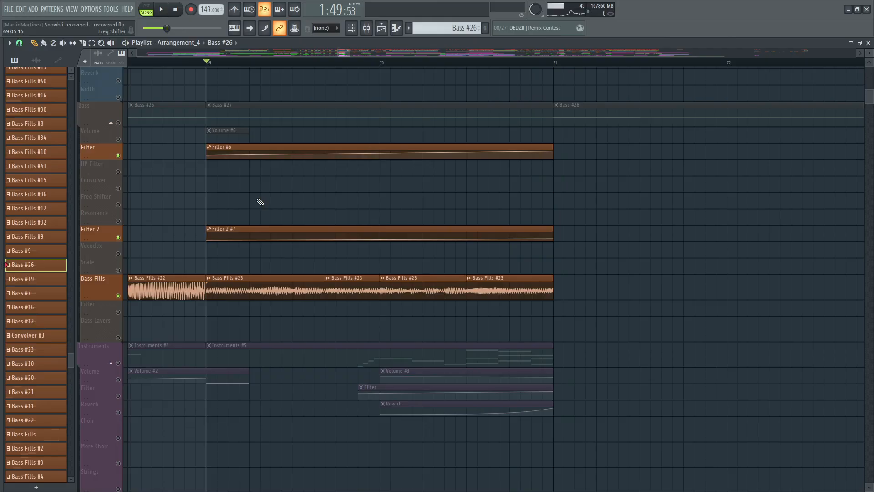
# Step: Solo the Instruments group, mute its Bells track, and play the Instruments #5 clip from partway through bar 69
pyautogui.scroll(-6, 260, 201)
pyautogui.click(117, 133)
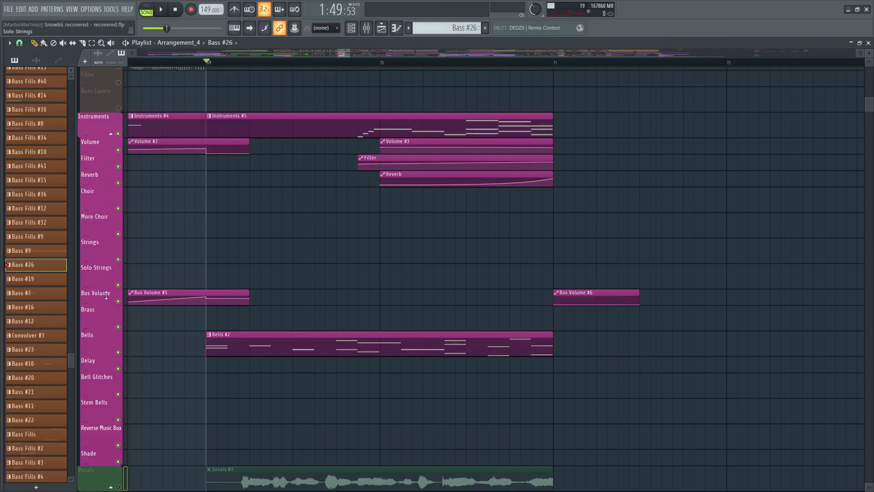
pyautogui.click(118, 351)
pyautogui.click(316, 64)
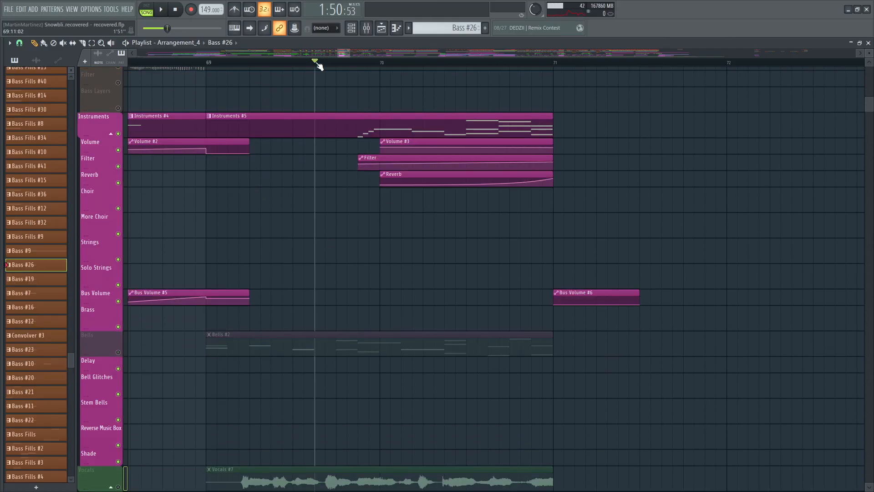
pyautogui.scroll(-1, 318, 64)
pyautogui.press('space')
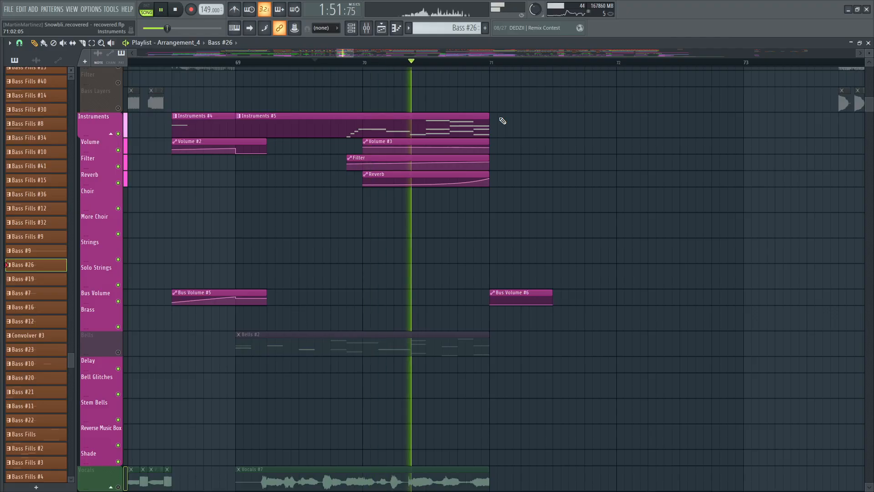
pyautogui.press('space')
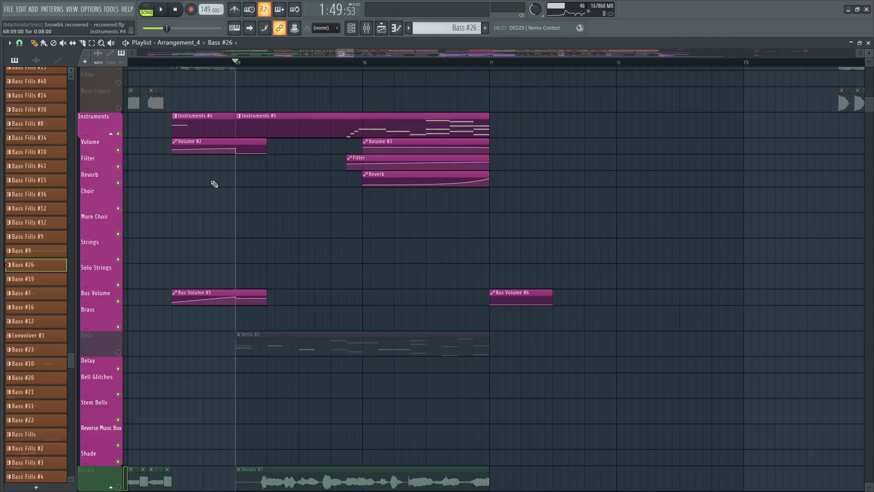
# Step: Unmute the Bells track, mute the Instruments track, and play the Bells #2 clip from bar 69
pyautogui.click(118, 352)
pyautogui.click(118, 133)
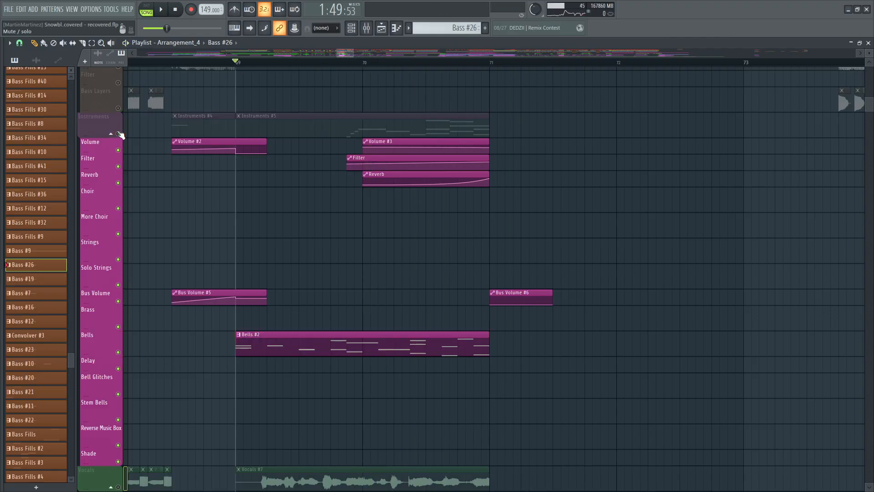
pyautogui.press('space')
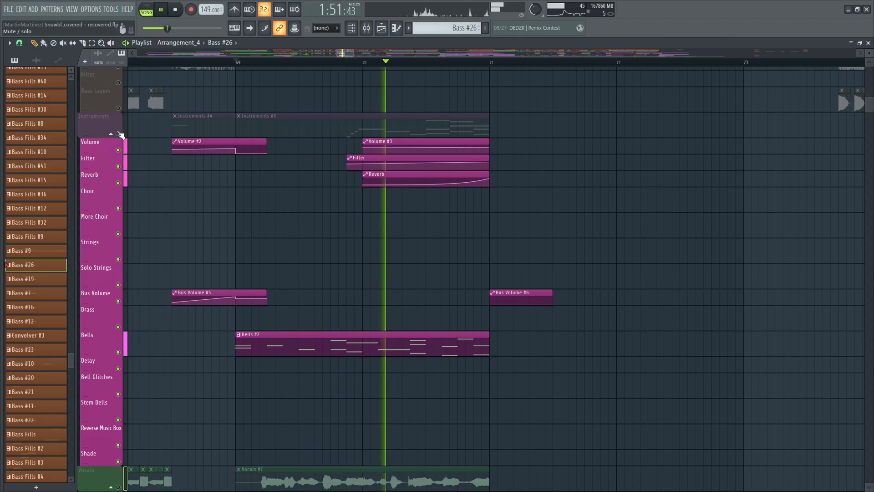
pyautogui.scroll(-10, 303, 229)
pyautogui.press('space')
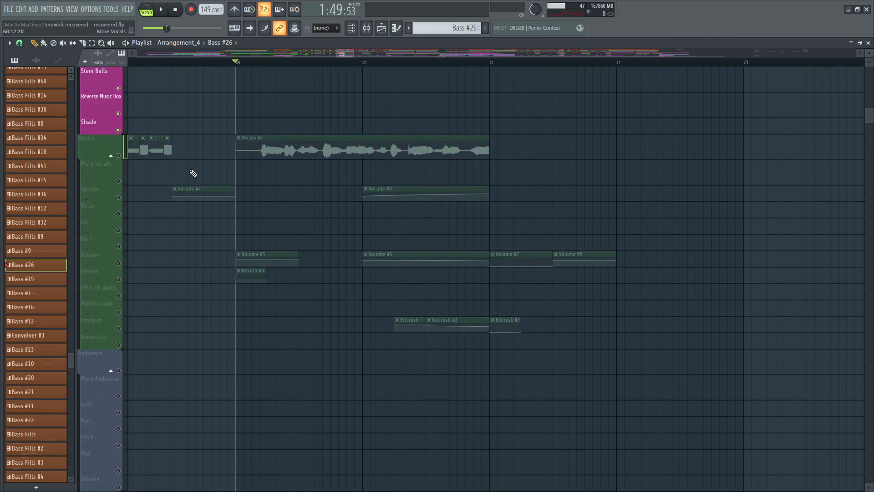
# Step: Solo the Vocals group and play the Vocals #7 clip with its automation from bar 69
pyautogui.keyDown('ctrl'); pyautogui.click(118, 155); pyautogui.keyUp('ctrl')
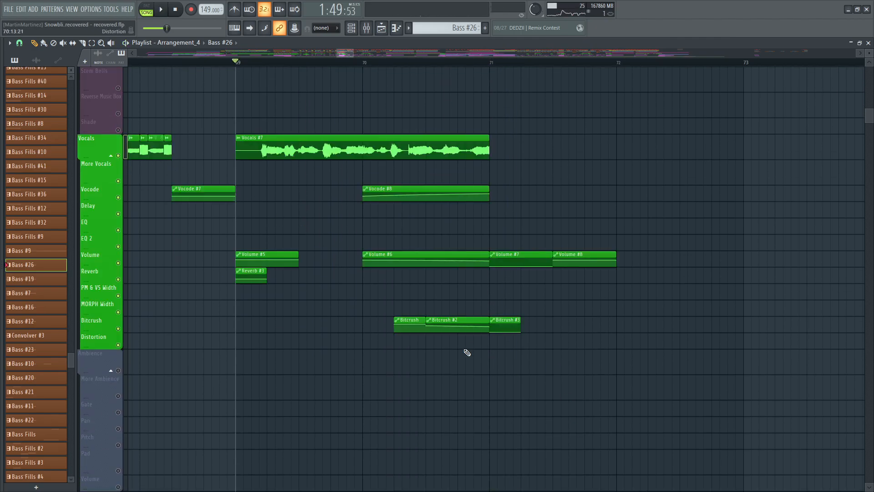
pyautogui.press('space')
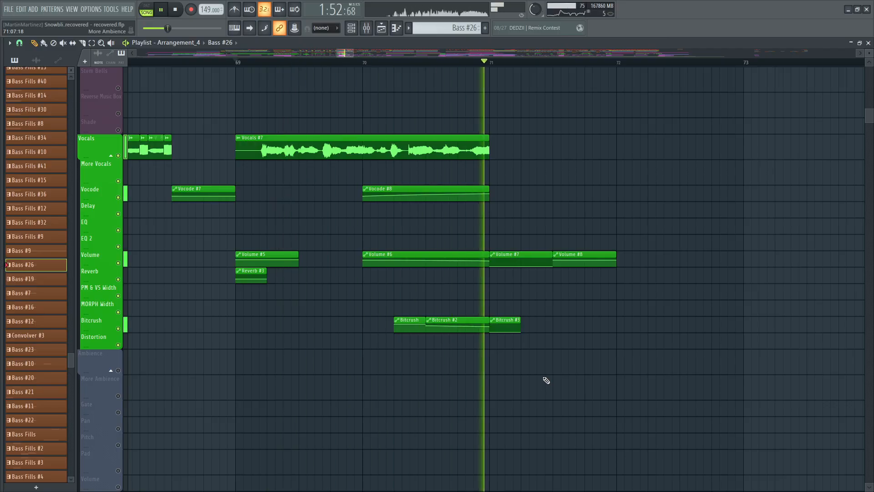
pyautogui.scroll(-12, 544, 382)
pyautogui.press('space')
# Step: Solo the FX group, inspect the Even More FX #4 clip, and play the FX layers from bar 69
pyautogui.scroll(-2, 523, 382)
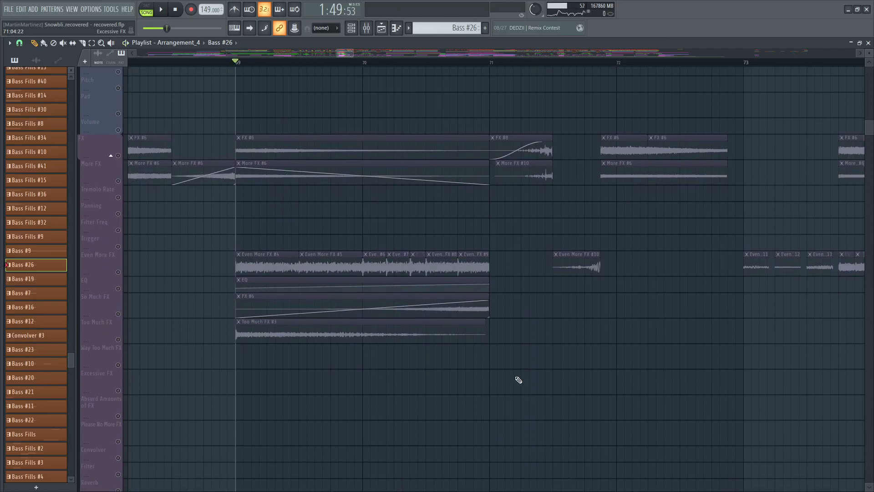
pyautogui.click(118, 155)
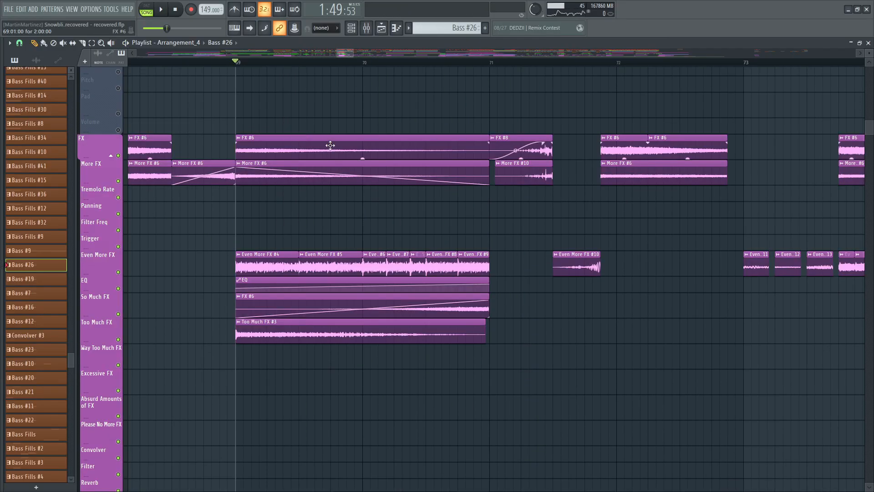
pyautogui.click(284, 255)
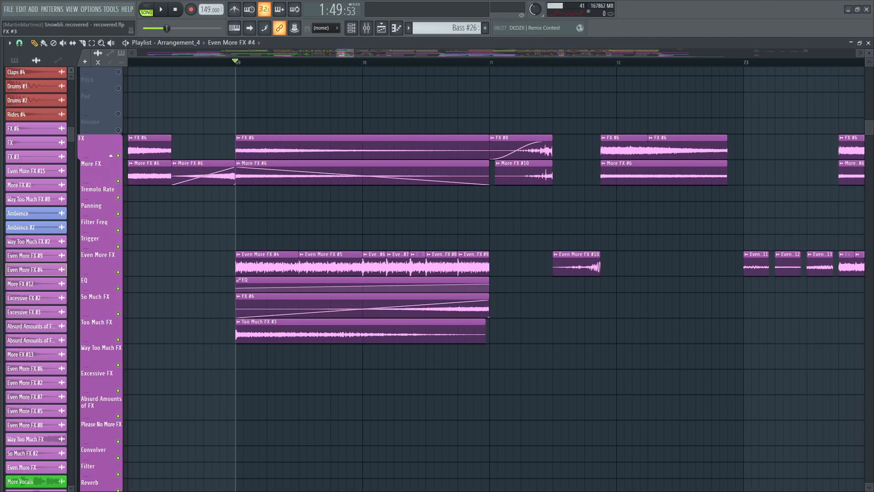
pyautogui.doubleClick(284, 255)
pyautogui.click(581, 129)
pyautogui.press('space')
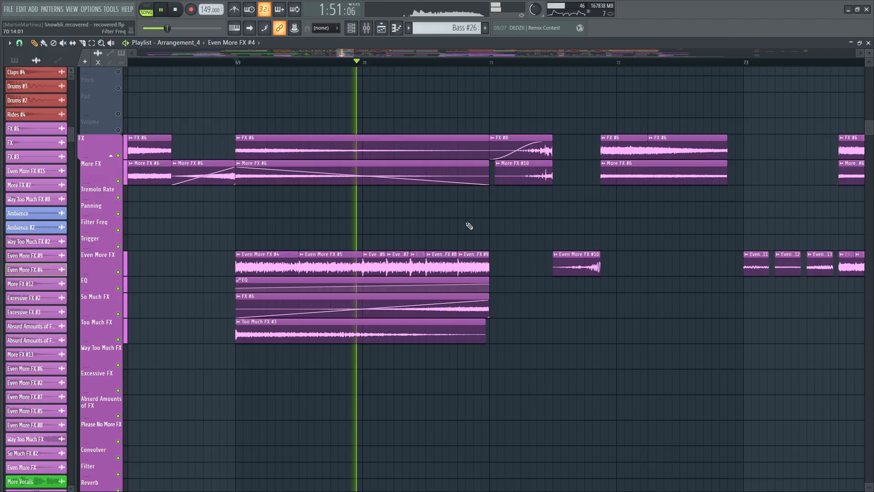
pyautogui.press('space')
# Step: Solo the whole Instruments group with Bells included and play it from bar 69
pyautogui.scroll(10, 358, 195)
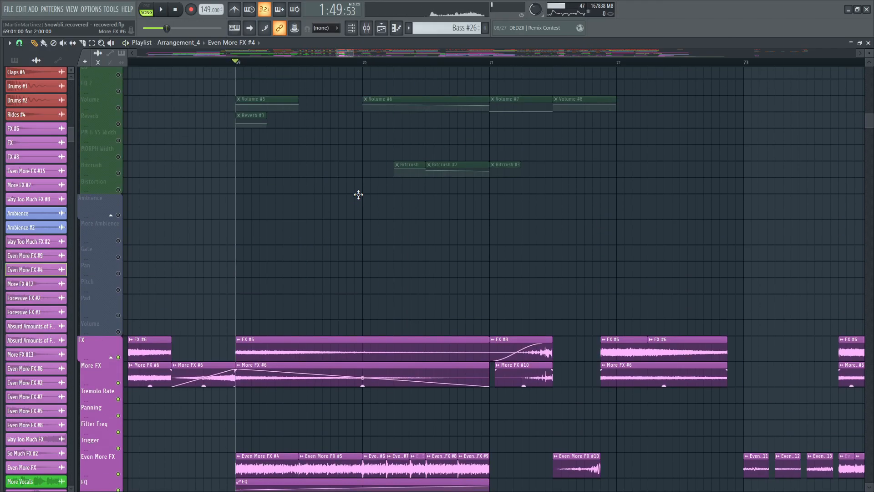
pyautogui.scroll(7, 359, 194)
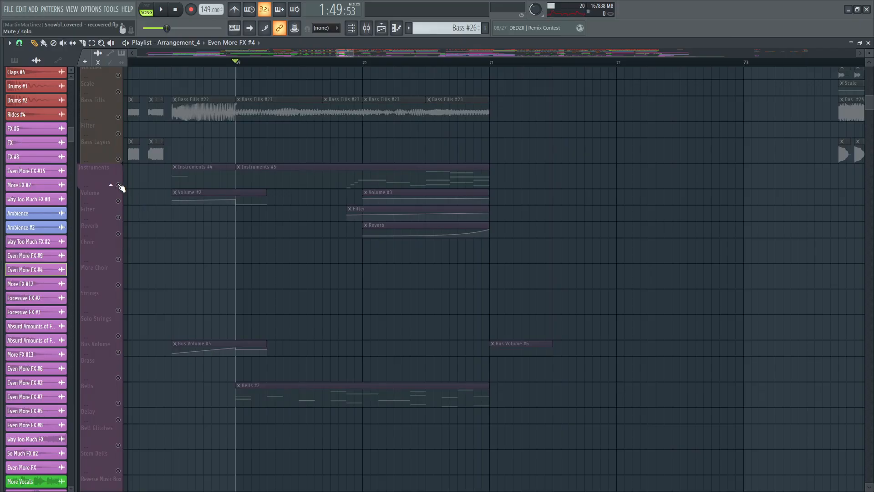
pyautogui.click(118, 185)
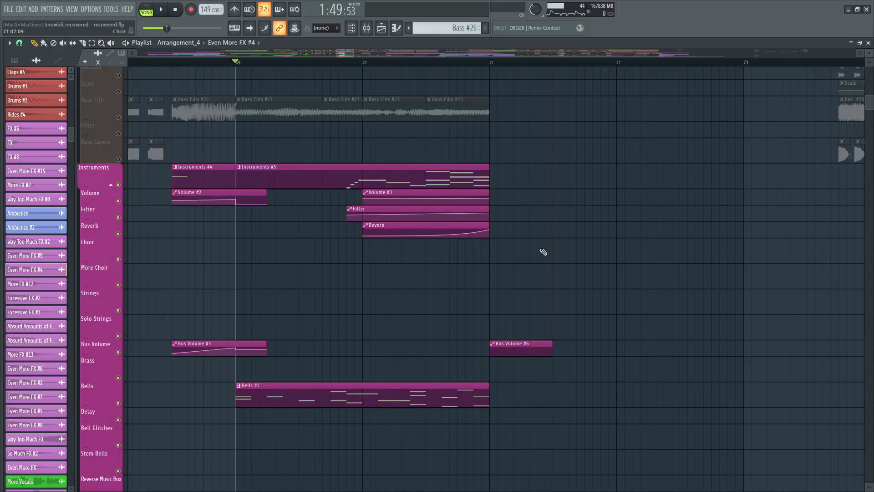
pyautogui.scroll(-3, 547, 246)
pyautogui.press('space')
pyautogui.scroll(1, 553, 241)
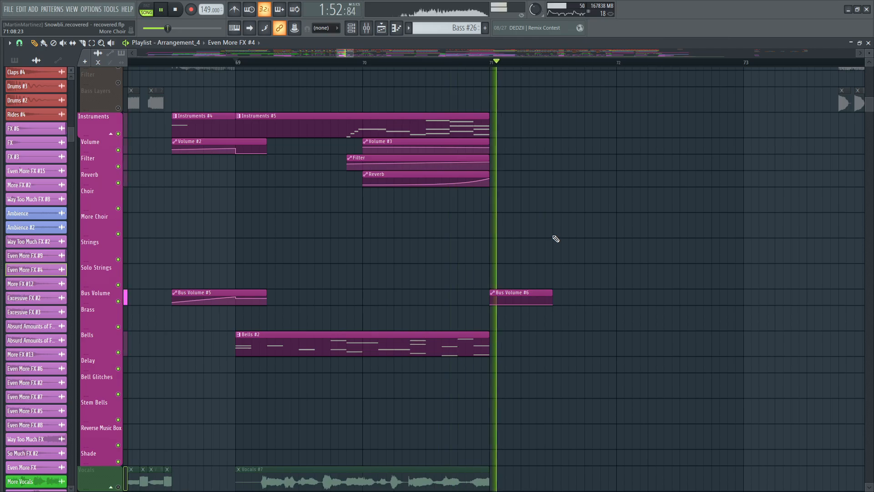
pyautogui.press('space')
# Step: Solo the Drums group and play it from the snare build-up at bar 69 into the following drum section
pyautogui.scroll(10, 551, 224)
pyautogui.scroll(5, 542, 214)
pyautogui.scroll(-6, 488, 65)
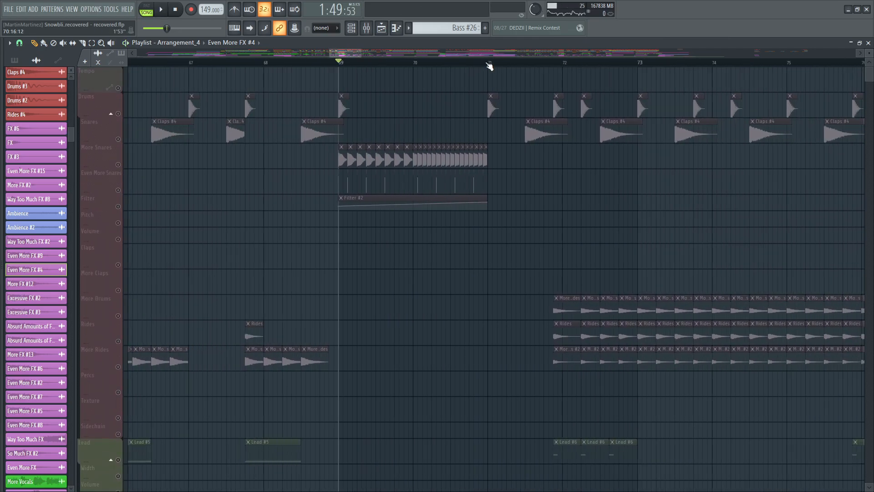
pyautogui.scroll(-1, 490, 67)
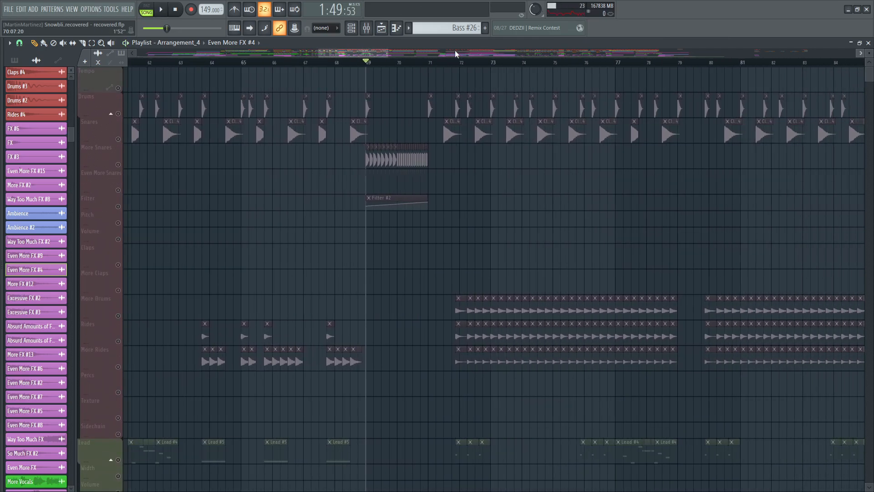
pyautogui.scroll(6, 185, 62)
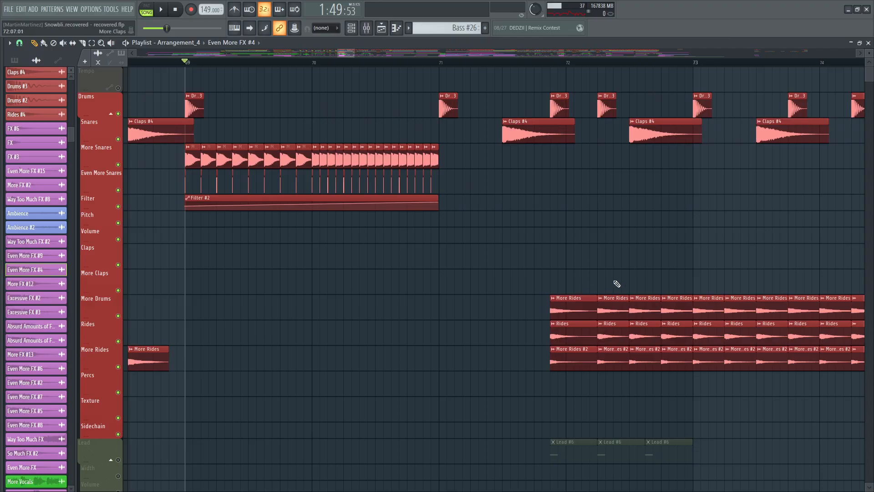
pyautogui.press('space')
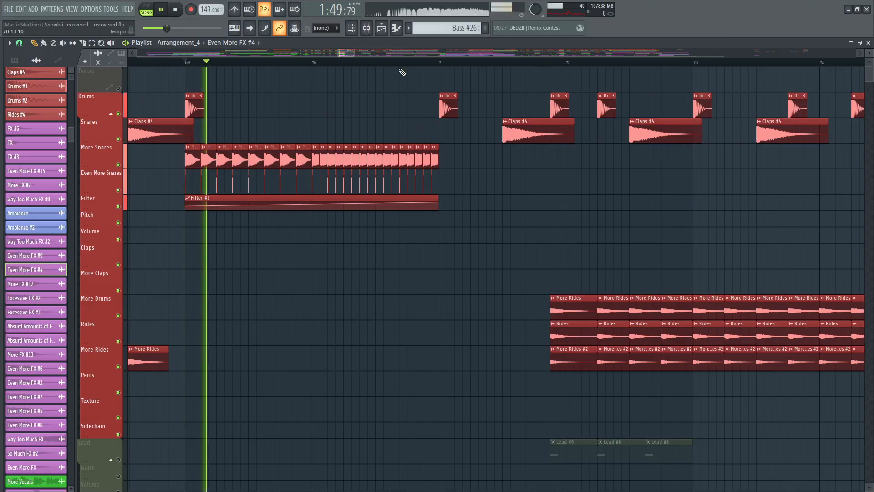
pyautogui.moveTo(350, 56); pyautogui.dragTo(358, 55)
pyautogui.scroll(-2, 354, 56)
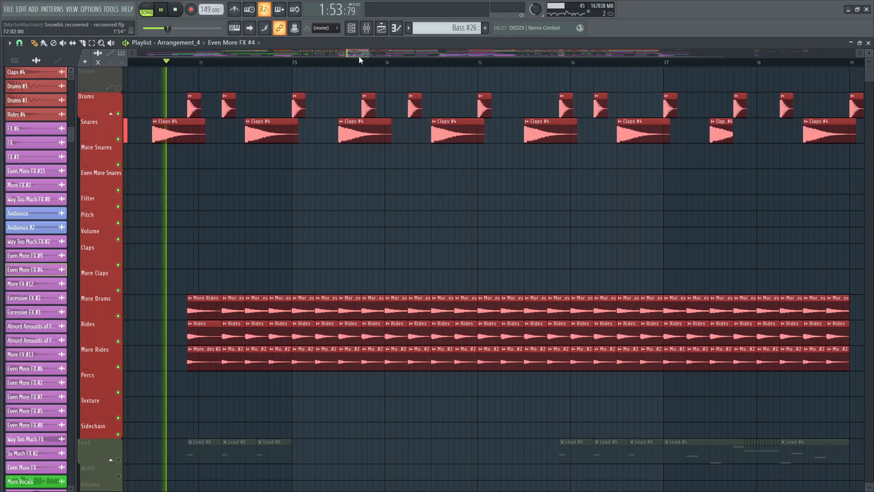
pyautogui.scroll(-3, 362, 69)
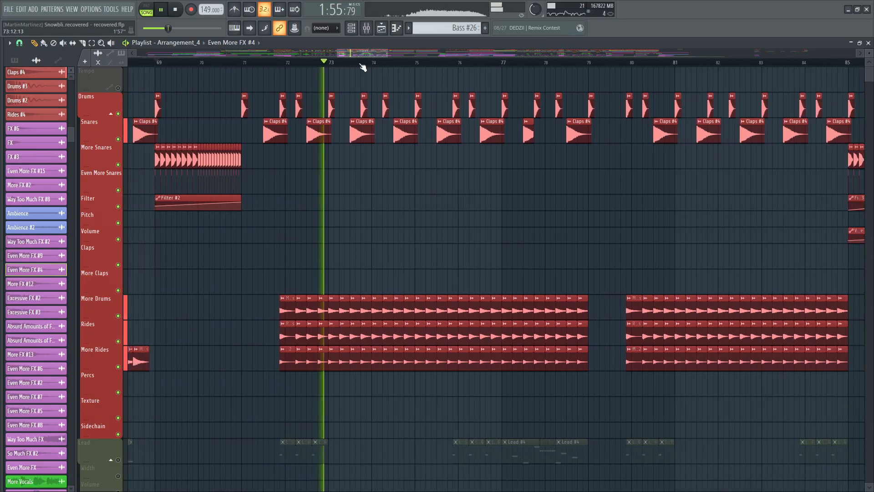
# Step: Solo the More Drums track and play its clips from just before bar 72
pyautogui.click(285, 64)
pyautogui.press('space')
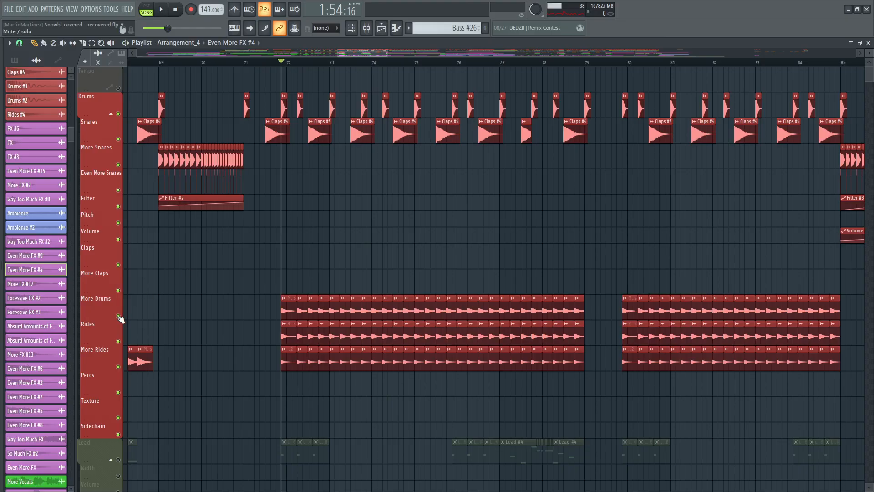
pyautogui.keyDown('ctrl'); pyautogui.click(119, 317); pyautogui.keyUp('ctrl')
pyautogui.press('space')
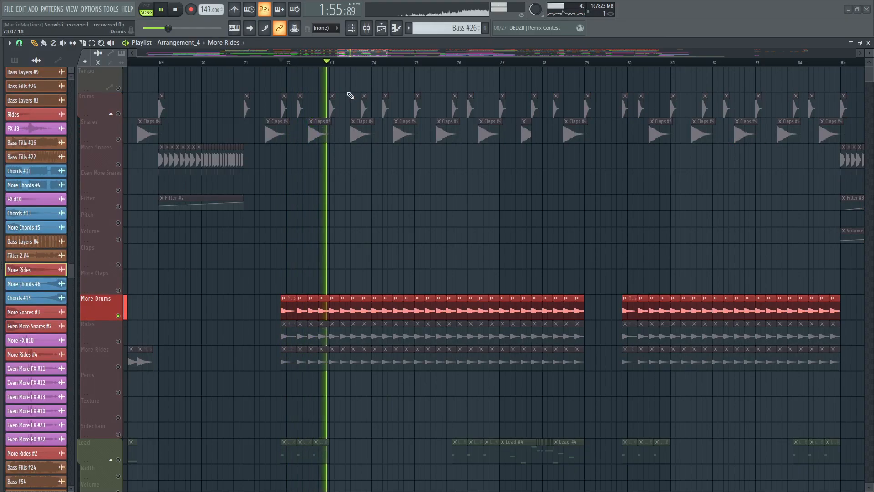
pyautogui.press('space')
# Step: Inspect the Fruity WaveShaper on the Rides mixer track and compare the rides with it bypassed and enabled
pyautogui.press('F9')
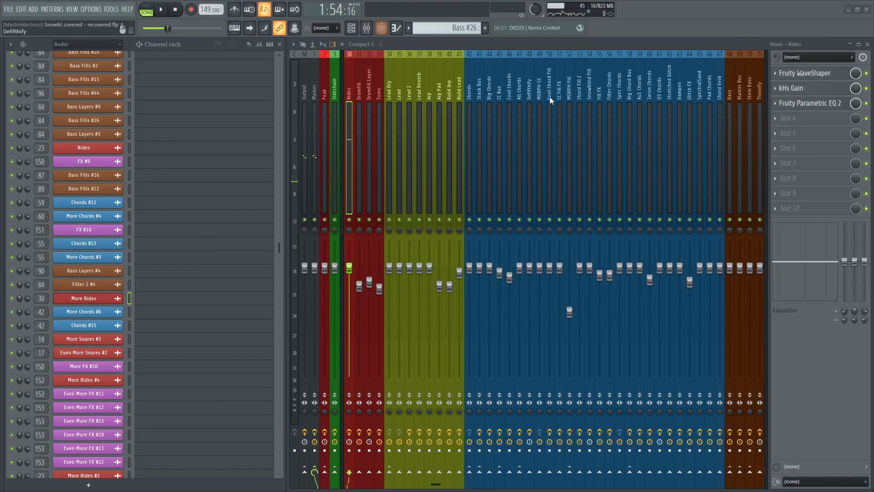
pyautogui.click(804, 73)
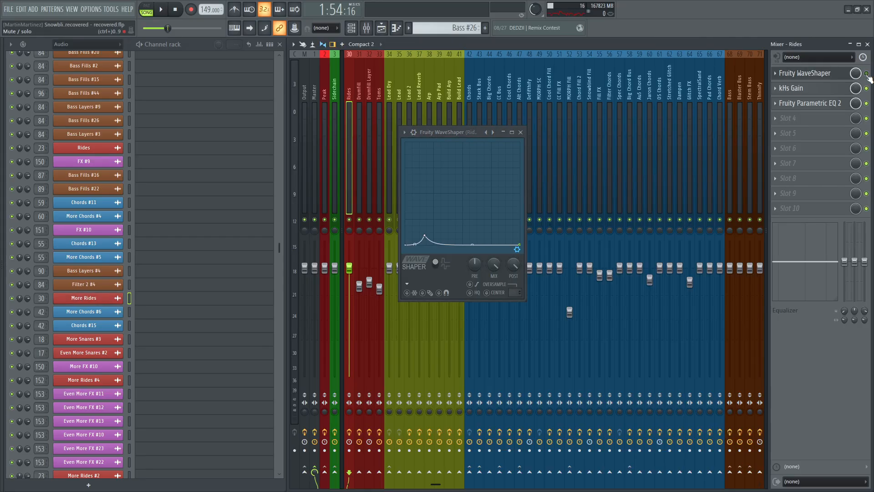
pyautogui.press('space')
pyautogui.press('space')
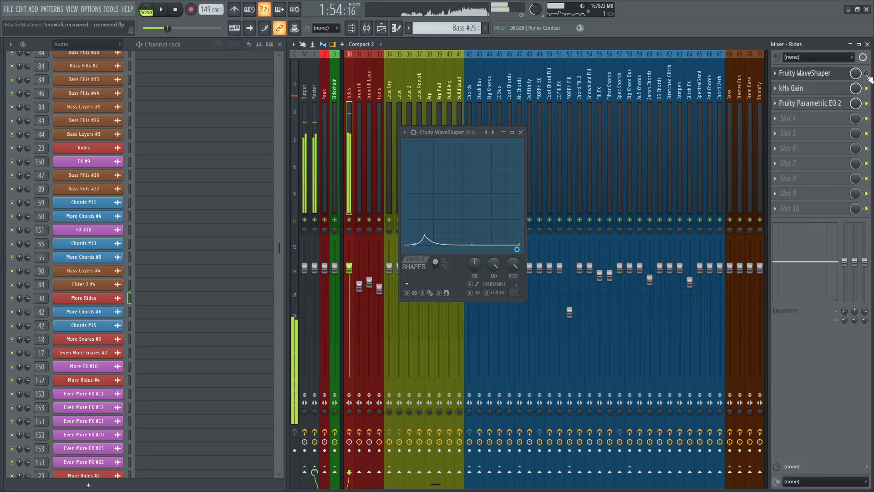
pyautogui.press('space')
pyautogui.click(521, 133)
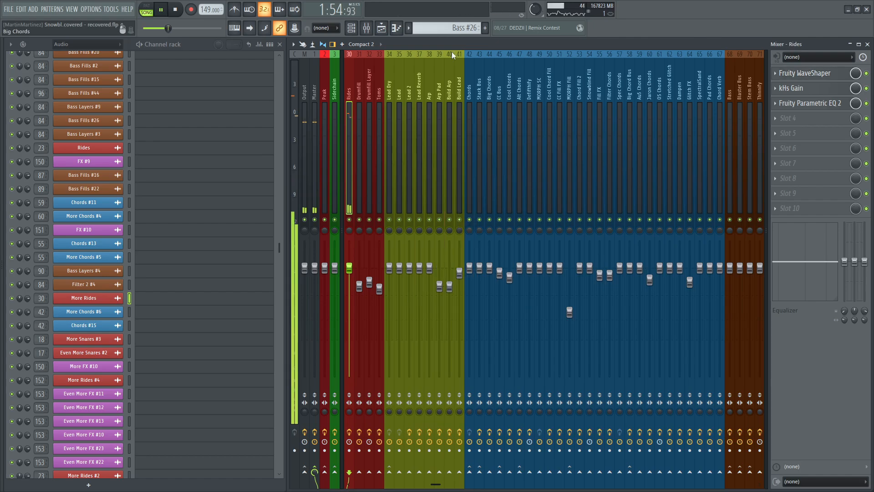
# Step: Return to the playlist, solo the Lead group and play the Lead #6 clips just before bar 73
pyautogui.click(381, 29)
pyautogui.press('space')
pyautogui.scroll(-6, 113, 336)
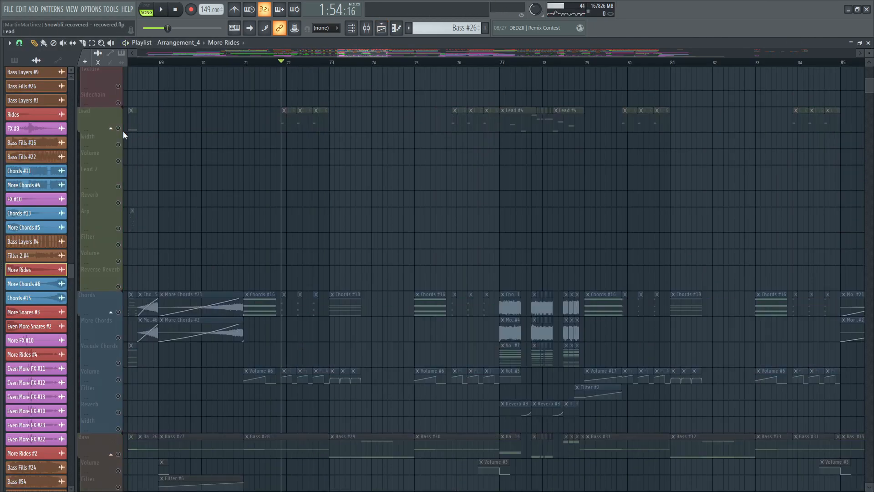
pyautogui.scroll(5, 303, 68)
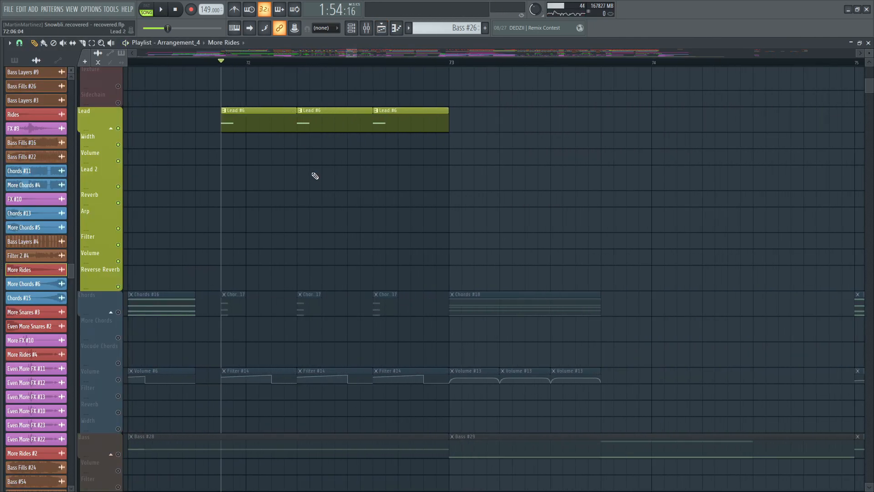
pyautogui.press('space')
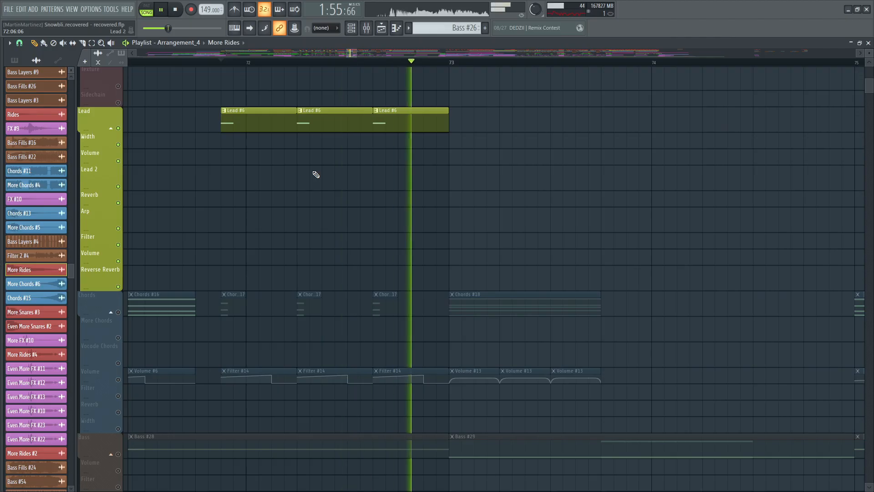
pyautogui.press('space')
# Step: Inspect the Arp channel's Chroma Granular Arp patch from the Lead #6 pattern and its ValhallaSupermassive effect while playing it
pyautogui.press('F5')
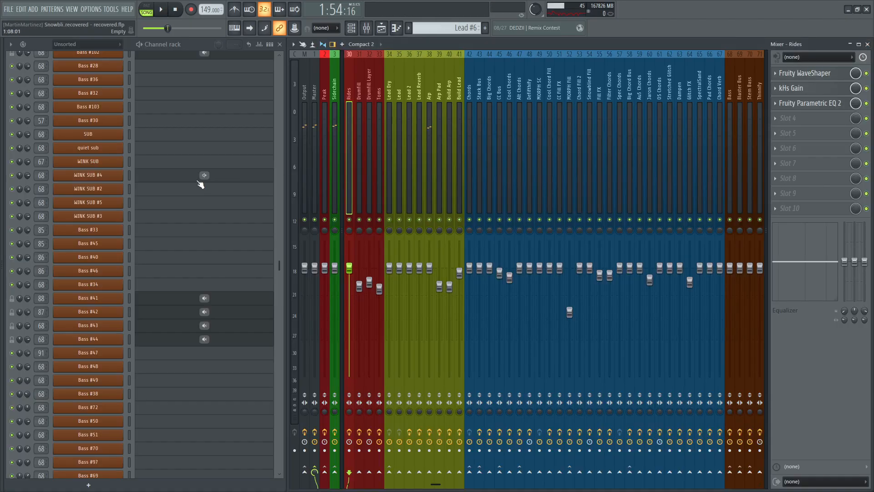
pyautogui.scroll(3, 201, 184)
pyautogui.click(88, 188)
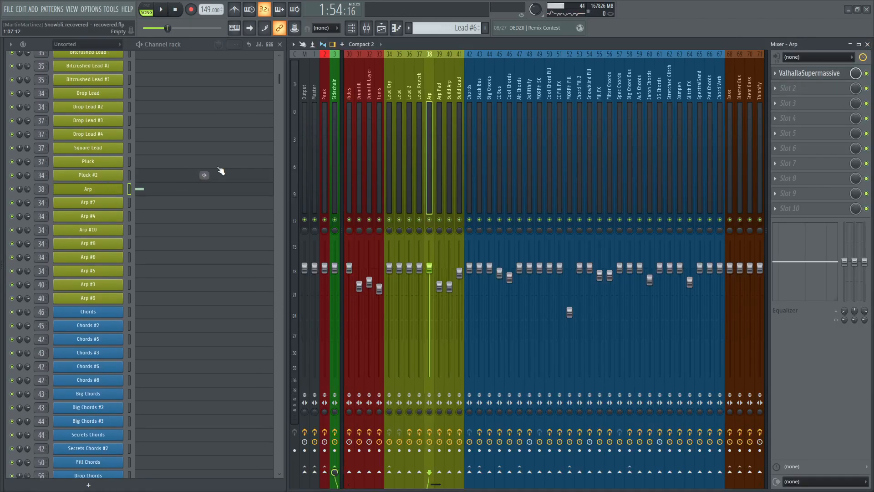
pyautogui.press('space')
pyautogui.moveTo(431, 97); pyautogui.dragTo(392, 94)
pyautogui.press('space')
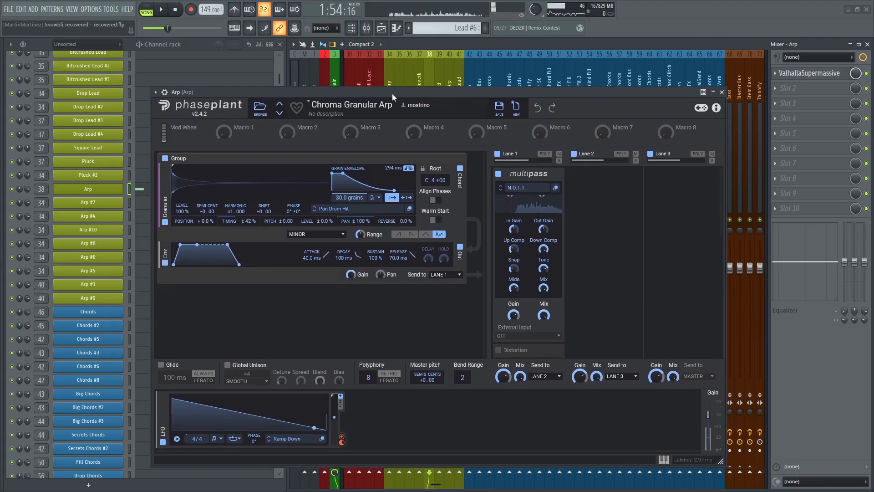
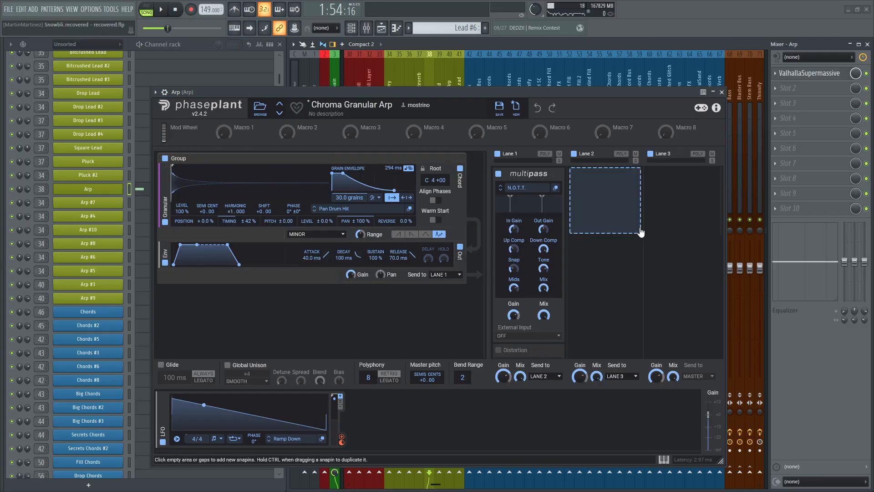
pyautogui.press('space')
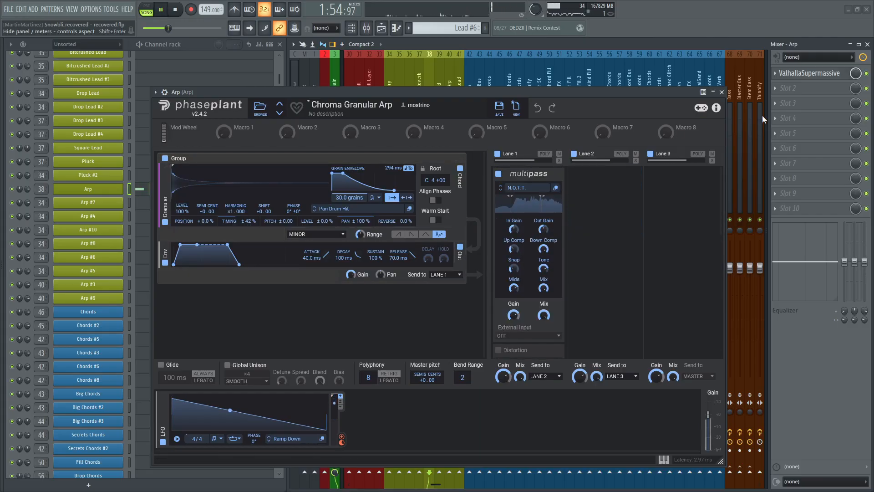
pyautogui.press('space')
pyautogui.click(811, 78)
# Step: Solo the Chords group in the playlist and play the Chords #17 clips with their Filter #14 automation
pyautogui.press('F5')
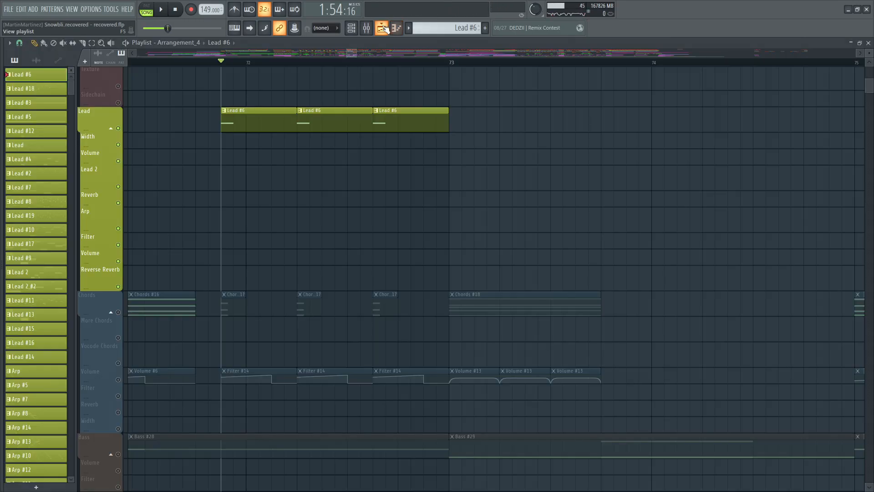
pyautogui.scroll(-5, 367, 162)
pyautogui.press('space')
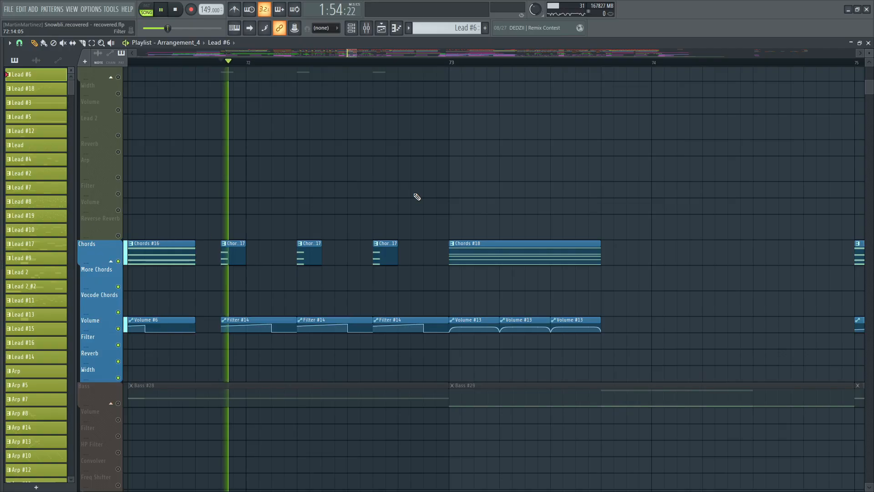
pyautogui.press('space')
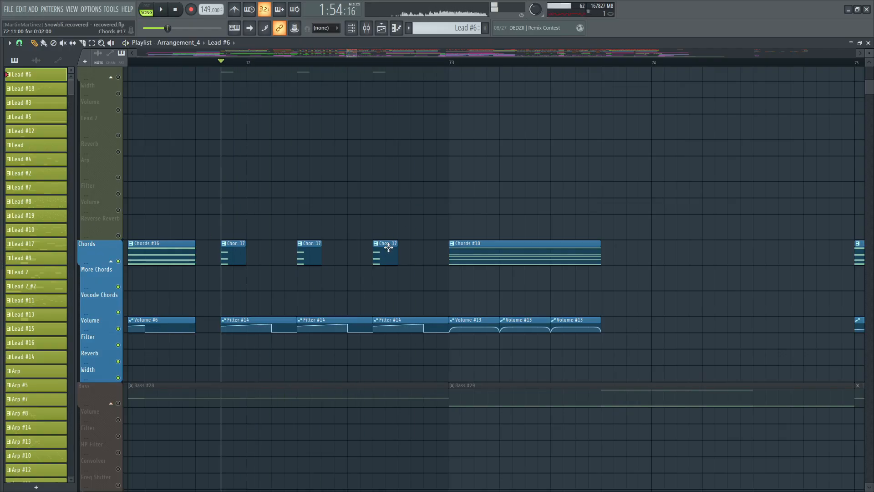
# Step: Open the Chords #17 pattern and examine the Chords #2 Phase Plant patch, including its distortion and convolver, while playing it alone
pyautogui.click(389, 246)
pyautogui.press('F5')
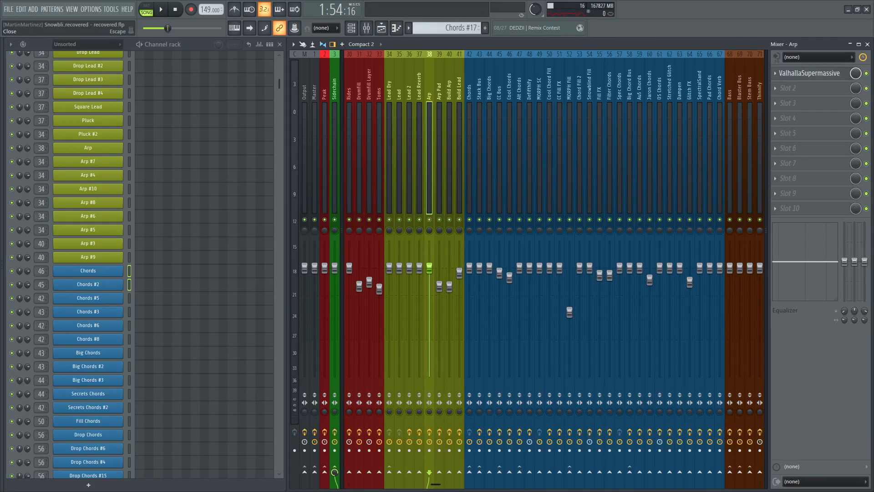
pyautogui.click(89, 284)
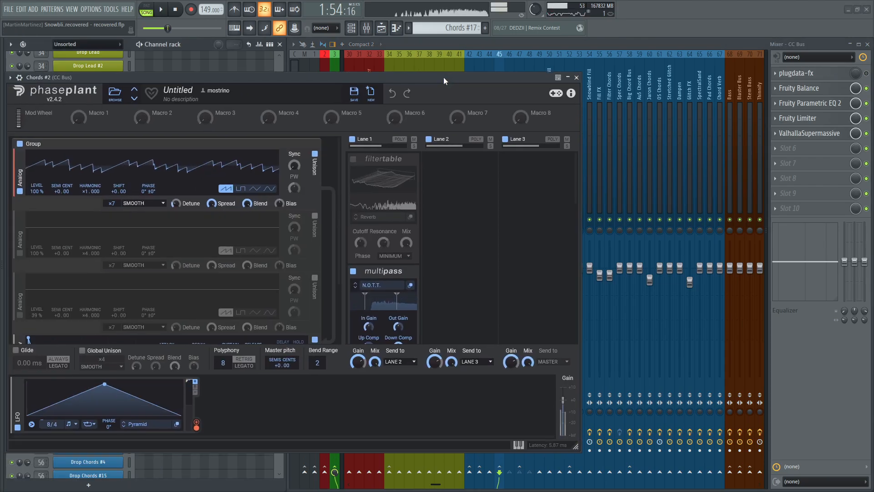
pyautogui.moveTo(443, 78); pyautogui.dragTo(539, 84)
pyautogui.scroll(-3, 343, 175)
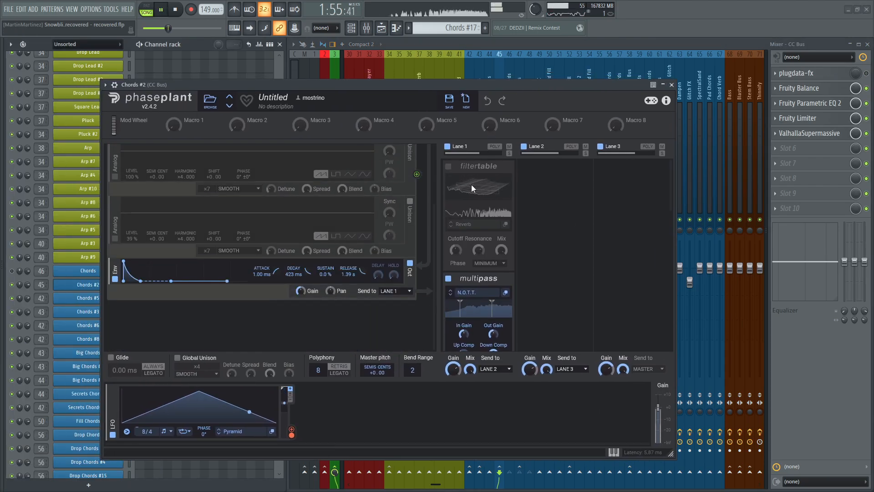
pyautogui.scroll(-8, 582, 219)
pyautogui.press('space')
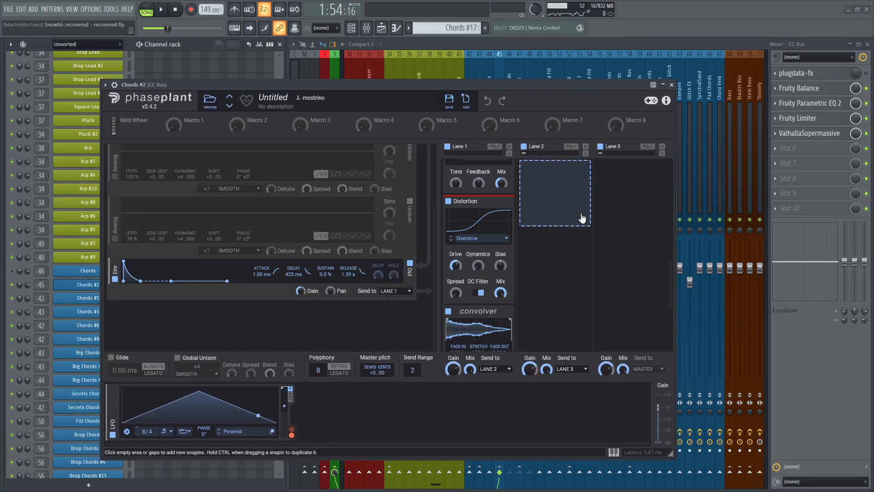
pyautogui.scroll(-3, 583, 218)
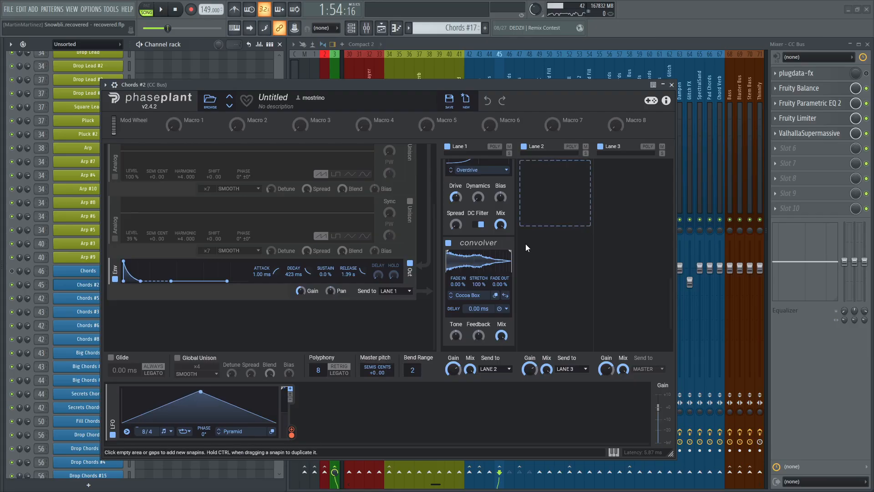
pyautogui.scroll(4, 581, 228)
pyautogui.scroll(-4, 582, 228)
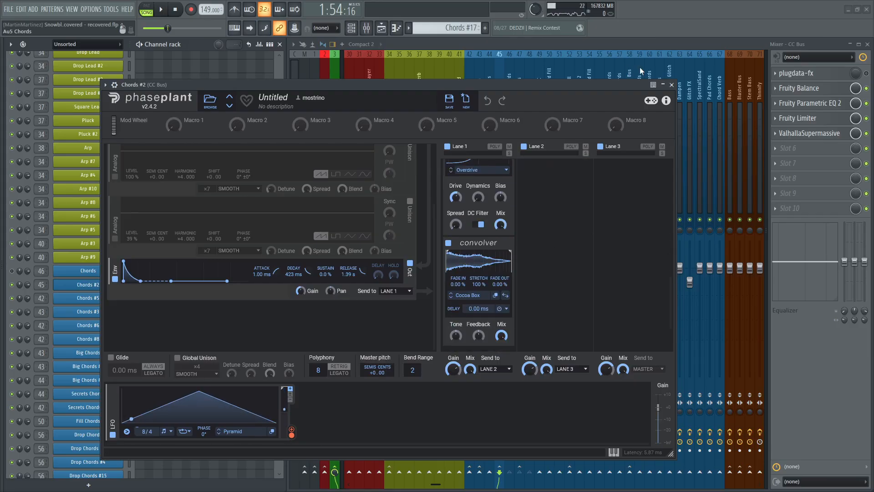
pyautogui.click(671, 85)
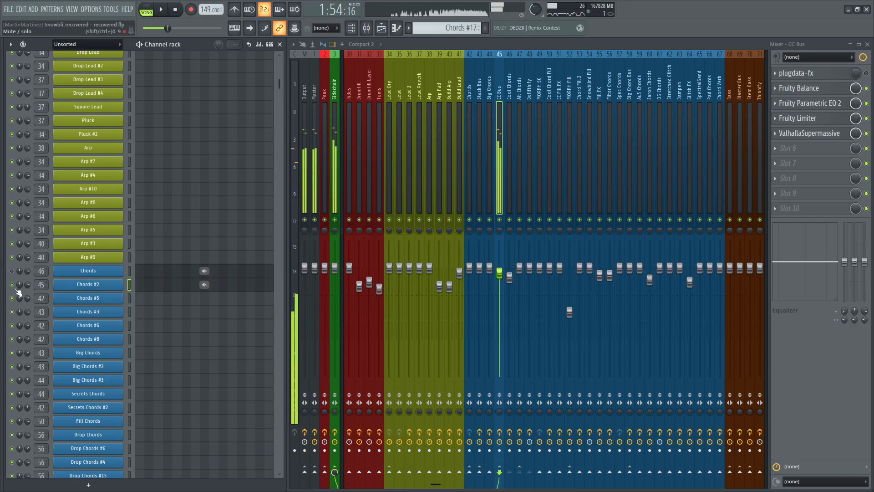
# Step: Mute Chords #2, play the Chords channel alone and inspect its Phase Plant patch with the Fubar filtertable
pyautogui.click(47, 269)
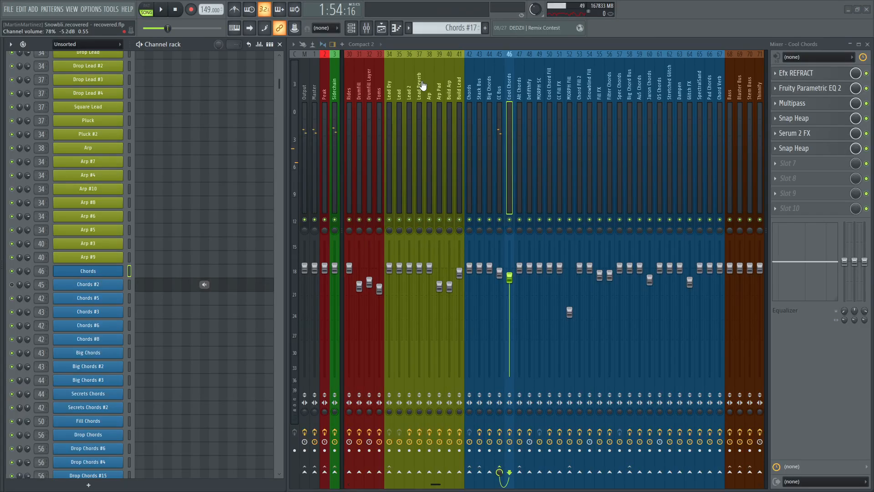
pyautogui.click(88, 270)
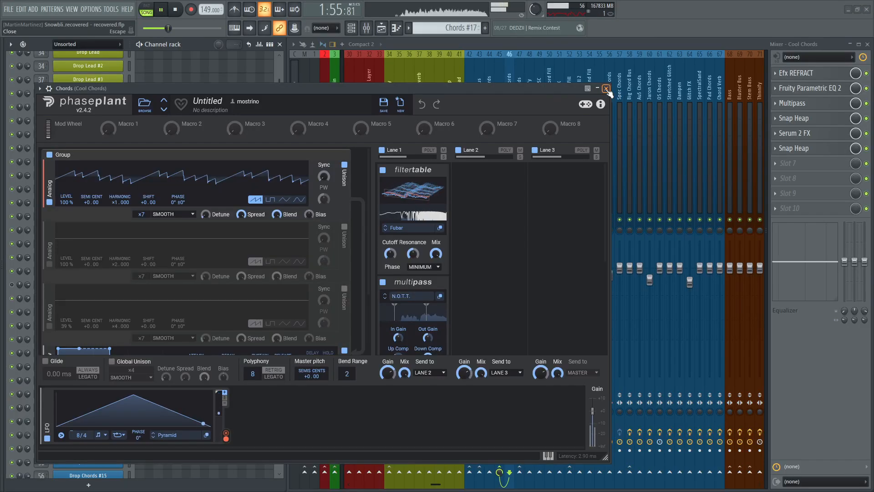
pyautogui.click(605, 92)
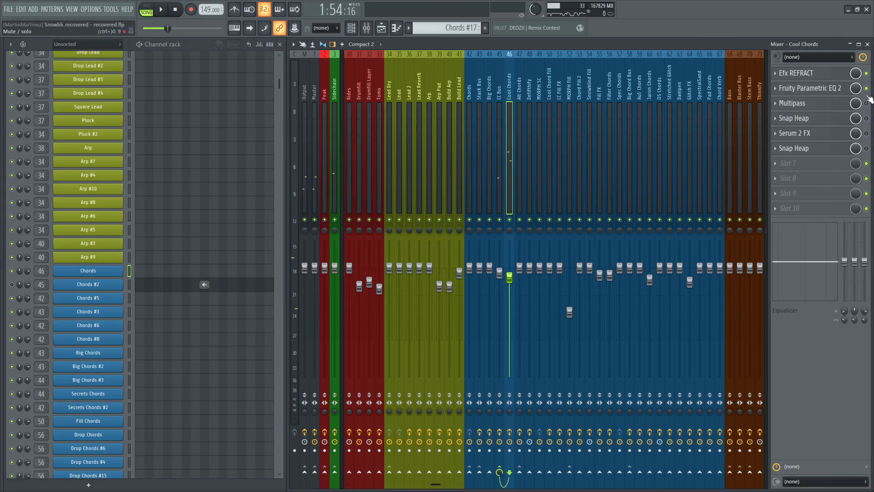
# Step: Inspect and audition Efx REFRACT and Fruity Parametric EQ 2 on the Cool Chords mixer track, with the effects after them bypassed
pyautogui.click(820, 74)
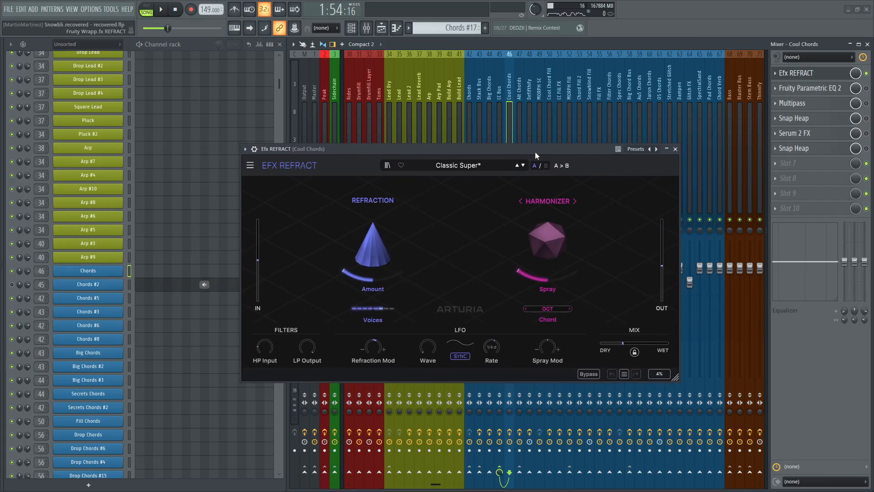
pyautogui.press('space')
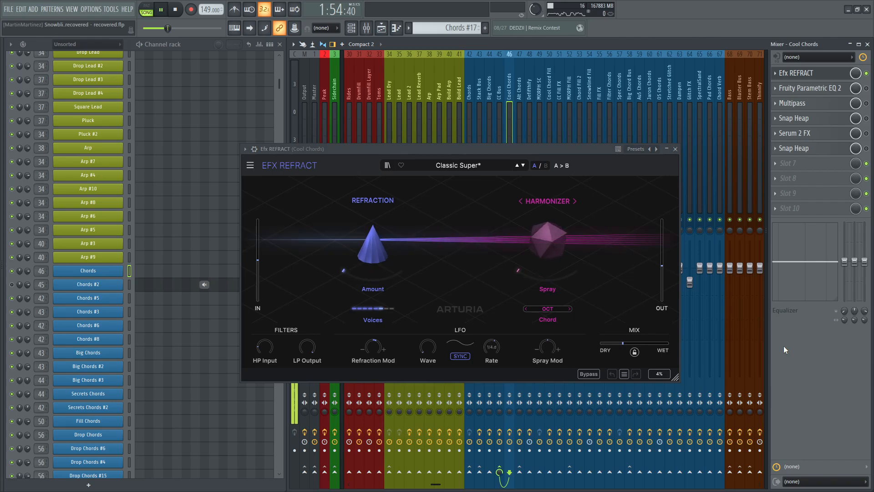
pyautogui.press('space')
pyautogui.click(675, 149)
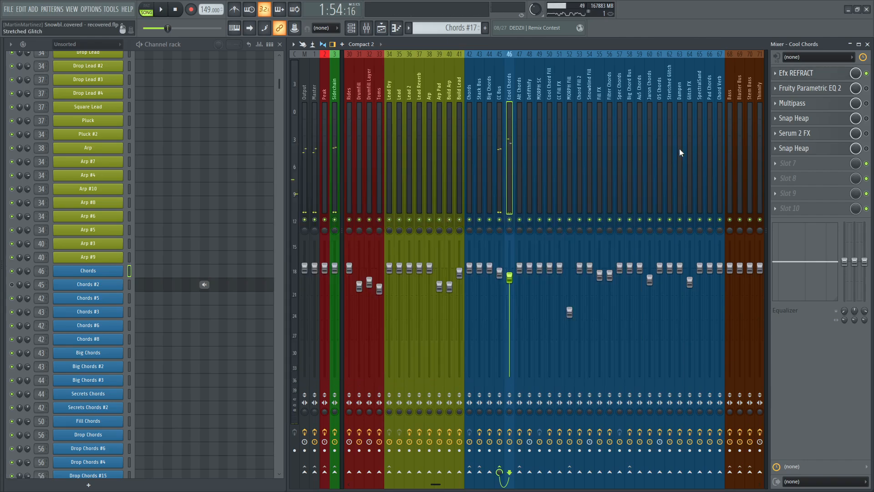
pyautogui.click(803, 88)
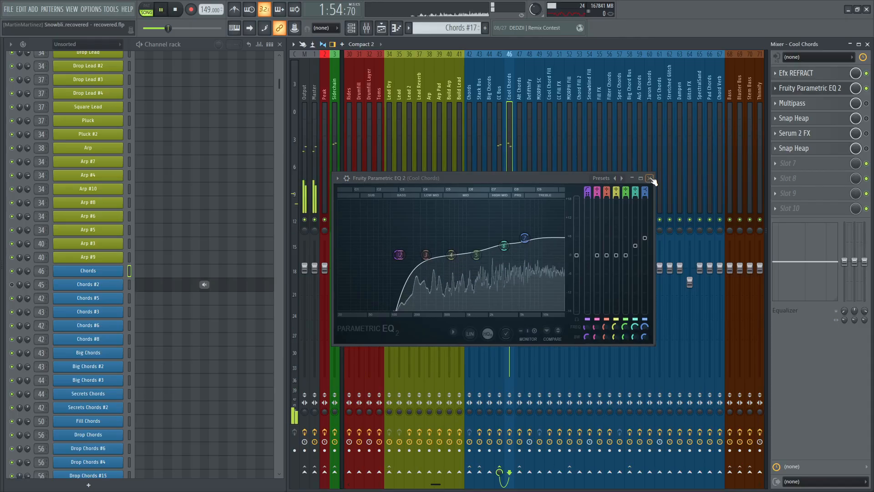
pyautogui.click(651, 178)
# Step: Enable the Multipass on Cool Chords, inspect its N.O.T.T. preset and play the chords through it
pyautogui.click(795, 103)
pyautogui.moveTo(627, 83); pyautogui.dragTo(496, 89)
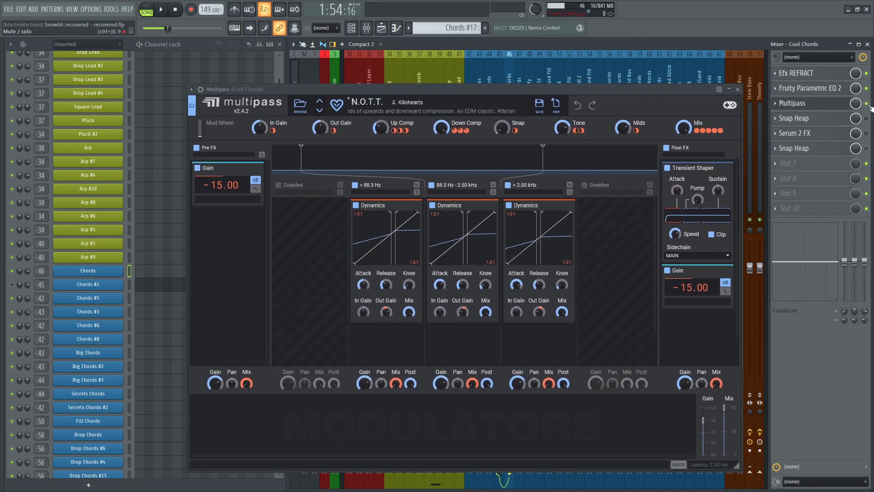
pyautogui.press('space')
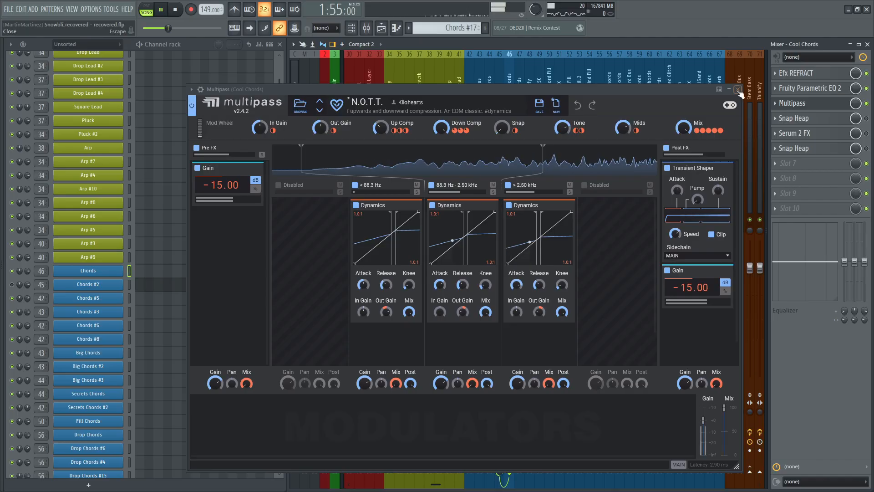
pyautogui.press('space')
pyautogui.click(738, 89)
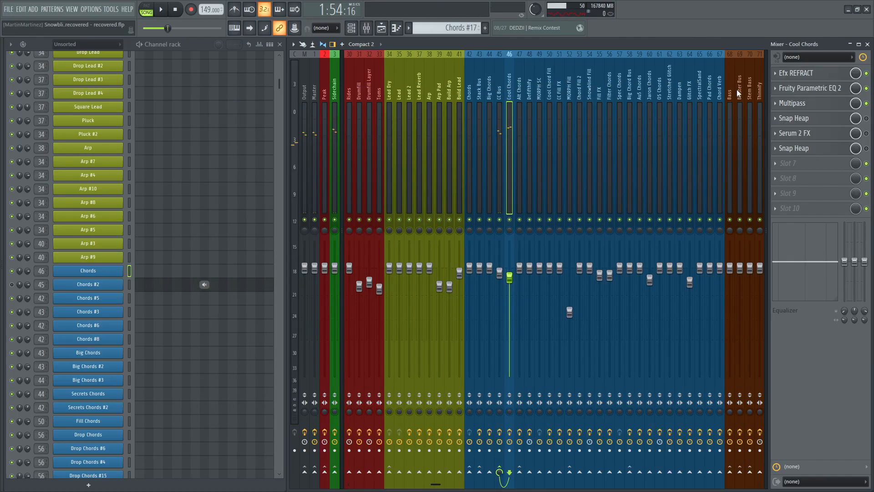
# Step: Enable the first Snap Heap on the Cool Chords track, inspect its Grainotch filtertable and play the chords through it
pyautogui.click(806, 122)
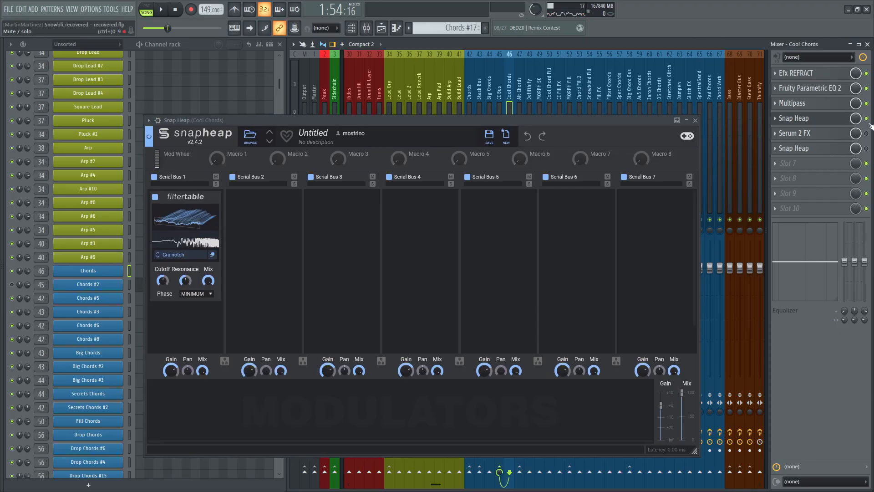
pyautogui.press('space')
pyautogui.press('space')
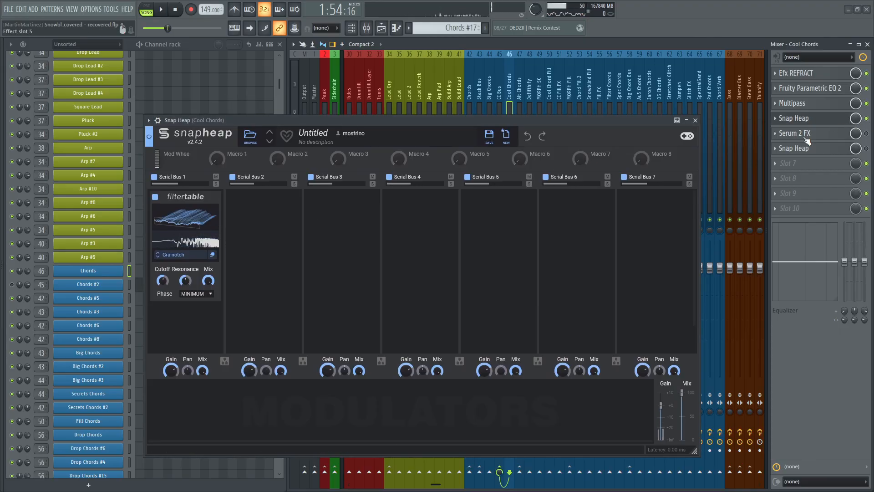
# Step: Enable Serum 2 FX on Cool Chords, inspect its three filters, play the chords through them and close the effect
pyautogui.click(805, 137)
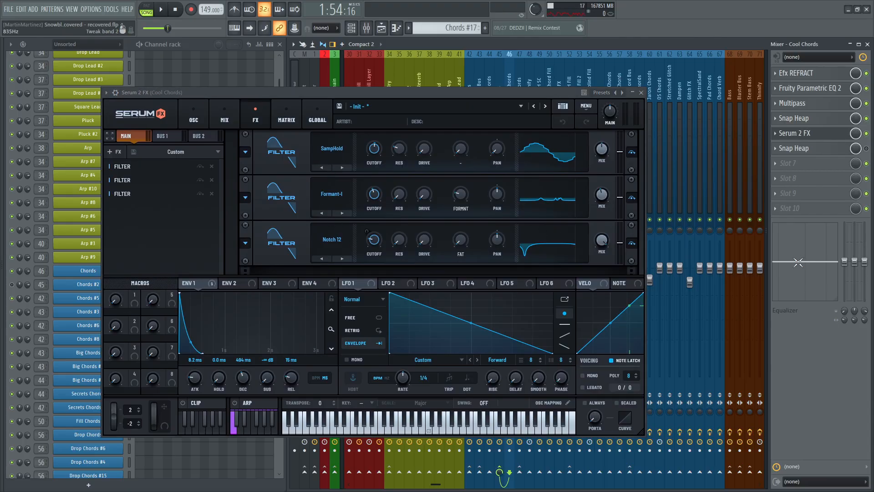
pyautogui.press('space')
pyautogui.click(801, 133)
pyautogui.press('space')
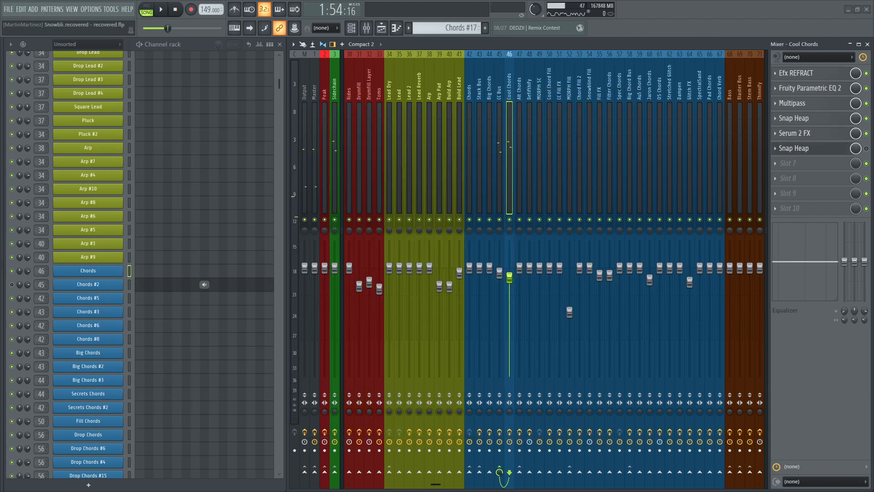
# Step: Enable the last Snap Heap on Cool Chords, examine its multipass, distortion and filters, and play the chords through it
pyautogui.click(794, 148)
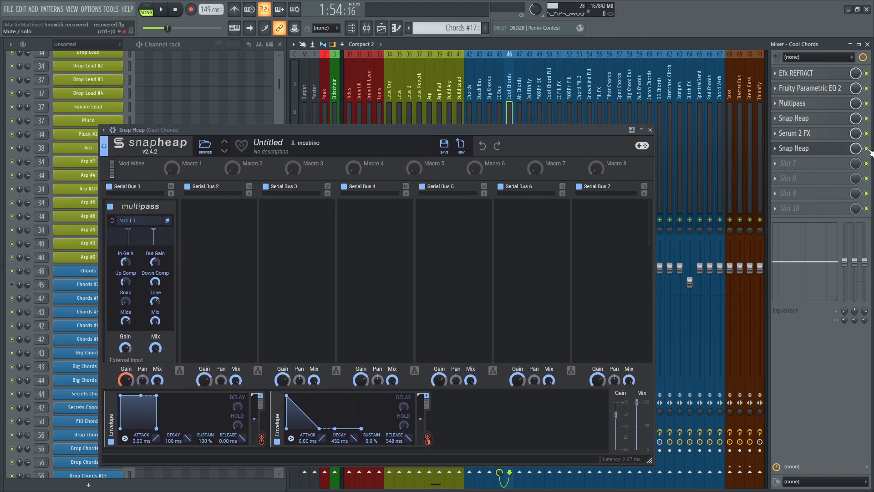
pyautogui.scroll(-8, 205, 256)
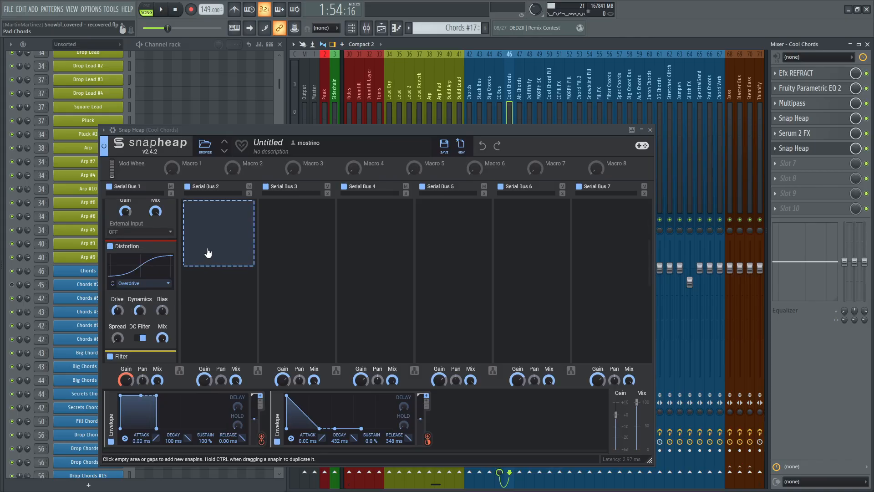
pyautogui.scroll(1, 207, 252)
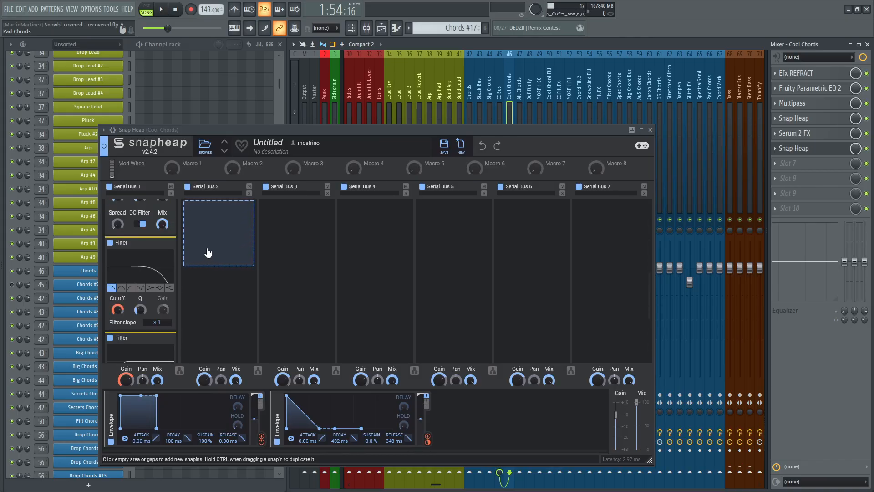
pyautogui.press('space')
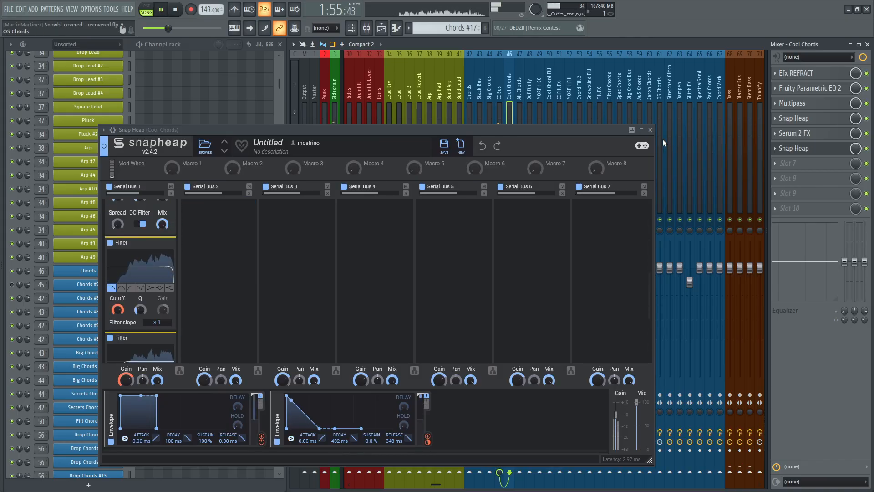
pyautogui.press('space')
pyautogui.click(650, 130)
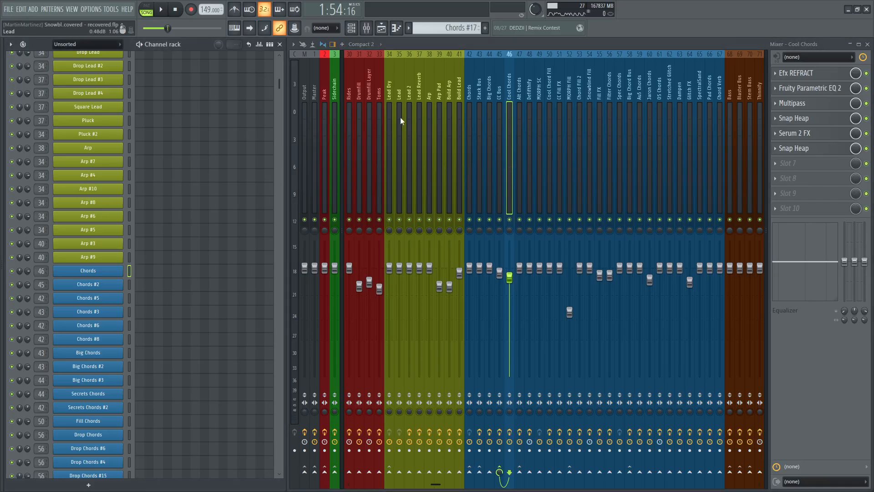
# Step: Play the chord layers together with the full Cool Chords effect chain, and bring up the playlist
pyautogui.press('space')
pyautogui.click(382, 28)
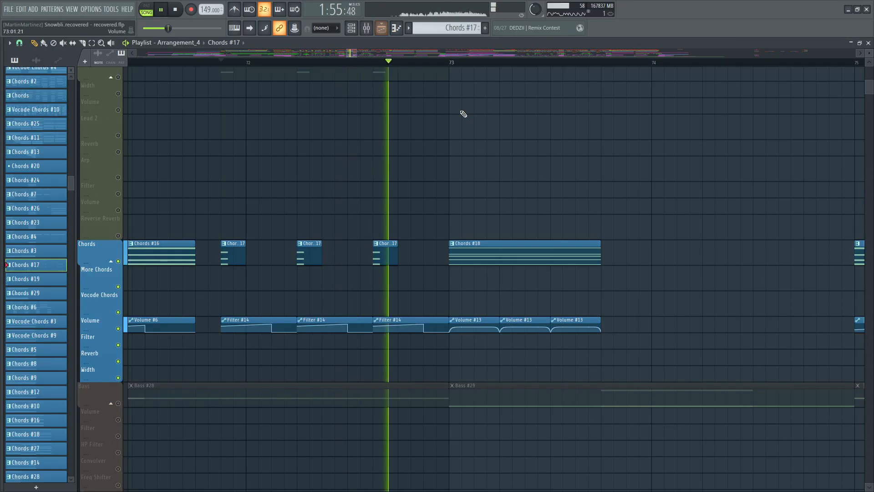
pyautogui.press('space')
# Step: Solo the Bass track group in the playlist and play the drop section
pyautogui.scroll(2, 464, 117)
pyautogui.scroll(-5, 464, 117)
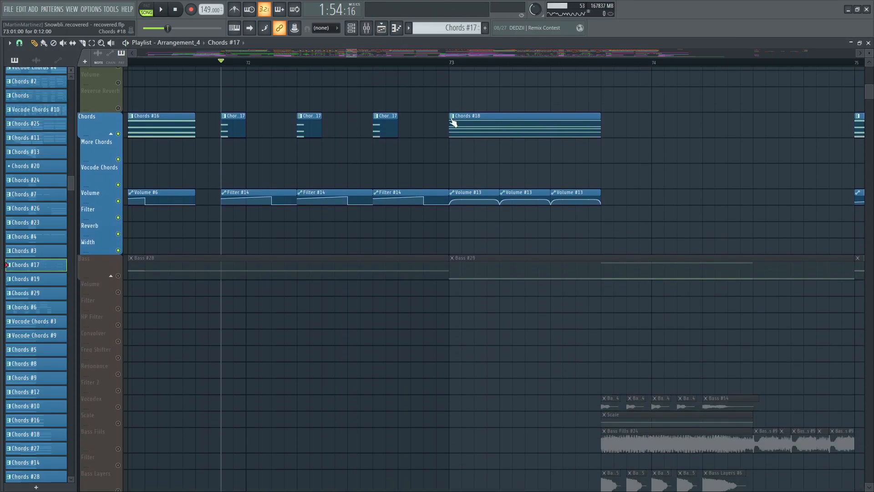
pyautogui.keyDown('ctrl'); pyautogui.scroll(-1, 376, 71); pyautogui.keyUp('ctrl')
pyautogui.scroll(-3, 220, 201)
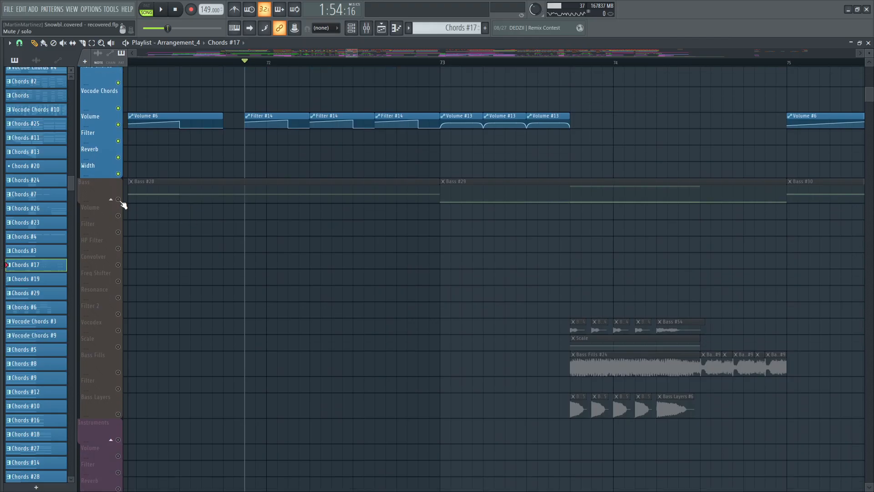
pyautogui.press('space')
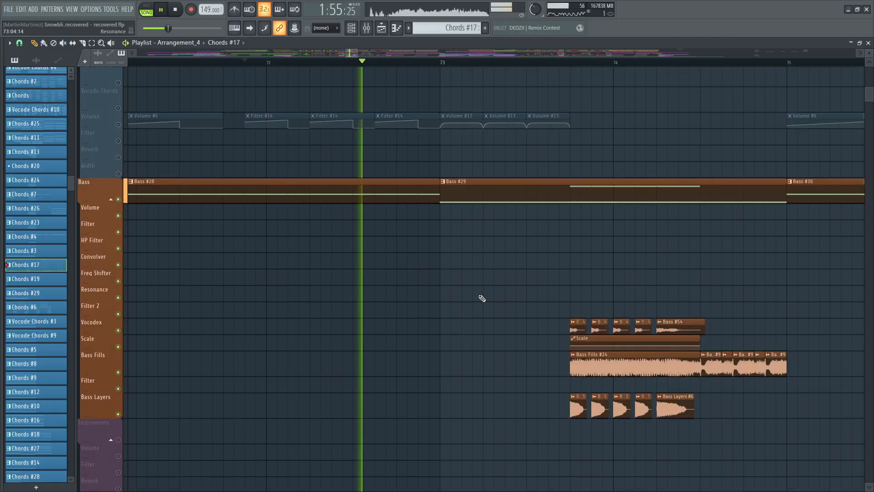
pyautogui.press('space')
# Step: Select the Bass #28 pattern and mute channels Bass #9, Bass #10 and Bass #11 in the channel rack
pyautogui.click(315, 194)
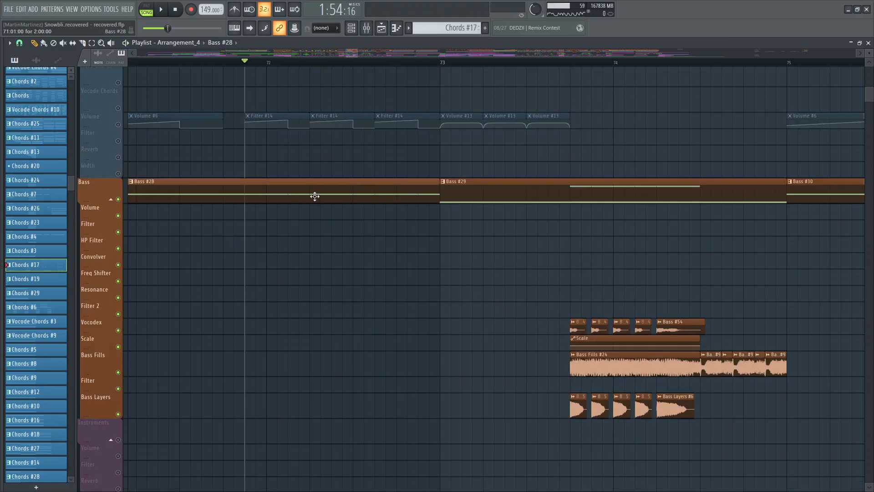
pyautogui.click(868, 42)
pyautogui.scroll(-10, 221, 255)
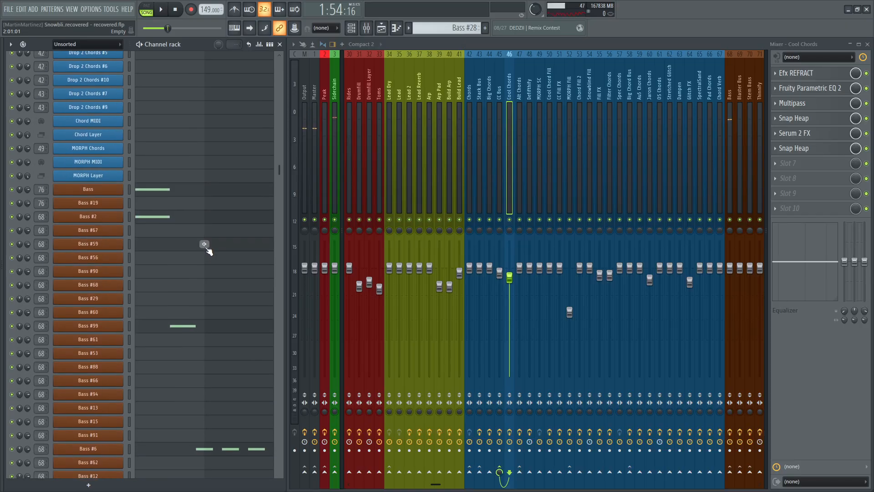
pyautogui.scroll(-5, 207, 251)
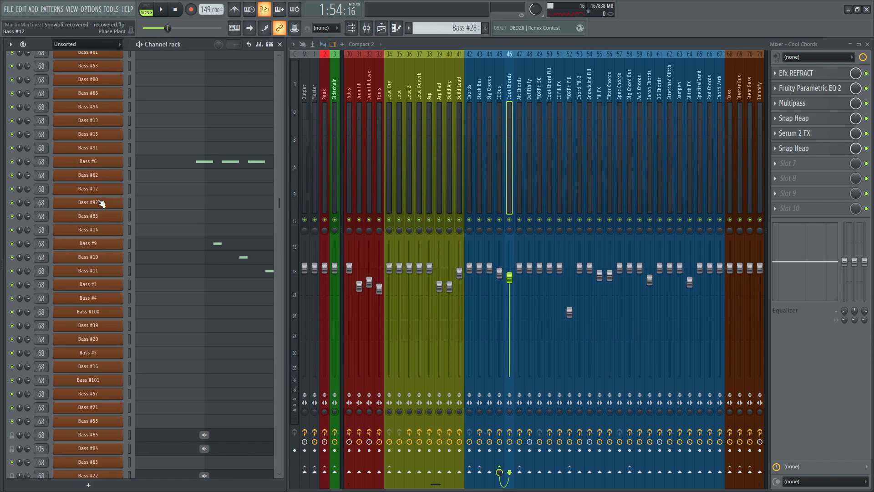
pyautogui.moveTo(12, 243); pyautogui.dragTo(12, 263)
# Step: Open the Bass #6 Phase Plant patch, reposition its window and play the bass
pyautogui.click(129, 162)
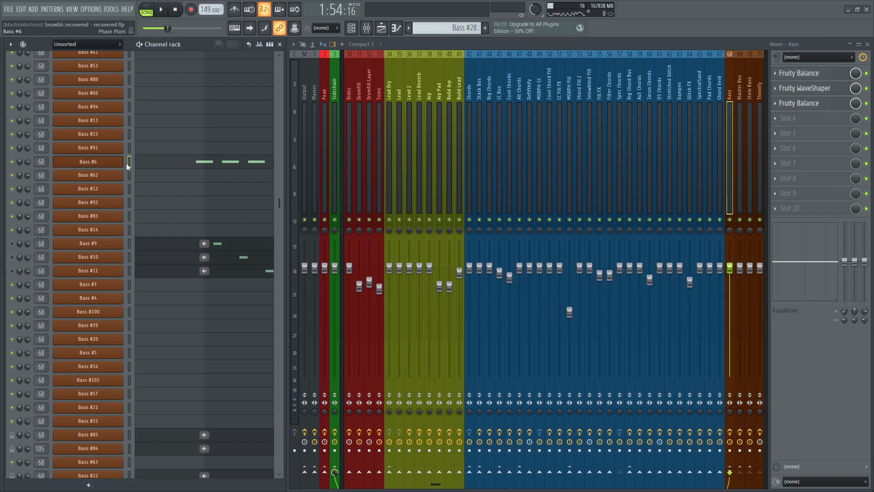
pyautogui.click(88, 162)
pyautogui.press('space')
pyautogui.moveTo(493, 108); pyautogui.dragTo(439, 73)
pyautogui.press('space')
# Step: Turn off the wavetable group in the Bass #6 patch and play the sine oscillator group alone
pyautogui.scroll(-2, 132, 179)
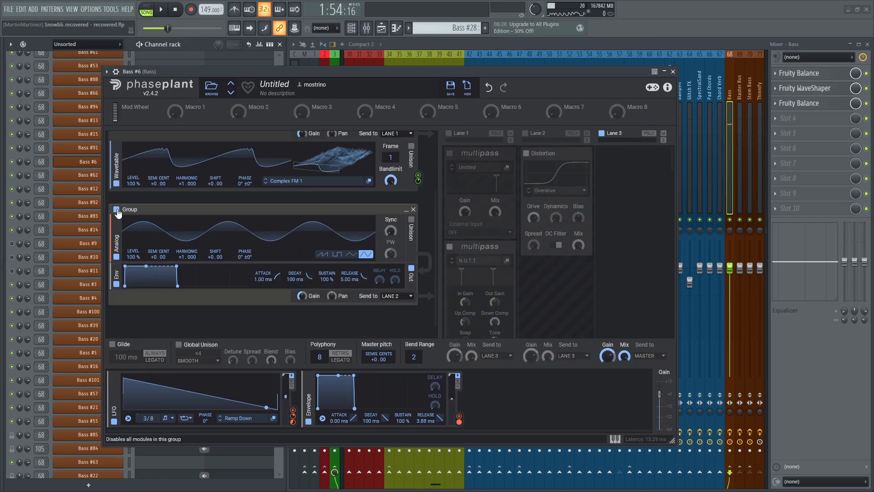
pyautogui.scroll(1, 133, 181)
pyautogui.click(116, 137)
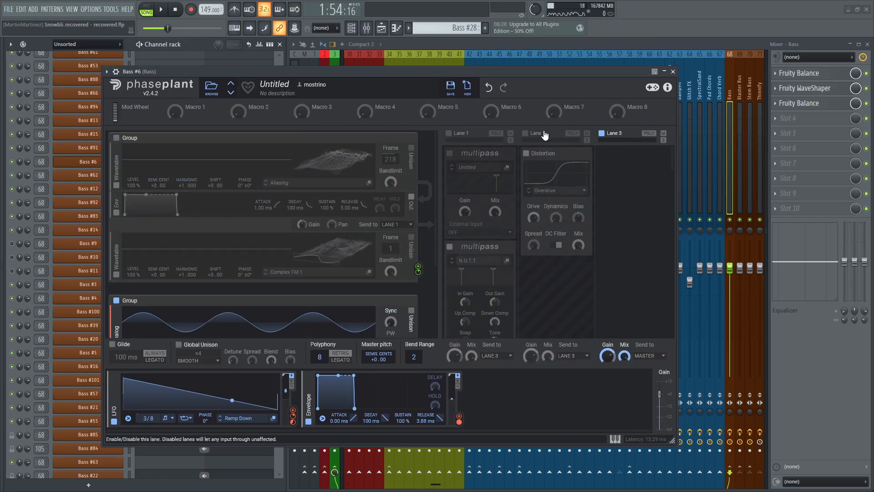
pyautogui.click(525, 133)
pyautogui.press('space')
pyautogui.press('space')
pyautogui.click(543, 136)
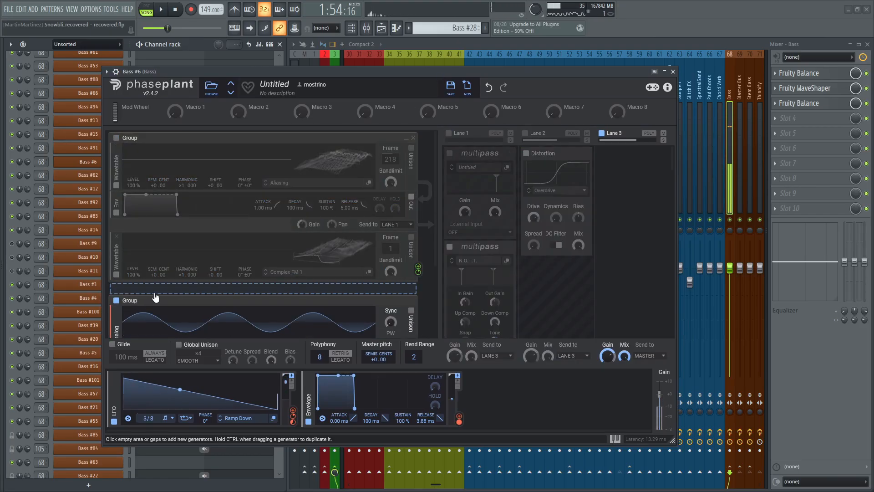
# Step: Switch from the sine group to the wavetable group, turn off the Complex FM 1 wavetable and play Aliasing alone
pyautogui.click(116, 300)
pyautogui.click(116, 138)
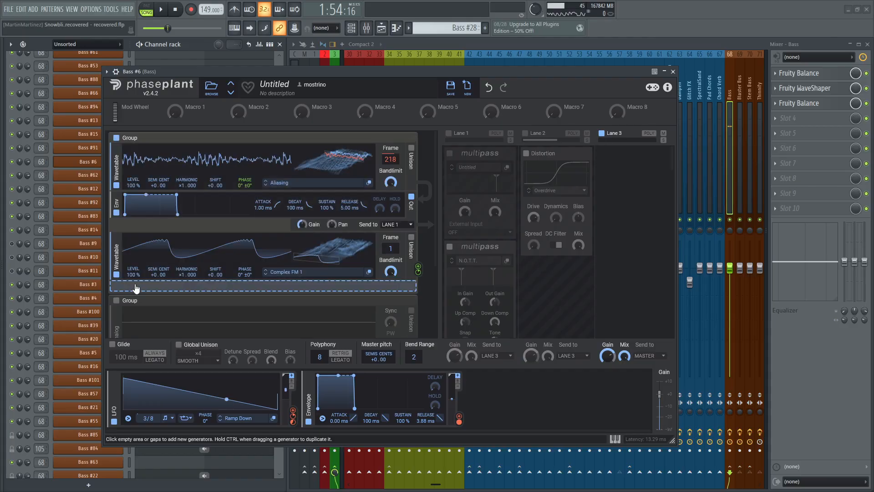
pyautogui.click(116, 275)
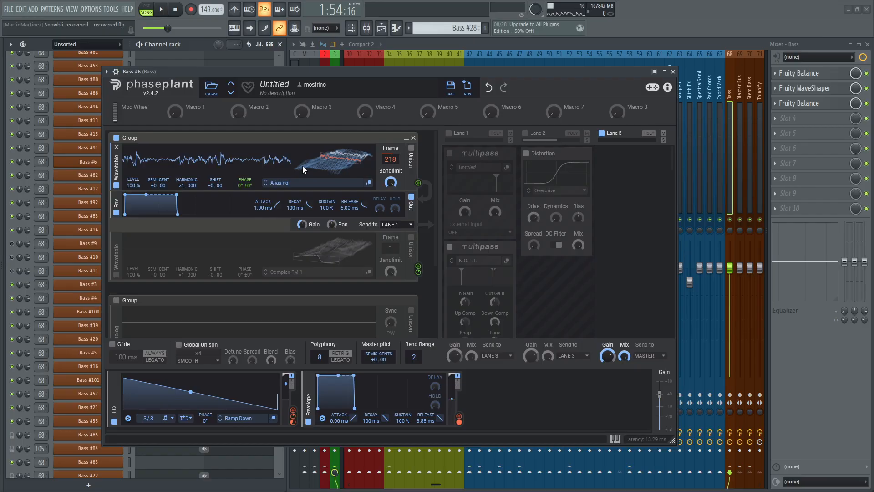
pyautogui.press('space')
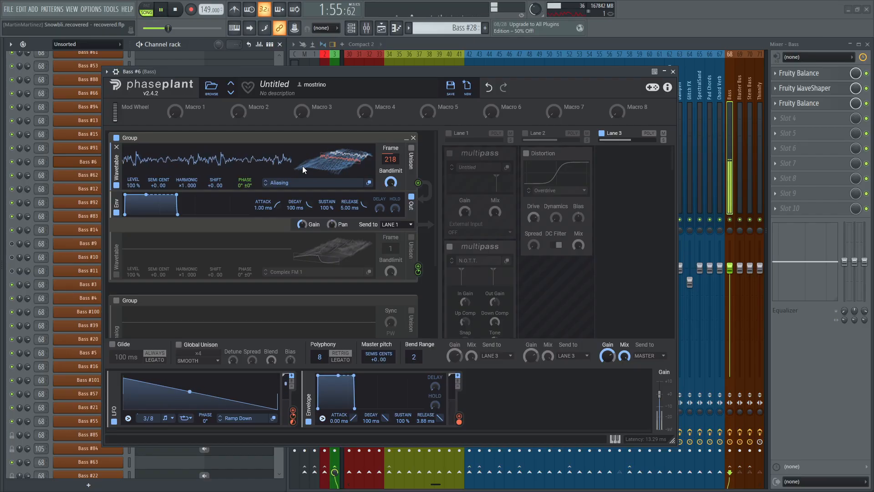
pyautogui.press('space')
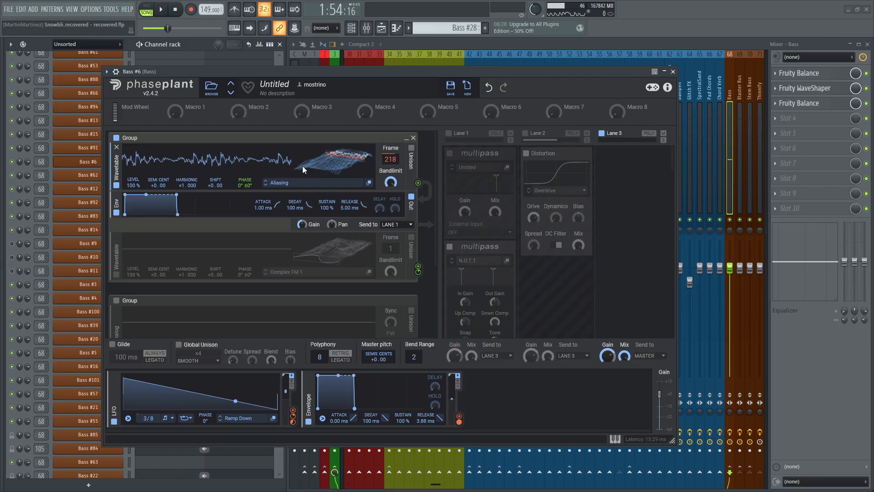
# Step: Turn the Complex FM 1 wavetable back on and play it together with the Aliasing wavetable
pyautogui.click(117, 275)
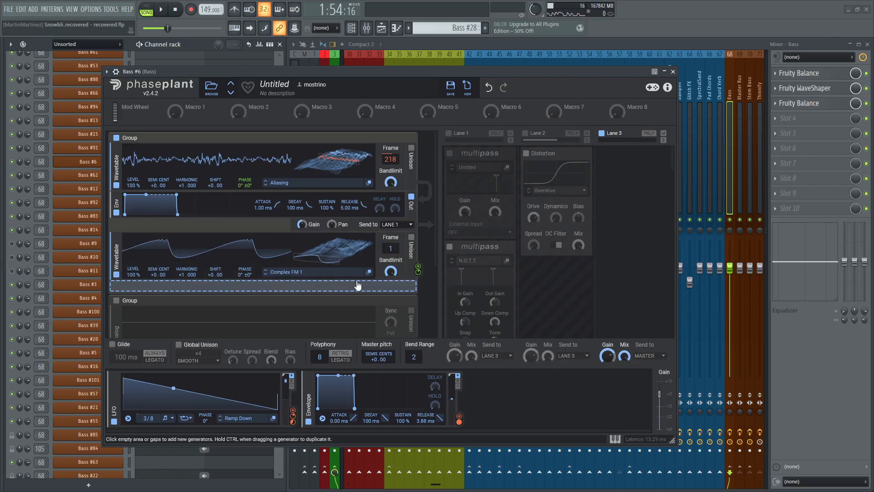
pyautogui.press('space')
pyautogui.press('space')
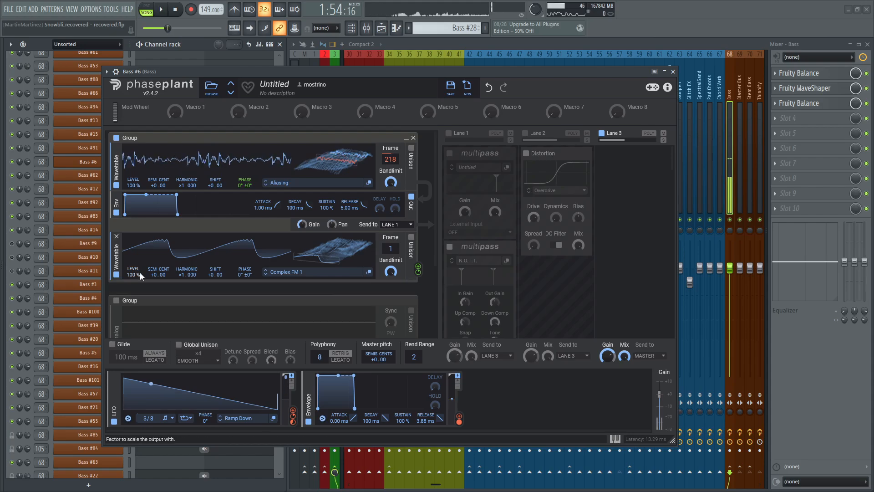
pyautogui.click(116, 274)
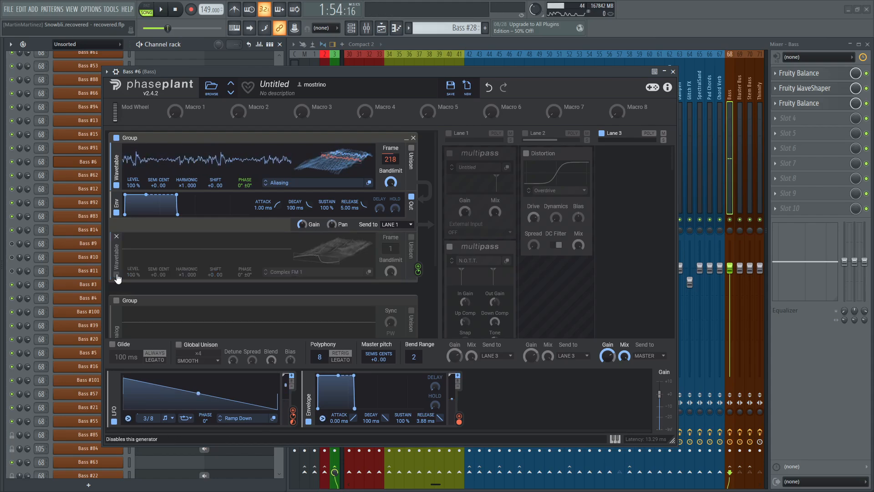
pyautogui.click(116, 274)
pyautogui.press('space')
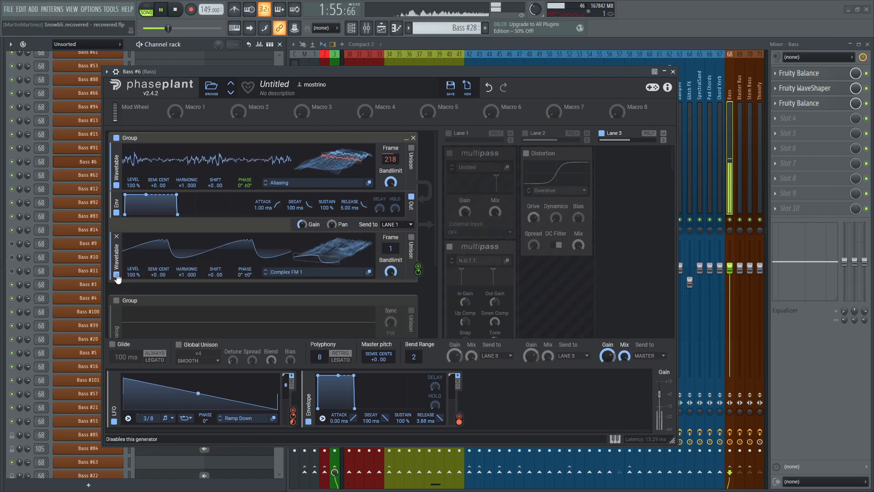
pyautogui.press('space')
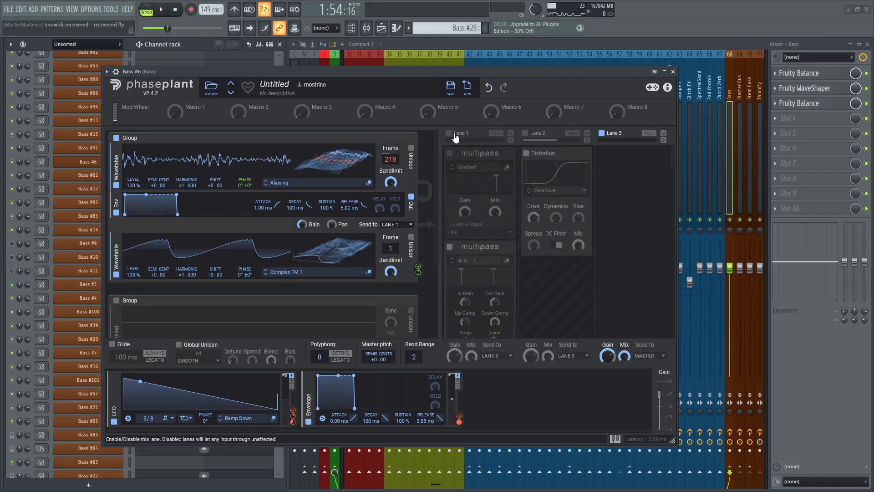
# Step: Play the dry Bass #6 wavetables, and enable Lane 1 to hear them through its effects
pyautogui.press('space')
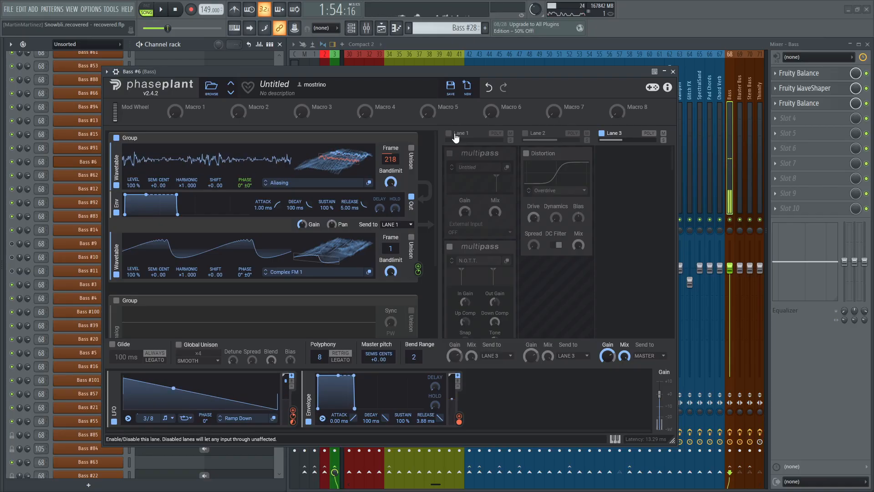
pyautogui.click(455, 135)
pyautogui.press('space')
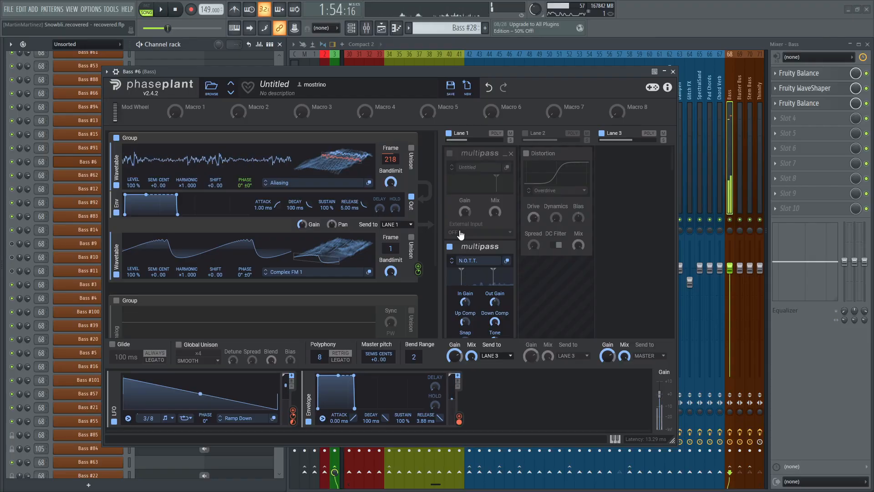
# Step: Examine Lane 1's effects in the Bass #6 patch, including the N.O.T.T. multipass, convolver, filter and Overdrive distortion, while playing the bass
pyautogui.scroll(-10, 462, 211)
pyautogui.scroll(-10, 462, 209)
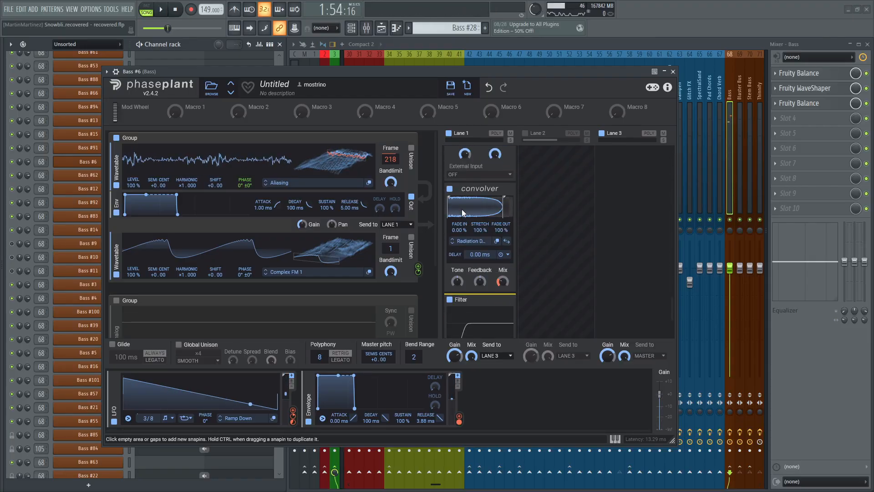
pyautogui.scroll(5, 460, 214)
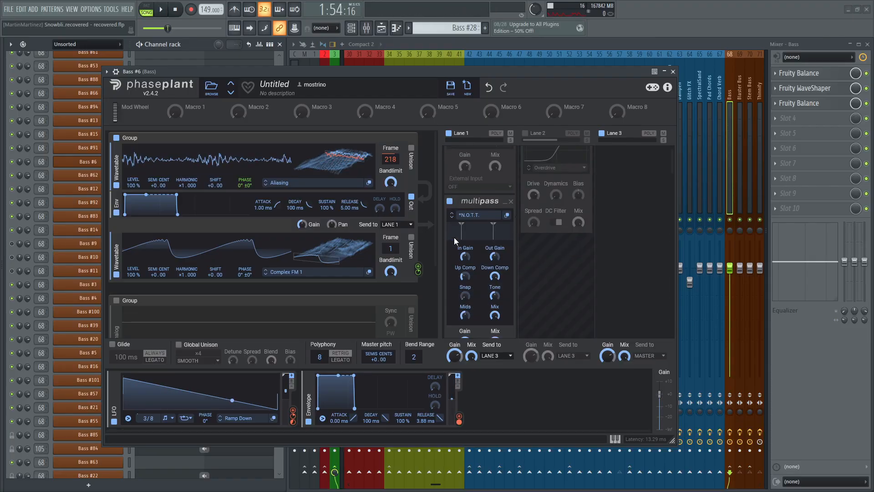
pyautogui.press('space')
pyautogui.scroll(-5, 448, 273)
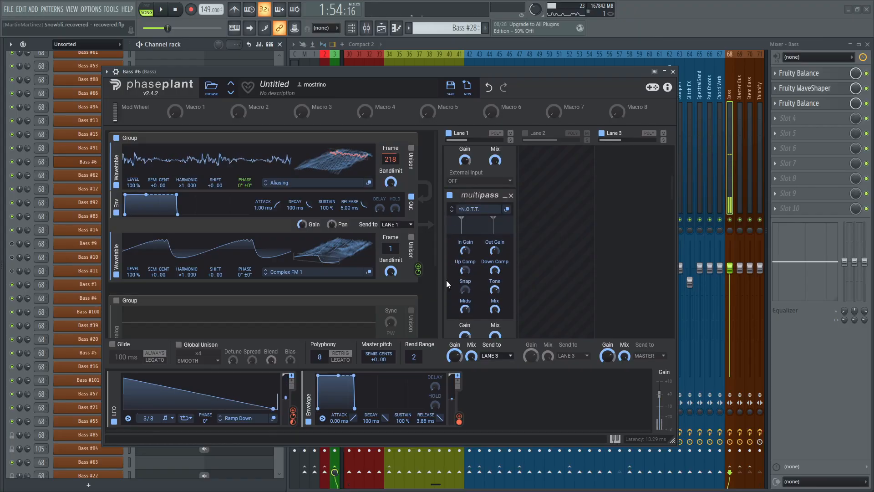
pyautogui.scroll(-3, 448, 260)
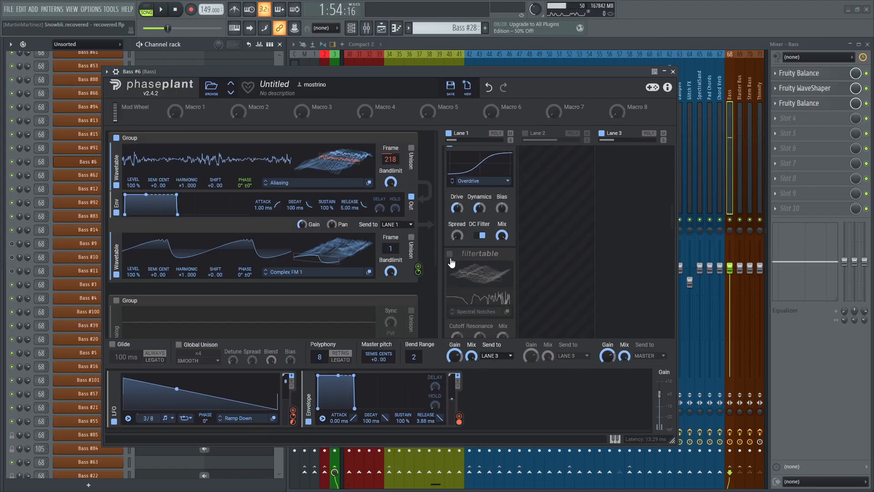
# Step: Enable the Spectral Notches filtertable in Bass #6's Lane 1 and play the bass to compare it with and without the effect
pyautogui.press('space')
pyautogui.click(450, 254)
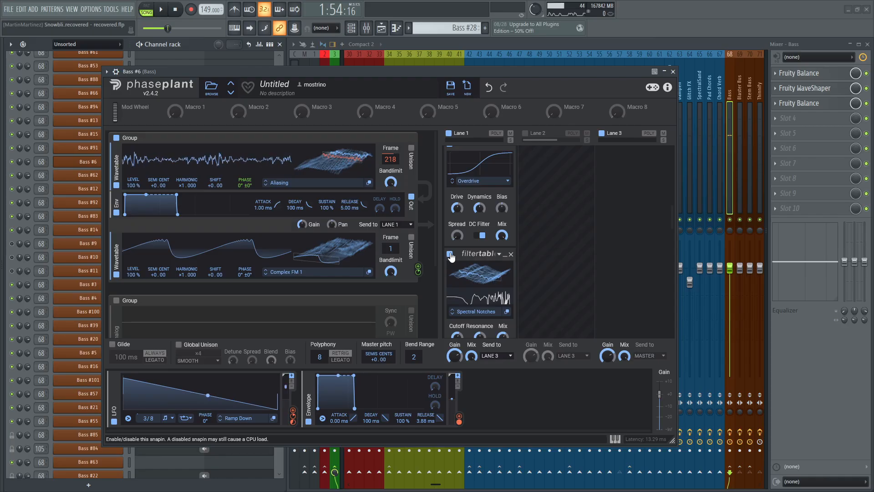
pyautogui.scroll(-2, 460, 226)
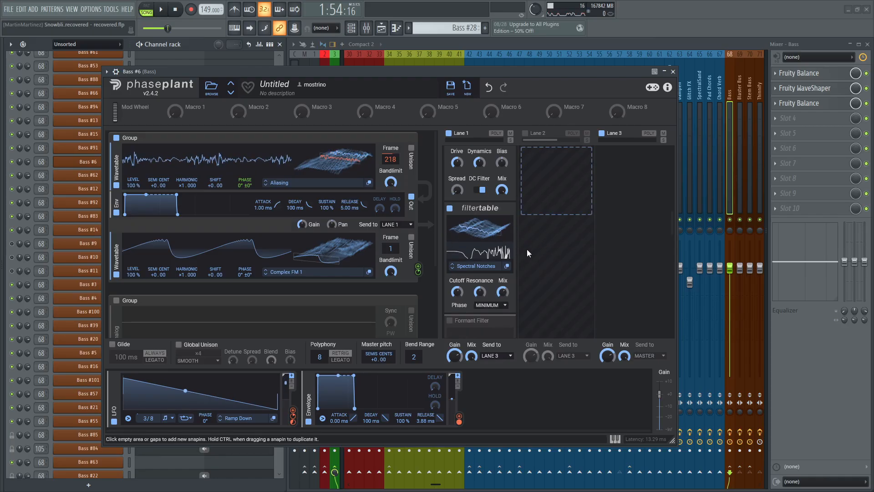
pyautogui.press('space')
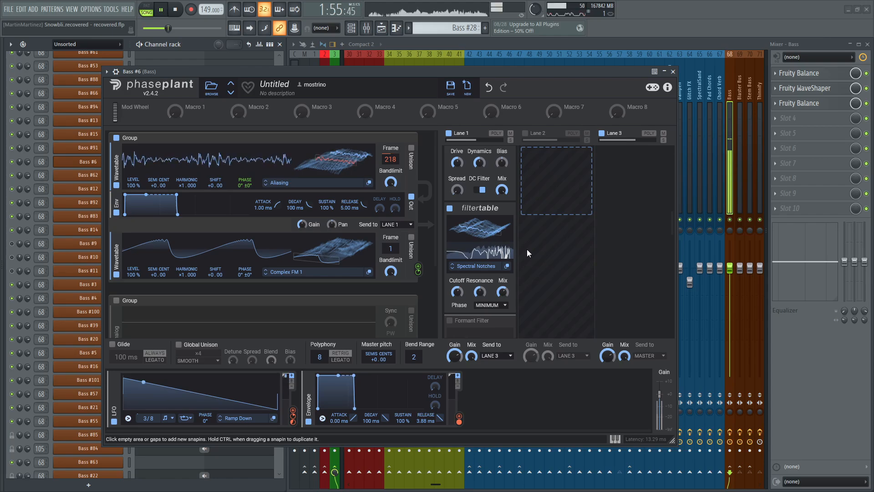
pyautogui.press('space')
pyautogui.click(450, 209)
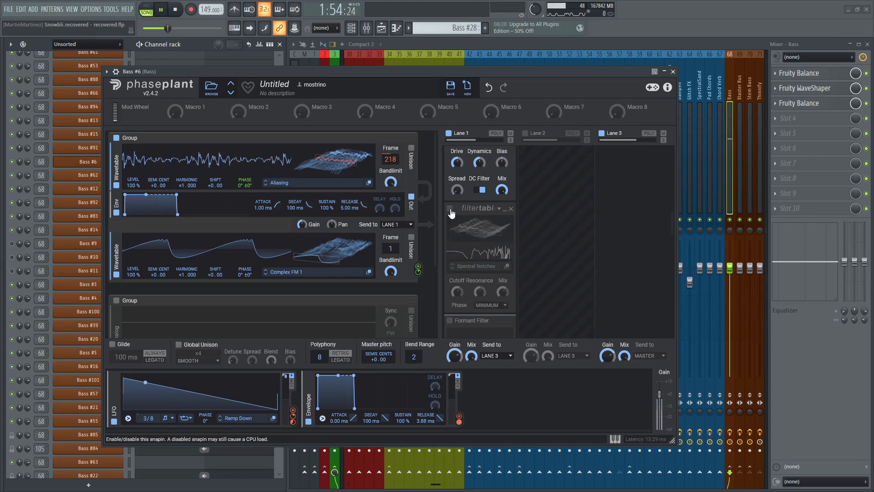
pyautogui.click(450, 209)
pyautogui.press('space')
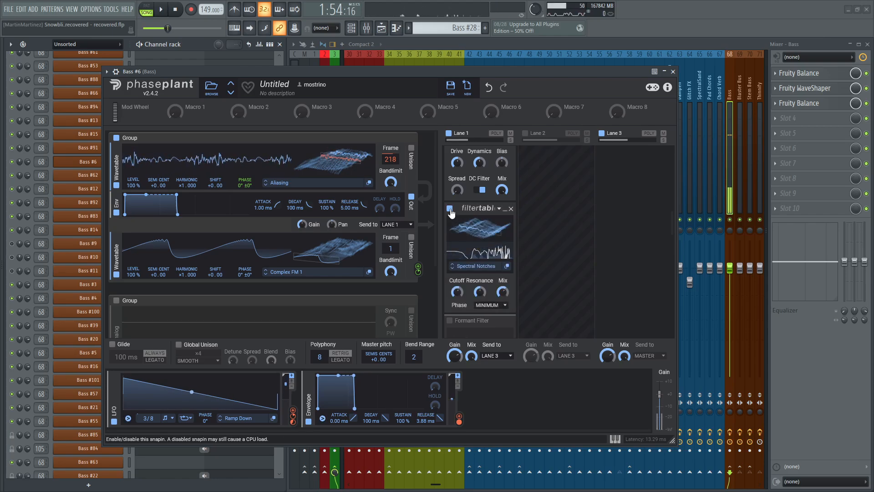
# Step: Enable the Formant Filter below the filtertable in Lane 1 and play the bass through it
pyautogui.scroll(-5, 452, 213)
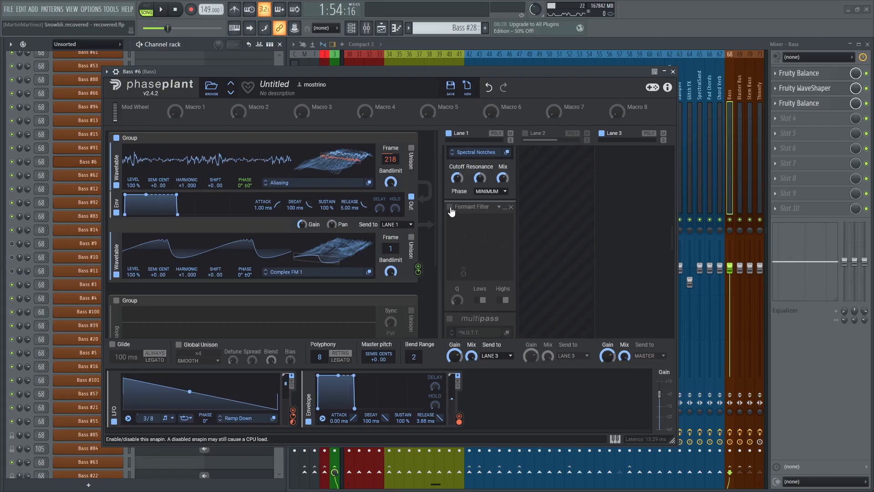
pyautogui.click(450, 208)
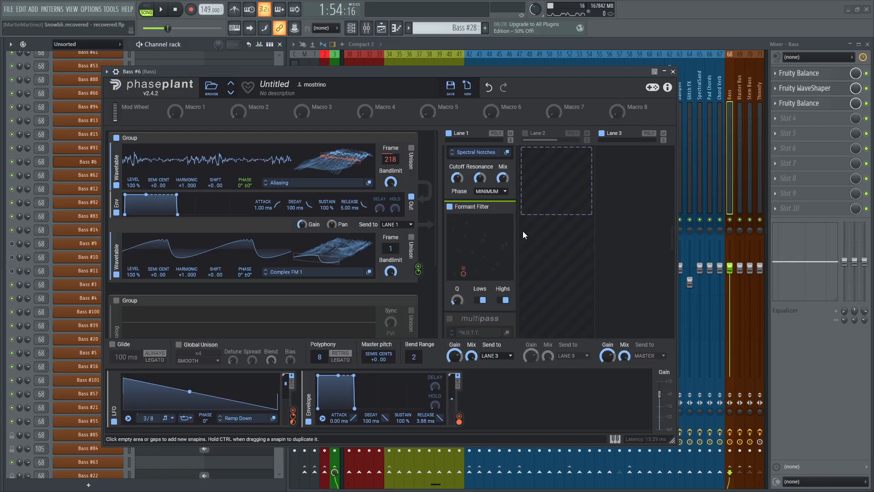
pyautogui.press('space')
pyautogui.scroll(-3, 523, 234)
pyautogui.press('space')
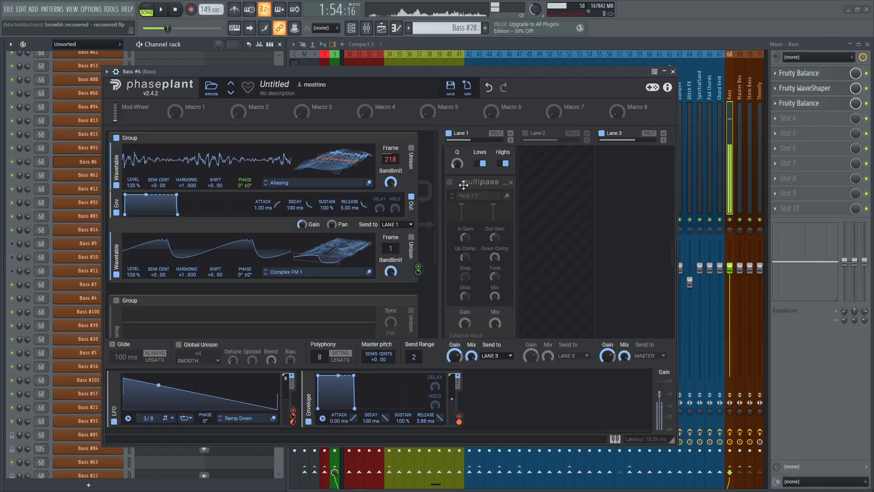
# Step: Enable the Comb Filter and its neighbouring N.O.T.T. multipasses in Lane 1 while auditioning the bass
pyautogui.scroll(-1, 534, 216)
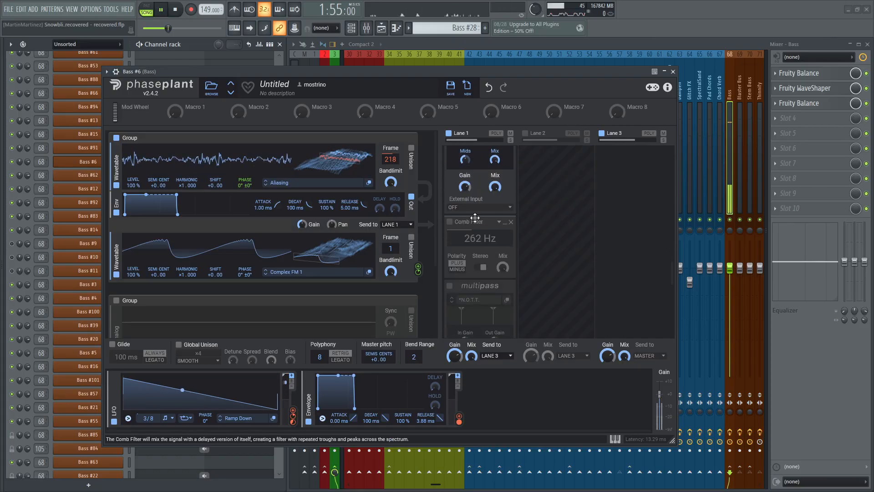
pyautogui.click(449, 222)
pyautogui.scroll(-3, 541, 231)
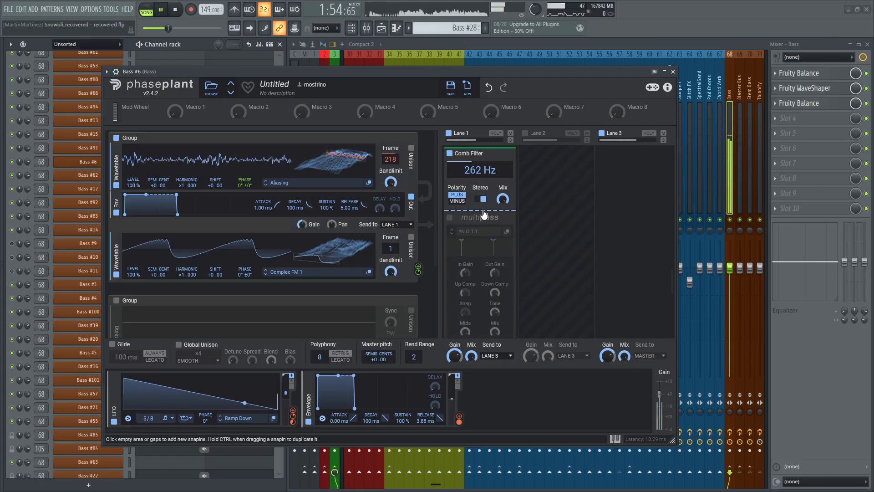
pyautogui.scroll(-2, 545, 227)
pyautogui.scroll(-1, 545, 227)
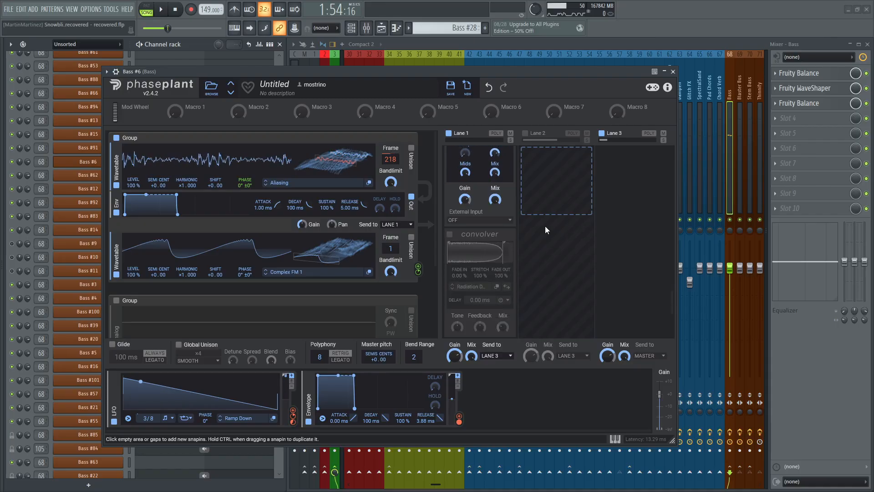
# Step: Enable the convolver above the last filter in Lane 1 and listen to the complete effect chain
pyautogui.scroll(-1, 545, 225)
pyautogui.scroll(-1, 546, 230)
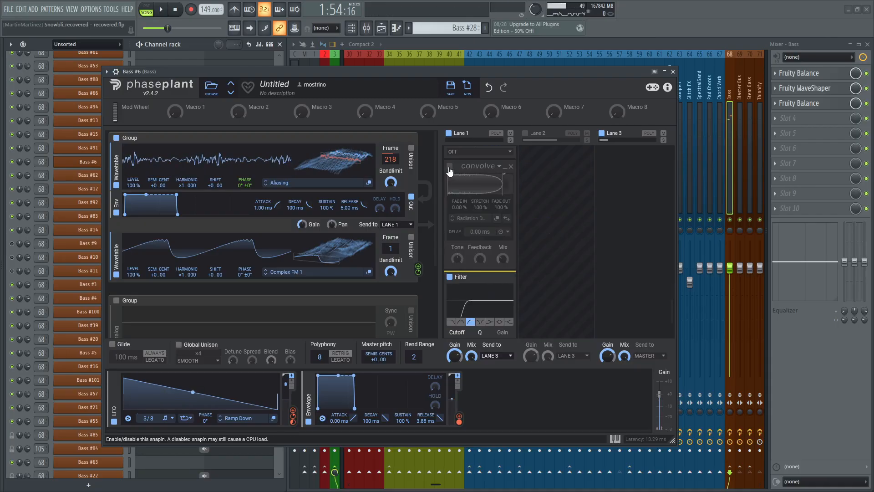
pyautogui.click(450, 171)
pyautogui.scroll(-1, 542, 291)
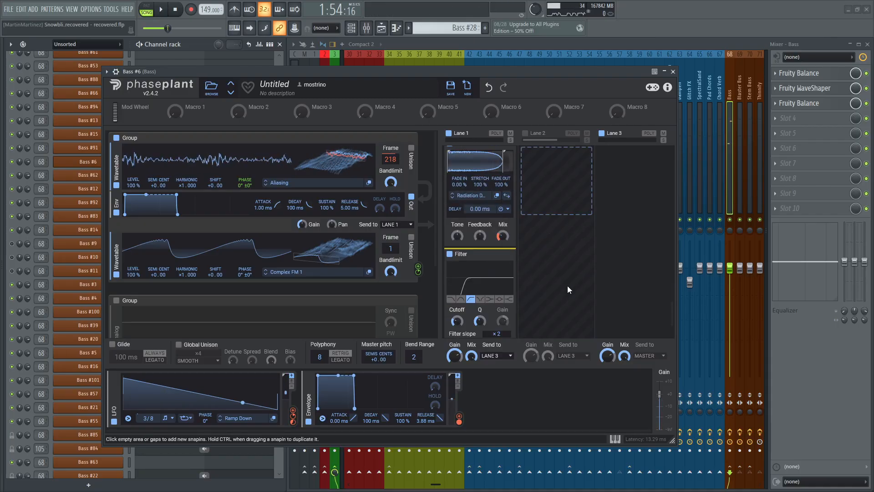
# Step: Turn the sine group back on, play the complete Bass #6 sound, and close its Phase Plant patch
pyautogui.click(117, 303)
pyautogui.scroll(-2, 117, 297)
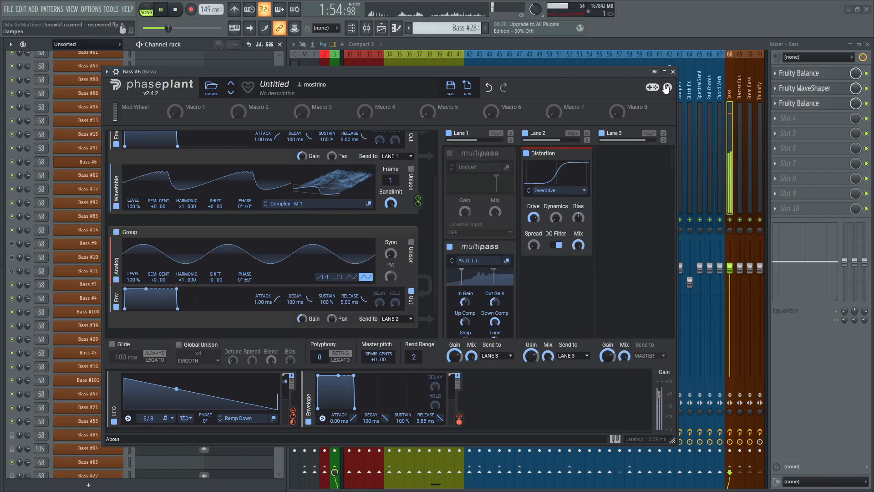
pyautogui.click(673, 71)
pyautogui.press('space')
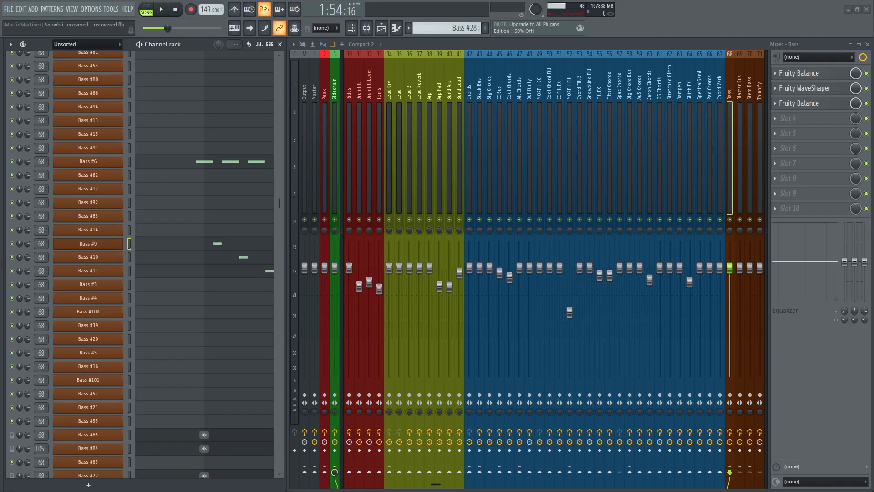
# Step: Examine the Bass #9 patch's wavetables and Lane 1 effects, close it, and play the bass channels together
pyautogui.moveTo(369, 64); pyautogui.dragTo(435, 73)
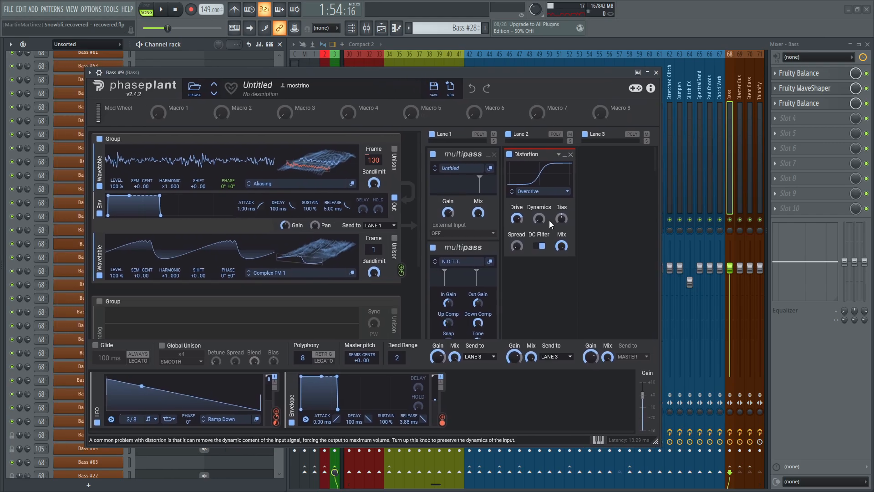
pyautogui.scroll(-6, 554, 225)
pyautogui.scroll(-5, 553, 226)
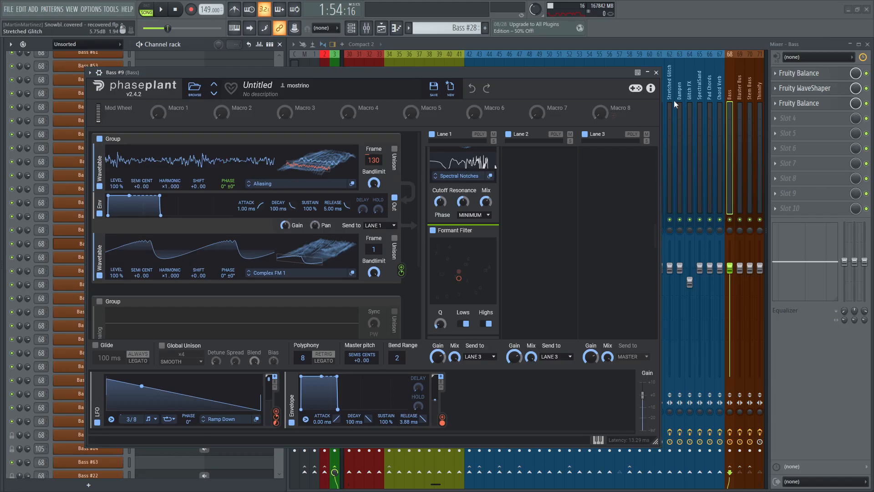
pyautogui.click(657, 73)
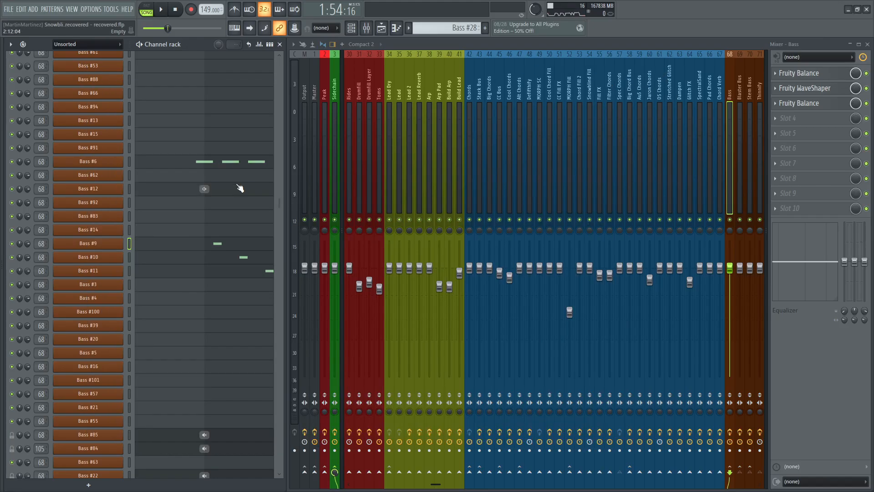
pyautogui.press('space')
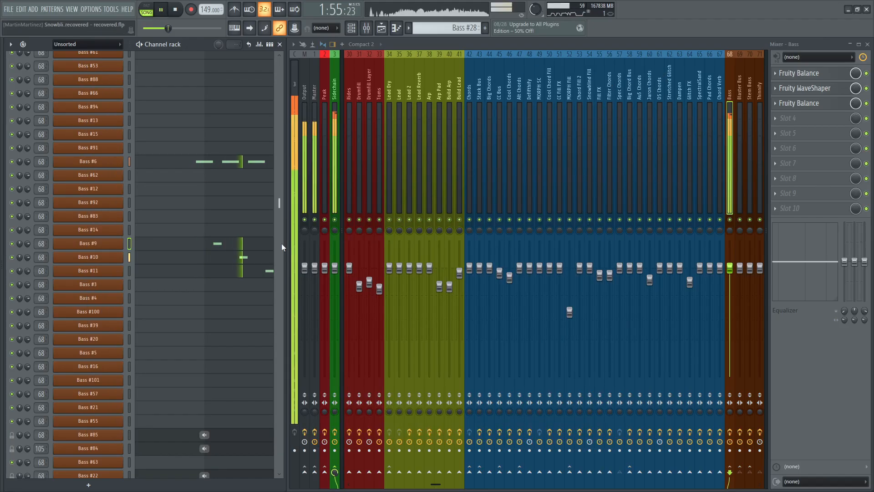
pyautogui.press('space')
# Step: Show the playlist, unmute the FX track group, and play its clips from bar 71
pyautogui.press('F5')
pyautogui.scroll(-5, 430, 129)
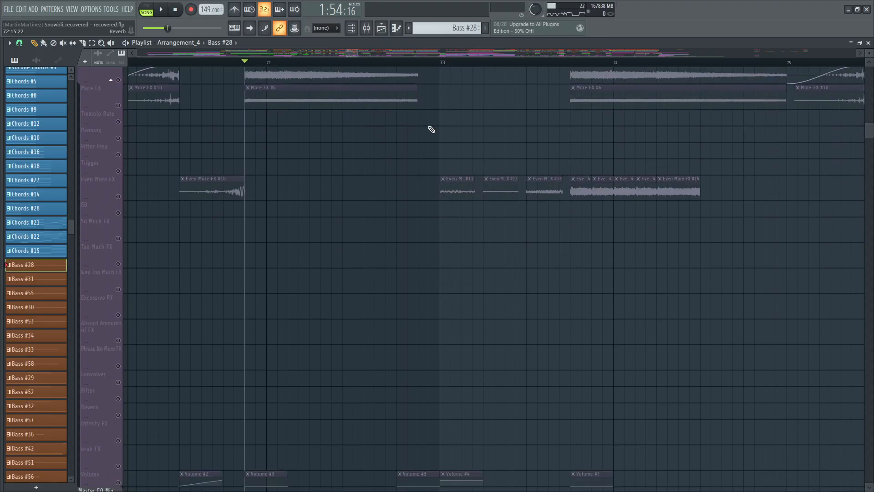
pyautogui.scroll(-3, 280, 67)
pyautogui.scroll(2, 187, 68)
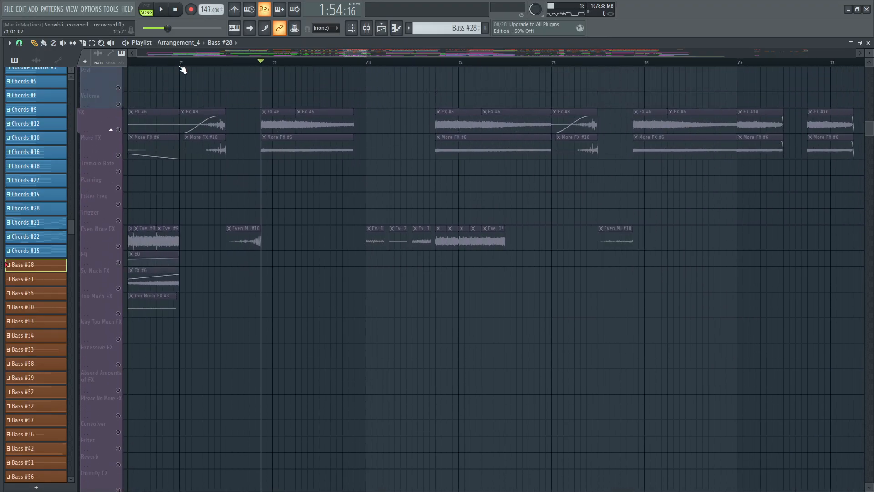
pyautogui.click(181, 64)
pyautogui.click(120, 130)
pyautogui.scroll(-2, 312, 211)
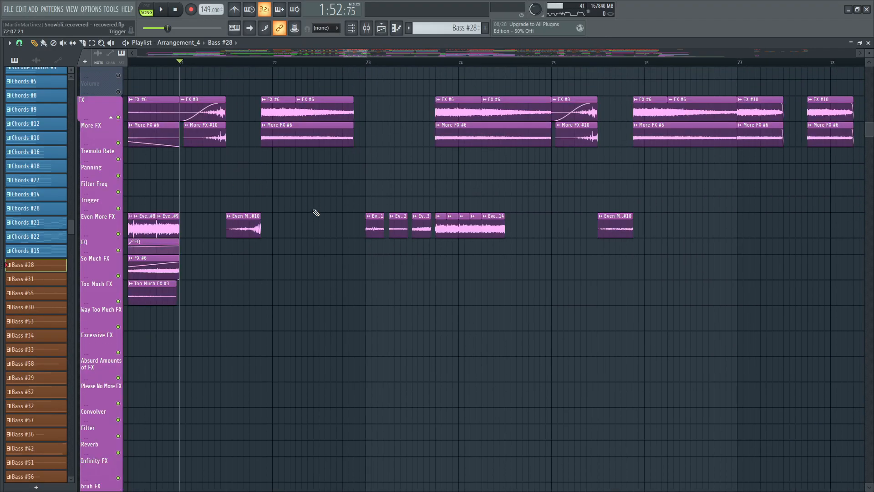
pyautogui.press('space')
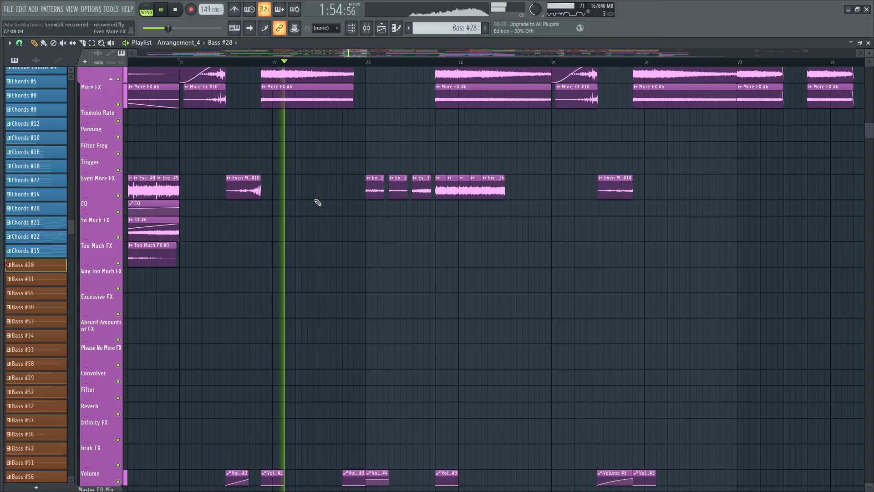
pyautogui.scroll(6, 410, 160)
pyautogui.scroll(8, 441, 151)
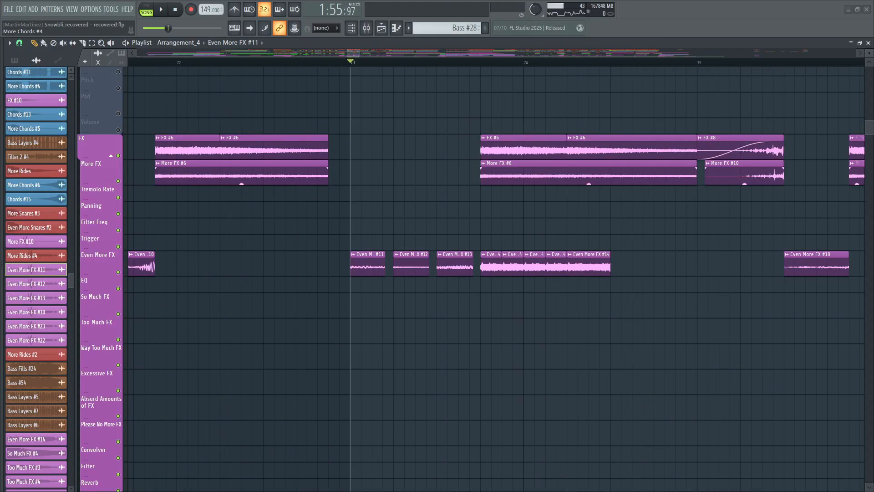
# Step: Bypass the BSG2 mixer track's effects and play the dry Even More FX clips from bar 73
pyautogui.click(382, 28)
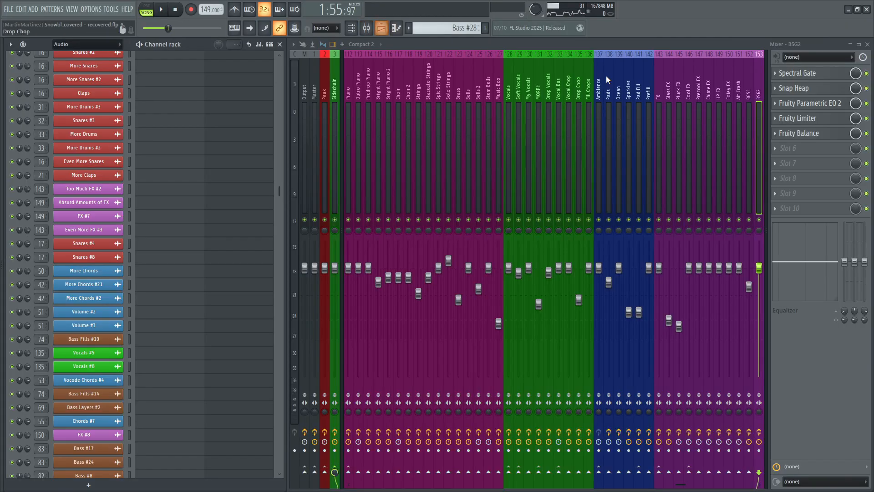
pyautogui.click(759, 431)
pyautogui.click(382, 28)
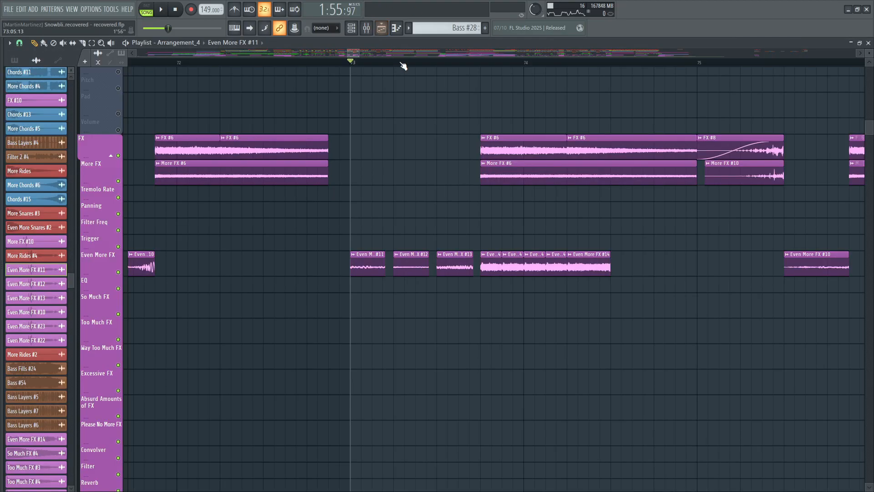
pyautogui.scroll(-2, 404, 66)
pyautogui.scroll(3, 453, 66)
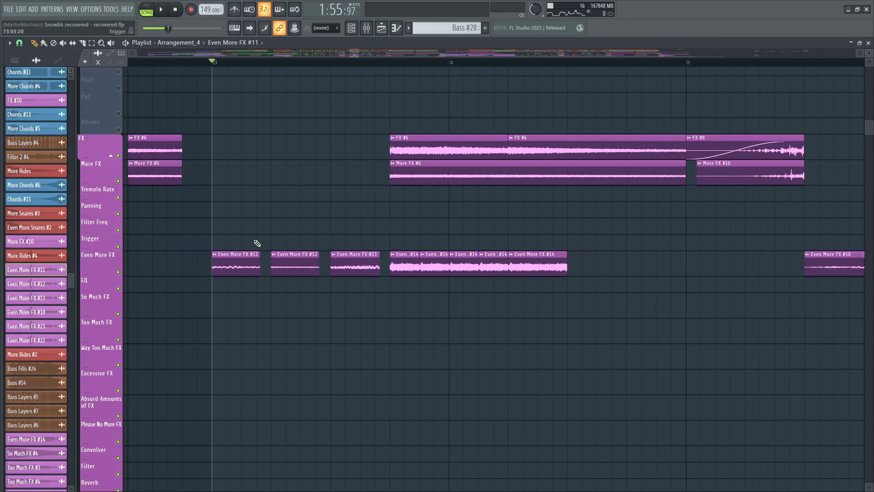
pyautogui.press('space')
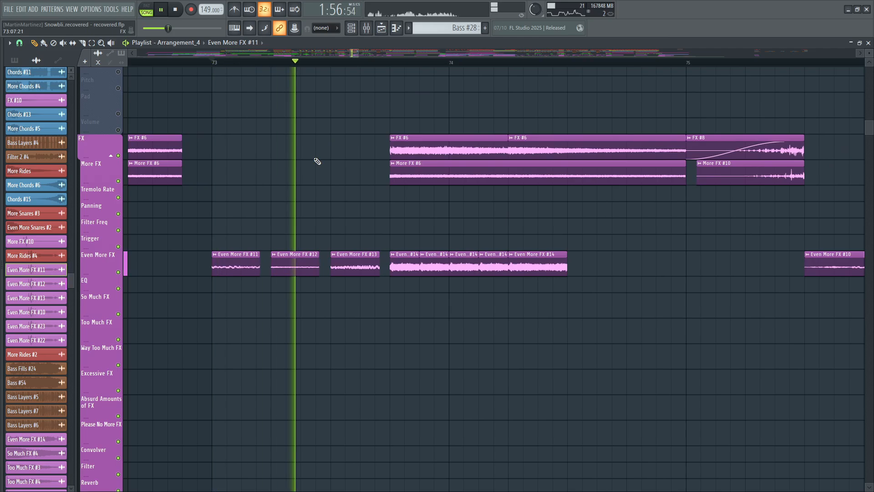
pyautogui.press('space')
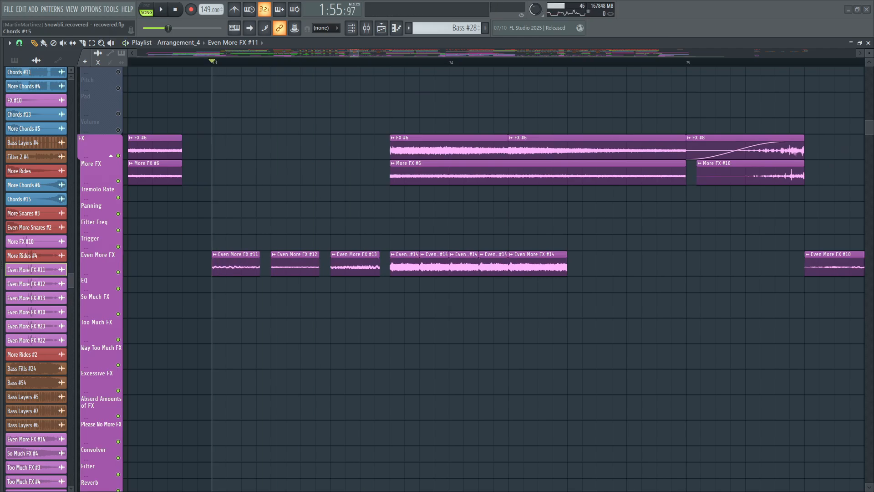
# Step: Inspect the source sample of the Even More FX #11 clip, close its settings, and play the clips again
pyautogui.doubleClick(236, 264)
pyautogui.moveTo(417, 157); pyautogui.dragTo(425, 153)
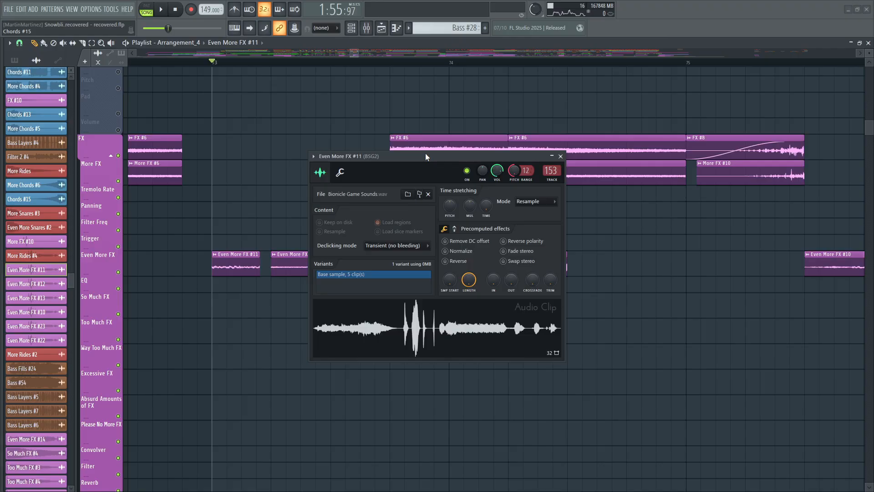
pyautogui.click(560, 156)
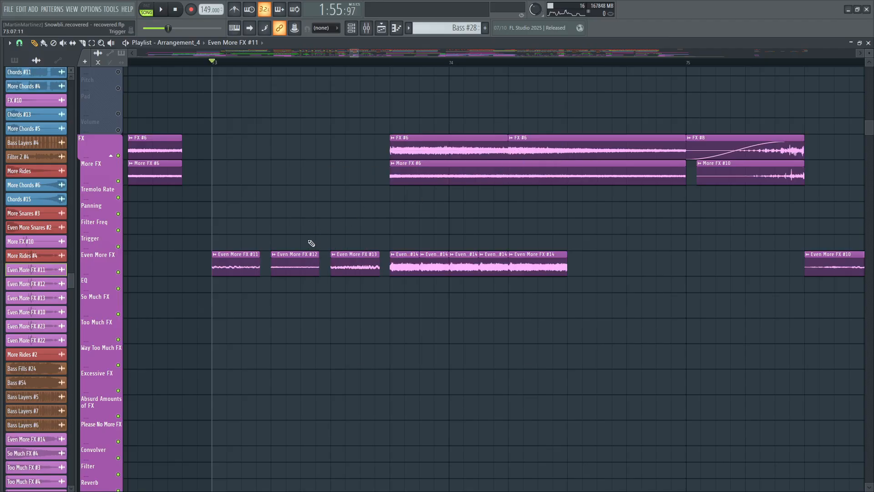
pyautogui.press('space')
pyautogui.press('space')
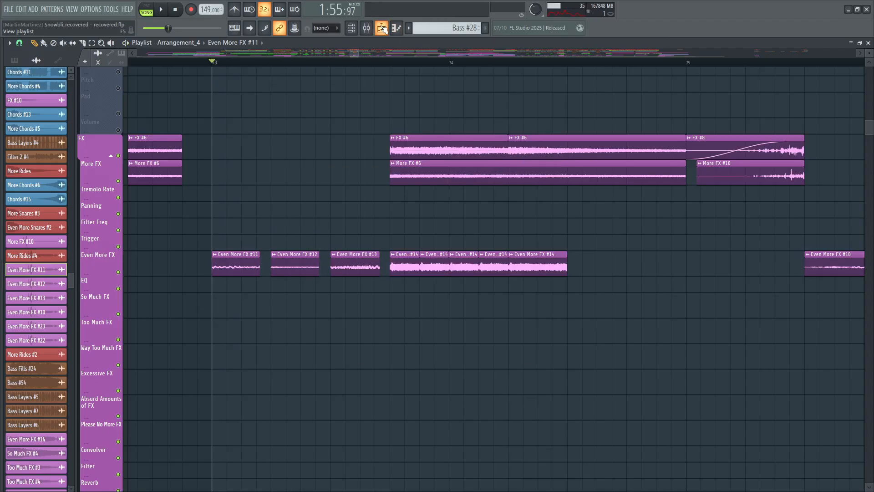
# Step: Play the FX clips through only Spectral Gate on the BSG2 mixer track, and enable and open Snap Heap
pyautogui.click(383, 29)
pyautogui.click(866, 133)
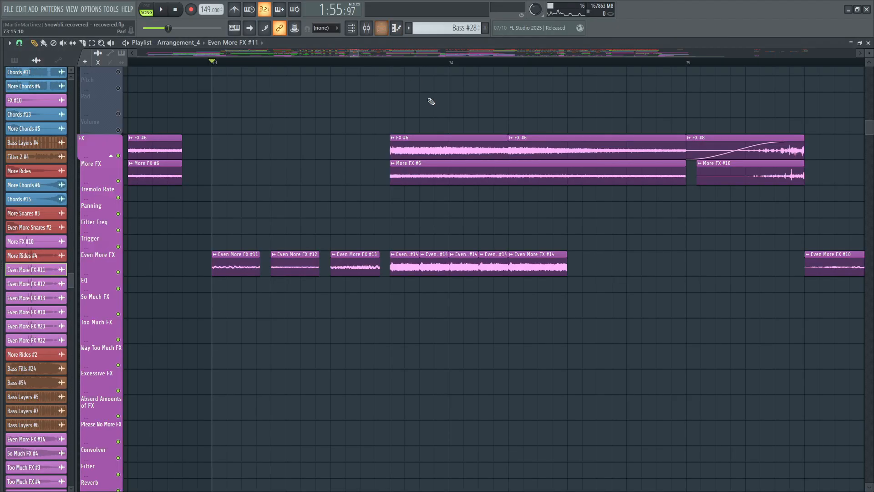
pyautogui.press('space')
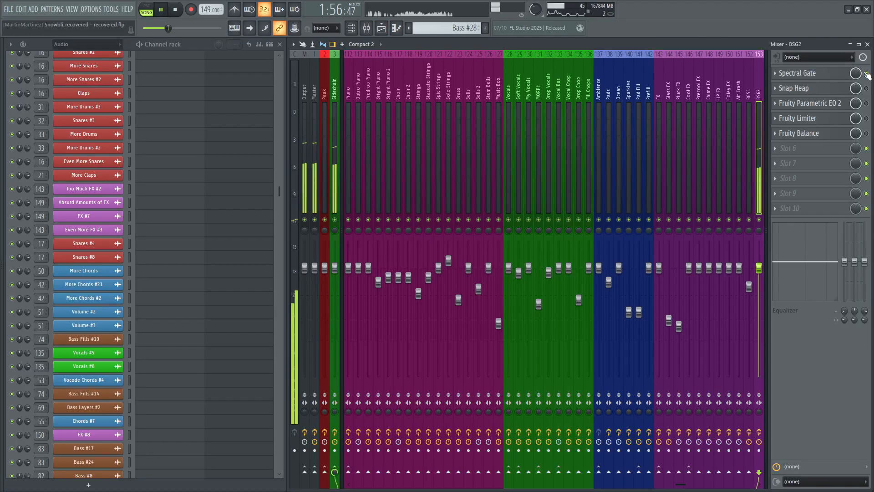
pyautogui.press('space')
pyautogui.click(868, 82)
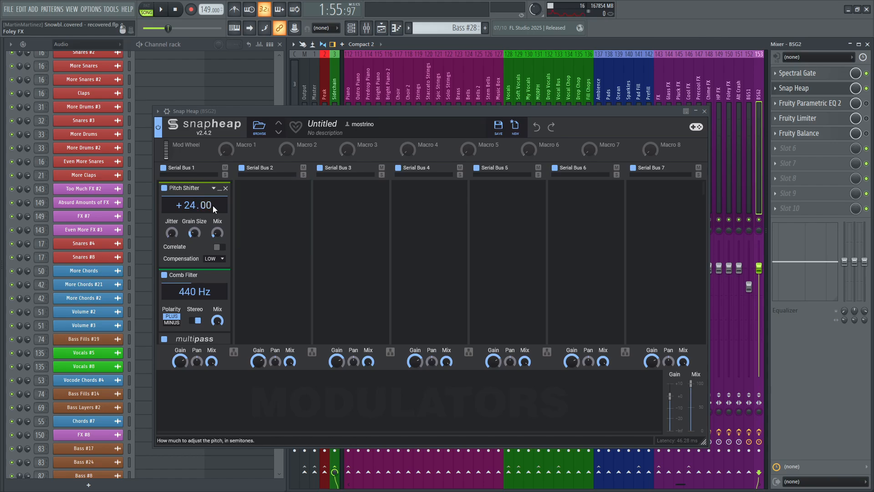
# Step: Examine the Pitch Shifter, Comb Filter and N.O.T.T. Multipass settings in Snap Heap on the BSG2 mixer track, and close it
pyautogui.scroll(-4, 298, 218)
pyautogui.scroll(-2, 298, 218)
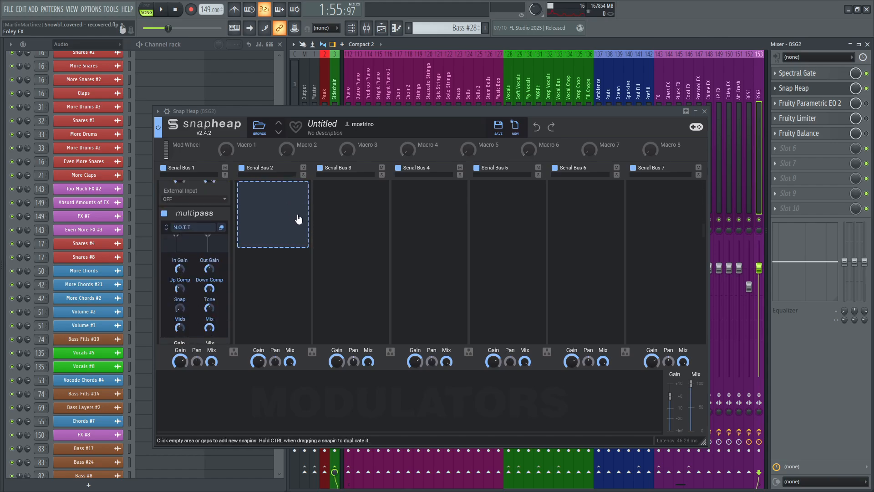
pyautogui.scroll(2, 298, 219)
pyautogui.scroll(-3, 299, 217)
pyautogui.scroll(-4, 298, 218)
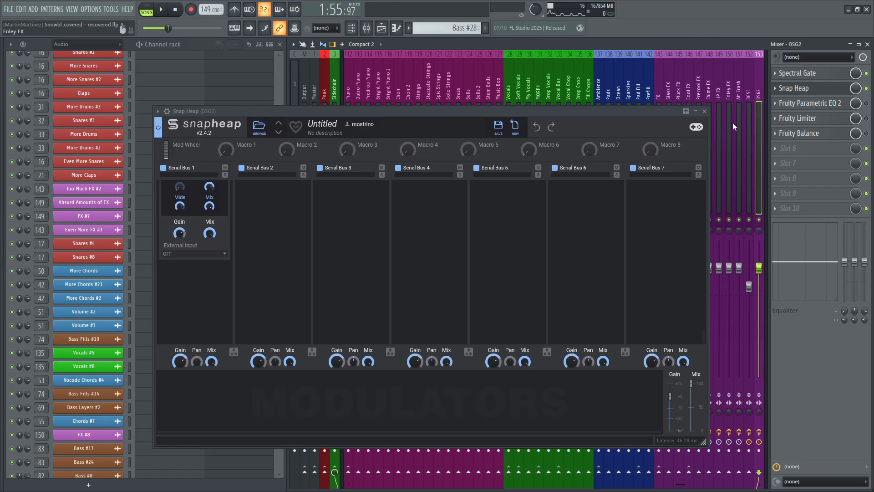
pyautogui.click(705, 111)
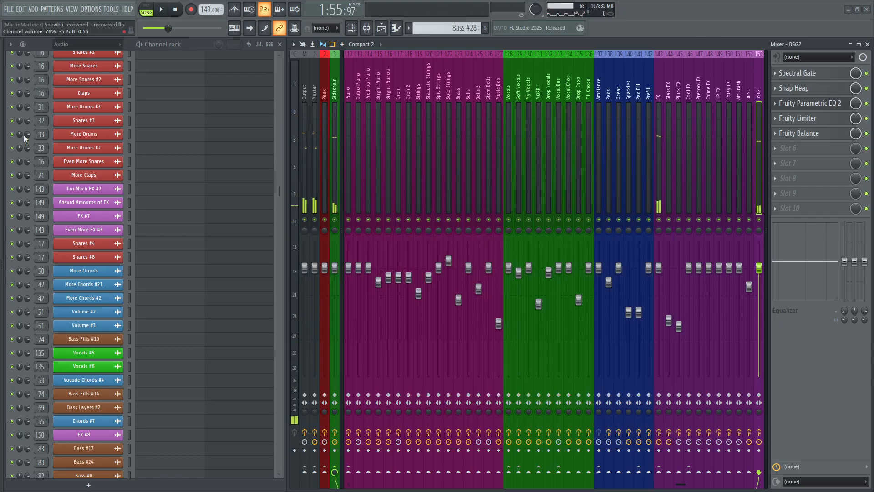
# Step: Check Fruity Parametric EQ 2 on the BSG2 mixer track, play the FX clips, and show the playlist
pyautogui.click(801, 103)
pyautogui.click(601, 178)
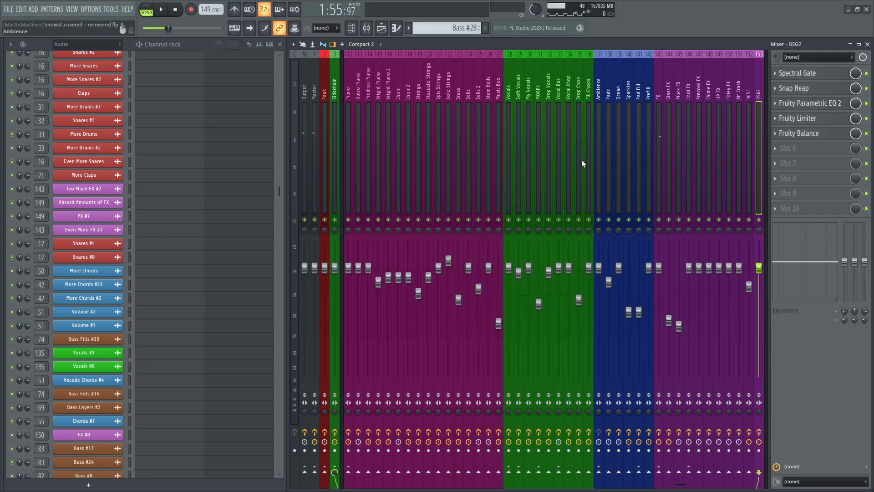
pyautogui.press('space')
pyautogui.click(382, 29)
pyautogui.press('space')
# Step: Play the chord and bass clips together from bar 73, and solo and play the Chords track group
pyautogui.scroll(2, 348, 165)
pyautogui.scroll(10, 475, 238)
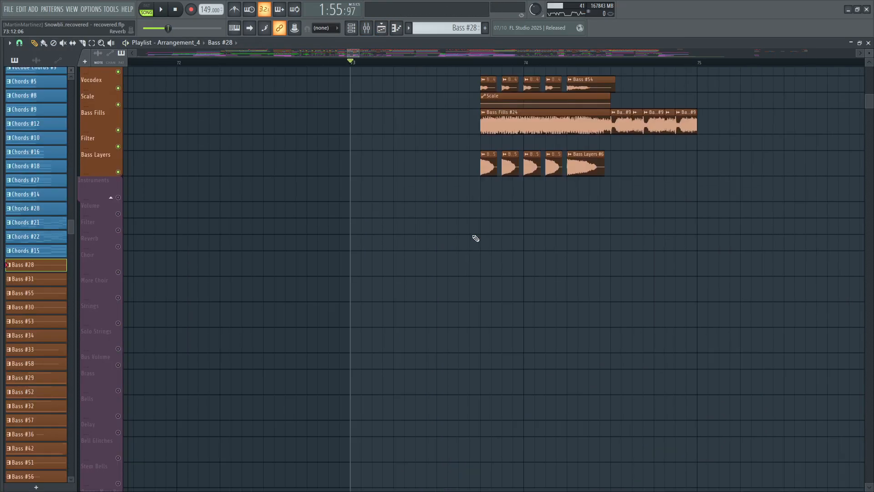
pyautogui.press('space')
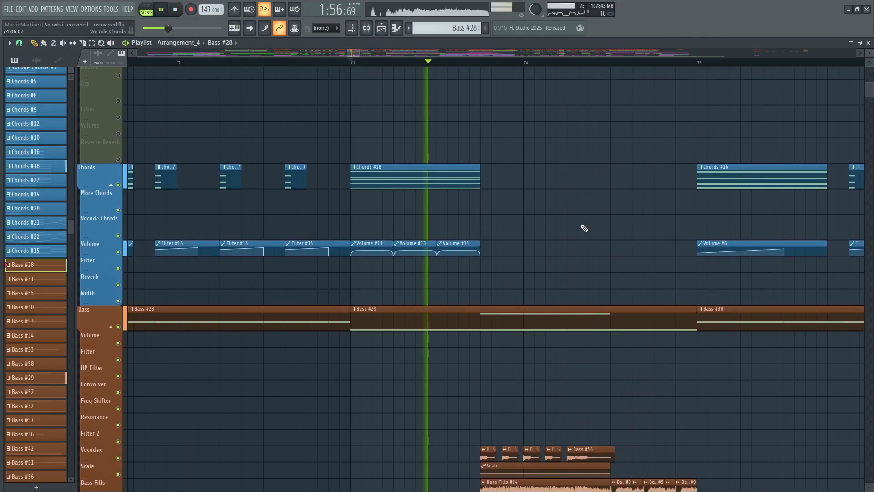
pyautogui.press('space')
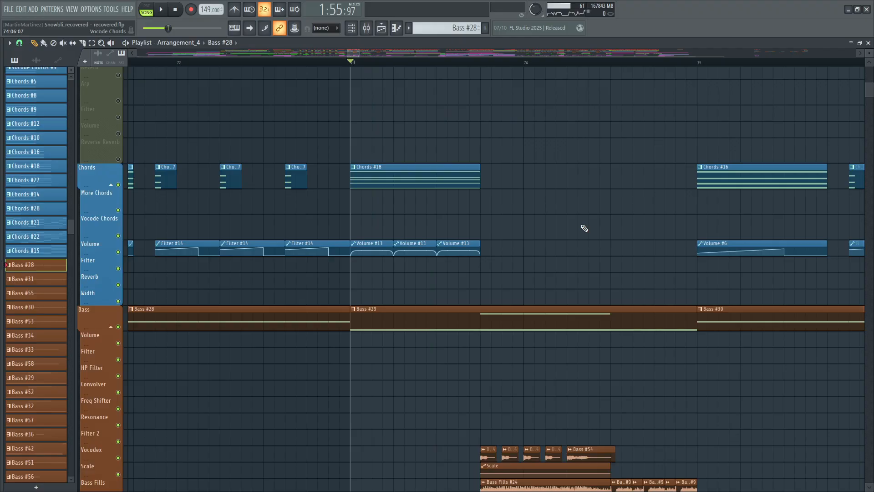
pyautogui.rightClick(119, 185)
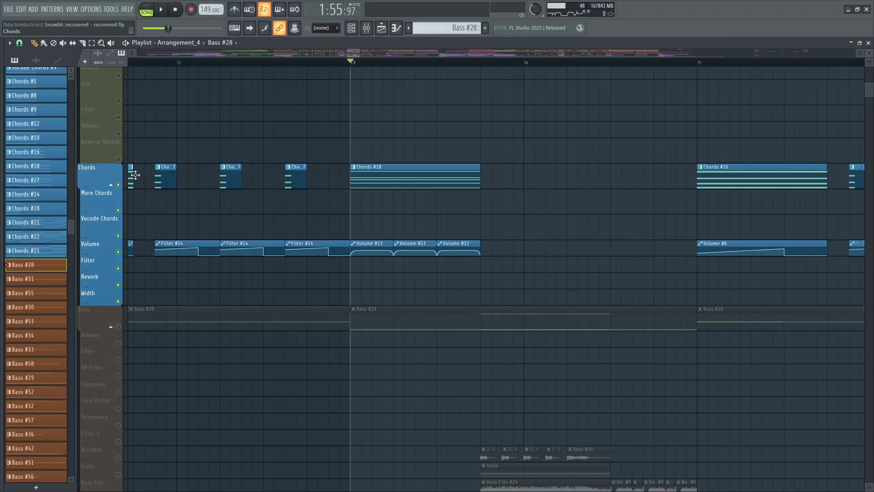
pyautogui.press('space')
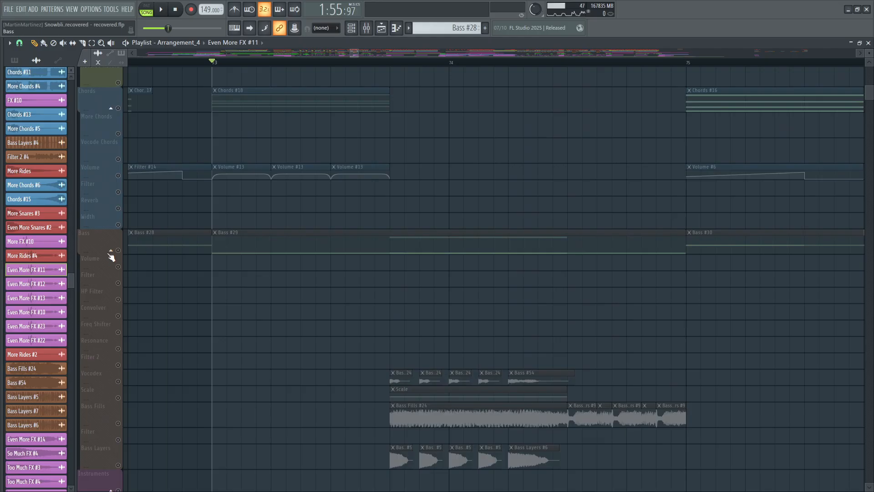
# Step: Solo the Bass track group, play the Bass #29 pattern, and close the playlist
pyautogui.rightClick(118, 250)
pyautogui.press('space')
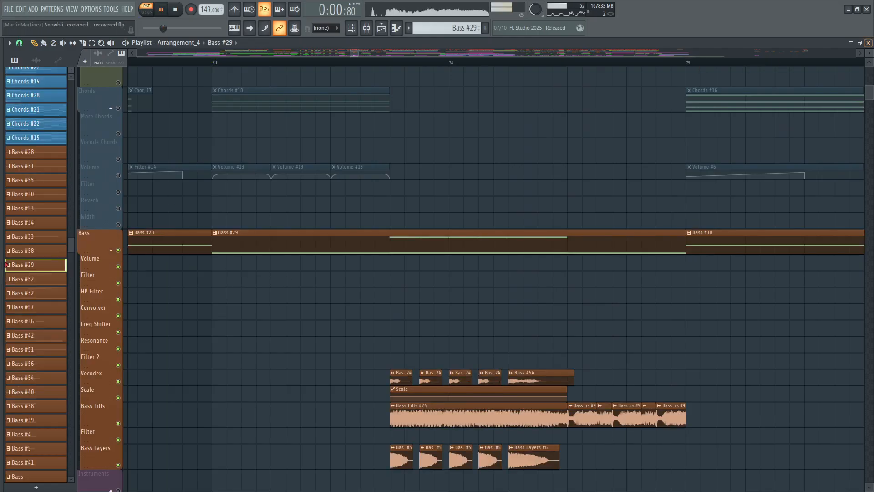
pyautogui.click(869, 44)
# Step: Open the Bass #56 Phase Plant patch, inspect it while the pattern plays, and close it
pyautogui.scroll(-4, 150, 202)
pyautogui.scroll(10, 171, 207)
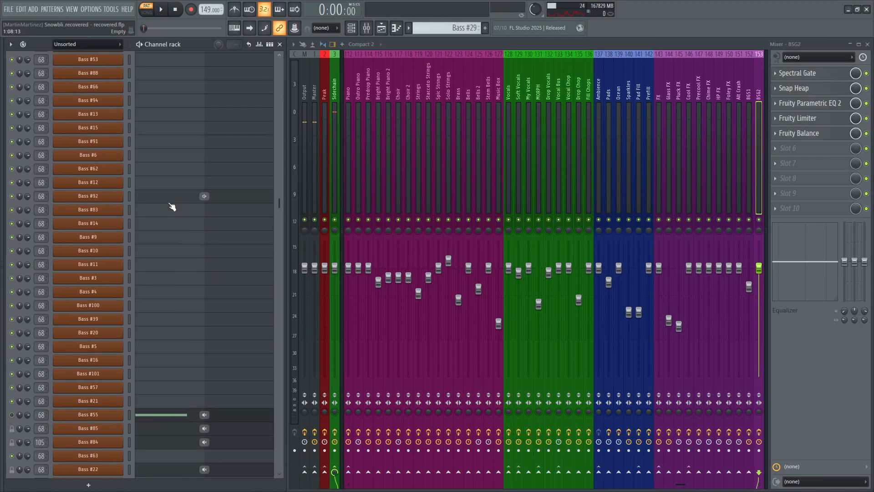
pyautogui.click(101, 216)
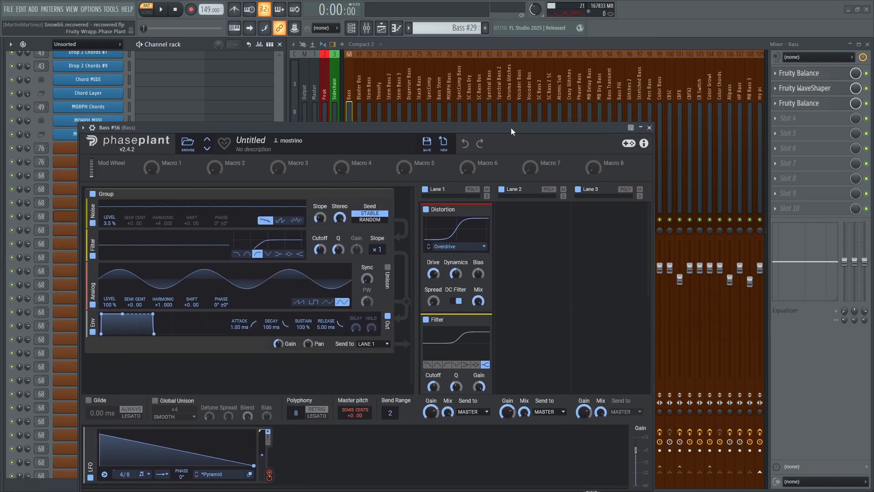
pyautogui.moveTo(510, 127); pyautogui.dragTo(568, 87)
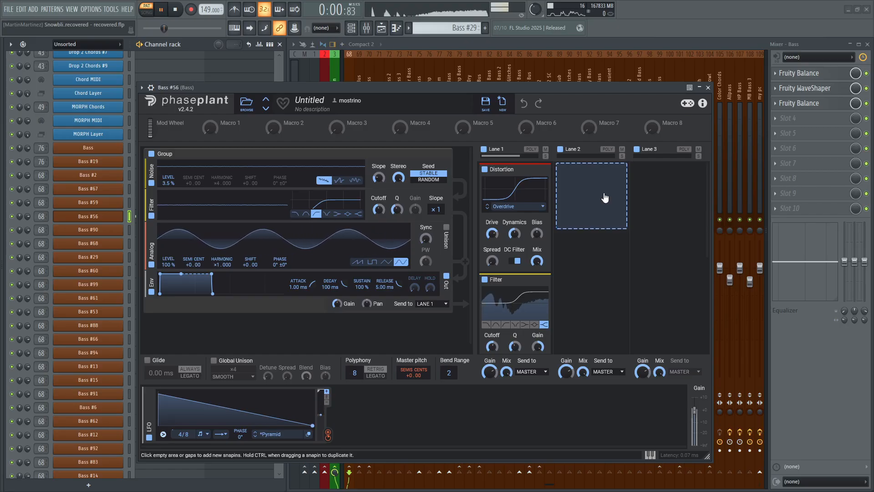
pyautogui.press('Escape')
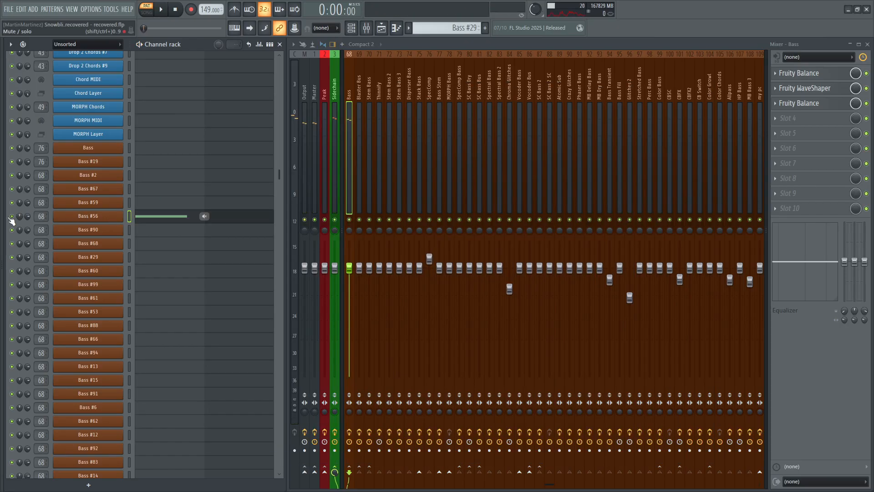
# Step: Unmute the Bass #55 channel and play the Bass #29 pattern with it
pyautogui.scroll(-9, 91, 274)
pyautogui.click(204, 297)
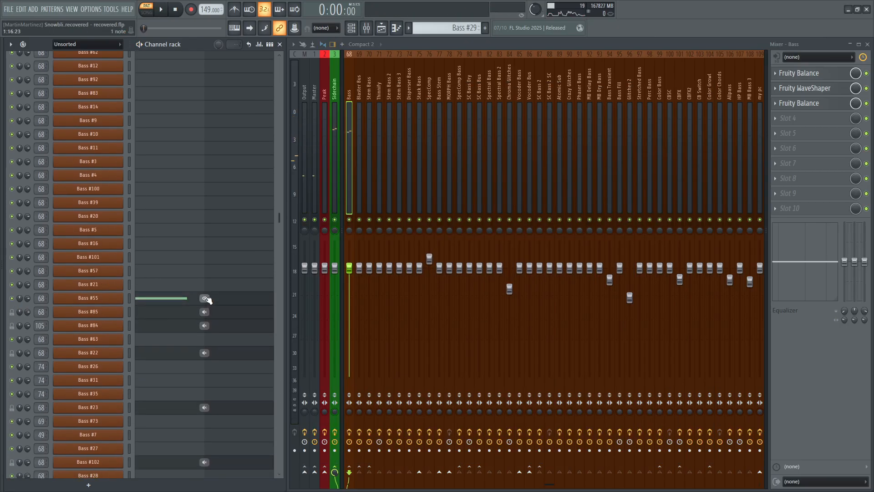
pyautogui.press('space')
pyautogui.press('space')
# Step: Unmute the Bass #56 channel, play it layered with Bass #55, and mute it again
pyautogui.scroll(15, 229, 275)
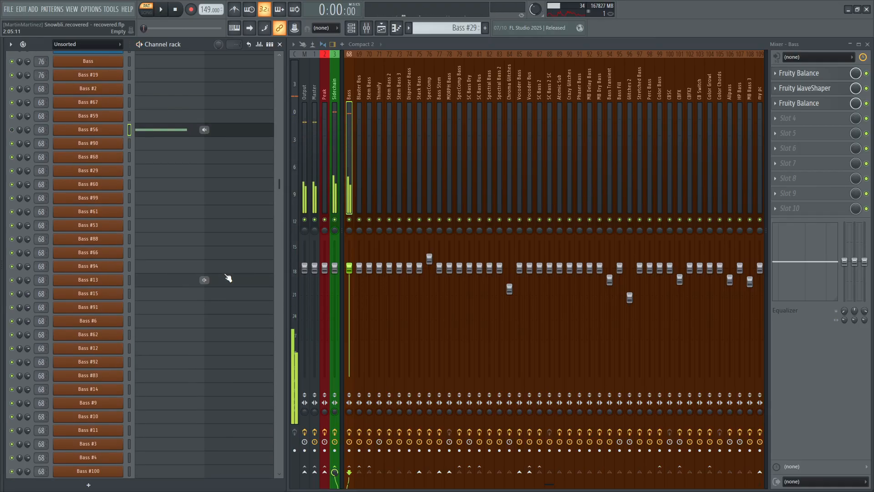
pyautogui.click(13, 297)
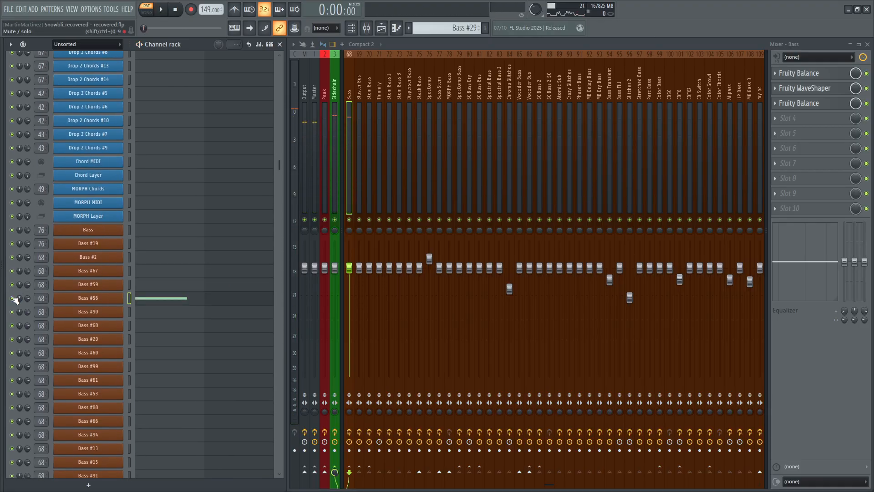
pyautogui.press('space')
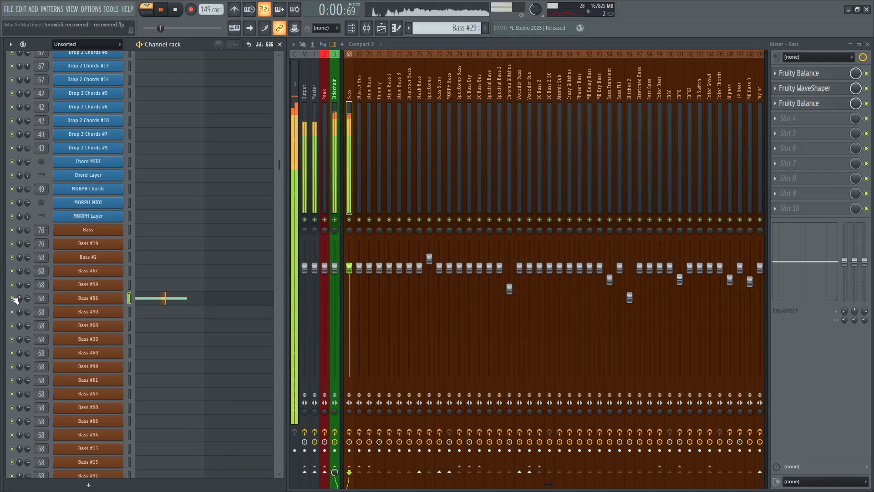
pyautogui.press('space')
pyautogui.click(14, 298)
# Step: Open the Bass #55 Phase Plant patch, disable Lane 1, and play the dry oscillators
pyautogui.scroll(-10, 175, 336)
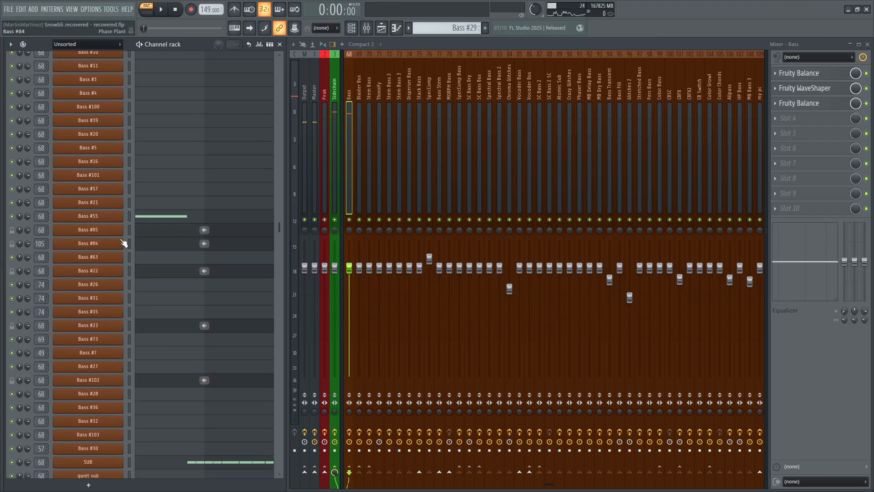
pyautogui.click(88, 216)
pyautogui.moveTo(531, 99); pyautogui.dragTo(470, 69)
pyautogui.click(535, 131)
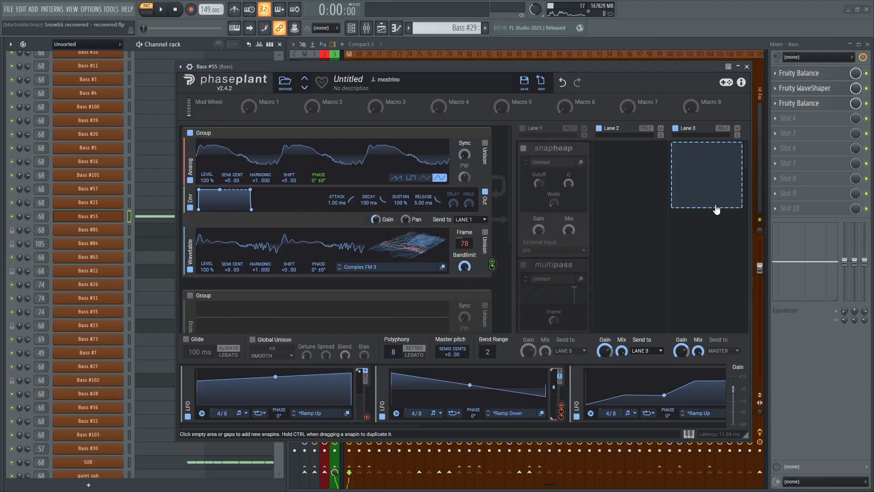
pyautogui.press('space')
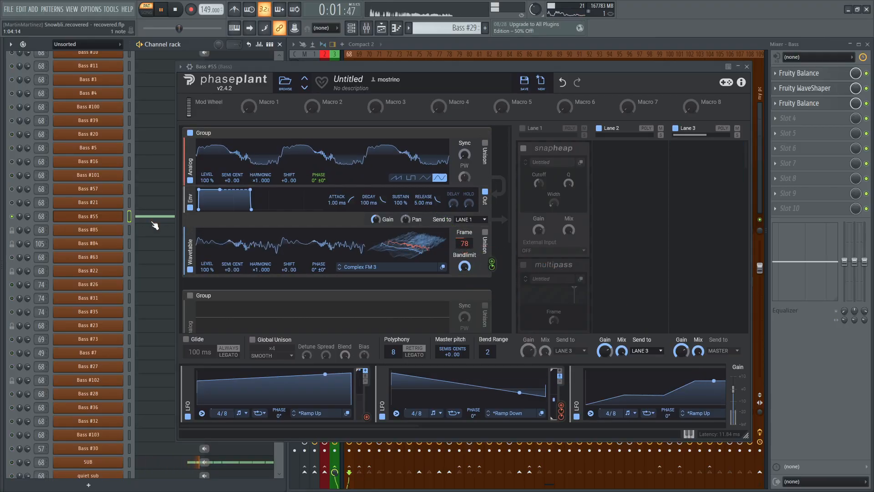
pyautogui.press('space')
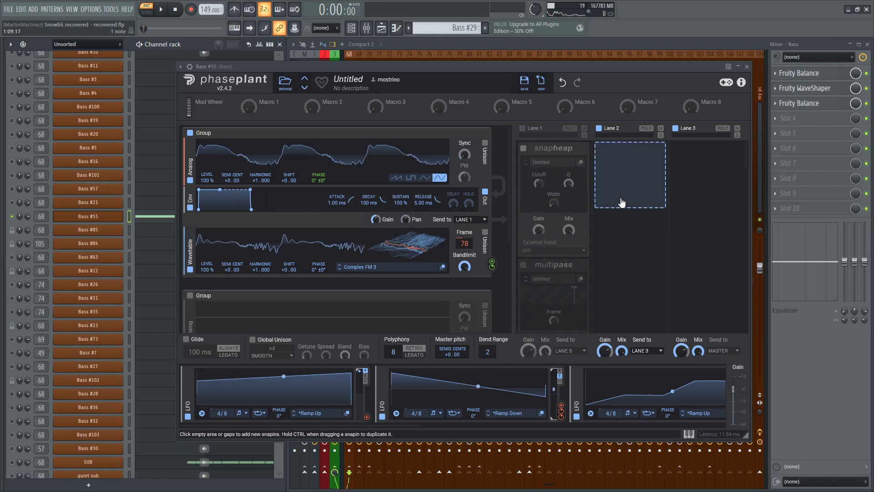
# Step: Enable Lane 1 and its Snap Heap in the Bass #55 patch, open Snap Heap, and play the pattern
pyautogui.click(522, 128)
pyautogui.scroll(-3, 631, 192)
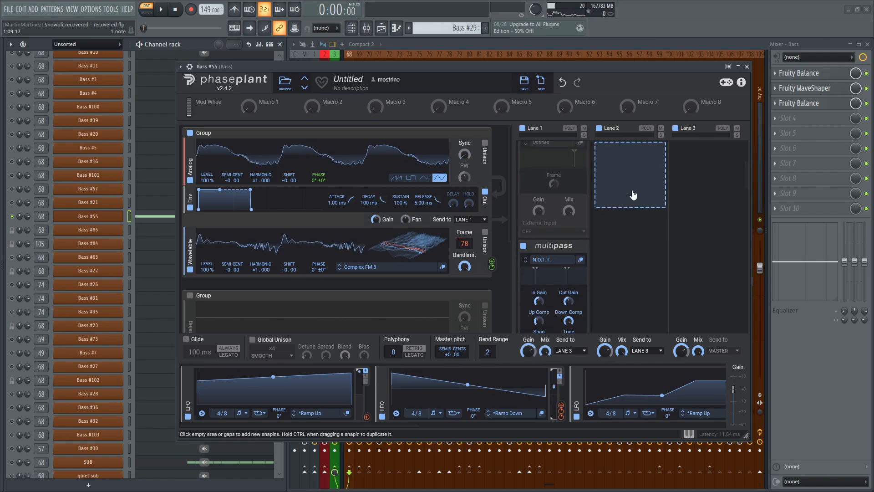
pyautogui.scroll(3, 632, 191)
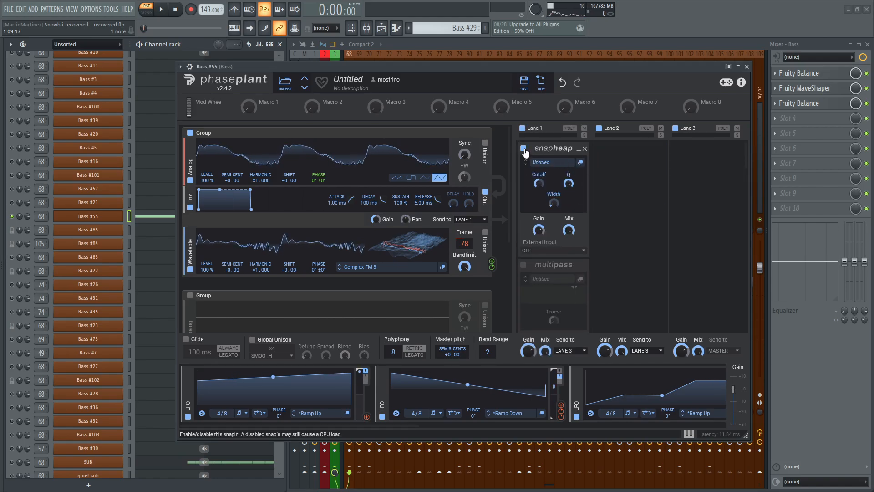
pyautogui.click(523, 149)
pyautogui.moveTo(535, 148)
pyautogui.mouseDown()
pyautogui.moveTo(616, 185)
pyautogui.moveTo(639, 167)
pyautogui.moveTo(602, 189)
pyautogui.moveTo(624, 195)
pyautogui.moveTo(551, 130)
pyautogui.moveTo(605, 150)
pyautogui.moveTo(524, 152)
pyautogui.moveTo(655, 164)
pyautogui.moveTo(561, 148)
pyautogui.moveTo(624, 169)
pyautogui.moveTo(536, 136)
pyautogui.mouseUp()
pyautogui.click(580, 162)
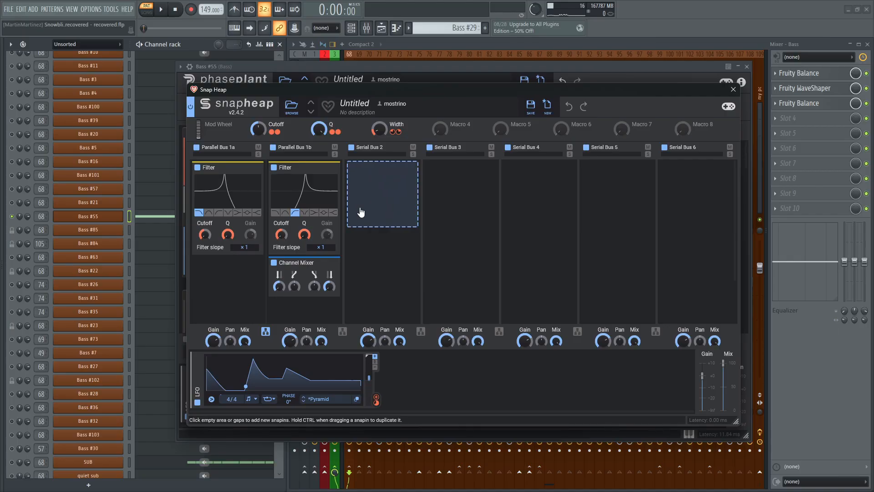
pyautogui.press('space')
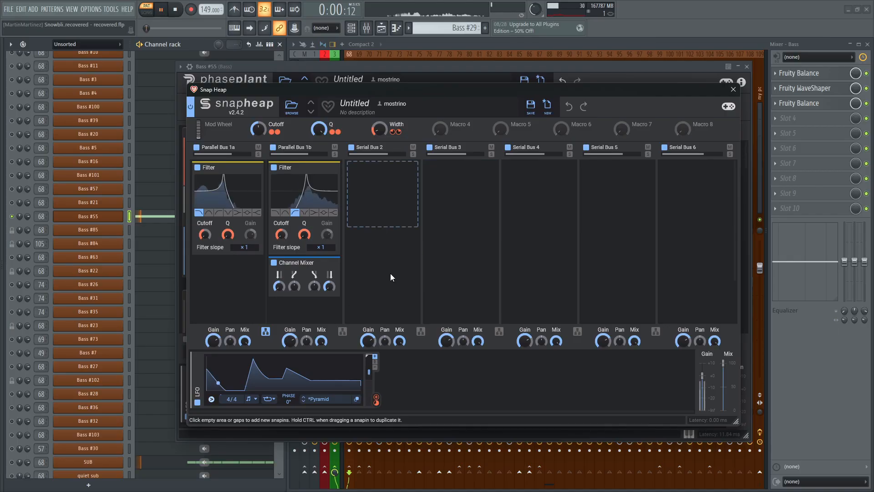
pyautogui.press('space')
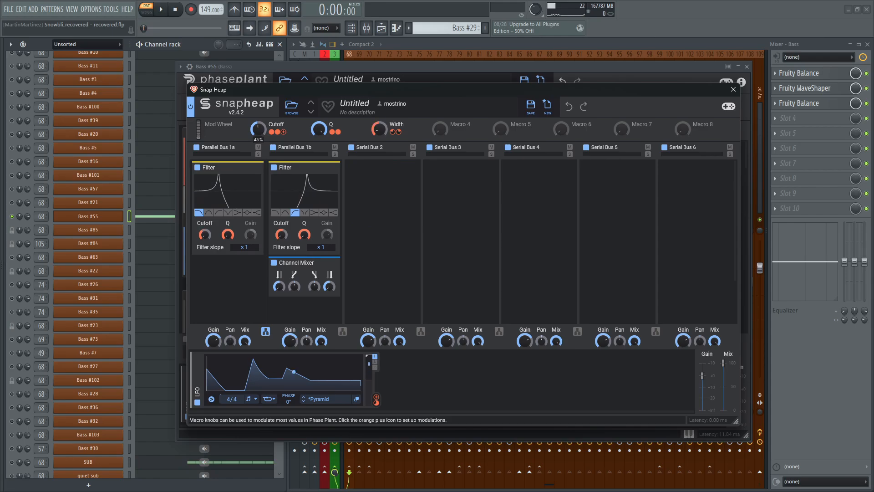
# Step: Try other Cutoff macro positions in Snap Heap, play the pattern with them, and undo the macro change
pyautogui.moveTo(262, 131); pyautogui.dragTo(262, 109)
pyautogui.press('space')
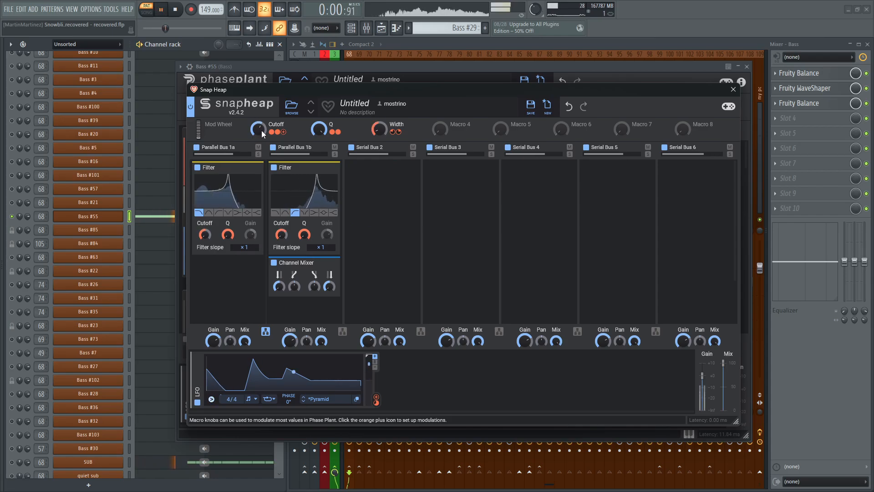
pyautogui.press('space')
pyautogui.moveTo(261, 130); pyautogui.dragTo(261, 123)
pyautogui.click(569, 106)
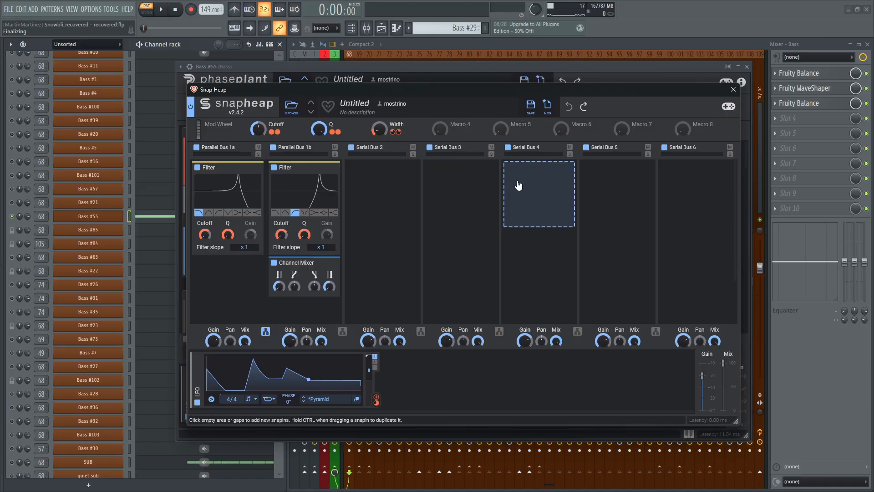
# Step: Play the pattern with the original Cutoff macro setting, and close Snap Heap
pyautogui.press('space')
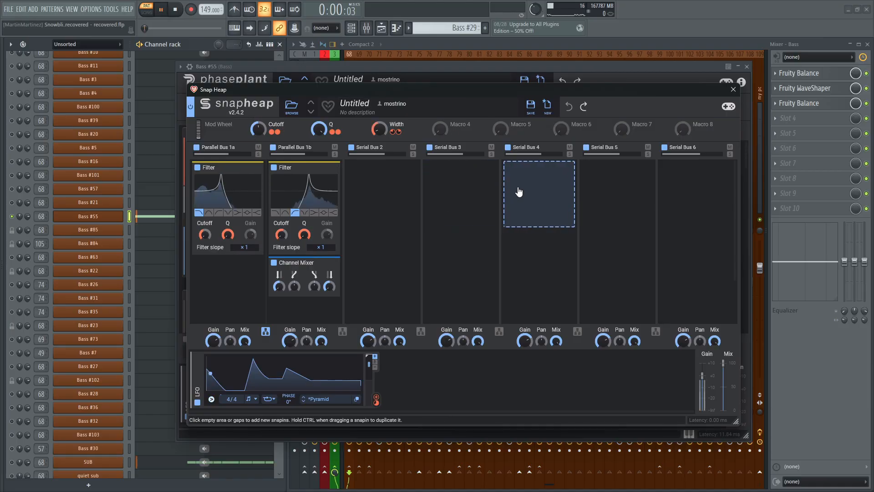
pyautogui.press('space')
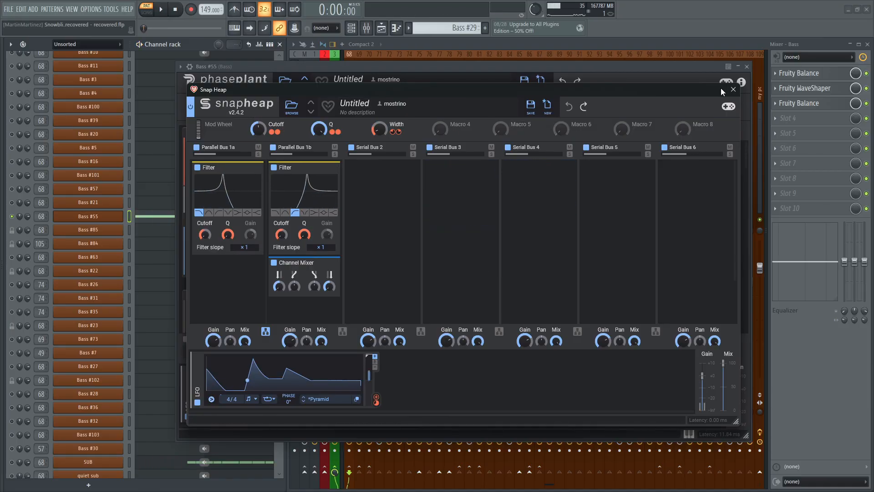
pyautogui.click(732, 89)
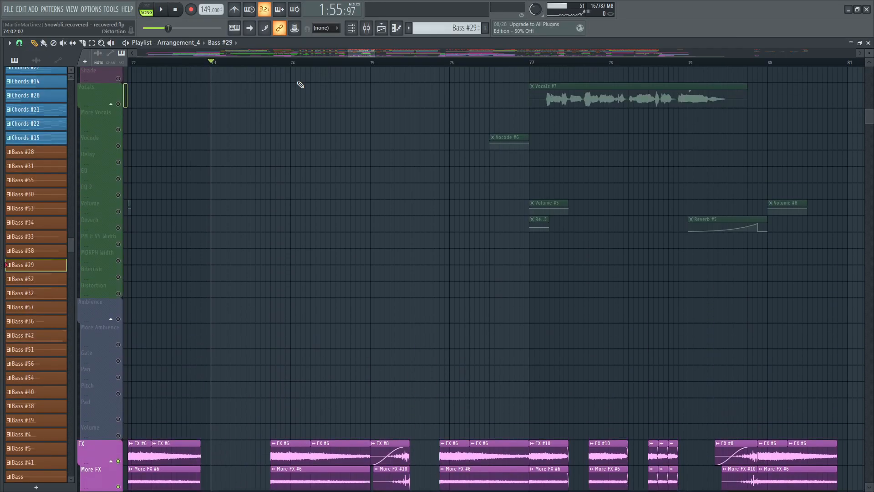
# Step: Look over the drop's clips in the playlist and solo the Even More FX track
pyautogui.scroll(15, 297, 83)
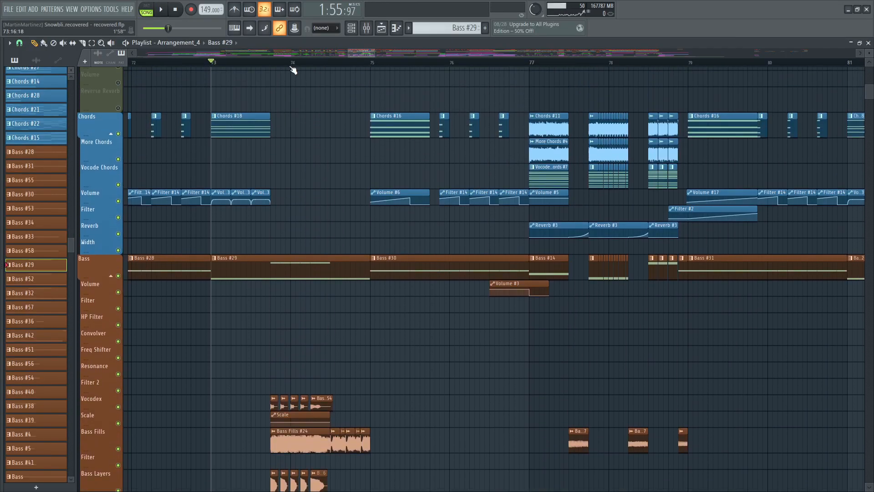
pyautogui.scroll(-5, 292, 68)
pyautogui.scroll(-15, 293, 105)
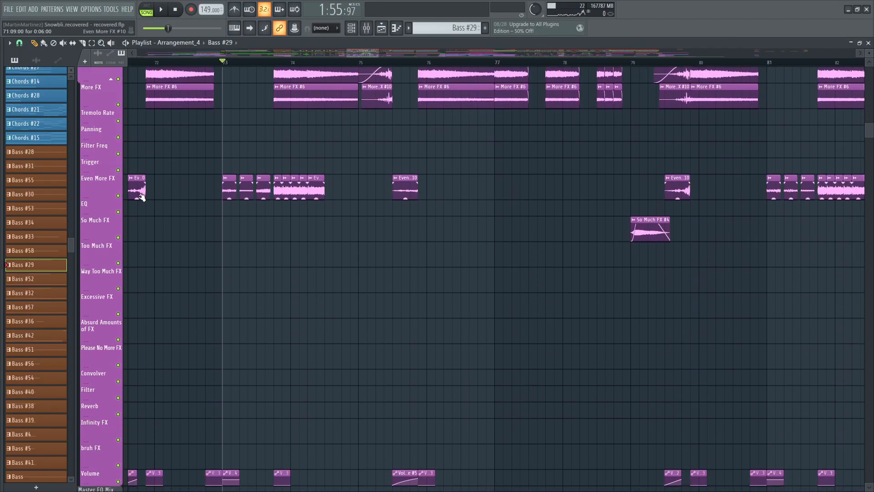
pyautogui.rightClick(123, 98)
pyautogui.rightClick(119, 93)
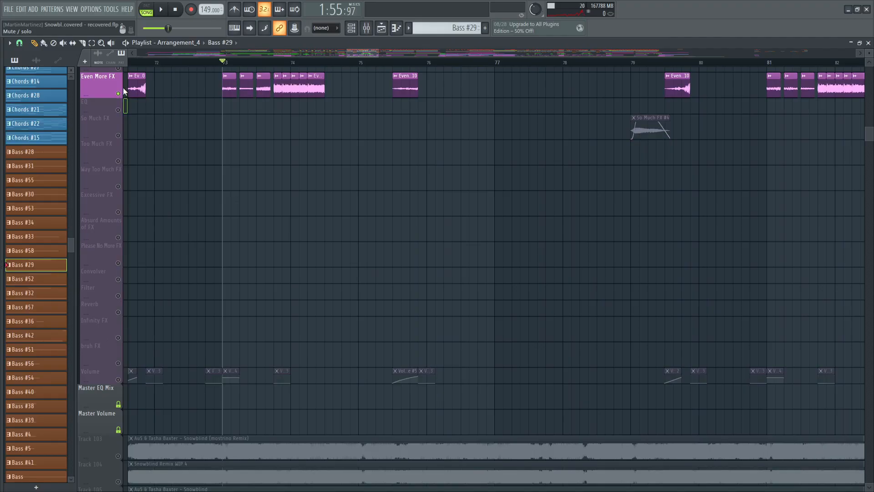
# Step: Set the playback position to 1:57:18 and play the soloed Even More FX track from there
pyautogui.click(274, 63)
pyautogui.scroll(3, 292, 72)
pyautogui.scroll(2, 302, 70)
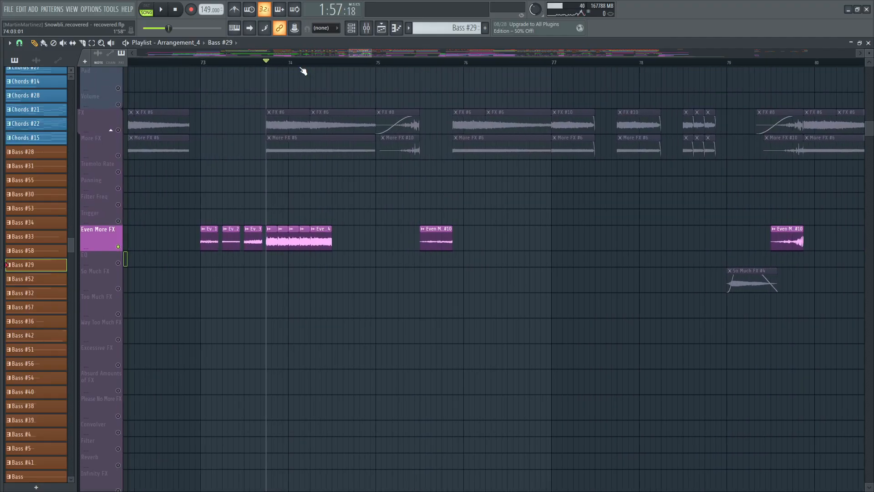
pyautogui.press('space')
pyautogui.press('space')
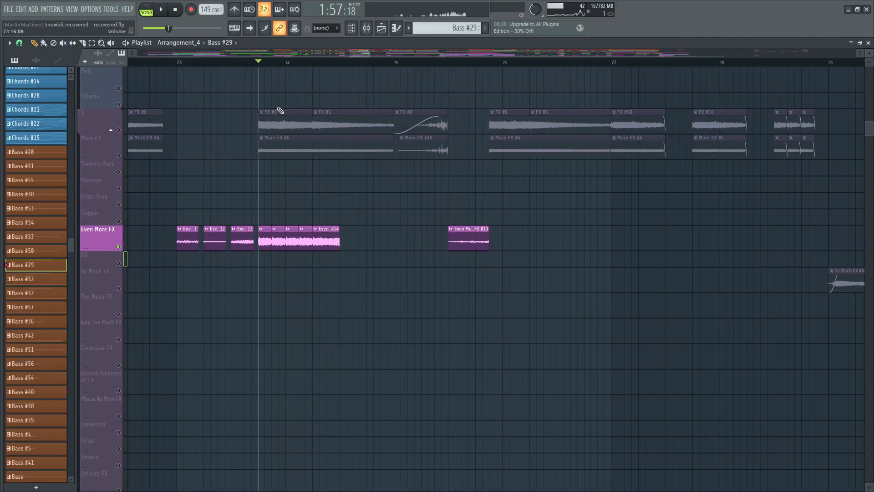
# Step: Solo the Vocodex and Bass Layers tracks and play their clips leading into bar 74
pyautogui.scroll(10, 280, 136)
pyautogui.scroll(3, 282, 208)
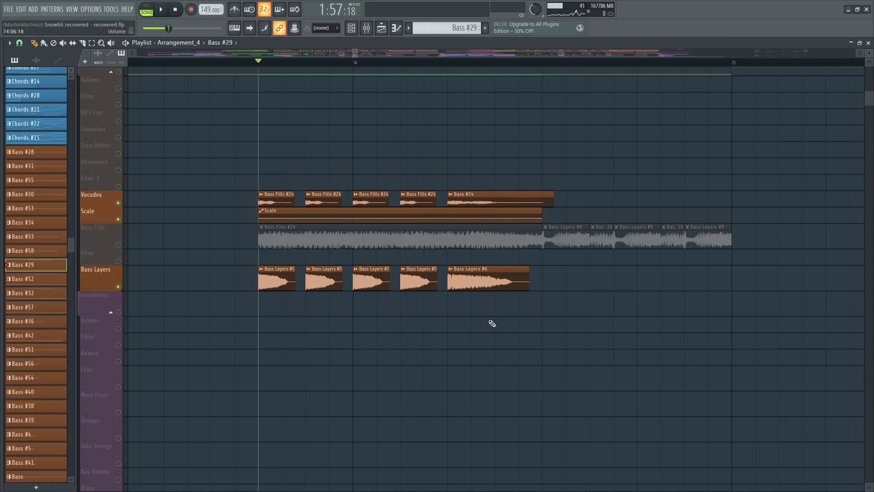
pyautogui.scroll(3, 492, 323)
pyautogui.press('space')
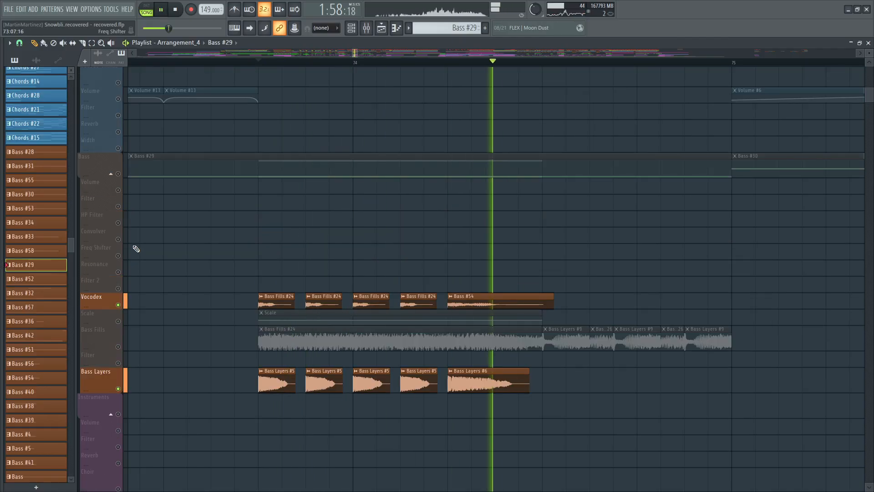
pyautogui.press('space')
# Step: Play the Bass and Bass Fills tracks each in solo from 1:57:18, and leave the Bass track soloed
pyautogui.rightClick(118, 174)
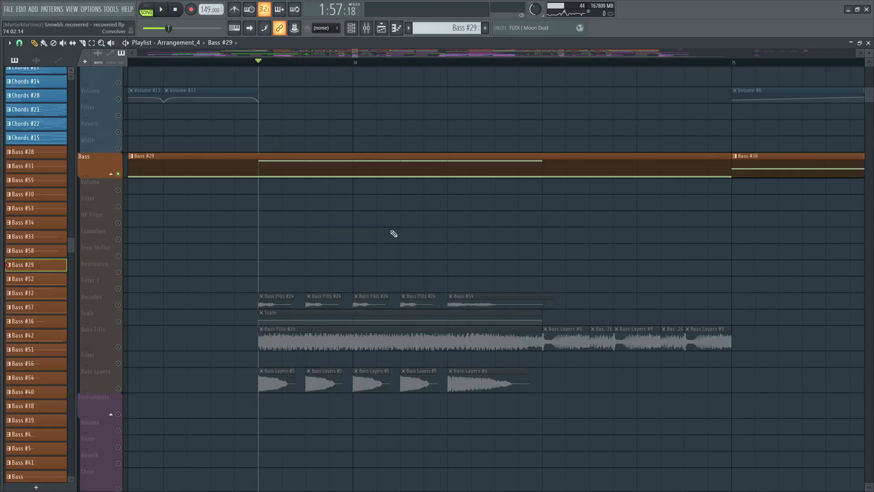
pyautogui.press('space')
pyautogui.rightClick(119, 347)
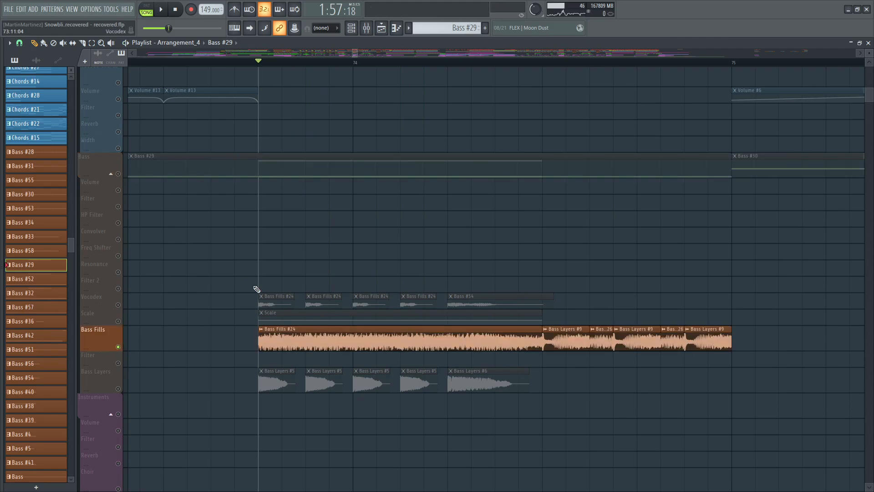
pyautogui.press('space')
pyautogui.rightClick(118, 174)
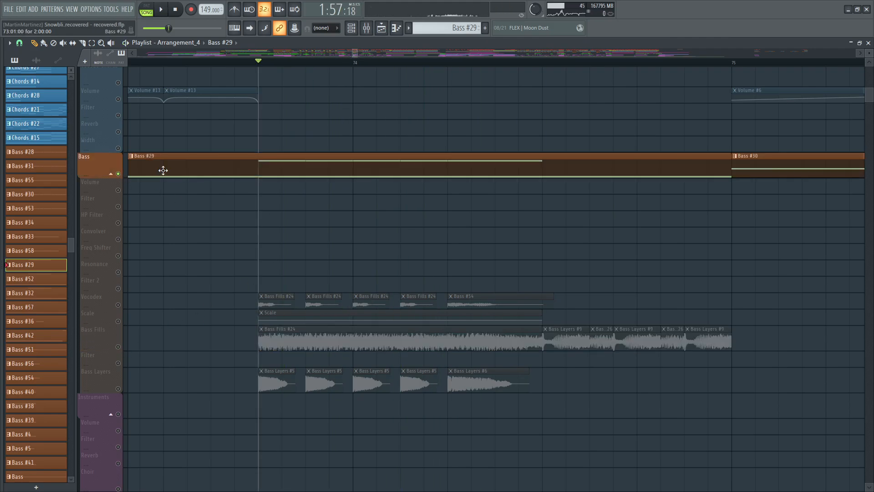
# Step: Look over the generator groups of the Bass #52 patch, disable Lanes 1, 2 and 3, and play the pattern
pyautogui.click(868, 43)
pyautogui.scroll(-10, 203, 237)
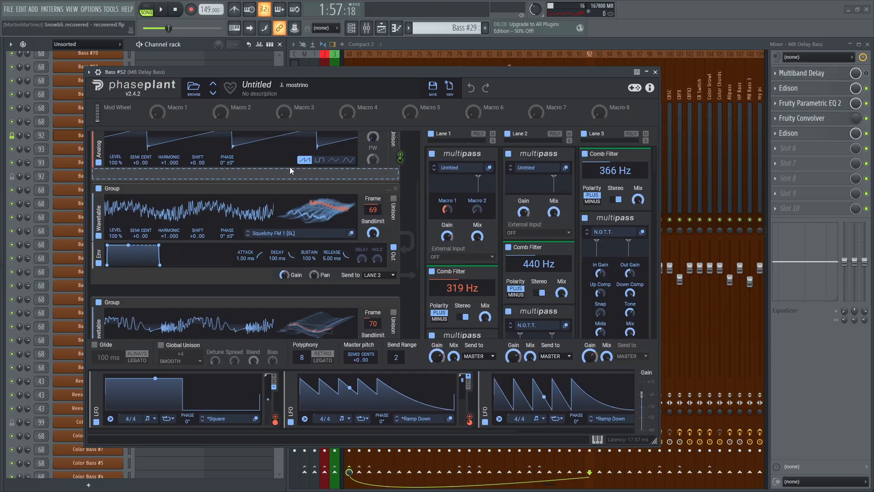
pyautogui.scroll(3, 290, 166)
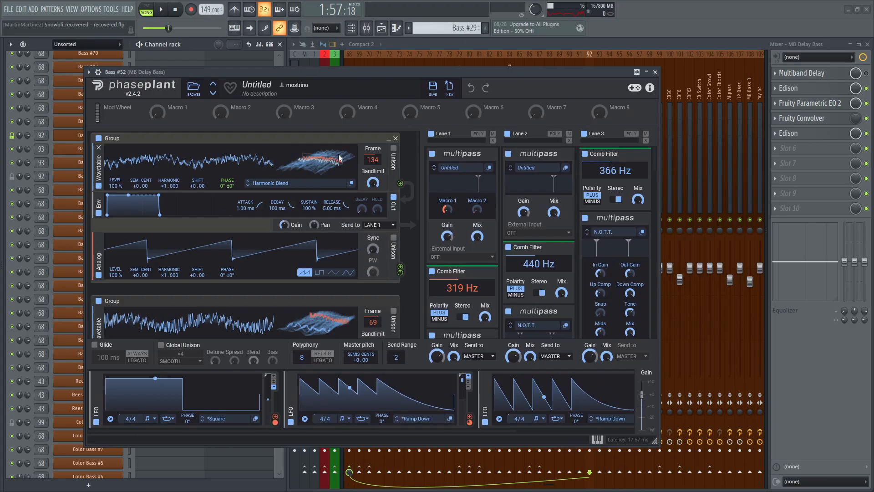
pyautogui.click(431, 133)
pyautogui.click(507, 133)
pyautogui.click(583, 133)
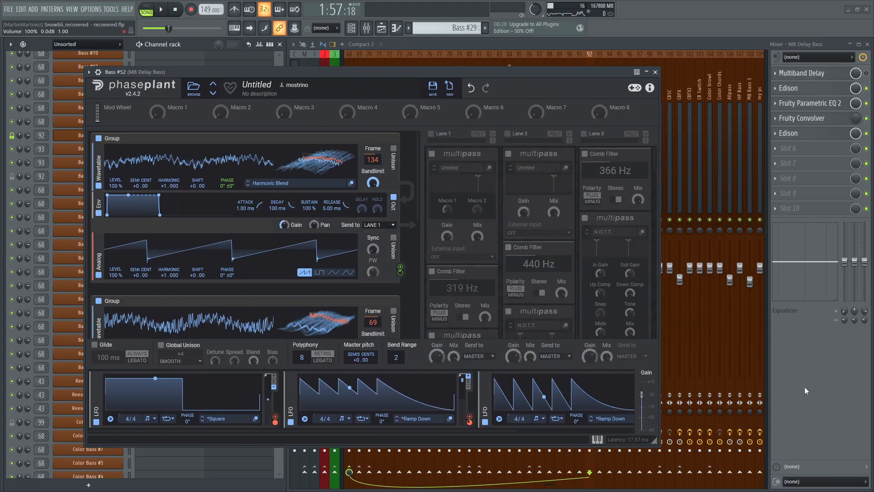
pyautogui.scroll(-3, 379, 277)
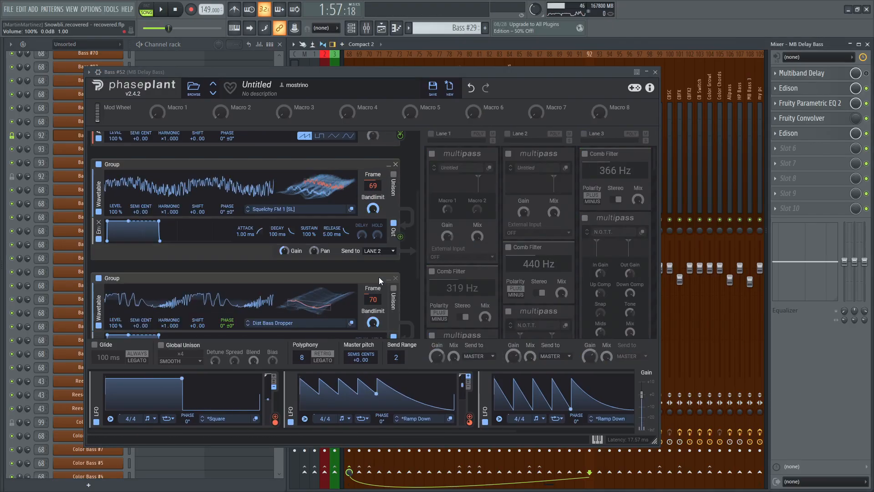
pyautogui.scroll(3, 378, 279)
# Step: Turn off the second and third generator groups in Bass #52, keep Lane 1 disabled, and play the Harmonic Blend group dry
pyautogui.click(431, 133)
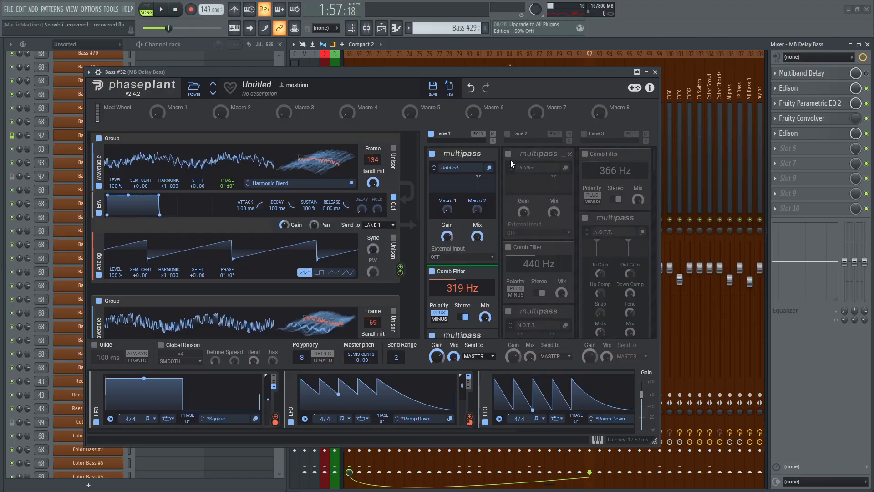
pyautogui.click(98, 301)
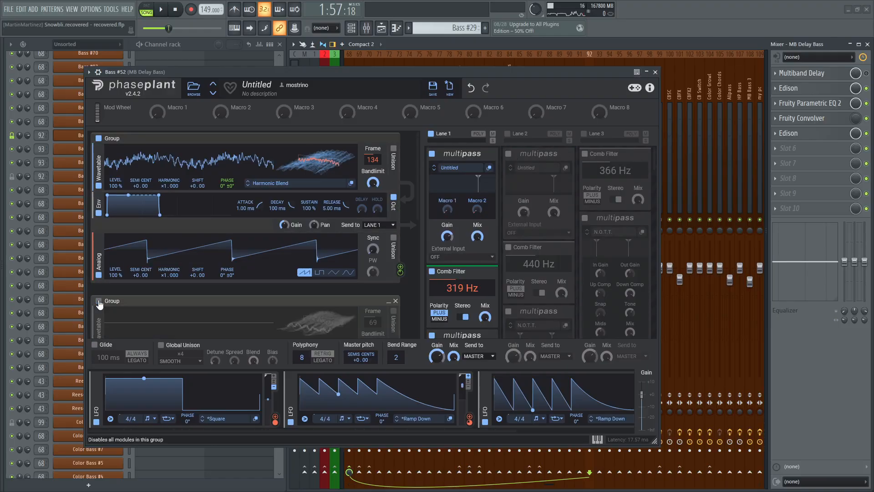
pyautogui.scroll(-3, 100, 300)
pyautogui.click(99, 256)
pyautogui.scroll(-3, 102, 254)
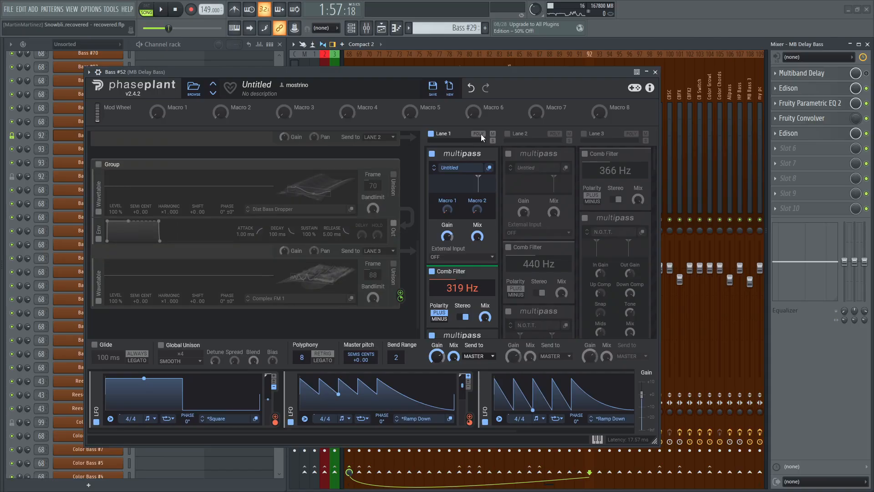
pyautogui.click(442, 135)
pyautogui.scroll(5, 362, 179)
pyautogui.moveTo(300, 75); pyautogui.dragTo(312, 117)
pyautogui.press('space')
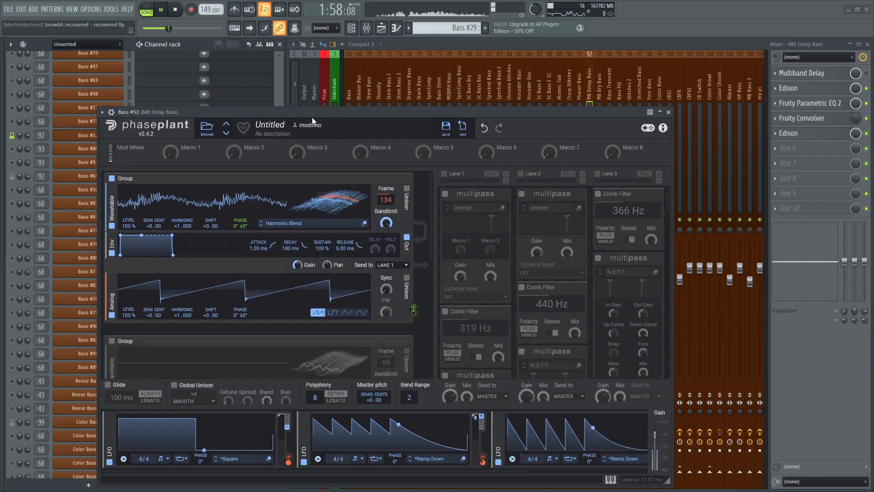
# Step: Enable Lane 1, compare the sound with its first Multipass bypassed and active, and inspect the Filtertable band inside that Multipass
pyautogui.click(444, 174)
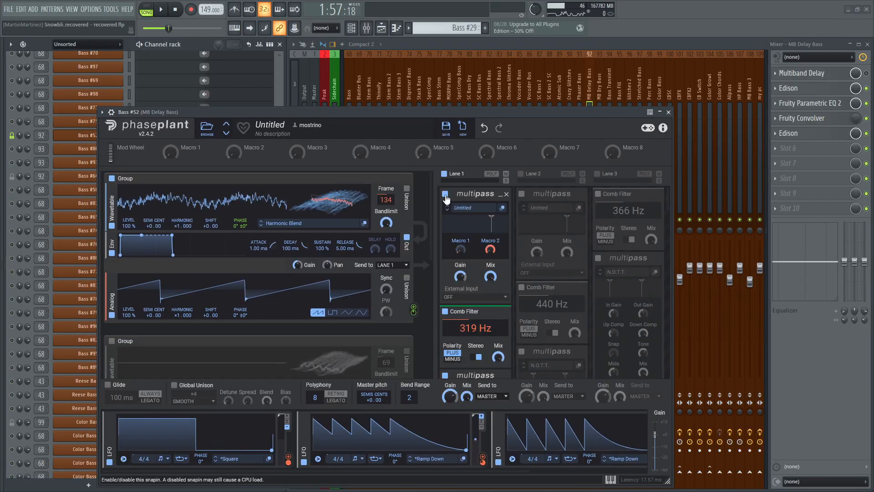
pyautogui.click(445, 194)
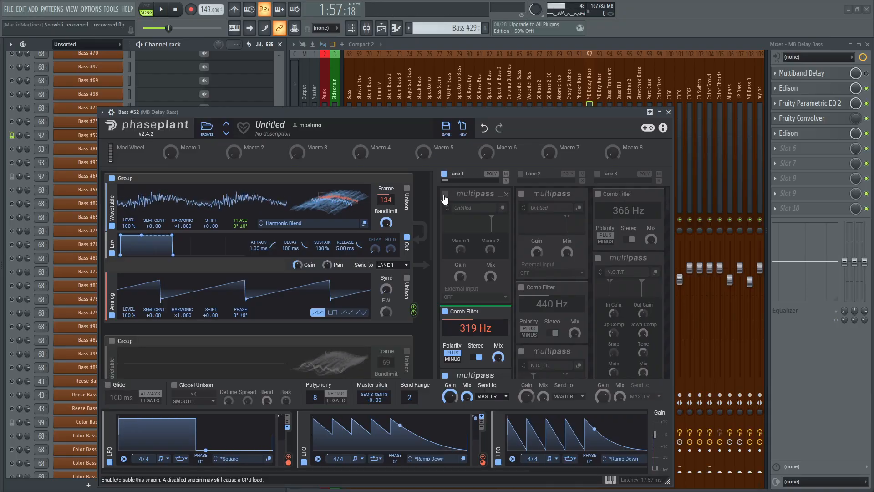
pyautogui.click(500, 207)
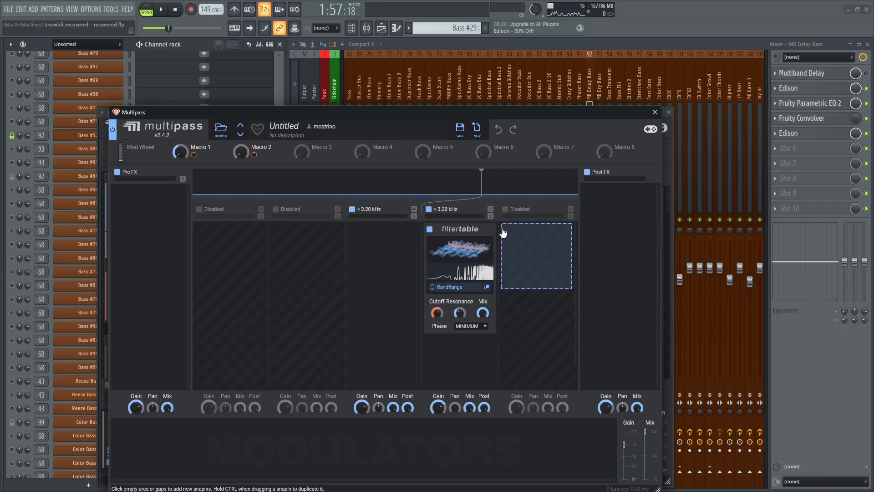
pyautogui.click(655, 112)
pyautogui.click(446, 194)
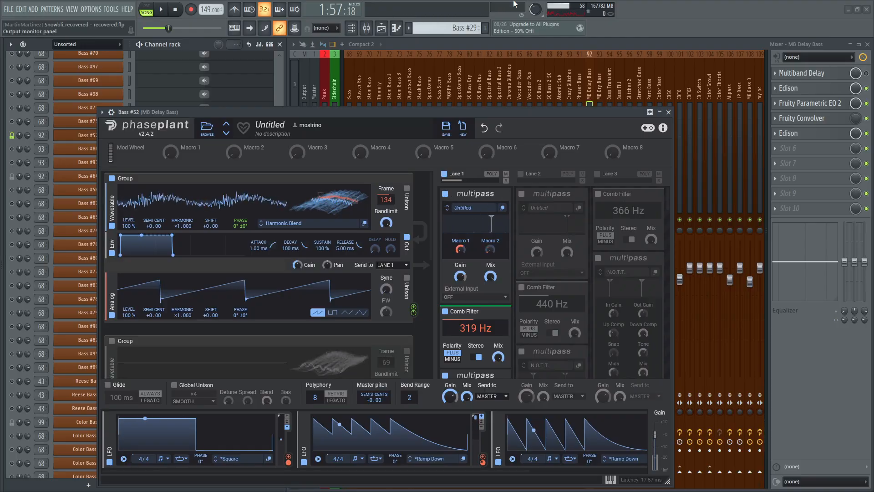
# Step: Switch to the Squelchy FM 1 group through Lane 2, compare with Lane 2's first Multipass bypassed, and inspect that Multipass while playing
pyautogui.moveTo(484, 111); pyautogui.dragTo(477, 55)
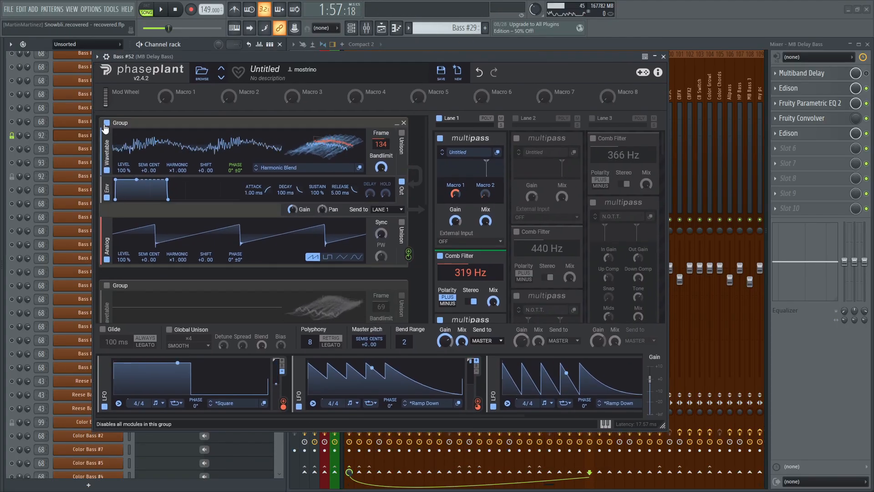
pyautogui.scroll(-4, 152, 185)
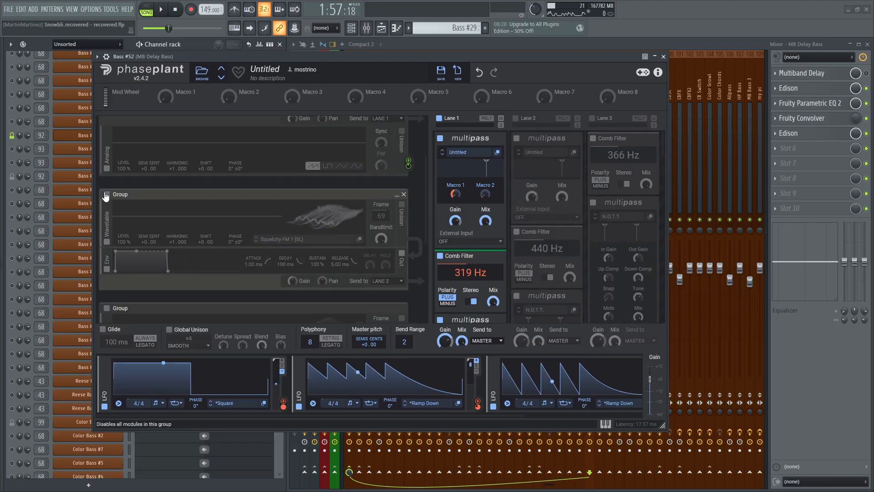
pyautogui.click(106, 194)
pyautogui.click(516, 119)
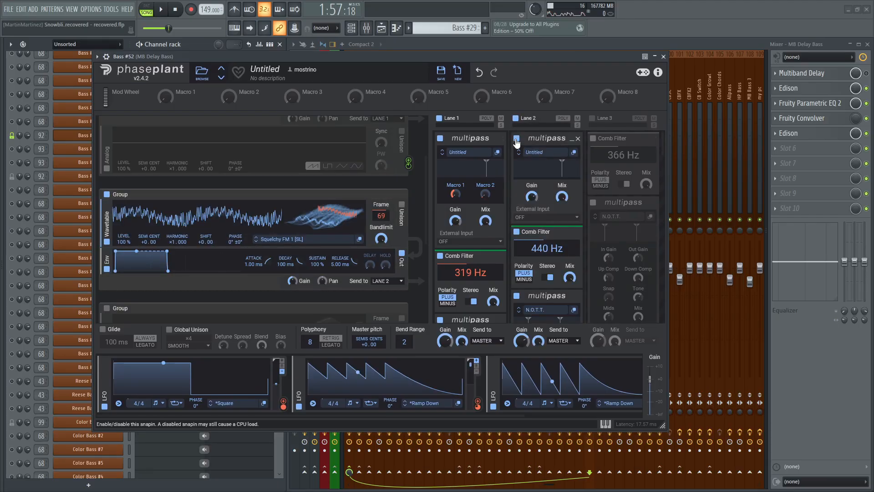
pyautogui.click(516, 138)
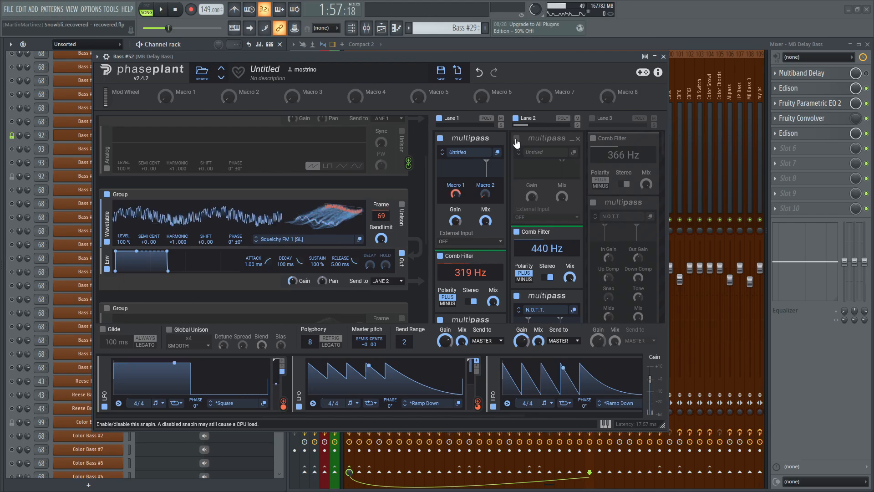
pyautogui.click(573, 152)
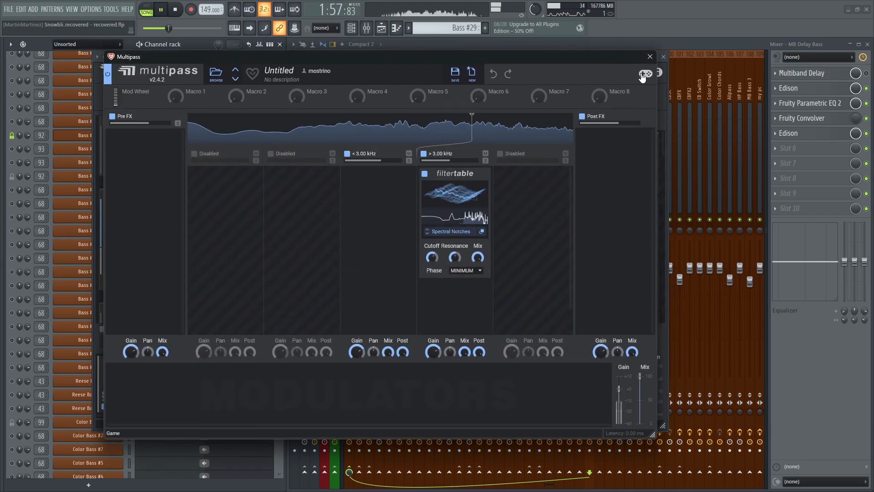
pyautogui.click(650, 57)
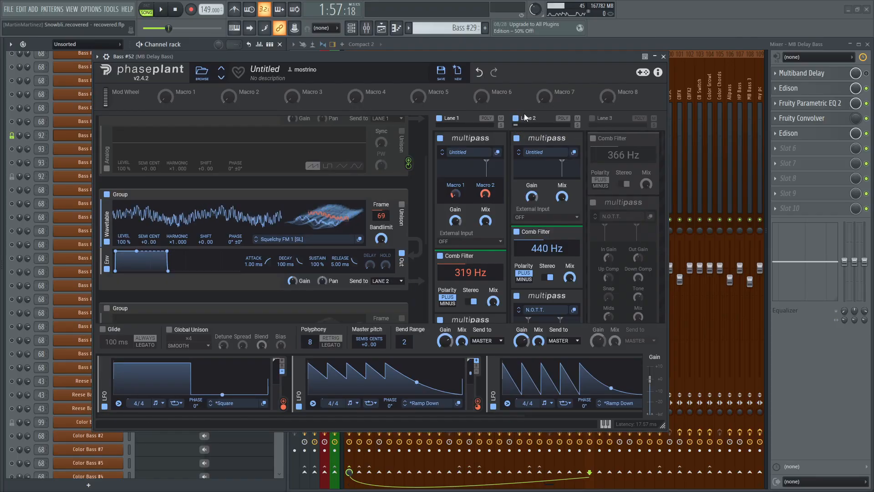
# Step: Switch to the third group with Dist Bass Dropper and Complex FM 1, play it dry, enable Lane 3, and play it again
pyautogui.click(107, 195)
pyautogui.scroll(-3, 107, 195)
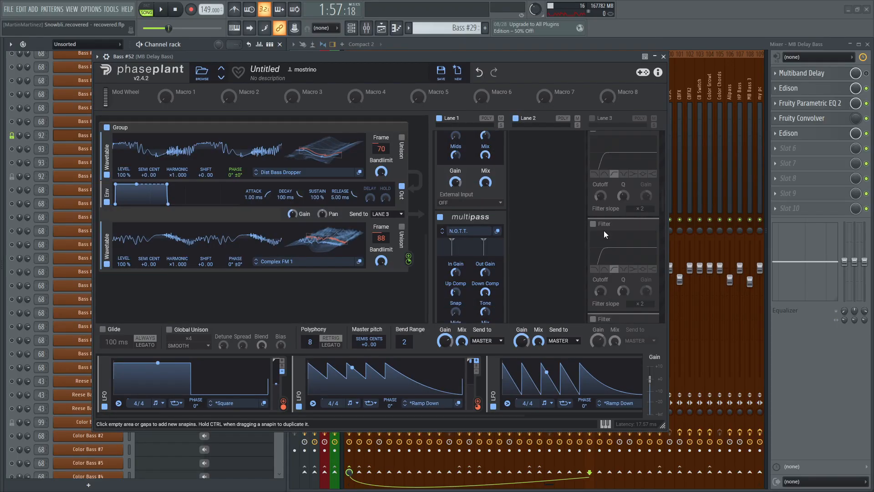
pyautogui.scroll(-4, 603, 230)
pyautogui.scroll(4, 604, 230)
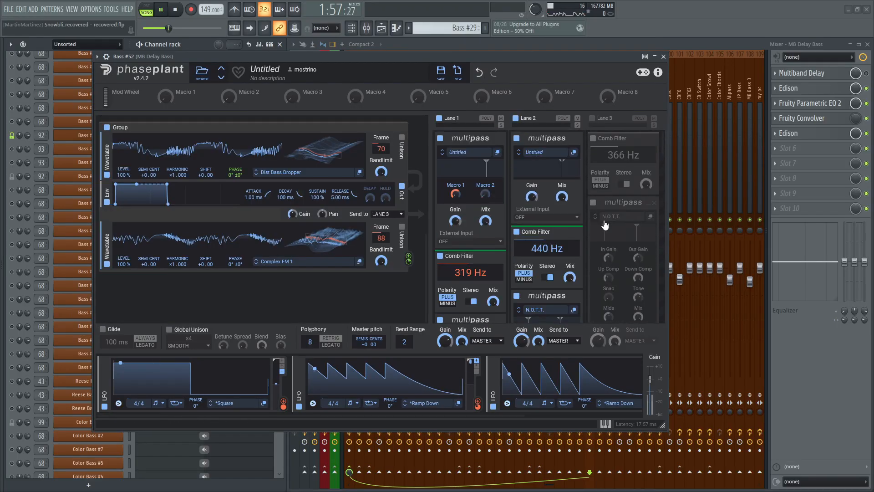
pyautogui.press('space')
pyautogui.click(592, 118)
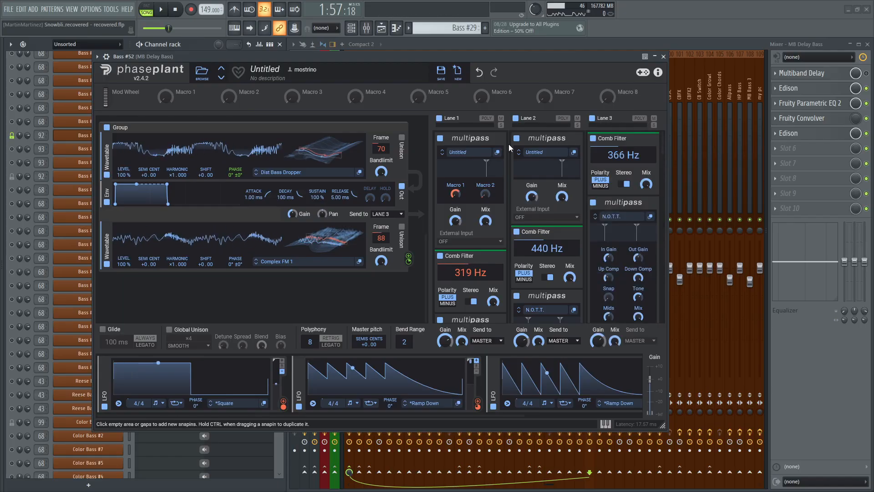
pyautogui.scroll(3, 253, 157)
pyautogui.press('space')
# Step: Re-enable the first two generator groups in Bass #52 and play the full patch with all three lanes active
pyautogui.click(106, 149)
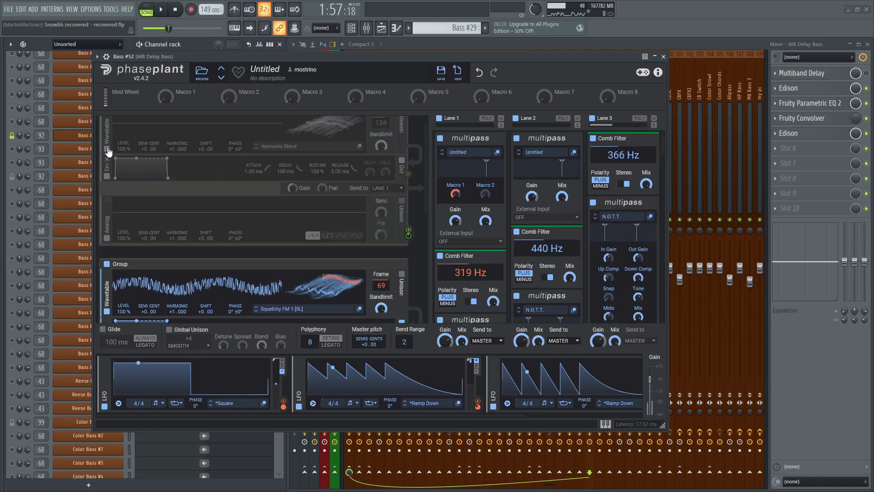
pyautogui.scroll(3, 109, 137)
pyautogui.press('space')
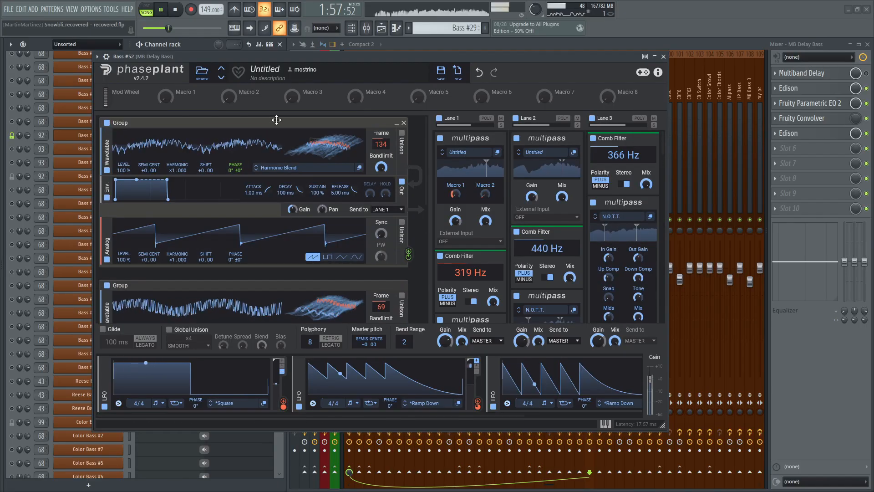
pyautogui.press('space')
# Step: Check the Bass #29 clip in the playlist, then mute the Bass #52 channel in the channel rack
pyautogui.press('F5')
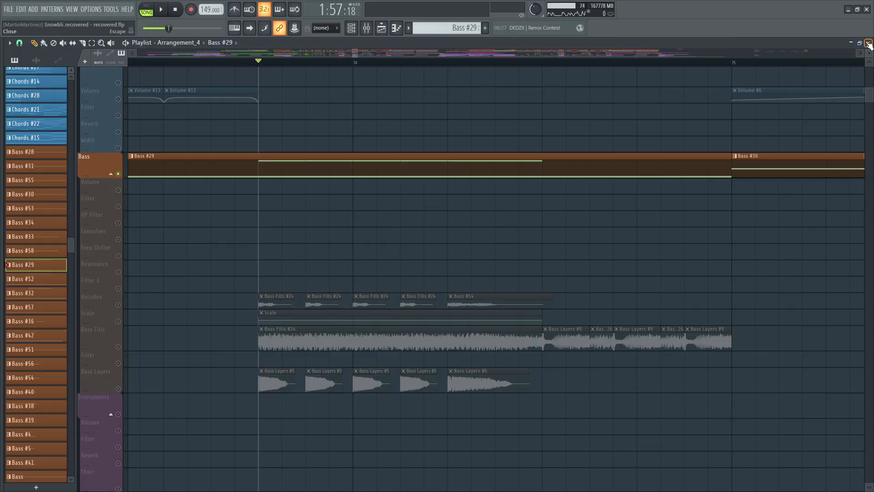
pyautogui.click(868, 43)
pyautogui.click(12, 176)
pyautogui.click(12, 135)
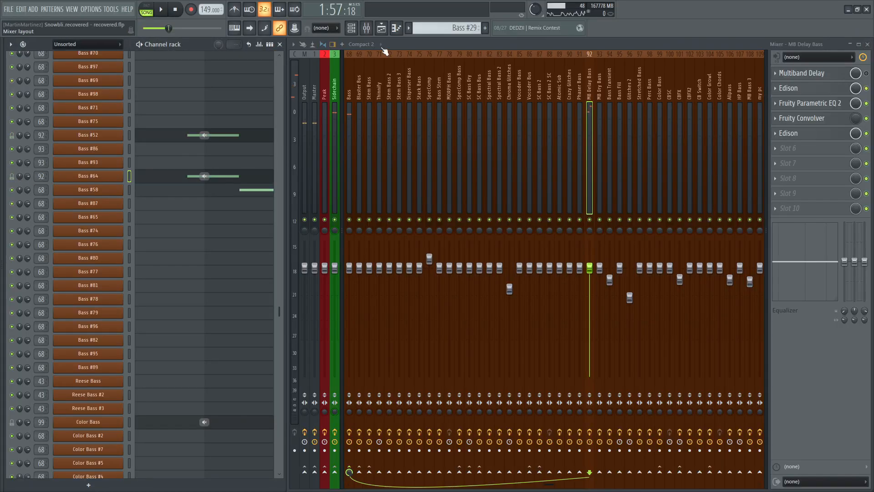
# Step: Select the Bass Fills #24 clip on the soloed Bass Fills track and open Multiband Delay on the MB Delay Bass mixer track
pyautogui.press('F5')
pyautogui.click(379, 320)
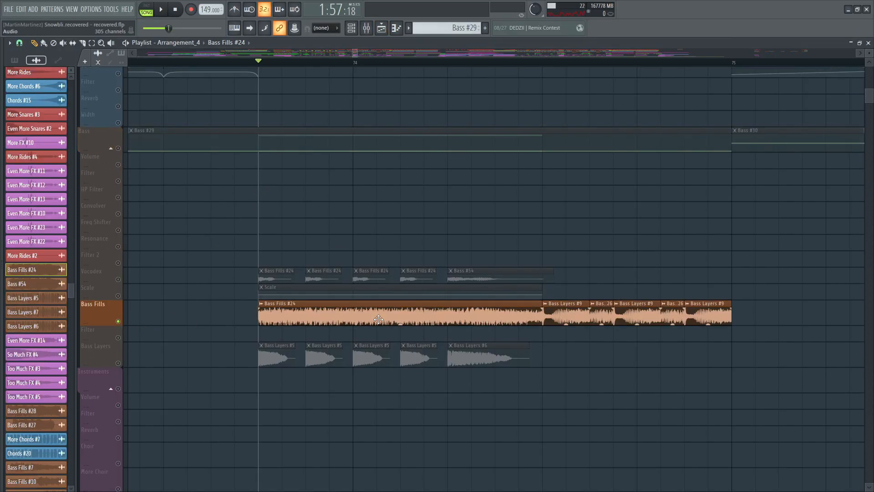
pyautogui.click(868, 43)
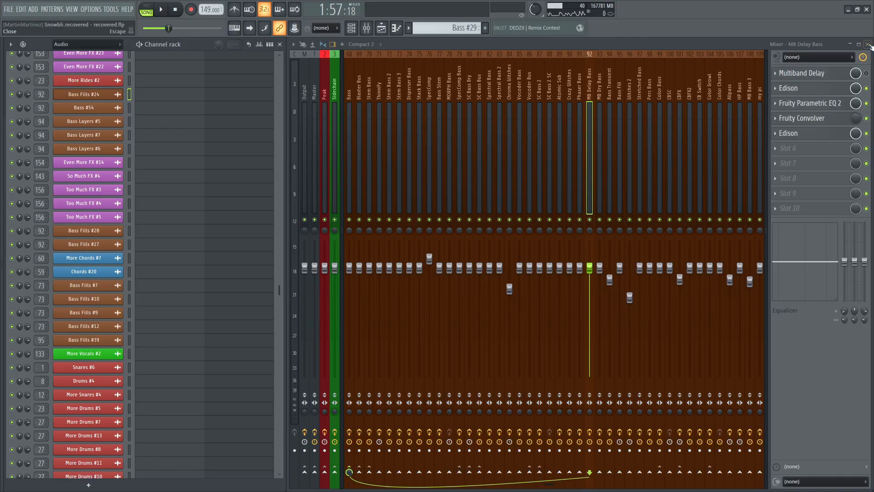
pyautogui.click(801, 73)
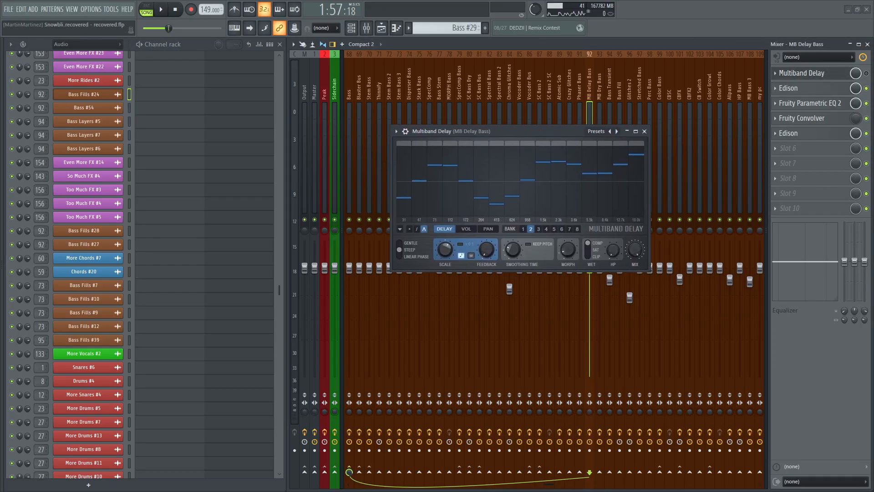
# Step: Close Multiband Delay, play the Bass Fills #24 clip in the playlist, and take the Bass Fills track out of solo
pyautogui.click(645, 131)
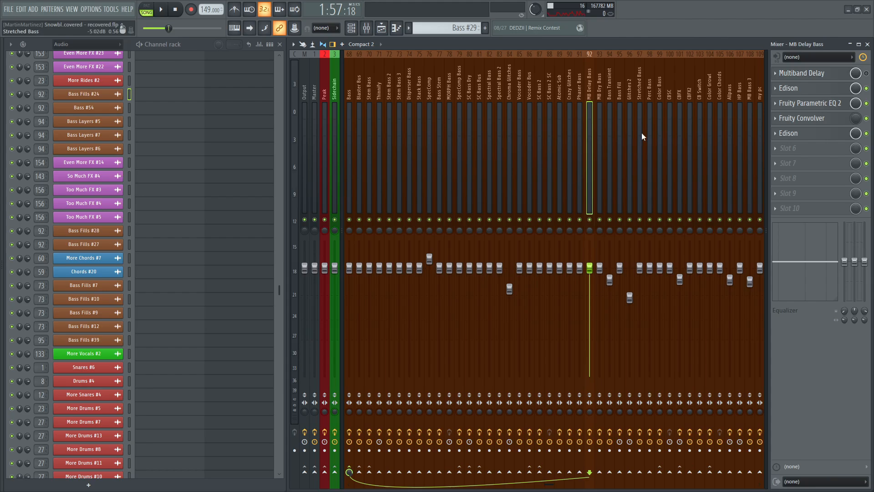
pyautogui.click(381, 28)
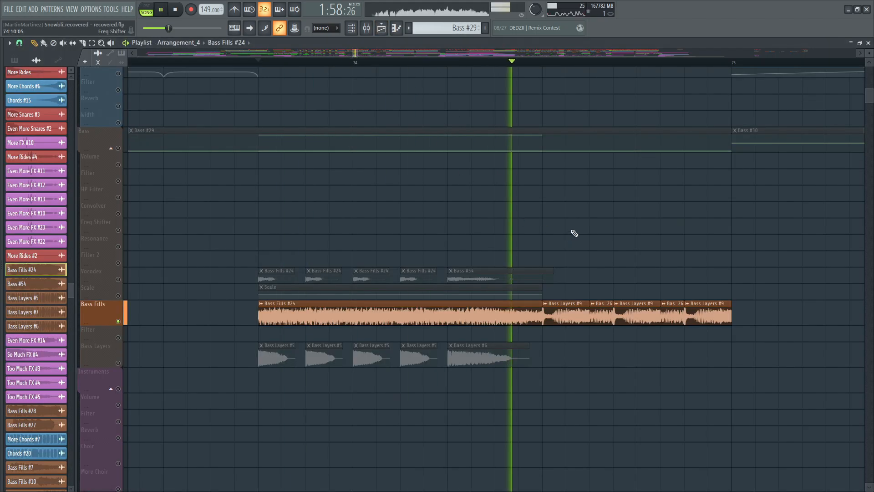
pyautogui.scroll(-4, 568, 215)
pyautogui.click(118, 148)
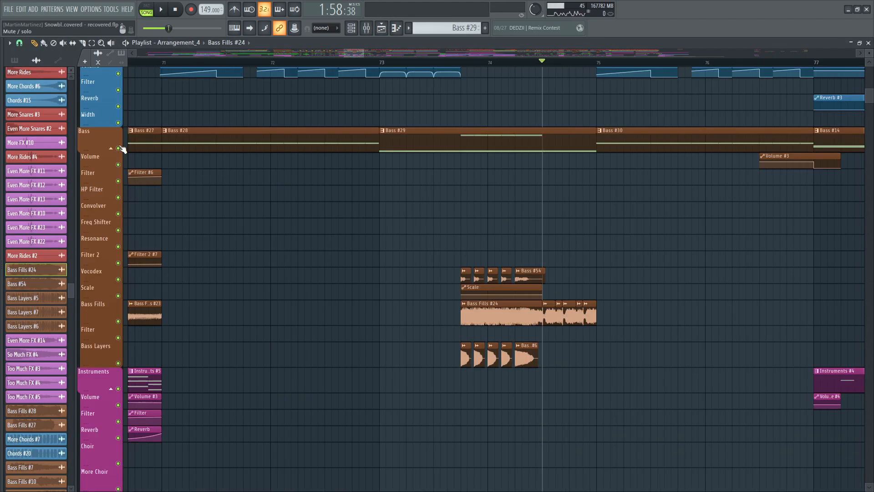
# Step: Solo the Bass Fills track again and play the Bass Layers #9 section that follows Bass Fills #24
pyautogui.scroll(-2, 122, 148)
pyautogui.scroll(5, 611, 65)
pyautogui.rightClick(118, 270)
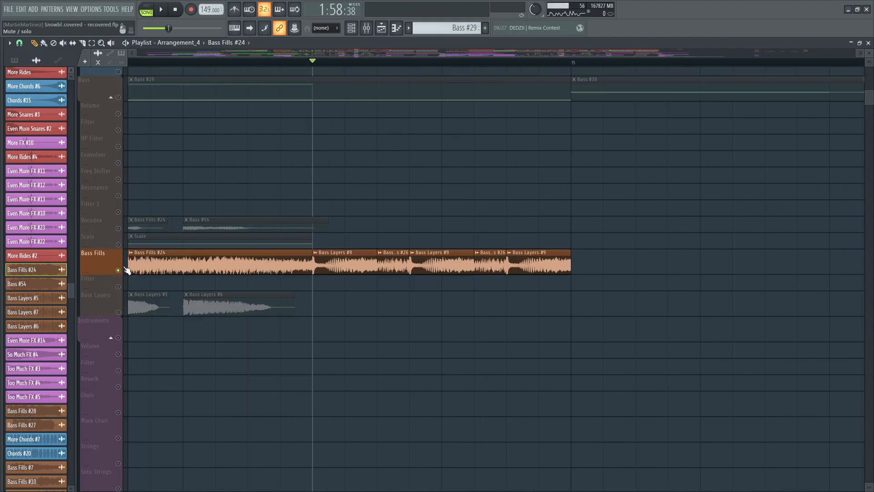
pyautogui.scroll(4, 448, 215)
pyautogui.press('space')
# Step: Solo the Bass track, select the Bass #29 clip and play it with the mixer in view
pyautogui.rightClick(118, 198)
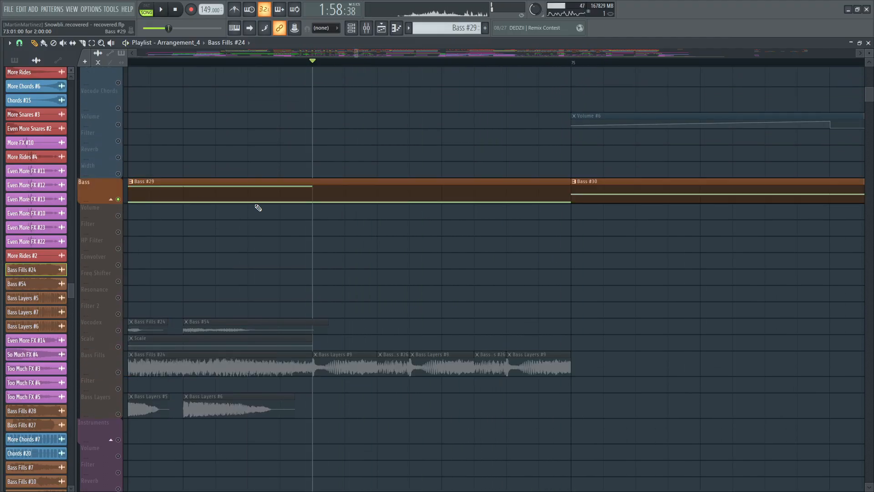
pyautogui.click(425, 195)
pyautogui.click(868, 42)
pyautogui.press('space')
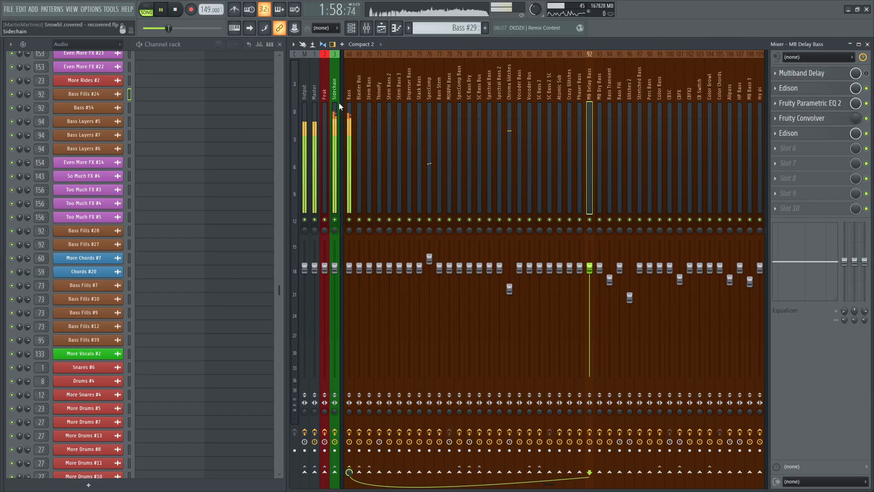
pyautogui.press('space')
# Step: Find the Bass #58 channel among the Bass #29 pattern's channels and open its Phase Plant patch
pyautogui.click(419, 28)
pyautogui.scroll(9, 177, 279)
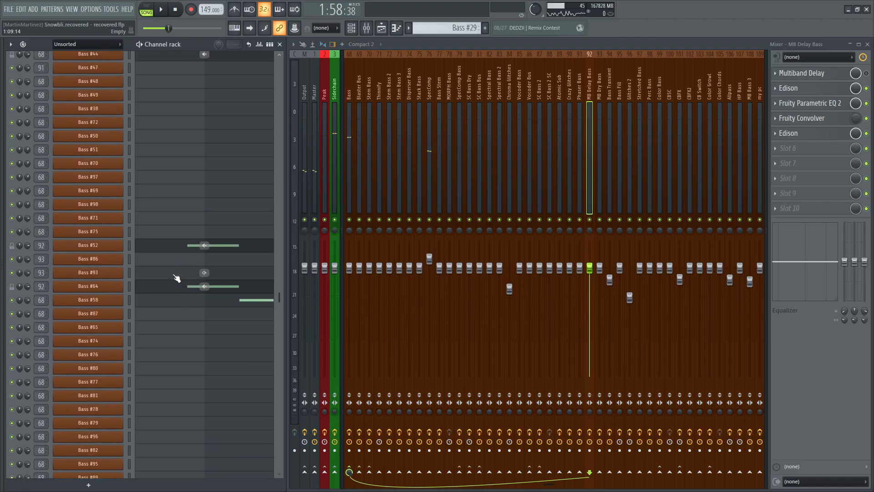
pyautogui.press('space')
pyautogui.click(71, 313)
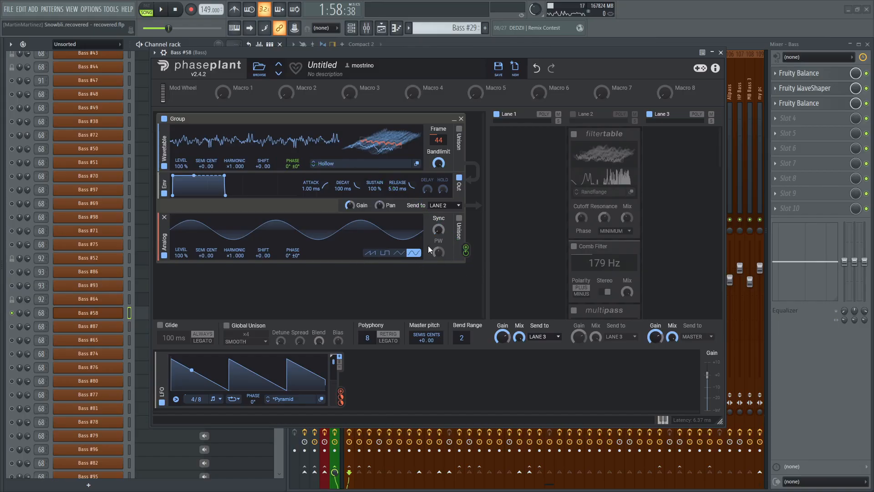
# Step: Enable Lane 2 in the Bass #58 patch, review its effect chain, and turn on the Filter Table effect
pyautogui.click(589, 120)
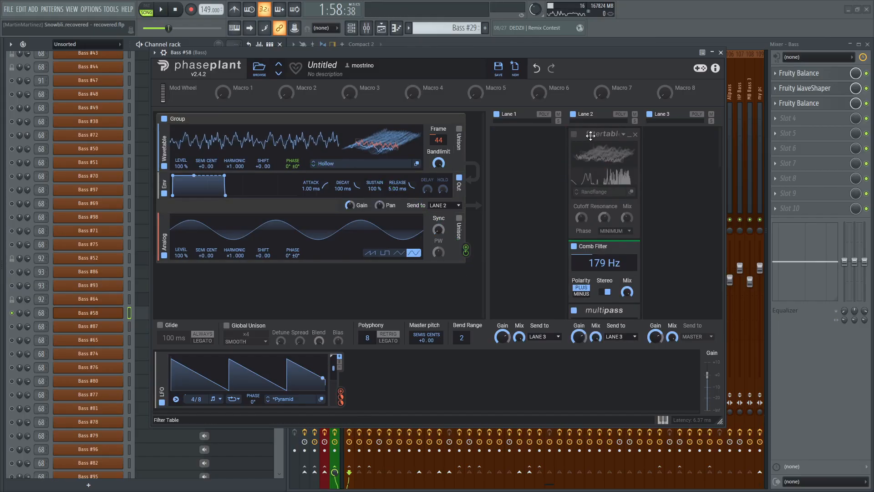
pyautogui.scroll(-6, 670, 214)
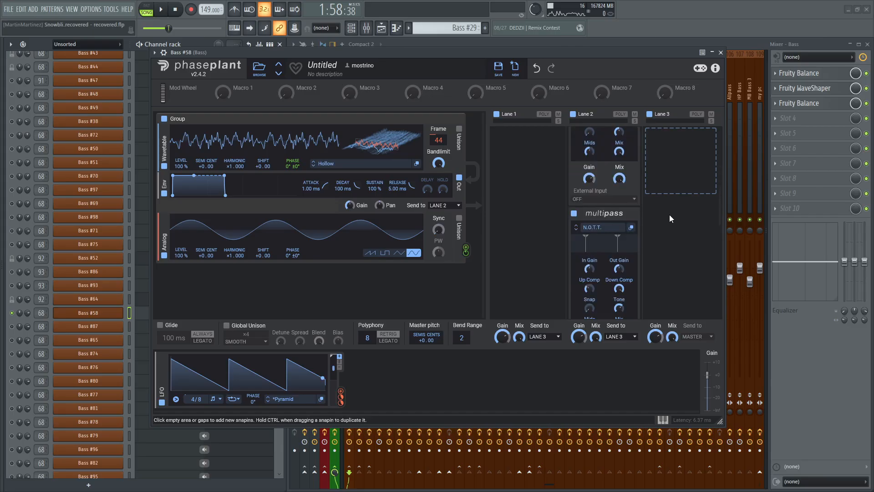
pyautogui.scroll(6, 670, 215)
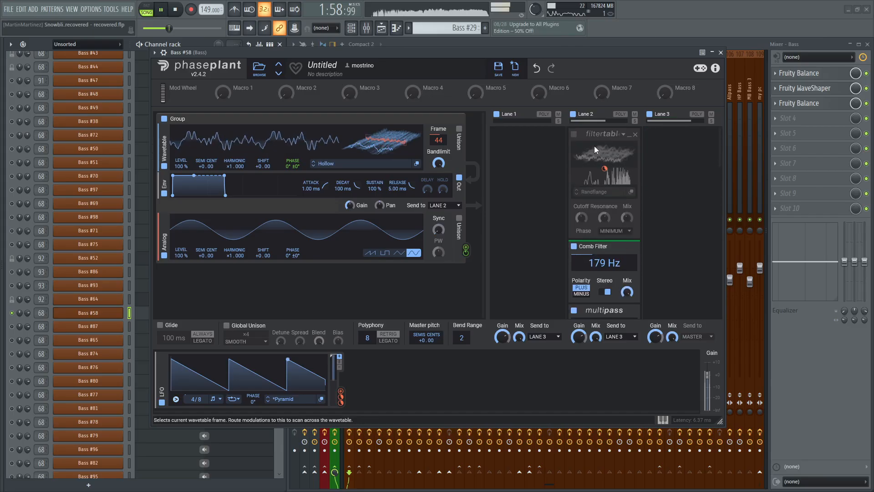
pyautogui.click(574, 135)
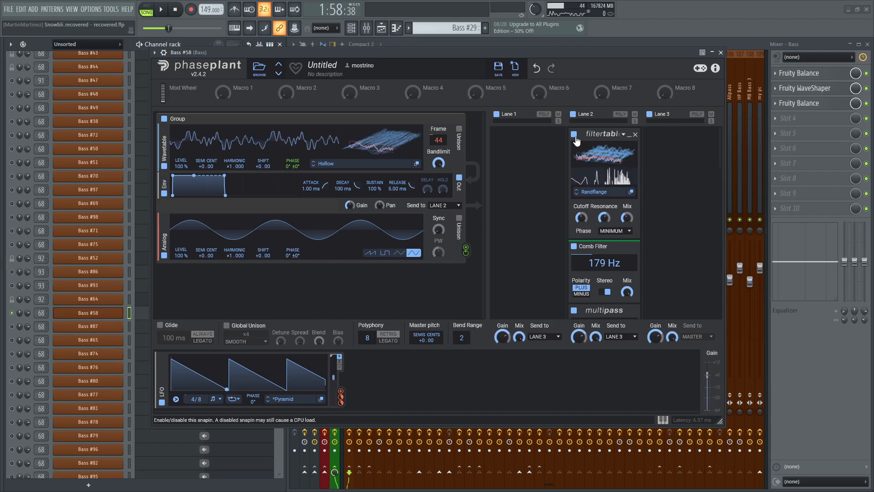
# Step: Audition the Mega Squelch, Metallic Lowpass and Spectre Gates tables in Filter Table, and return to Randflange
pyautogui.click(612, 193)
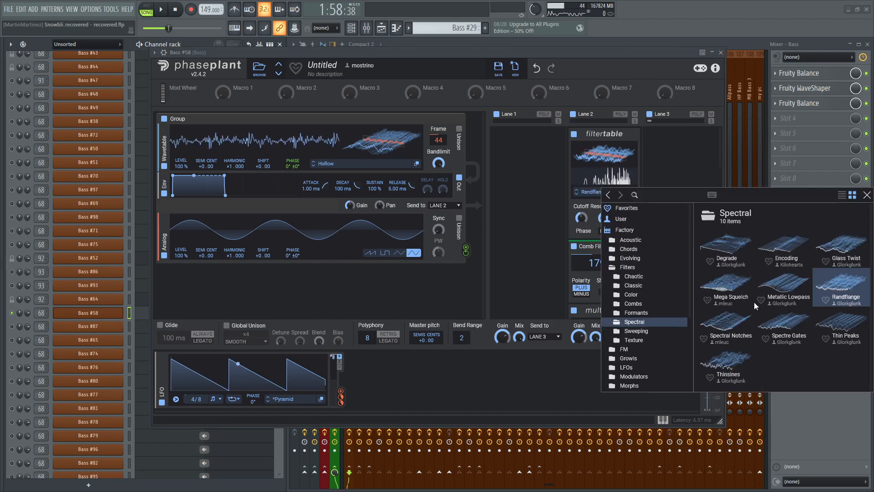
pyautogui.click(725, 285)
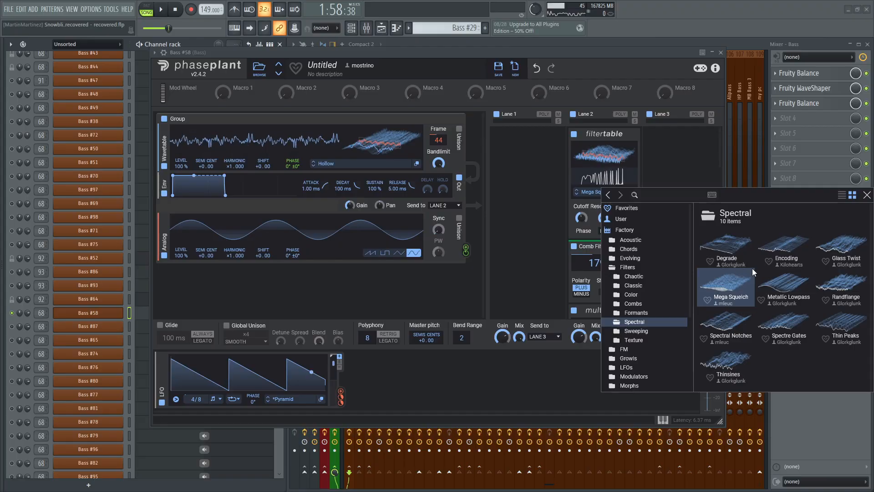
pyautogui.press('Left')
pyautogui.press('space')
pyautogui.click(788, 279)
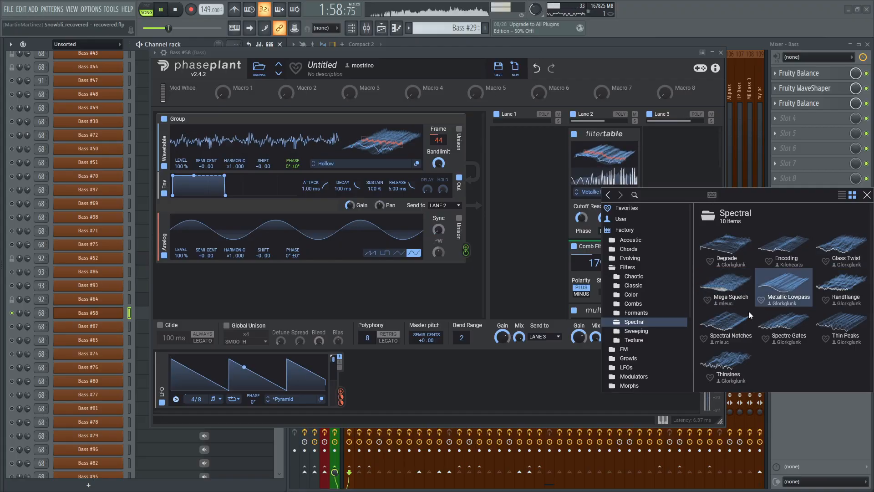
pyautogui.click(788, 324)
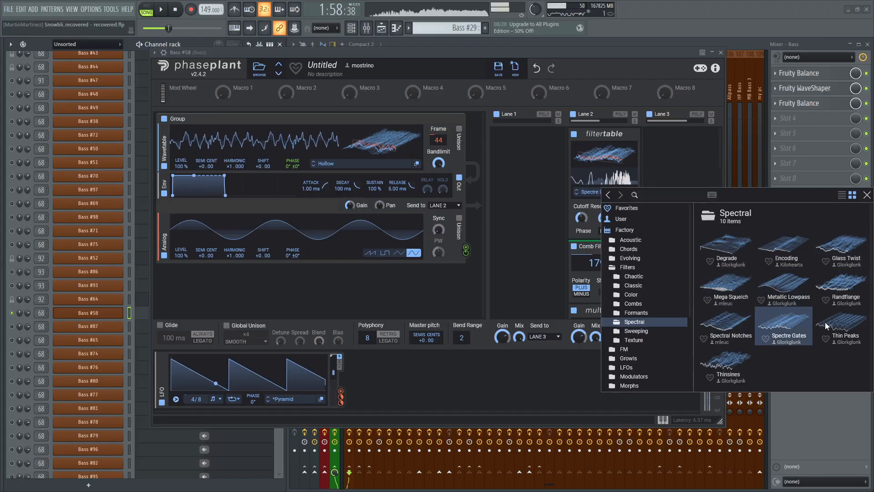
pyautogui.doubleClick(843, 284)
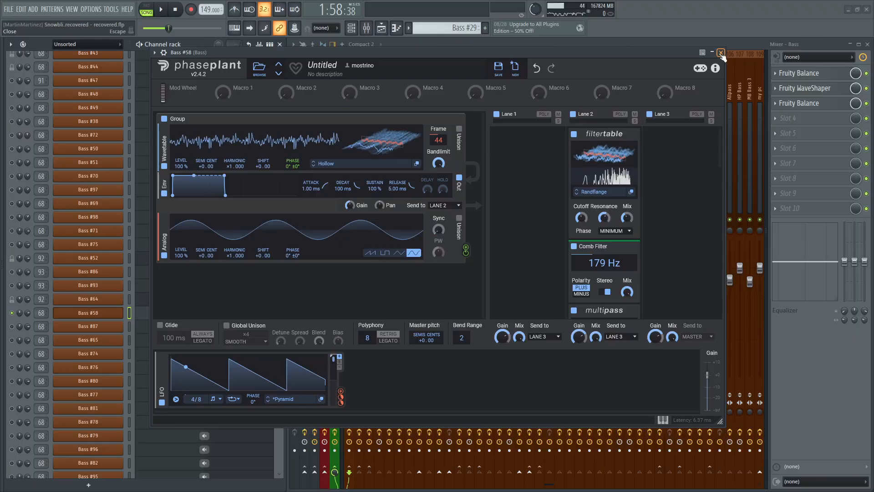
# Step: Close the Bass #58 patch and examine the drop's chord, lead, bass and drum clips between bars 75 and 85 in the playlist
pyautogui.click(721, 53)
pyautogui.press('F5')
pyautogui.scroll(5, 666, 138)
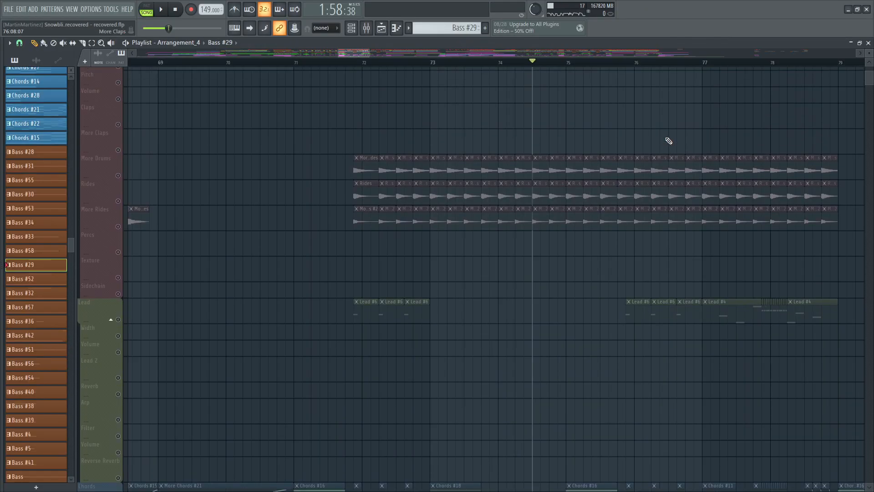
pyautogui.scroll(-13, 666, 139)
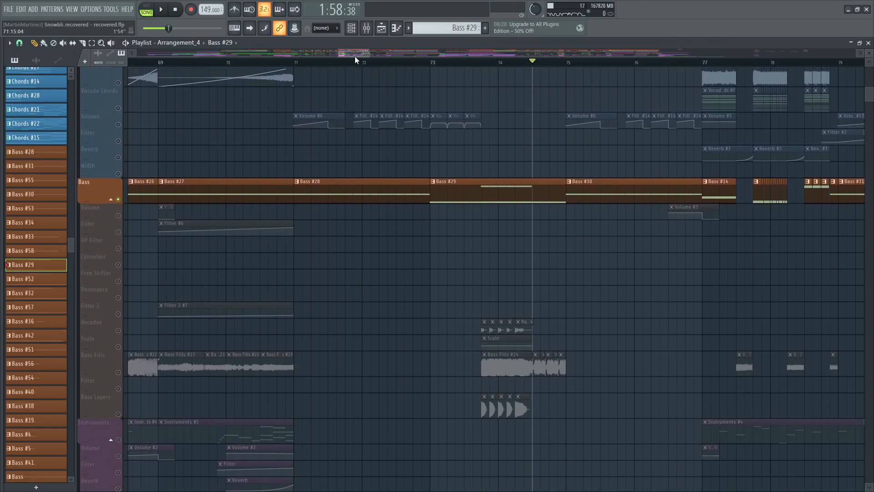
pyautogui.moveTo(355, 57); pyautogui.dragTo(359, 56)
pyautogui.scroll(-8, 540, 257)
pyautogui.scroll(6, 536, 250)
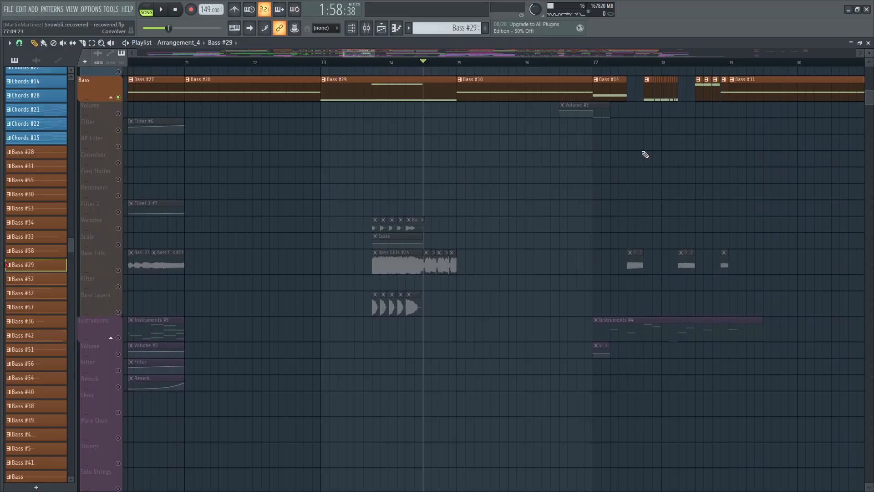
pyautogui.scroll(-12, 712, 142)
pyautogui.moveTo(371, 56); pyautogui.dragTo(382, 55)
pyautogui.scroll(10, 570, 157)
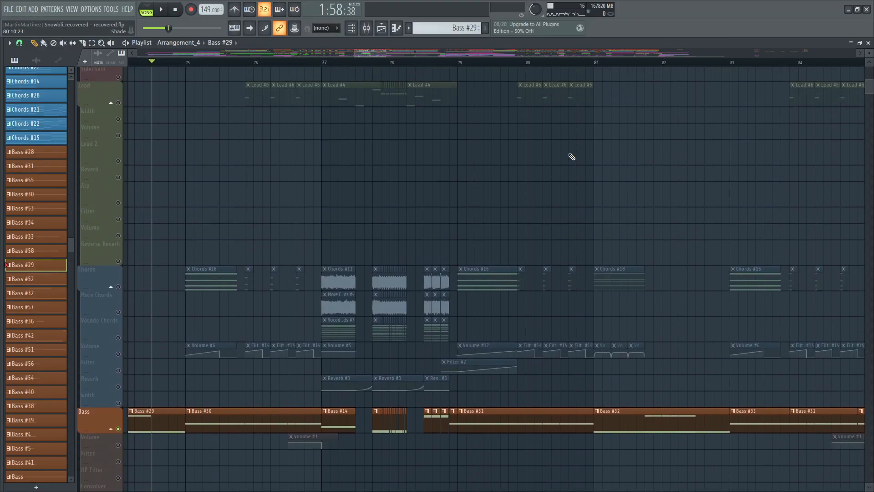
pyautogui.scroll(4, 572, 157)
pyautogui.moveTo(378, 53); pyautogui.dragTo(382, 54)
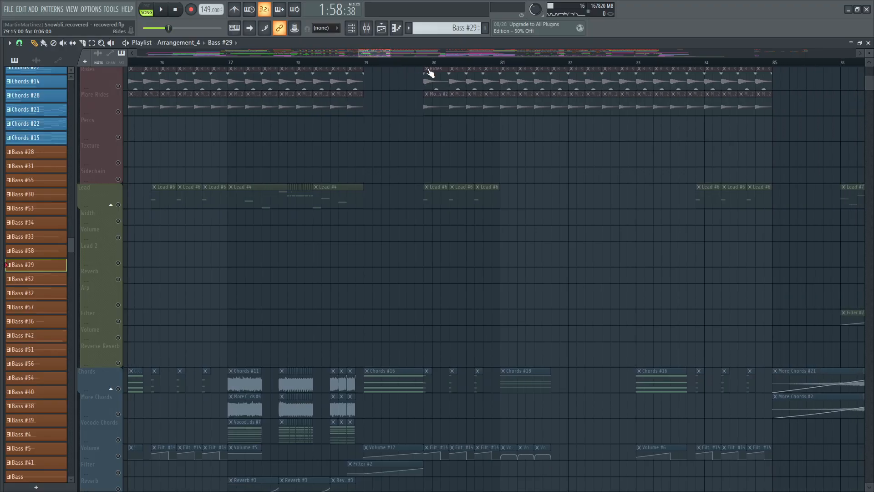
pyautogui.scroll(4, 456, 64)
pyautogui.scroll(-3, 402, 117)
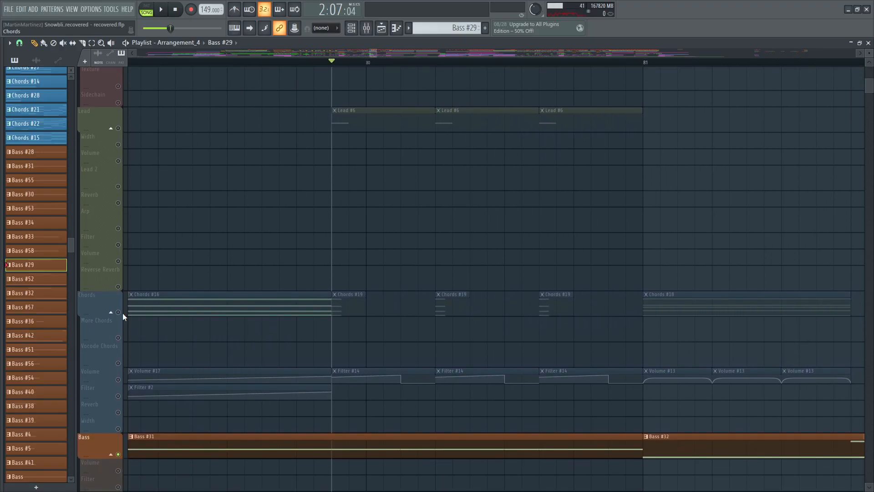
# Step: Solo the Chords group, unmute the Lead group with it, and play both from just before bar 80
pyautogui.rightClick(119, 313)
pyautogui.click(118, 128)
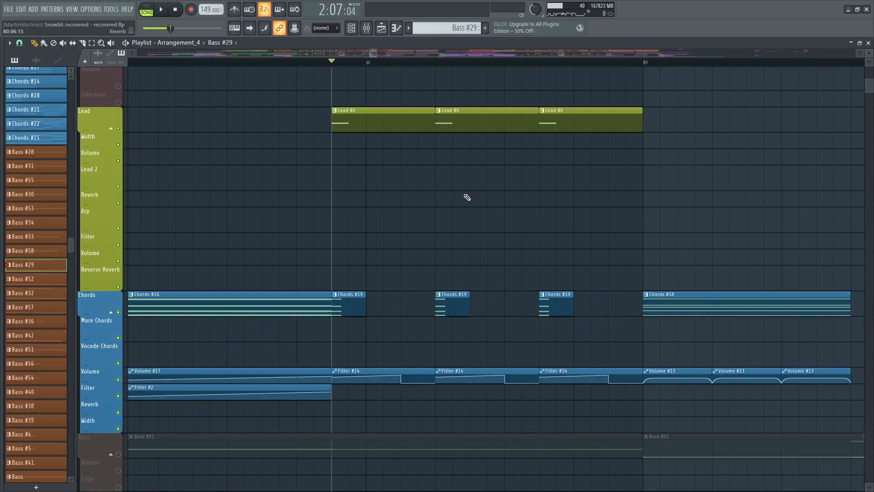
pyautogui.press('space')
# Step: Solo the whole Bass group and play the Bass #31 clip from just before bar 80
pyautogui.scroll(-6, 467, 197)
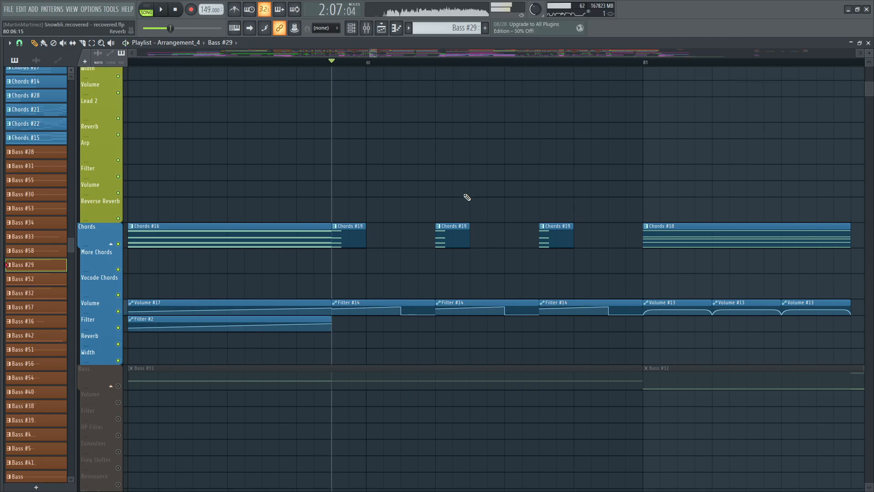
pyautogui.rightClick(118, 301)
pyautogui.scroll(-4, 449, 191)
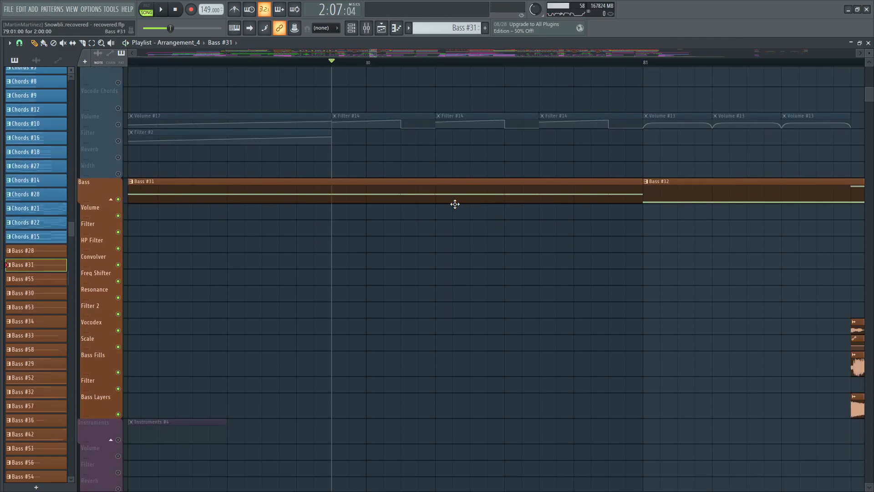
pyautogui.press('space')
pyautogui.scroll(-3, 468, 216)
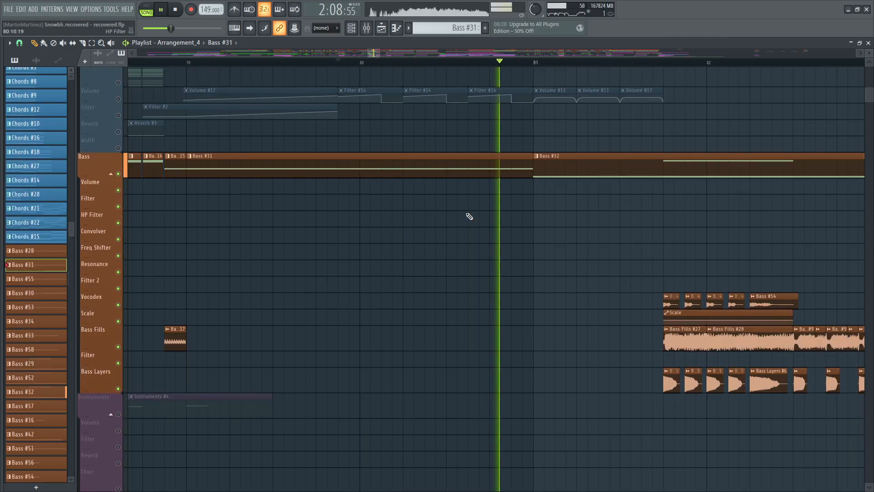
pyautogui.press('space')
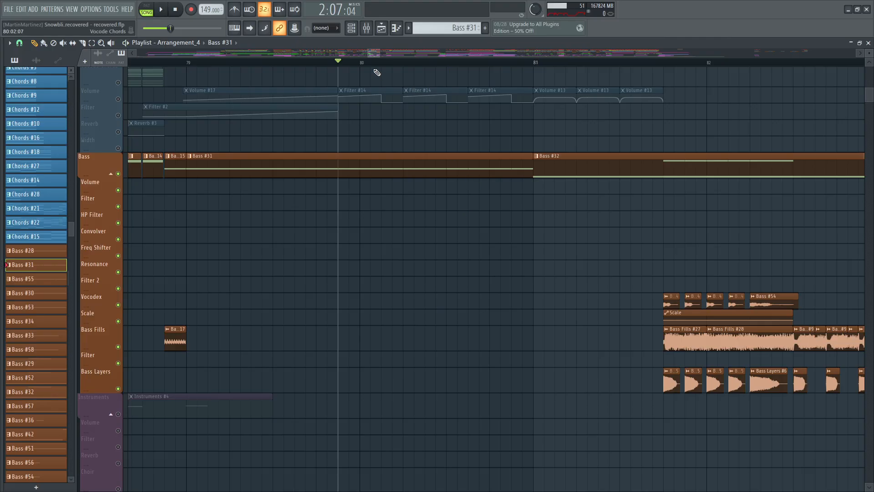
# Step: Solo the Bass Fills track and play the Bass Fills #27 and #28 clips around bar 82
pyautogui.scroll(-2, 377, 72)
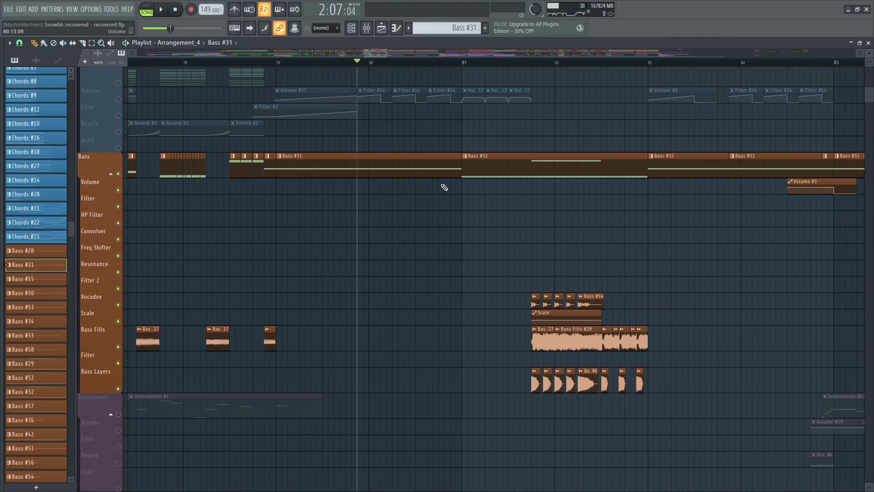
pyautogui.scroll(-20, 444, 187)
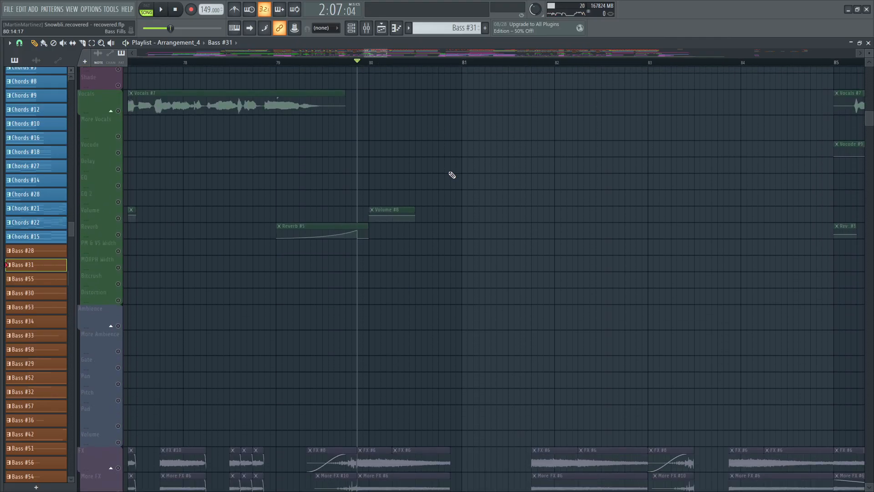
pyautogui.scroll(-5, 501, 173)
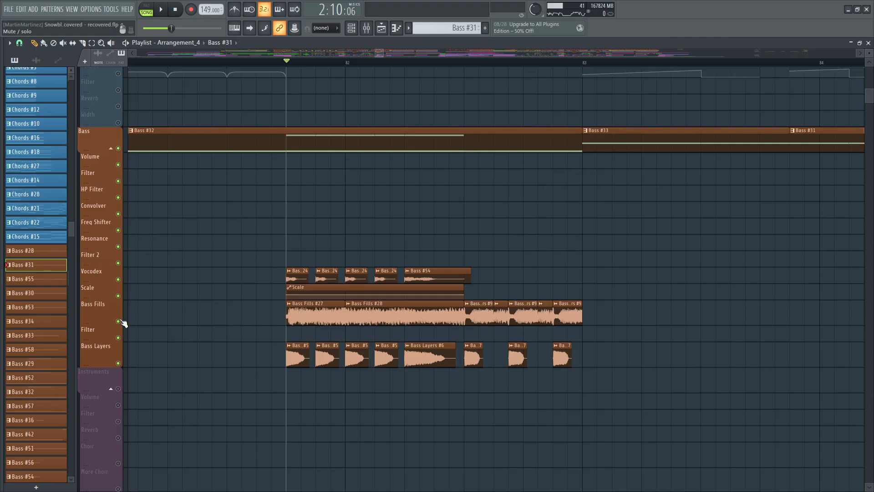
pyautogui.rightClick(119, 322)
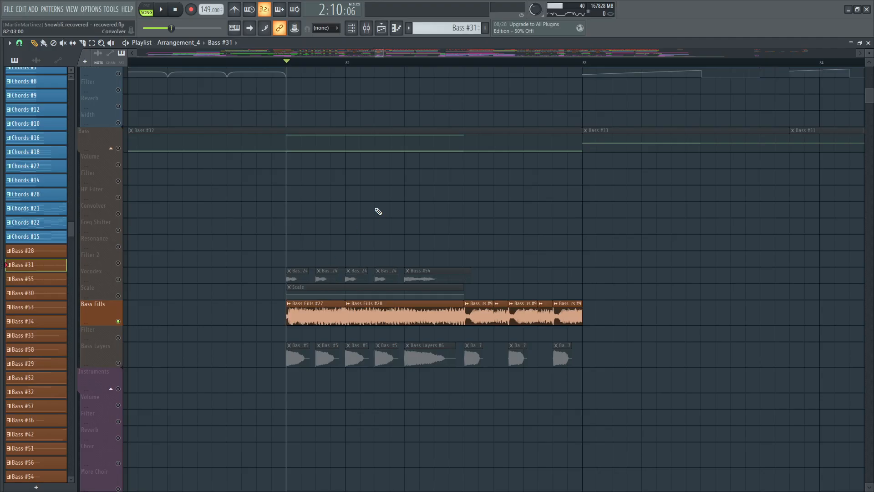
pyautogui.press('space')
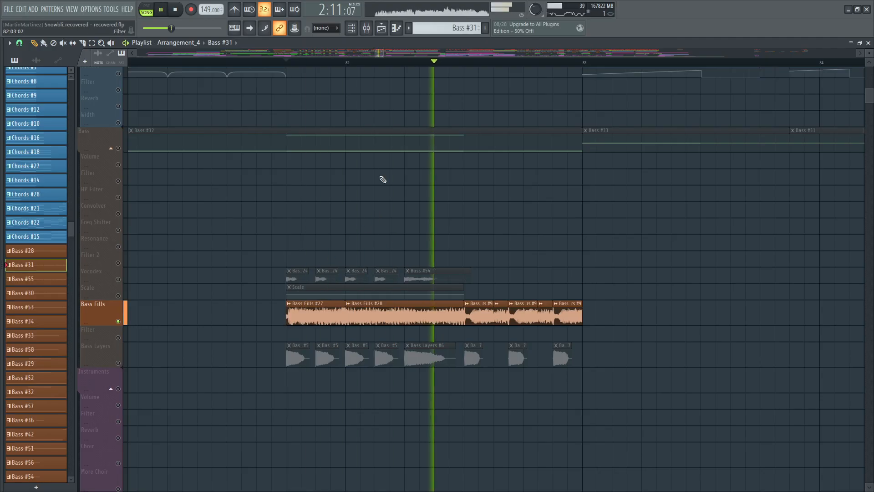
pyautogui.press('space')
# Step: Play the Bass Fills #24 section near bar 74 for comparison, keeping the Bass Fills track soloed
pyautogui.scroll(-5, 358, 65)
pyautogui.scroll(4, 136, 65)
pyautogui.click(136, 65)
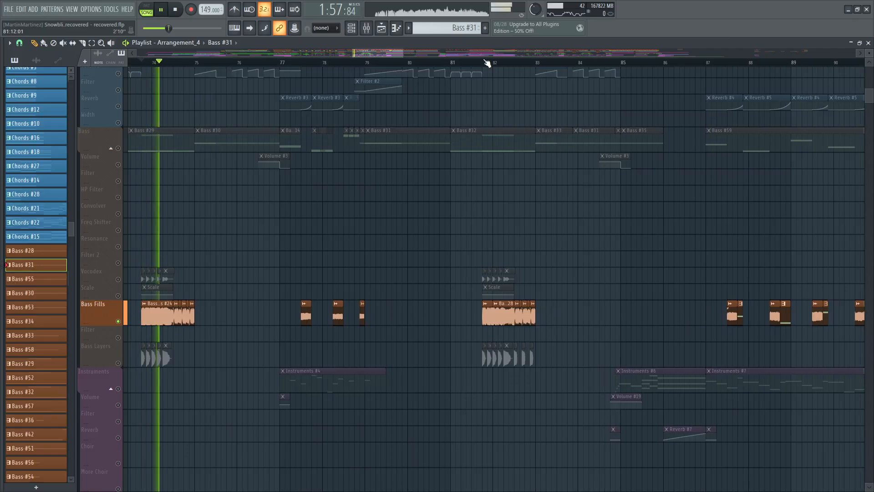
pyautogui.scroll(3, 484, 65)
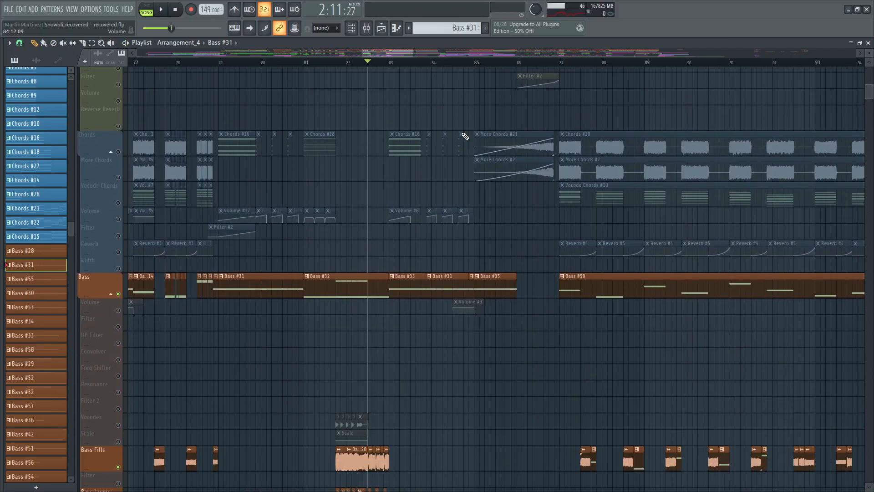
# Step: Solo the Instruments group, mute its Bells track, and play the Instruments #6 clip from just before bar 85
pyautogui.scroll(-1, 465, 137)
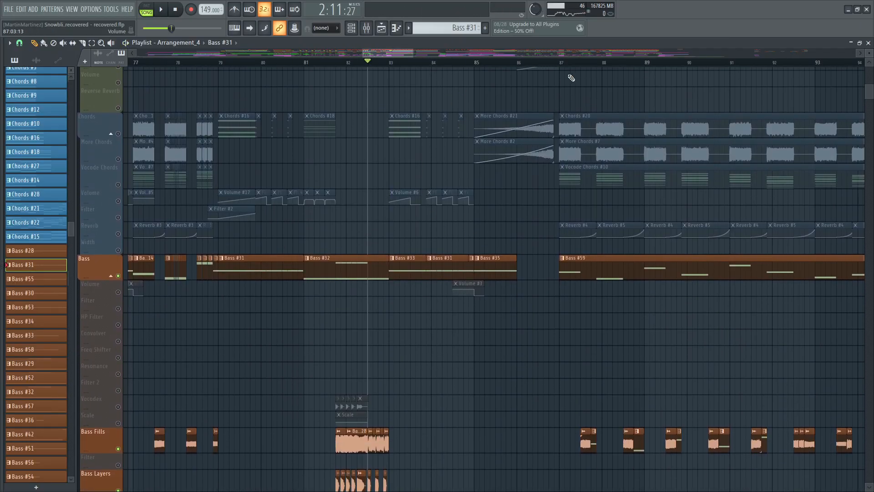
pyautogui.scroll(3, 604, 59)
pyautogui.scroll(-8, 477, 141)
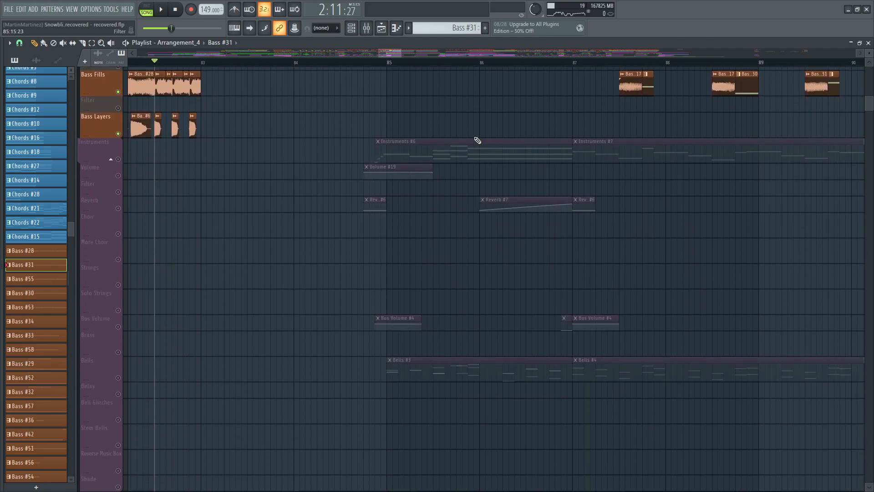
pyautogui.rightClick(119, 160)
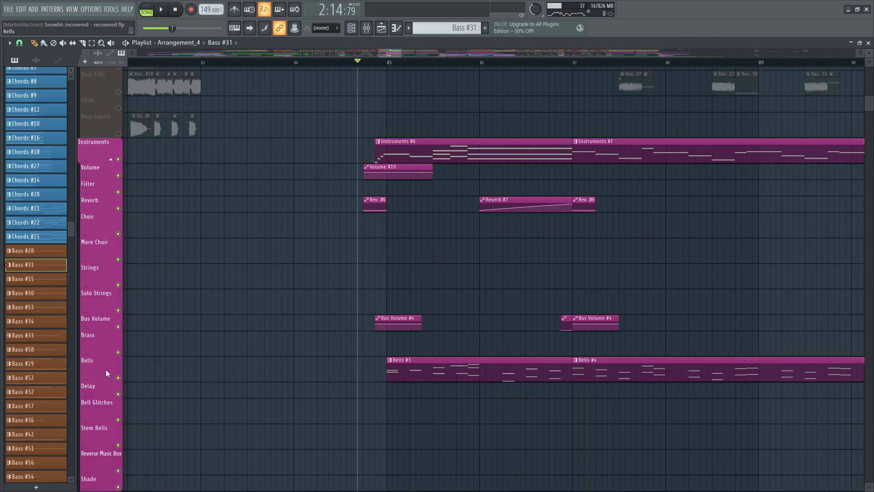
pyautogui.click(118, 378)
pyautogui.scroll(-2, 616, 62)
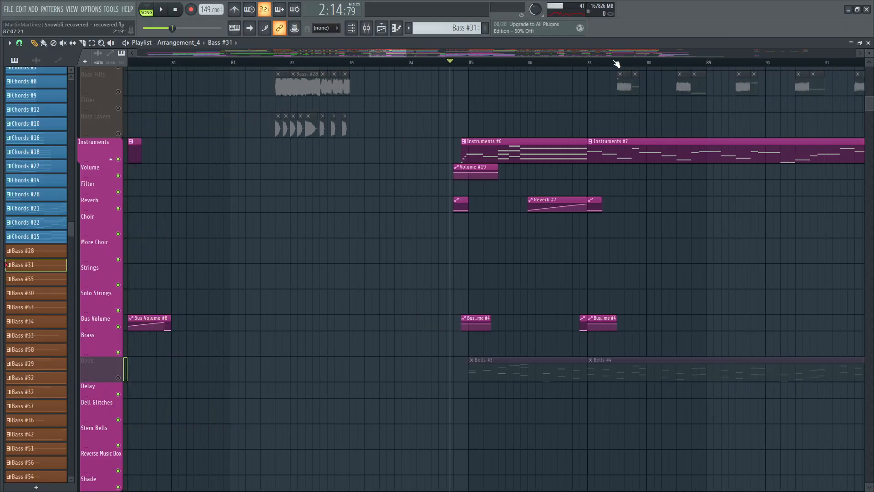
pyautogui.scroll(2, 616, 62)
pyautogui.scroll(2, 616, 63)
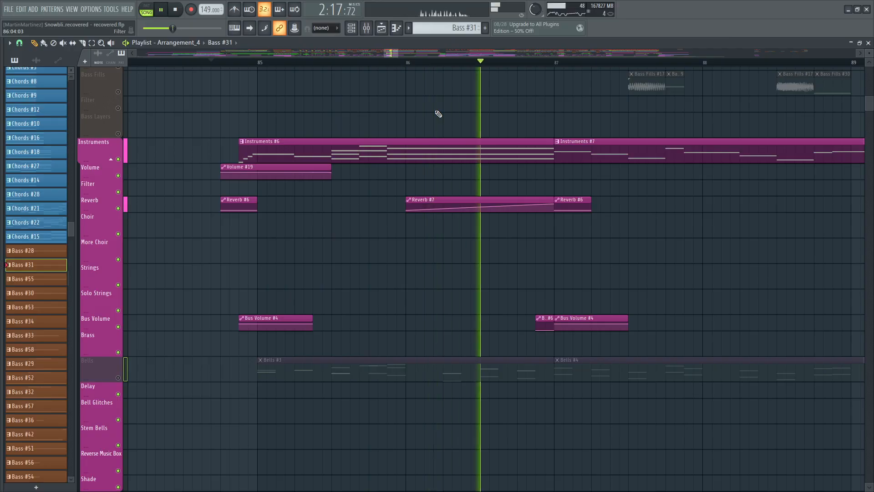
pyautogui.press('space')
# Step: Solo the Too Much FX track to audition its Too Much FX #4 clip at bar 85
pyautogui.scroll(-5, 160, 250)
pyautogui.click(118, 250)
pyautogui.scroll(-20, 168, 238)
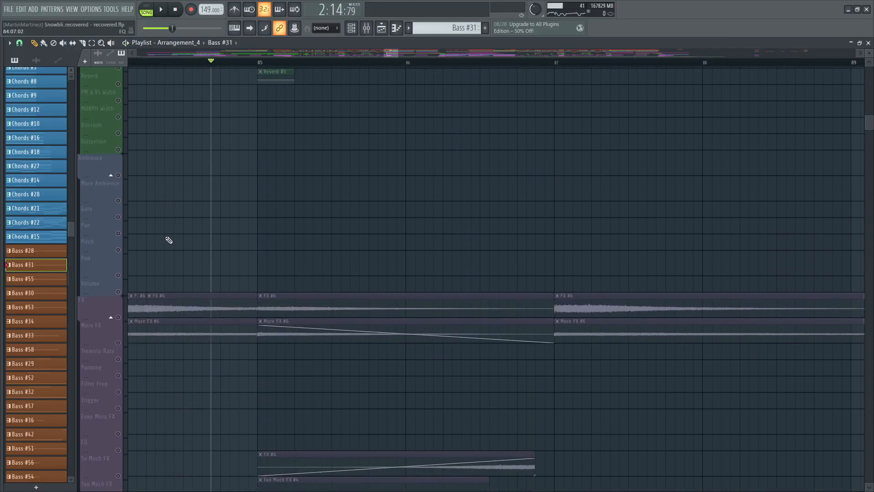
pyautogui.click(118, 263)
pyautogui.scroll(10, 256, 250)
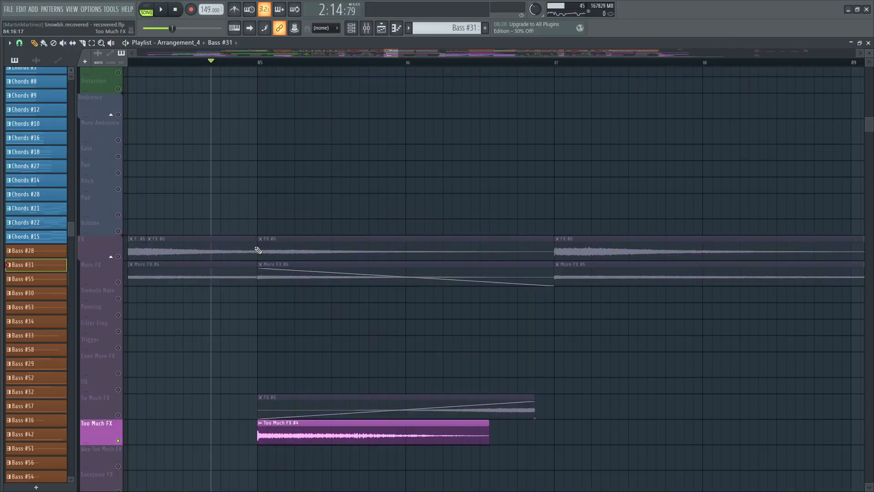
pyautogui.scroll(-7, 261, 274)
# Step: Solo the Instruments group with the Bells track included and play both from just before bar 85
pyautogui.scroll(20, 369, 285)
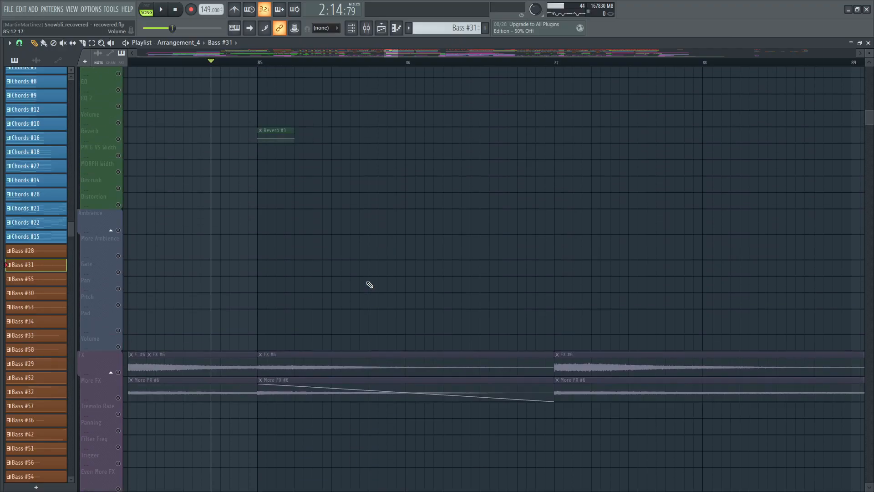
pyautogui.press('space')
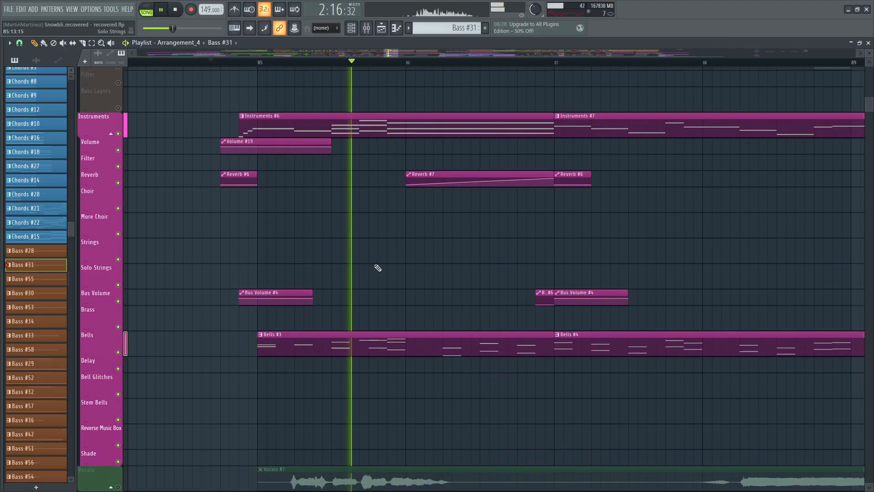
pyautogui.scroll(-5, 400, 64)
pyautogui.press('space')
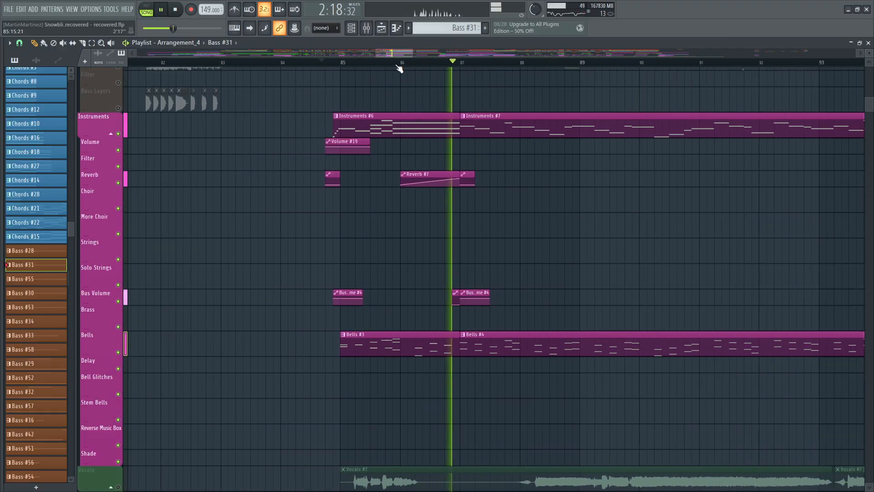
# Step: Move the playback start to bar 87, solo the Drums group, and play its section there
pyautogui.scroll(10, 640, 203)
pyautogui.scroll(-15, 592, 207)
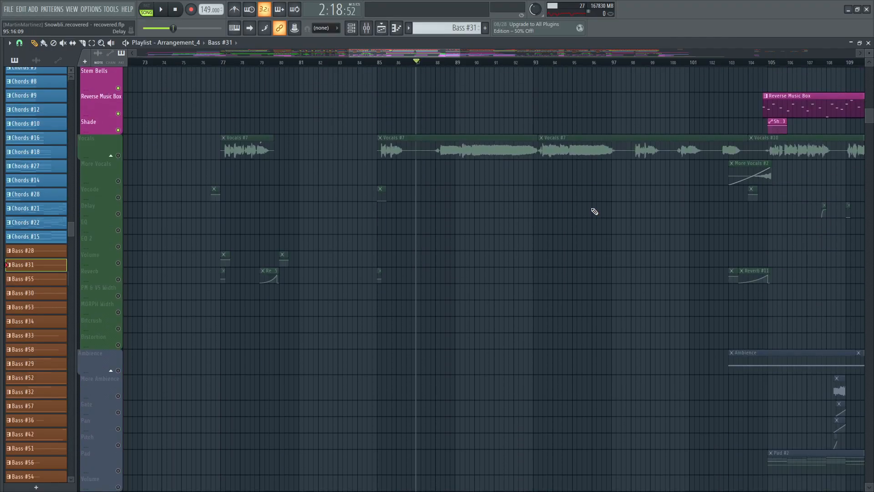
pyautogui.scroll(15, 595, 210)
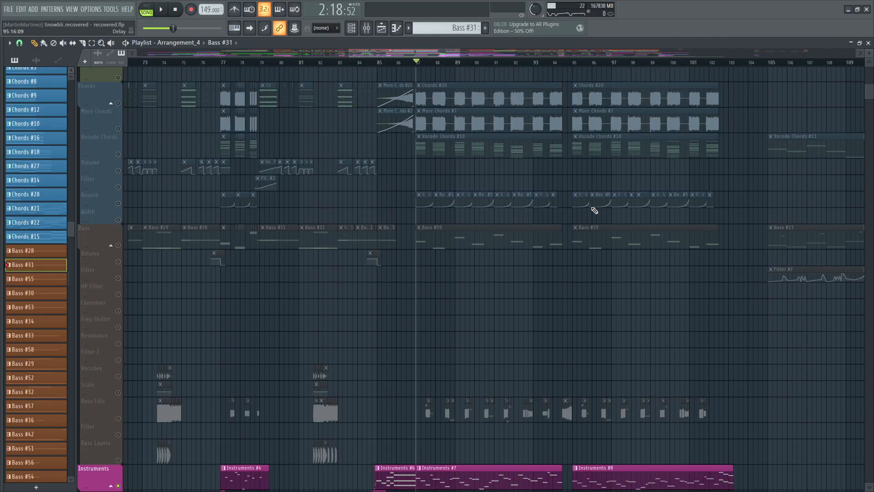
pyautogui.scroll(6, 507, 197)
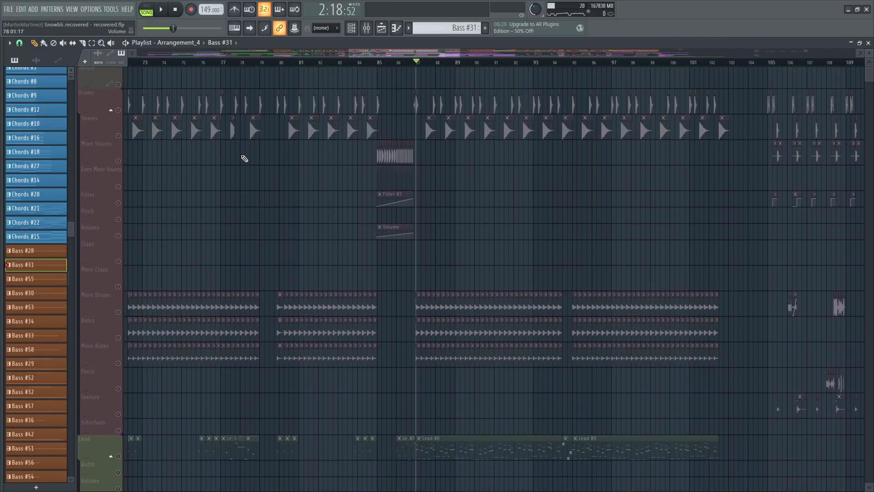
pyautogui.click(123, 122)
pyautogui.press('space')
pyautogui.scroll(2, 610, 67)
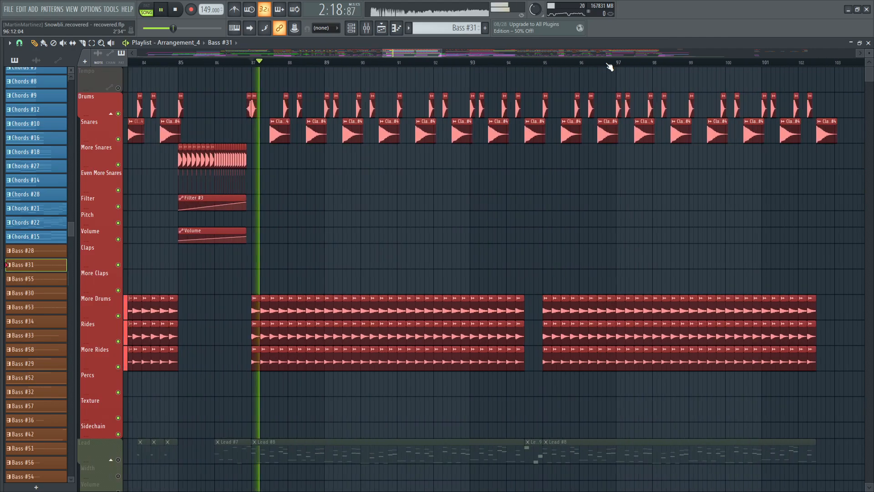
pyautogui.scroll(-4, 421, 172)
pyautogui.press('space')
# Step: Solo the Chords group and play the Chords #20, More Chords #7 and Vocode Chords #10 clips from bar 87
pyautogui.scroll(-10, 426, 151)
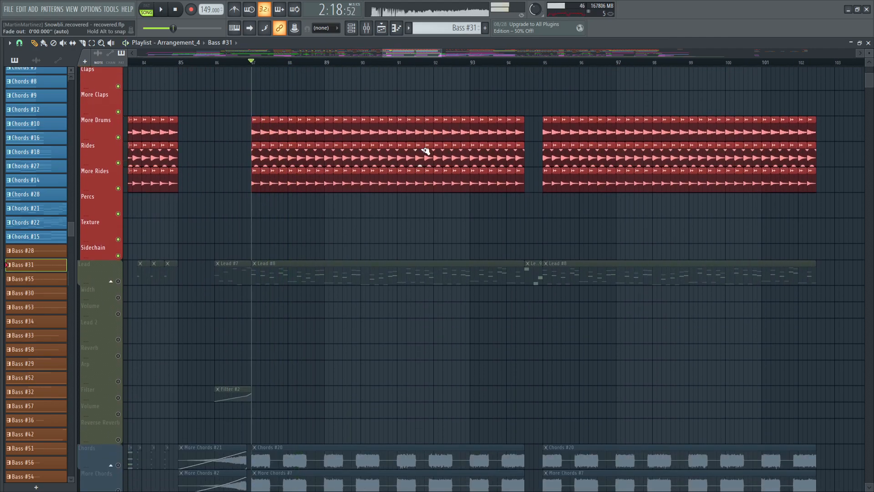
pyautogui.click(119, 236)
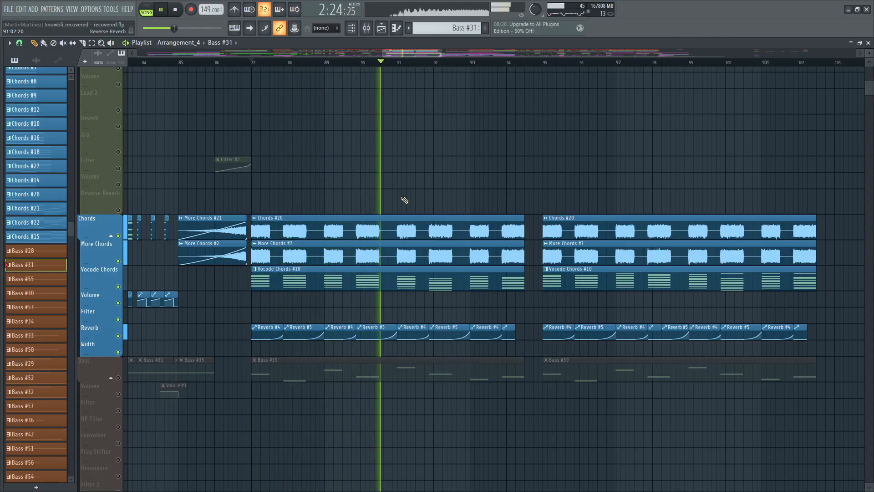
pyautogui.press('space')
# Step: Solo the Bass group and play the Bass #59 clip with its bass fills from bar 87
pyautogui.scroll(-3, 326, 280)
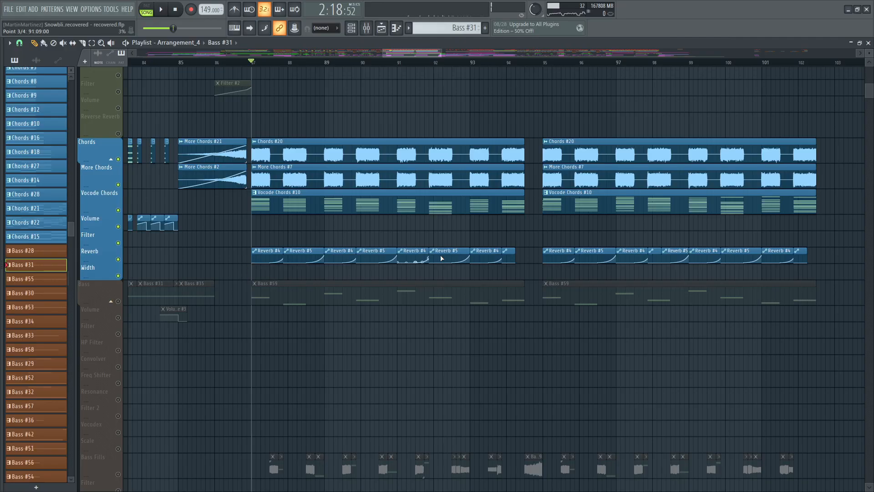
pyautogui.scroll(-3, 199, 224)
pyautogui.click(118, 227)
pyautogui.scroll(-2, 220, 217)
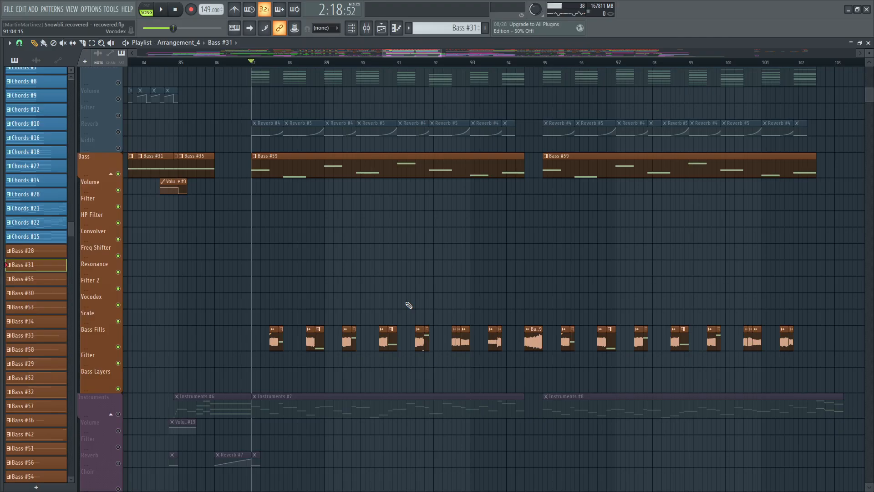
pyautogui.press('space')
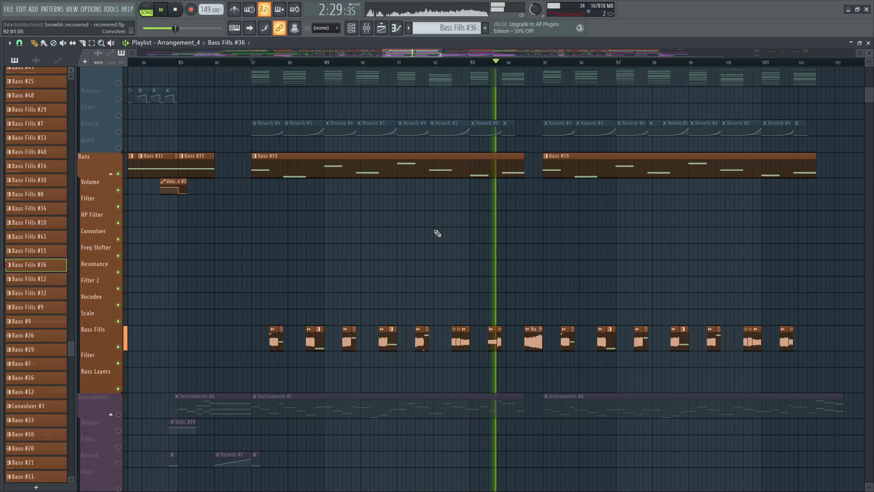
pyautogui.press('space')
# Step: Solo the Instruments group, mute its Bells track, and play the Instruments #7 clip from bar 87
pyautogui.scroll(-5, 437, 233)
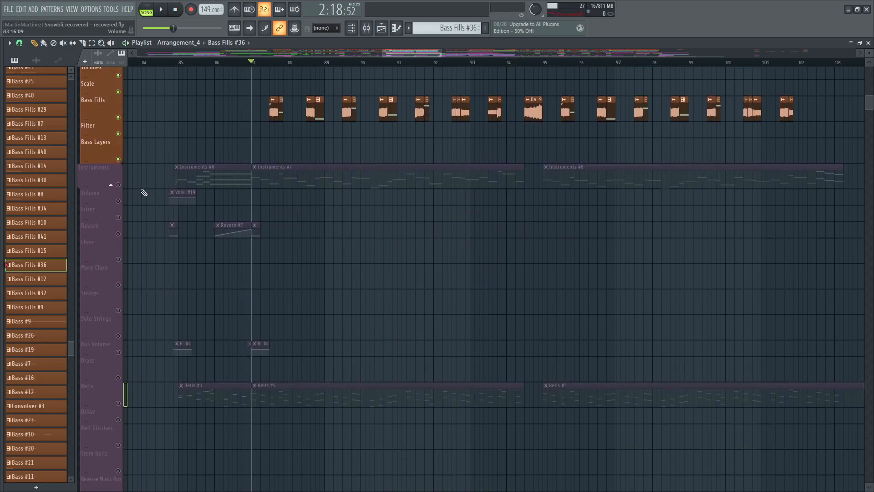
pyautogui.click(119, 186)
pyautogui.scroll(-3, 137, 337)
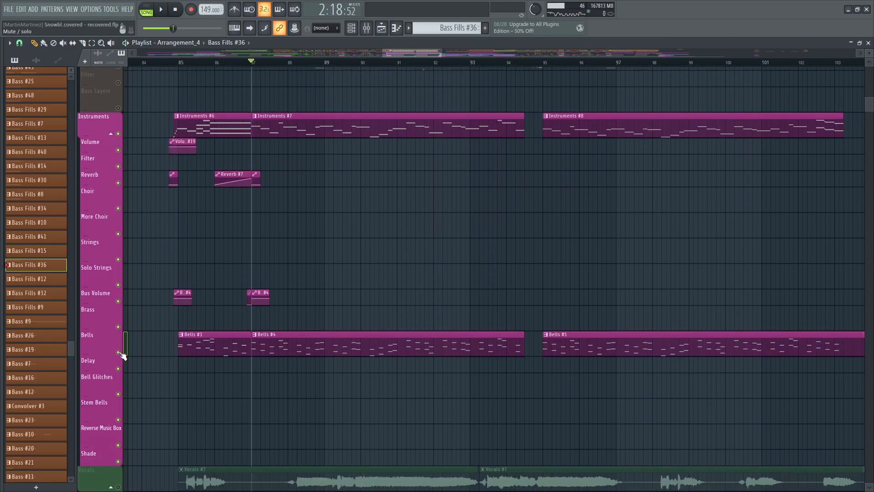
pyautogui.click(120, 353)
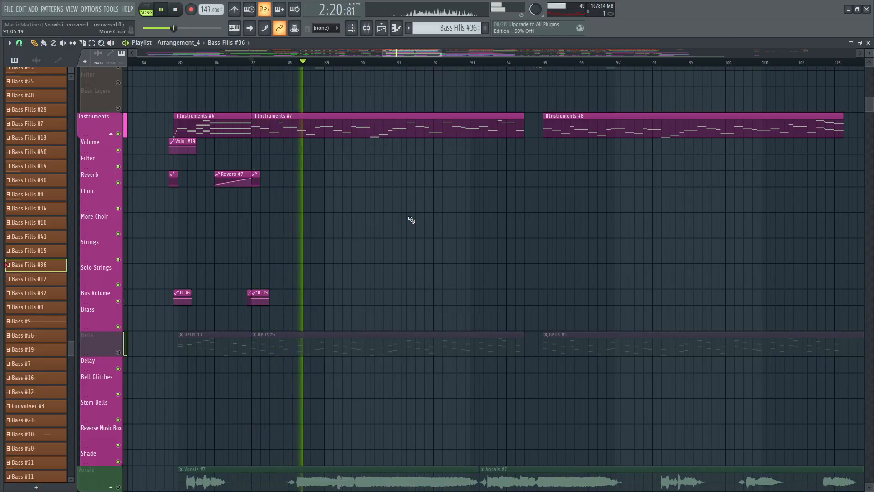
# Step: Solo the Bells track and play the drop section, then stop playback
pyautogui.rightClick(118, 353)
pyautogui.scroll(-3, 285, 210)
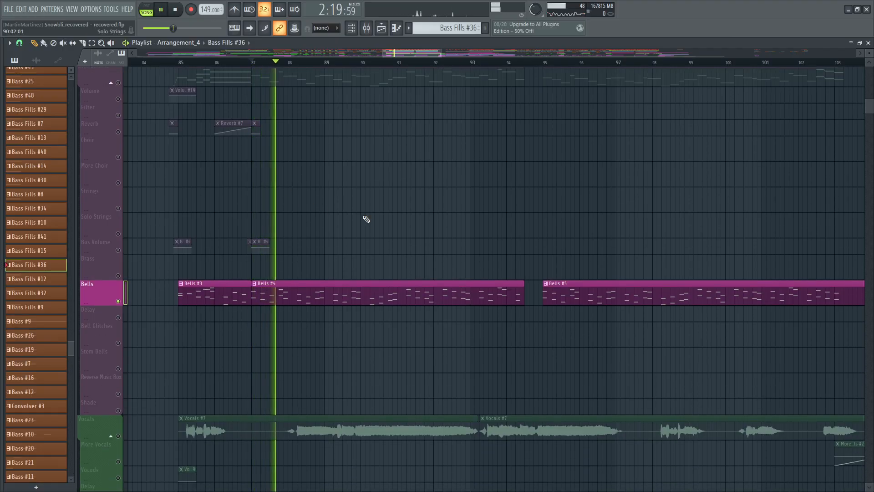
pyautogui.scroll(-12, 366, 219)
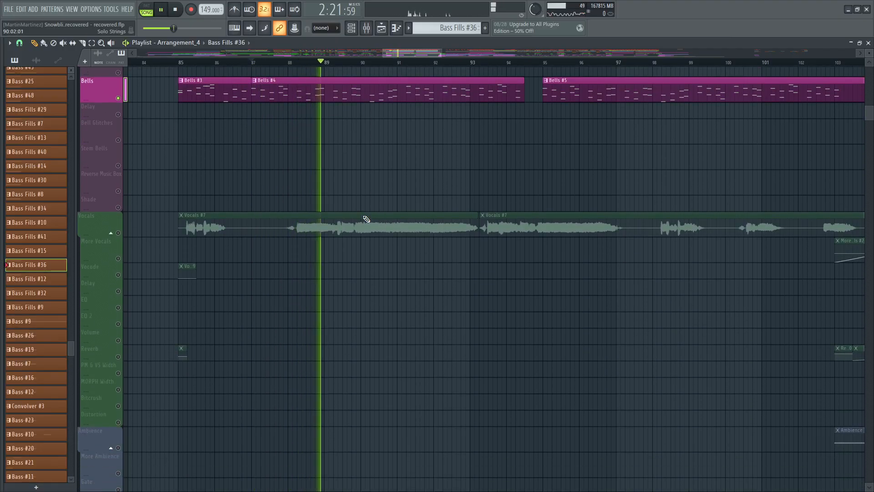
pyautogui.press('space')
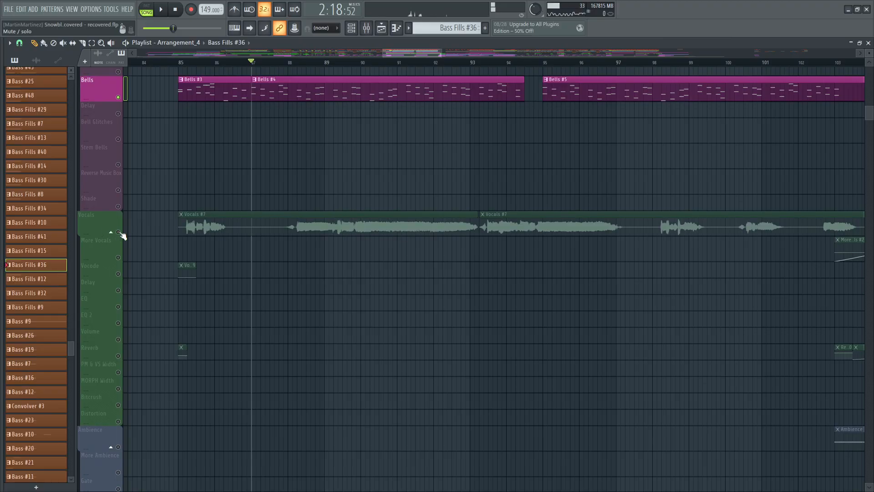
# Step: Solo the Vocals track group and play it from bar 87, looking over its clips and automation
pyautogui.rightClick(121, 234)
pyautogui.scroll(-3, 328, 241)
pyautogui.press('space')
pyautogui.scroll(-3, 296, 66)
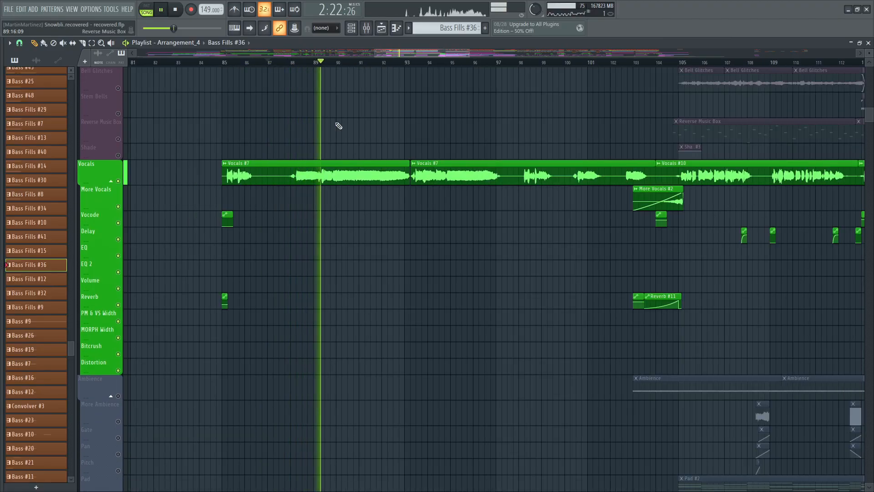
pyautogui.scroll(-8, 339, 127)
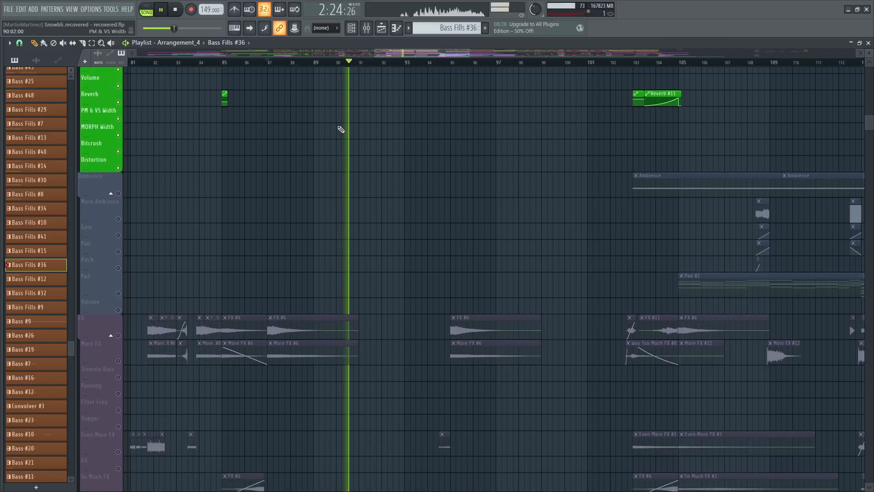
pyautogui.scroll(-4, 364, 141)
pyautogui.scroll(14, 379, 149)
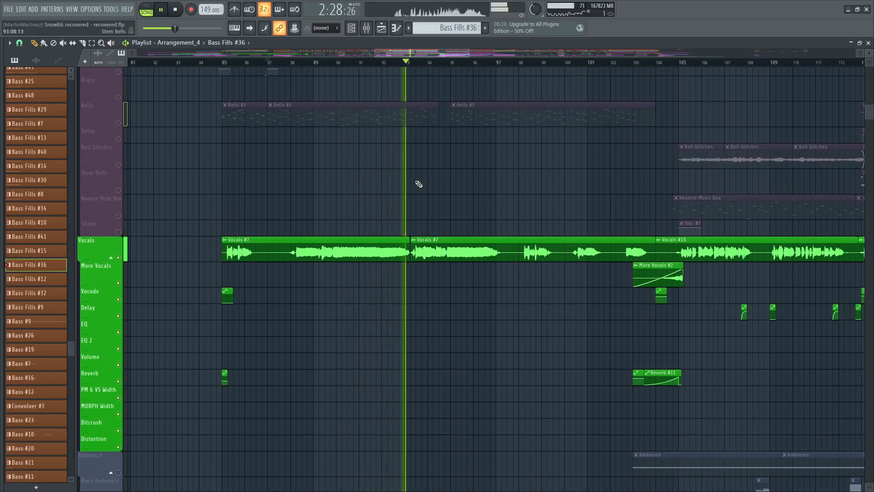
pyautogui.scroll(20, 419, 183)
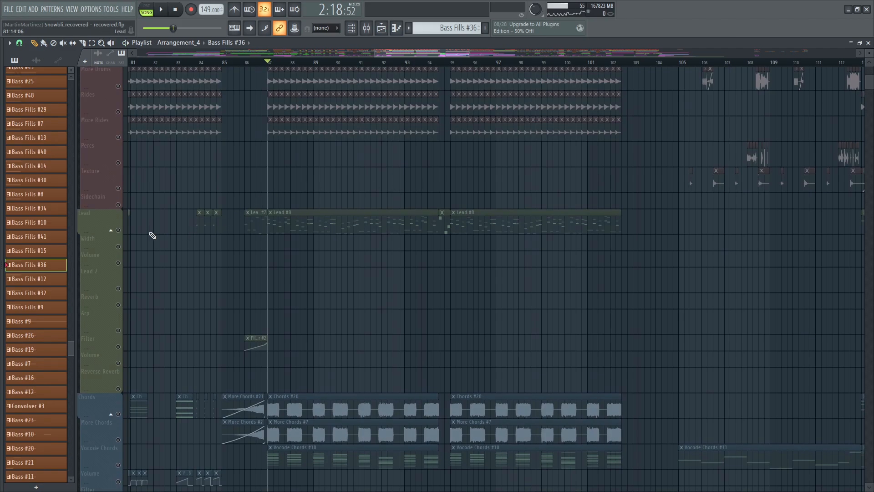
# Step: Solo the Lead track group, select the Lead #8 pattern, and play the leads from about bar 86
pyautogui.rightClick(118, 230)
pyautogui.scroll(4, 304, 62)
pyautogui.click(265, 216)
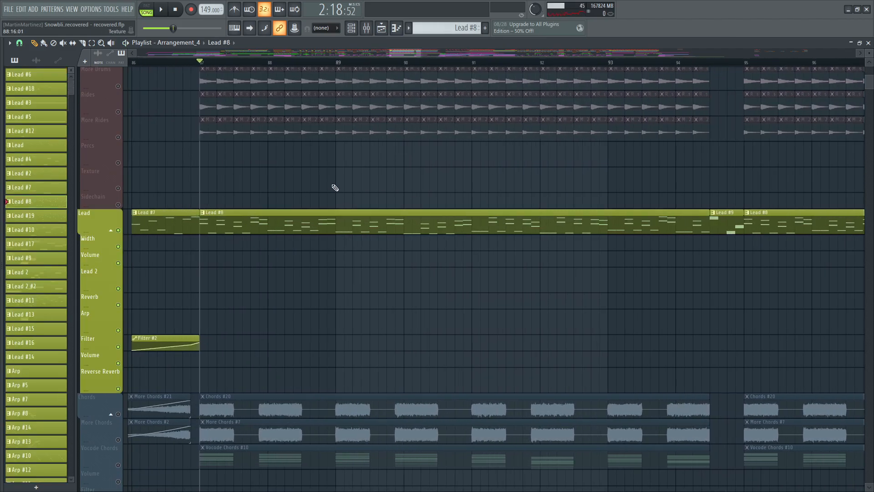
pyautogui.scroll(-2, 220, 64)
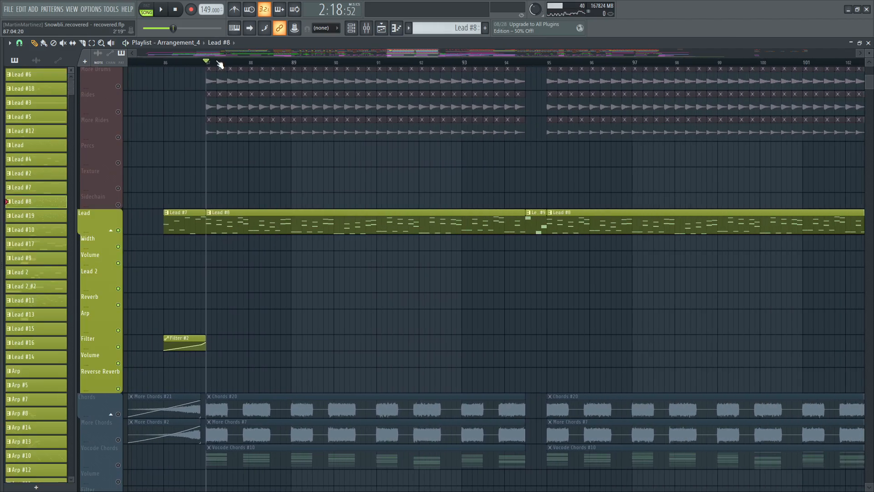
pyautogui.click(163, 64)
pyautogui.press('space')
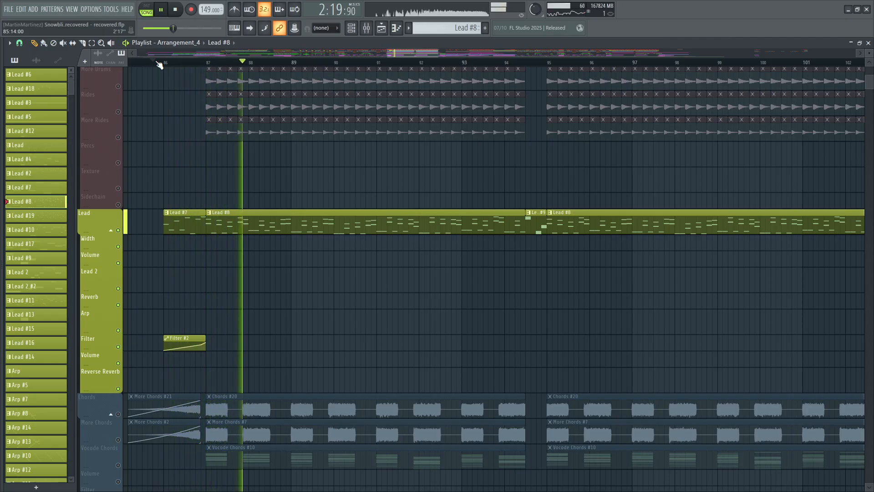
pyautogui.scroll(-2, 158, 65)
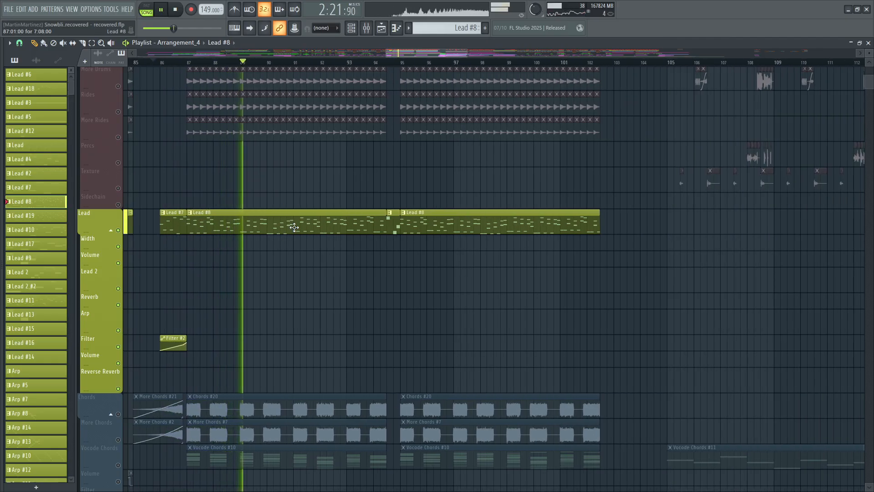
# Step: Close the playlist and view the Lead #4 channel's Phase Plant patch while auditioning the lead in pattern mode
pyautogui.click(869, 42)
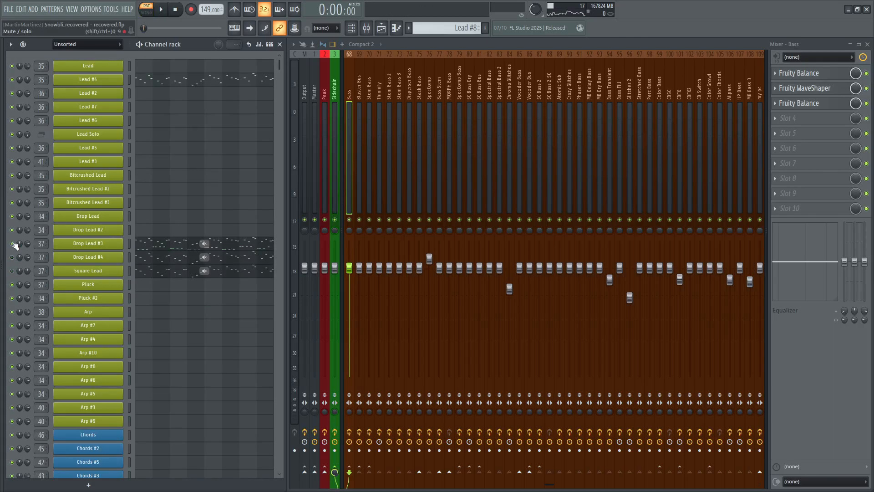
pyautogui.click(93, 80)
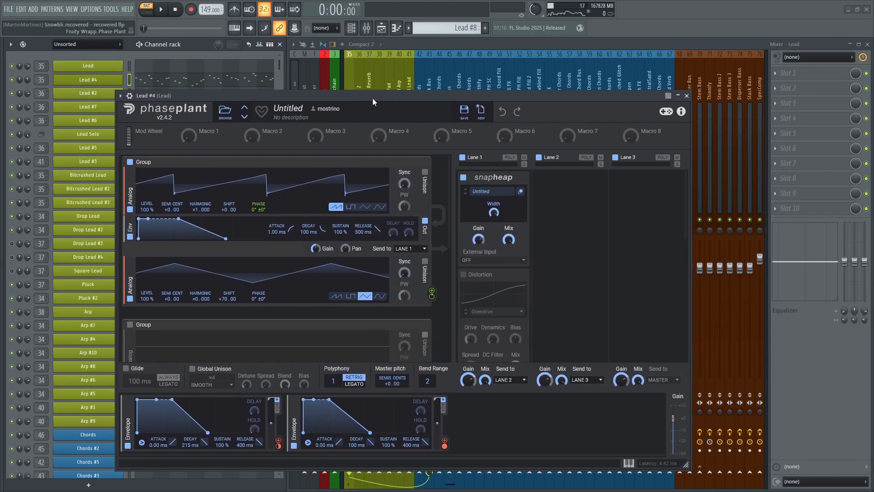
pyautogui.click(686, 96)
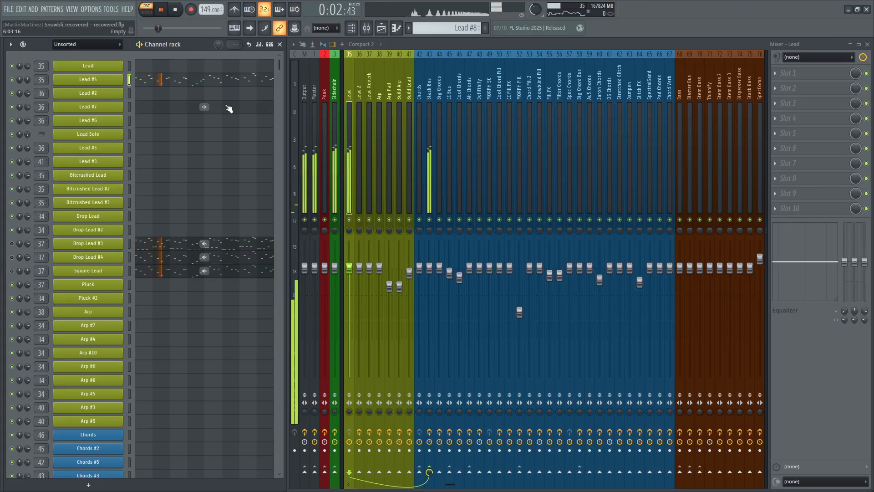
# Step: Audition Drop Lead #3 with its Phase Plant patch open, and view its notes in the piano roll
pyautogui.click(88, 243)
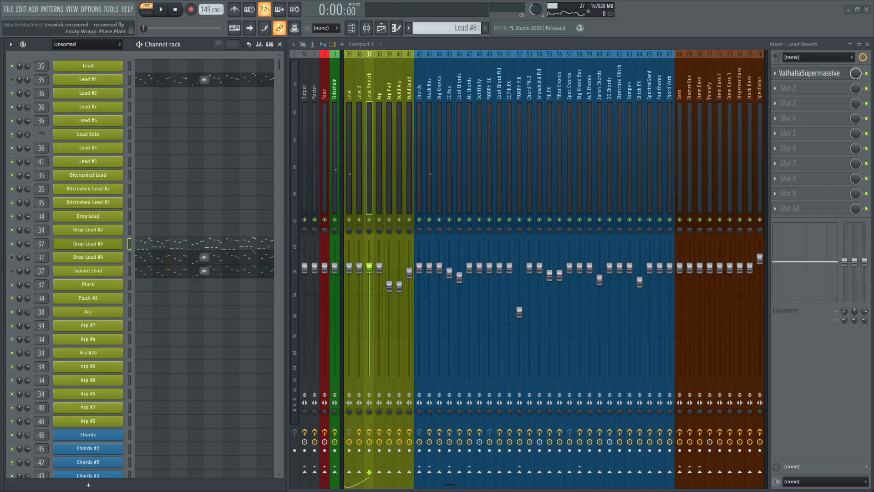
pyautogui.press('space')
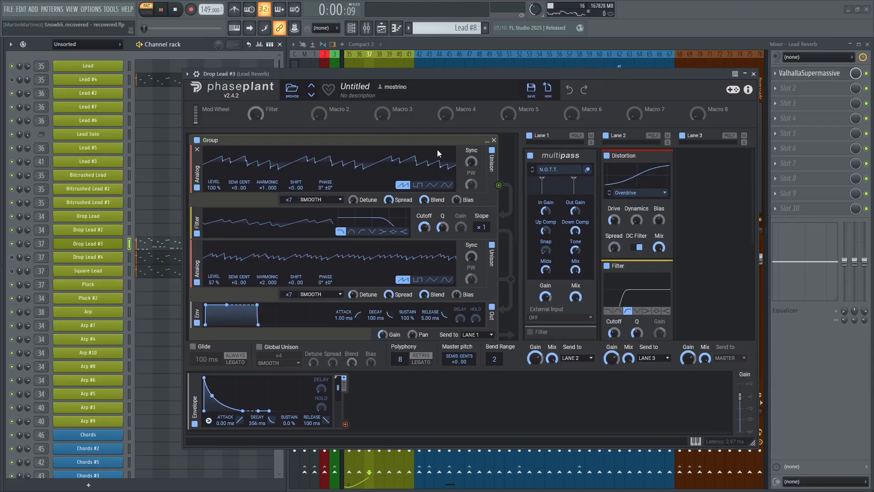
pyautogui.press('space')
pyautogui.click(146, 244)
pyautogui.scroll(-3, 134, 233)
pyautogui.press('space')
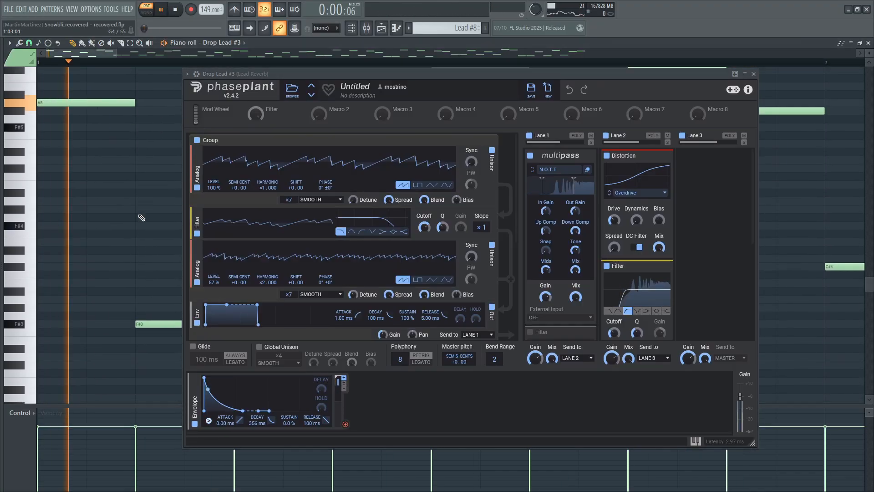
pyautogui.scroll(-5, 168, 66)
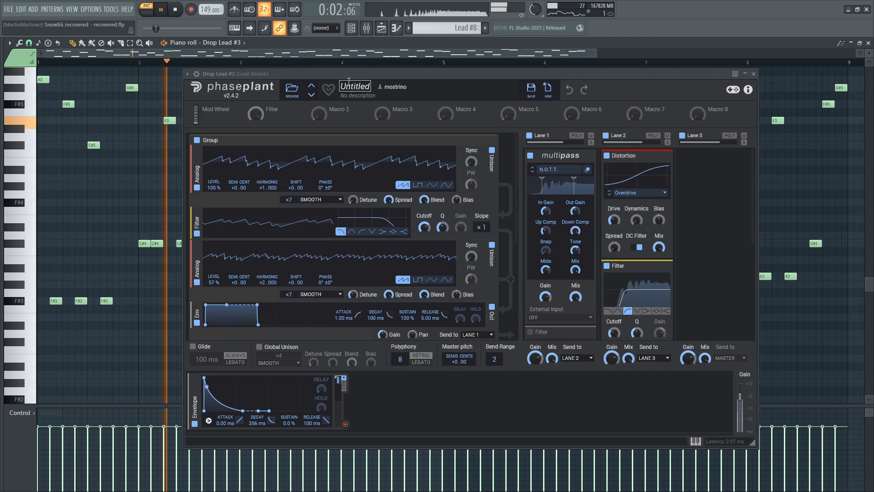
# Step: Close the piano roll and examine the Drop Lead #3 patch's effect lanes, filters and noise group
pyautogui.click(868, 43)
pyautogui.scroll(-3, 651, 180)
pyautogui.scroll(3, 656, 184)
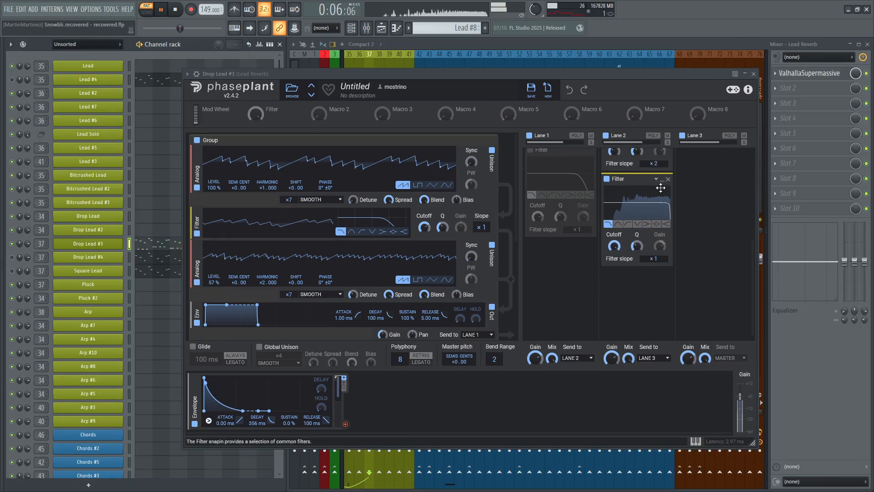
pyautogui.scroll(-5, 328, 220)
pyautogui.press('space')
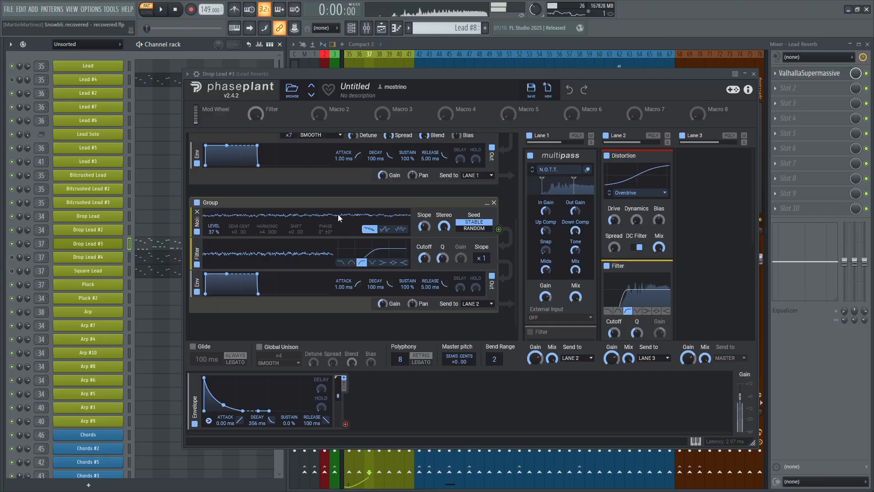
pyautogui.scroll(5, 354, 234)
pyautogui.scroll(-4, 656, 247)
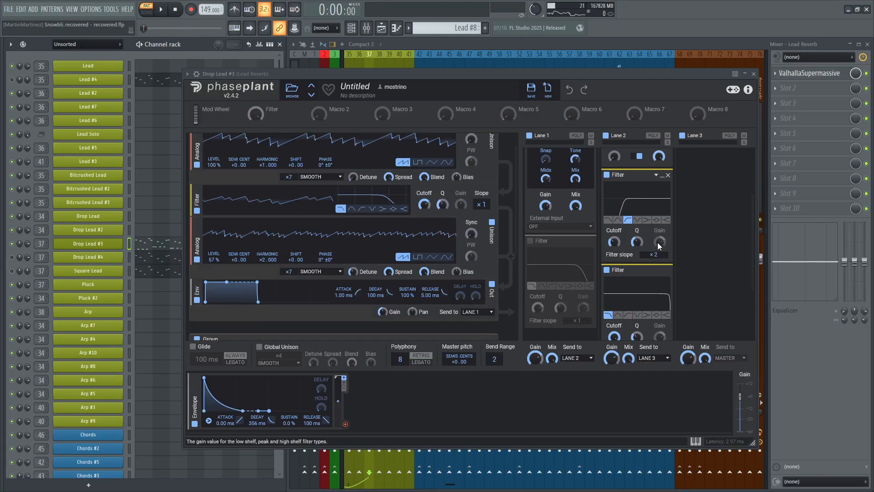
# Step: Mute Drop Lead #3, unmute Drop Lead #4, and audition it with its Killin It Lead patch open
pyautogui.press('Escape')
pyautogui.click(13, 245)
pyautogui.click(12, 257)
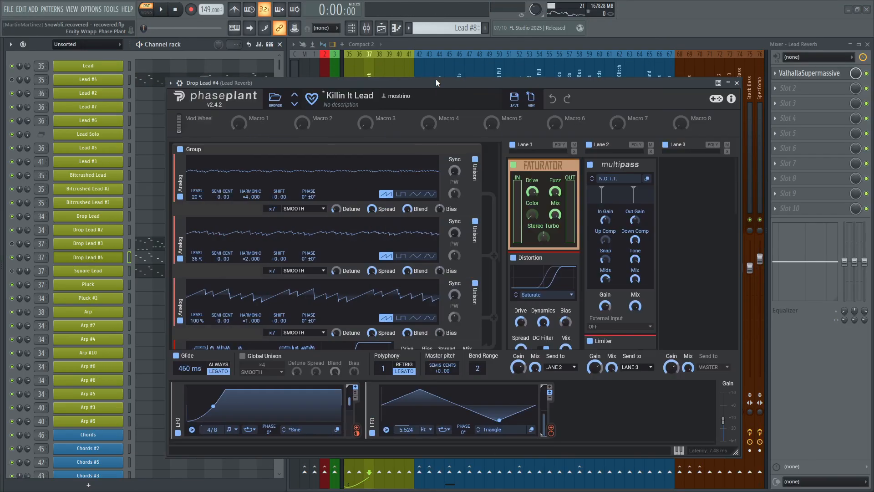
pyautogui.moveTo(436, 78); pyautogui.dragTo(470, 72)
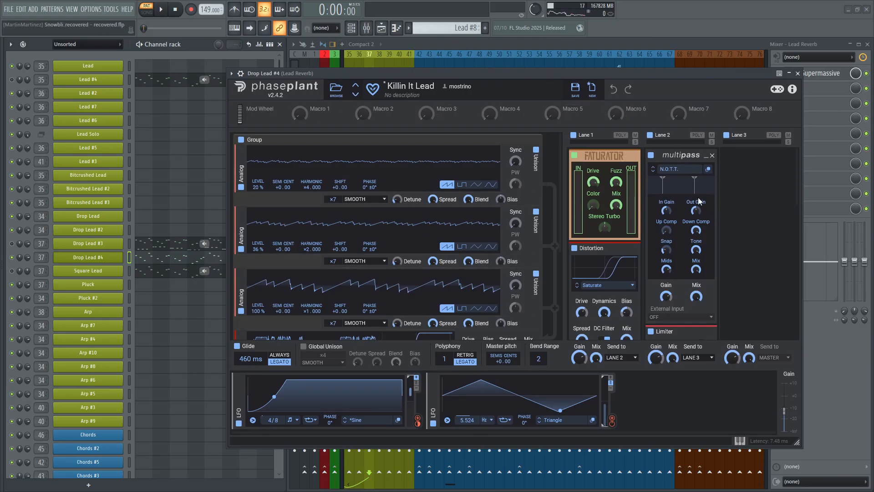
pyautogui.press('space')
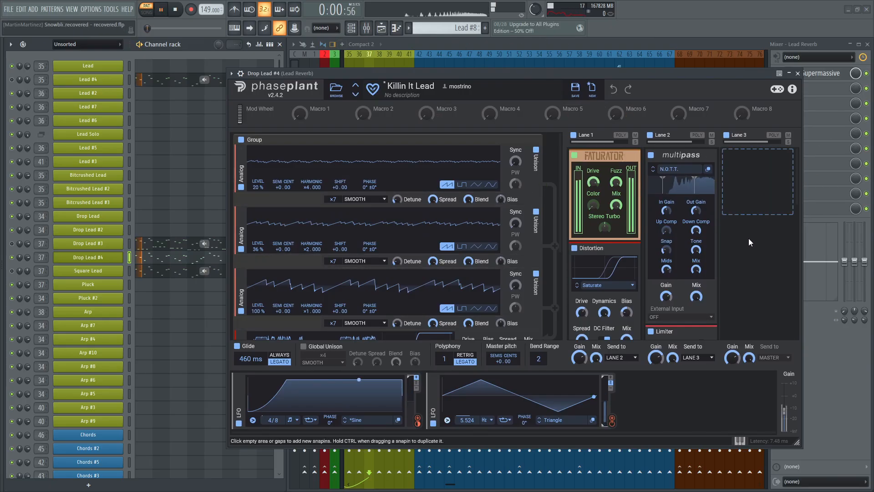
pyautogui.press('space')
pyautogui.click(797, 73)
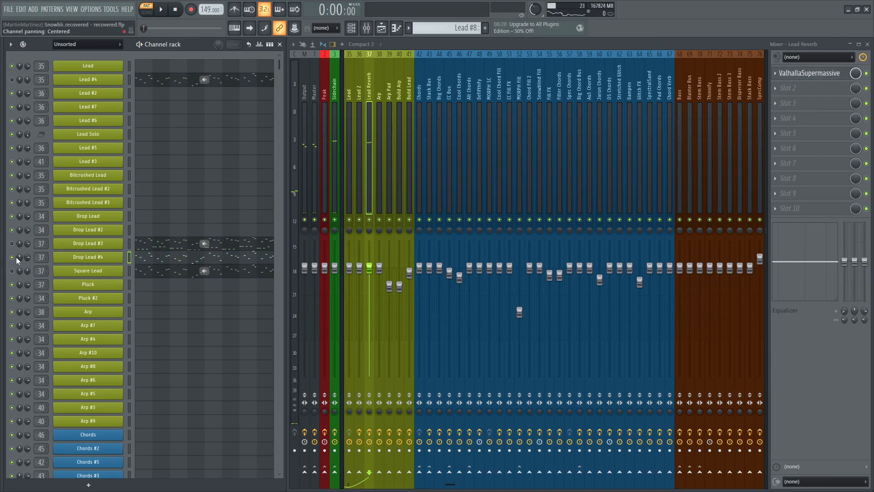
# Step: Switch from Drop Lead #4 to Square Lead, and inspect its Phase Plant patch and nested Snap Heap during playback
pyautogui.moveTo(17, 257); pyautogui.dragTo(13, 273)
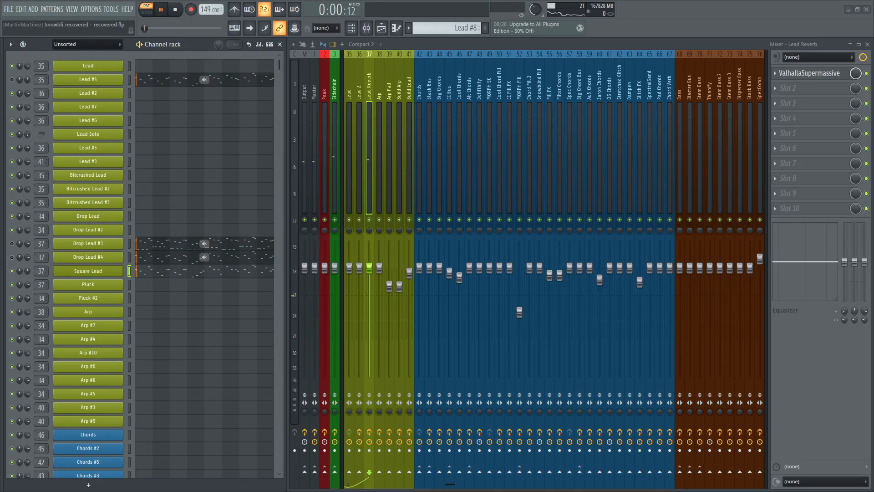
pyautogui.click(88, 271)
pyautogui.press('space')
pyautogui.moveTo(352, 102); pyautogui.dragTo(479, 94)
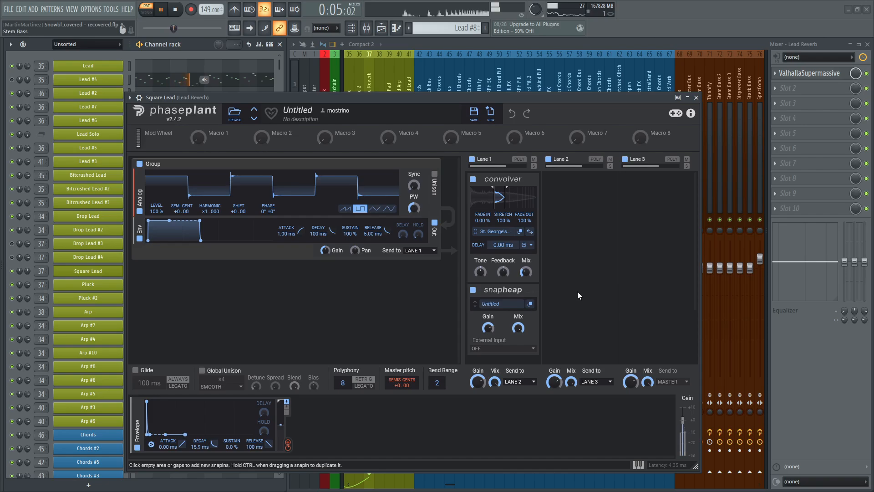
pyautogui.click(530, 303)
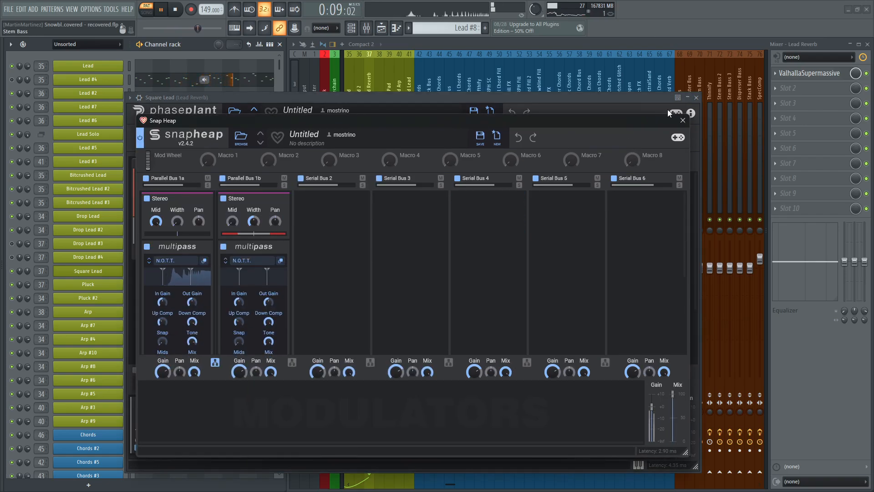
pyautogui.click(683, 122)
pyautogui.click(697, 98)
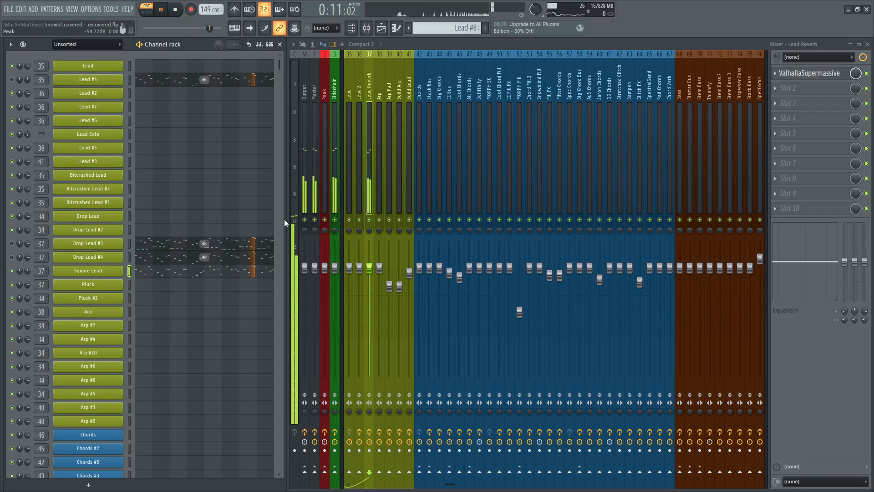
# Step: Unmute Drop Lead #3, Drop Lead #4 and Lead #4, and play all the lead layers together
pyautogui.press('space')
pyautogui.click(12, 243)
pyautogui.click(11, 79)
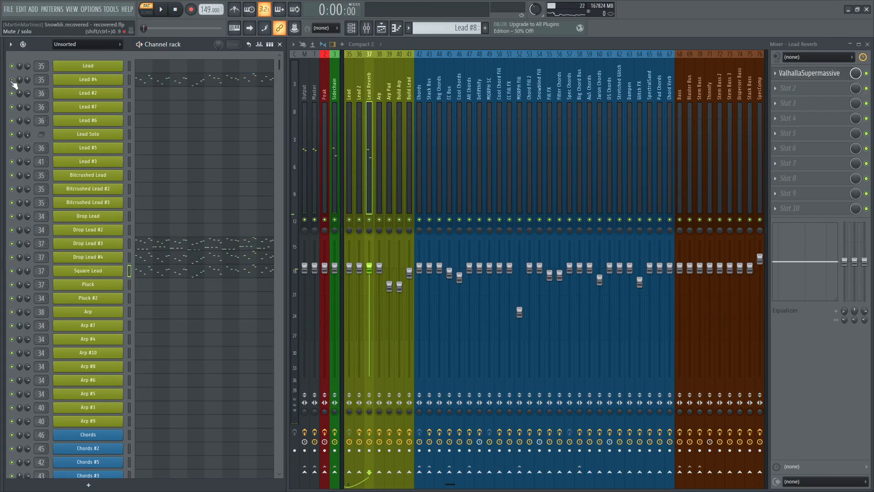
pyautogui.press('space')
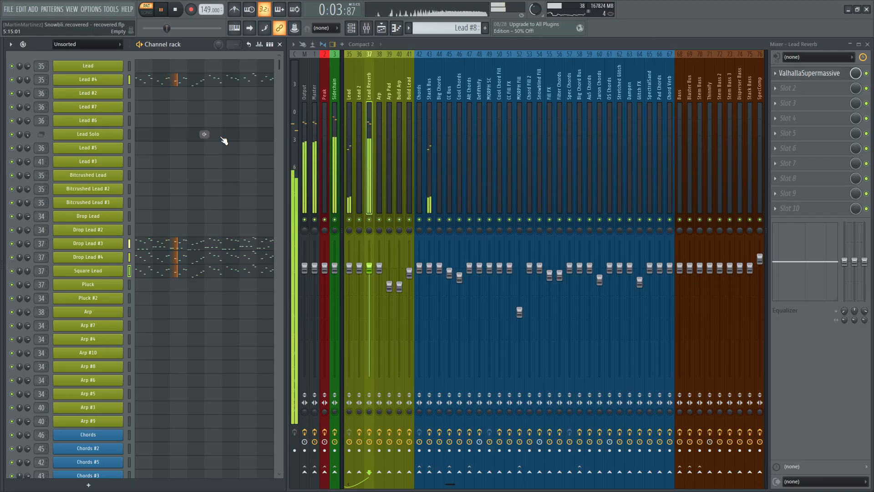
pyautogui.press('space')
# Step: Return to the playlist and solo the FX track group for the section around bars 103 to 121
pyautogui.click(382, 31)
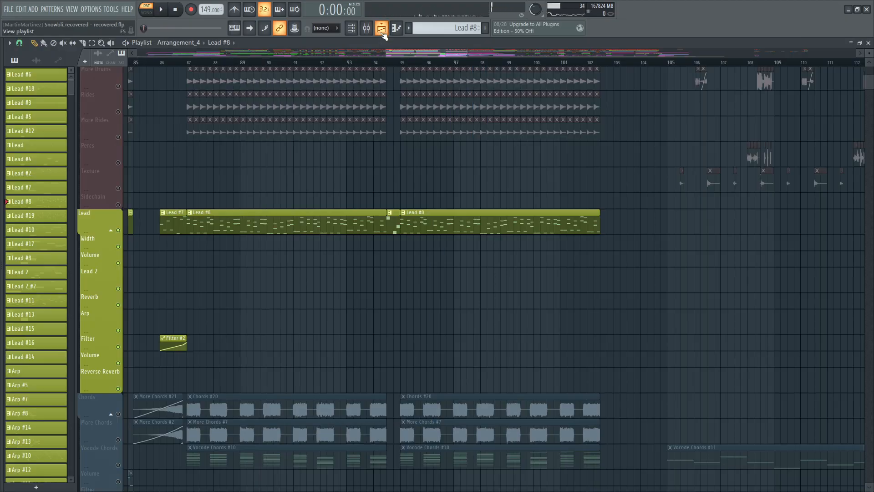
pyautogui.scroll(-2, 330, 60)
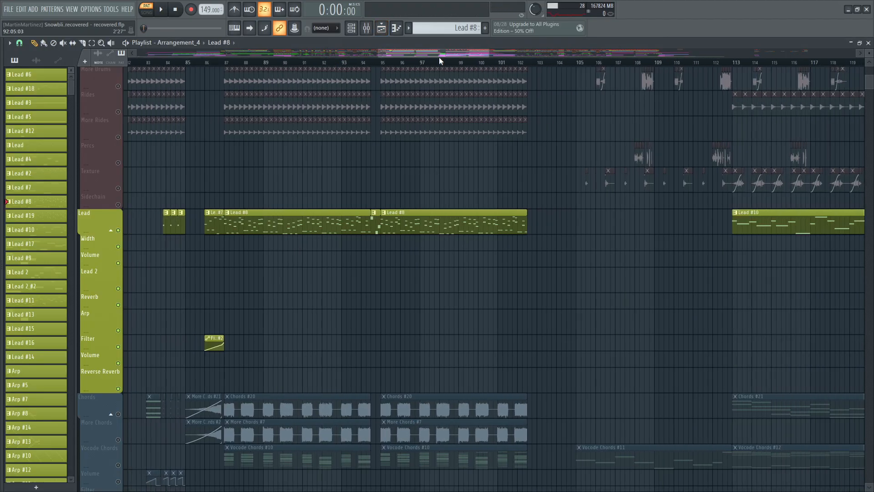
pyautogui.hscroll(4, 343, 270)
pyautogui.scroll(-8, 344, 269)
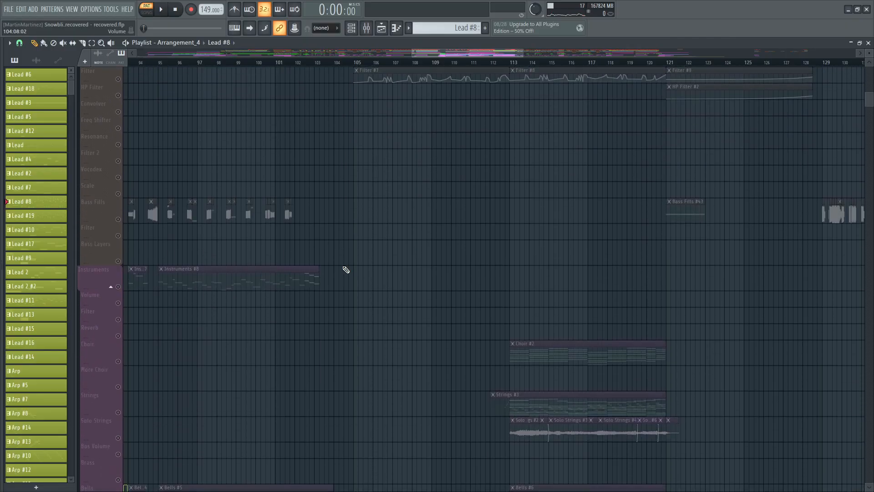
pyautogui.scroll(-10, 346, 269)
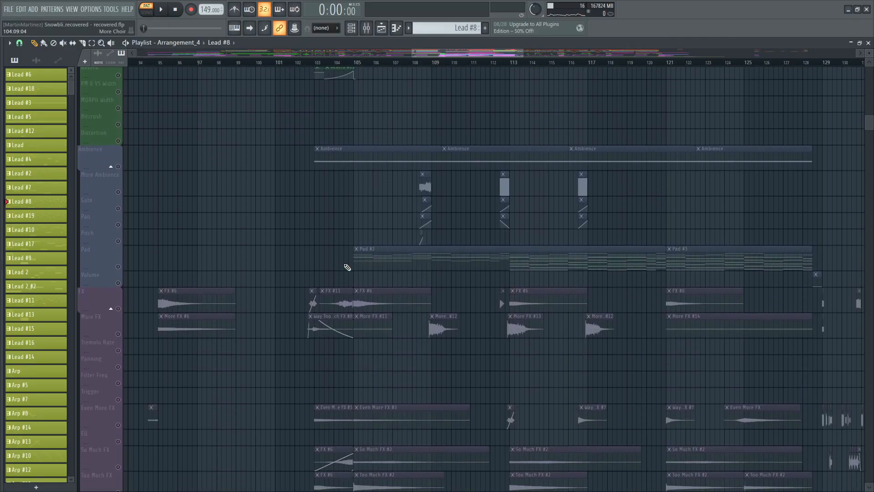
pyautogui.scroll(-8, 347, 267)
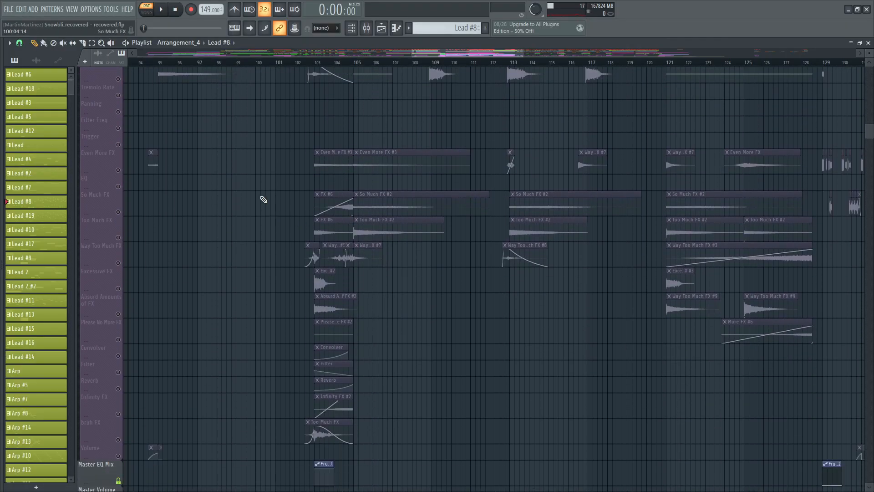
pyautogui.scroll(1, 145, 122)
pyautogui.click(119, 80)
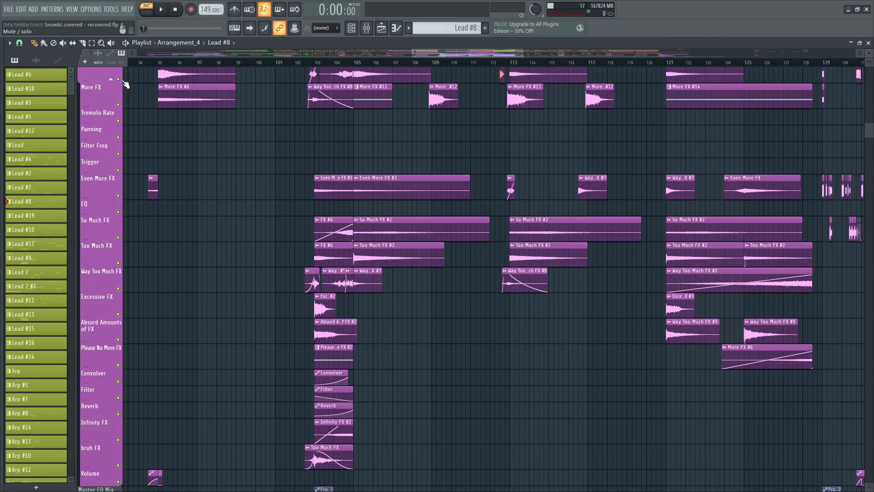
# Step: Play the soloed FX layers from just after bar 102 through the transition at bar 105
pyautogui.click(301, 63)
pyautogui.scroll(5, 339, 132)
pyautogui.scroll(-2, 550, 317)
pyautogui.press('space')
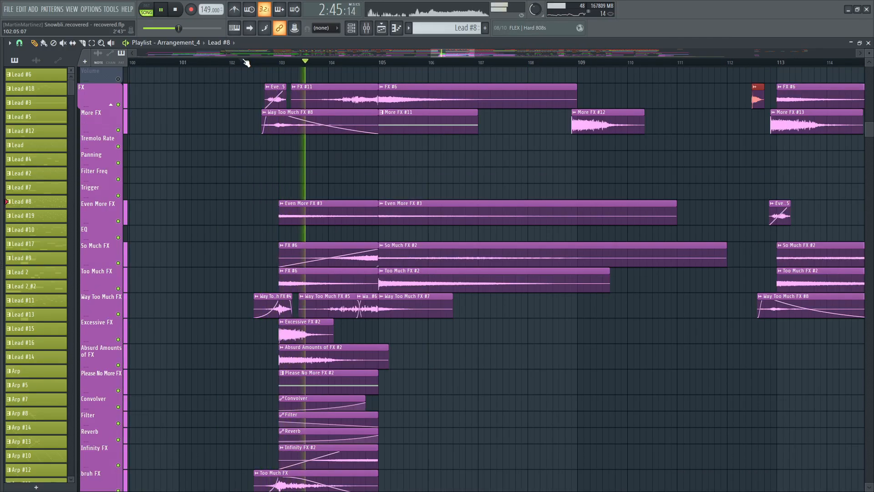
pyautogui.scroll(-1, 247, 62)
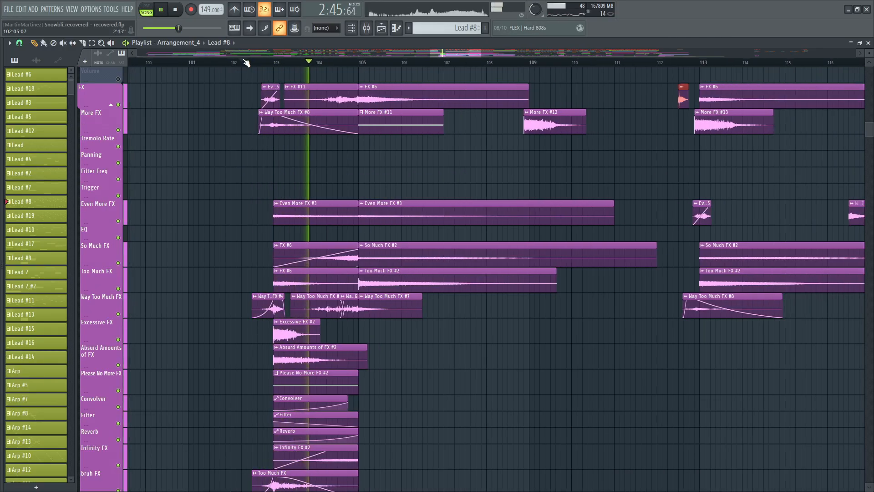
pyautogui.scroll(-1, 247, 63)
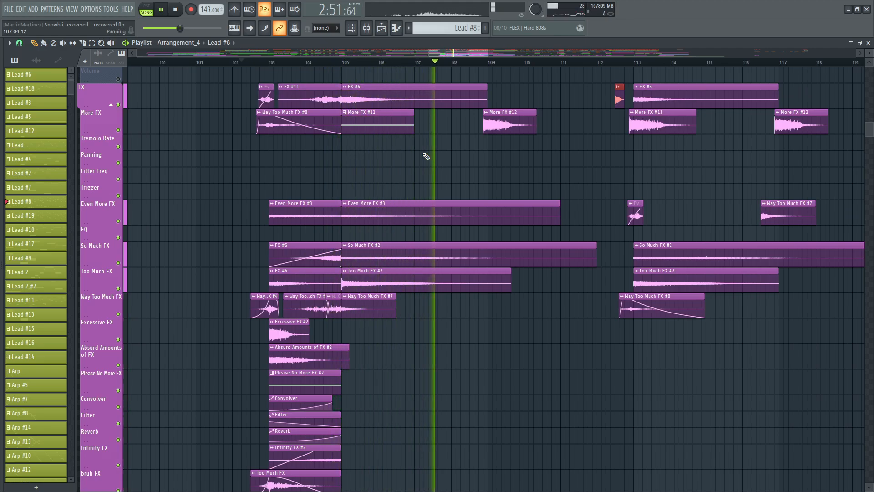
pyautogui.press('space')
# Step: Solo Please No More FX together with its Convolver, Filter and Reverb automation tracks, and play them from bar 103
pyautogui.scroll(-1, 476, 303)
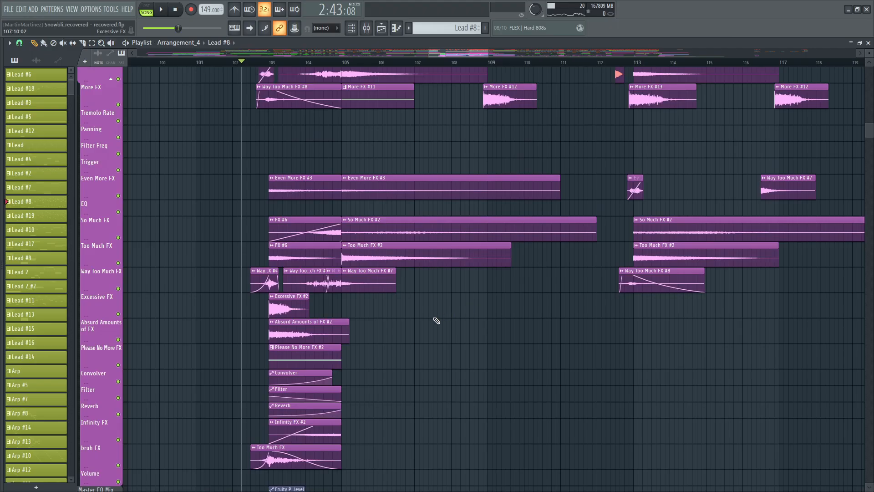
pyautogui.rightClick(119, 365)
pyautogui.click(118, 381)
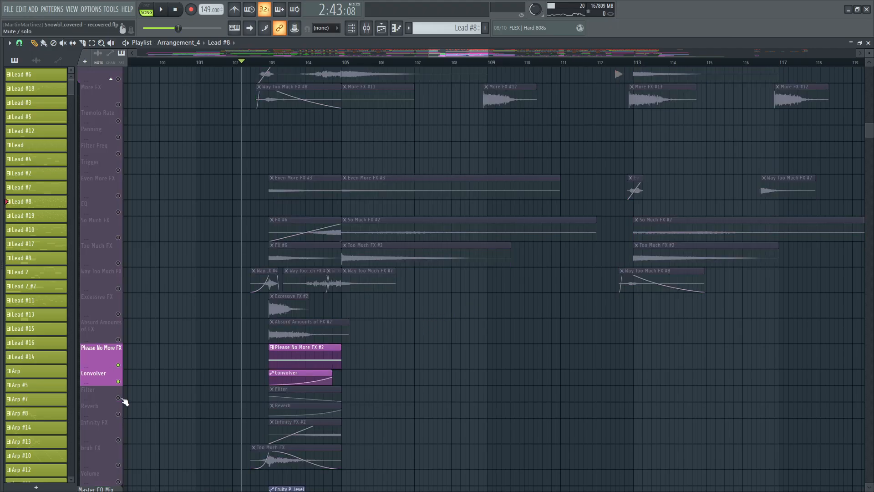
pyautogui.click(119, 398)
pyautogui.click(118, 415)
pyautogui.click(267, 64)
pyautogui.scroll(3, 273, 64)
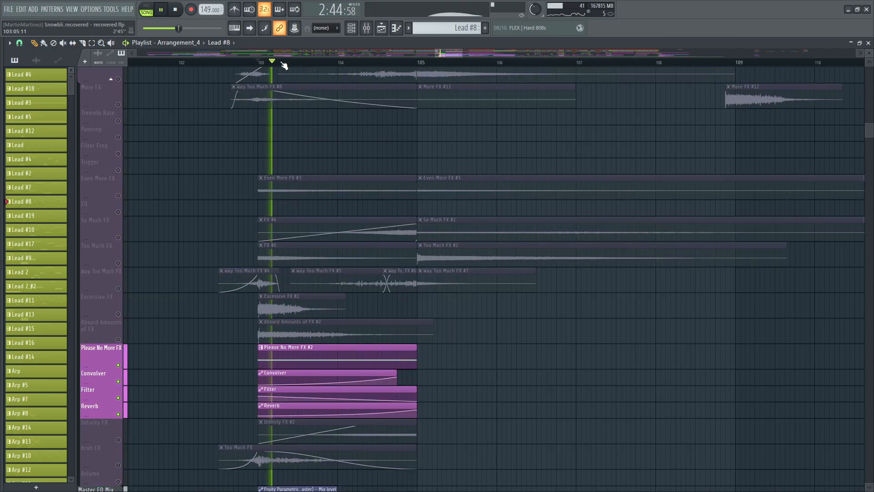
# Step: Inspect the Laser Drop channel's Phase Plant patch behind the Please No More FX #2 clip during playback, and close it
pyautogui.click(355, 348)
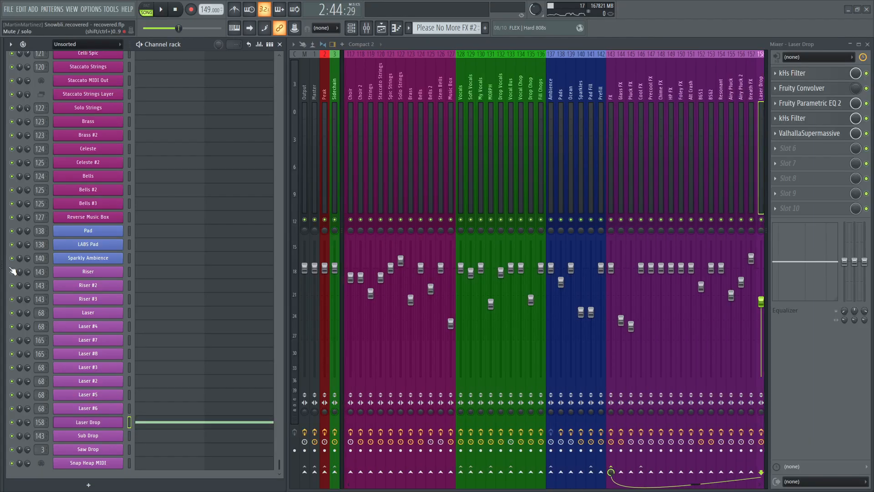
pyautogui.click(88, 422)
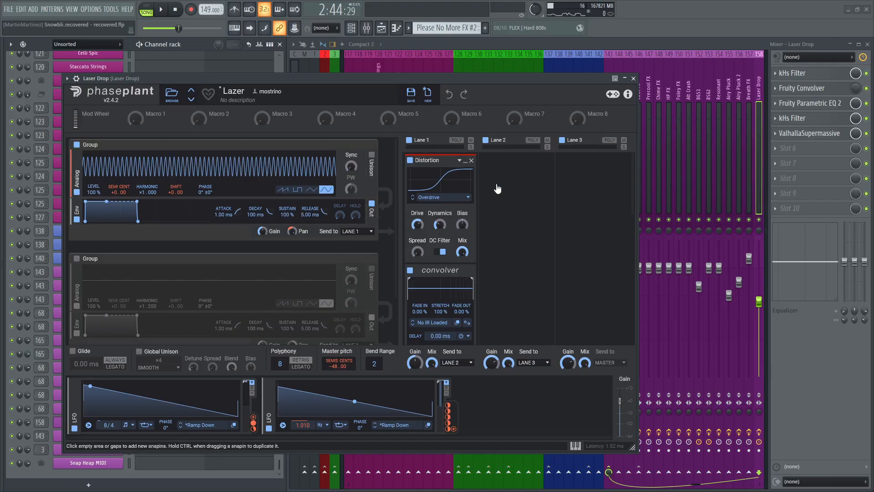
pyautogui.press('space')
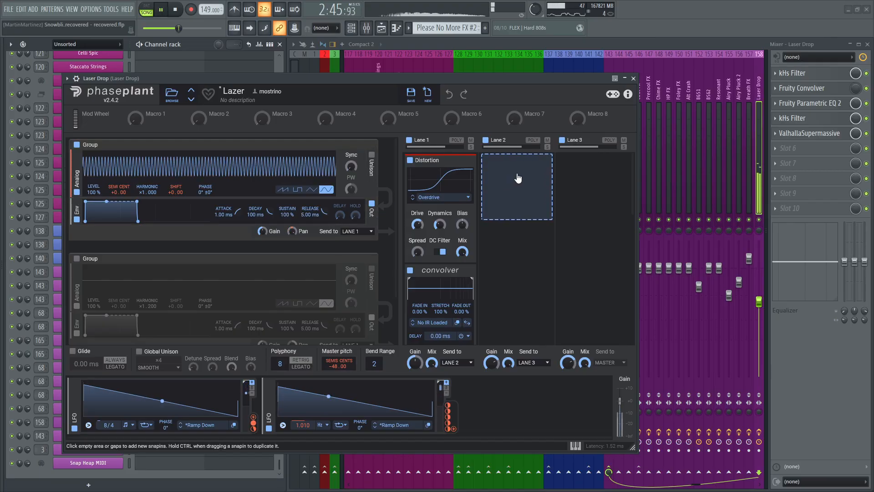
pyautogui.press('space')
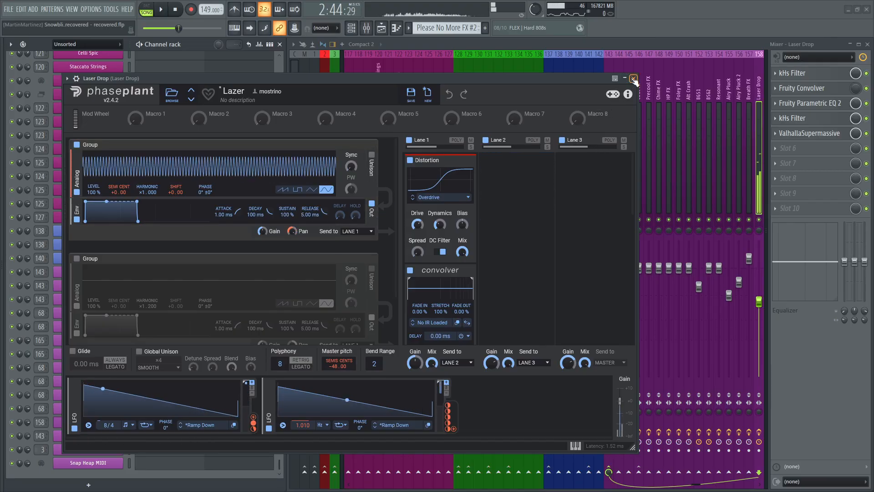
pyautogui.click(633, 79)
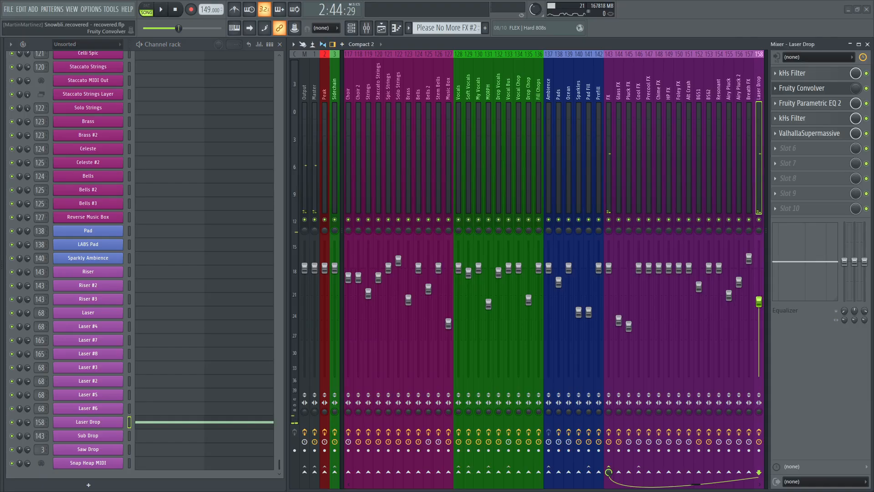
# Step: Open Laser Drop's Fruity Convolver over the playlist and mute the Convolver automation track
pyautogui.click(801, 88)
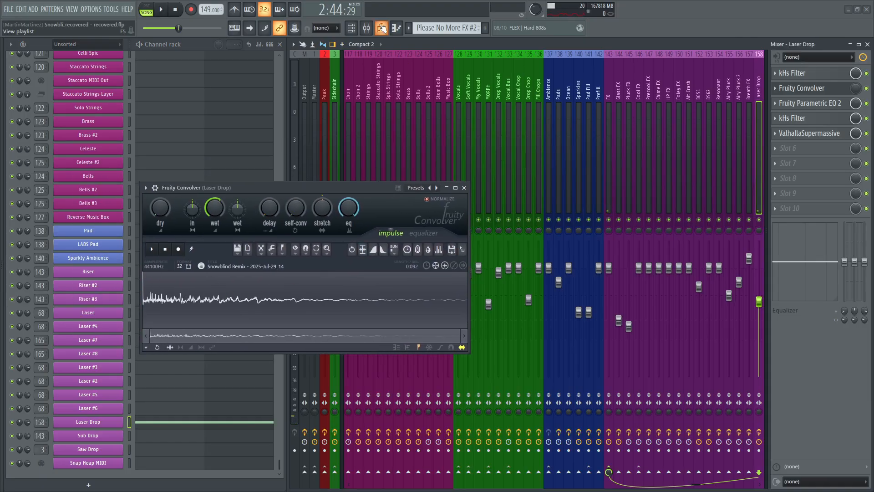
pyautogui.click(382, 28)
pyautogui.moveTo(262, 185); pyautogui.dragTo(438, 157)
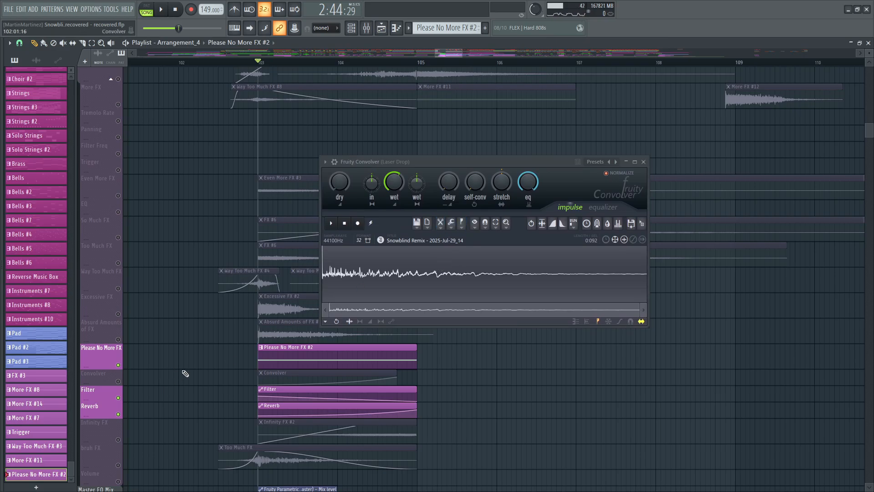
pyautogui.scroll(-3, 185, 372)
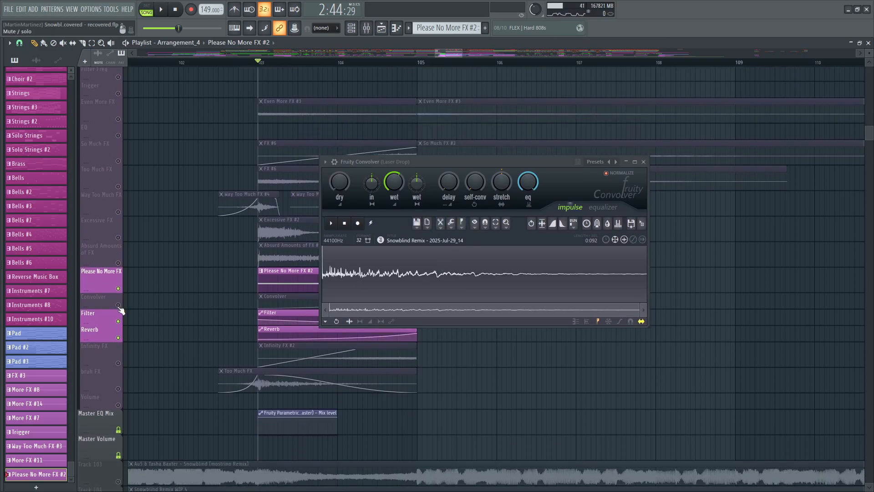
# Step: Unmute the Convolver automation track, replay the laser drop from bar 103 beside the convolver's impulse, and close the convolver
pyautogui.click(118, 305)
pyautogui.moveTo(375, 162); pyautogui.dragTo(482, 132)
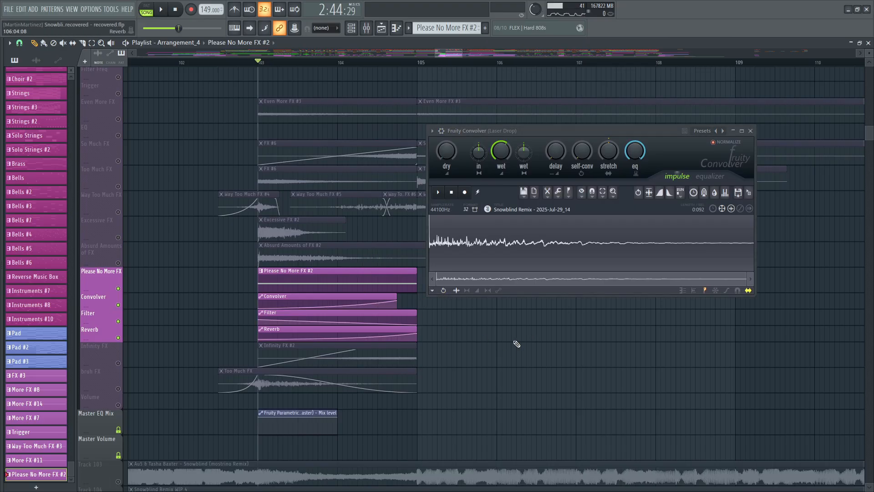
pyautogui.press('space')
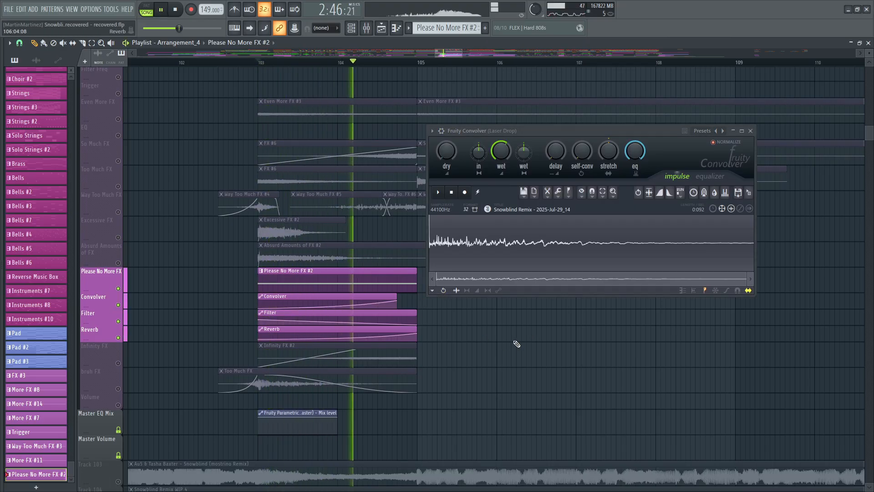
pyautogui.click(750, 131)
pyautogui.press('space')
# Step: Solo the Bass track group and play it from the muted Bass #8 clip between bars 55 and 56
pyautogui.scroll(-5, 550, 62)
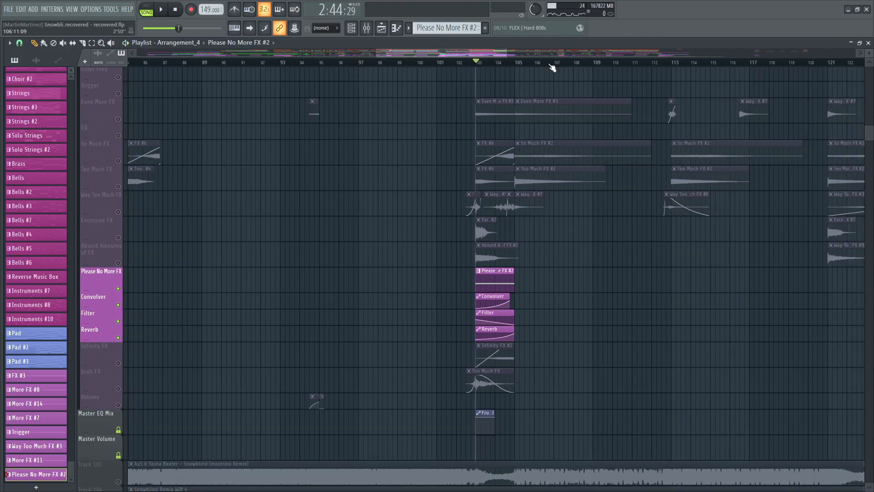
pyautogui.scroll(-4, 552, 67)
pyautogui.scroll(5, 369, 72)
pyautogui.scroll(10, 487, 171)
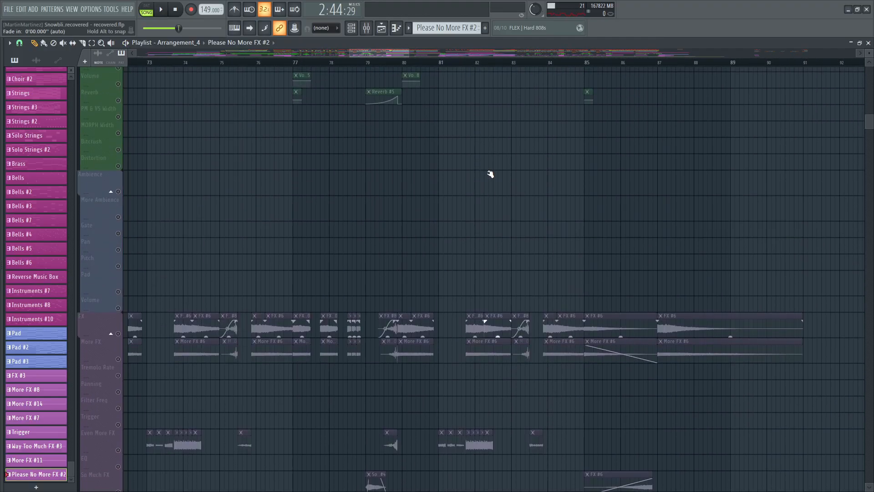
pyautogui.scroll(10, 418, 95)
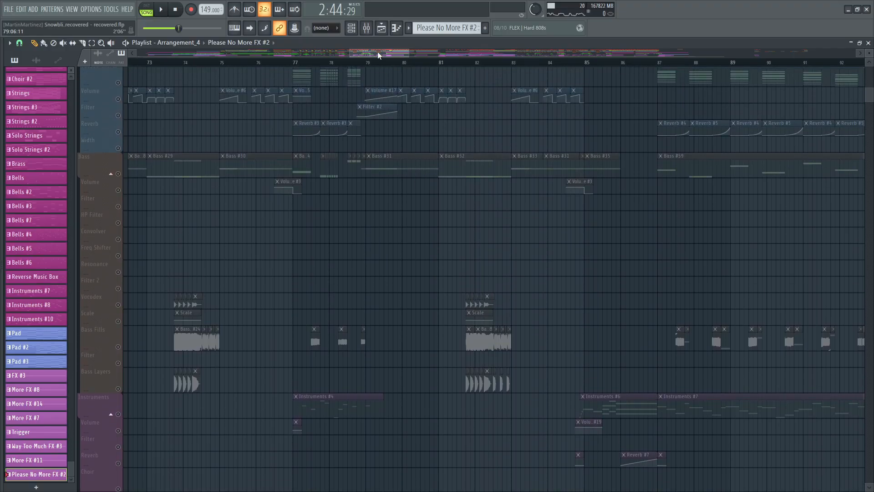
pyautogui.scroll(5, 365, 54)
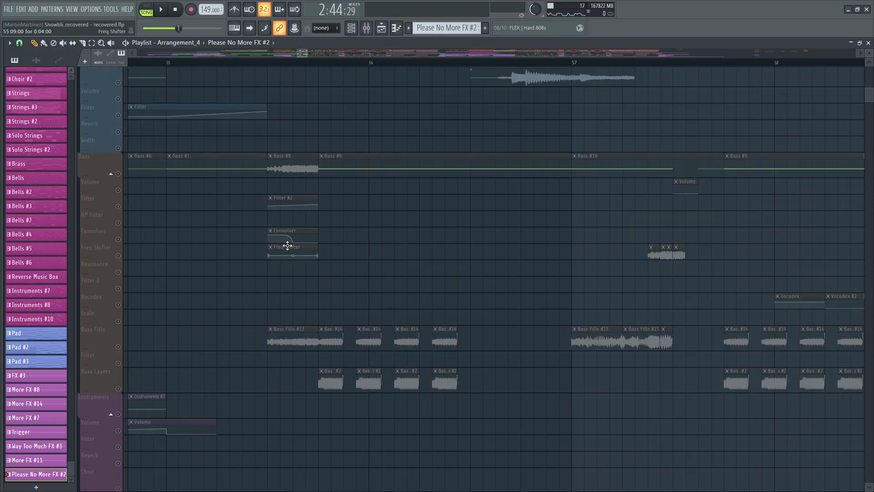
pyautogui.click(119, 174)
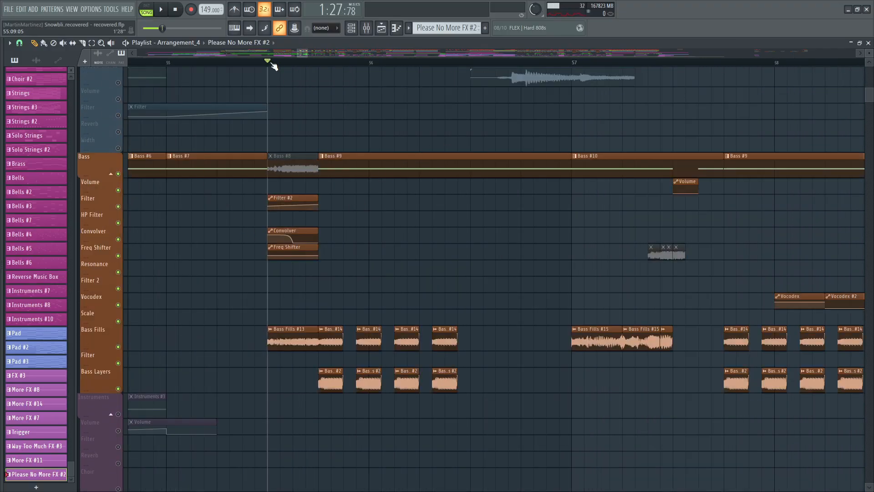
pyautogui.press('space')
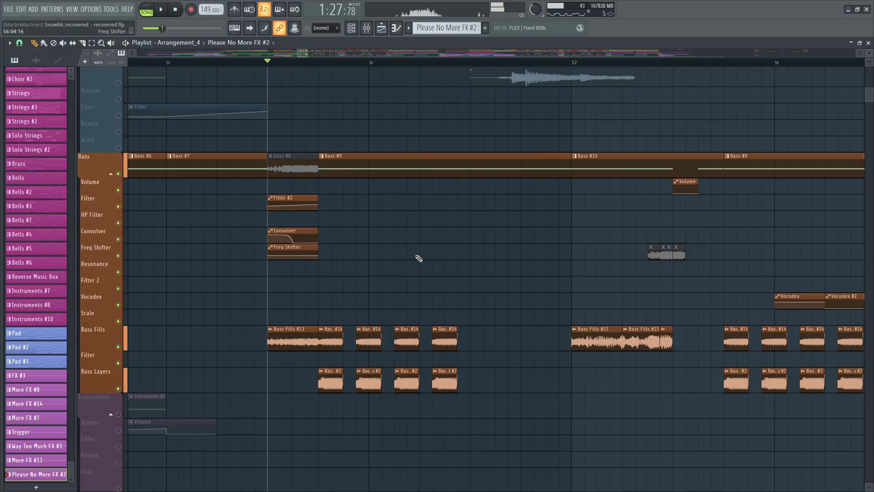
# Step: Move the playback position to the active Bass #8 clip between bars 59 and 60 and audition it
pyautogui.scroll(-3, 314, 65)
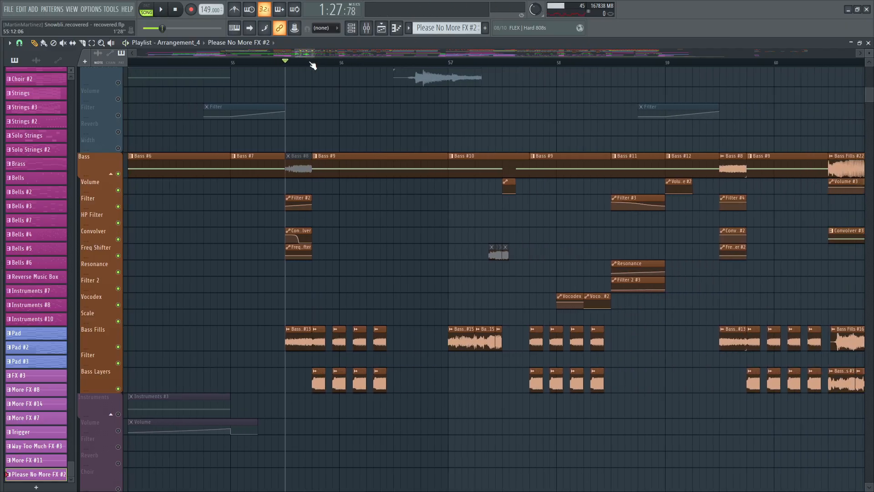
pyautogui.moveTo(311, 53); pyautogui.dragTo(309, 54)
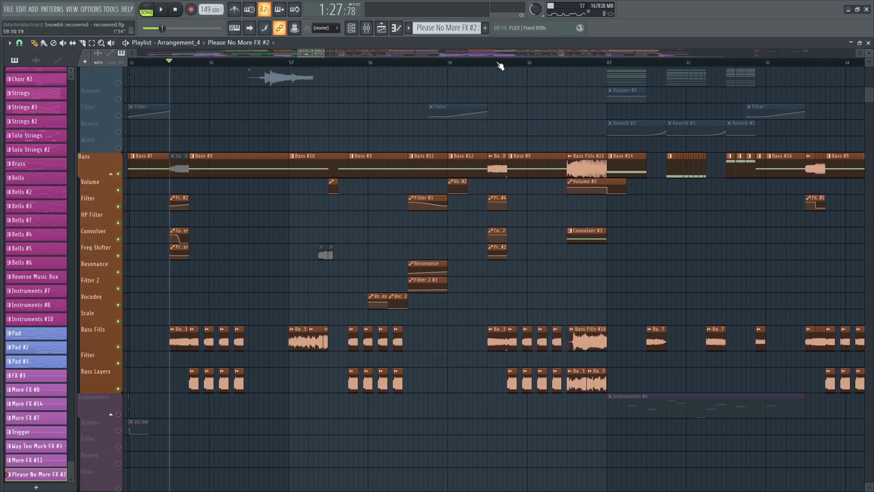
pyautogui.scroll(4, 555, 64)
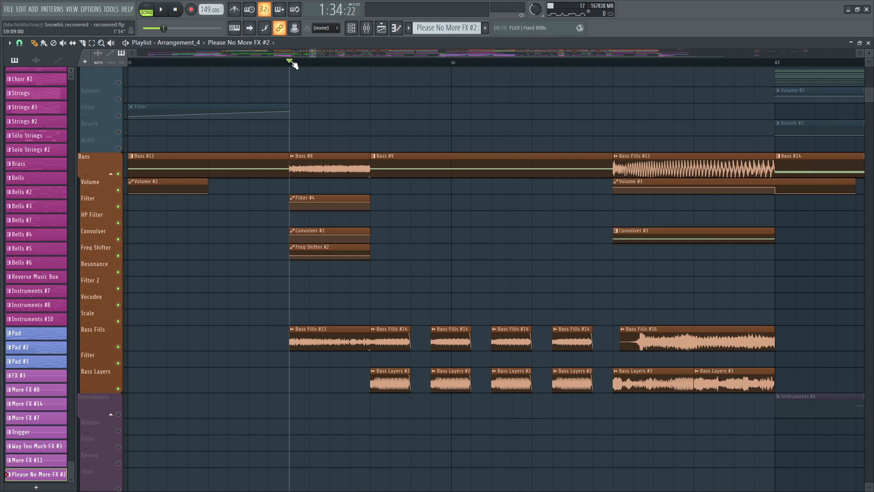
pyautogui.press('space')
pyautogui.press('space')
pyautogui.press('space')
pyautogui.press('space')
# Step: Audition the Spectral Bass mixer track with Fruity Convolver bypassed and enabled, and open the convolver to show its impulse
pyautogui.click(381, 29)
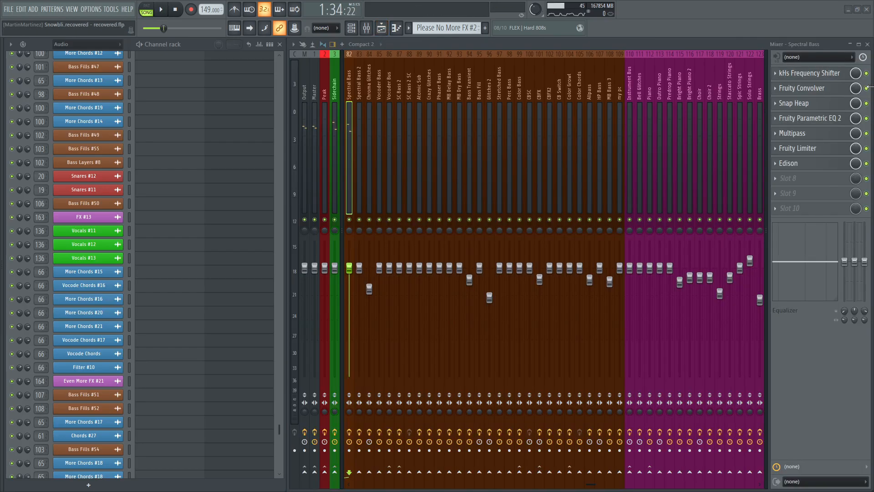
pyautogui.press('space')
pyautogui.press('space')
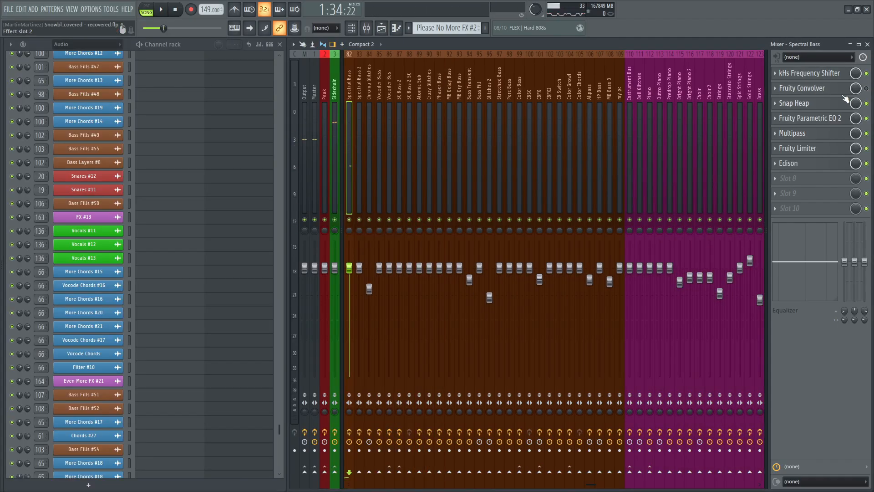
pyautogui.click(802, 88)
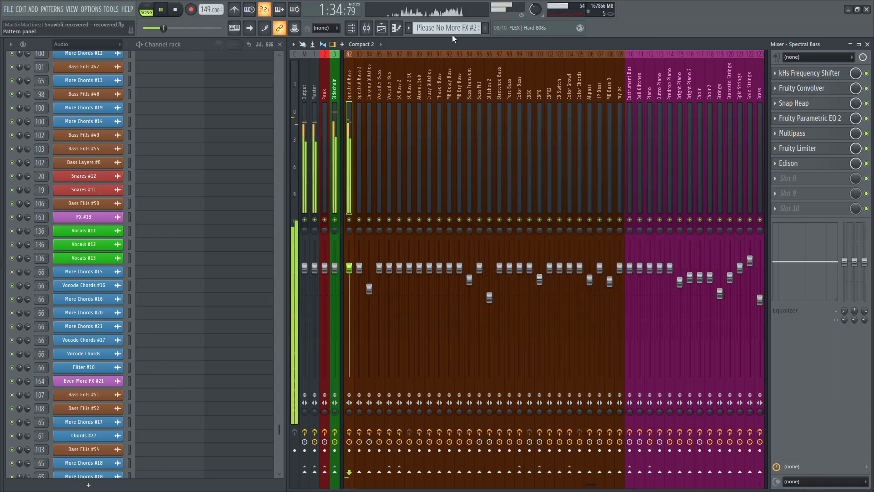
pyautogui.press('space')
pyautogui.click(801, 88)
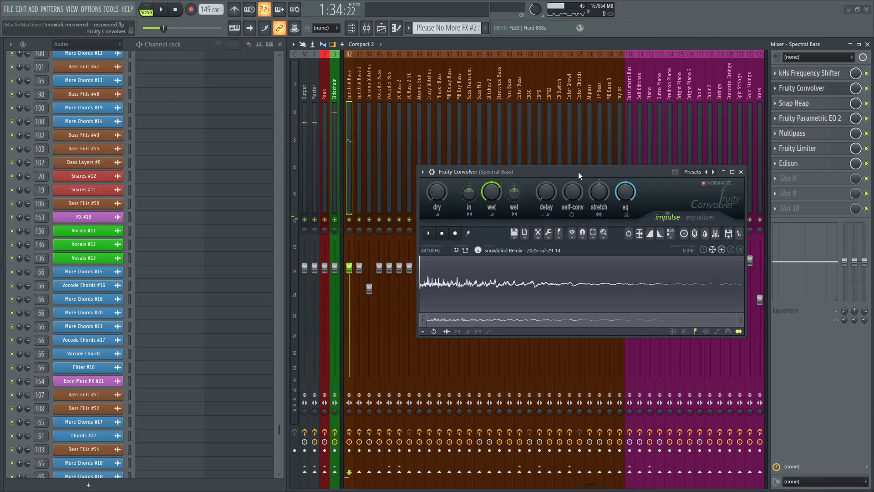
# Step: Close the Spectral Bass convolver and play the Bass #8 clip between bars 59 and 60 in the playlist
pyautogui.moveTo(579, 174); pyautogui.dragTo(555, 174)
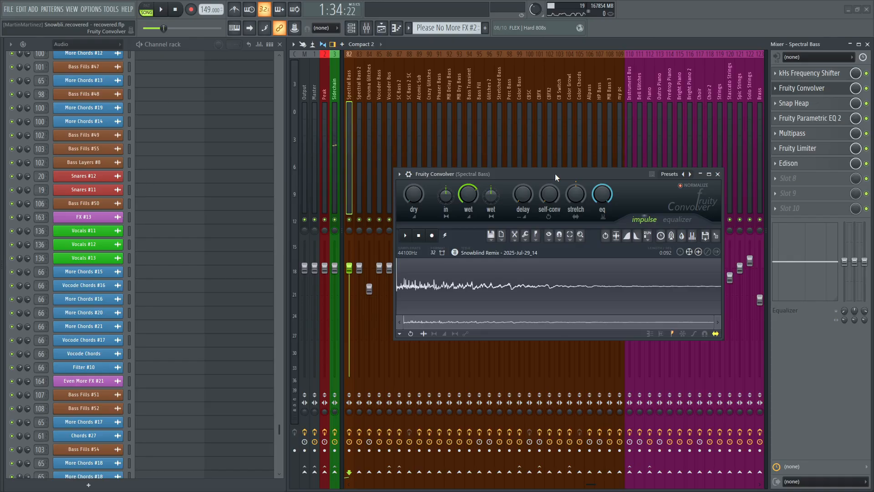
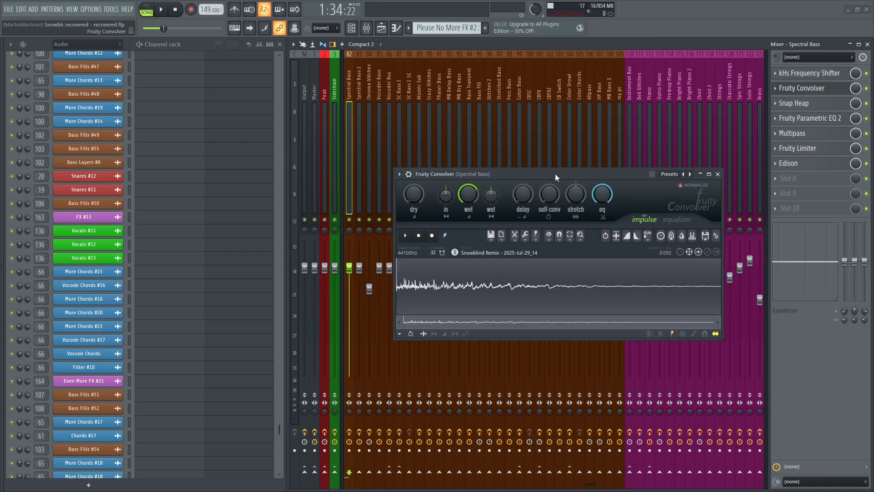
pyautogui.click(718, 174)
pyautogui.click(386, 34)
pyautogui.click(351, 63)
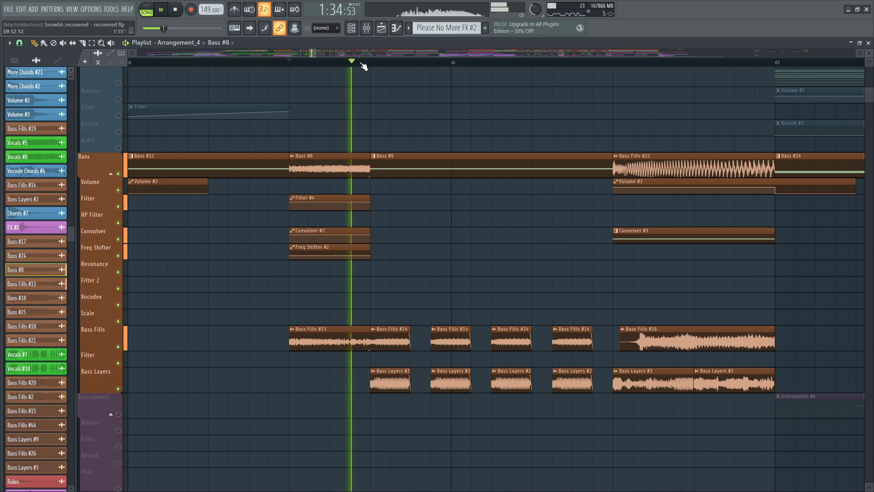
# Step: Play the soloed More FX track from bar 105 and select its More FX #11 clip
pyautogui.scroll(-3, 356, 63)
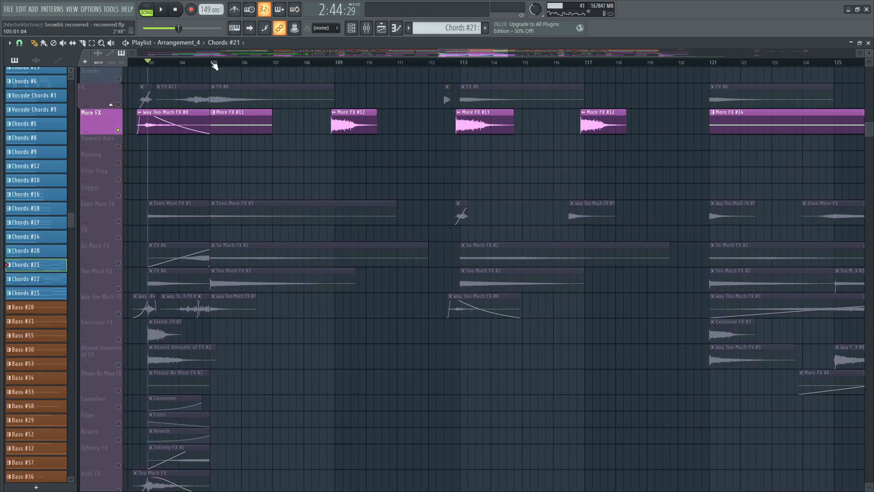
pyautogui.click(214, 64)
pyautogui.scroll(-4, 214, 64)
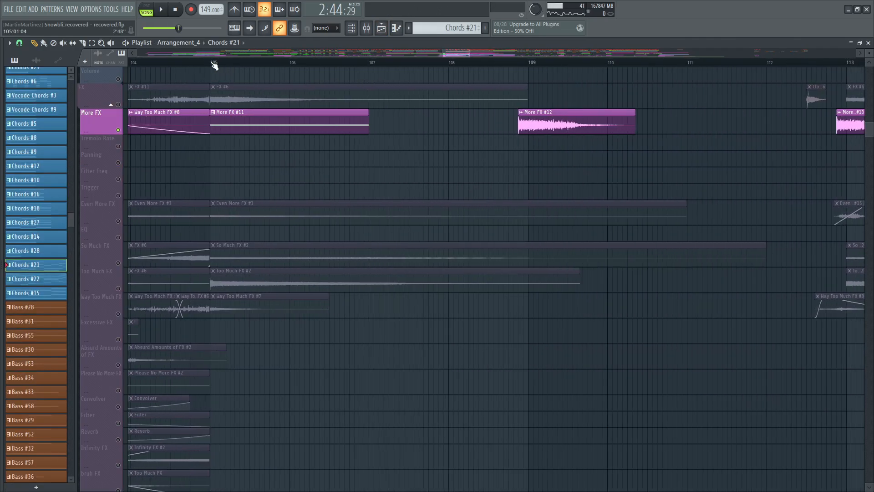
pyautogui.scroll(2, 352, 196)
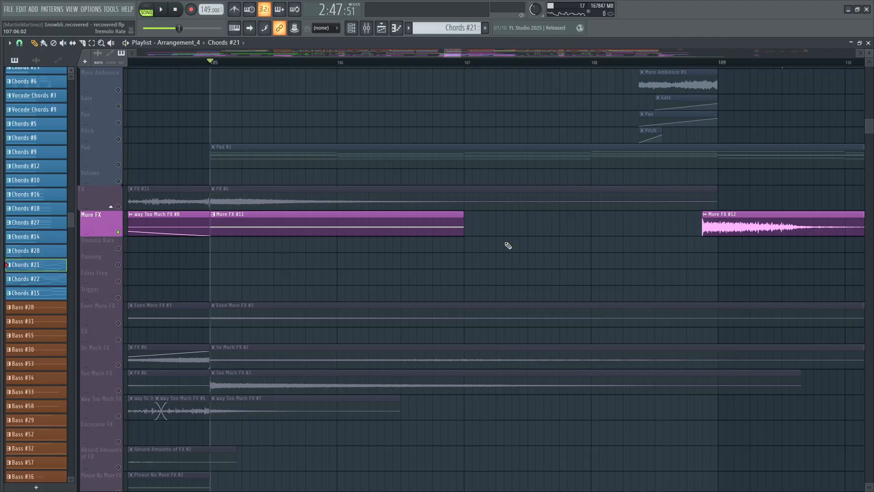
pyautogui.press('space')
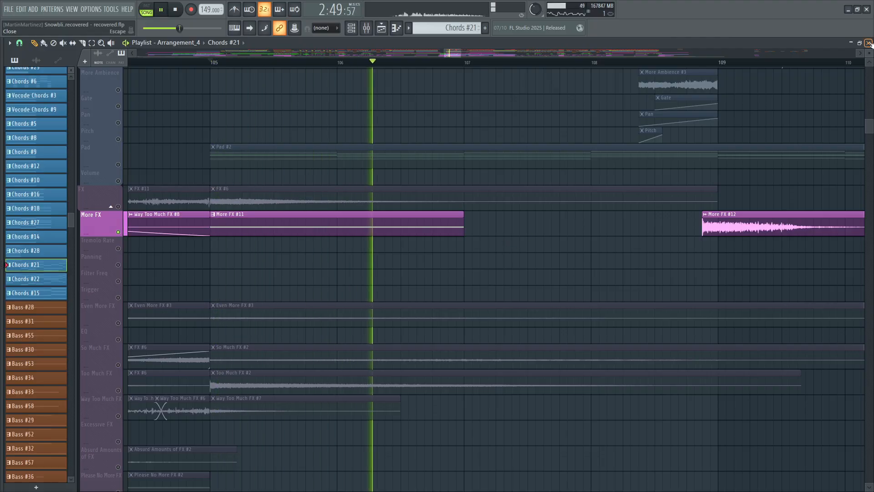
pyautogui.click(416, 220)
pyautogui.press('space')
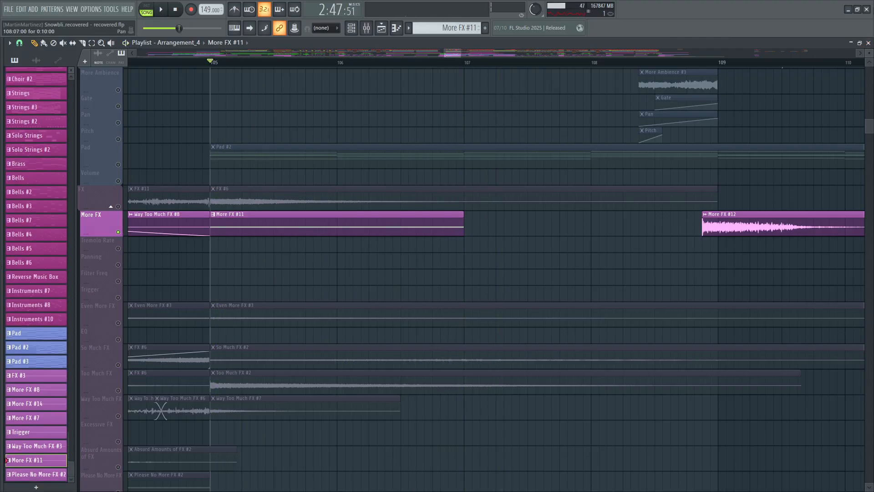
# Step: Leave the playlist and locate the Saw Drop channel near the end of the channel rack
pyautogui.click(861, 44)
pyautogui.scroll(-5, 236, 216)
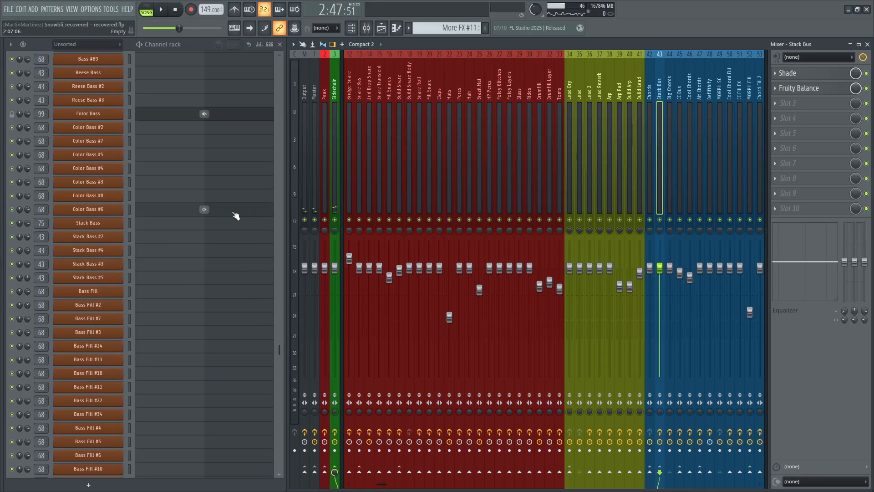
pyautogui.scroll(-10, 235, 215)
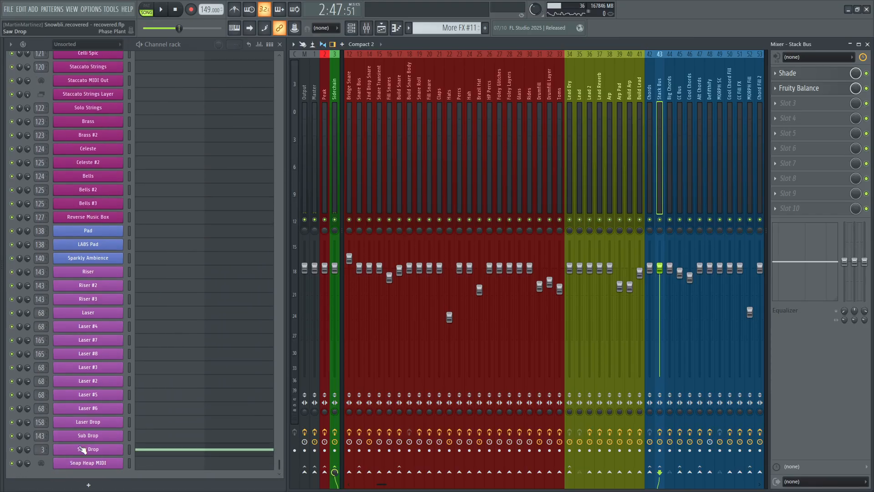
# Step: Return to the playlist and play the whole FX track group from bar 105
pyautogui.press('F5')
pyautogui.scroll(-2, 228, 73)
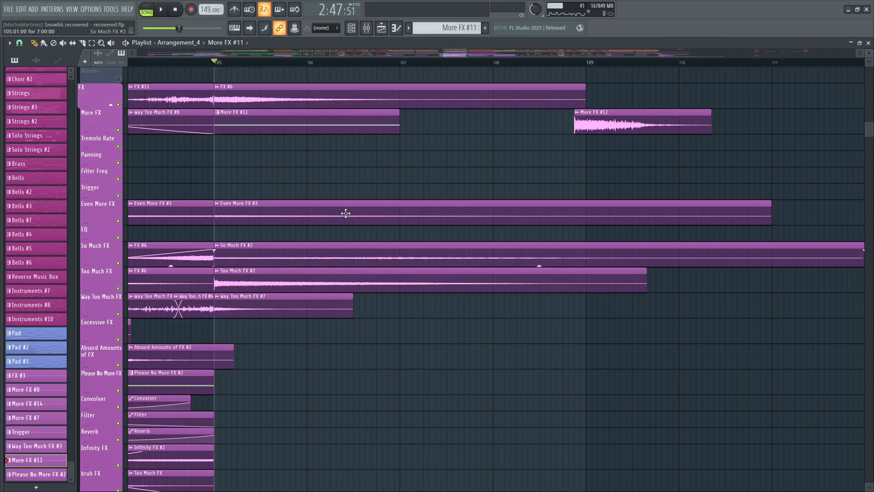
pyautogui.press('space')
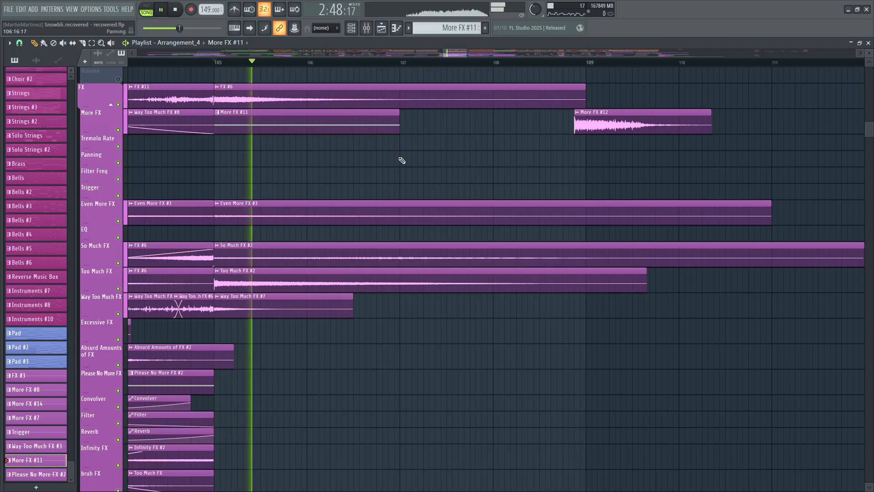
pyautogui.scroll(-6, 304, 68)
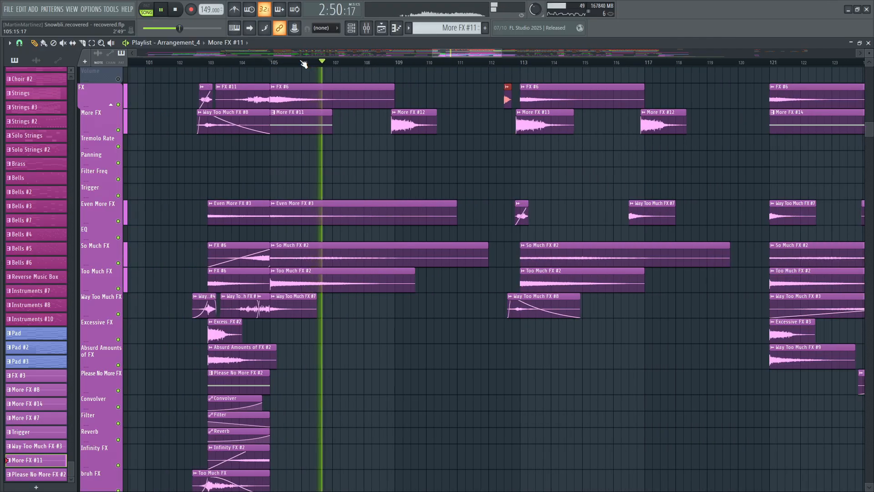
pyautogui.scroll(5, 388, 192)
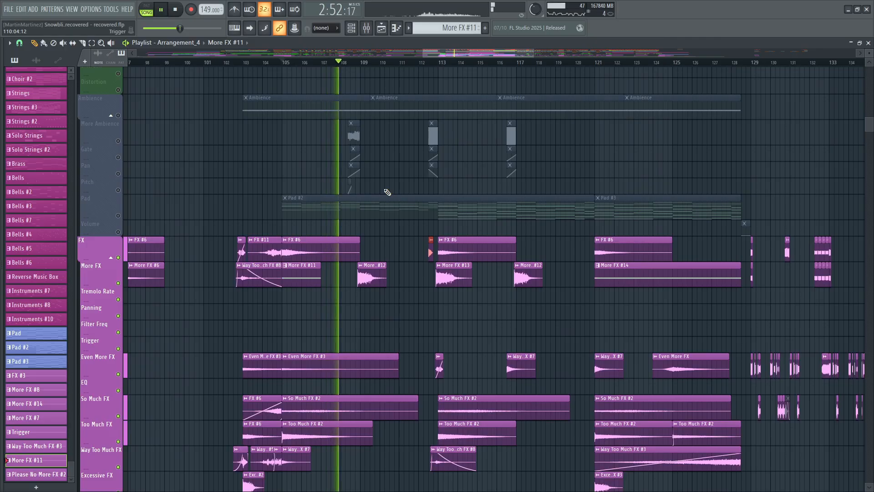
pyautogui.press('space')
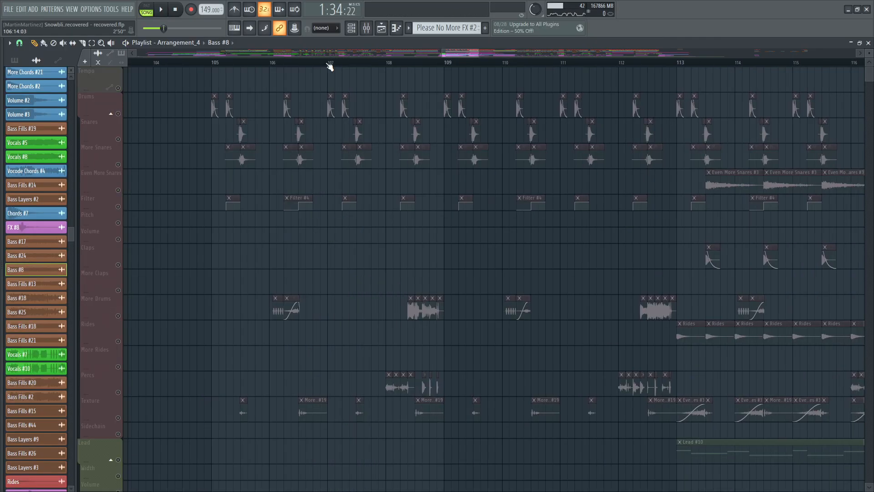
# Step: Solo the Drums track group and play it from bar 105 through to about bar 121
pyautogui.click(120, 114)
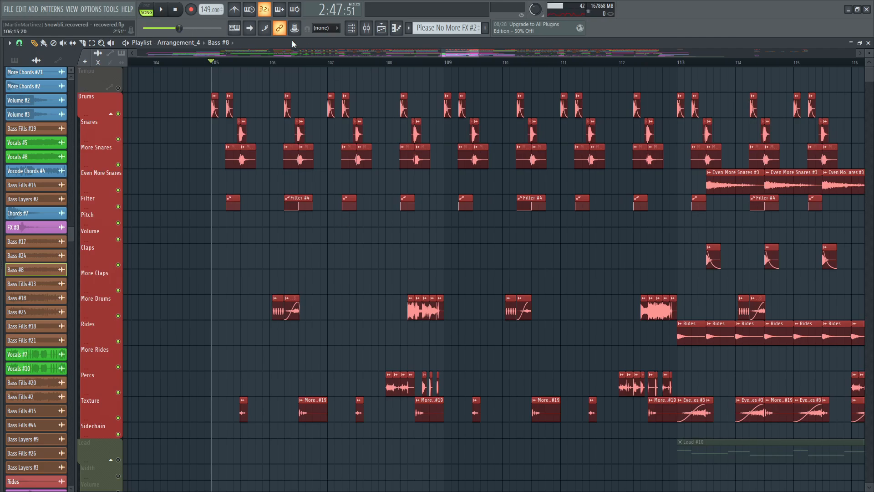
pyautogui.scroll(-3, 283, 62)
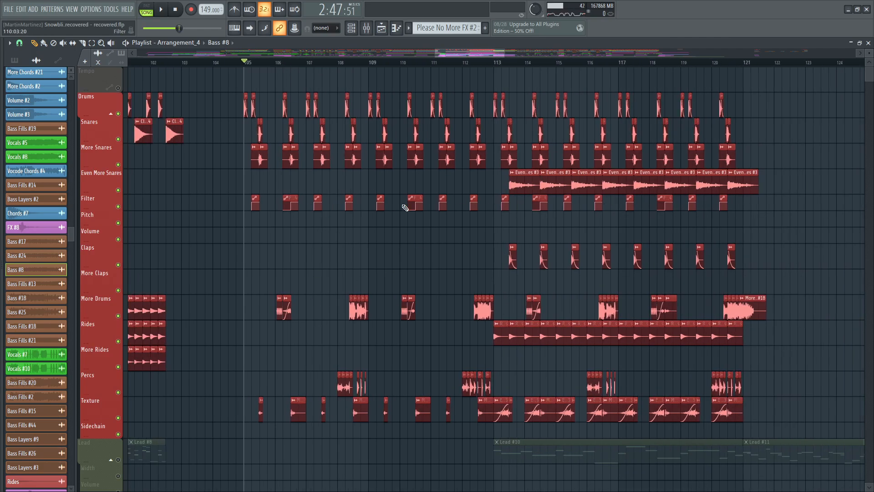
pyautogui.press('space')
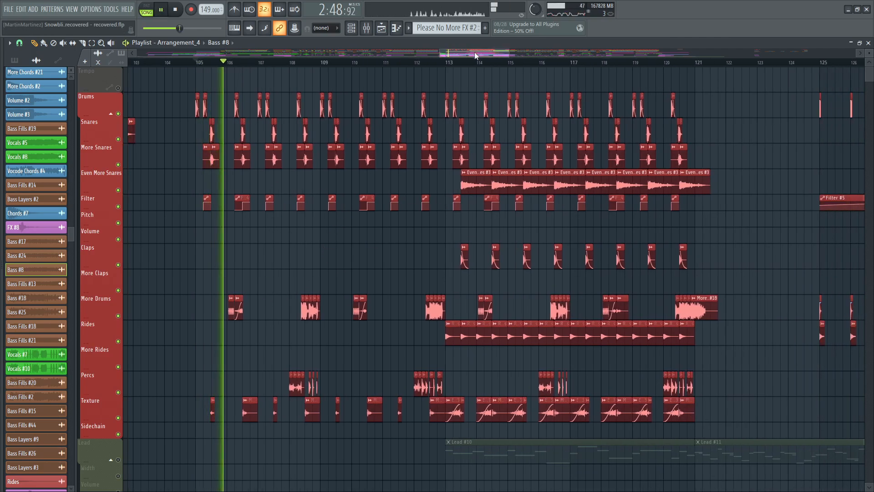
pyautogui.scroll(1, 474, 63)
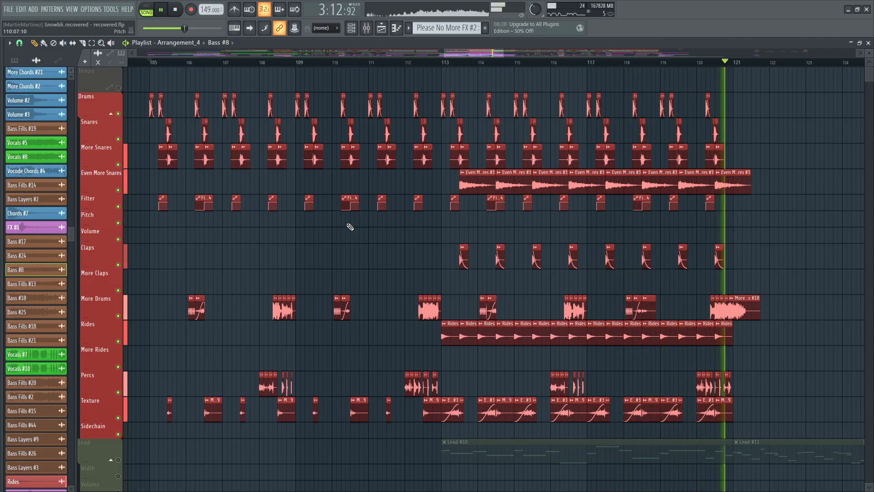
pyautogui.press('space')
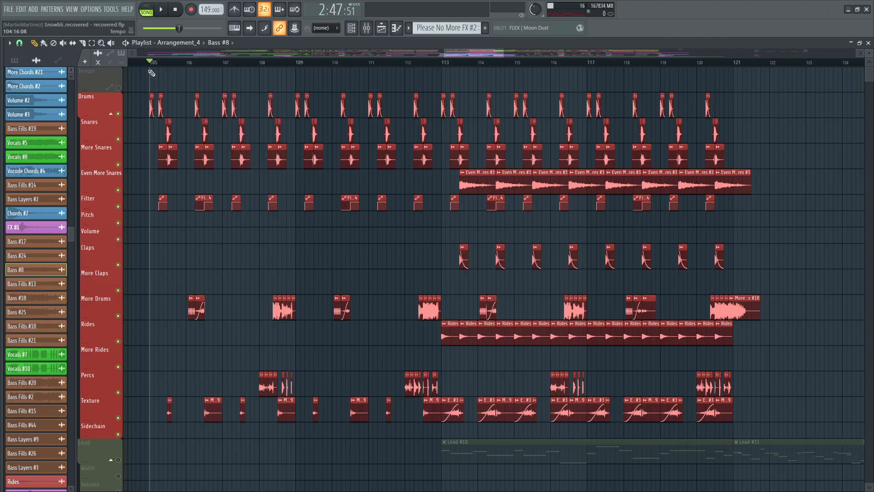
# Step: Solo only the Snares and More Snares tracks and audition the first snare hit after bar 105
pyautogui.scroll(6, 163, 67)
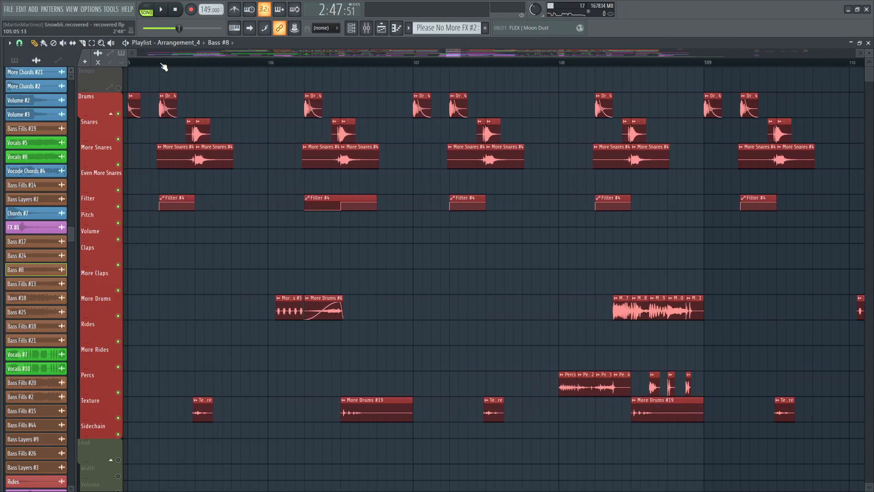
pyautogui.keyDown('ctrl'); pyautogui.click(123, 165); pyautogui.keyUp('ctrl')
pyautogui.click(118, 139)
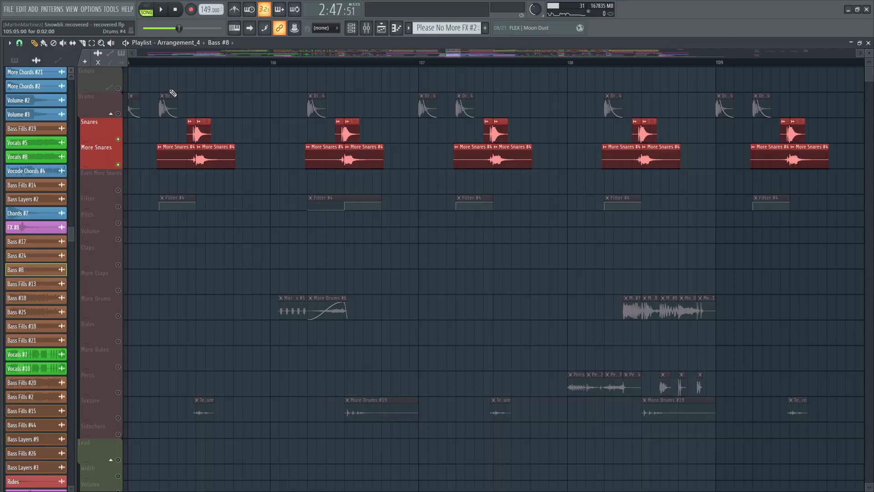
pyautogui.press('space')
pyautogui.press('space')
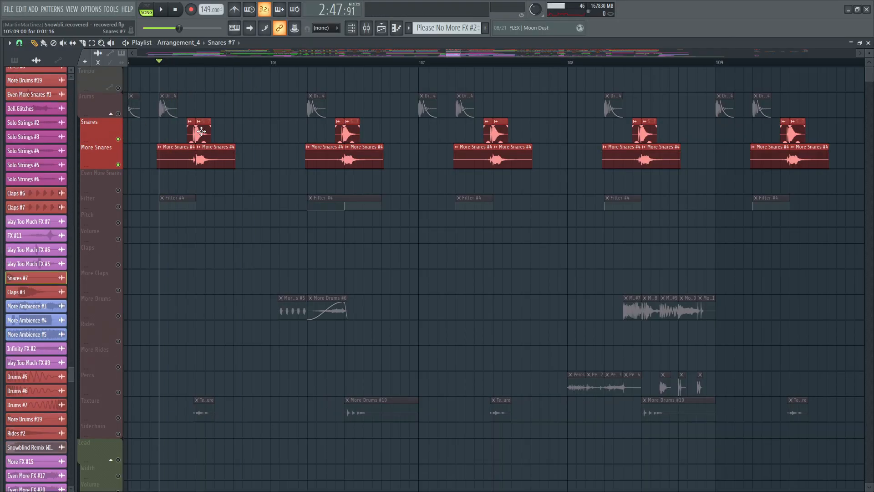
# Step: Open the Patcher on the Bridge Snare mixer track, audition the snare, and show the impulse in its Fruity Convolver
pyautogui.click(381, 27)
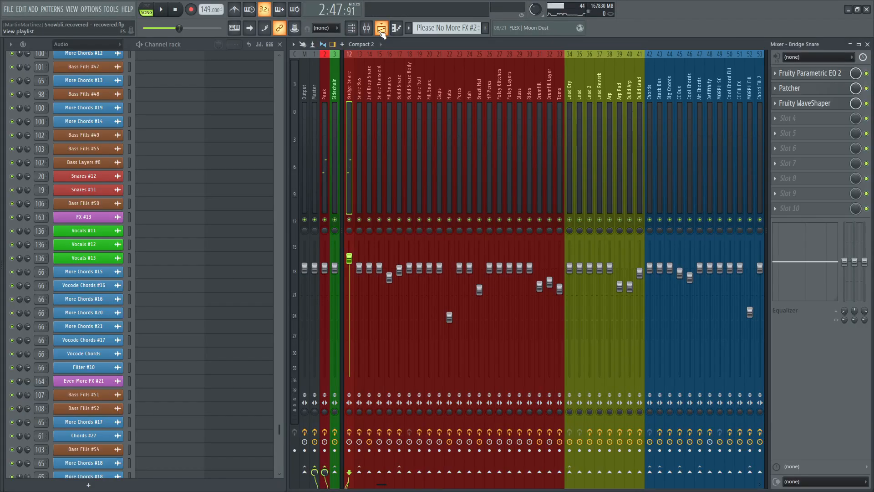
pyautogui.click(825, 89)
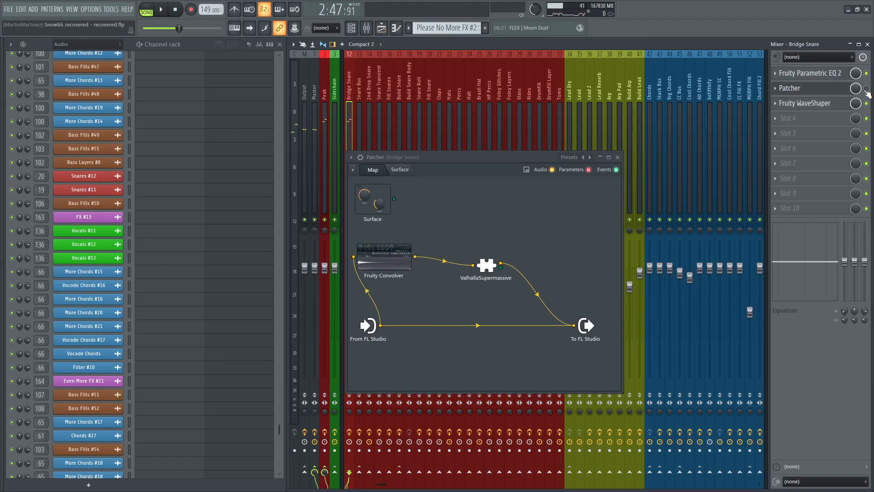
pyautogui.press('space')
pyautogui.click(384, 258)
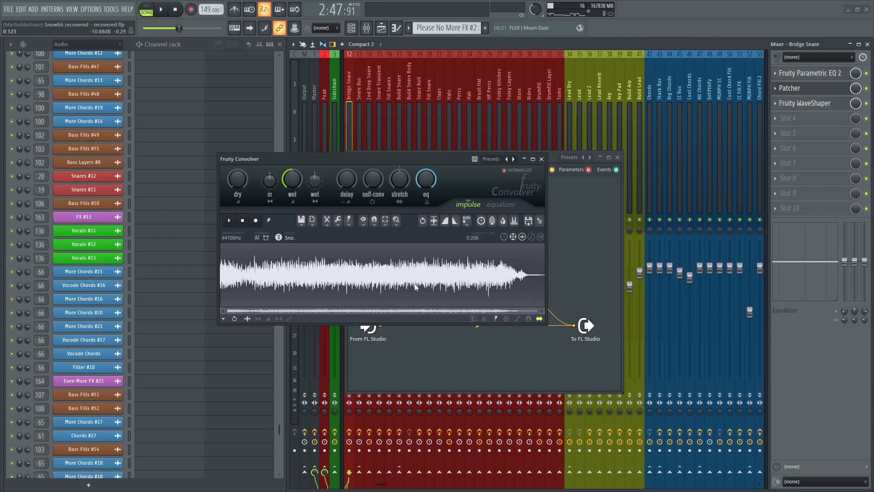
# Step: Close the convolver and examine the ValhallaSupermassive settings inside the Bridge Snare Patcher
pyautogui.click(542, 159)
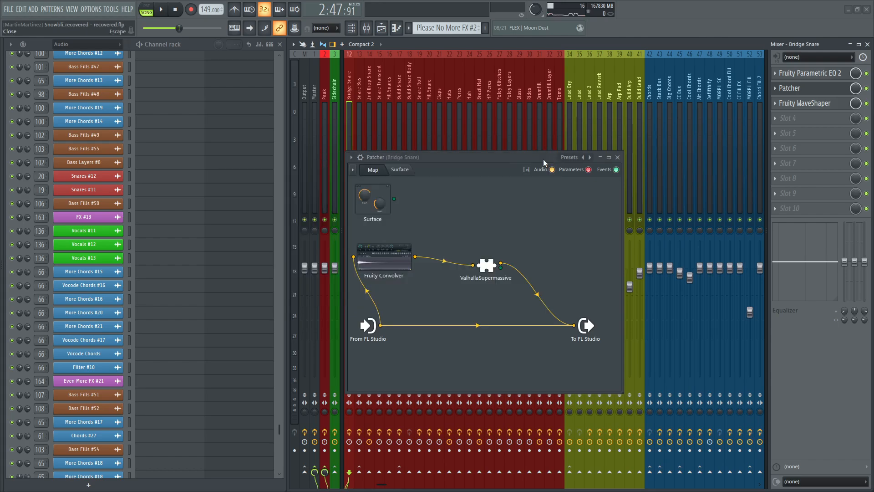
pyautogui.doubleClick(488, 267)
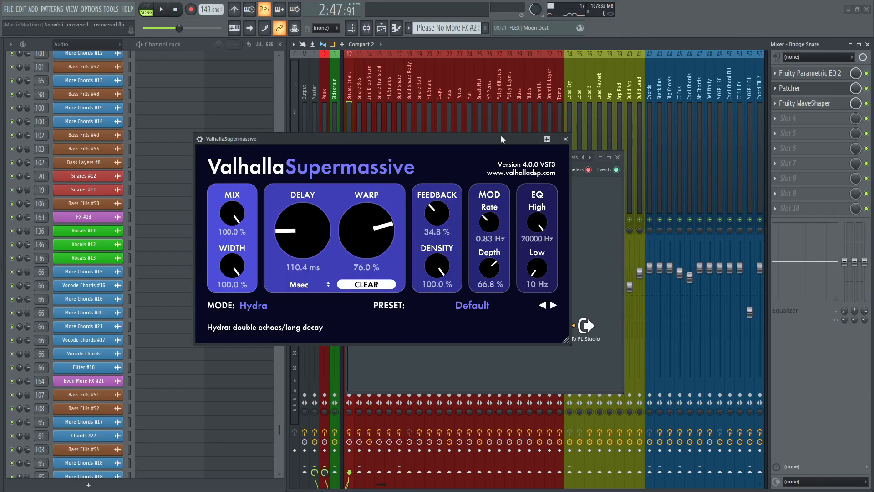
pyautogui.click(566, 139)
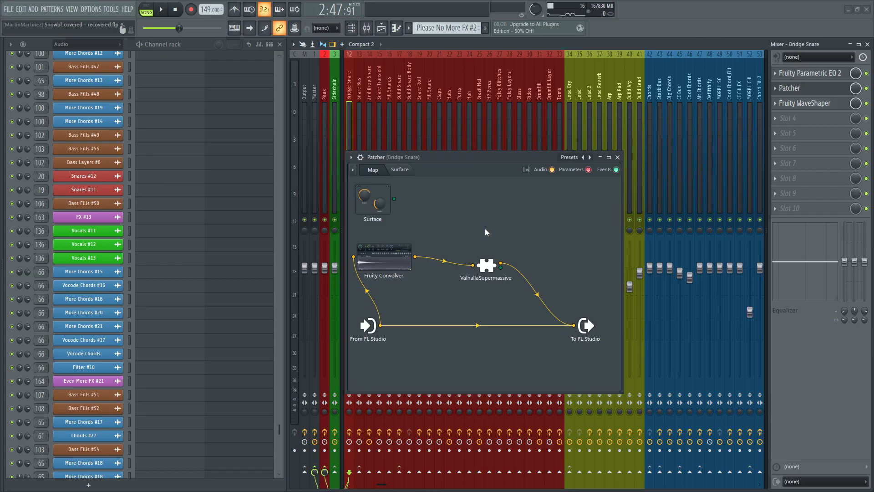
# Step: Review the convolver's impulse again and the Patcher's wet and dry audio connections to the output, then close the Patcher
pyautogui.doubleClick(391, 254)
pyautogui.click(541, 159)
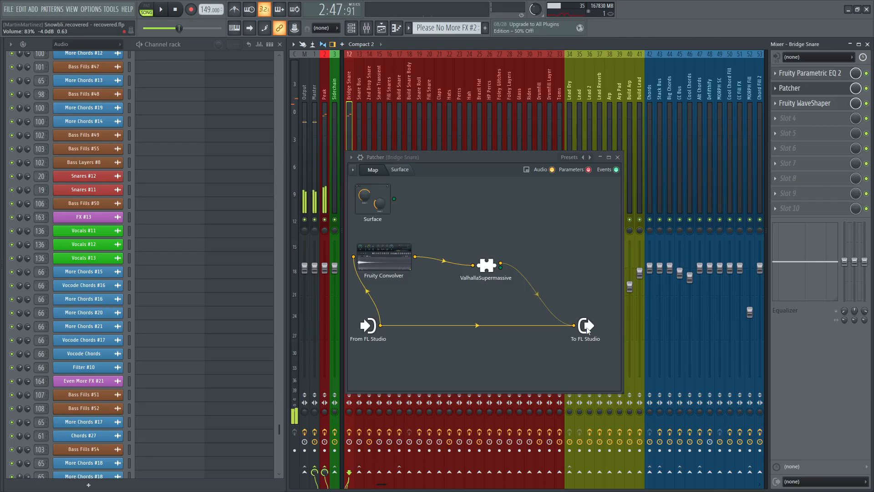
pyautogui.click(547, 294)
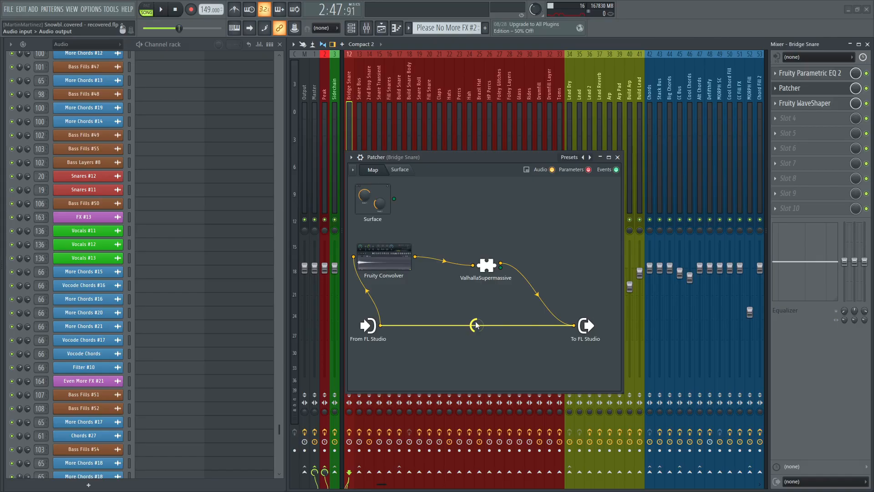
pyautogui.click(618, 157)
# Step: Open the channel settings of the Snares #7 audio clip from the playlist and play the snares
pyautogui.click(351, 28)
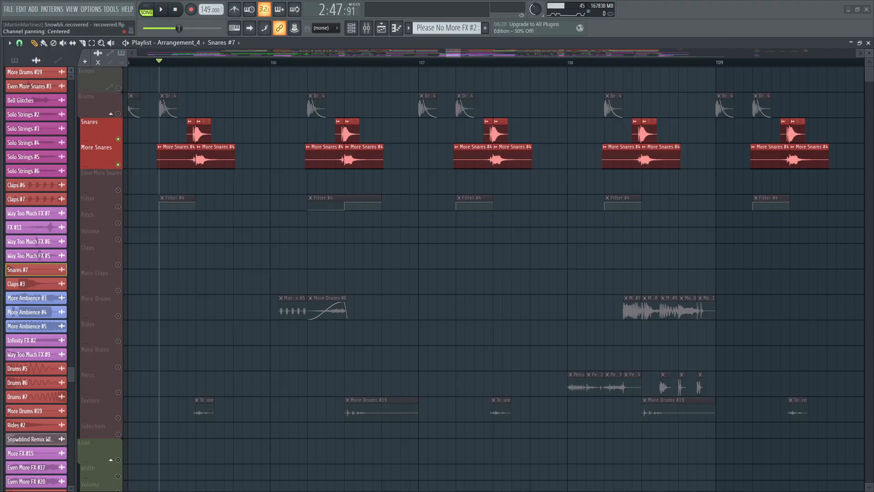
pyautogui.doubleClick(349, 132)
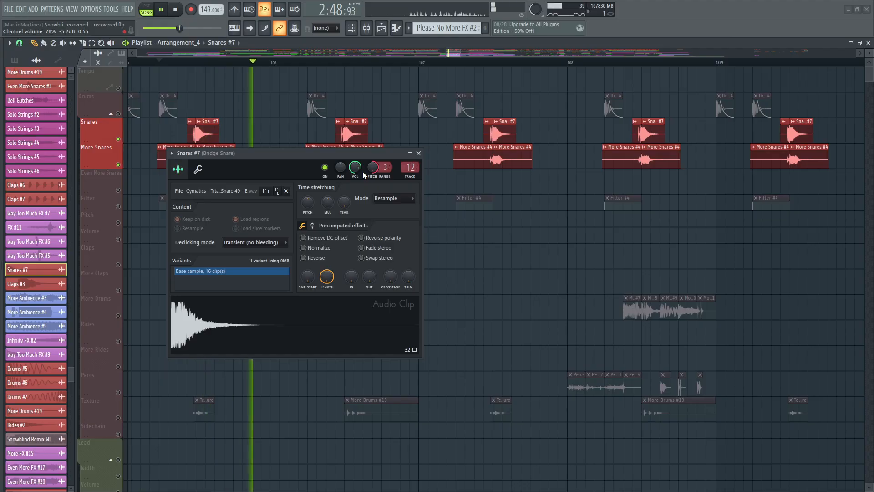
pyautogui.press('space')
# Step: Try a lower pitch for the Snares #7 sample, audition it, and undo the pitch changes
pyautogui.moveTo(374, 168); pyautogui.dragTo(375, 201)
pyautogui.press('space')
pyautogui.press('space')
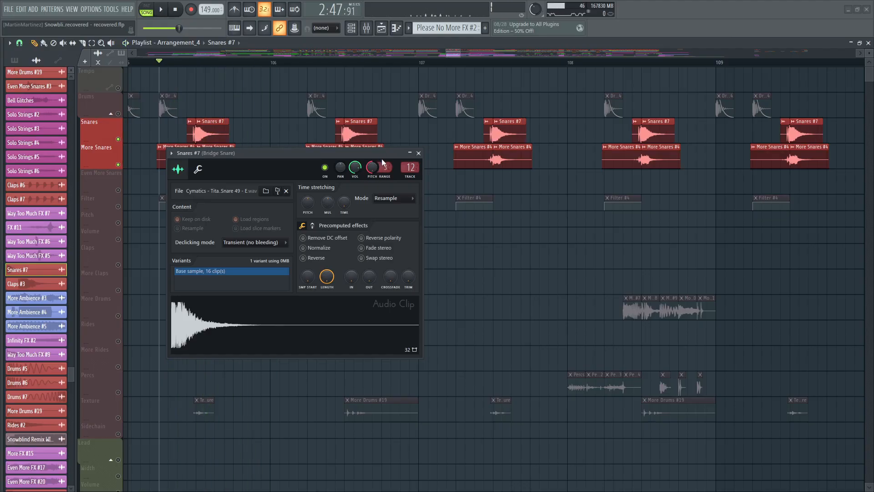
pyautogui.hotkey('ctrl', 'z')
pyautogui.hotkey('ctrl', 'alt', 'z')
pyautogui.hotkey('ctrl', 'alt', 'z')
pyautogui.hotkey('ctrl', 'alt', 'z')
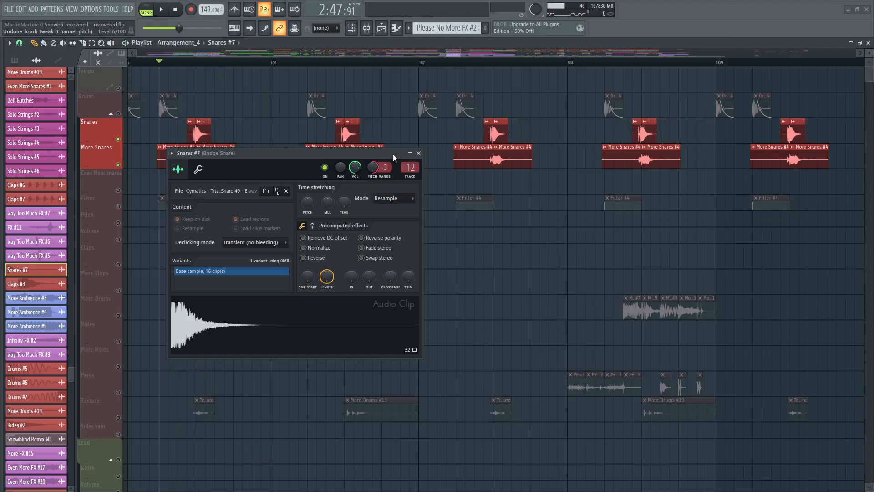
# Step: Play the snares once more, stop playback, and close the Snares #7 channel settings
pyautogui.press('space')
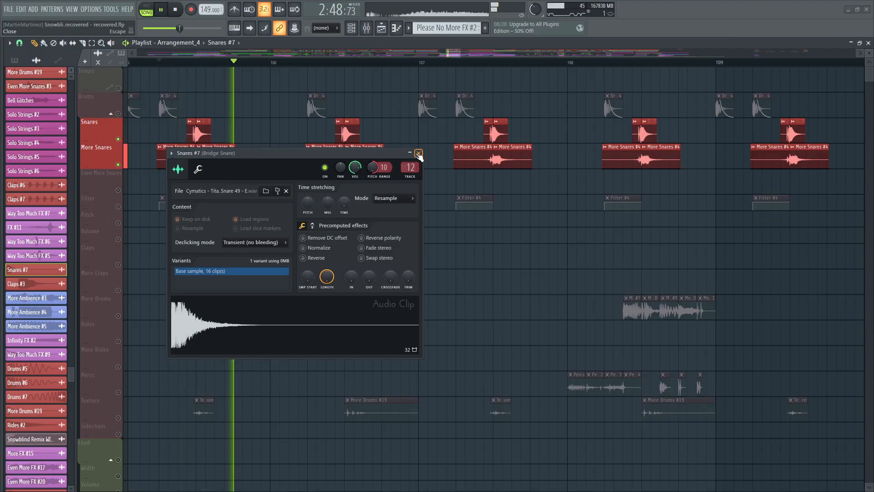
pyautogui.press('space')
pyautogui.click(409, 153)
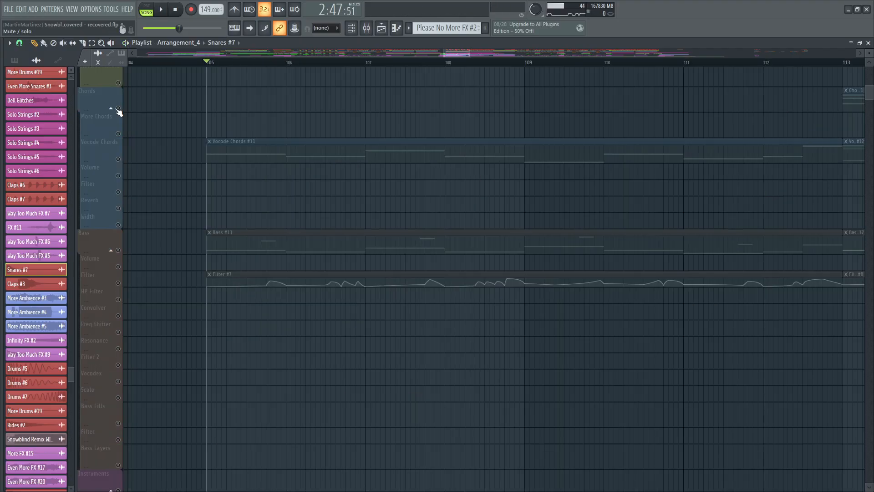
# Step: Solo the Chords group, bring the Vocals group back in, and start playback from bar 105
pyautogui.click(118, 109)
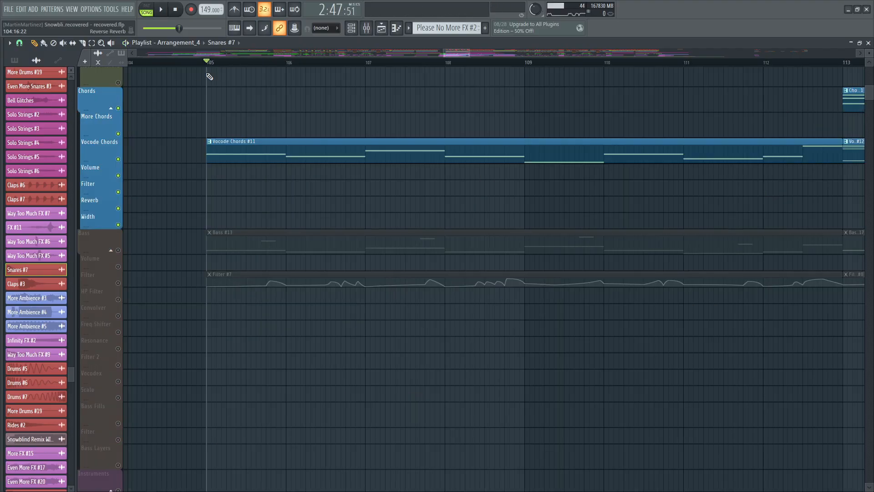
pyautogui.scroll(-4, 210, 63)
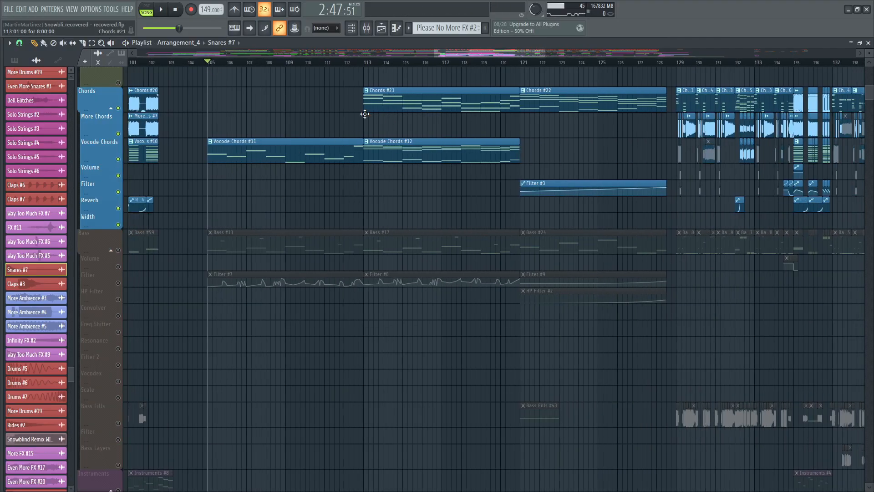
pyautogui.scroll(-10, 332, 136)
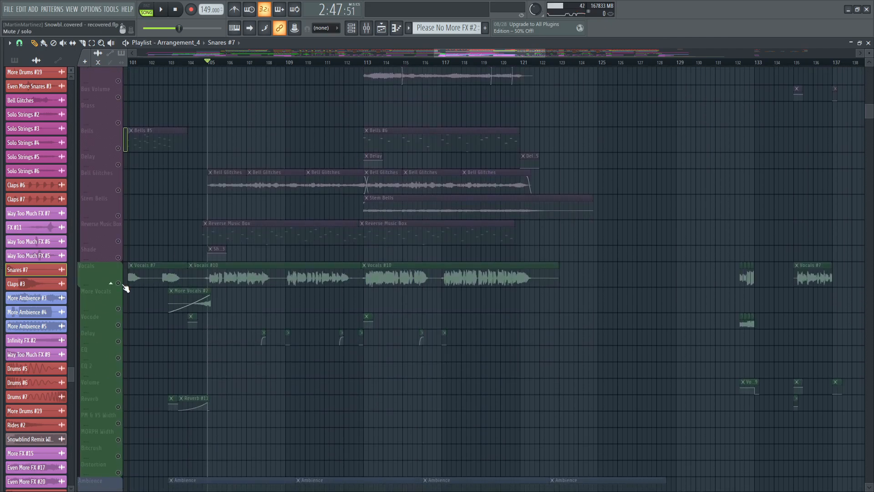
pyautogui.click(118, 284)
pyautogui.press('space')
# Step: Review the Vocode Chords and Vocals clips in the playlist while they play through to bar 121, and stop playback
pyautogui.scroll(10, 225, 121)
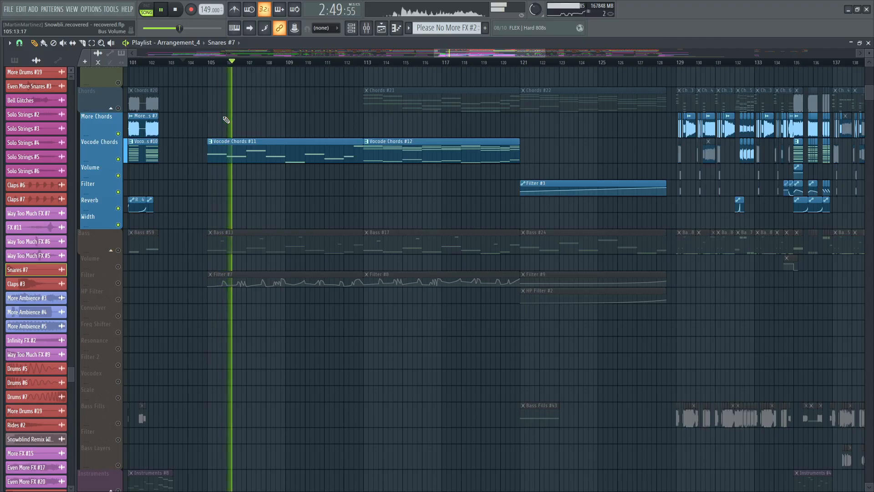
pyautogui.scroll(3, 275, 66)
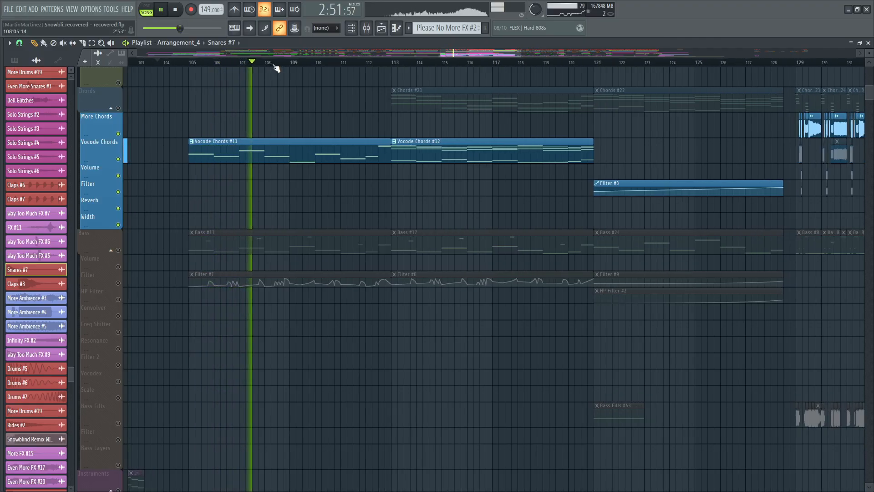
pyautogui.scroll(-5, 334, 195)
pyautogui.scroll(-8, 333, 196)
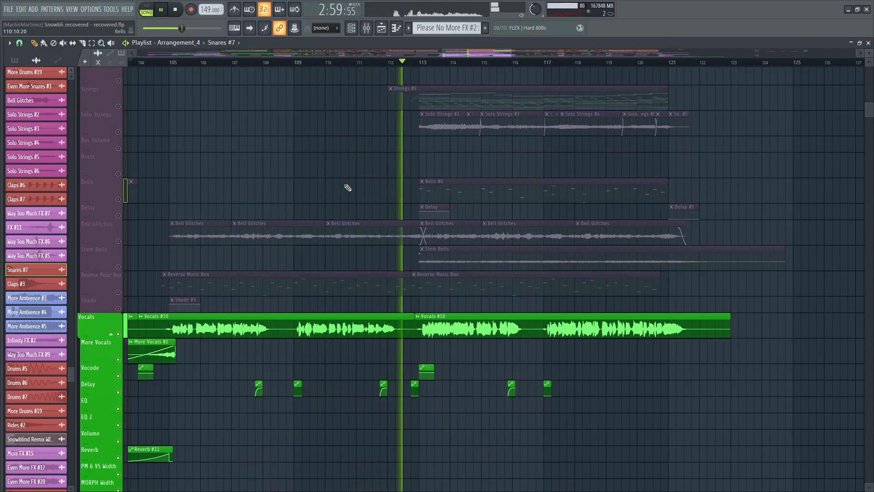
pyautogui.scroll(-8, 347, 187)
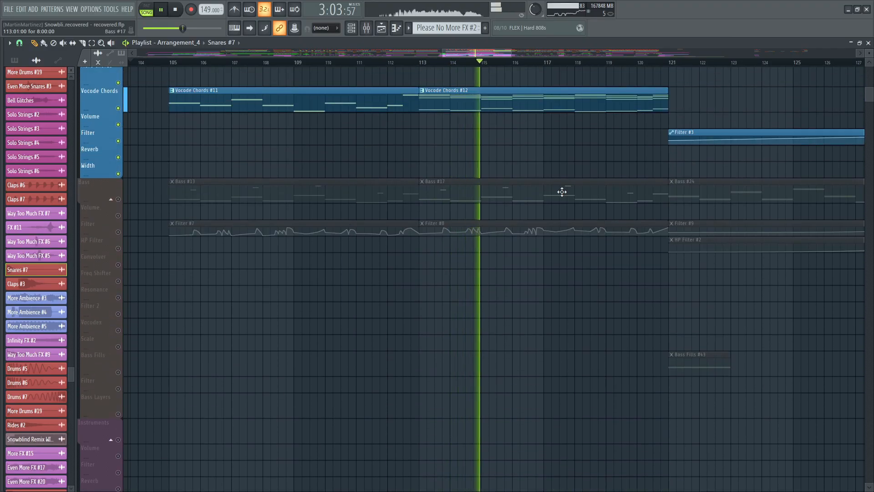
pyautogui.scroll(10, 562, 190)
pyautogui.scroll(-2, 562, 190)
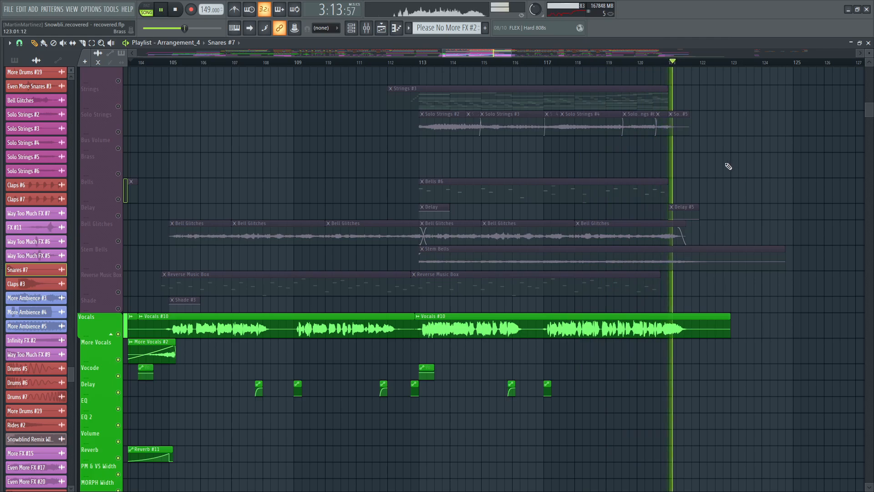
pyautogui.press('space')
# Step: Find the Bass #7 channel behind the Vocode Chords #11 pattern, examine its Chroma OTT Saw patch and Disperser chain, and close it
pyautogui.scroll(5, 241, 122)
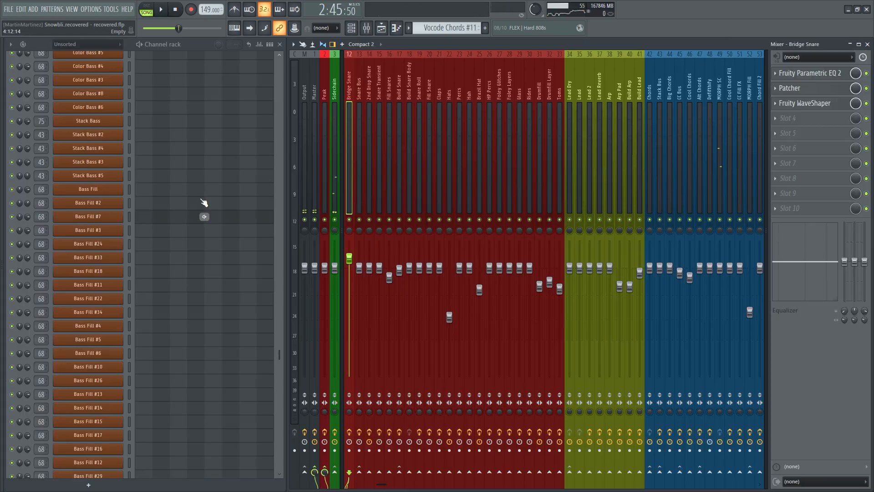
pyautogui.scroll(10, 200, 201)
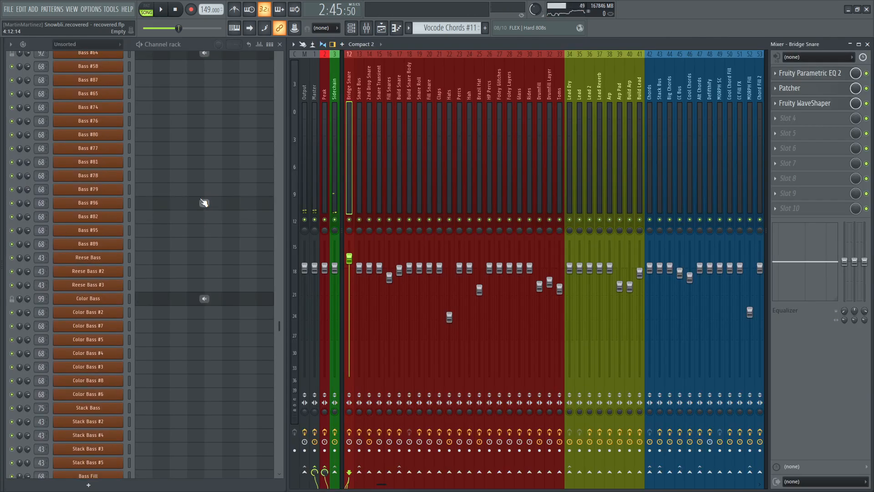
pyautogui.scroll(10, 204, 203)
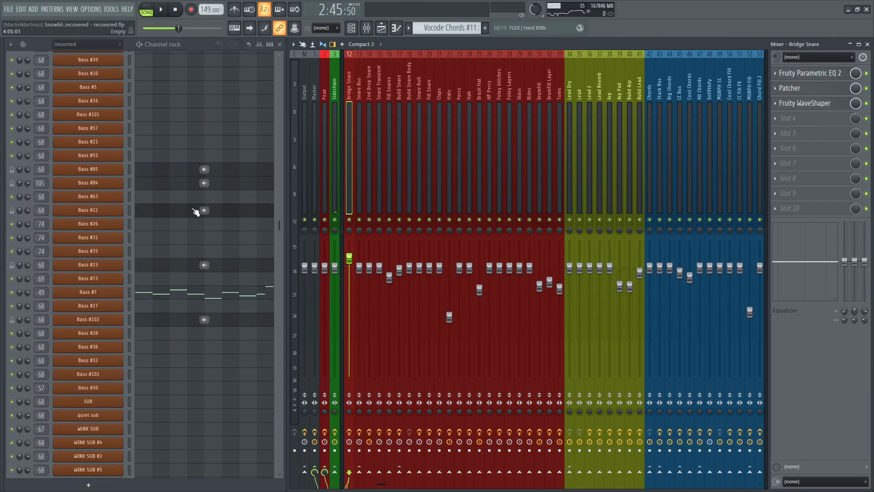
pyautogui.click(91, 367)
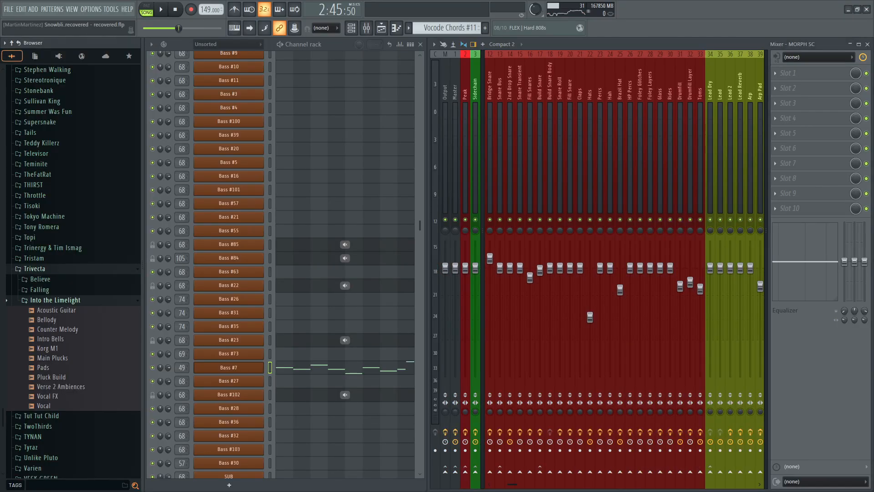
pyautogui.scroll(-10, 567, 234)
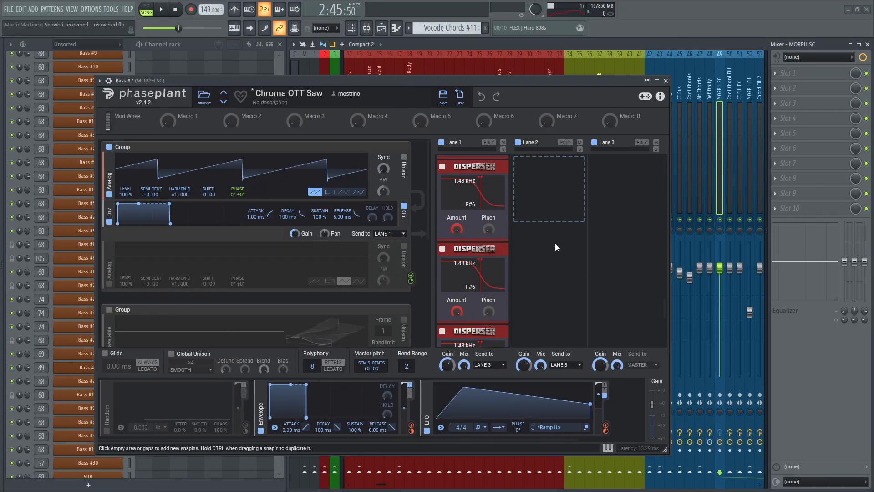
pyautogui.scroll(-1, 556, 244)
pyautogui.click(666, 81)
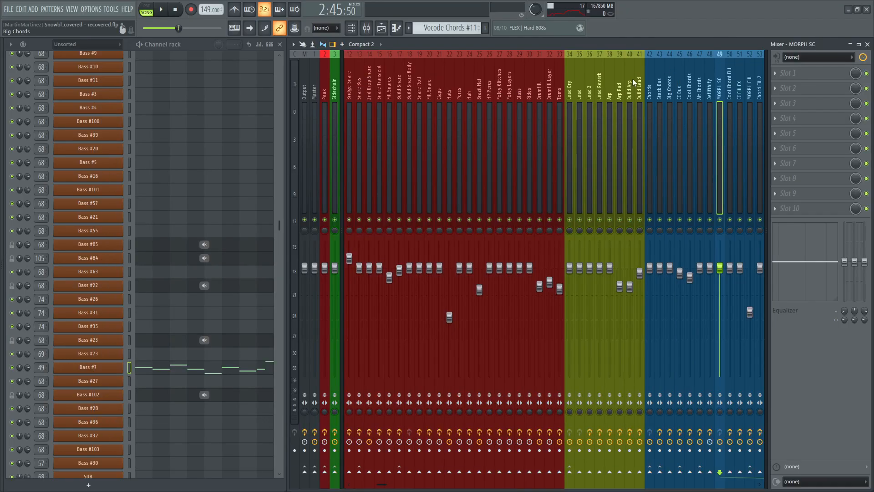
# Step: Solo the Bass group in the playlist, place the playback start at bar 105, and select the Bass #13 pattern
pyautogui.click(381, 28)
pyautogui.scroll(-1, 180, 159)
pyautogui.scroll(3, 177, 160)
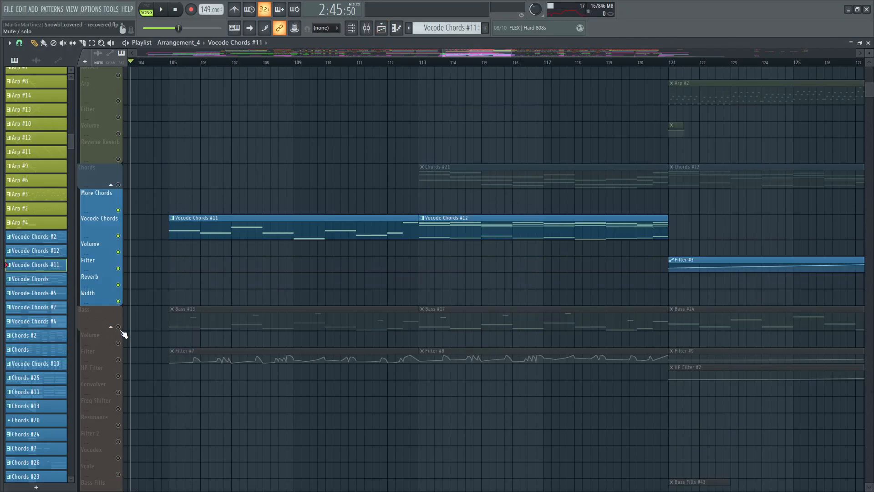
pyautogui.rightClick(119, 327)
pyautogui.click(171, 63)
pyautogui.scroll(2, 174, 68)
pyautogui.click(210, 318)
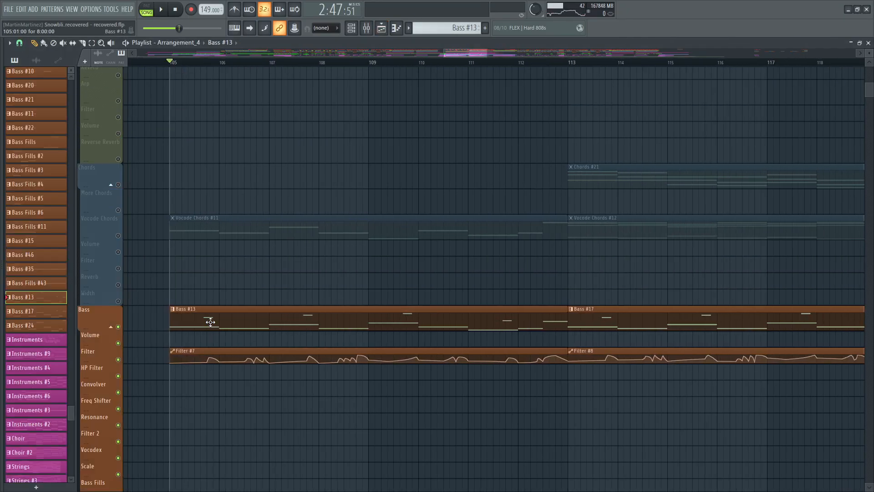
# Step: Open the Reese Bass channel's LABS Cello Bass patch, play the bass from bar 105 while watching it over the playlist, and close it
pyautogui.click(870, 43)
pyautogui.scroll(2, 214, 234)
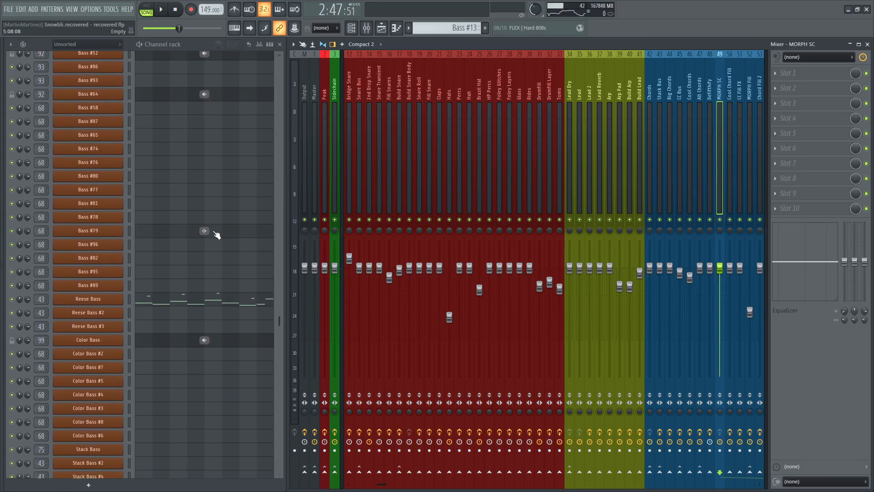
pyautogui.click(88, 258)
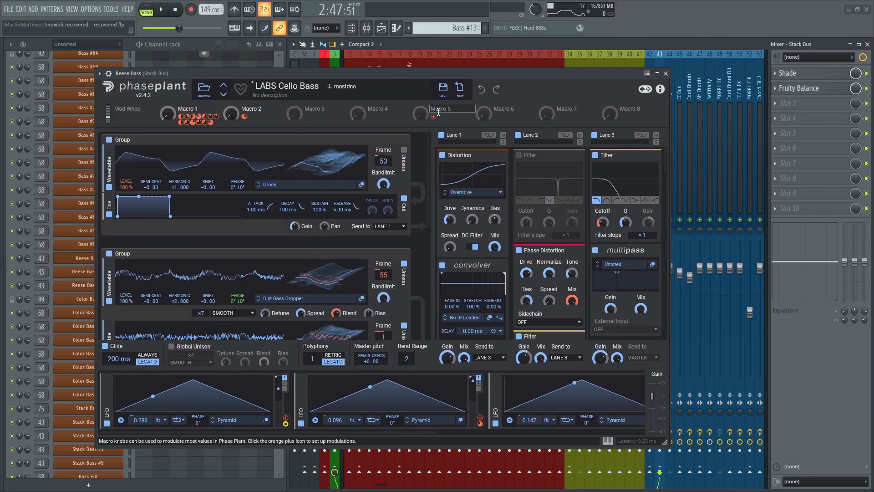
pyautogui.click(382, 29)
pyautogui.moveTo(368, 76); pyautogui.dragTo(240, 85)
pyautogui.press('space')
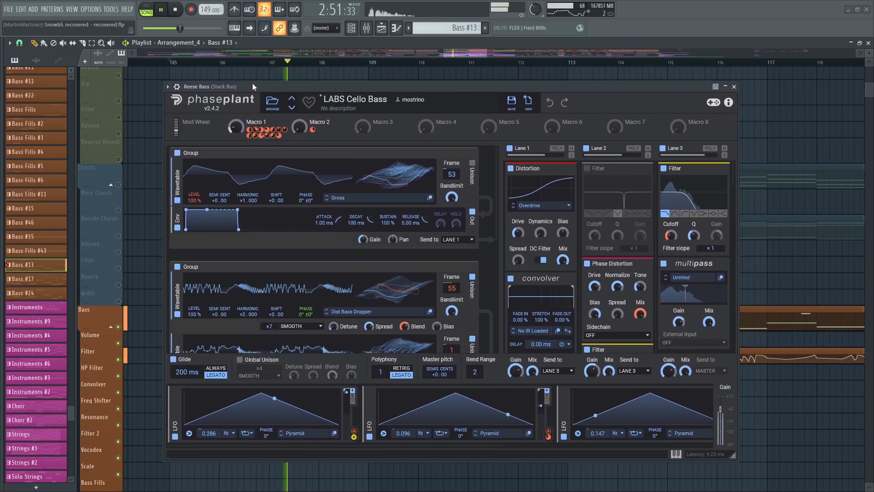
pyautogui.scroll(-3, 796, 147)
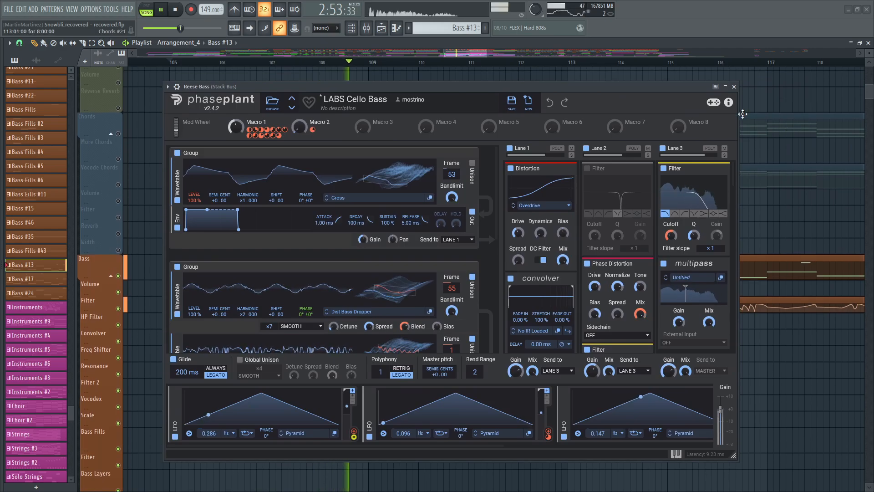
pyautogui.click(734, 86)
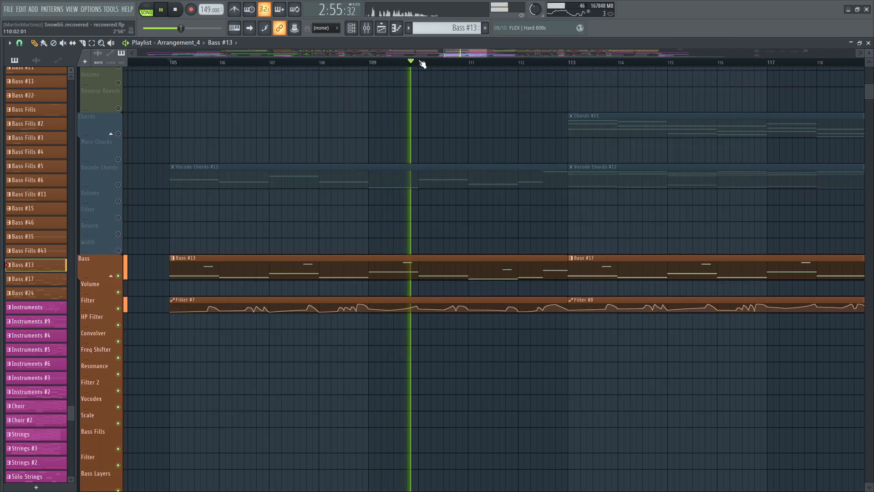
# Step: Stop playback, move the playback start to bar 113, and select the Bass #17 pattern
pyautogui.scroll(-3, 468, 55)
pyautogui.moveTo(467, 56); pyautogui.dragTo(479, 56)
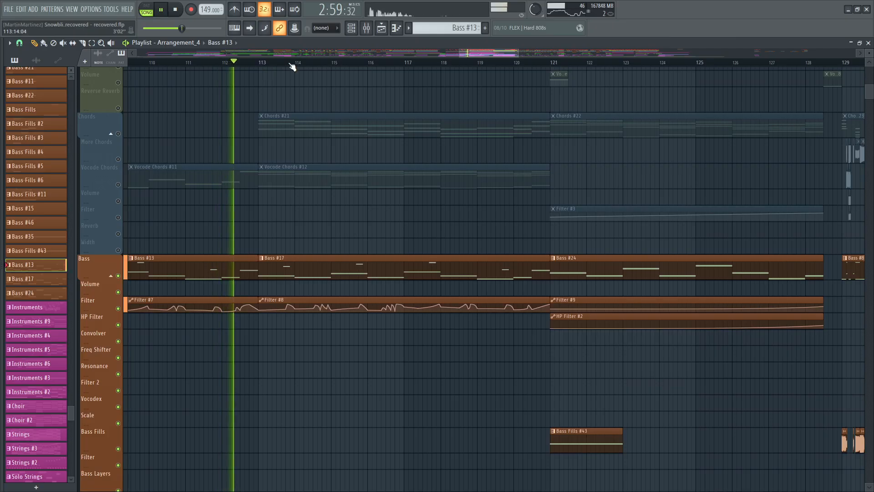
pyautogui.scroll(2, 293, 65)
pyautogui.press('space')
pyautogui.click(235, 65)
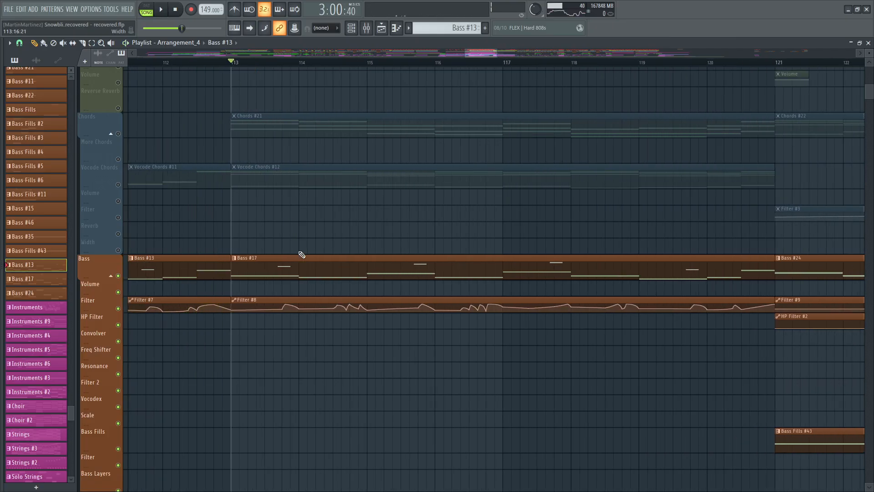
pyautogui.click(302, 254)
# Step: Open the Reese Bass #2 channel's Deep Reese patch, play the layered bass from bar 113, and close the patch
pyautogui.click(861, 48)
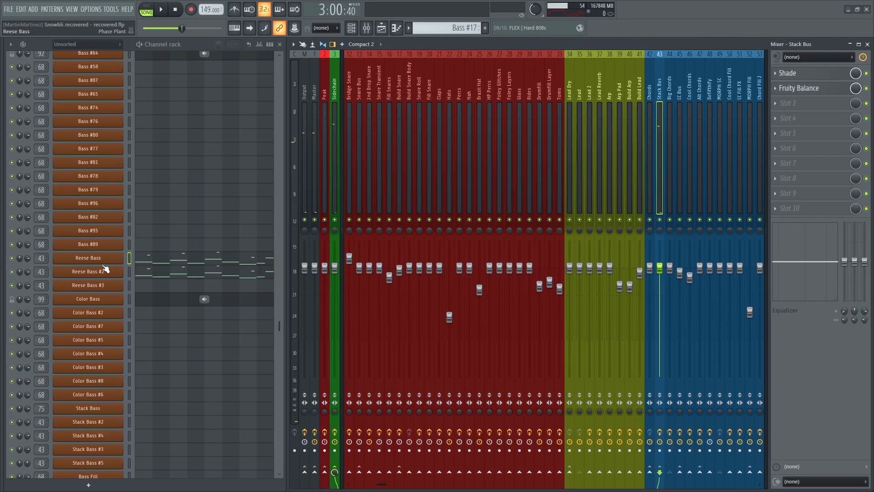
pyautogui.click(102, 272)
pyautogui.press('space')
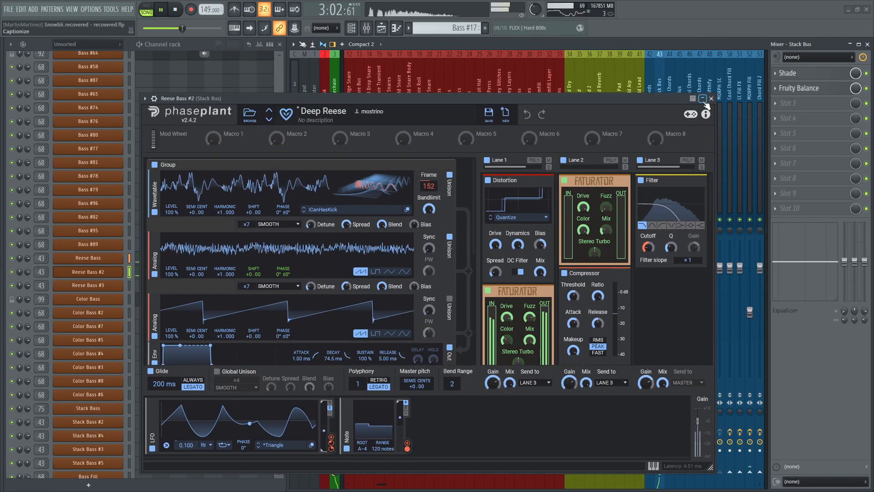
pyautogui.press('Escape')
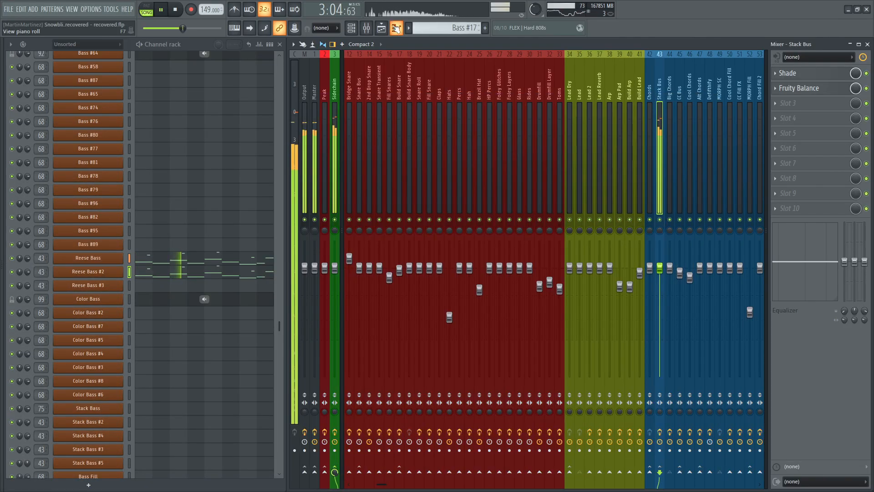
pyautogui.press('space')
# Step: Open the Chords #3 Phase Plant patch behind the Chords #21 pattern and play the soloed chords from bar 113
pyautogui.press('F5')
pyautogui.press('F5')
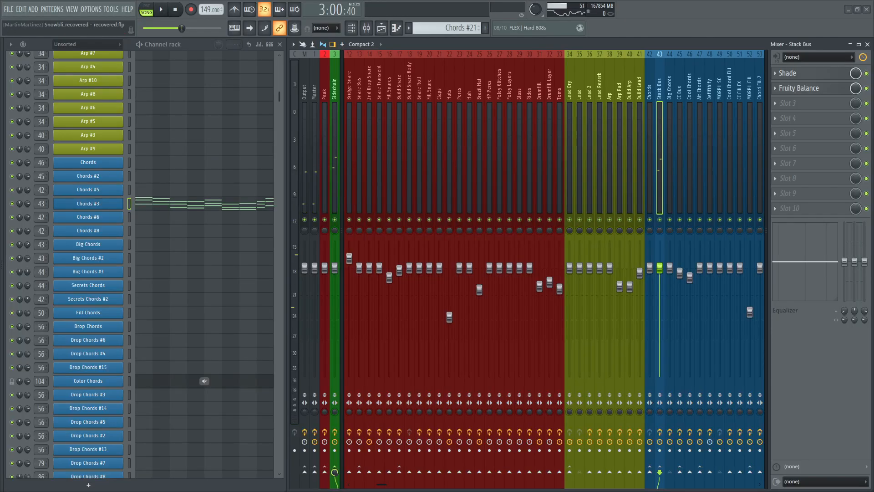
pyautogui.click(87, 203)
pyautogui.press('space')
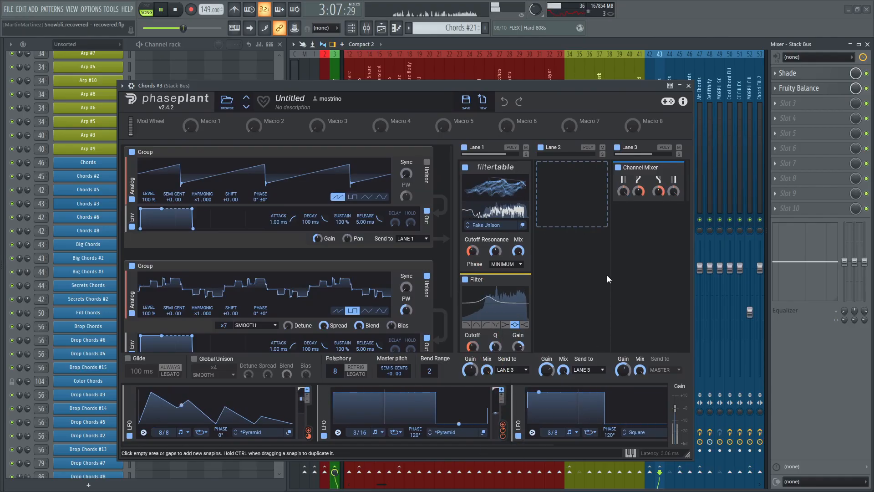
pyautogui.press('space')
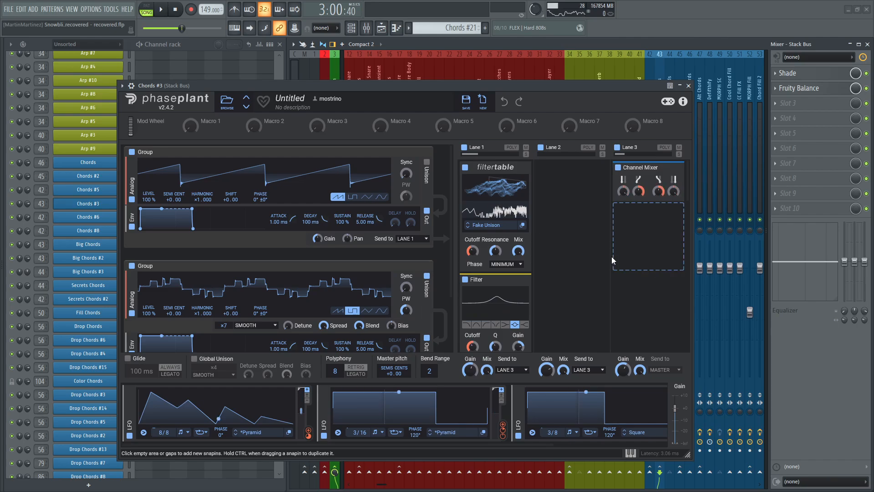
# Step: Examine the Chords #3 patch's Channel Mixer, filters and LFO modulation of the filter cutoff, with the chords playing
pyautogui.moveTo(639, 200)
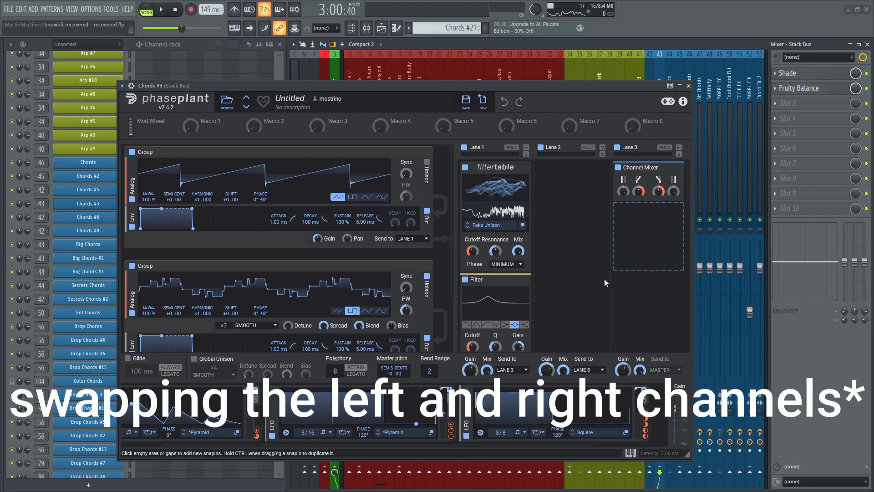
pyautogui.scroll(-5, 612, 236)
pyautogui.scroll(1, 607, 199)
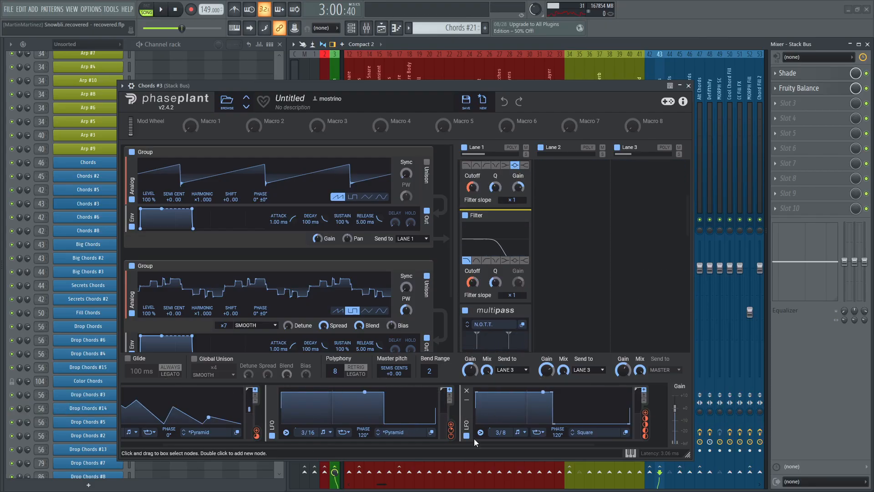
pyautogui.moveTo(398, 446); pyautogui.dragTo(199, 433)
pyautogui.press('space')
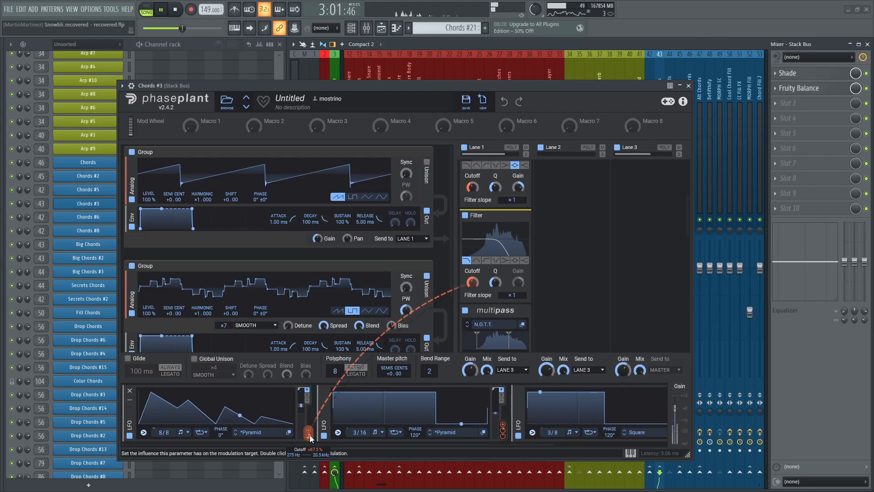
# Step: Close the Chords #3 patch, return to the playlist, and stop playback
pyautogui.click(688, 86)
pyautogui.click(386, 28)
pyautogui.press('space')
pyautogui.scroll(-1, 442, 74)
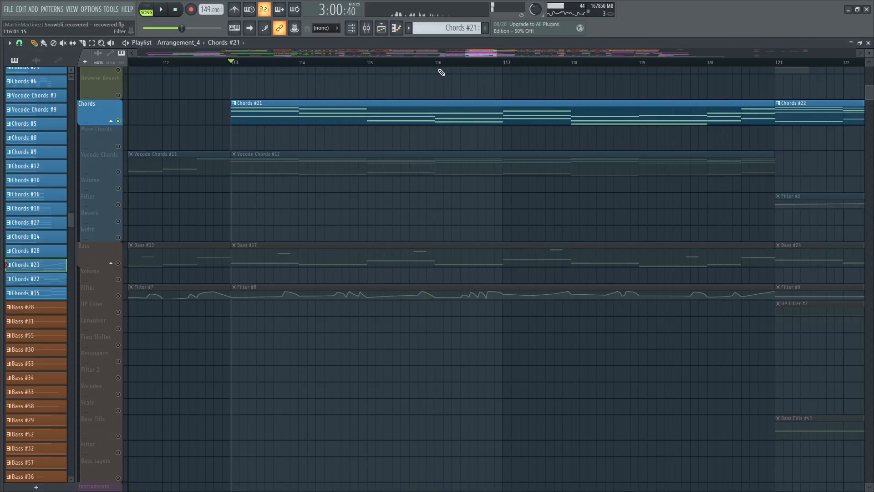
# Step: Solo the Ambience track group, including its automation and Pad tracks, and play it from bar 103
pyautogui.scroll(-3, 442, 72)
pyautogui.scroll(-6, 207, 91)
pyautogui.hscroll(-2, 148, 78)
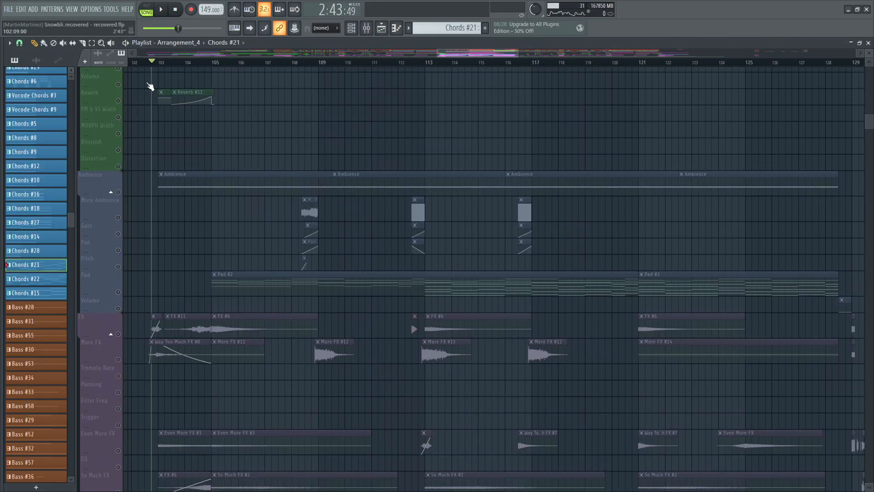
pyautogui.rightClick(118, 192)
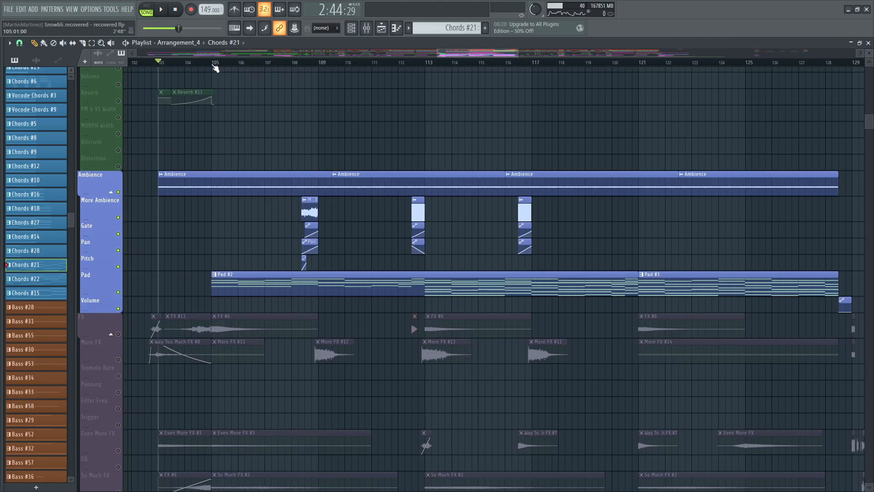
pyautogui.press('space')
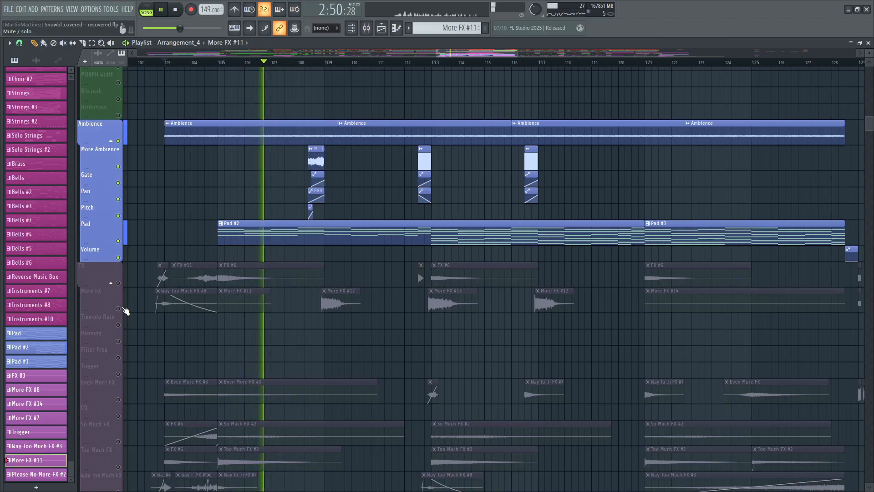
# Step: Unmute the More FX and Even More FX tracks alongside the playing ambience, listen to the layers together, and stop playback
pyautogui.click(119, 309)
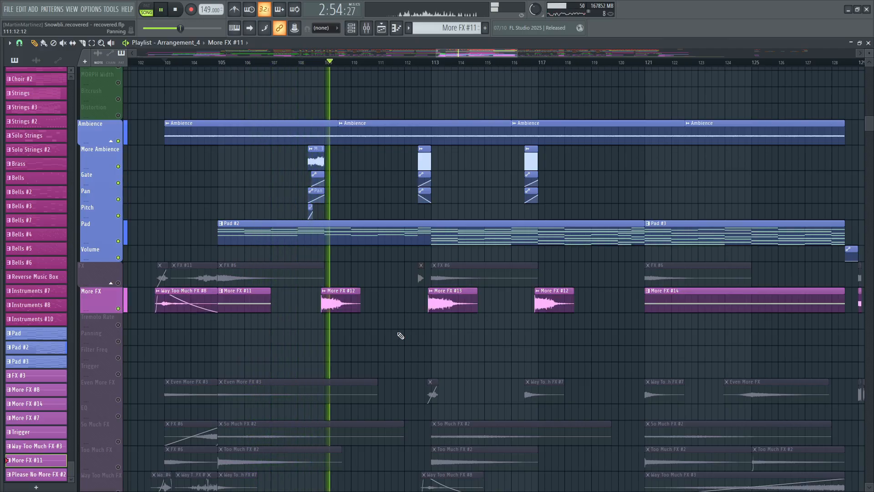
pyautogui.scroll(-3, 400, 336)
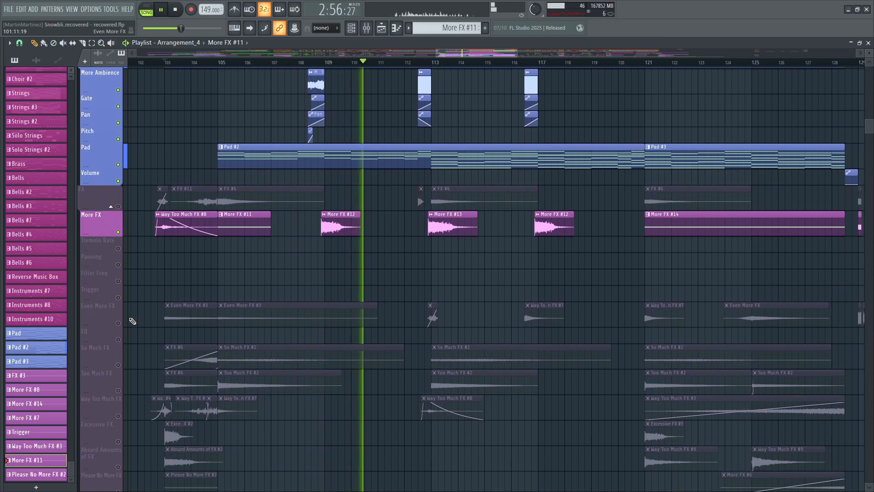
pyautogui.click(119, 323)
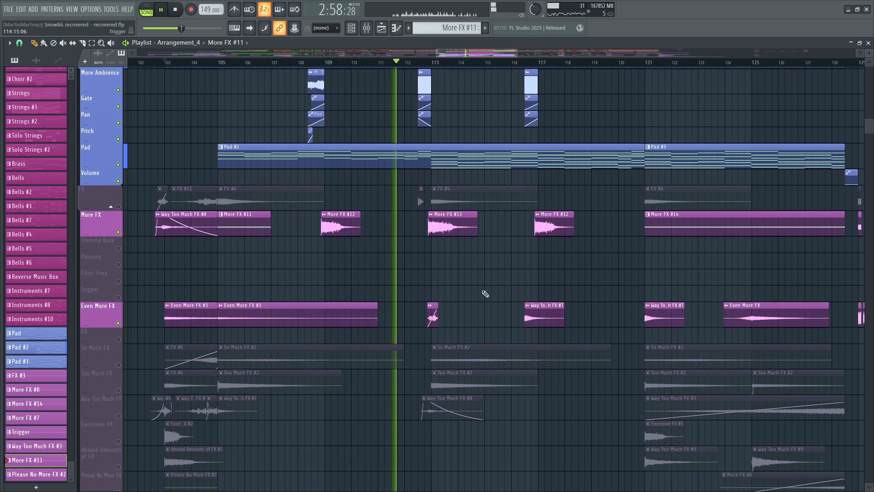
pyautogui.scroll(2, 484, 293)
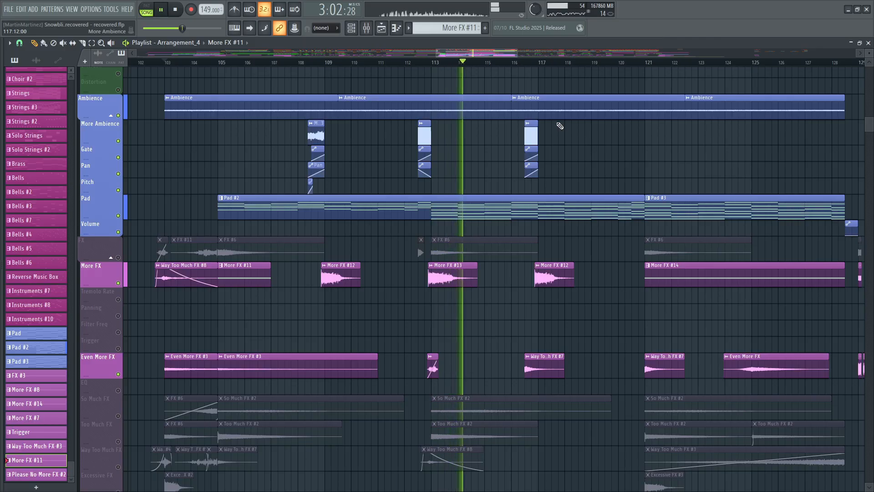
pyautogui.scroll(2, 579, 69)
pyautogui.scroll(-1, 579, 70)
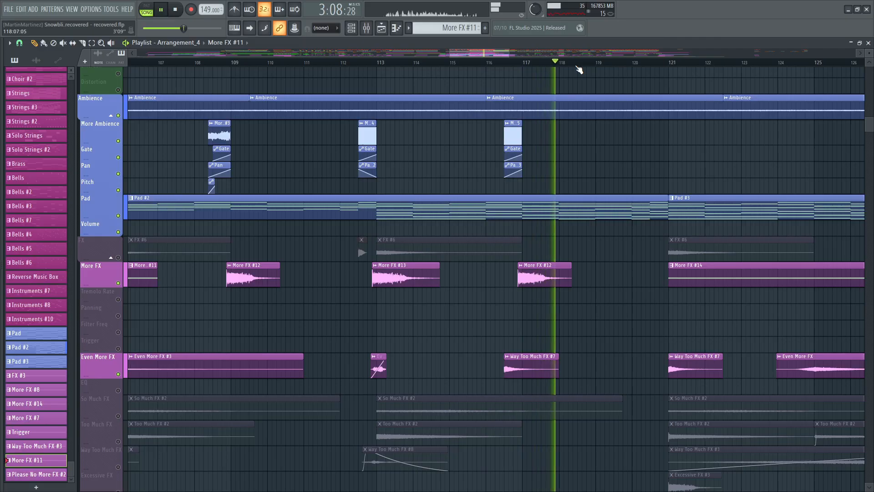
pyautogui.scroll(-1, 565, 68)
pyautogui.press('space')
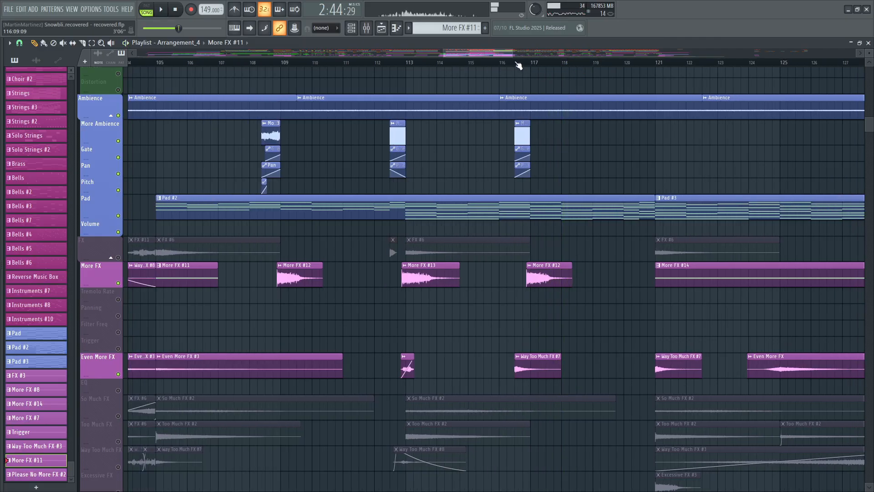
# Step: Solo the Even More FX track and play its clips near bars 117, 121 and 113
pyautogui.rightClick(117, 375)
pyautogui.press('space')
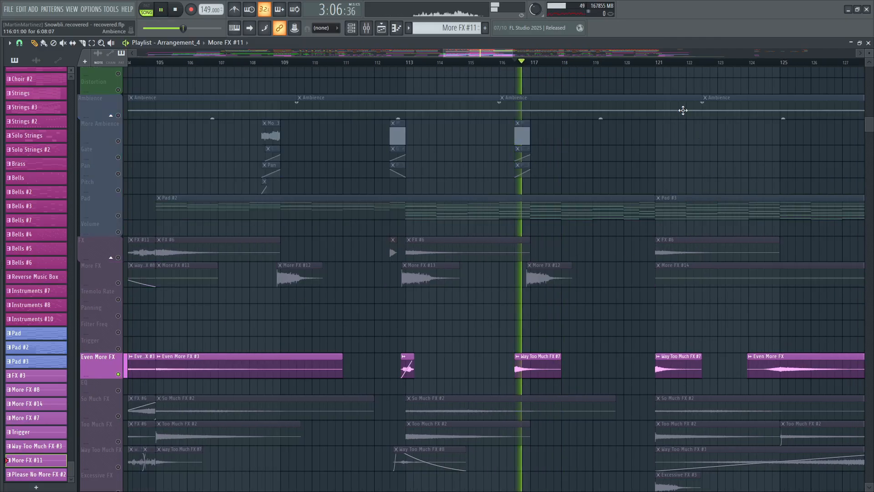
pyautogui.click(661, 64)
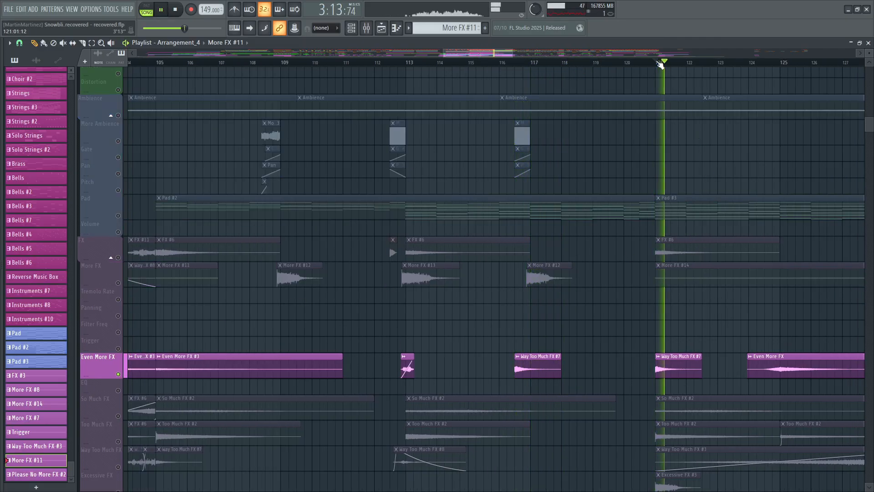
pyautogui.click(399, 66)
pyautogui.scroll(-3, 399, 68)
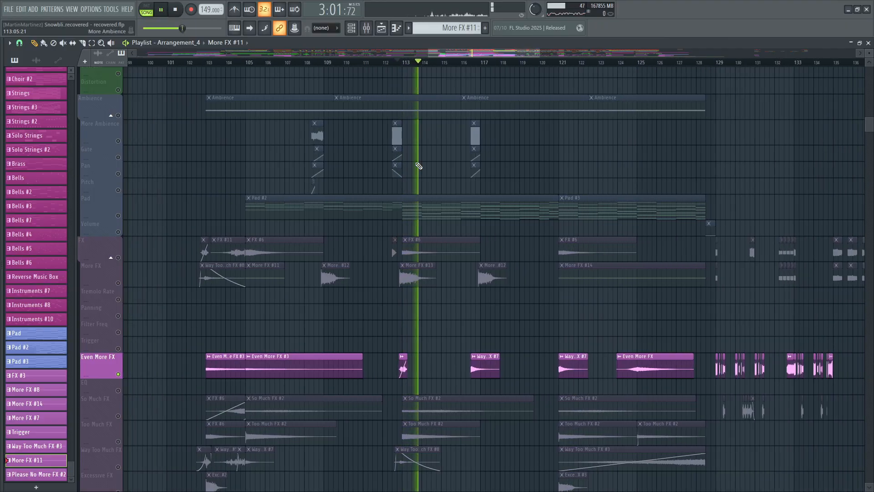
pyautogui.scroll(-5, 423, 187)
pyautogui.scroll(5, 431, 209)
pyautogui.press('space')
# Step: Solo the More FX track and play its More FX #12 clip near bar 109
pyautogui.click(121, 284)
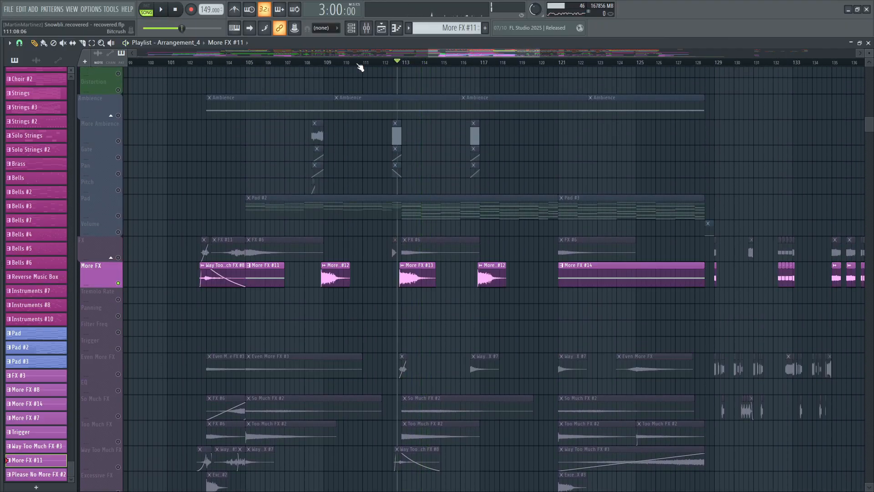
pyautogui.scroll(3, 317, 67)
pyautogui.press('space')
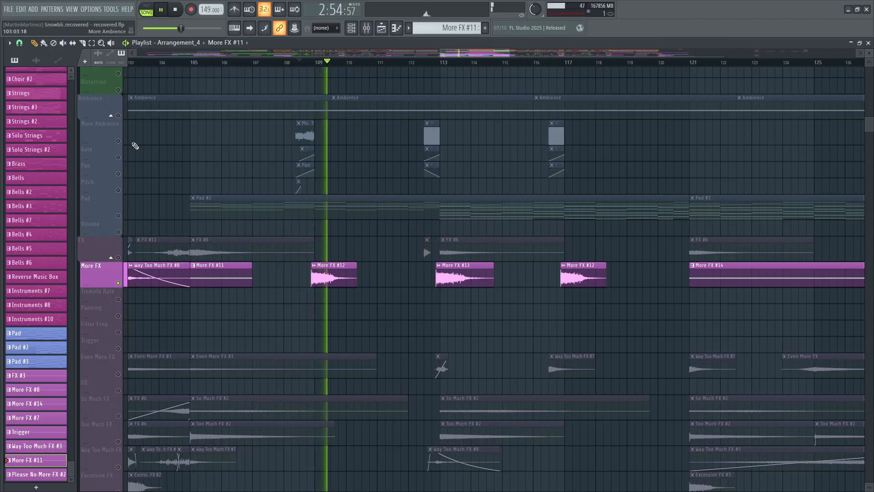
pyautogui.press('space')
# Step: Solo More Ambience with its Gate, Pan and Pitch tracks, play its clips, and return the playhead to bar 105
pyautogui.moveTo(124, 144); pyautogui.dragTo(123, 184)
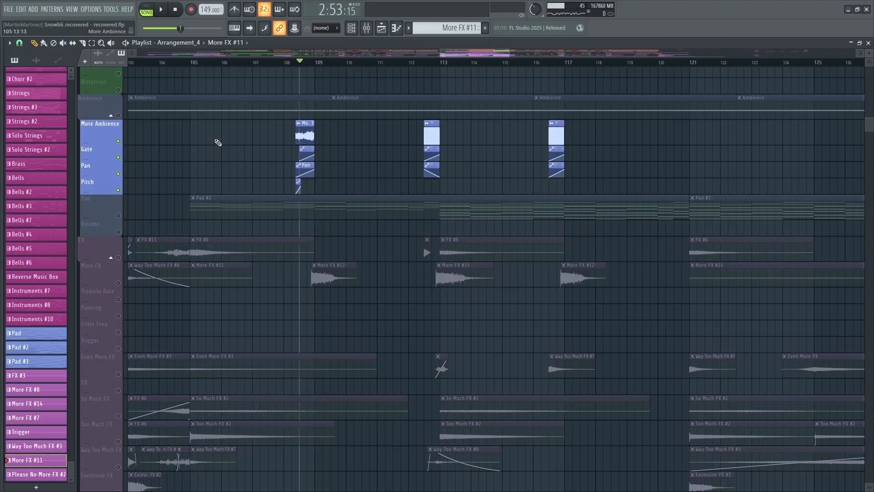
pyautogui.press('space')
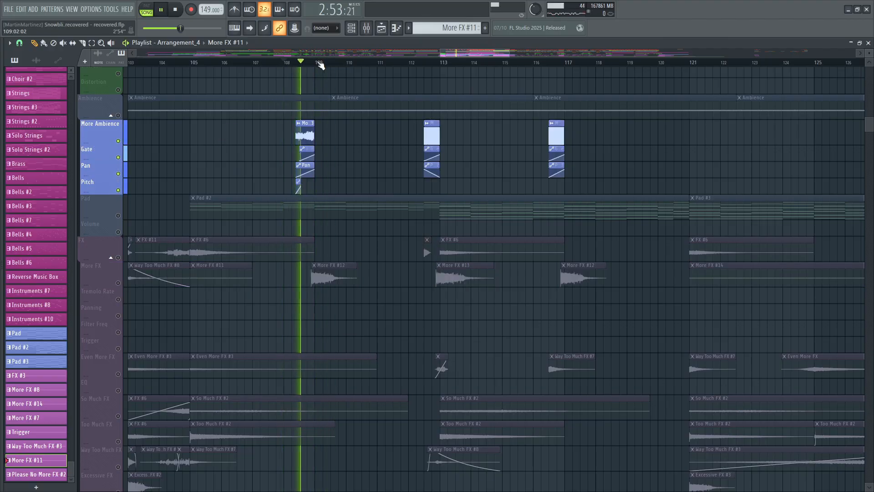
pyautogui.press('space')
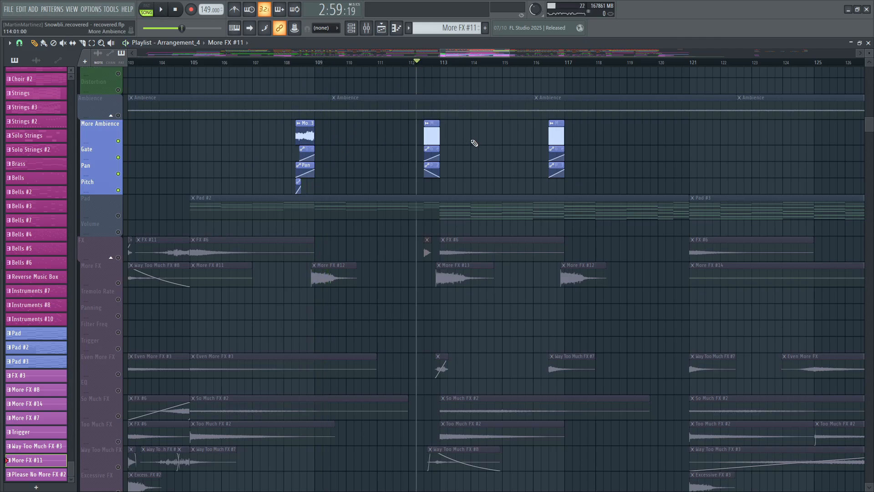
pyautogui.press('space')
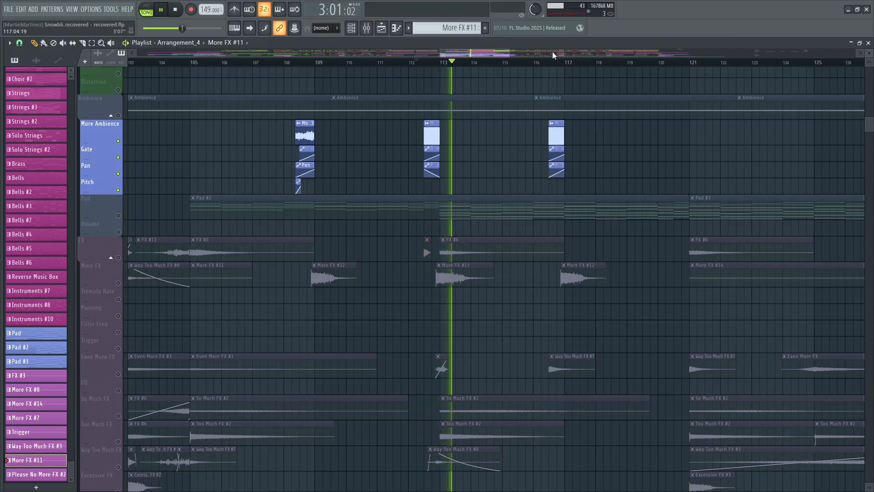
pyautogui.click(190, 62)
pyautogui.press('space')
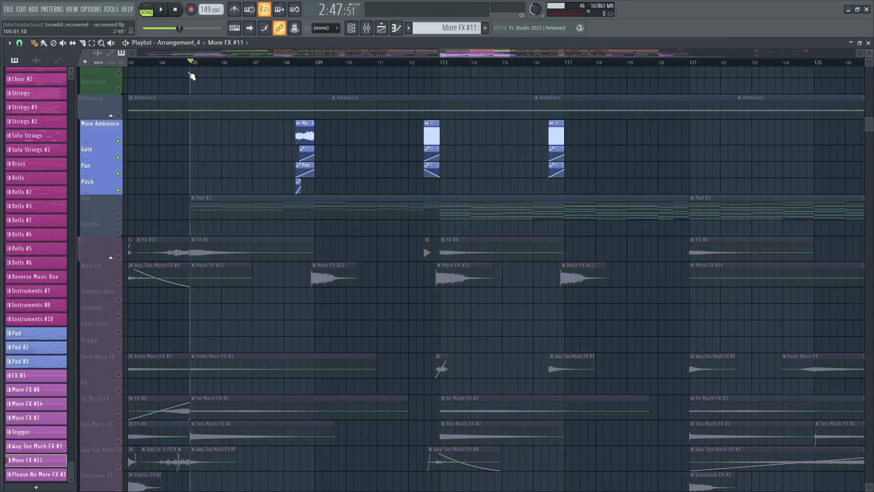
# Step: Solo the Pad track and bring up the channels and mixer behind the Pad #2 pattern
pyautogui.rightClick(119, 216)
pyautogui.click(248, 199)
pyautogui.click(868, 43)
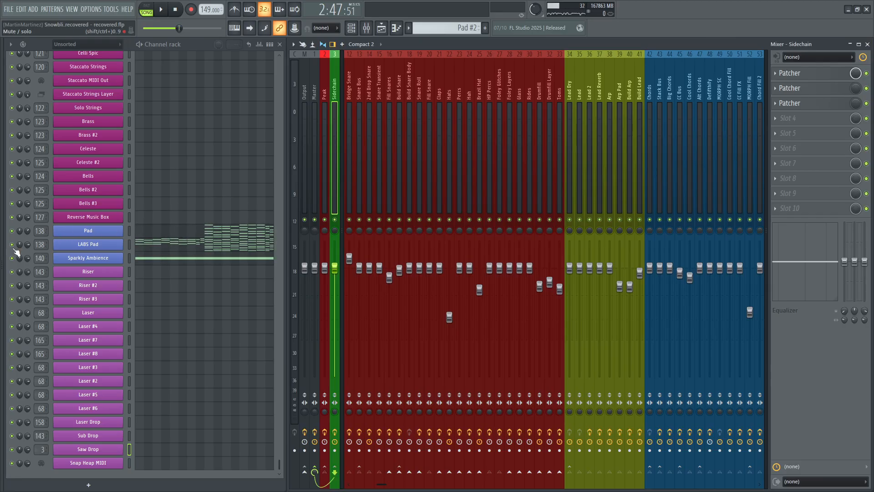
# Step: Mute the Pad and LABS Pad channels and examine the Sparkly Ambience patch's oscillator groups, random and remap modulators, and gain modulation
pyautogui.moveTo(13, 249); pyautogui.dragTo(14, 234)
pyautogui.click(68, 259)
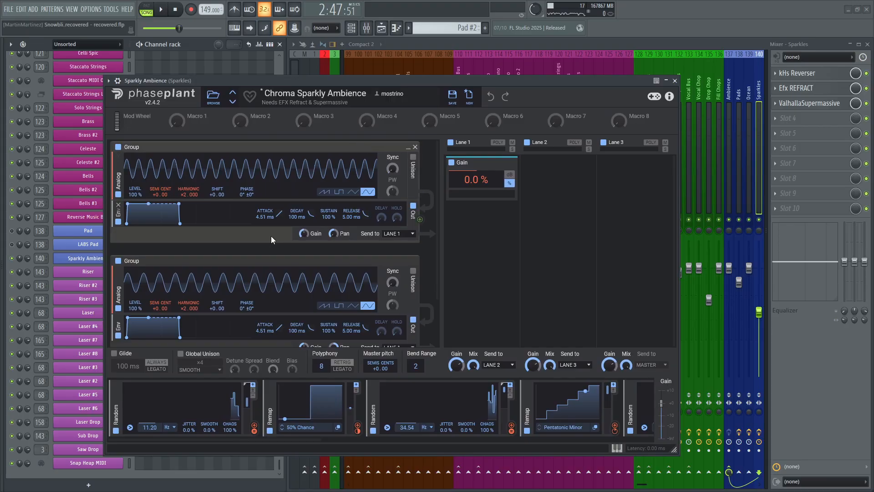
pyautogui.scroll(-2, 239, 220)
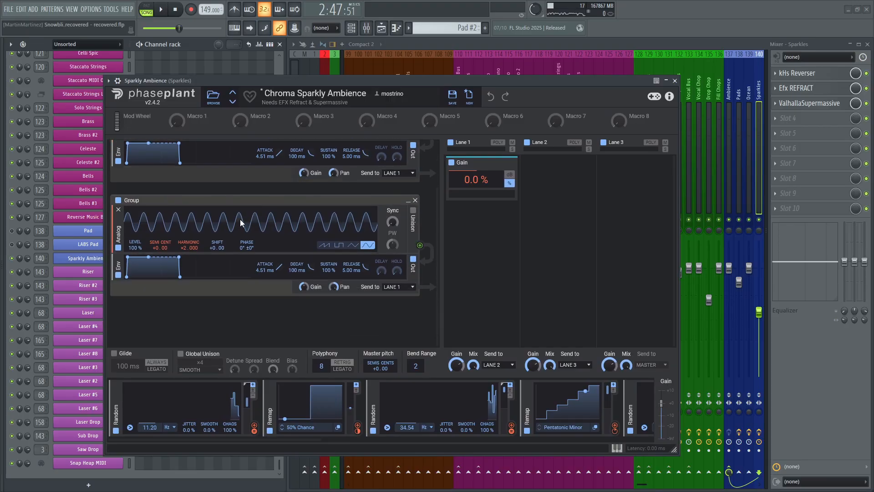
pyautogui.scroll(2, 239, 219)
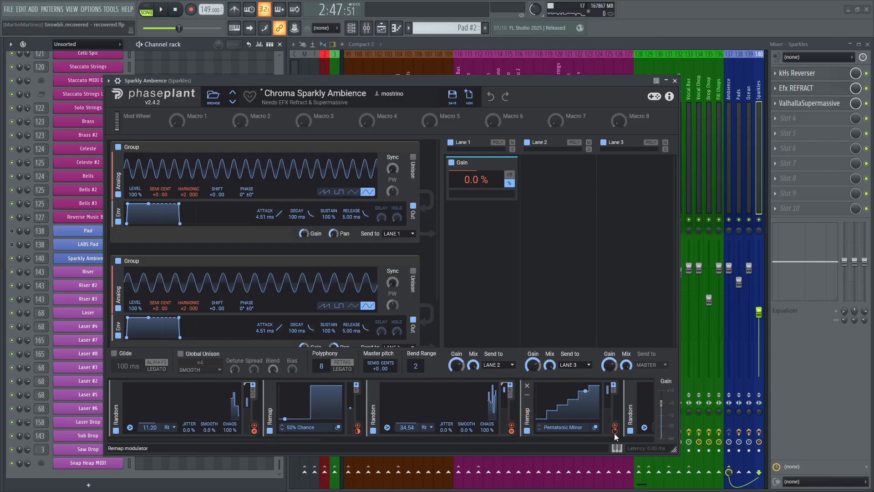
pyautogui.moveTo(614, 433)
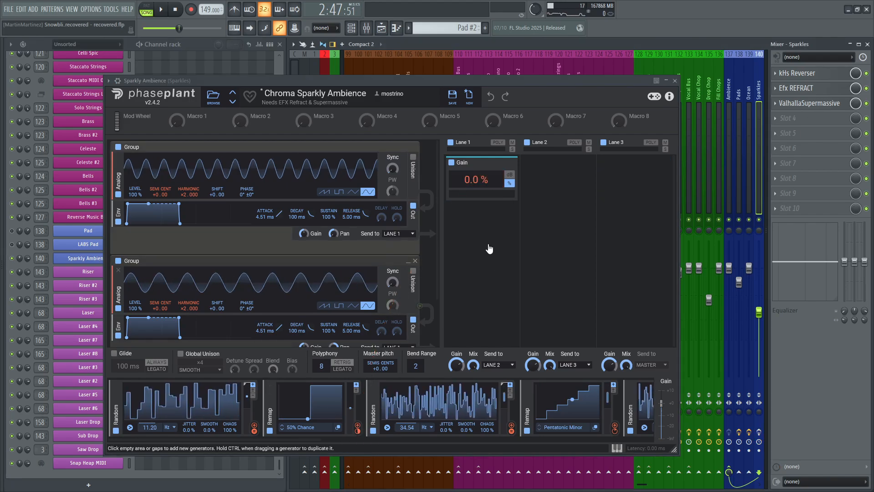
pyautogui.moveTo(361, 428); pyautogui.dragTo(474, 181)
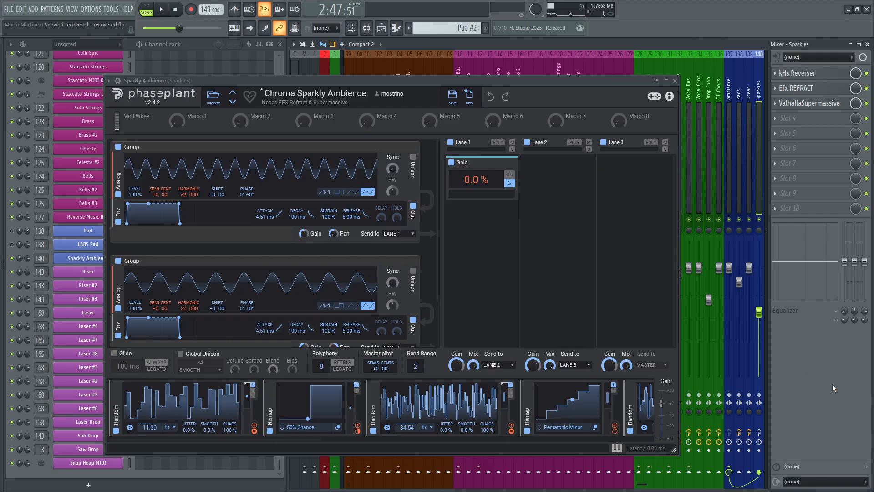
# Step: Play the isolated Sparkly Ambience layer, close its patch, and stop playback
pyautogui.press('space')
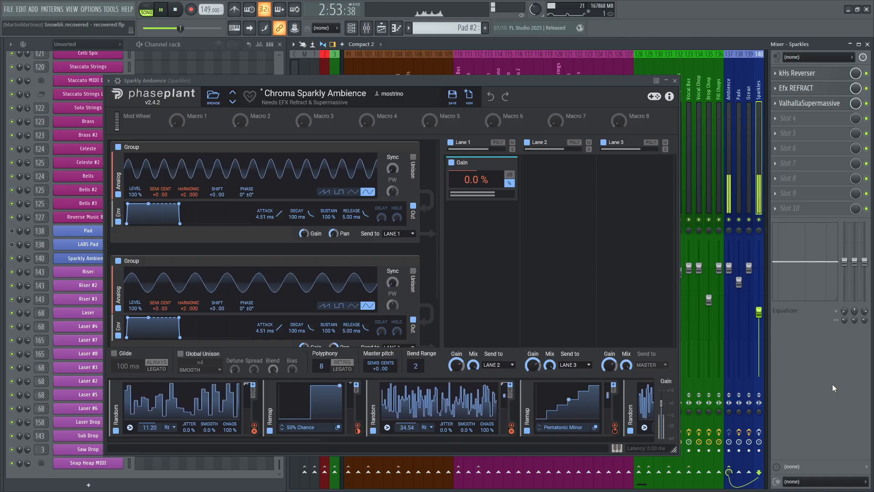
pyautogui.press('space')
pyautogui.press('Escape')
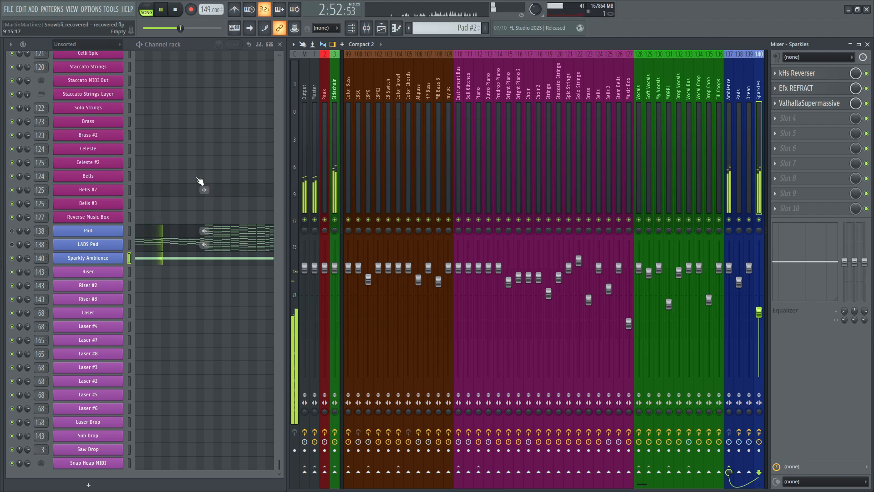
pyautogui.press('space')
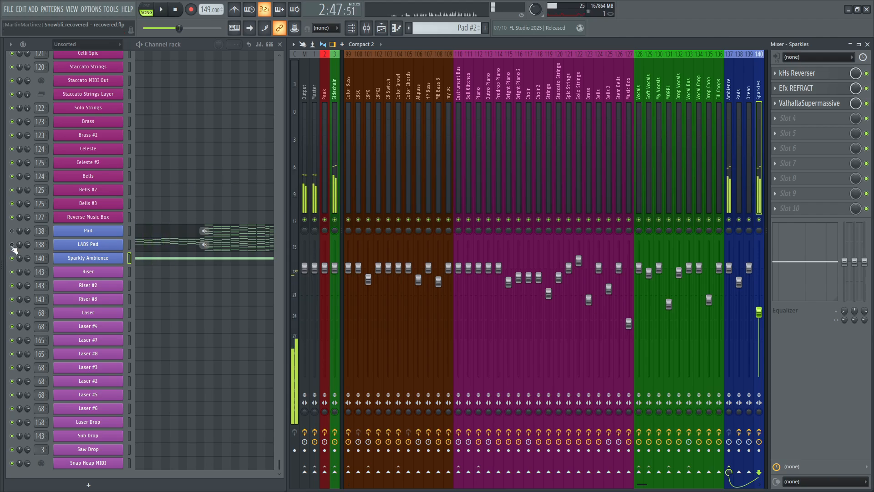
# Step: Unmute the Pad and LABS Pad channels and return to the playlist
pyautogui.click(12, 244)
pyautogui.click(12, 230)
pyautogui.click(382, 28)
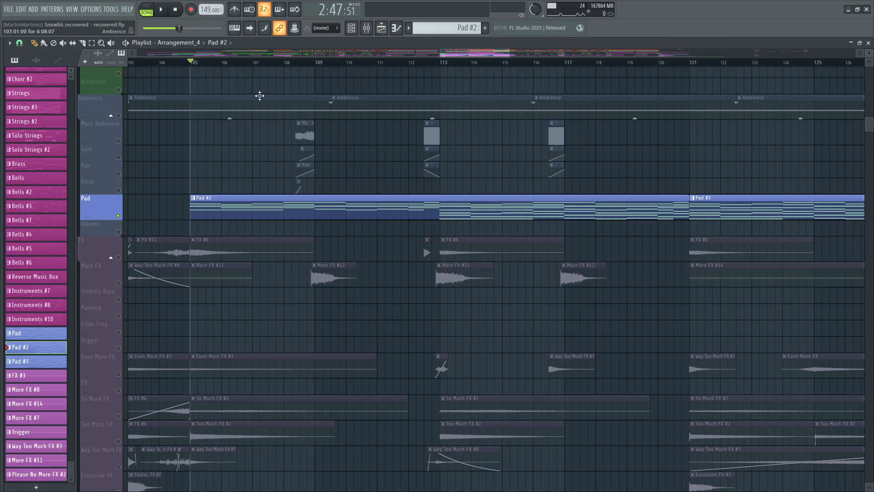
# Step: Solo the Reverse Music Box track with its Shade automation and place the playhead just before bar 105
pyautogui.scroll(-3, 236, 71)
pyautogui.scroll(6, 446, 271)
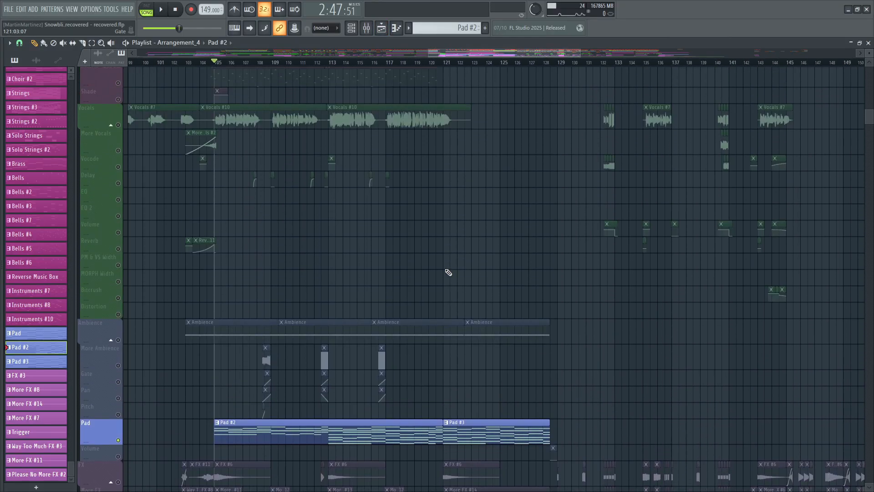
pyautogui.scroll(4, 447, 266)
pyautogui.scroll(4, 223, 127)
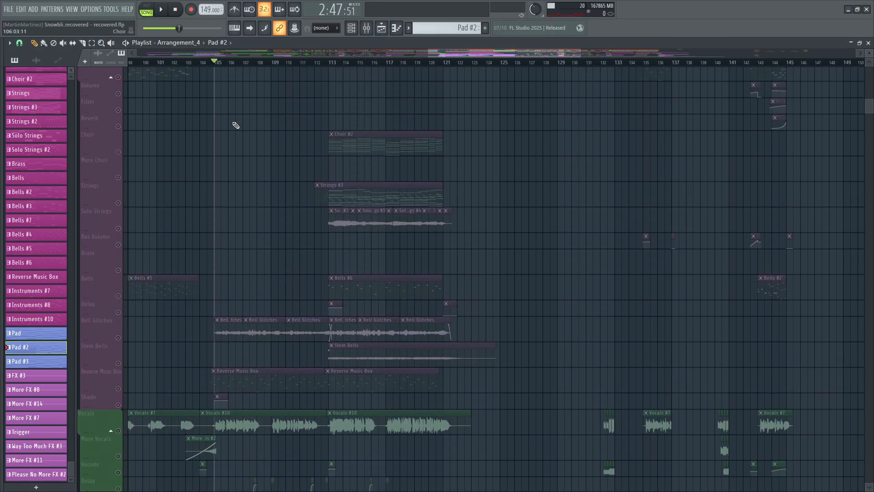
pyautogui.scroll(2, 207, 68)
pyautogui.scroll(2, 207, 68)
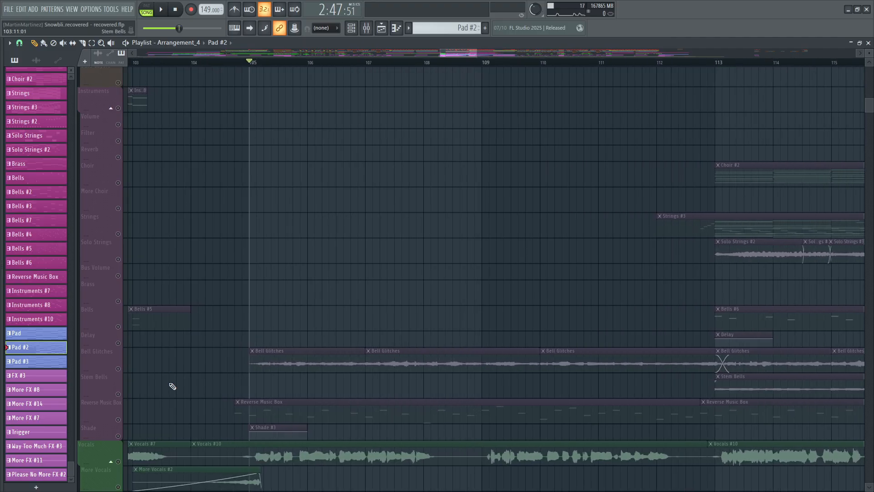
pyautogui.click(117, 419)
pyautogui.click(118, 436)
pyautogui.click(227, 62)
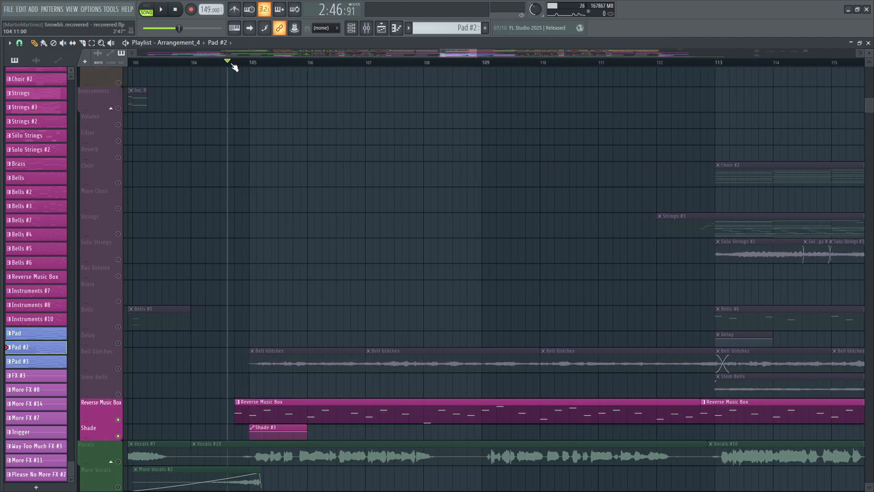
# Step: Select the Reverse Music Box pattern and its channel, and examine the effects chain on the Music Box mixer track
pyautogui.click(328, 408)
pyautogui.click(868, 42)
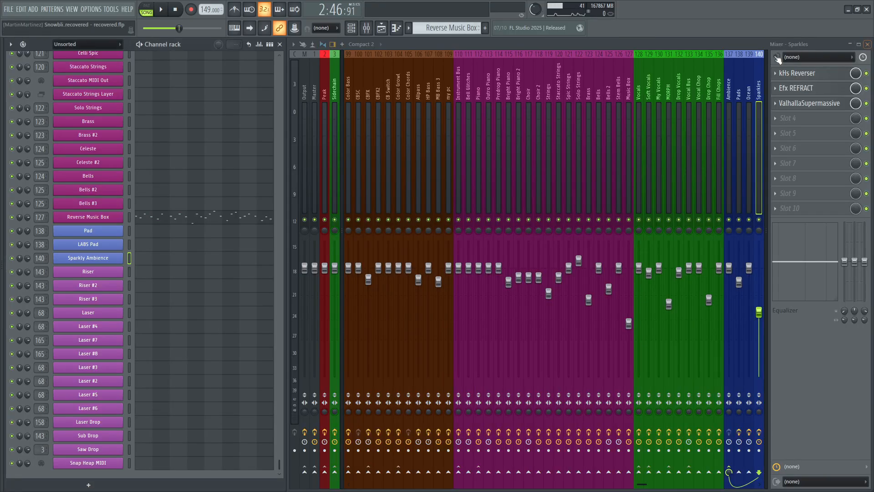
pyautogui.click(89, 217)
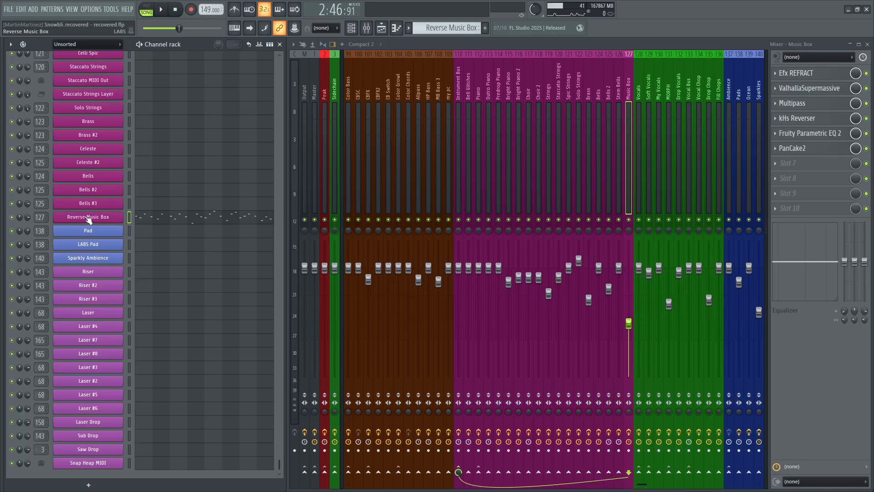
pyautogui.click(831, 122)
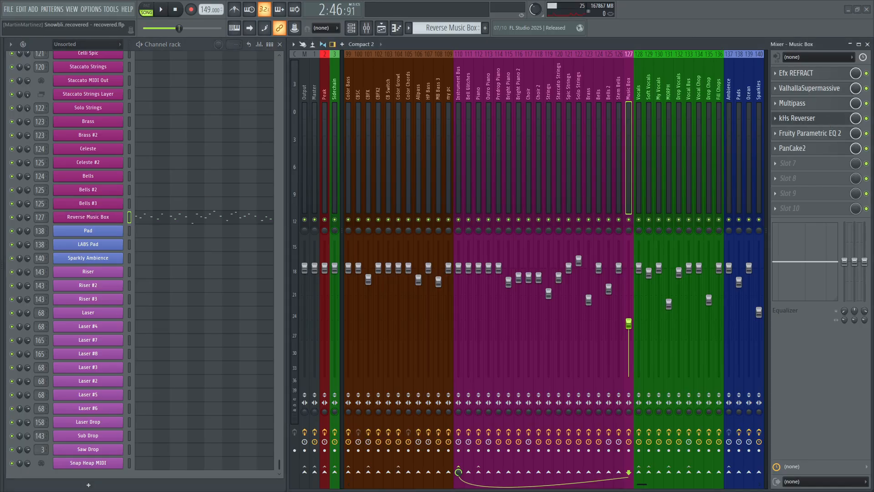
pyautogui.click(592, 166)
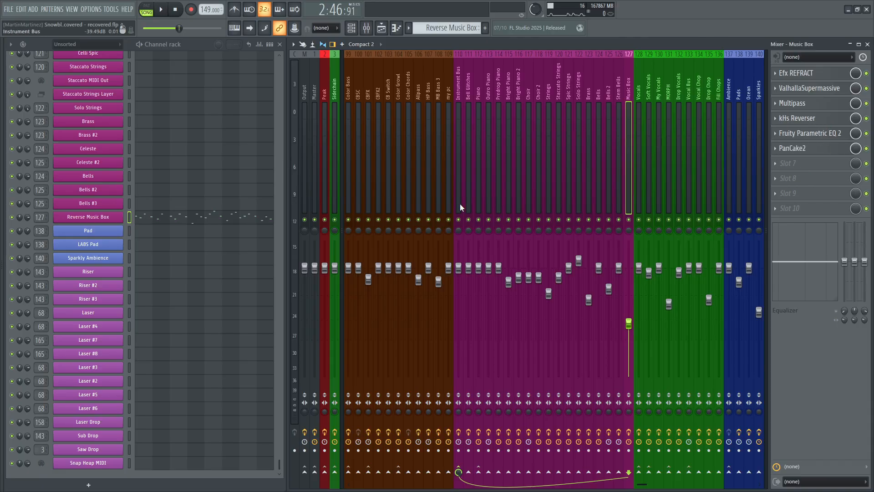
# Step: Return to the playlist, play the soloed Reverse Music Box part from just before bar 105, and stop playback
pyautogui.click(392, 28)
pyautogui.press('space')
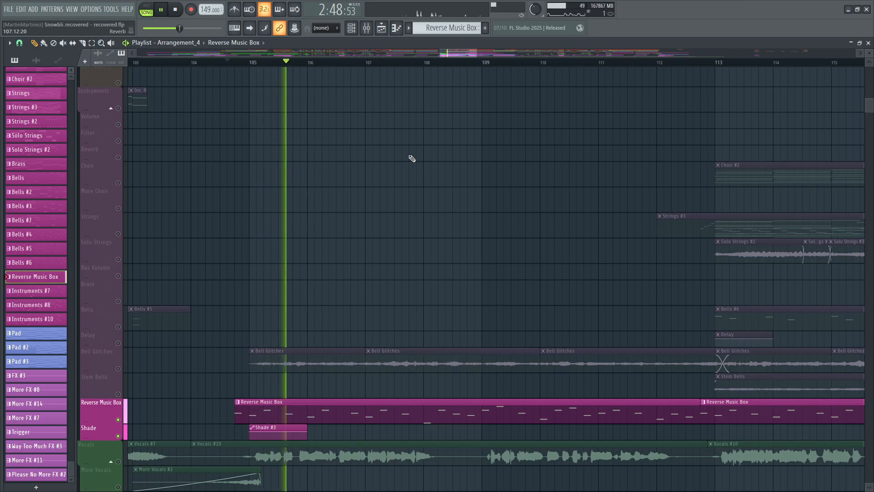
pyautogui.scroll(-1, 412, 159)
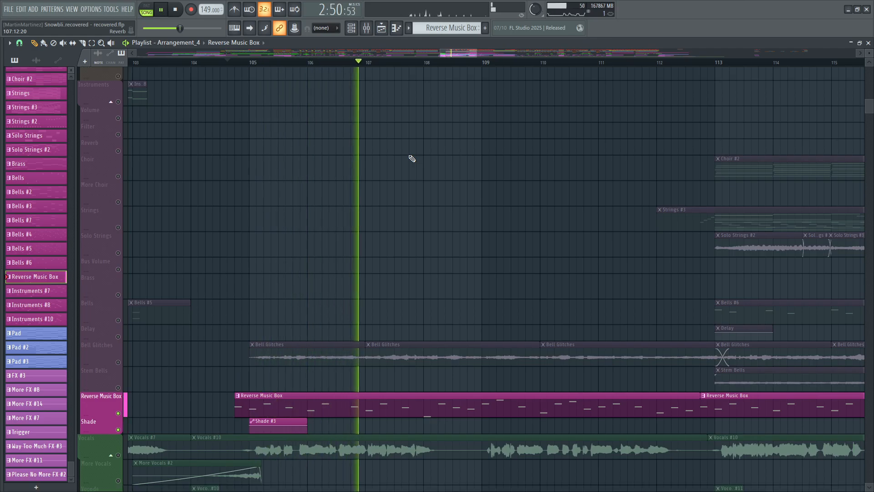
pyautogui.scroll(-3, 412, 159)
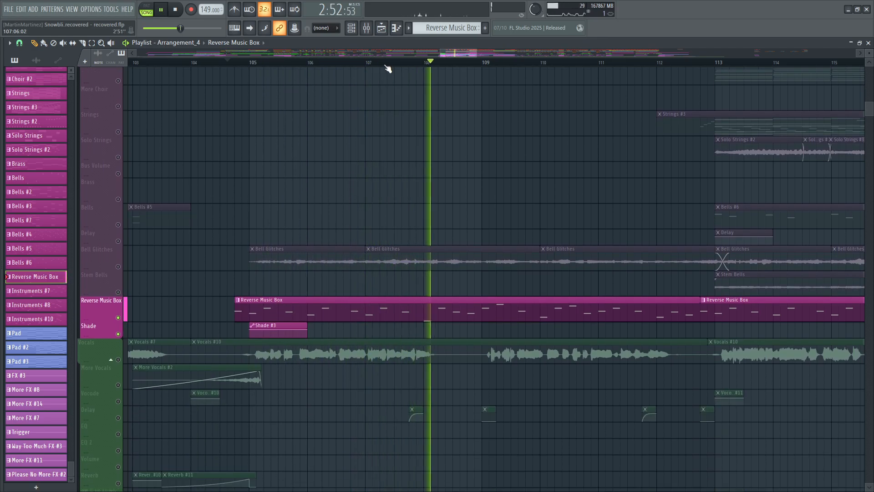
pyautogui.scroll(-2, 387, 68)
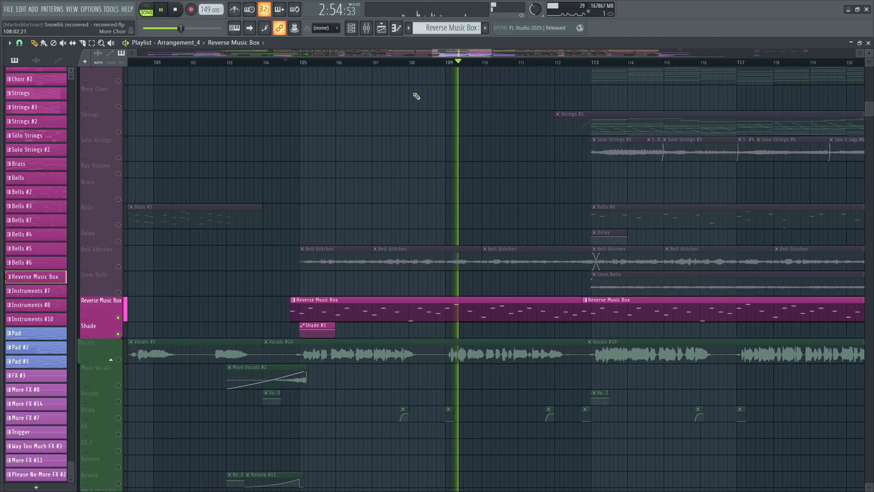
pyautogui.press('space')
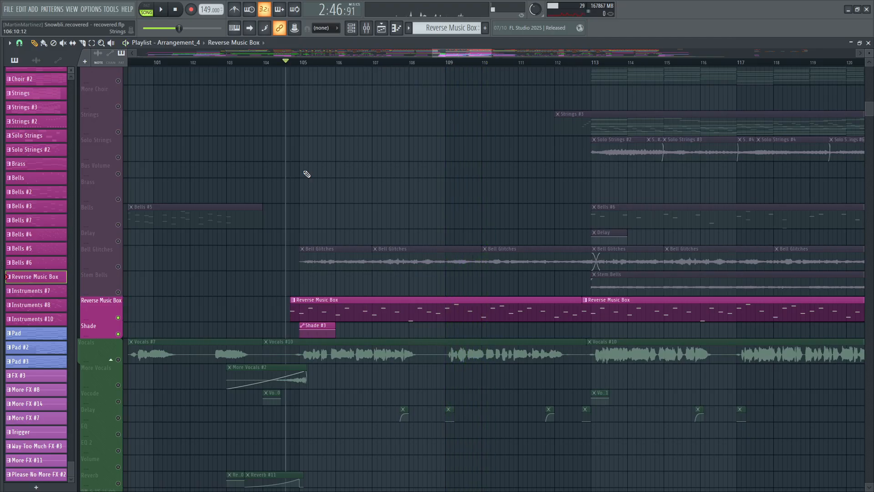
# Step: Solo the Bell Glitches track, place the playhead at bar 105, and inspect the clip's sample settings
pyautogui.keyDown('ctrl'); pyautogui.click(118, 267); pyautogui.keyUp('ctrl')
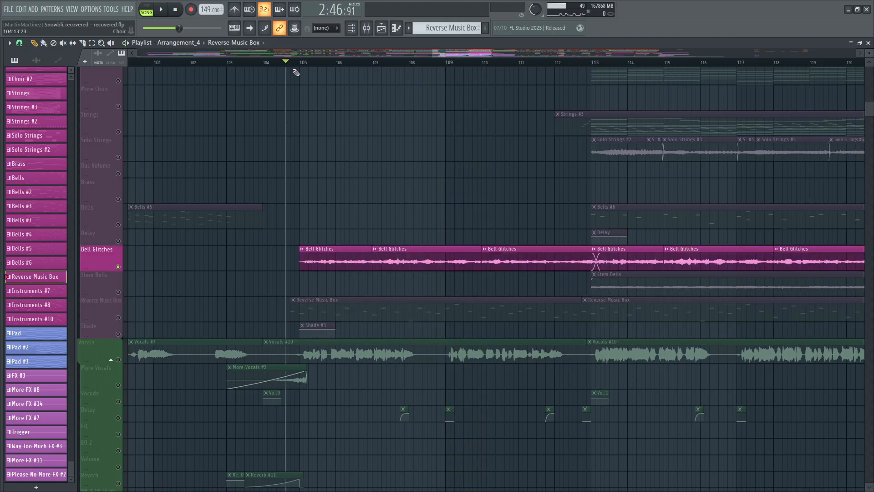
pyautogui.scroll(-1, 303, 66)
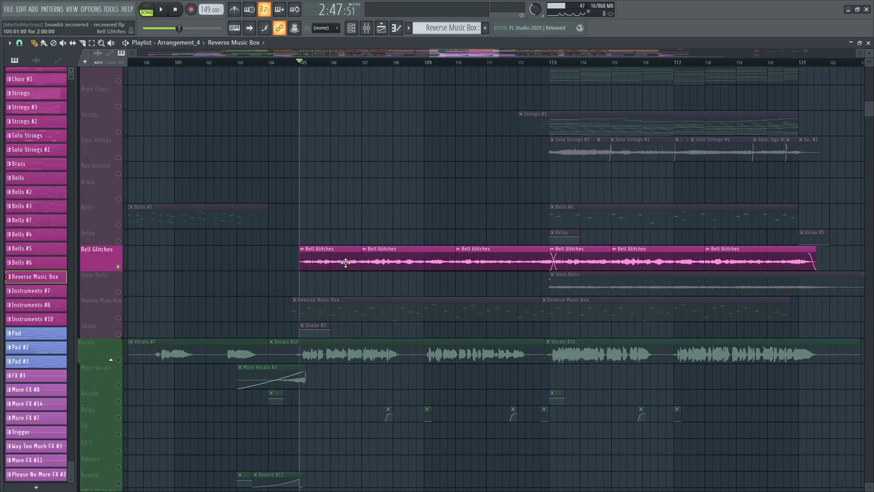
pyautogui.click(868, 43)
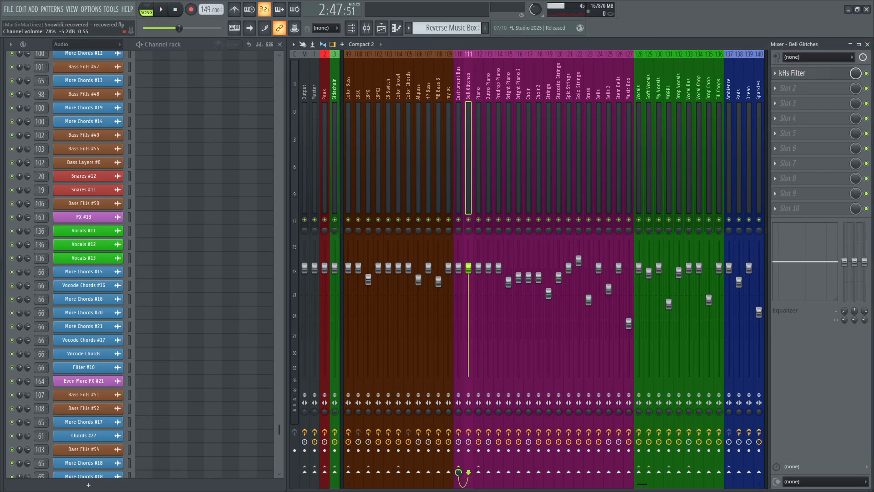
pyautogui.moveTo(47, 153); pyautogui.dragTo(373, 163)
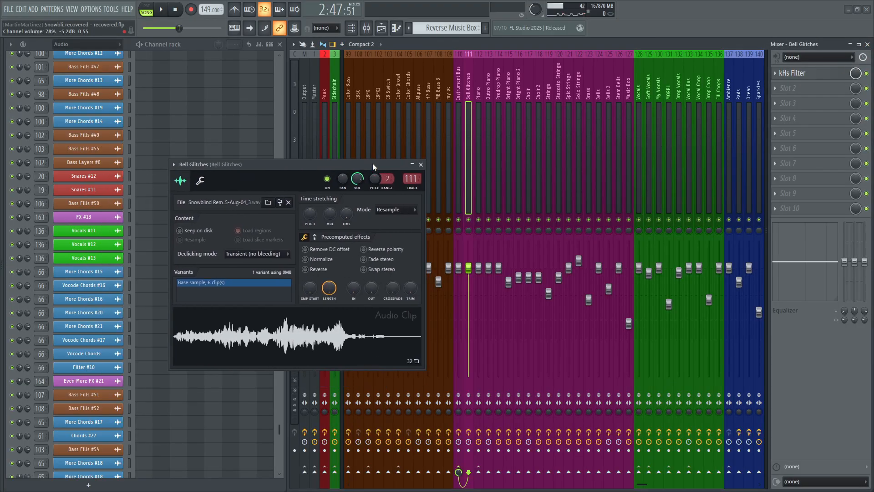
pyautogui.click(421, 165)
# Step: Load Snap Heap into the second effect slot of the Bell Glitches mixer track to show its presets, and remove it
pyautogui.click(802, 87)
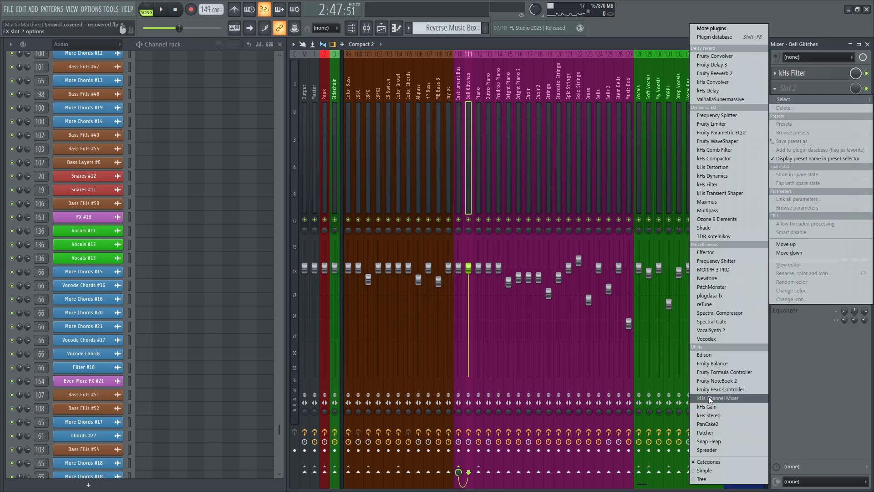
pyautogui.click(710, 441)
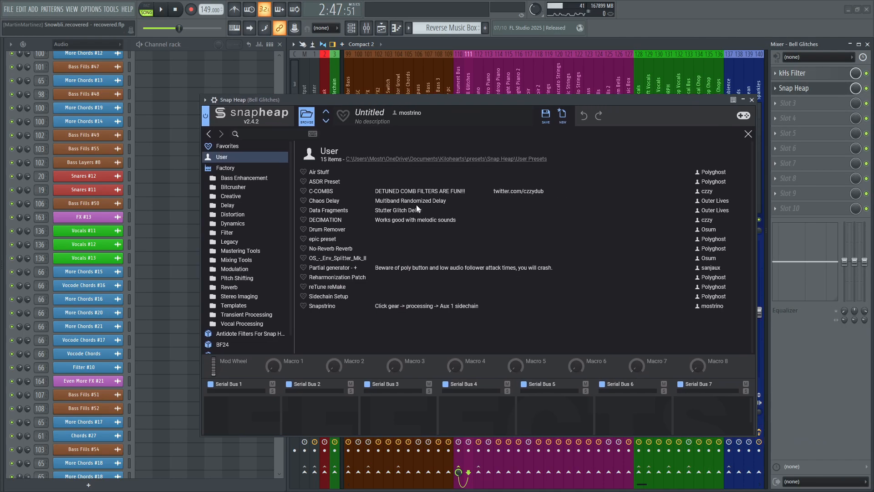
pyautogui.rightClick(778, 94)
pyautogui.click(782, 107)
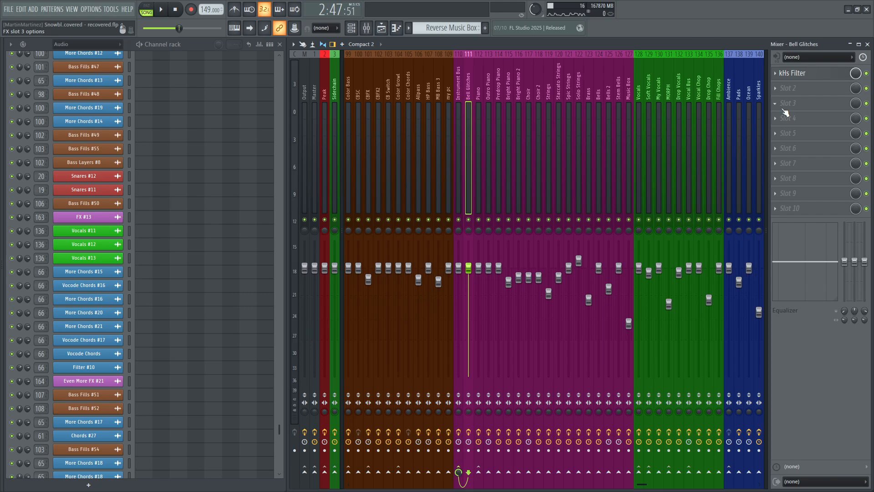
# Step: Return to the playlist and play the soloed Bell Glitches clips from bar 105
pyautogui.click(382, 29)
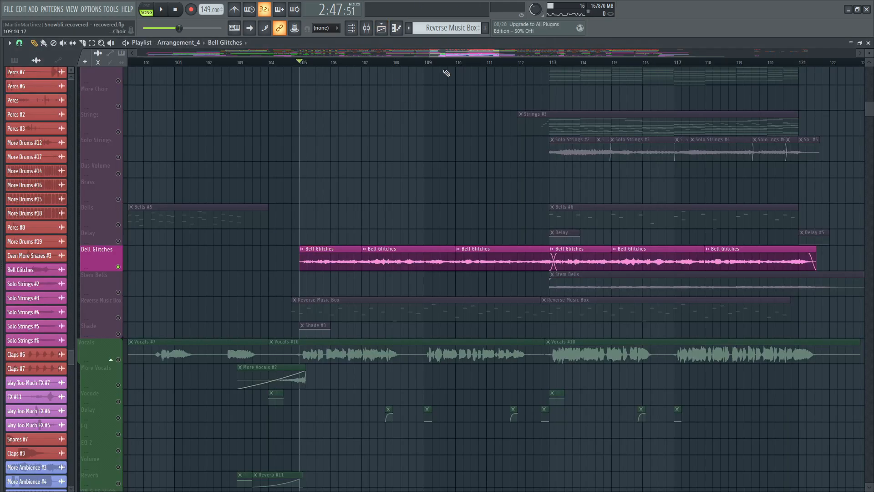
pyautogui.scroll(2, 446, 72)
pyautogui.scroll(2, 447, 72)
pyautogui.scroll(-2, 423, 115)
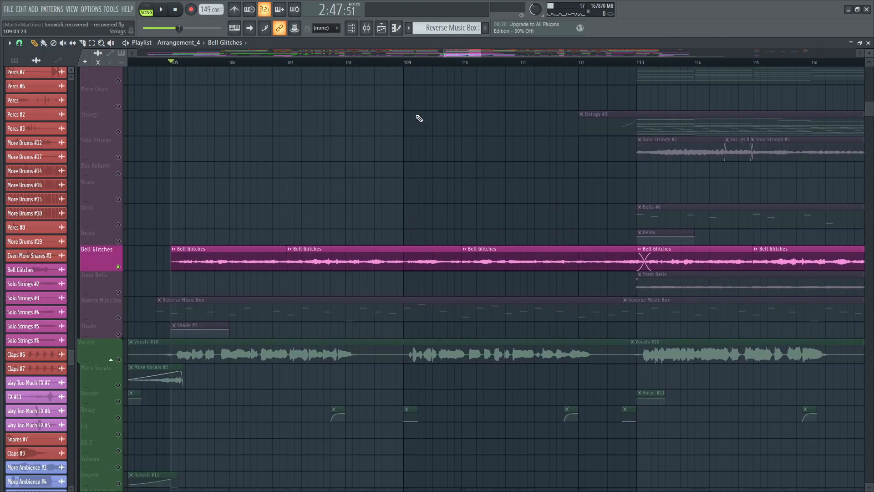
pyautogui.press('space')
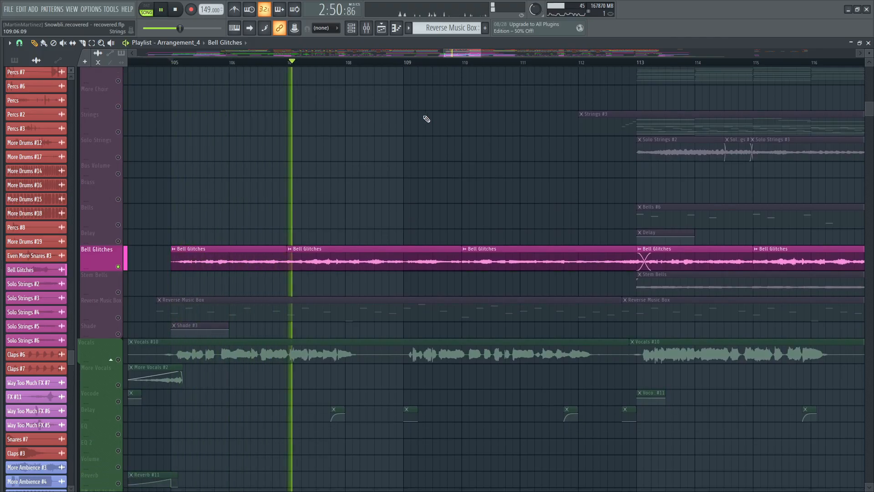
pyautogui.scroll(-1, 405, 71)
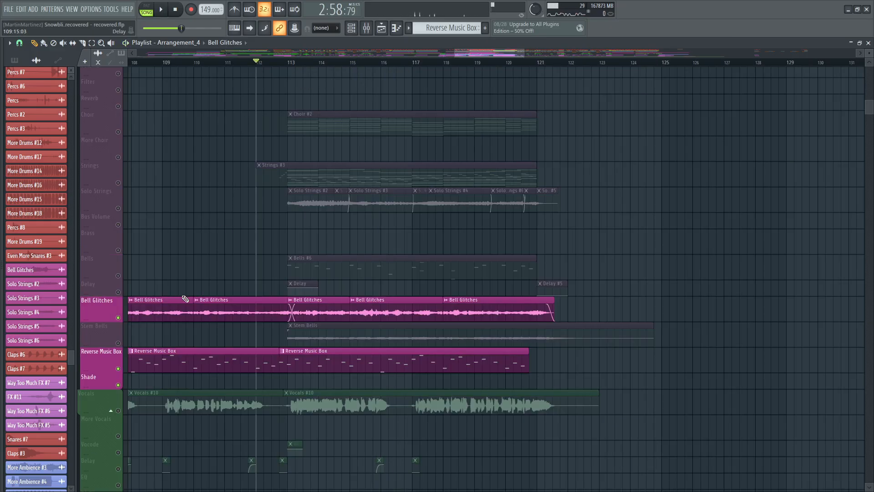
# Step: Solo the Instruments group with Bell Glitches and Reverse Music Box muted, play it from bar 112, and stop playback
pyautogui.click(117, 108)
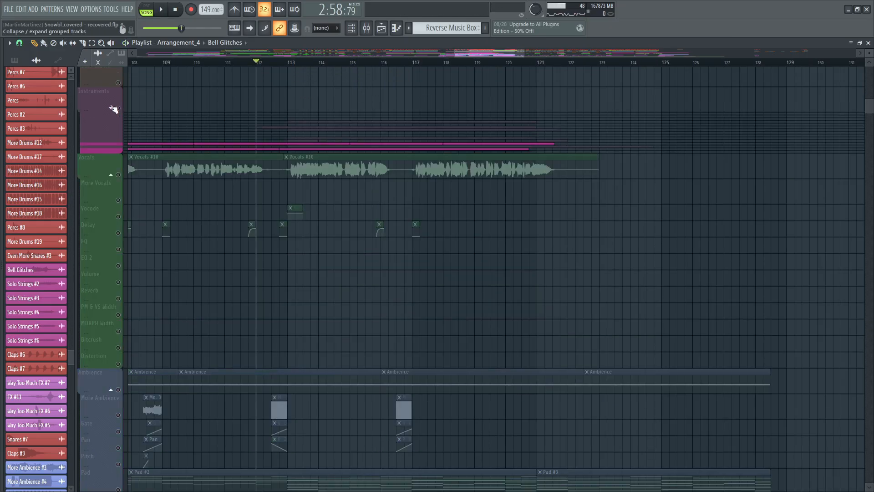
pyautogui.click(113, 110)
pyautogui.click(118, 369)
pyautogui.click(118, 419)
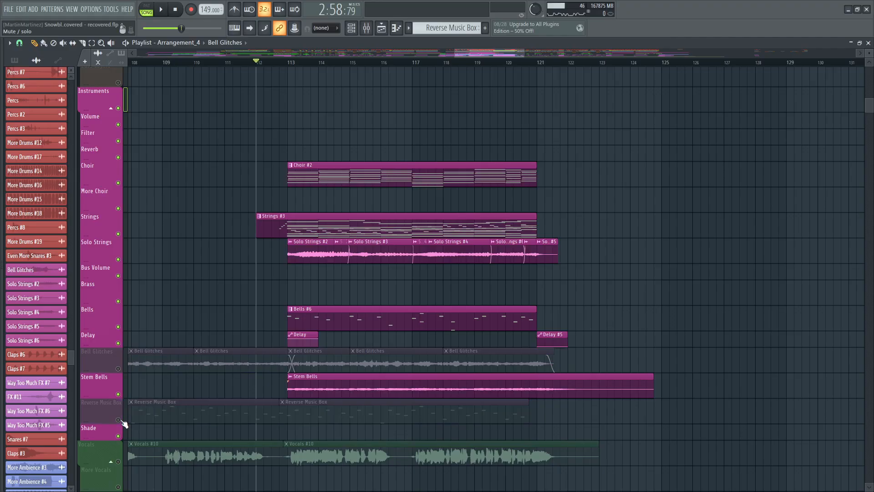
pyautogui.press('space')
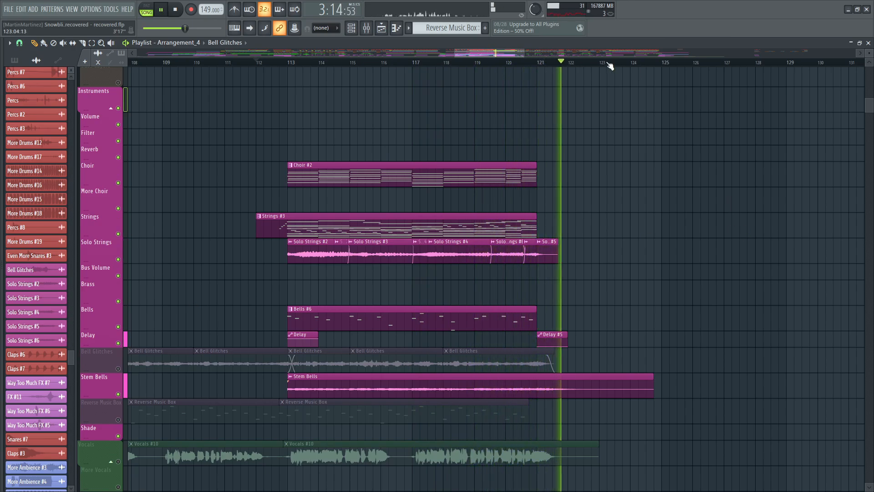
pyautogui.scroll(3, 609, 64)
pyautogui.press('space')
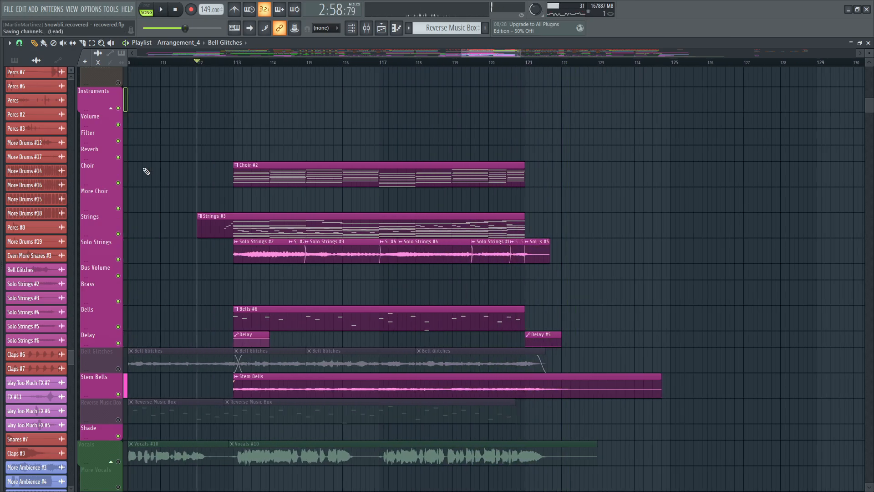
# Step: Solo the Choir track, play its clip, and stop playback
pyautogui.rightClick(119, 183)
pyautogui.press('space')
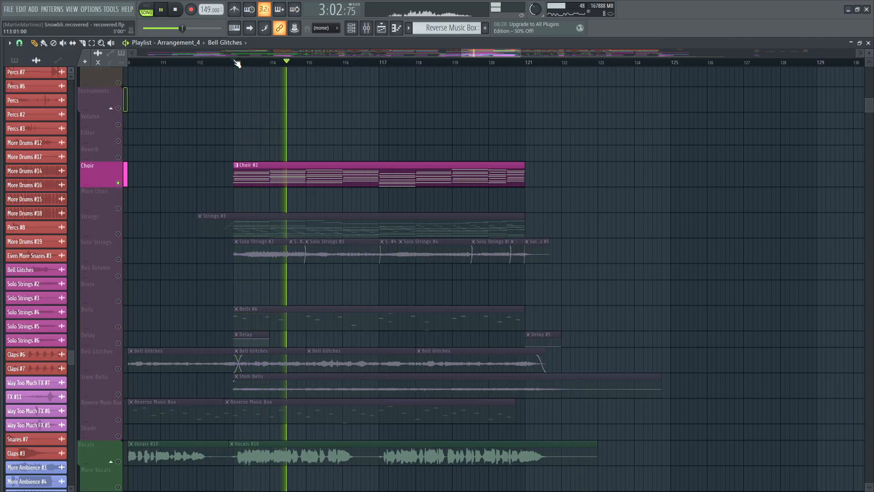
pyautogui.press('space')
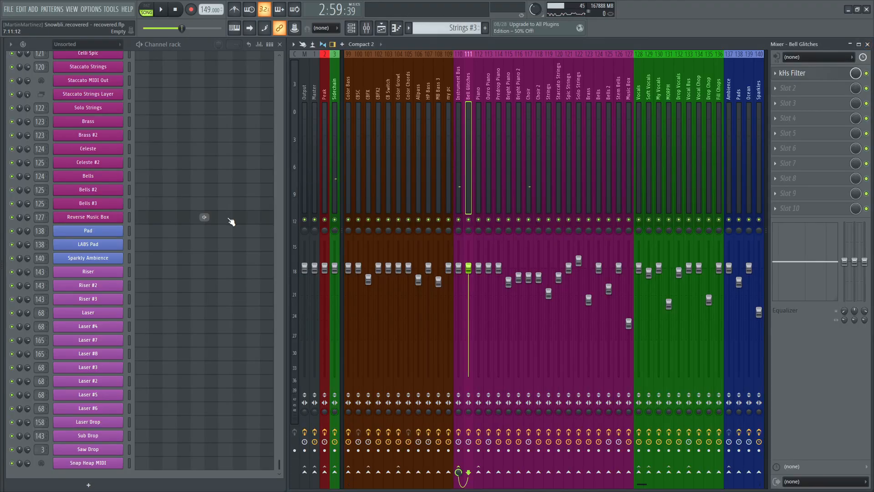
# Step: Mute the Violins Spic and Violins channels and play the remaining layers of the Strings #3 pattern
pyautogui.scroll(7, 226, 221)
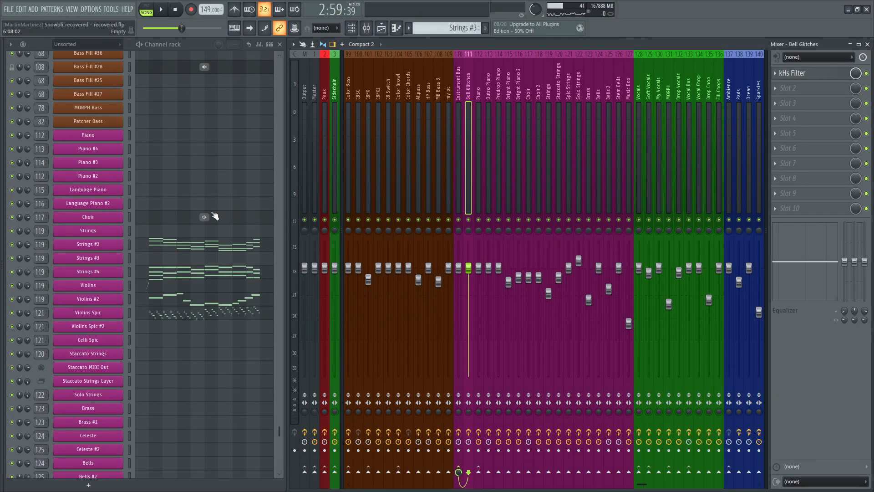
pyautogui.click(12, 313)
pyautogui.click(12, 286)
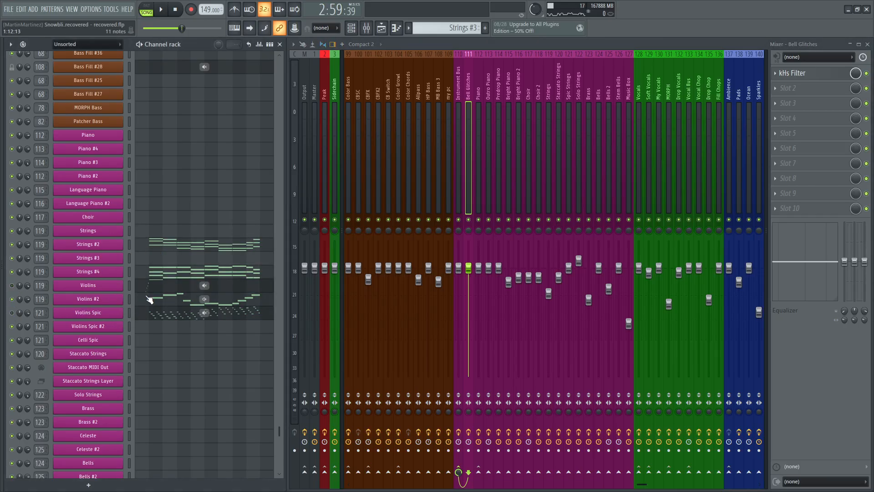
pyautogui.press('space')
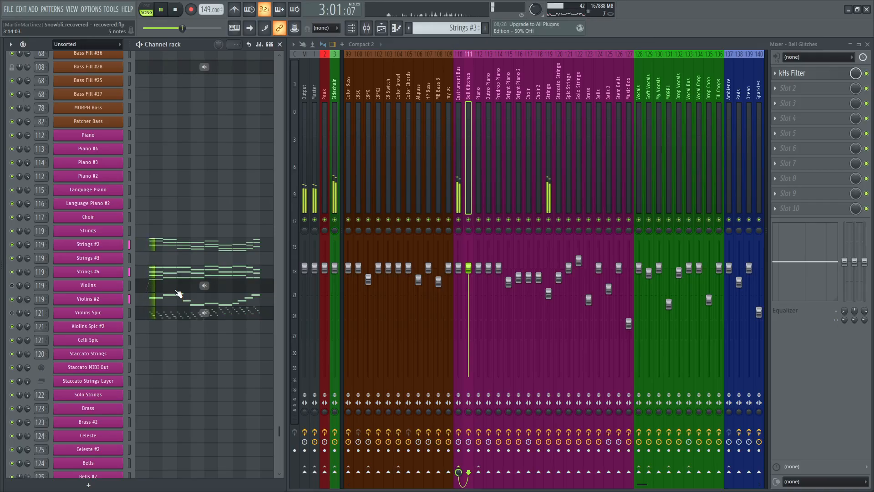
# Step: Examine the BBC Symphony Orchestra patches on Strings #2, Strings #4 and Violins #2, close the plugin, and stop playback
pyautogui.click(113, 245)
pyautogui.click(116, 246)
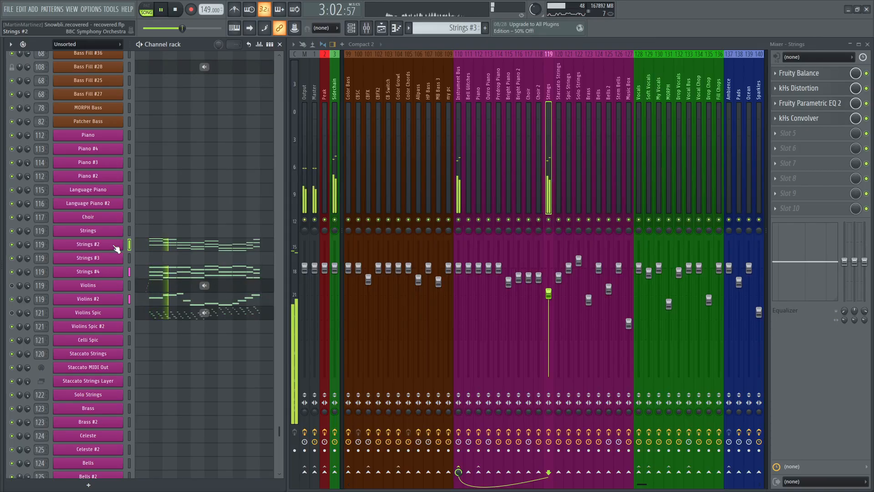
pyautogui.click(107, 272)
pyautogui.click(108, 272)
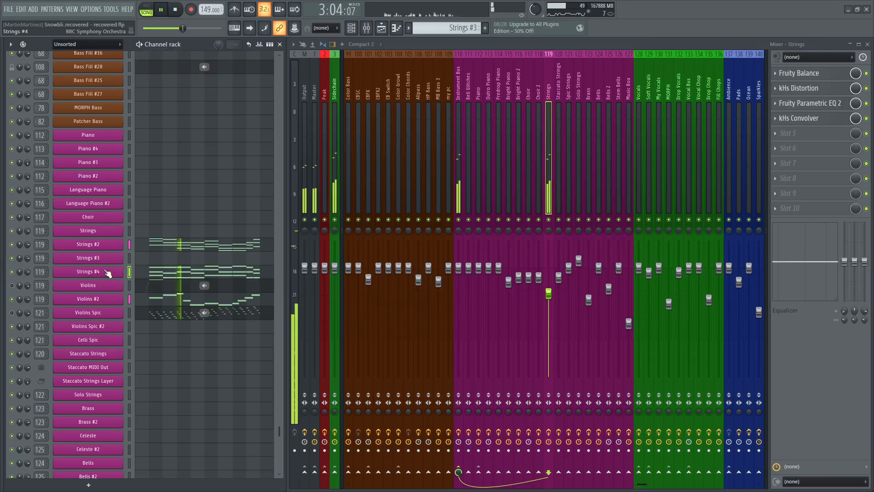
pyautogui.click(108, 299)
pyautogui.moveTo(391, 69); pyautogui.dragTo(359, 55)
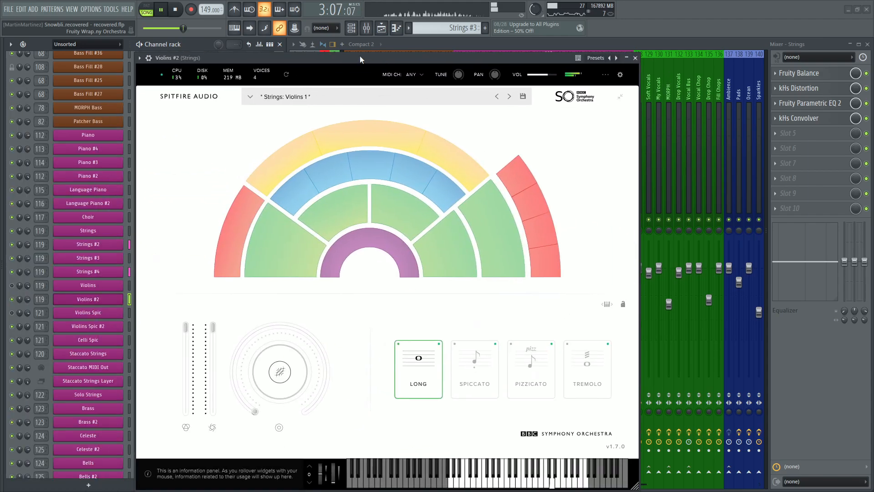
pyautogui.click(636, 58)
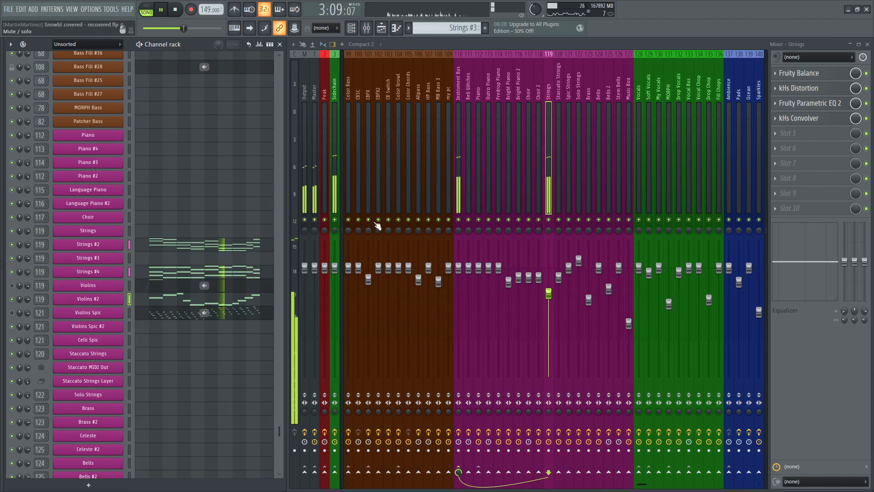
pyautogui.press('space')
# Step: Mute the Violins #2, Strings #4 and Strings #2 channels, and unmute Violins and Violins Spic
pyautogui.click(12, 300)
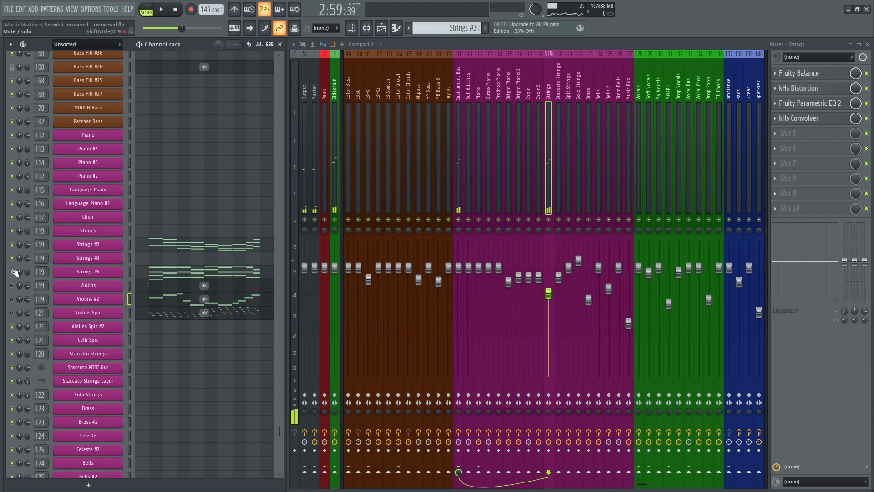
pyautogui.click(12, 272)
pyautogui.click(12, 244)
pyautogui.click(12, 285)
pyautogui.click(12, 312)
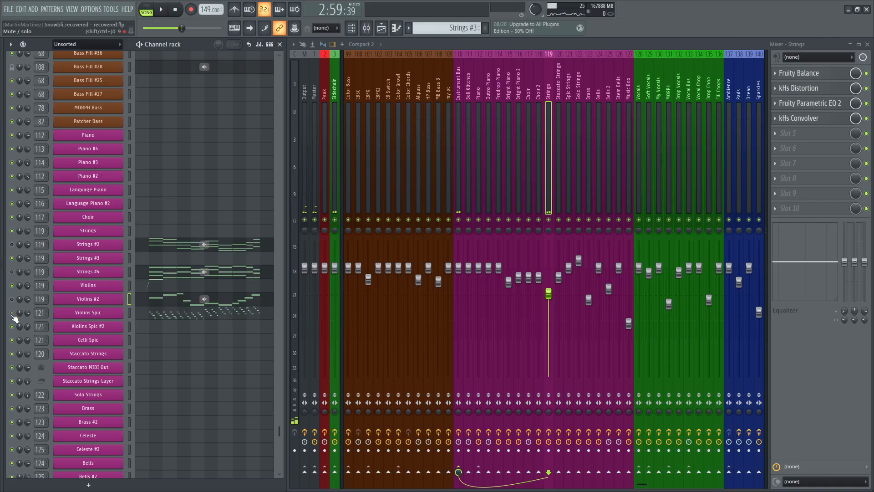
# Step: View the Violins Spic channel's BBC Symphony Orchestra patch and play the pattern while examining its piano-roll notes
pyautogui.click(67, 314)
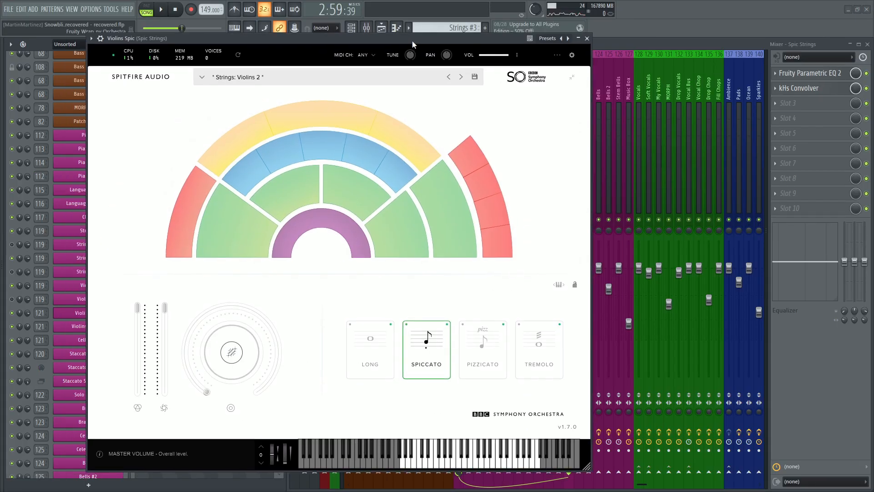
pyautogui.click(580, 39)
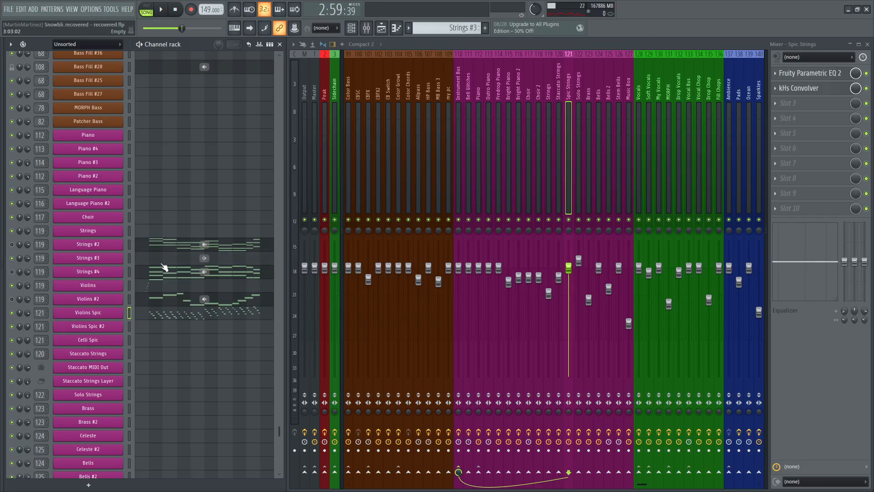
pyautogui.press('space')
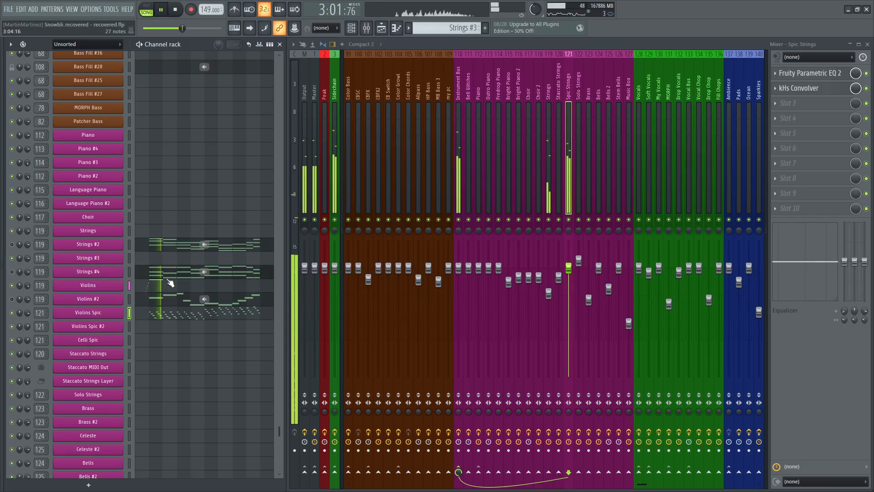
pyautogui.click(172, 310)
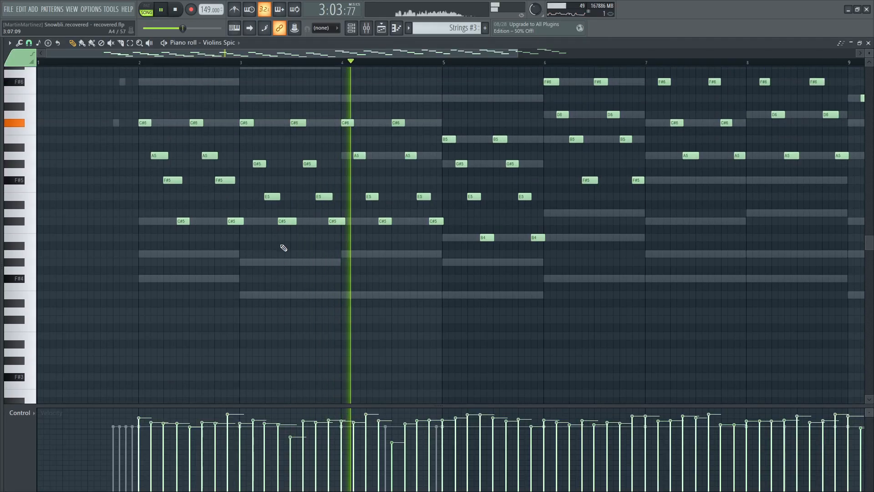
pyautogui.scroll(1, 282, 245)
pyautogui.scroll(-2, 171, 64)
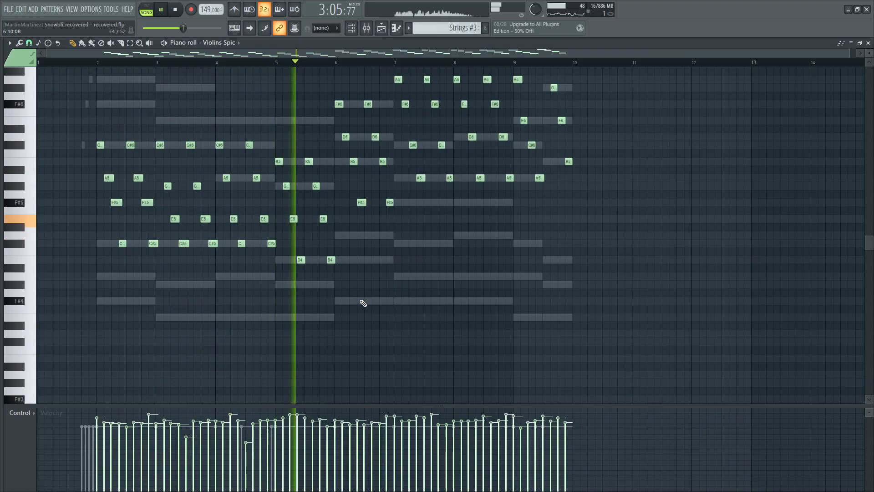
pyautogui.scroll(2, 421, 201)
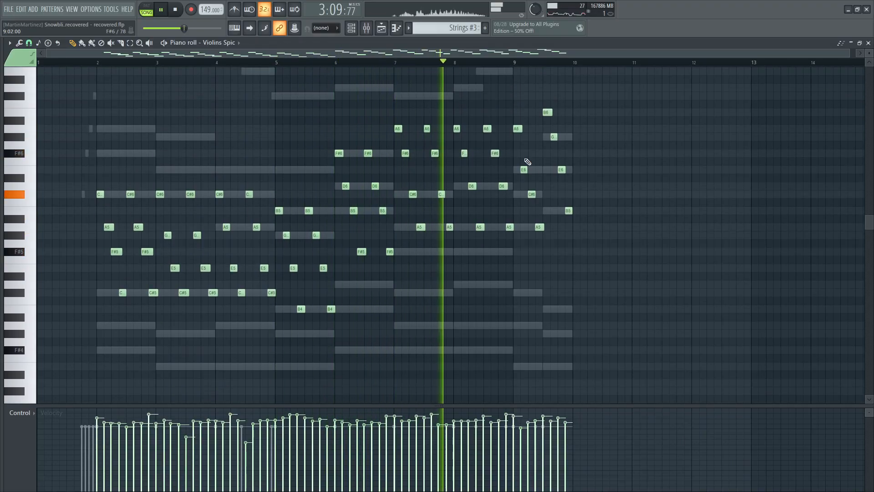
pyautogui.click(869, 42)
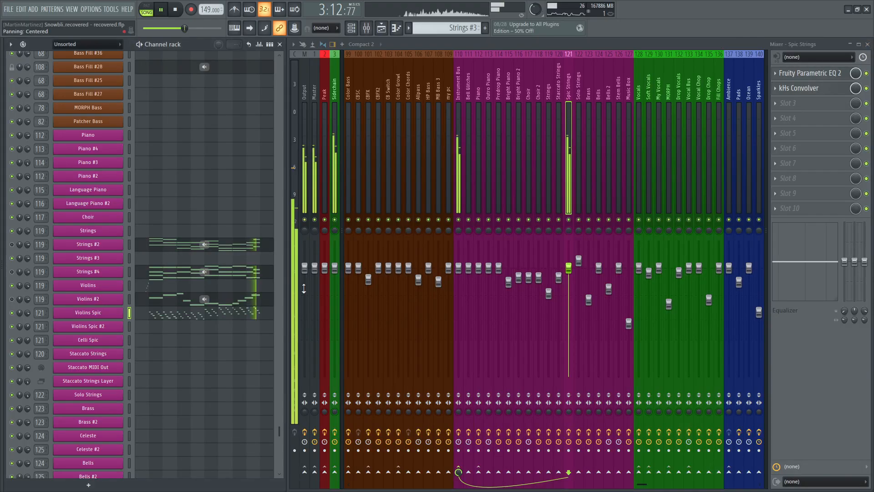
# Step: Unmute the Violins #2 and Strings #4 channels, and show the Humanize script among the Violins Spic piano-roll tools
pyautogui.click(13, 299)
pyautogui.click(13, 271)
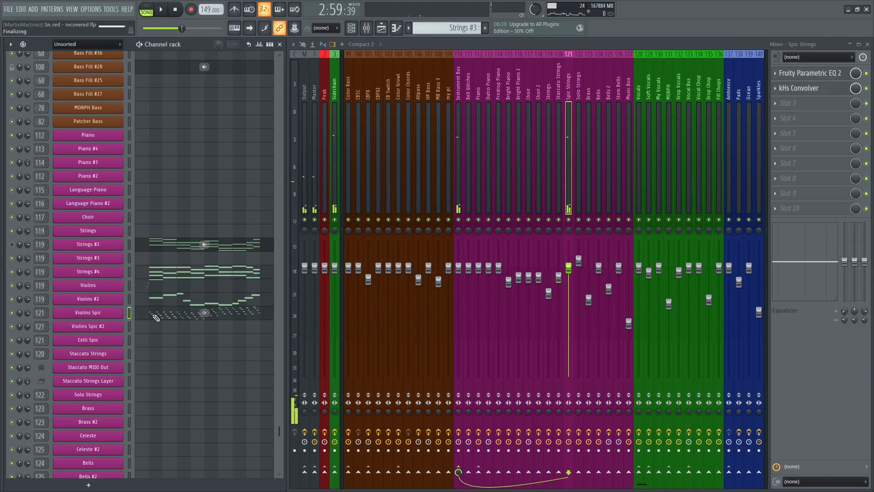
pyautogui.click(155, 317)
pyautogui.click(21, 43)
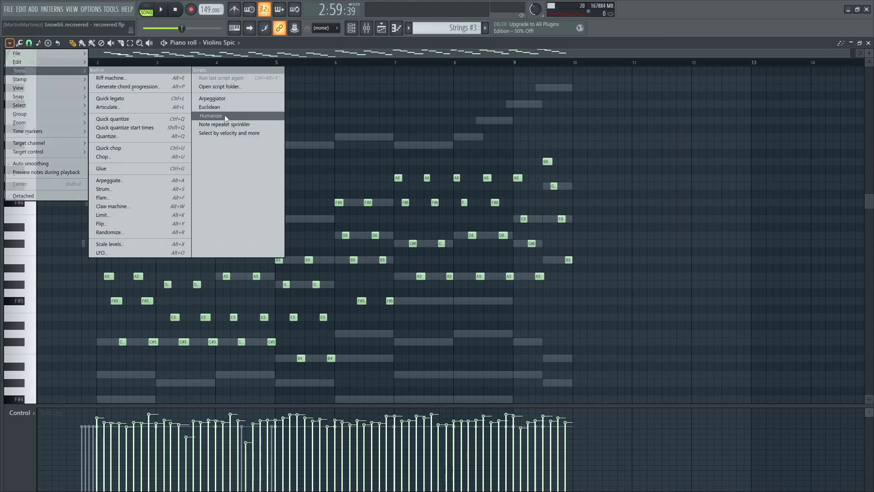
pyautogui.click(664, 226)
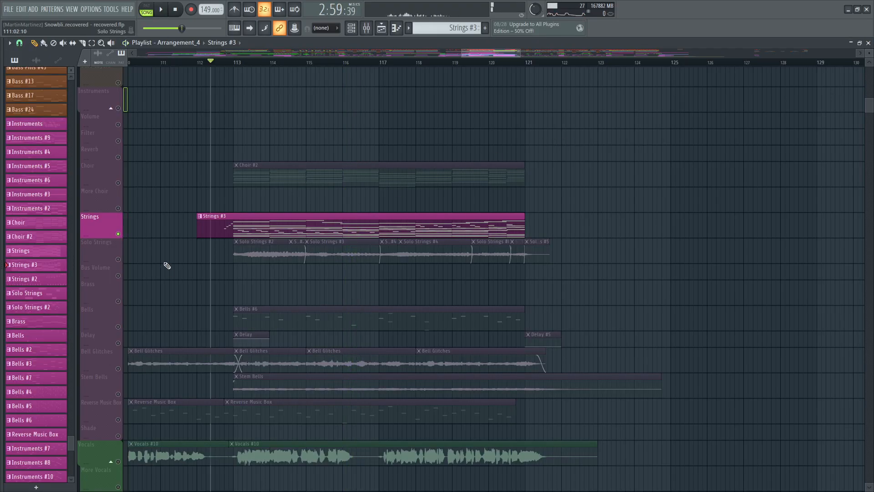
# Step: Solo the Solo Strings track and move the playhead to bar 113
pyautogui.rightClick(118, 266)
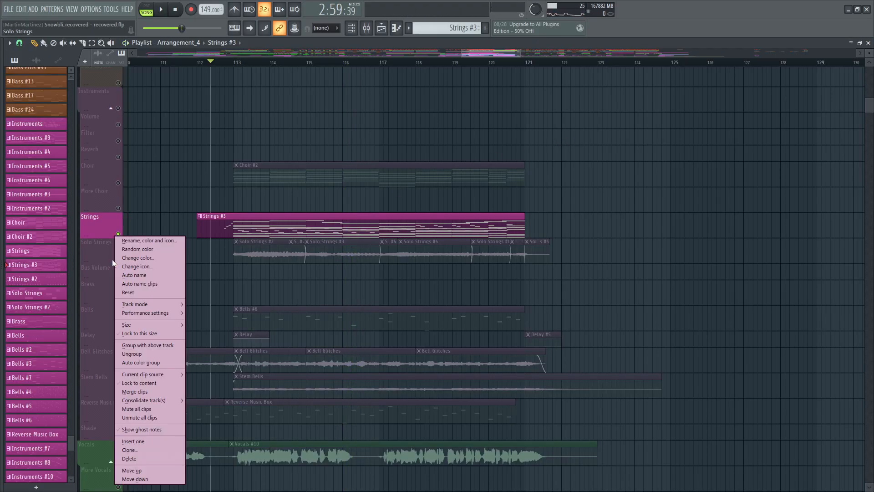
pyautogui.click(121, 259)
pyautogui.click(120, 257)
pyautogui.click(239, 64)
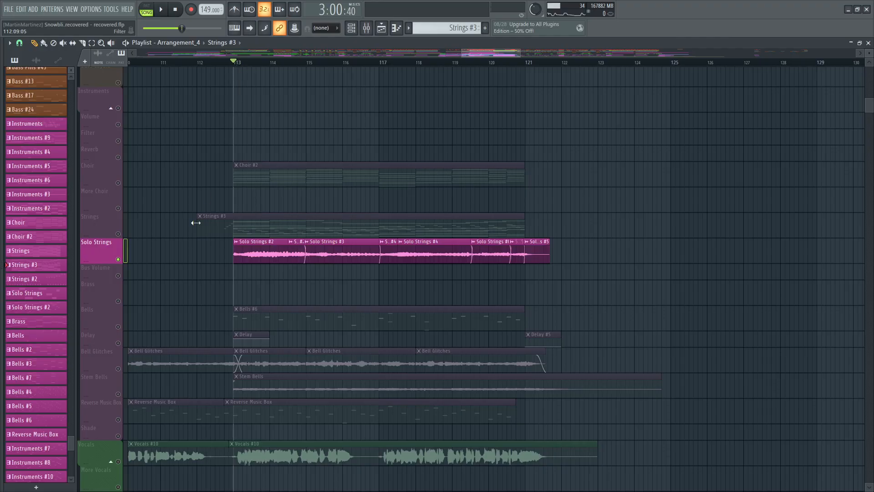
# Step: Play the Solo Strings clips from bar 113 through to their end and stop playback
pyautogui.scroll(-4, 461, 65)
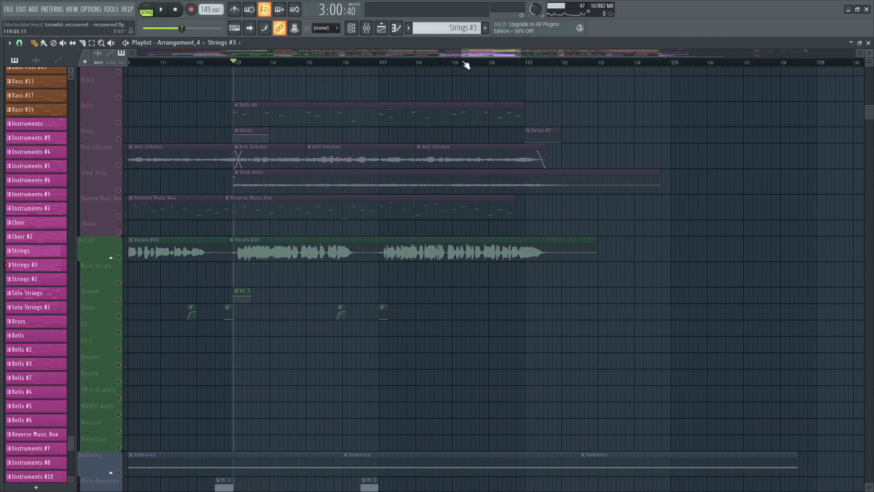
pyautogui.scroll(-8, 464, 63)
pyautogui.scroll(3, 319, 135)
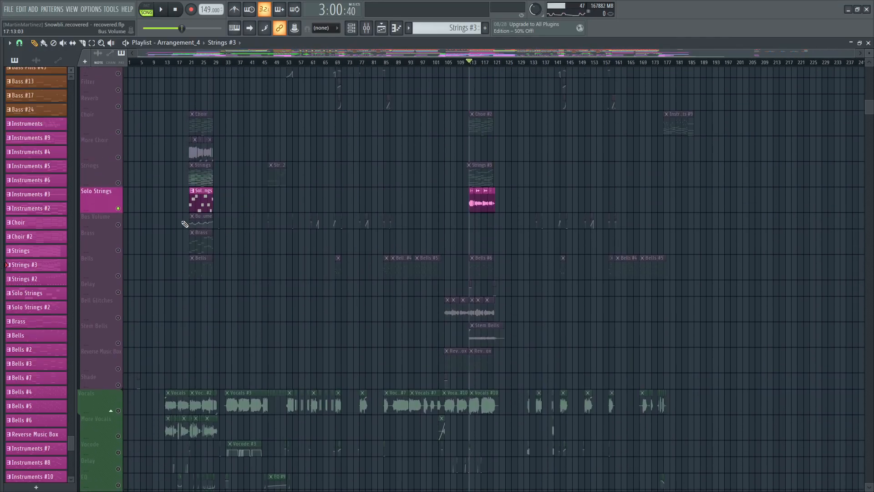
pyautogui.scroll(6, 510, 65)
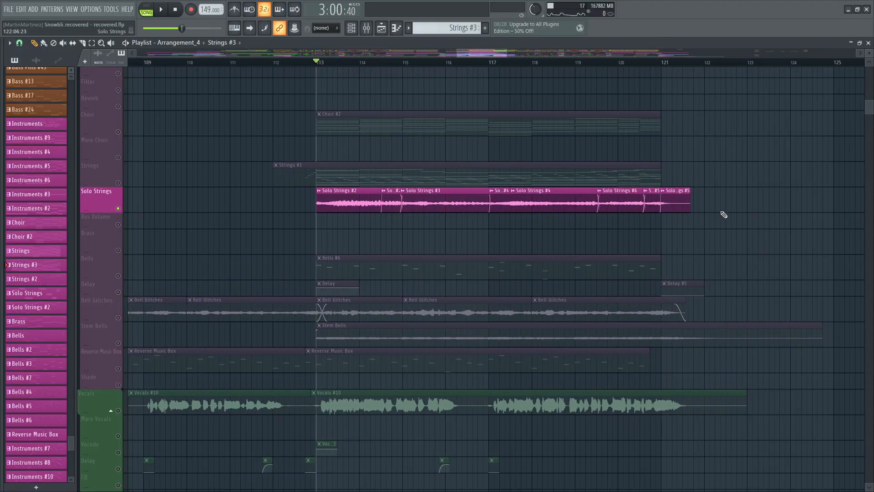
pyautogui.press('space')
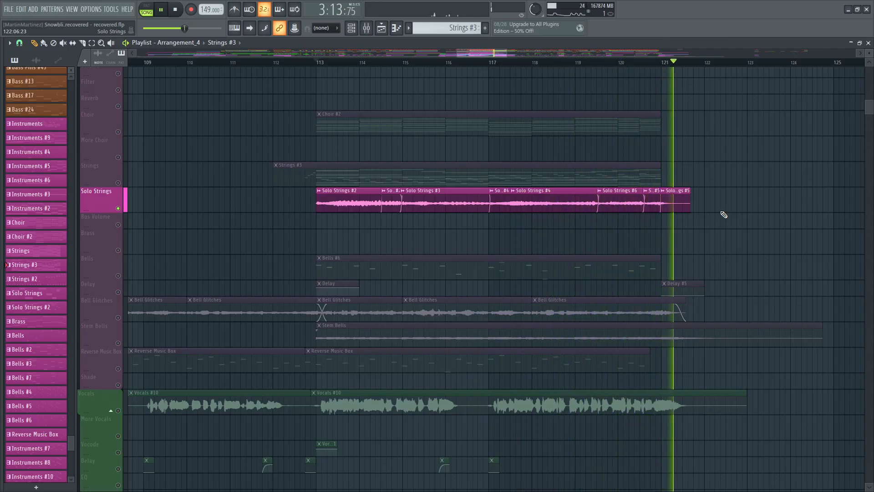
pyautogui.press('space')
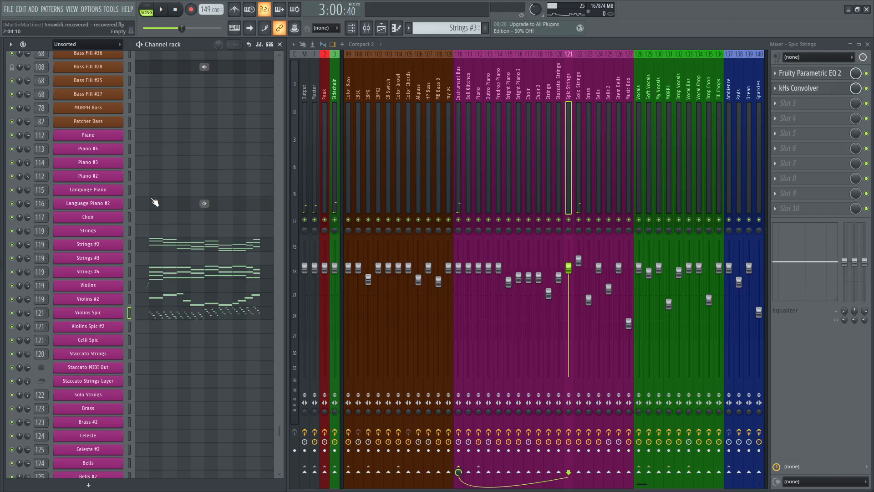
# Step: Examine the Solo Strings channel's Miroslav Philharmonik 2 patch, close it, and replay the start of the Solo Strings clips
pyautogui.scroll(-3, 155, 202)
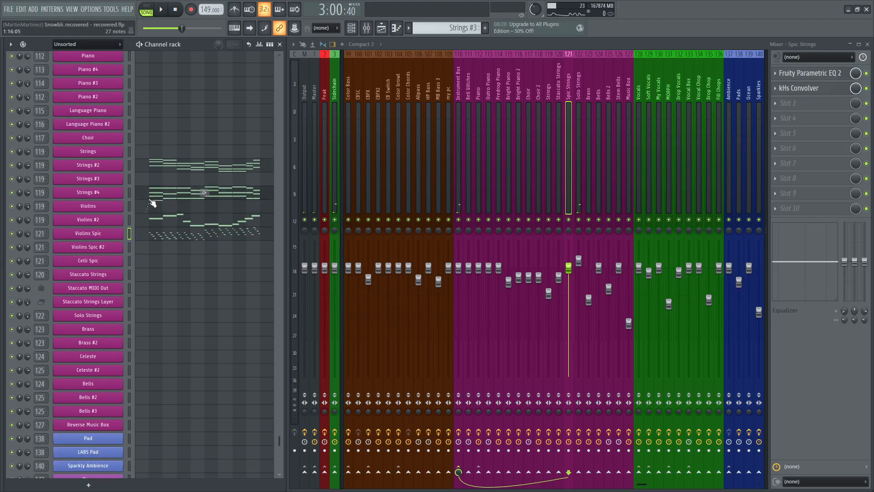
pyautogui.click(91, 314)
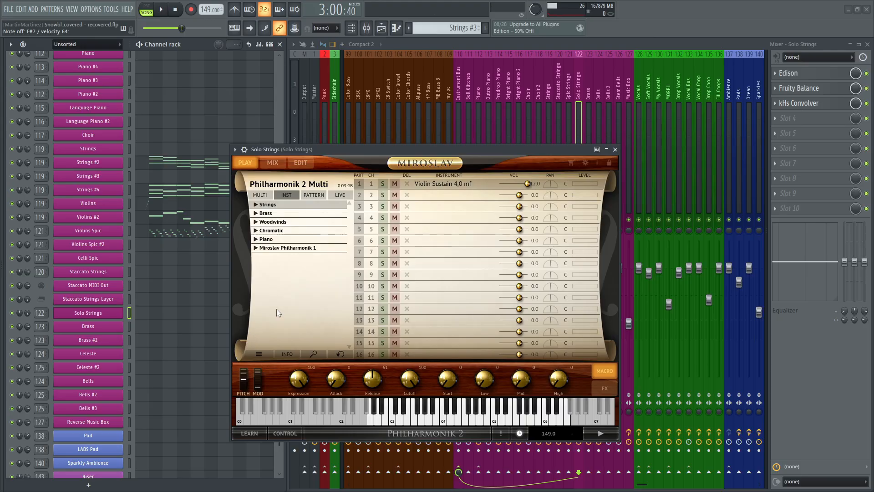
pyautogui.click(615, 150)
pyautogui.click(390, 30)
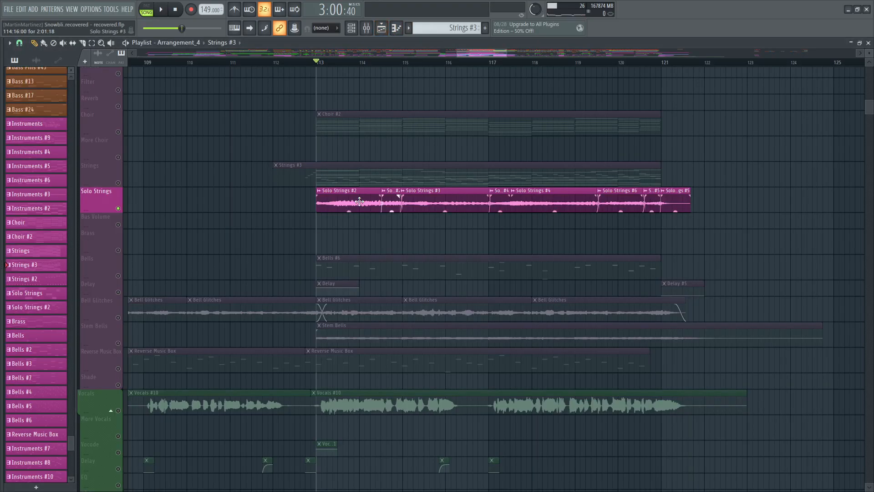
pyautogui.press('space')
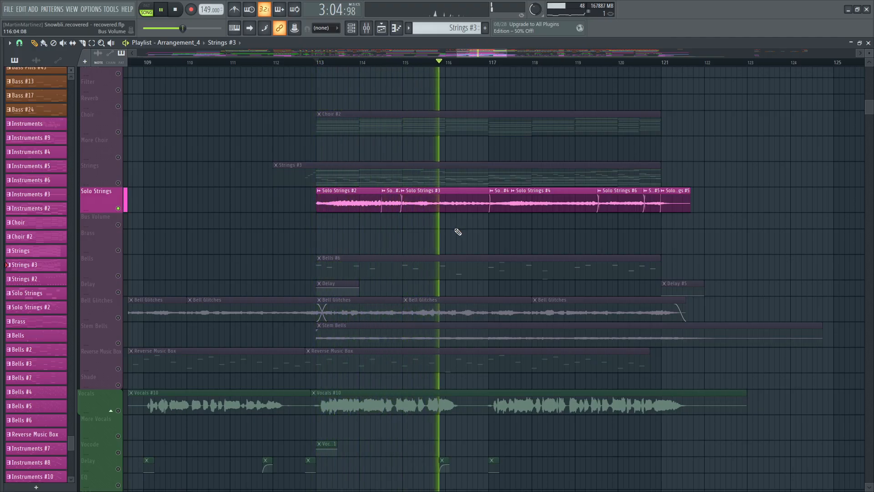
pyautogui.press('space')
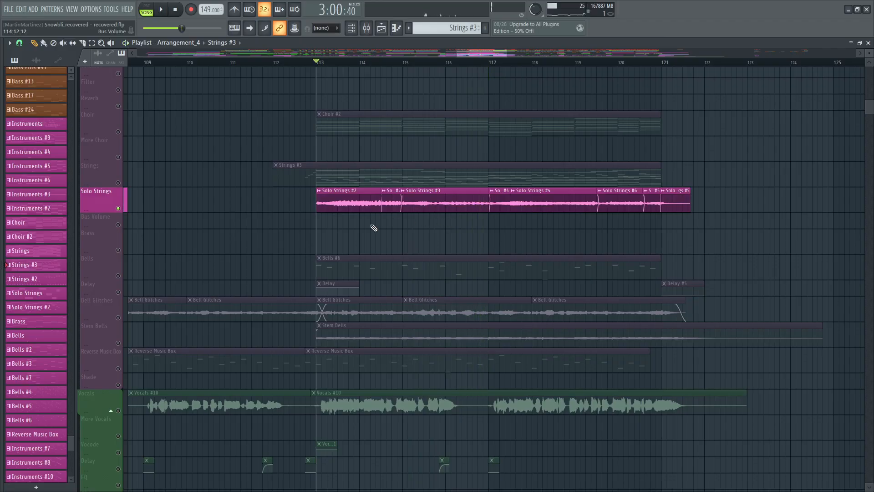
# Step: Solo the Bells track together with its Delay track, play the Bells #6 clip, and stop playback
pyautogui.click(123, 276)
pyautogui.keyDown('ctrl'); pyautogui.click(122, 288); pyautogui.keyUp('ctrl')
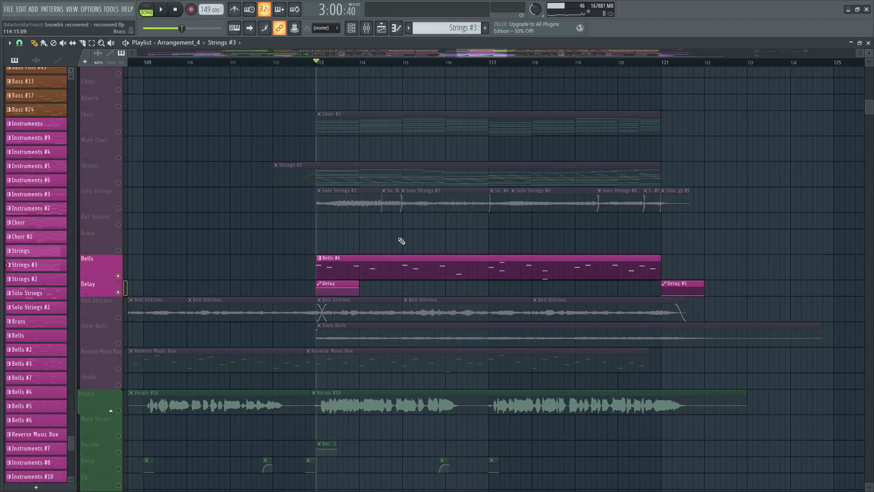
pyautogui.press('space')
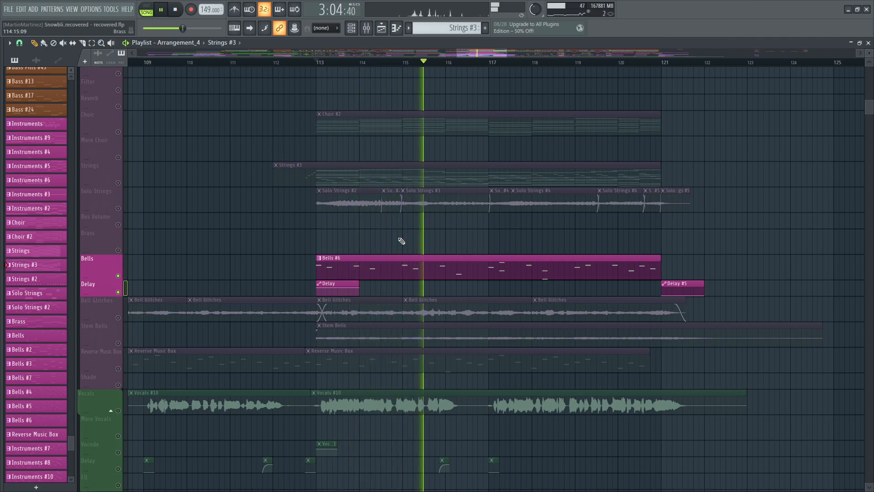
pyautogui.press('space')
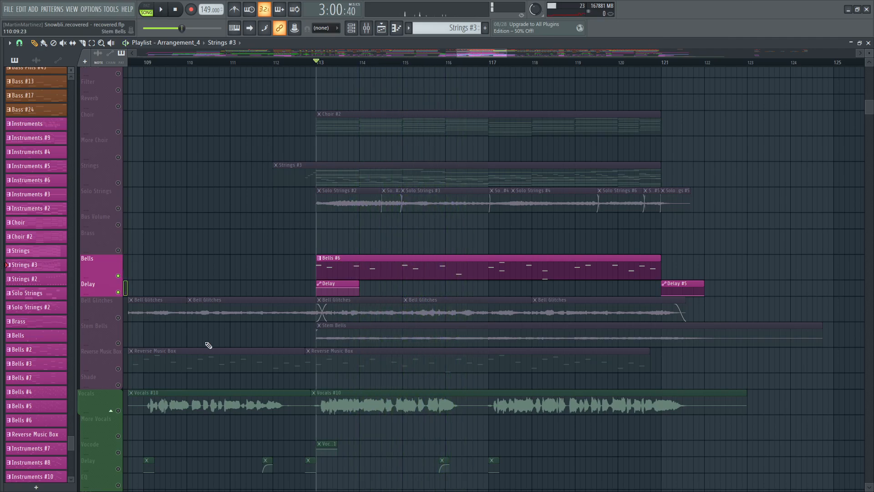
# Step: Solo the Stem Bells track, play its clip from bar 113, and stop playback
pyautogui.rightClick(118, 344)
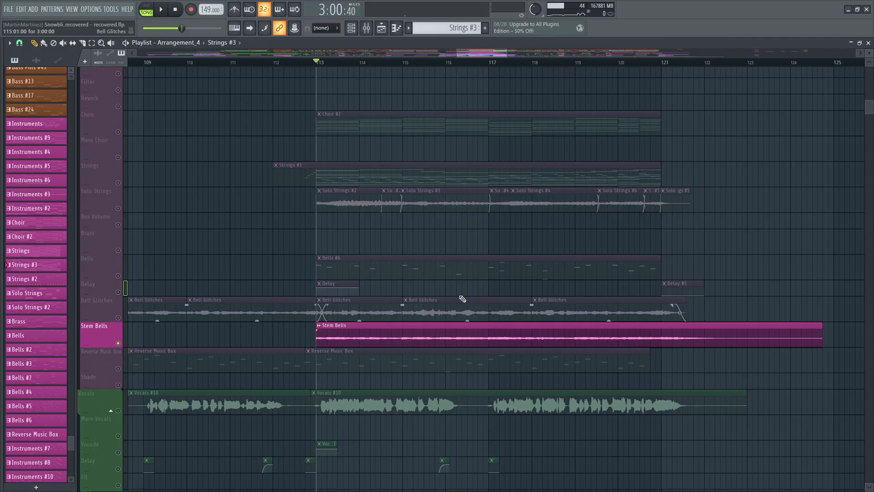
pyautogui.scroll(-3, 568, 258)
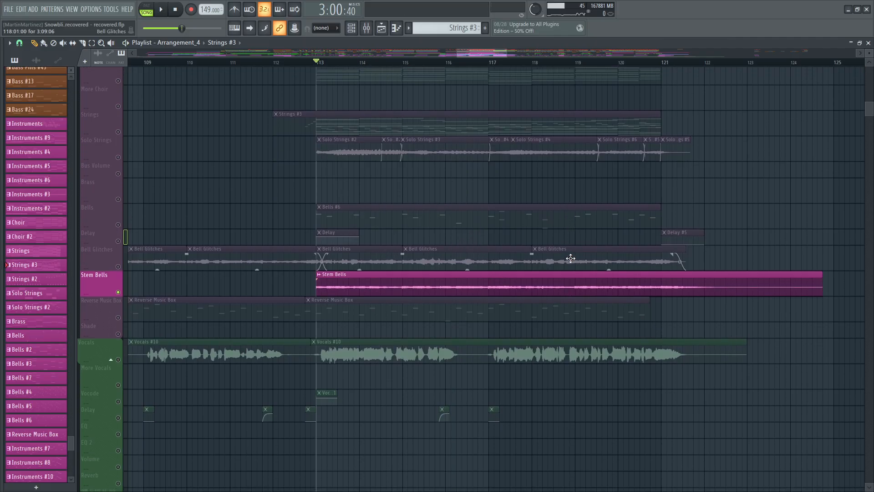
pyautogui.press('space')
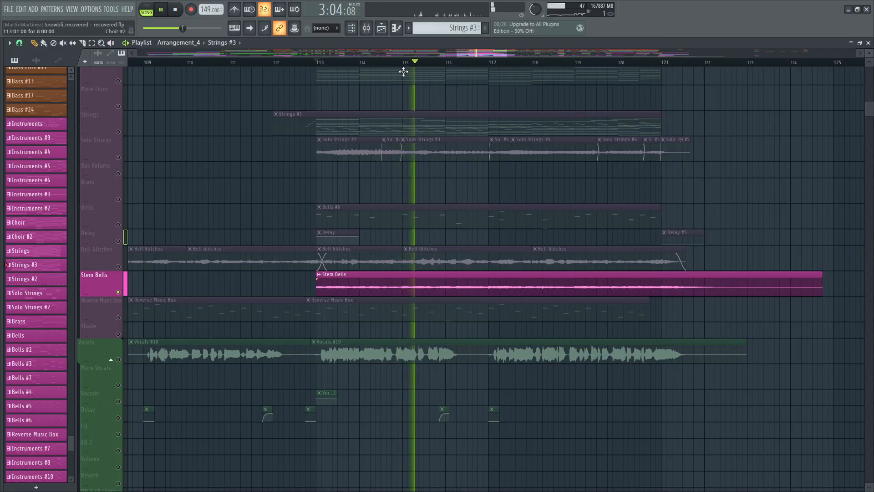
pyautogui.scroll(-2, 525, 233)
pyautogui.scroll(3, 532, 146)
pyautogui.press('space')
pyautogui.scroll(3, 115, 105)
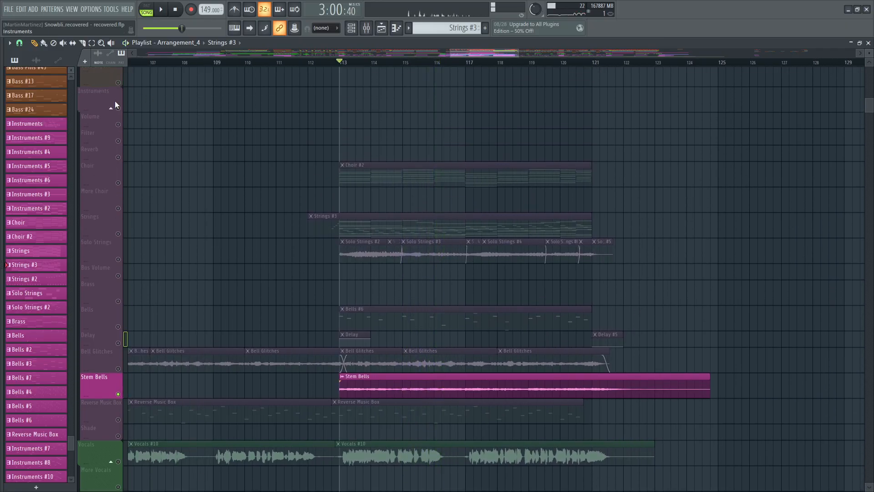
# Step: Solo the whole Instruments group, play it from bar 111, and stop playback
pyautogui.rightClick(119, 108)
pyautogui.click(279, 63)
pyautogui.press('space')
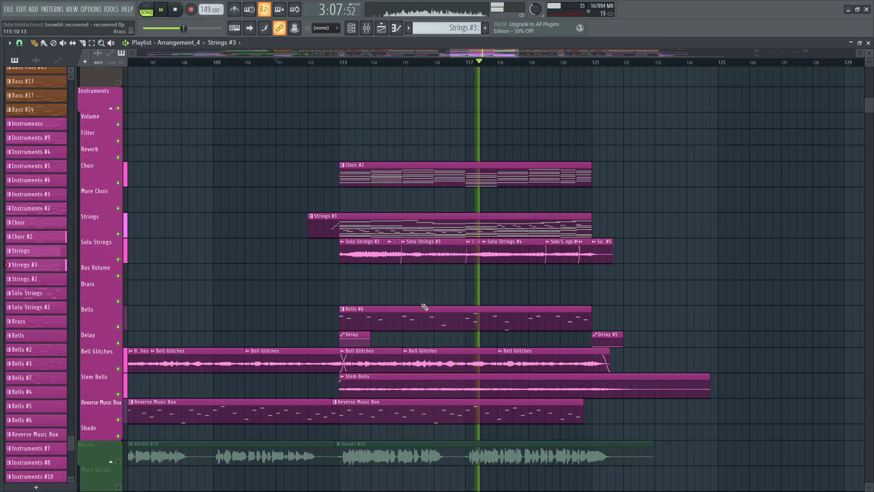
pyautogui.press('space')
# Step: Solo the Lead track and play the Lead #10 clip from just before bar 113
pyautogui.scroll(-10, 424, 307)
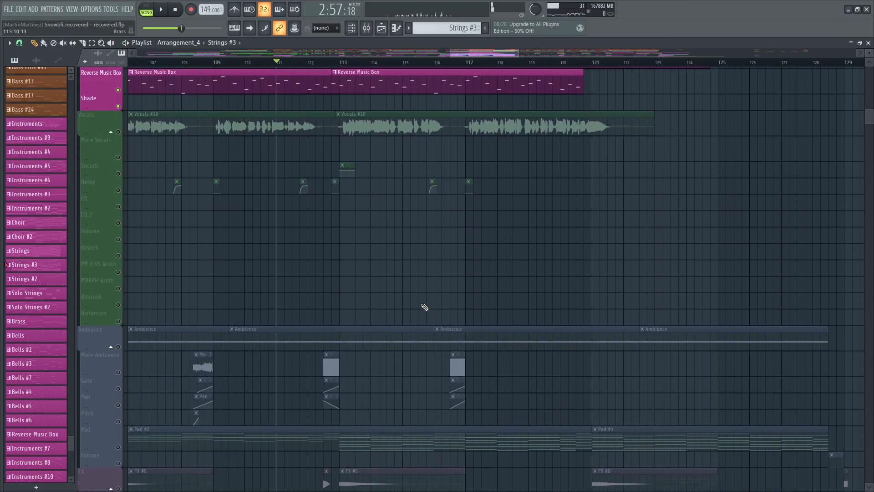
pyautogui.scroll(-8, 424, 307)
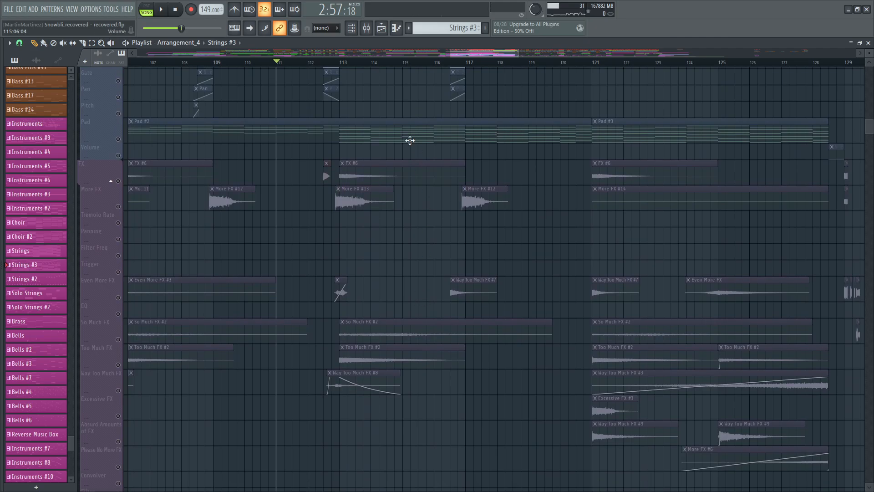
pyautogui.scroll(-3, 560, 260)
pyautogui.scroll(12, 560, 259)
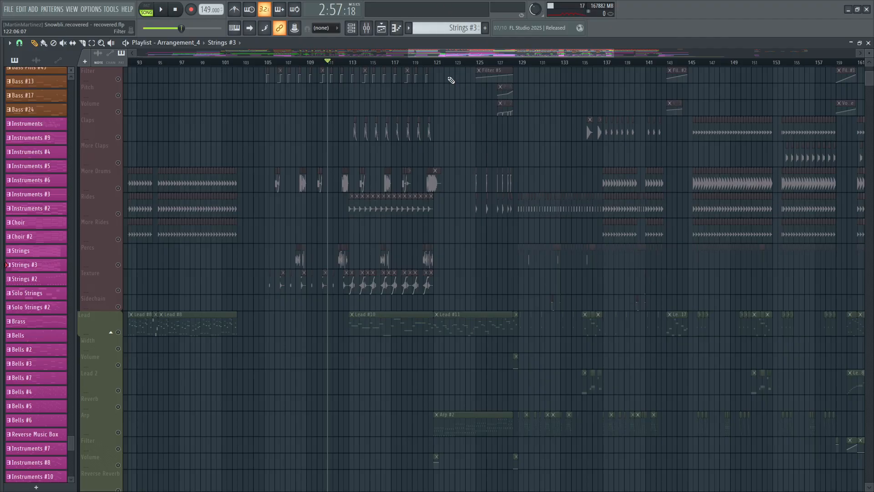
pyautogui.scroll(4, 391, 77)
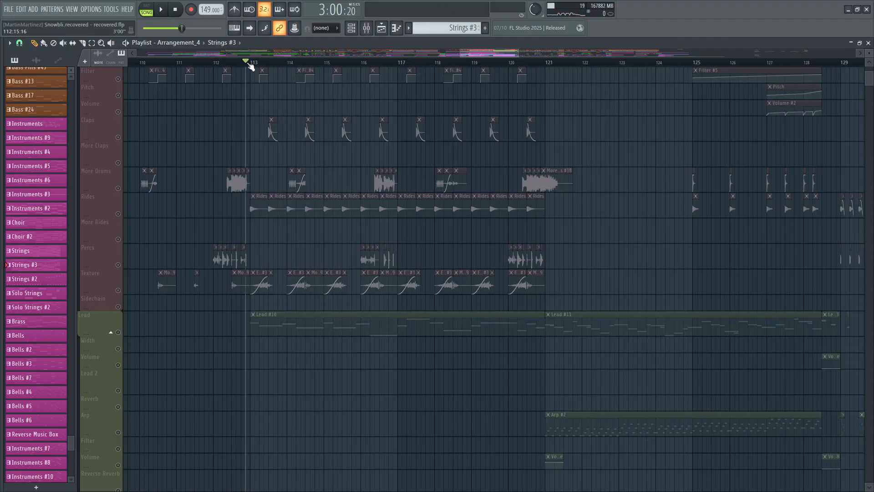
pyautogui.click(120, 334)
pyautogui.press('space')
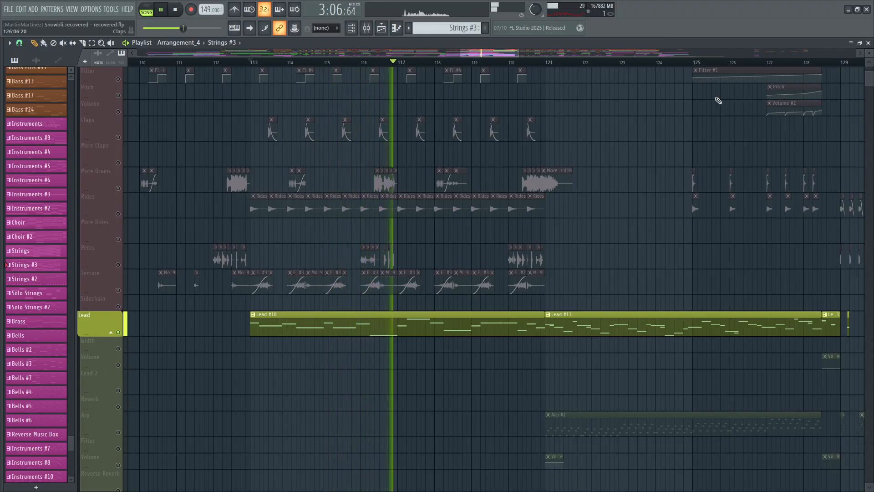
# Step: Select the Lead #10 clip's pattern, show the channel rack and mixer, and stop playback
pyautogui.moveTo(497, 54); pyautogui.dragTo(507, 54)
pyautogui.click(311, 317)
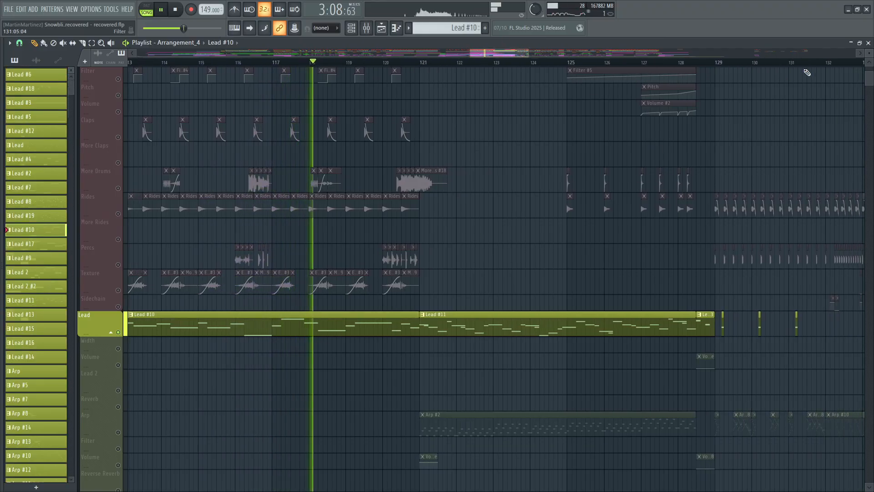
pyautogui.click(868, 43)
pyautogui.scroll(2, 260, 155)
pyautogui.scroll(5, 260, 155)
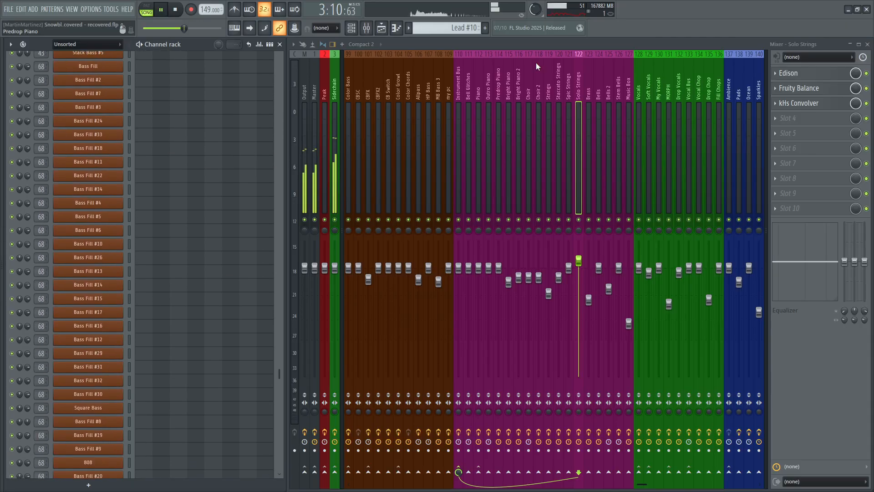
pyautogui.press('space')
# Step: Open the Pluck channel's Phase Plant patch and review the effects in Lane 1
pyautogui.scroll(5, 166, 168)
pyautogui.scroll(15, 162, 168)
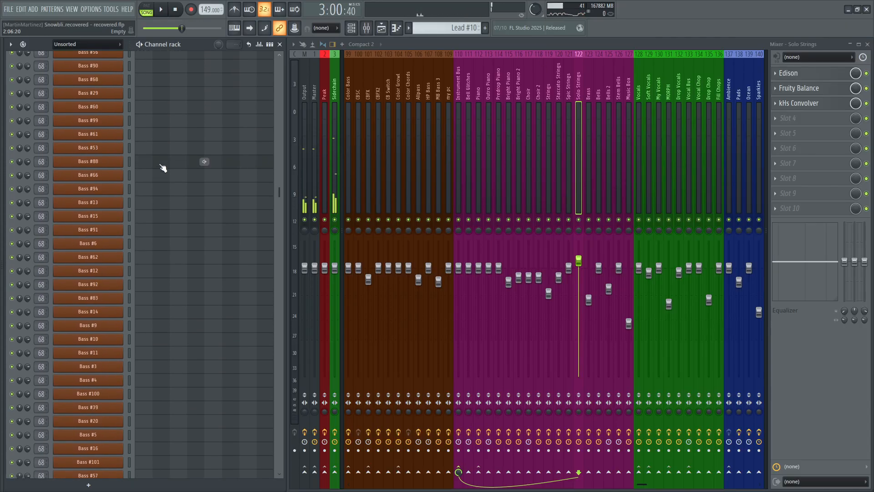
pyautogui.click(102, 281)
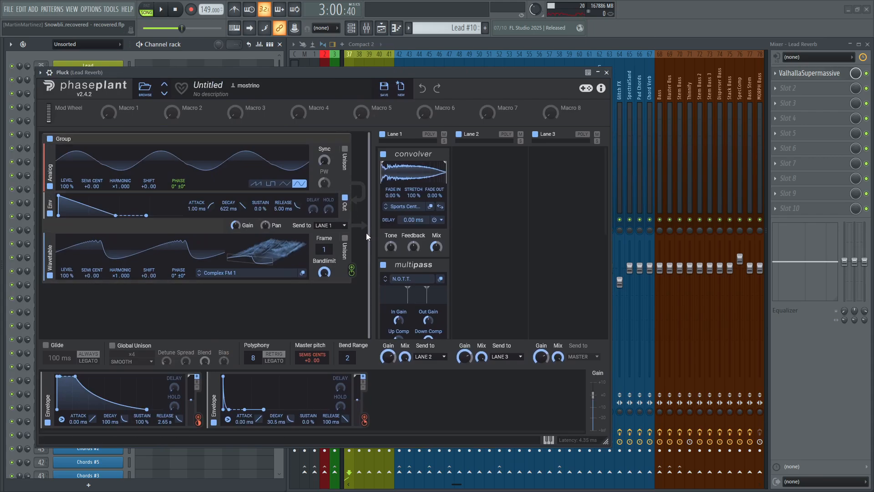
pyautogui.scroll(-3, 519, 207)
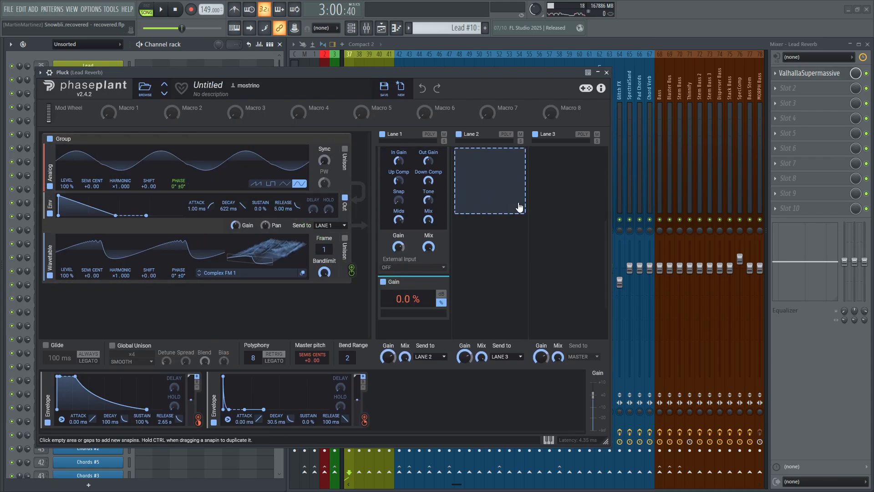
# Step: Play the Lead #11 clip on the soloed Lead track from bar 121, select its pattern, and stop playback
pyautogui.click(382, 28)
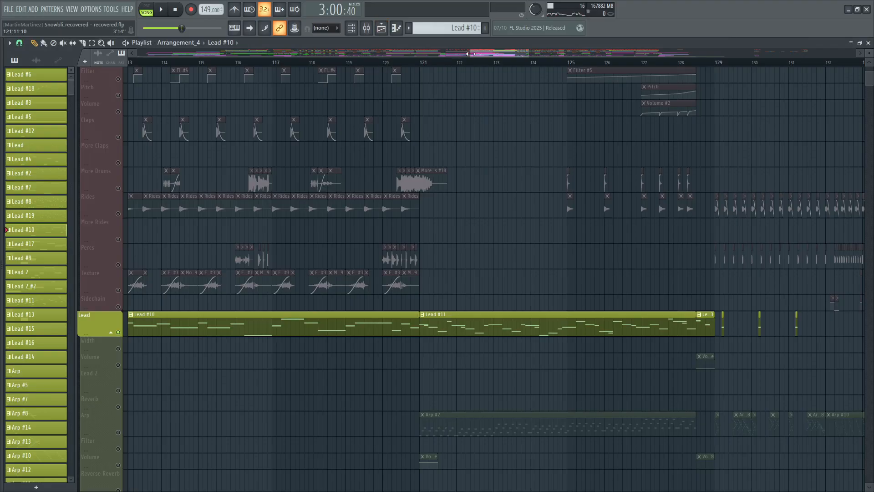
pyautogui.moveTo(493, 54); pyautogui.dragTo(511, 56)
pyautogui.scroll(3, 231, 103)
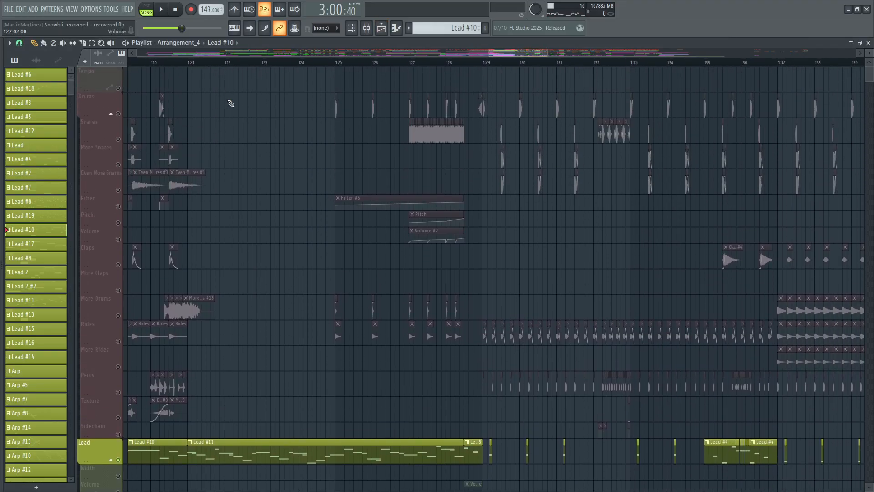
pyautogui.scroll(-5, 230, 103)
pyautogui.scroll(3, 195, 64)
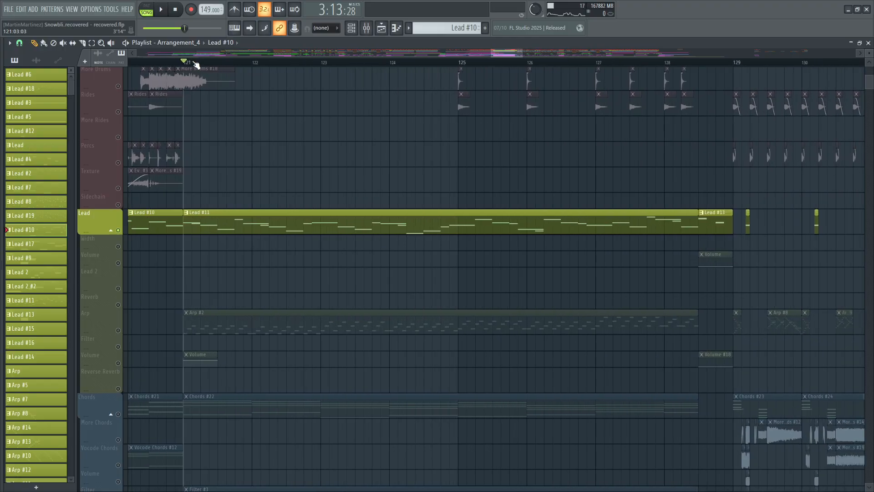
pyautogui.scroll(-1, 196, 64)
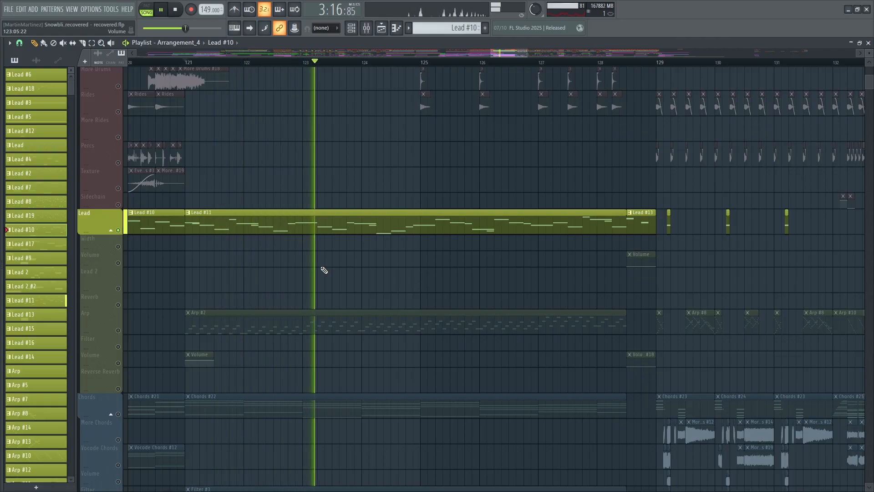
pyautogui.click(357, 220)
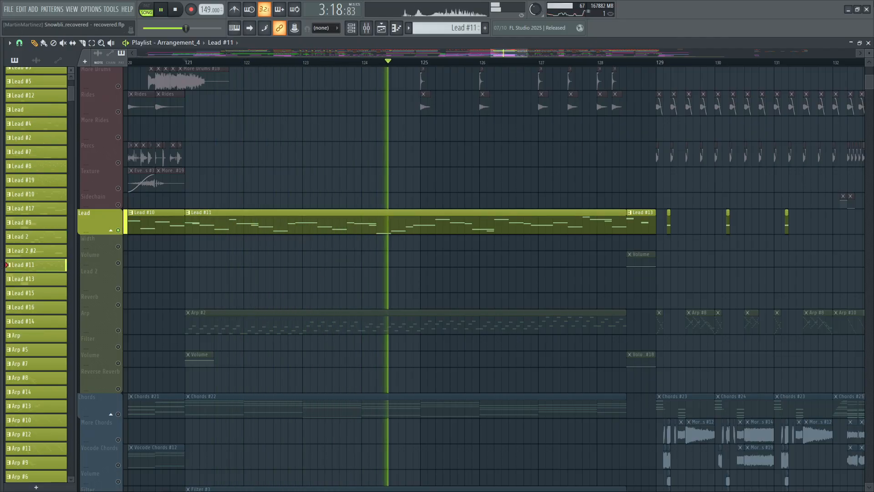
pyautogui.press('space')
# Step: Open the Lead #3 channel's Phase Plant patch and review the effect chain in Lane 1
pyautogui.click(868, 42)
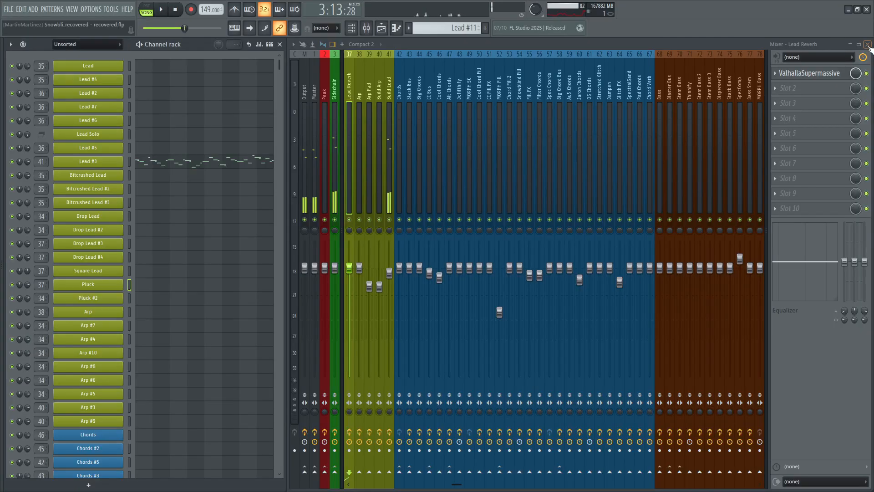
pyautogui.click(96, 163)
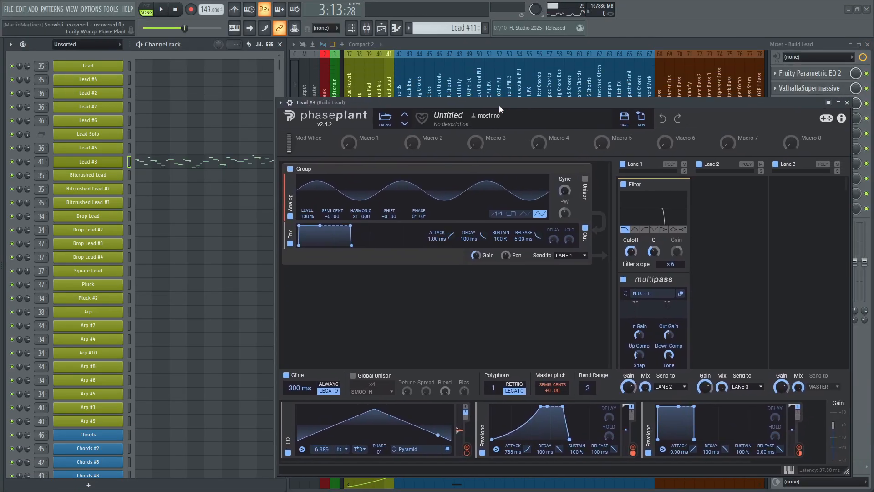
pyautogui.moveTo(499, 106); pyautogui.dragTo(434, 111)
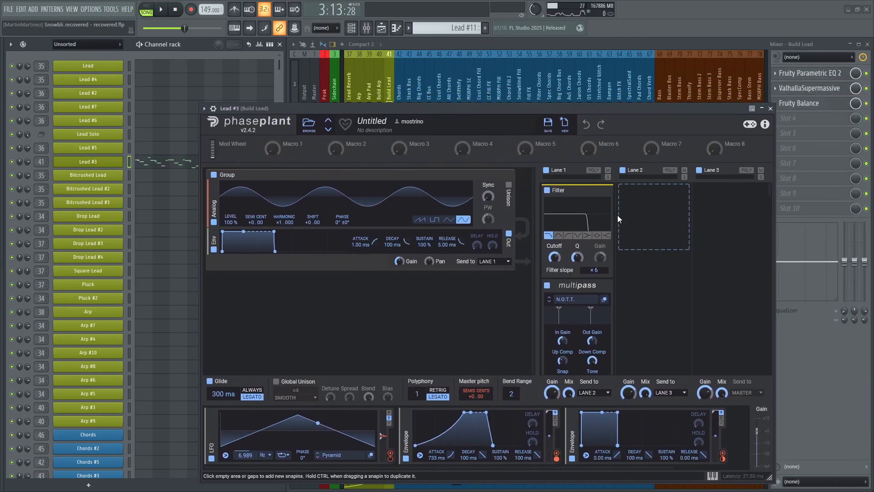
pyautogui.scroll(-3, 630, 216)
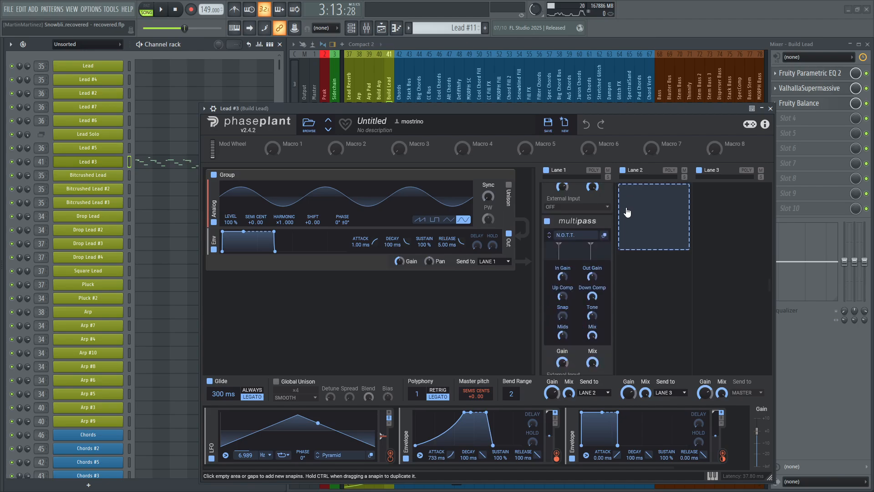
pyautogui.scroll(-3, 642, 231)
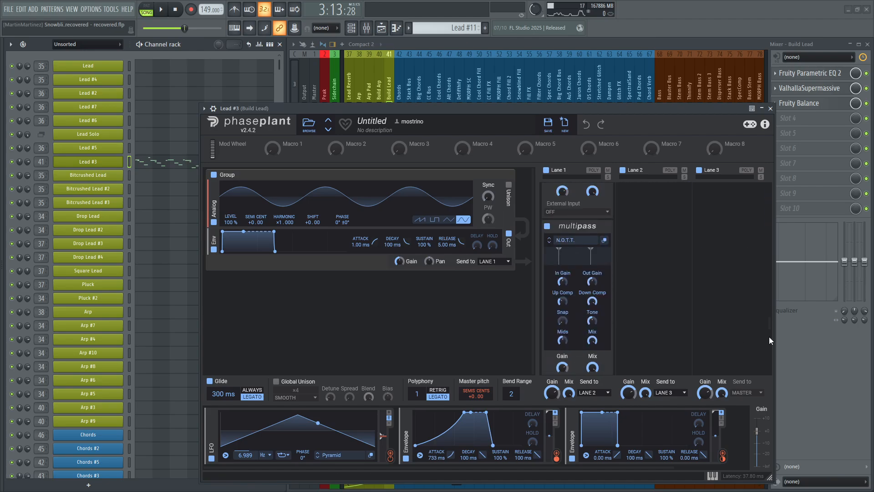
pyautogui.moveTo(769, 336); pyautogui.dragTo(770, 188)
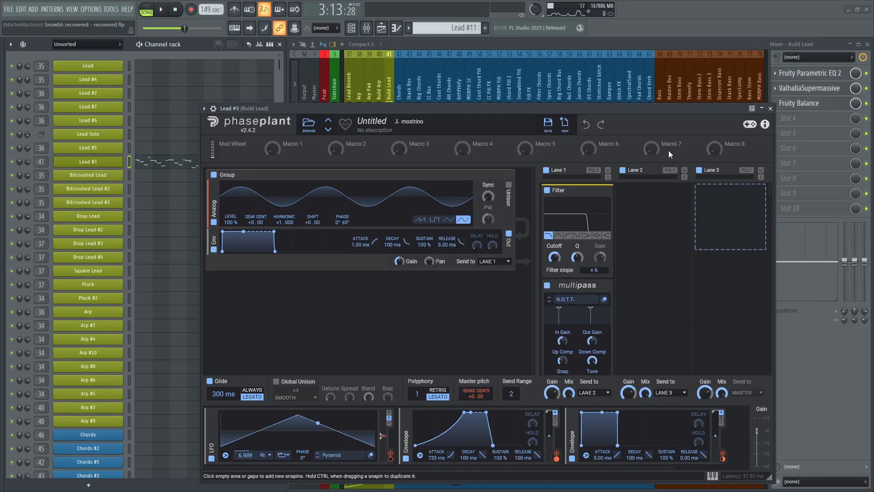
# Step: Play the Lead #3 pattern in pattern mode while examining its effects and LFO, and close the patch and stop playback
pyautogui.click(155, 15)
pyautogui.scroll(-3, 697, 237)
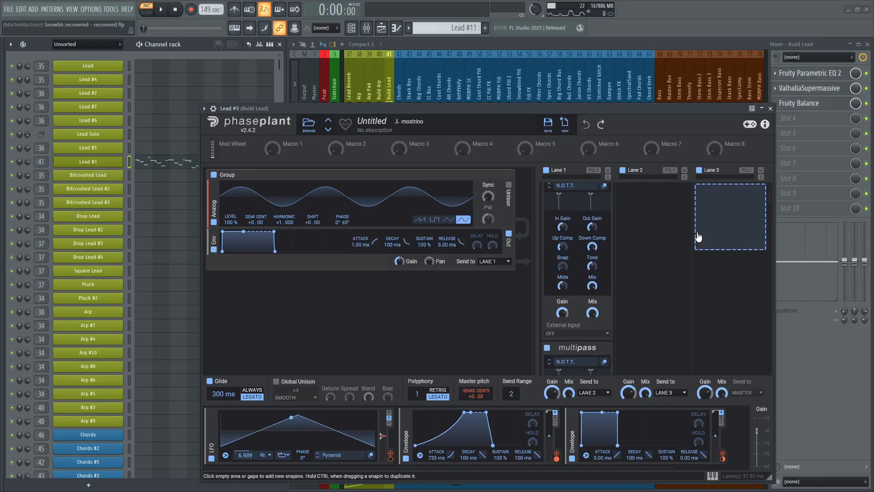
pyautogui.scroll(-1, 698, 237)
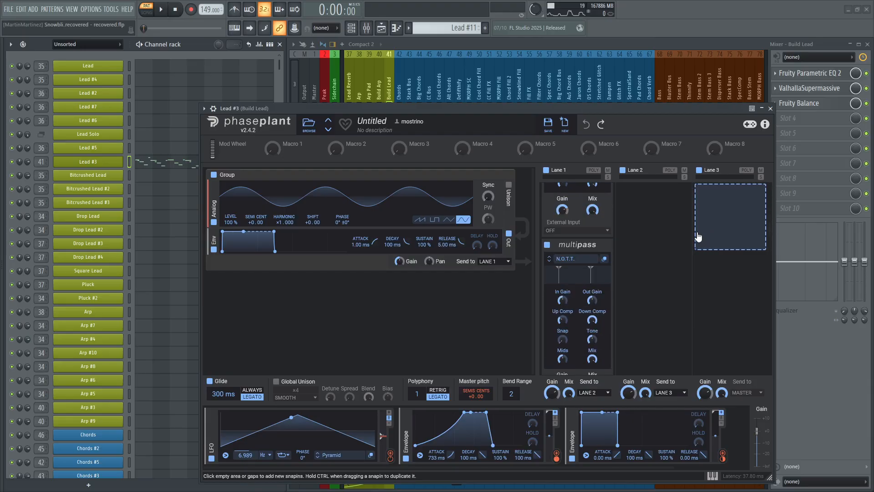
pyautogui.press('space')
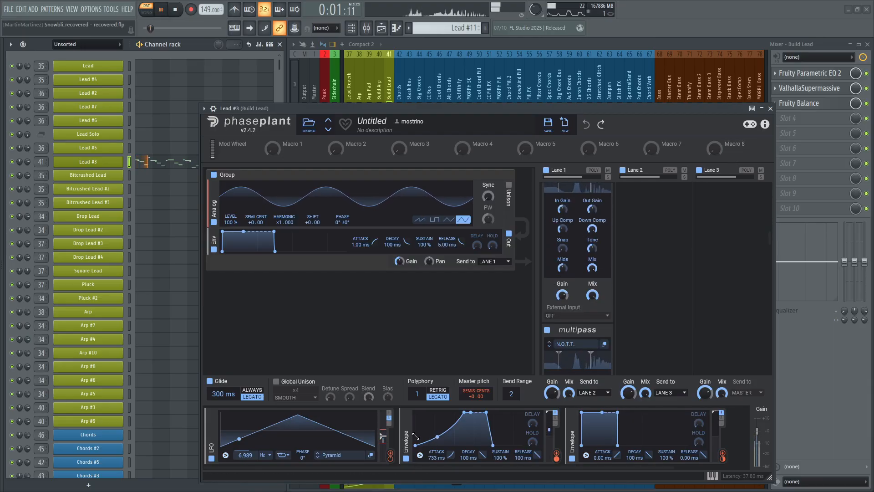
pyautogui.moveTo(392, 461)
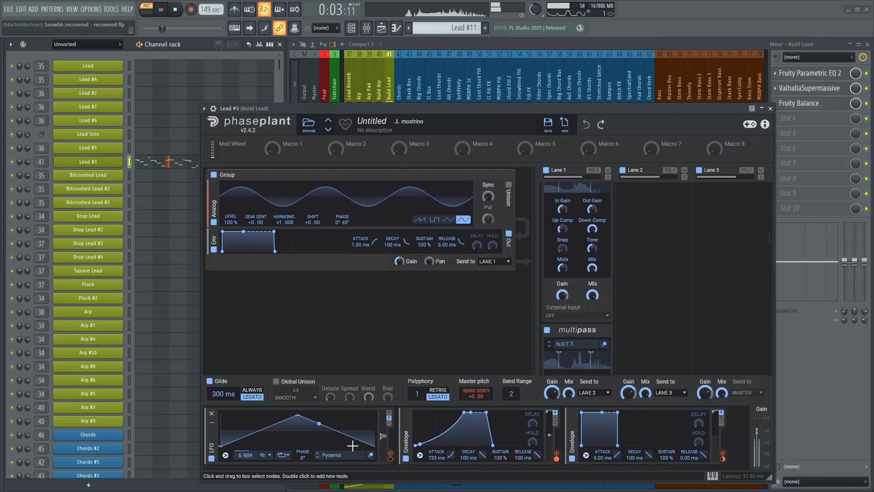
pyautogui.click(771, 109)
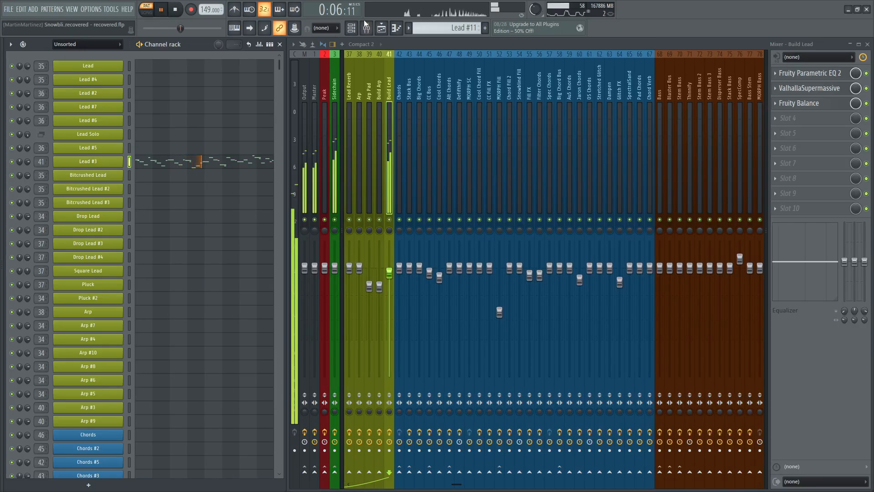
pyautogui.press('space')
# Step: Return to the playlist in song mode, solo the Arp track with its Volume track, and play the Arp #2 clip from bar 121
pyautogui.click(385, 34)
pyautogui.scroll(-4, 144, 221)
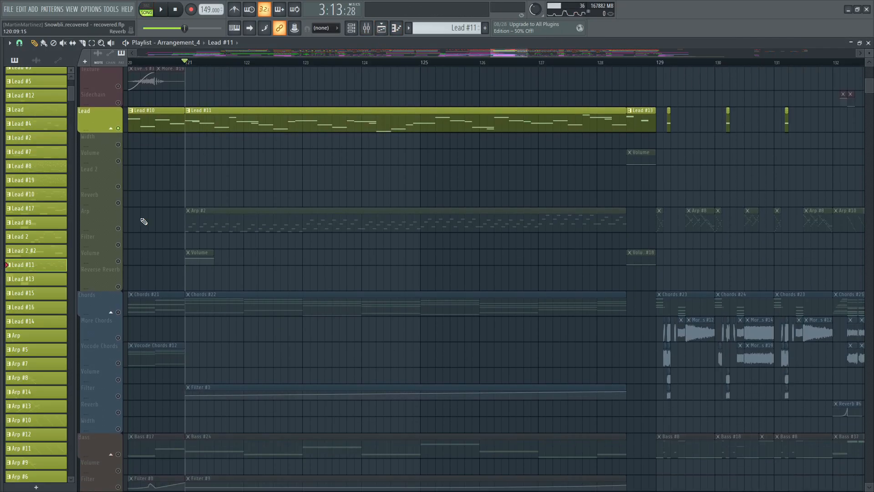
pyautogui.click(121, 230)
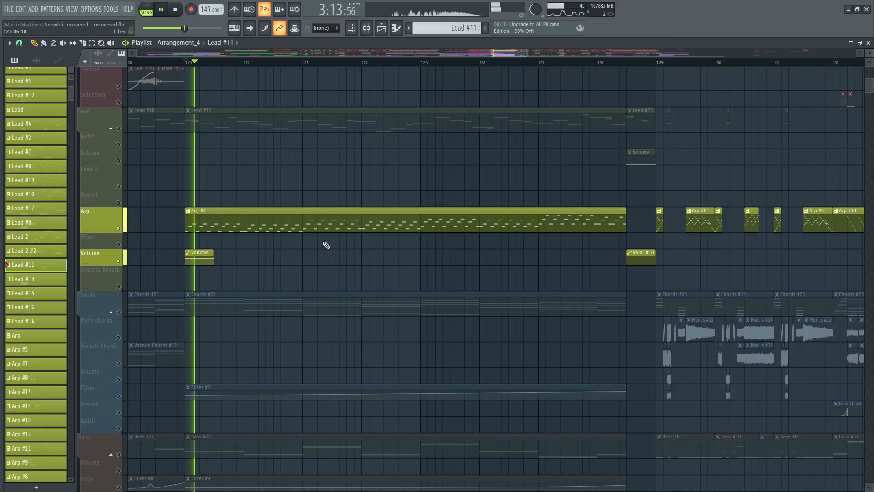
pyautogui.click(357, 229)
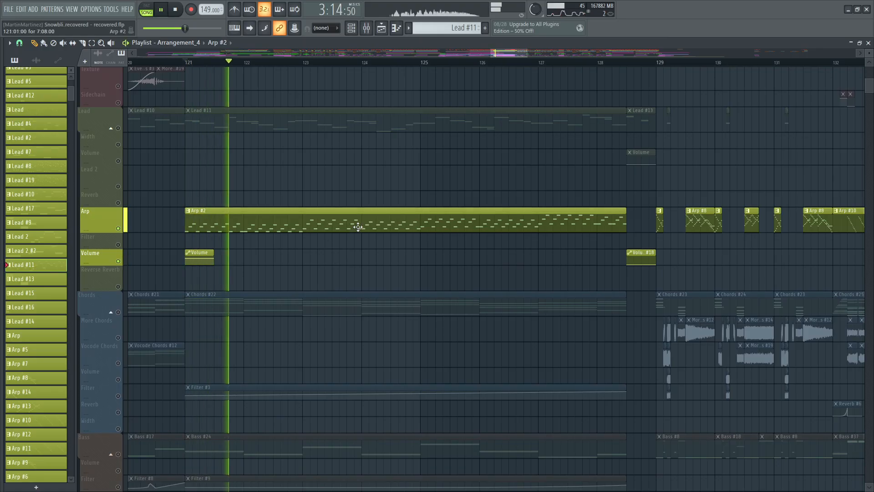
# Step: Open the Arp #9 channel's Phase Plant patch, stop playback, and review its oscillators and filter
pyautogui.click(869, 42)
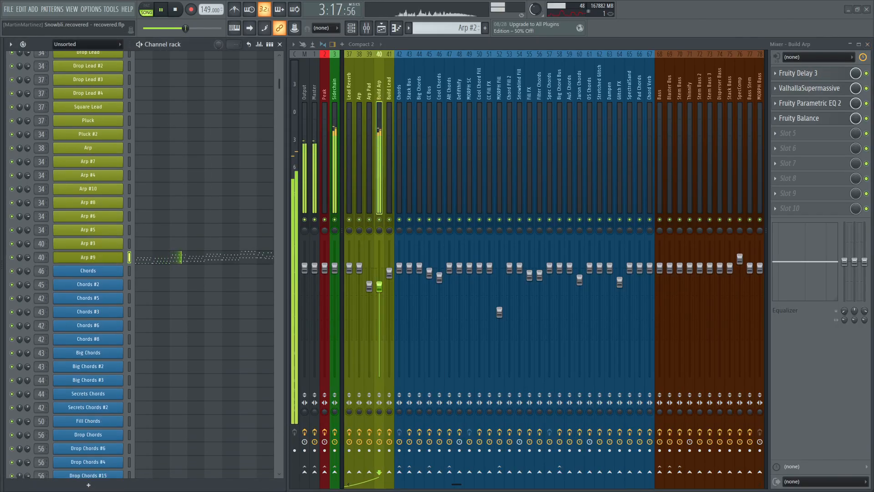
pyautogui.click(88, 257)
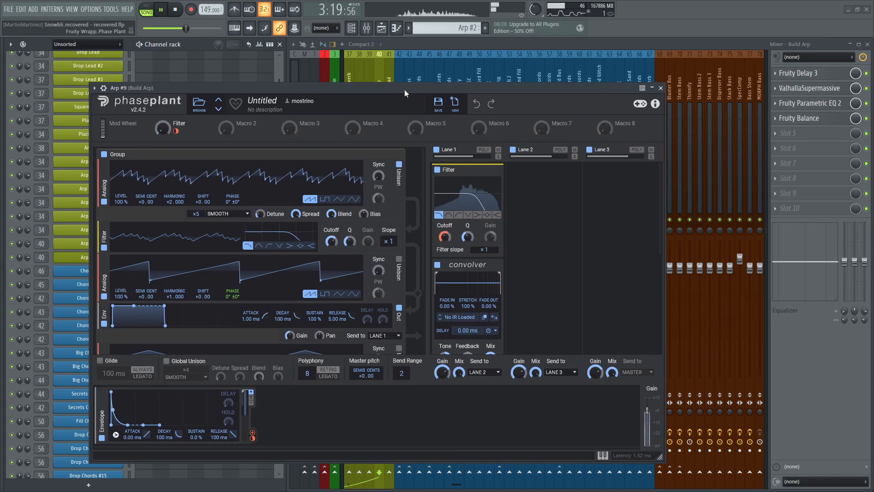
pyautogui.press('space')
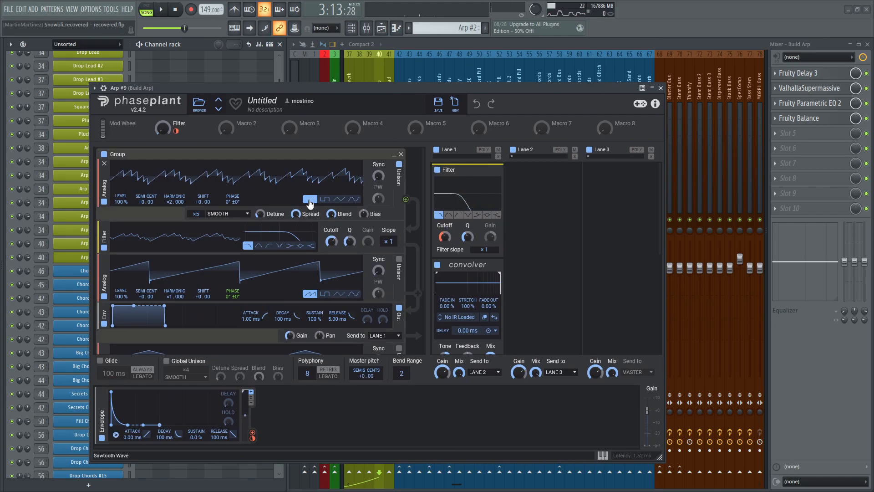
pyautogui.scroll(-2, 309, 203)
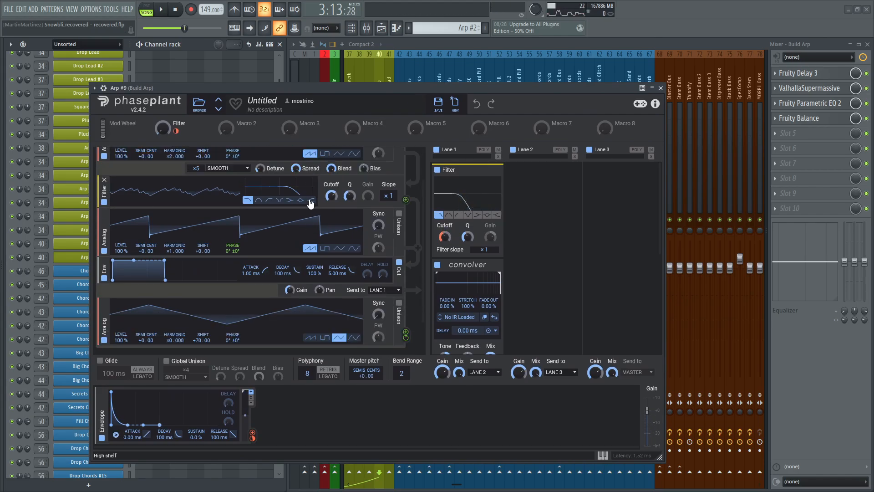
pyautogui.scroll(-2, 311, 203)
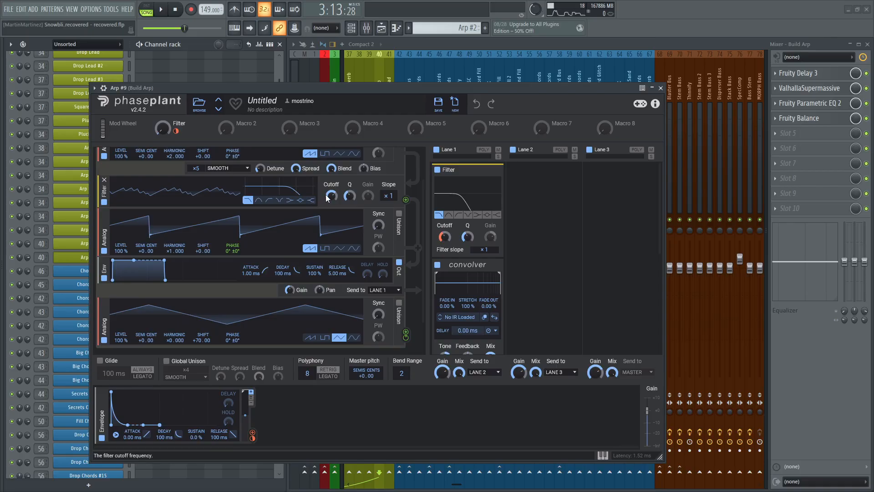
pyautogui.scroll(2, 326, 198)
pyautogui.scroll(-2, 326, 198)
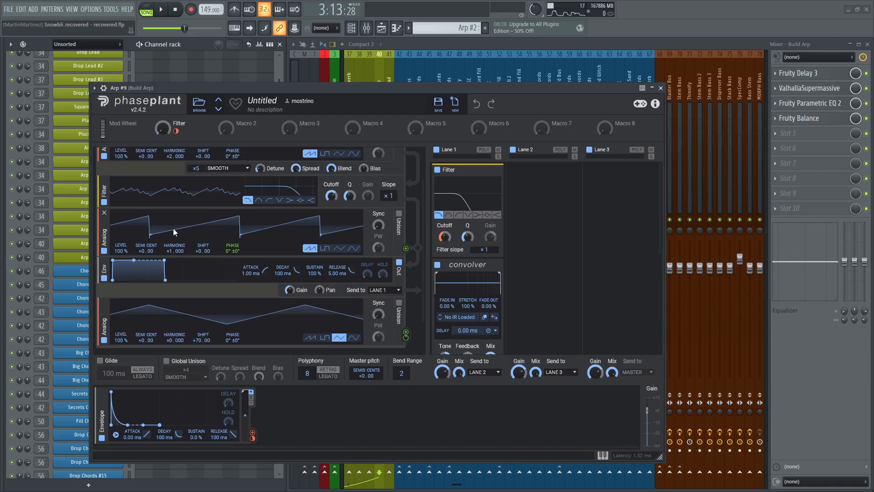
# Step: Disable the second saw and the triangle oscillators in the Arp #9 patch and play the unison saw layer alone
pyautogui.click(105, 250)
pyautogui.click(105, 342)
pyautogui.scroll(2, 303, 217)
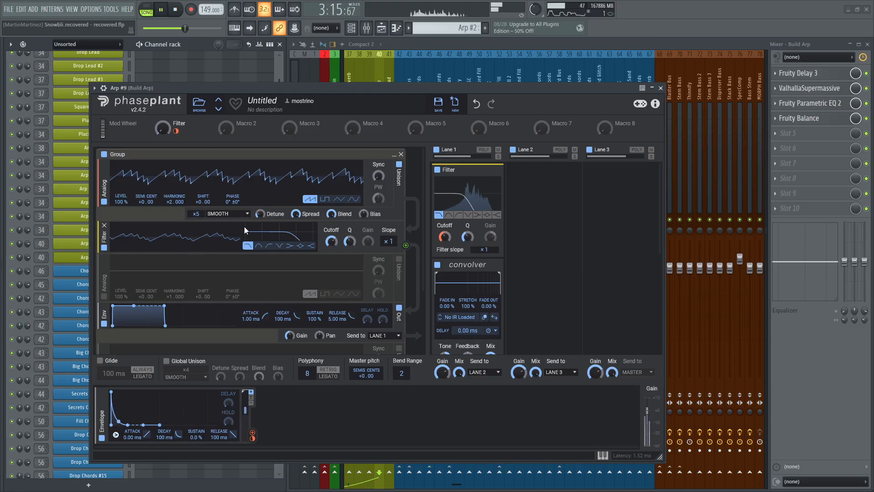
# Step: Disable the unison saw and its filter, re-enable the second saw and triangle oscillators, and play that layer briefly
pyautogui.click(104, 248)
pyautogui.click(104, 202)
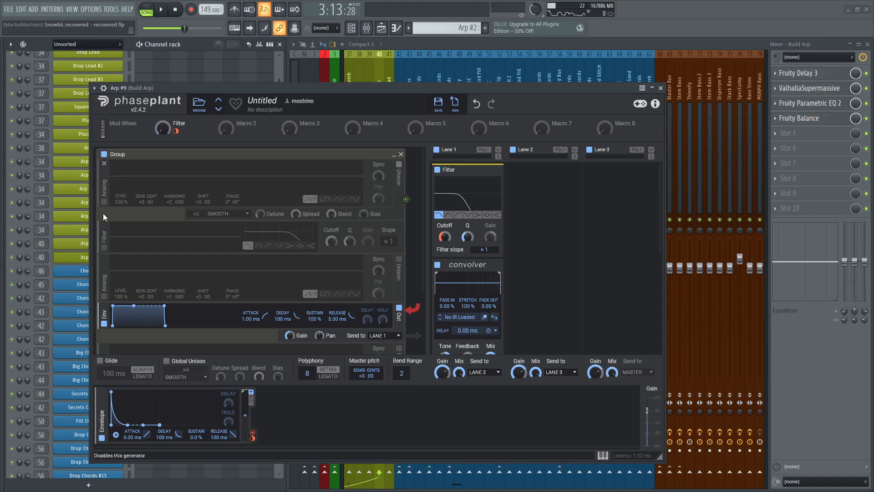
pyautogui.click(104, 297)
pyautogui.scroll(-2, 112, 285)
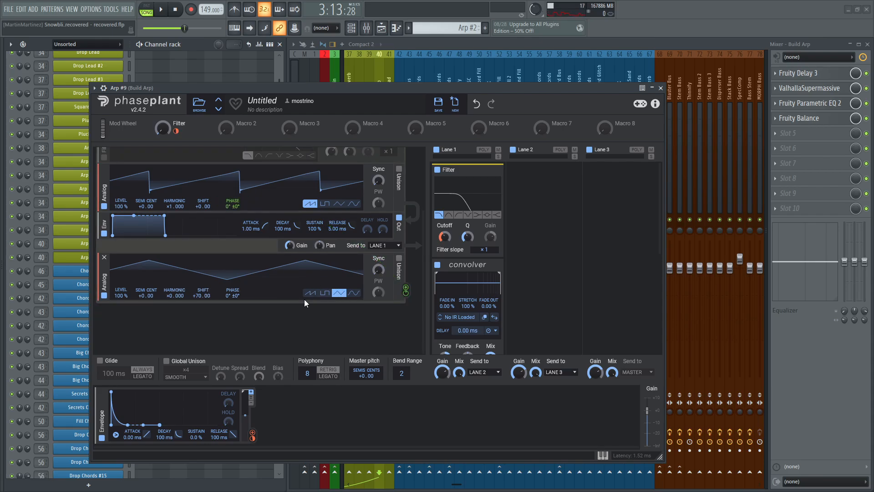
pyautogui.scroll(1, 304, 299)
pyautogui.press('space')
pyautogui.scroll(1, 304, 299)
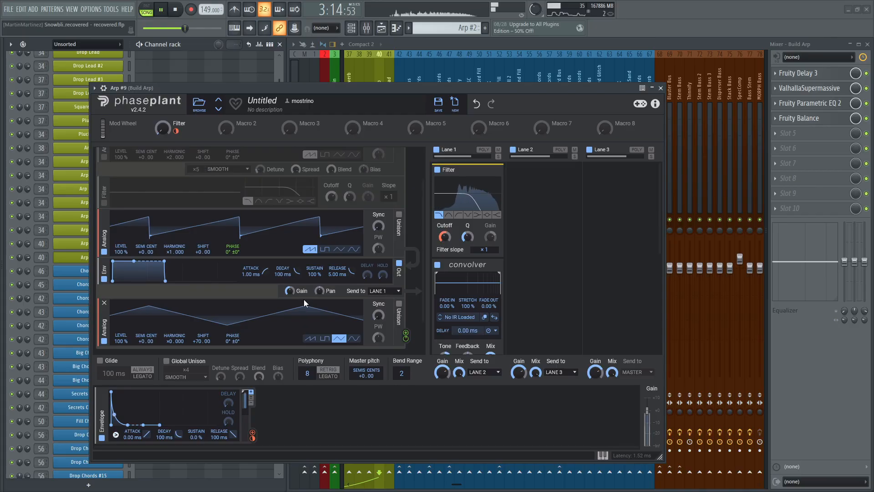
pyautogui.scroll(1, 304, 299)
pyautogui.press('space')
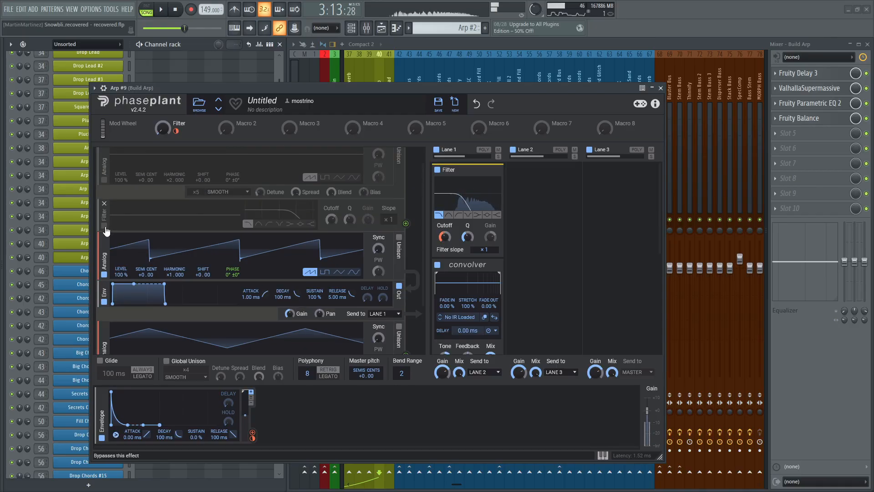
# Step: Re-enable the unison saw oscillator and its filter in the Arp #9 patch and review all layers playing together
pyautogui.click(104, 229)
pyautogui.scroll(1, 154, 206)
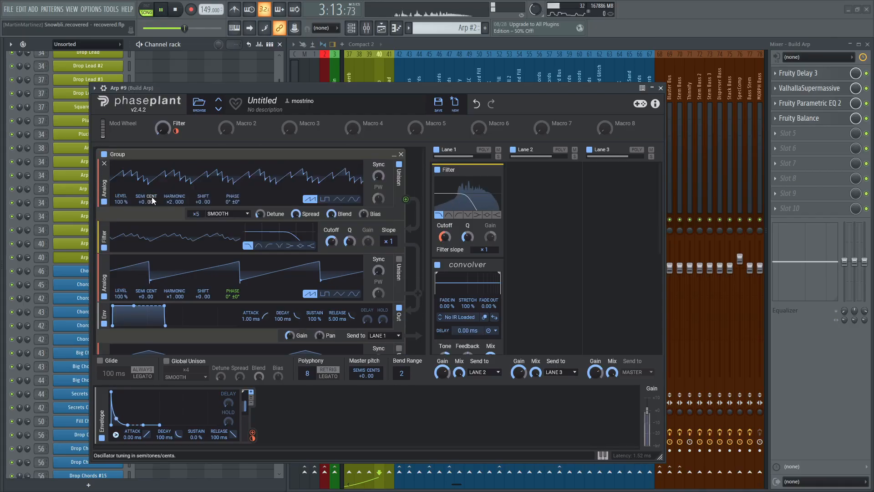
pyautogui.scroll(-2, 152, 196)
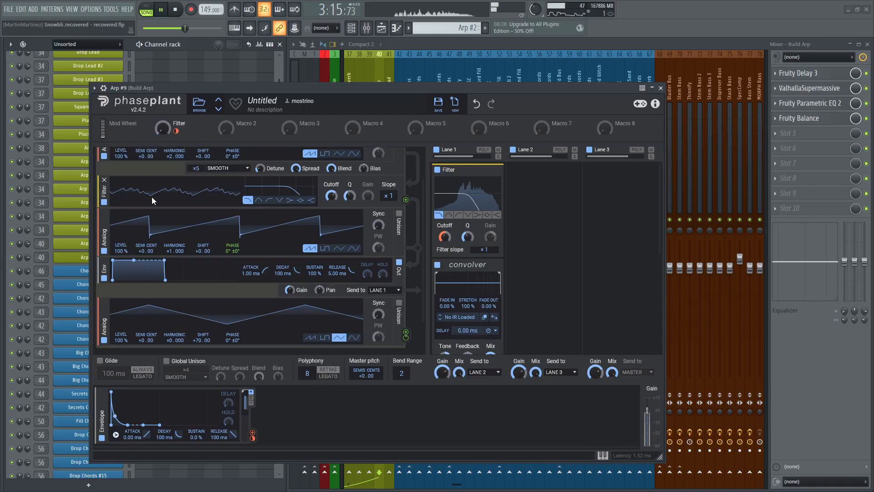
pyautogui.scroll(2, 152, 197)
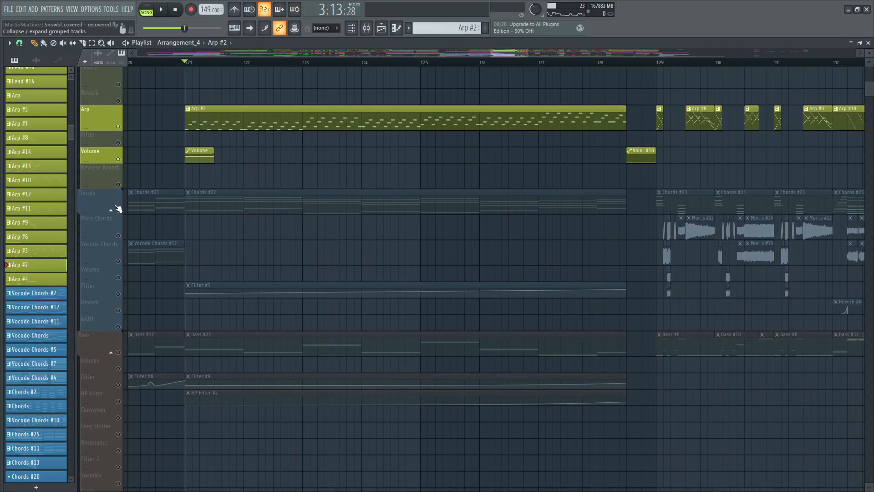
# Step: Return to the playlist, solo the Chords group with its automation tracks, and play the Chords #22 clip from bar 121
pyautogui.click(114, 203)
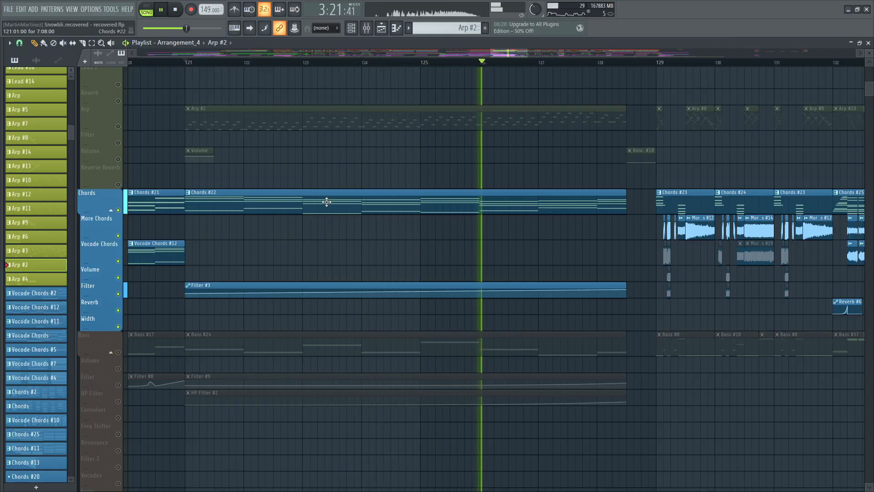
pyautogui.scroll(-5, 326, 202)
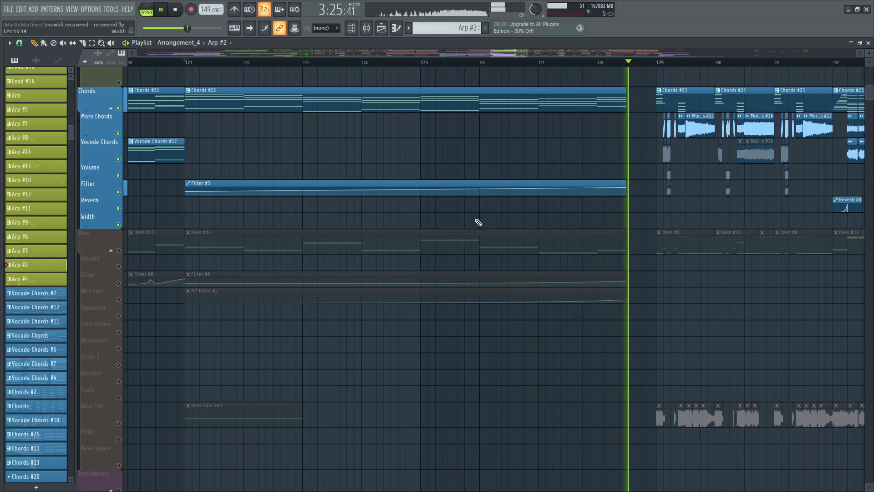
pyautogui.press('space')
# Step: Solo the Bass group and play the Bass #24 clip with its Filter and HP Filter automation from bar 121
pyautogui.rightClick(119, 250)
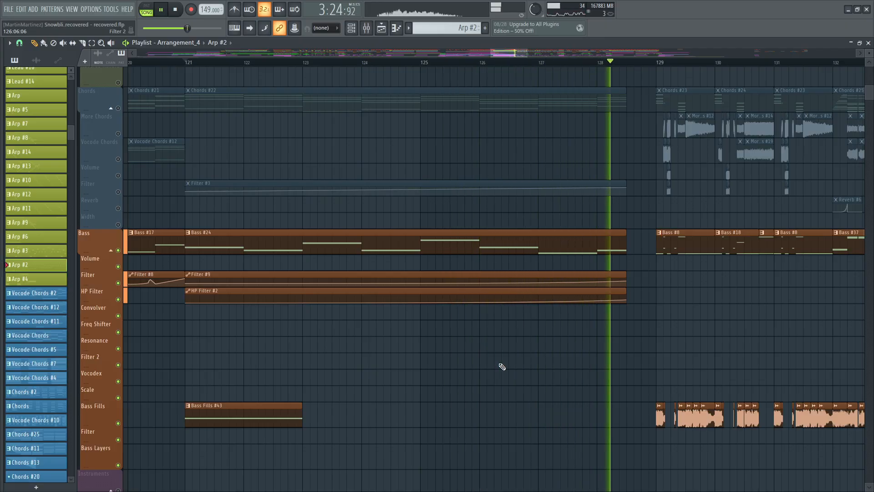
pyautogui.scroll(-5, 502, 367)
pyautogui.scroll(-5, 502, 367)
pyautogui.press('space')
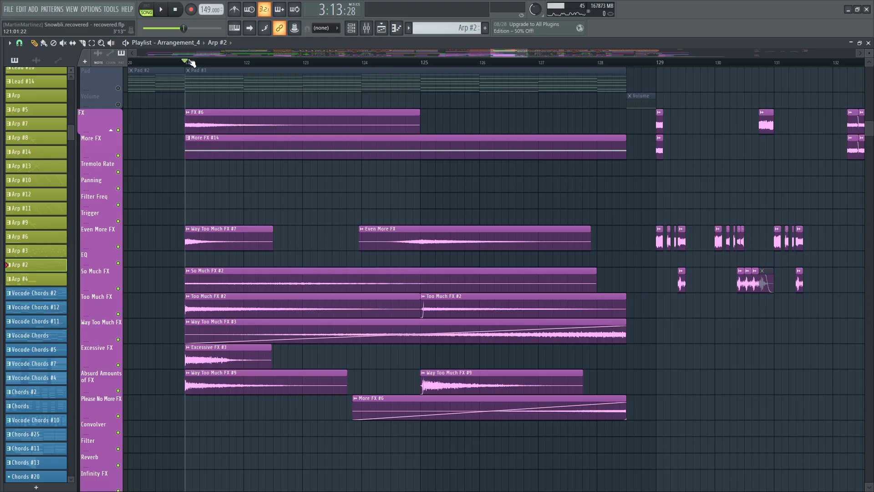
# Step: Solo the FX group and play its layered effect clips from bar 121 up to the drop
pyautogui.scroll(-1, 190, 63)
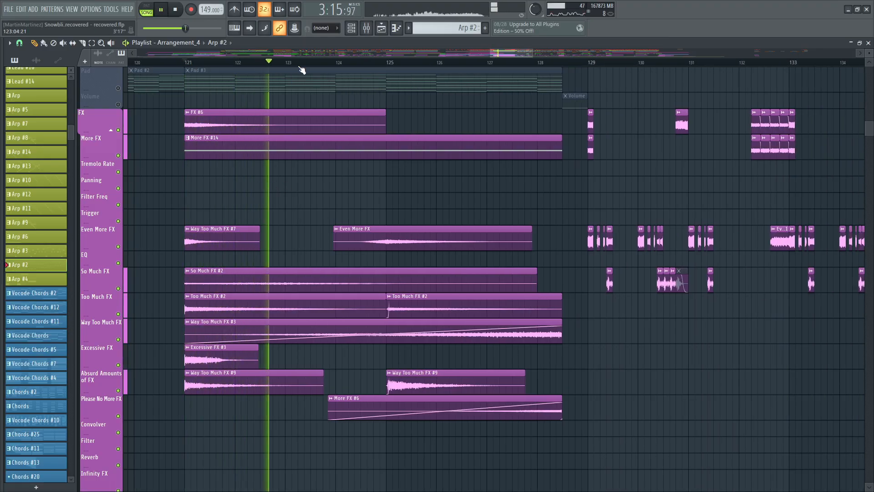
pyautogui.scroll(-3, 303, 68)
pyautogui.scroll(2, 302, 69)
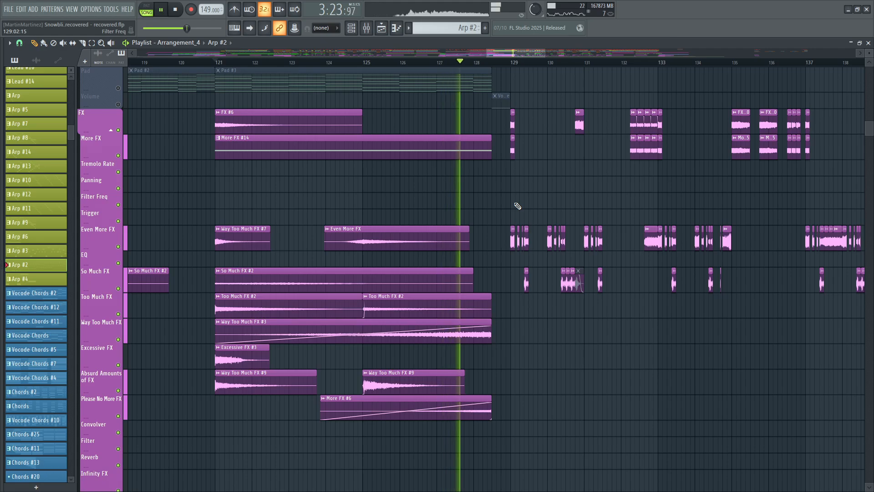
pyautogui.press('space')
# Step: Solo the Ambience group and play the Ambience and Pad #3 clips from bar 121
pyautogui.scroll(3, 497, 198)
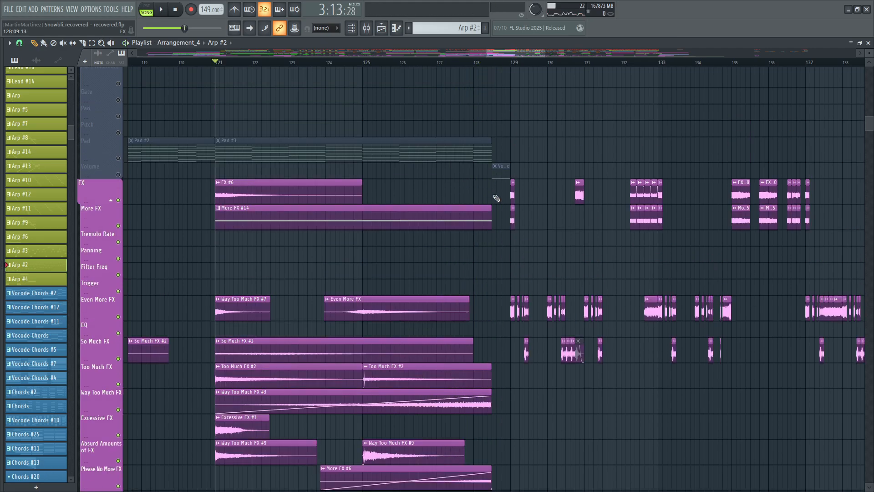
pyautogui.scroll(10, 496, 198)
pyautogui.click(124, 324)
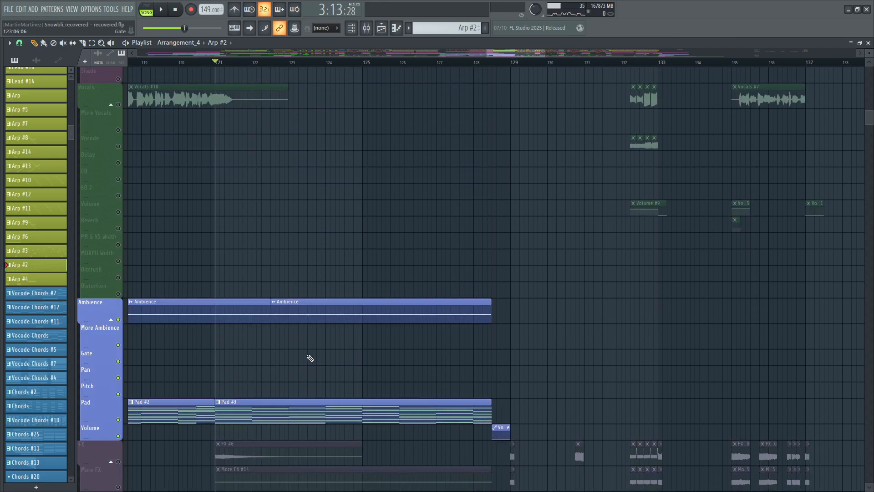
pyautogui.press('space')
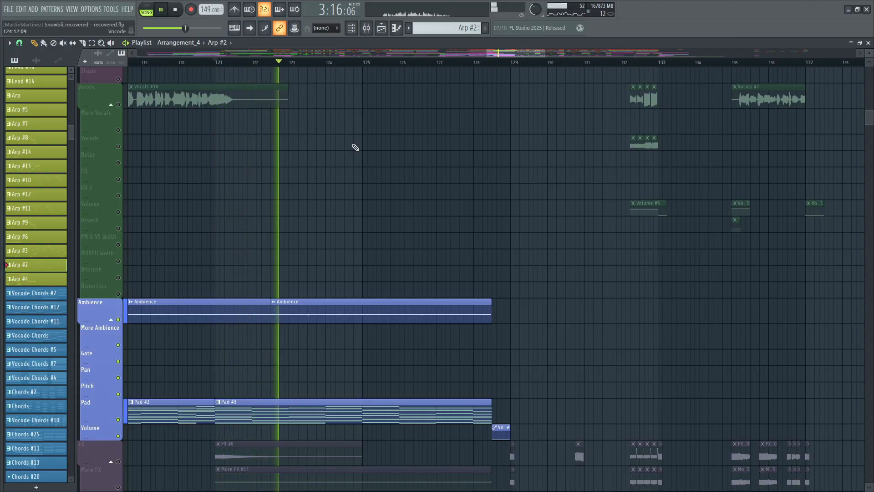
pyautogui.scroll(7, 394, 171)
pyautogui.scroll(15, 428, 199)
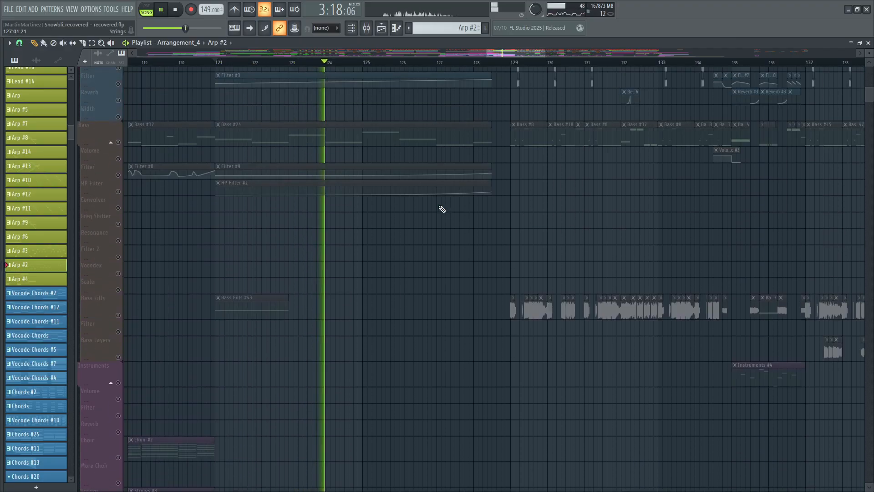
pyautogui.scroll(3, 463, 205)
pyautogui.press('space')
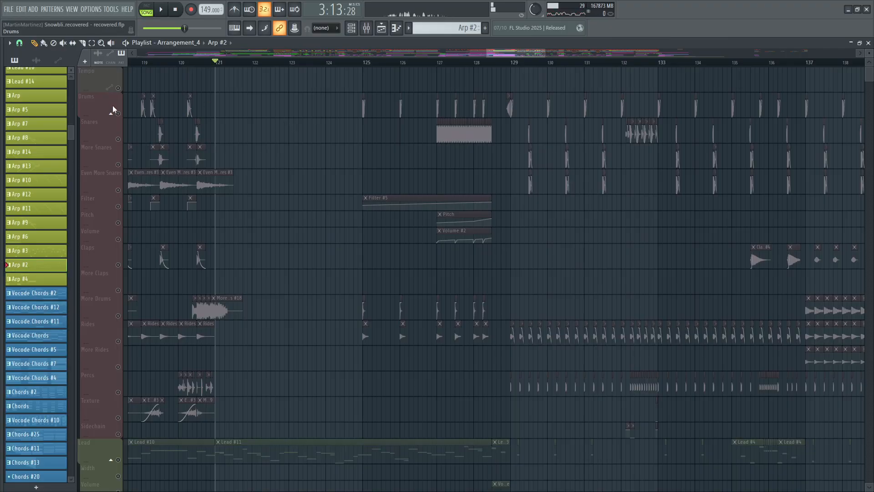
# Step: Solo the Drums group and play the build-up's kicks, rides and snare roll with their filter, pitch and volume automation
pyautogui.click(113, 106)
pyautogui.press('space')
pyautogui.scroll(3, 349, 64)
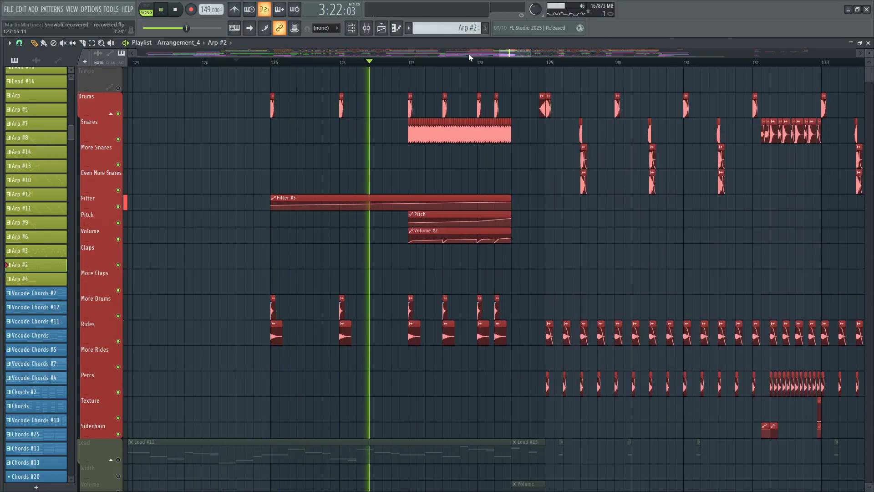
pyautogui.hscroll(-1, 467, 50)
pyautogui.hscroll(4, 545, 50)
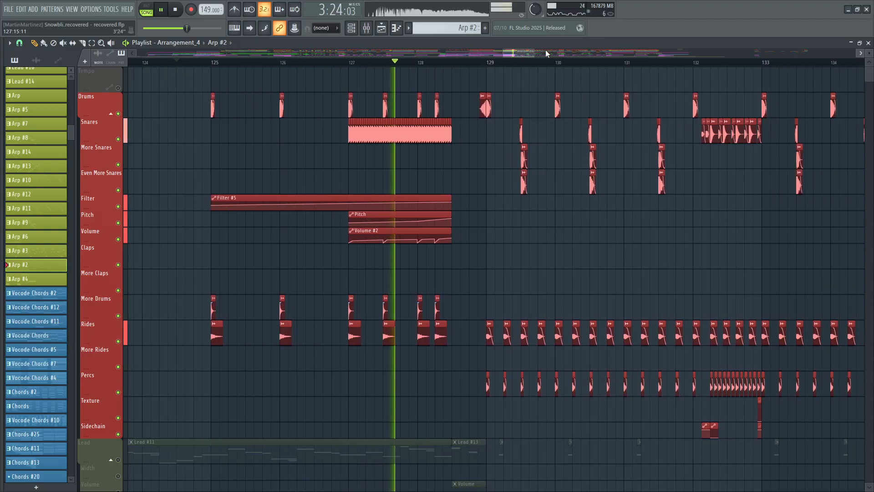
pyautogui.press('space')
# Step: Move the playback start to the Lead #13 clip midway through bar 128, solo the Lead group, and play it
pyautogui.scroll(2, 326, 64)
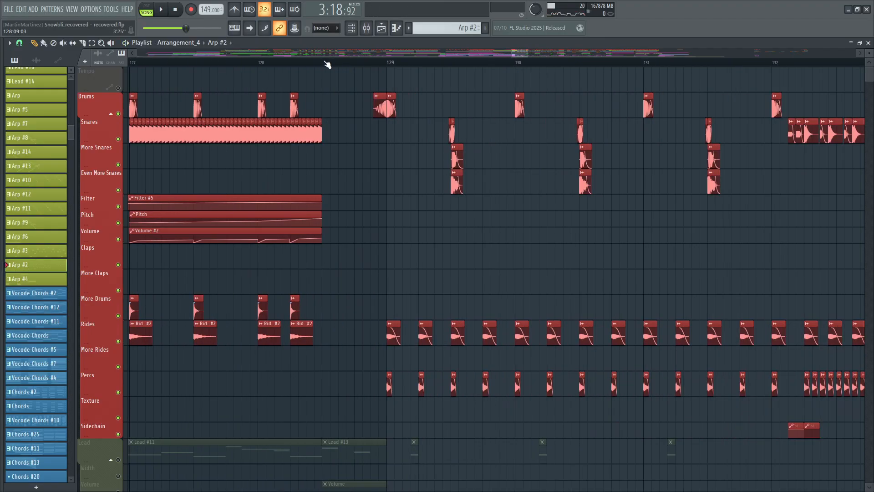
pyautogui.click(326, 64)
pyautogui.scroll(-4, 303, 112)
pyautogui.rightClick(119, 282)
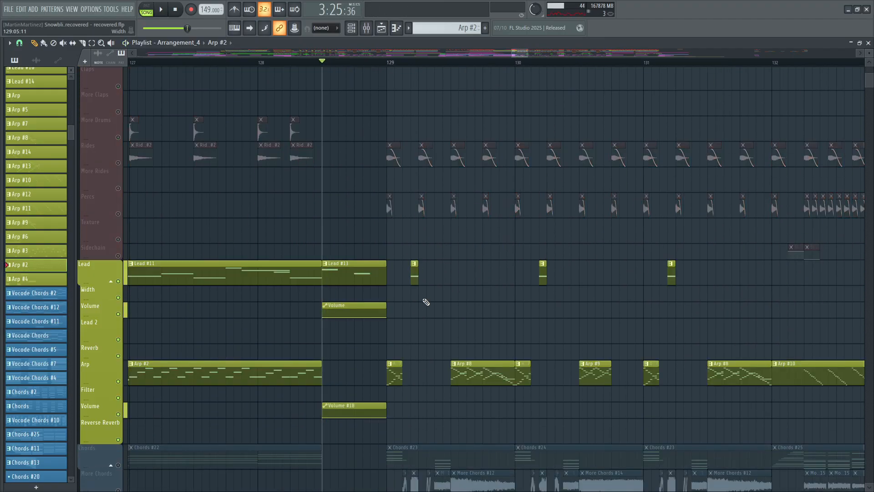
pyautogui.press('space')
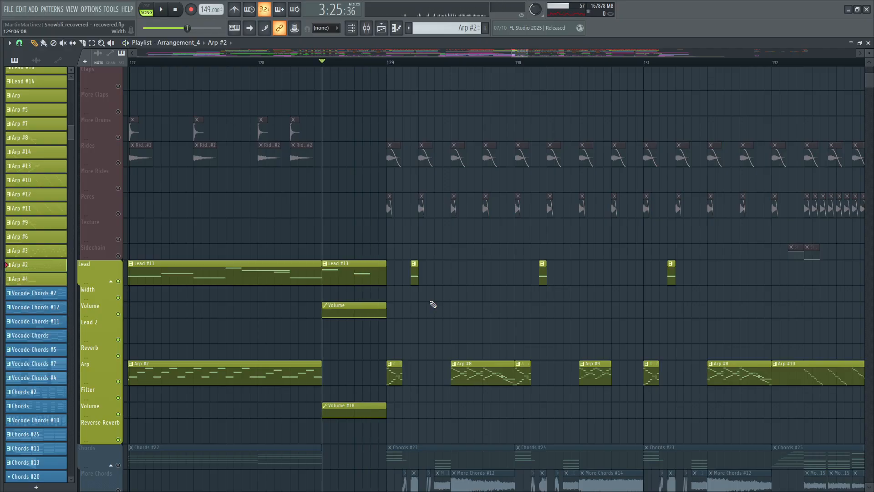
# Step: Open the Bitcrushed Lead channel's Phase Plant patch and bypass its Bitcrush effect to compare the sound
pyautogui.click(868, 43)
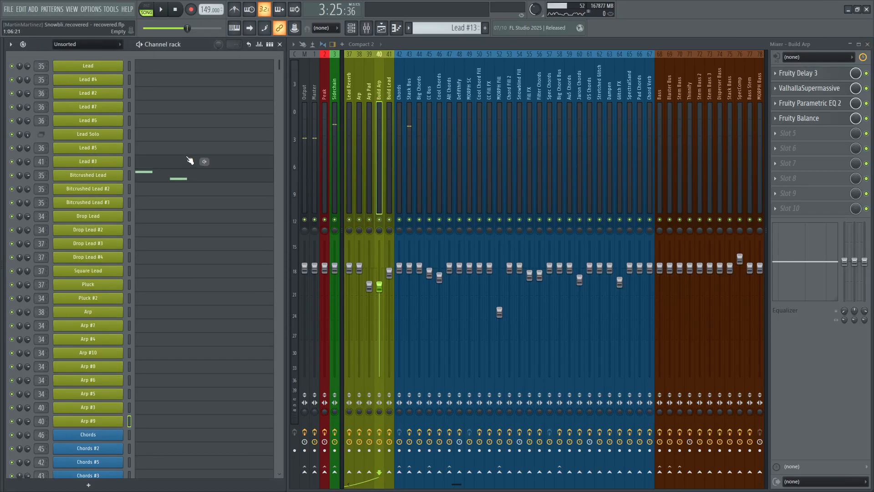
pyautogui.click(112, 175)
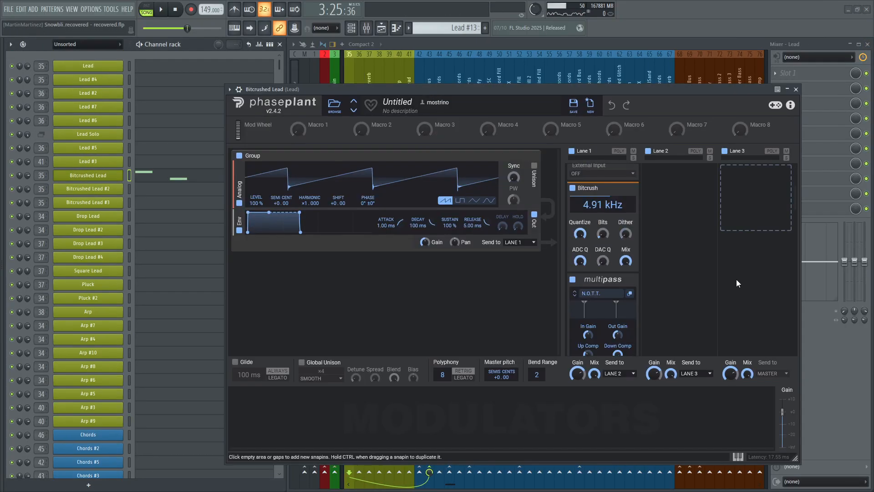
pyautogui.press('space')
pyautogui.click(573, 188)
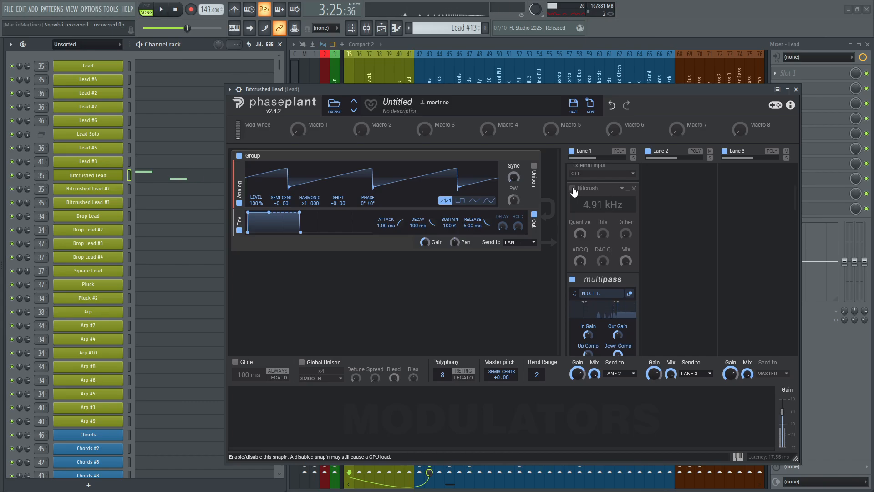
pyautogui.moveTo(574, 192); pyautogui.dragTo(646, 221)
# Step: Return to the playlist, solo the Drums group, and play the drop's drums from bar 129
pyautogui.press('F5')
pyautogui.scroll(6, 382, 114)
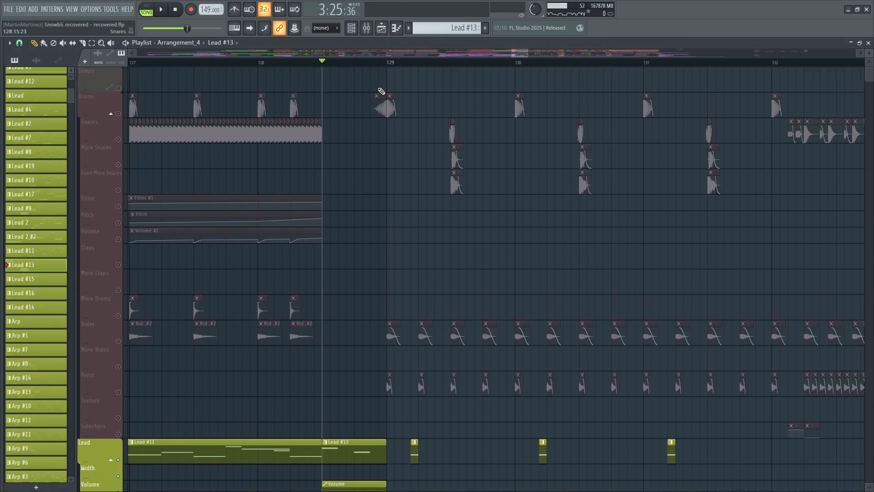
pyautogui.scroll(-3, 368, 71)
pyautogui.rightClick(119, 113)
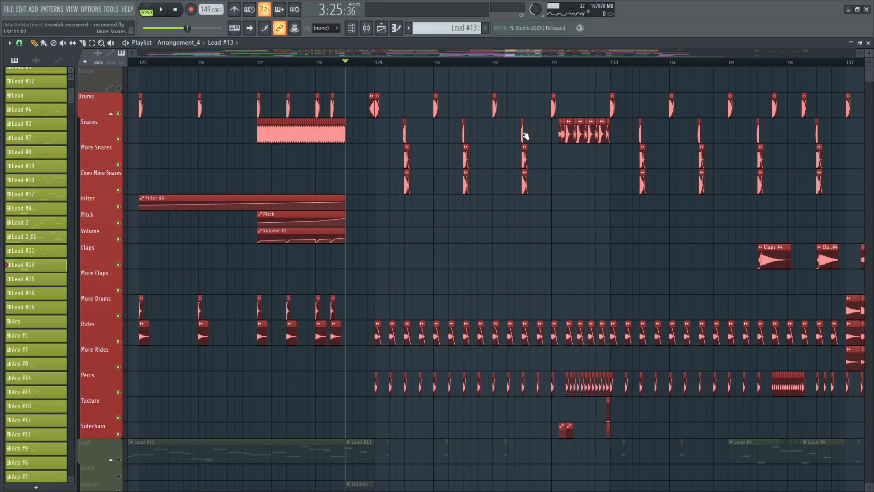
pyautogui.moveTo(527, 51); pyautogui.dragTo(536, 52)
pyautogui.scroll(3, 383, 71)
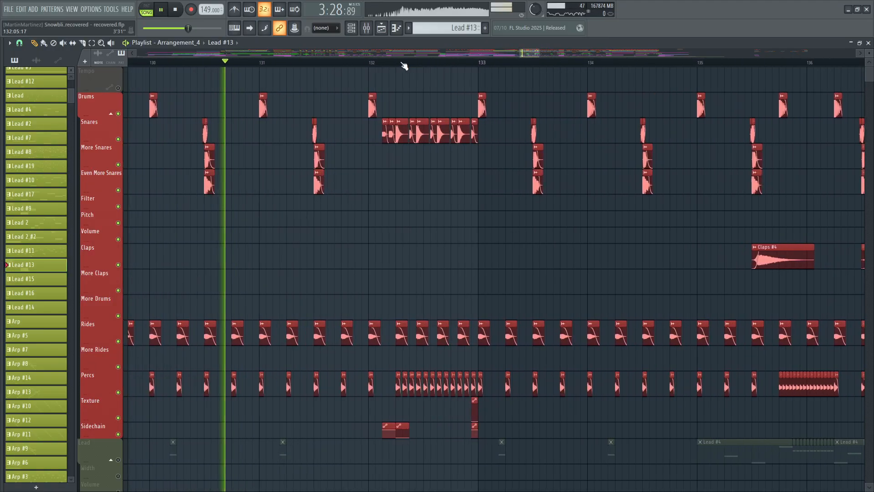
# Step: Solo the Lead group and play its short lead and arp clips from bar 129
pyautogui.scroll(-3, 404, 66)
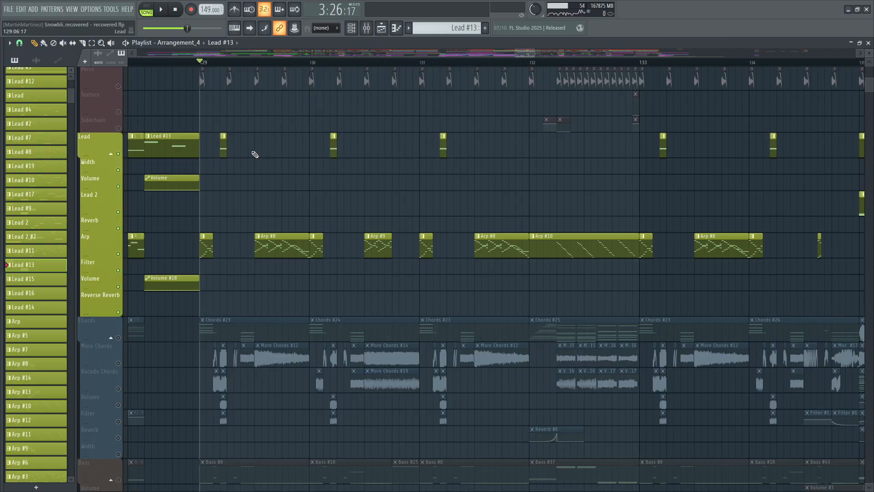
pyautogui.press('space')
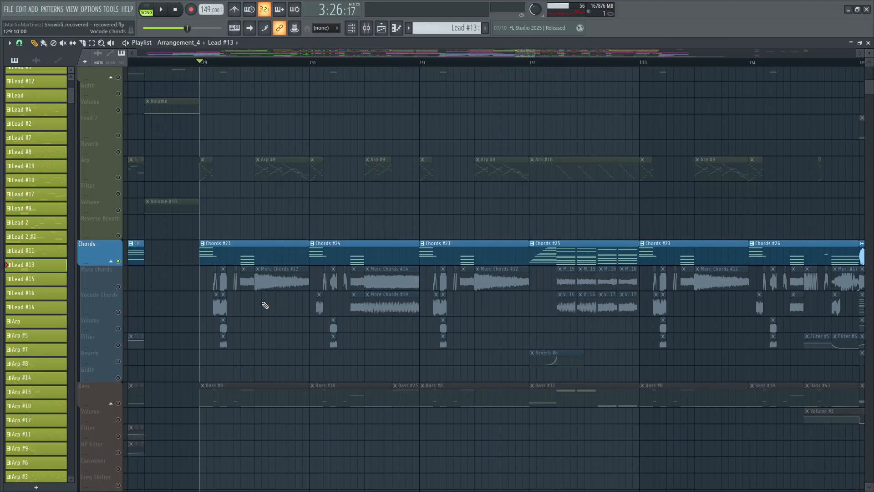
# Step: Solo only the Chords track, play it from bar 129, and move the playback start to the second chord of Chords #23
pyautogui.press('space')
pyautogui.press('space')
pyautogui.click(243, 62)
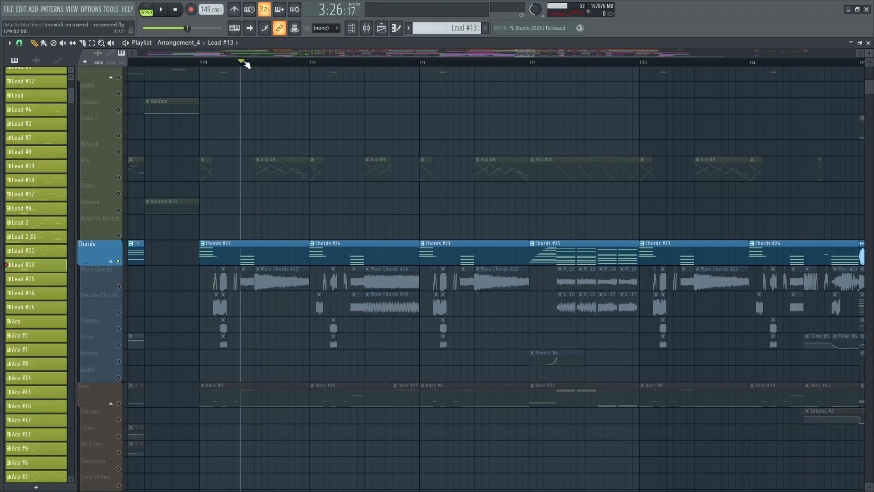
pyautogui.scroll(3, 245, 62)
pyautogui.scroll(2, 245, 61)
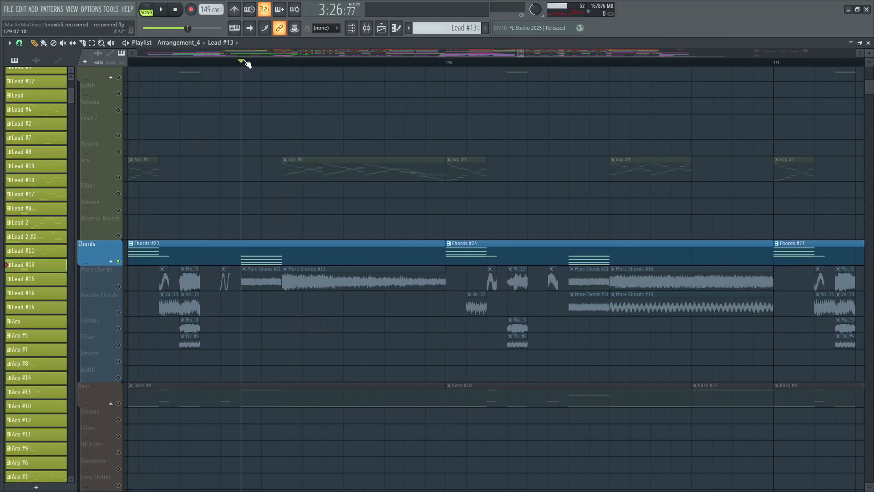
pyautogui.scroll(-1, 247, 63)
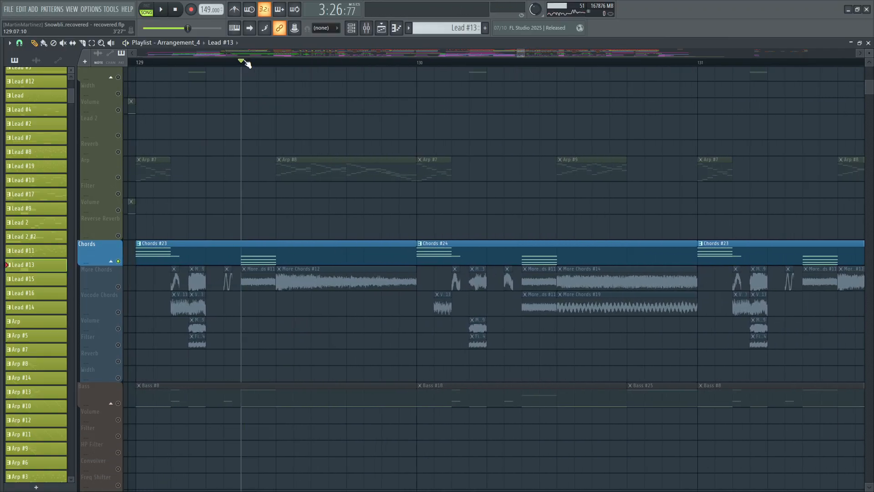
# Step: Mute the Drop 2 Chords #3 channel and review the Drop 2 Chords #2 Phase Plant patch and its Snap Heap filters
pyautogui.click(869, 42)
pyautogui.scroll(-5, 205, 150)
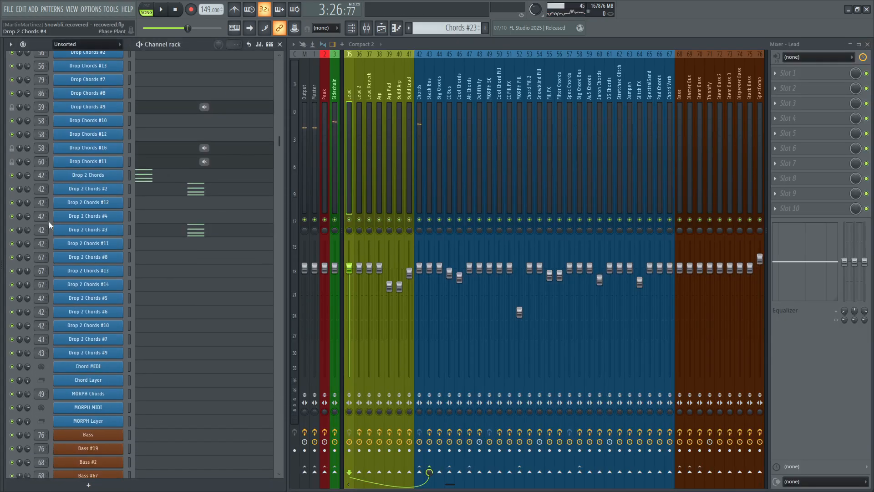
pyautogui.click(13, 230)
pyautogui.click(64, 189)
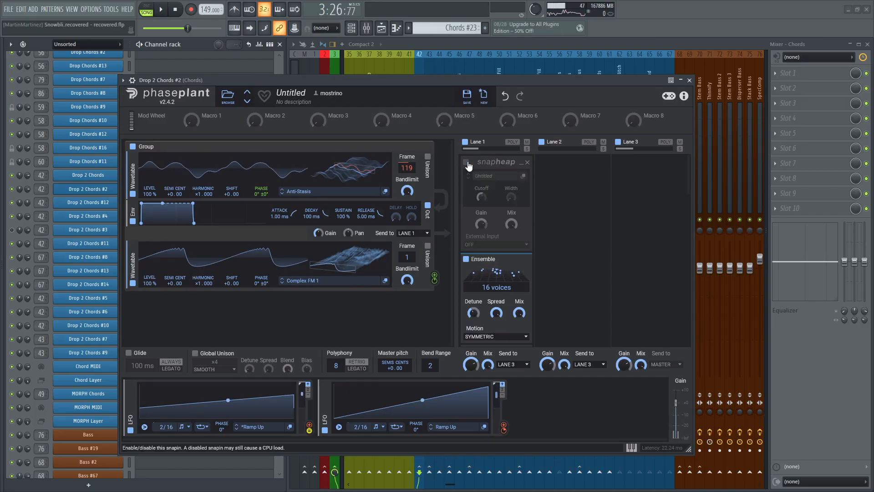
pyautogui.click(523, 176)
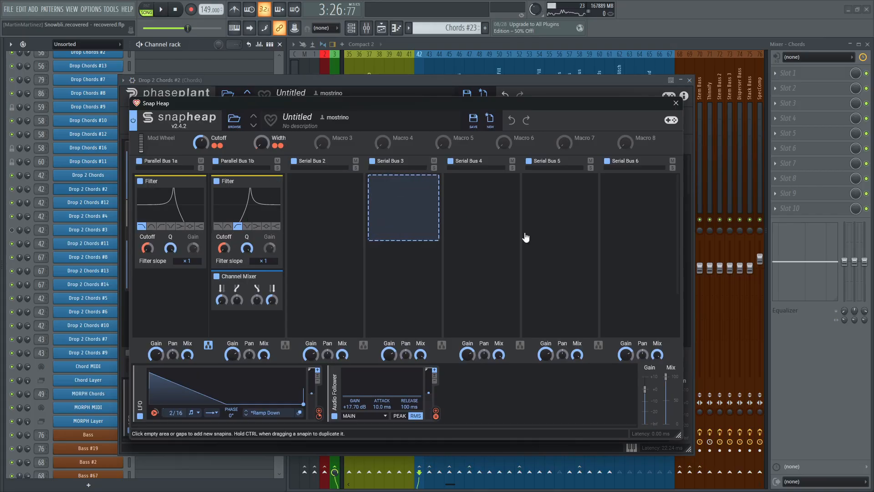
pyautogui.click(676, 103)
# Step: Mute Drop 2 Chords #2, unmute Drop 2 Chords #3, play that layer alone, and open its Phase Plant patch
pyautogui.click(12, 188)
pyautogui.click(13, 229)
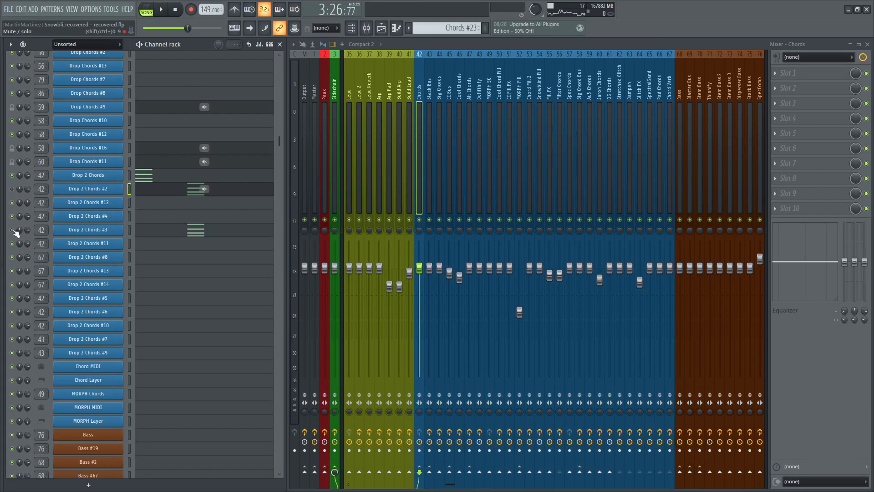
pyautogui.press('space')
pyautogui.press('space')
pyautogui.click(90, 233)
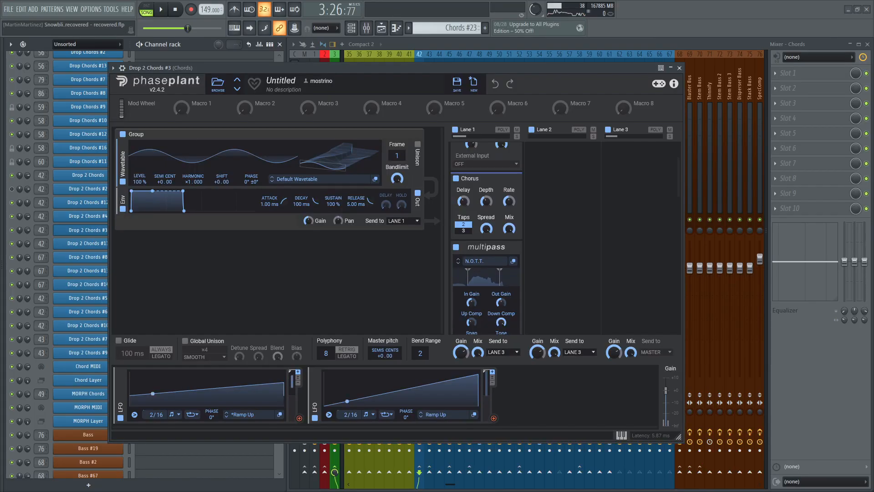
# Step: Toggle Lane 1 of the Drop 2 Chords #3 patch off and on, and look through its effects chain
pyautogui.click(454, 129)
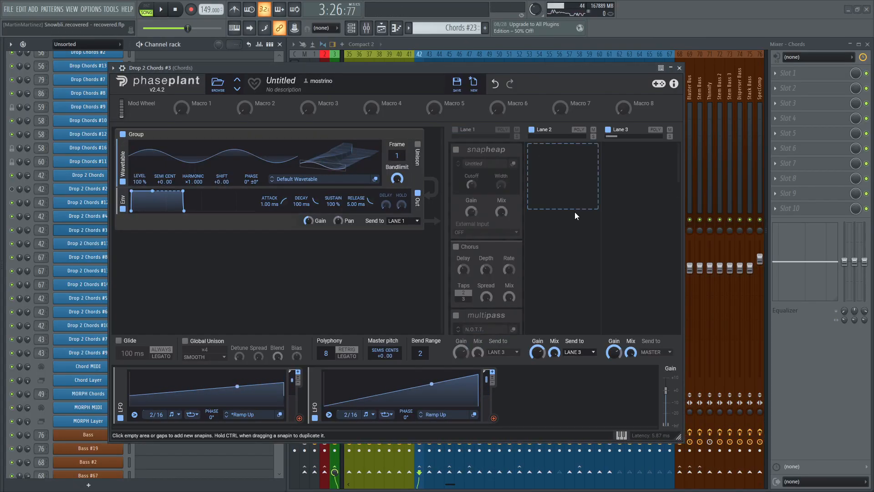
pyautogui.click(471, 136)
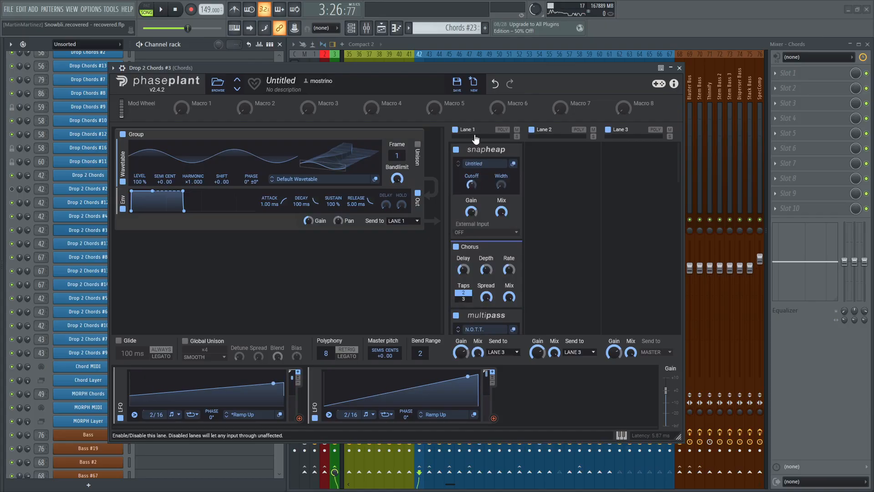
pyautogui.scroll(-5, 566, 216)
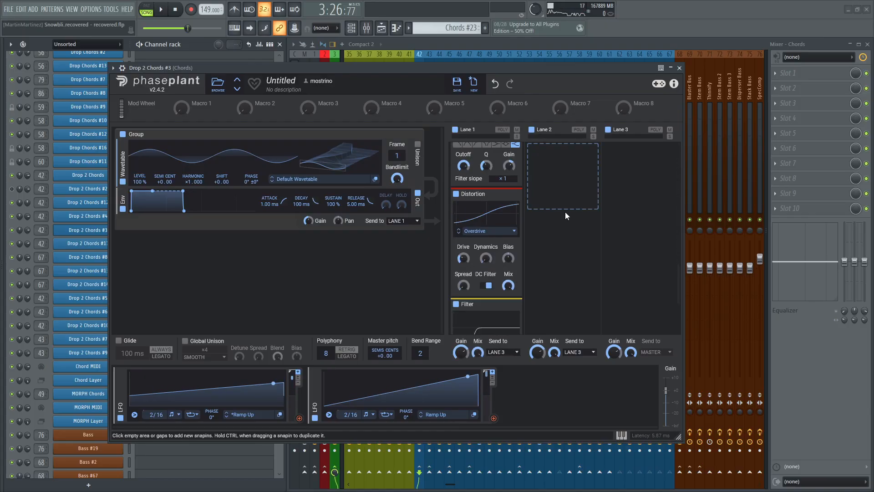
pyautogui.scroll(8, 558, 216)
pyautogui.scroll(3, 539, 228)
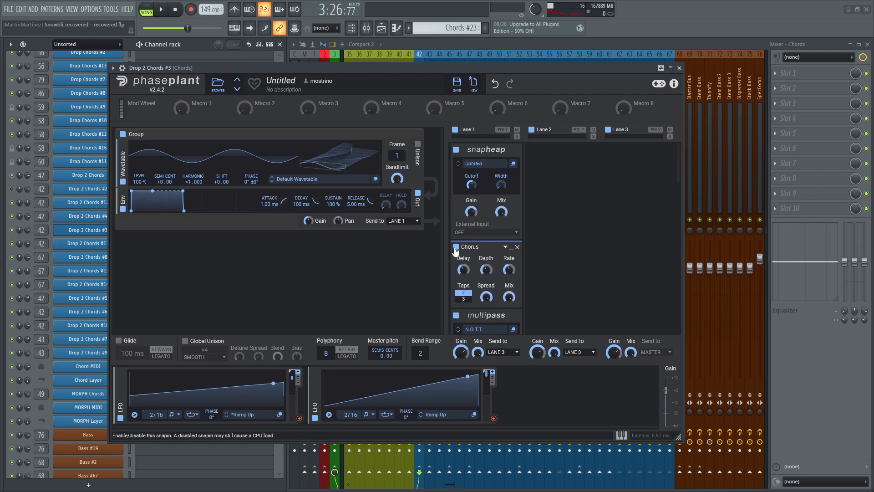
# Step: Compare the Drop 2 Chords #3 sound with the Lane 1 Chorus and Distortion effects bypassed and enabled, reviewing the filters between them
pyautogui.scroll(-5, 497, 184)
pyautogui.scroll(-3, 498, 188)
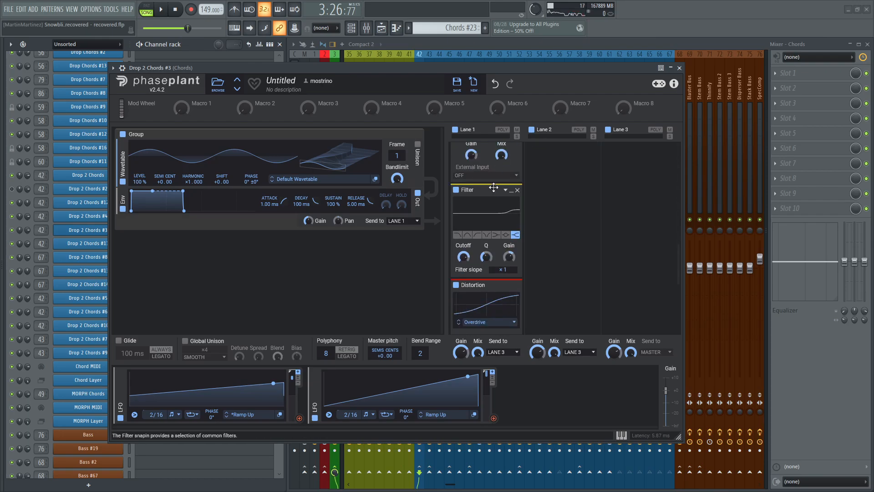
pyautogui.scroll(-3, 459, 192)
pyautogui.scroll(-3, 459, 218)
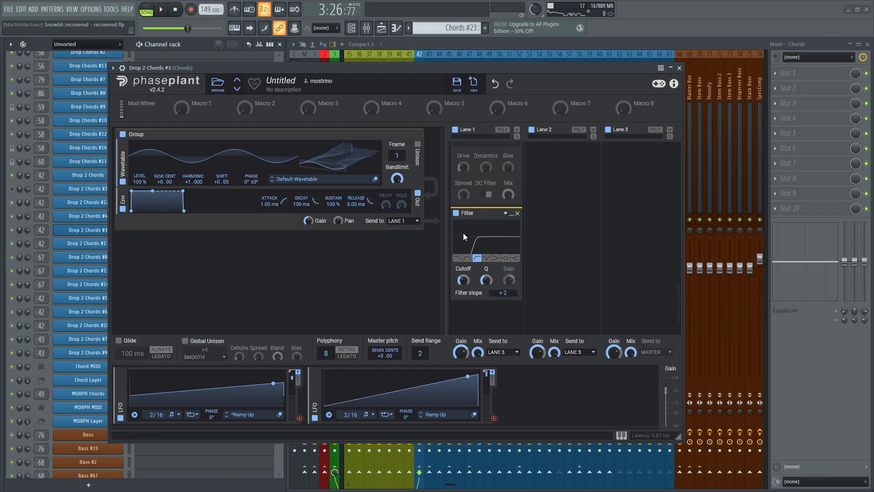
pyautogui.moveTo(459, 218); pyautogui.dragTo(481, 147)
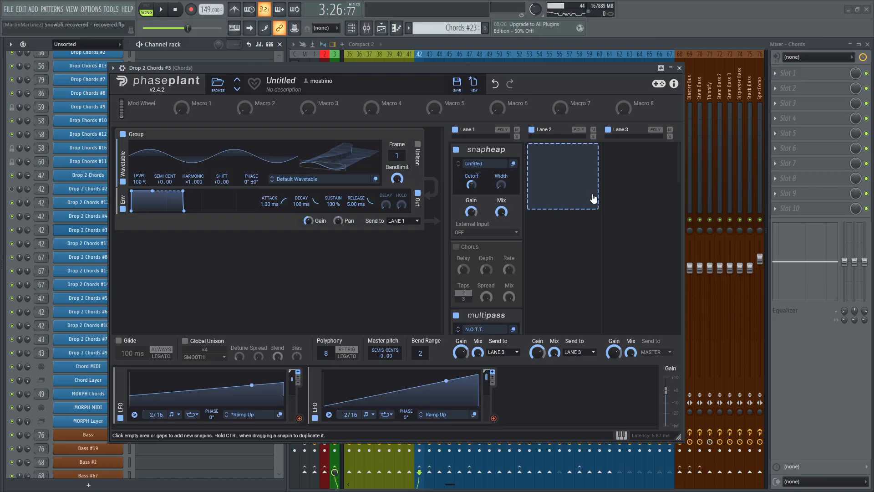
pyautogui.scroll(-3, 463, 249)
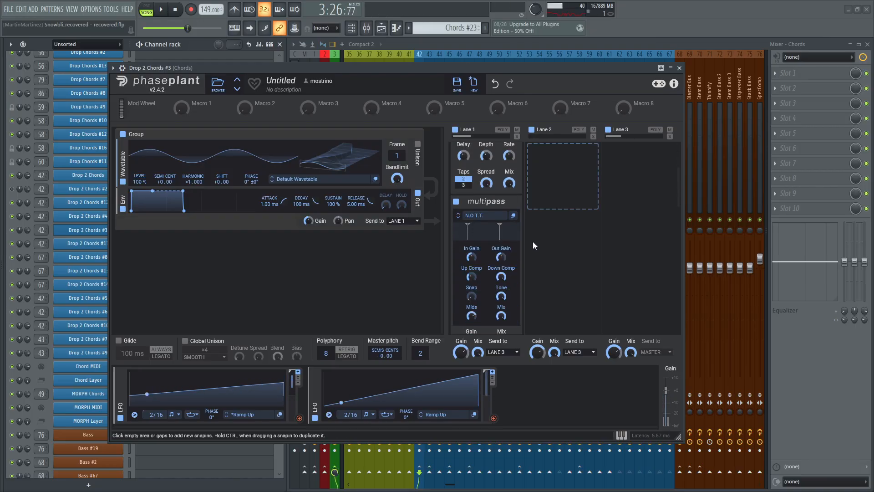
pyautogui.scroll(-5, 500, 241)
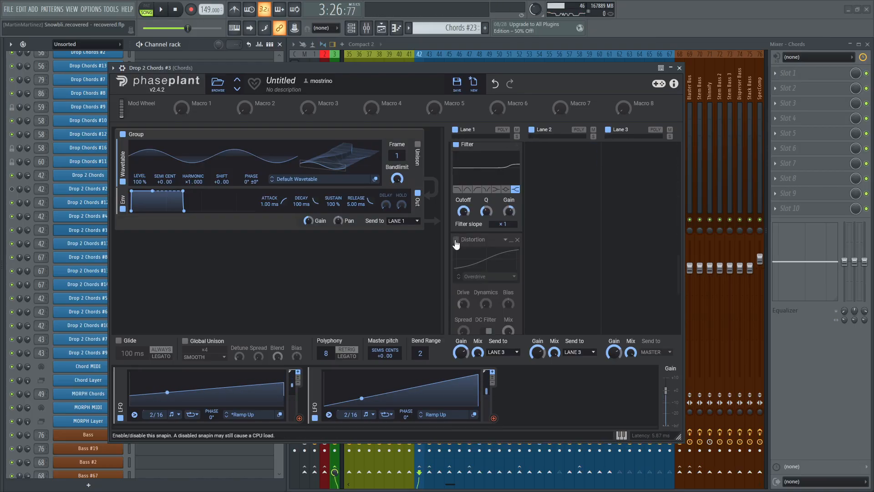
pyautogui.click(456, 236)
pyautogui.scroll(2, 545, 248)
pyautogui.press('space')
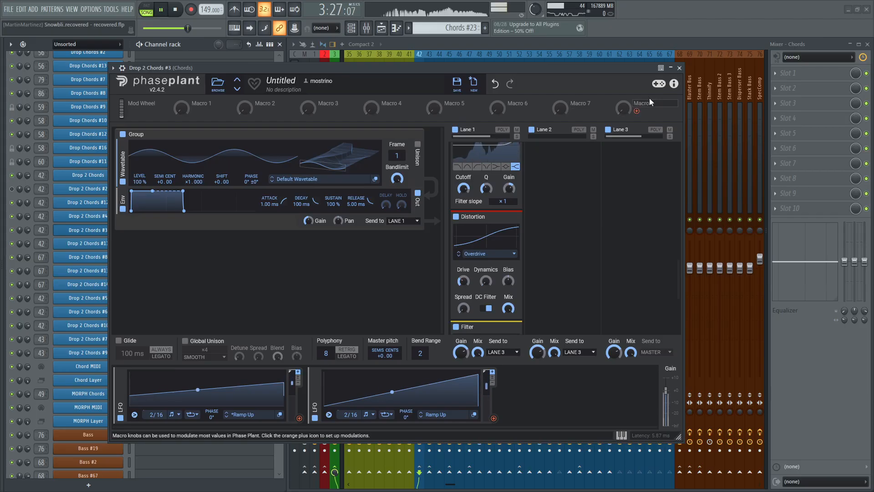
pyautogui.press('space')
# Step: In the playlist, enable only the chord sub-tracks from More Chords through Width and play the More Chords clips from bar 129
pyautogui.press('F5')
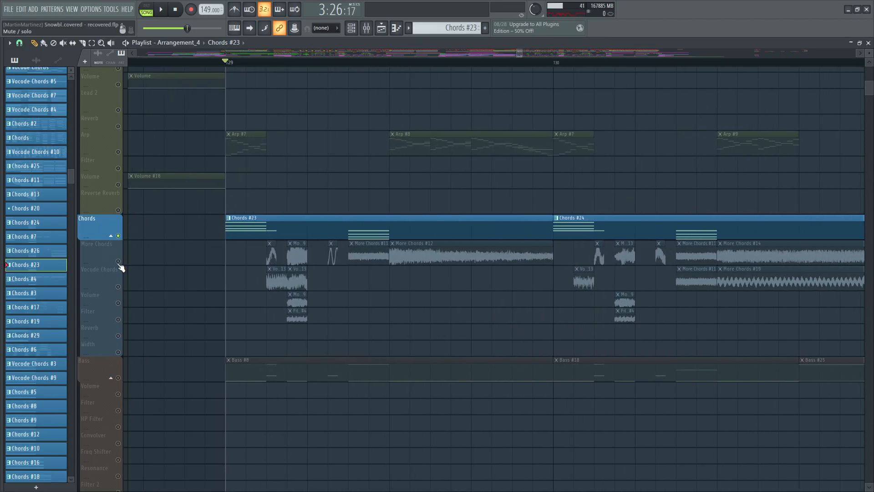
pyautogui.moveTo(121, 268)
pyautogui.mouseDown()
pyautogui.moveTo(122, 325)
pyautogui.moveTo(127, 282)
pyautogui.mouseUp()
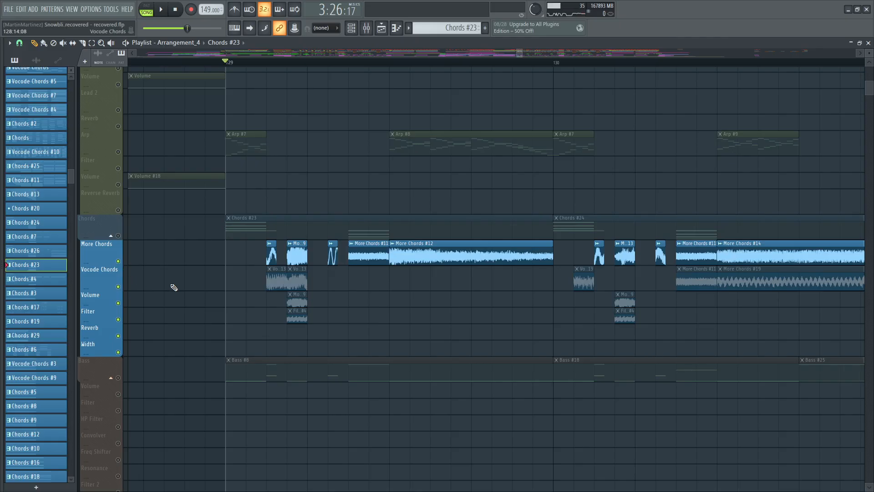
pyautogui.press('space')
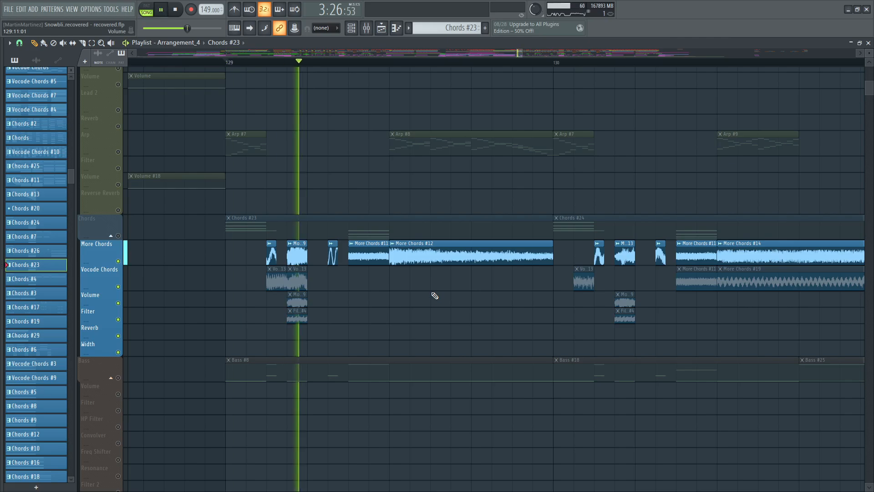
pyautogui.press('space')
# Step: Solo the Bass track and play its clips from bar 129
pyautogui.scroll(-5, 224, 180)
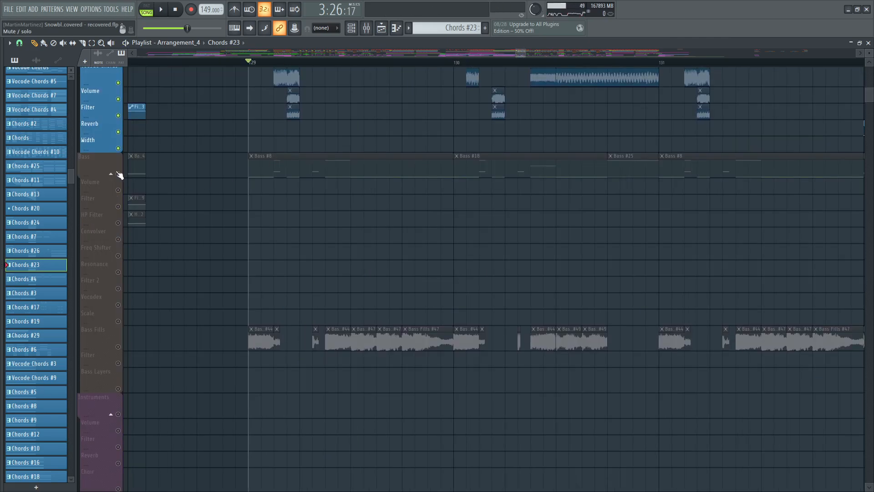
pyautogui.rightClick(118, 174)
pyautogui.press('space')
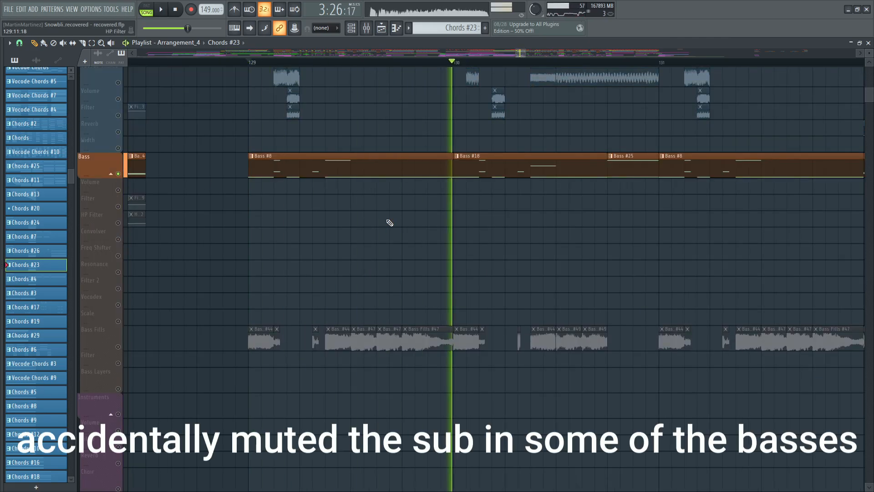
pyautogui.press('space')
# Step: Solo the Color Bass #2 channel of the Bass #8 pattern and play it from the middle of bar 129
pyautogui.click(352, 62)
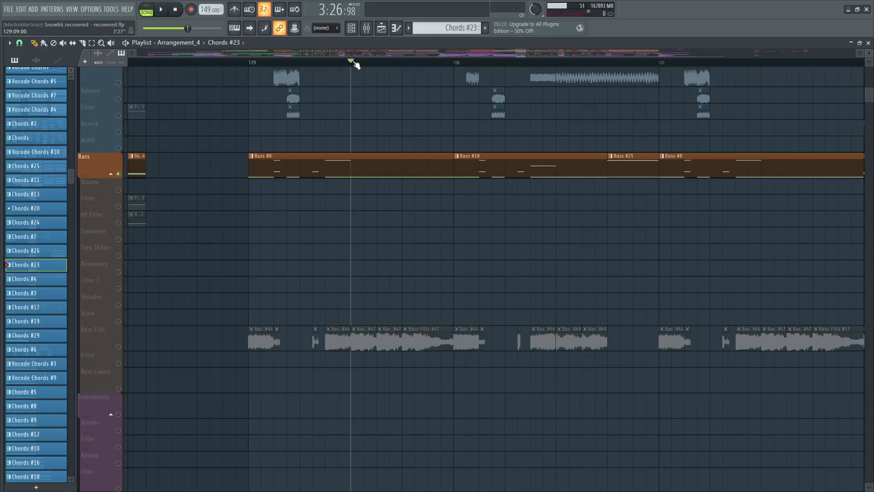
pyautogui.click(379, 157)
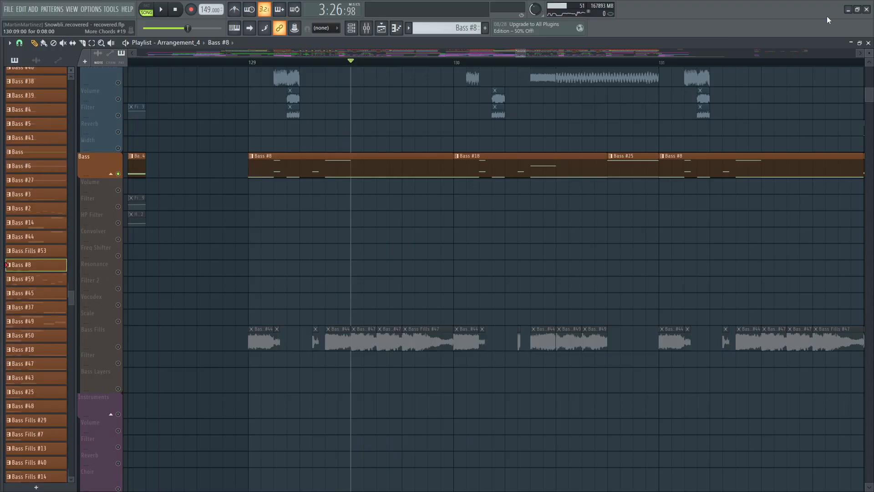
pyautogui.click(868, 42)
pyautogui.scroll(-10, 191, 254)
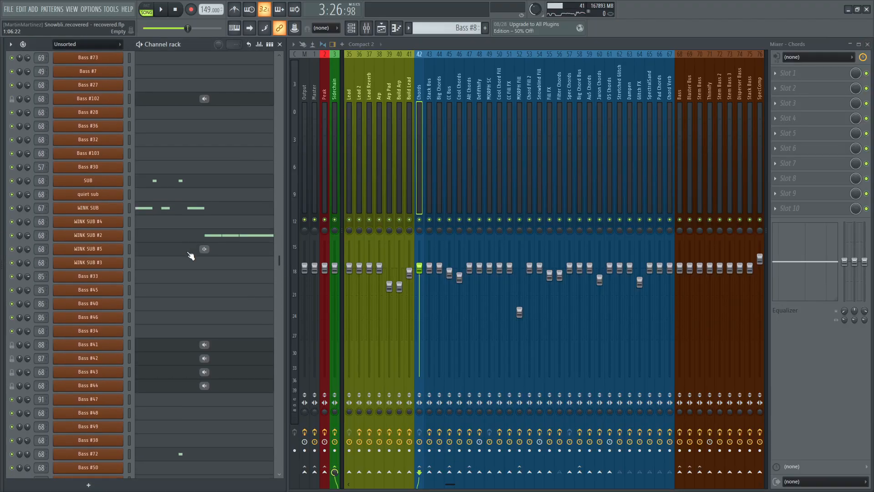
pyautogui.rightClick(17, 264)
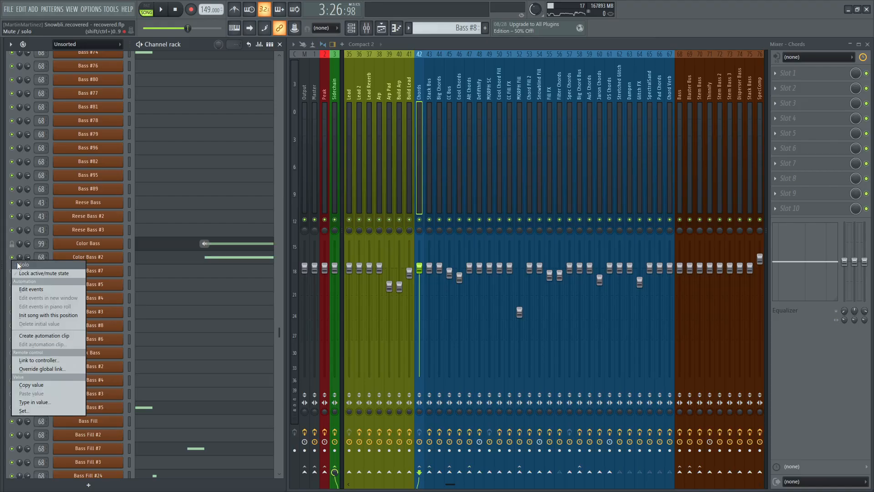
pyautogui.click(32, 271)
pyautogui.press('space')
pyautogui.press('space')
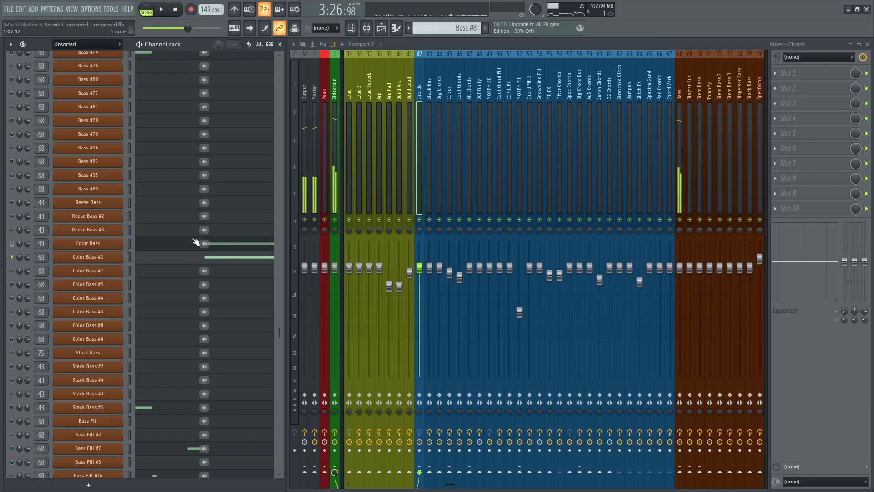
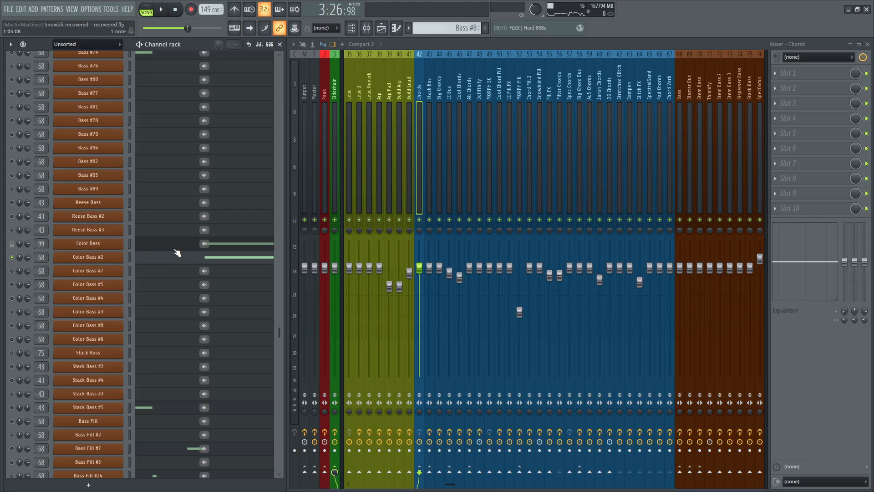
# Step: Open the Color Bass #2 Phase Plant patch and compare its sound with the Lane 2 Focus Pentatonic Filter Table bypassed and enabled
pyautogui.click(102, 261)
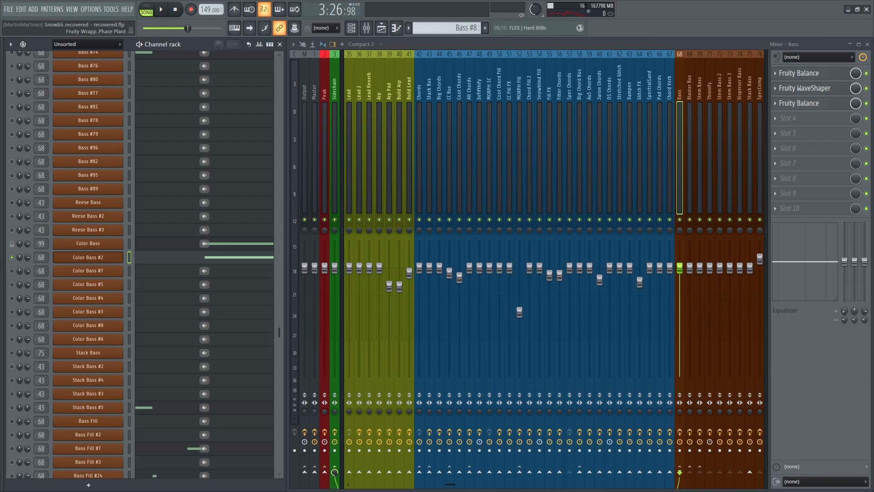
pyautogui.click(91, 258)
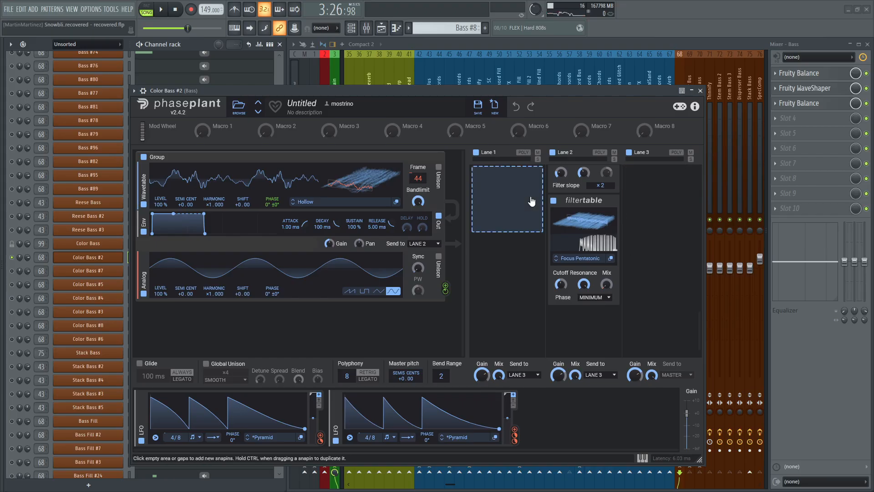
pyautogui.click(554, 200)
pyautogui.press('space')
pyautogui.press('space')
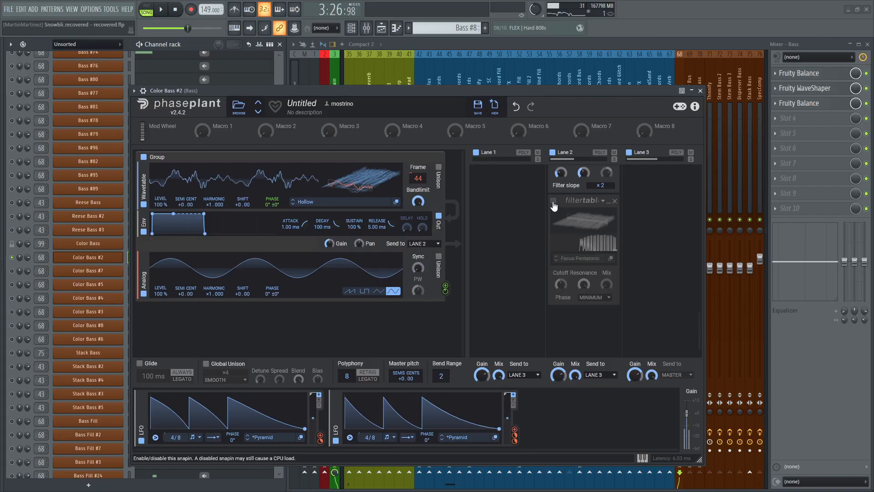
pyautogui.click(553, 202)
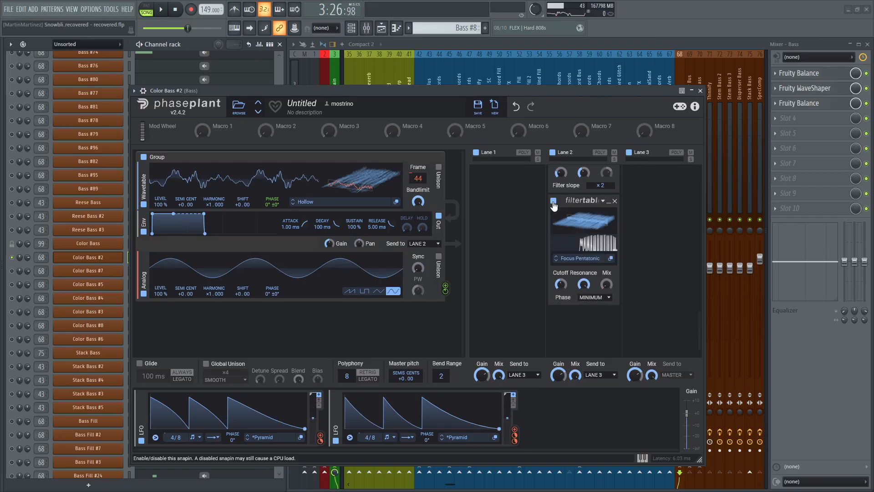
pyautogui.press('space')
pyautogui.press('space')
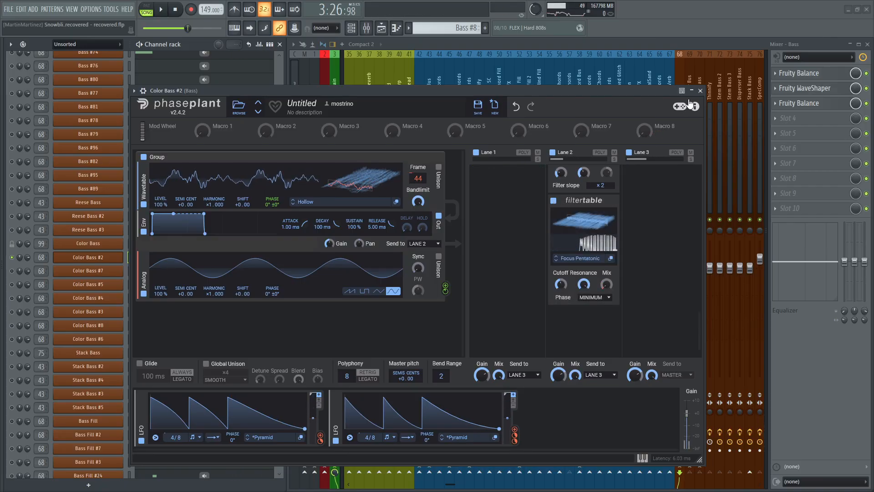
# Step: Close the Color Bass #2 patch and open the mute/solo options of its channel
pyautogui.click(701, 91)
pyautogui.rightClick(12, 257)
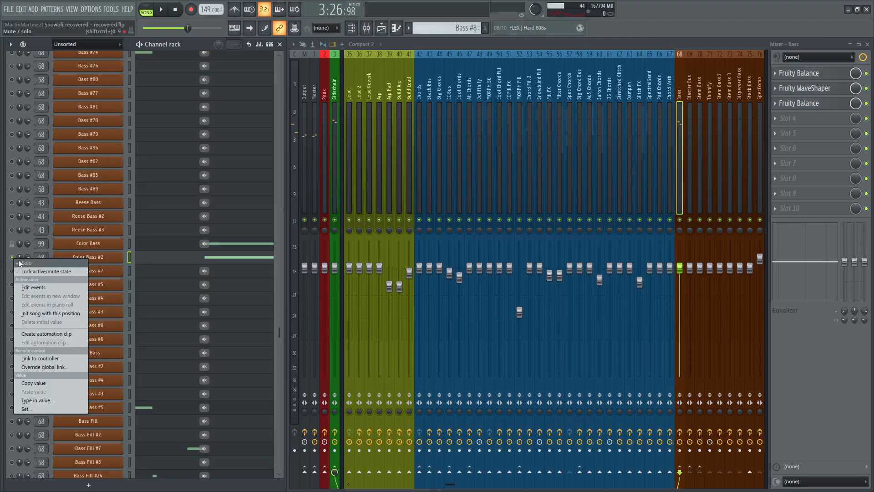
# Step: Turn off the solo on Color Bass #2, solo the Bass Fills track in the playlist and audition it
pyautogui.click(25, 271)
pyautogui.press('F5')
pyautogui.keyDown('ctrl'); pyautogui.click(119, 270); pyautogui.keyUp('ctrl')
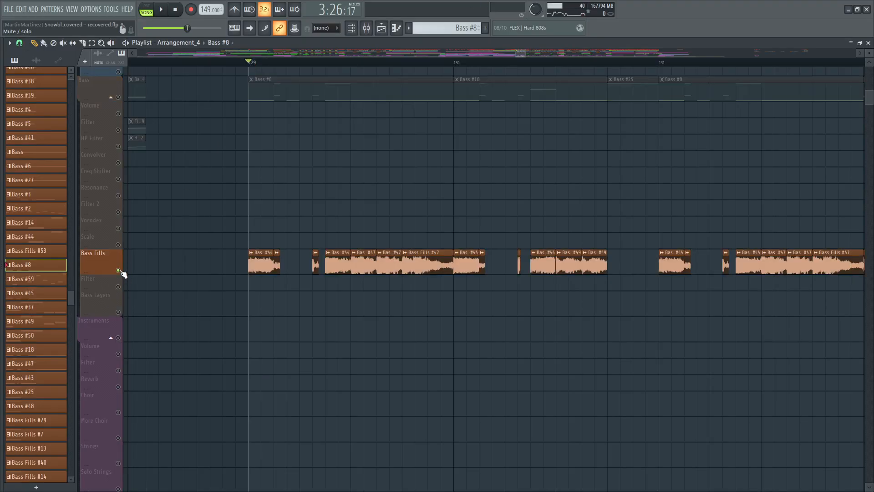
pyautogui.press('space')
pyautogui.press('space')
pyautogui.scroll(6, 435, 233)
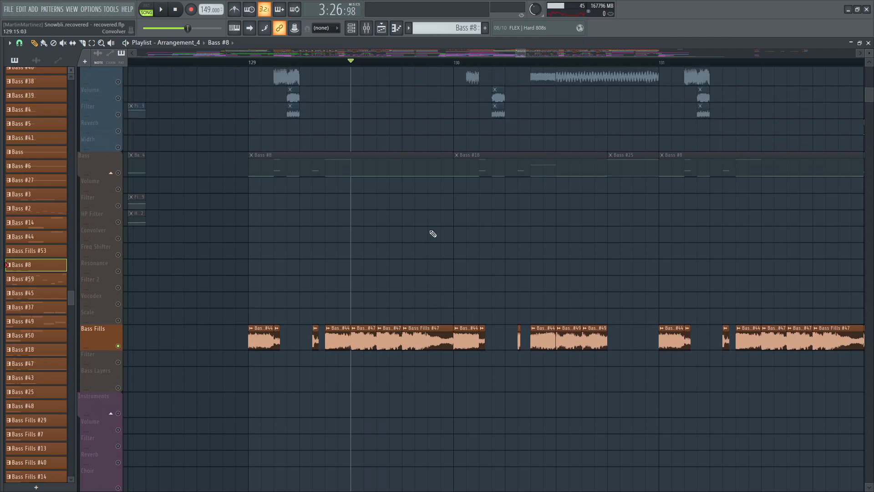
# Step: Solo the More Chords track and open the More Chords #12 clip's settings with the mixer in view
pyautogui.keyDown('ctrl'); pyautogui.click(118, 185); pyautogui.keyUp('ctrl')
pyautogui.click(380, 169)
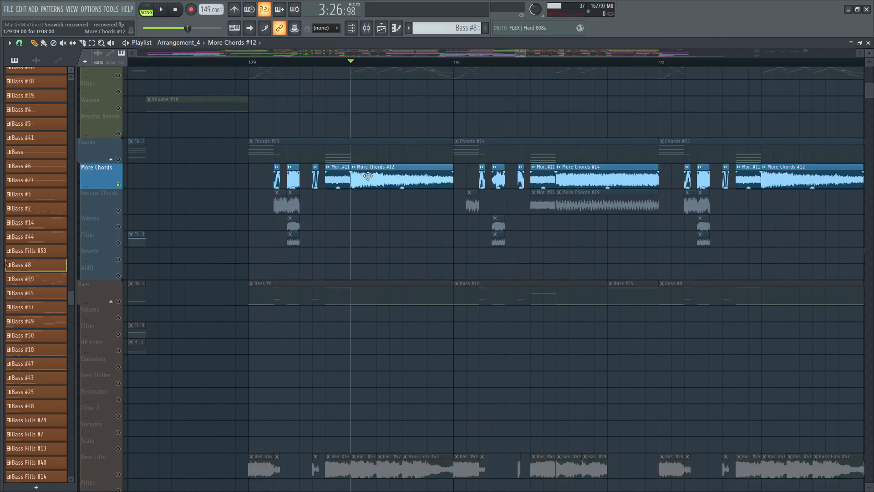
pyautogui.moveTo(1, 137); pyautogui.dragTo(371, 151)
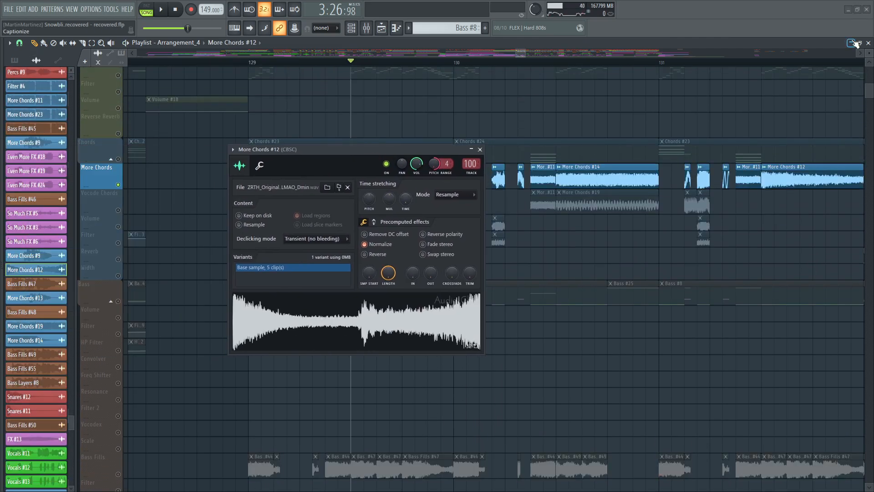
pyautogui.click(869, 42)
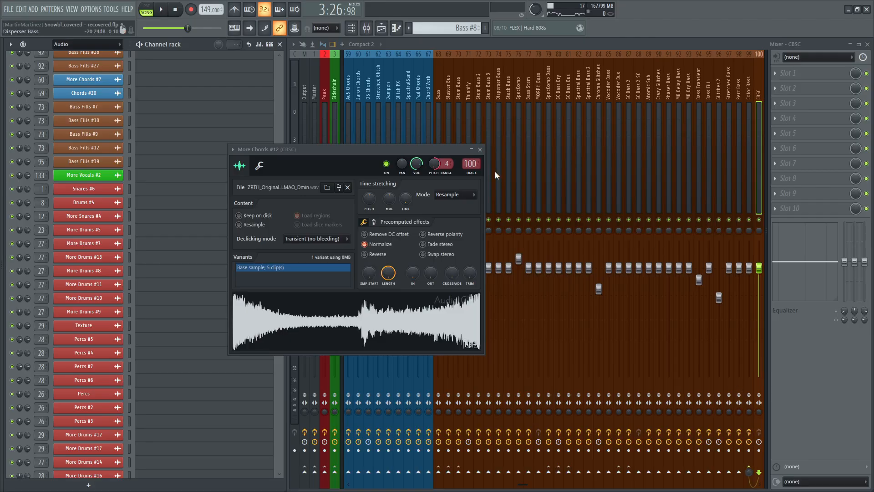
# Step: Try routing the More Chords #12 clip to mixer track 99, audition it, return it to track 100 and close its settings
pyautogui.scroll(-1, 471, 164)
pyautogui.click(751, 432)
pyautogui.press('space')
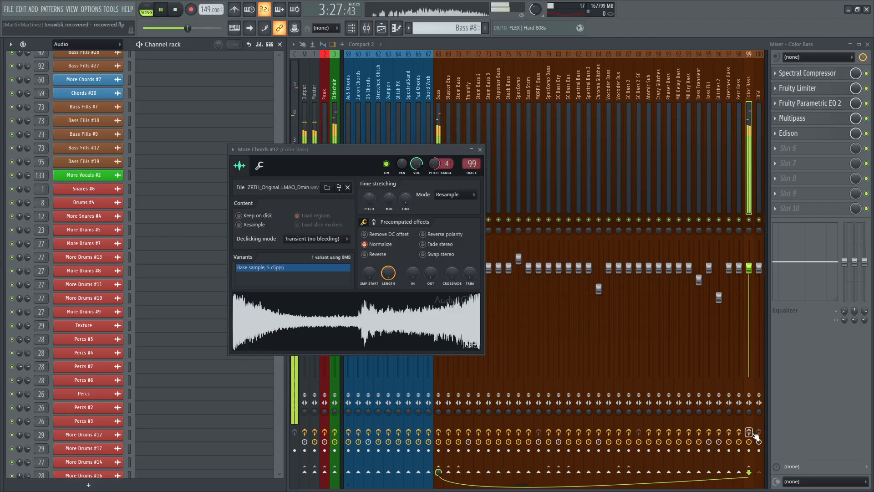
pyautogui.press('space')
pyautogui.scroll(1, 473, 163)
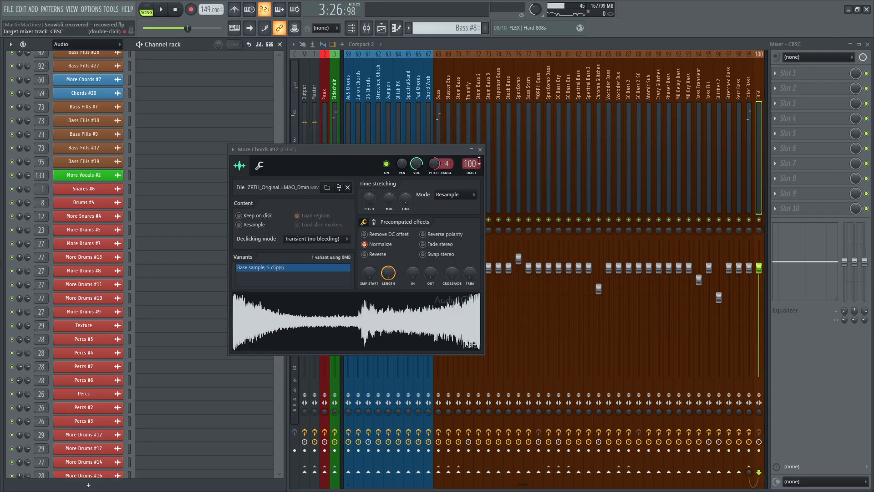
pyautogui.click(480, 149)
# Step: Play the Color Bass channel while examining its Phase Plant patch, including the oscillators and the Lane 2 effects
pyautogui.click(750, 128)
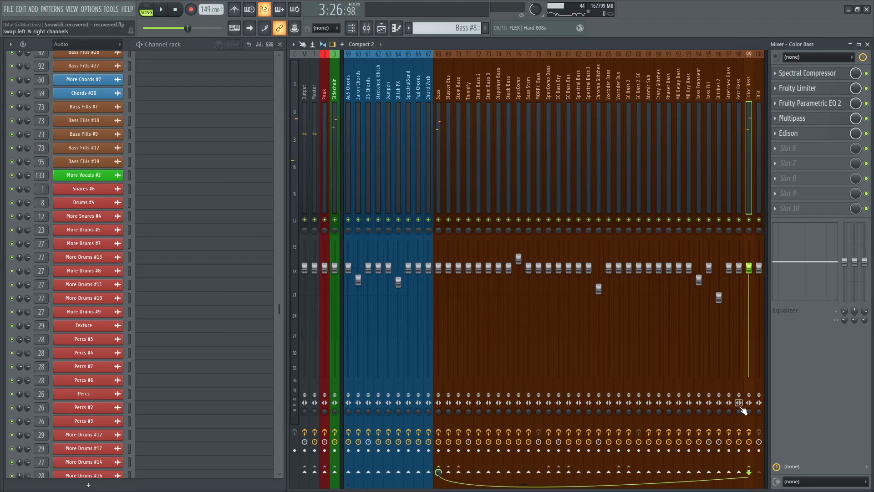
pyautogui.click(382, 33)
pyautogui.press('F5')
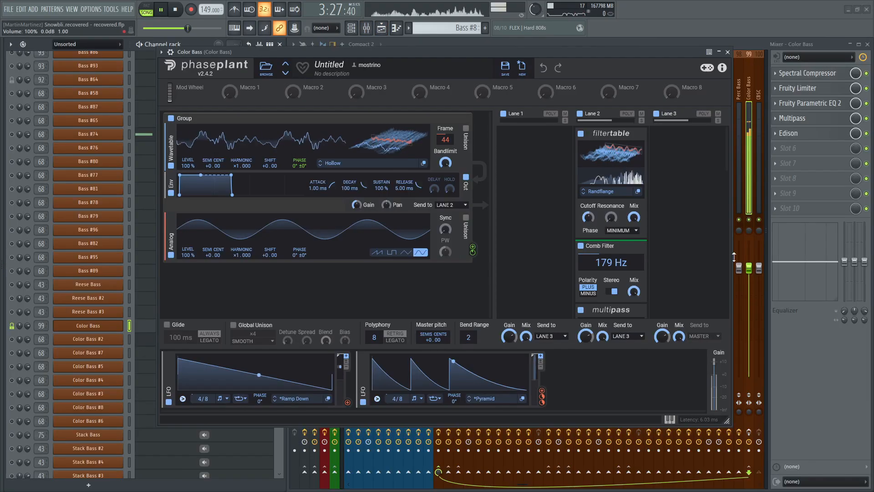
pyautogui.scroll(5, 687, 223)
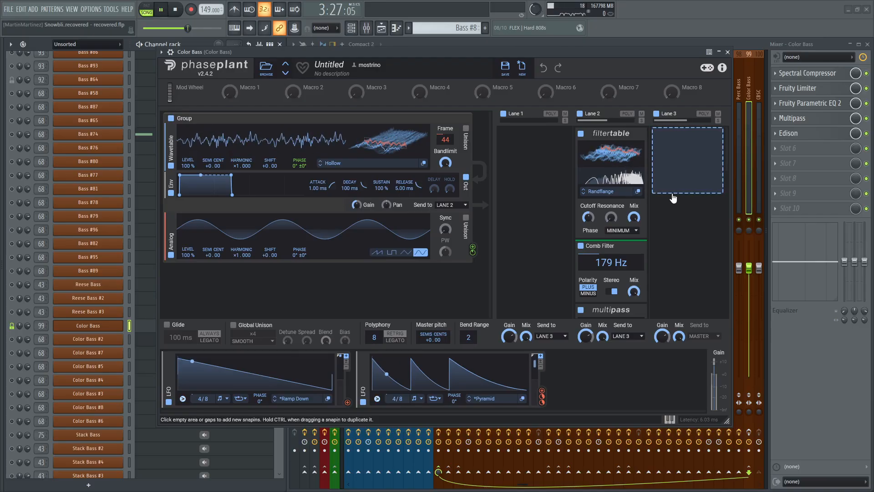
pyautogui.scroll(-5, 674, 196)
pyautogui.press('Escape')
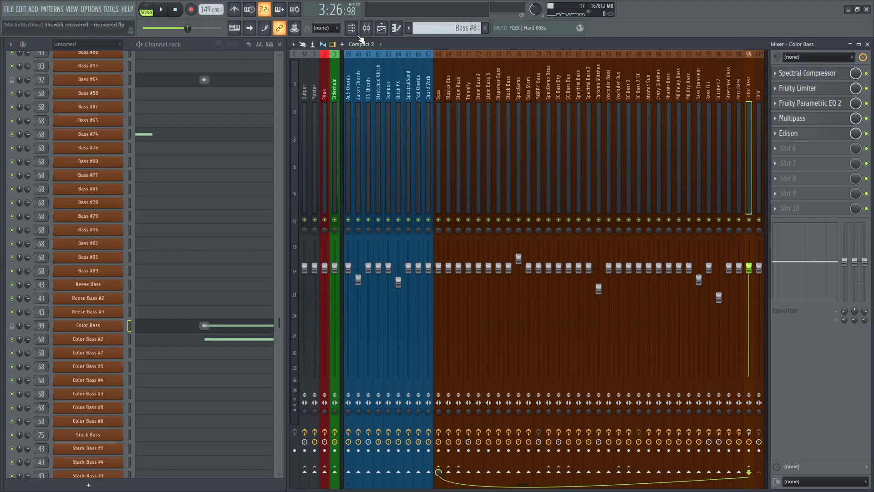
# Step: Return to the playlist, solo the Bass Fills track and audition it around bar 129
pyautogui.click(381, 28)
pyautogui.scroll(5, 361, 187)
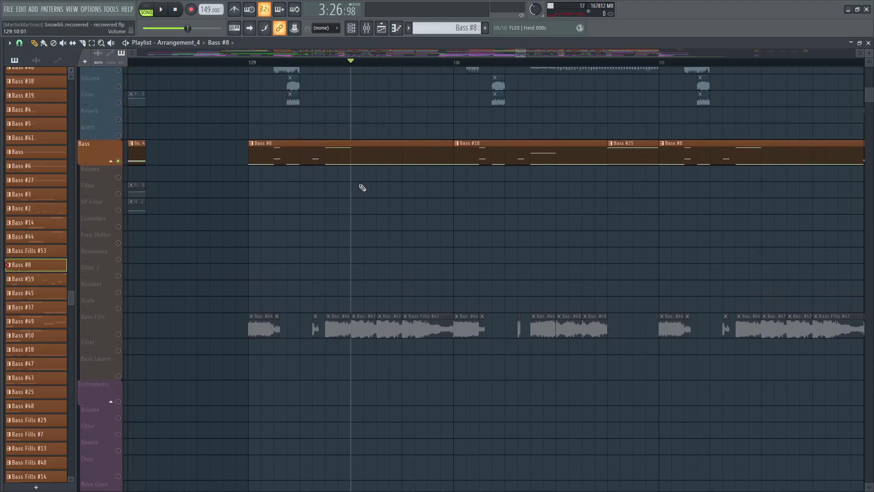
pyautogui.keyDown('ctrl'); pyautogui.click(118, 347); pyautogui.keyUp('ctrl')
pyautogui.press('space')
pyautogui.press('space')
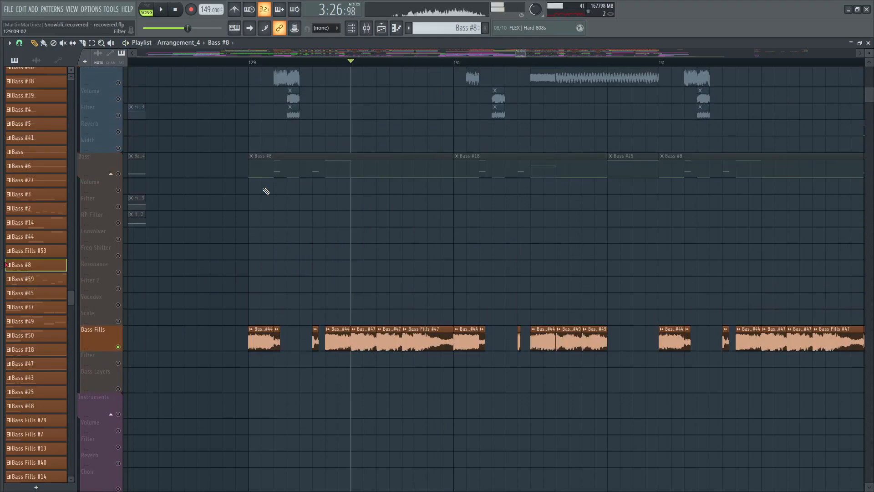
# Step: Unmute the Bass track alongside Bass Fills and play both together
pyautogui.click(118, 173)
pyautogui.press('space')
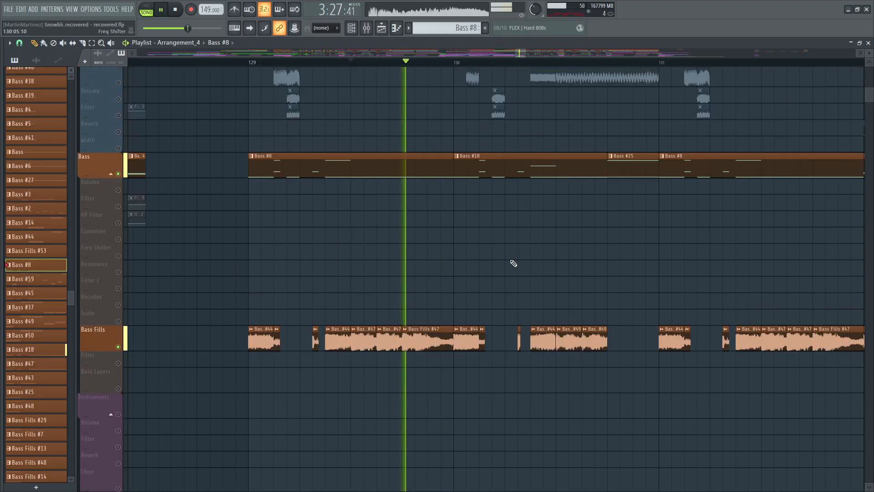
pyautogui.press('space')
# Step: Enable the FX track group and audition it from bar 129 and from the first So Much FX clip
pyautogui.scroll(-15, 508, 254)
pyautogui.scroll(-10, 500, 242)
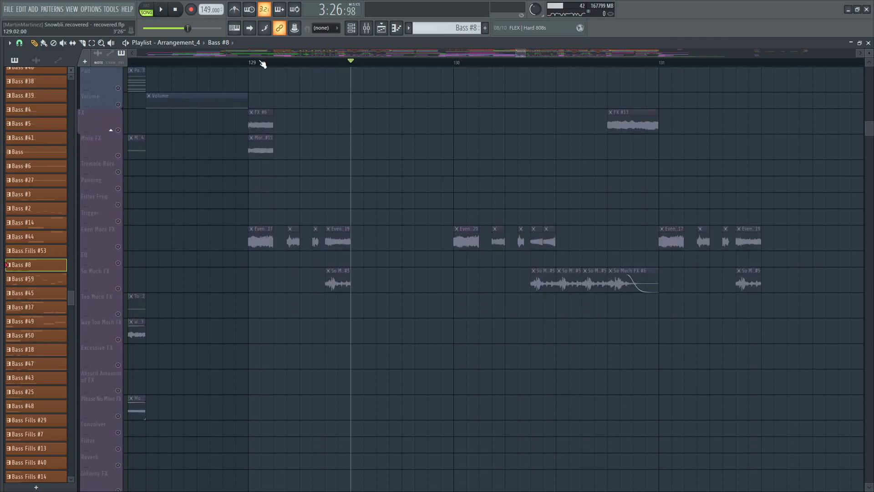
pyautogui.click(263, 64)
pyautogui.scroll(-3, 263, 64)
pyautogui.click(118, 130)
pyautogui.press('space')
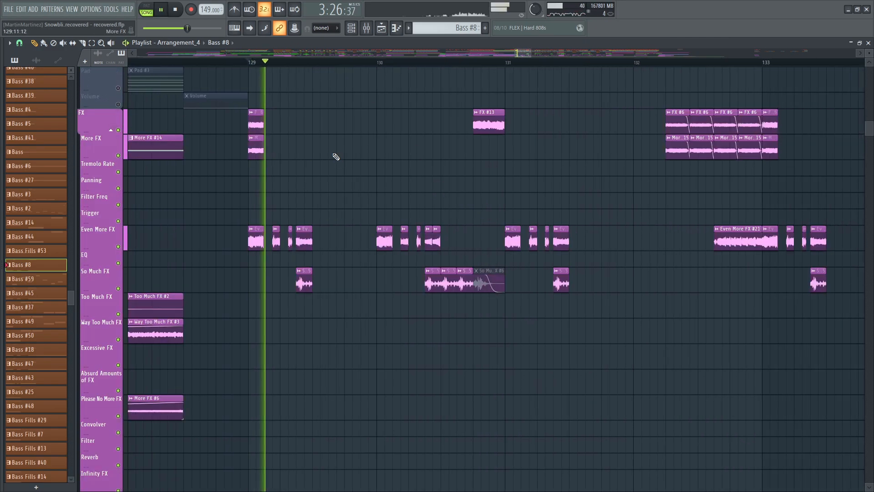
pyautogui.click(297, 62)
pyautogui.press('space')
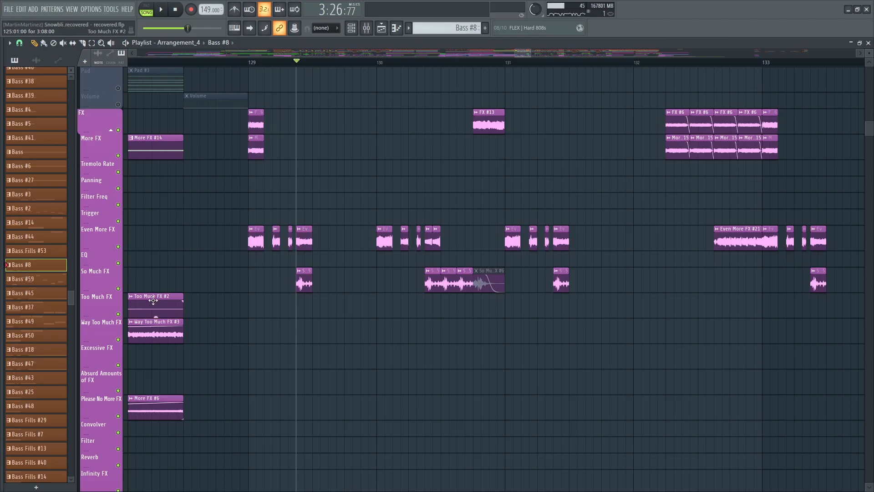
# Step: Solo the So Much FX track and examine the So Much FX #5 clip's settings and the Fruity Convolver on Color Water
pyautogui.keyDown('ctrl'); pyautogui.click(120, 290); pyautogui.keyUp('ctrl')
pyautogui.click(381, 28)
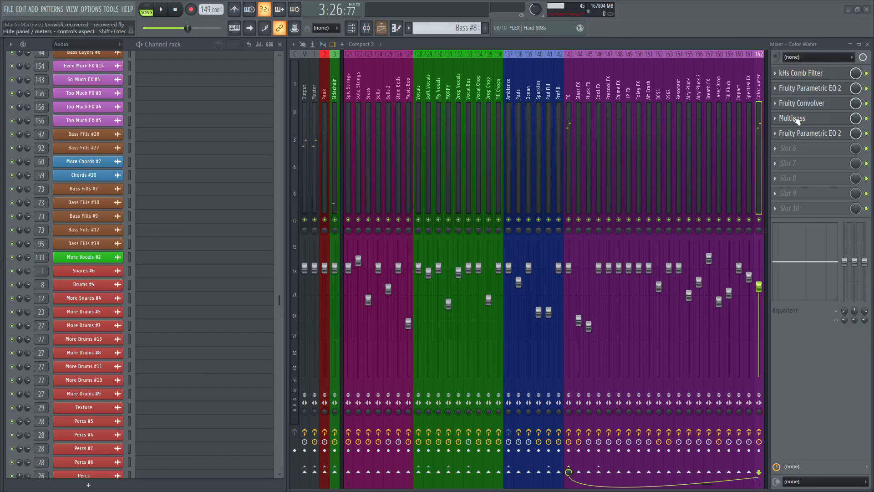
pyautogui.click(802, 102)
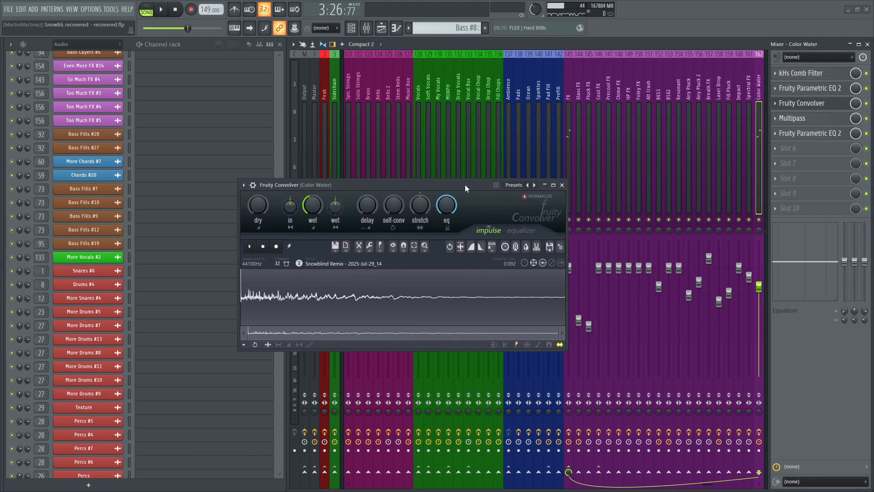
pyautogui.moveTo(0, 172); pyautogui.dragTo(491, 172)
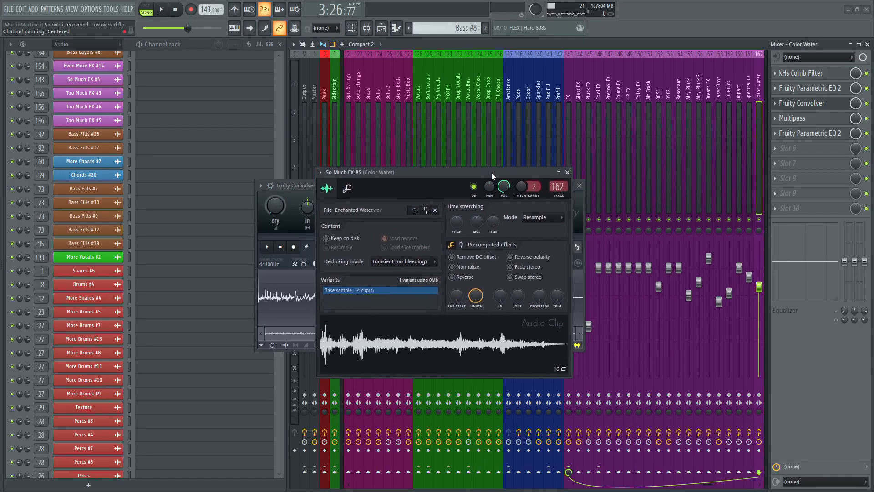
pyautogui.click(826, 104)
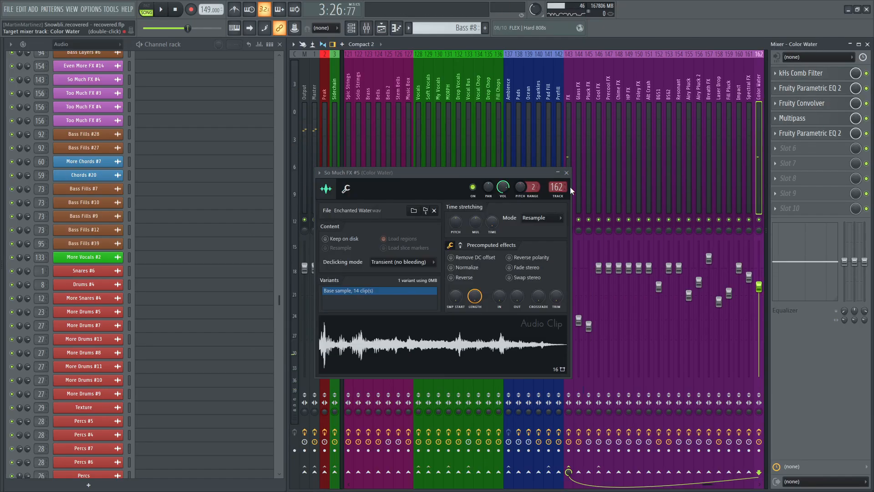
pyautogui.click(566, 173)
# Step: Return to the playlist, solo the Chords track group and audition it from bar 130
pyautogui.click(378, 28)
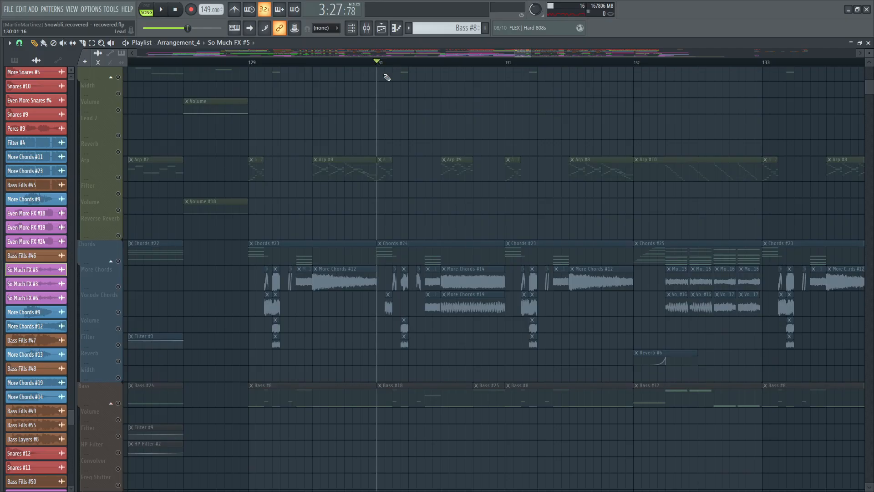
pyautogui.click(124, 262)
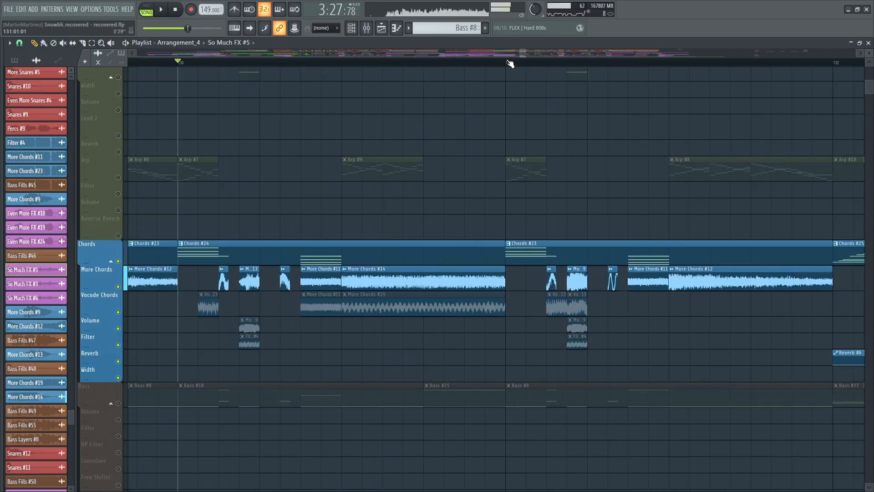
pyautogui.keyDown('ctrl'); pyautogui.scroll(2, 501, 273); pyautogui.keyUp('ctrl')
# Step: Solo the Bass track group and audition it through the Bass #18 and Bass #25 patterns
pyautogui.scroll(-3, 405, 107)
pyautogui.scroll(-4, 405, 107)
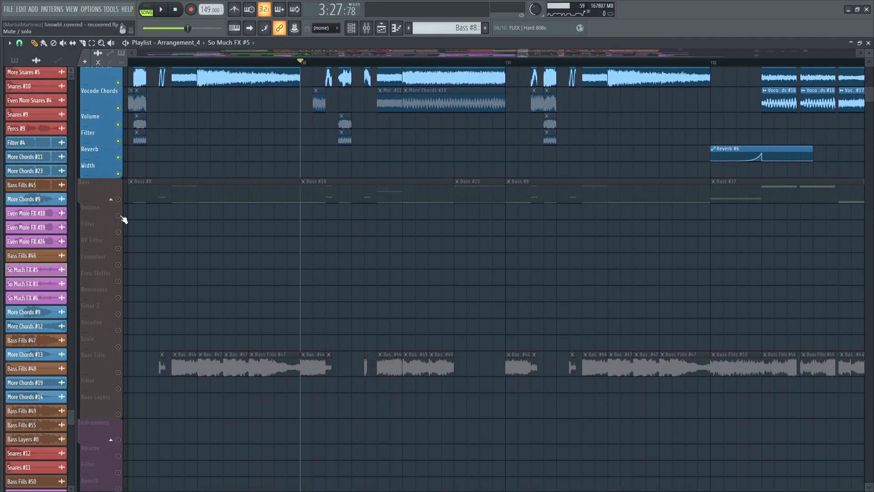
pyautogui.click(123, 219)
pyautogui.press('space')
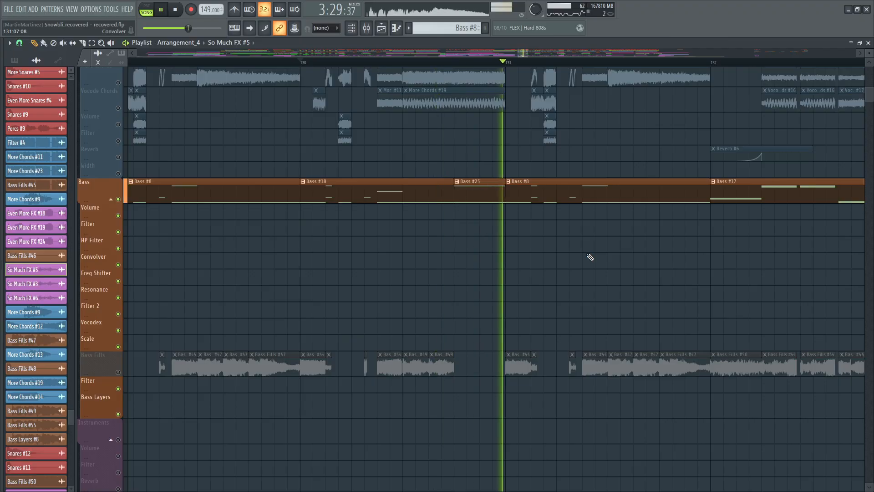
pyautogui.press('space')
# Step: Solo the Bass Fills track and audition its clips in bar 130
pyautogui.click(122, 371)
pyautogui.press('space')
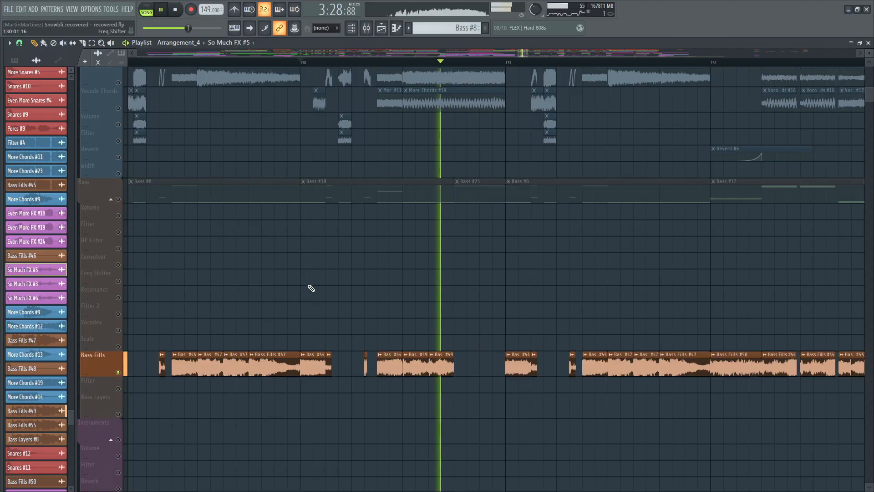
pyautogui.press('space')
# Step: Solo the Bass track and open the Bass #25 pattern in the channel rack
pyautogui.click(120, 200)
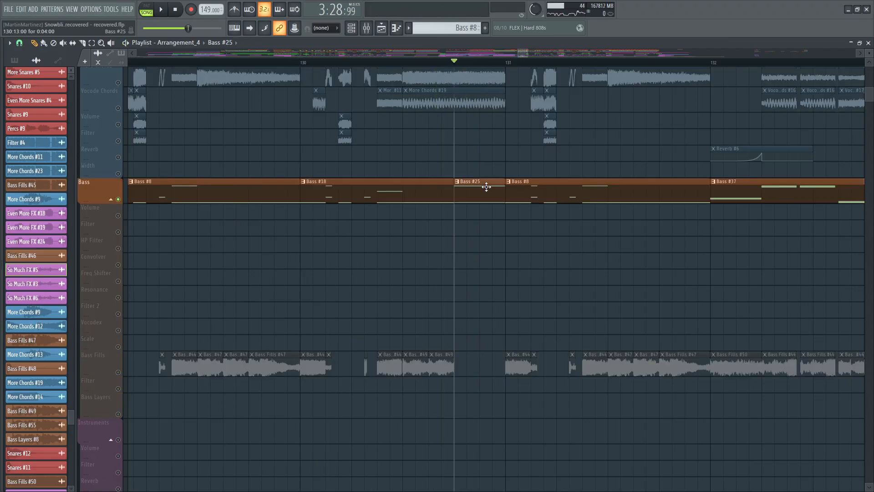
pyautogui.click(483, 188)
pyautogui.click(868, 43)
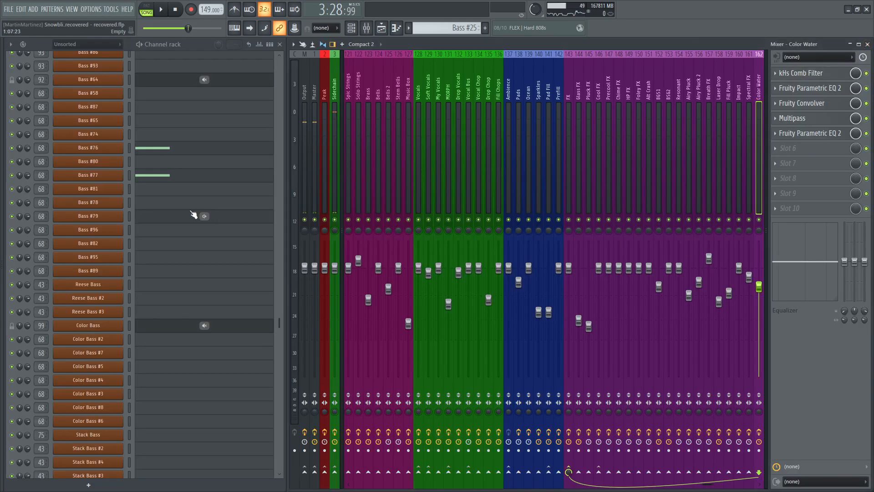
# Step: Mute Bass #77, open the Bass #76 OG Growl patch in Phase Plant and audition that layer alone
pyautogui.scroll(4, 160, 204)
pyautogui.click(17, 259)
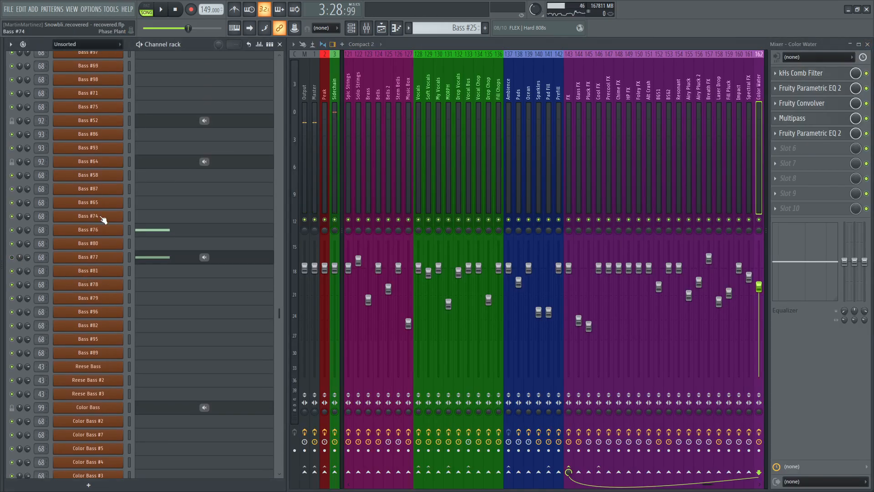
pyautogui.click(97, 219)
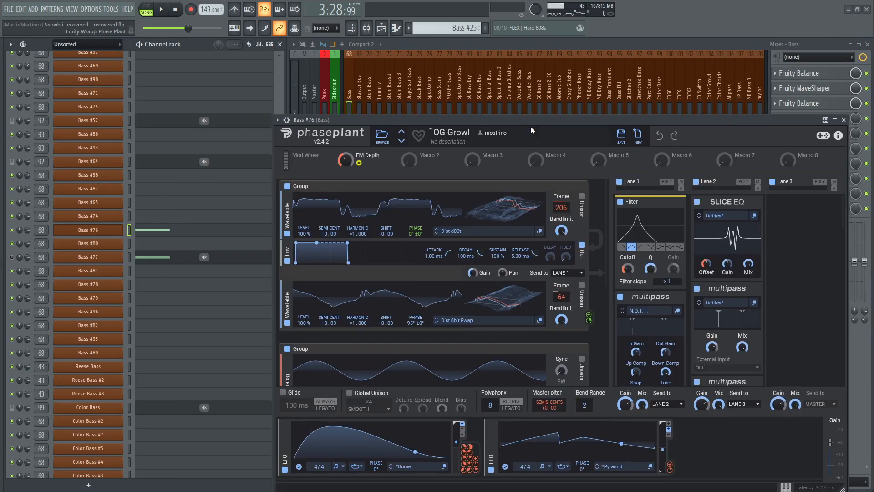
pyautogui.moveTo(531, 127); pyautogui.dragTo(367, 96)
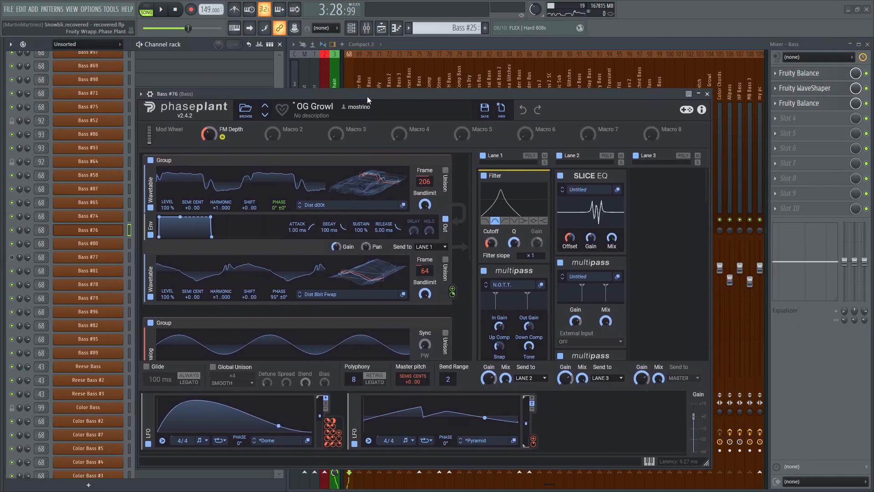
pyautogui.press('space')
pyautogui.press('space')
pyautogui.press('Escape')
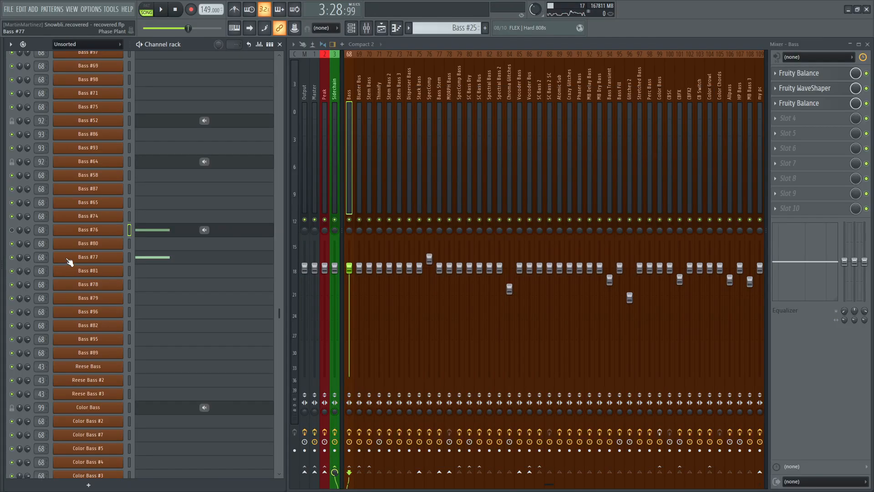
# Step: Mute Bass #76, enable Bass #77 and examine the effects in its Phase Plant patch
pyautogui.click(12, 230)
pyautogui.click(12, 258)
pyautogui.click(88, 258)
pyautogui.moveTo(520, 26); pyautogui.dragTo(488, 71)
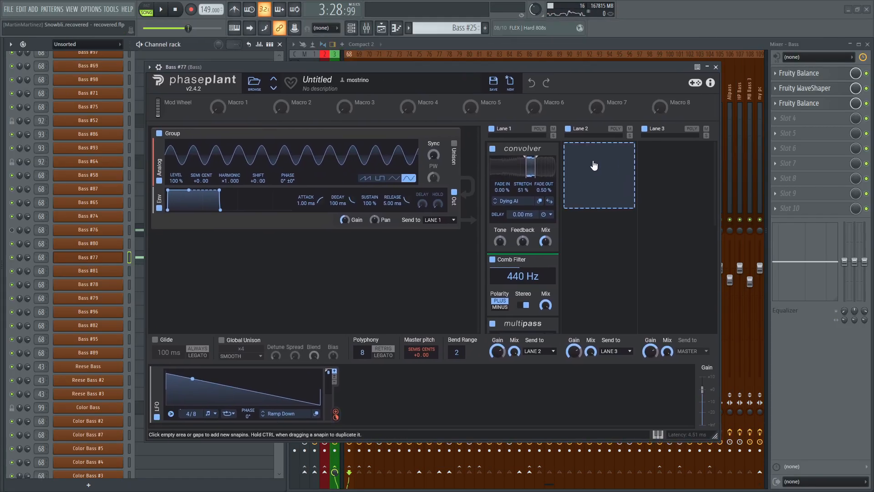
pyautogui.scroll(-5, 569, 177)
pyautogui.scroll(5, 572, 178)
pyautogui.press('Escape')
# Step: Unmute Bass #77 alongside Bass #76 and play both layers together
pyautogui.click(12, 257)
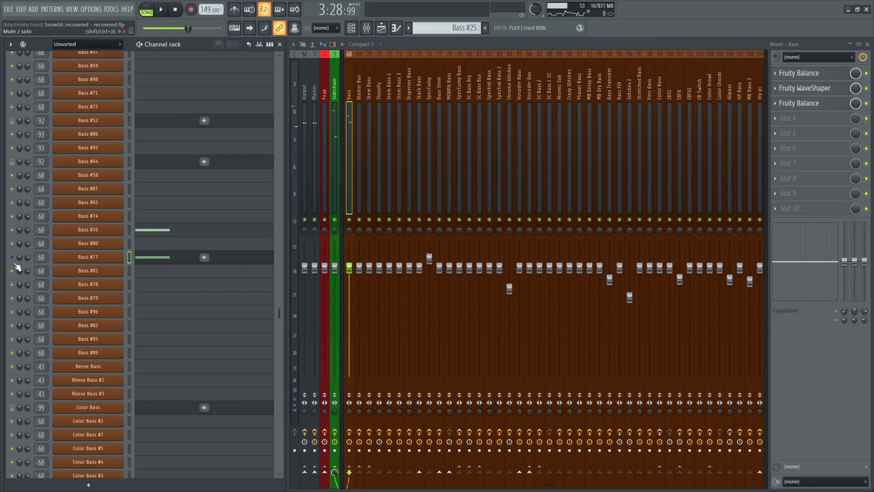
pyautogui.press('space')
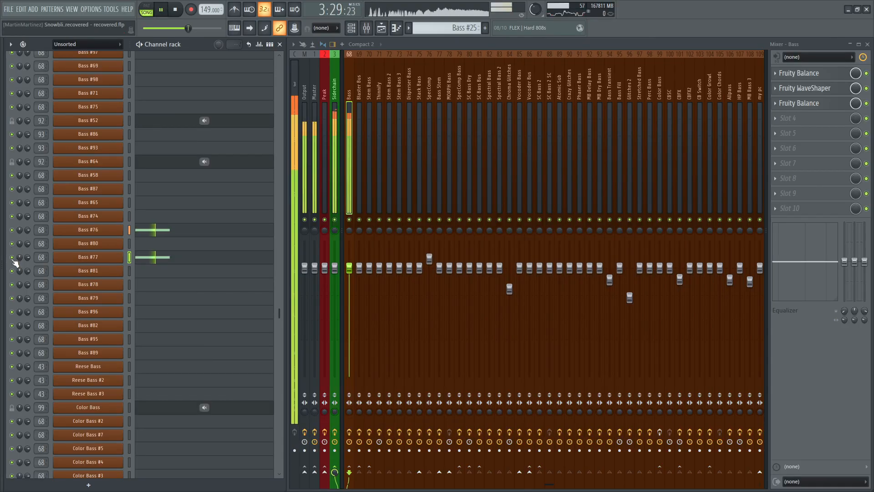
# Step: Stop the bass playback, return to the playlist, solo the FX track and audition its clip before bar 131
pyautogui.press('space')
pyautogui.press('F5')
pyautogui.scroll(-4, 484, 152)
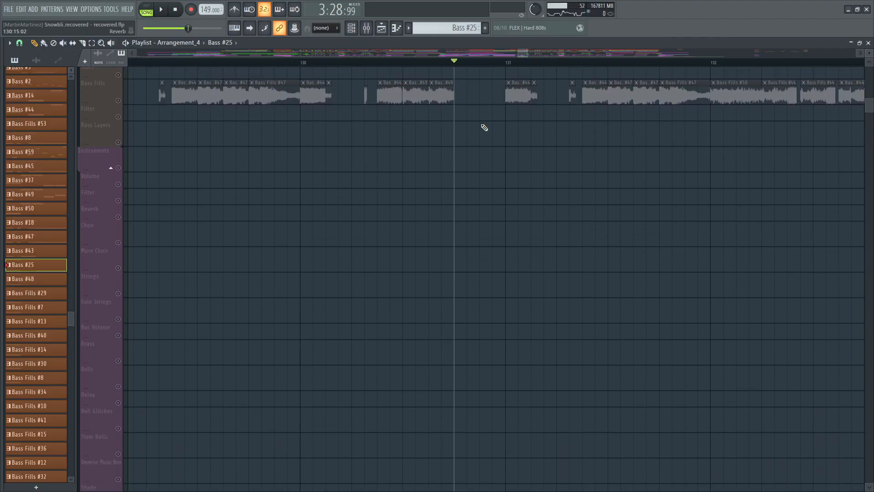
pyautogui.scroll(-10, 483, 127)
pyautogui.press('space')
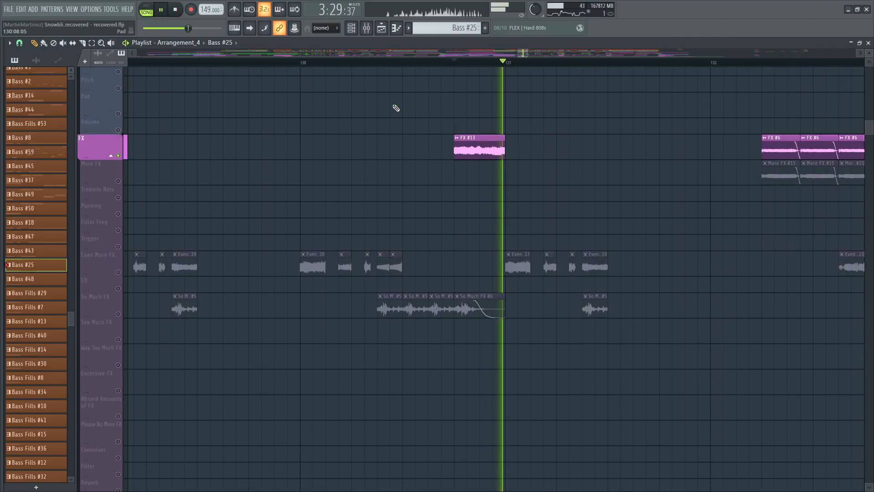
pyautogui.press('space')
# Step: Enable the whole FX track group and audition its layers together from bar 130
pyautogui.click(300, 63)
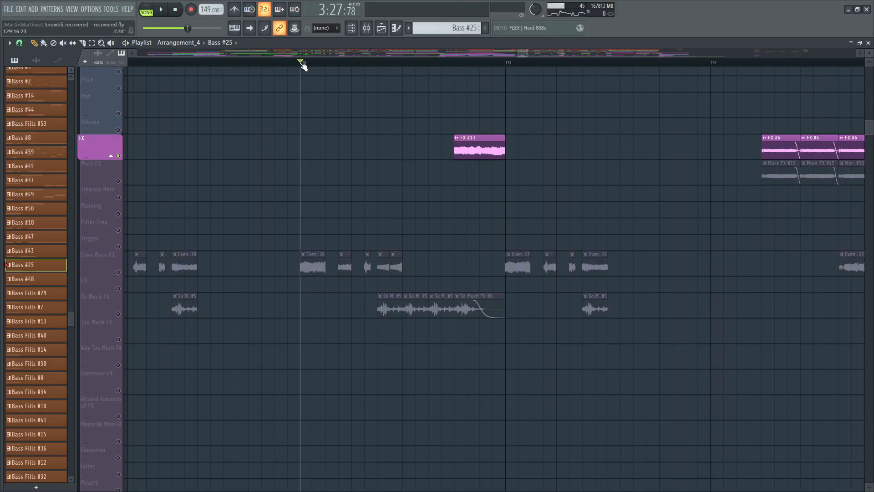
pyautogui.scroll(-2, 159, 145)
pyautogui.keyDown('ctrl'); pyautogui.click(119, 105); pyautogui.keyUp('ctrl')
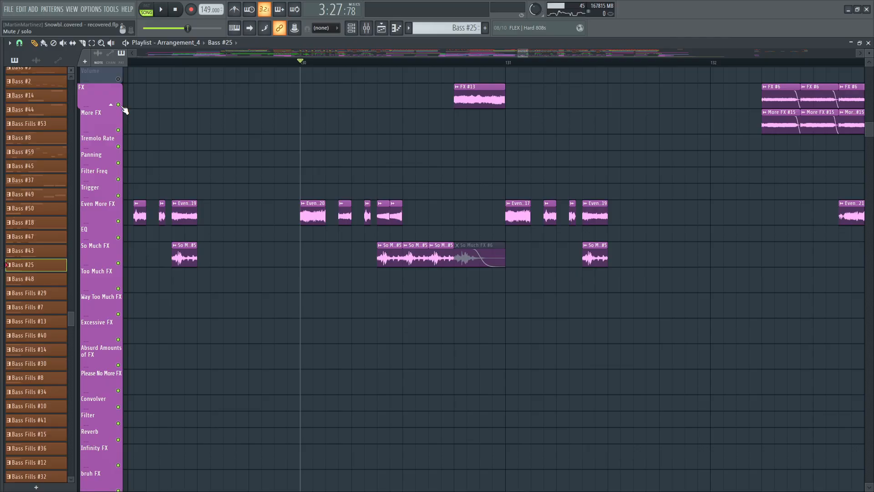
pyautogui.press('space')
pyautogui.press('space')
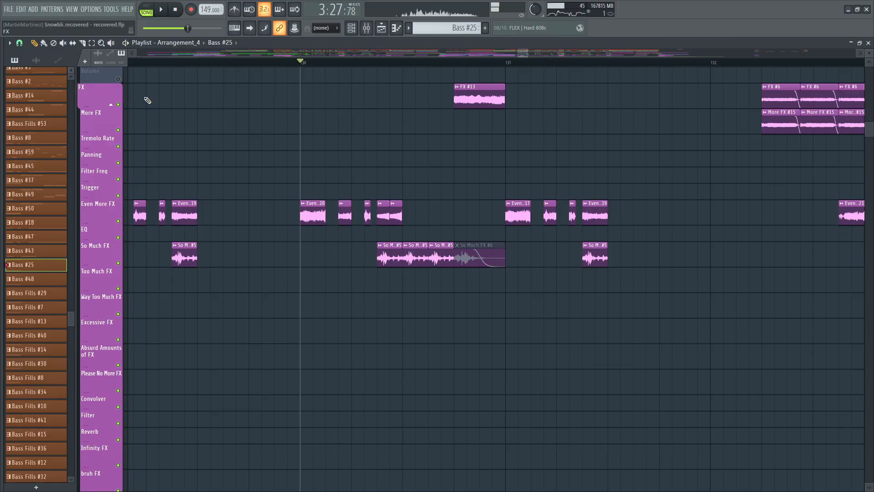
# Step: Unsolo the tracks and play the full mix from bar 132
pyautogui.scroll(4, 523, 142)
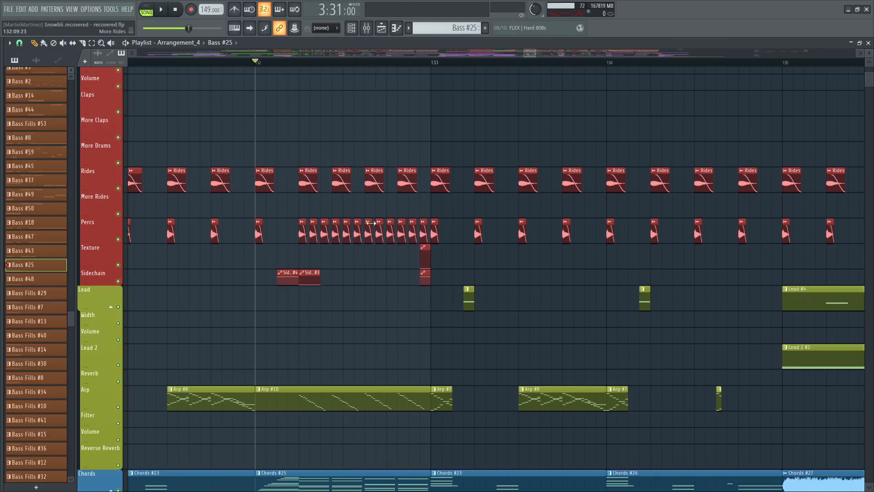
pyautogui.scroll(-4, 363, 226)
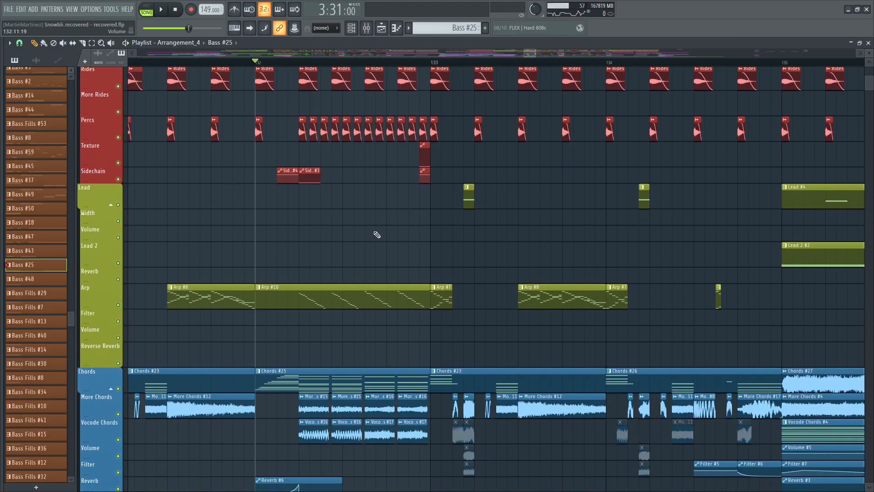
pyautogui.press('space')
pyautogui.press('space')
pyautogui.scroll(-2, 377, 235)
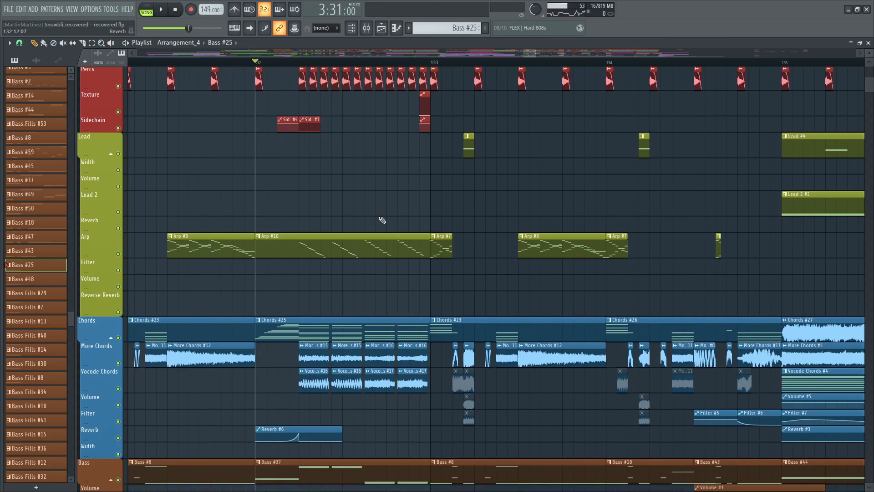
# Step: Solo the Drums track group and audition the snare, ride and percussion fill from bar 132
pyautogui.scroll(8, 381, 219)
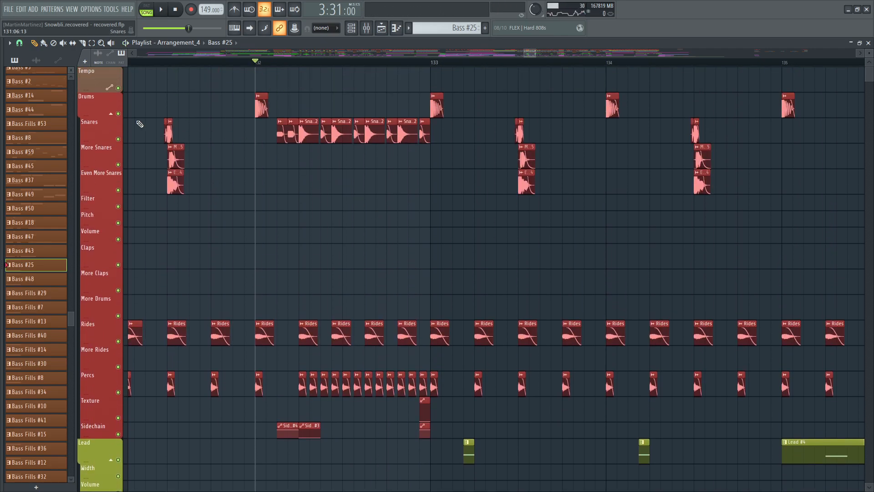
pyautogui.rightClick(118, 114)
pyautogui.press('space')
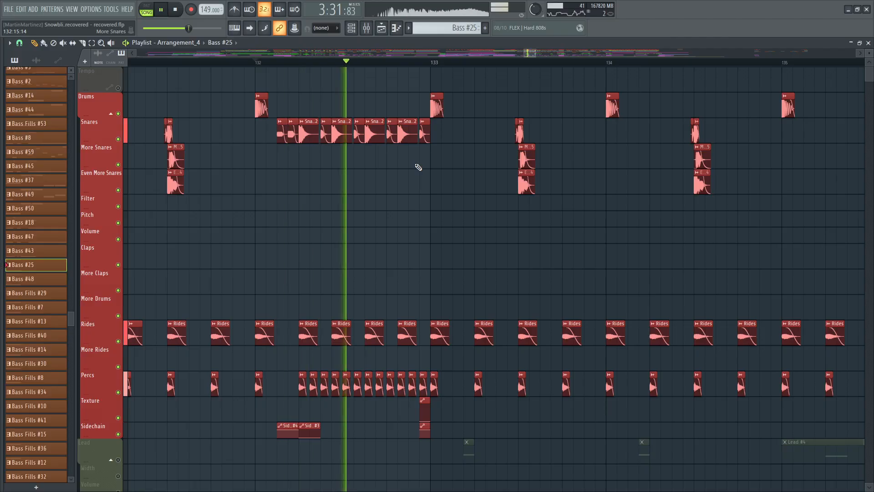
pyautogui.press('space')
# Step: Solo the Arp track and play the Arp #10 clip from the second beat of bar 132
pyautogui.scroll(-6, 358, 175)
pyautogui.scroll(-3, 359, 175)
pyautogui.rightClick(118, 203)
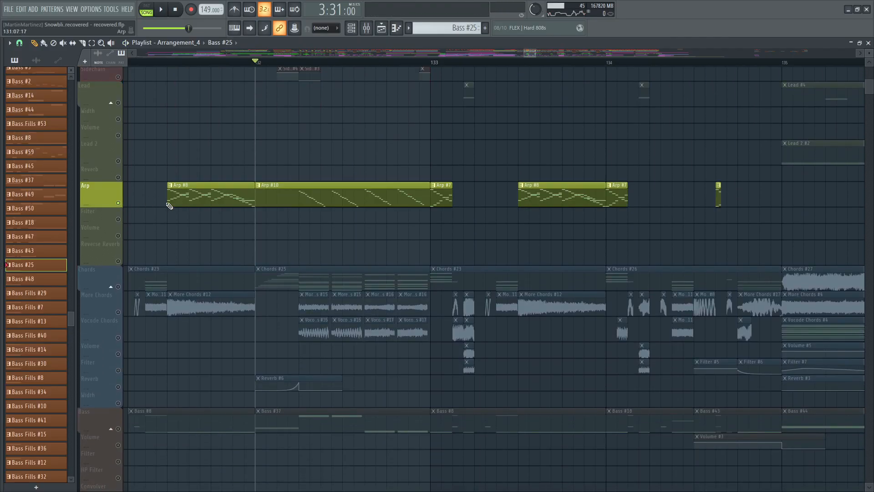
pyautogui.click(298, 62)
pyautogui.press('space')
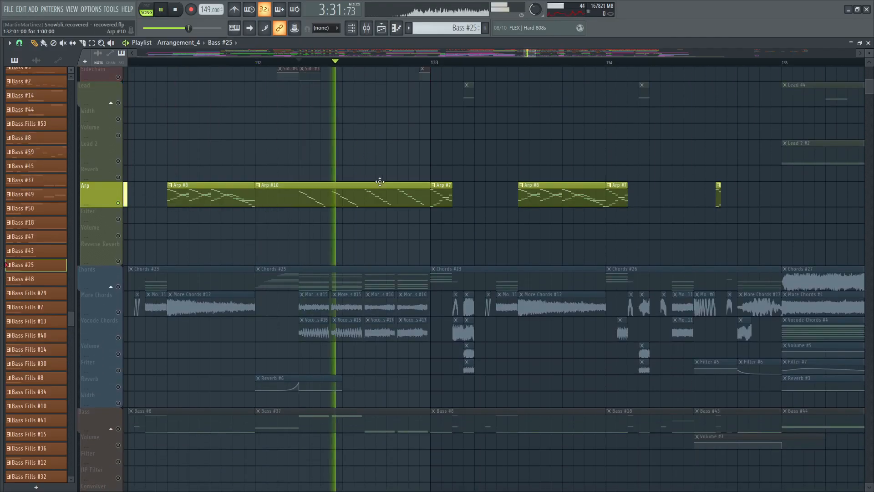
pyautogui.press('space')
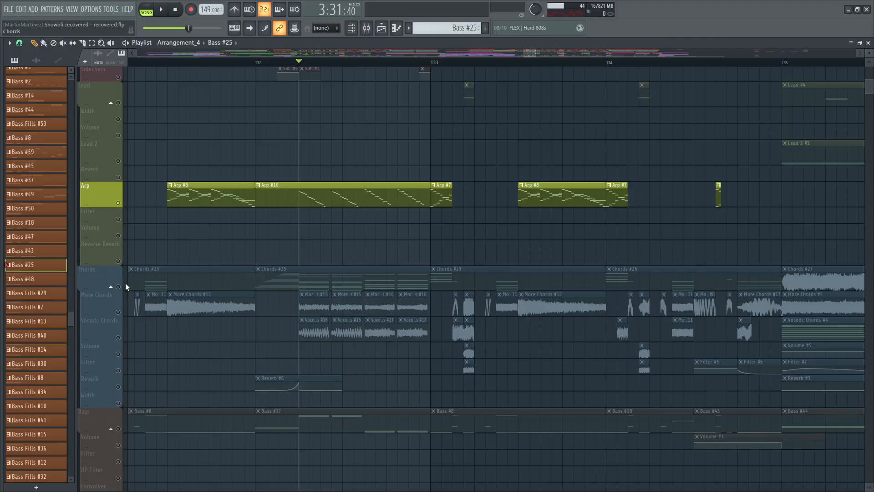
# Step: Solo the Chords track, examine the Chords #25 pattern's Drop 2 Chords channels in the channel rack and audition it
pyautogui.rightClick(118, 287)
pyautogui.click(322, 287)
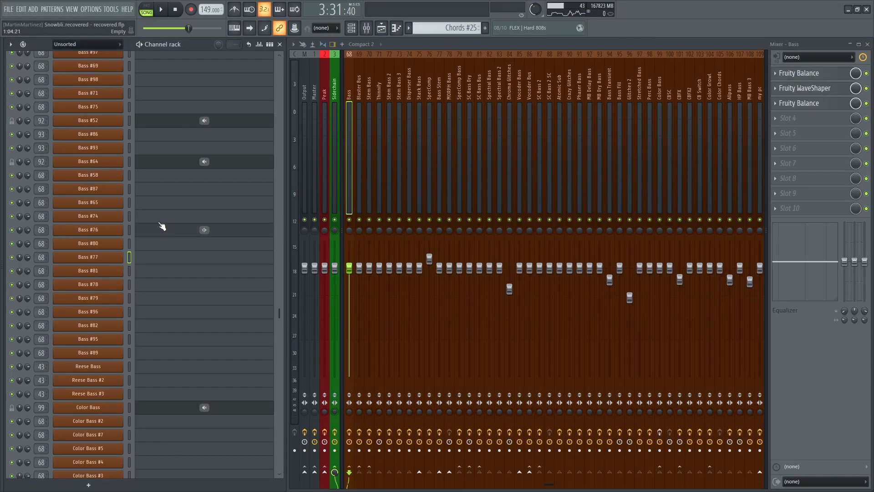
pyautogui.press('F6')
pyautogui.press('F9')
pyautogui.scroll(10, 160, 215)
pyautogui.scroll(-1, 159, 215)
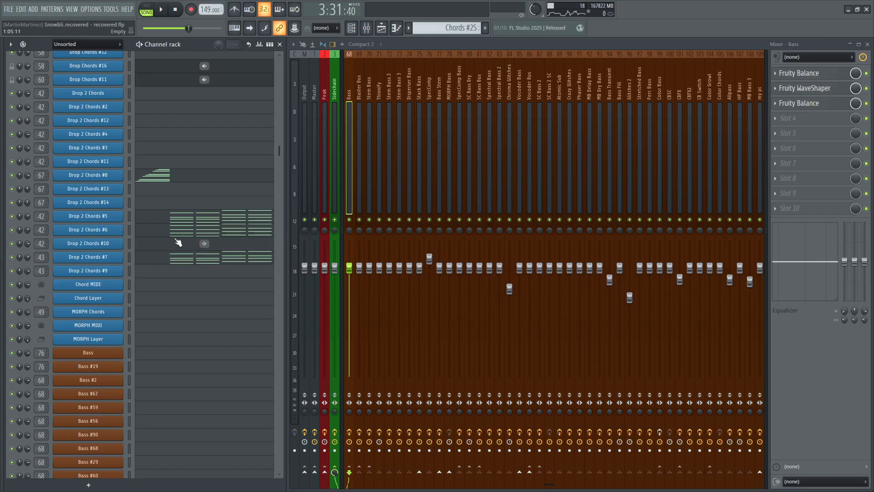
pyautogui.press('space')
pyautogui.click(386, 28)
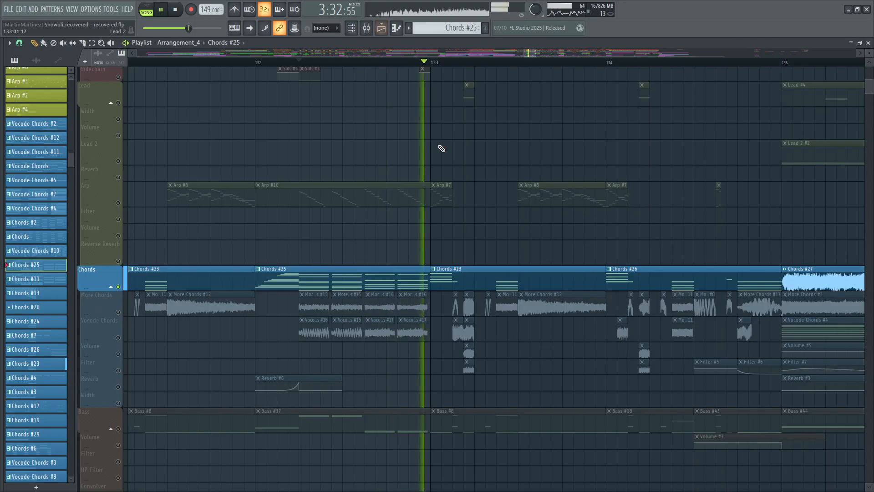
pyautogui.press('space')
# Step: Solo the More Chords track and audition its More Chords #15 and #16 clips in bar 132
pyautogui.scroll(-3, 419, 151)
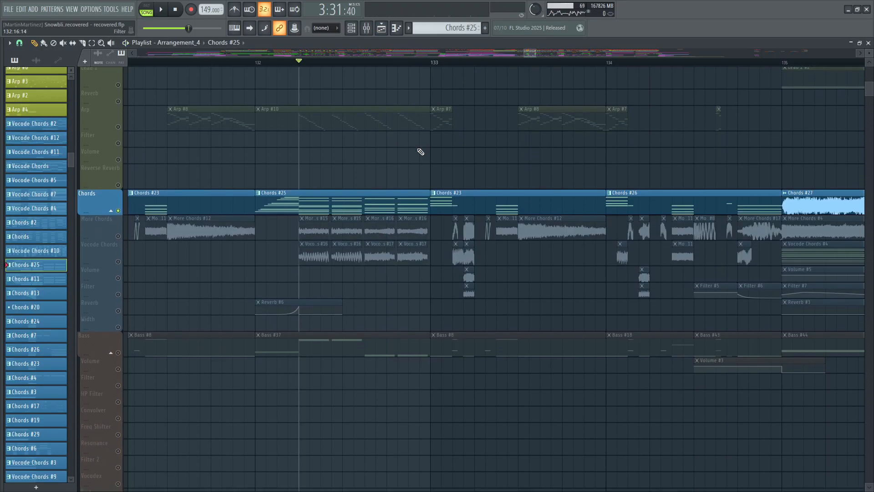
pyautogui.click(120, 238)
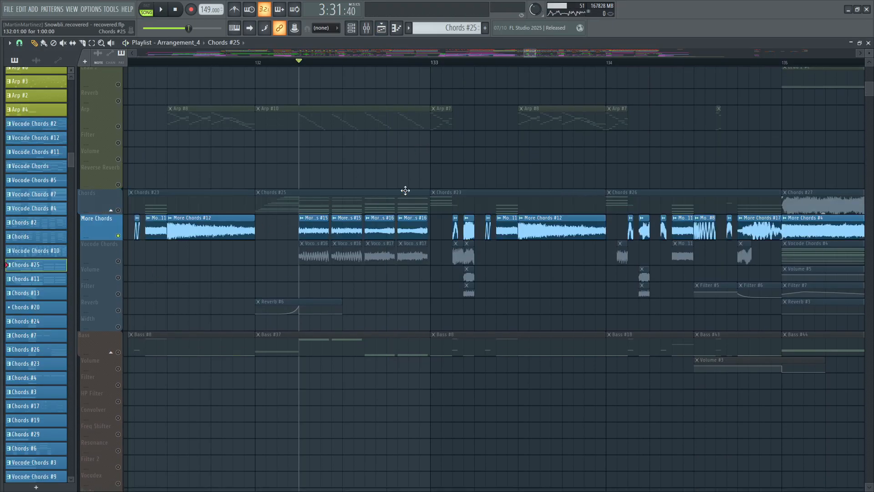
pyautogui.scroll(3, 383, 67)
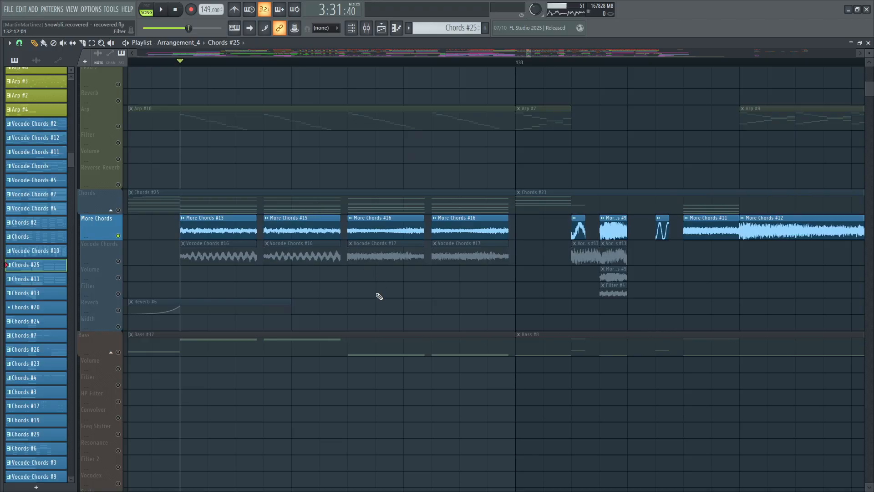
pyautogui.scroll(-3, 372, 313)
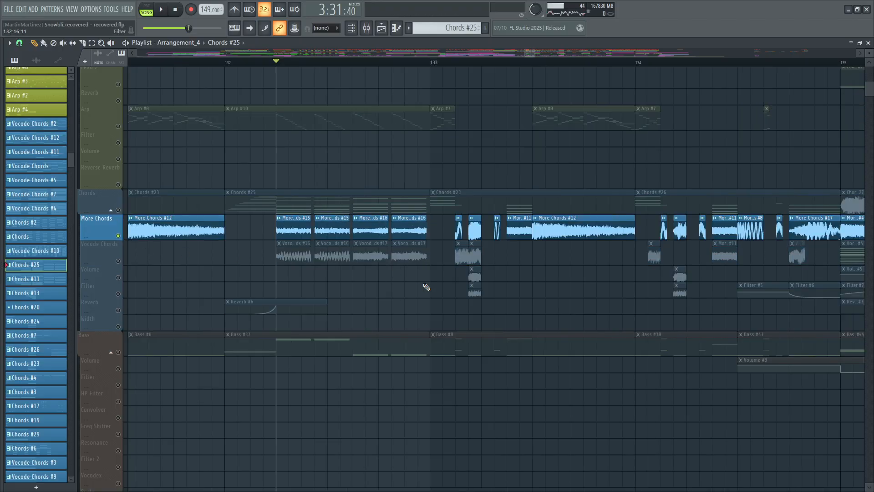
pyautogui.press('space')
pyautogui.press('space')
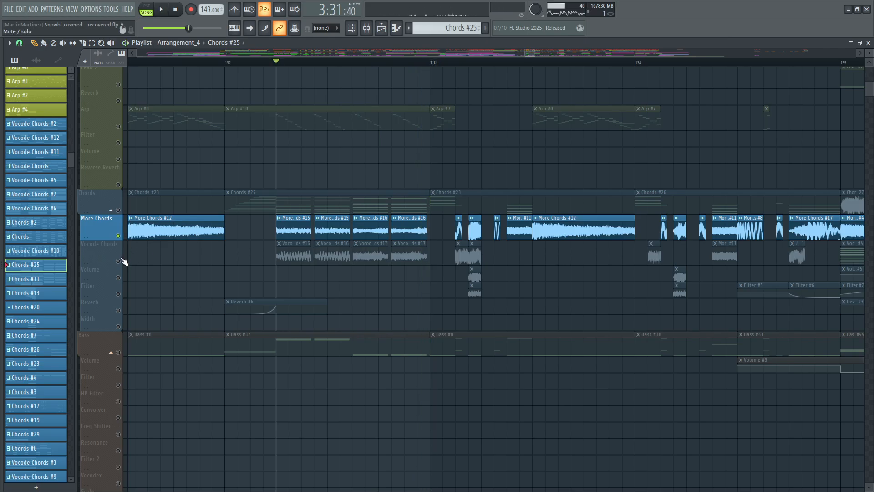
# Step: Solo the Vocode Chords track and audition its resampled clips in bar 132
pyautogui.rightClick(119, 261)
pyautogui.press('space')
pyautogui.press('space')
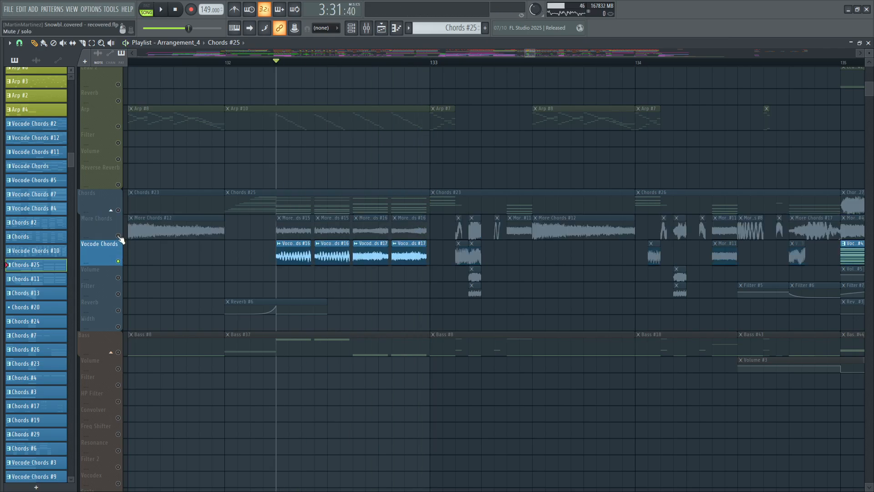
# Step: Audition the Chords layer, bringing in More Chords and Vocode Chords during playback
pyautogui.click(118, 236)
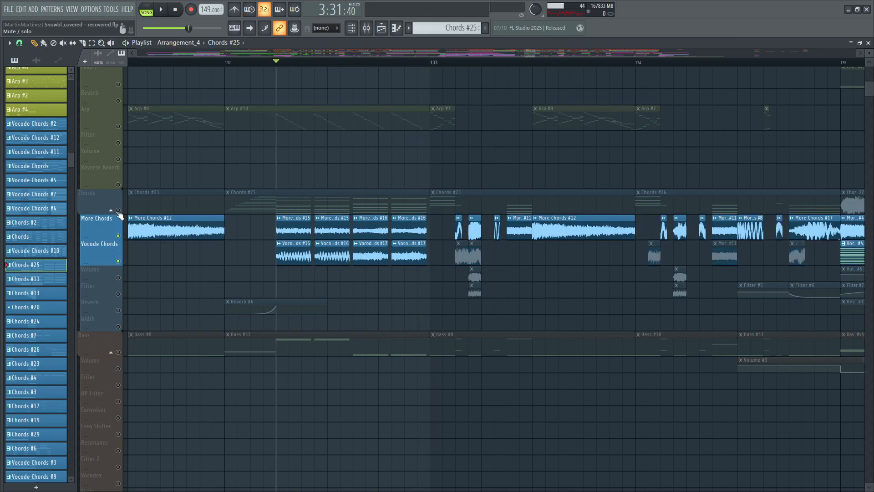
pyautogui.click(118, 210)
pyautogui.click(118, 235)
pyautogui.press('space')
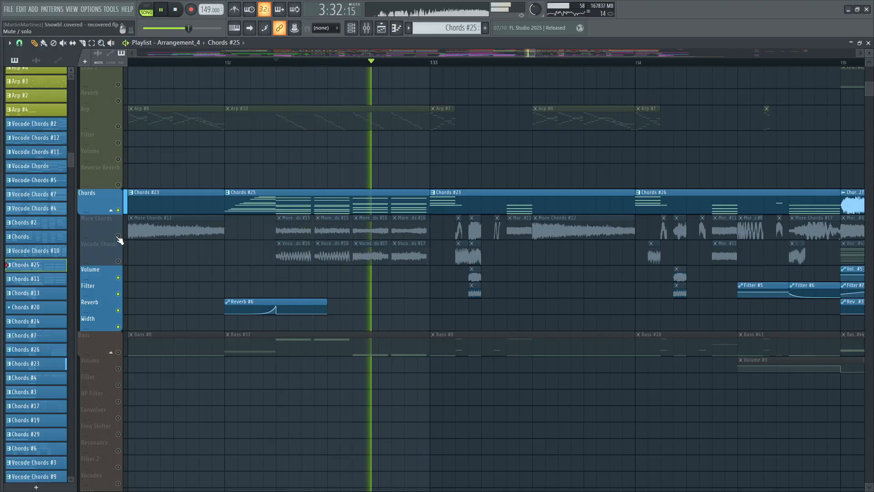
pyautogui.click(118, 235)
pyautogui.click(118, 261)
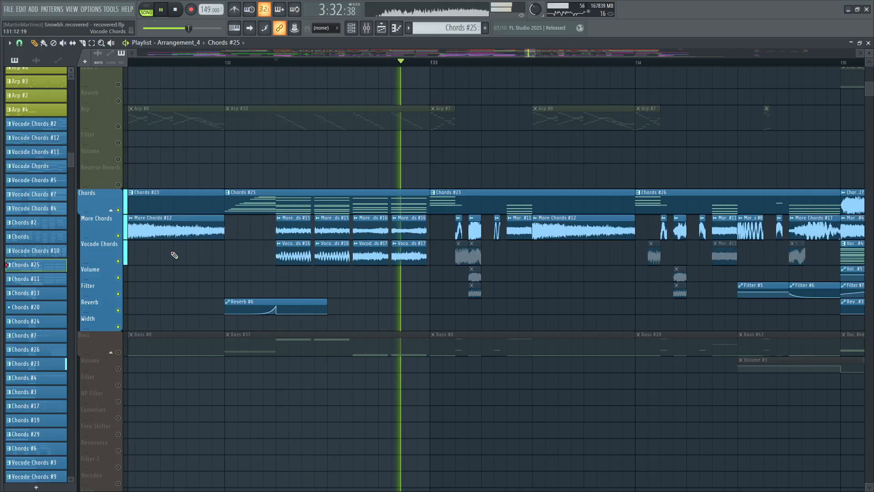
pyautogui.press('space')
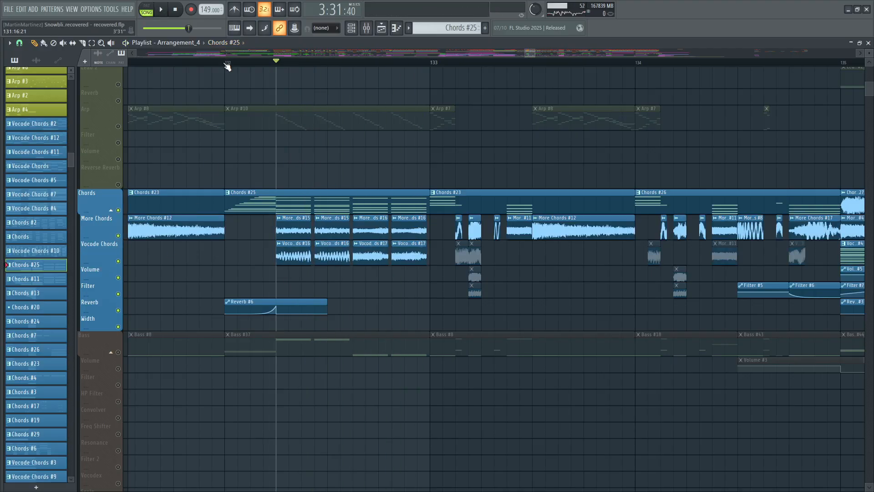
# Step: Play all the chord layers together from the start of bar 132
pyautogui.click(227, 63)
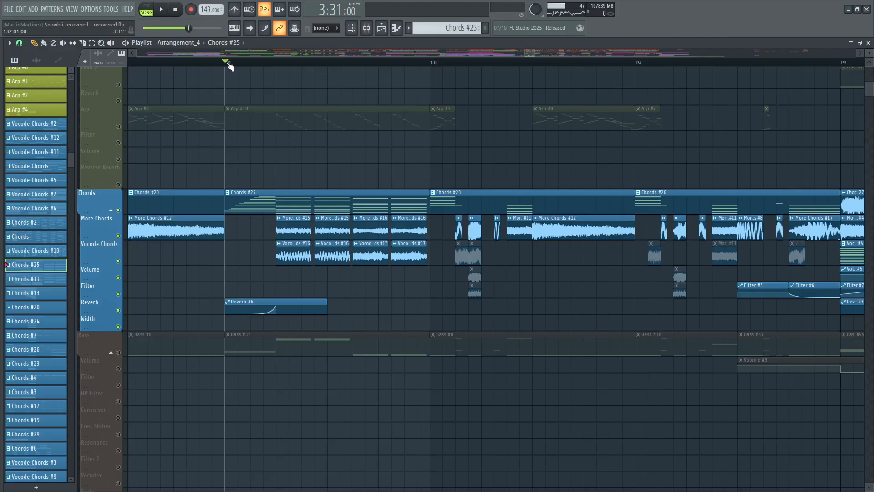
pyautogui.scroll(3, 230, 64)
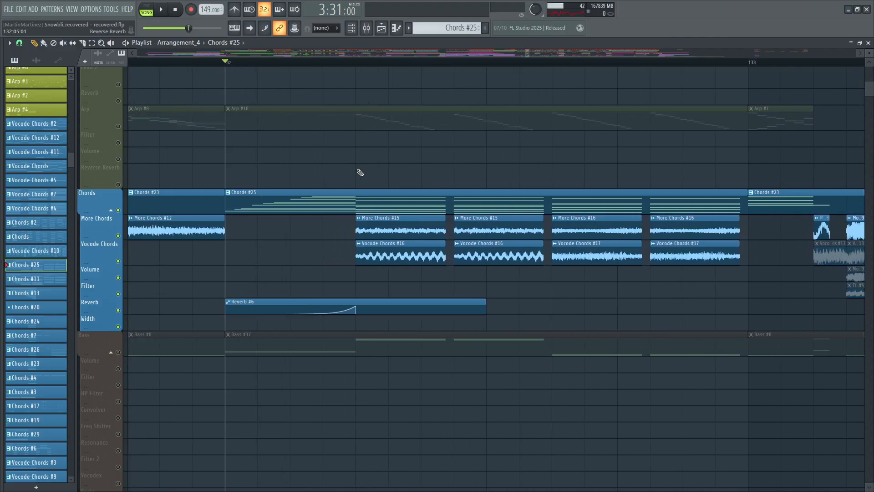
pyautogui.press('space')
pyautogui.press('space')
# Step: Open the Drop 2 Chords #8 patch in Phase Plant and examine its effects in Lane 1
pyautogui.click(868, 44)
pyautogui.click(108, 176)
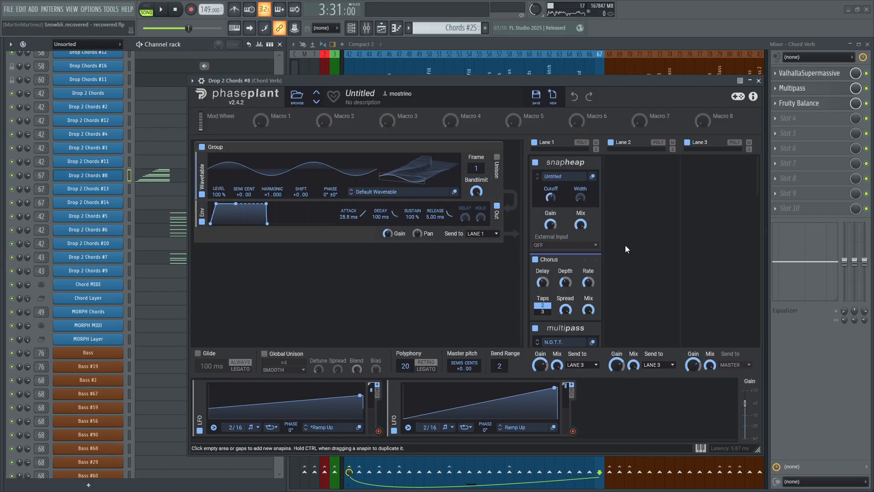
pyautogui.scroll(-3, 646, 245)
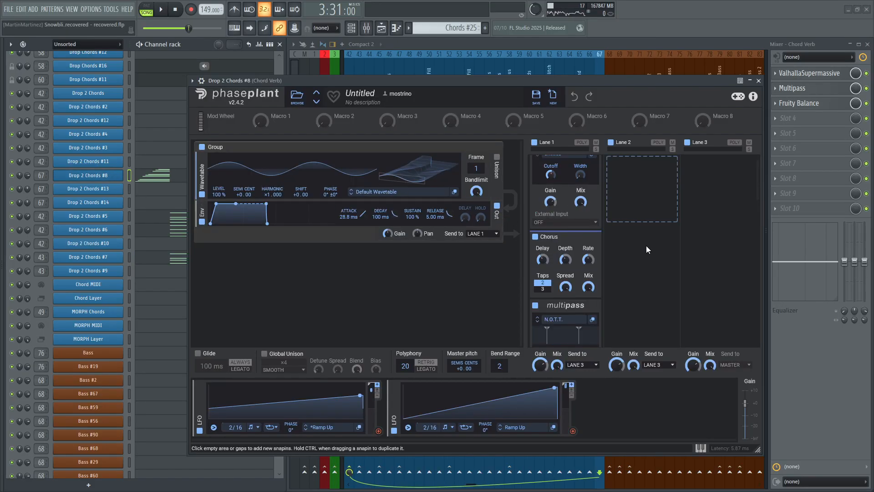
# Step: Solo the Drop 2 Chords #8 channel, view its rising notes in the piano roll and audition them
pyautogui.click(383, 29)
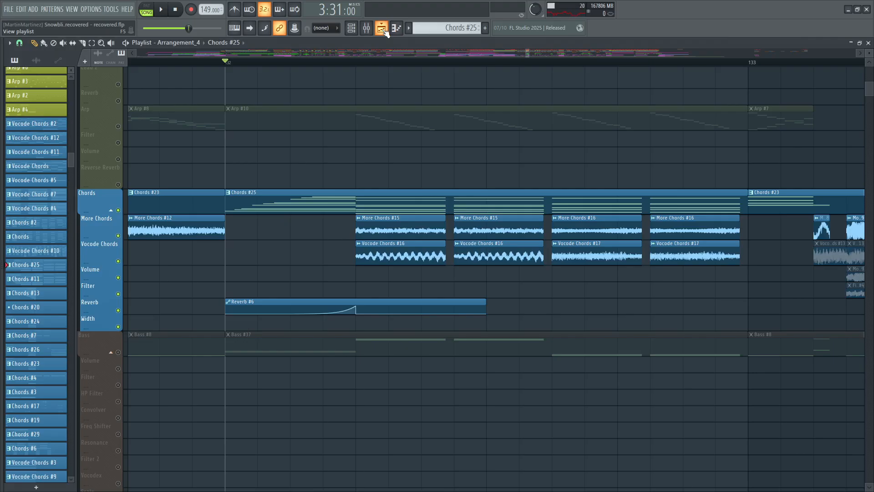
pyautogui.click(384, 30)
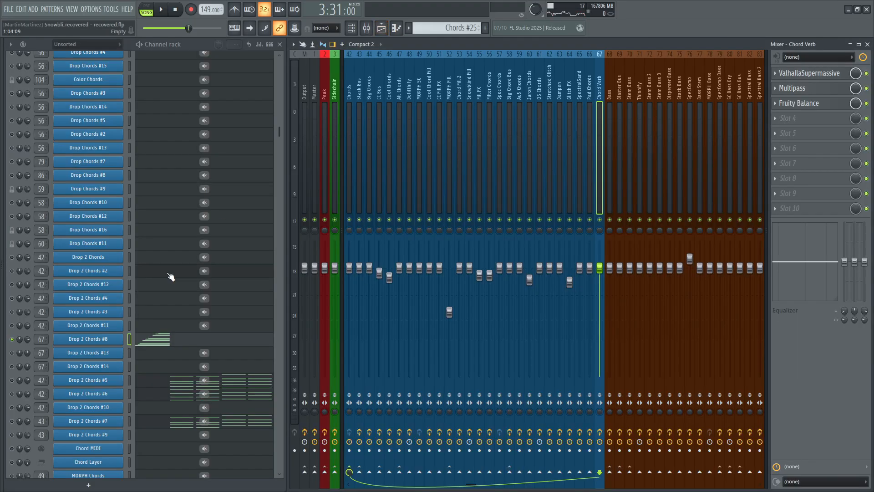
pyautogui.click(163, 339)
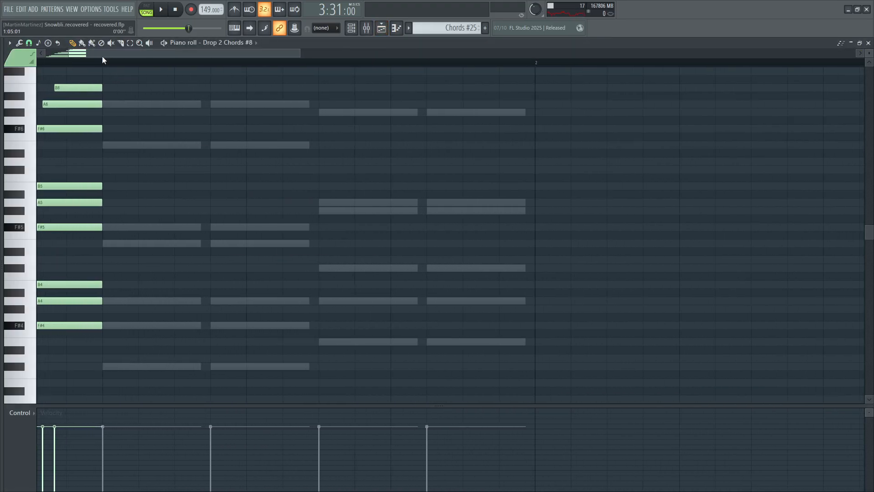
pyautogui.press('space')
pyautogui.press('space')
pyautogui.click(868, 42)
# Step: Solo the Bass track, select the Bass #37 pattern and examine the Snap Heap filter in the Bass Fill #29 Phase Plant patch
pyautogui.scroll(-2, 400, 176)
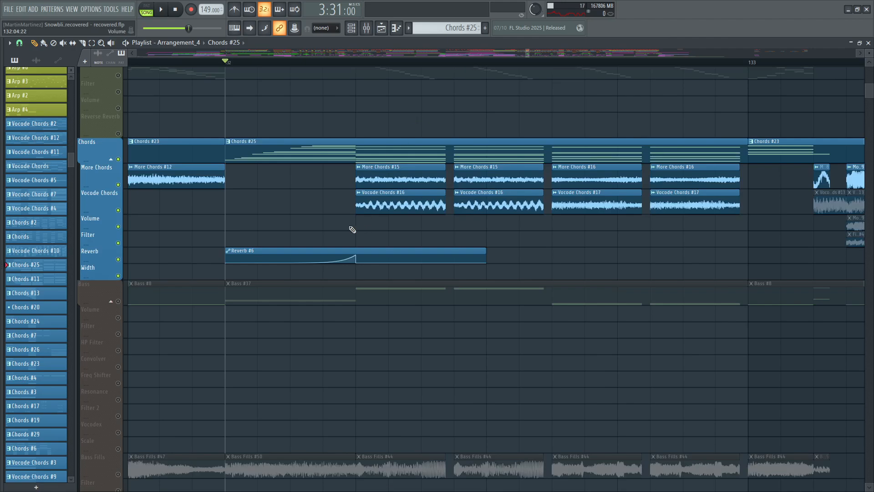
pyautogui.click(119, 277)
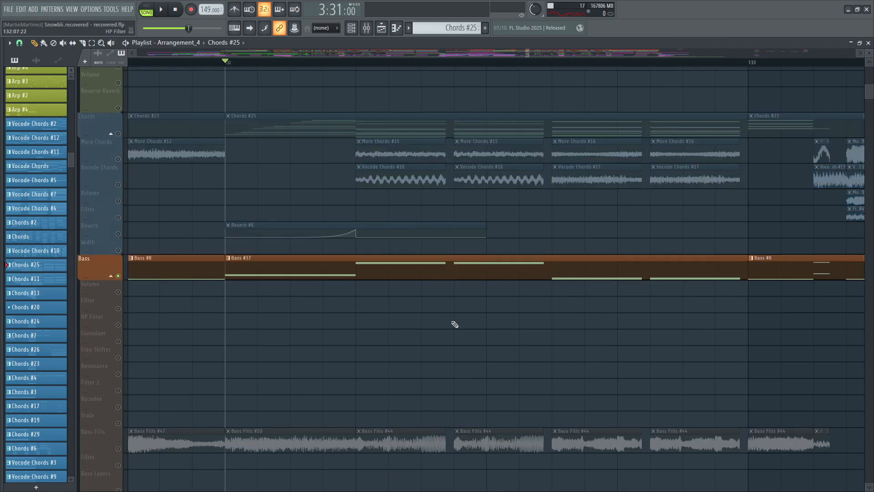
pyautogui.click(429, 273)
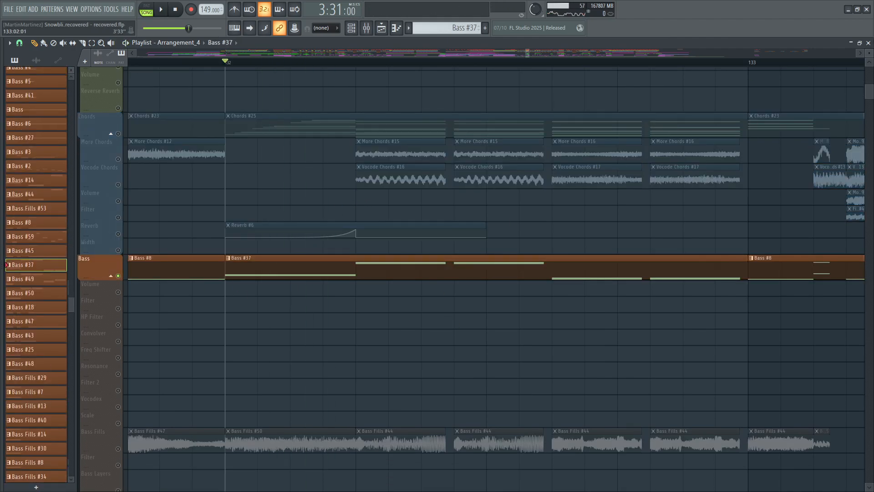
pyautogui.click(868, 43)
pyautogui.scroll(-5, 231, 283)
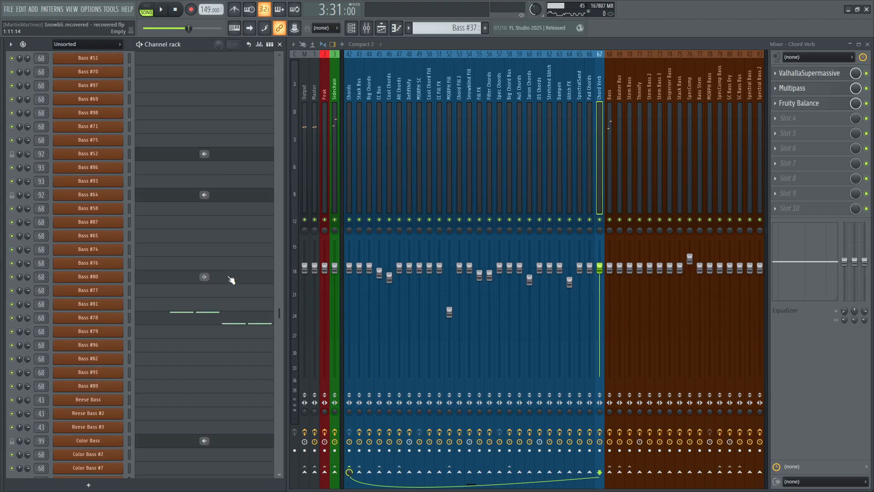
pyautogui.scroll(-10, 228, 273)
pyautogui.click(113, 257)
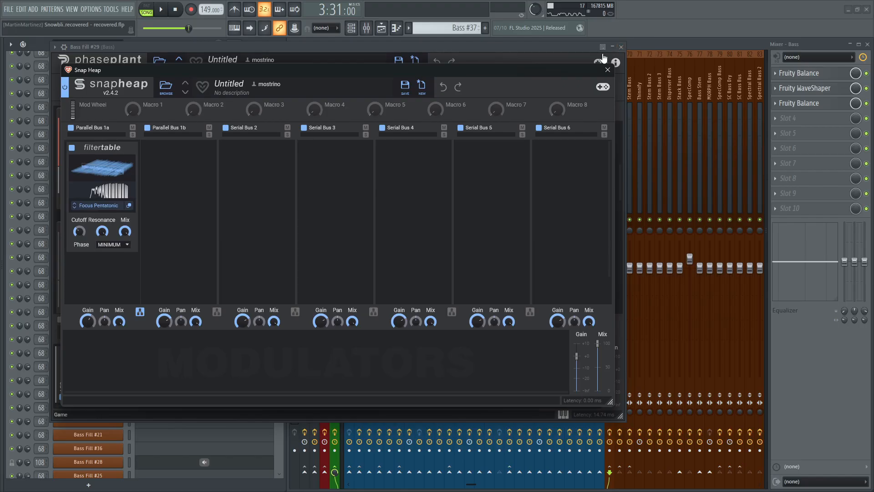
pyautogui.click(608, 71)
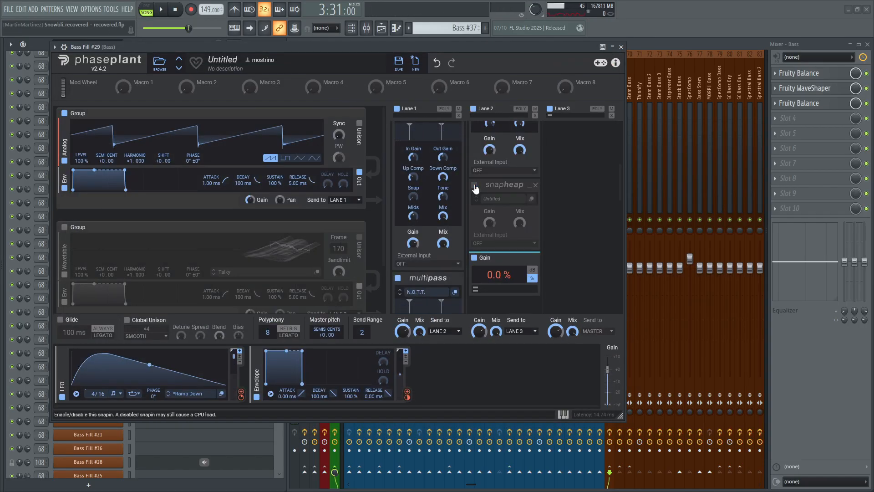
# Step: Enable the Snap Heap effect in Lane 2 of the Bass Fill #29 patch and return to the playlist
pyautogui.click(474, 185)
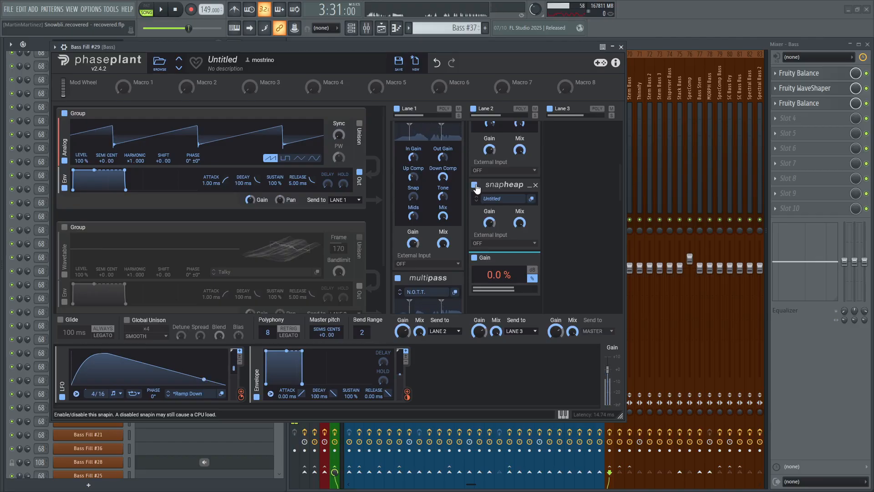
pyautogui.click(621, 47)
pyautogui.click(381, 28)
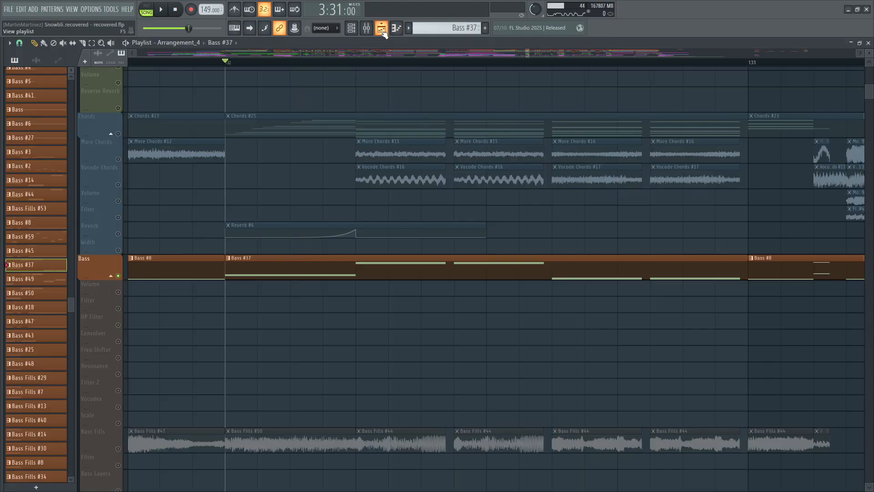
# Step: Audition the soloed Bass track from the start of bar 132
pyautogui.scroll(-1, 390, 68)
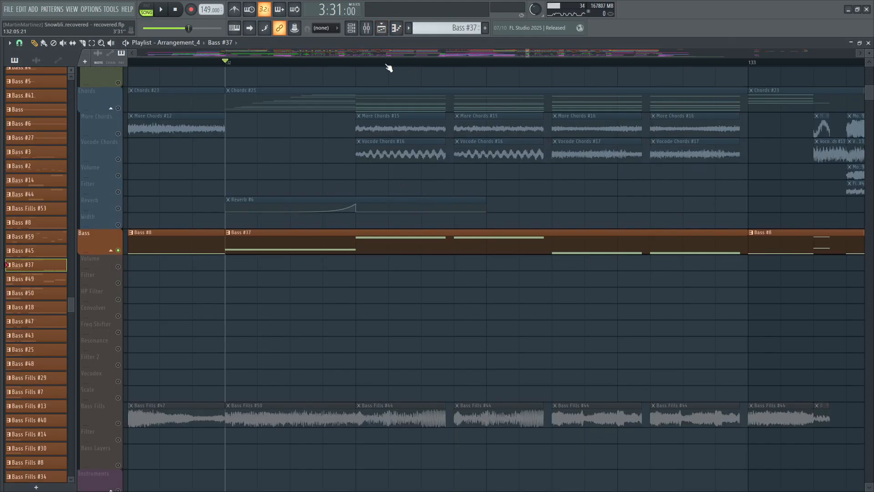
pyautogui.scroll(-1, 390, 68)
pyautogui.scroll(-3, 364, 273)
pyautogui.press('space')
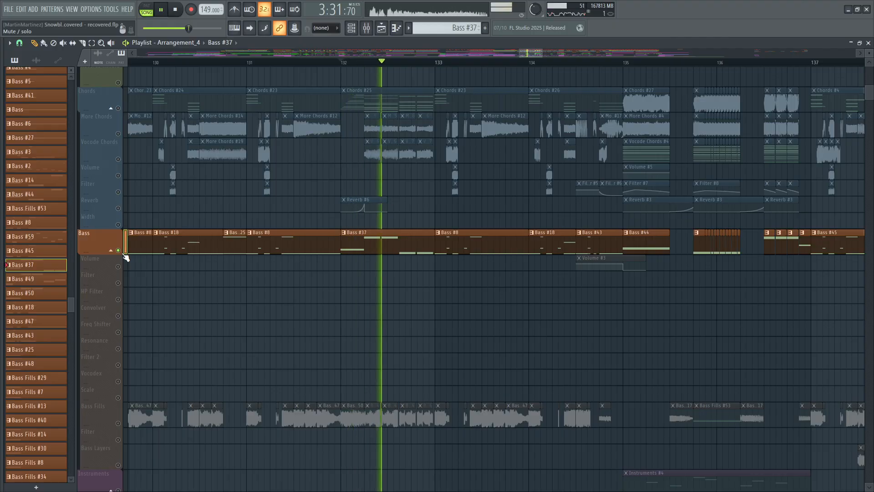
pyautogui.press('space')
# Step: Solo the Bass Fills track and audition it from the start of bar 132
pyautogui.scroll(3, 414, 336)
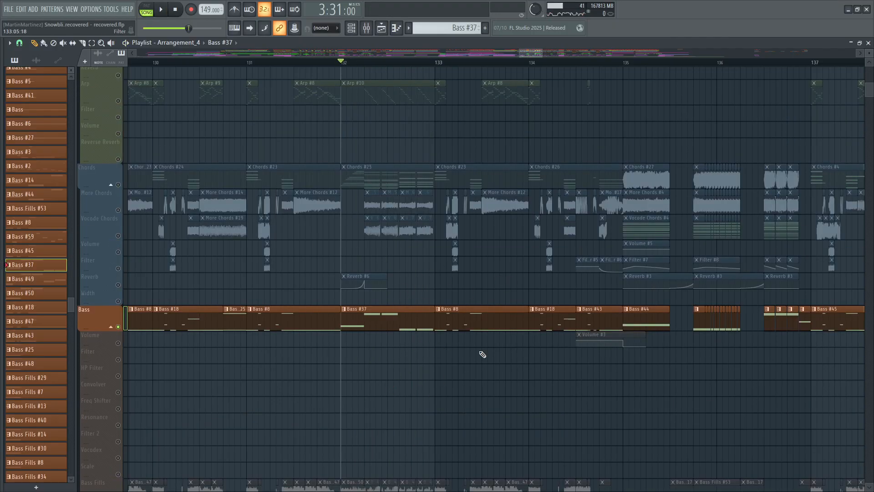
pyautogui.scroll(-3, 472, 357)
pyautogui.scroll(-6, 453, 273)
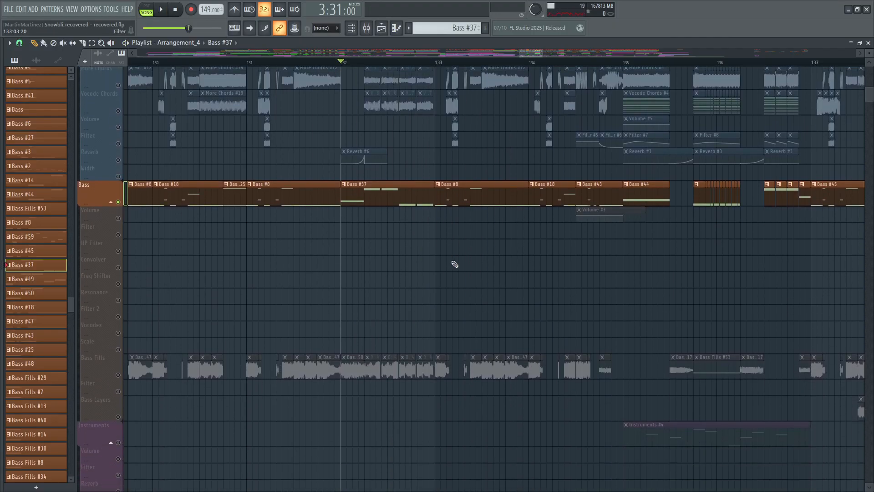
pyautogui.rightClick(120, 348)
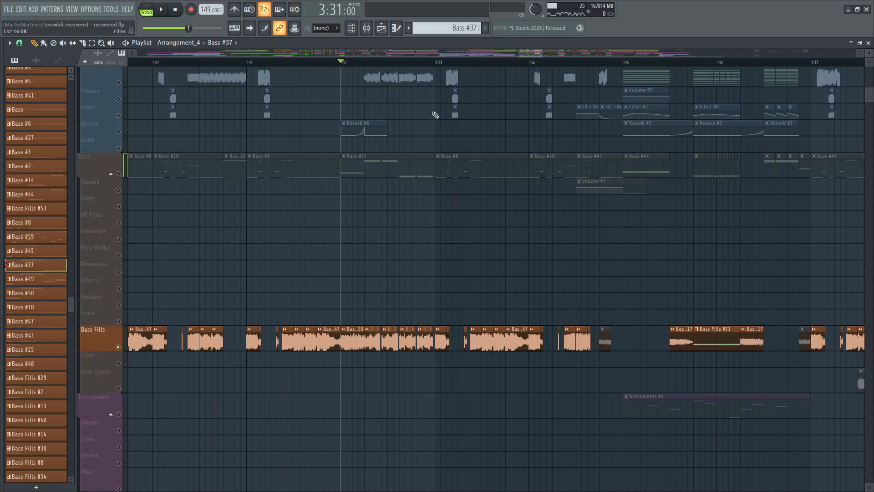
pyautogui.scroll(4, 398, 64)
pyautogui.scroll(-3, 354, 67)
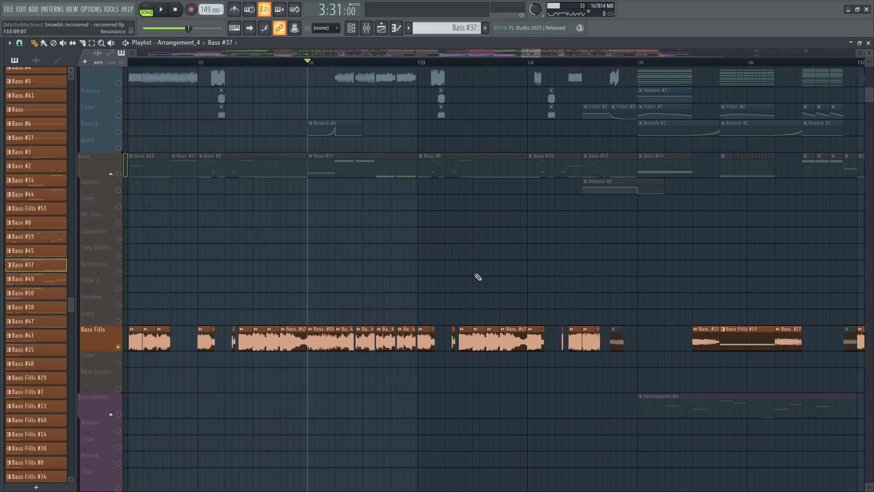
pyautogui.press('space')
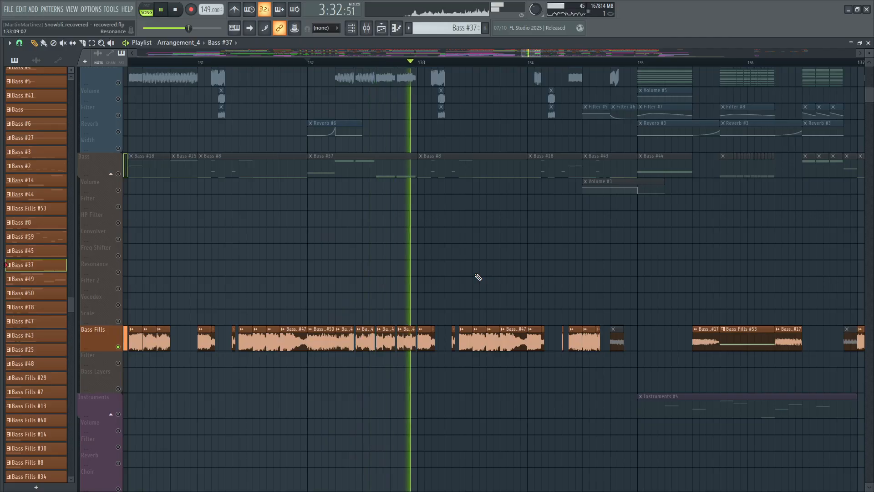
pyautogui.press('space')
# Step: Solo the Vocals group and audition its chops from the start of bar 132
pyautogui.scroll(-15, 478, 277)
pyautogui.scroll(-20, 478, 276)
pyautogui.click(118, 155)
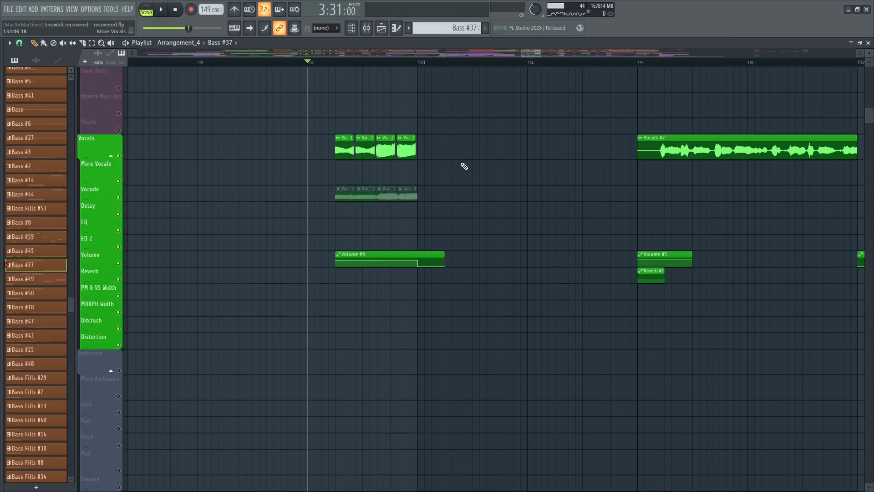
pyautogui.press('space')
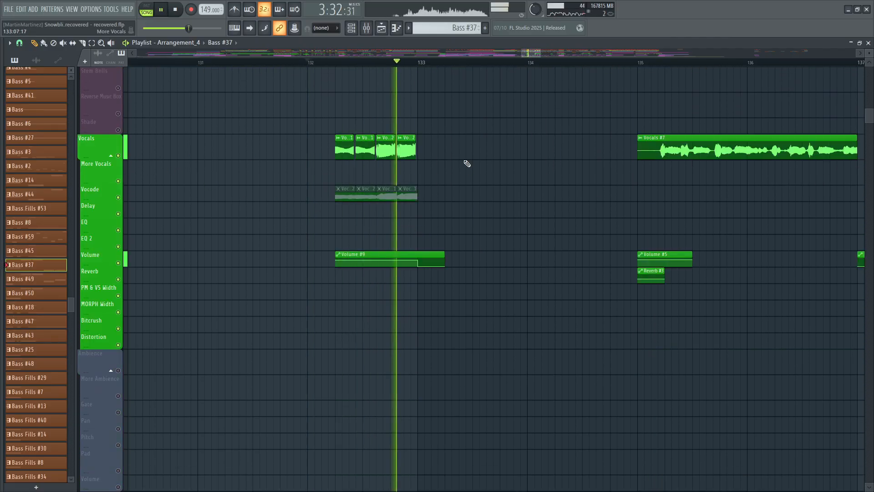
pyautogui.press('space')
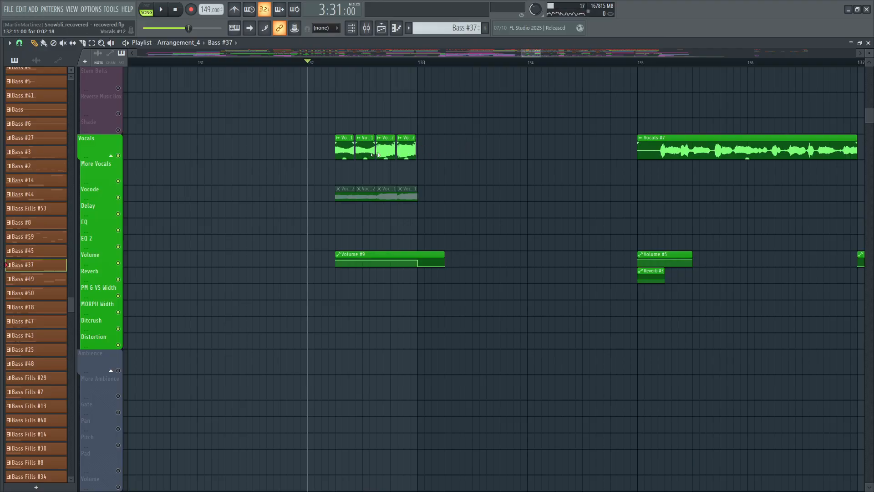
# Step: Examine the sample settings of the Vocals #11 audio clip and replay the vocal chops in bar 132
pyautogui.click(35, 60)
pyautogui.click(19, 270)
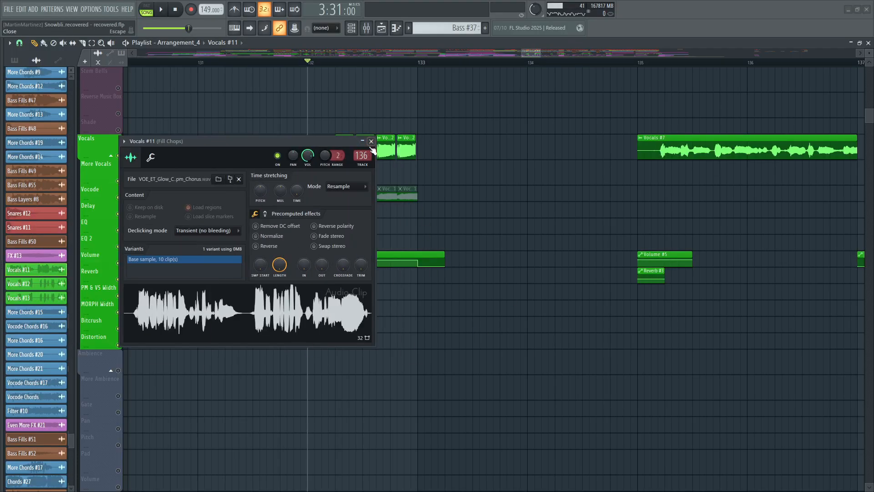
pyautogui.click(371, 141)
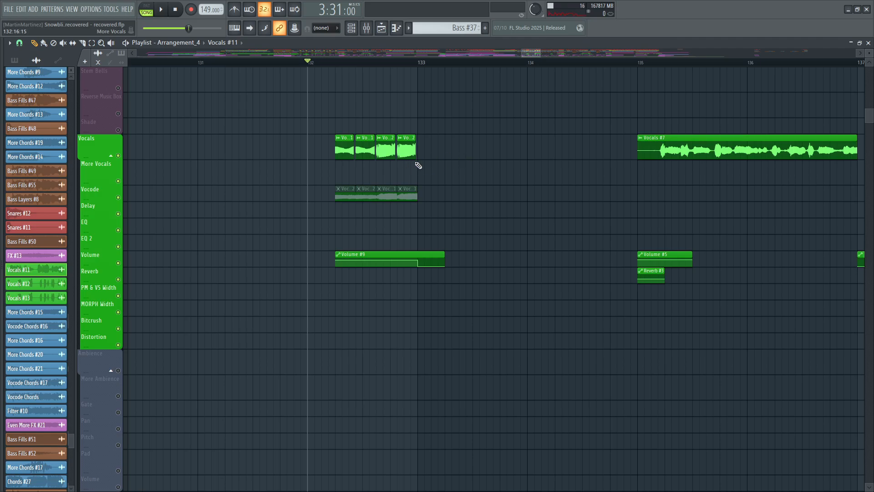
pyautogui.press('space')
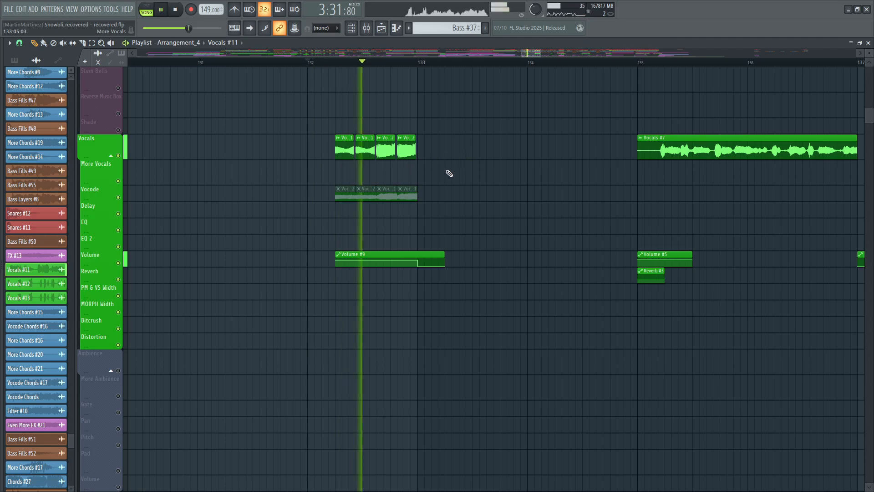
pyautogui.press('space')
# Step: Solo the FX group and audition its layers from the start of bar 132
pyautogui.scroll(-5, 349, 163)
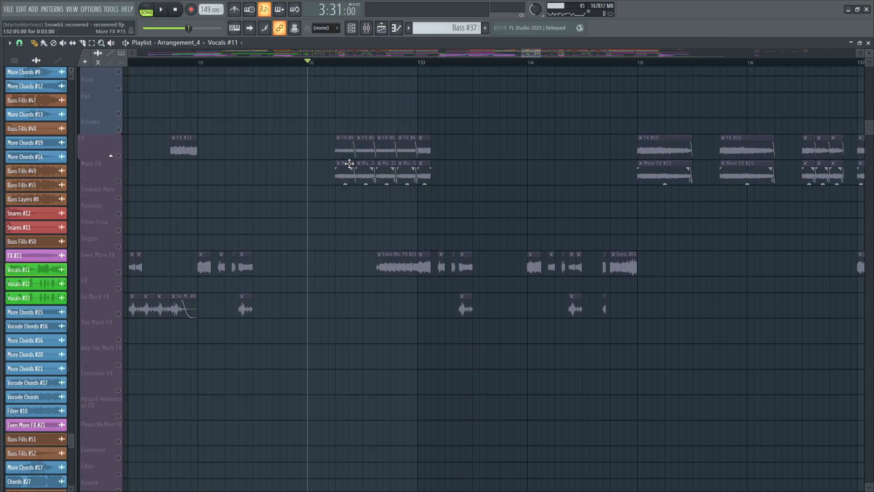
pyautogui.click(121, 160)
pyautogui.scroll(1, 363, 219)
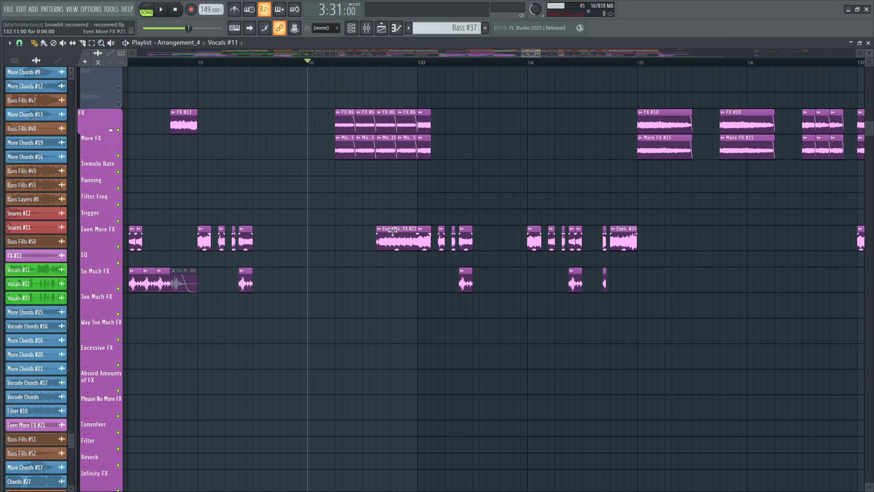
pyautogui.press('space')
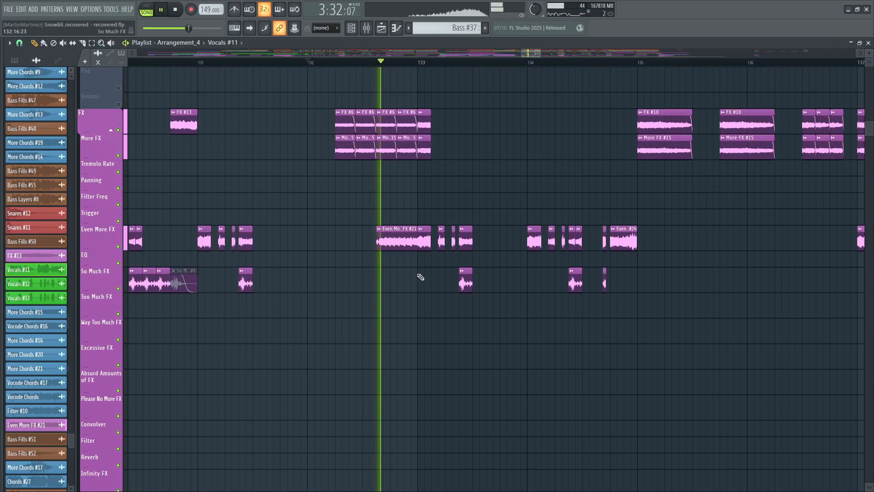
pyautogui.press('space')
# Step: Move the playback position to the middle of bar 134 and isolate the Bass track with its Volume automation
pyautogui.scroll(-1, 421, 277)
pyautogui.scroll(6, 421, 269)
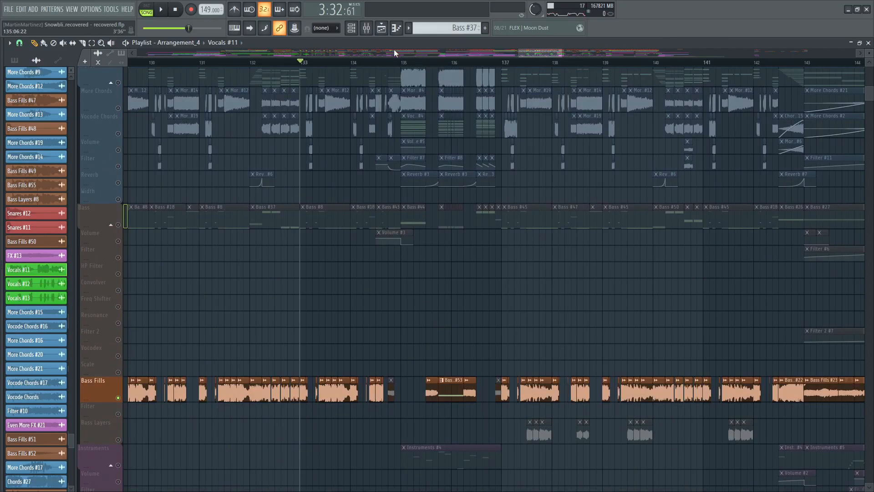
pyautogui.scroll(6, 395, 49)
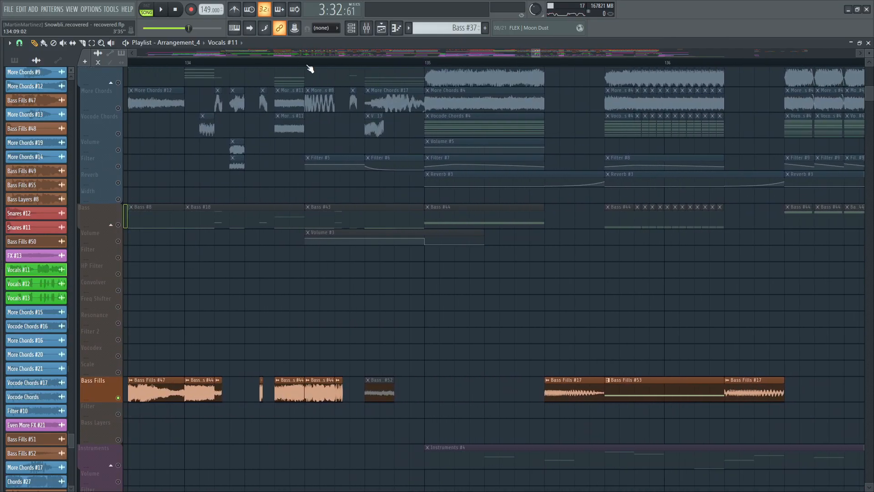
pyautogui.click(305, 62)
pyautogui.scroll(4, 114, 322)
pyautogui.click(124, 331)
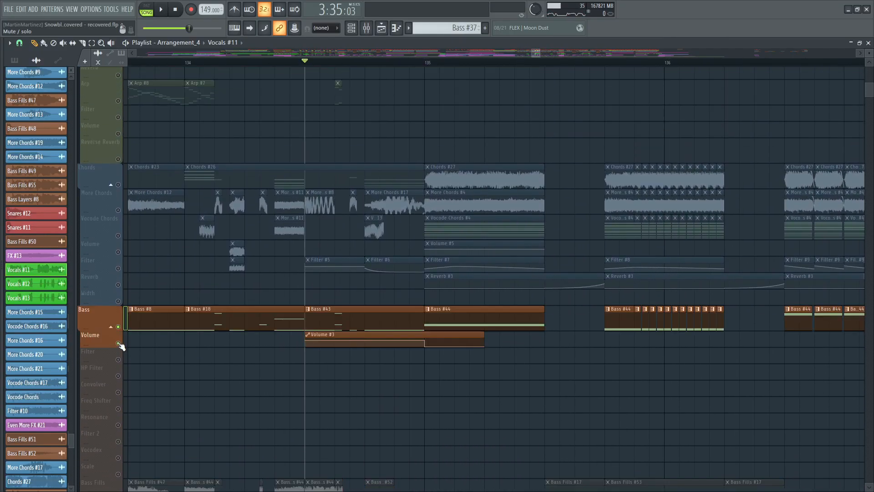
pyautogui.scroll(-10, 394, 390)
pyautogui.scroll(10, 368, 164)
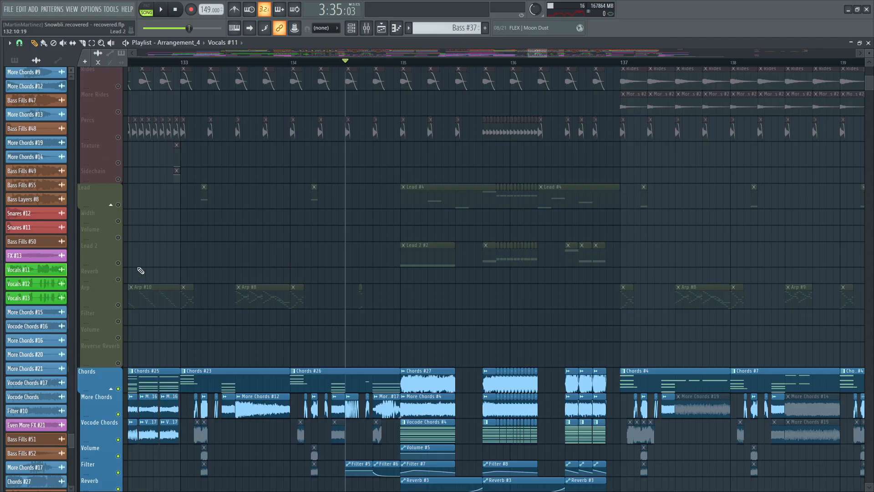
# Step: Solo the Lead 2 track and audition it from the start of bar 135
pyautogui.click(122, 265)
pyautogui.click(403, 63)
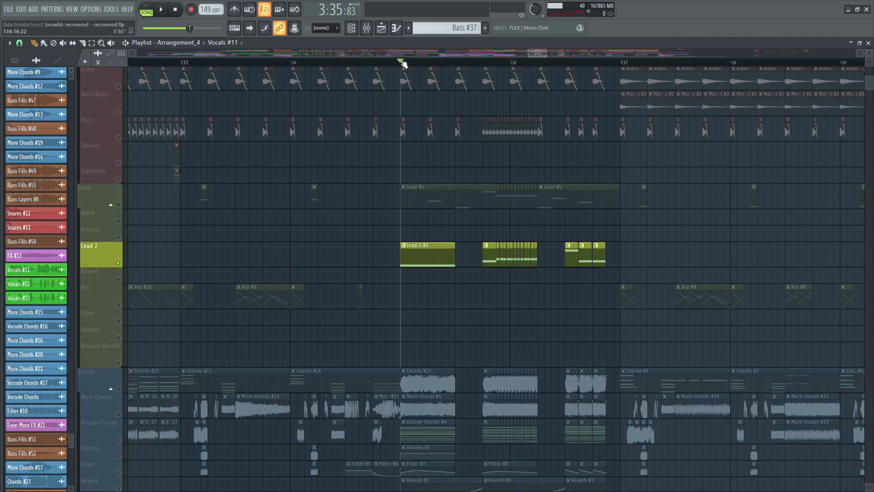
pyautogui.press('space')
pyautogui.moveTo(543, 53); pyautogui.dragTo(543, 55)
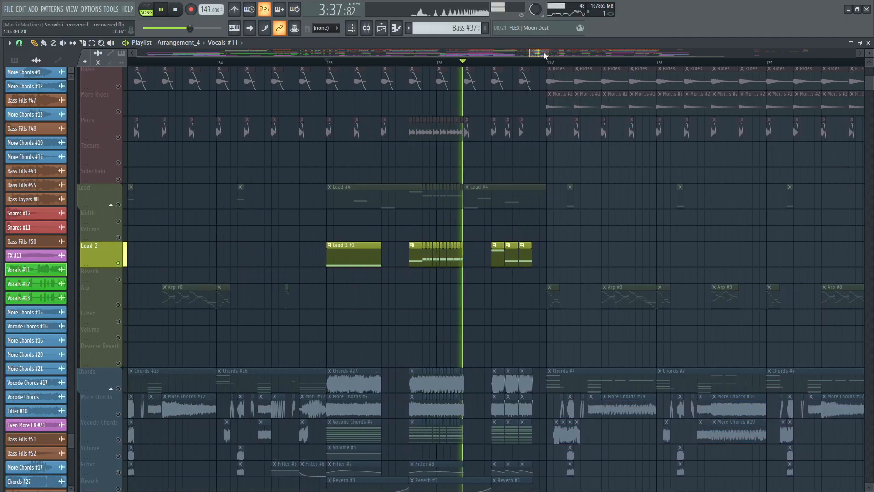
pyautogui.press('space')
# Step: Solo the Chords group and open the Fruity Parametric EQ 2 on the Big Chord Bus used by the More Chords #4 clip
pyautogui.scroll(-5, 375, 141)
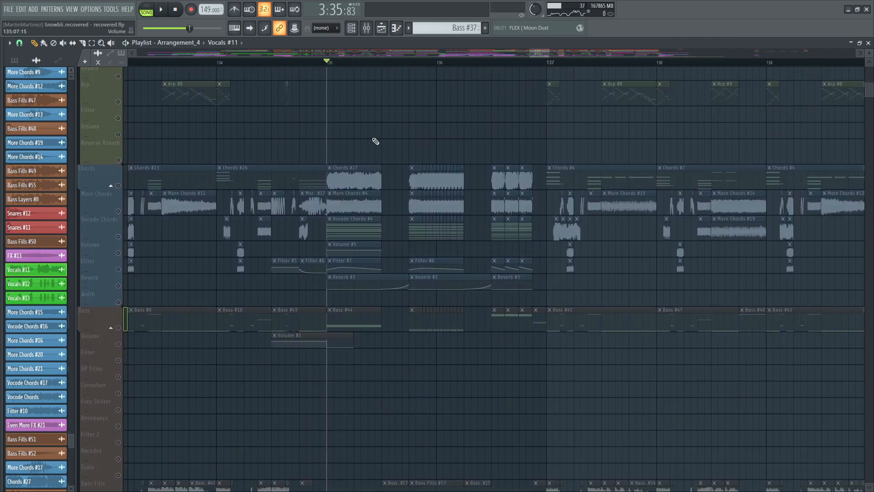
pyautogui.click(119, 268)
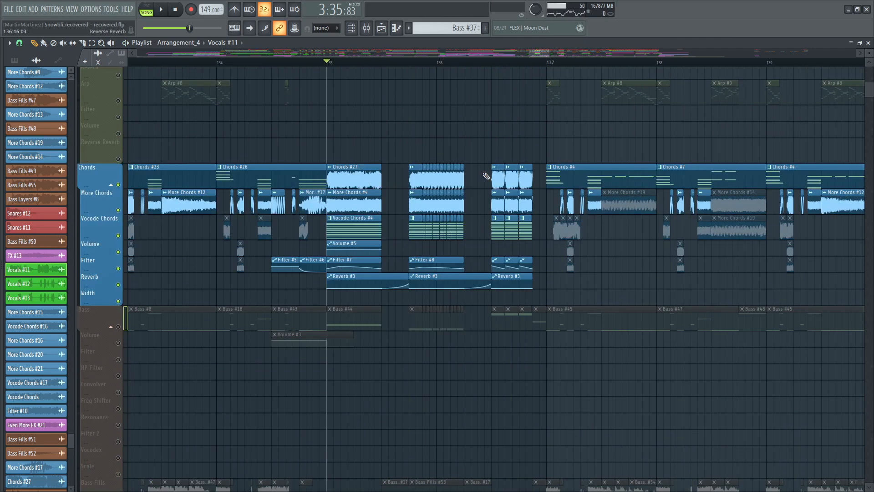
pyautogui.click(359, 204)
pyautogui.click(868, 43)
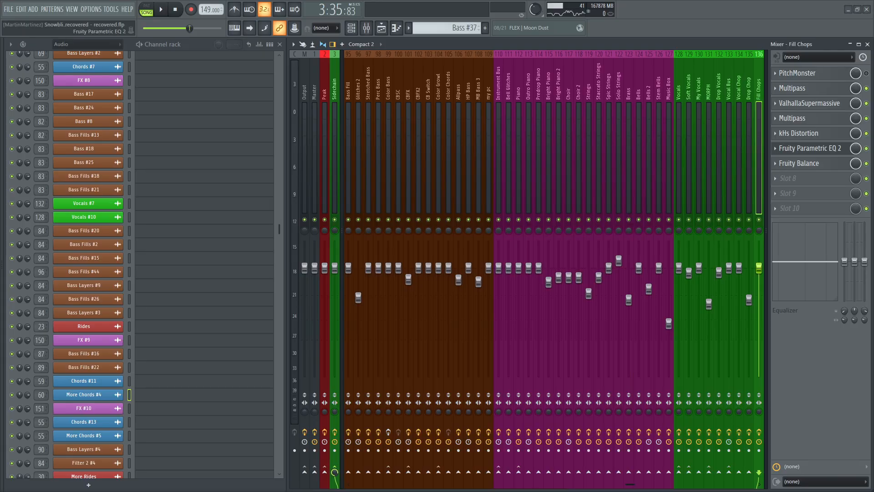
pyautogui.press('F5')
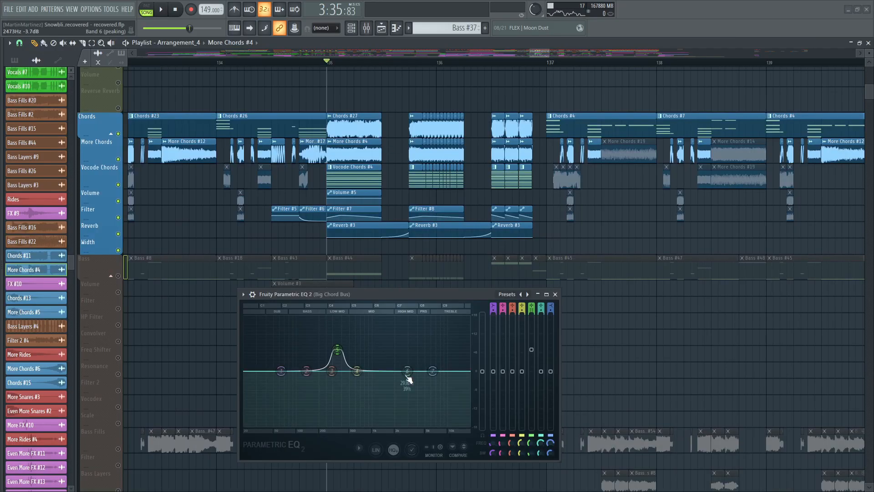
# Step: Bypass the second Fruity Parametric EQ 2 on the Big Chord Bus and audition the chords from the start of bar 135
pyautogui.click(387, 37)
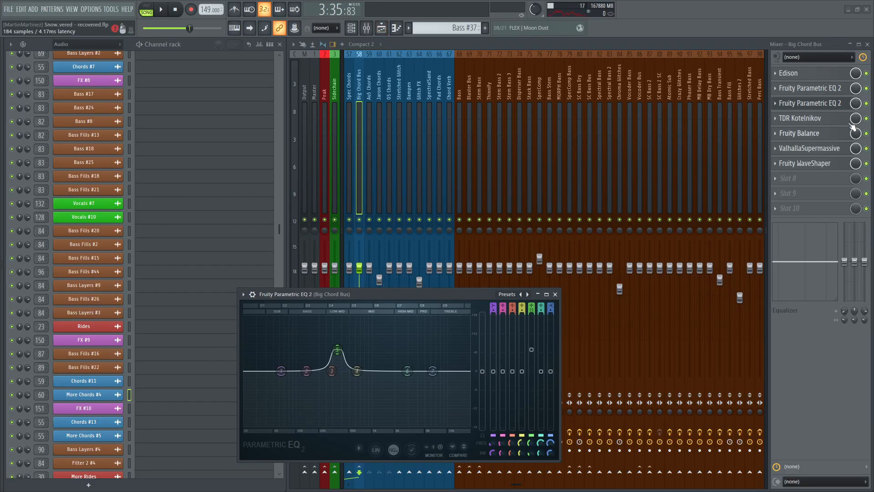
pyautogui.click(867, 103)
pyautogui.click(386, 29)
pyautogui.press('space')
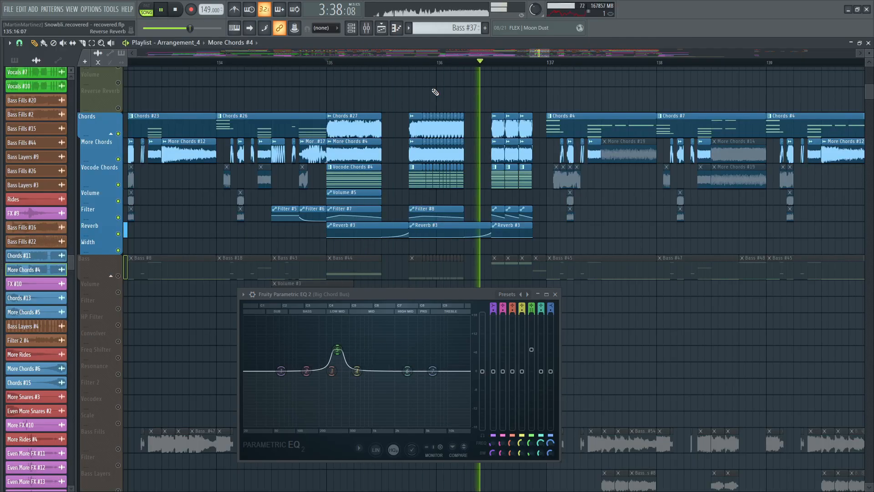
pyautogui.press('space')
# Step: Re-enable the second Fruity Parametric EQ 2 on the Big Chord Bus, replay the chords from bar 135, and close the EQ window
pyautogui.click(387, 36)
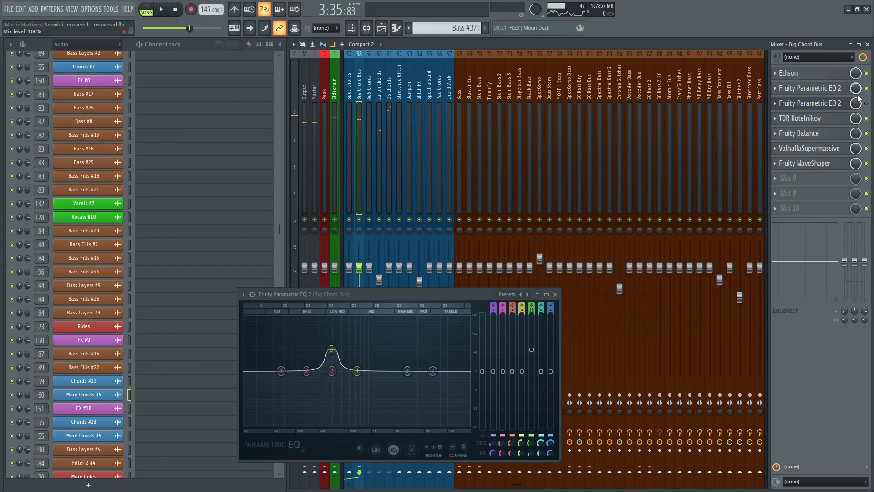
pyautogui.click(382, 29)
pyautogui.press('space')
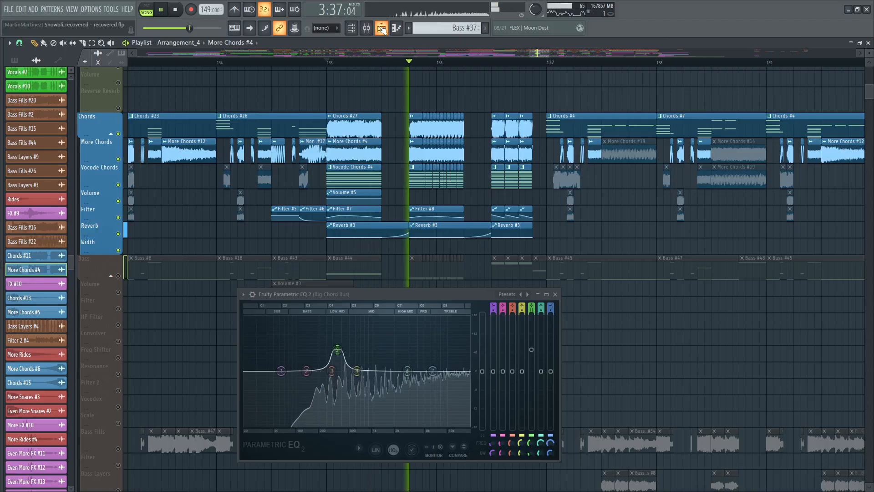
pyautogui.press('space')
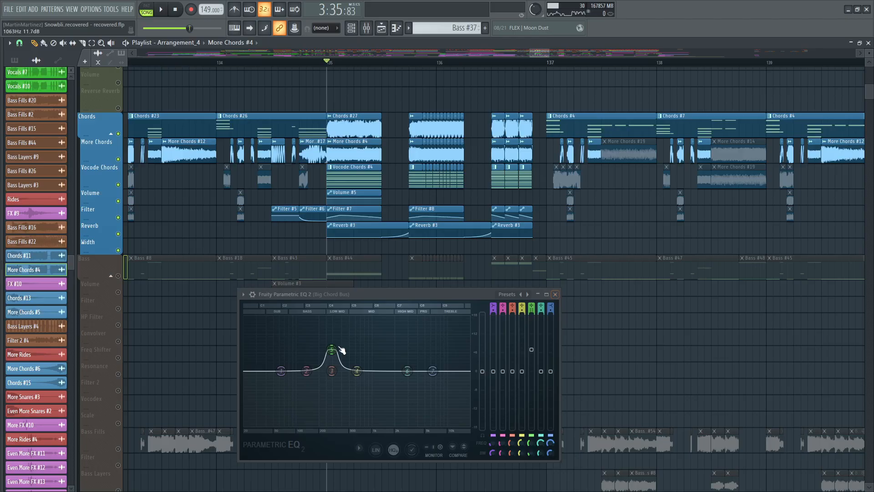
pyautogui.click(556, 294)
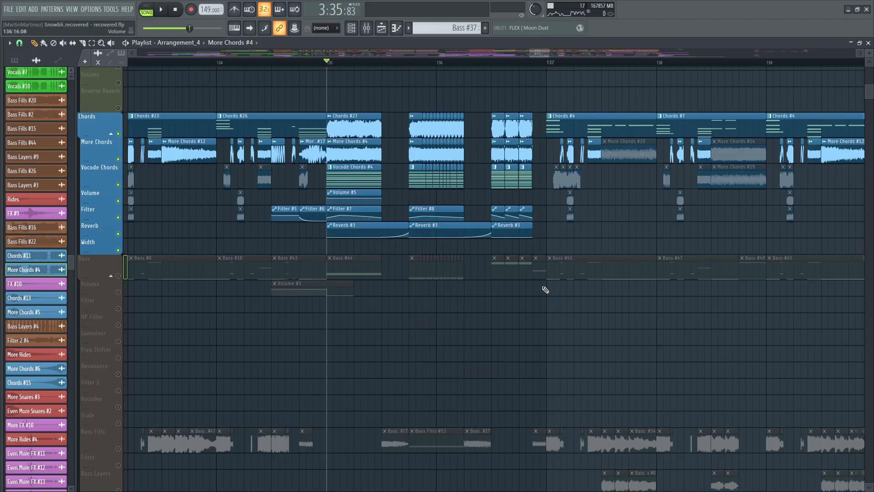
# Step: Solo the Bass group and audition its layers from the start of bar 135
pyautogui.scroll(-3, 452, 233)
pyautogui.scroll(-3, 515, 227)
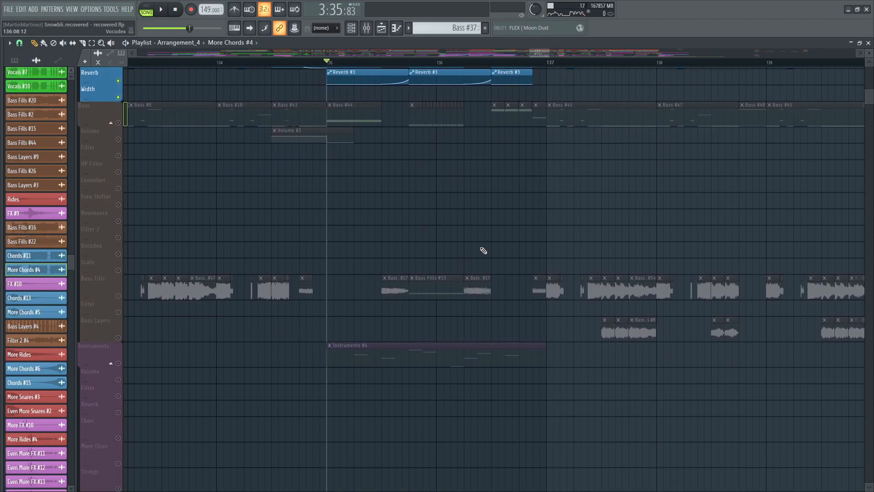
pyautogui.press('space')
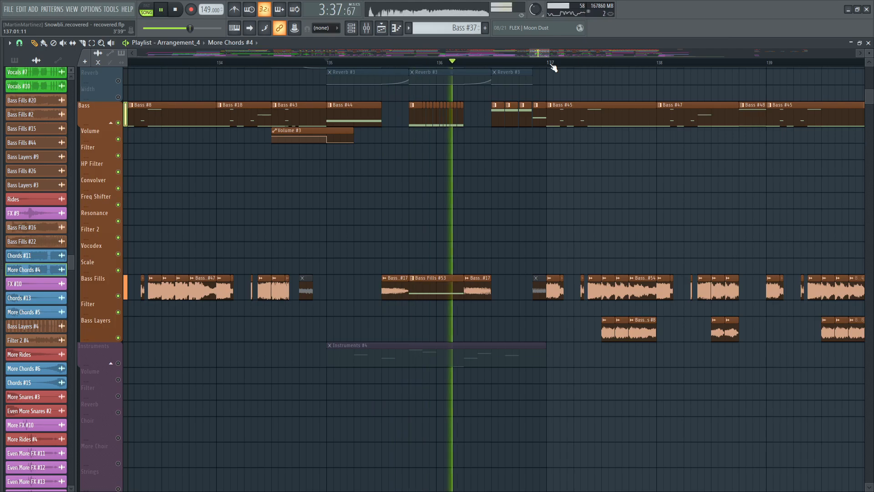
pyautogui.press('space')
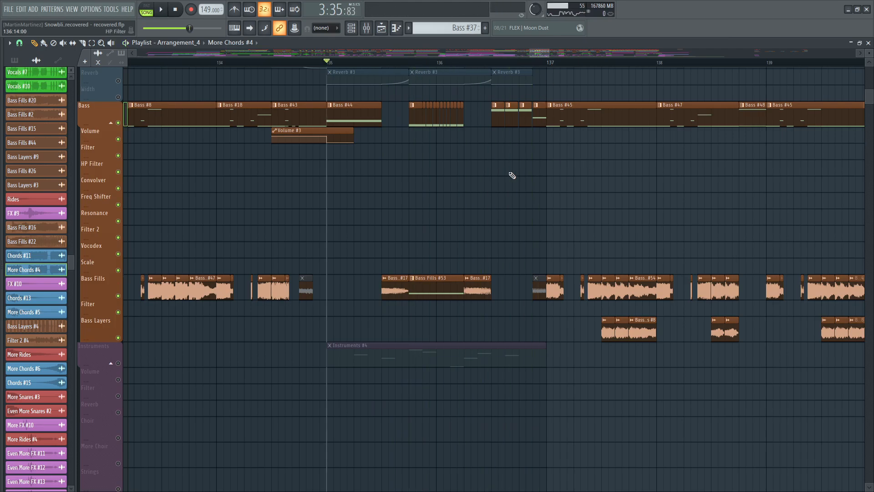
# Step: Move the playback position to the middle of bar 137 and audition the Bass track alone
pyautogui.scroll(-15, 494, 175)
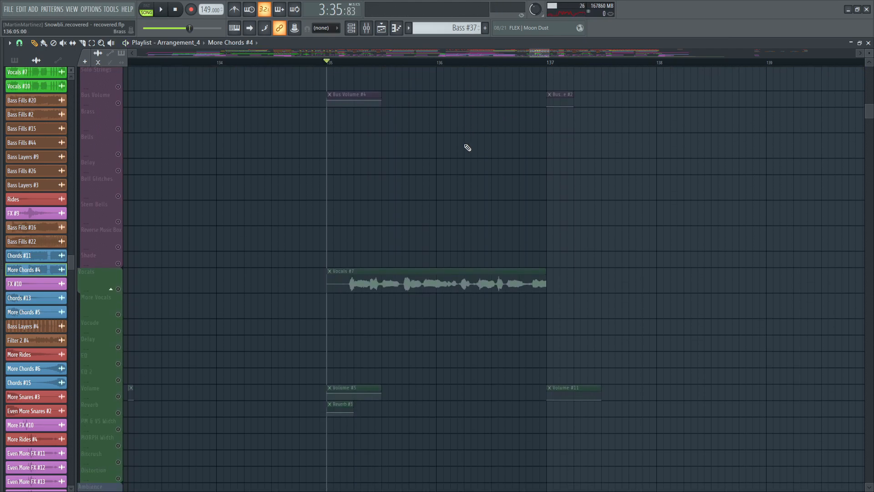
pyautogui.scroll(-5, 467, 148)
pyautogui.scroll(-4, 355, 63)
pyautogui.scroll(20, 542, 172)
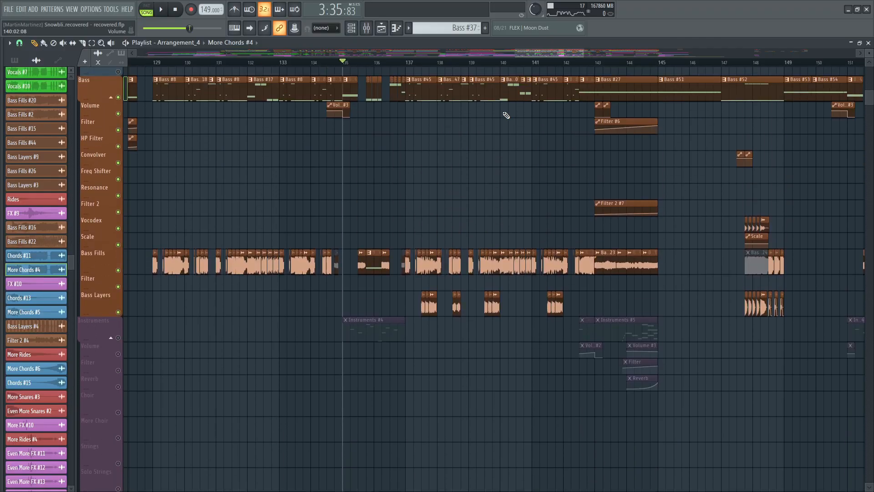
pyautogui.scroll(4, 441, 68)
pyautogui.scroll(9, 400, 150)
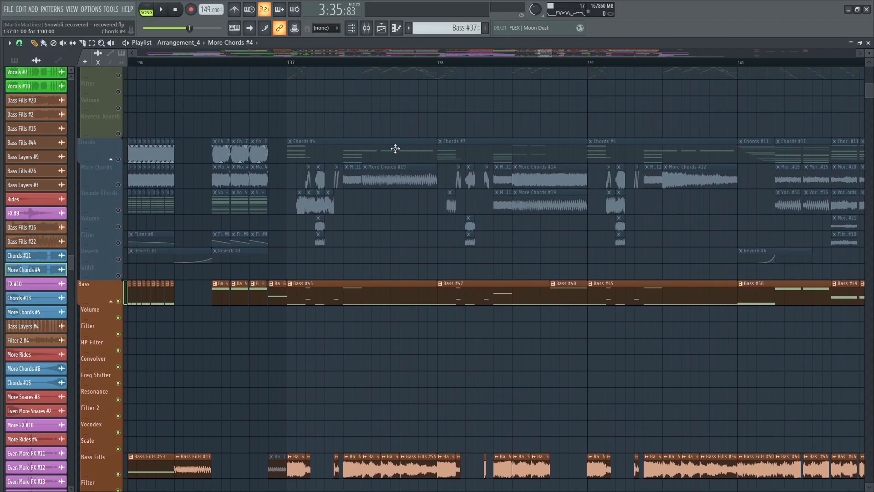
pyautogui.scroll(-1, 246, 182)
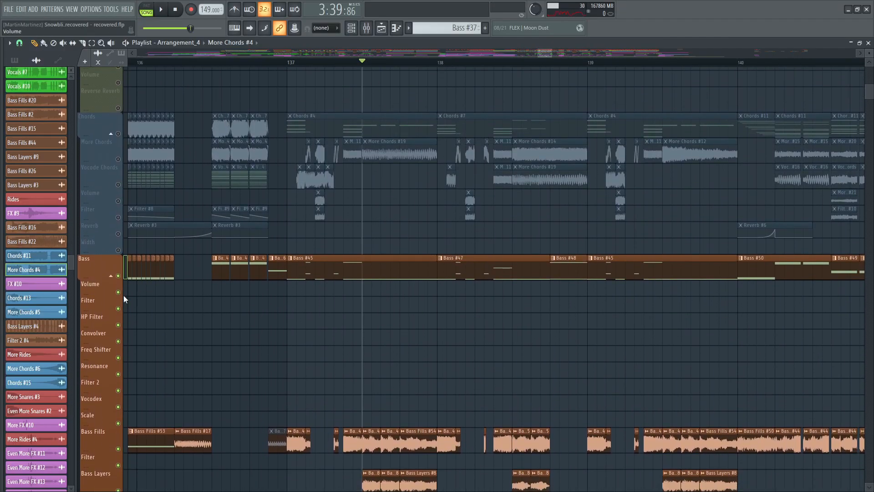
pyautogui.scroll(-7, 124, 277)
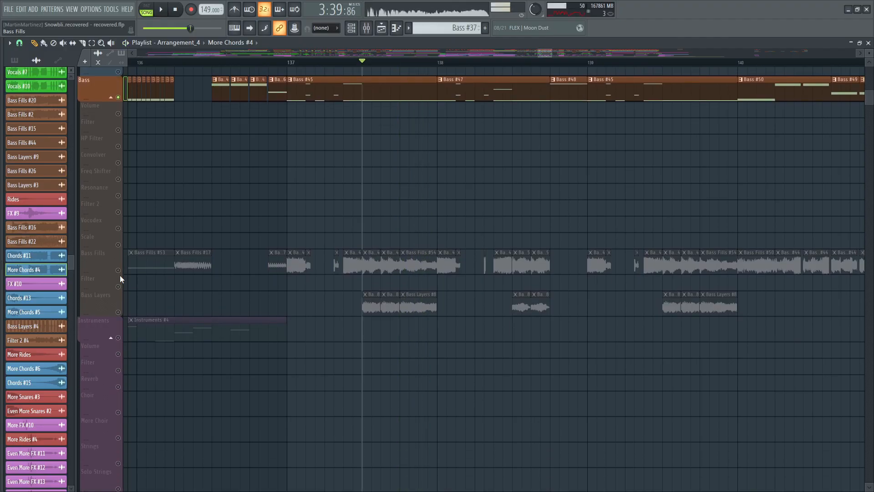
pyautogui.press('space')
pyautogui.press('space')
# Step: Solo the Bass Layers track and audition it from the middle of bar 137
pyautogui.rightClick(118, 312)
pyautogui.press('space')
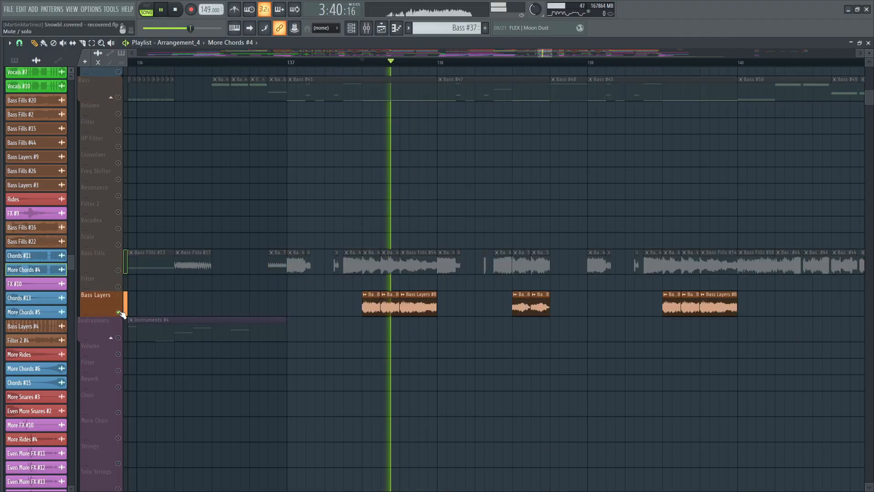
pyautogui.press('space')
# Step: Solo the Chords group and audition it from the start of bar 137
pyautogui.press('space')
pyautogui.scroll(12, 326, 244)
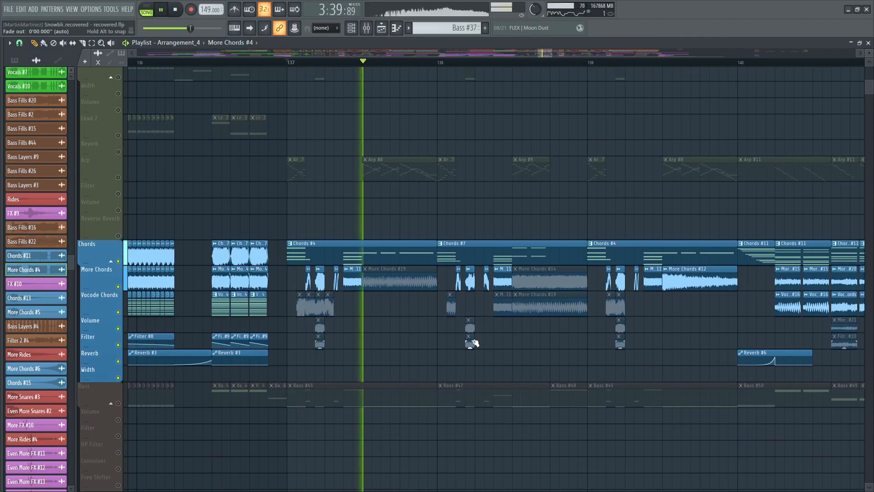
pyautogui.press('space')
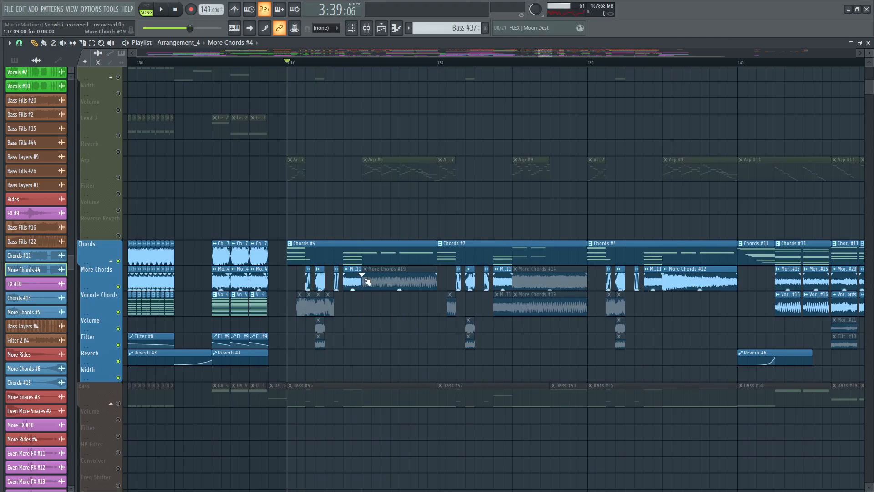
pyautogui.scroll(-2, 367, 282)
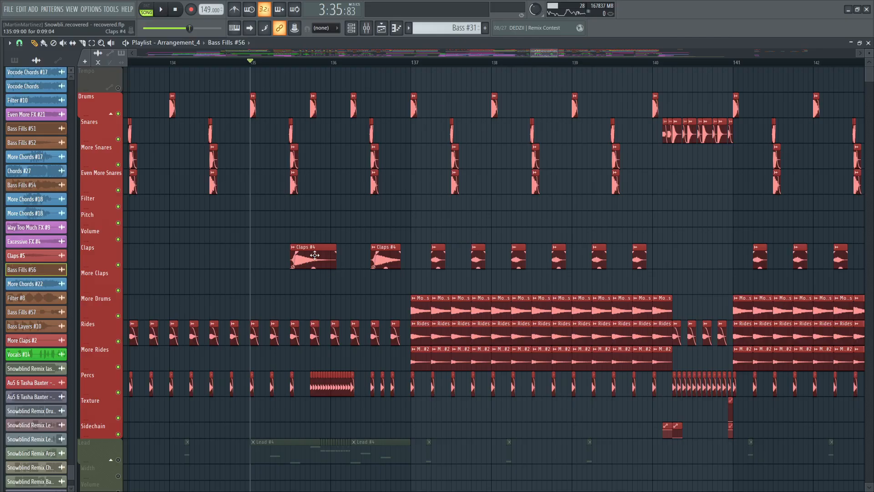
# Step: Audition the soloed drum group with its Claps #4 clips from the start of bar 135
pyautogui.scroll(-1, 340, 223)
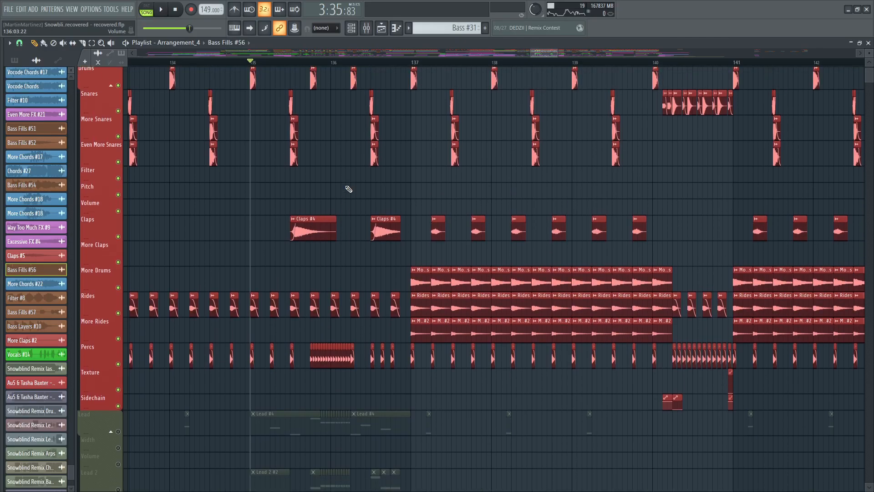
pyautogui.press('space')
pyautogui.scroll(2, 472, 64)
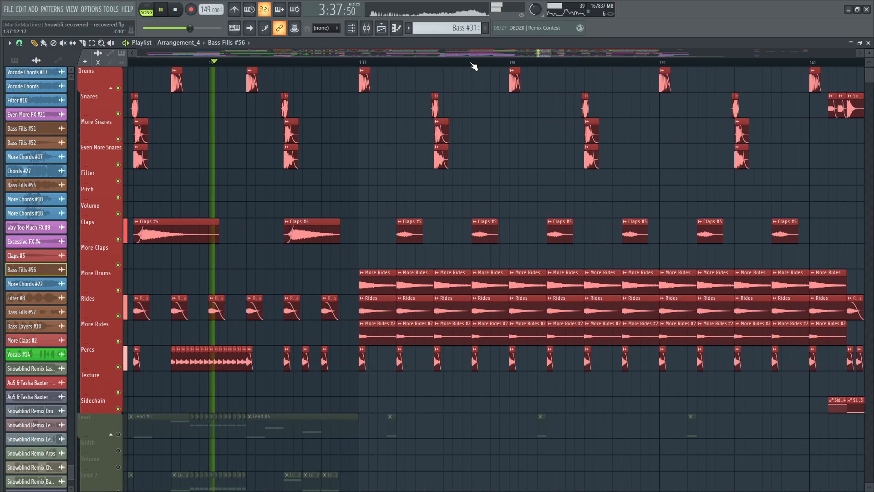
pyautogui.press('space')
# Step: Set the playback position to the start of bar 137 and audition the drums with the layered rides
pyautogui.scroll(-2, 264, 64)
pyautogui.click(228, 64)
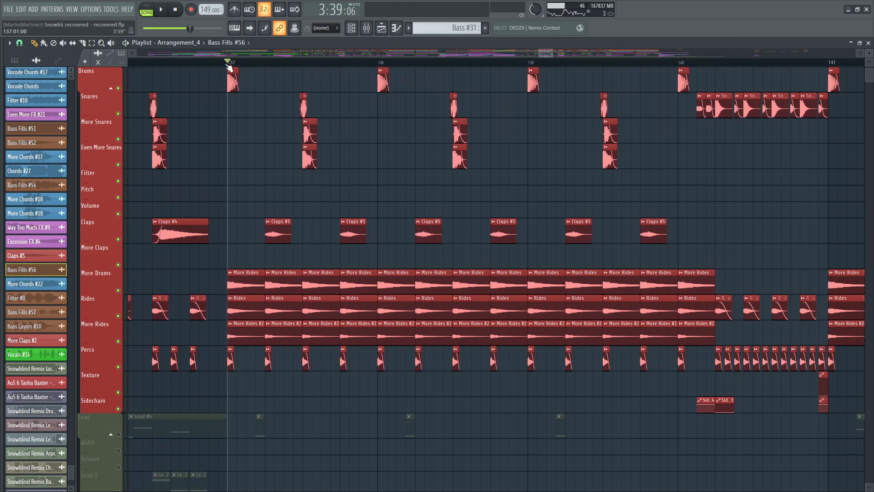
pyautogui.press('space')
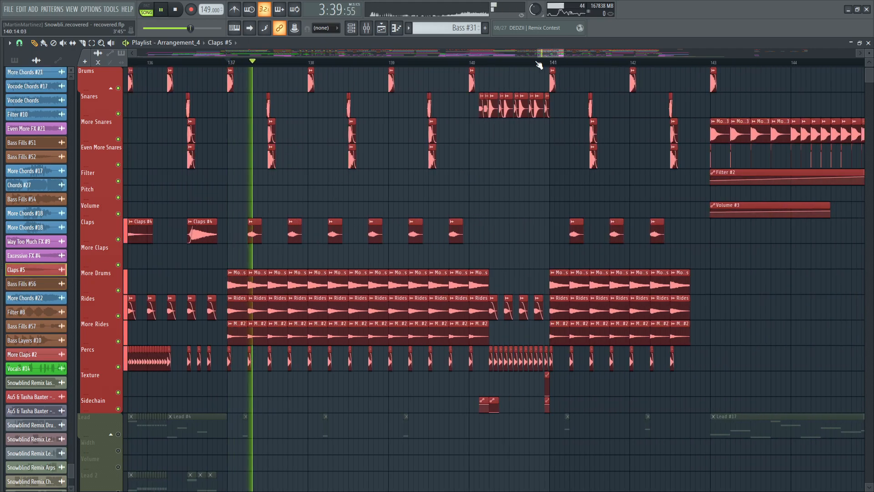
pyautogui.scroll(-3, 551, 54)
pyautogui.press('space')
# Step: Solo the Arp track and the Chords group in turn, auditioning each from a quarter of the way into bar 140
pyautogui.moveTo(551, 54); pyautogui.dragTo(560, 53)
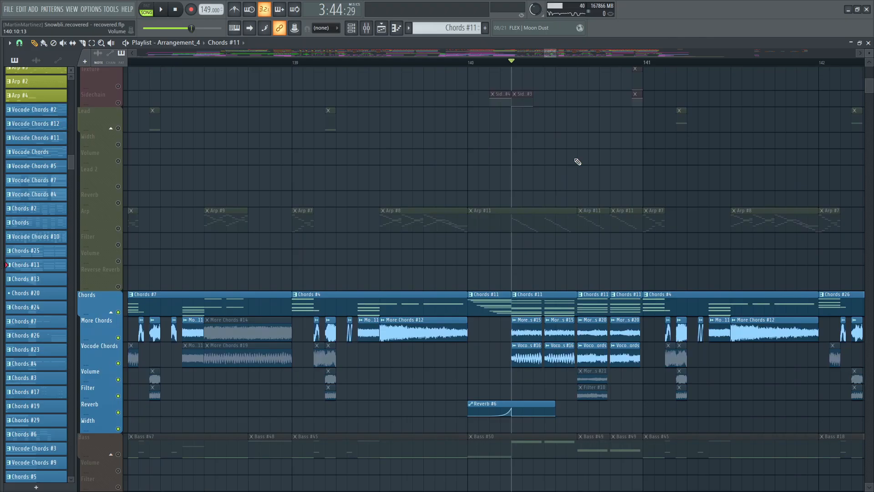
pyautogui.scroll(-2, 592, 118)
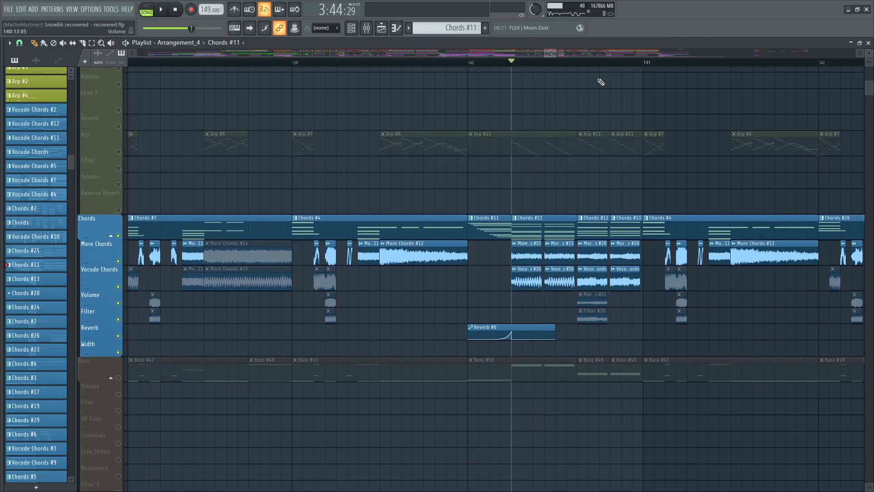
pyautogui.click(575, 53)
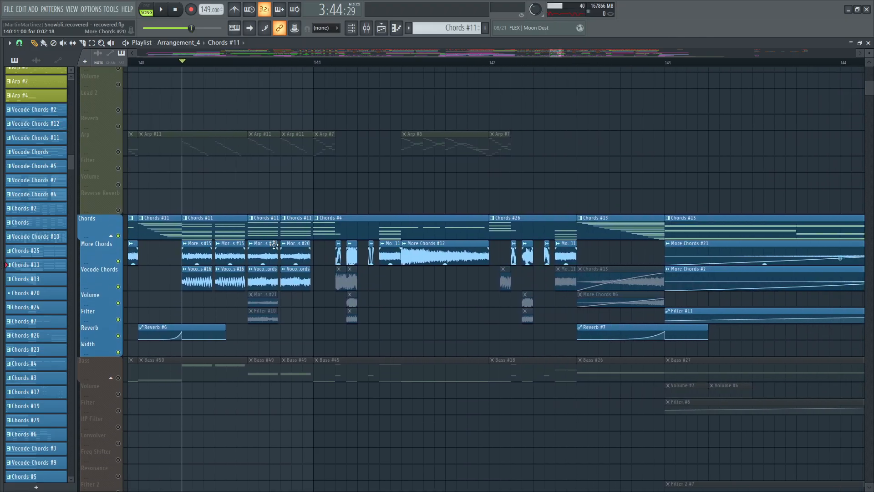
pyautogui.rightClick(118, 152)
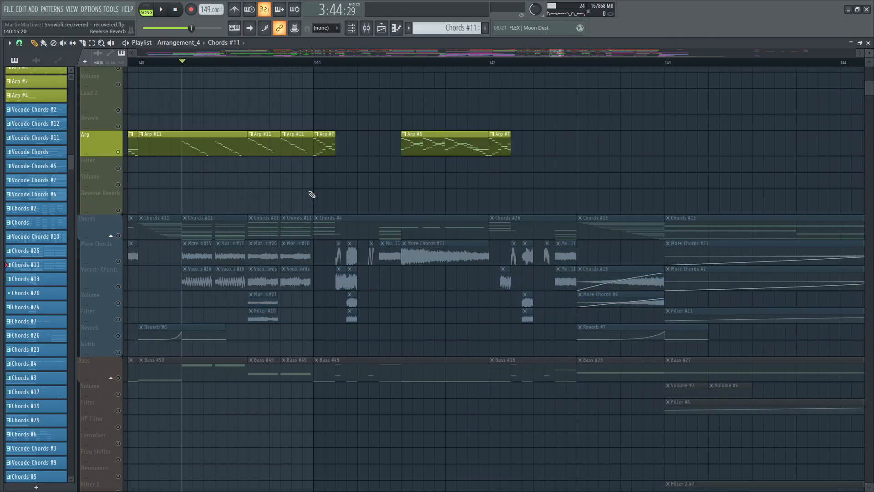
pyautogui.press('space')
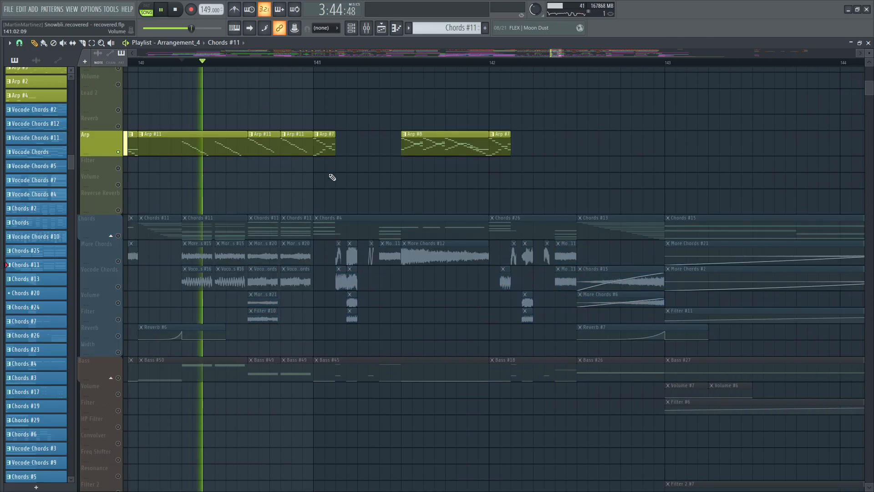
pyautogui.rightClick(119, 236)
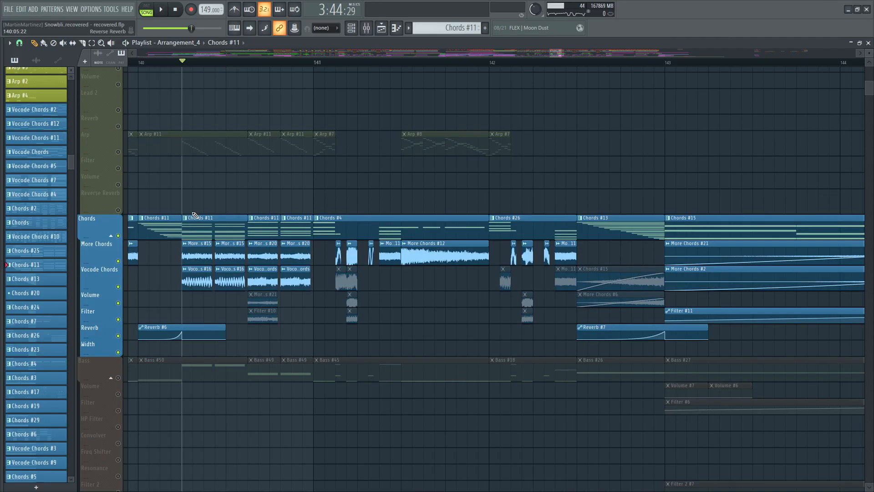
pyautogui.press('space')
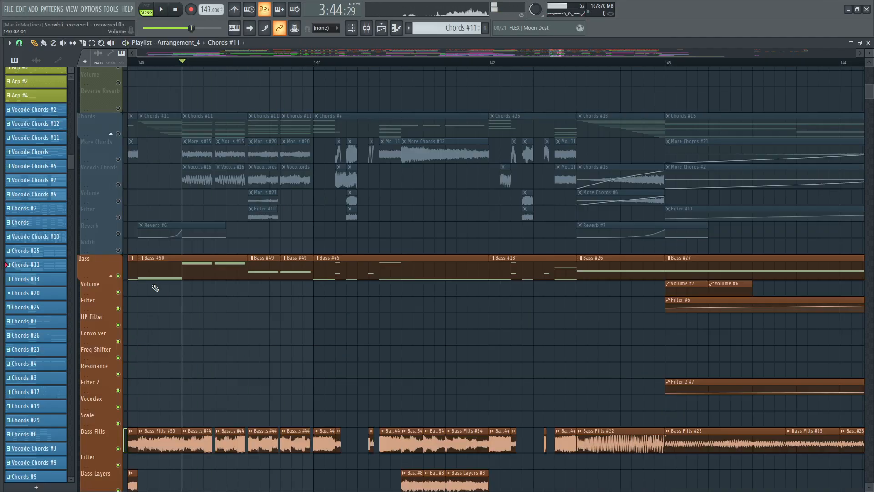
# Step: Audition the soloed Bass group from a quarter of the way into bar 140 and bring the Vocals group into view
pyautogui.press('space')
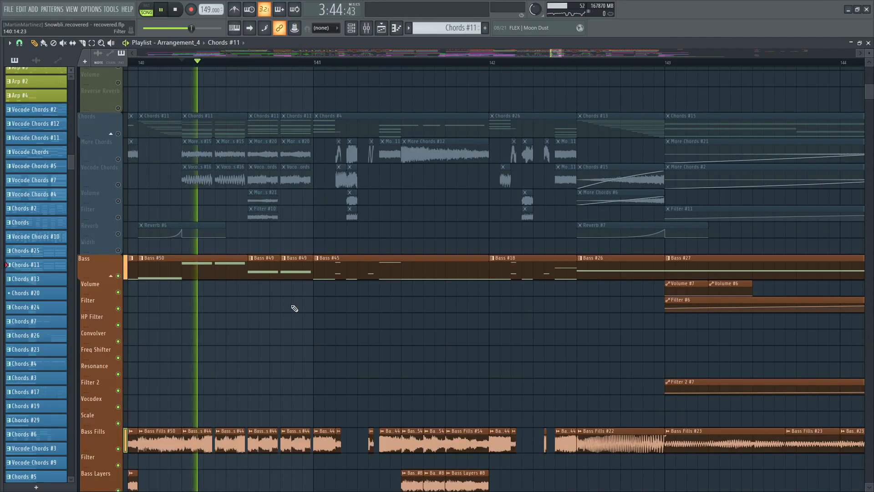
pyautogui.scroll(-5, 314, 303)
pyautogui.press('space')
pyautogui.scroll(-8, 314, 303)
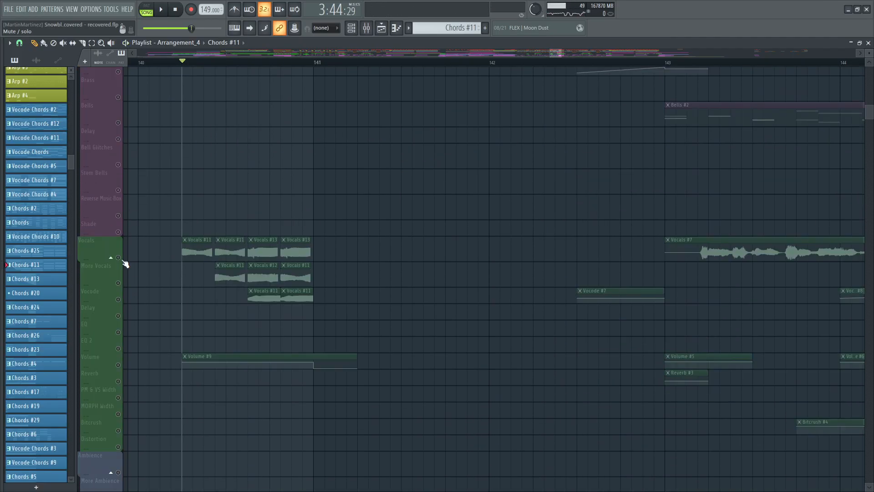
# Step: Solo the Vocals group and audition it from a quarter of the way into bar 140
pyautogui.rightClick(119, 258)
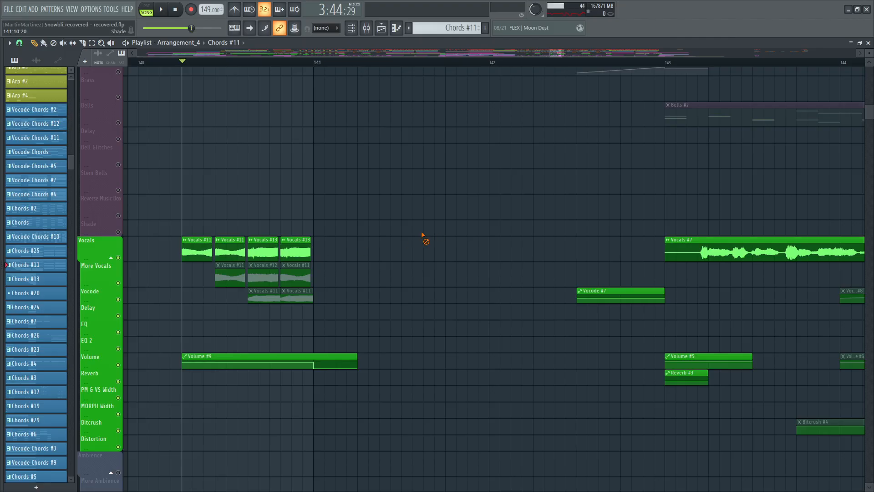
pyautogui.press('space')
pyautogui.press('space')
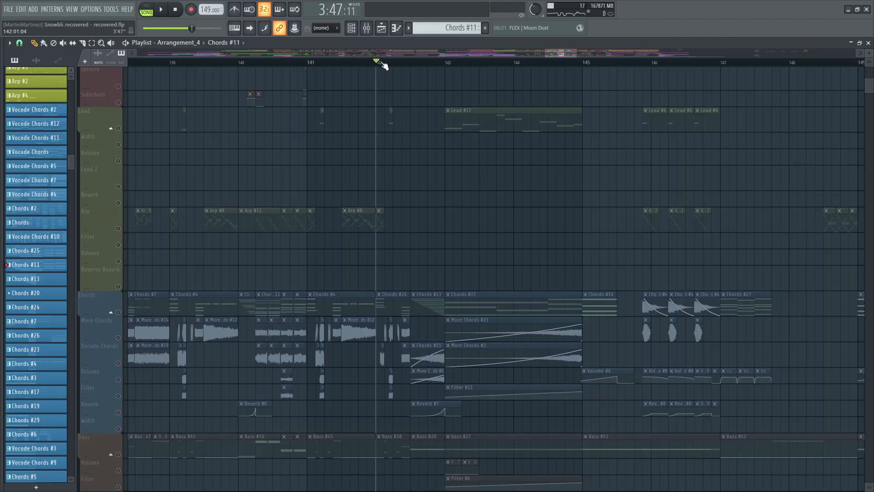
# Step: Audition the Chords and Bass groups together from the start of the Chords #13 clip halfway through bar 142
pyautogui.scroll(5, 384, 66)
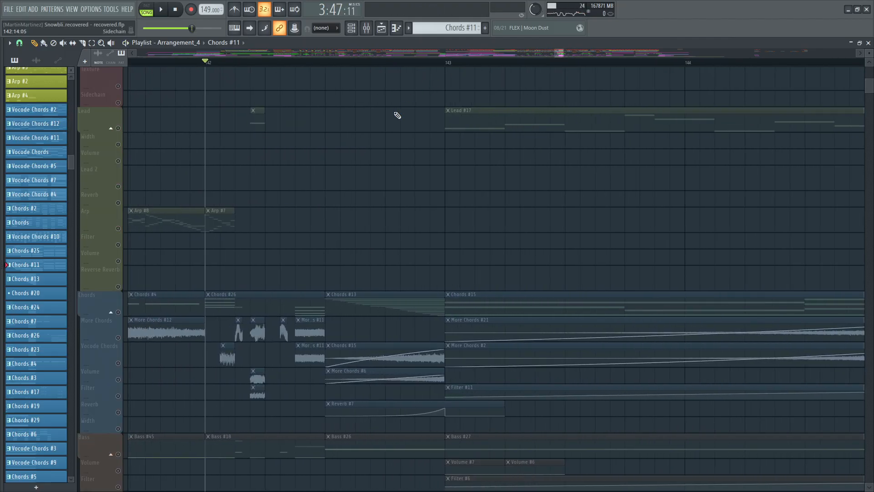
pyautogui.scroll(-1, 388, 125)
pyautogui.click(329, 64)
pyautogui.scroll(-1, 348, 113)
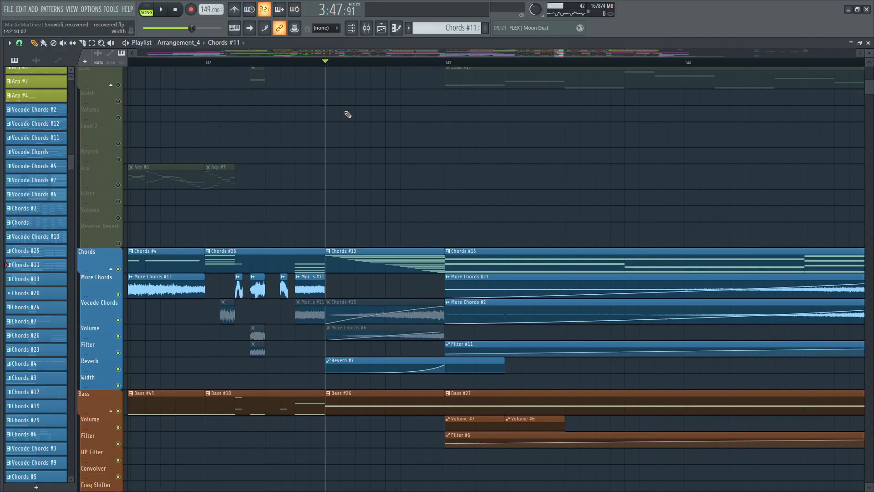
pyautogui.scroll(3, 348, 117)
pyautogui.press('space')
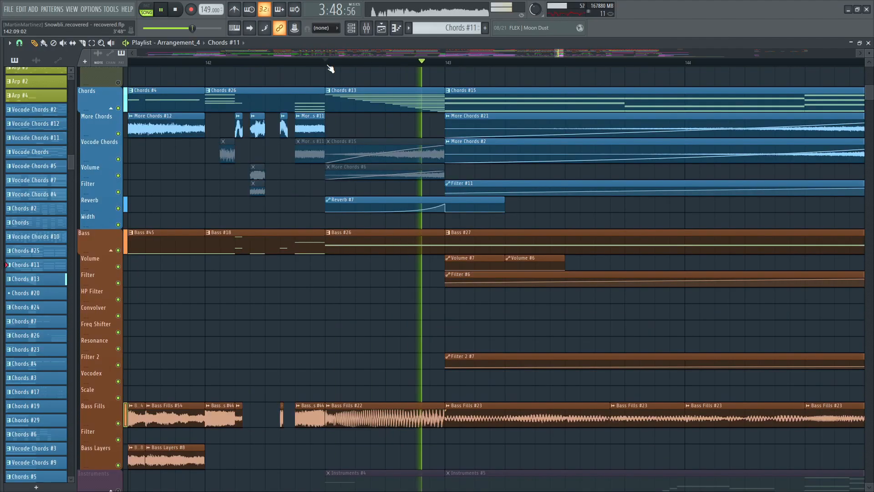
pyautogui.press('space')
# Step: Solo the Bass Fills track and audition its Bass Fills #22 clip from halfway through bar 142
pyautogui.scroll(-1, 322, 65)
pyautogui.scroll(-1, 314, 131)
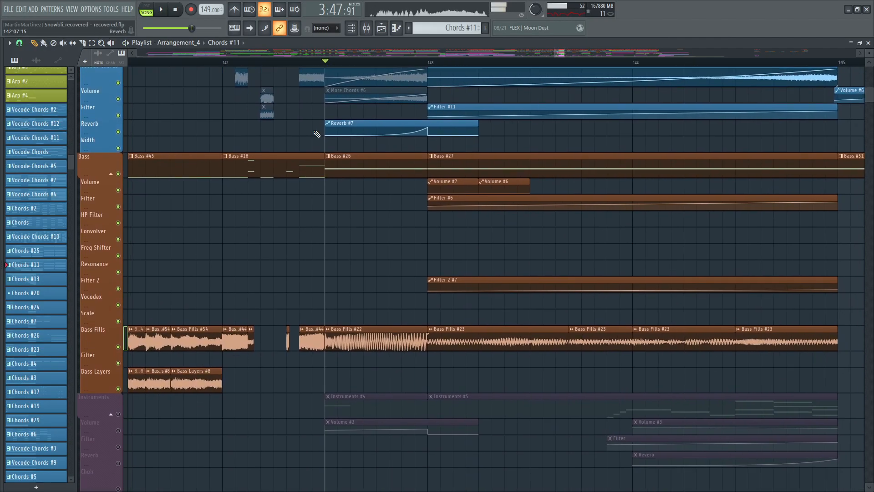
pyautogui.moveTo(181, 26); pyautogui.dragTo(144, 26)
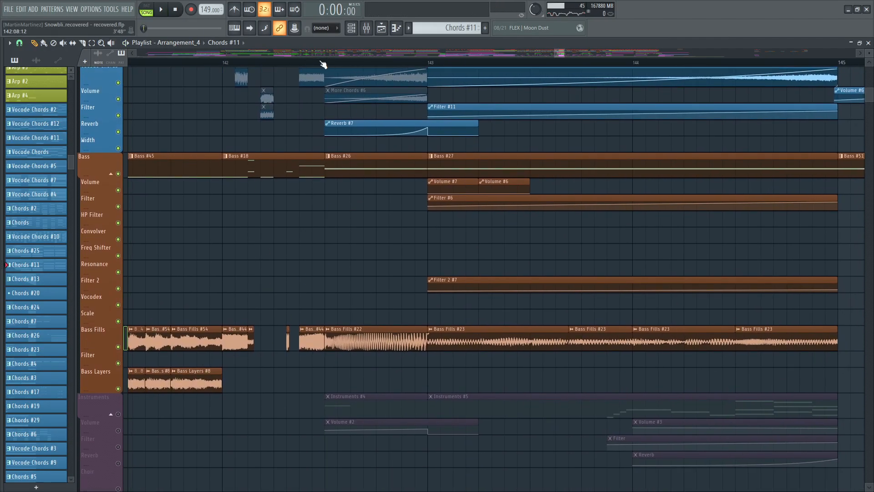
pyautogui.rightClick(118, 347)
pyautogui.press('space')
pyautogui.press('space')
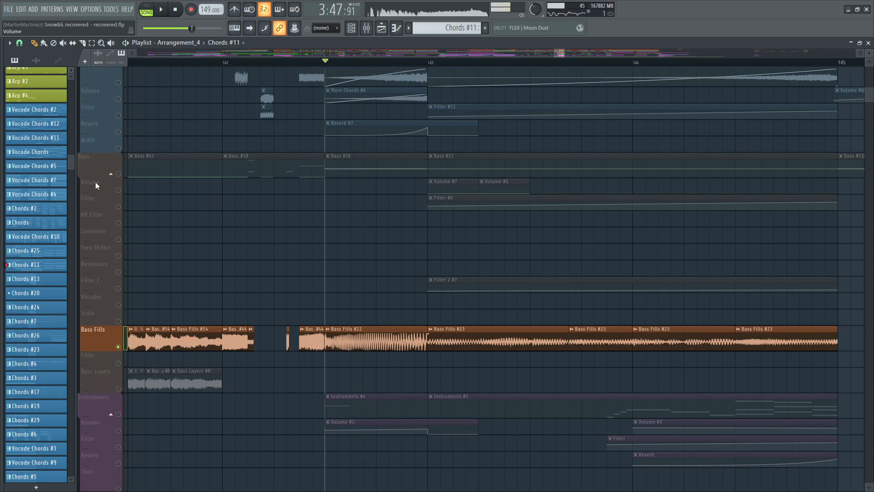
# Step: Solo the Bass track, audition it from halfway through bar 142 and view the Bass #26 pattern's channels
pyautogui.rightClick(118, 174)
pyautogui.press('space')
pyautogui.press('space')
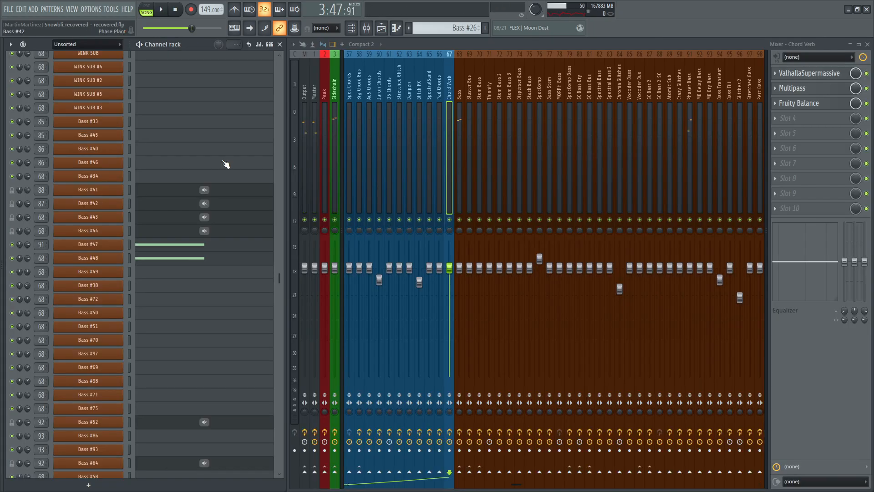
pyautogui.click(387, 28)
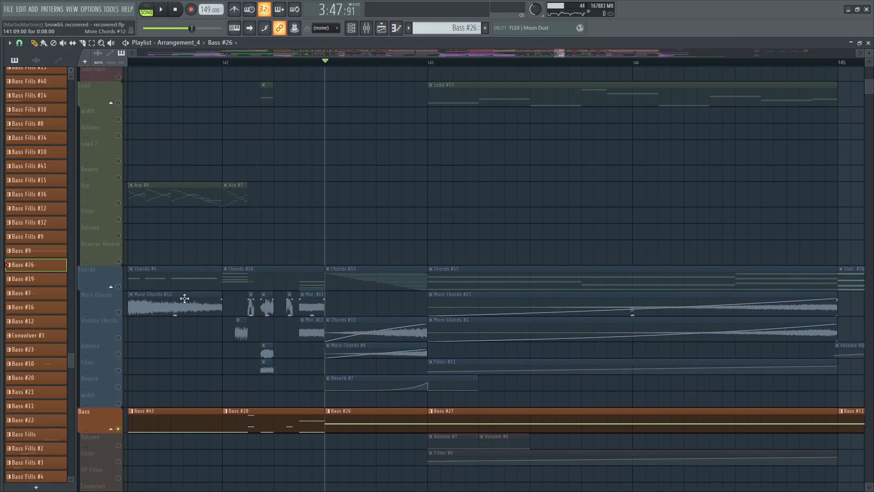
# Step: Solo the Chords track with its Reverb automation and audition the Chords #25 clip from the start of bar 132
pyautogui.rightClick(118, 286)
pyautogui.scroll(-6, 540, 69)
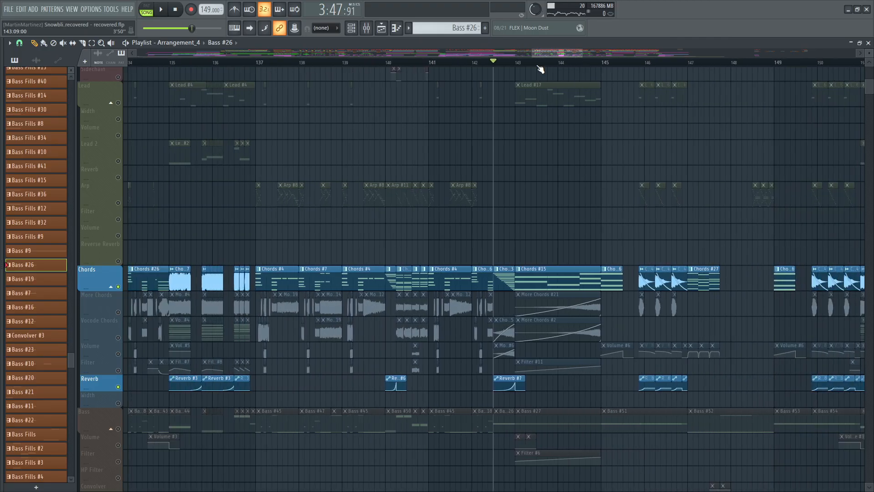
pyautogui.scroll(-2, 540, 68)
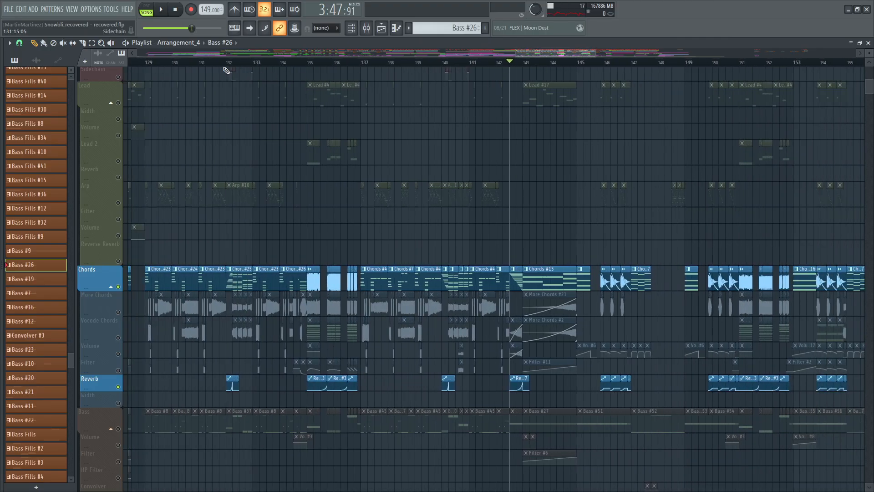
pyautogui.click(220, 65)
pyautogui.scroll(8, 220, 65)
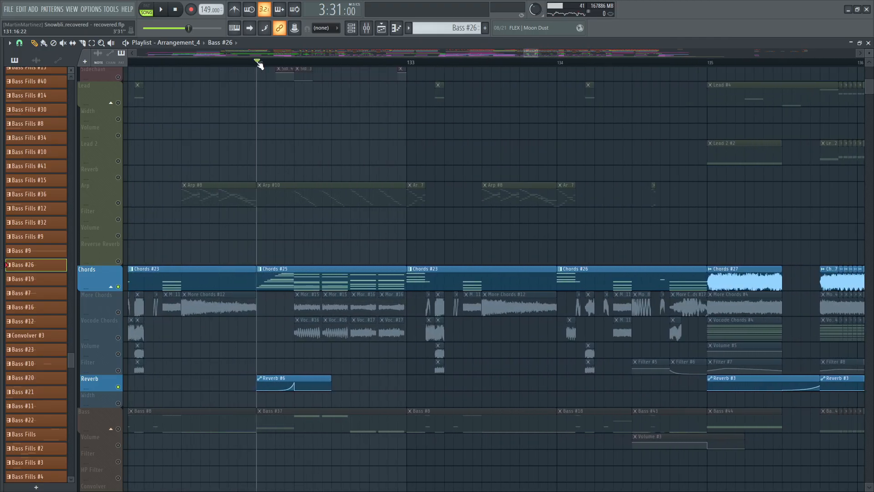
pyautogui.scroll(3, 258, 65)
pyautogui.press('space')
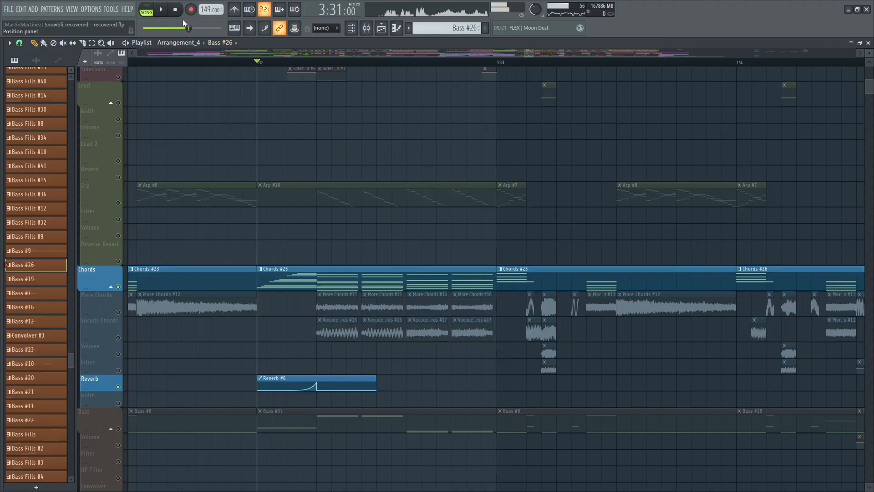
pyautogui.click(178, 11)
# Step: Return the playback position to the start of the Chords #13 clip halfway through bar 142
pyautogui.scroll(-8, 228, 61)
pyautogui.scroll(6, 318, 66)
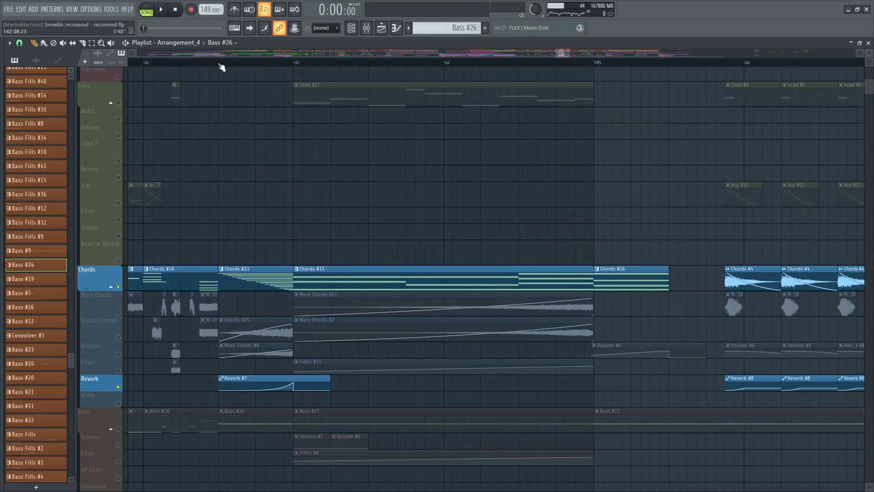
pyautogui.click(219, 65)
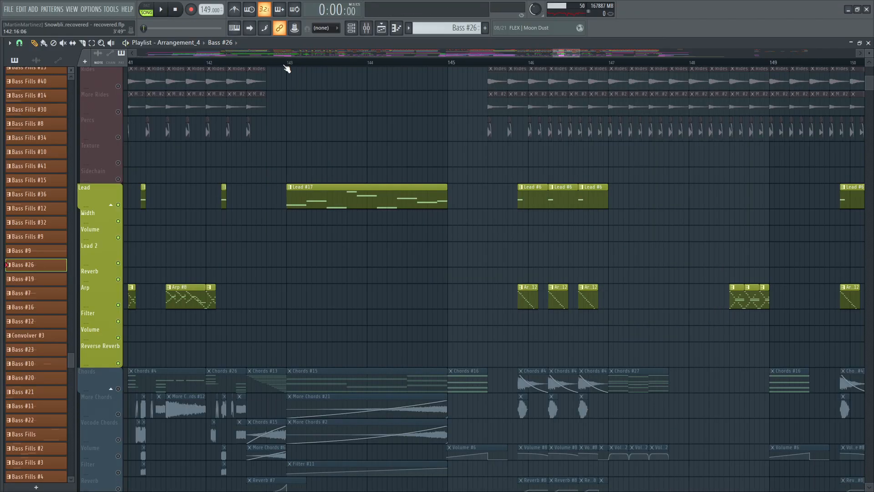
# Step: Audition the soloed Lead group with its Lead #17 clip from the start of bar 143
pyautogui.click(282, 64)
pyautogui.scroll(-6, 404, 198)
pyautogui.scroll(5, 396, 192)
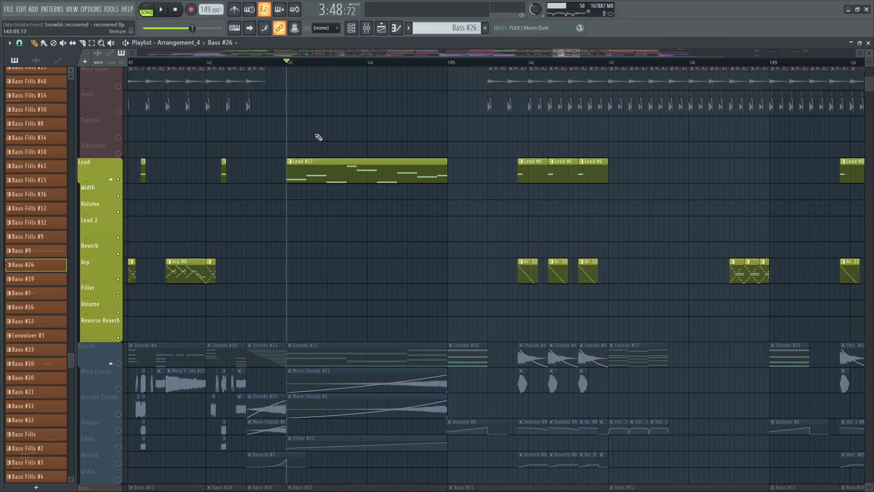
pyautogui.press('space')
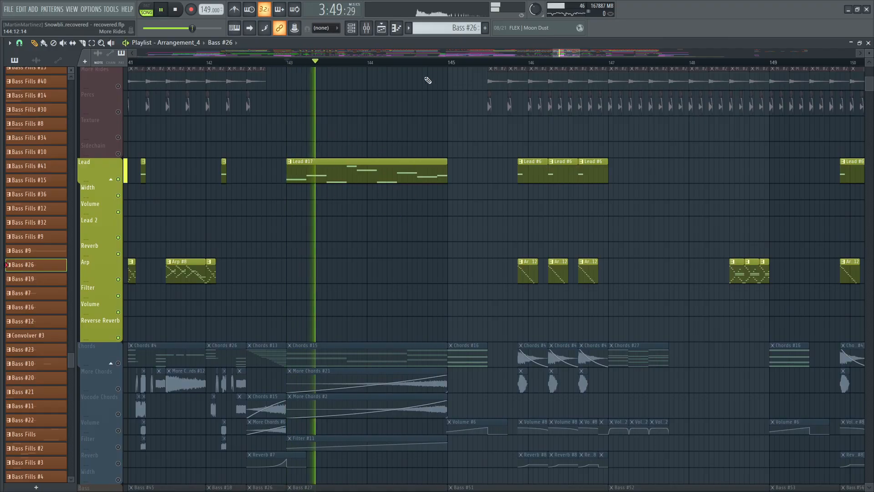
pyautogui.scroll(-1, 415, 69)
pyautogui.scroll(-2, 449, 123)
pyautogui.scroll(-3, 452, 154)
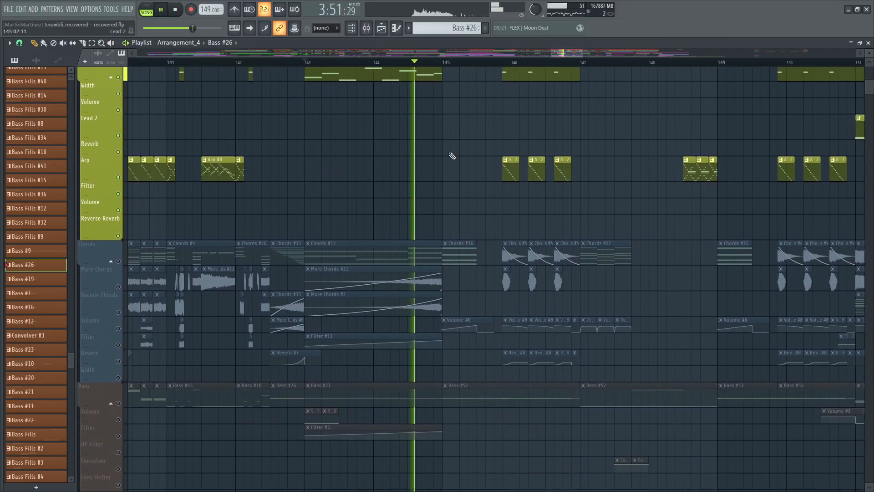
pyautogui.press('space')
# Step: Solo the Chords group and audition its filtered Chords #15 section from the start of bar 143
pyautogui.rightClick(122, 263)
pyautogui.press('space')
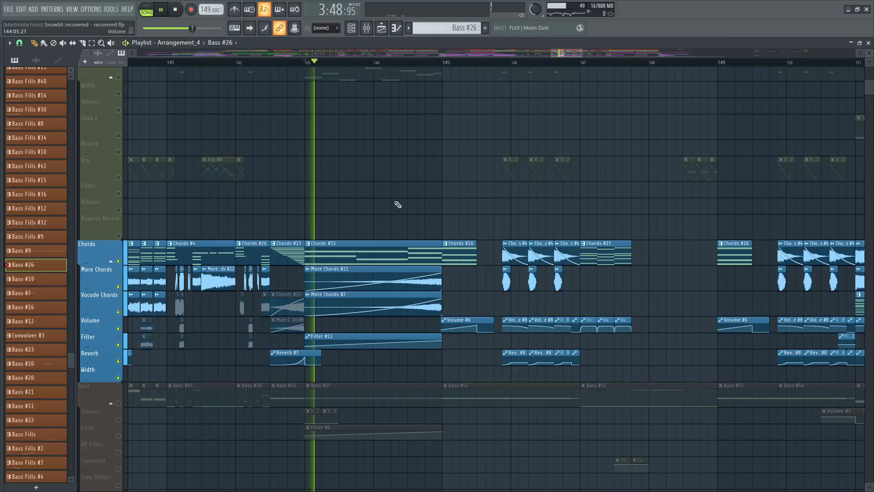
pyautogui.scroll(-15, 396, 203)
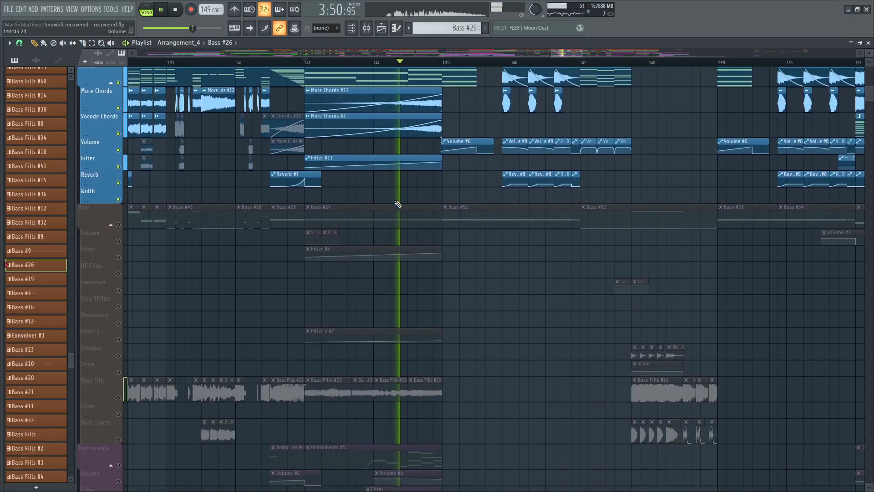
pyautogui.press('space')
# Step: Look over the vocal, ambience and FX tracks and audition the soloed Drums group from the start of bar 145
pyautogui.scroll(-20, 205, 220)
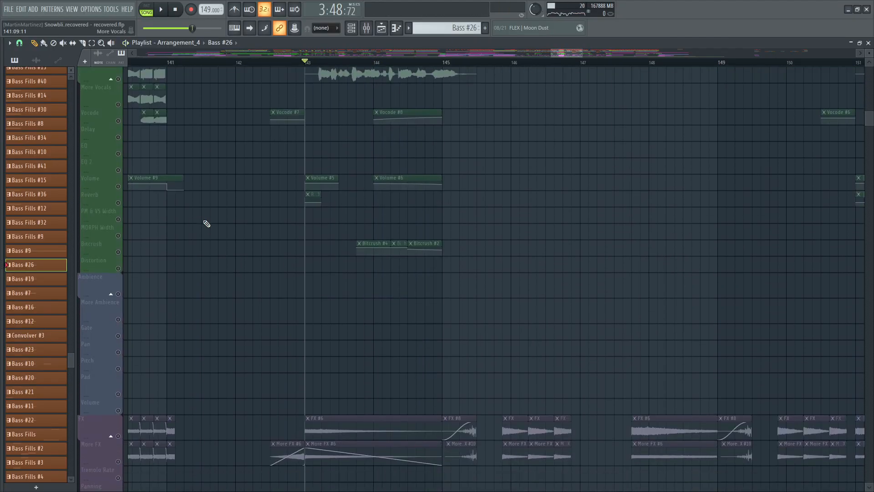
pyautogui.scroll(-3, 409, 65)
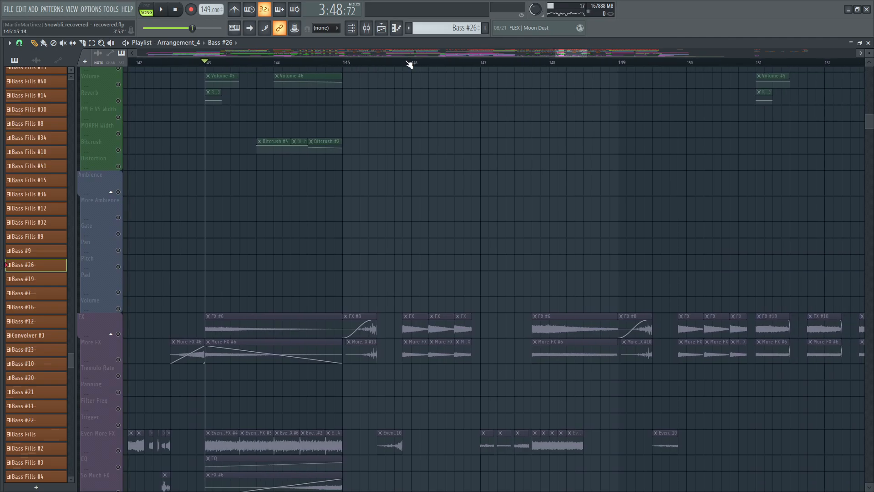
pyautogui.scroll(-3, 406, 91)
pyautogui.scroll(-7, 400, 158)
pyautogui.scroll(6, 455, 285)
pyautogui.scroll(12, 601, 212)
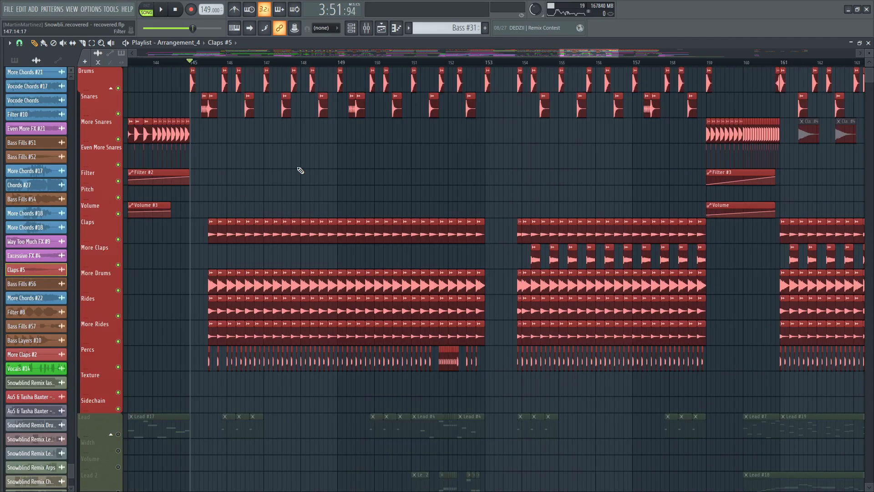
pyautogui.scroll(-3, 313, 63)
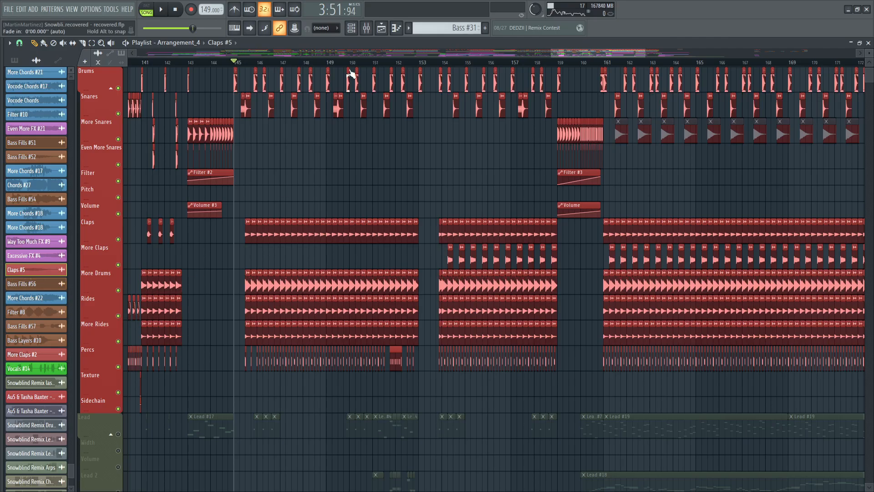
pyautogui.scroll(10, 245, 66)
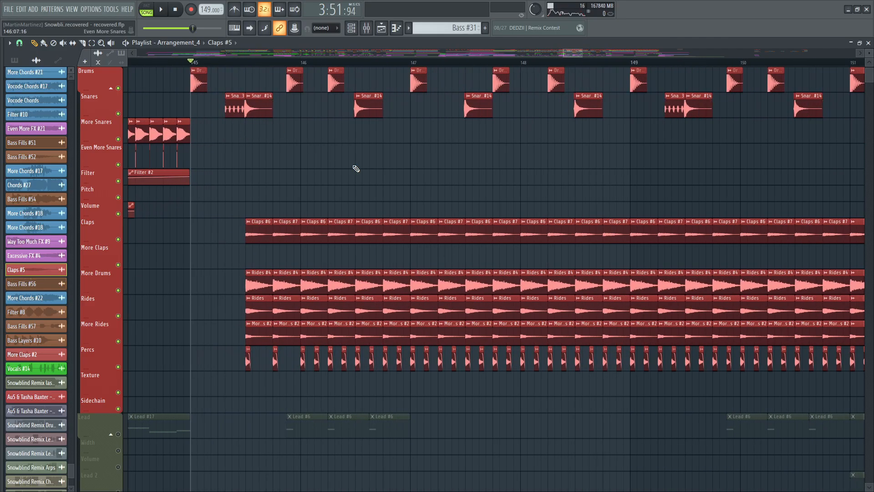
pyautogui.press('space')
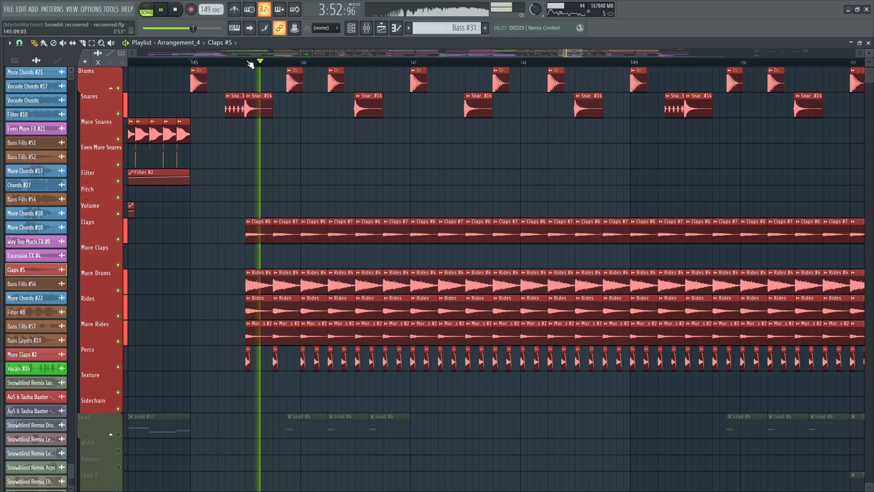
pyautogui.scroll(-5, 251, 64)
pyautogui.scroll(-1, 250, 64)
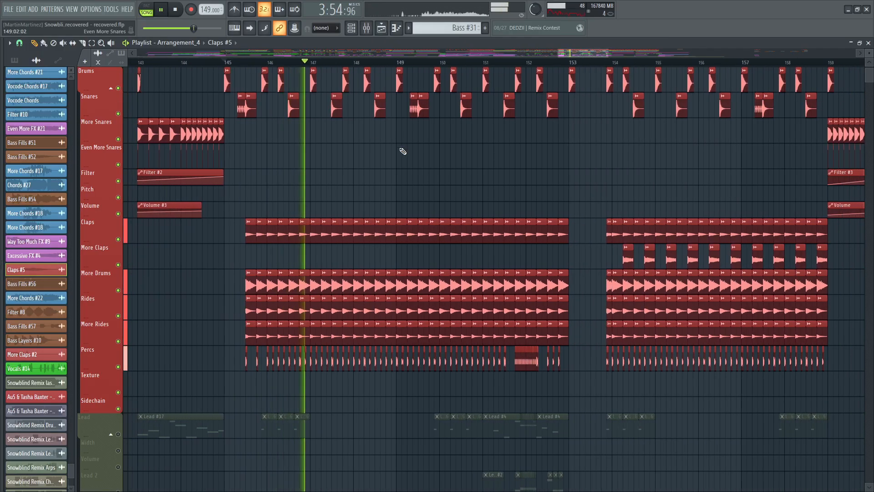
pyautogui.press('space')
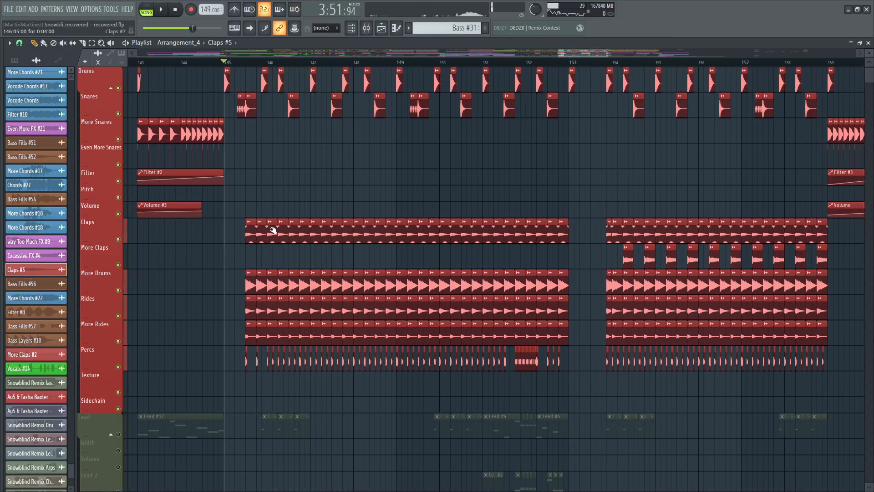
# Step: Inspect the Claps #6 clip's sample settings and audition the soloed Claps track from the start of bar 145
pyautogui.click(250, 235)
pyautogui.doubleClick(250, 235)
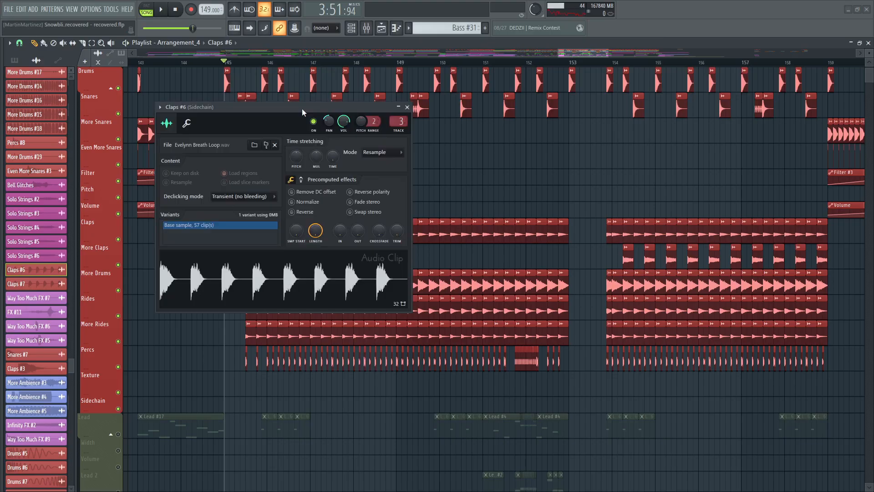
pyautogui.moveTo(302, 108); pyautogui.dragTo(406, 158)
pyautogui.keyDown('ctrl'); pyautogui.click(108, 230); pyautogui.keyUp('ctrl')
pyautogui.press('space')
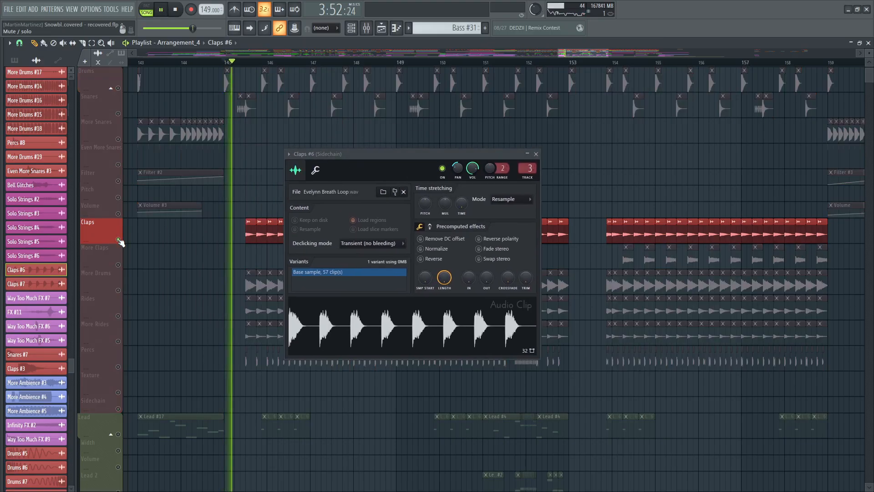
pyautogui.click(536, 154)
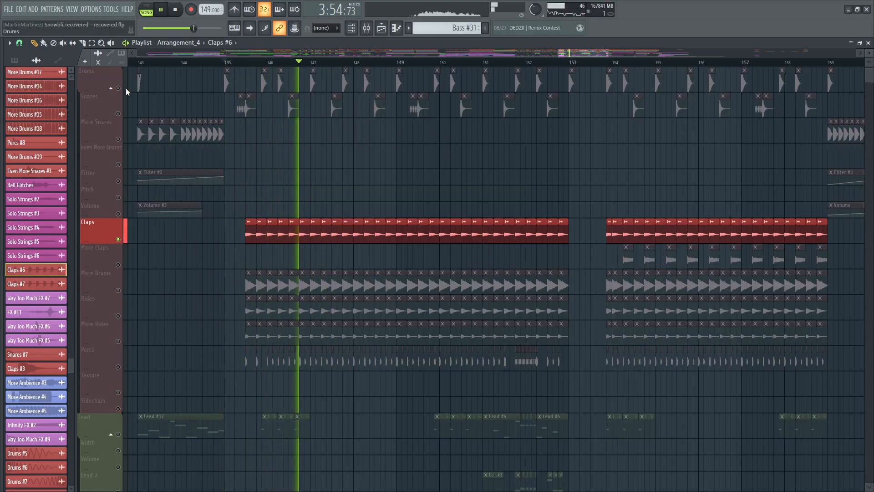
pyautogui.press('space')
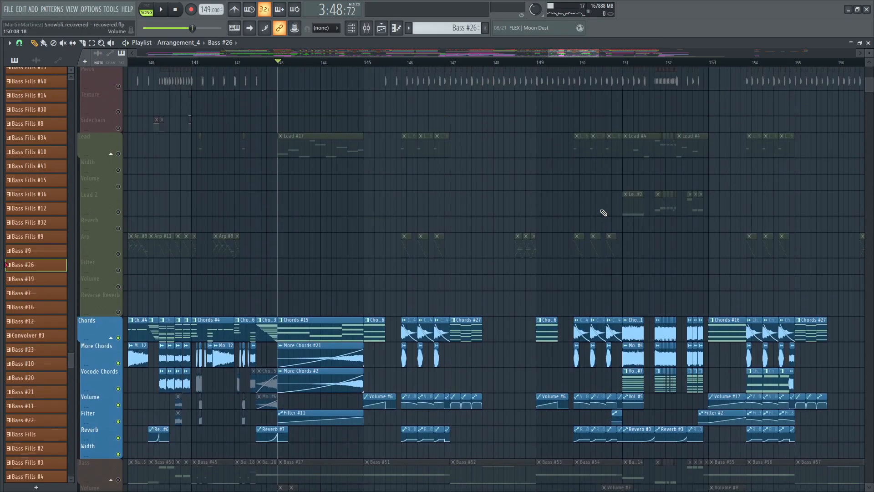
# Step: Solo the Bass group and audition its Bass #51 section from just before bar 146
pyautogui.scroll(2, 597, 213)
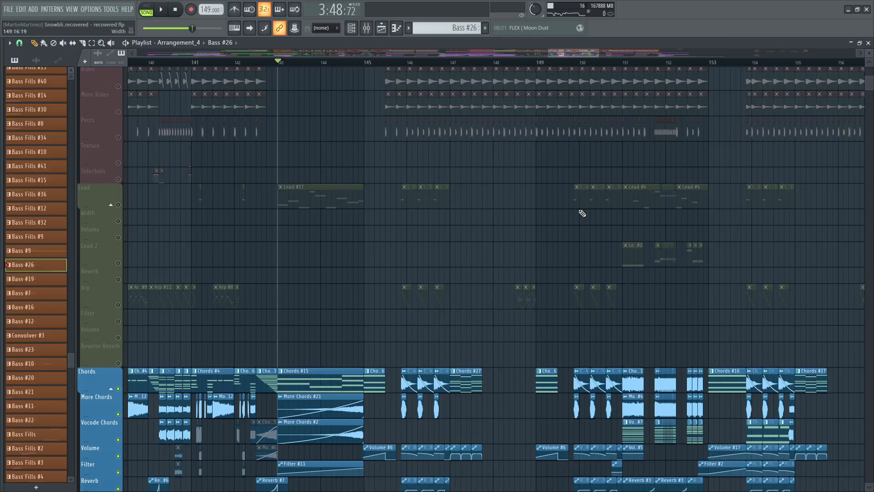
pyautogui.scroll(5, 403, 63)
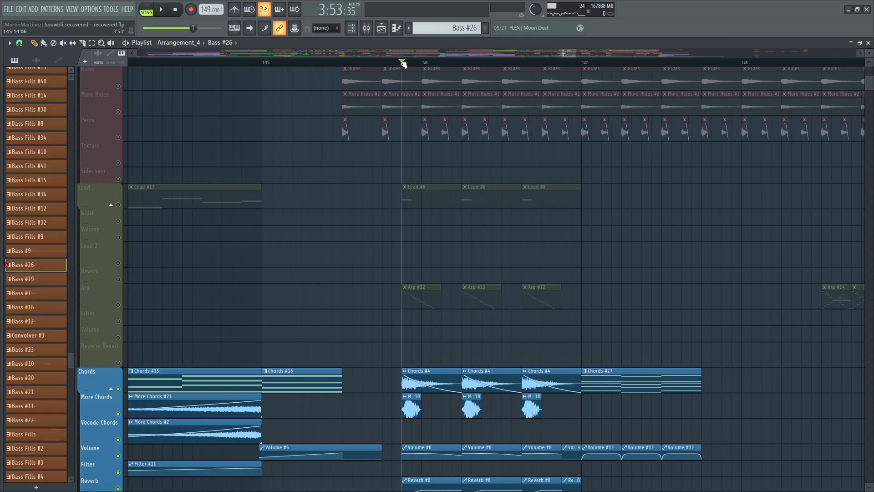
pyautogui.scroll(-8, 667, 221)
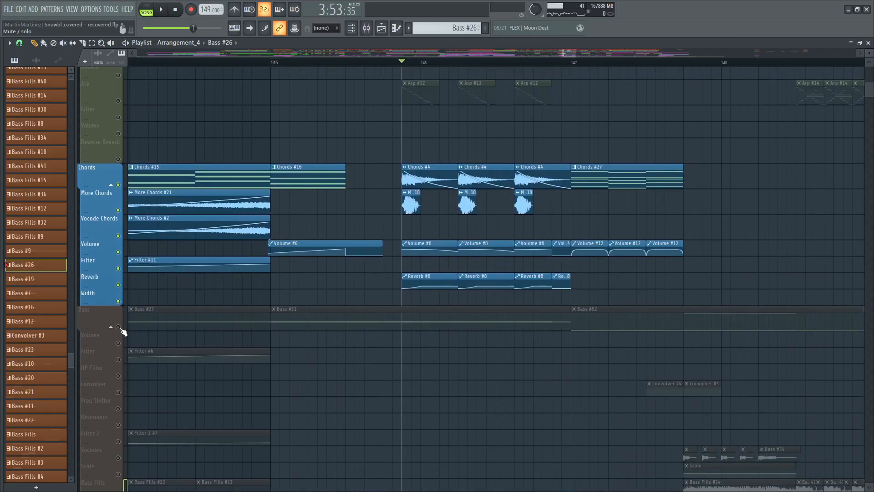
pyautogui.rightClick(119, 327)
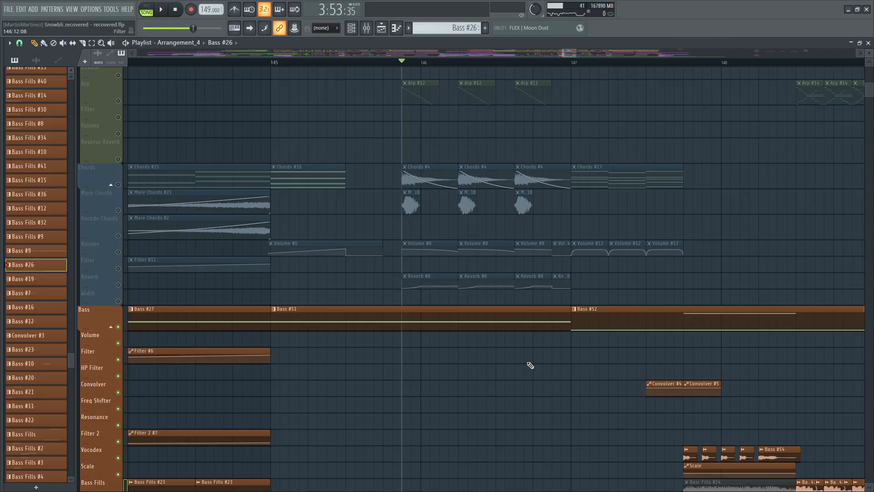
pyautogui.press('space')
pyautogui.press('space')
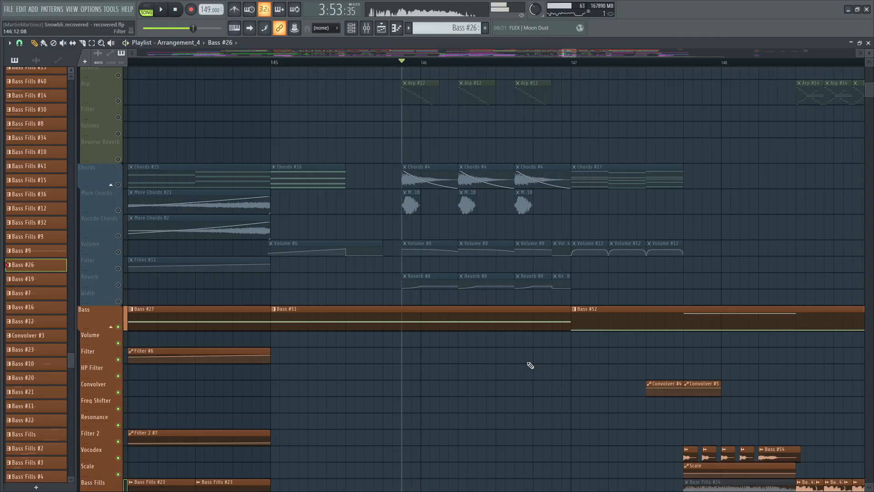
# Step: Locate the Bass #51 pattern's channels in the channel rack, mute Bass #12 and audition Bass #15 by itself
pyautogui.click(491, 321)
pyautogui.click(869, 42)
pyautogui.scroll(15, 197, 212)
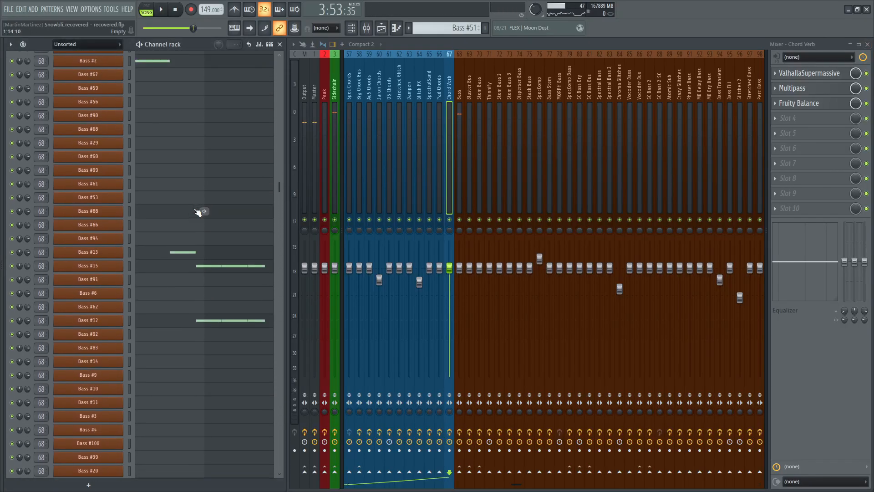
pyautogui.scroll(-5, 197, 212)
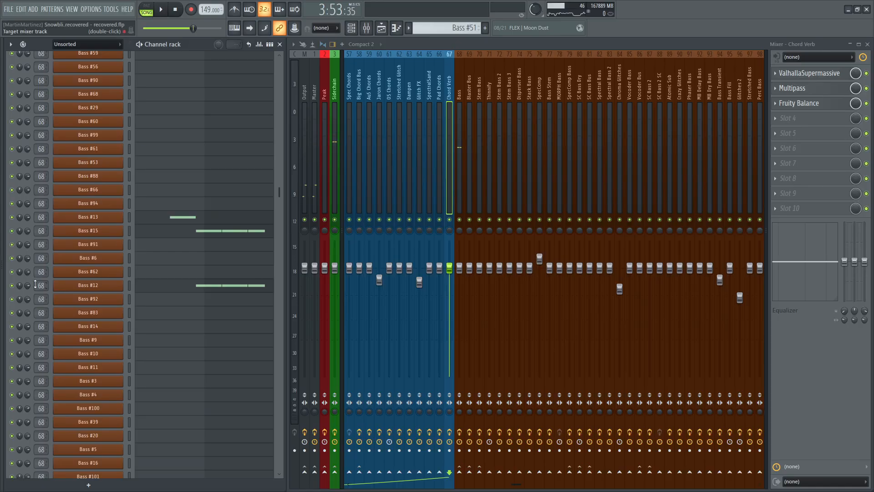
pyautogui.click(19, 286)
pyautogui.press('space')
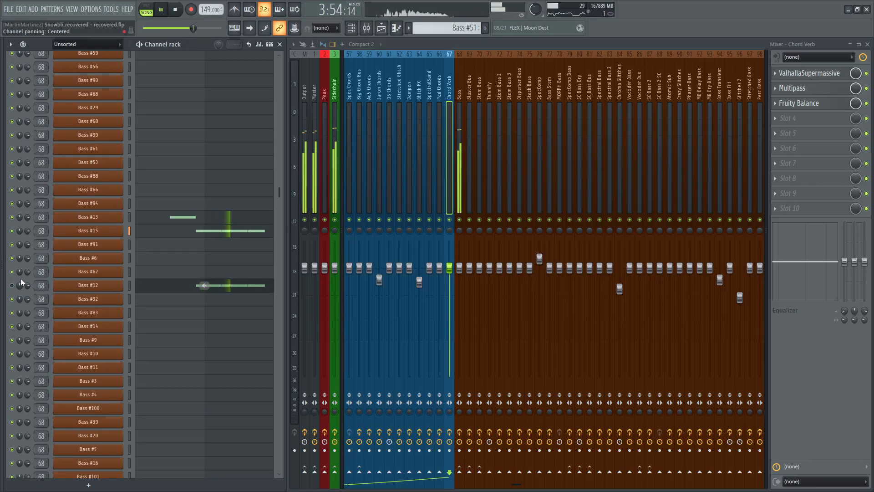
# Step: Open the Bass #15 Phase Plant patch and audition it with effects Lane 1 temporarily bypassed
pyautogui.click(78, 232)
pyautogui.press('space')
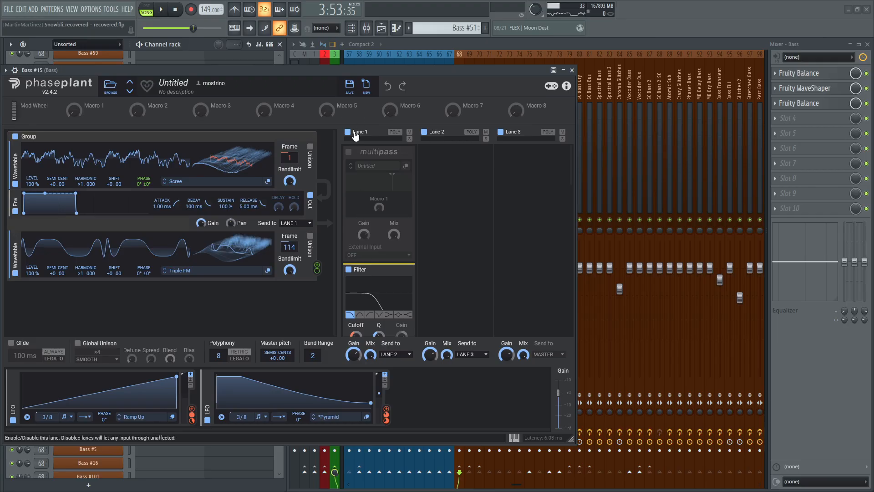
pyautogui.click(355, 134)
pyautogui.press('space')
pyautogui.press('space')
pyautogui.click(355, 134)
# Step: Audition the Bass #15 patch with Lane 1 active while examining its filter, Multipass and comb filter chain
pyautogui.scroll(-2, 445, 217)
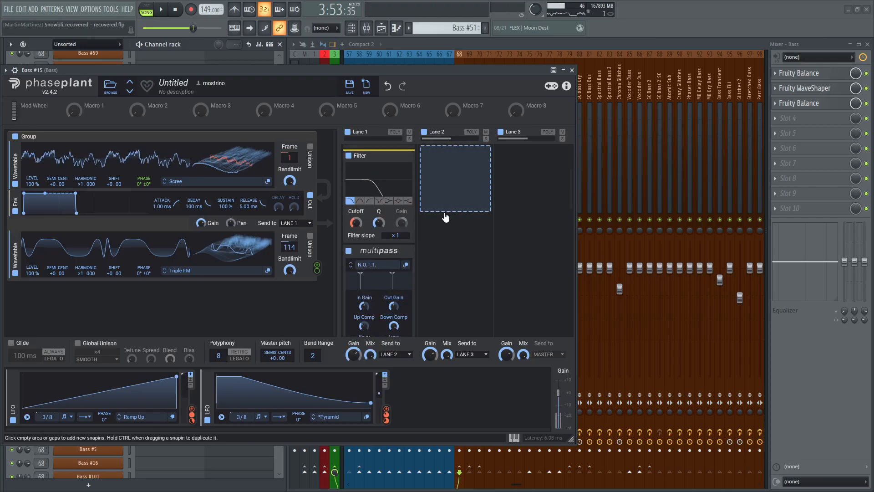
pyautogui.press('space')
pyautogui.scroll(-3, 423, 218)
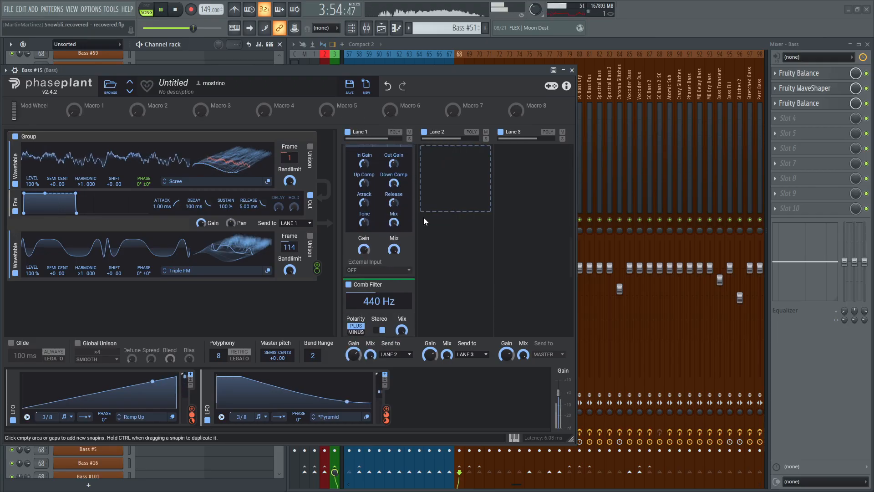
pyautogui.scroll(-4, 423, 217)
pyautogui.press('space')
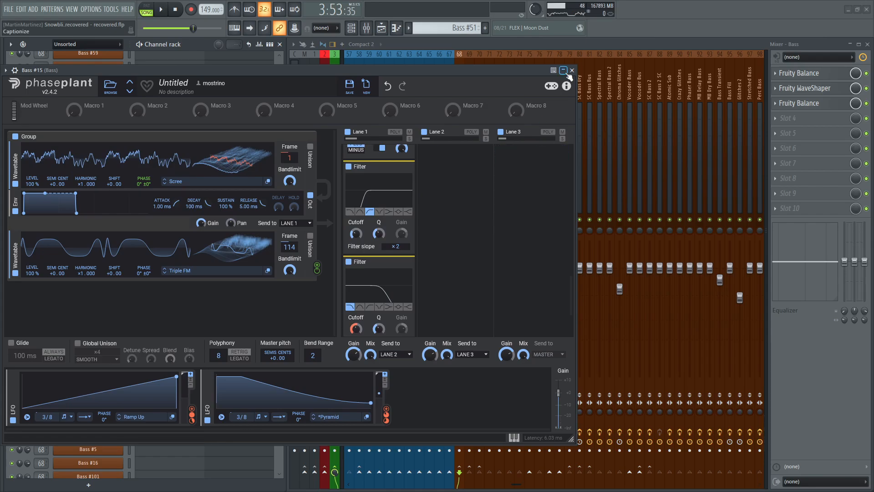
# Step: Close the Bass #15 patch, mute that channel and audition the unmuted Bass #12 channel instead
pyautogui.click(563, 71)
pyautogui.click(11, 231)
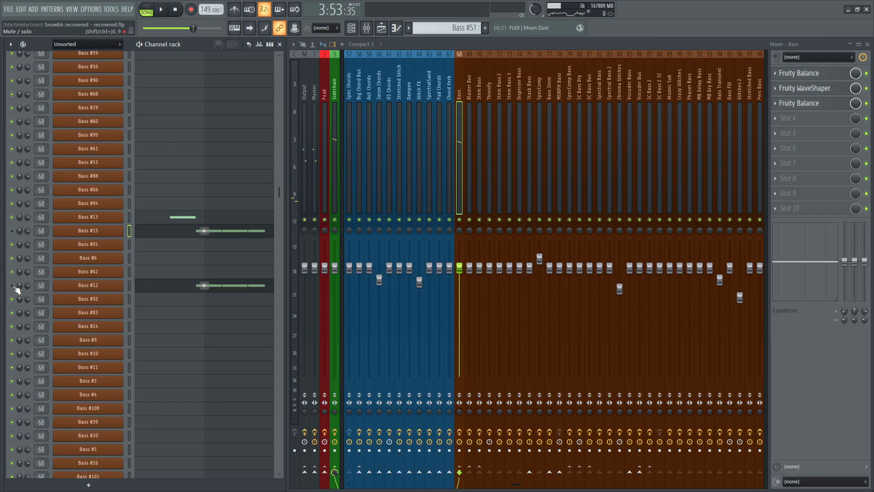
pyautogui.click(12, 286)
pyautogui.press('space')
pyautogui.click(102, 286)
pyautogui.press('space')
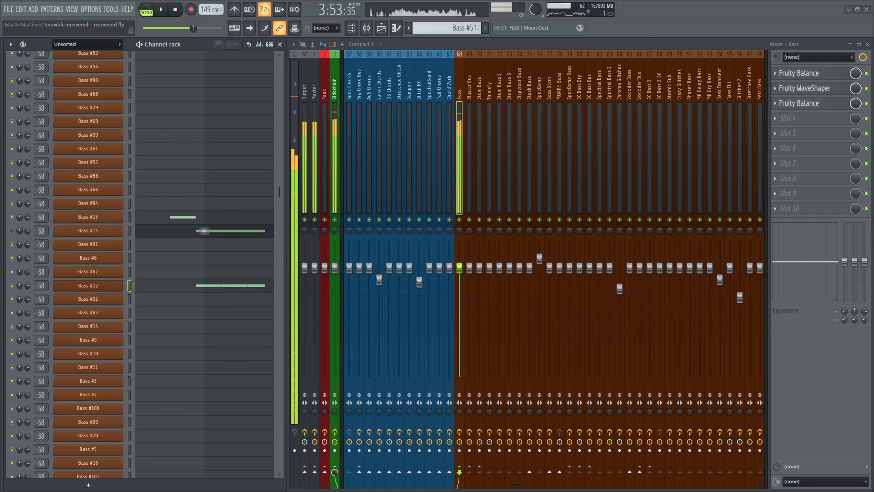
# Step: Open the Bass #12 Phase Plant patch, bypass its sine oscillator group and audition the wavetable group
pyautogui.click(103, 285)
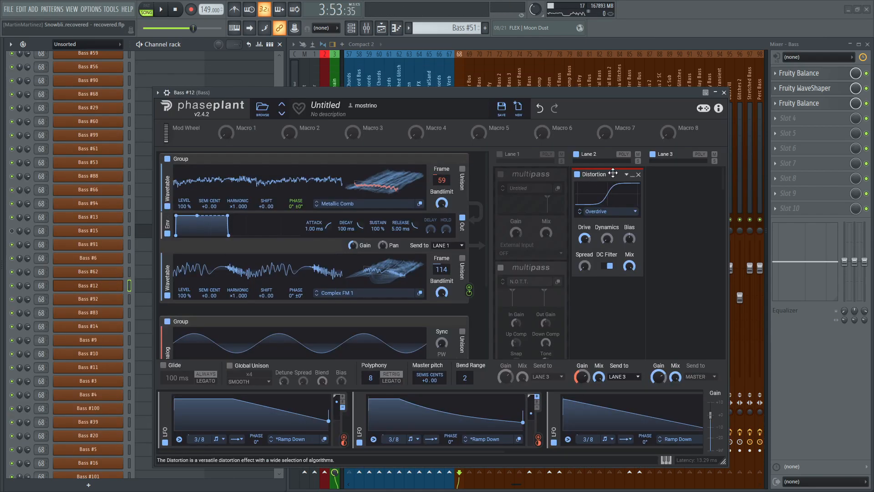
pyautogui.click(168, 322)
pyautogui.press('space')
pyautogui.moveTo(264, 92); pyautogui.dragTo(174, 72)
pyautogui.press('space')
# Step: Examine the Bass #12 patch's Lane 1 effects chain and bypass its Filter Table and Formant Filter
pyautogui.scroll(-4, 411, 165)
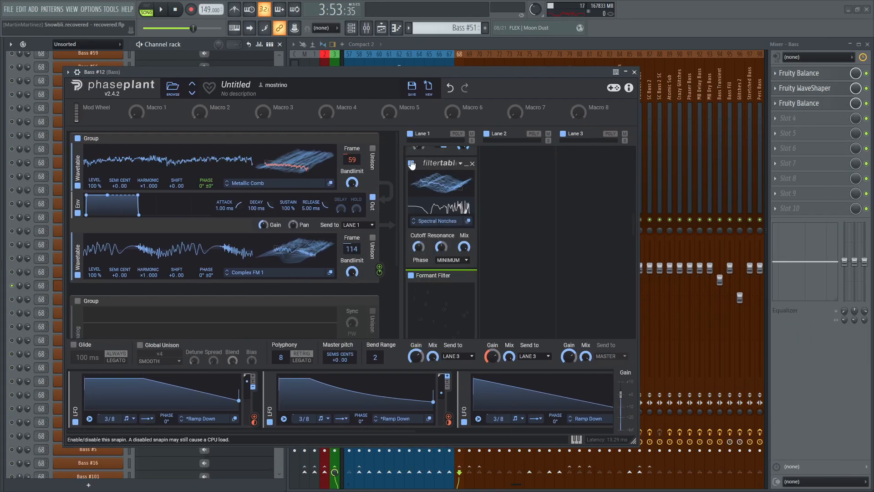
pyautogui.click(410, 134)
pyautogui.scroll(-3, 419, 167)
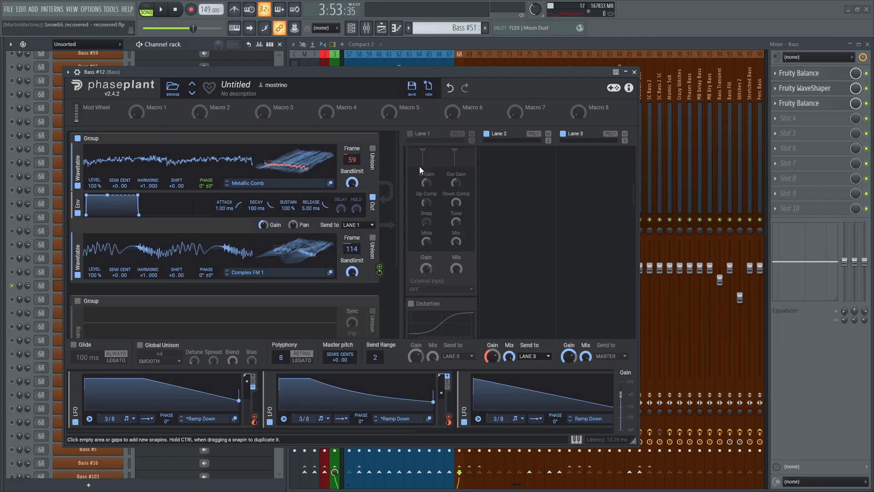
pyautogui.click(410, 133)
pyautogui.scroll(-5, 427, 179)
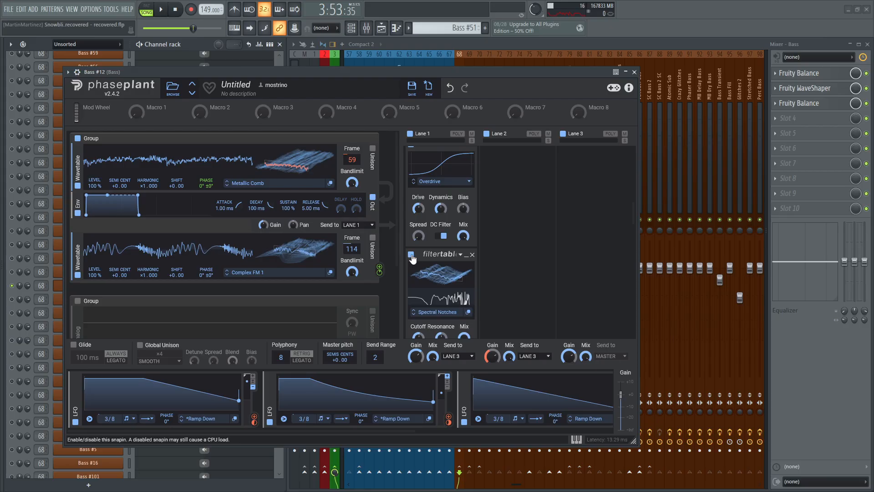
pyautogui.scroll(-3, 412, 258)
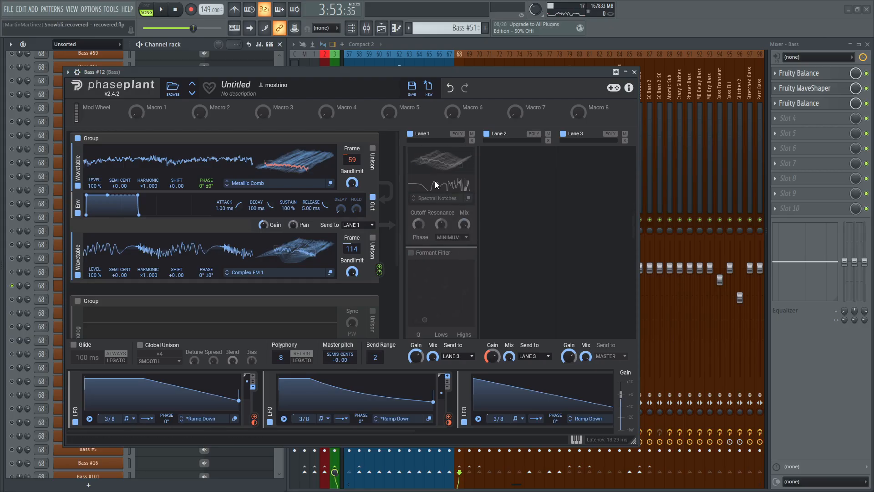
pyautogui.scroll(-8, 431, 202)
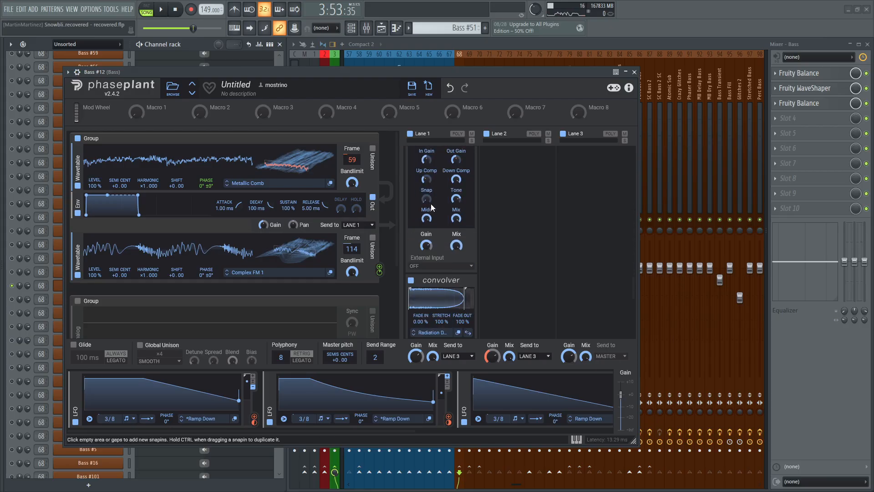
pyautogui.scroll(2, 432, 207)
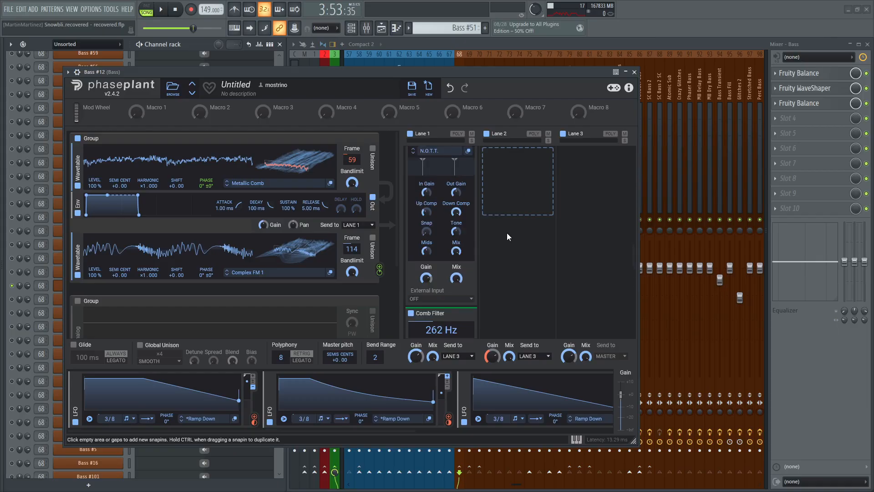
pyautogui.scroll(3, 506, 227)
# Step: Compare the Bass #12 patch with Lane 1 active and bypassed, leaving the lane enabled
pyautogui.press('space')
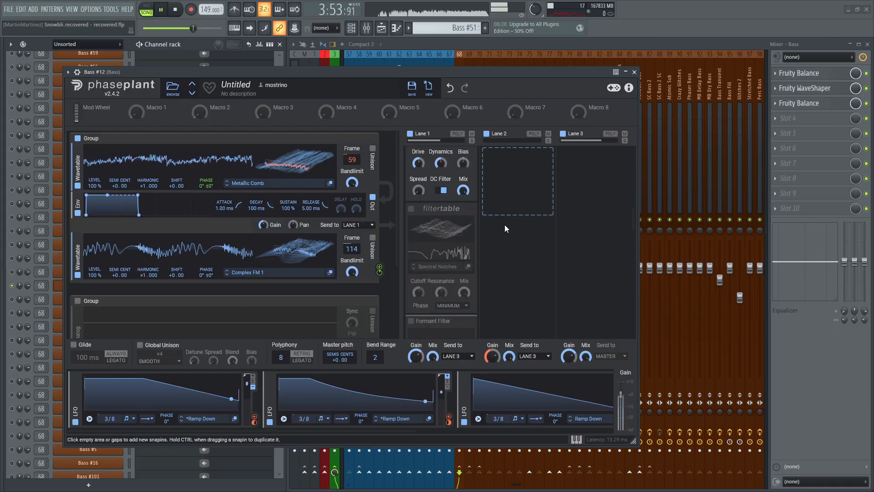
pyautogui.click(410, 133)
pyautogui.press('space')
pyautogui.click(411, 134)
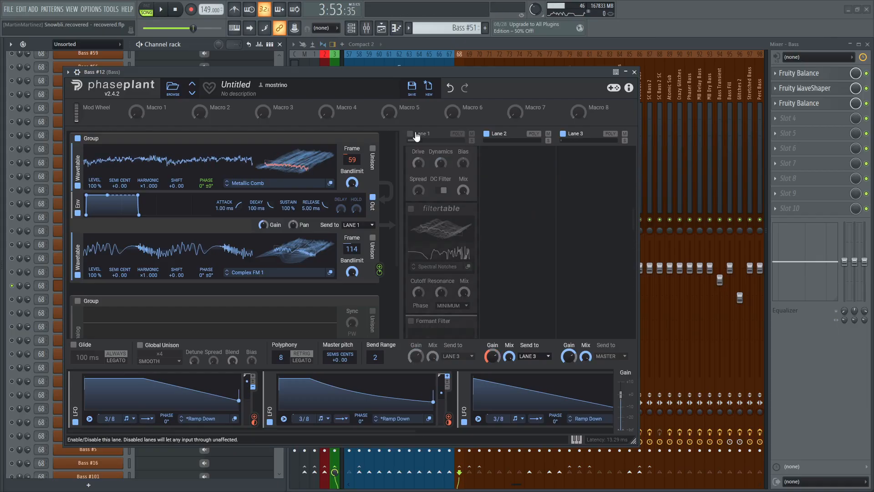
# Step: Re-enable the Spectral Notches Filter Table in Lane 1 of Bass #12 and audition it
pyautogui.click(413, 214)
pyautogui.scroll(-2, 562, 242)
pyautogui.press('space')
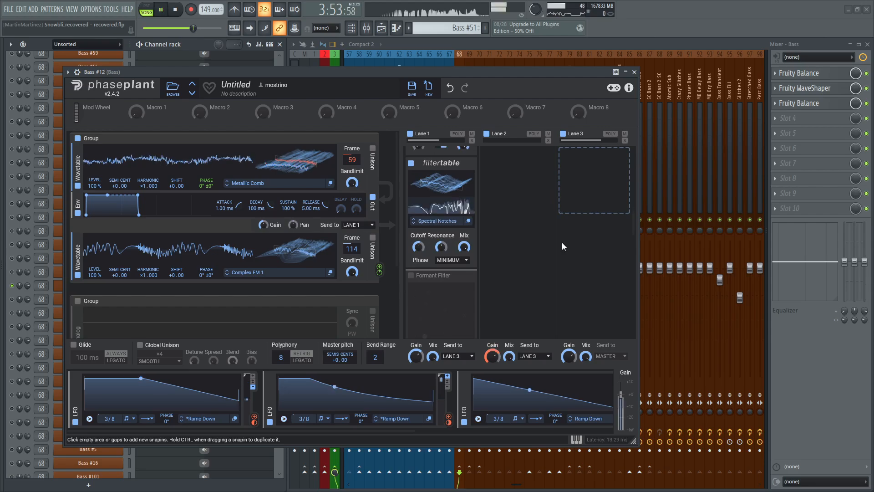
pyautogui.press('space')
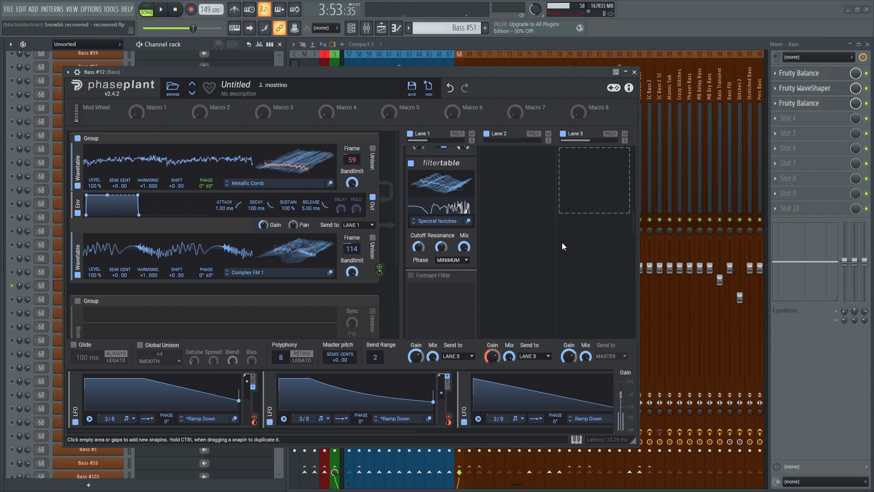
# Step: Re-enable the Formant Filter in Lane 1 of Bass #12 and audition its effect
pyautogui.scroll(-3, 562, 242)
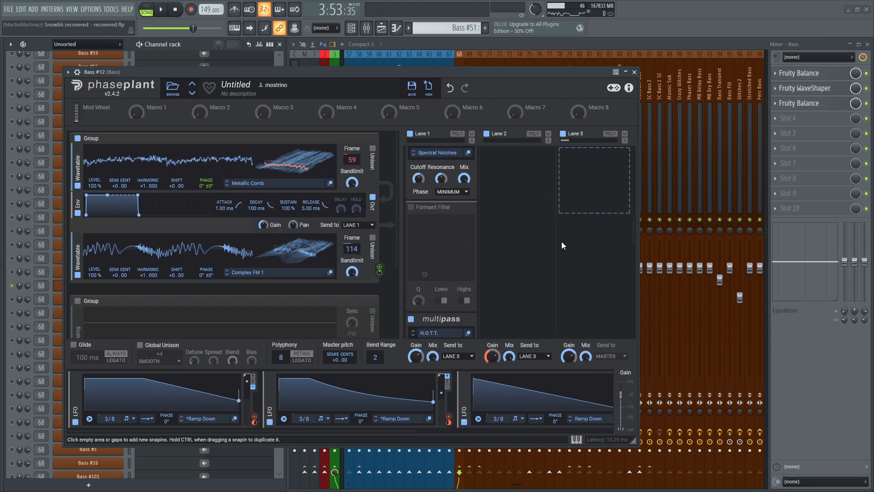
pyautogui.click(409, 207)
pyautogui.press('space')
pyautogui.press('space')
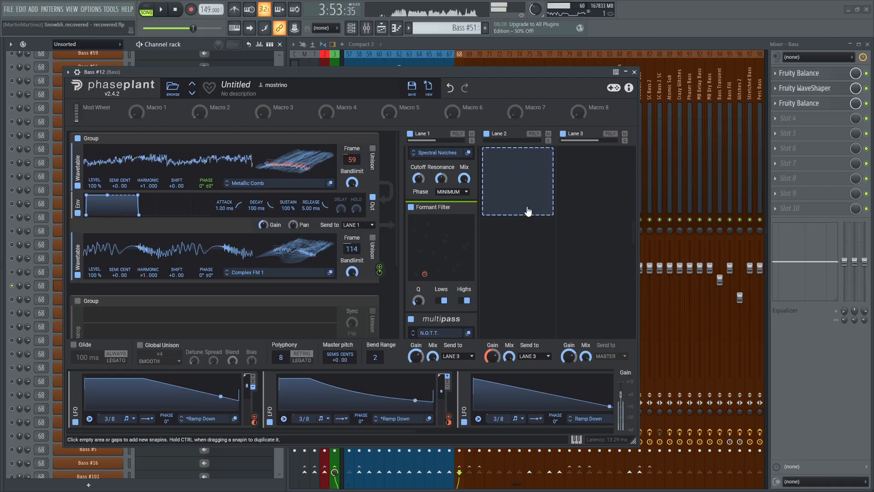
# Step: Examine the remaining Lane 1 effects of Bass #12, then audition the patch with its sine group enabled and close it
pyautogui.scroll(-5, 524, 209)
pyautogui.scroll(-4, 523, 207)
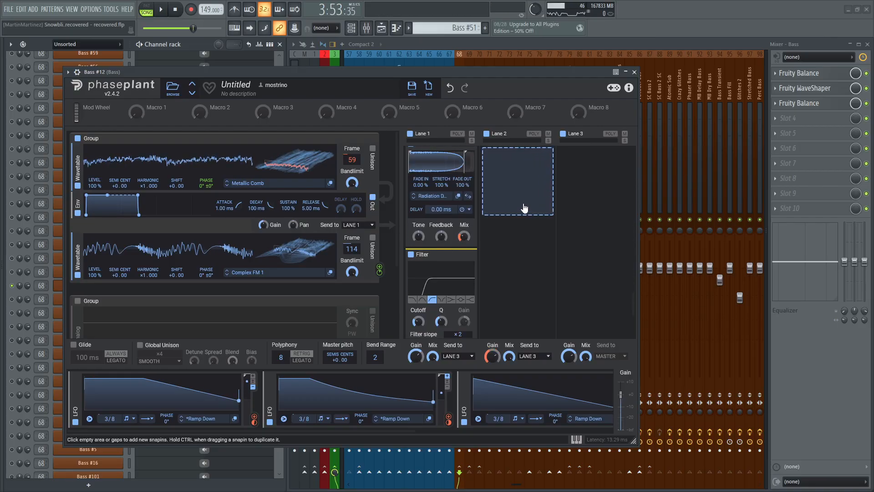
pyautogui.click(411, 237)
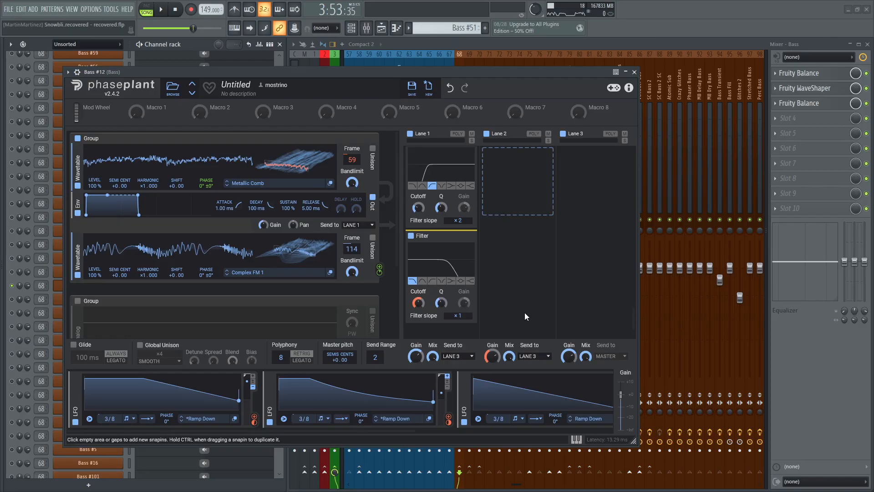
pyautogui.press('space')
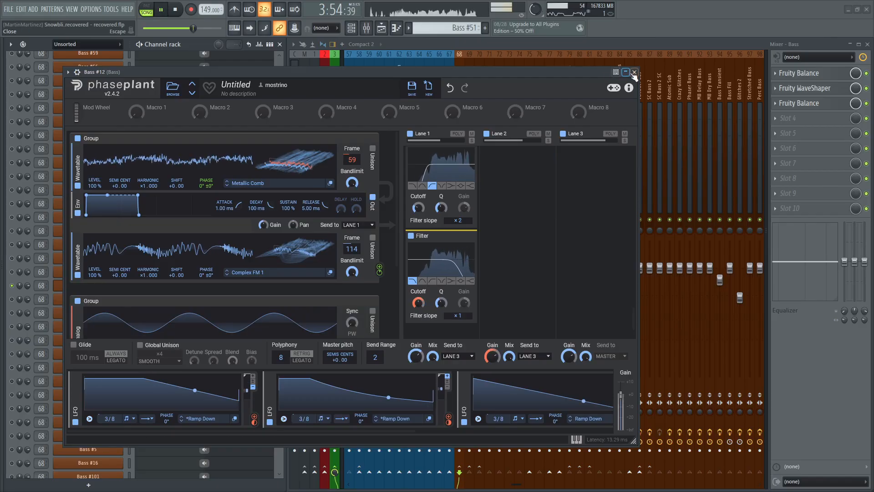
pyautogui.click(625, 72)
pyautogui.press('space')
# Step: Unmute Bass #15, audition it together with Bass #12, and toggle the channel's solo state
pyautogui.click(12, 231)
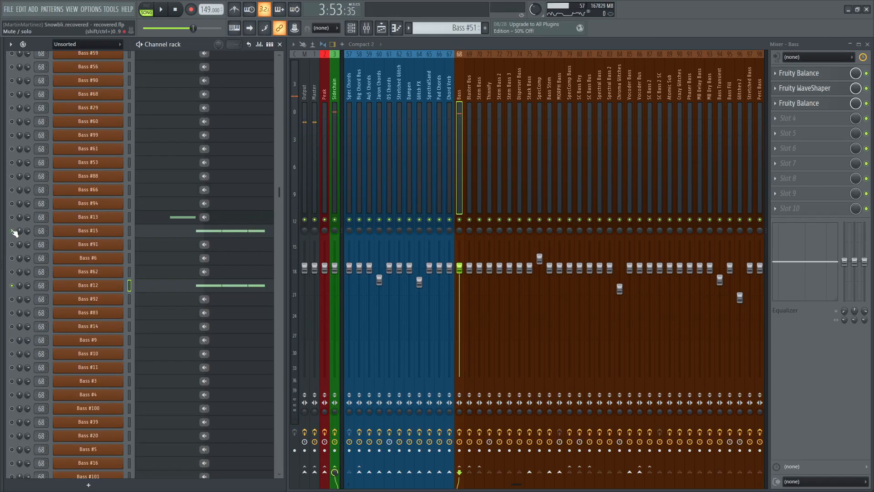
pyautogui.press('space')
pyautogui.press('space')
pyautogui.rightClick(13, 231)
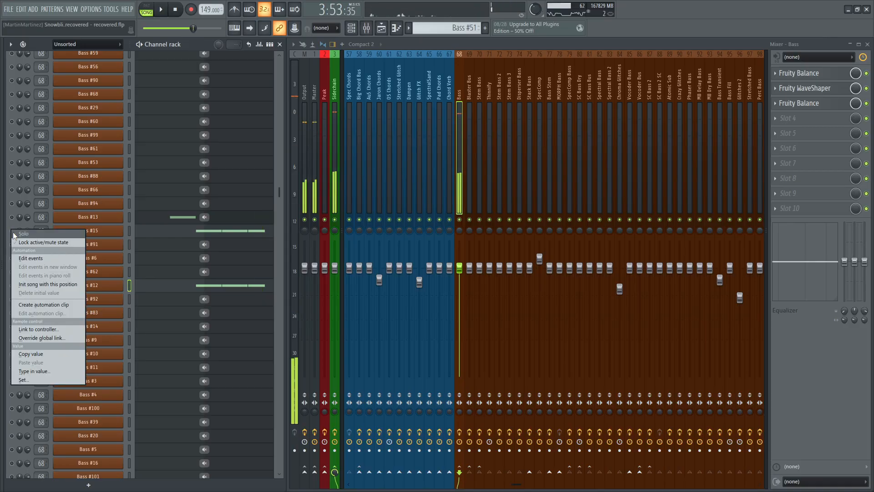
pyautogui.click(14, 233)
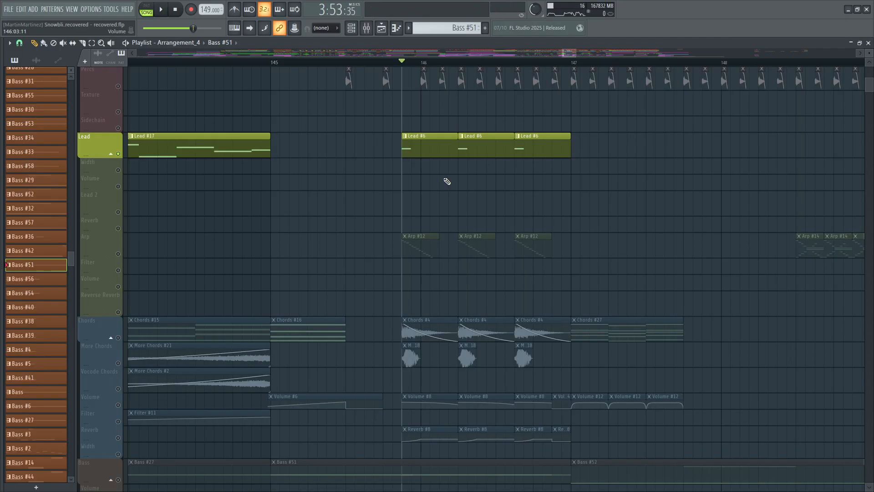
# Step: Audition the soloed Lead track's Lead #6 clips from just before bar 146 and solo the Arp track
pyautogui.press('space')
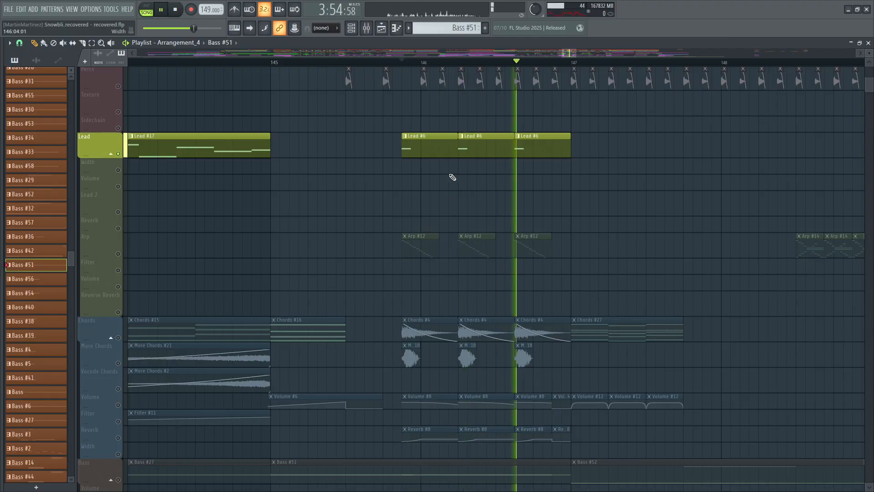
pyautogui.press('space')
pyautogui.keyDown('ctrl'); pyautogui.click(118, 253); pyautogui.keyUp('ctrl')
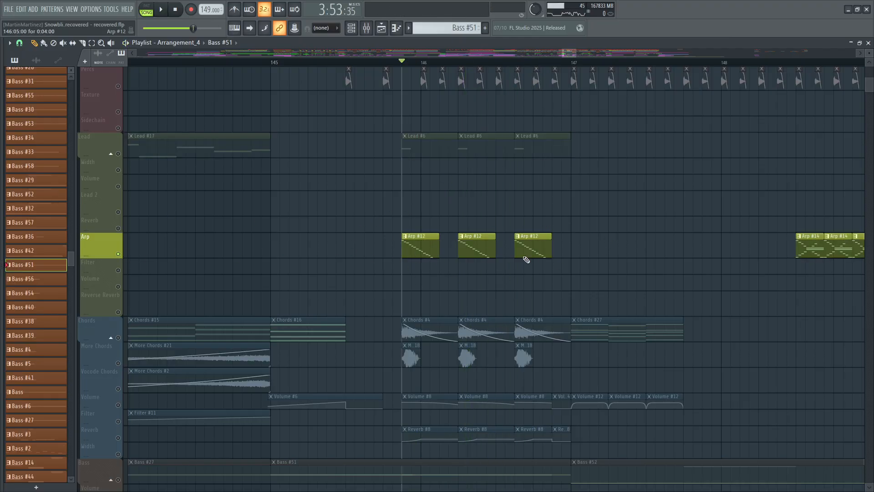
# Step: Audition the soloed Arp #12 clips from just before bar 146, then solo the Chords group and audition its Chords #4 clips
pyautogui.press('space')
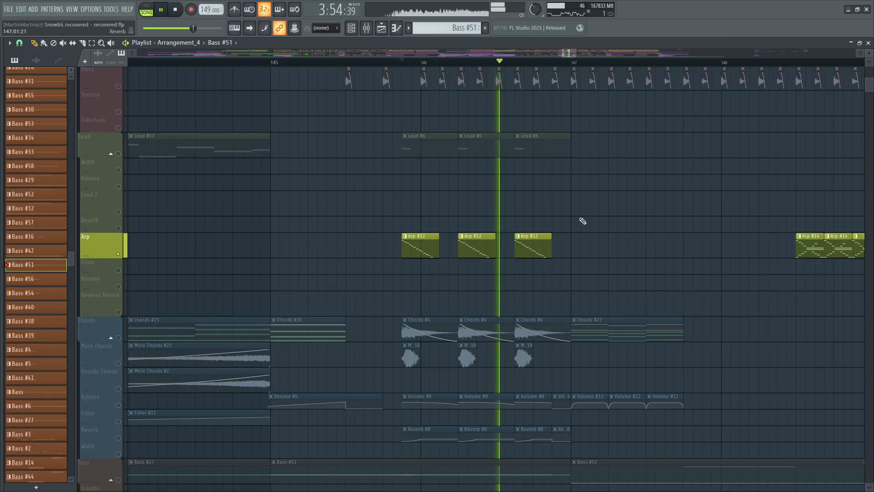
pyautogui.press('space')
pyautogui.keyDown('ctrl'); pyautogui.click(119, 337); pyautogui.keyUp('ctrl')
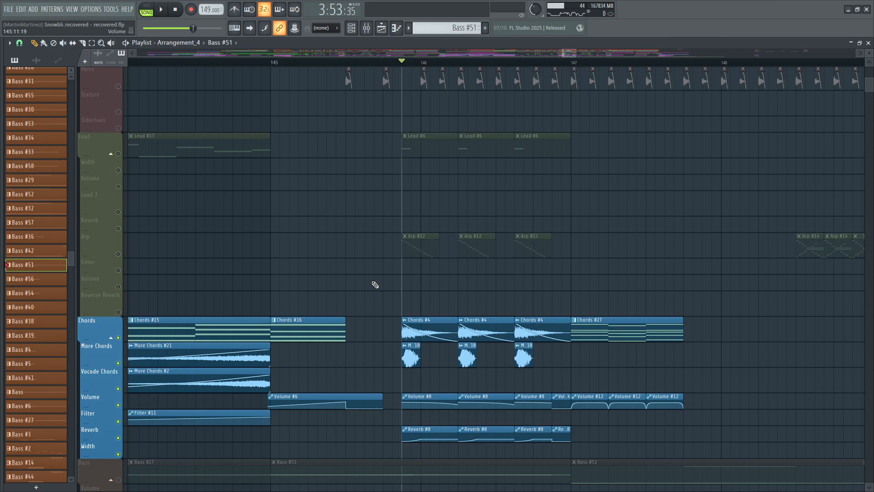
pyautogui.press('space')
pyautogui.press('space')
pyautogui.scroll(-3, 376, 285)
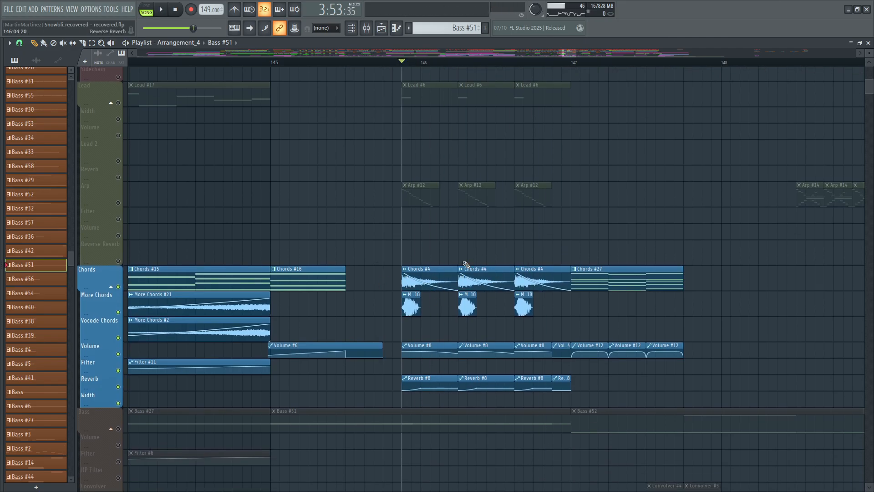
pyautogui.scroll(-1, 449, 252)
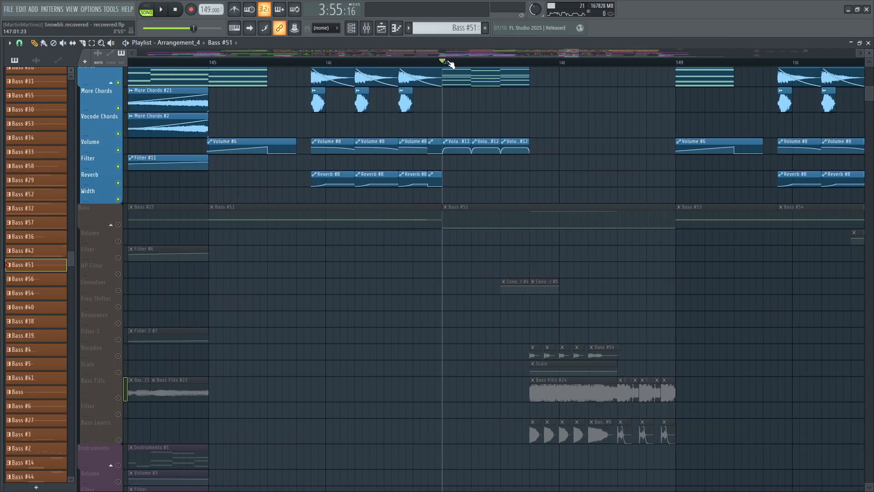
# Step: Solo the Bass group and audition the Bass #52 clip from bar 147
pyautogui.scroll(1, 449, 63)
pyautogui.keyDown('ctrl'); pyautogui.click(119, 224); pyautogui.keyUp('ctrl')
pyautogui.press('space')
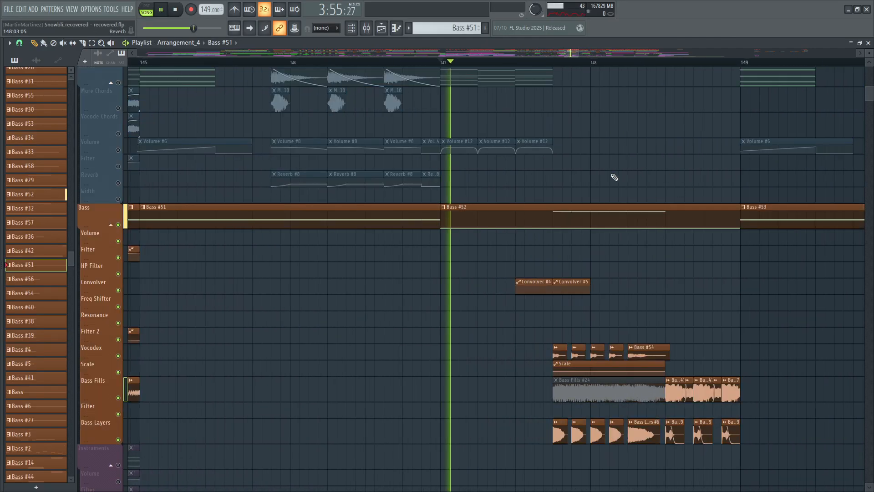
pyautogui.press('space')
pyautogui.scroll(6, 614, 177)
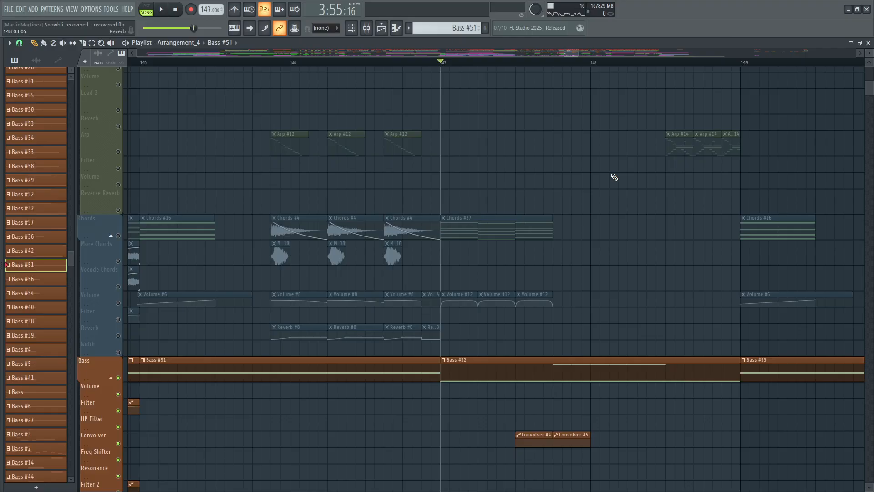
# Step: Solo the Chords group to audition Chords #27 from bar 147, then unmute the Bass group and audition both together
pyautogui.keyDown('ctrl'); pyautogui.click(118, 236); pyautogui.keyUp('ctrl')
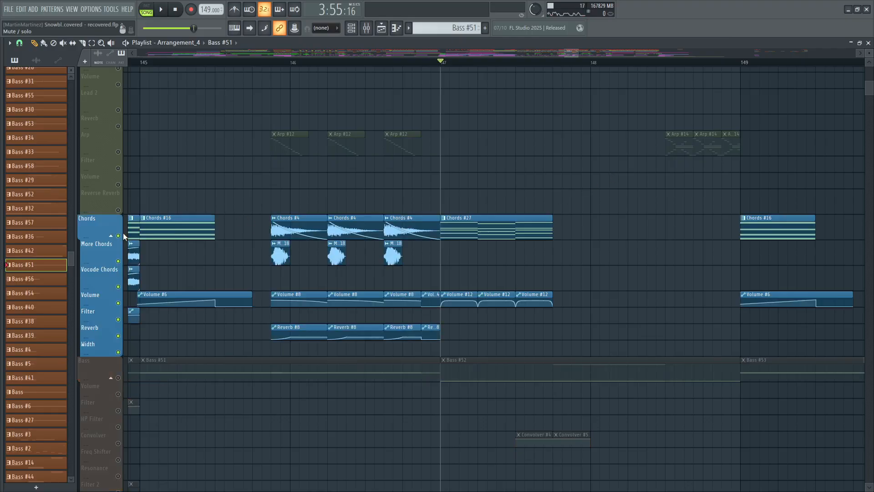
pyautogui.press('space')
pyautogui.scroll(-3, 488, 173)
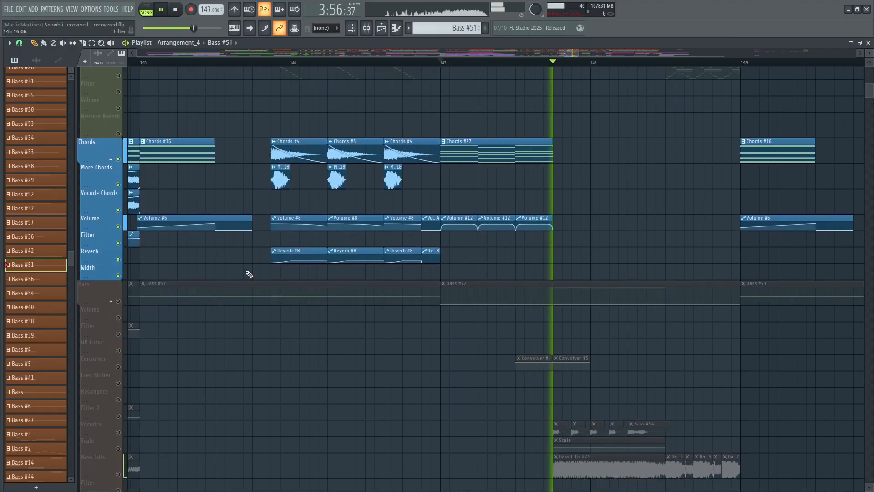
pyautogui.click(118, 301)
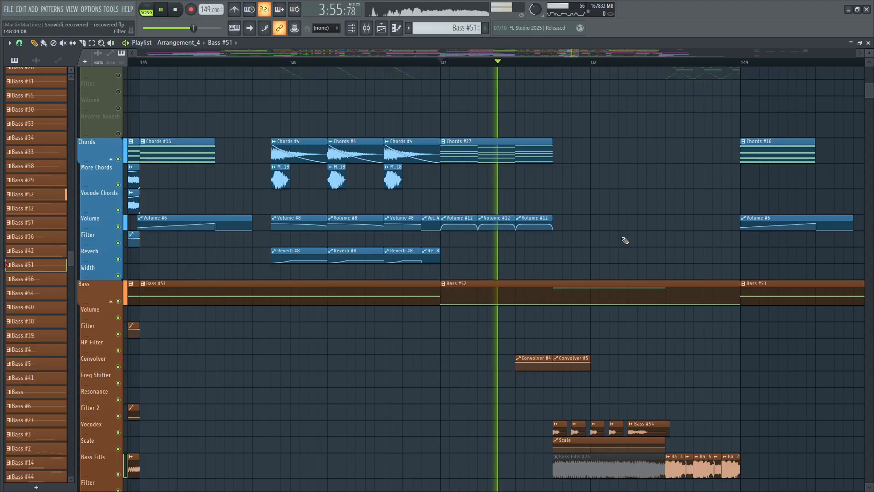
pyautogui.press('space')
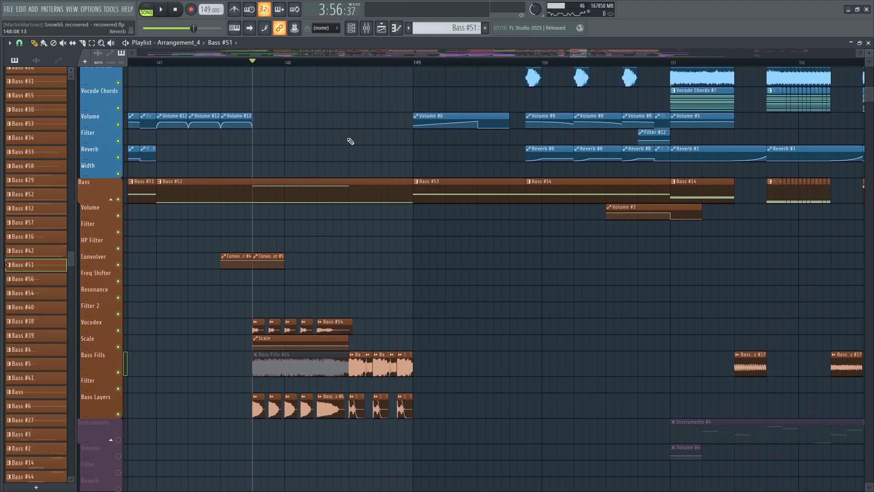
pyautogui.press('space')
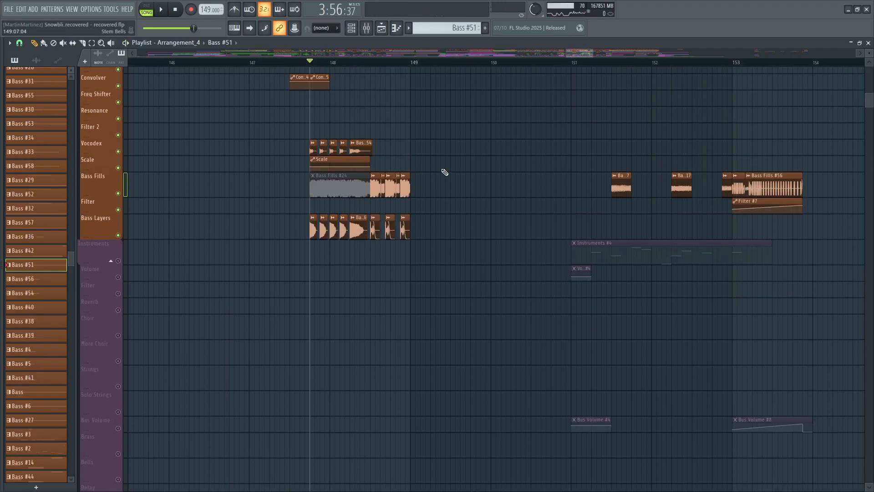
# Step: Unmute the Arp track and audition the Arp #14 clips before bar 149 with the chords and bass
pyautogui.scroll(6, 444, 173)
pyautogui.click(371, 63)
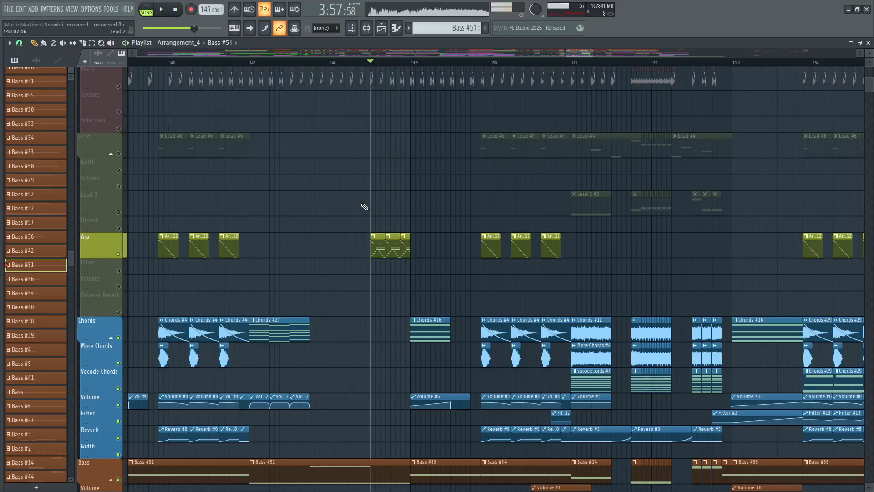
pyautogui.scroll(-4, 363, 205)
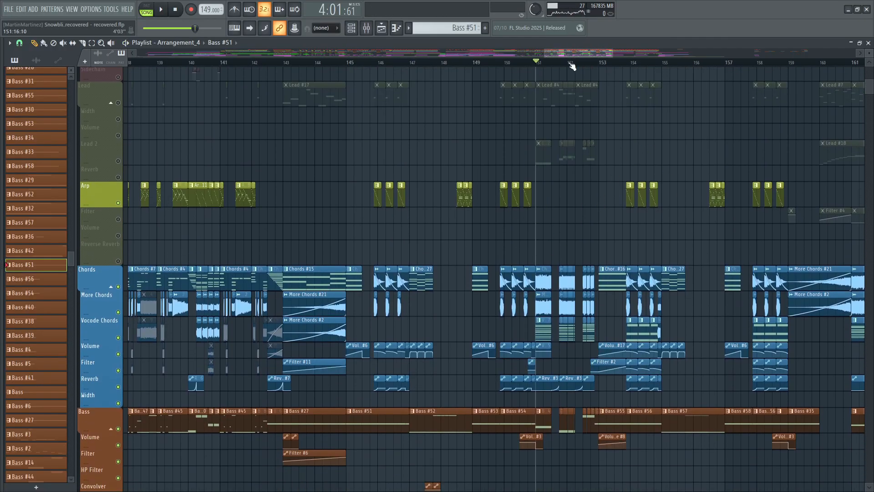
# Step: Go back to the first drop and audition the chords and bass from just before bar 79
pyautogui.moveTo(579, 53); pyautogui.dragTo(326, 56)
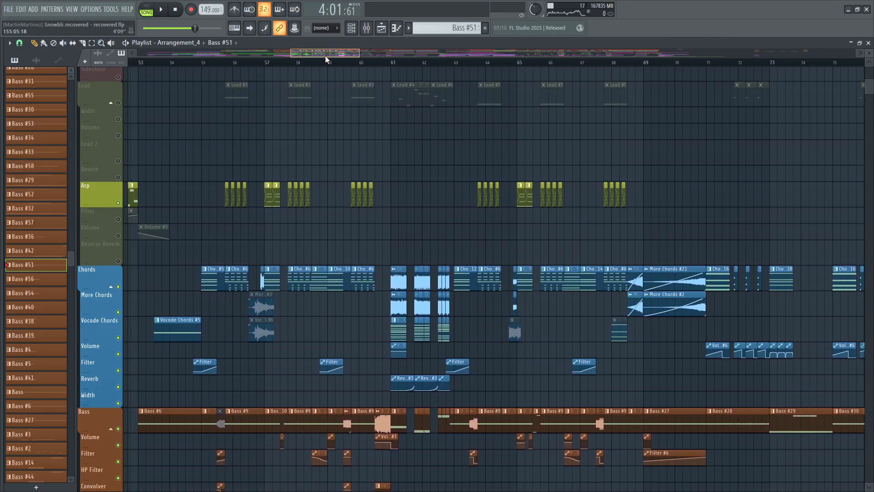
pyautogui.scroll(-5, 368, 81)
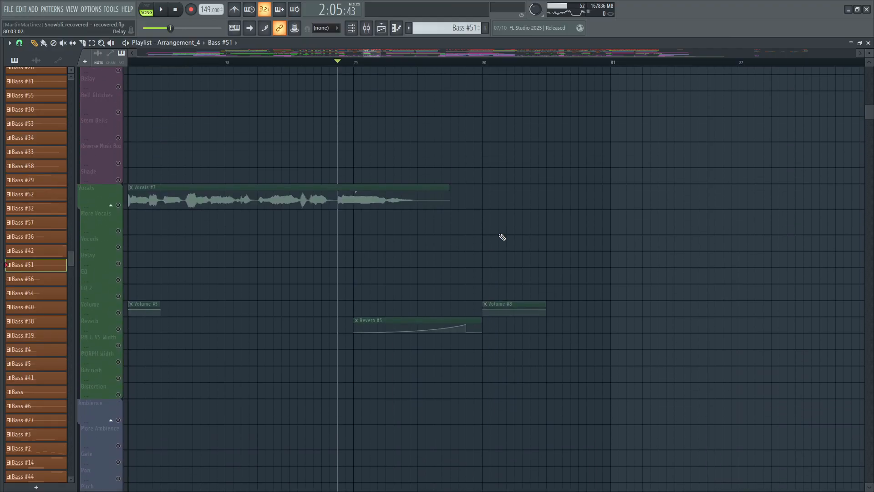
pyautogui.press('space')
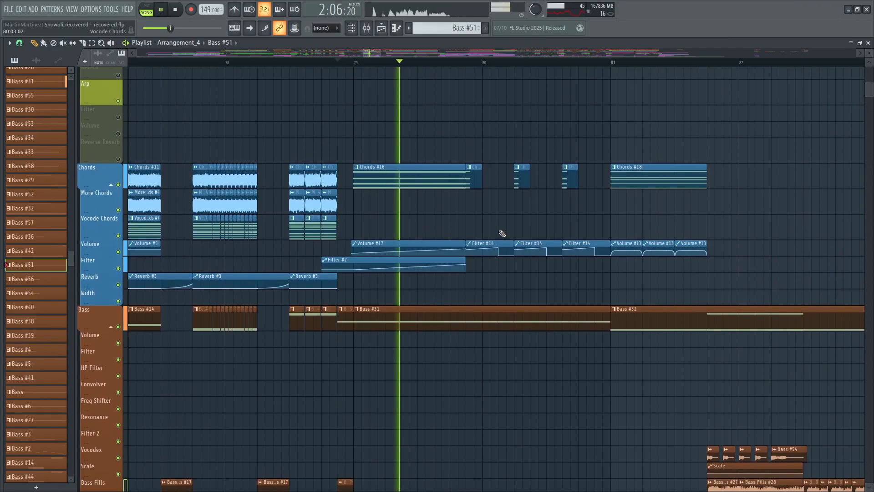
pyautogui.press('space')
# Step: Place the playhead at bar 79 and open the Bass #31 pattern's channels
pyautogui.click(355, 62)
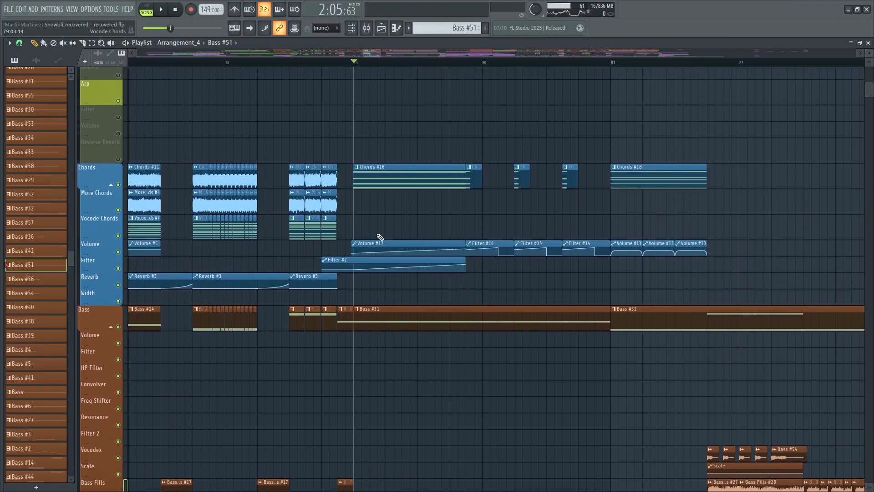
pyautogui.click(377, 320)
pyautogui.click(869, 44)
pyautogui.scroll(6, 211, 145)
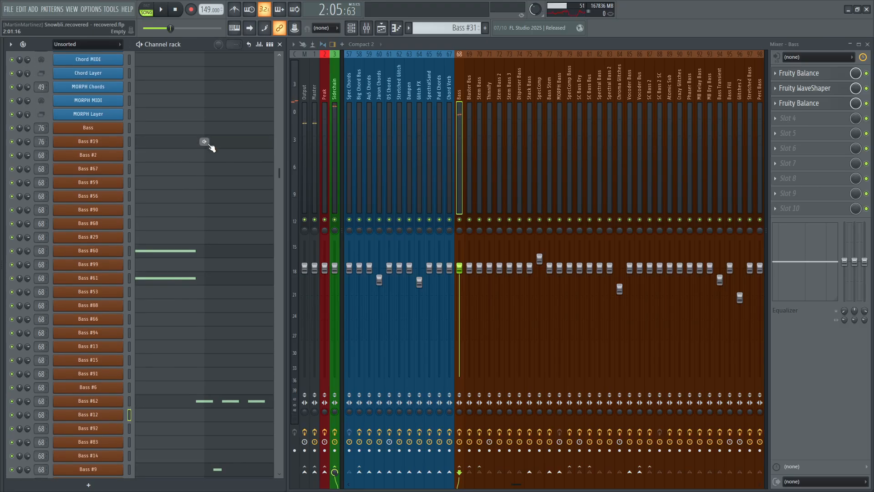
# Step: Play the Bass #31 pattern in pattern mode and mute Bass #60 to isolate the Bass #61 channel
pyautogui.scroll(-4, 211, 146)
pyautogui.press('l')
pyautogui.press('space')
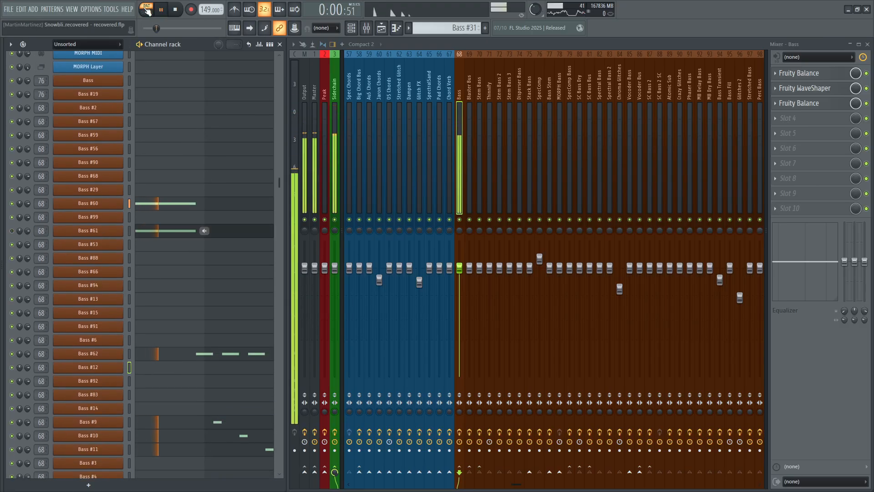
pyautogui.click(12, 231)
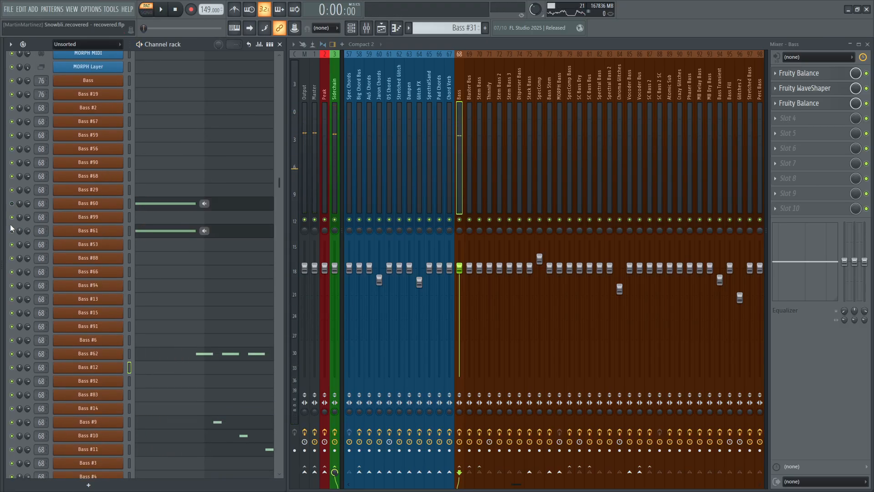
# Step: Open the Bass #61 Phase Plant patch, audition it and bring its whole window into view
pyautogui.click(92, 233)
pyautogui.press('space')
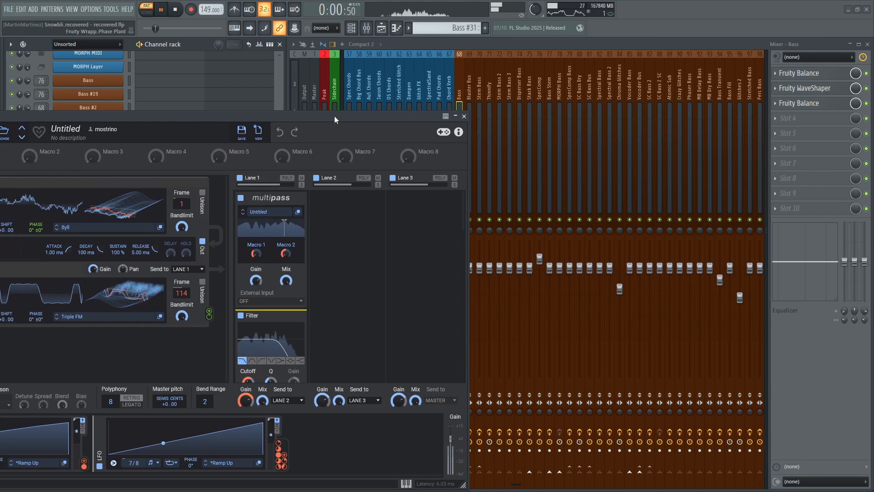
pyautogui.moveTo(606, 61); pyautogui.dragTo(589, 56)
pyautogui.press('space')
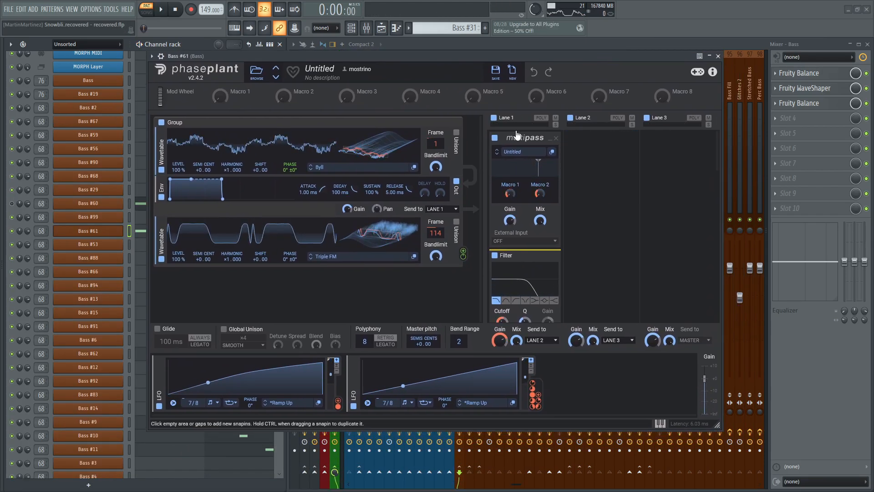
# Step: Bypass Multipass in Lane 1 of Bass #61 to audition the patch without it, then re-enable it
pyautogui.click(495, 137)
pyautogui.press('space')
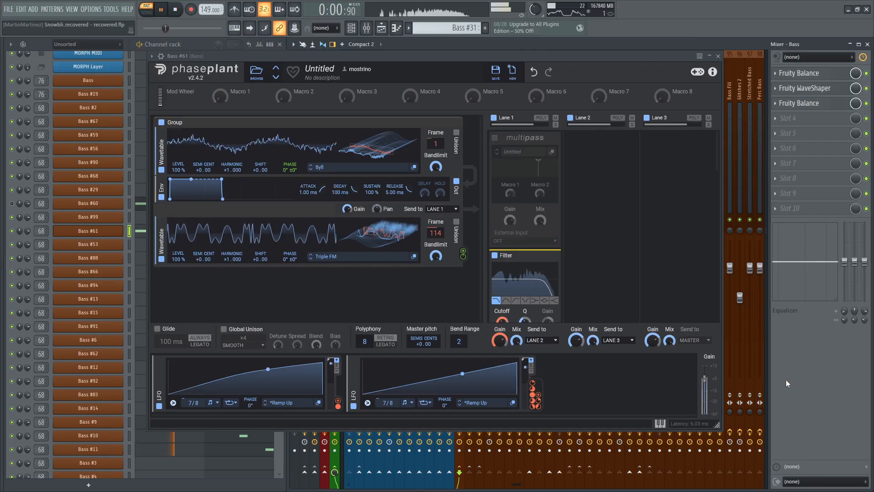
pyautogui.press('space')
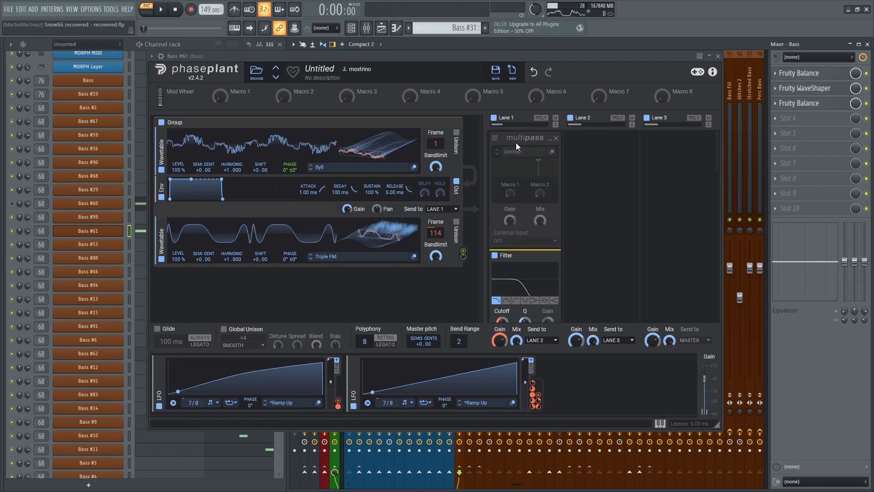
pyautogui.click(494, 139)
# Step: Open the Multipass editor, audition it, and examine the Macro 1 and Macro 2 modulation of the Filter Table's mix and frame
pyautogui.click(553, 152)
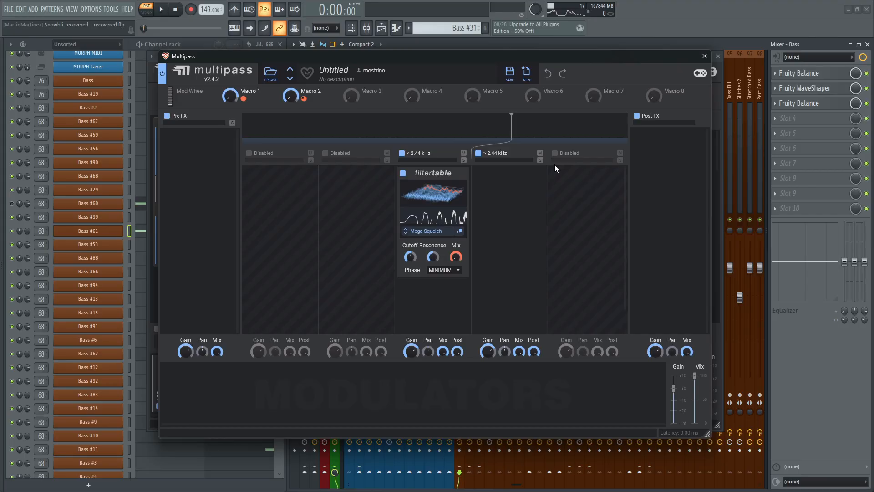
pyautogui.press('space')
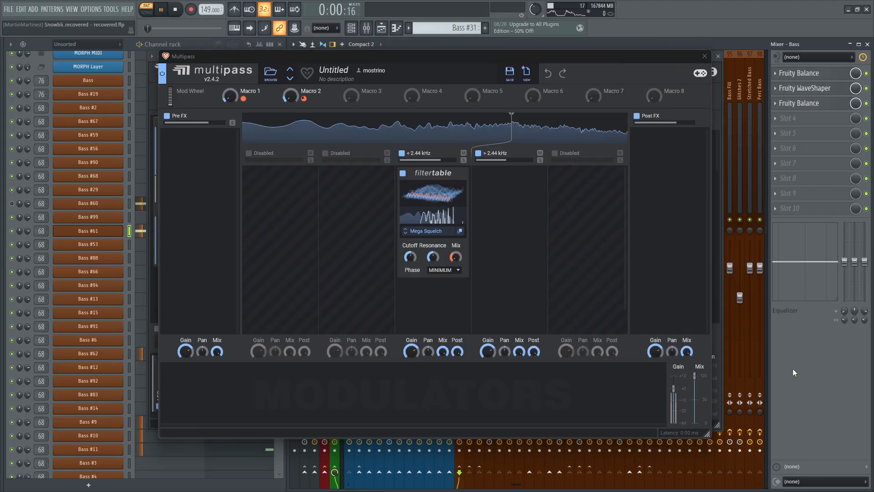
pyautogui.press('space')
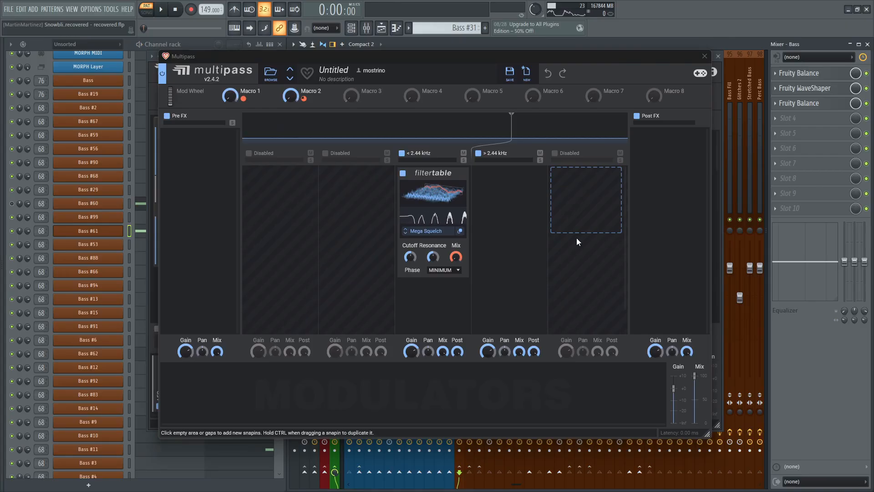
pyautogui.moveTo(249, 99); pyautogui.dragTo(456, 257)
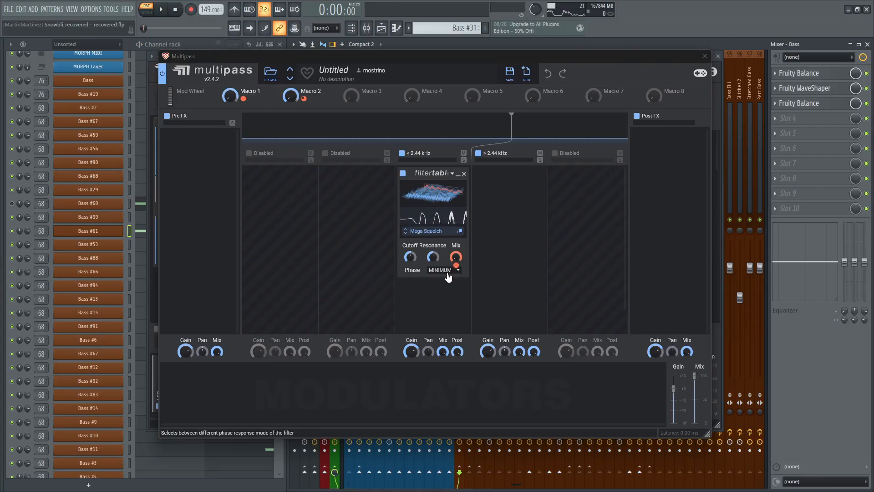
pyautogui.moveTo(290, 95); pyautogui.dragTo(435, 209)
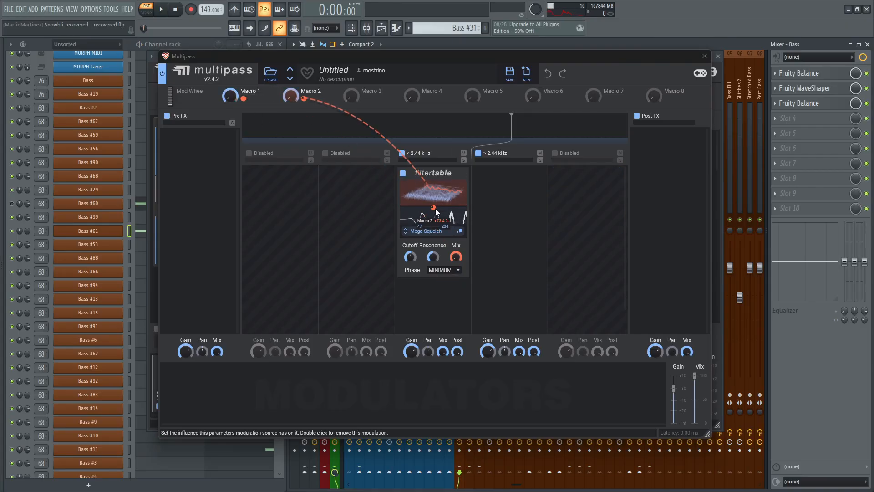
pyautogui.click(799, 384)
# Step: Return to the playlist's second drop and audition the arrangement from bar 153
pyautogui.click(385, 29)
pyautogui.scroll(-10, 367, 65)
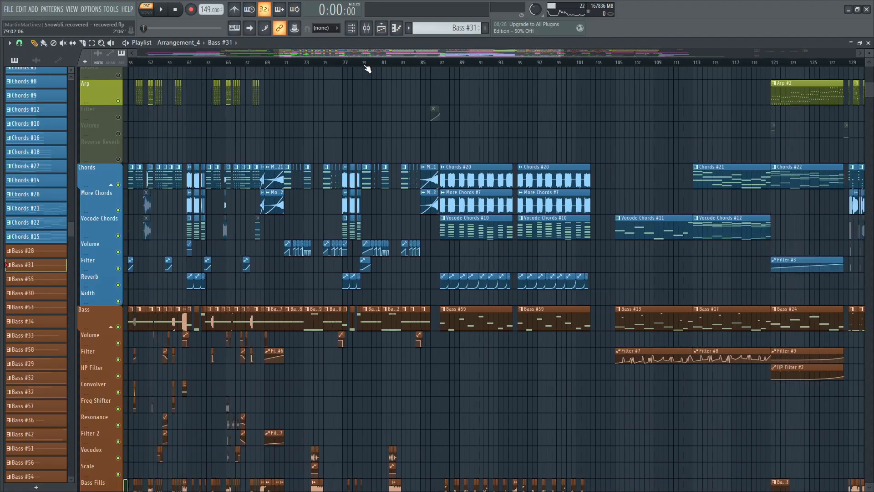
pyautogui.scroll(10, 611, 67)
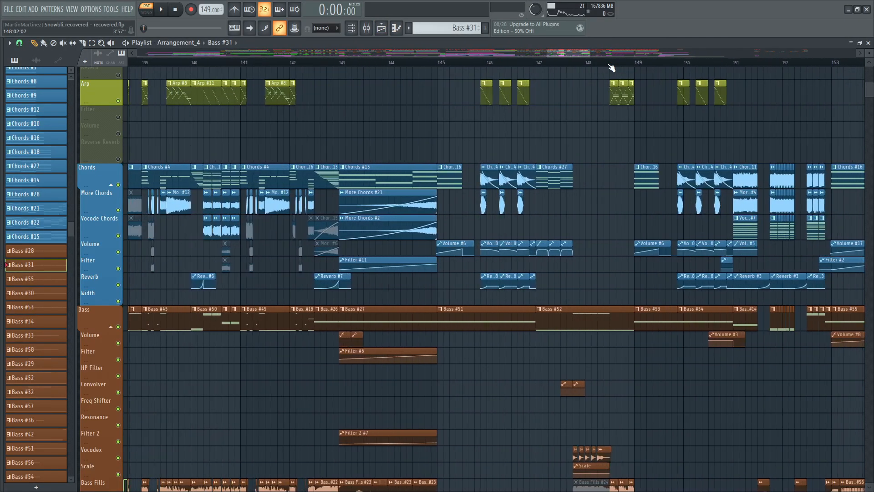
pyautogui.moveTo(589, 53); pyautogui.dragTo(594, 53)
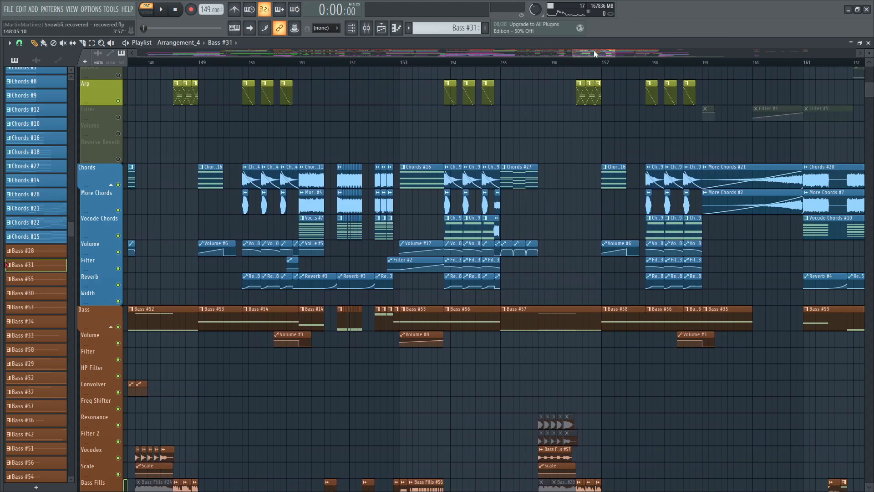
pyautogui.click(402, 61)
pyautogui.scroll(-3, 451, 94)
pyautogui.press('space')
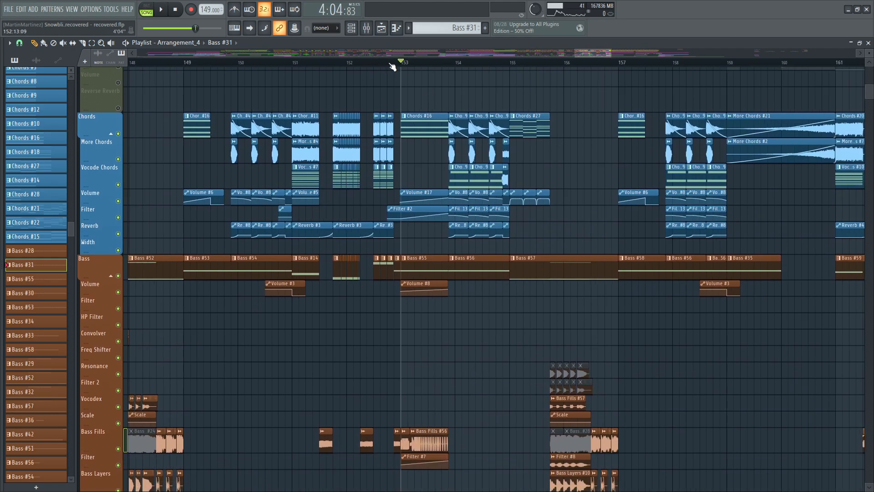
# Step: Audition the passage from just before bar 153 and solo the Bass Fills track
pyautogui.scroll(3, 396, 64)
pyautogui.scroll(1, 496, 101)
pyautogui.press('space')
pyautogui.scroll(-10, 497, 103)
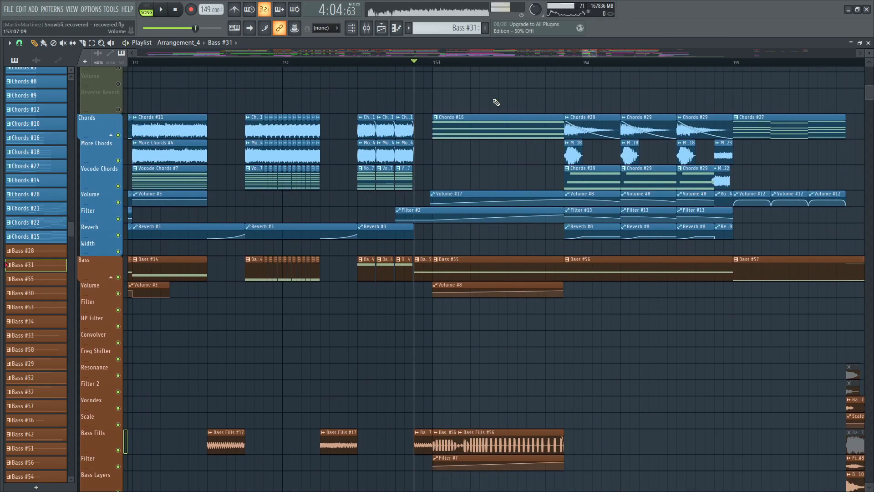
pyautogui.rightClick(119, 296)
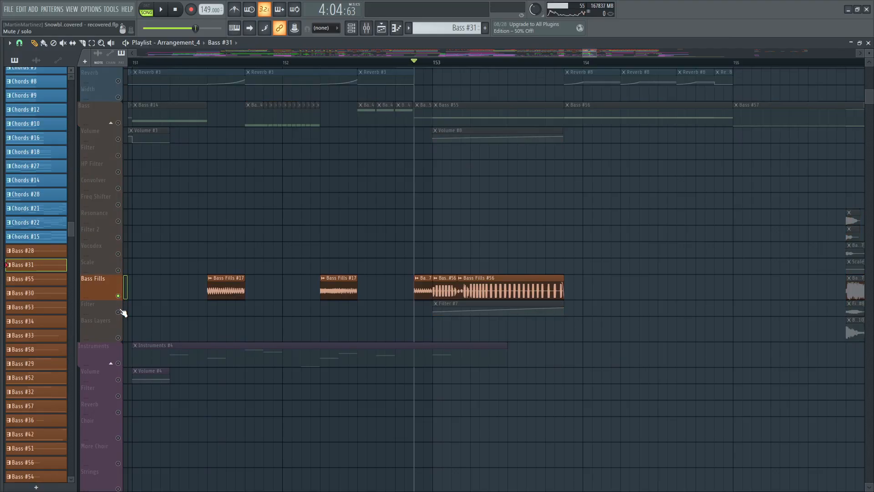
# Step: Unmute the Filter automation beneath the soloed Bass Fills track and audition both from bar 153
pyautogui.click(436, 67)
pyautogui.press('space')
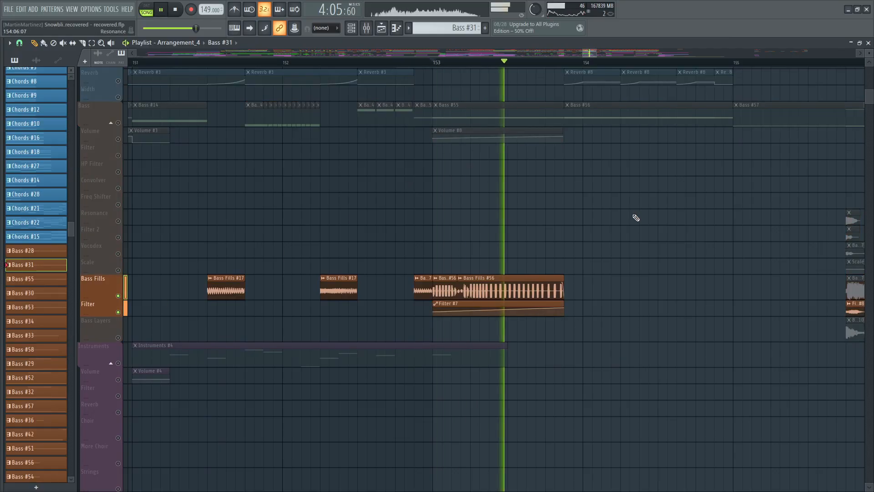
pyautogui.press('space')
# Step: Select the Bass Fills #56 clip, audition it closely from bar 153, and check the mixer before returning to the playlist
pyautogui.click(527, 287)
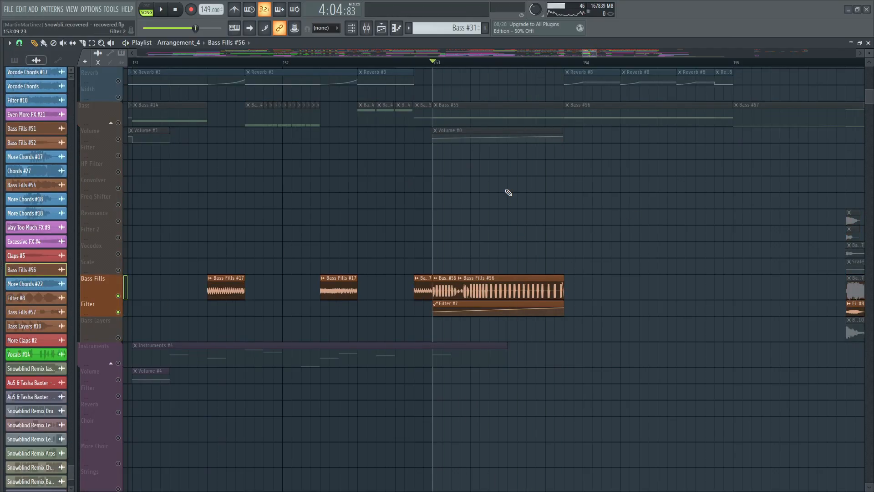
pyautogui.click(382, 30)
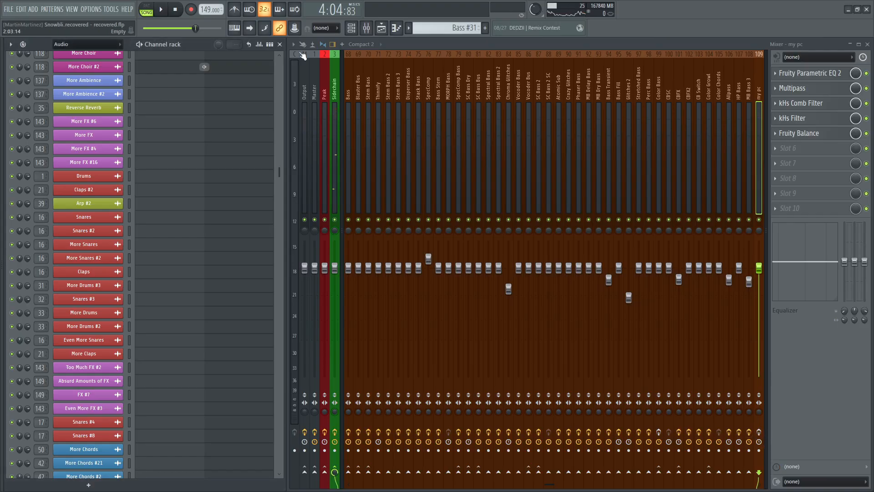
pyautogui.click(383, 34)
pyautogui.scroll(3, 530, 64)
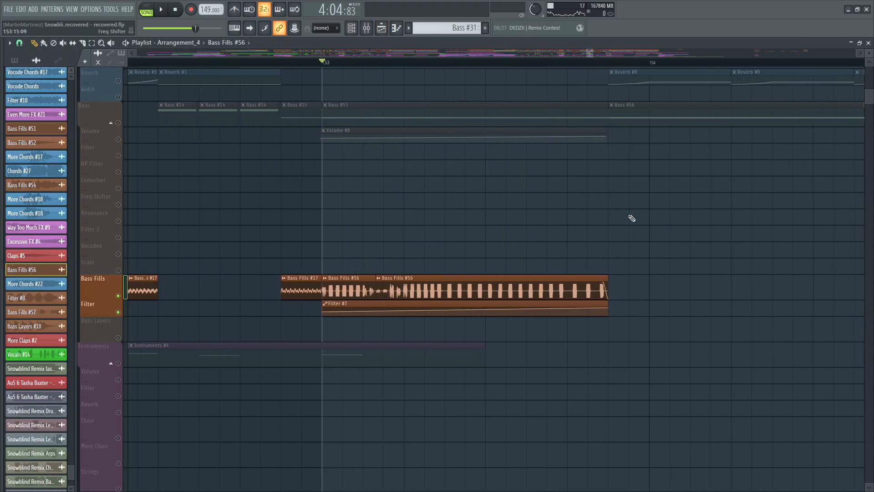
pyautogui.scroll(-5, 398, 66)
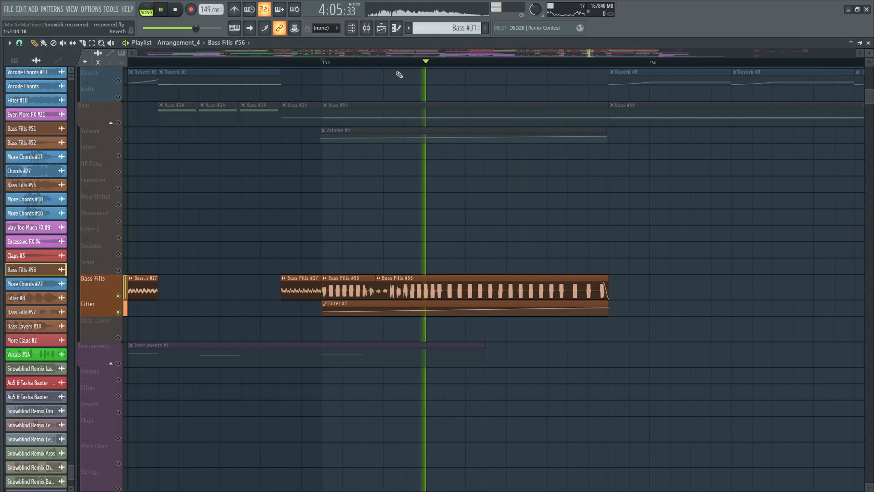
pyautogui.click(383, 34)
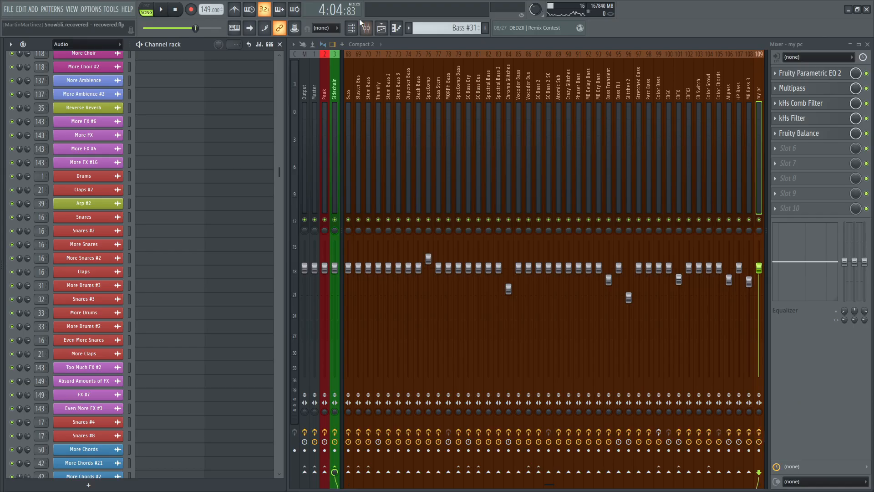
pyautogui.click(382, 28)
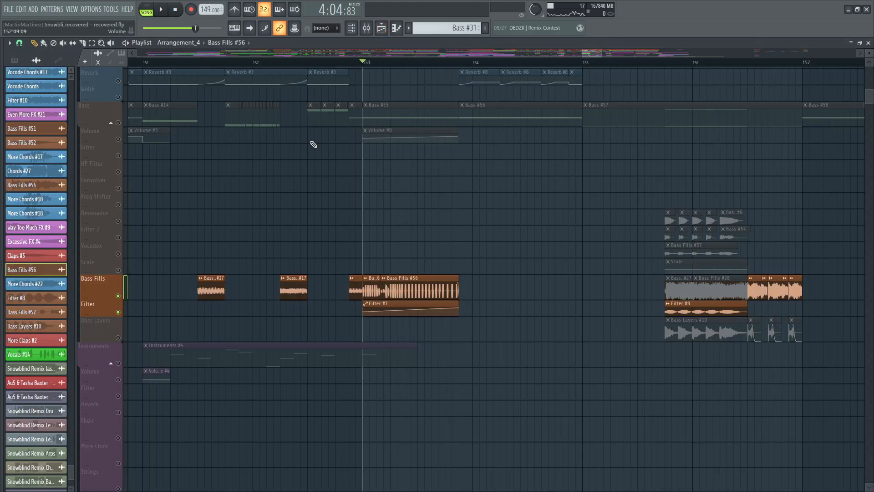
# Step: Unsolo the Bass Fills and Filter tracks and audition the full arrangement leading through bar 153
pyautogui.click(118, 123)
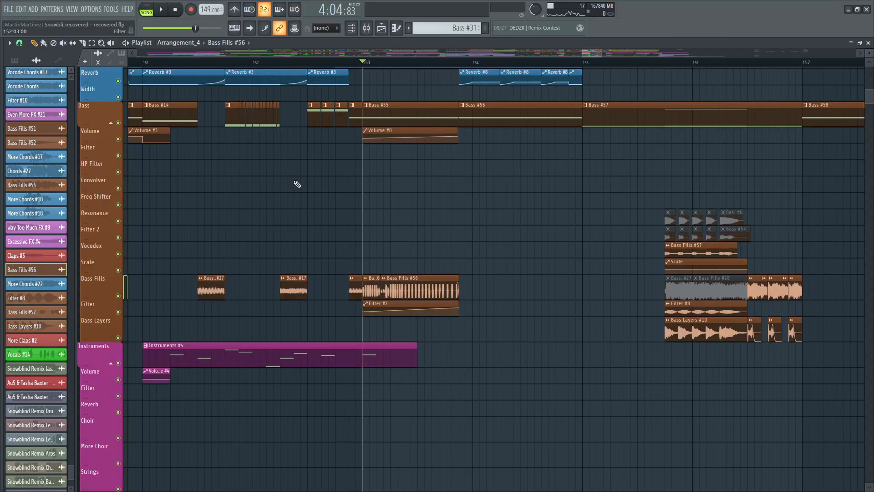
pyautogui.scroll(-4, 308, 64)
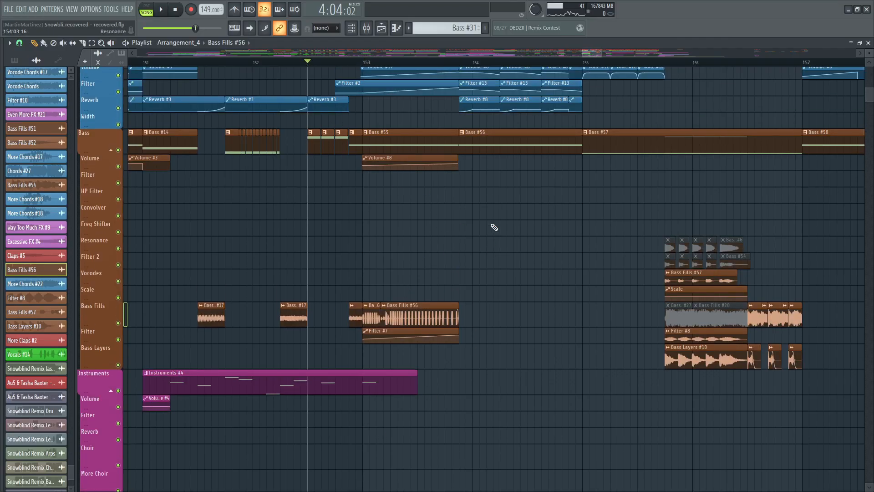
pyautogui.scroll(5, 493, 226)
pyautogui.press('space')
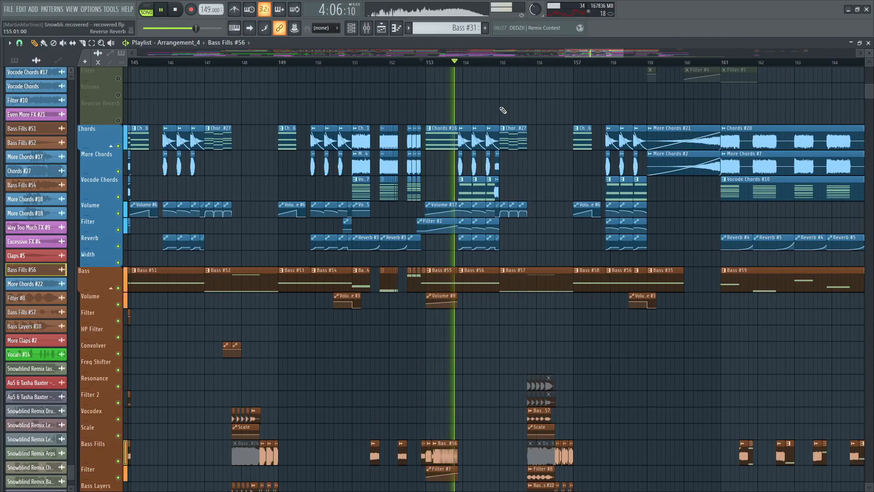
pyautogui.press('space')
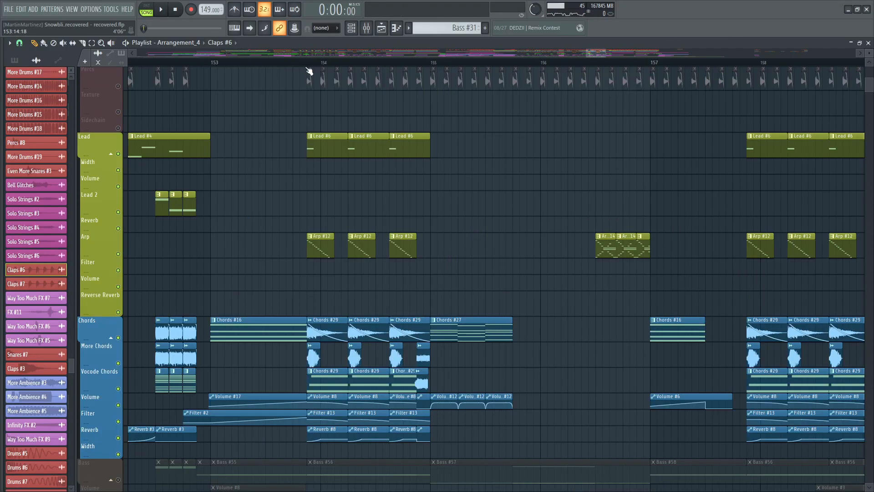
# Step: Audition the lead, arp and chord layers from just before bar 154 with the bass group muted
pyautogui.click(309, 71)
pyautogui.scroll(-2, 465, 160)
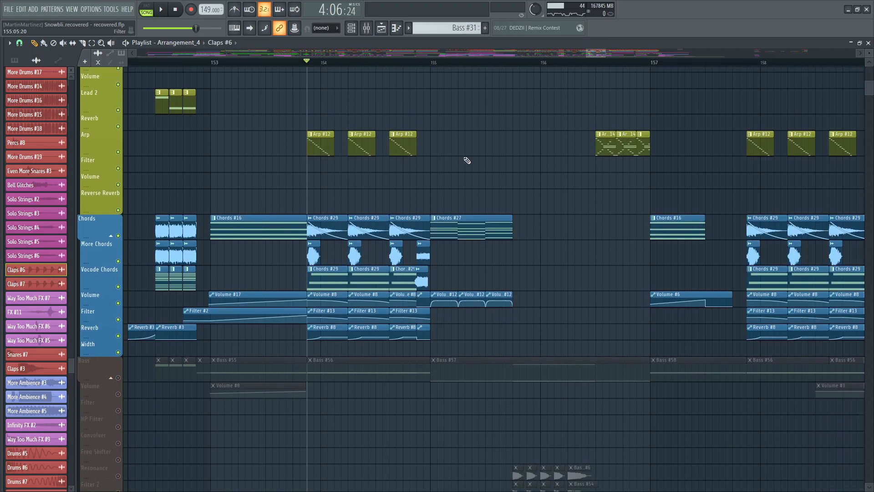
pyautogui.scroll(1, 467, 160)
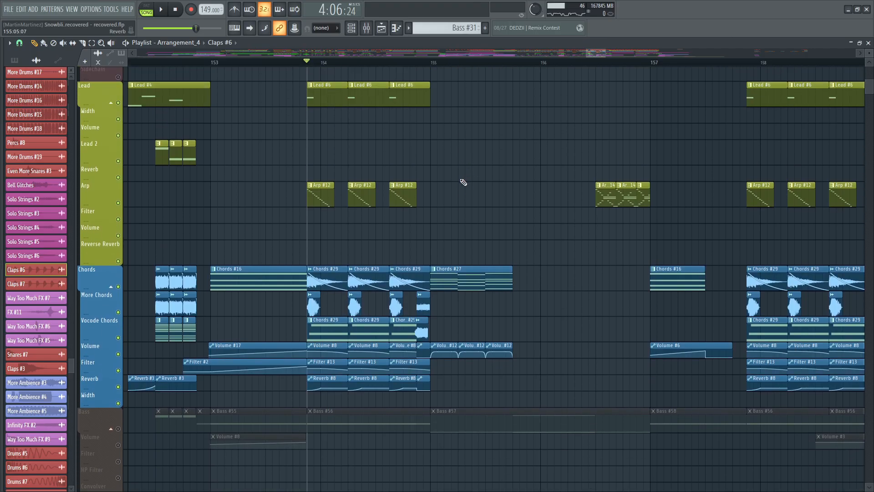
pyautogui.press('space')
pyautogui.press('space')
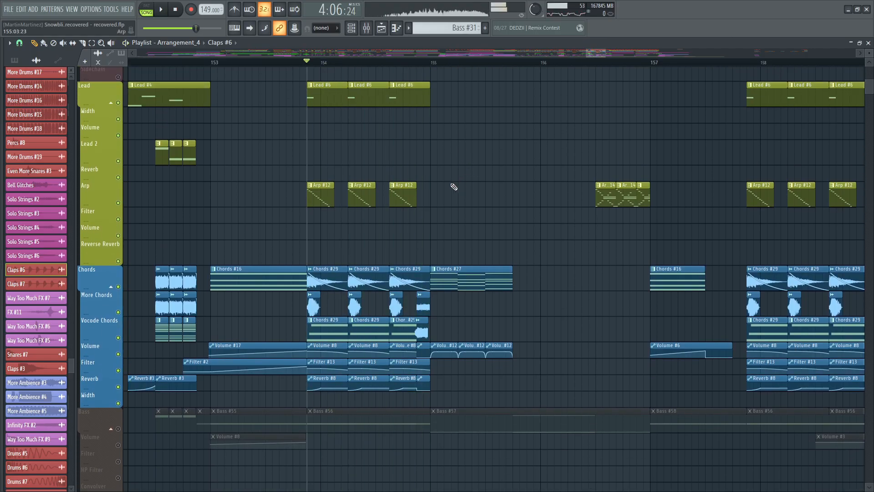
# Step: Solo the Vocode Chords track and audition its Chords #29 clips from just before bar 154
pyautogui.rightClick(119, 337)
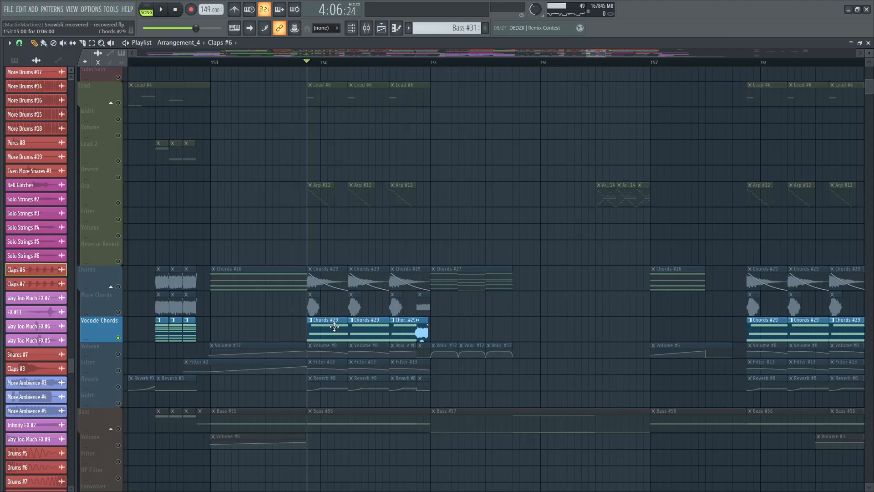
pyautogui.press('space')
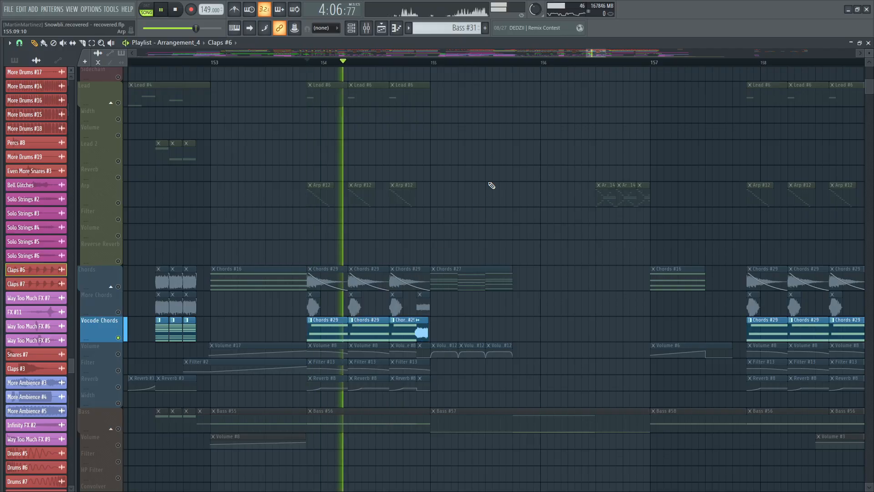
pyautogui.press('space')
# Step: Solo the Bass group and audition Bass #56 from just before bar 154
pyautogui.scroll(-2, 492, 185)
pyautogui.scroll(-3, 492, 185)
pyautogui.rightClick(118, 310)
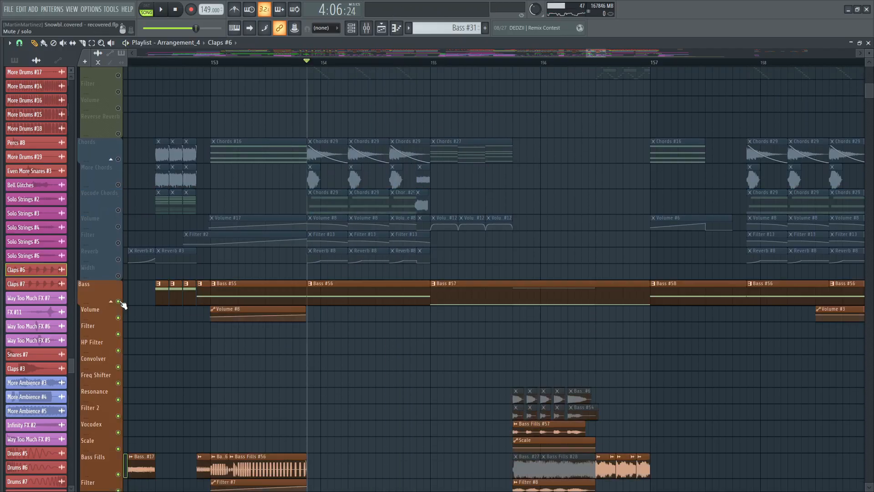
pyautogui.scroll(-3, 401, 306)
pyautogui.press('space')
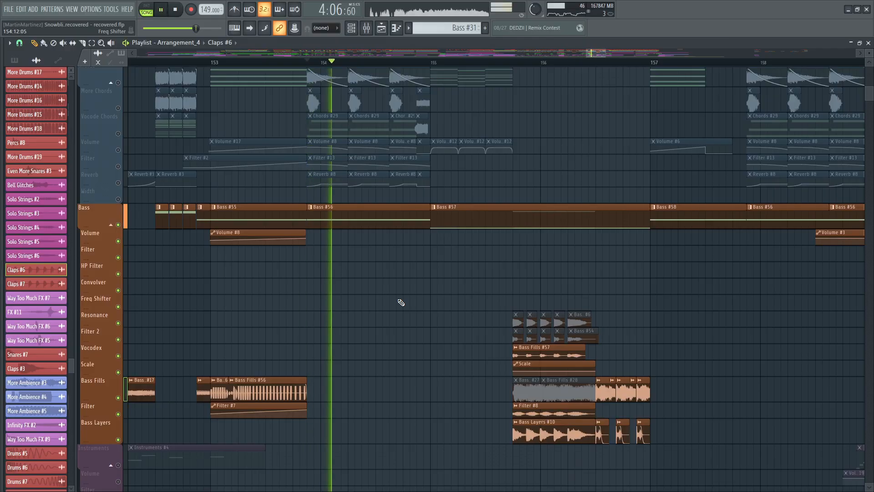
pyautogui.press('space')
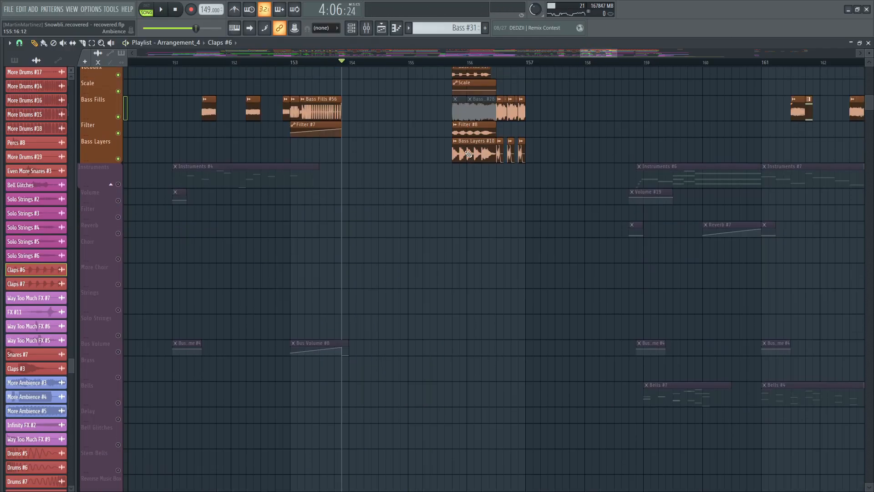
# Step: Audition the soloed Bass group from just before bar 156, covering the Vocodex, Scale, Filter and Bass Layers clips
pyautogui.scroll(10, 468, 154)
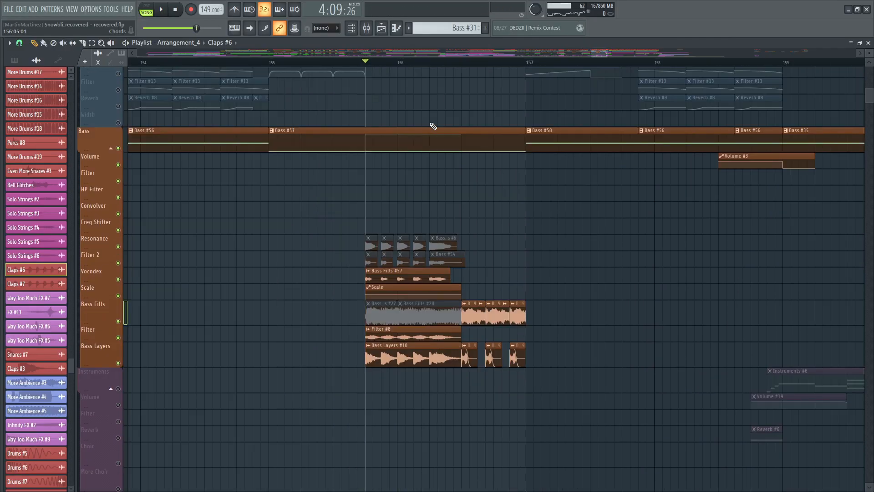
pyautogui.scroll(-3, 433, 126)
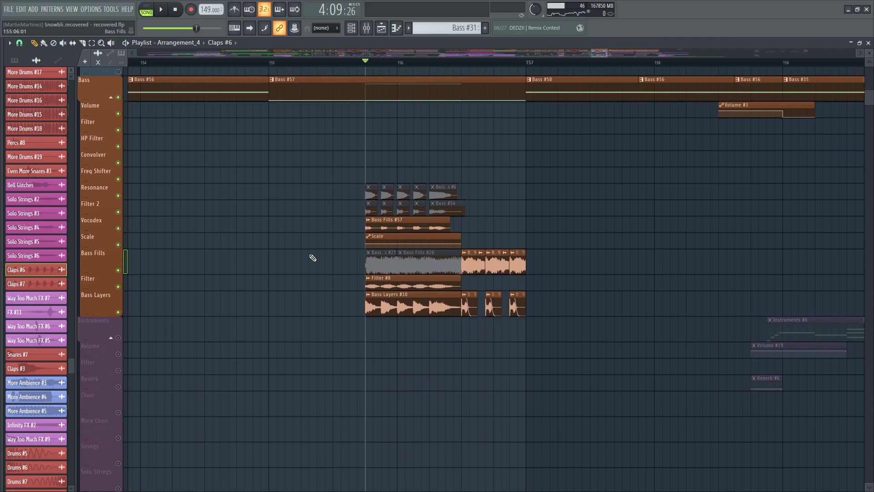
pyautogui.press('space')
pyautogui.scroll(15, 371, 149)
pyautogui.scroll(-12, 391, 148)
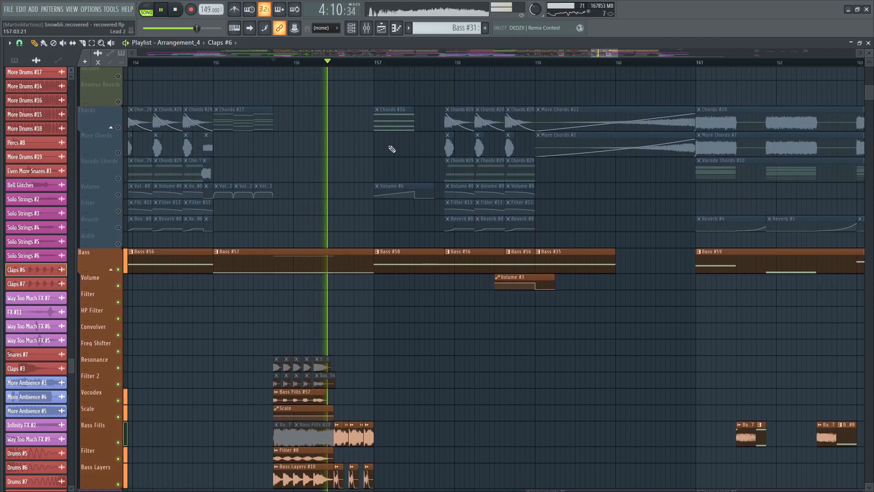
pyautogui.press('space')
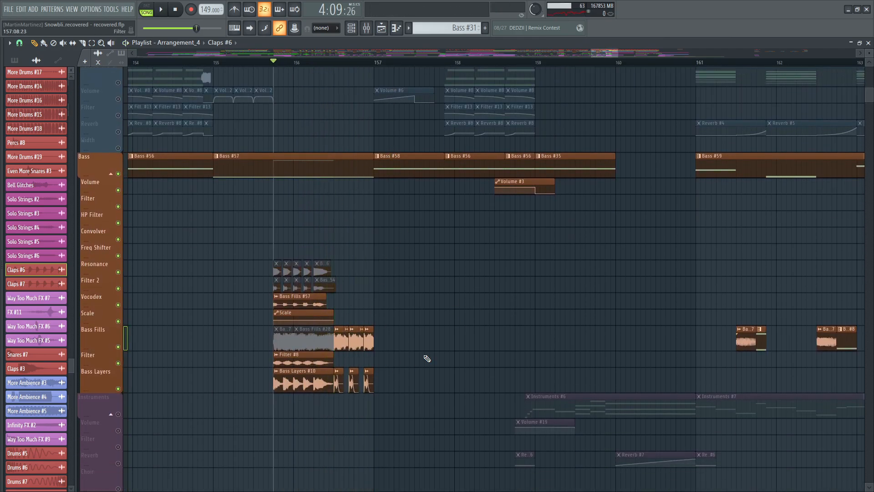
# Step: Solo the Lead track, unmute its Filter automation, and audition Lead #19 from bar 161
pyautogui.scroll(6, 611, 325)
pyautogui.scroll(-20, 531, 117)
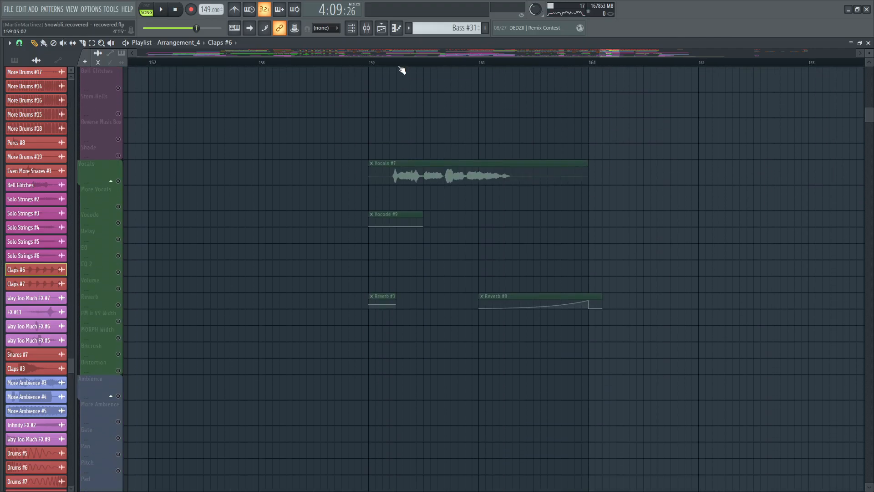
pyautogui.scroll(-5, 401, 70)
pyautogui.scroll(15, 552, 171)
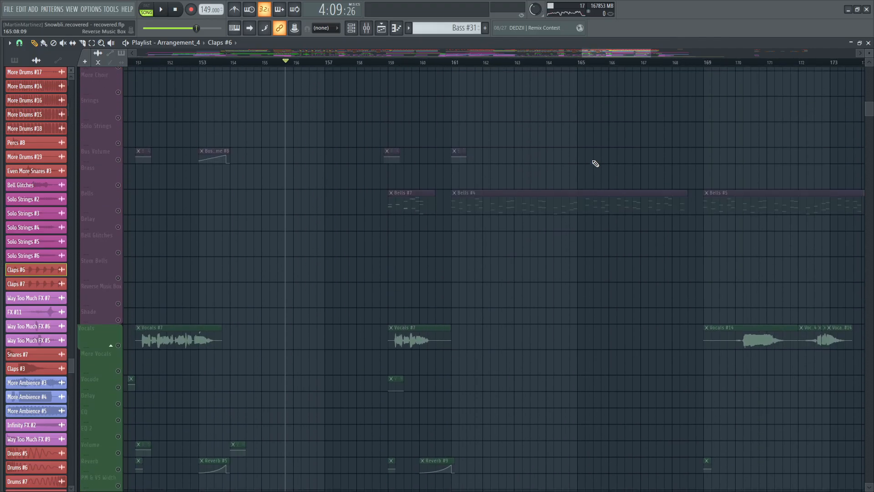
pyautogui.scroll(5, 541, 159)
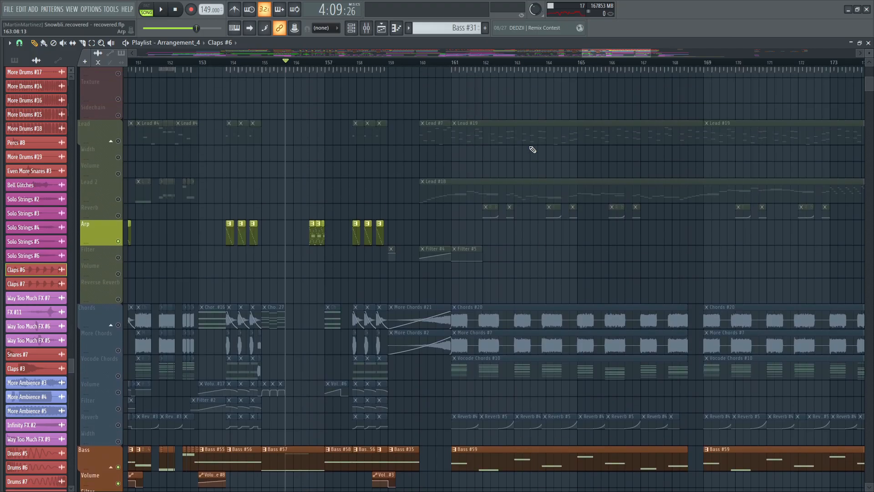
pyautogui.moveTo(603, 54); pyautogui.dragTo(631, 53)
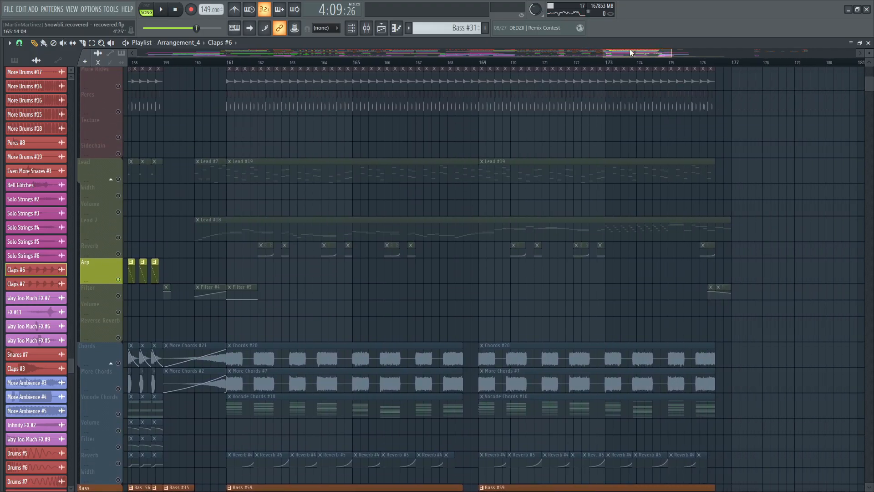
pyautogui.rightClick(118, 179)
pyautogui.click(118, 296)
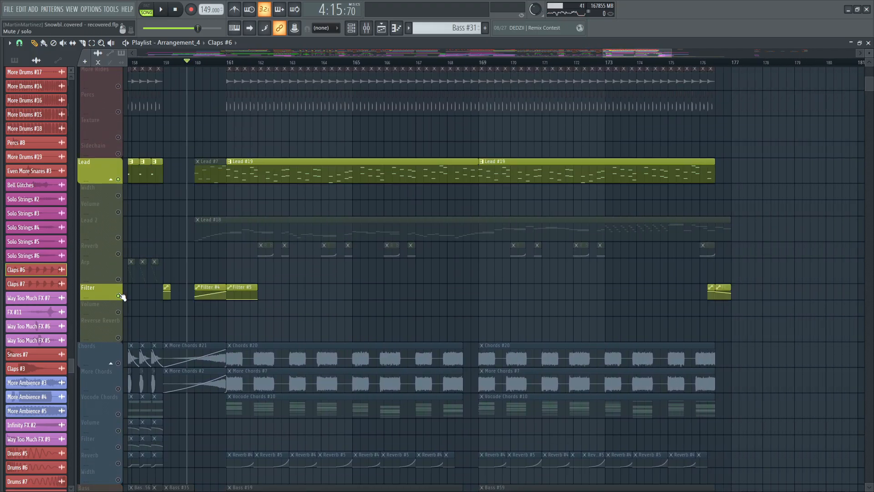
pyautogui.click(227, 66)
pyautogui.click(314, 165)
pyautogui.scroll(2, 341, 180)
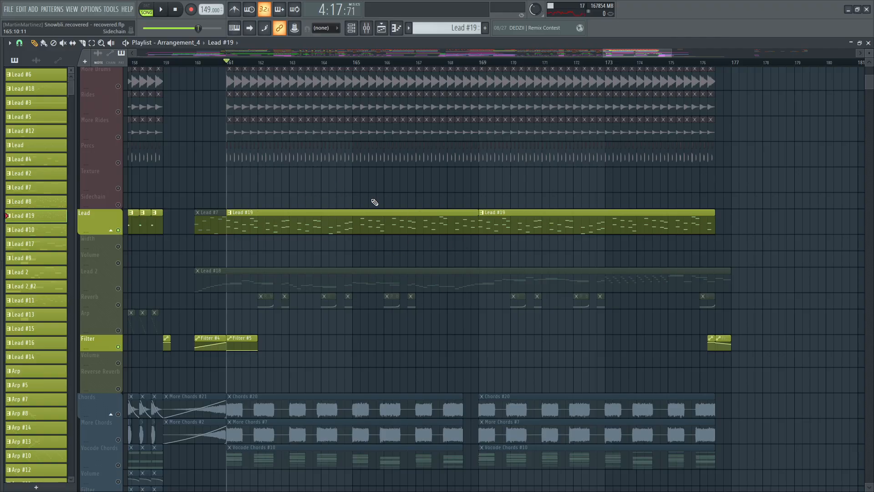
pyautogui.press('space')
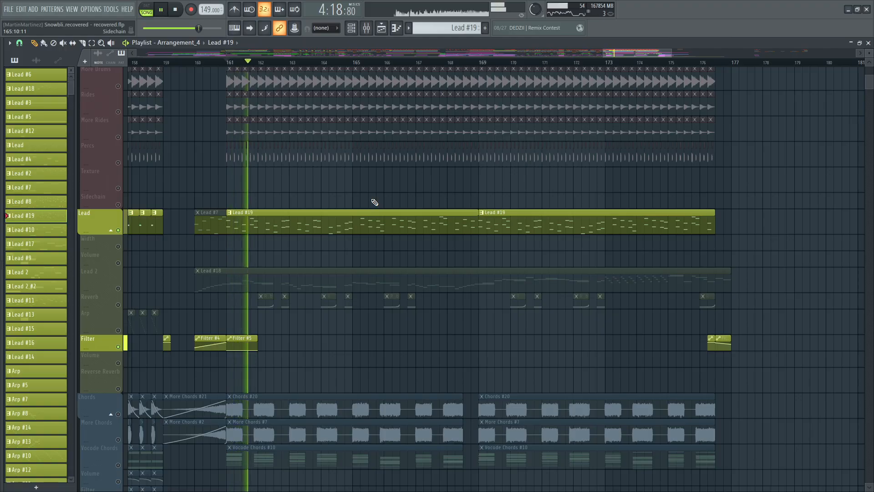
# Step: Audition Lead #8 from bar 87 of the earlier drop to compare it with Lead #19
pyautogui.scroll(-6, 756, 66)
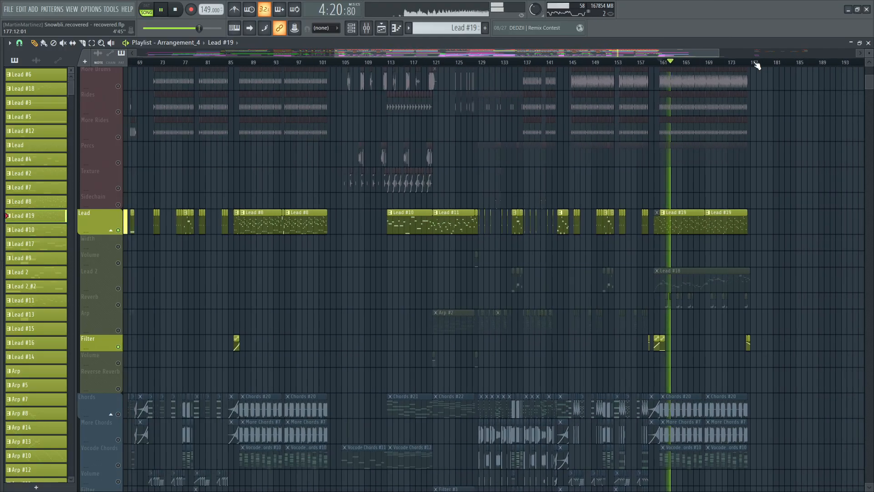
pyautogui.press('space')
pyautogui.click(378, 64)
pyautogui.press('space')
pyautogui.scroll(6, 384, 64)
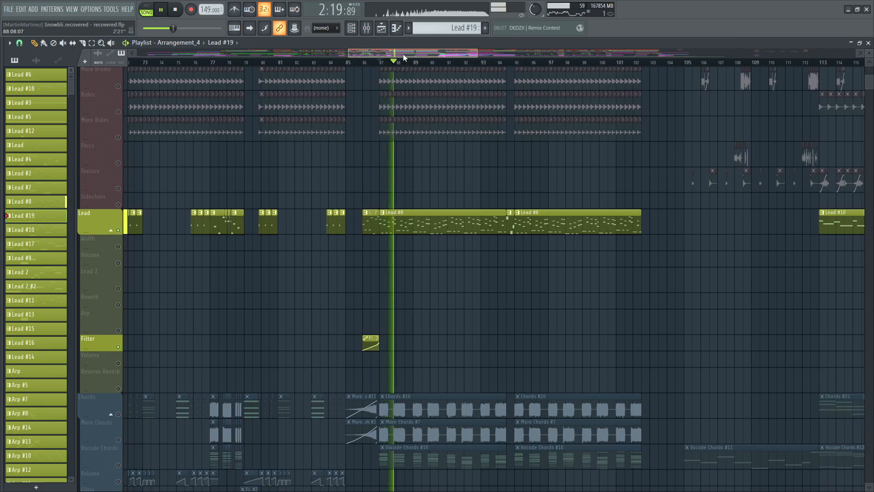
# Step: Return to Lead #19 at bar 161 and look over the surrounding drum, lead and chord tracks
pyautogui.moveTo(403, 54); pyautogui.dragTo(616, 68)
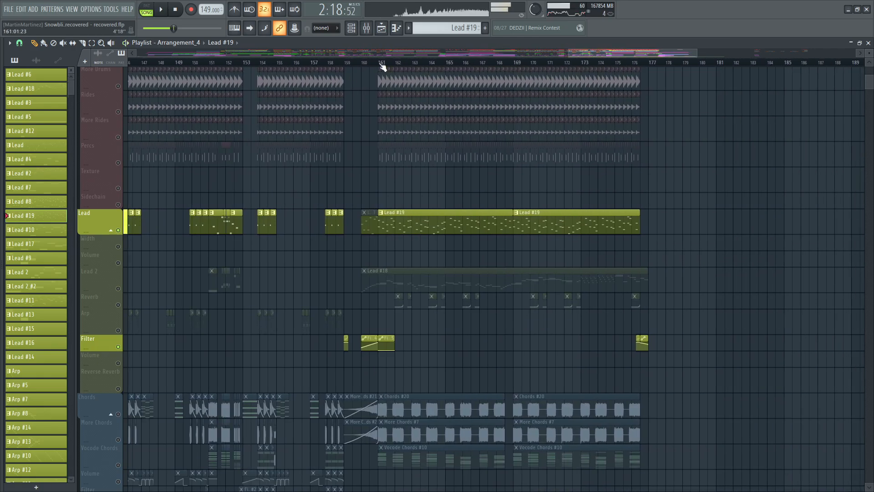
pyautogui.scroll(9, 675, 225)
pyautogui.scroll(-9, 677, 225)
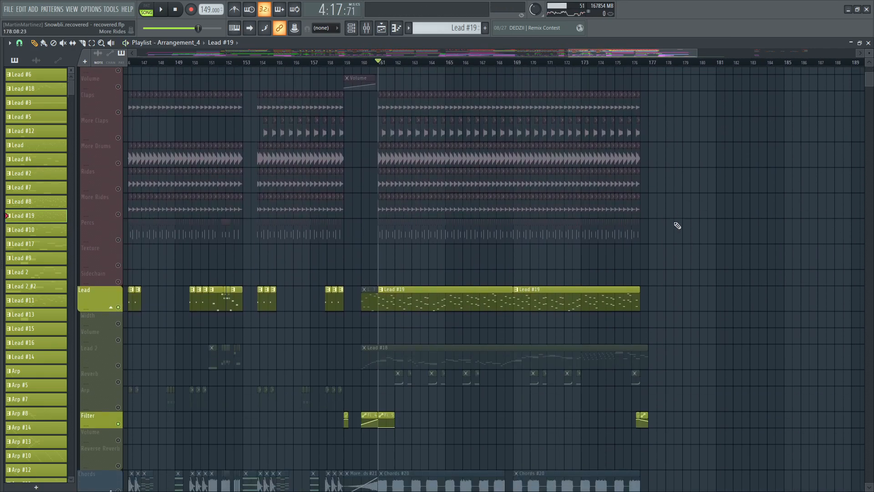
pyautogui.scroll(-2, 598, 148)
pyautogui.scroll(4, 445, 68)
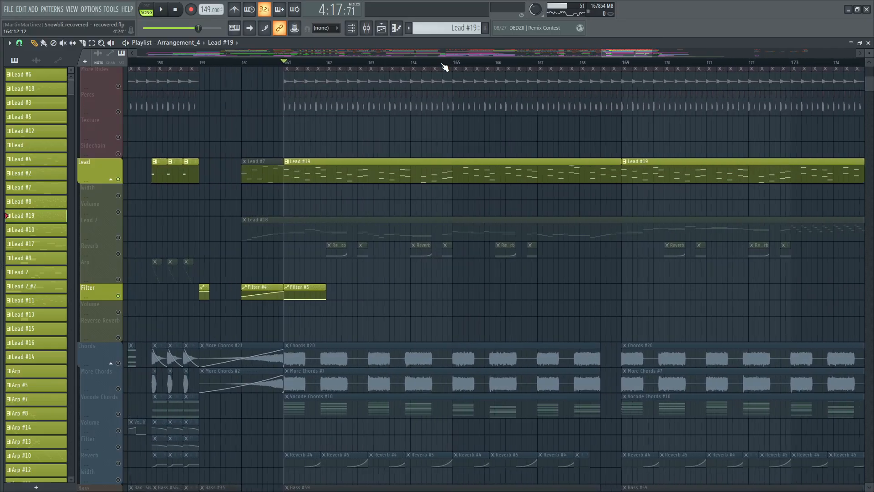
# Step: Solo Lead 2 together with its Filter and Reverb automation, and audition Lead #18 from bar 160 to bar 177
pyautogui.rightClick(118, 239)
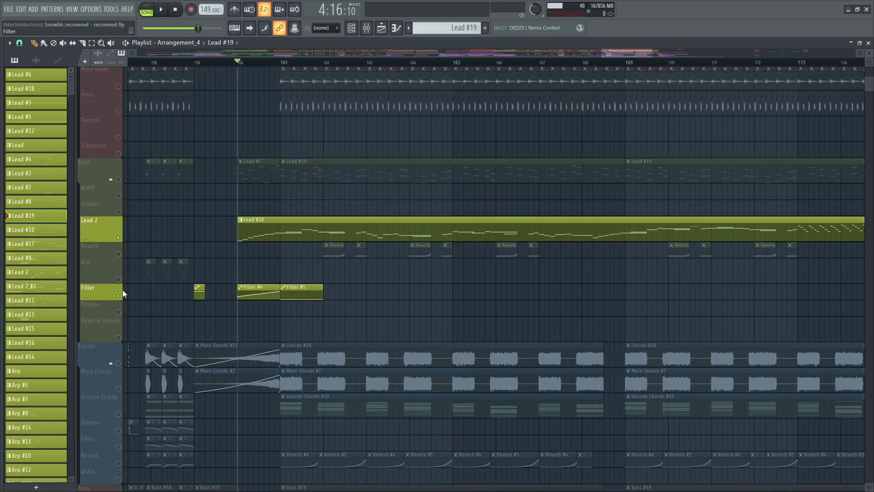
pyautogui.scroll(-3, 226, 67)
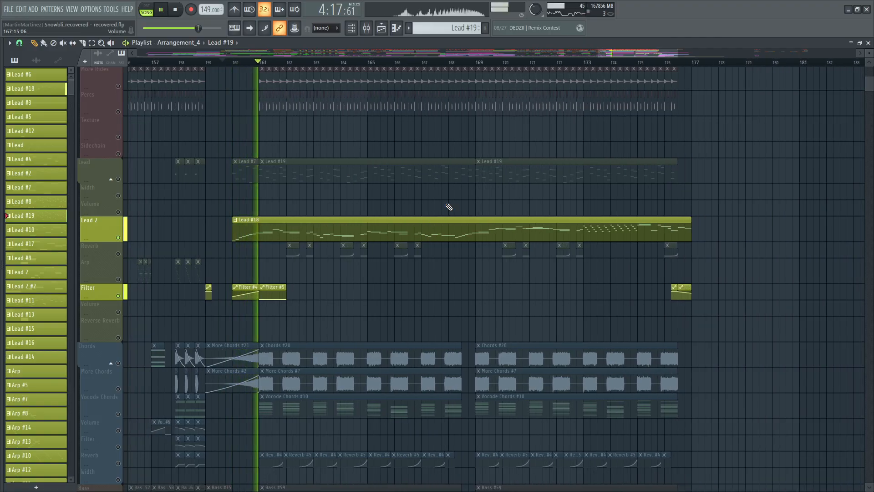
pyautogui.click(104, 249)
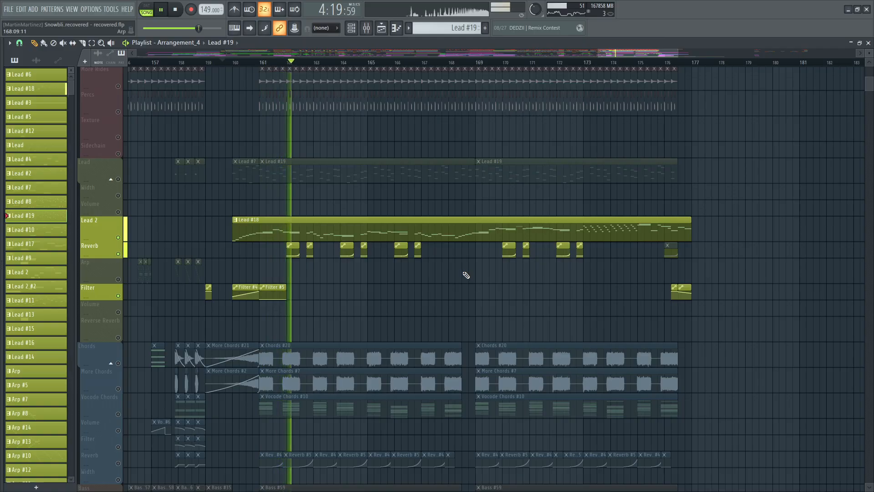
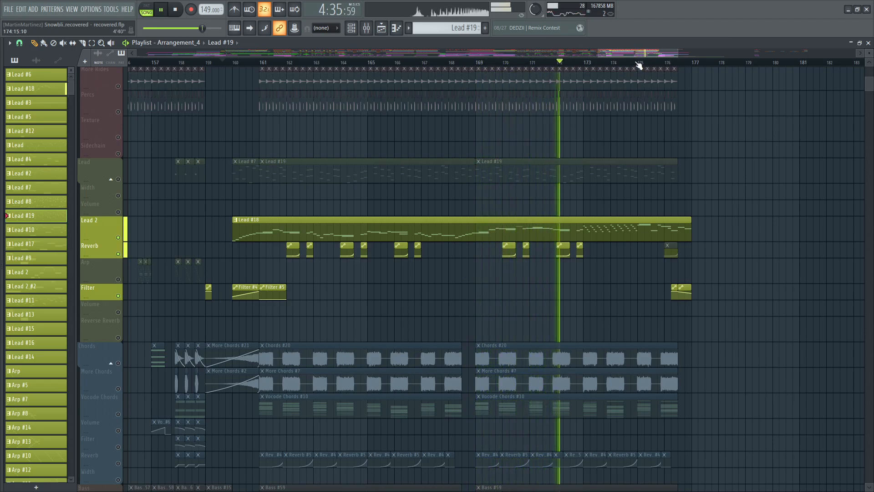
pyautogui.scroll(2, 636, 64)
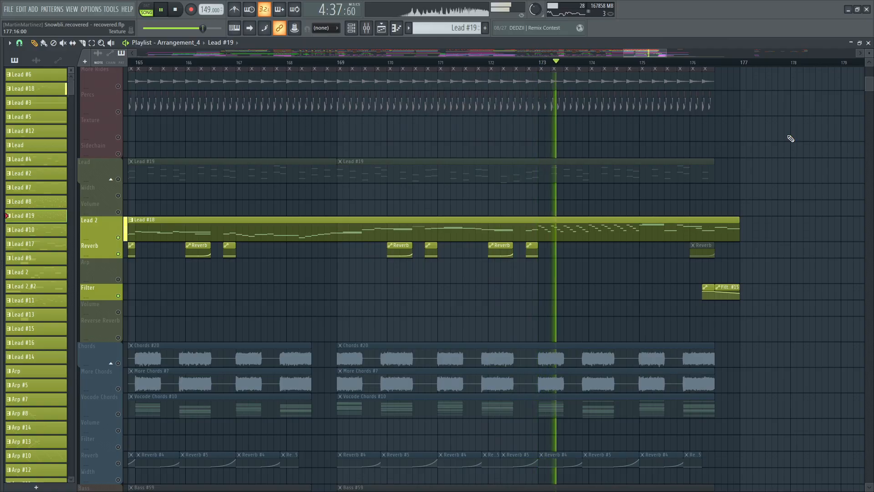
pyautogui.scroll(-1, 717, 66)
pyautogui.scroll(-1, 717, 66)
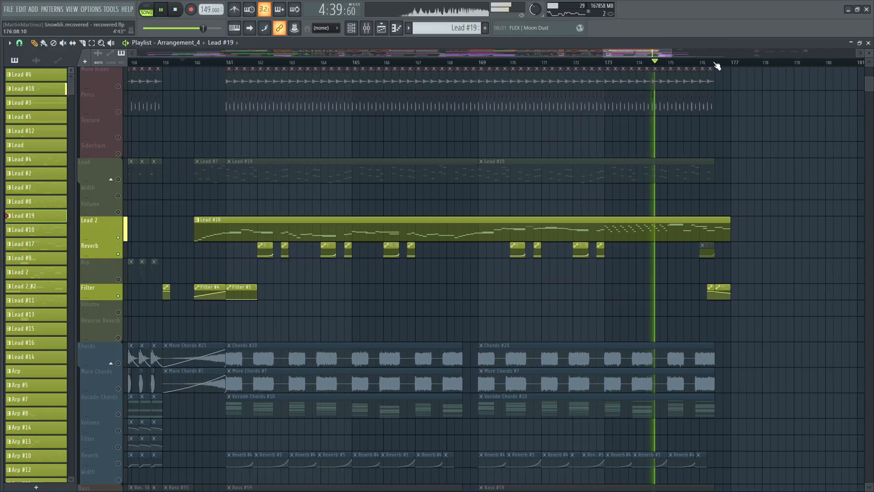
pyautogui.moveTo(624, 53); pyautogui.dragTo(624, 52)
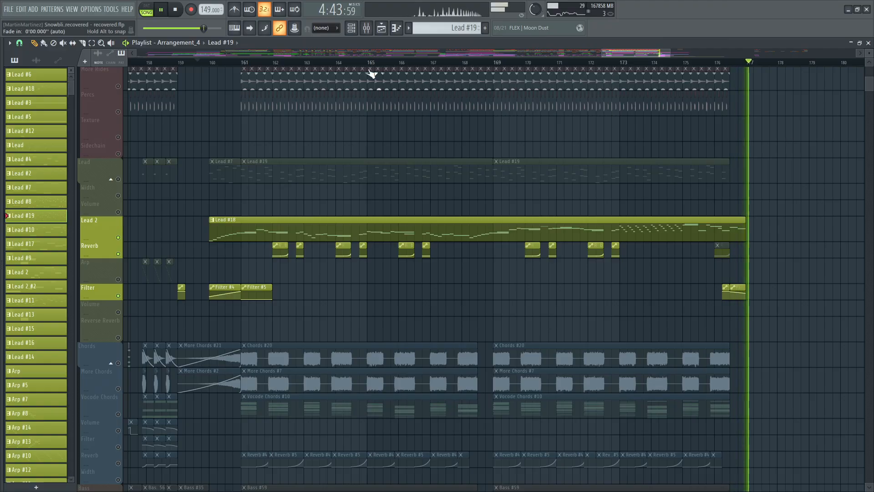
pyautogui.press('space')
# Step: Inspect the Phase Plant patch of the Lead #7 channel used by Lead #18, and return to the playlist
pyautogui.click(861, 42)
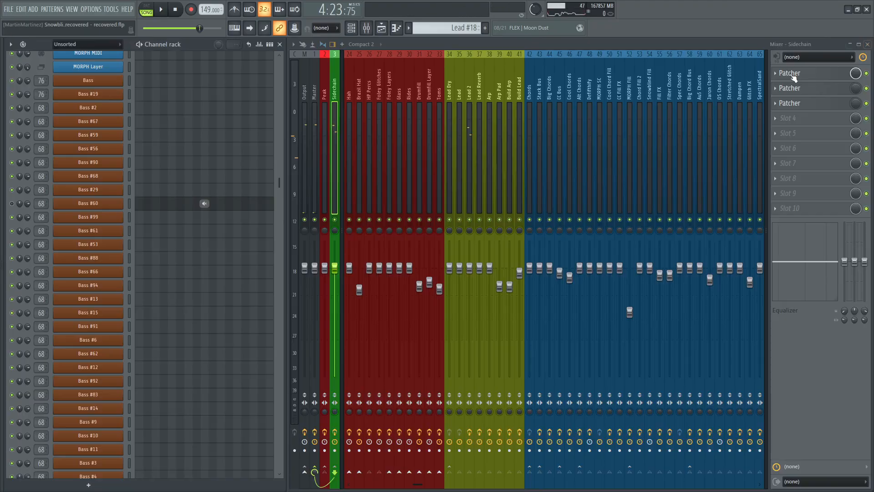
pyautogui.scroll(15, 161, 182)
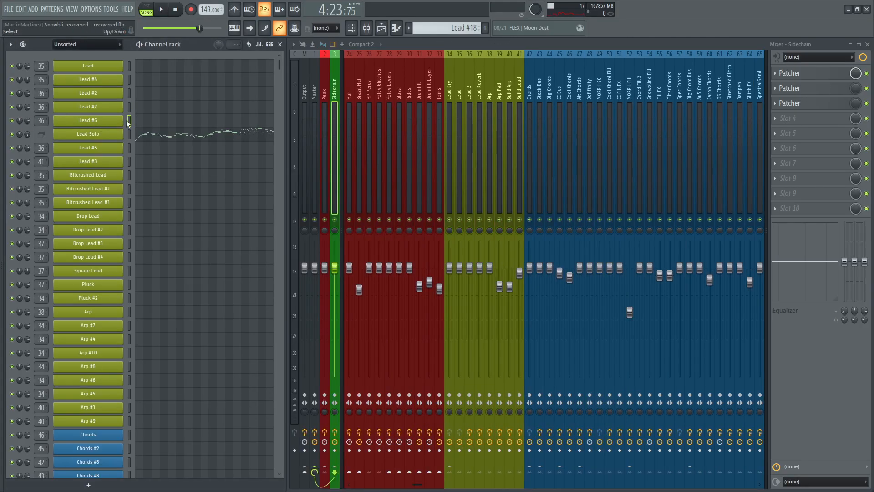
pyautogui.click(88, 107)
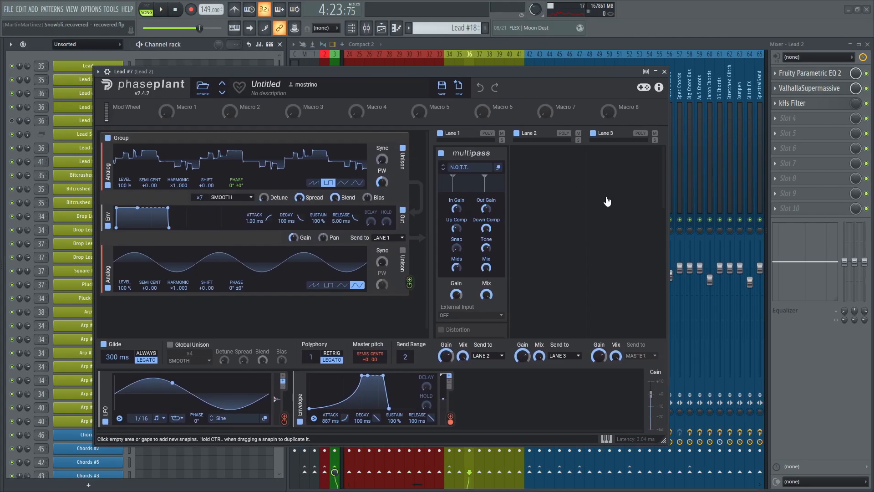
pyautogui.click(666, 71)
pyautogui.click(384, 31)
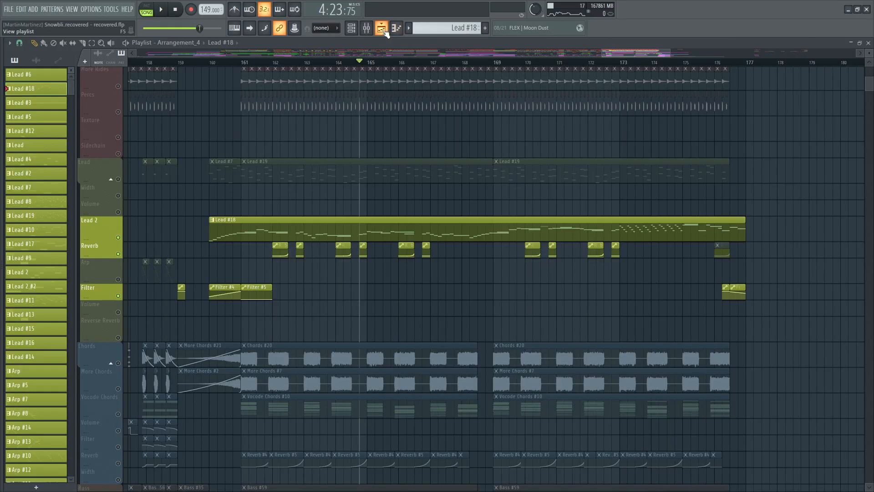
# Step: Pick the Lead 2 clip at bar 41 of the earlier section and open the Lead #2 channel it uses
pyautogui.scroll(-10, 398, 66)
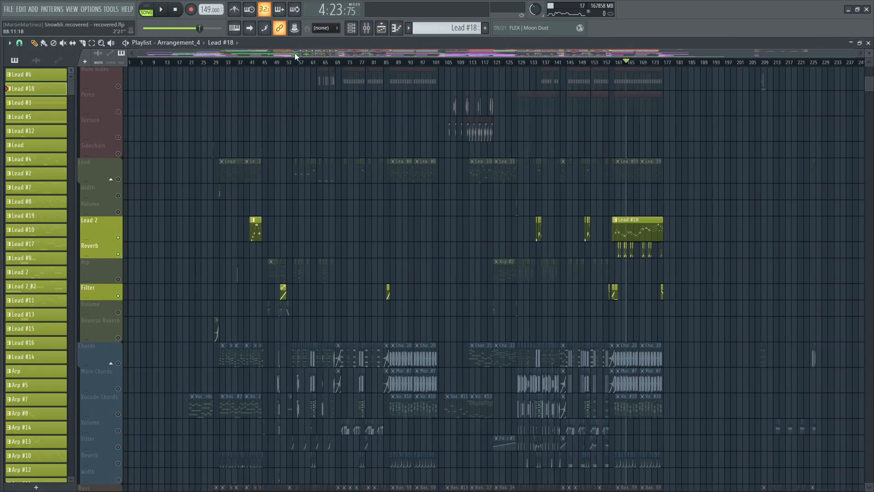
pyautogui.scroll(4, 269, 75)
pyautogui.scroll(8, 251, 65)
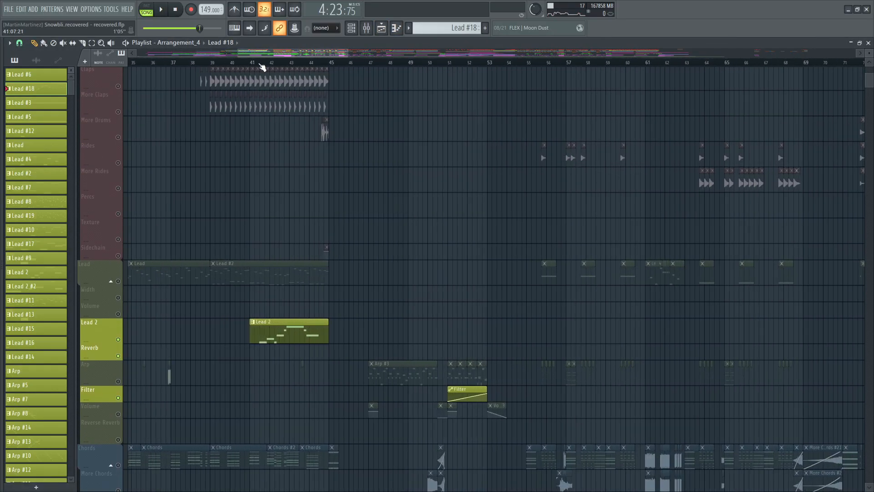
pyautogui.click(288, 329)
pyautogui.press('F5')
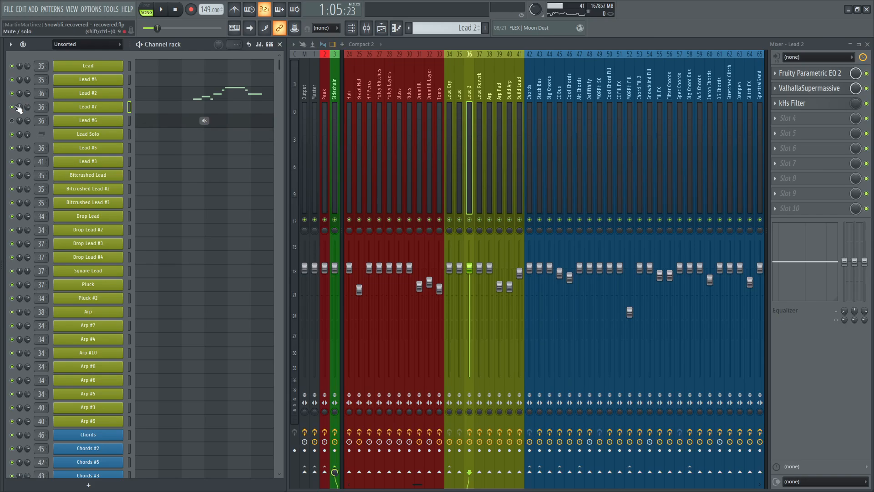
pyautogui.click(84, 93)
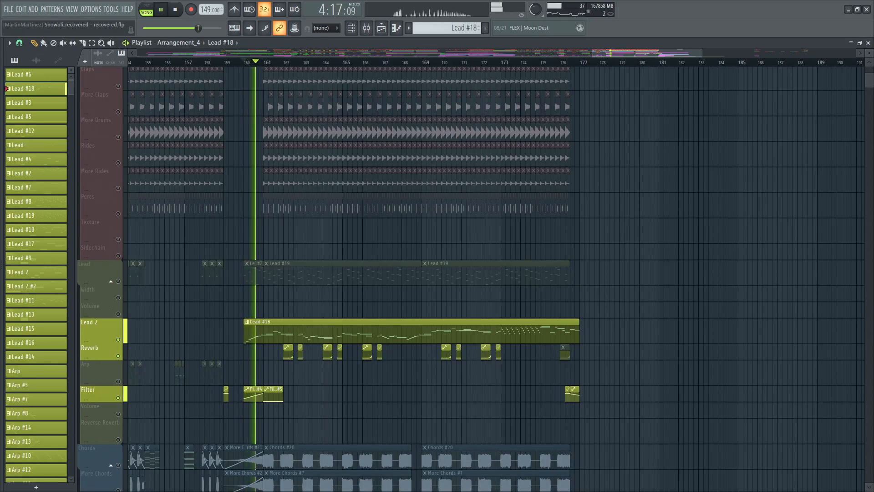
# Step: Compare the Phase Plant patches of the Lead #2 and Lead #7 channels while Lead #18 plays from bar 160
pyautogui.press('F5')
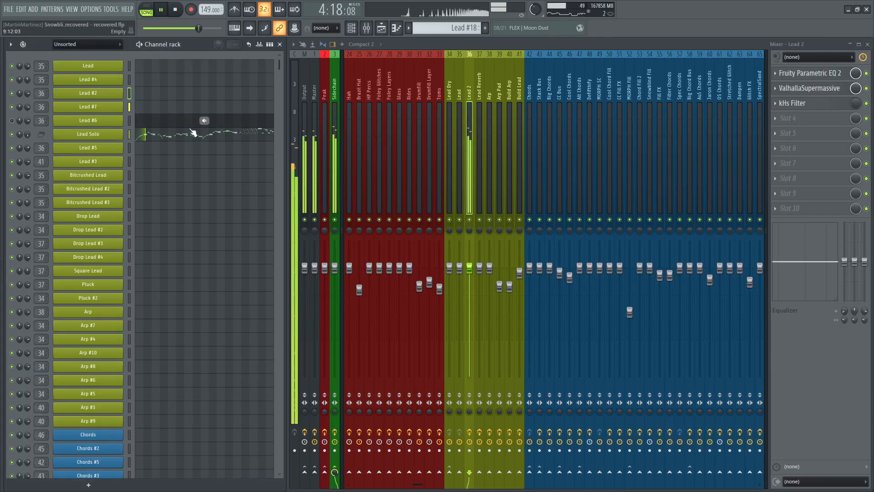
pyautogui.click(94, 95)
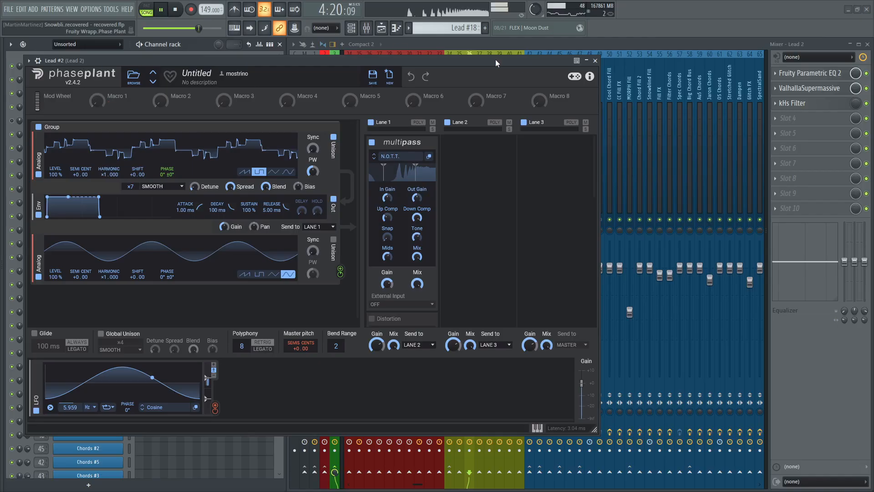
pyautogui.click(596, 61)
pyautogui.click(199, 97)
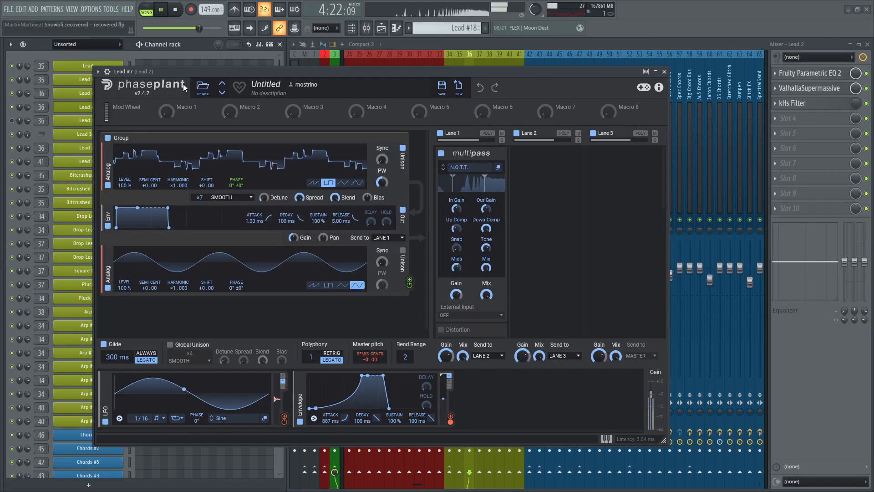
pyautogui.click(663, 72)
pyautogui.press('space')
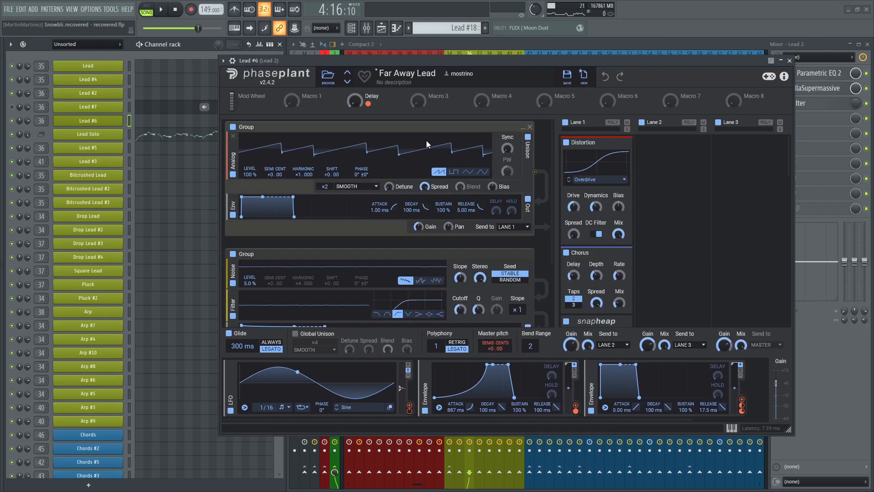
# Step: Examine the Lane 1 effects of the Far Away Lead patch on Lead #6, from Distortion through to Multipass
pyautogui.scroll(-2, 424, 144)
pyautogui.scroll(2, 424, 143)
pyautogui.scroll(-5, 697, 189)
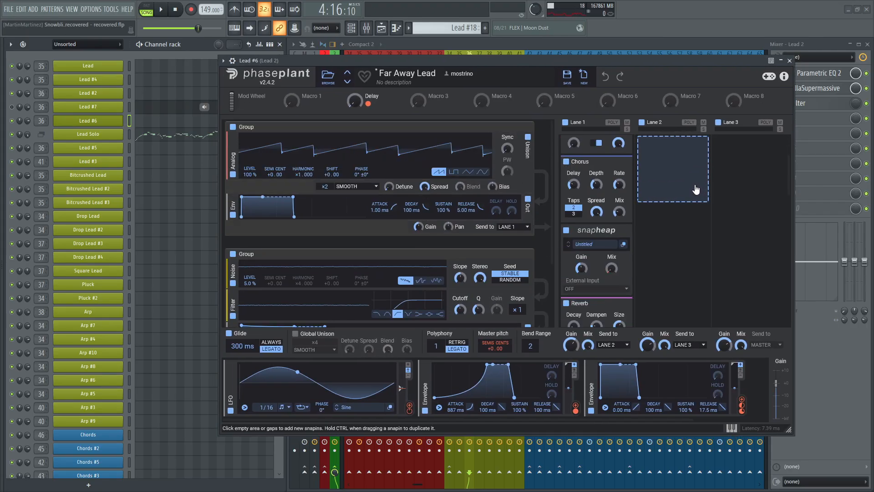
pyautogui.scroll(5, 696, 189)
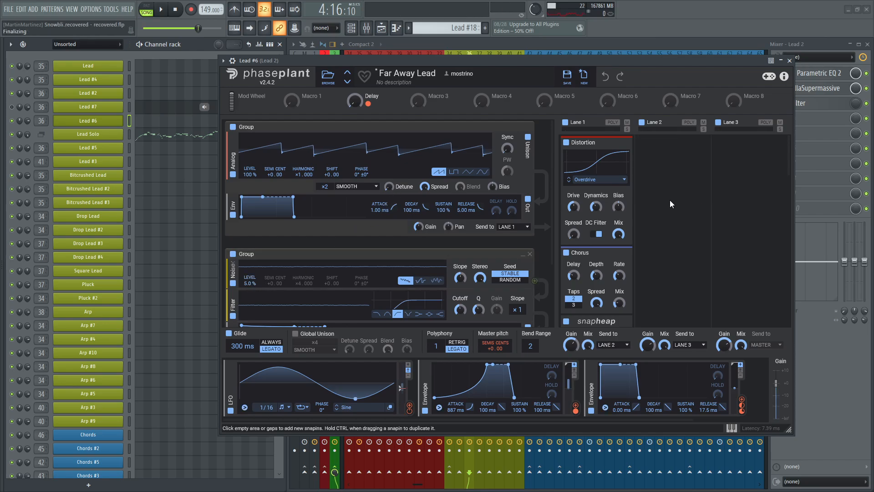
pyautogui.scroll(-5, 721, 196)
pyautogui.scroll(-5, 632, 215)
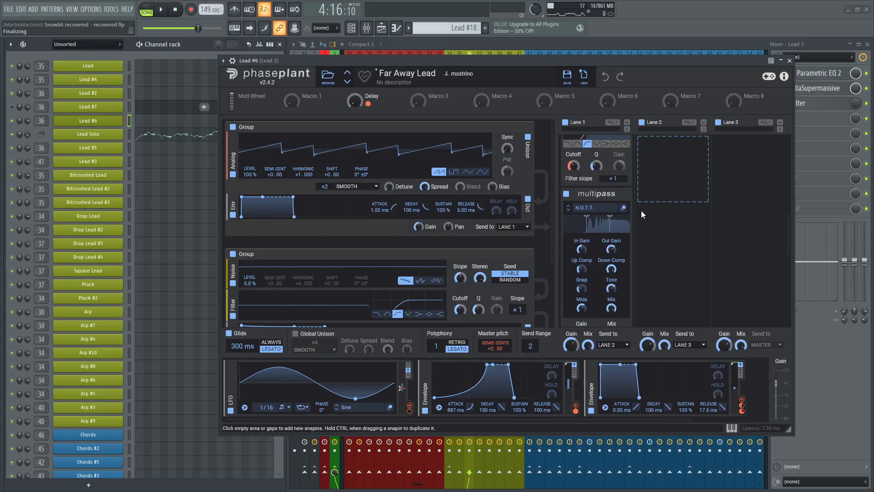
# Step: Return to the playlist and unmute the Vocals group with its effect automation tracks
pyautogui.press('F5')
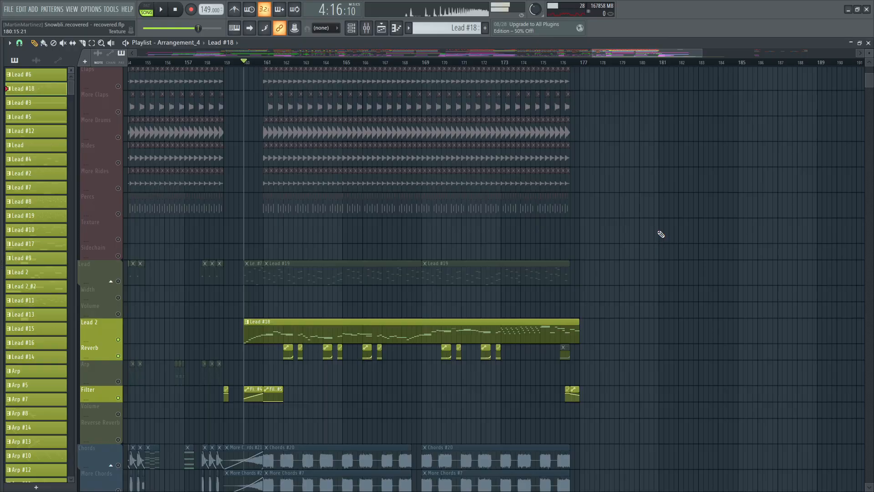
pyautogui.scroll(-6, 661, 215)
pyautogui.scroll(-2, 664, 214)
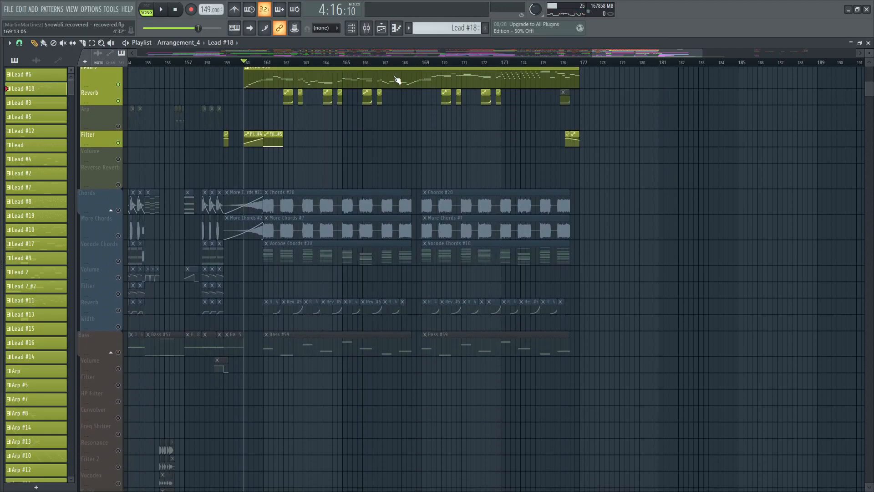
pyautogui.scroll(-12, 812, 267)
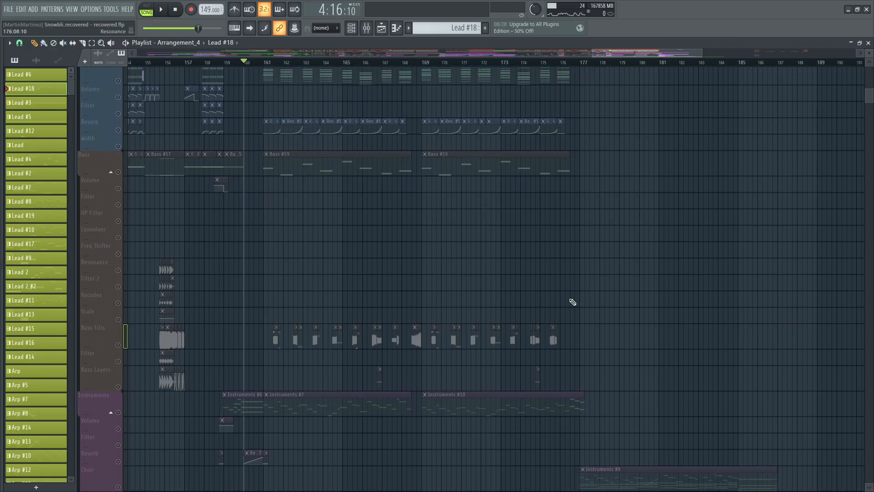
pyautogui.scroll(-3, 573, 303)
pyautogui.scroll(-11, 478, 288)
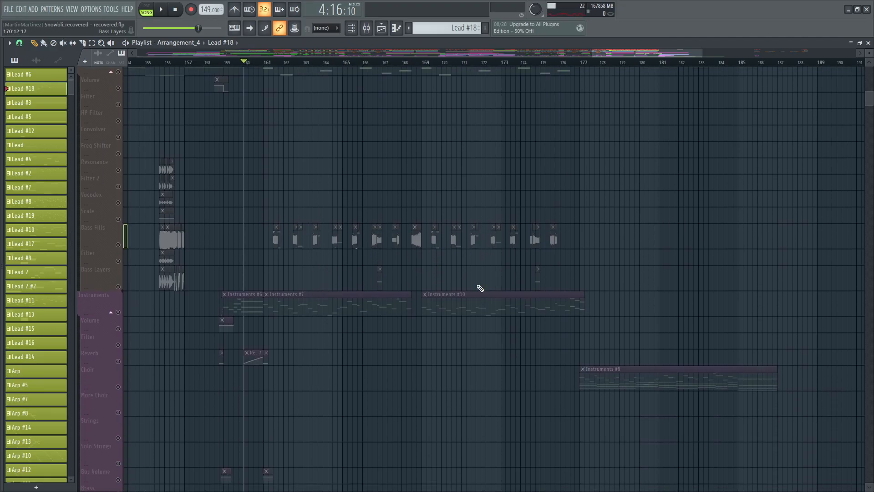
pyautogui.scroll(-20, 533, 281)
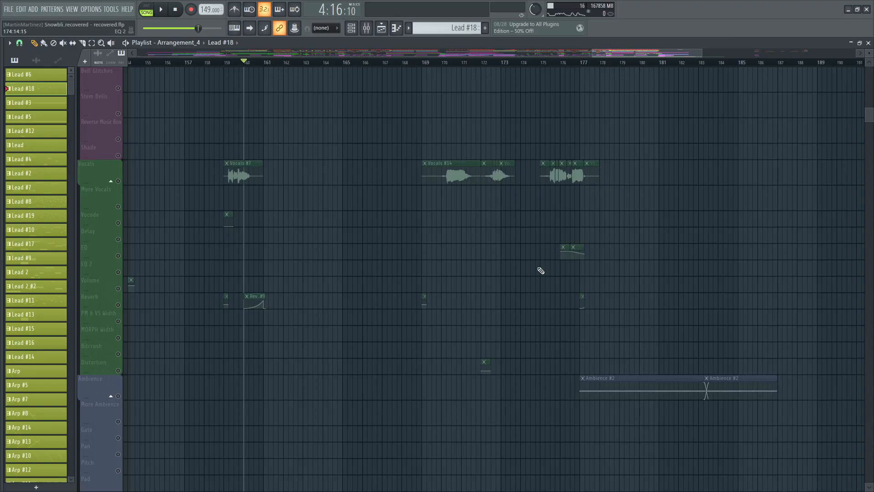
pyautogui.click(118, 182)
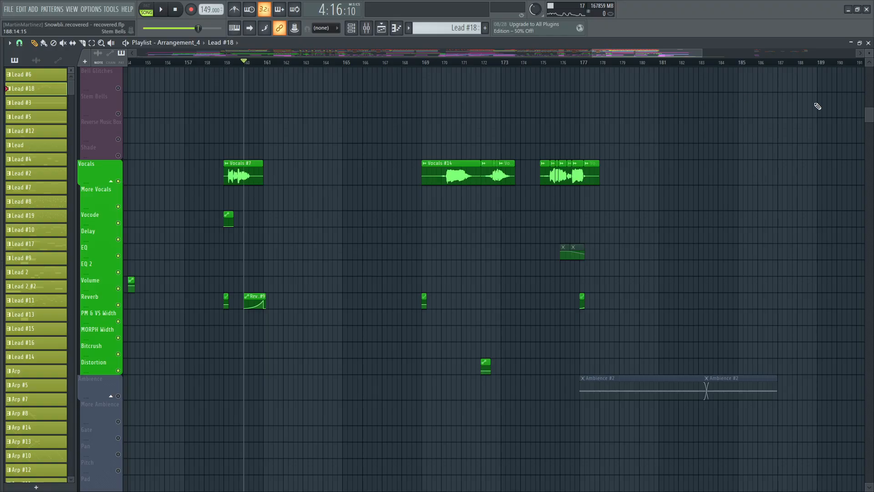
# Step: Audition the Vocals #14 chops from bar 169 until just past bar 177
pyautogui.moveTo(425, 64); pyautogui.dragTo(458, 221)
pyautogui.press('space')
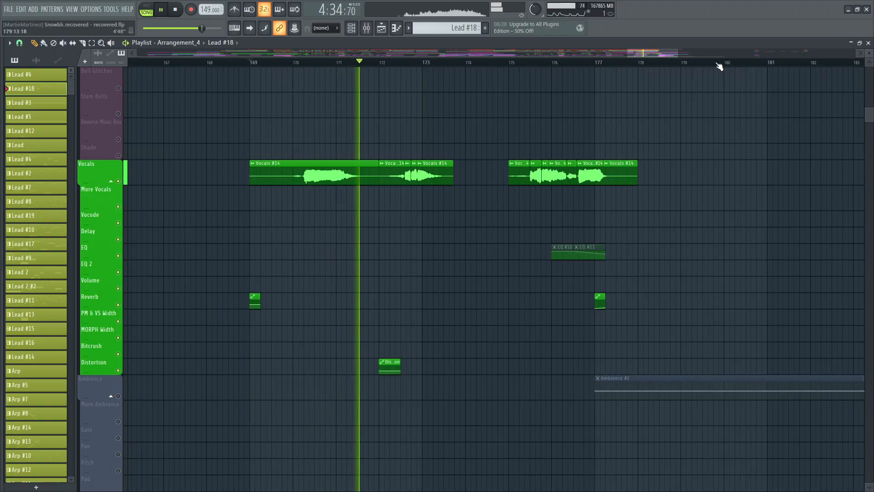
pyautogui.scroll(3, 720, 64)
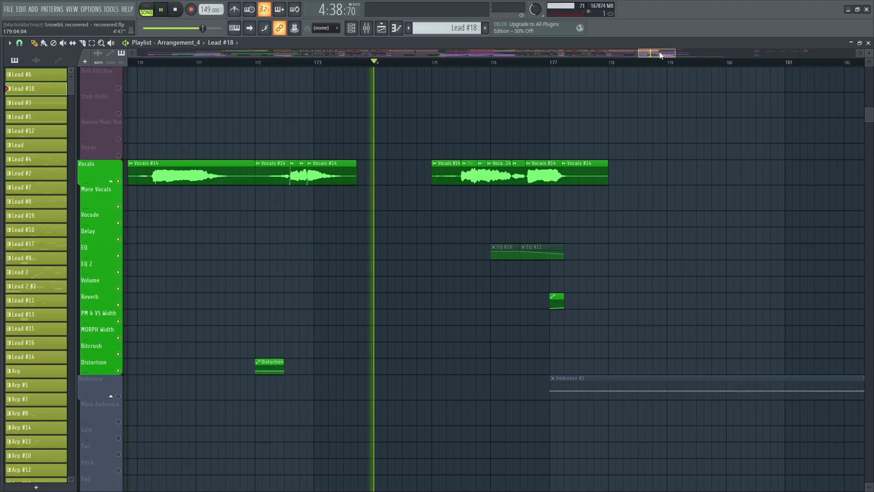
pyautogui.moveTo(689, 63); pyautogui.dragTo(571, 63)
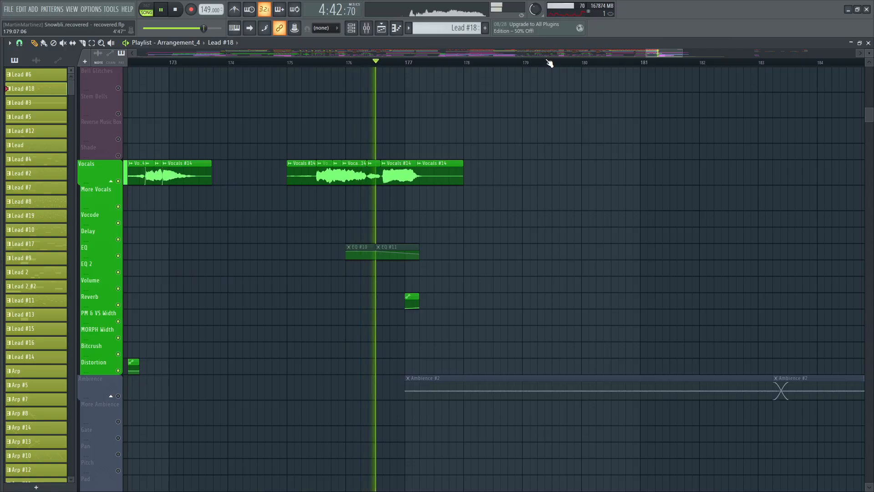
pyautogui.scroll(-4, 548, 63)
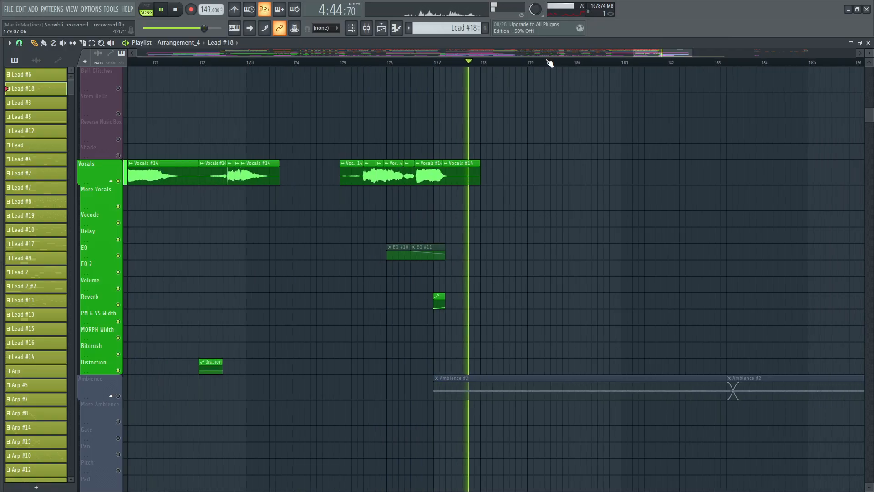
pyautogui.press('space')
# Step: Place the playhead at bar 174 and look over the Lead 2, Bells and Vocals clips around it
pyautogui.scroll(4, 478, 64)
pyautogui.click(388, 62)
pyautogui.scroll(-3, 586, 201)
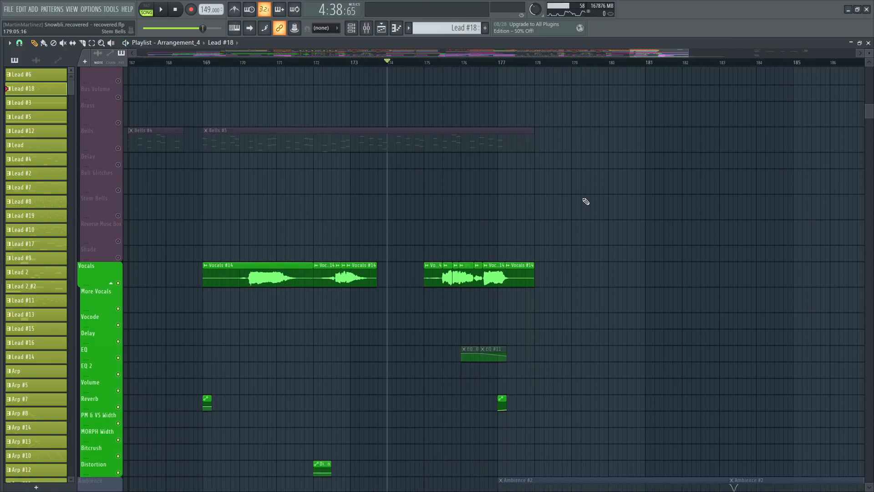
pyautogui.scroll(10, 465, 270)
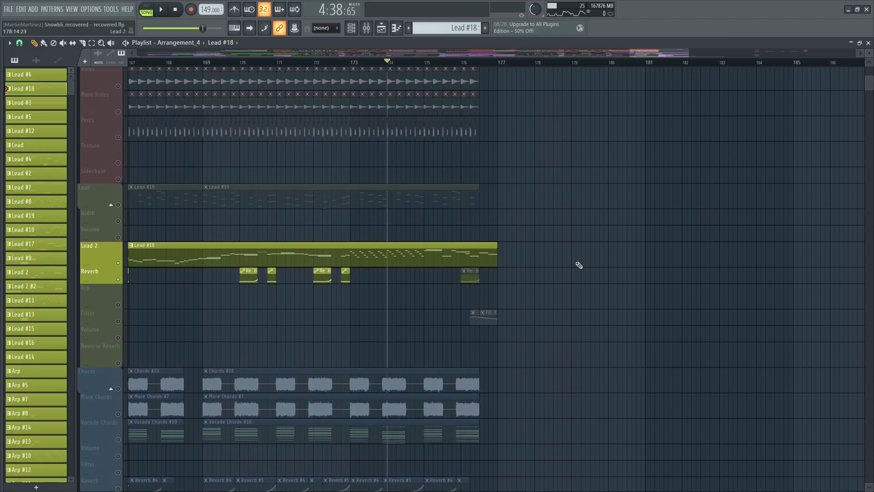
pyautogui.scroll(-10, 560, 255)
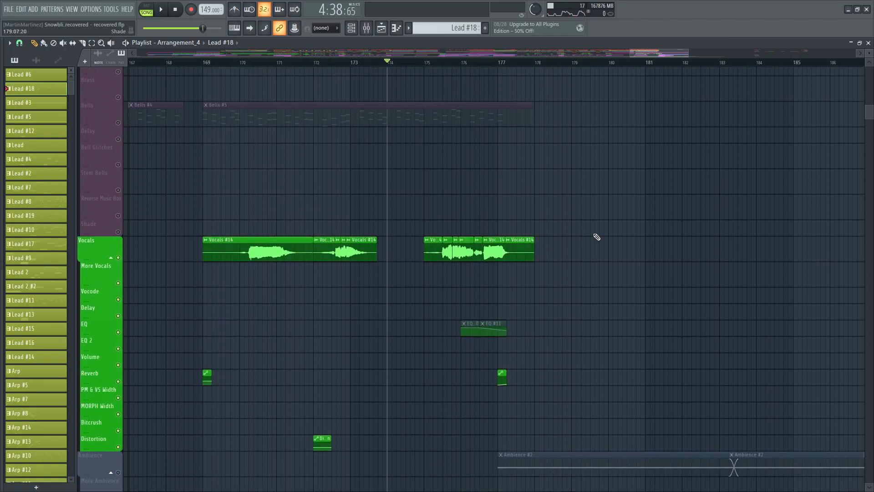
# Step: Audition the Vocals #14 chops from about bar 173 until just past bar 177, and stop playback
pyautogui.click(354, 63)
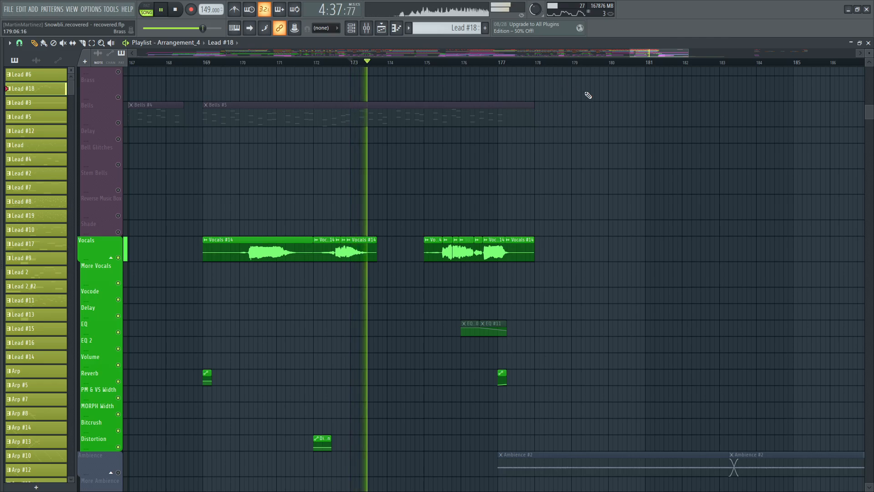
pyautogui.scroll(3, 575, 70)
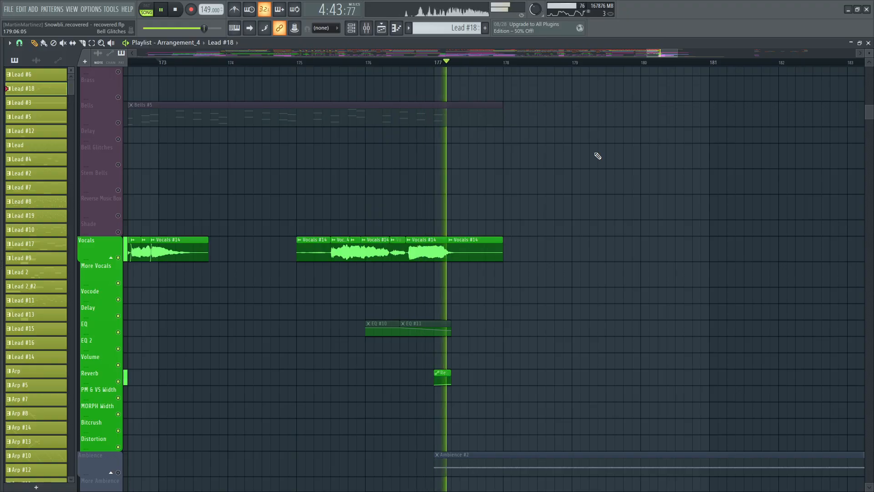
pyautogui.scroll(-3, 452, 71)
pyautogui.press('space')
# Step: Unmute the Instruments group with its sub-tracks and mute the Instruments #9 clip on the Choir track
pyautogui.scroll(8, 134, 261)
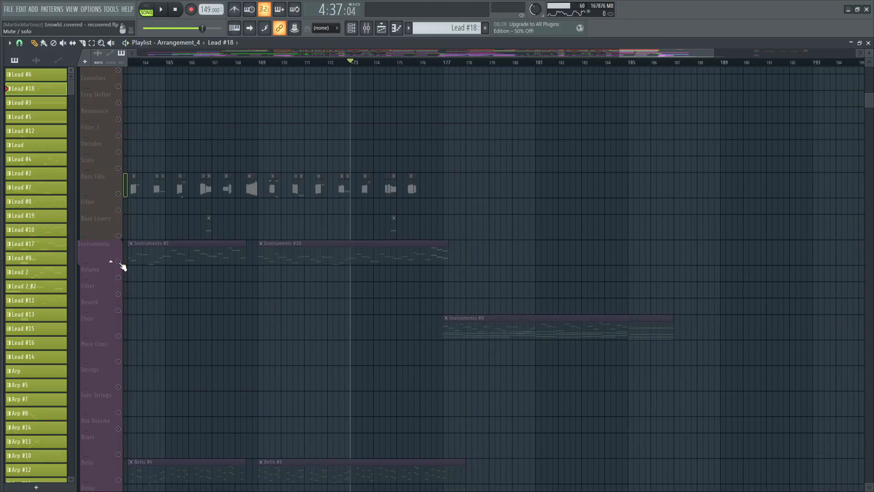
pyautogui.click(119, 262)
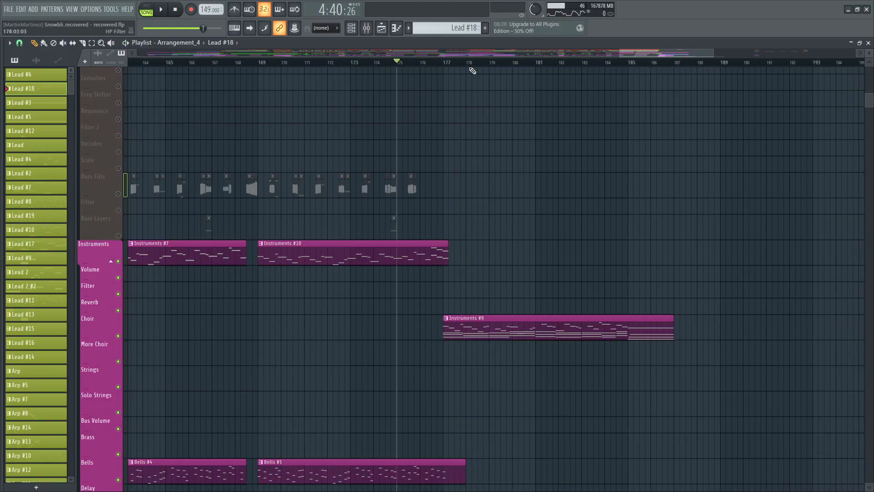
pyautogui.scroll(2, 471, 69)
pyautogui.scroll(-4, 526, 120)
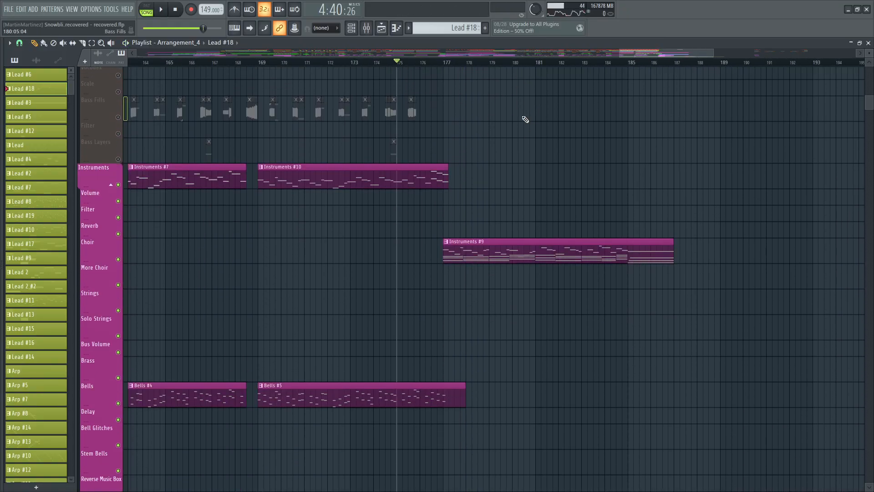
pyautogui.click(493, 260)
# Step: Audition the end of Instruments #10 and Bells #5 from about bar 175 until just past bar 177
pyautogui.press('space')
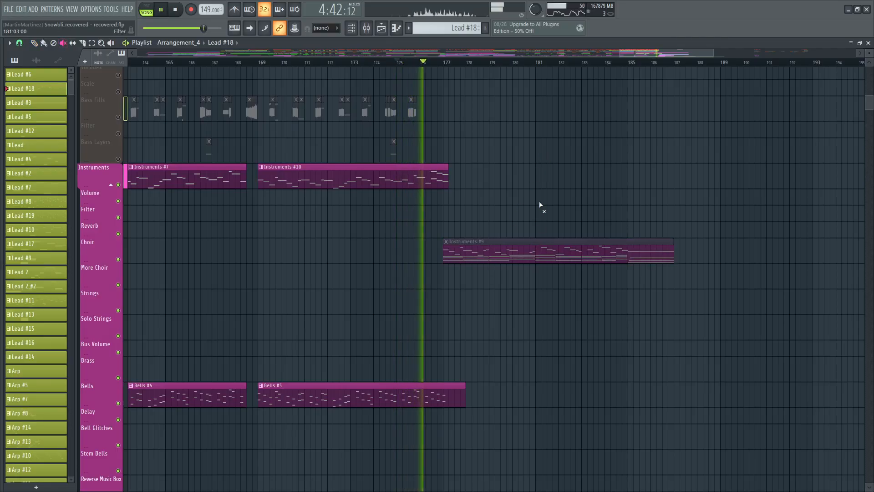
pyautogui.scroll(12, 541, 151)
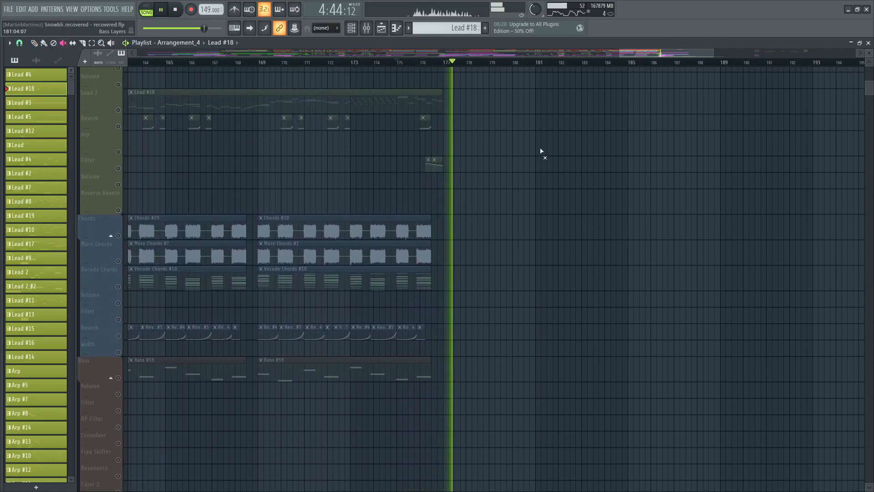
pyautogui.scroll(-12, 540, 151)
pyautogui.press('space')
# Step: Audition the unmuted FX group's layers from about bar 176 through the transition at bar 177
pyautogui.scroll(-5, 640, 153)
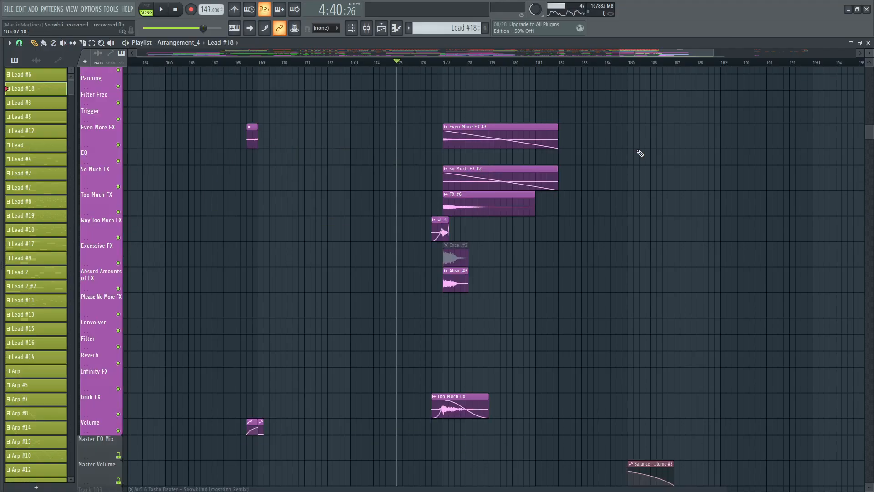
pyautogui.scroll(2, 640, 153)
pyautogui.scroll(-2, 575, 128)
pyautogui.press('space')
pyautogui.scroll(1, 542, 68)
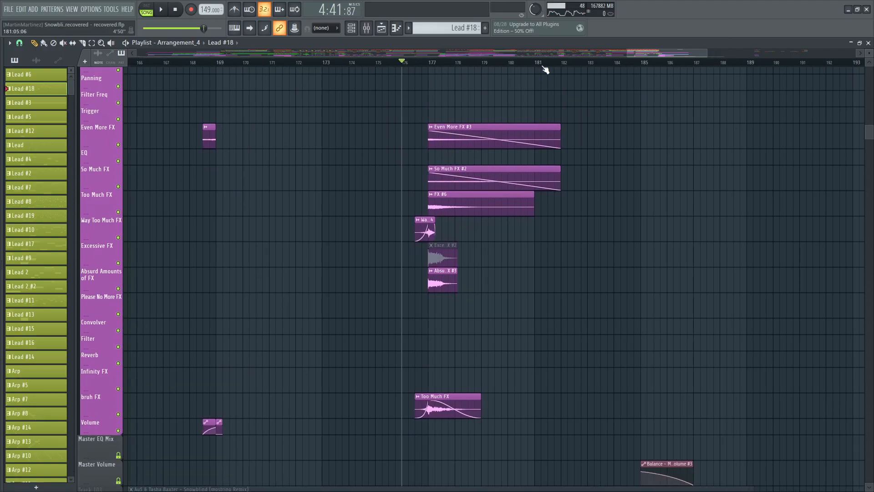
pyautogui.scroll(2, 631, 114)
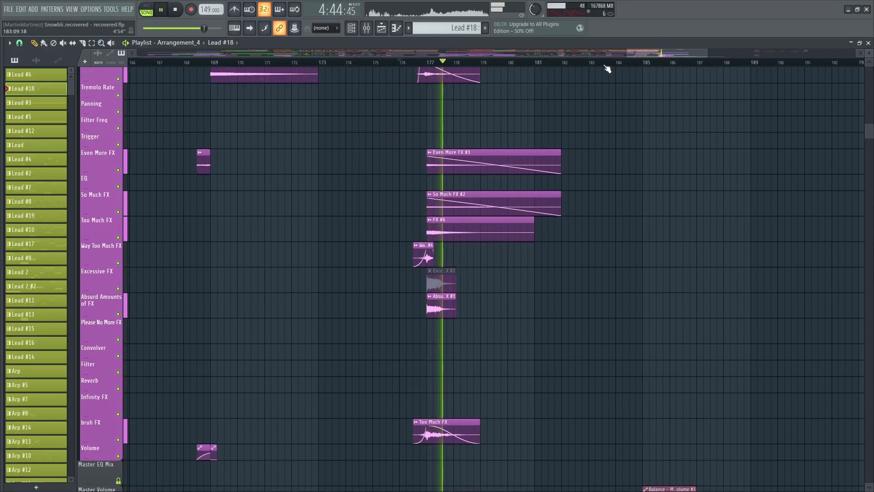
pyautogui.scroll(2, 605, 68)
# Step: Solo the Ambience group during playback, listen to the Ambience #2 clip past bar 180, and stop
pyautogui.scroll(5, 674, 147)
pyautogui.scroll(5, 675, 148)
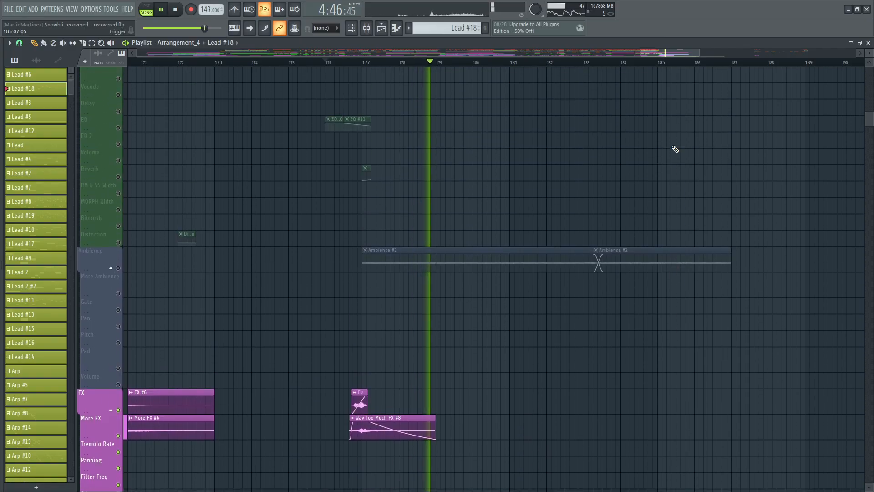
pyautogui.click(119, 270)
pyautogui.scroll(12, 507, 128)
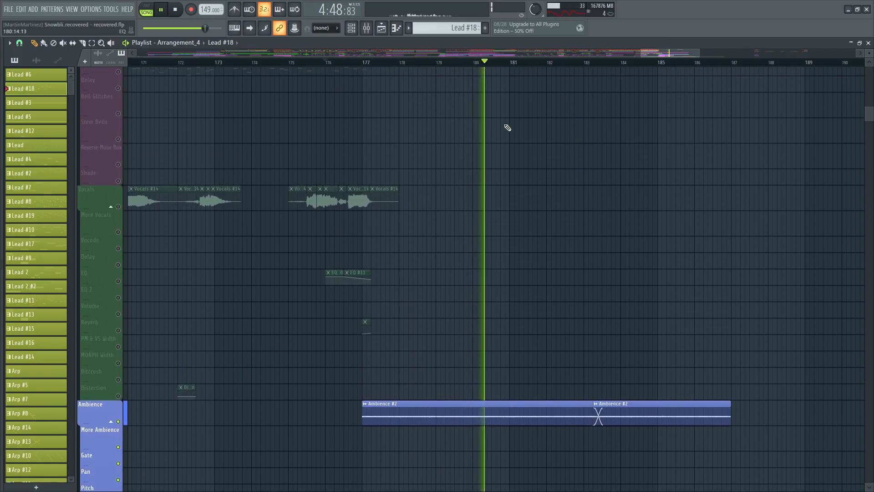
pyautogui.press('space')
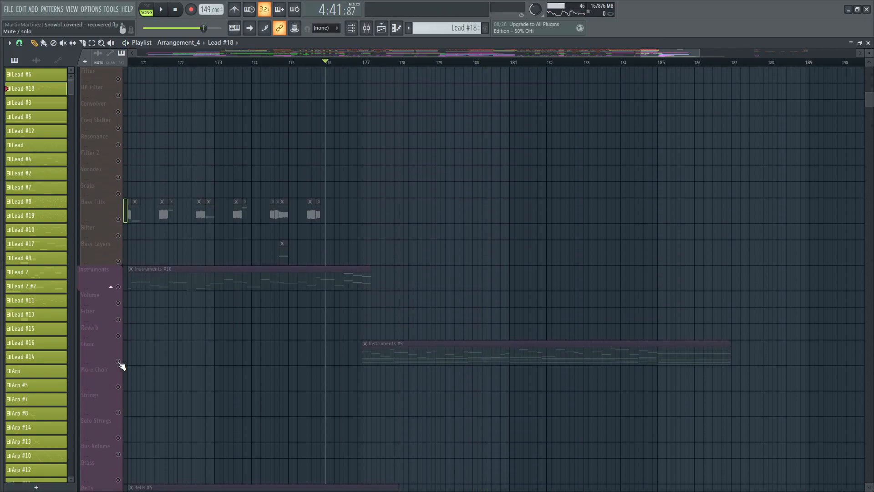
# Step: Solo the Choir track and start playing its Instruments #9 clip from bar 177
pyautogui.click(118, 361)
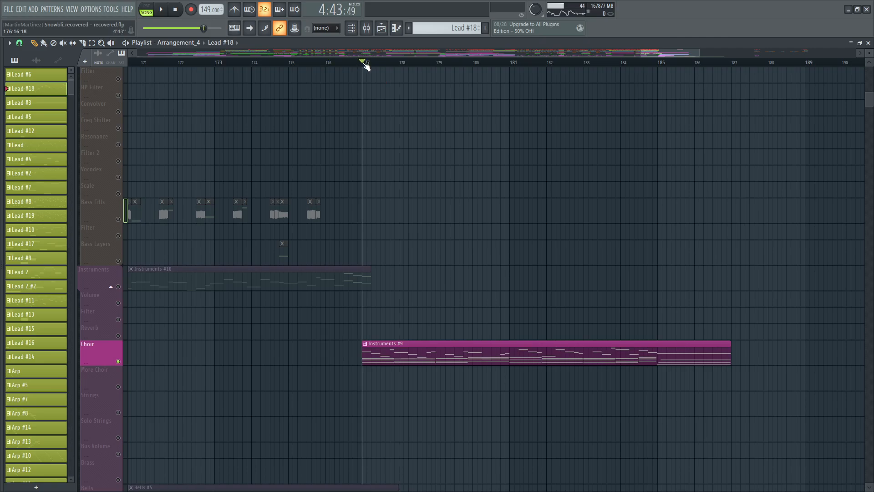
pyautogui.scroll(15, 441, 156)
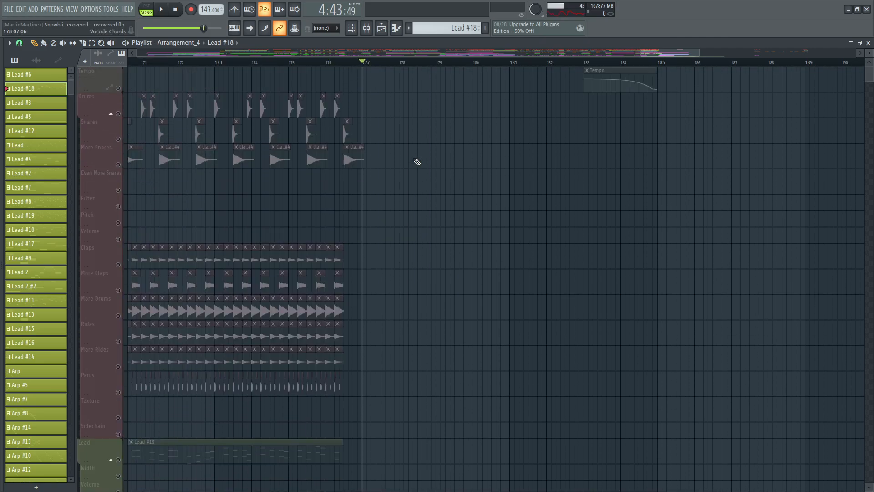
pyautogui.scroll(-14, 523, 172)
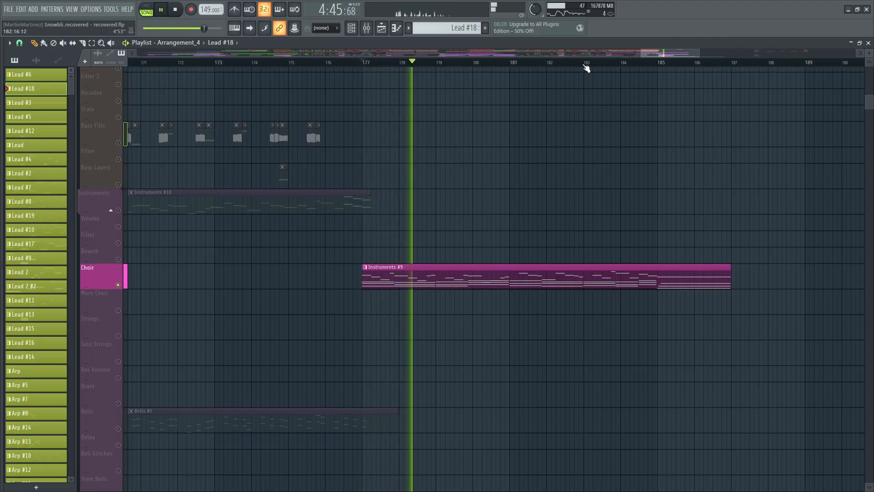
# Step: Listen to the Choir outro until past bar 186, check the Tempo automation clip, and stop playback
pyautogui.scroll(-2, 656, 55)
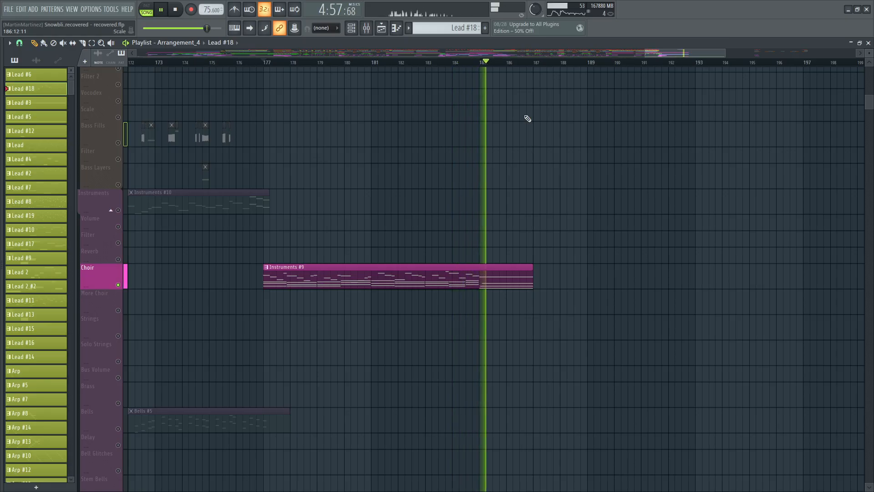
pyautogui.scroll(2, 505, 65)
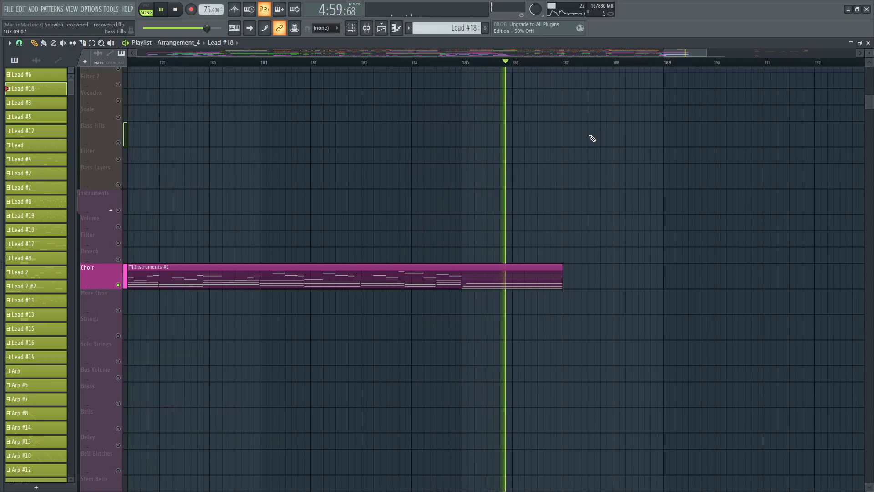
pyautogui.scroll(10, 593, 135)
pyautogui.scroll(-12, 590, 136)
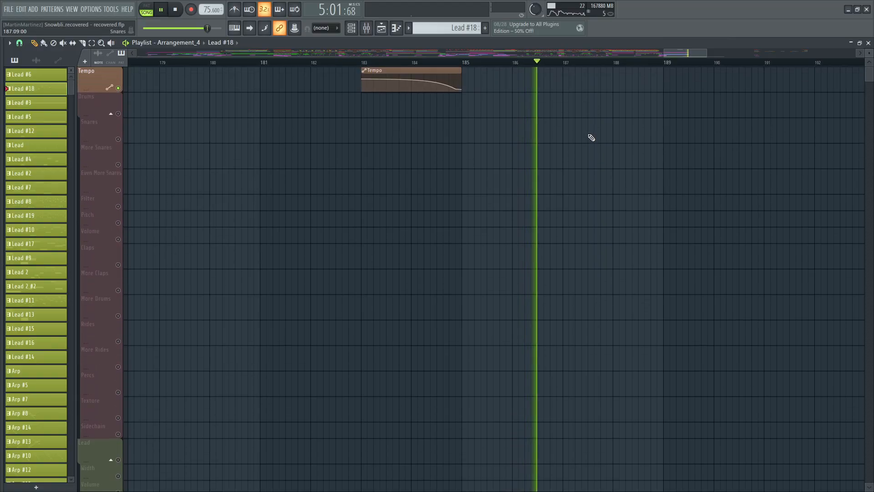
pyautogui.press('space')
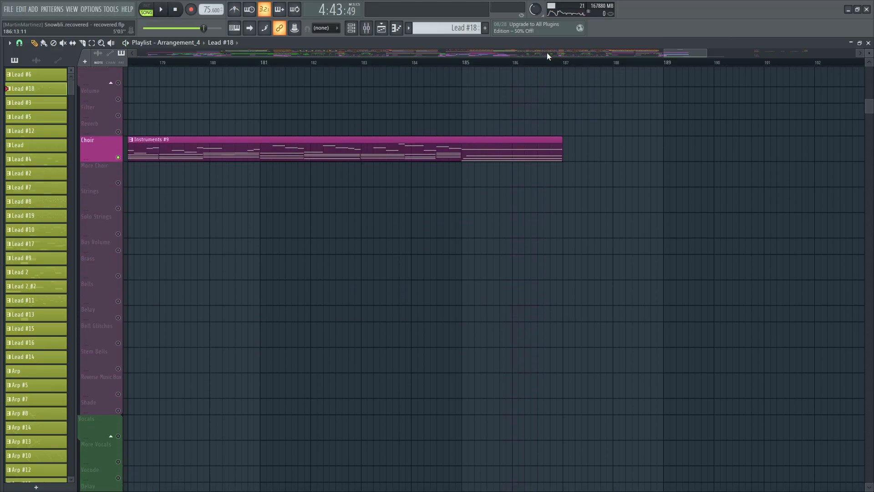
# Step: Unmute all playlist tracks and look over the whole arrangement from the FX layers up to Bass and Chords
pyautogui.scroll(-5, 547, 62)
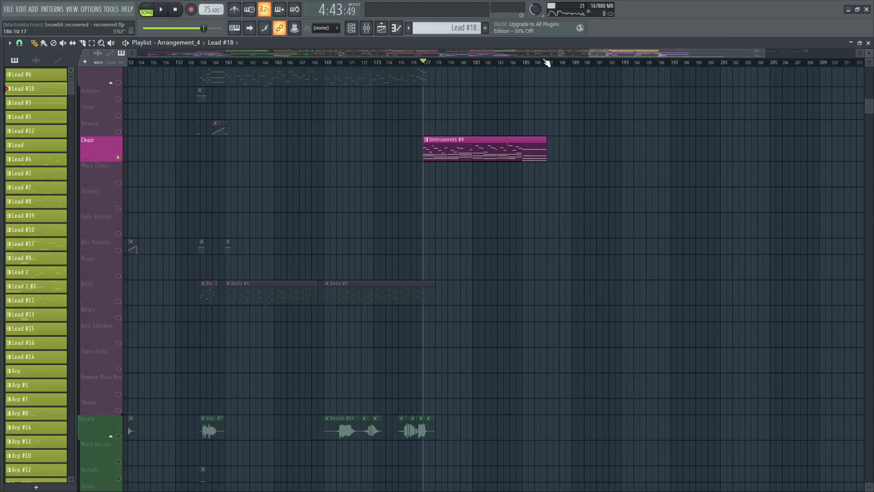
pyautogui.scroll(-8, 548, 162)
pyautogui.scroll(-4, 542, 160)
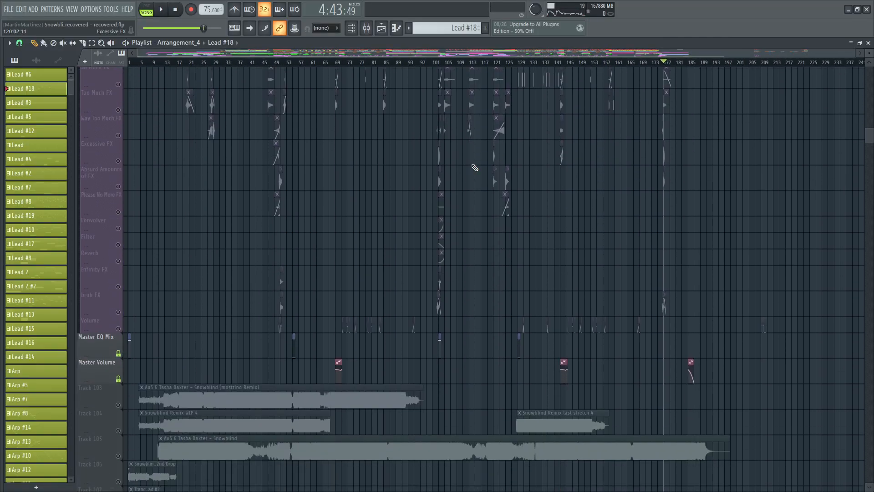
pyautogui.scroll(15, 183, 288)
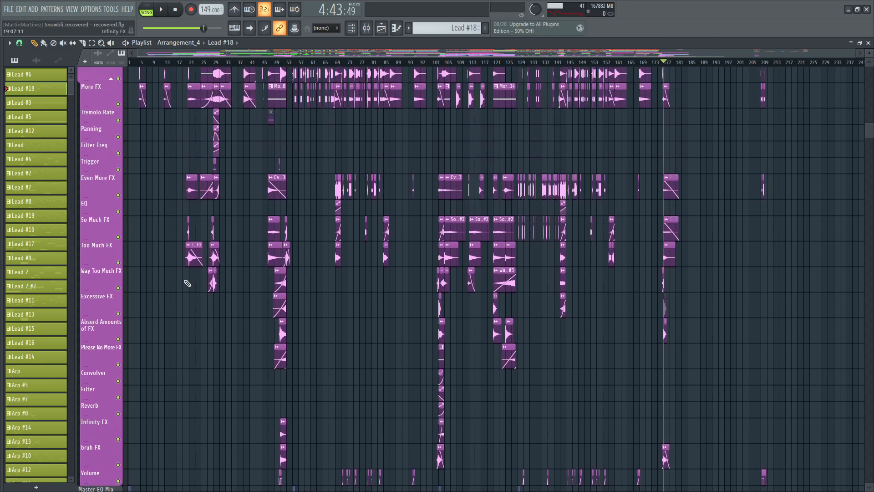
pyautogui.scroll(10, 187, 283)
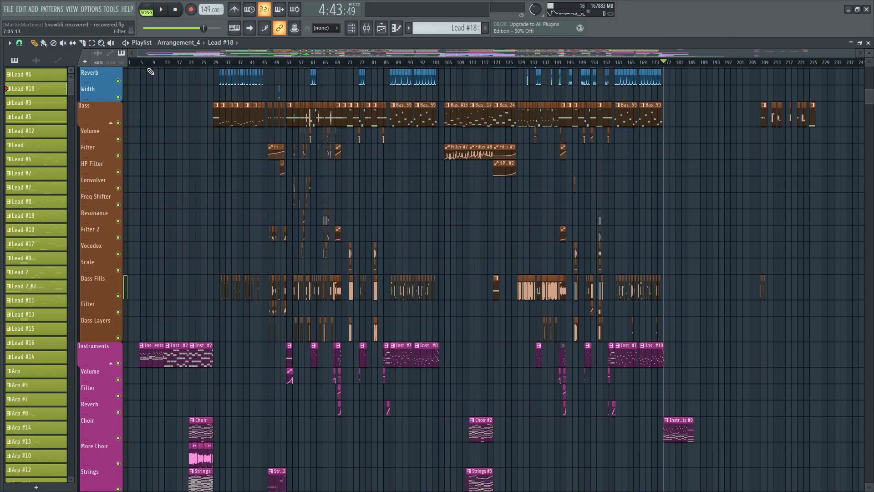
pyautogui.scroll(2, 152, 68)
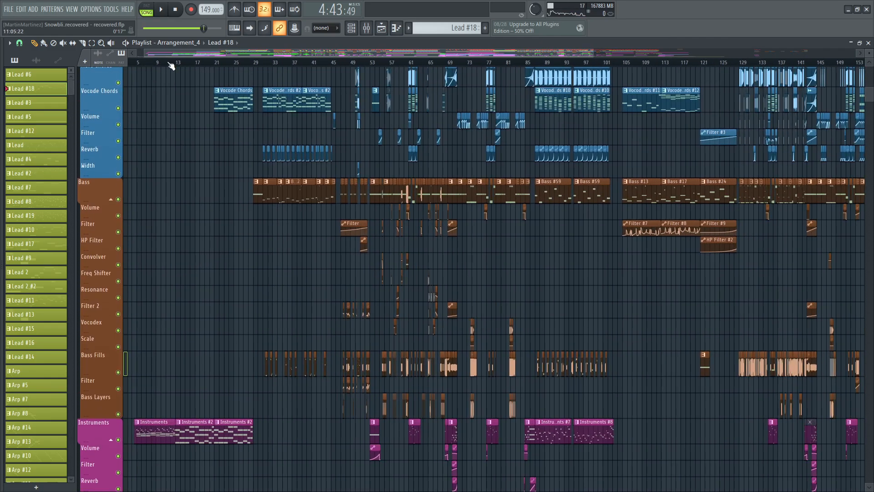
pyautogui.hscroll(2, 172, 56)
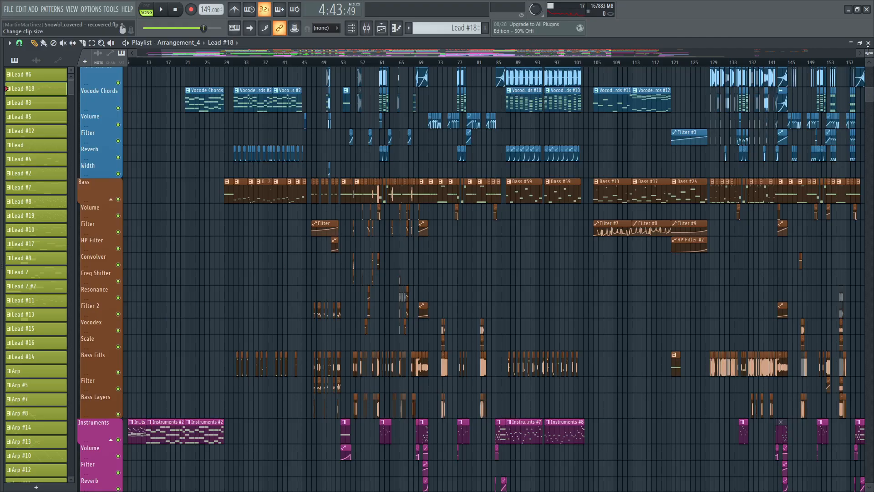
# Step: Shrink the playlist track height to survey all groups from drums to FX, and restore the taller tracks
pyautogui.moveTo(864, 53); pyautogui.dragTo(863, 57)
pyautogui.scroll(5, 203, 127)
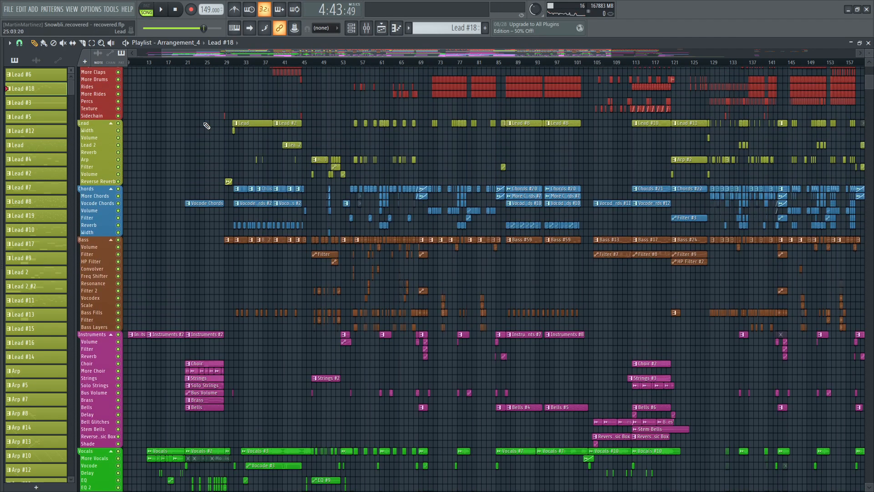
pyautogui.scroll(-8, 203, 127)
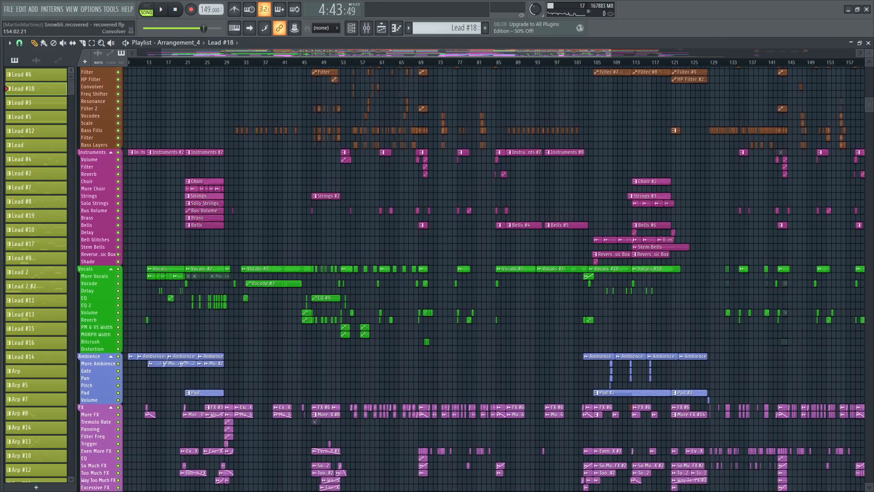
pyautogui.scroll(3, 240, 162)
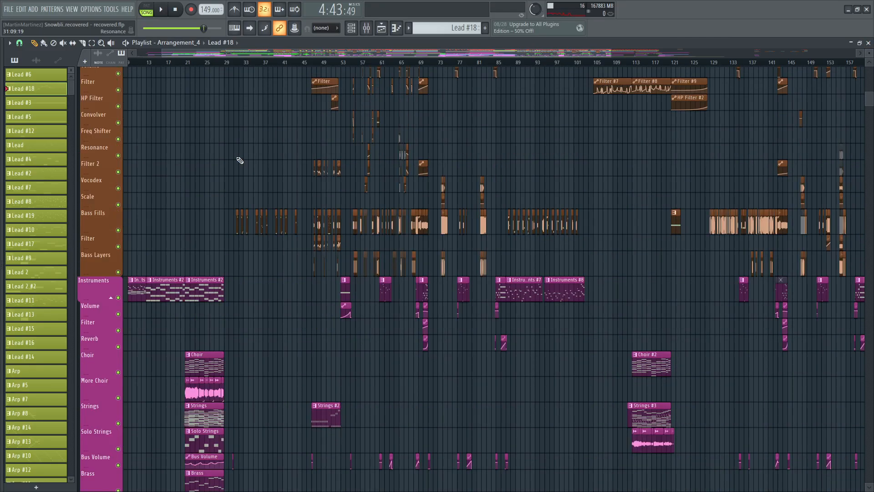